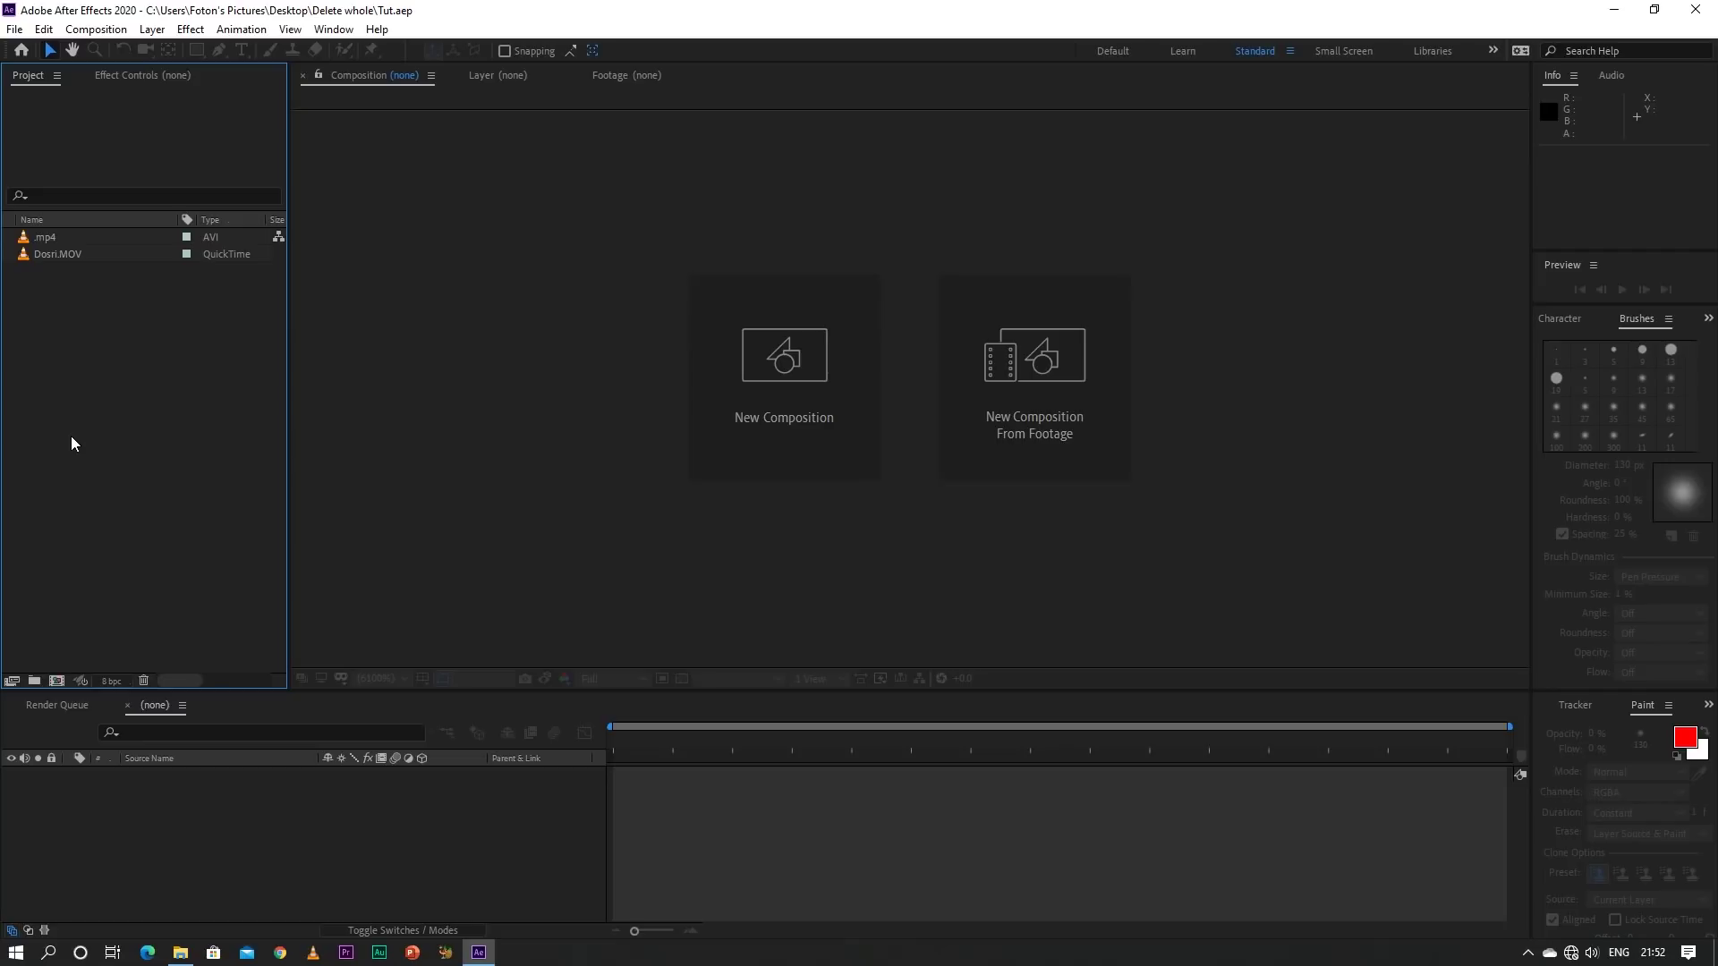
# Browse the BG folder in the import window and close it without importing
pyautogui.rightClick(93, 363)
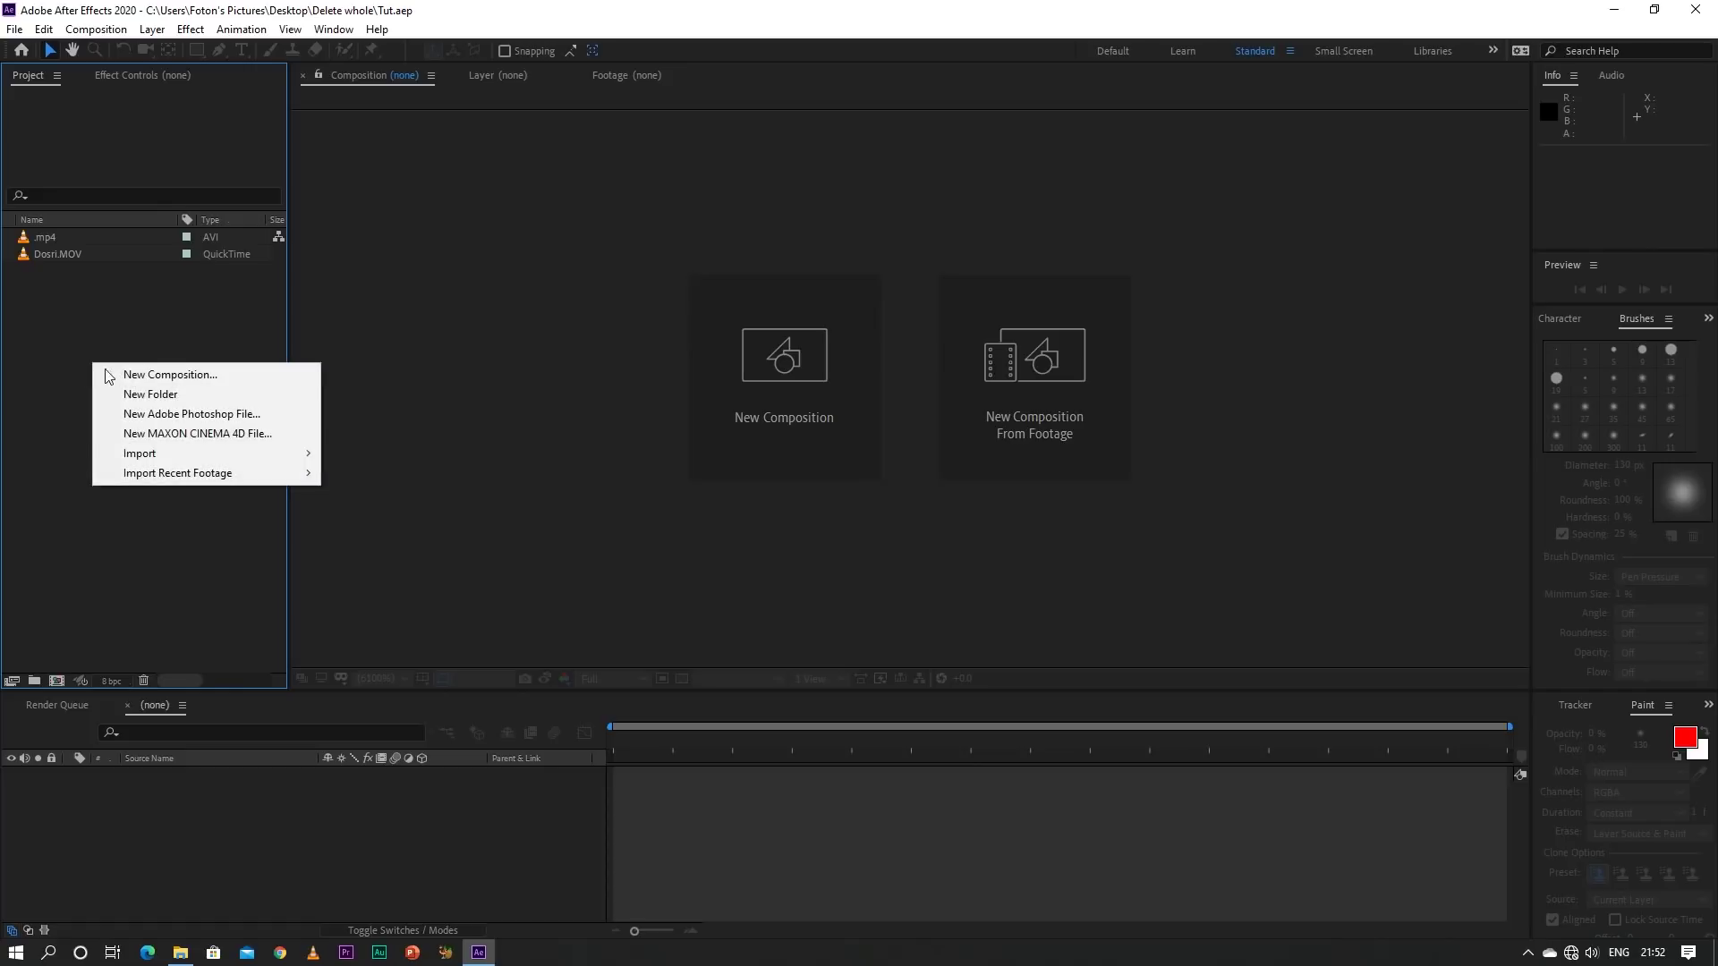
pyautogui.moveTo(149, 451)
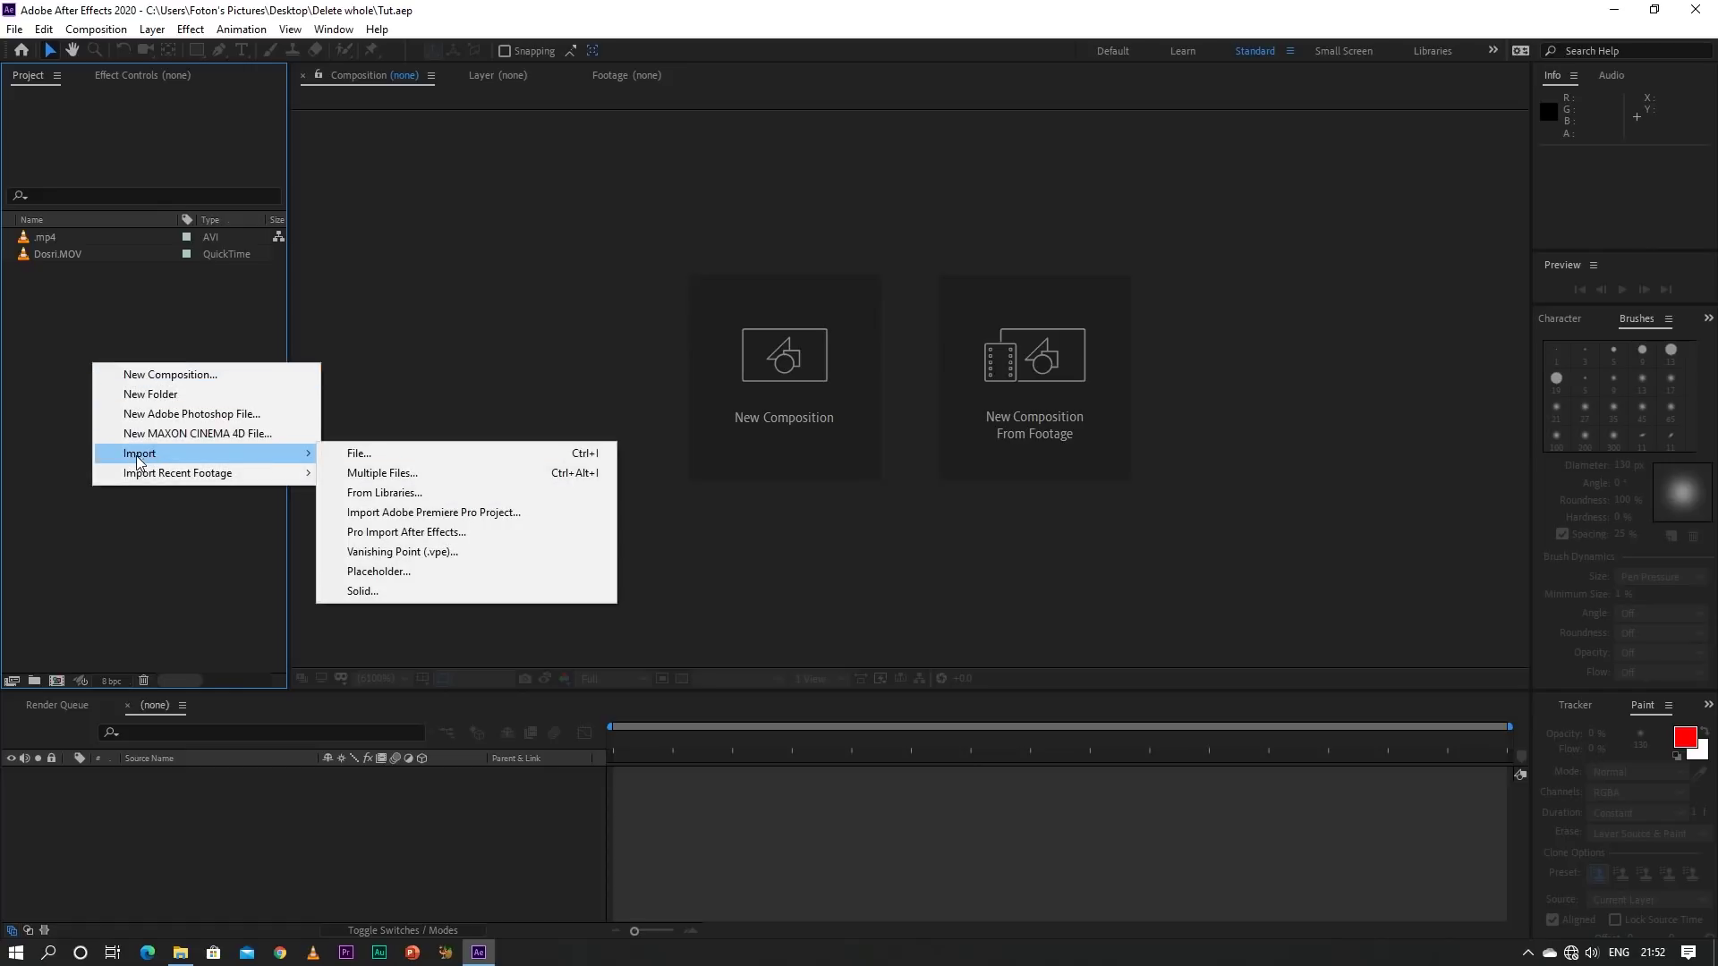
pyautogui.click(341, 458)
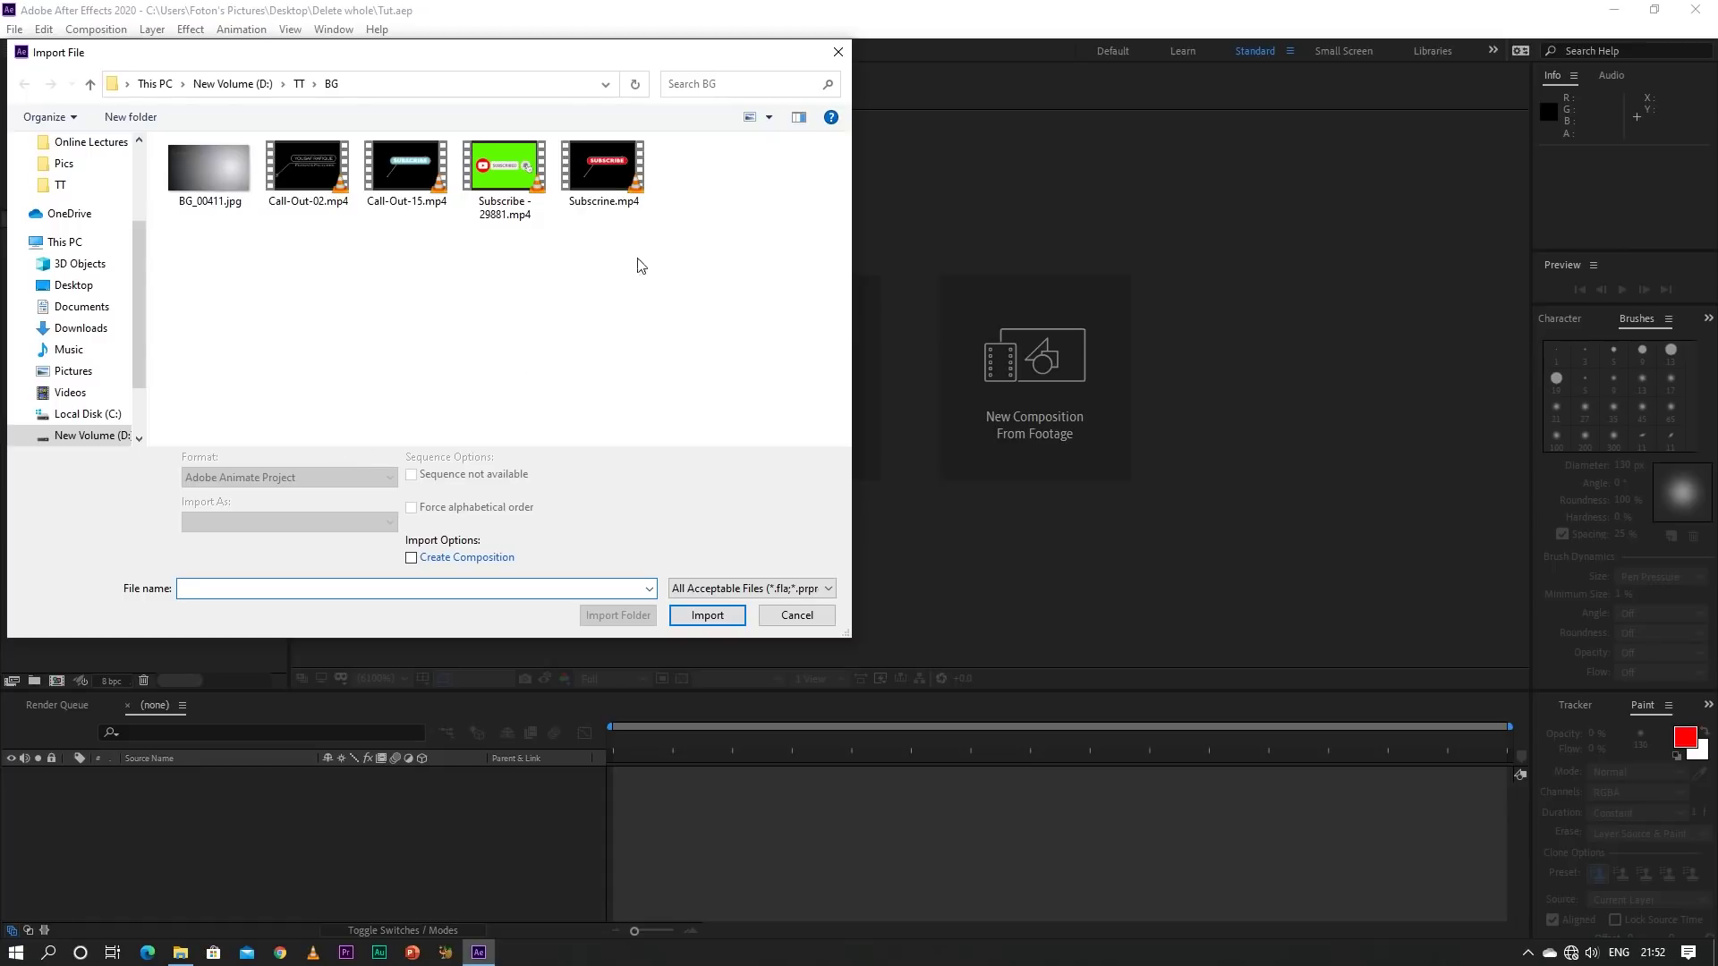
pyautogui.moveTo(646, 274); pyautogui.dragTo(295, 182)
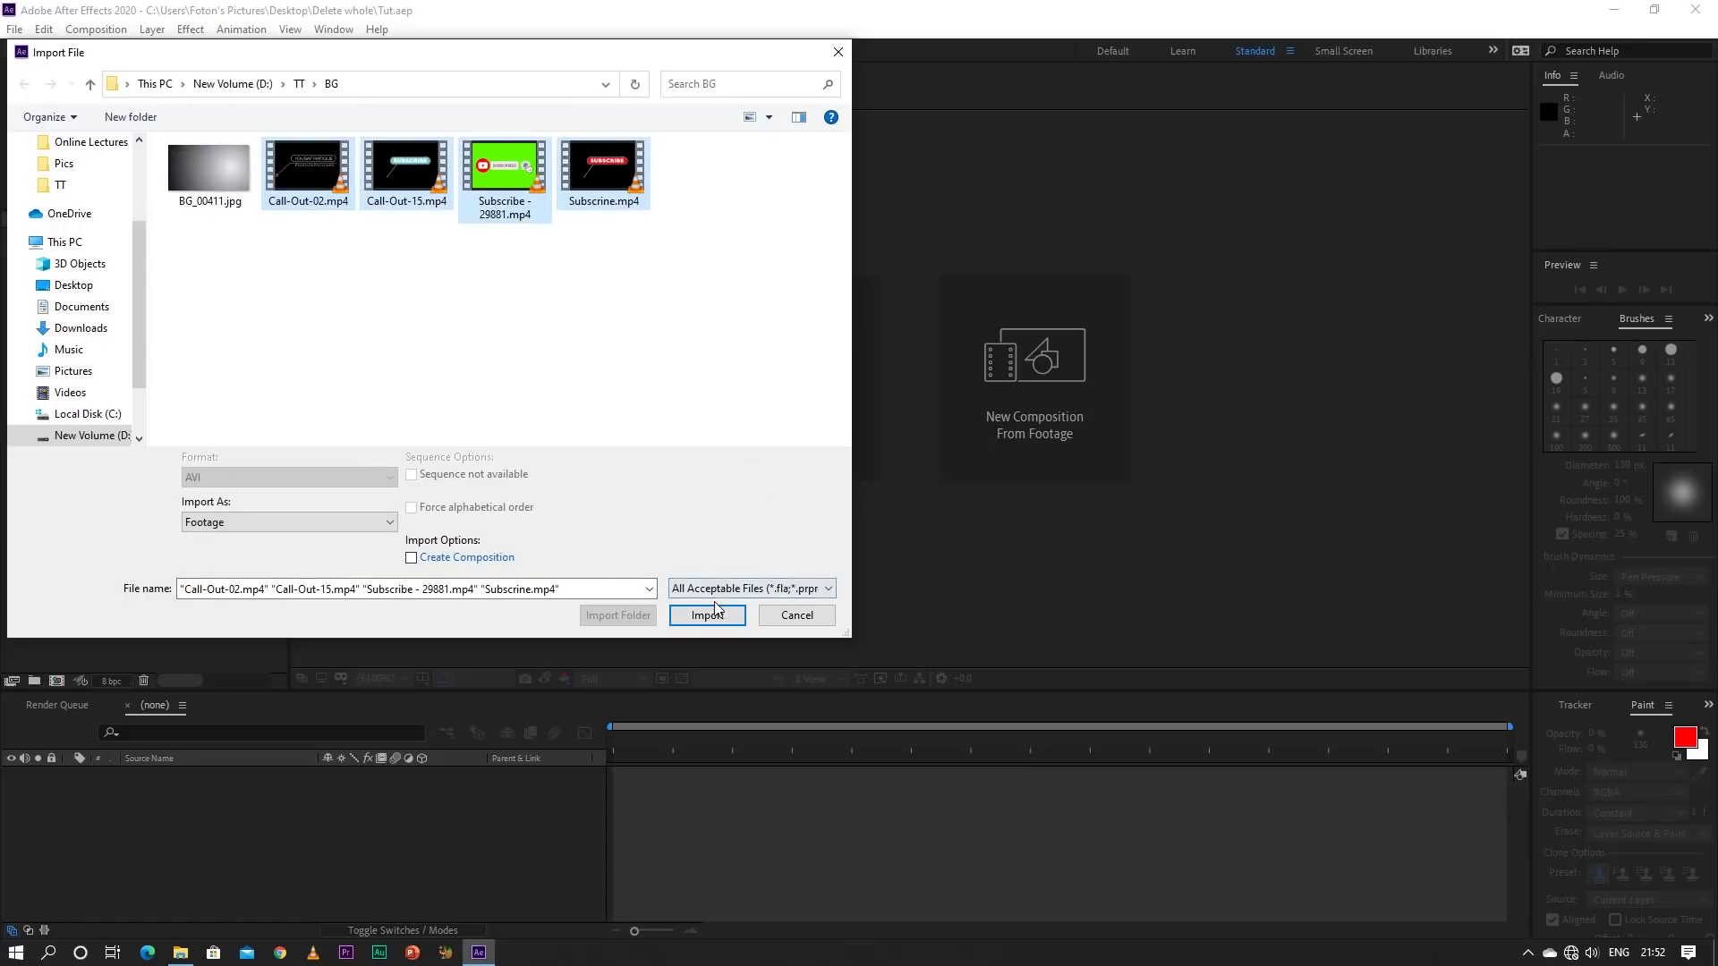
pyautogui.click(506, 193)
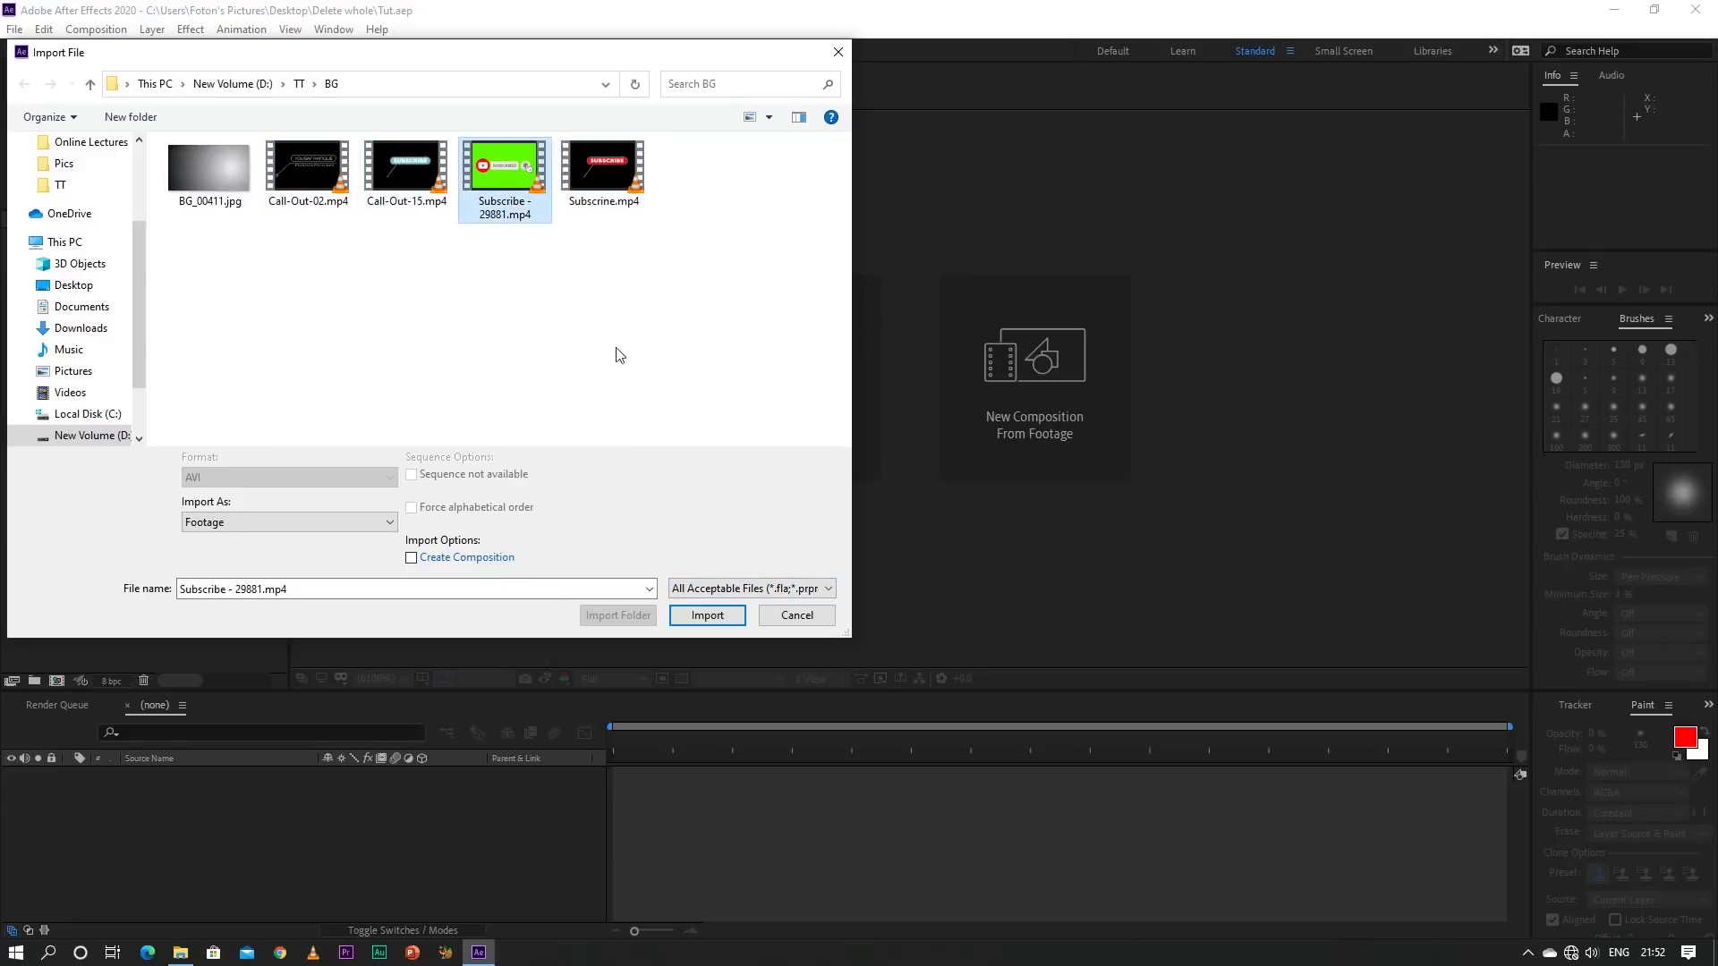
pyautogui.click(792, 619)
# Import Call-Out-15.mp4 into the project, then delete it again
pyautogui.rightClick(79, 324)
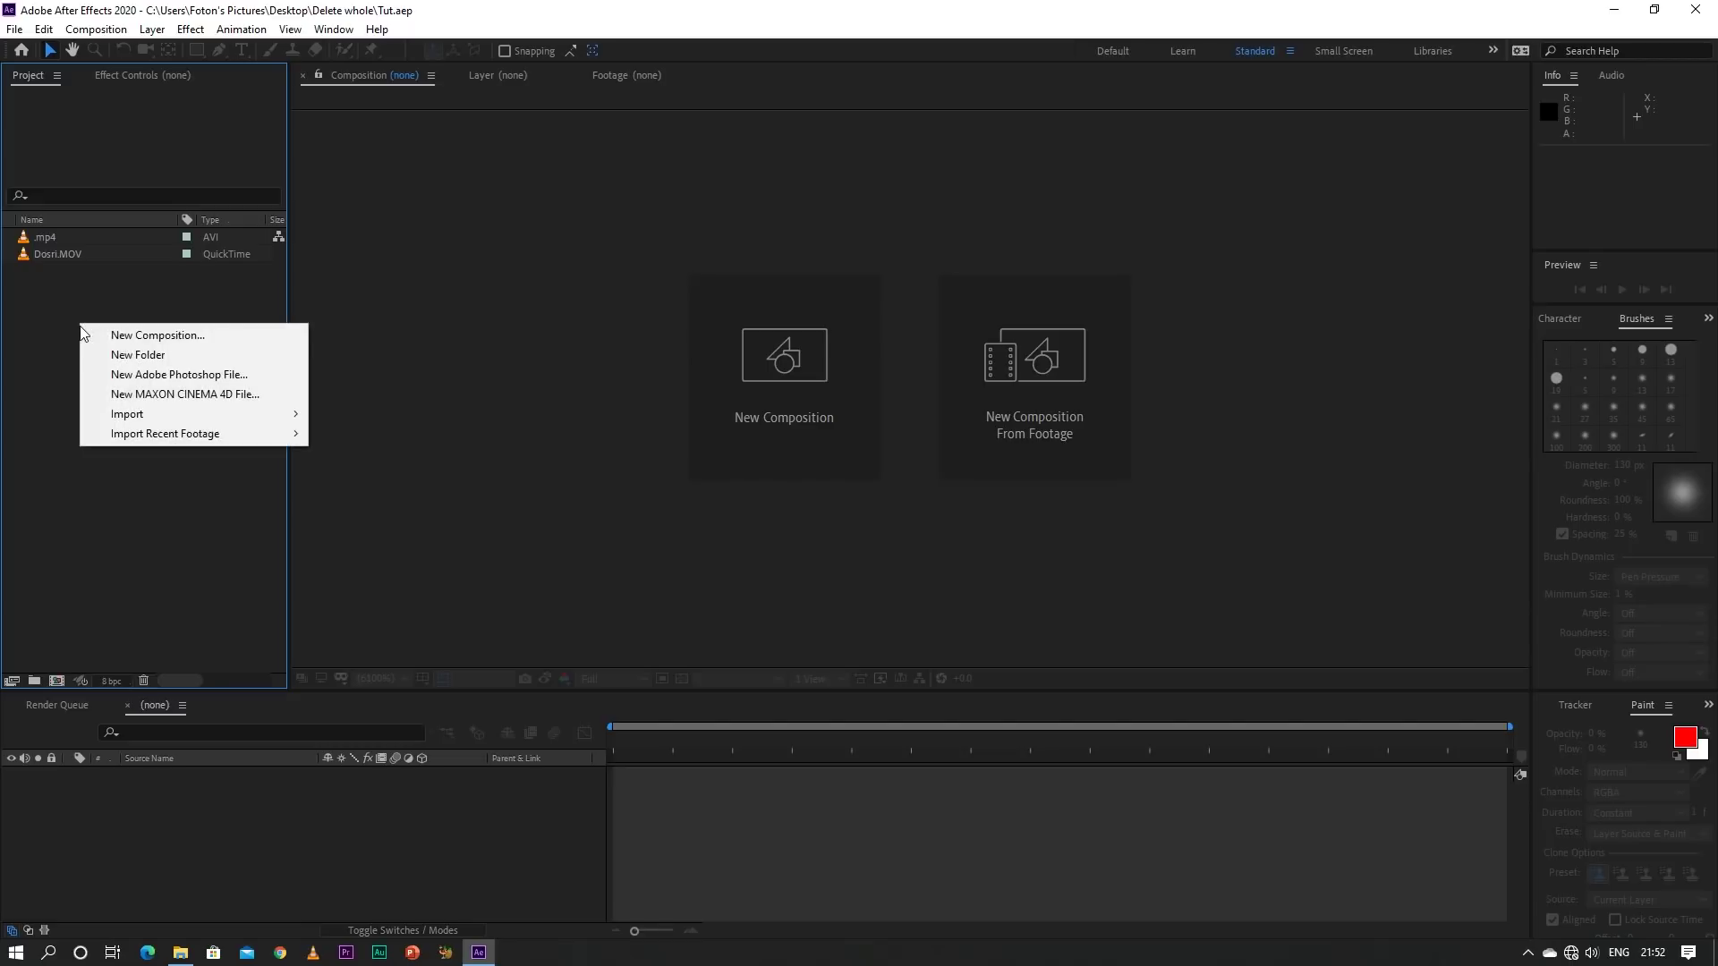
pyautogui.moveTo(157, 415)
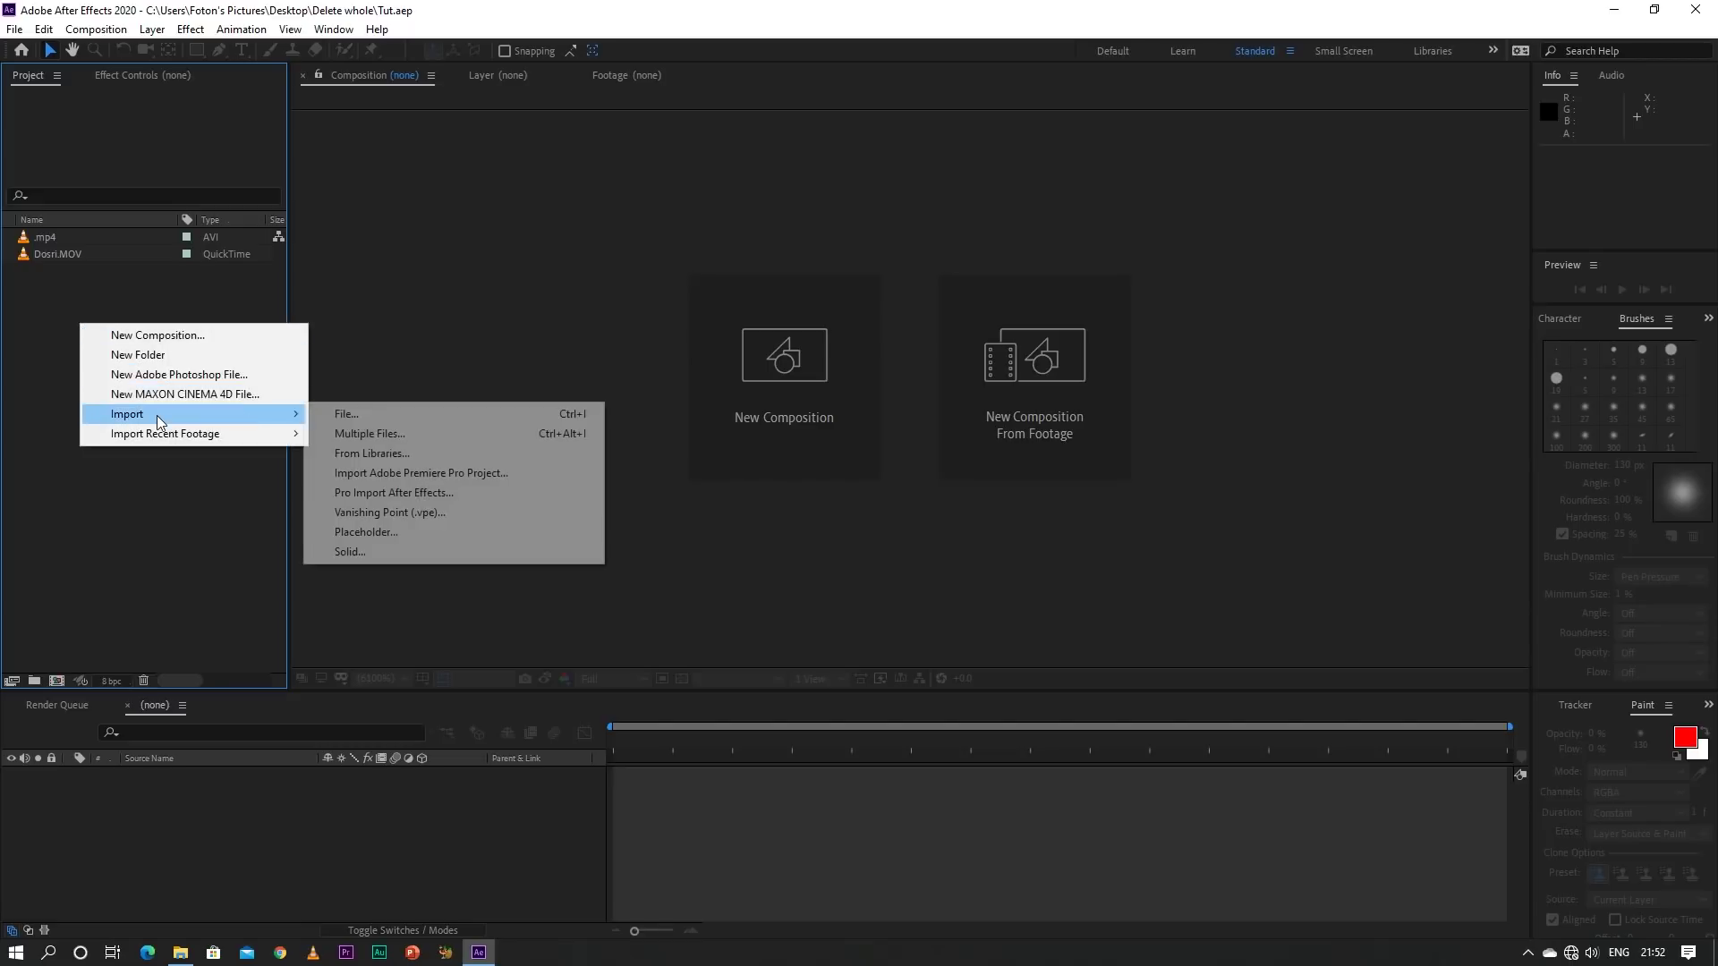
pyautogui.click(362, 435)
pyautogui.click(391, 204)
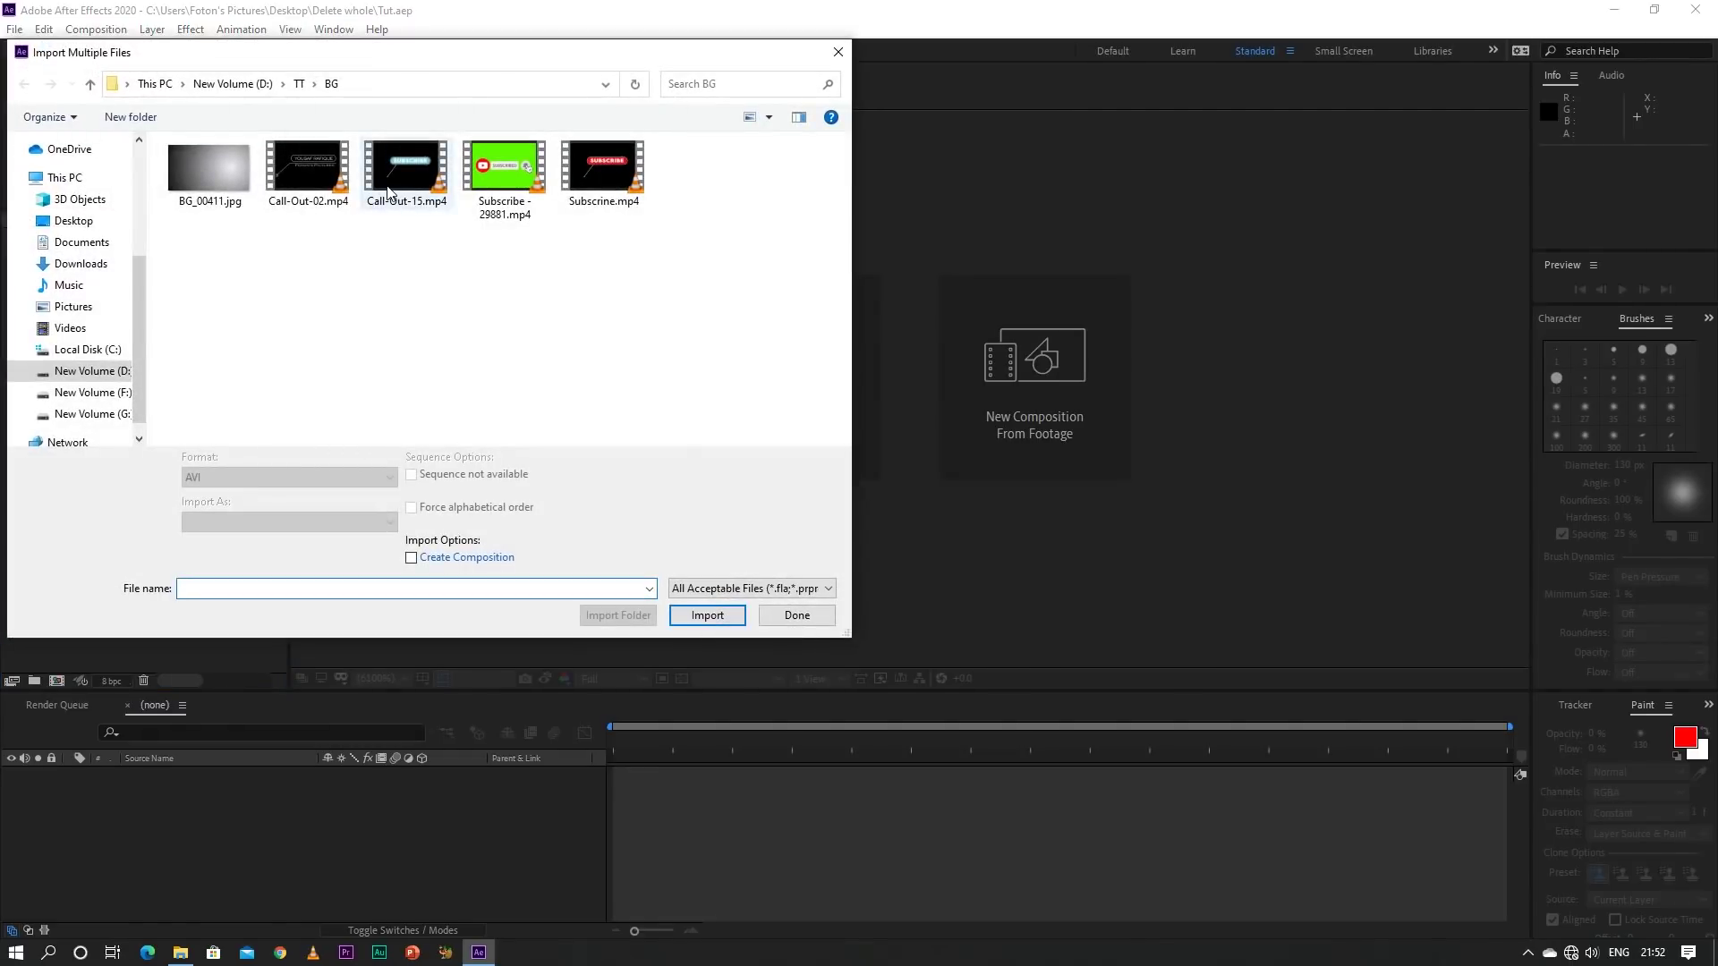
pyautogui.click(688, 622)
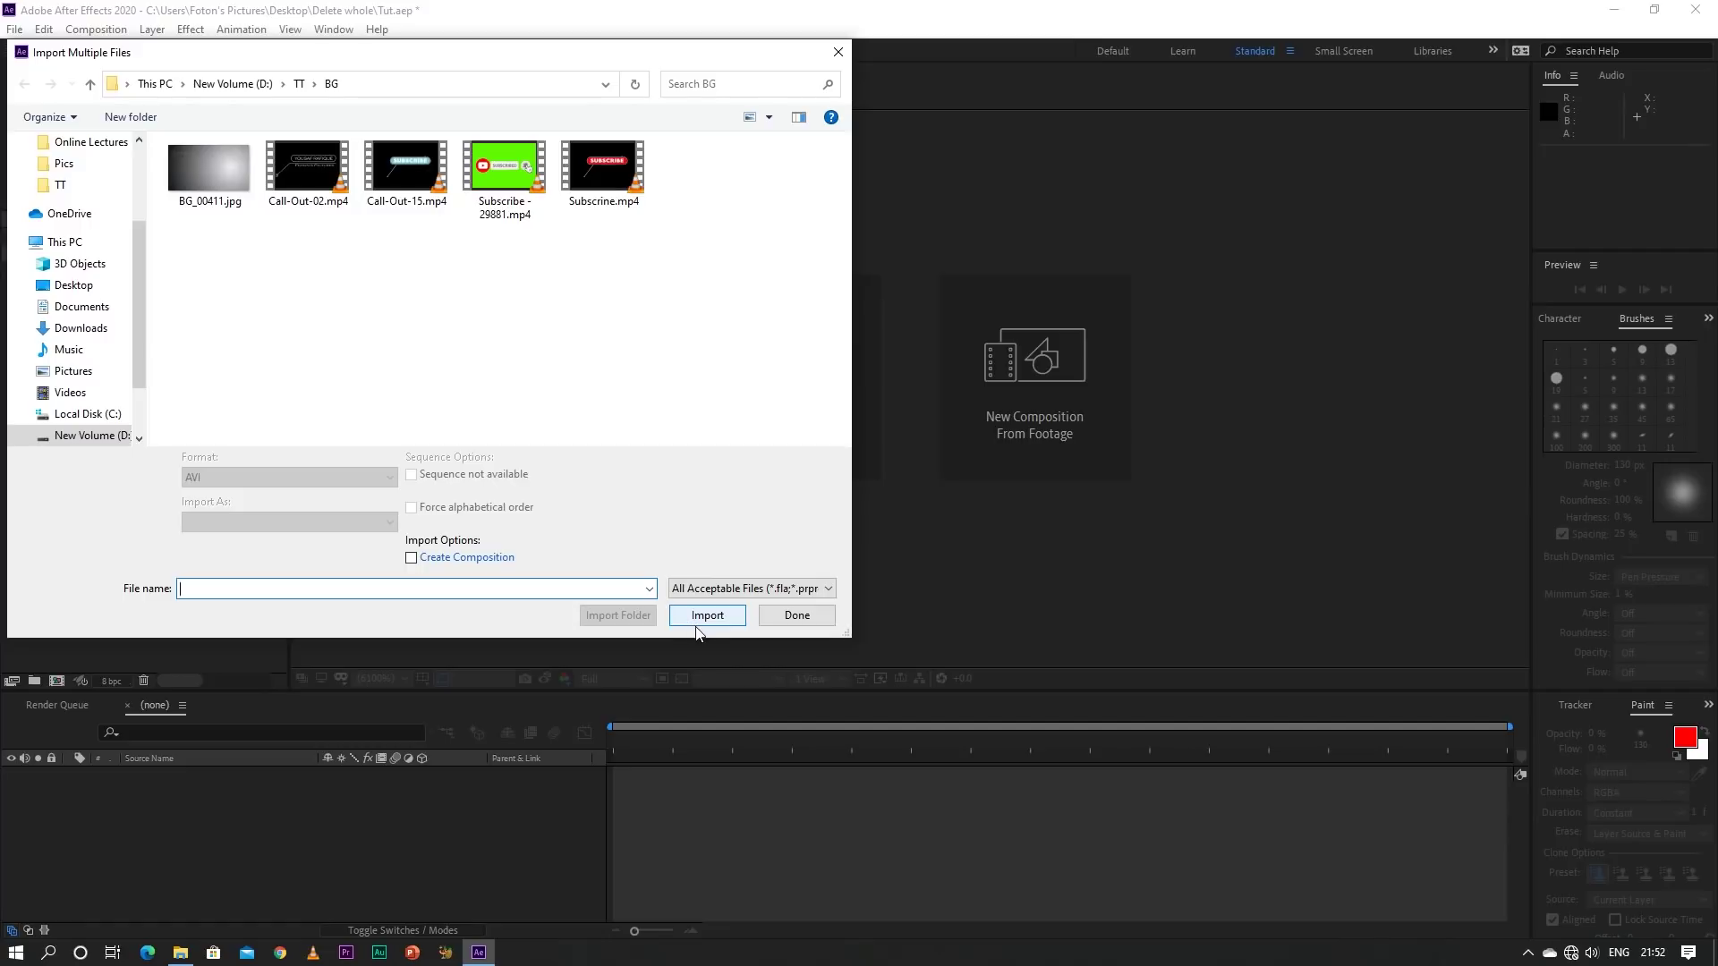
pyautogui.click(787, 616)
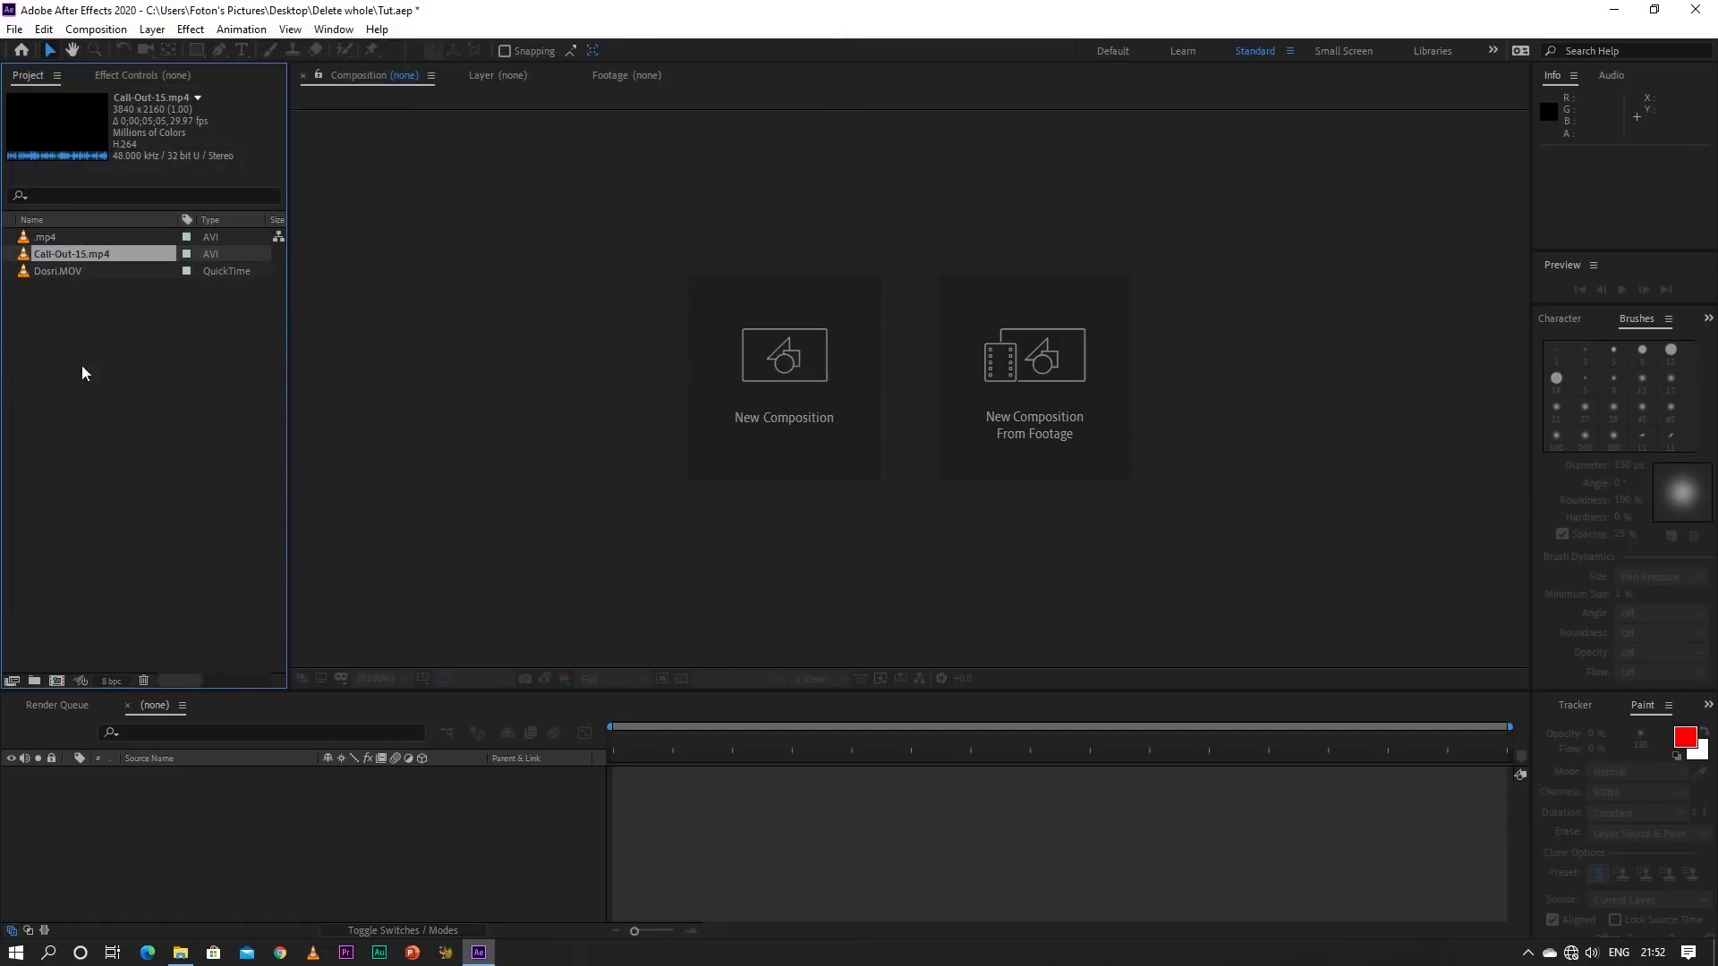
pyautogui.click(82, 366)
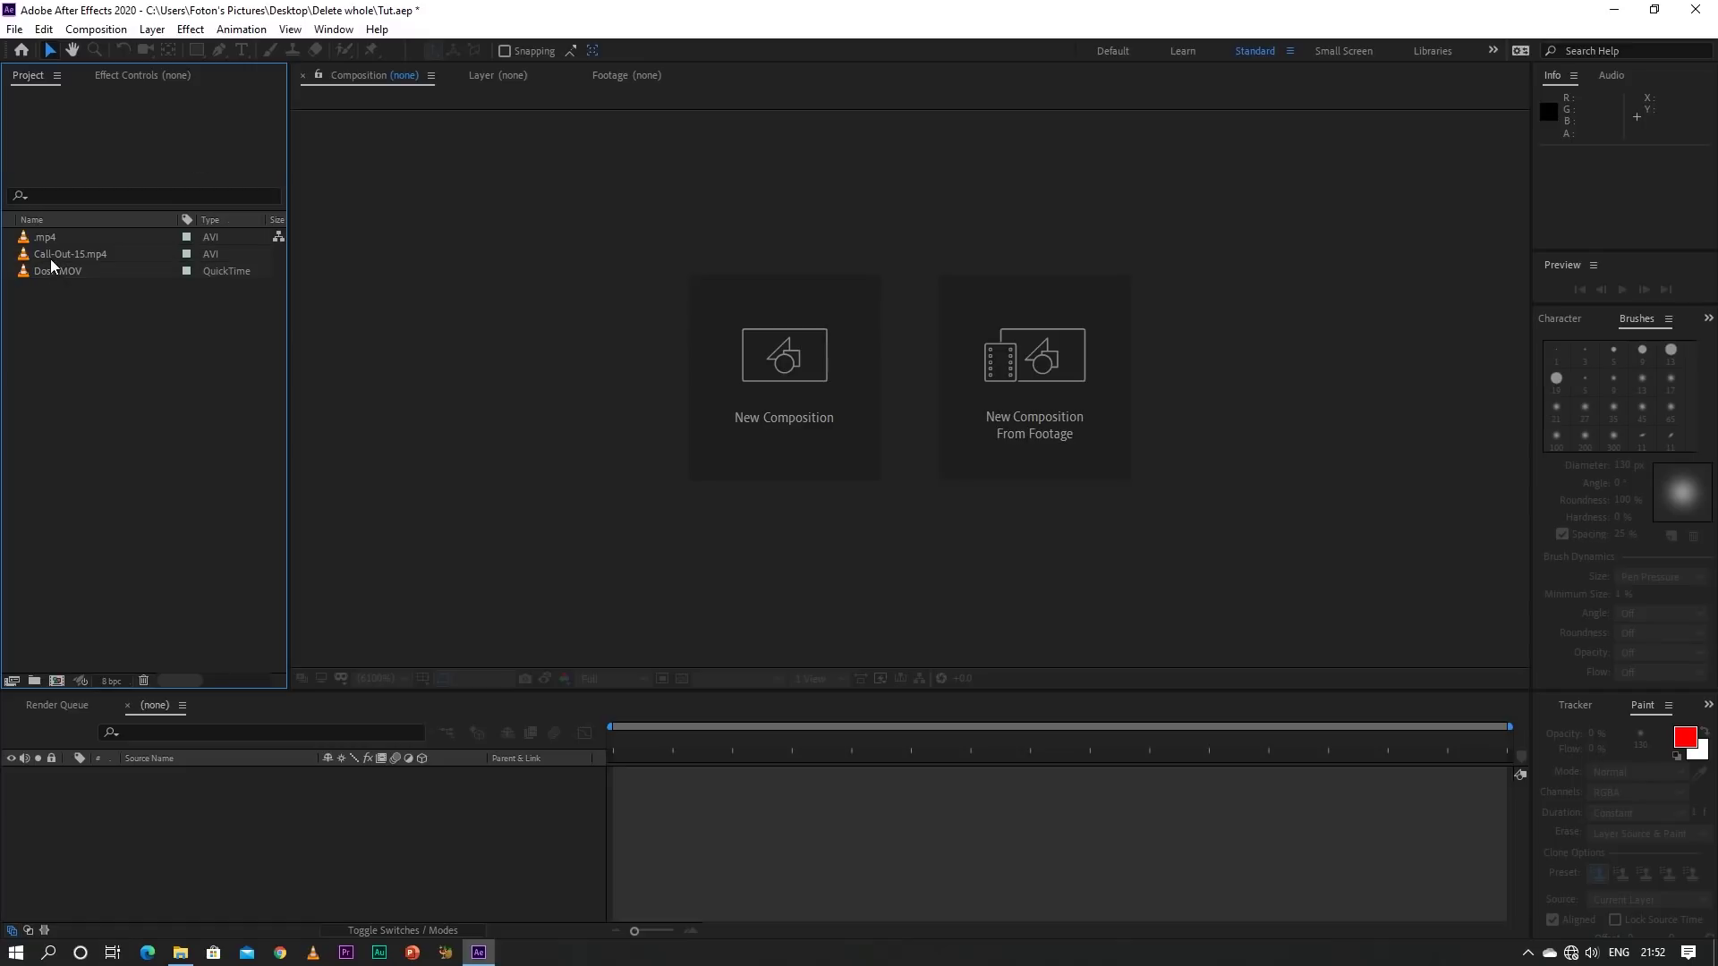
pyautogui.click(50, 258)
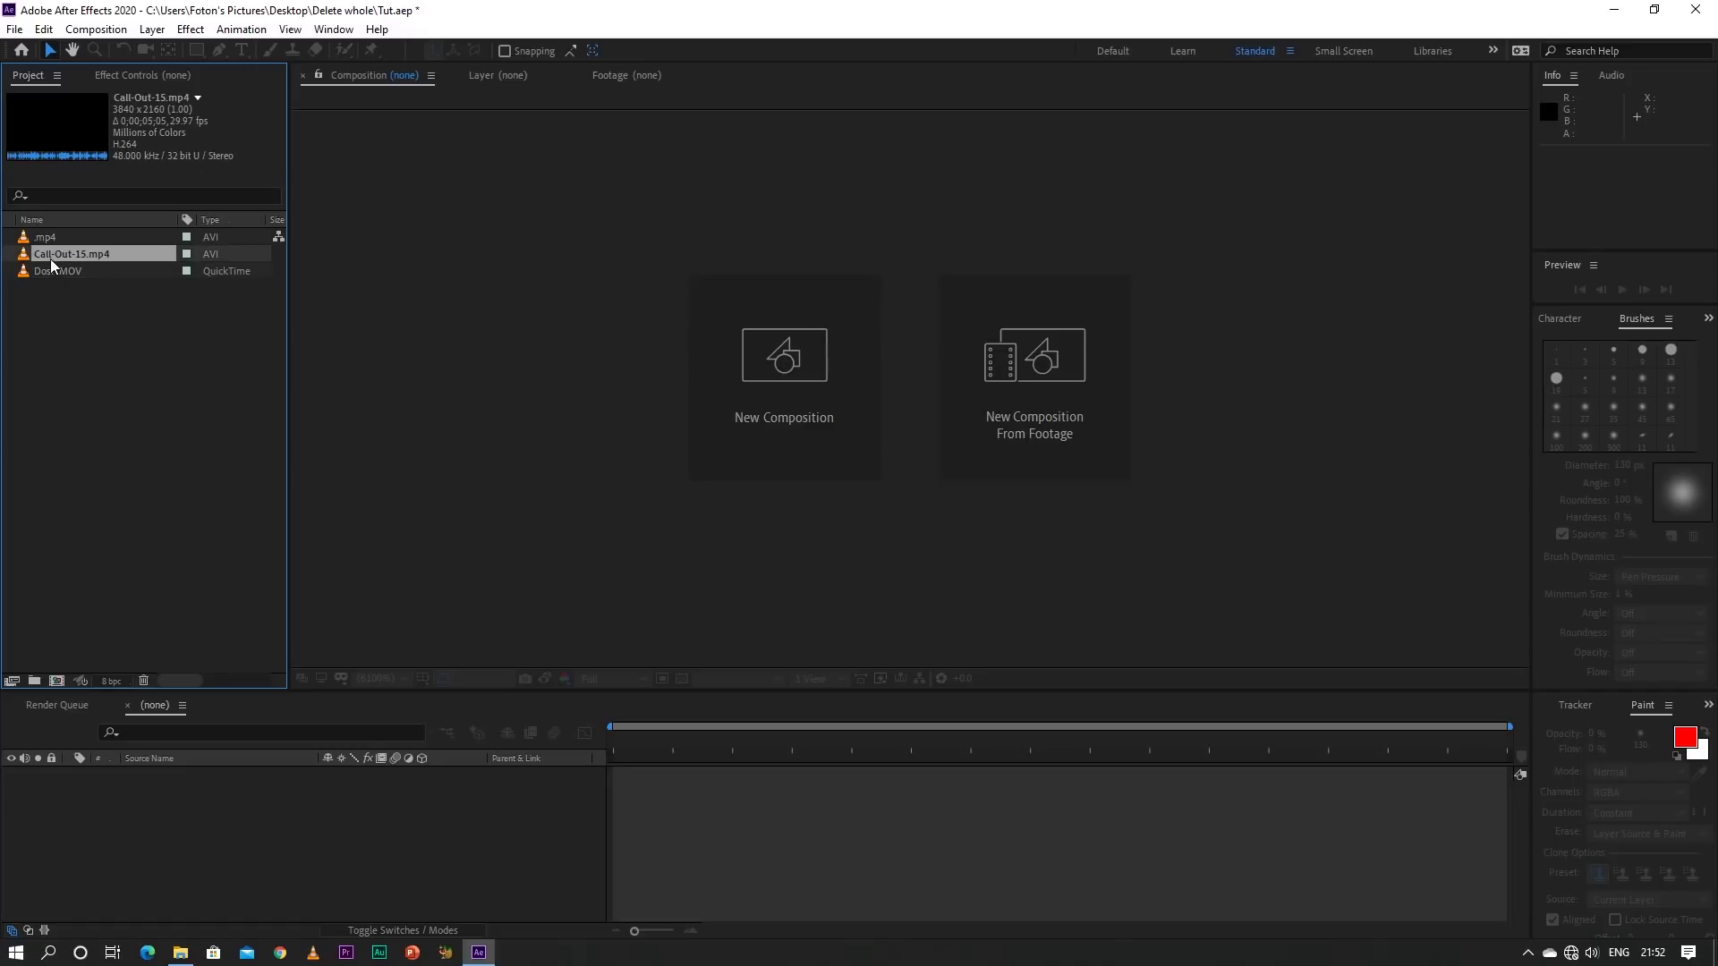
pyautogui.press('Delete')
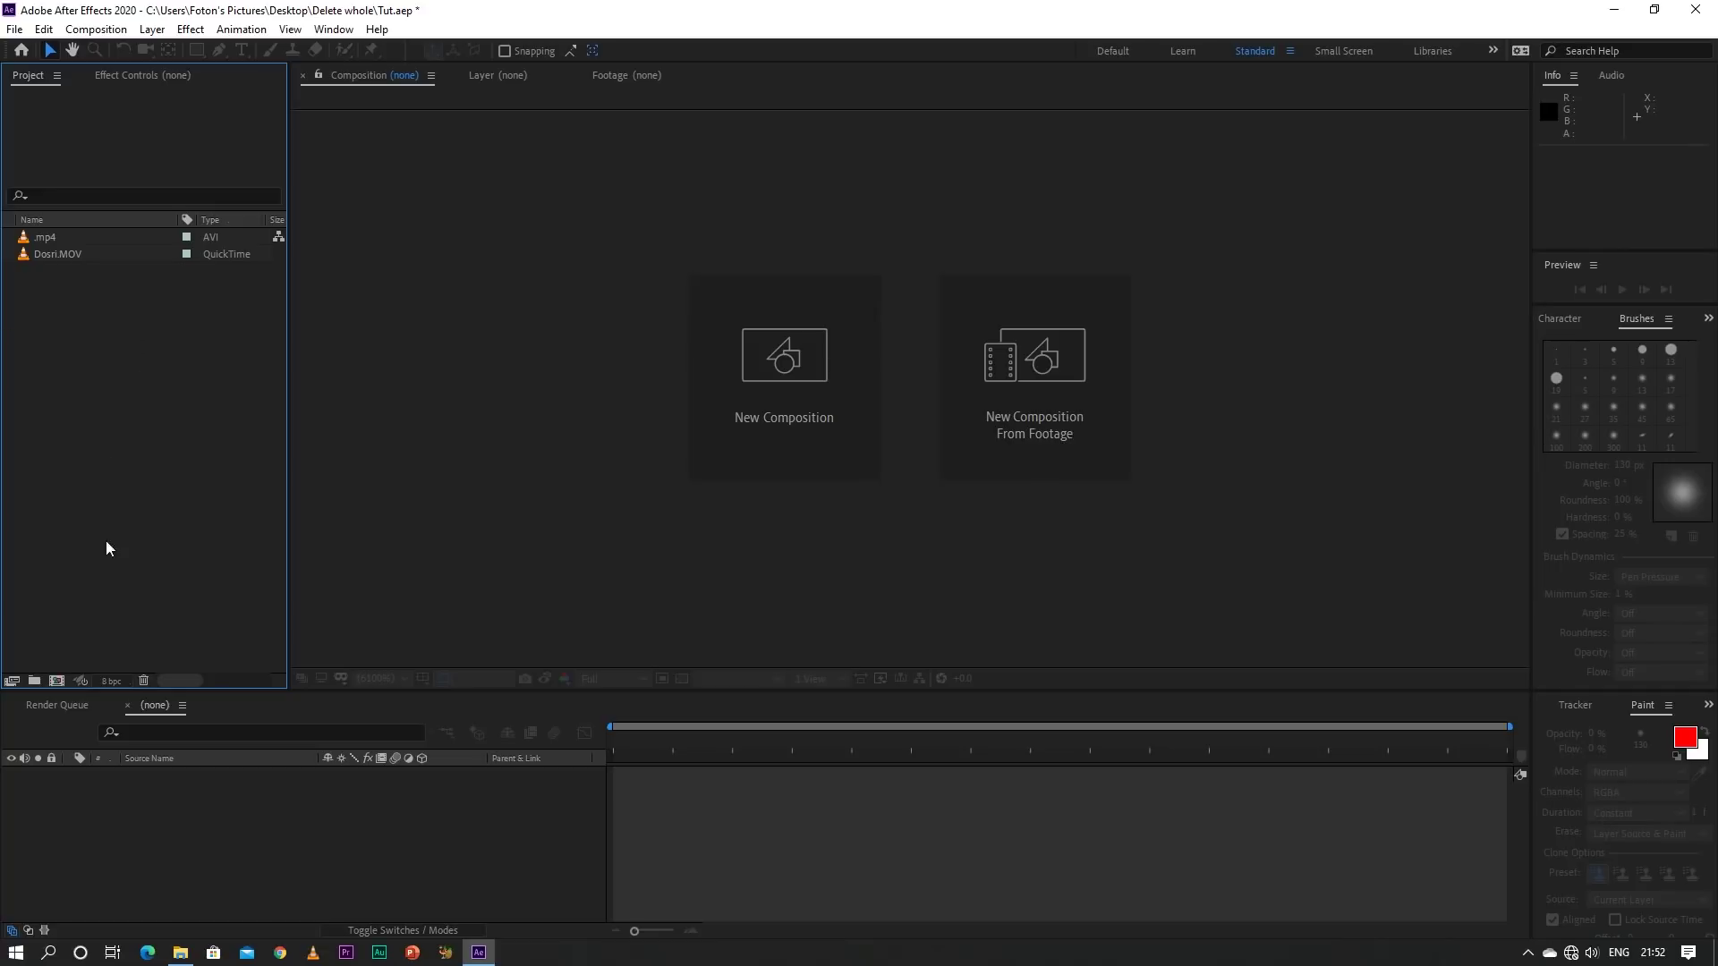
# Open the import window twice and cancel both times without importing
pyautogui.doubleClick(86, 470)
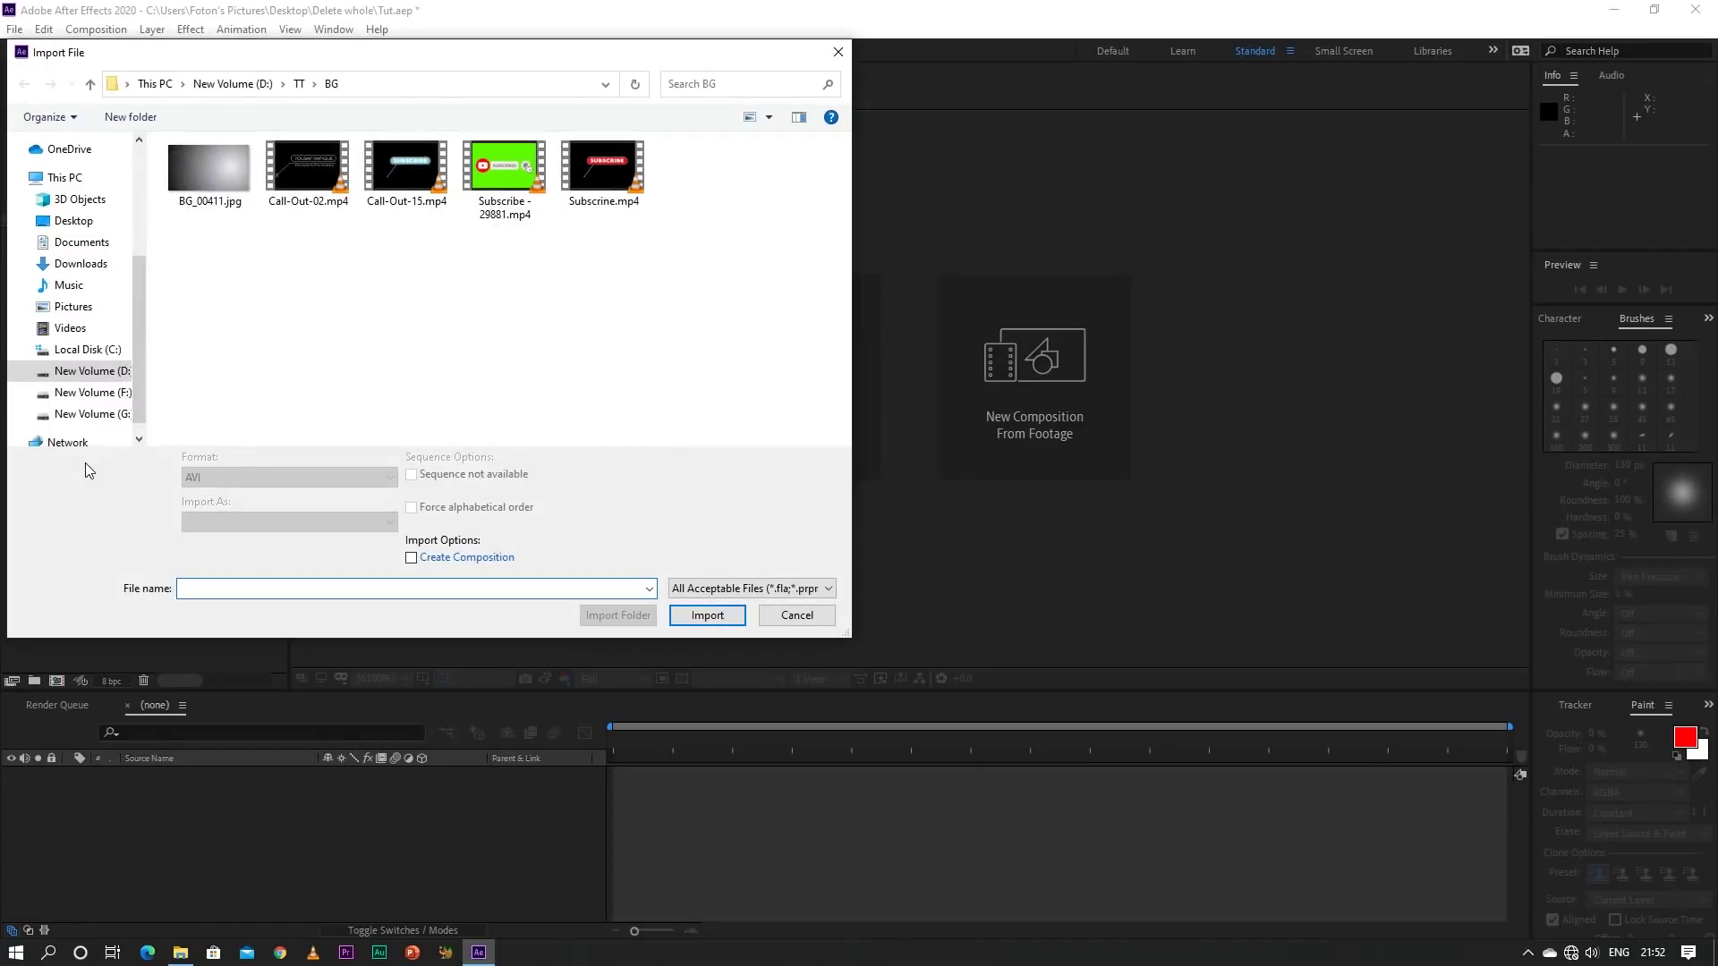
pyautogui.click(781, 617)
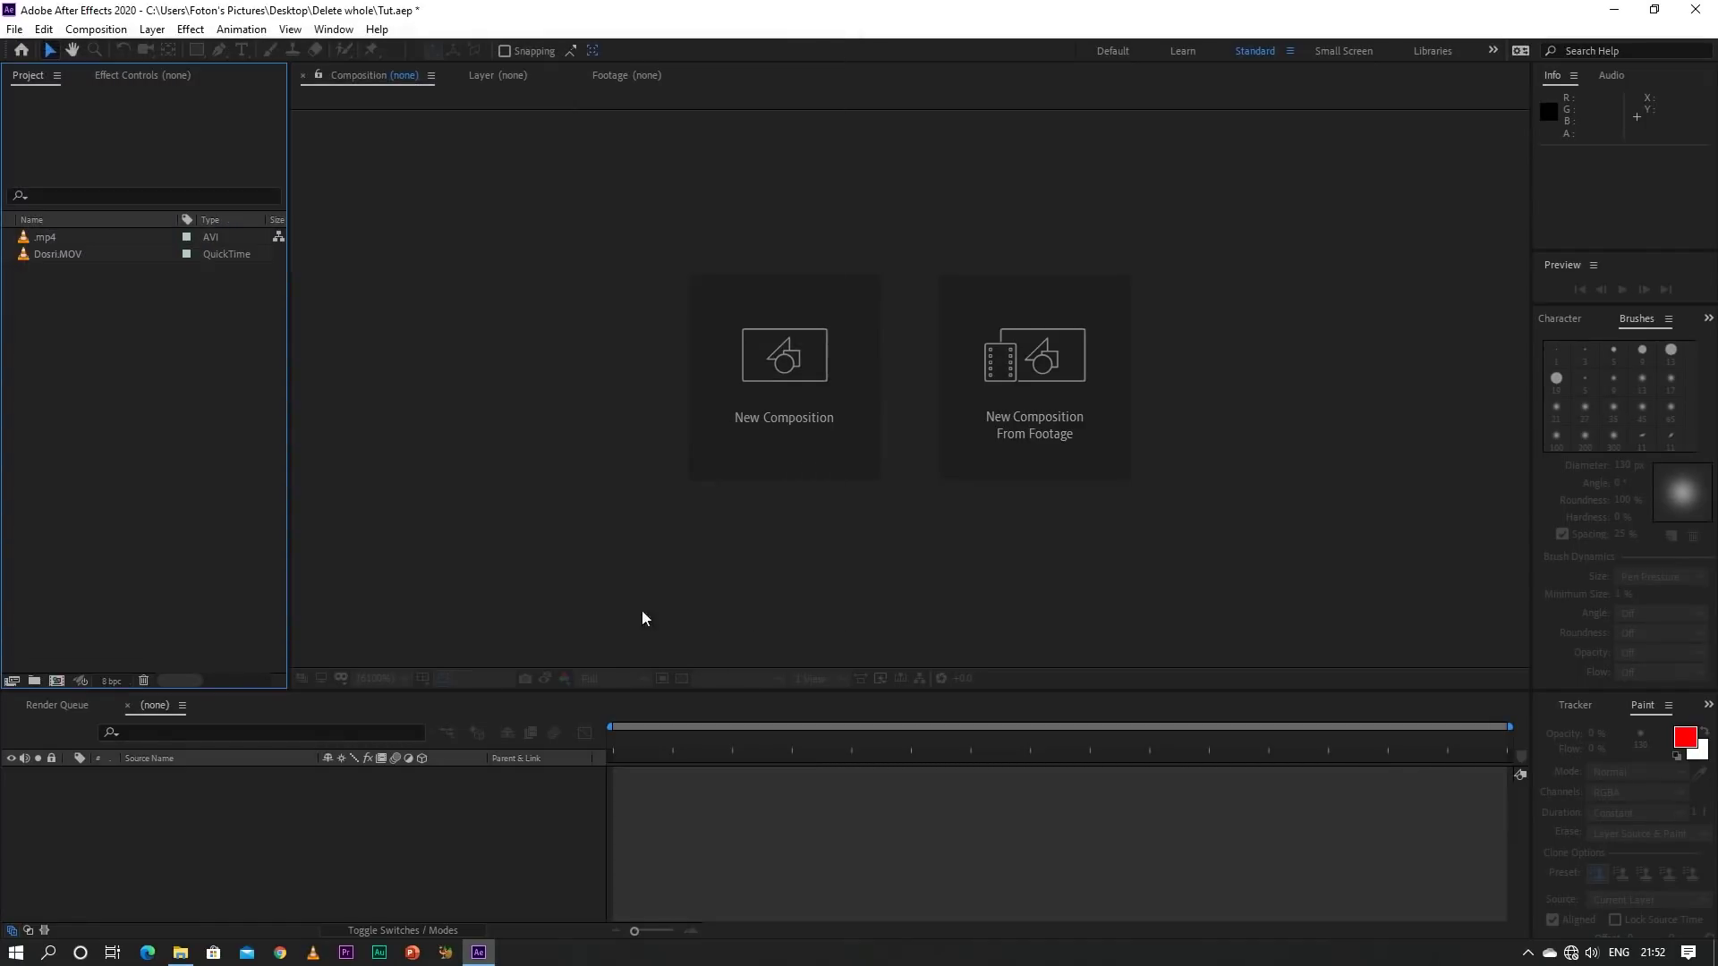
pyautogui.doubleClick(228, 544)
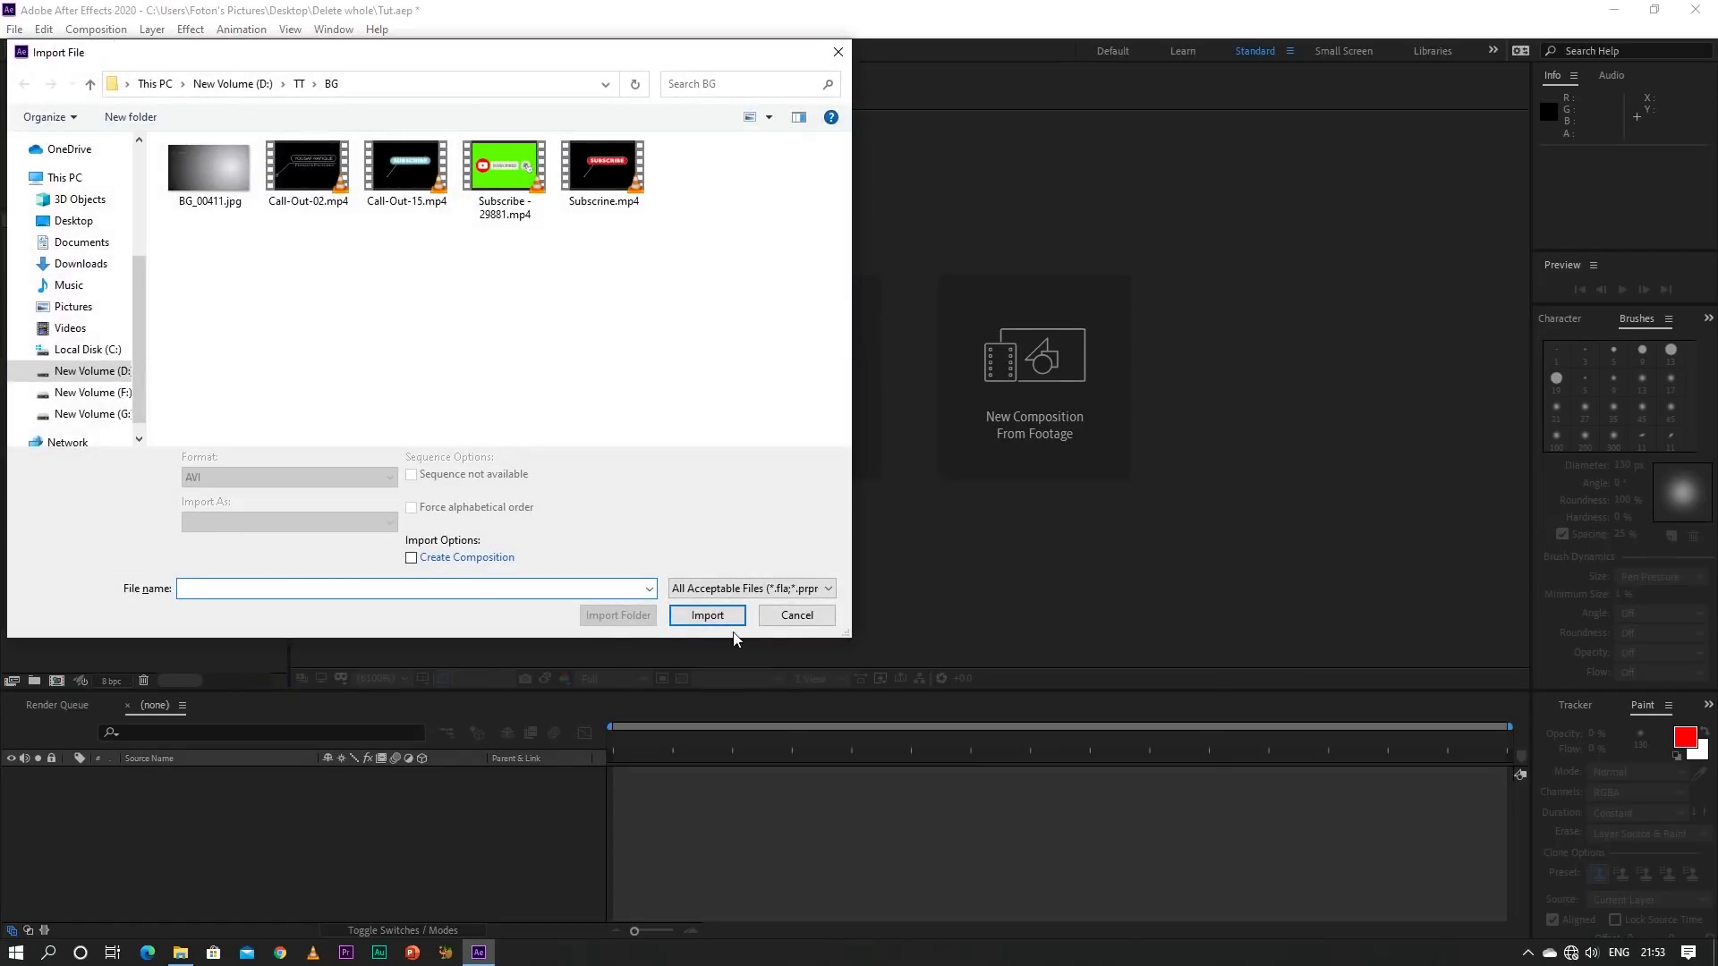
pyautogui.click(784, 619)
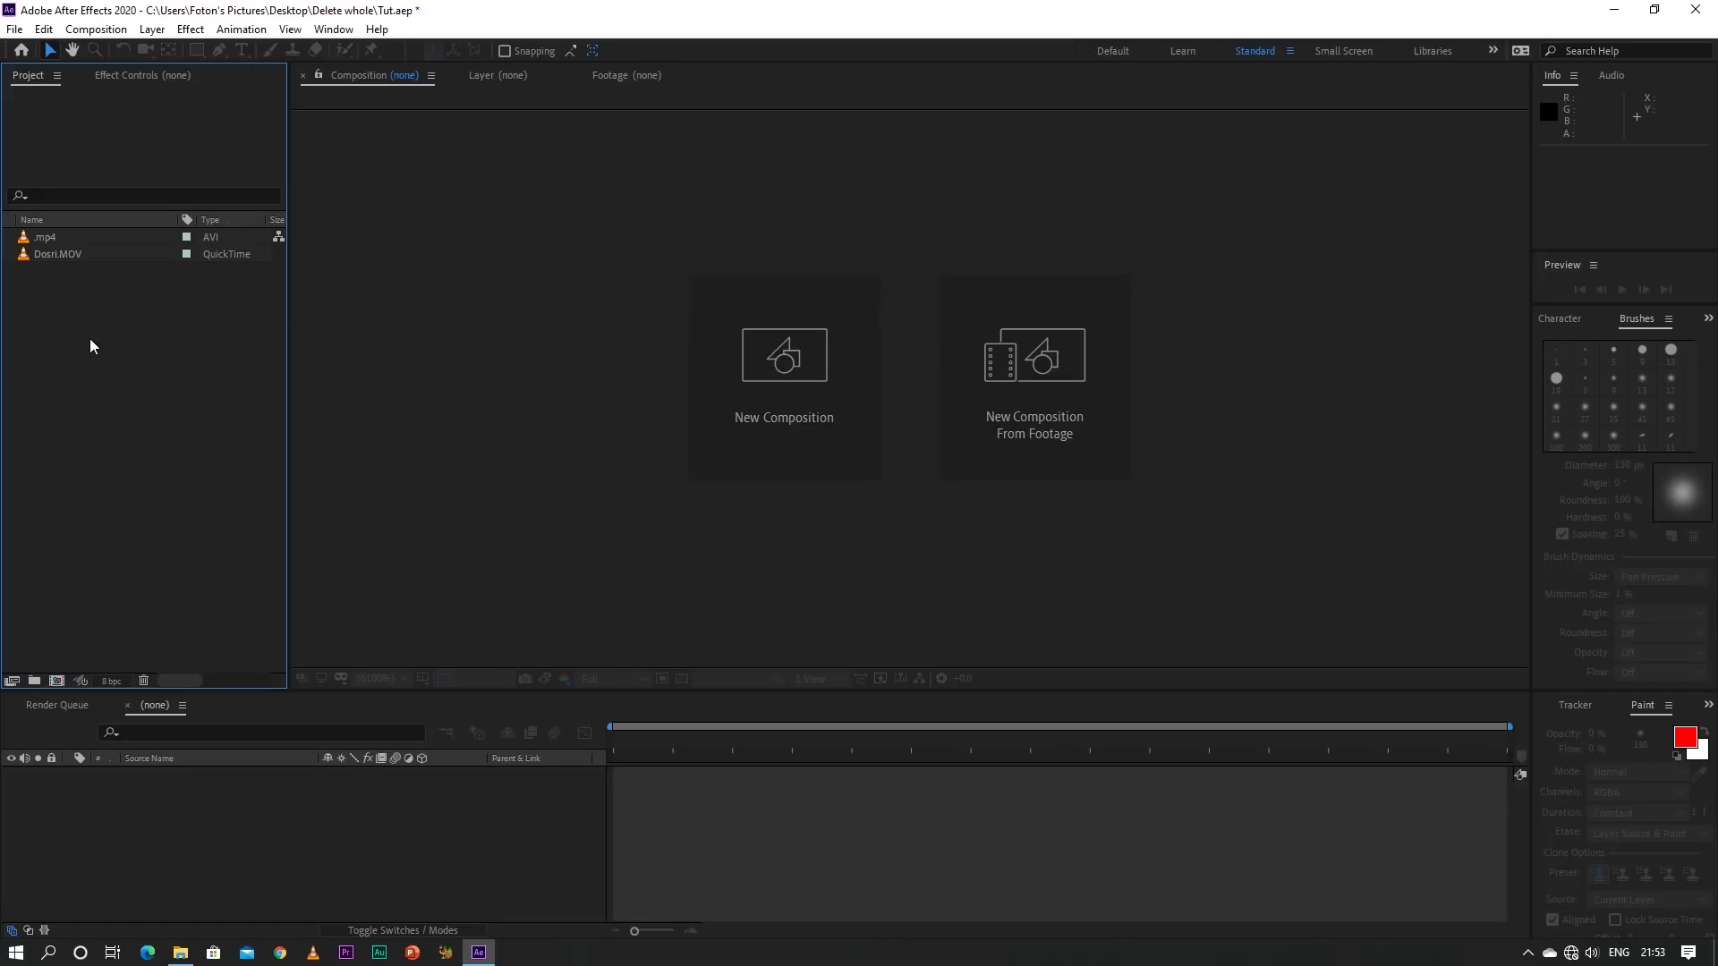
# Create a new project folder named Footages
pyautogui.rightClick(91, 346)
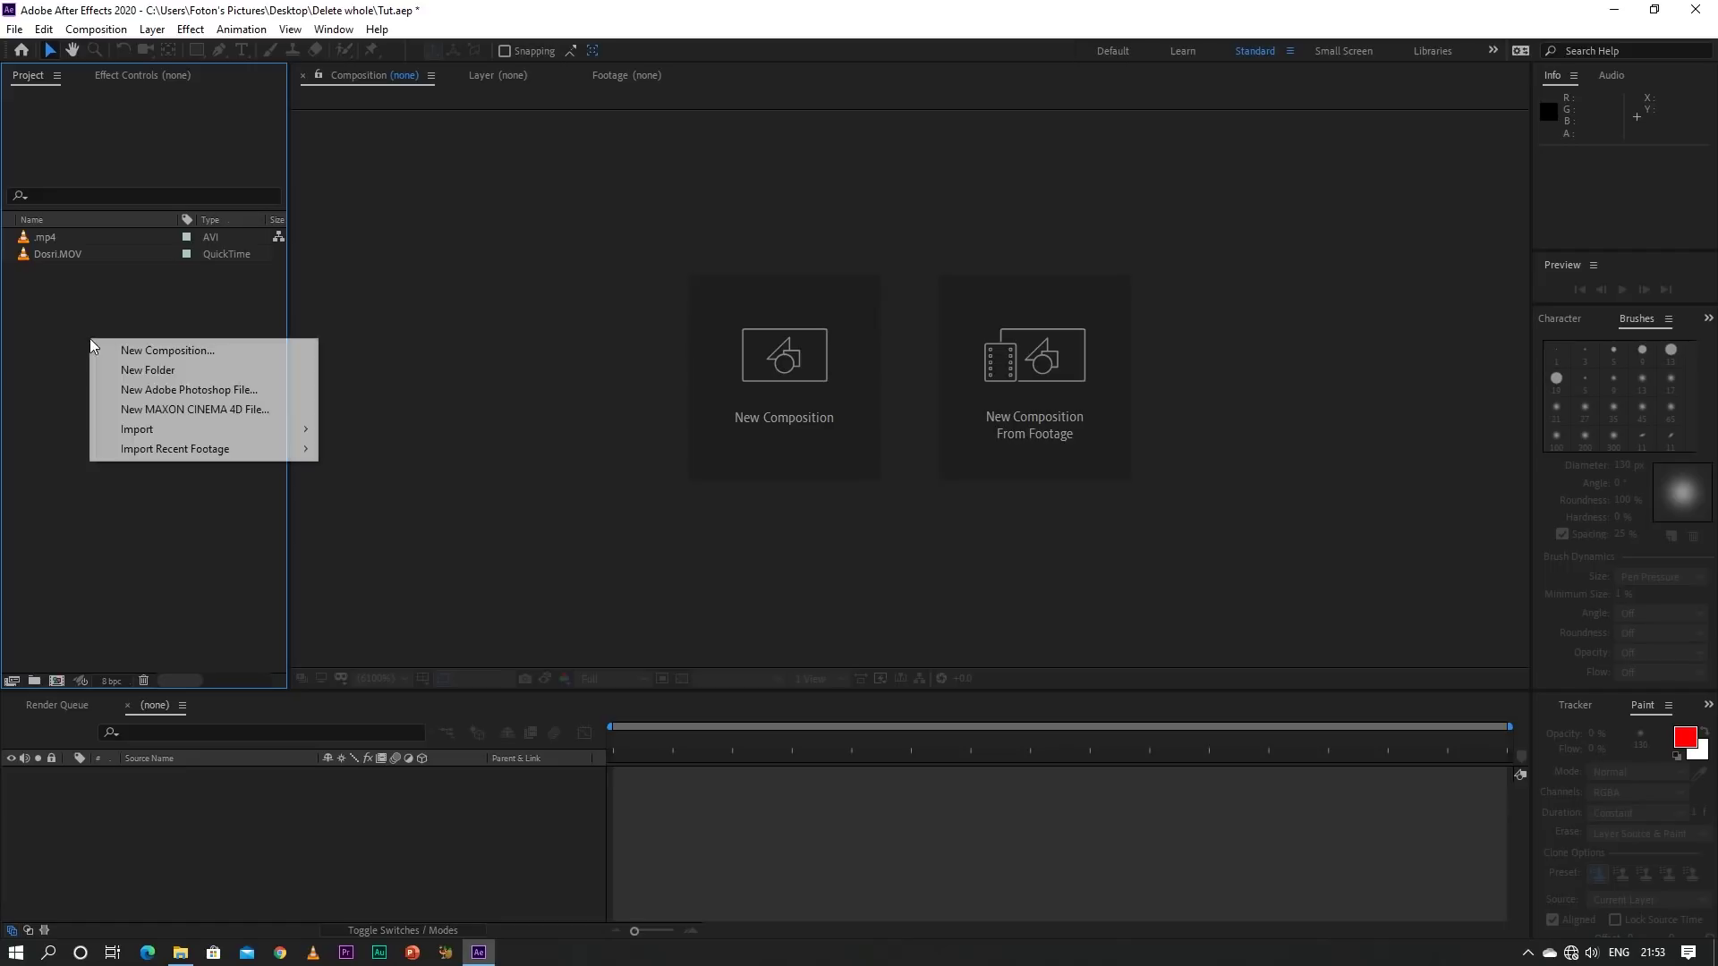
pyautogui.click(125, 370)
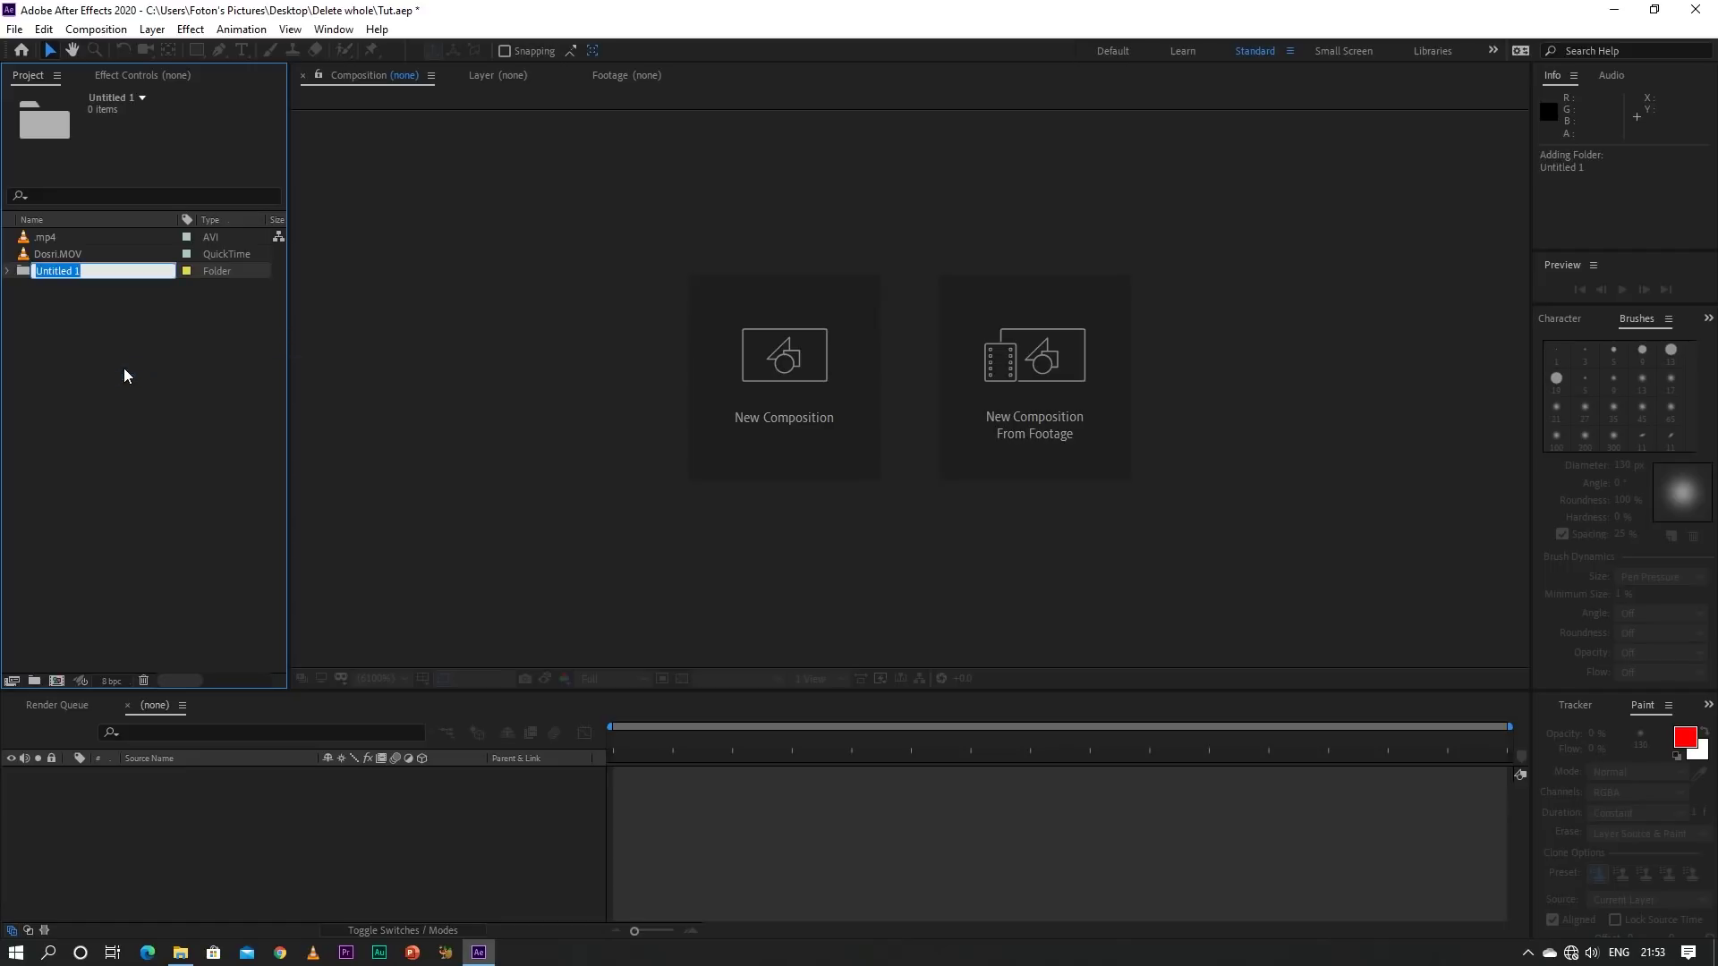
pyautogui.write('Footages')
pyautogui.press('Return')
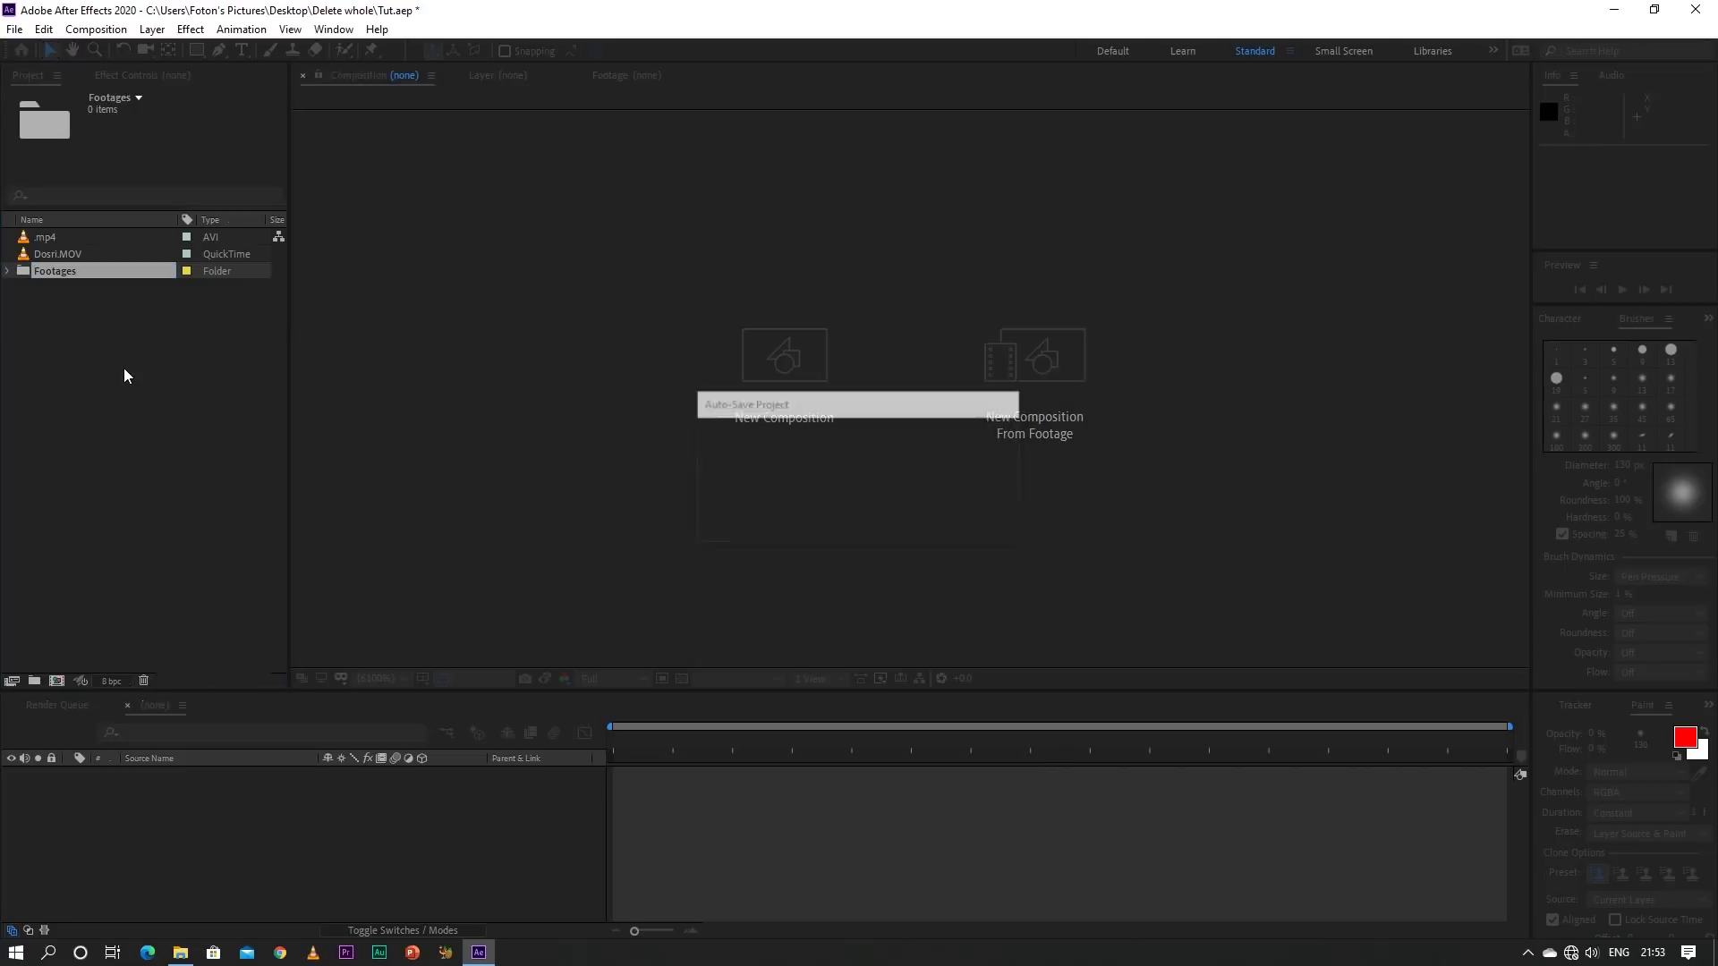
# Move the .mp4 clip and Dosri.MOV into the Footages folder
pyautogui.moveTo(25, 235); pyautogui.dragTo(32, 238)
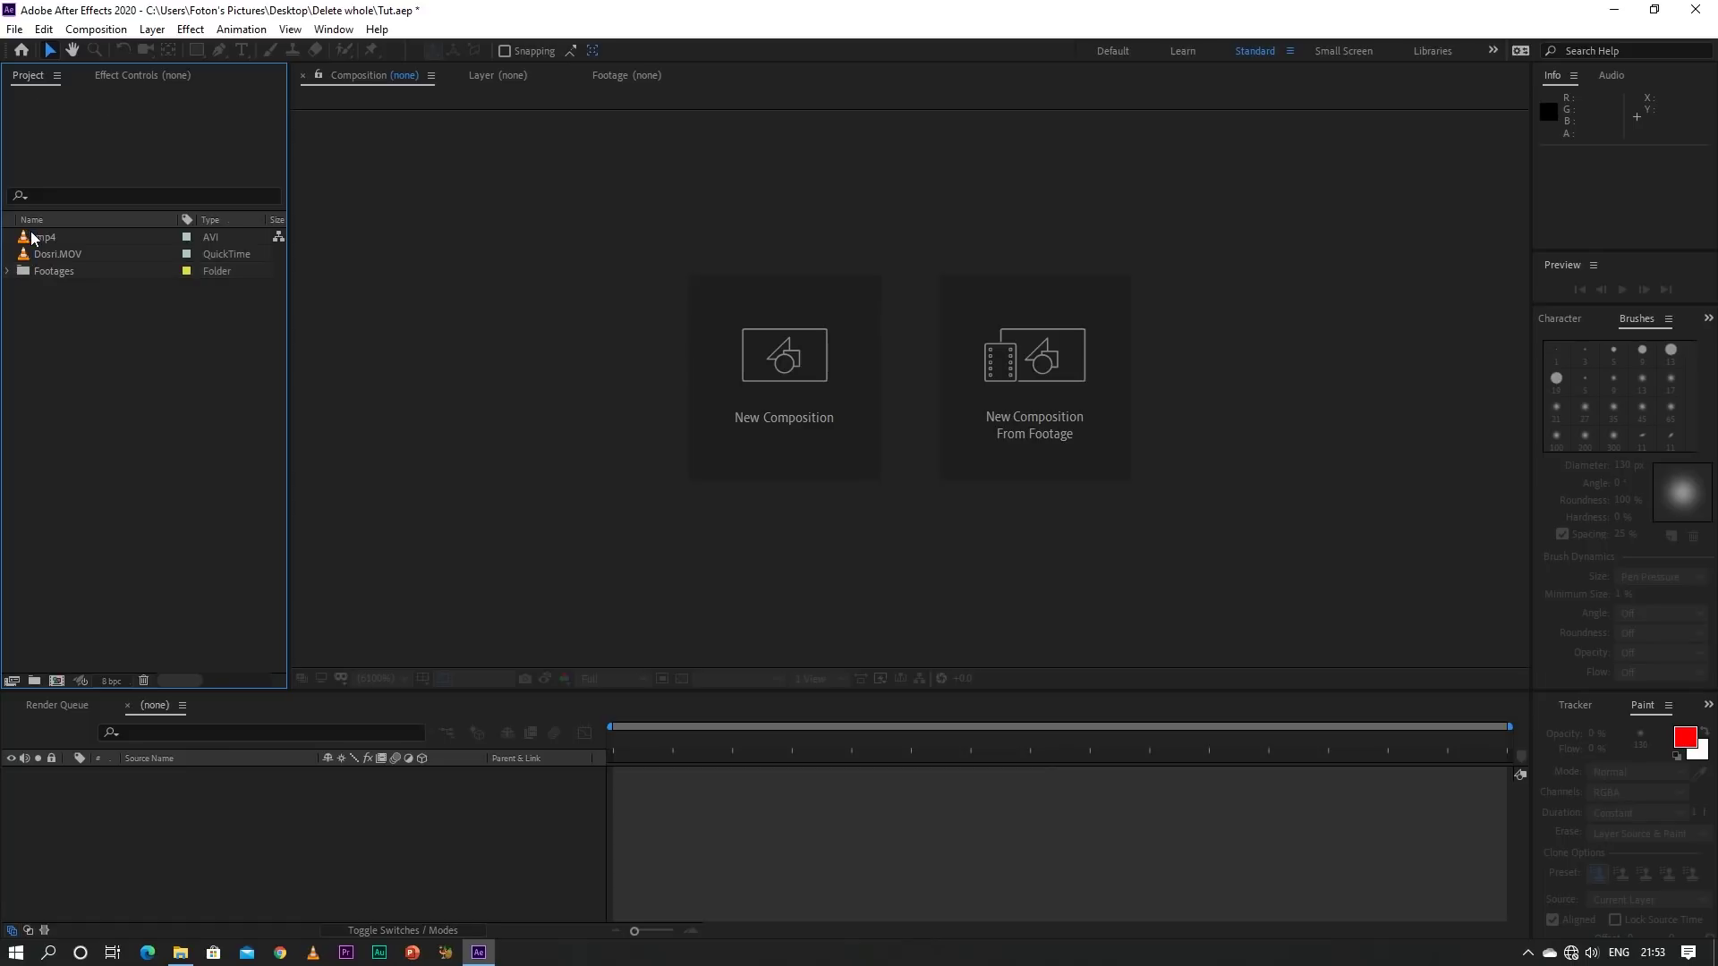
pyautogui.click(45, 237)
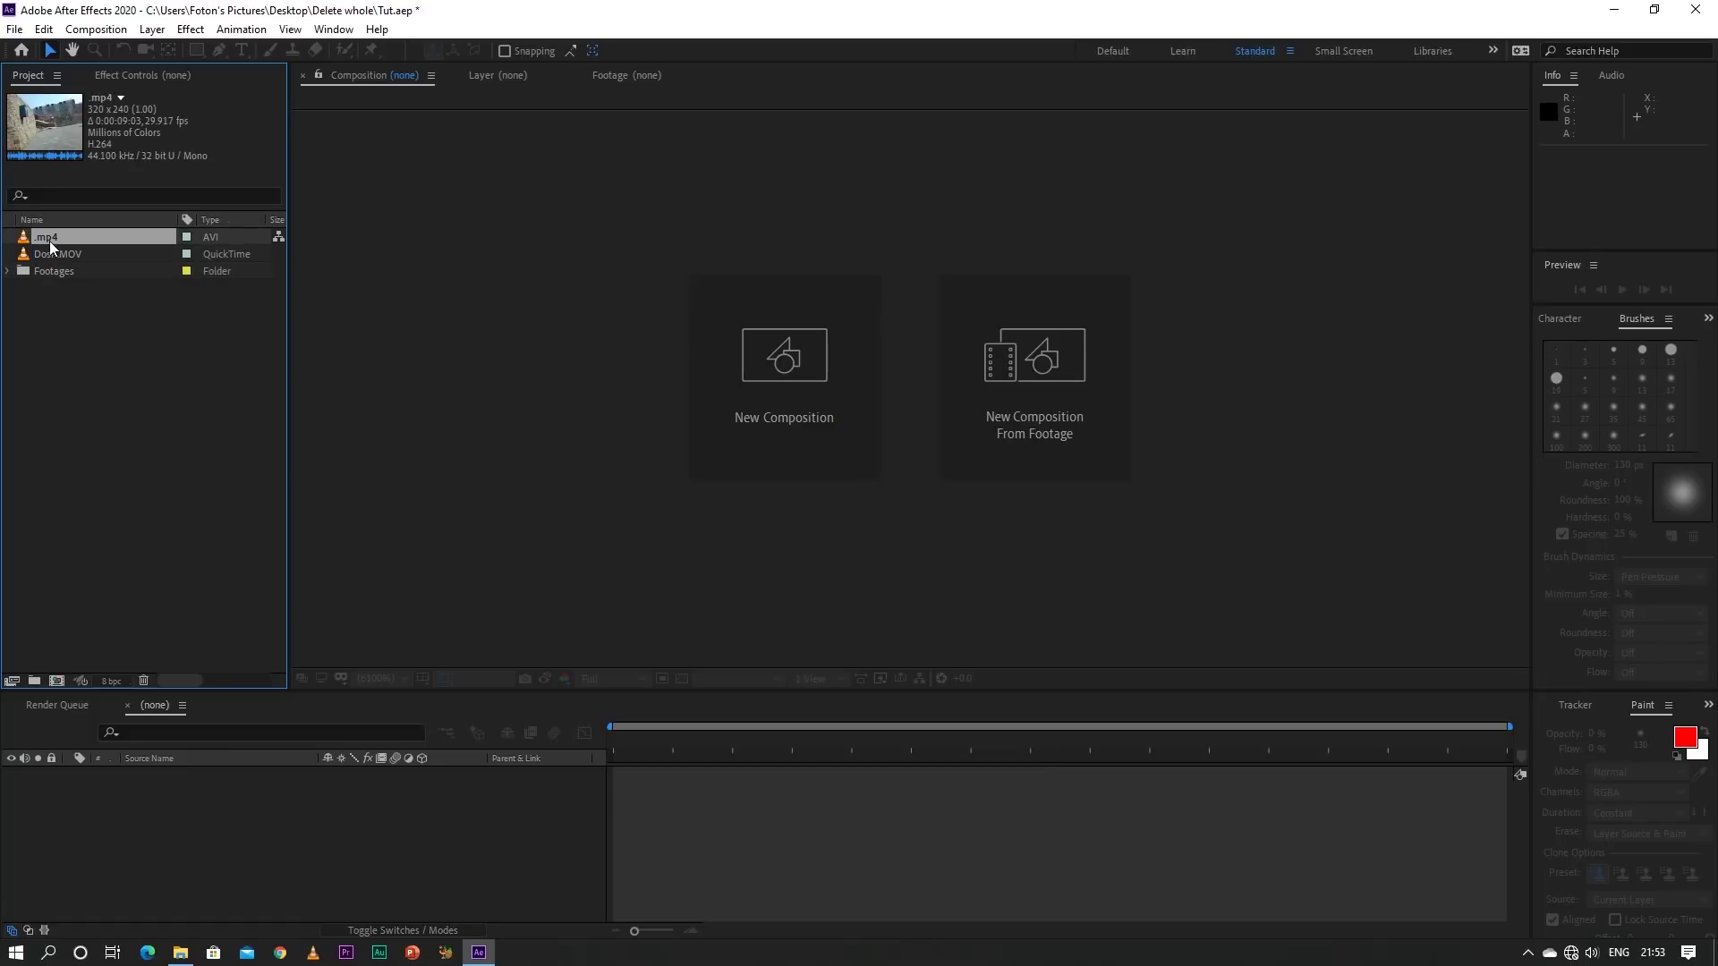
pyautogui.keyDown('shift'); pyautogui.click(55, 258); pyautogui.keyUp('shift')
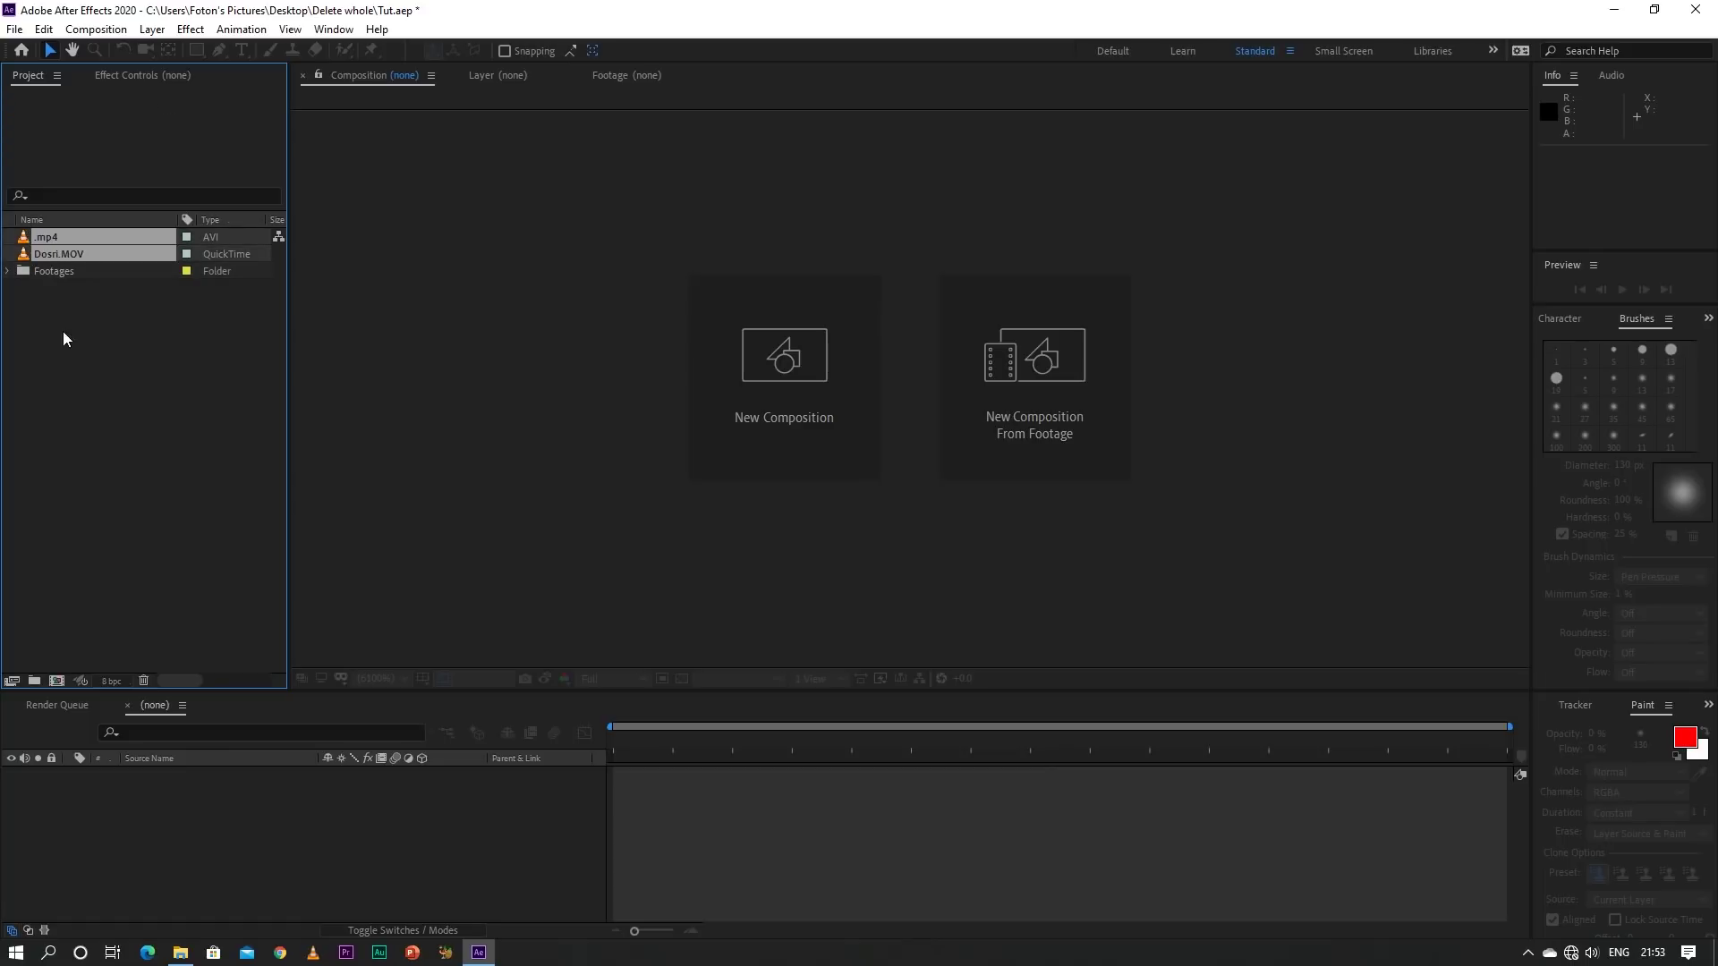
pyautogui.click(63, 331)
pyautogui.click(48, 238)
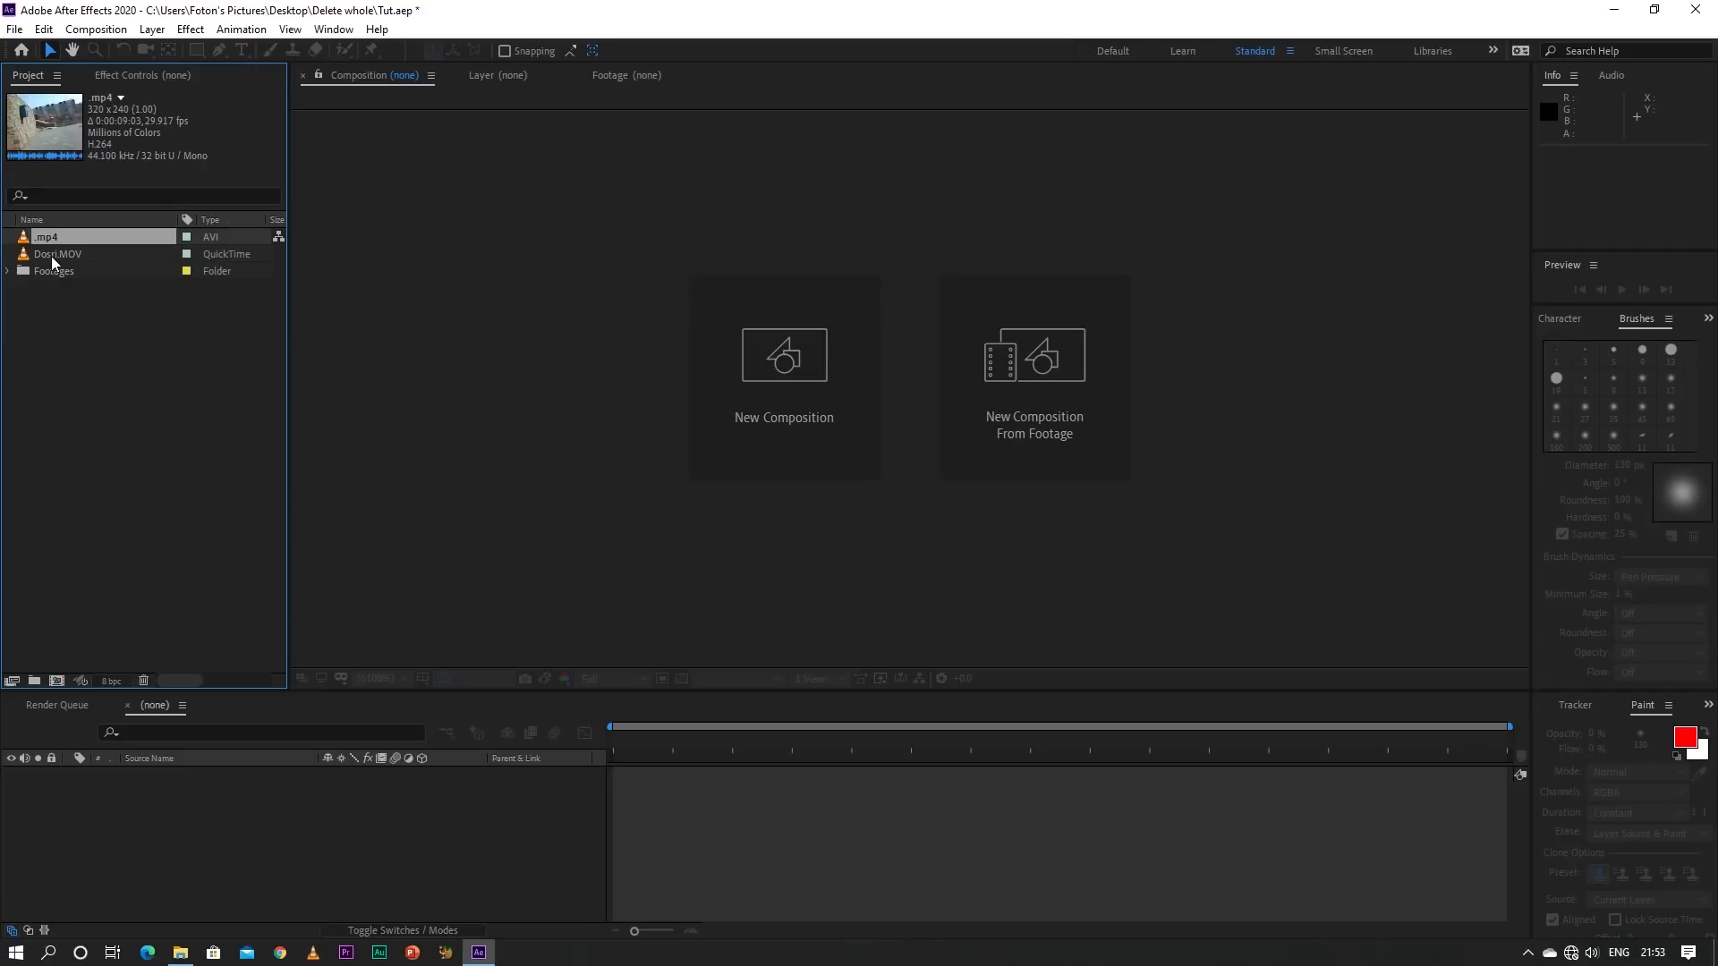
pyautogui.keyDown('shift'); pyautogui.click(51, 256); pyautogui.keyUp('shift')
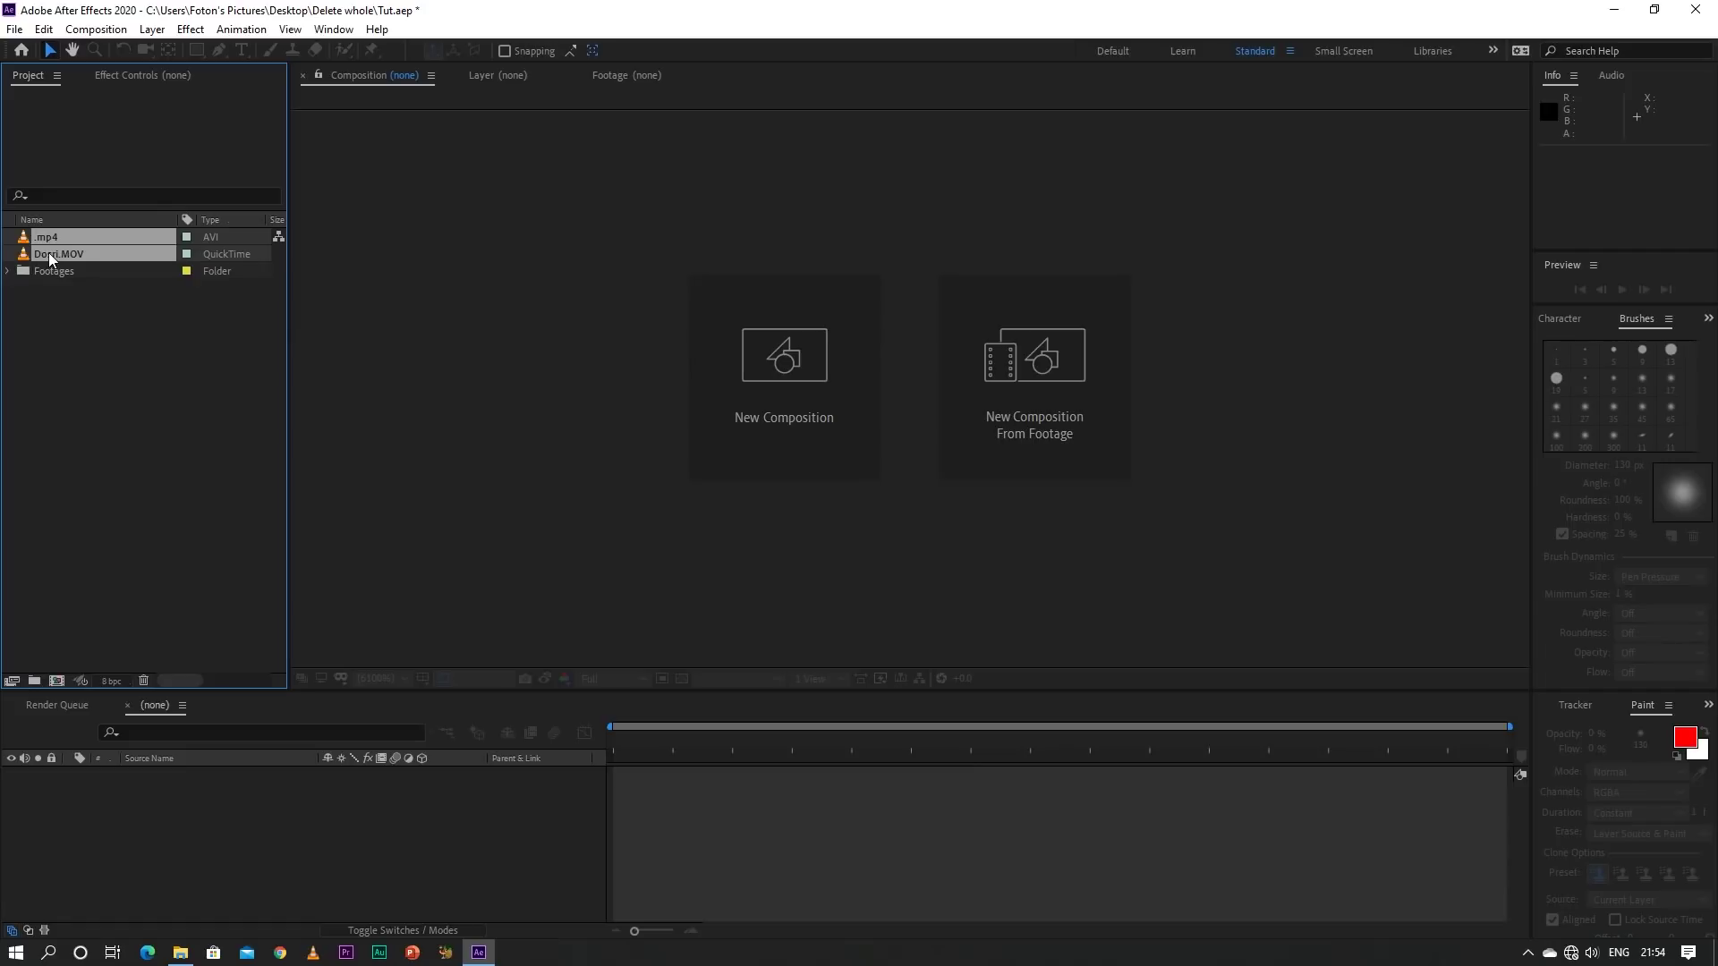
pyautogui.moveTo(49, 252); pyautogui.dragTo(58, 272)
pyautogui.click(8, 237)
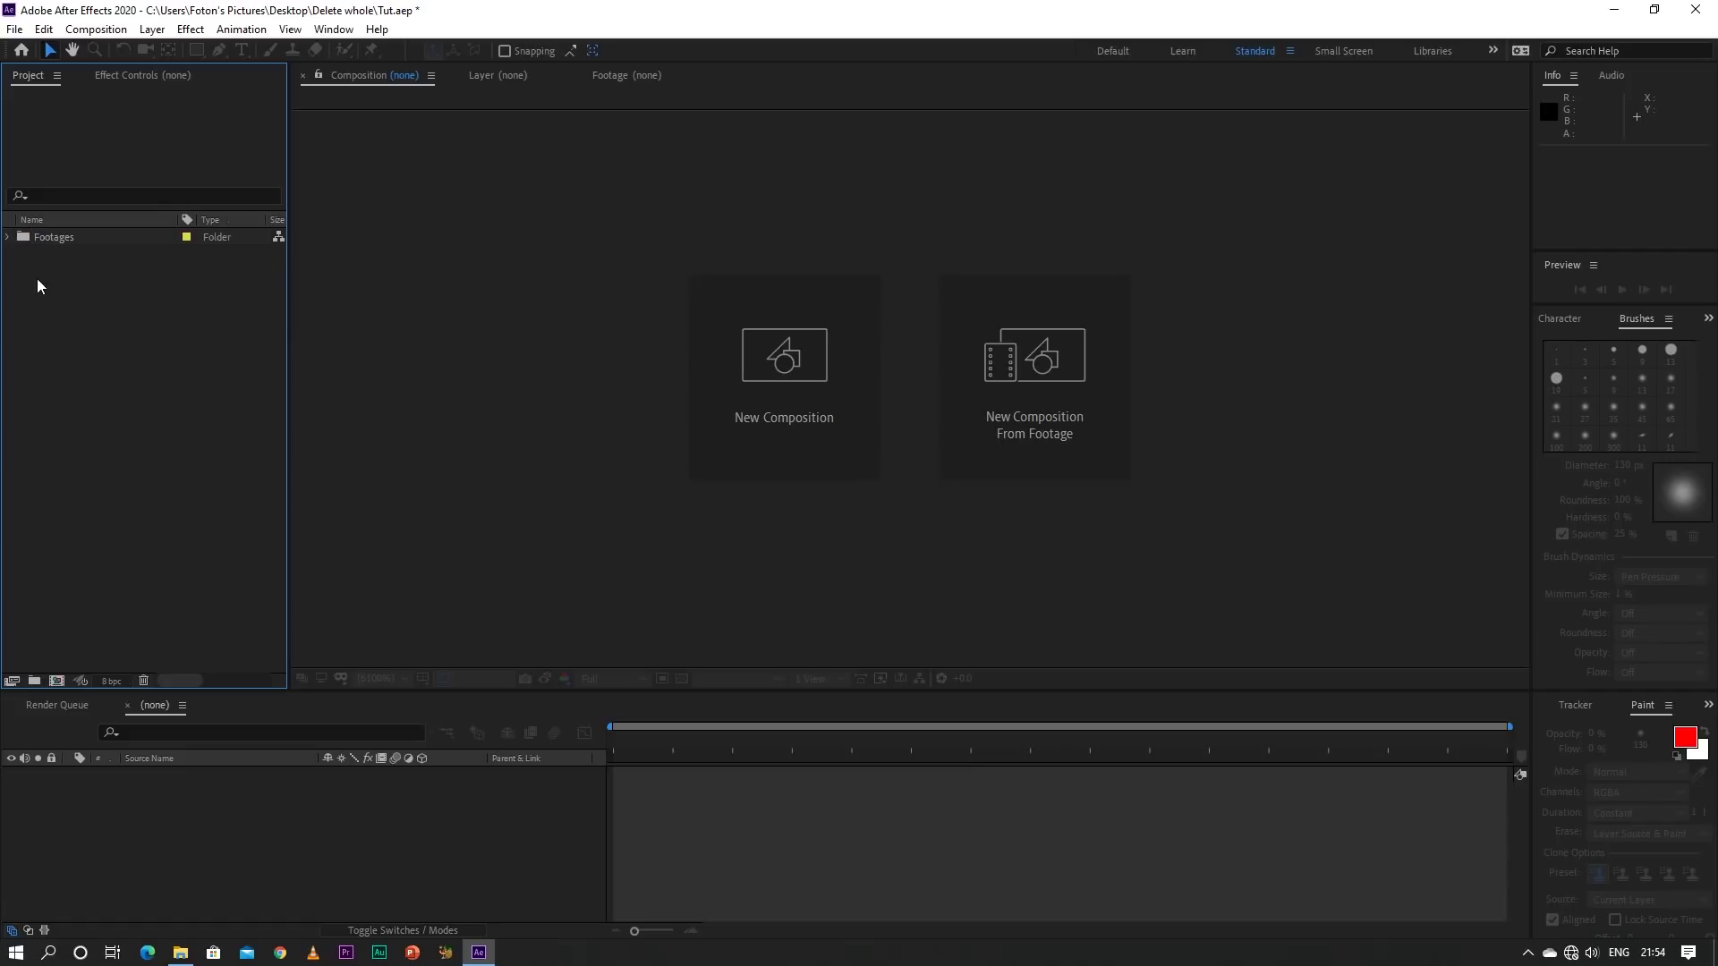
# Add three project folders named Images, Comps and Solids
pyautogui.rightClick(69, 358)
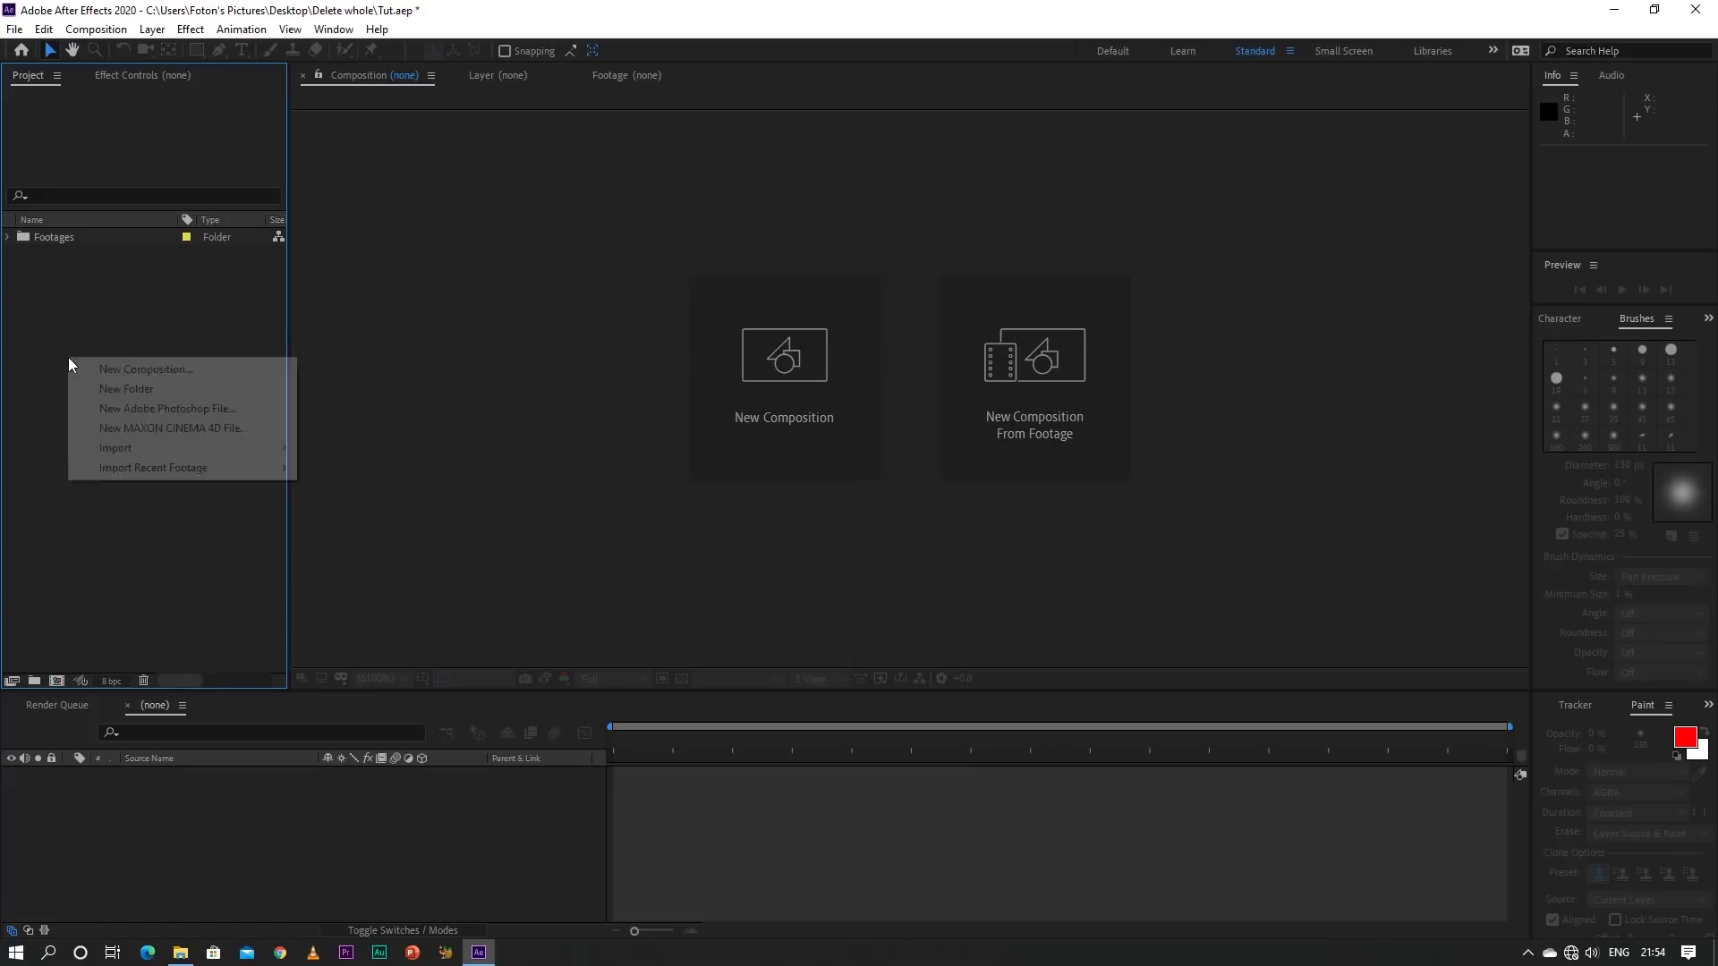
pyautogui.click(106, 388)
pyautogui.write('Images')
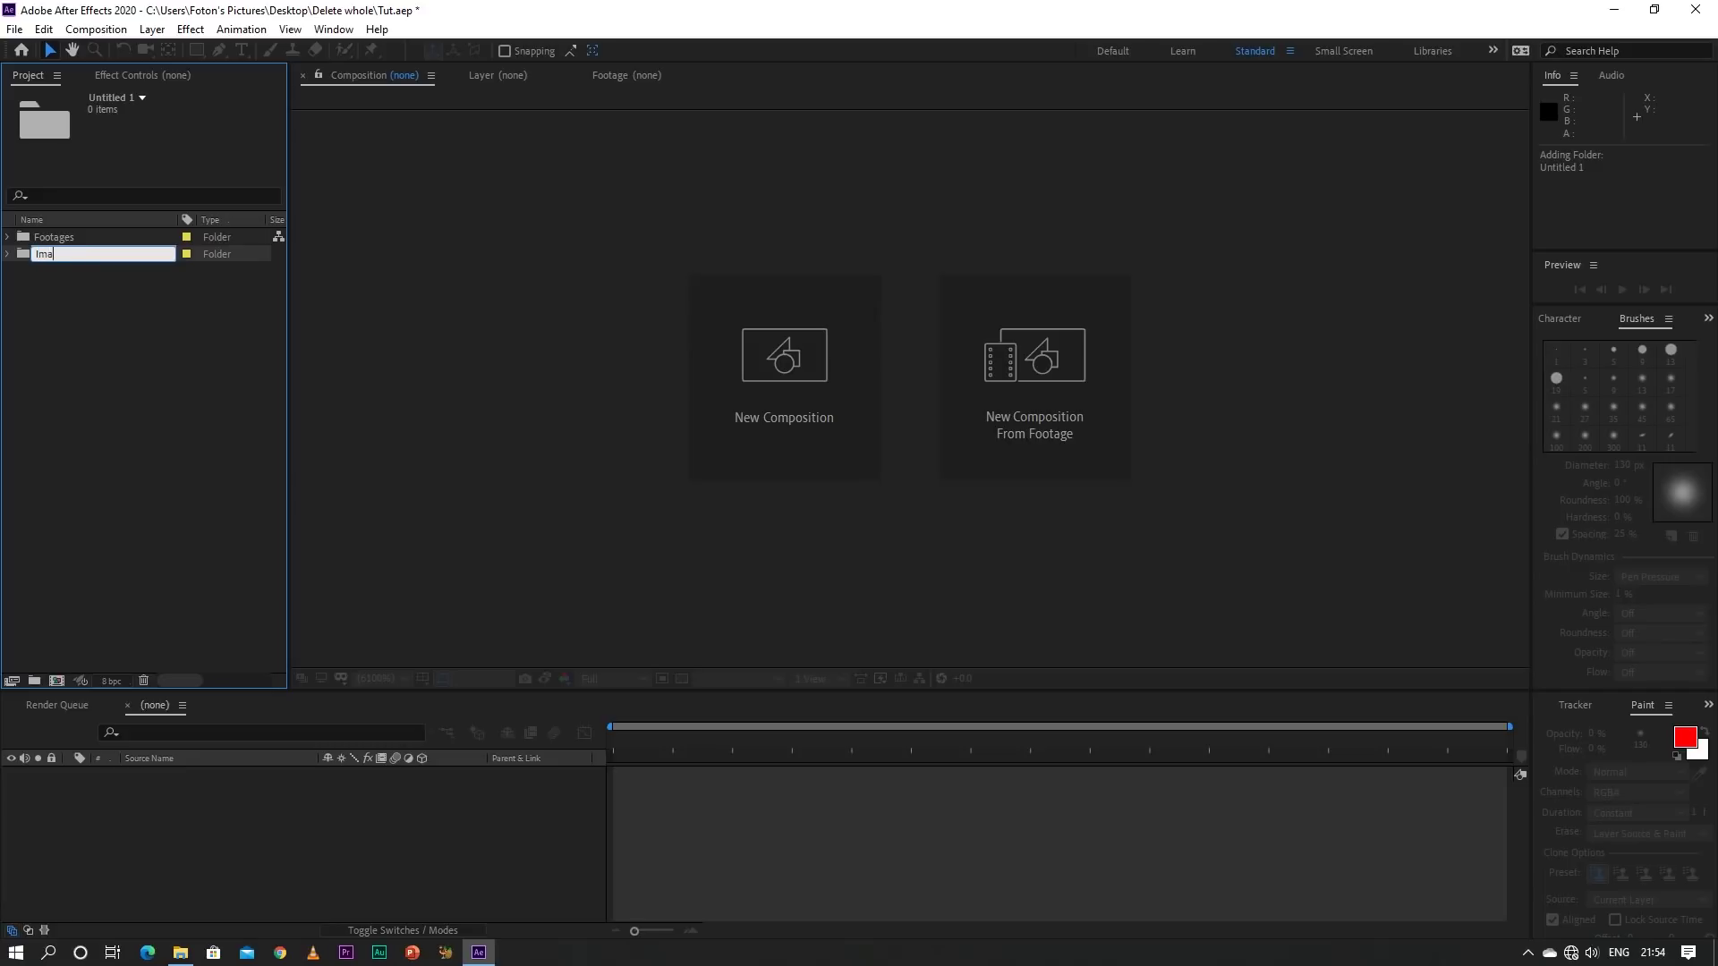
pyautogui.press('Return')
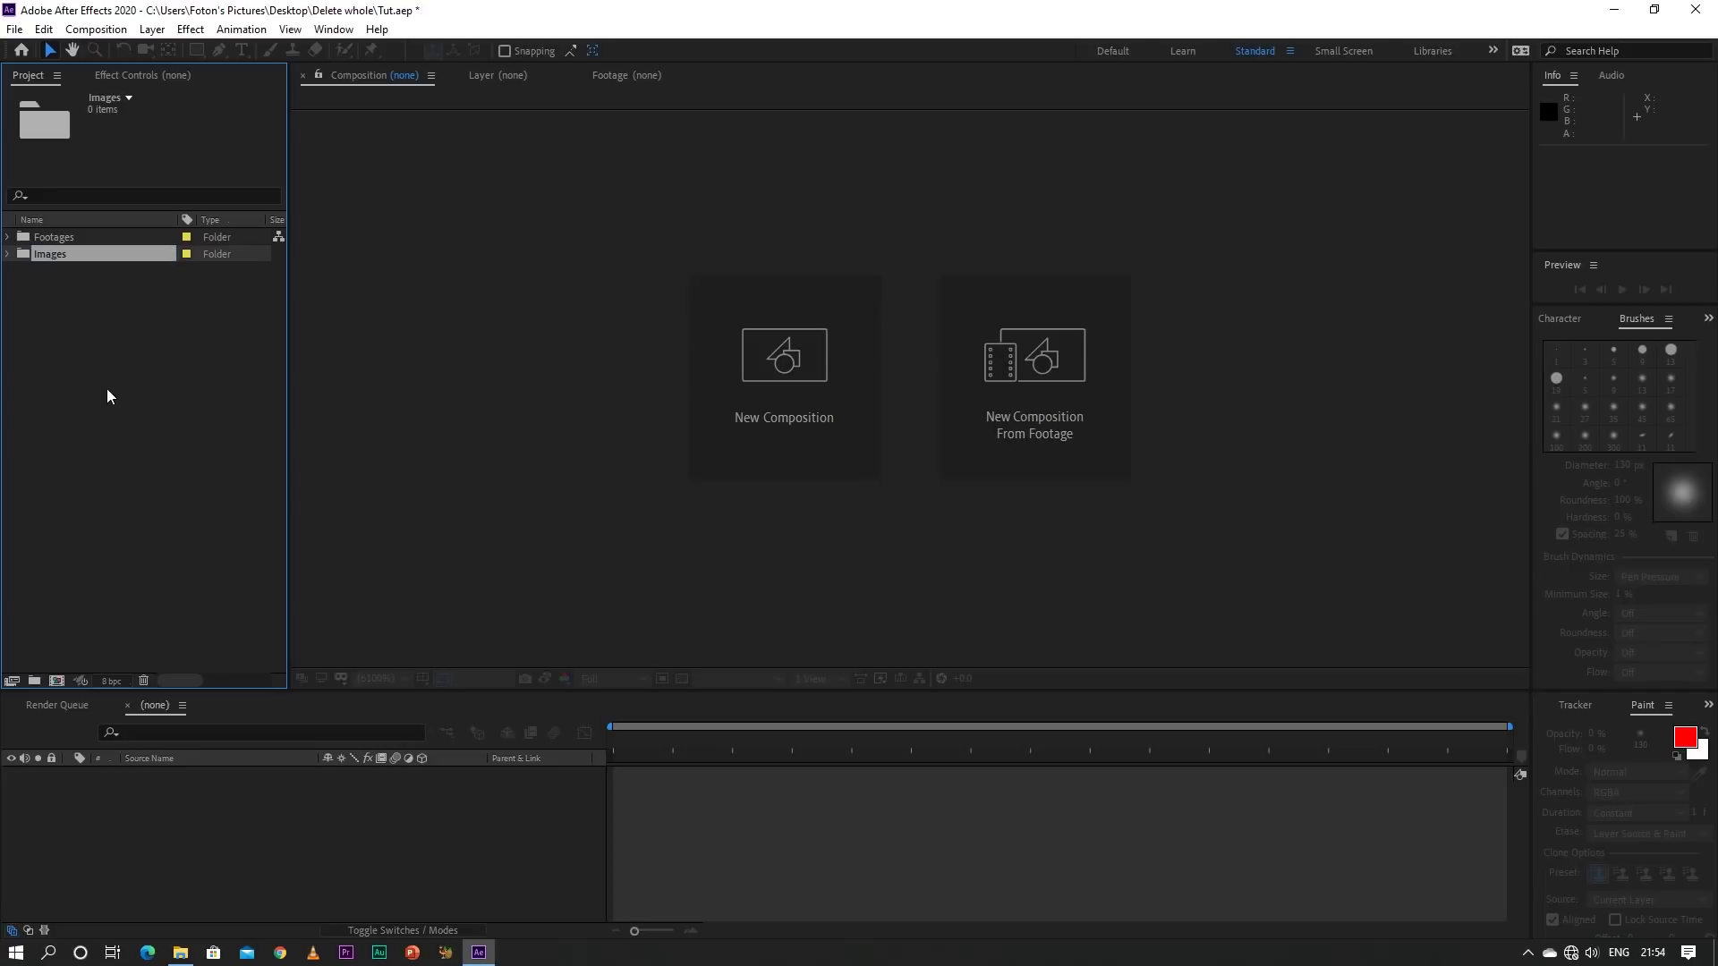
pyautogui.rightClick(78, 351)
pyautogui.click(109, 383)
pyautogui.write('Comps')
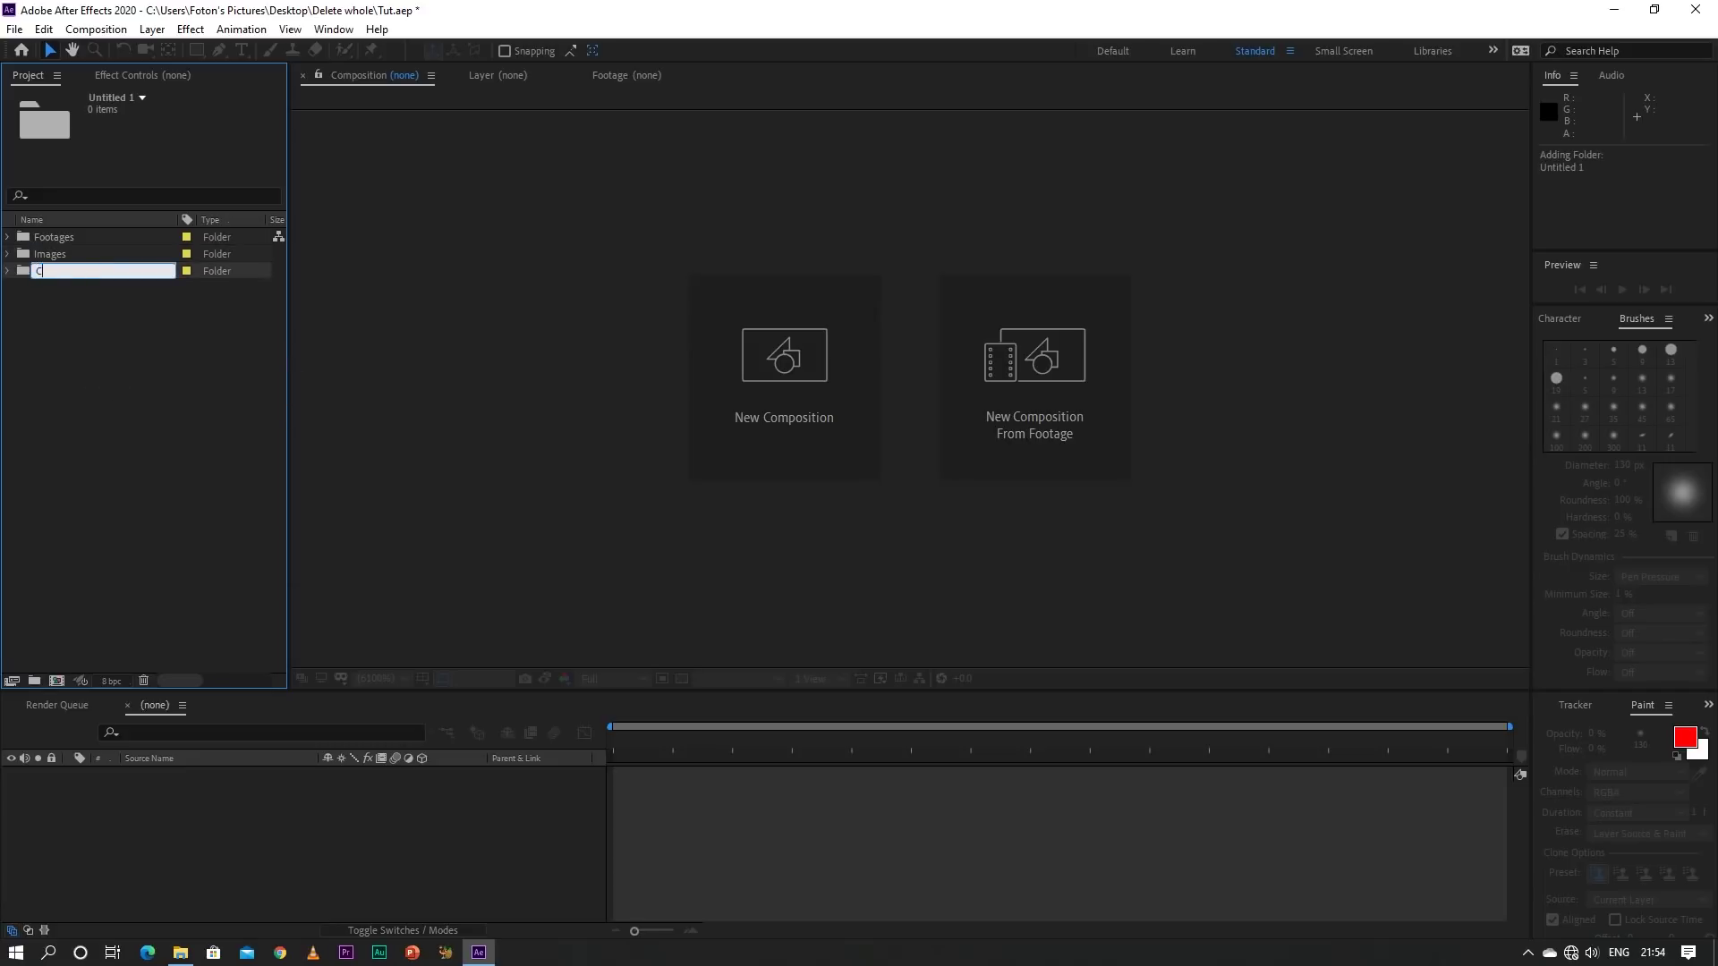
pyautogui.press('Return')
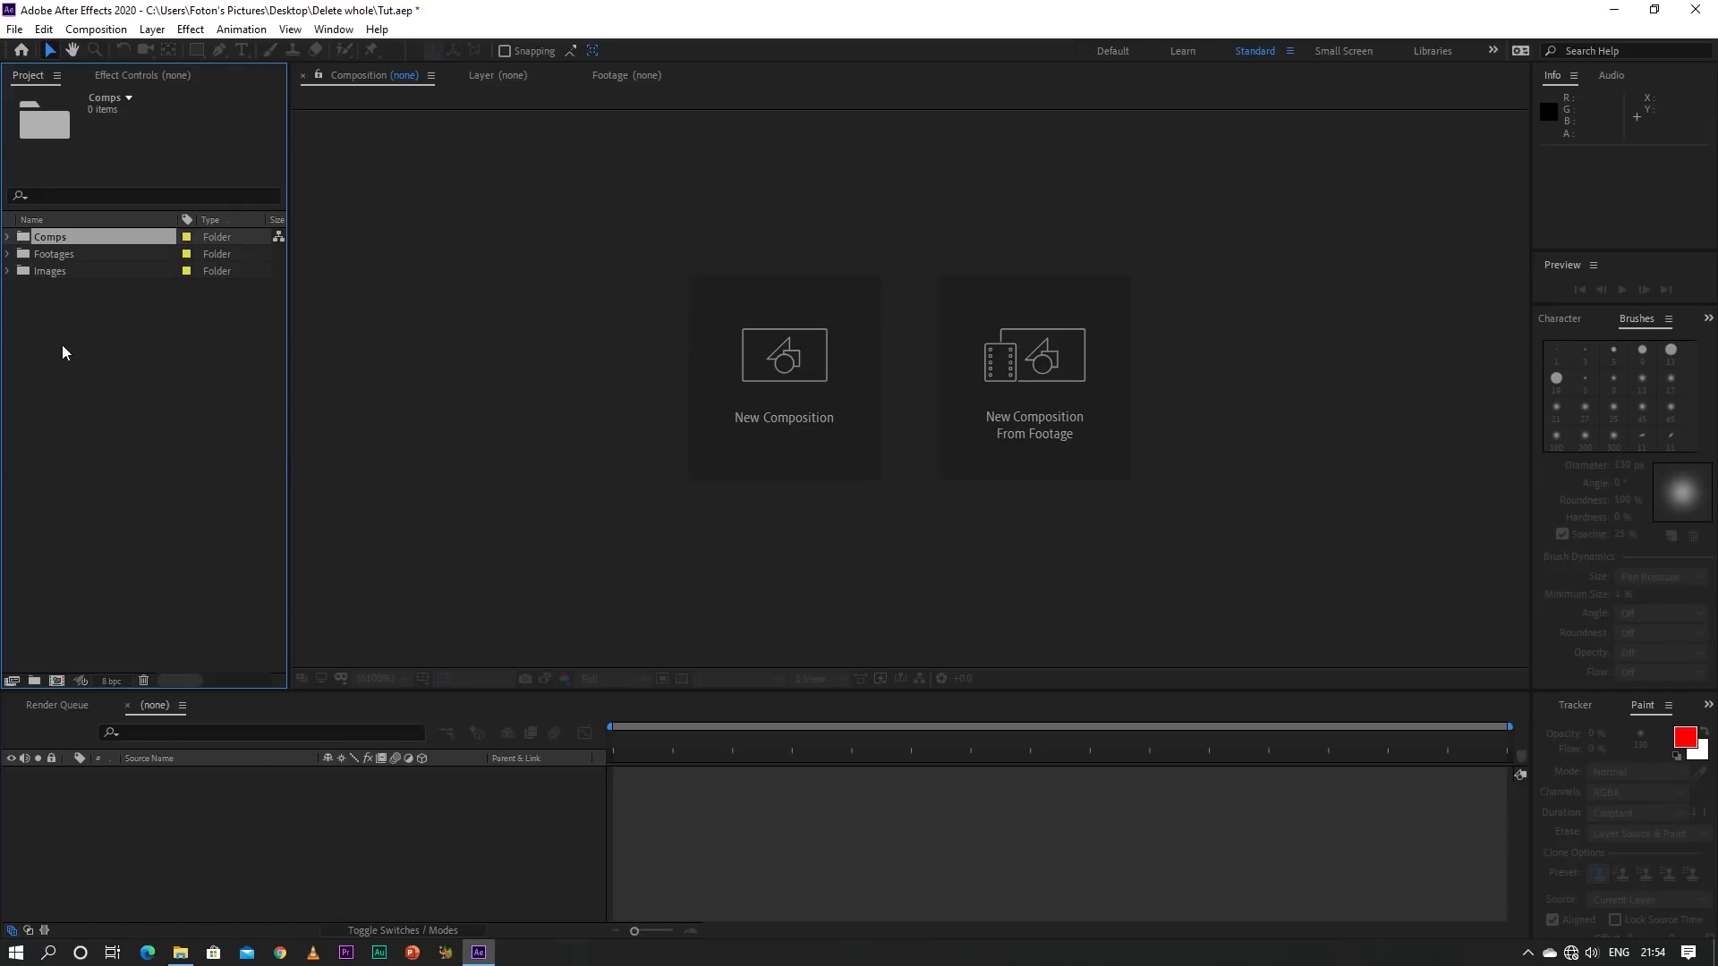
pyautogui.rightClick(62, 345)
pyautogui.click(105, 380)
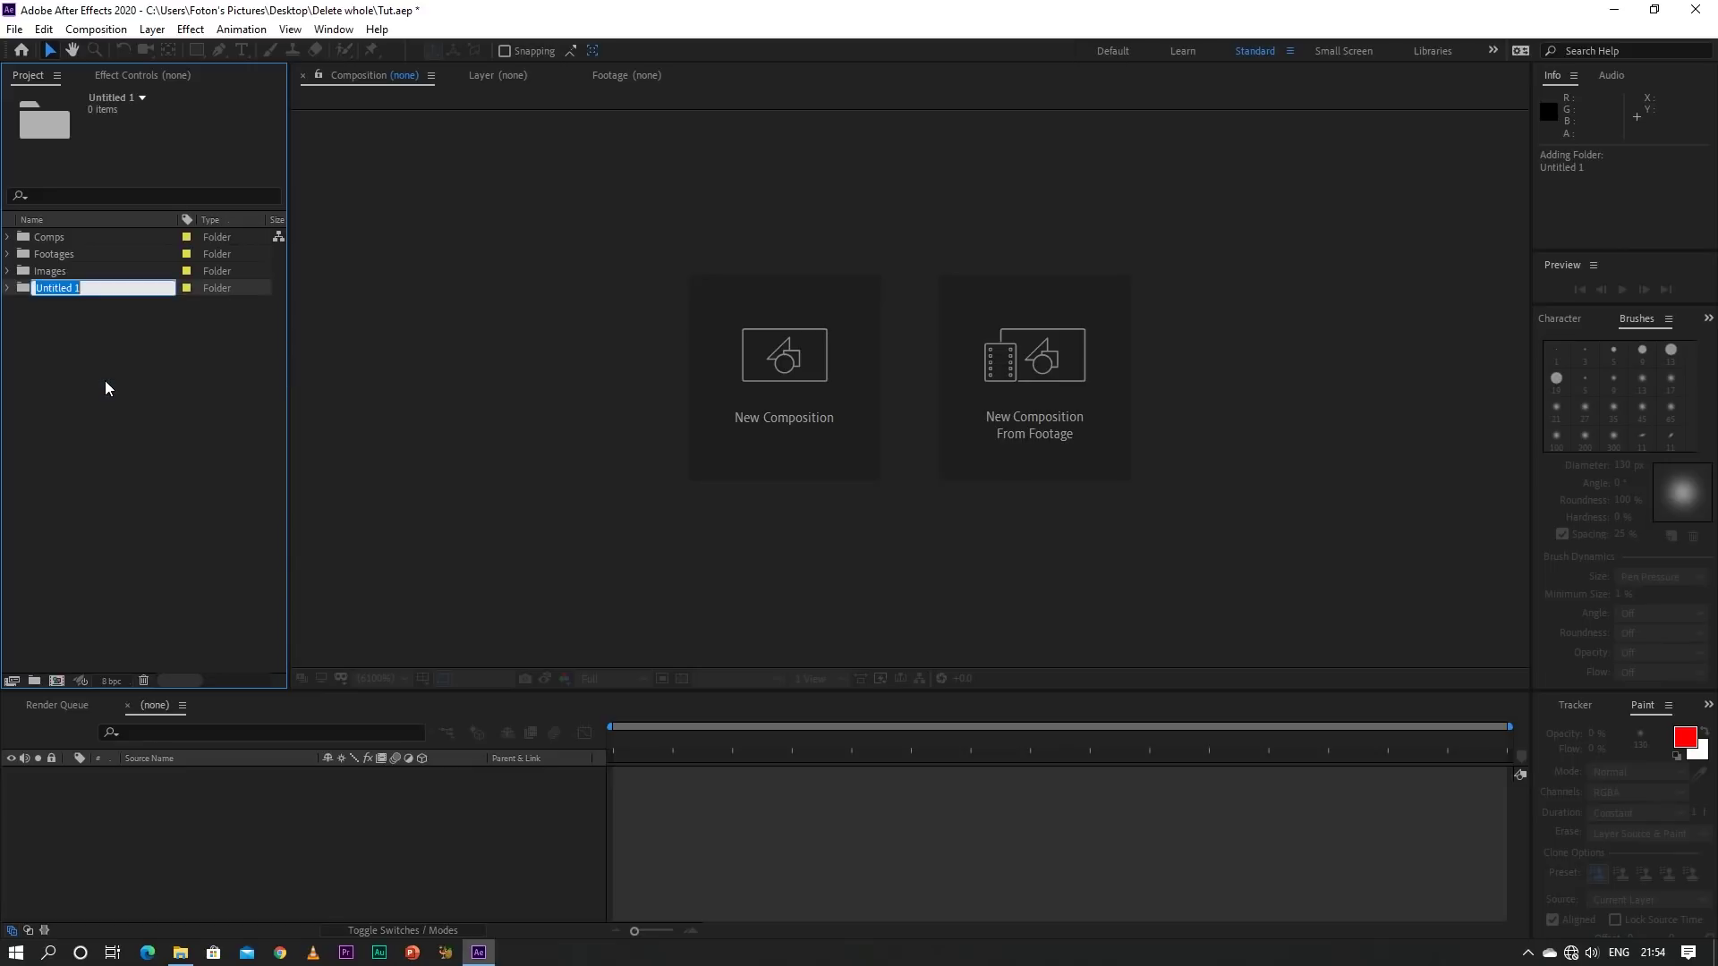
pyautogui.write('Solids')
pyautogui.press('Return')
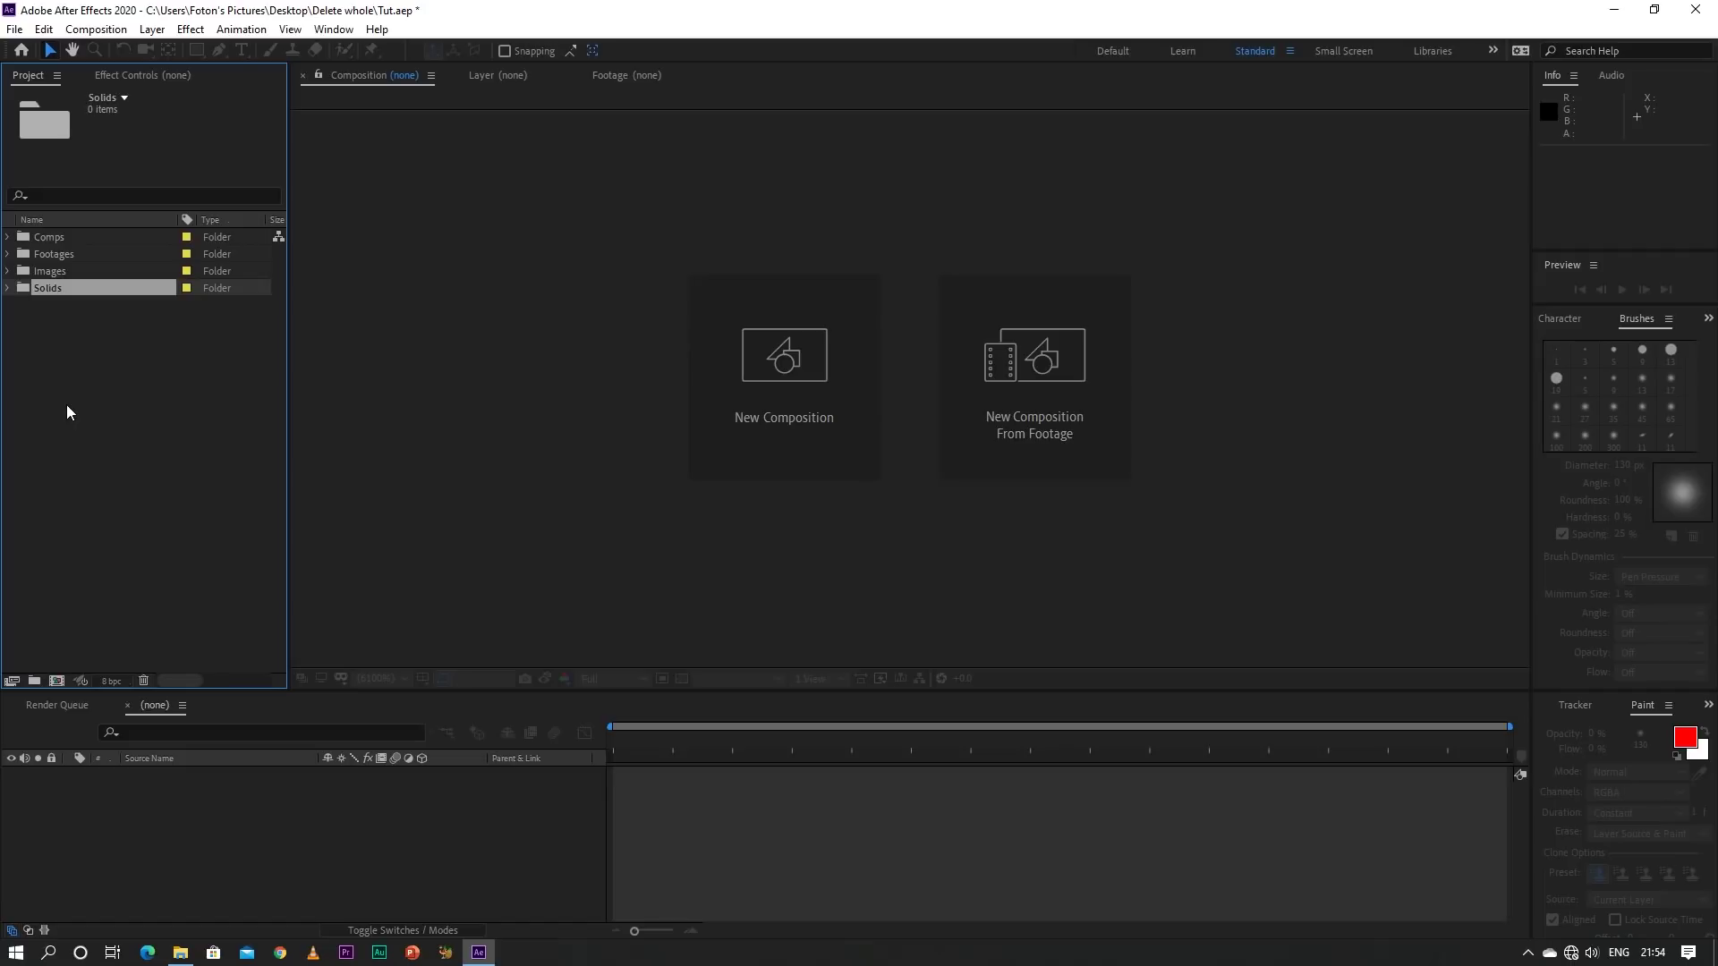
pyautogui.click(297, 837)
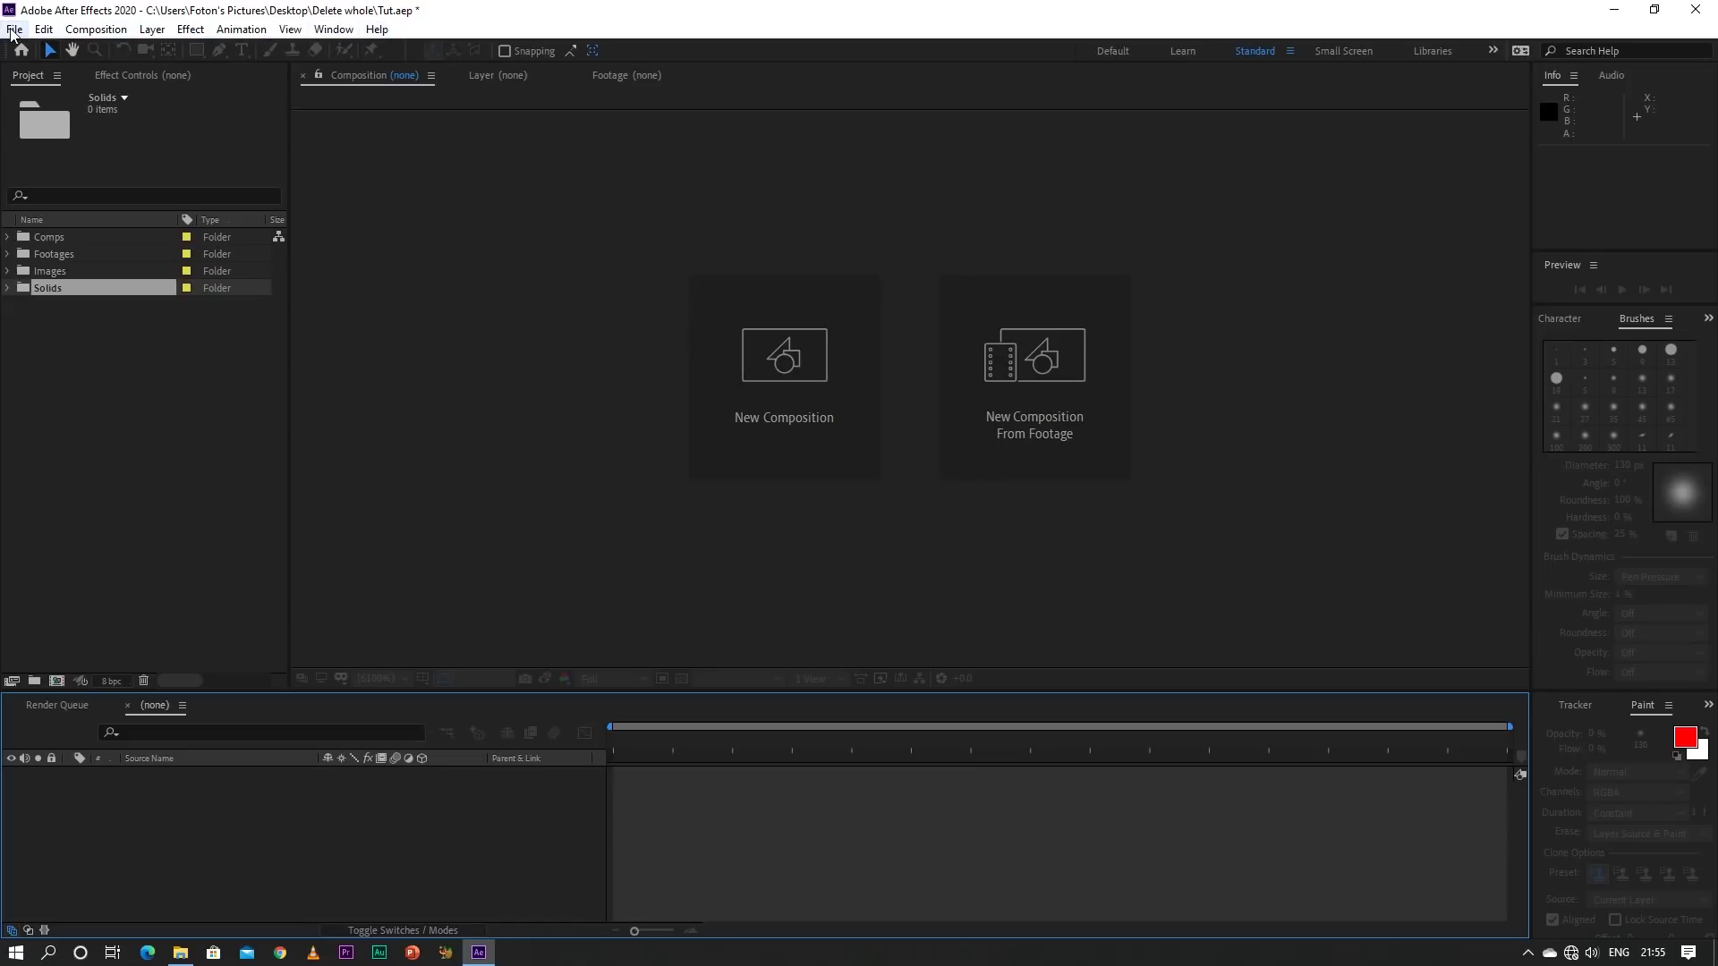
# Look through the File > Import and Edit menus, then open the Window menu
pyautogui.click(14, 31)
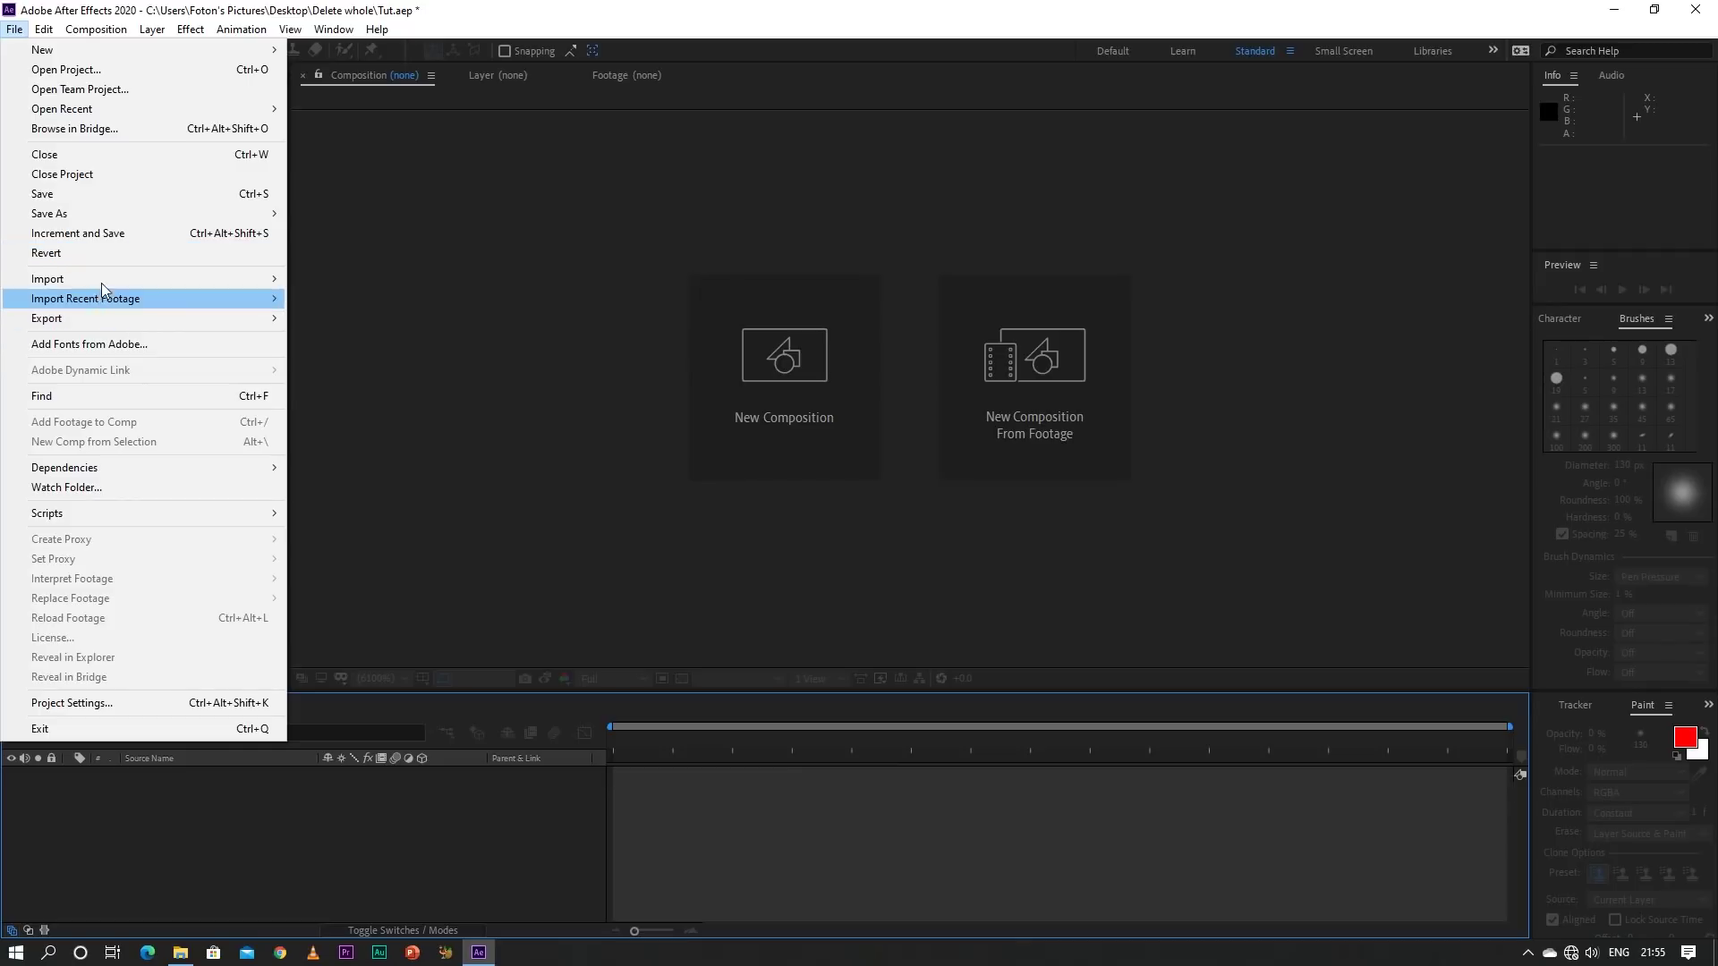
pyautogui.moveTo(128, 276)
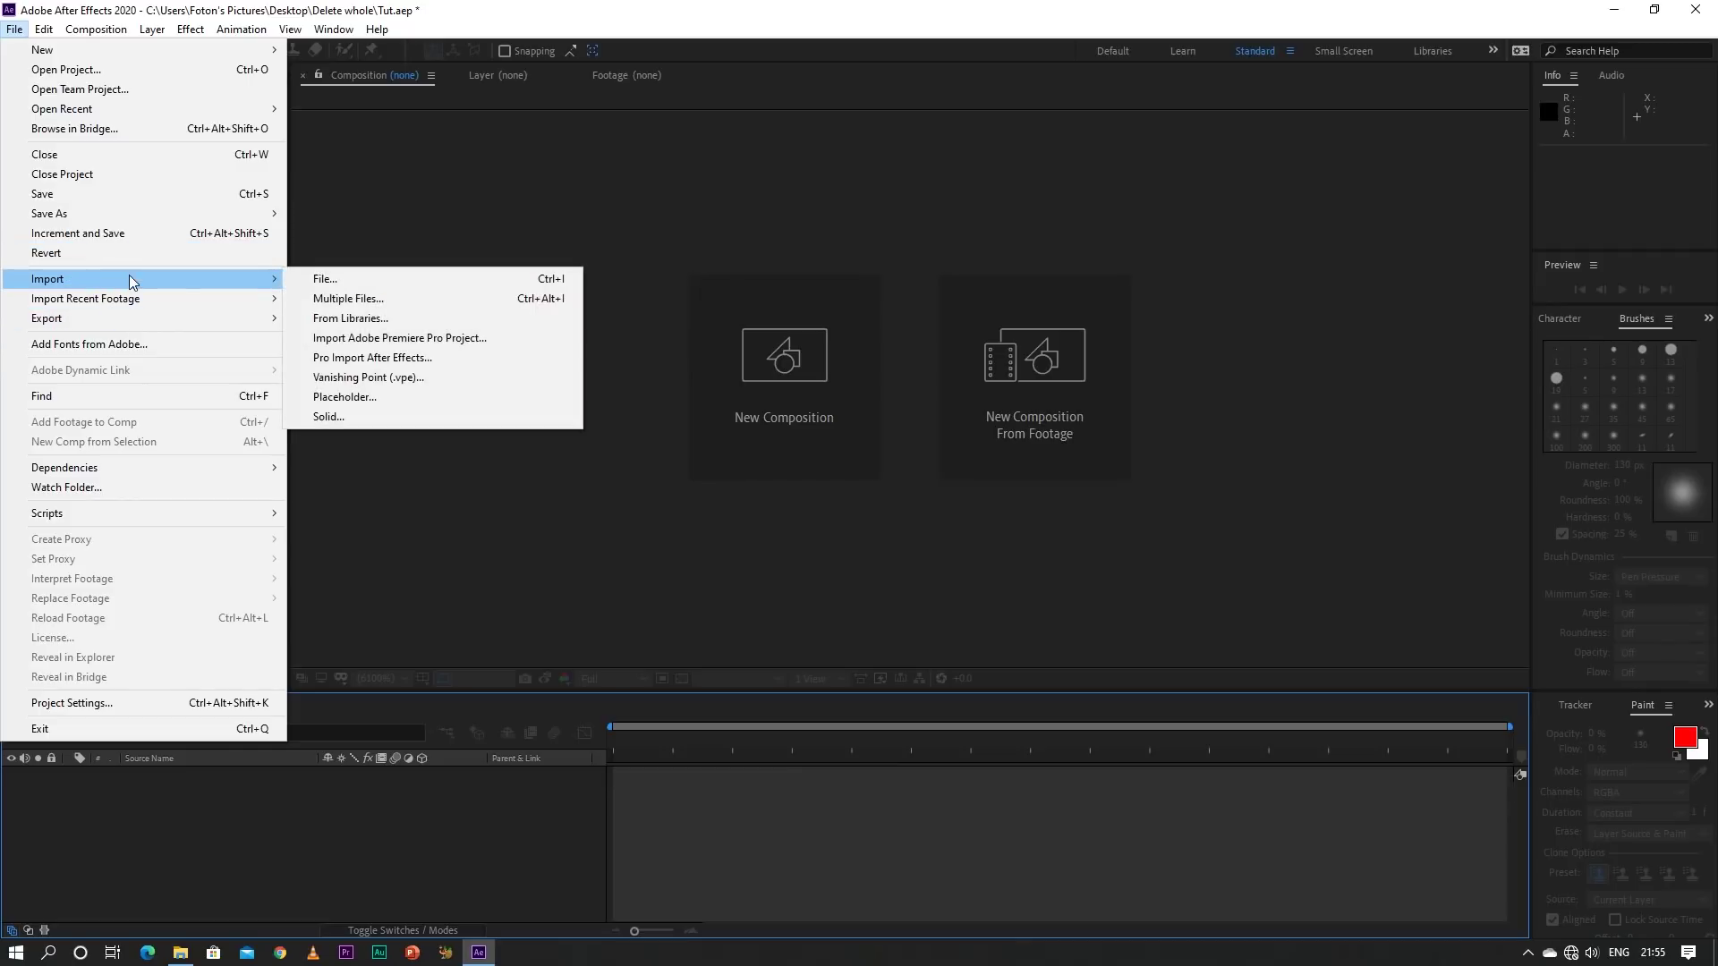
pyautogui.click(308, 224)
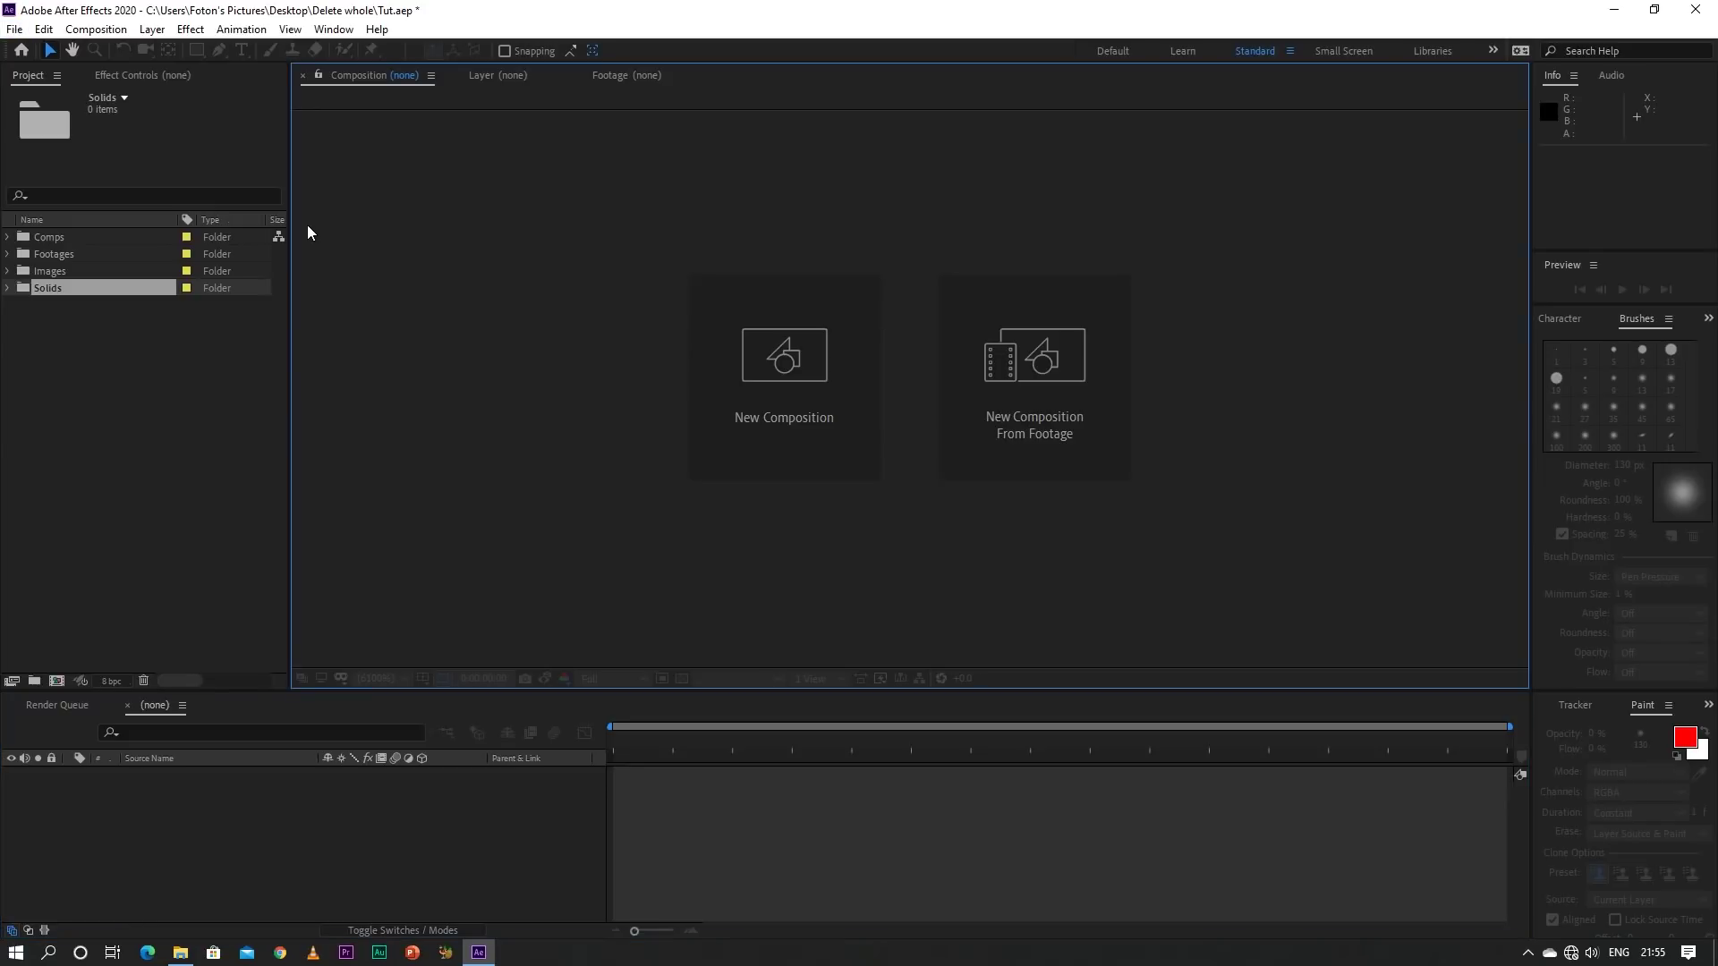
pyautogui.click(43, 29)
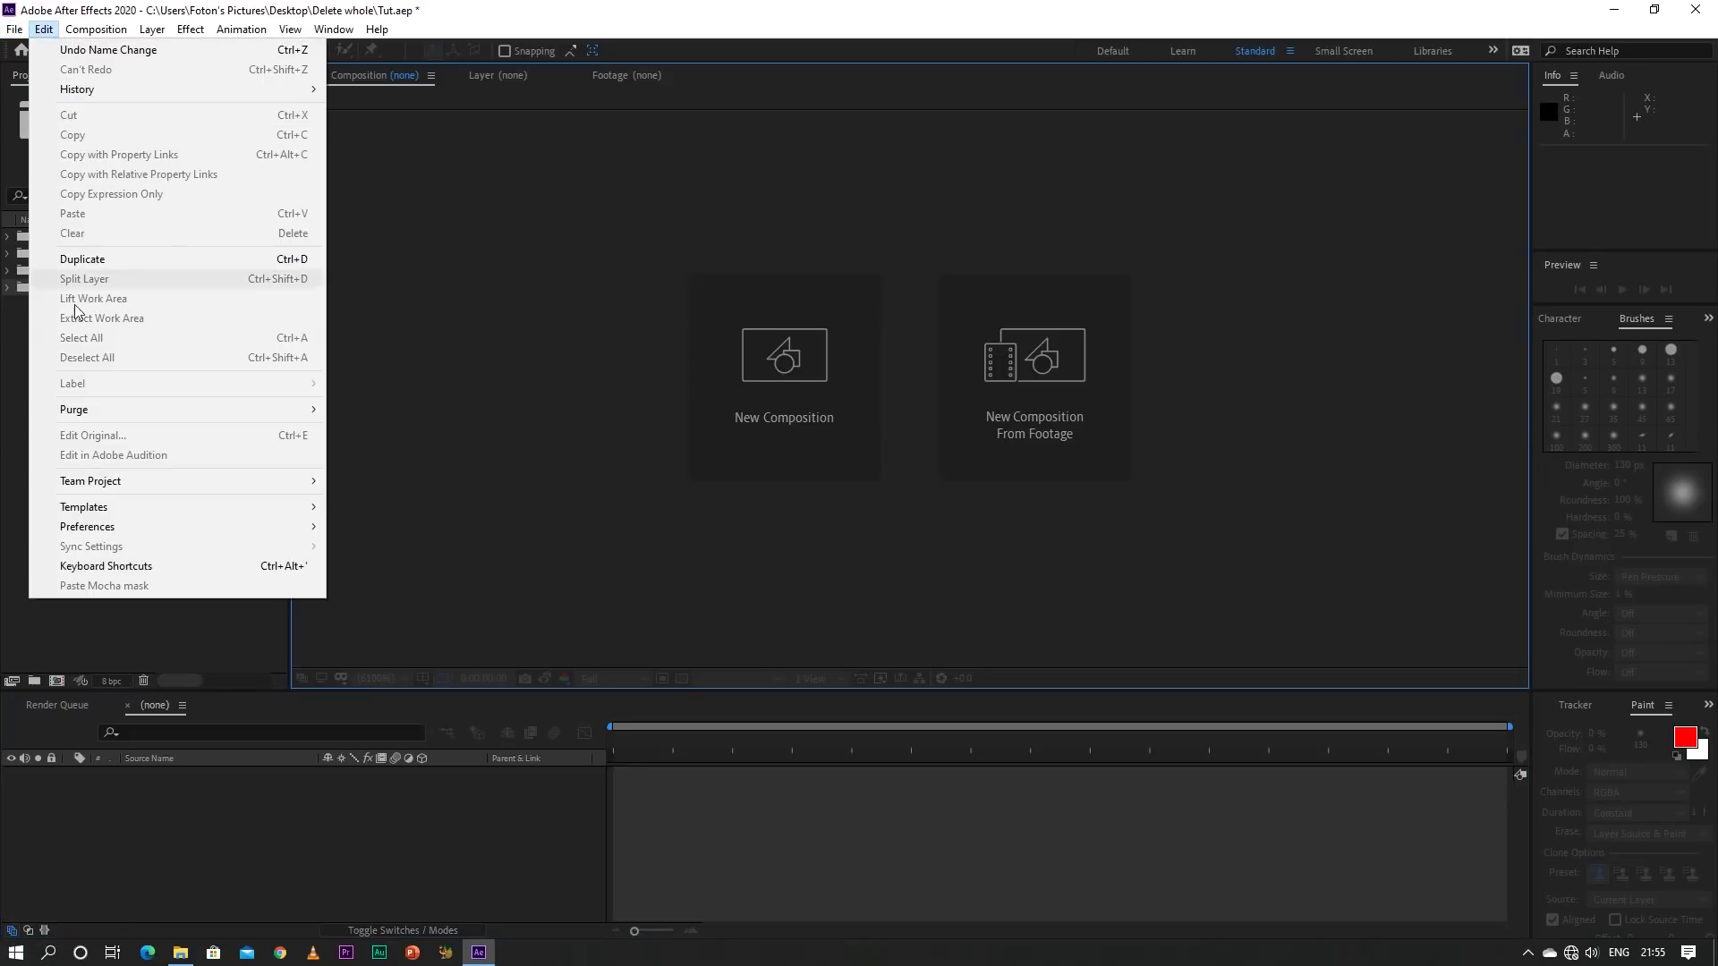
pyautogui.click(13, 400)
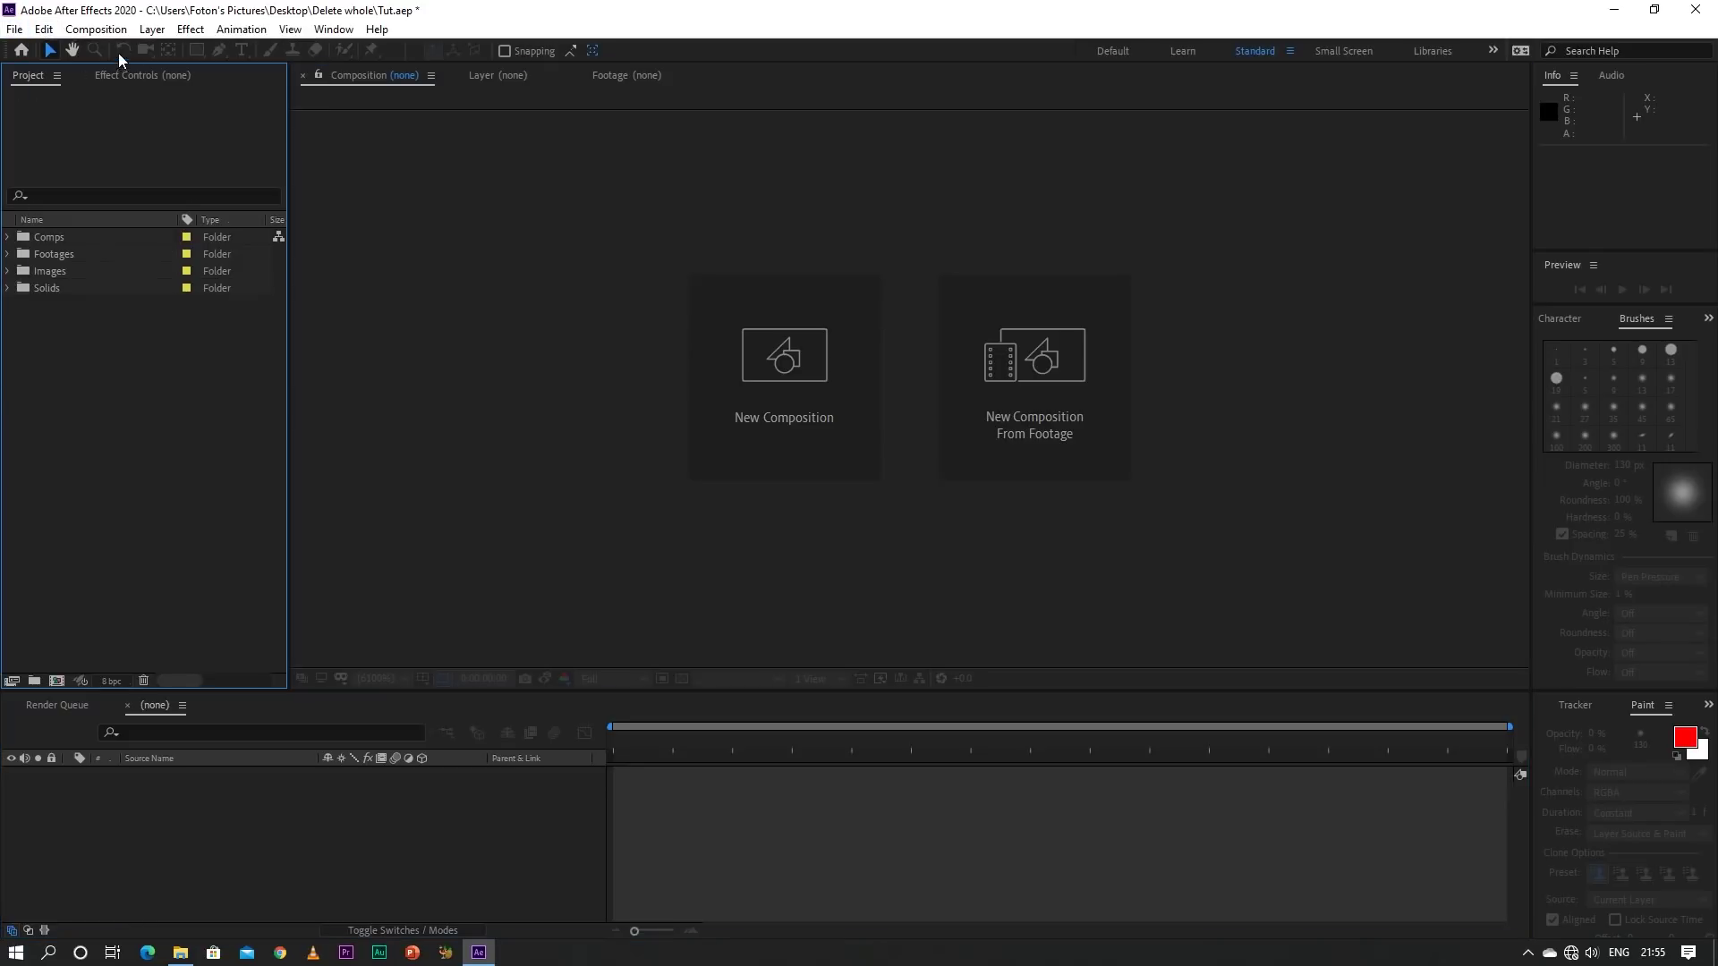
pyautogui.click(333, 30)
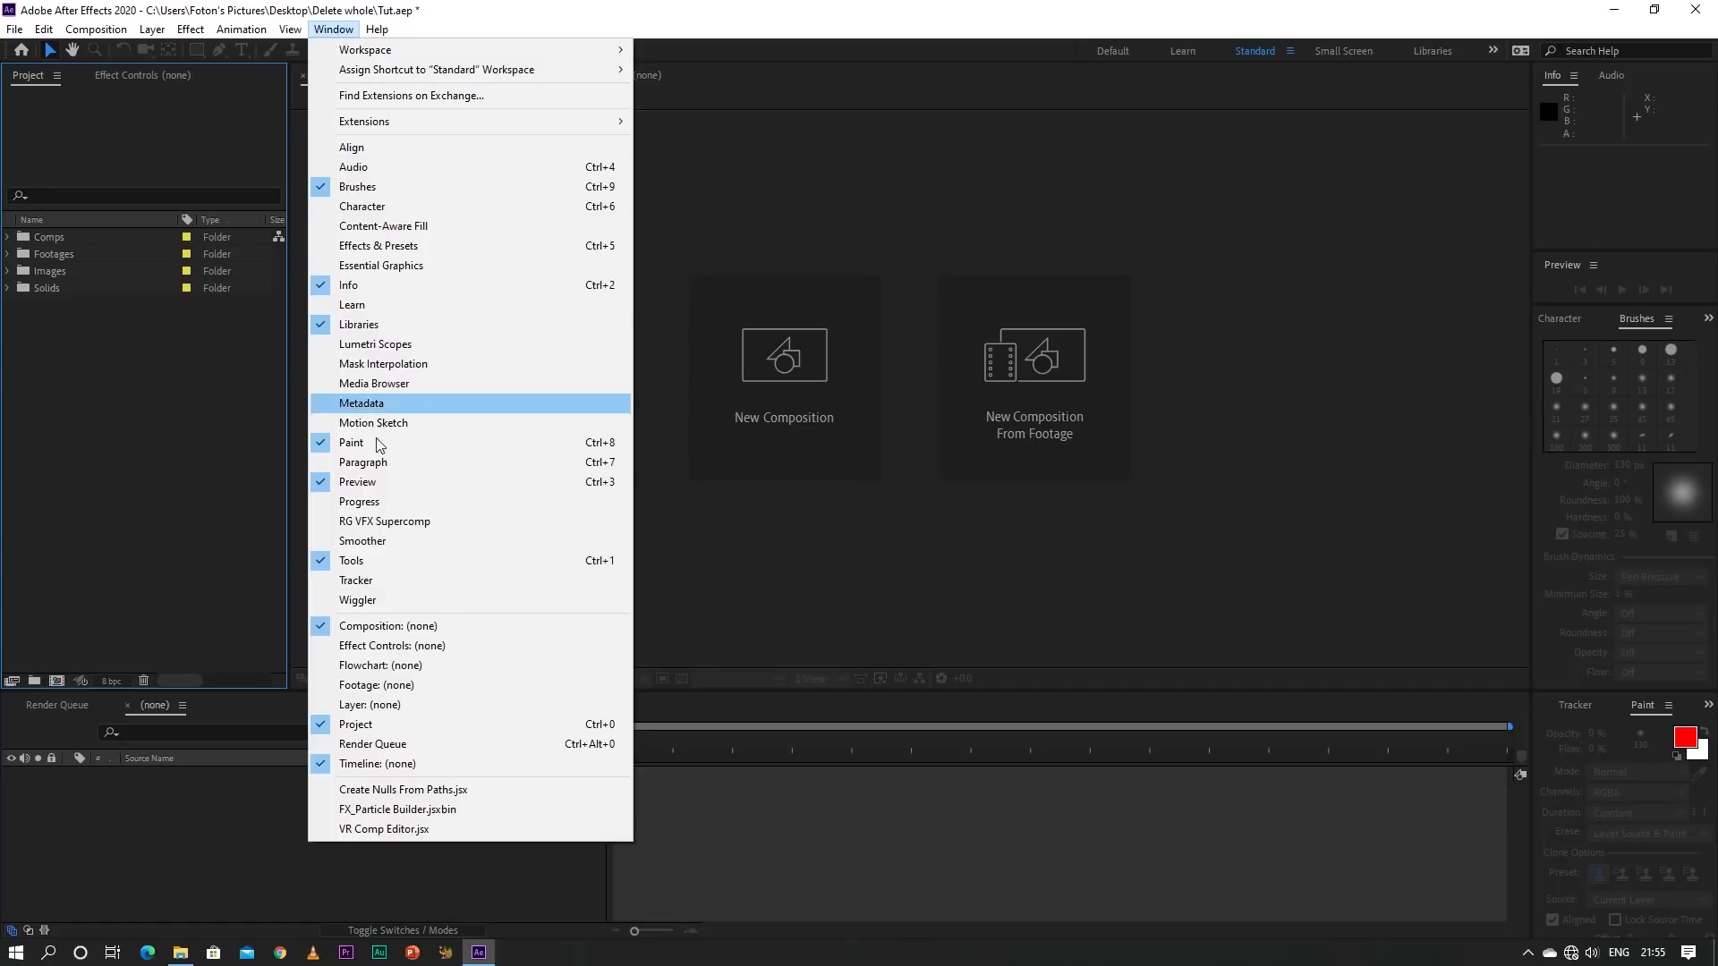
# Show the Tracker panel, then switch the workspace to Default and then Learn
pyautogui.click(357, 581)
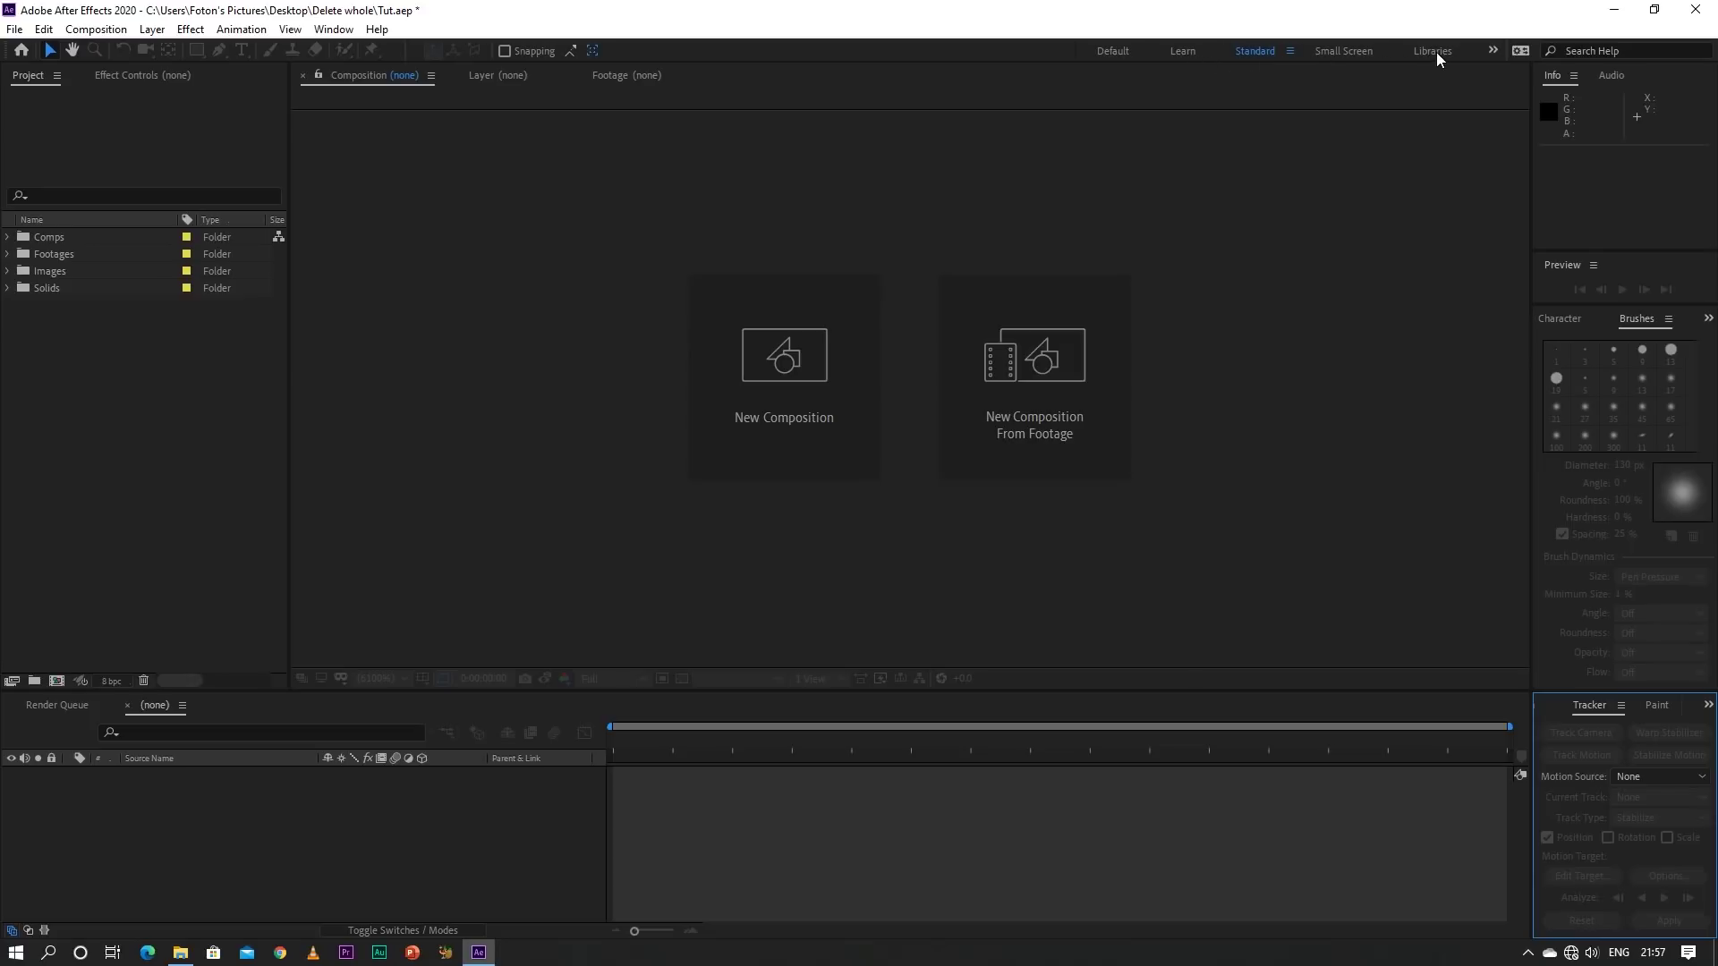
pyautogui.click(1116, 55)
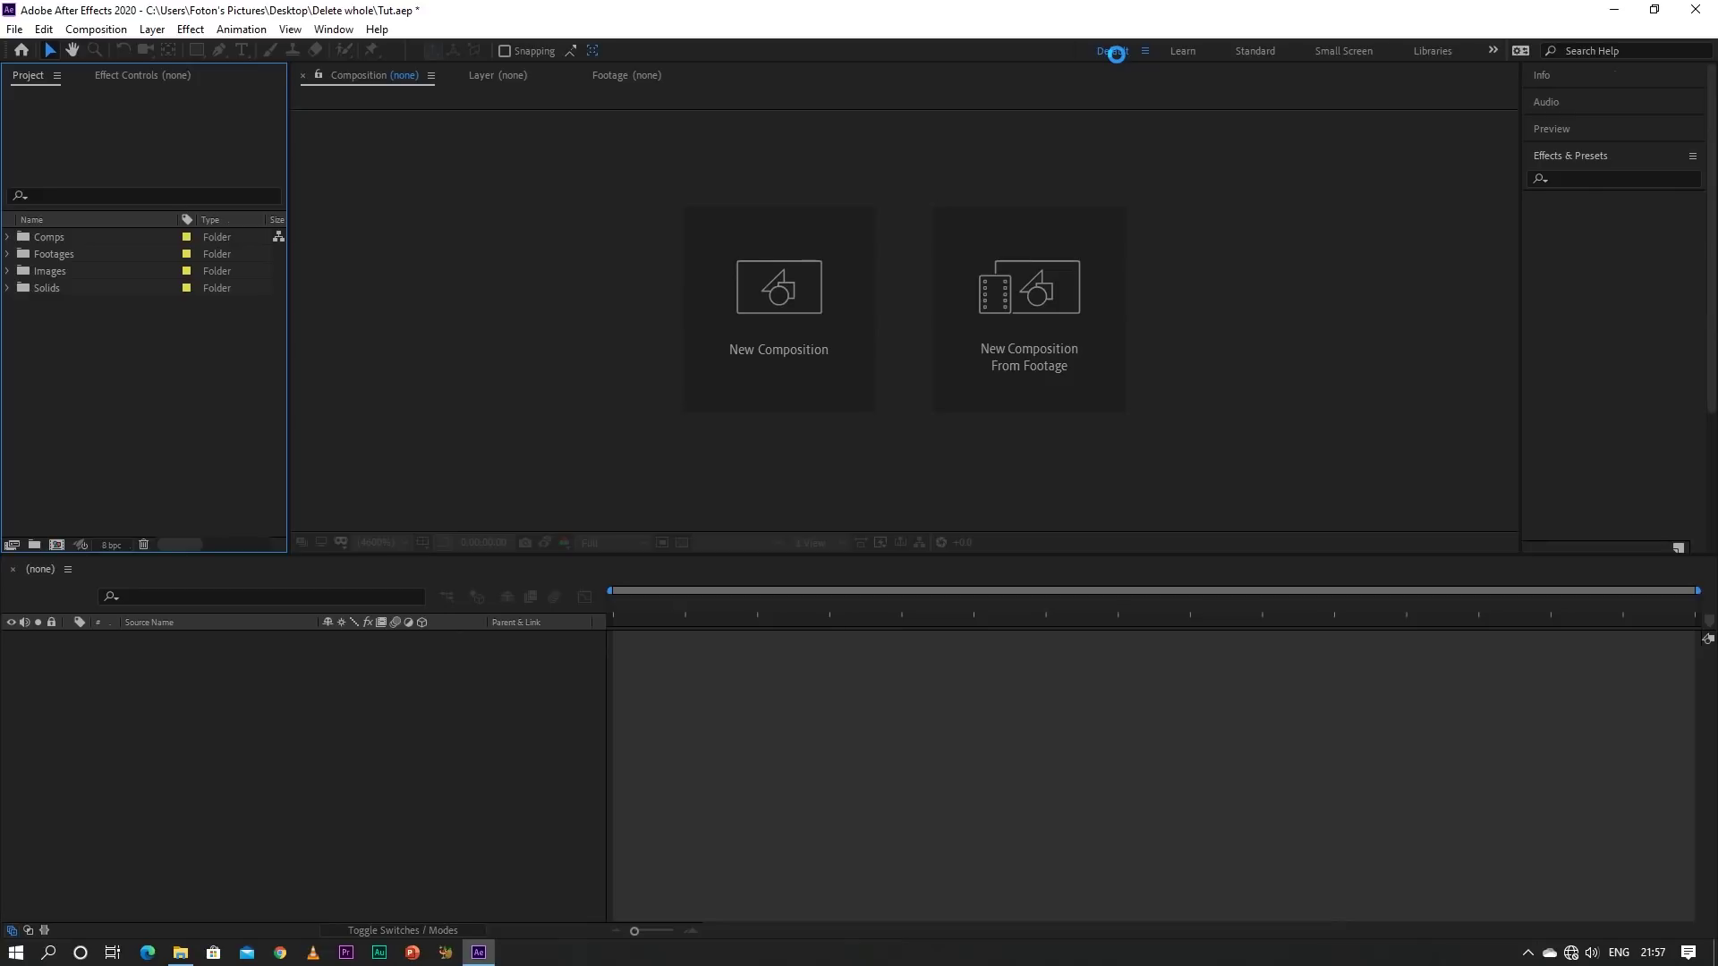
pyautogui.click(1185, 52)
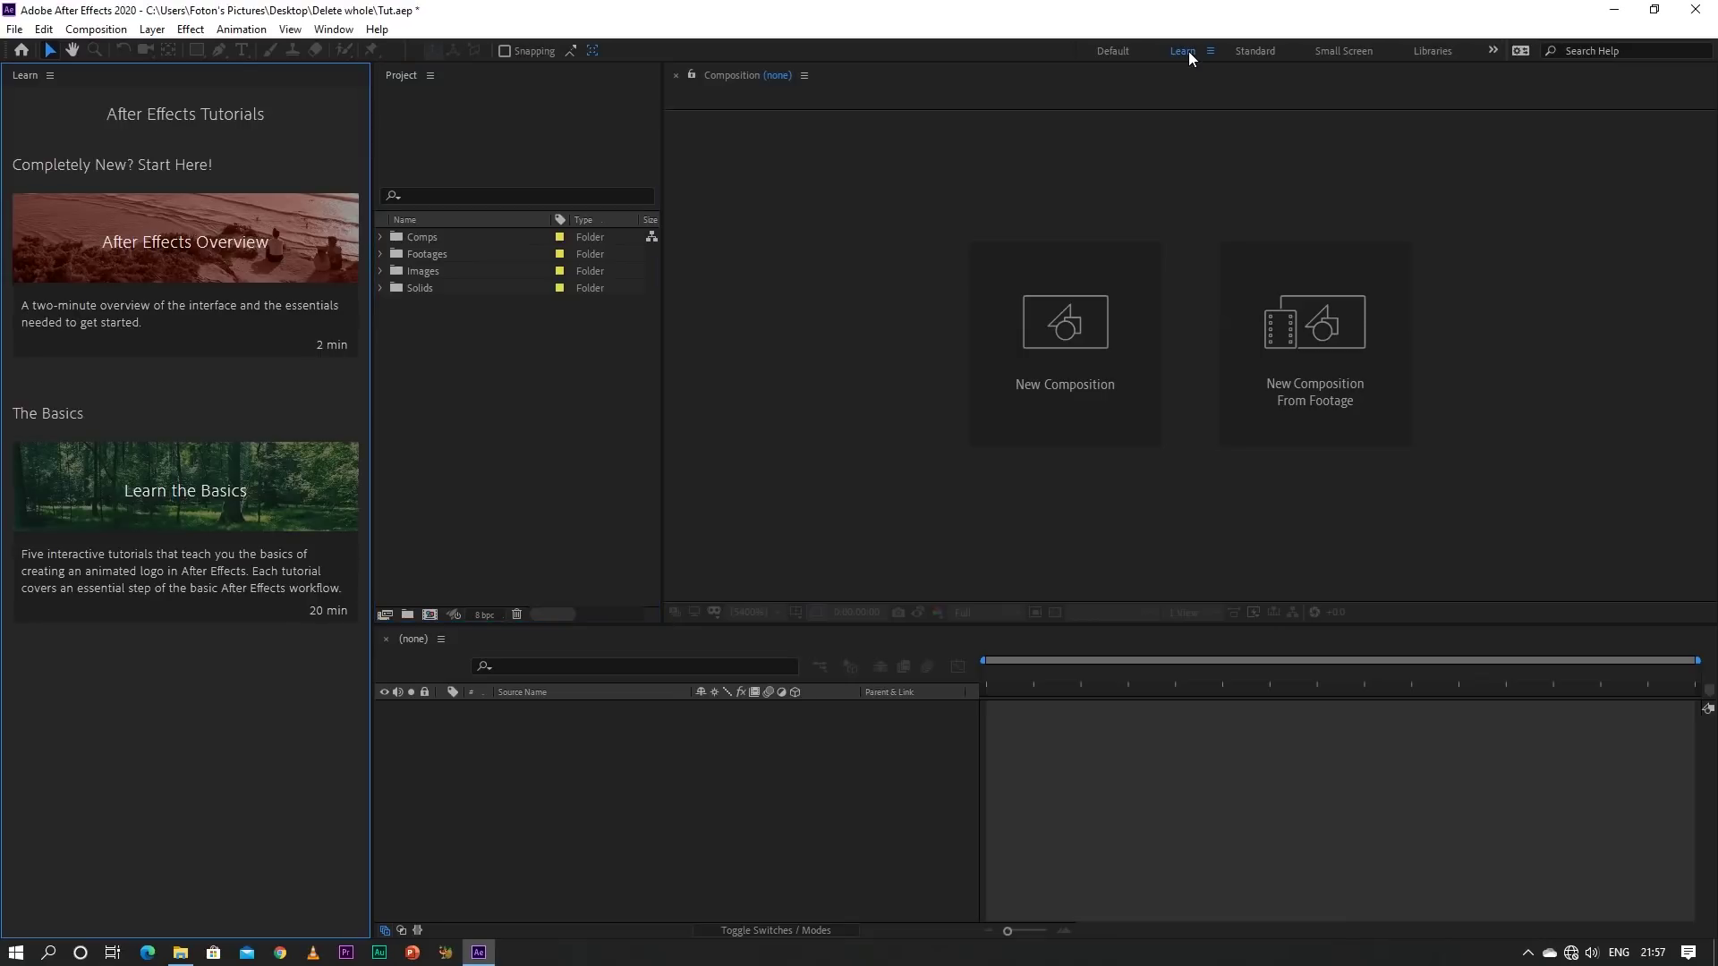
# Look over the Learn tutorials, then return to the Standard workspace
pyautogui.moveTo(269, 310)
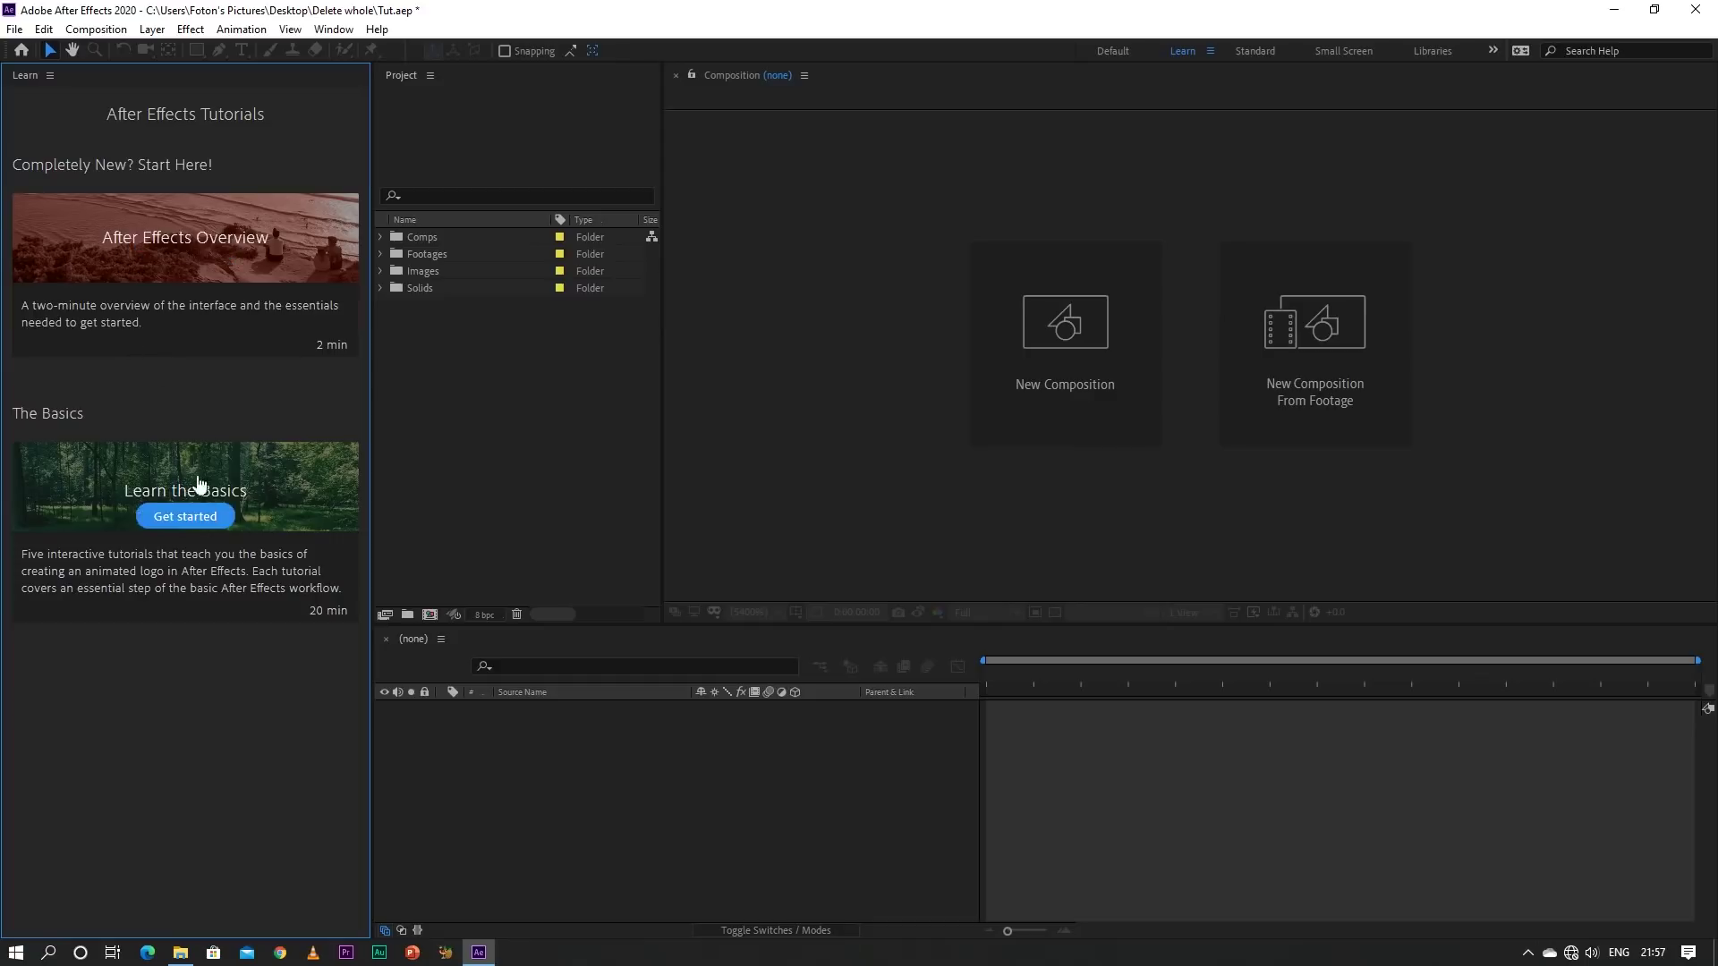
pyautogui.click(1258, 51)
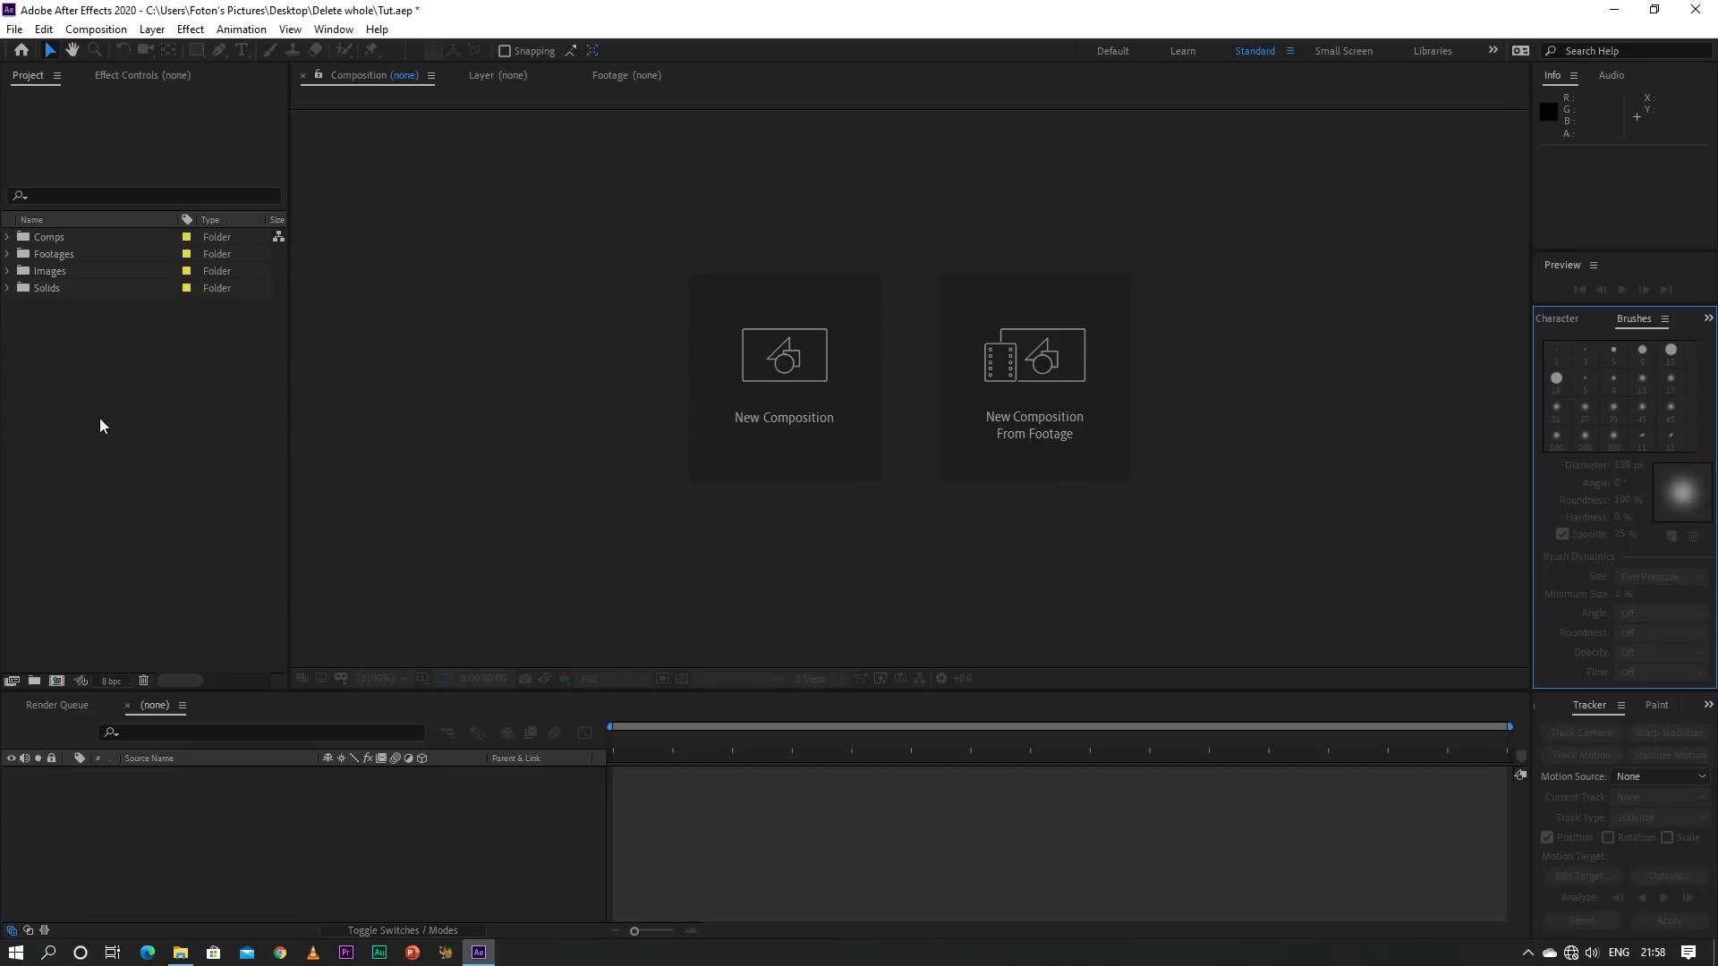
# Expand Footages and start a new composition named Commerial_01
pyautogui.click(8, 254)
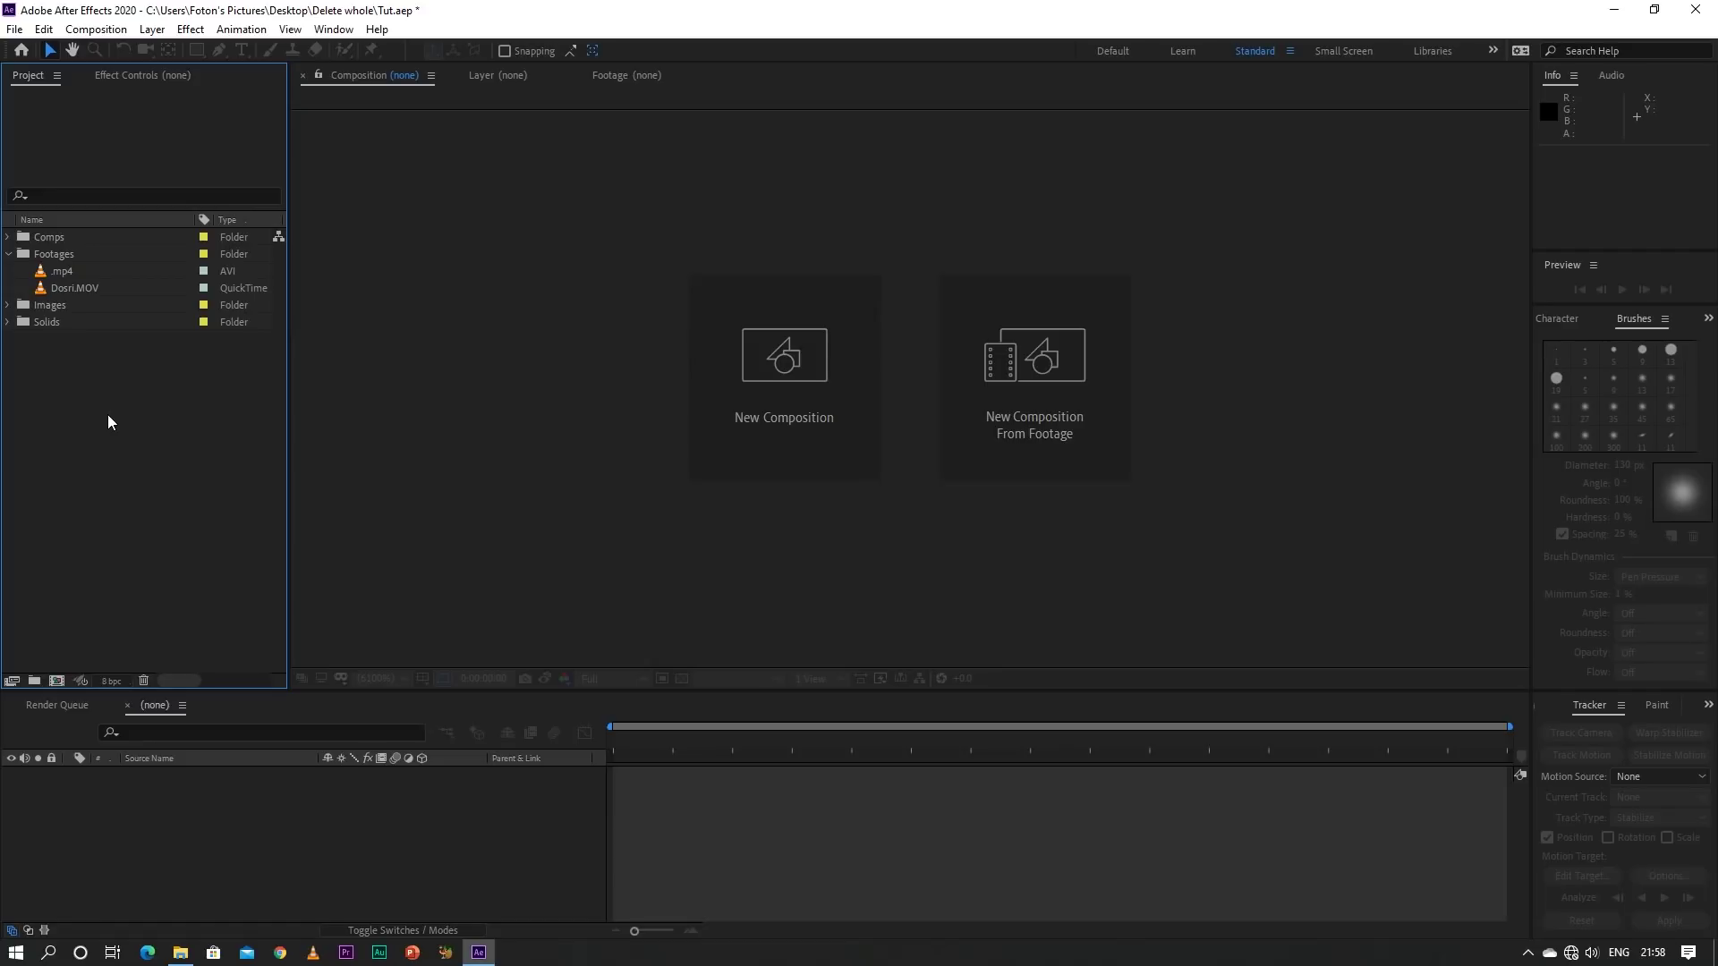
pyautogui.rightClick(87, 463)
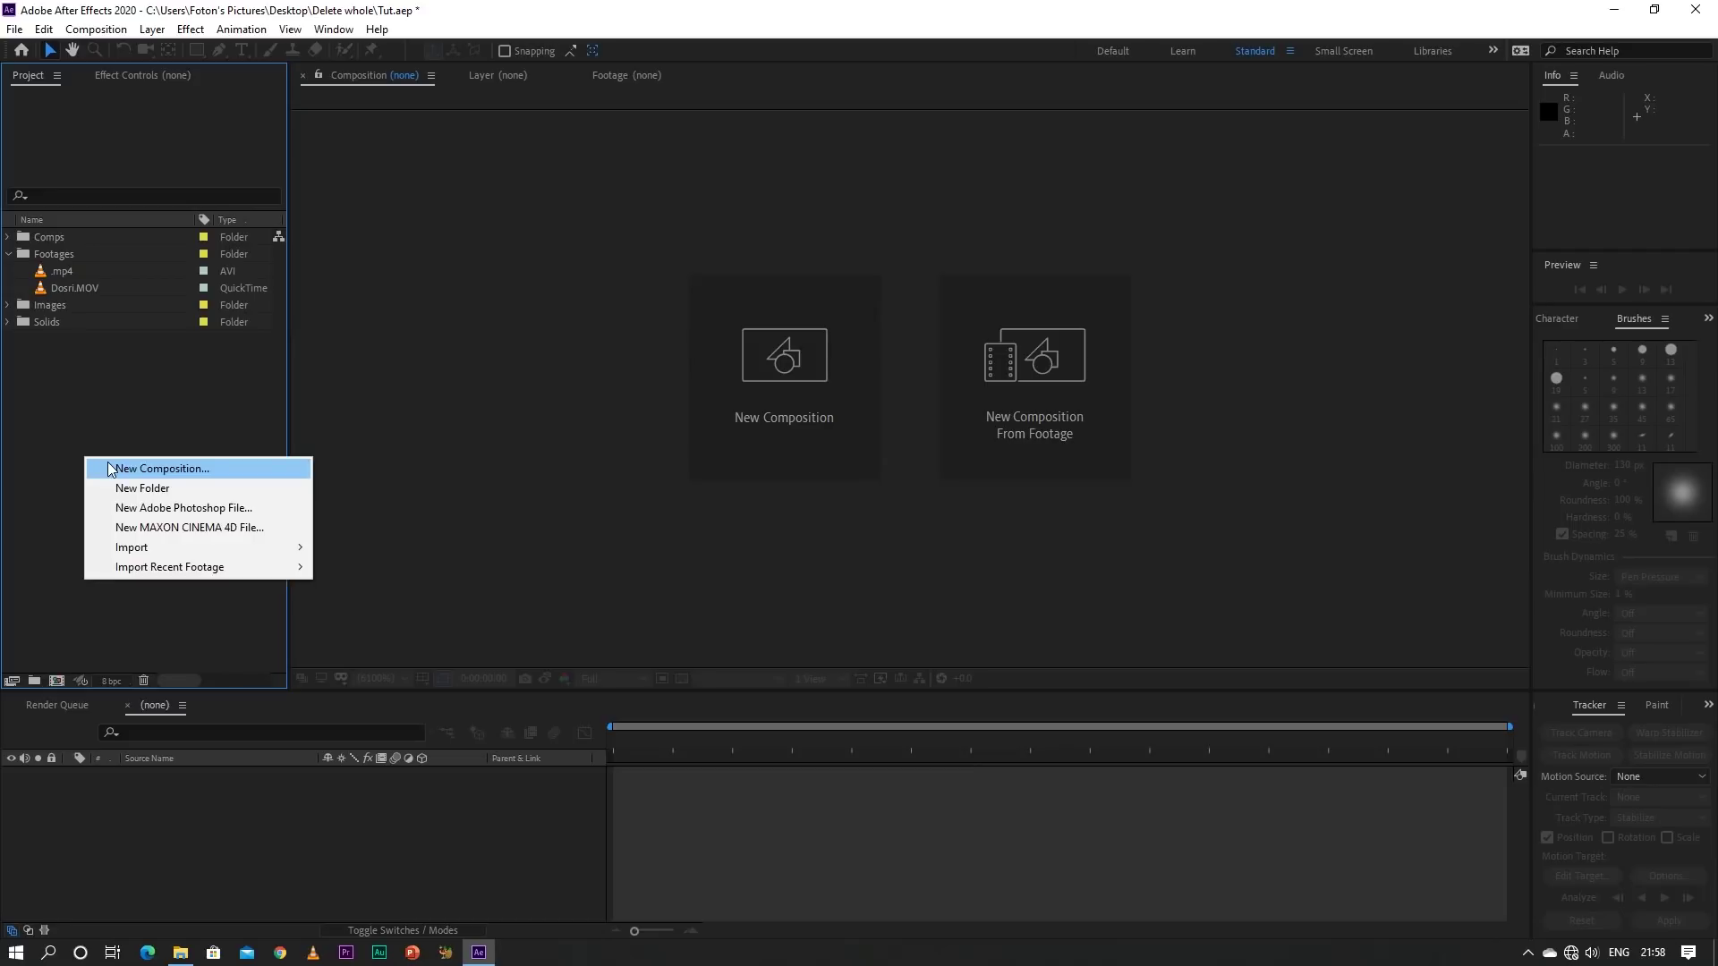
pyautogui.click(110, 469)
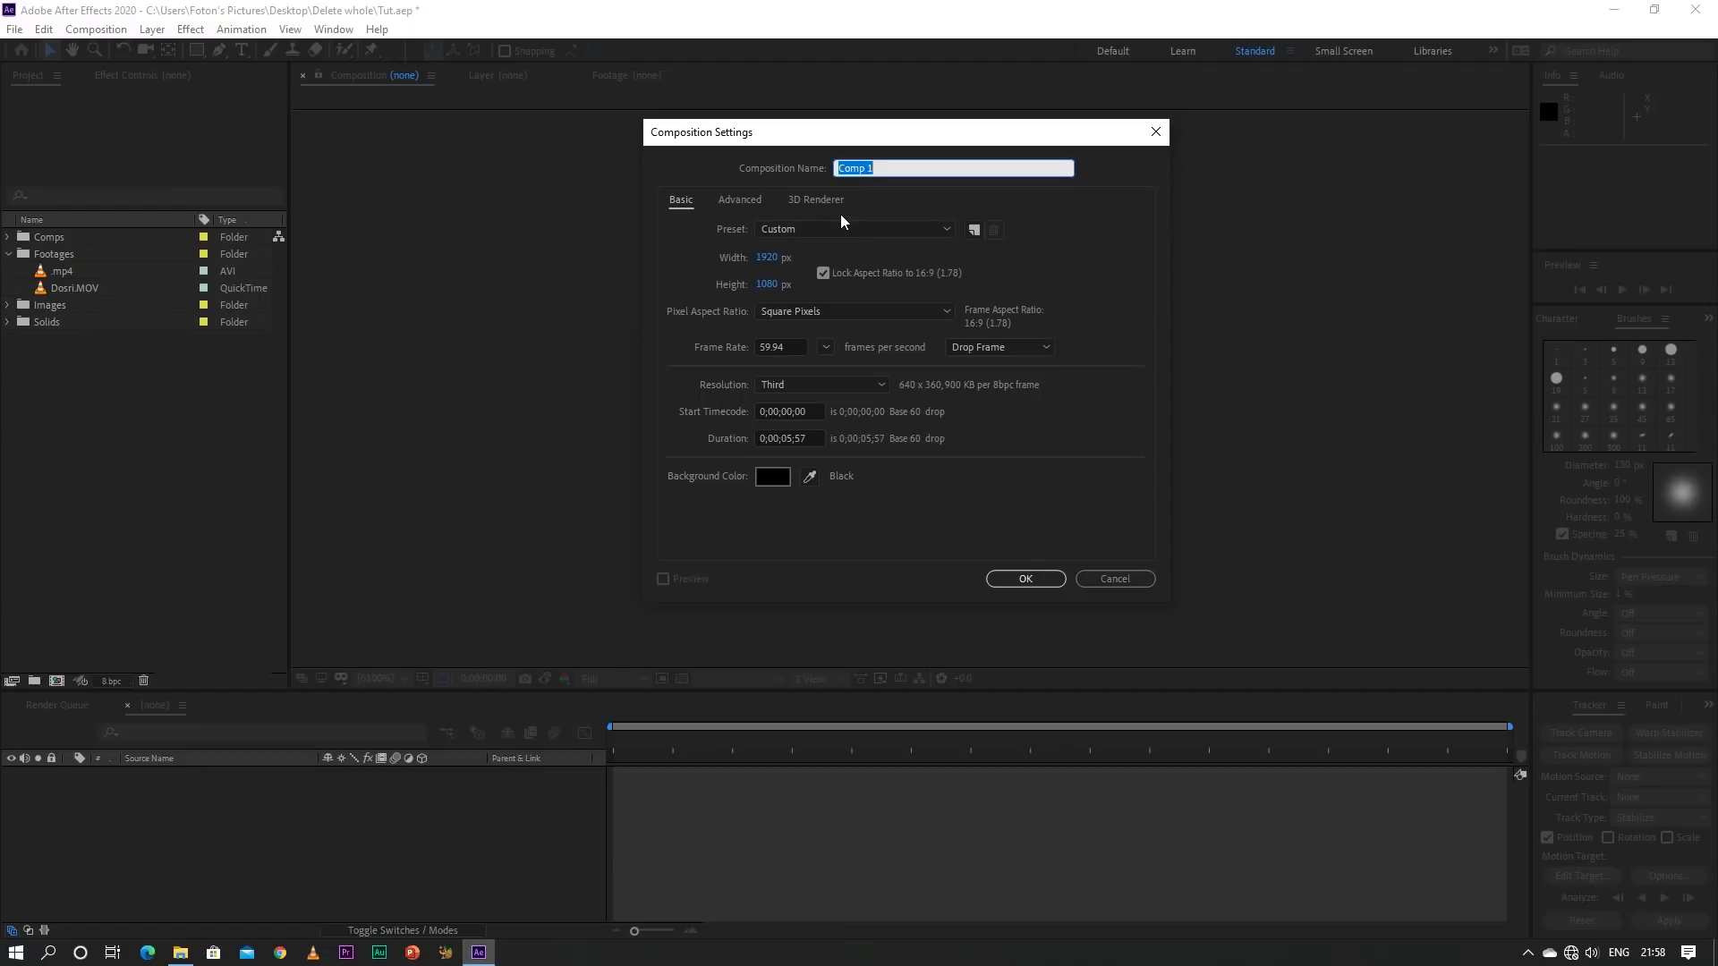
pyautogui.press('BackSpace')
pyautogui.write('Commerial')
pyautogui.write('_01')
# Apply the HDV/HDTV 720 29.97 preset, 0;00;10;00 duration, black background, and create it
pyautogui.click(830, 231)
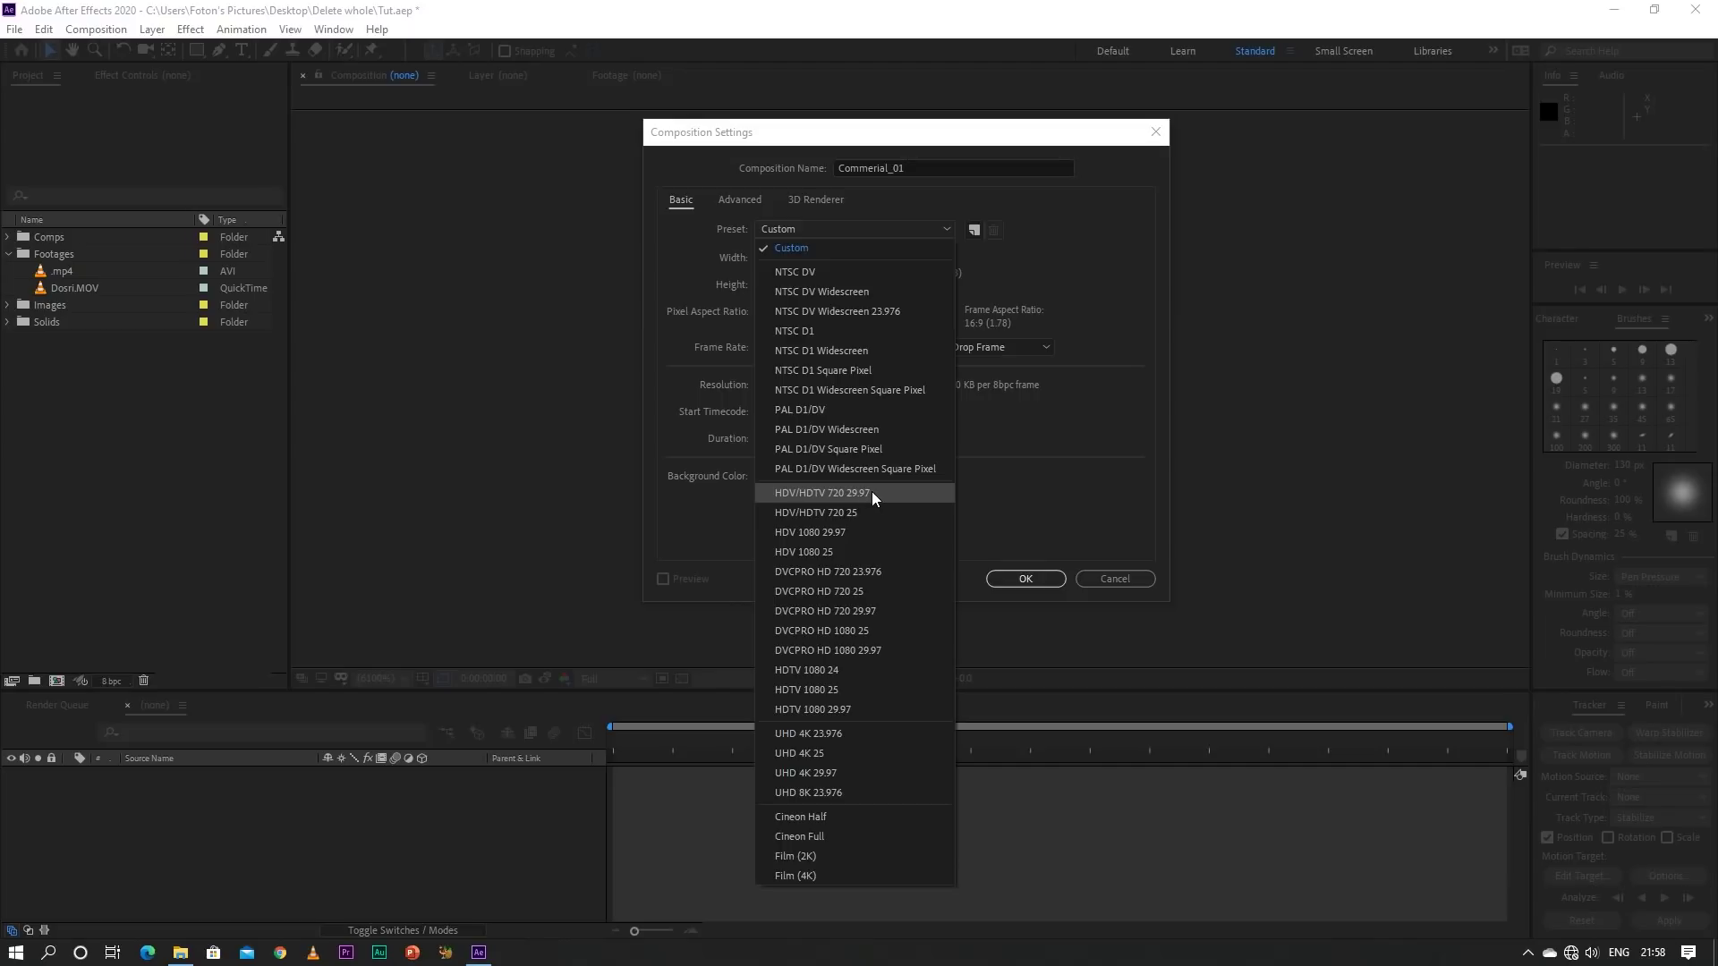
pyautogui.click(873, 492)
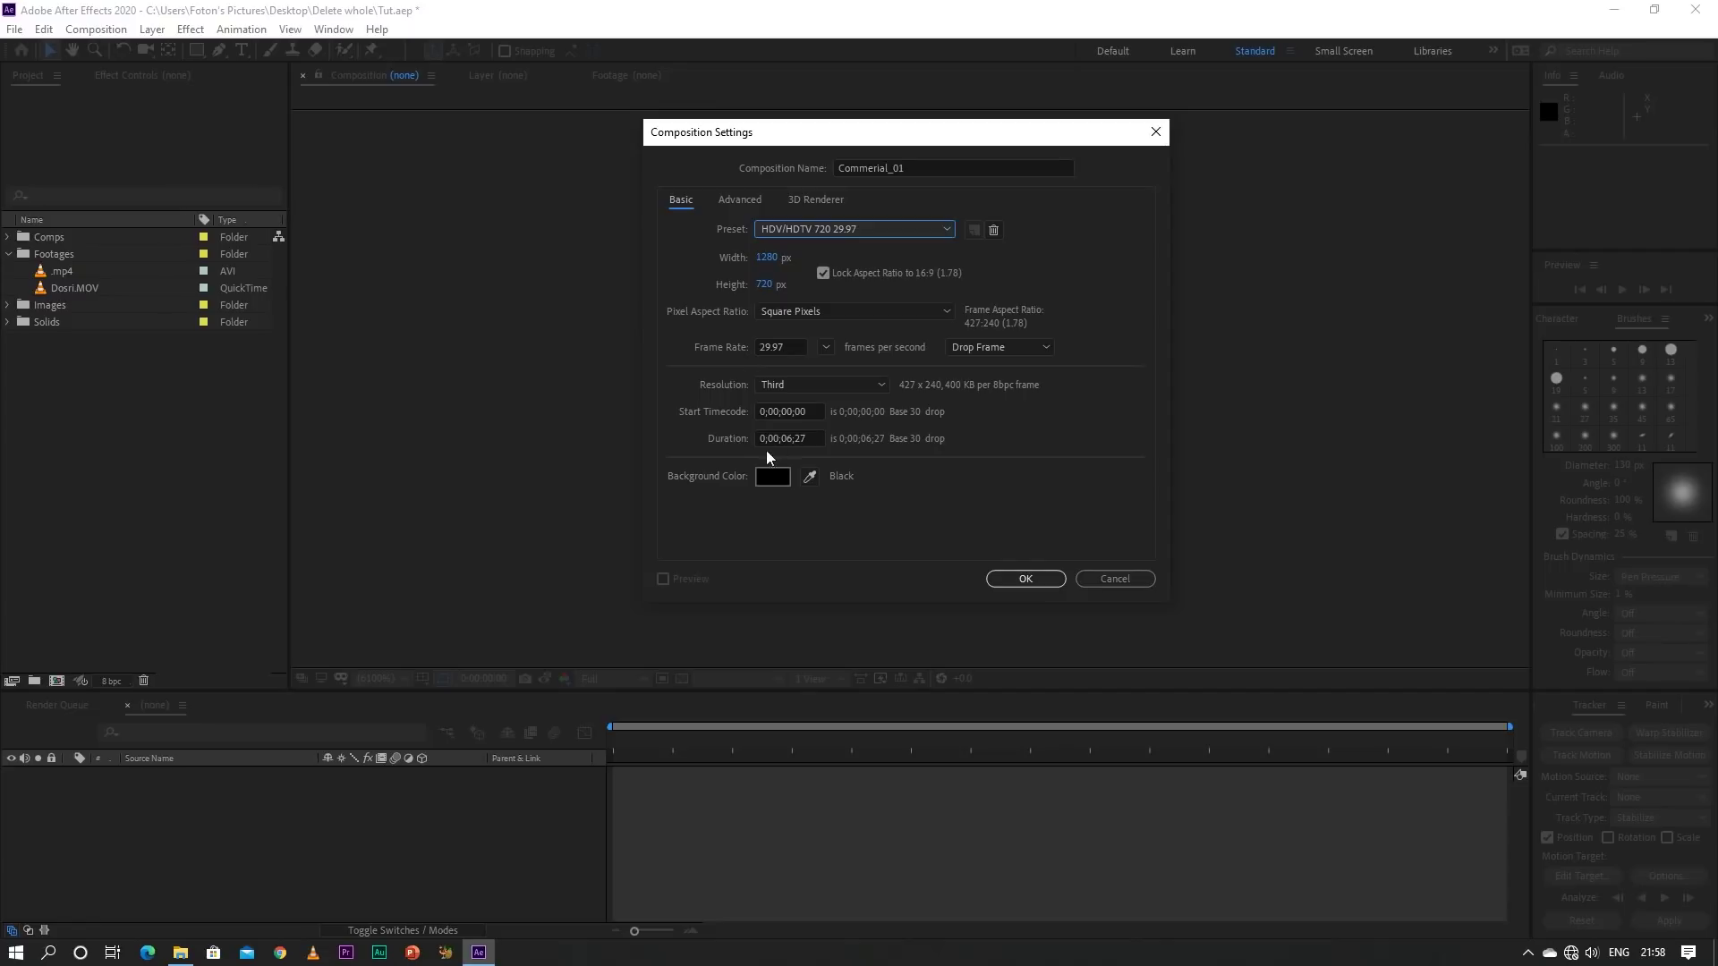
pyautogui.click(793, 440)
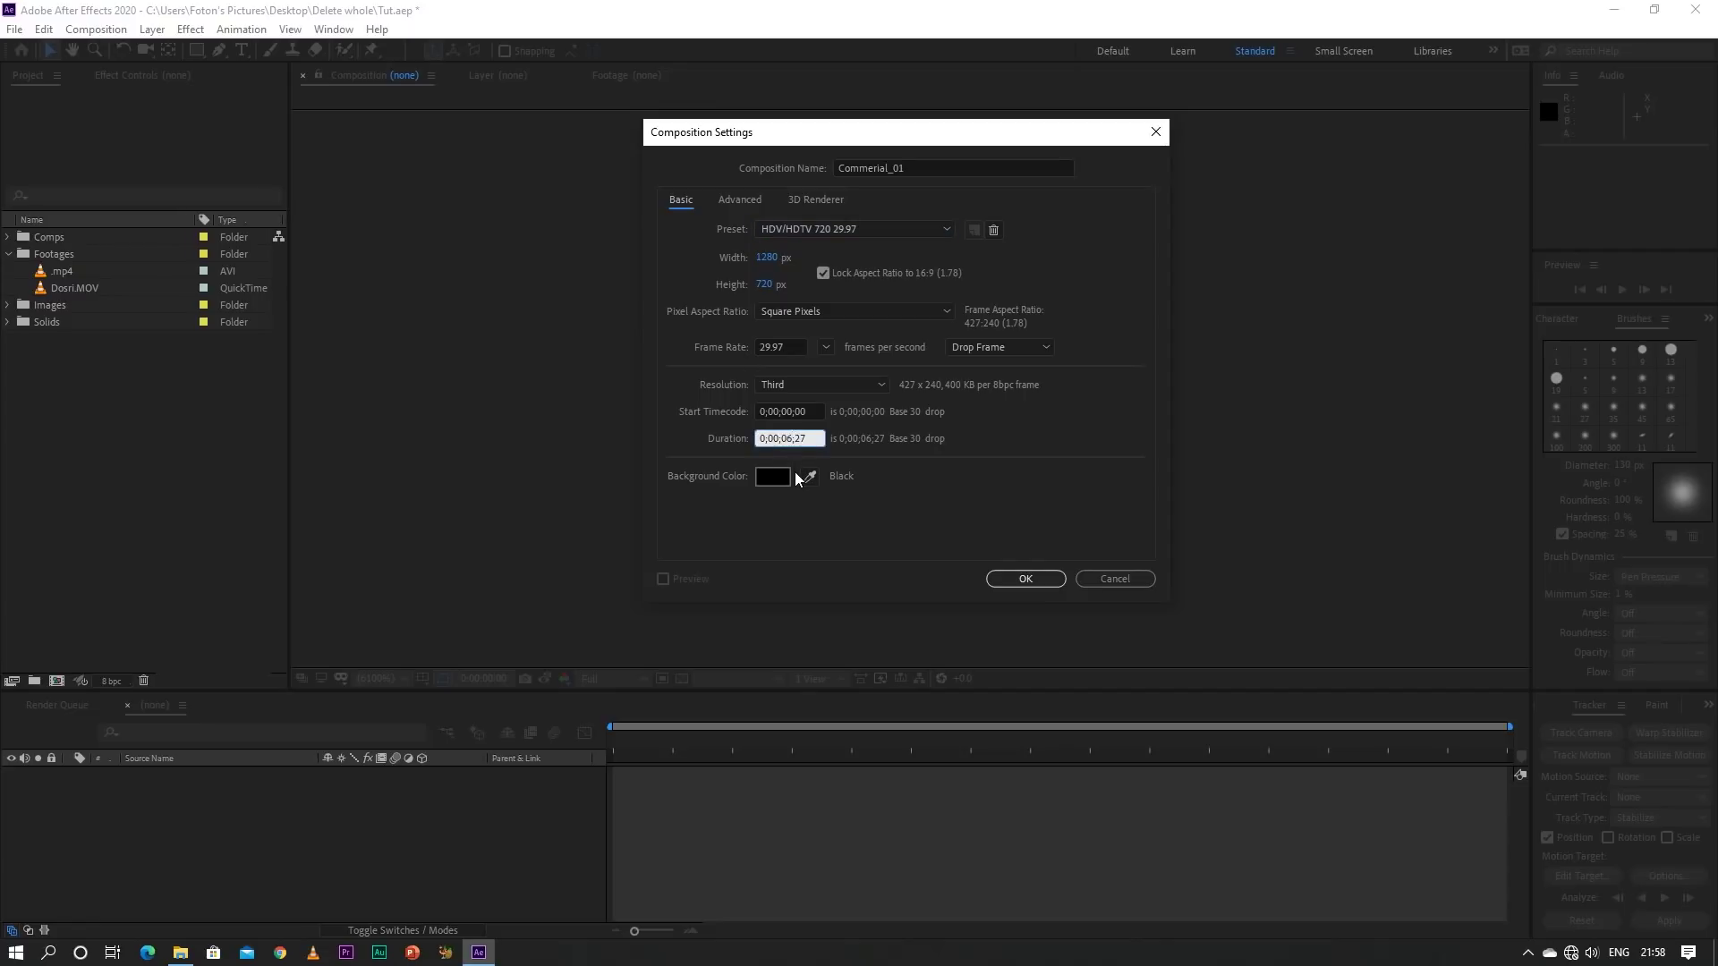
pyautogui.press('BackSpace')
pyautogui.press('BackSpace')
pyautogui.press('BackSpace')
pyautogui.write('10')
pyautogui.press('BackSpace')
pyautogui.press('BackSpace')
pyautogui.write('0')
pyautogui.click(771, 475)
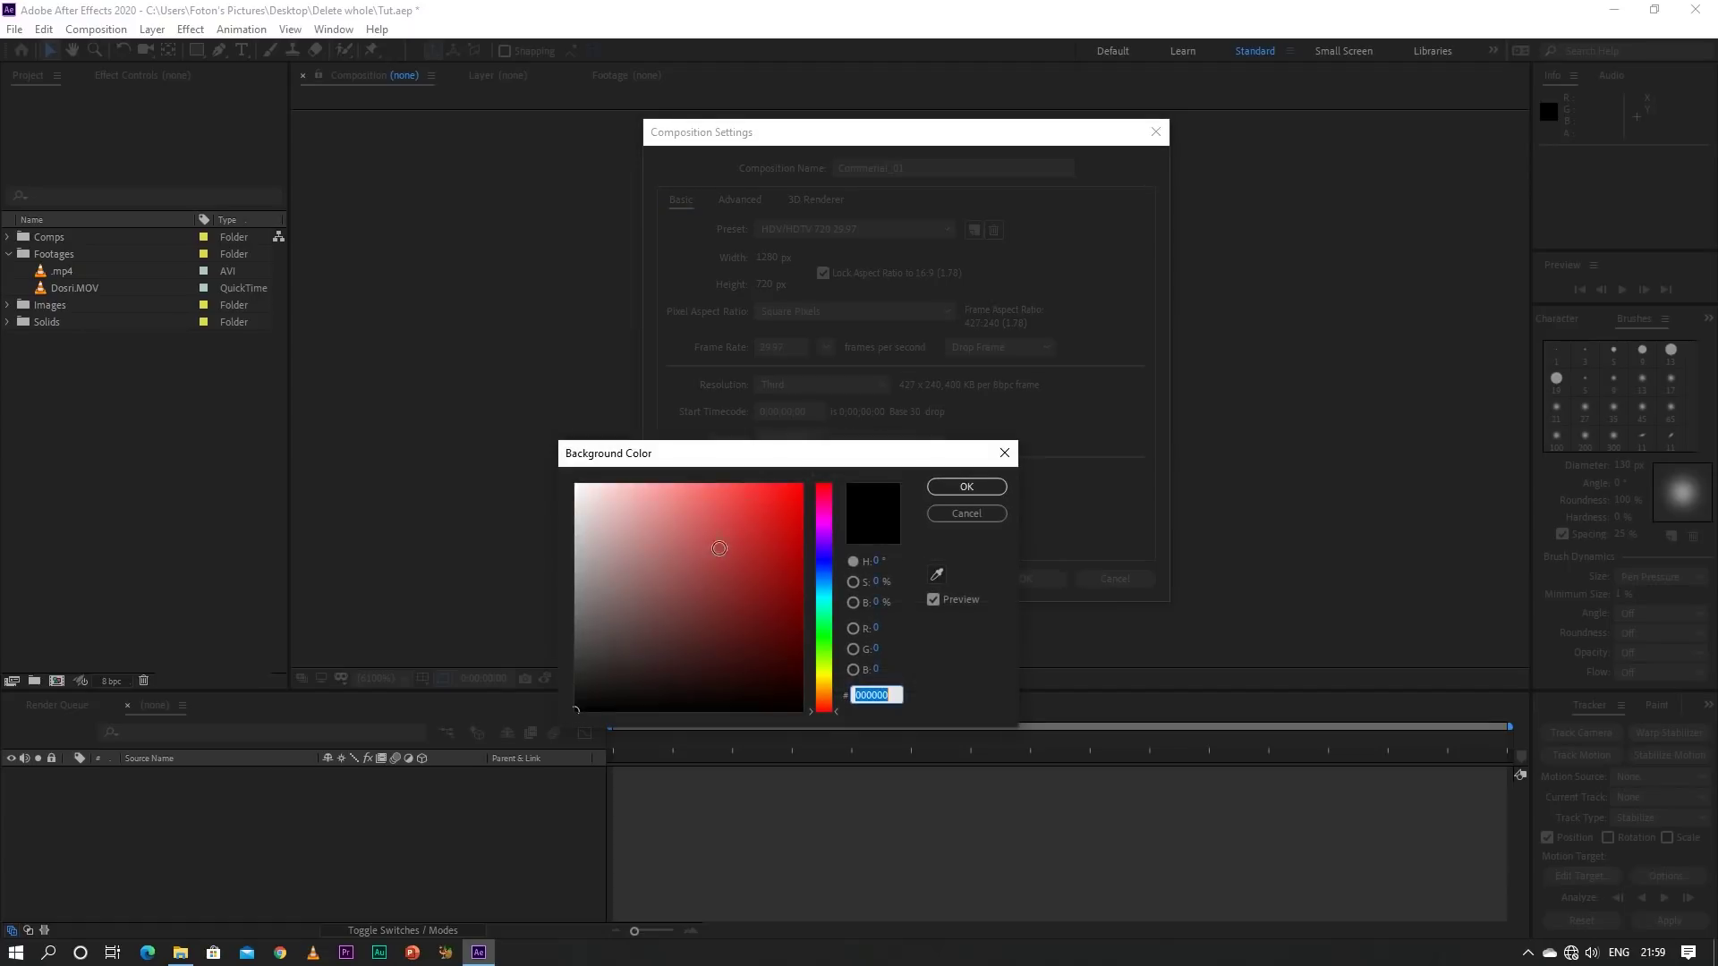
pyautogui.click(967, 486)
pyautogui.click(1000, 580)
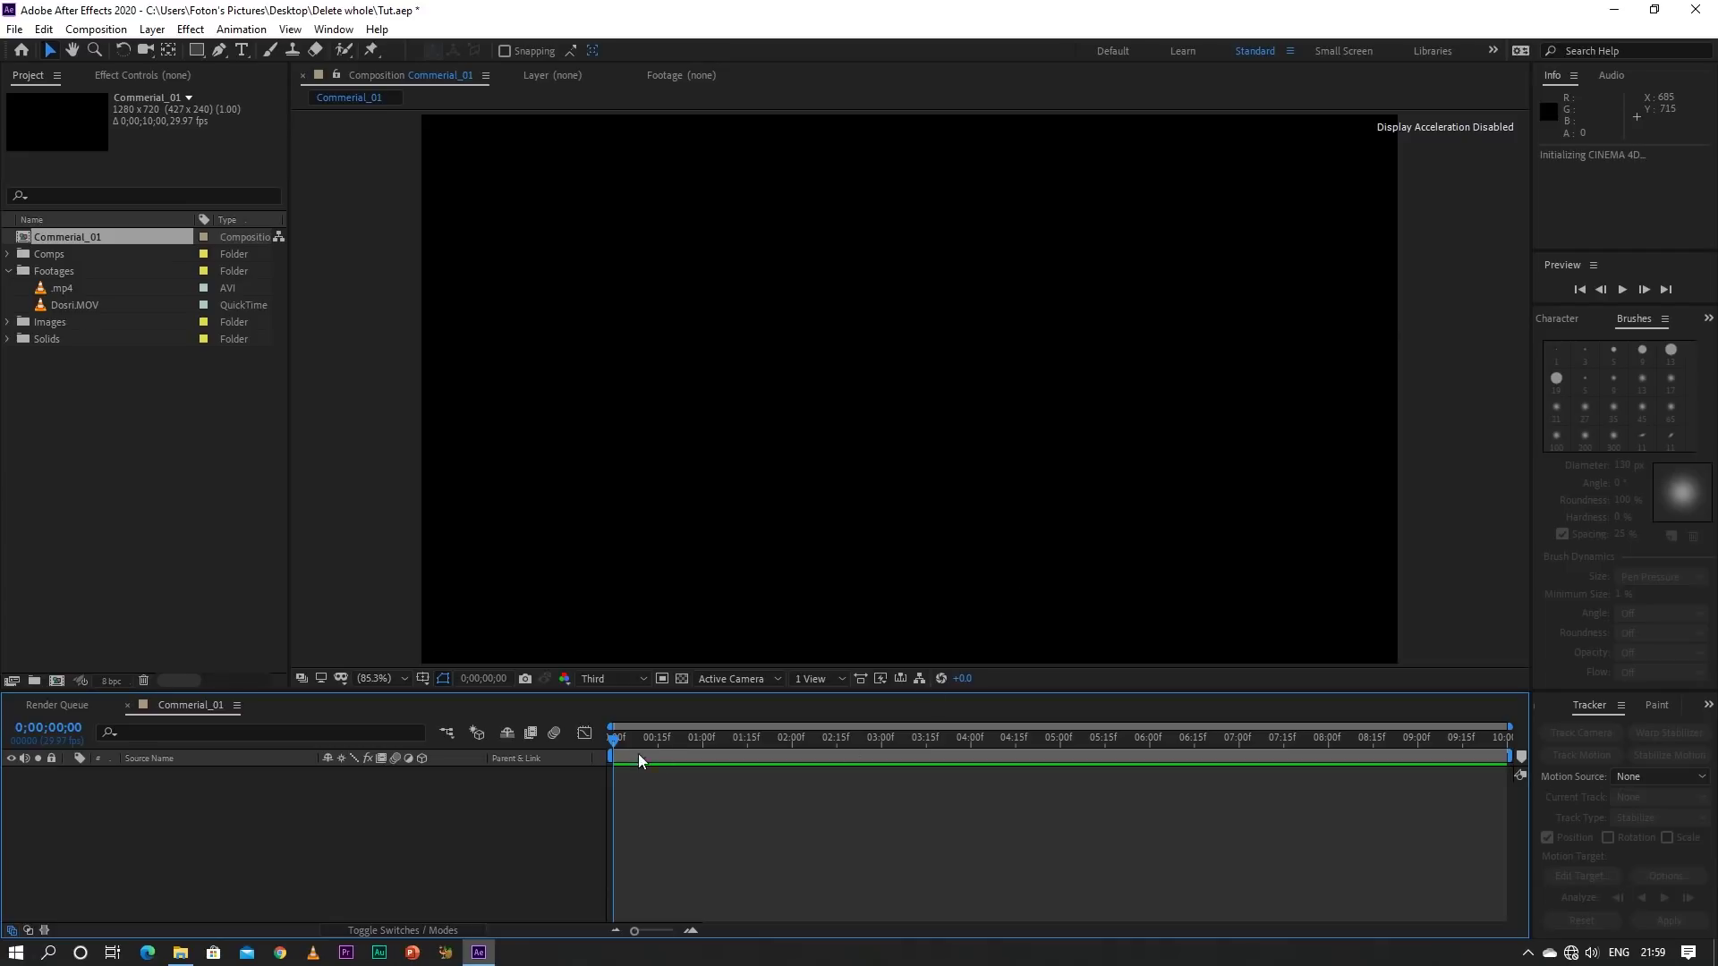
# Scrub the empty Commerial_01 timeline, then build a new composition from the .mp4 clip
pyautogui.moveTo(658, 739)
pyautogui.mouseDown()
pyautogui.moveTo(780, 792)
pyautogui.moveTo(726, 786)
pyautogui.mouseUp()
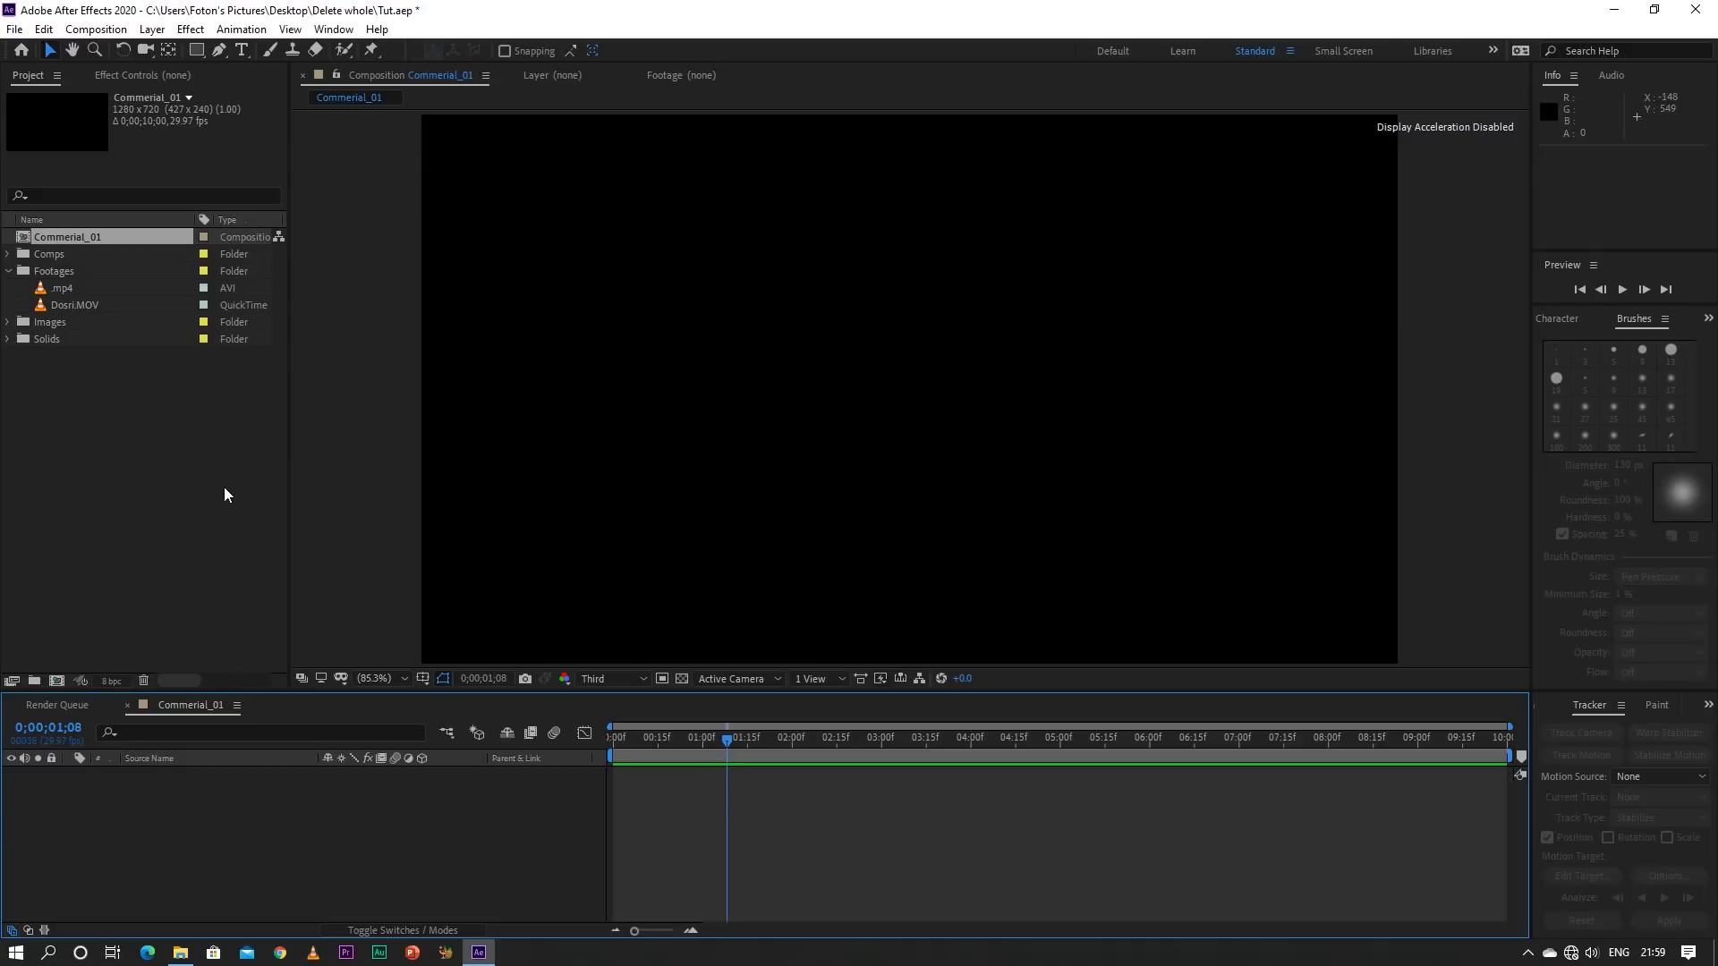
pyautogui.click(68, 305)
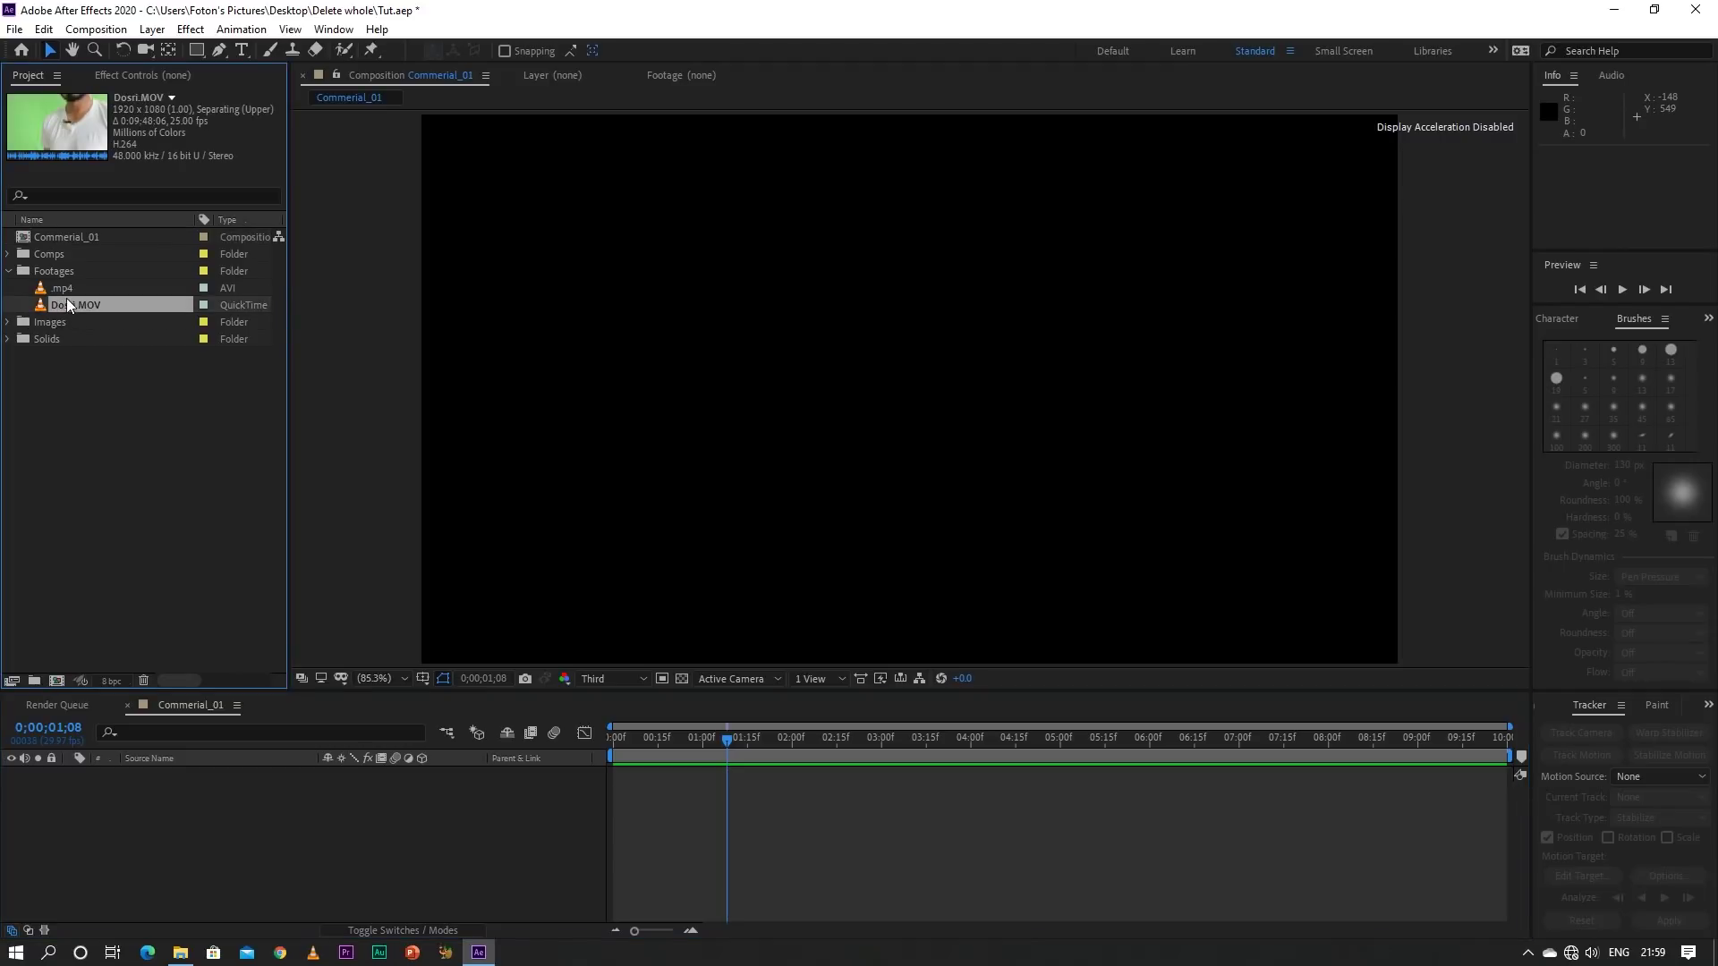
pyautogui.moveTo(54, 290); pyautogui.dragTo(55, 684)
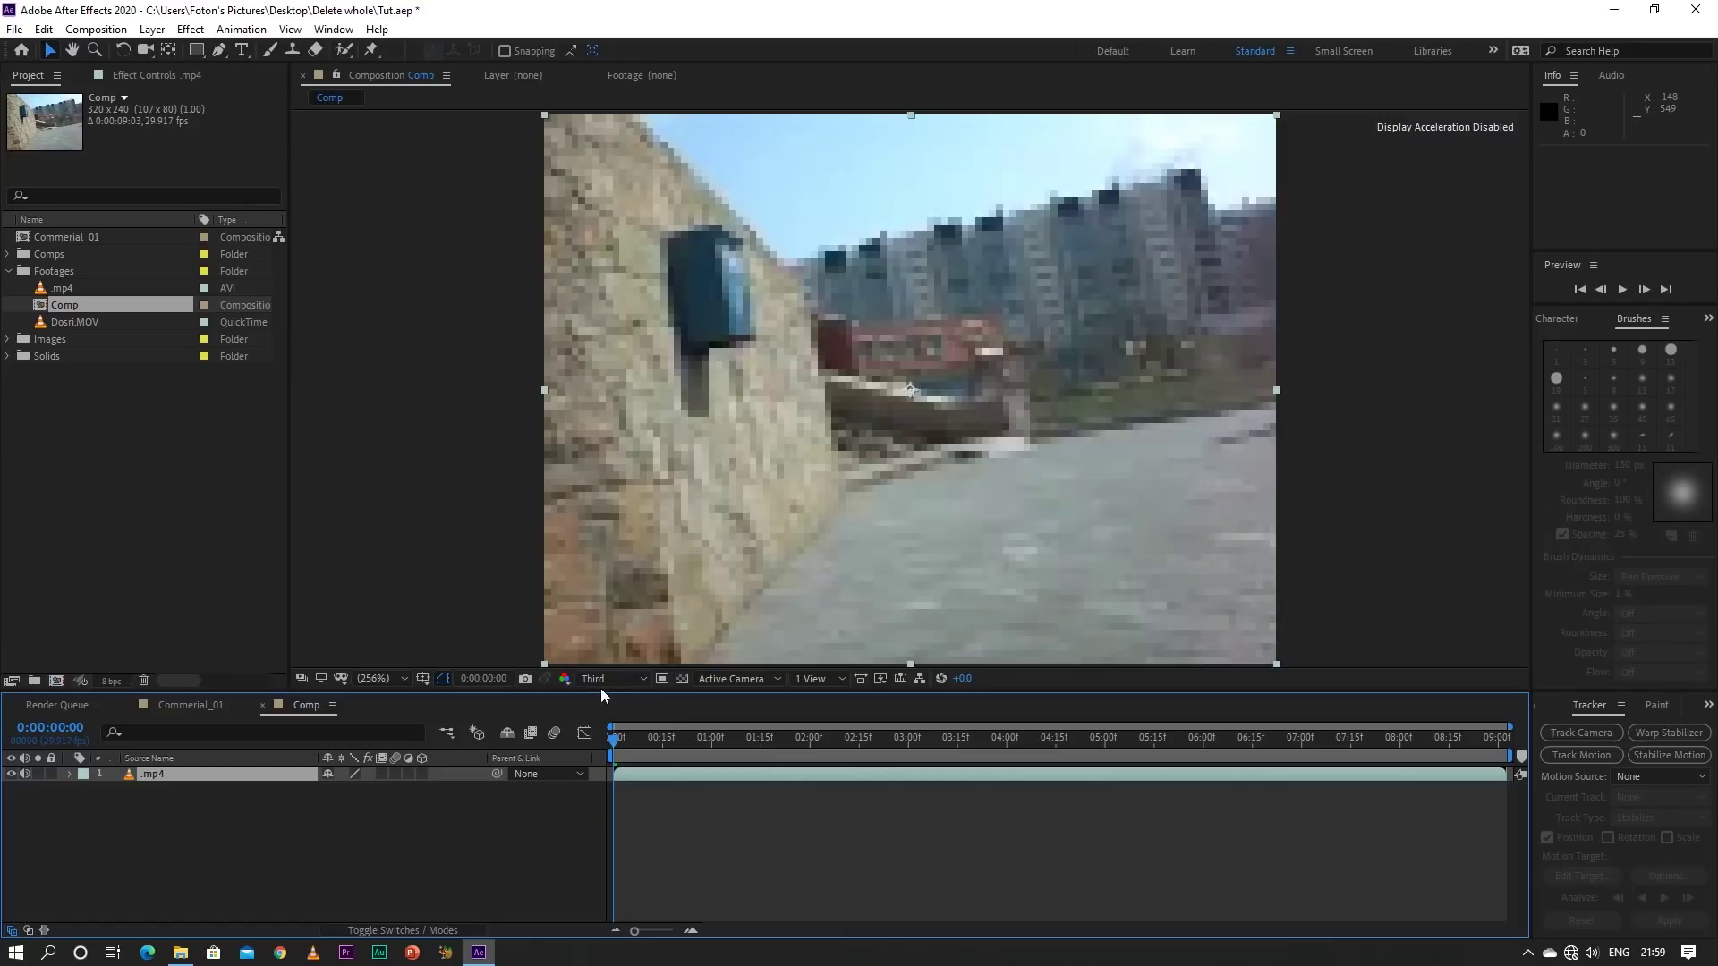
# Set preview resolution to Full and check Commerial_01's settings without changing them
pyautogui.click(626, 684)
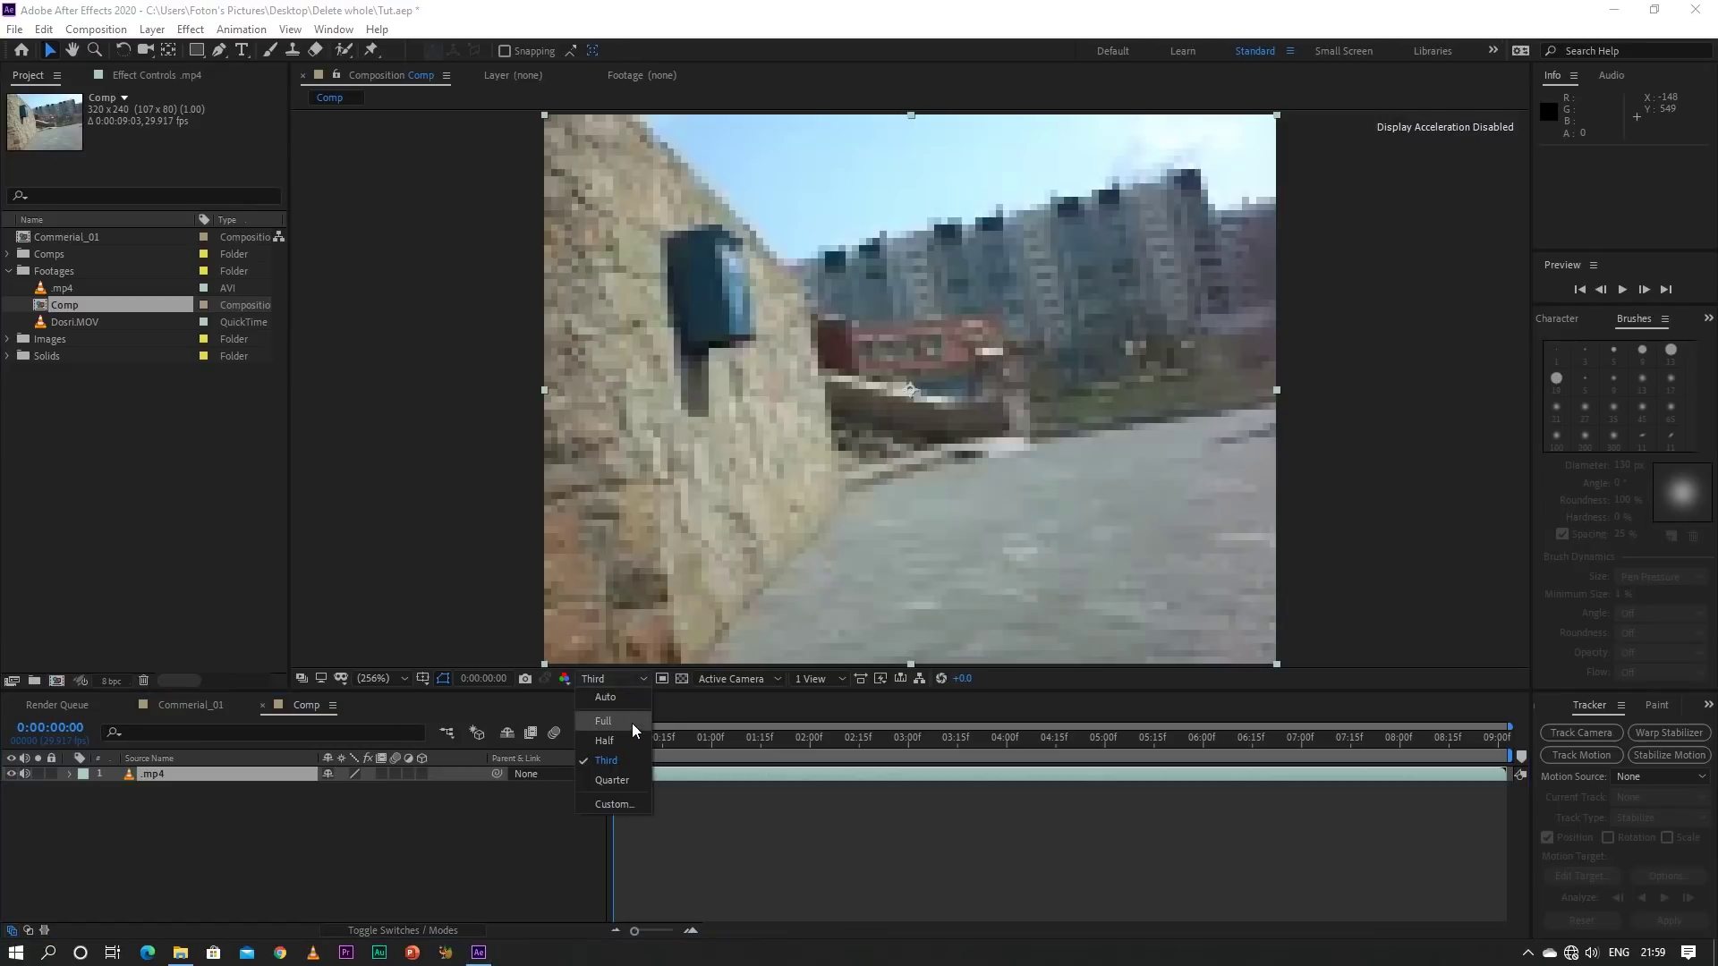
pyautogui.click(631, 723)
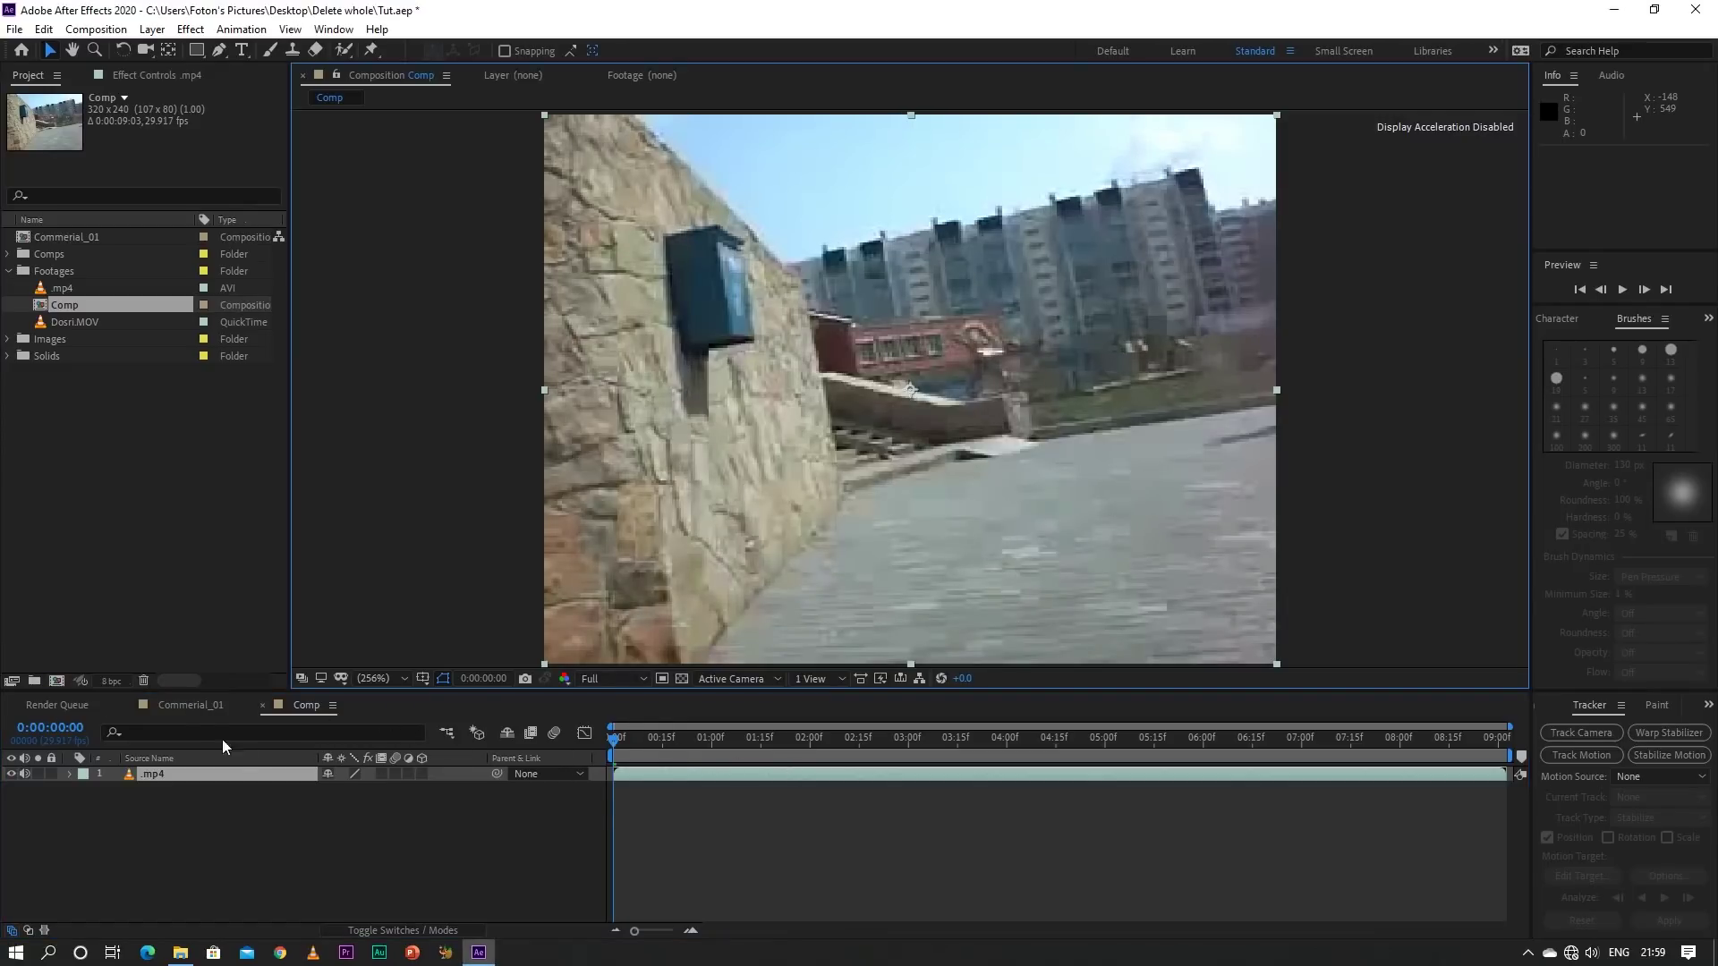
pyautogui.click(200, 709)
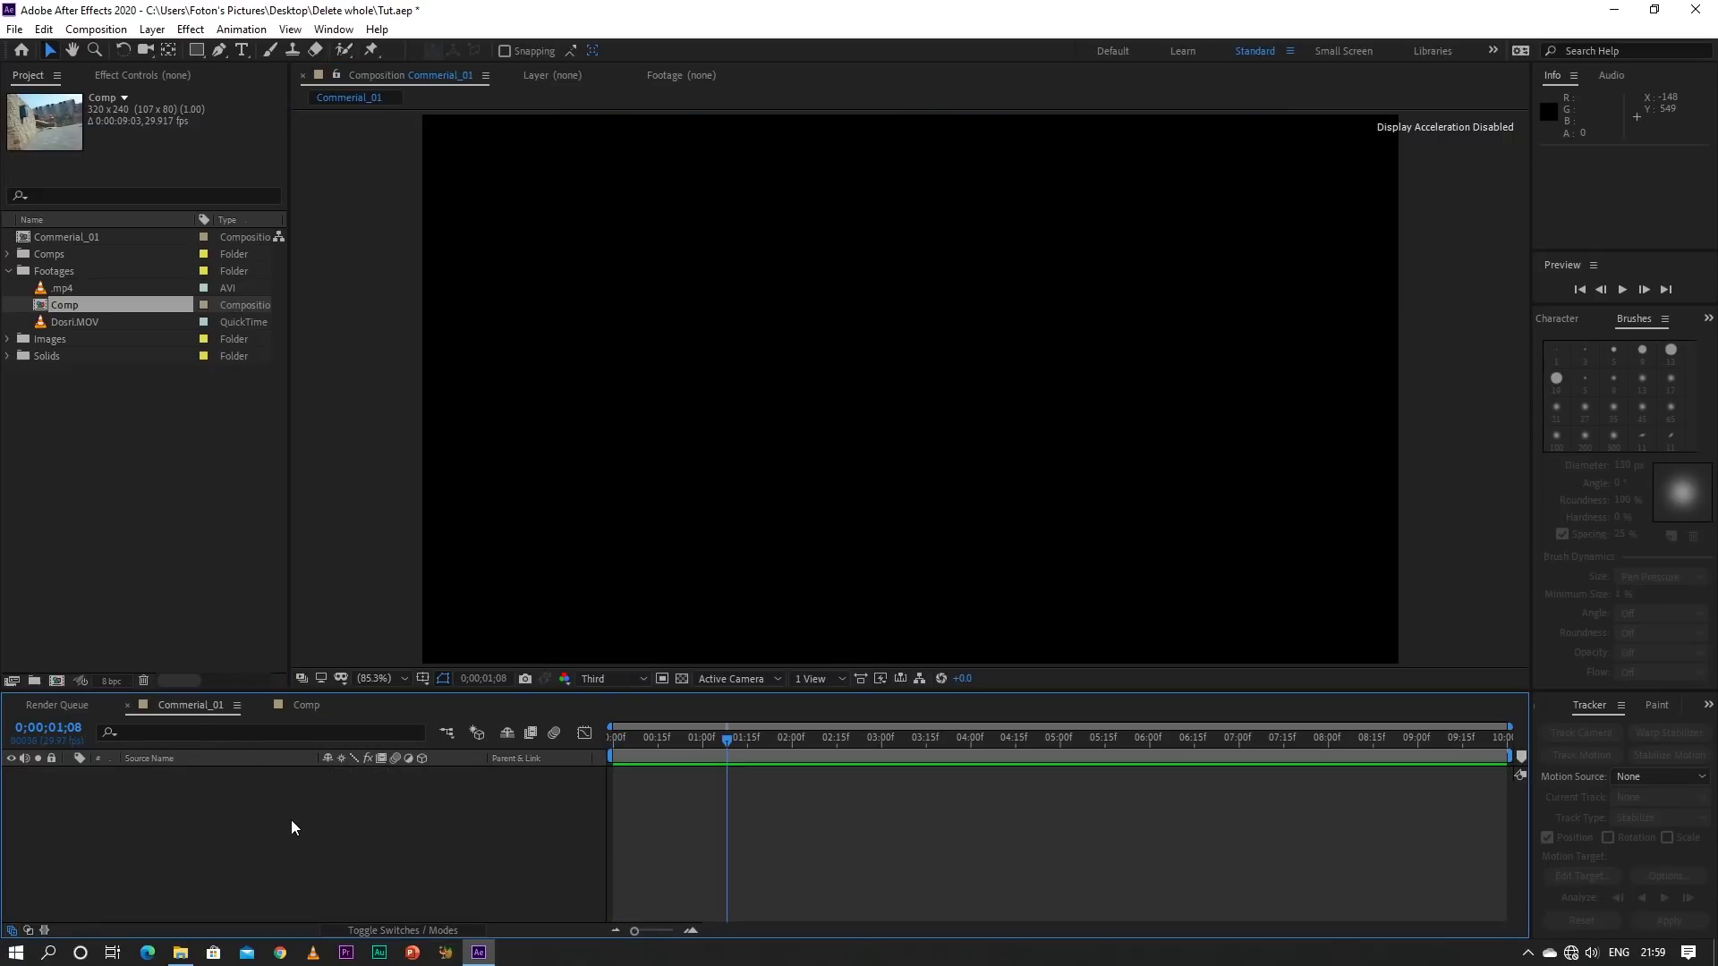
pyautogui.hotkey('ctrl', 'k')
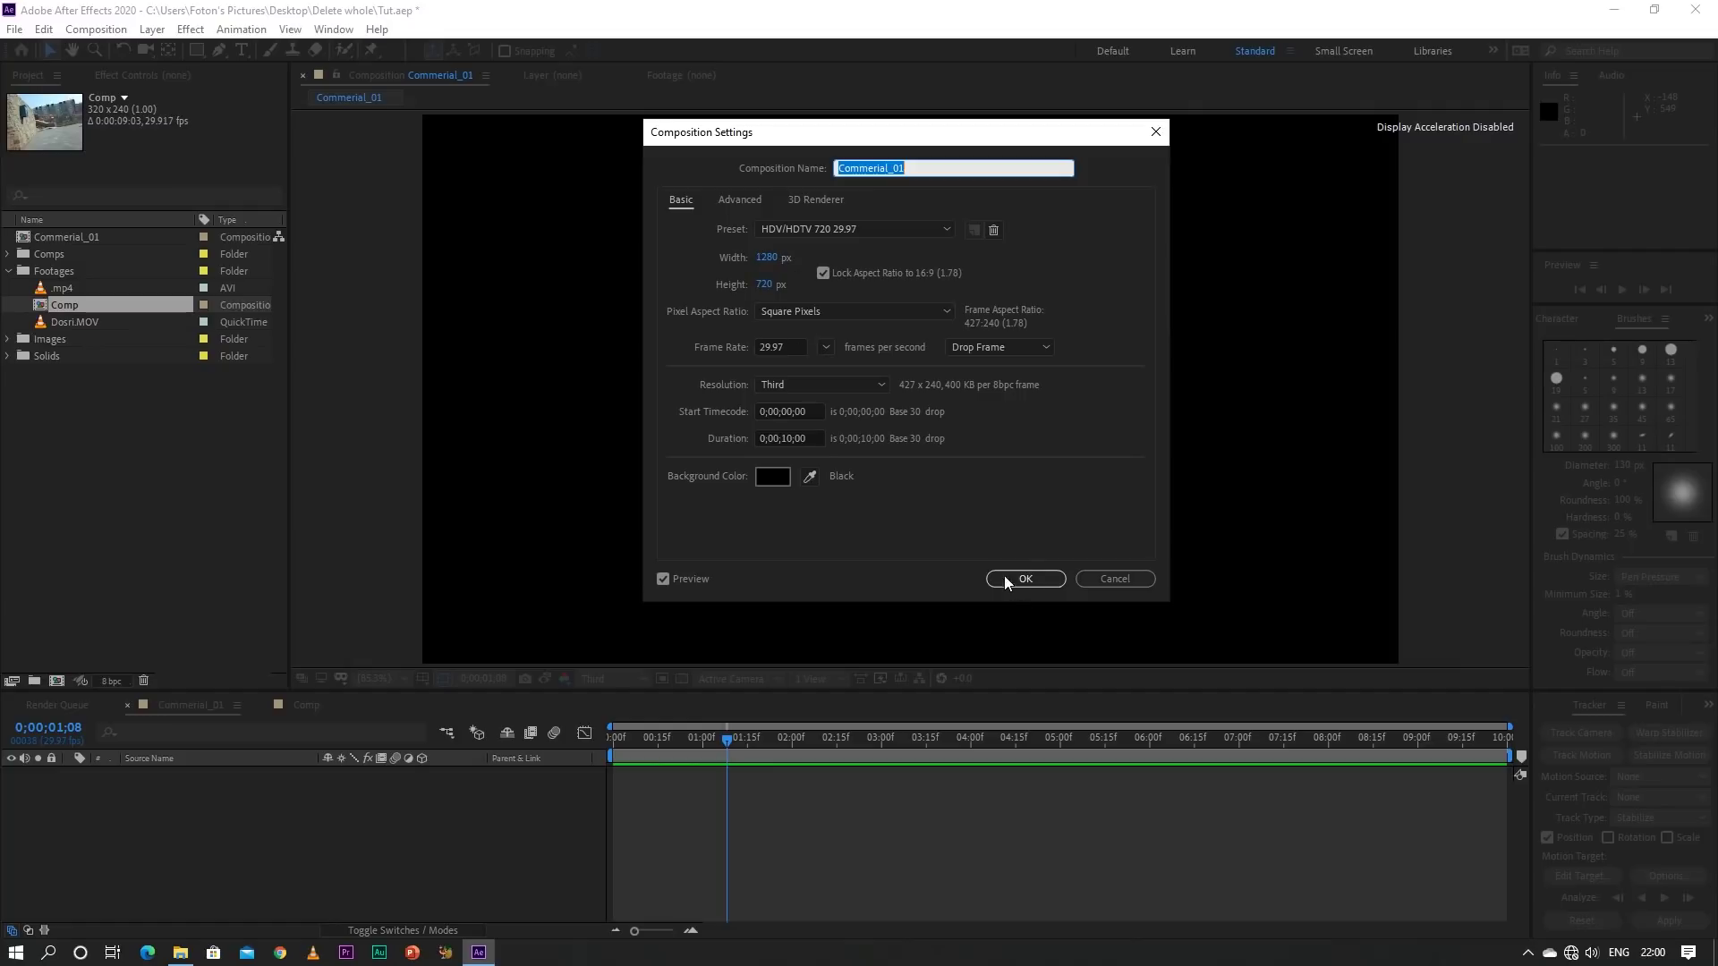
pyautogui.click(1004, 577)
# Check the Comp composition settings unchanged, then view the .mp4 footage's properties
pyautogui.click(338, 710)
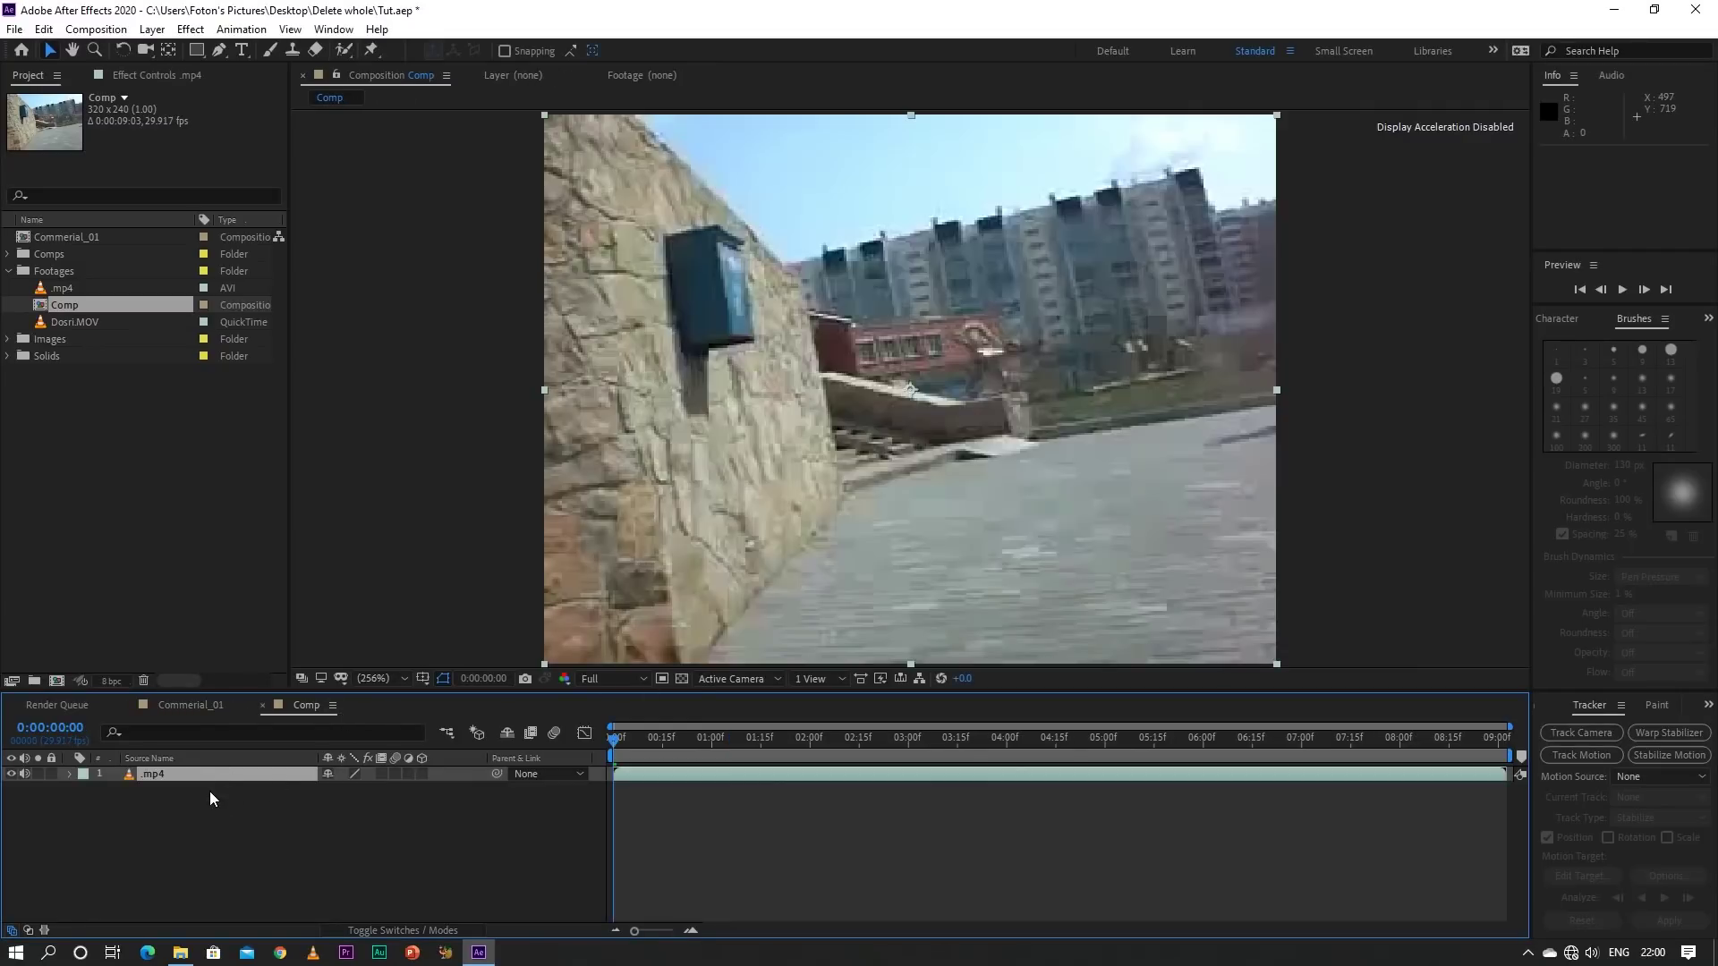
pyautogui.hotkey('ctrl', 'k')
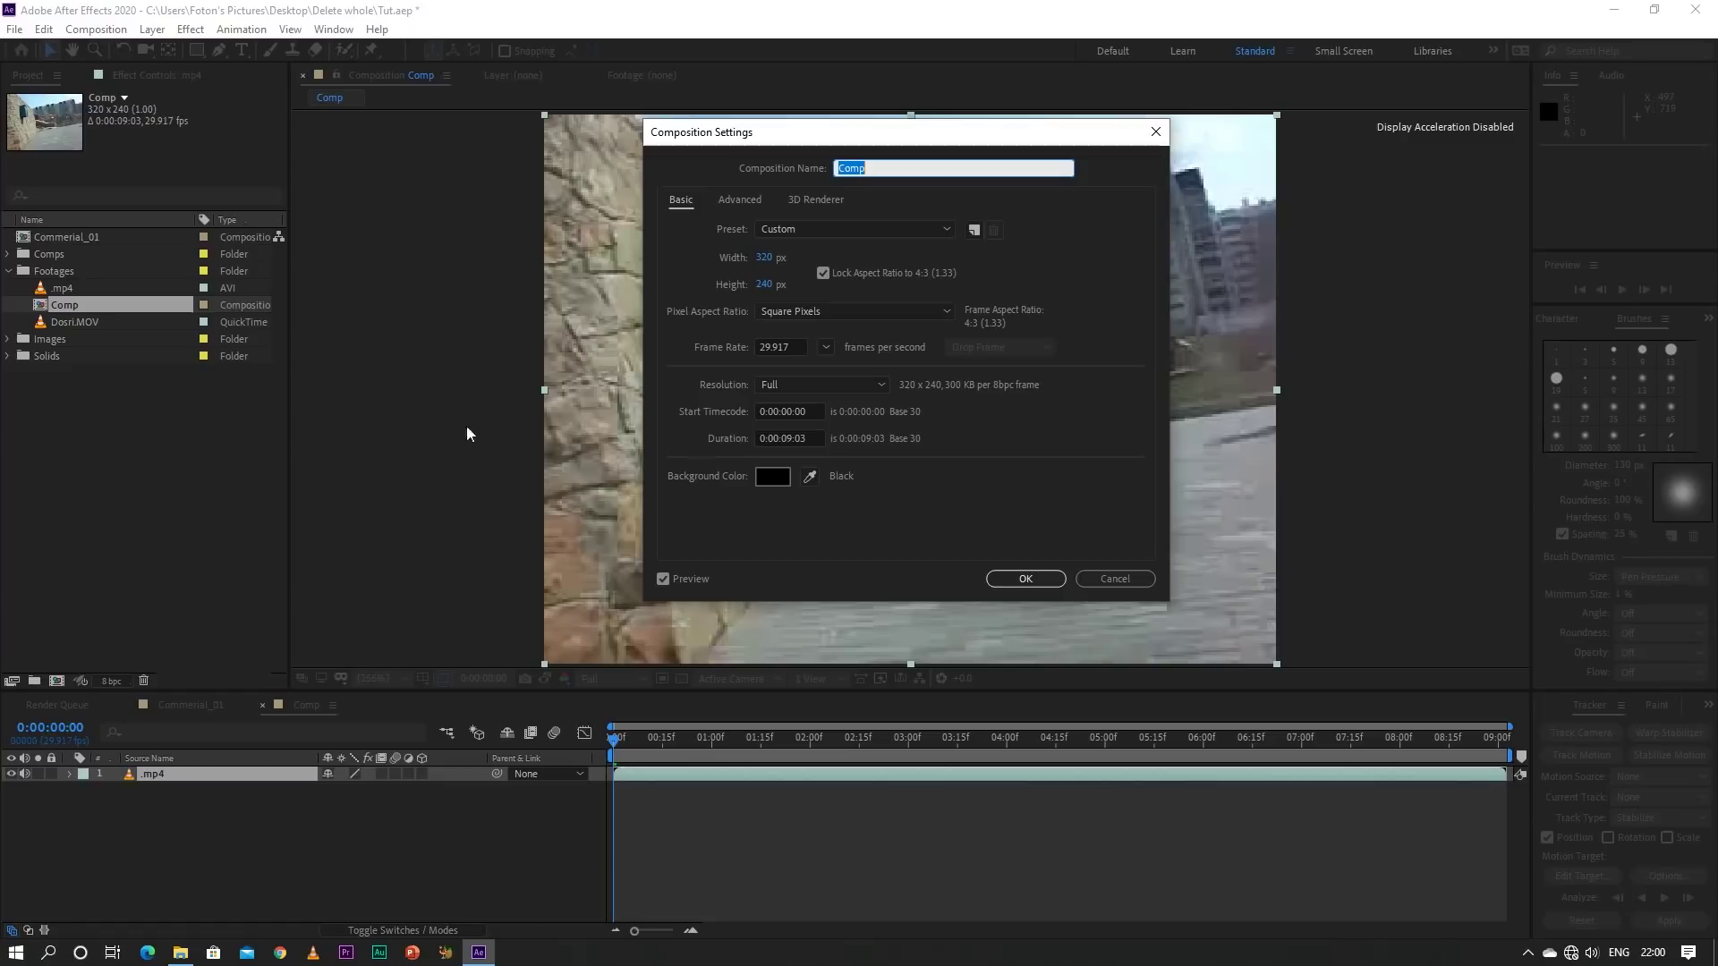
pyautogui.click(1098, 576)
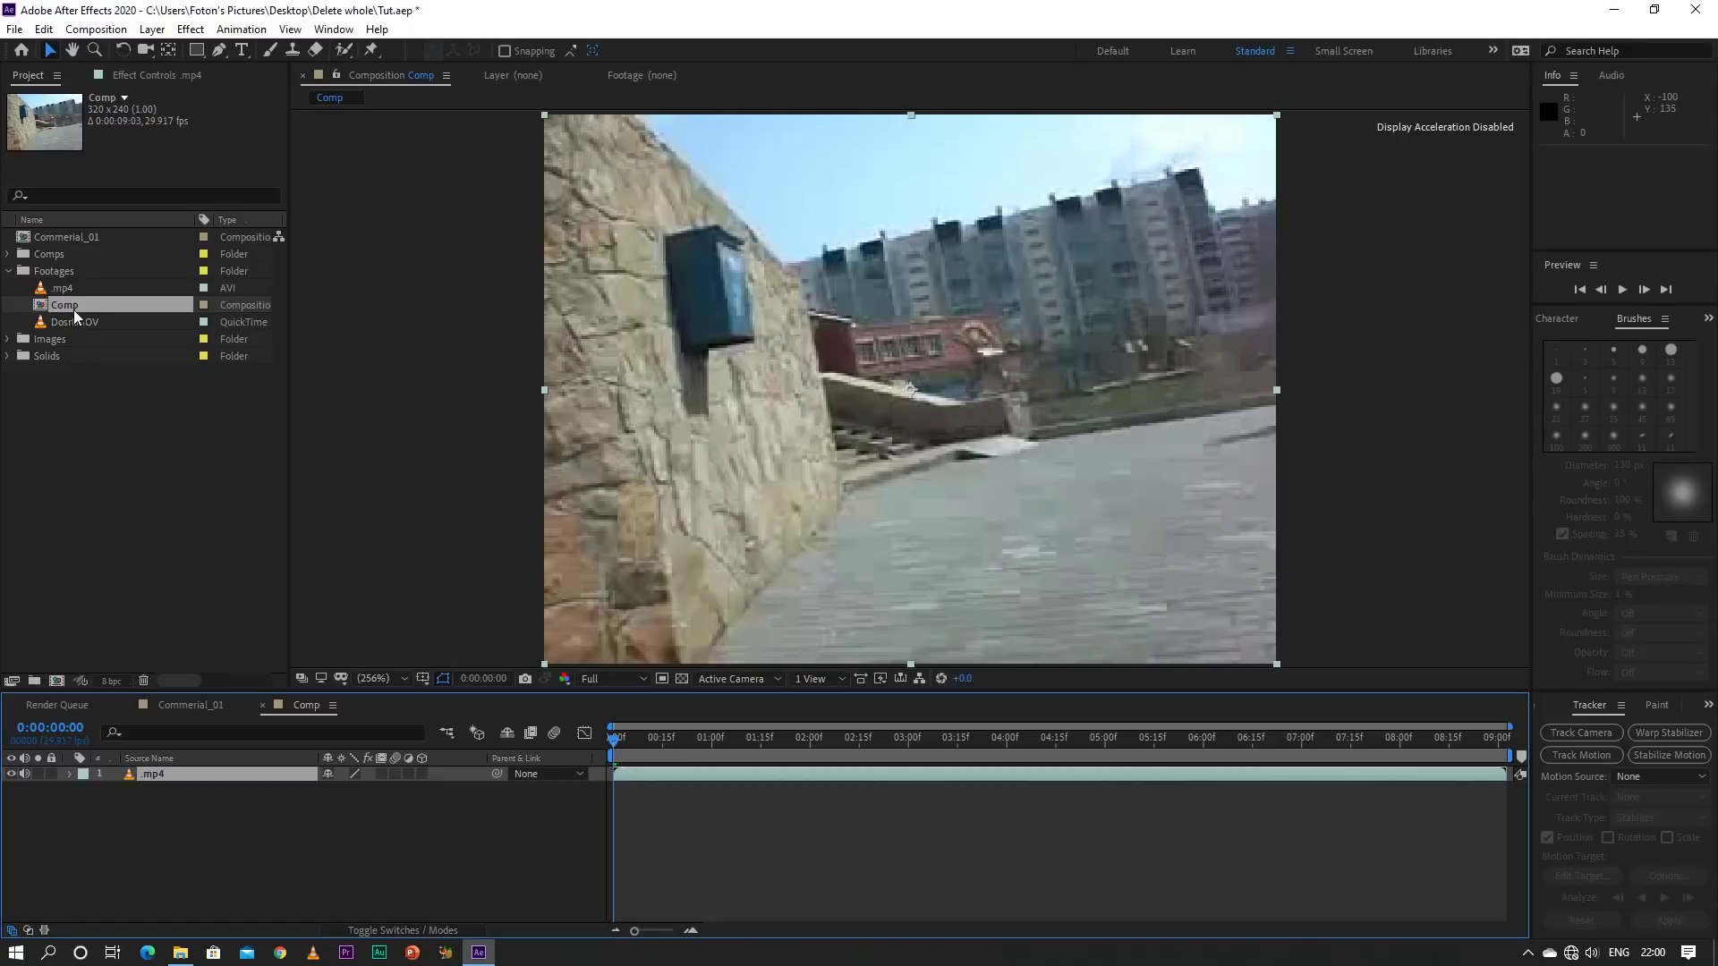
pyautogui.click(67, 290)
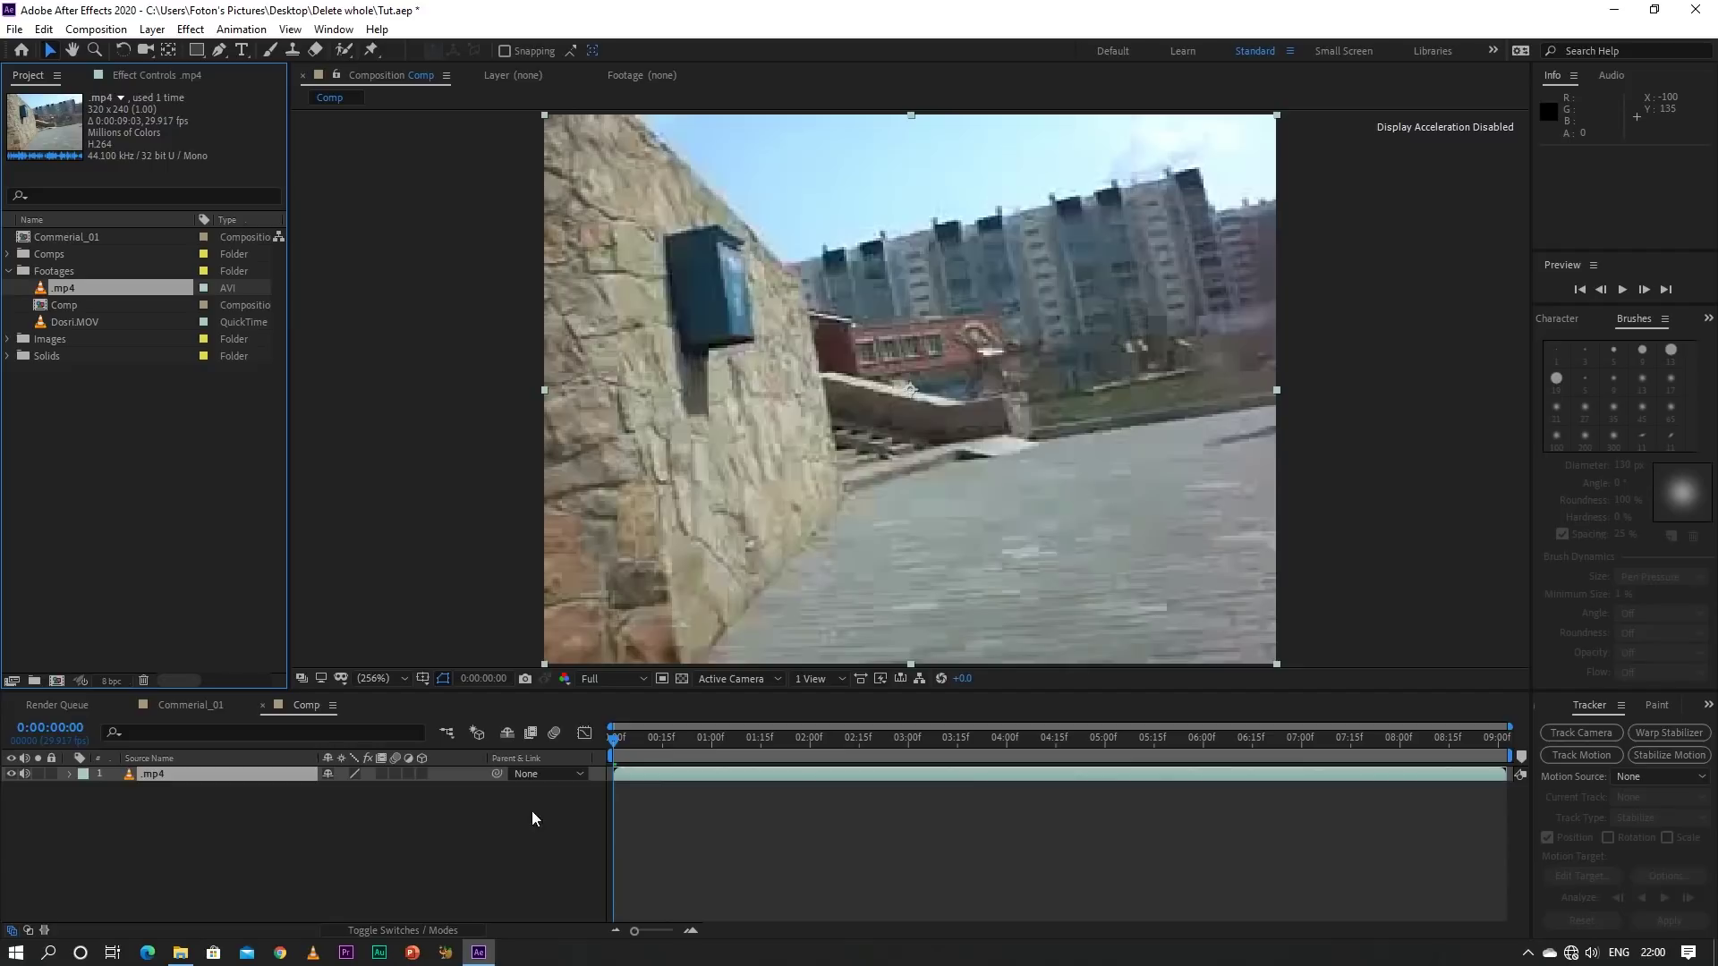
# Review the clip, toggle the .mp4 layer's visibility off and on, and park at 0:00:04:11
pyautogui.moveTo(616, 745)
pyautogui.mouseDown()
pyautogui.moveTo(995, 752)
pyautogui.moveTo(642, 787)
pyautogui.moveTo(608, 744)
pyautogui.moveTo(940, 764)
pyautogui.moveTo(1043, 786)
pyautogui.moveTo(760, 800)
pyautogui.moveTo(1097, 834)
pyautogui.moveTo(621, 843)
pyautogui.moveTo(988, 867)
pyautogui.moveTo(995, 852)
pyautogui.mouseUp()
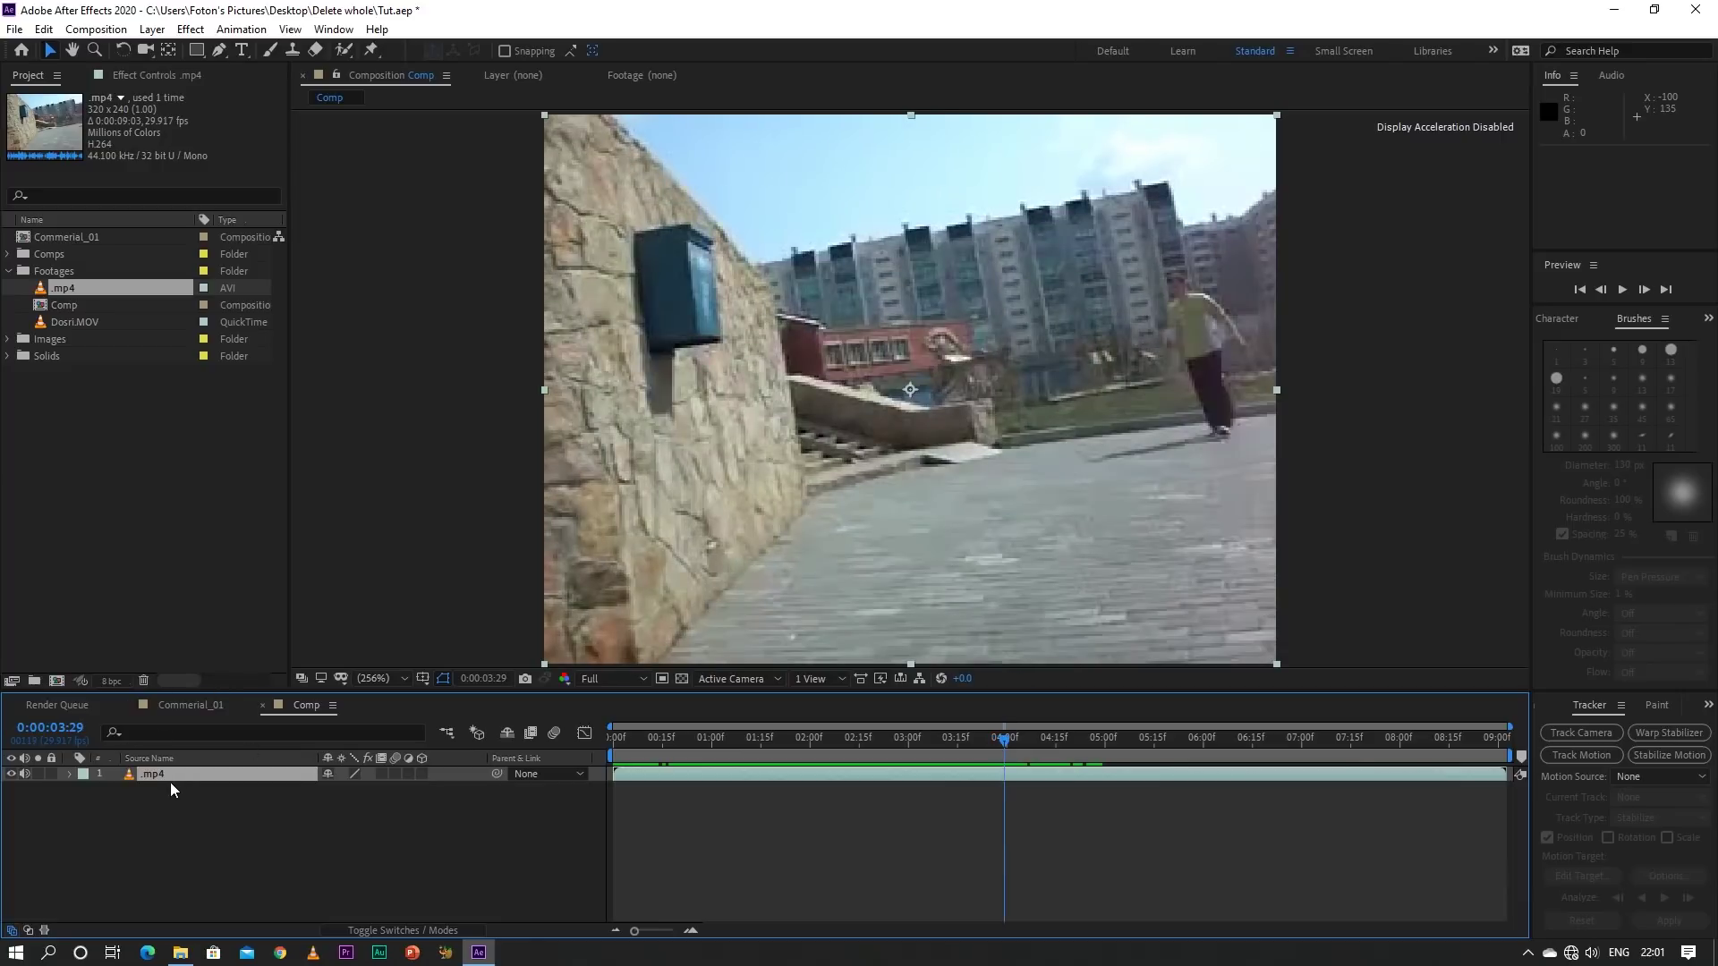
pyautogui.click(13, 777)
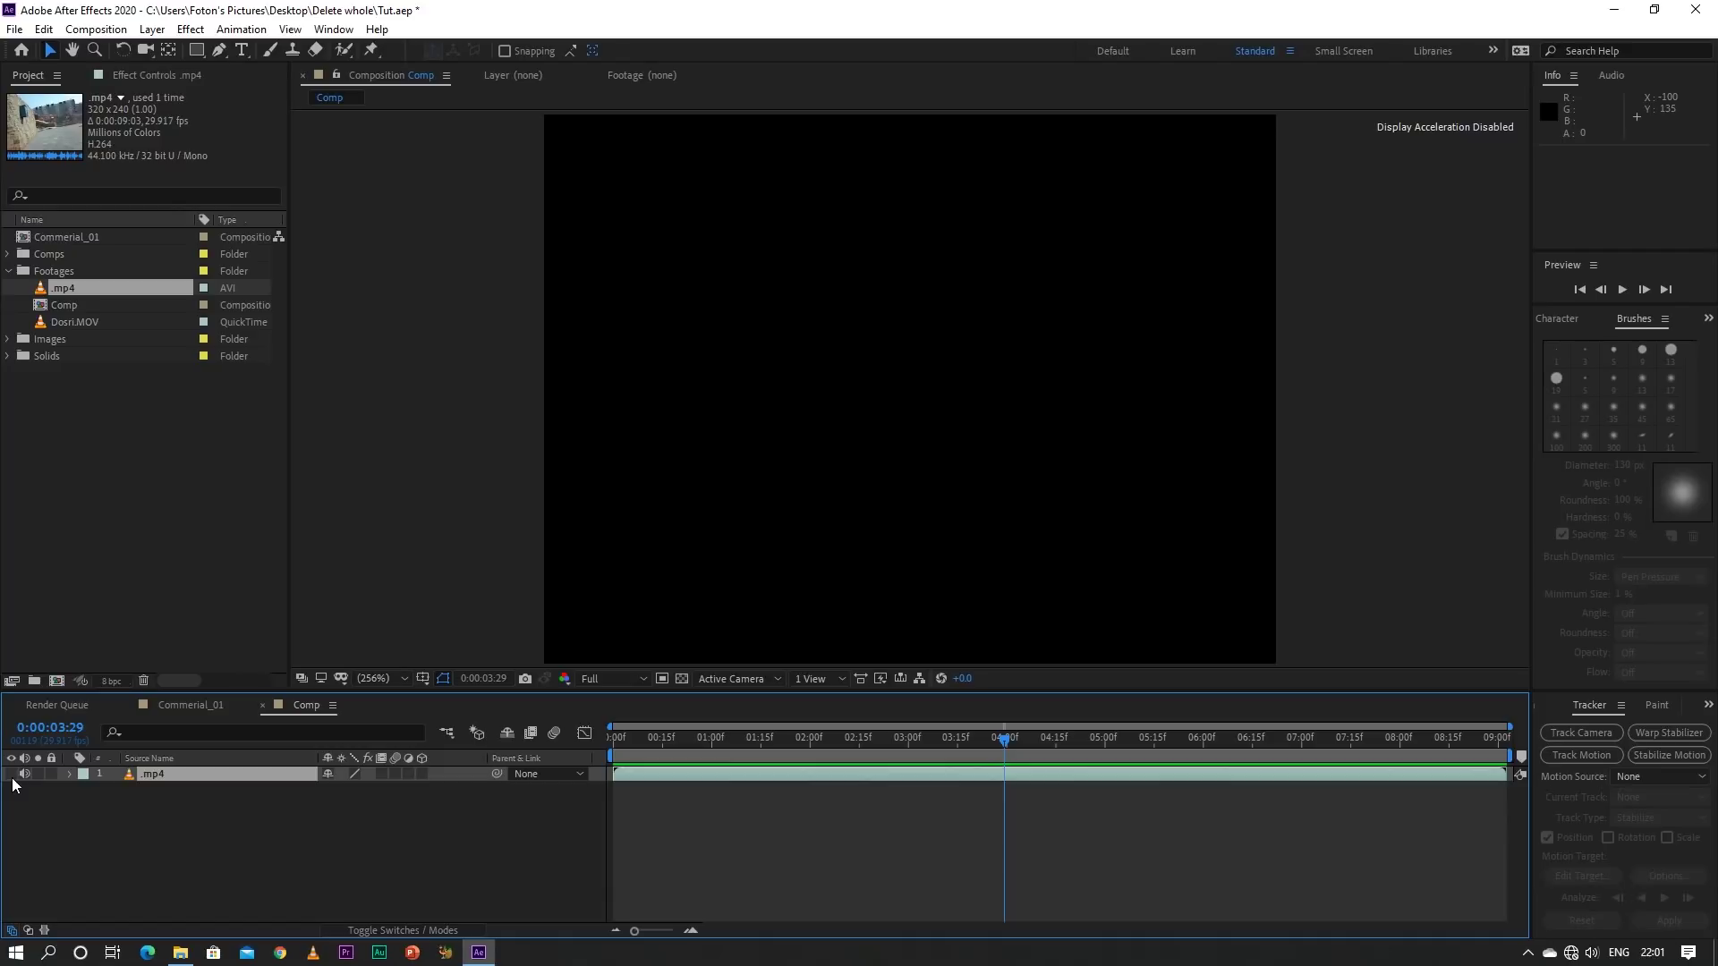
pyautogui.click(11, 775)
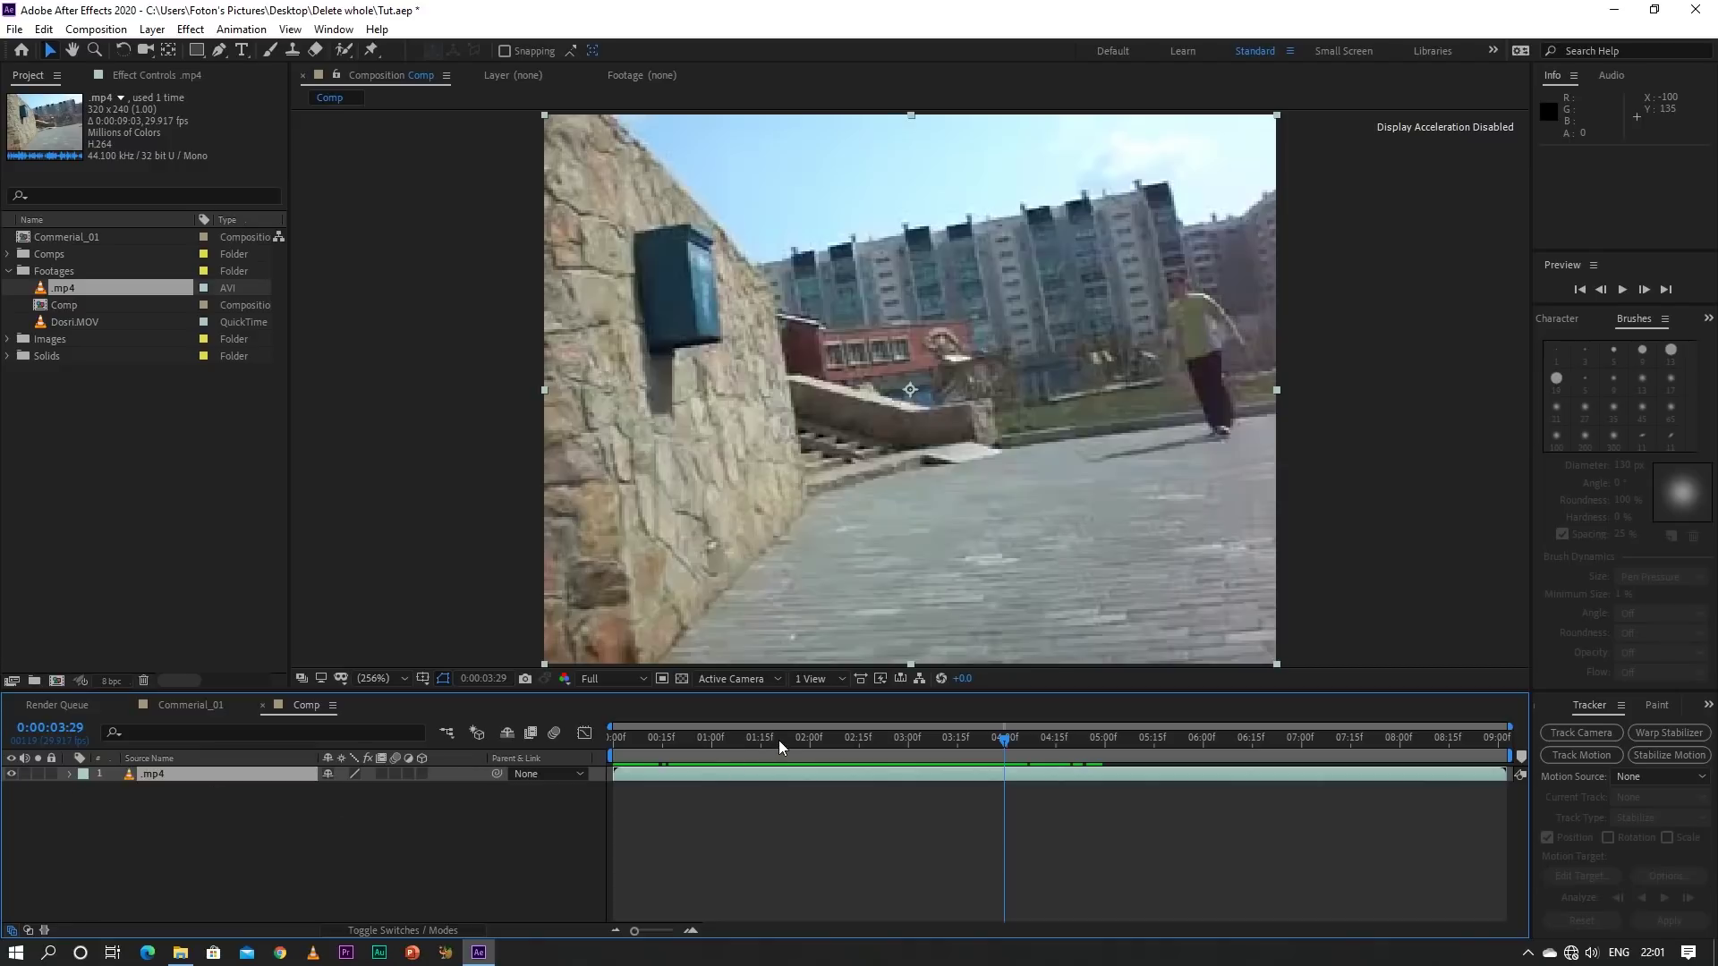
pyautogui.moveTo(778, 739)
pyautogui.mouseDown()
pyautogui.moveTo(655, 750)
pyautogui.moveTo(846, 753)
pyautogui.mouseUp()
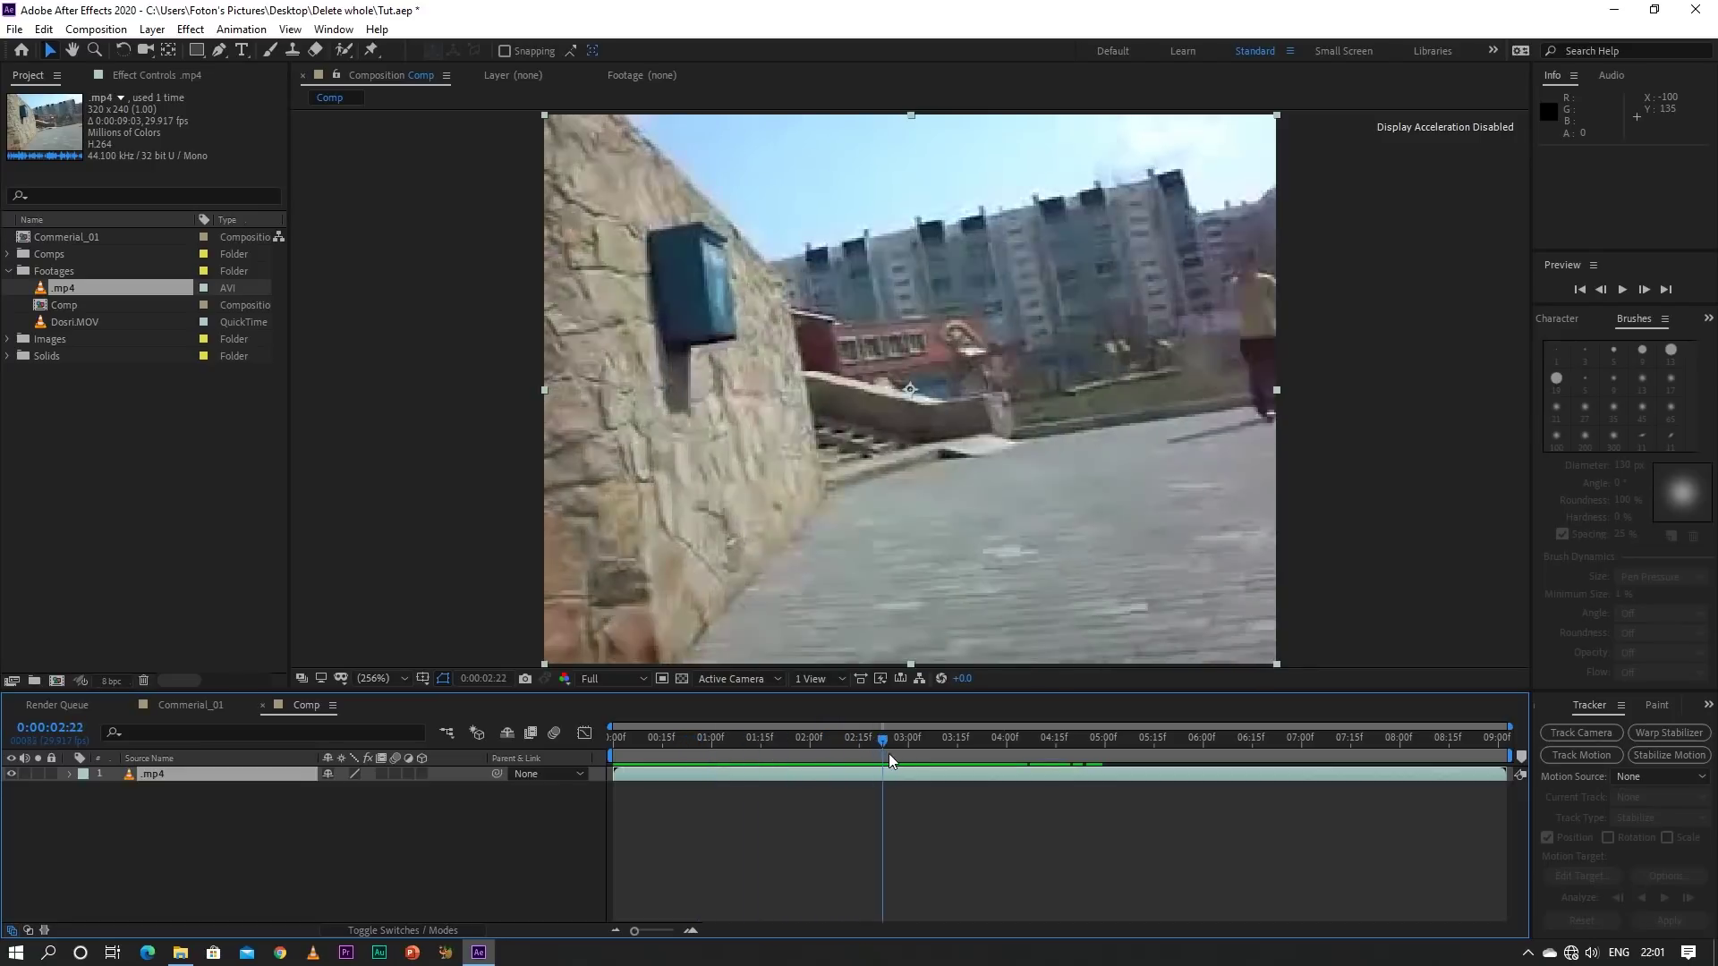
pyautogui.moveTo(845, 754)
pyautogui.mouseDown()
pyautogui.moveTo(938, 756)
pyautogui.moveTo(673, 772)
pyautogui.moveTo(936, 786)
pyautogui.moveTo(878, 804)
pyautogui.mouseUp()
pyautogui.click(200, 780)
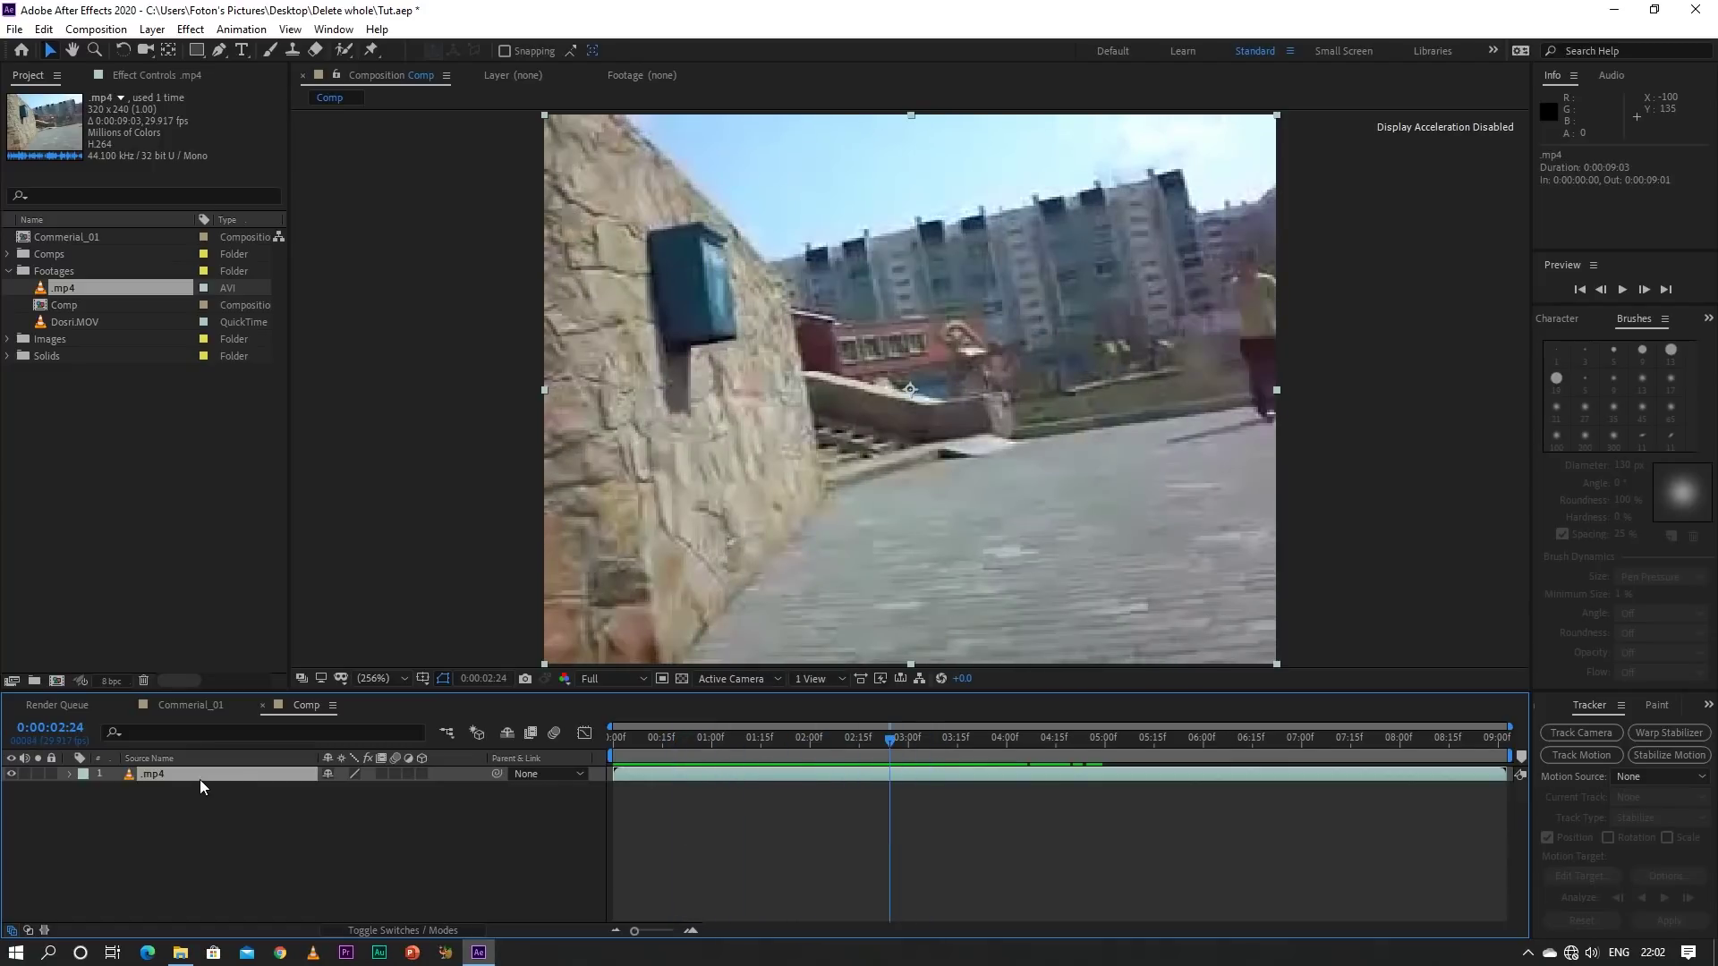
pyautogui.moveTo(902, 747)
pyautogui.mouseDown()
pyautogui.moveTo(1036, 761)
pyautogui.moveTo(1059, 783)
pyautogui.moveTo(1043, 784)
pyautogui.mouseUp()
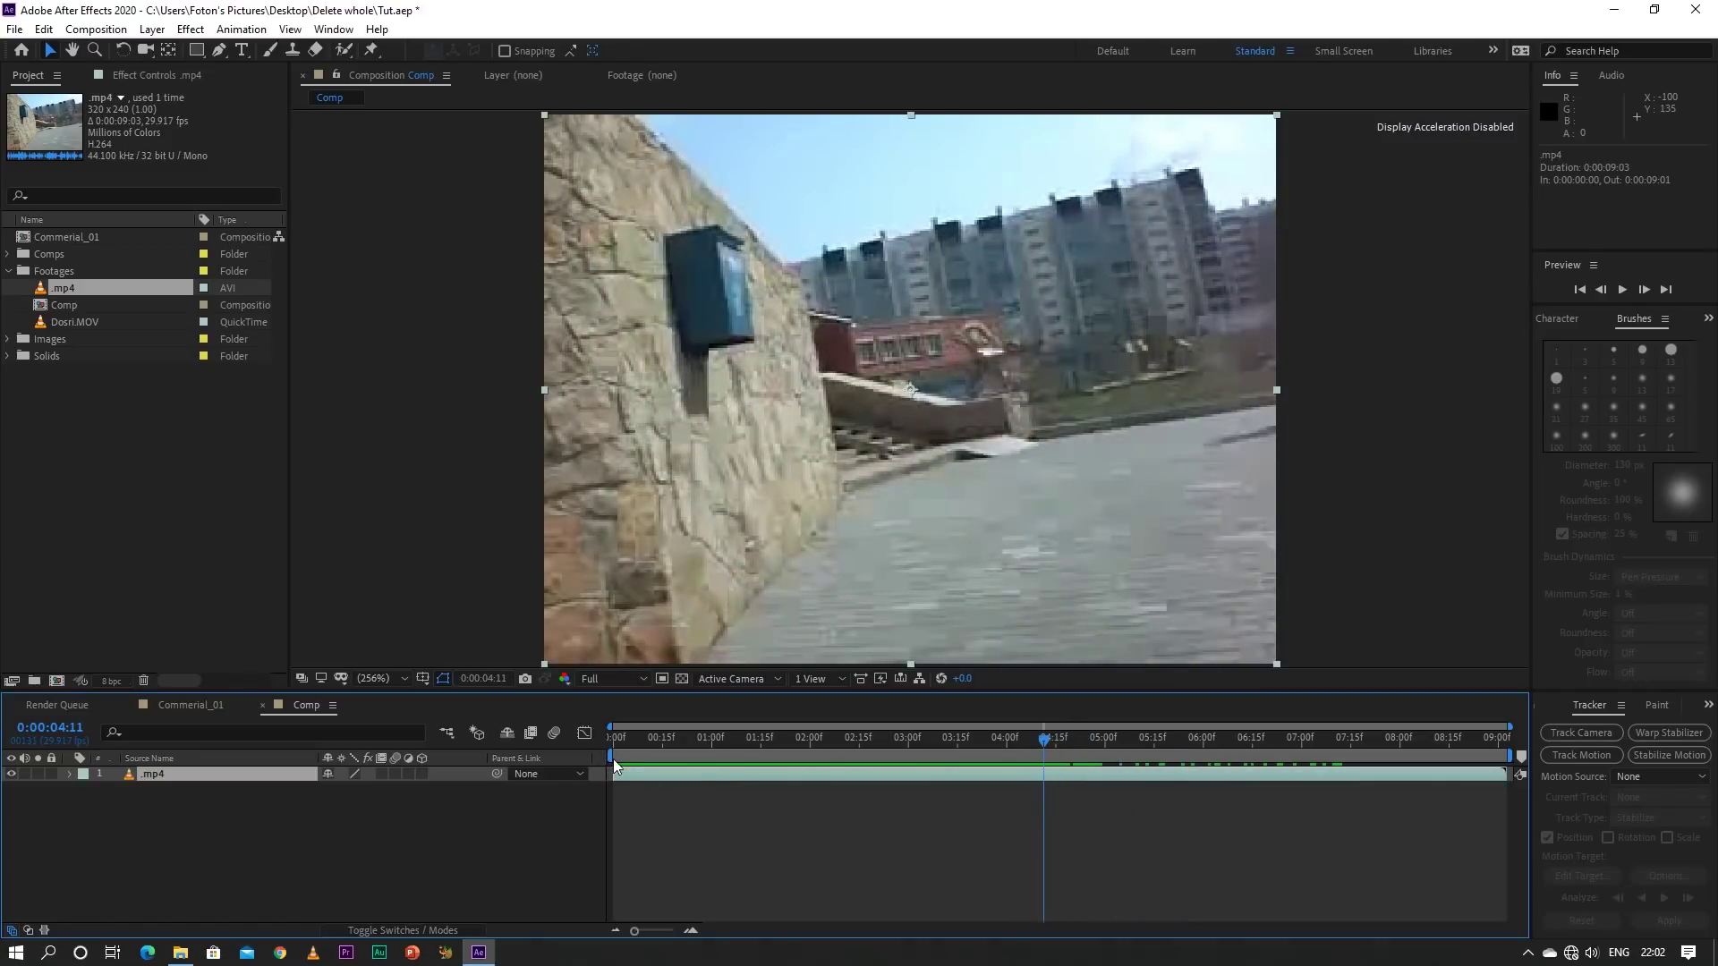
pyautogui.moveTo(602, 757); pyautogui.dragTo(1036, 765)
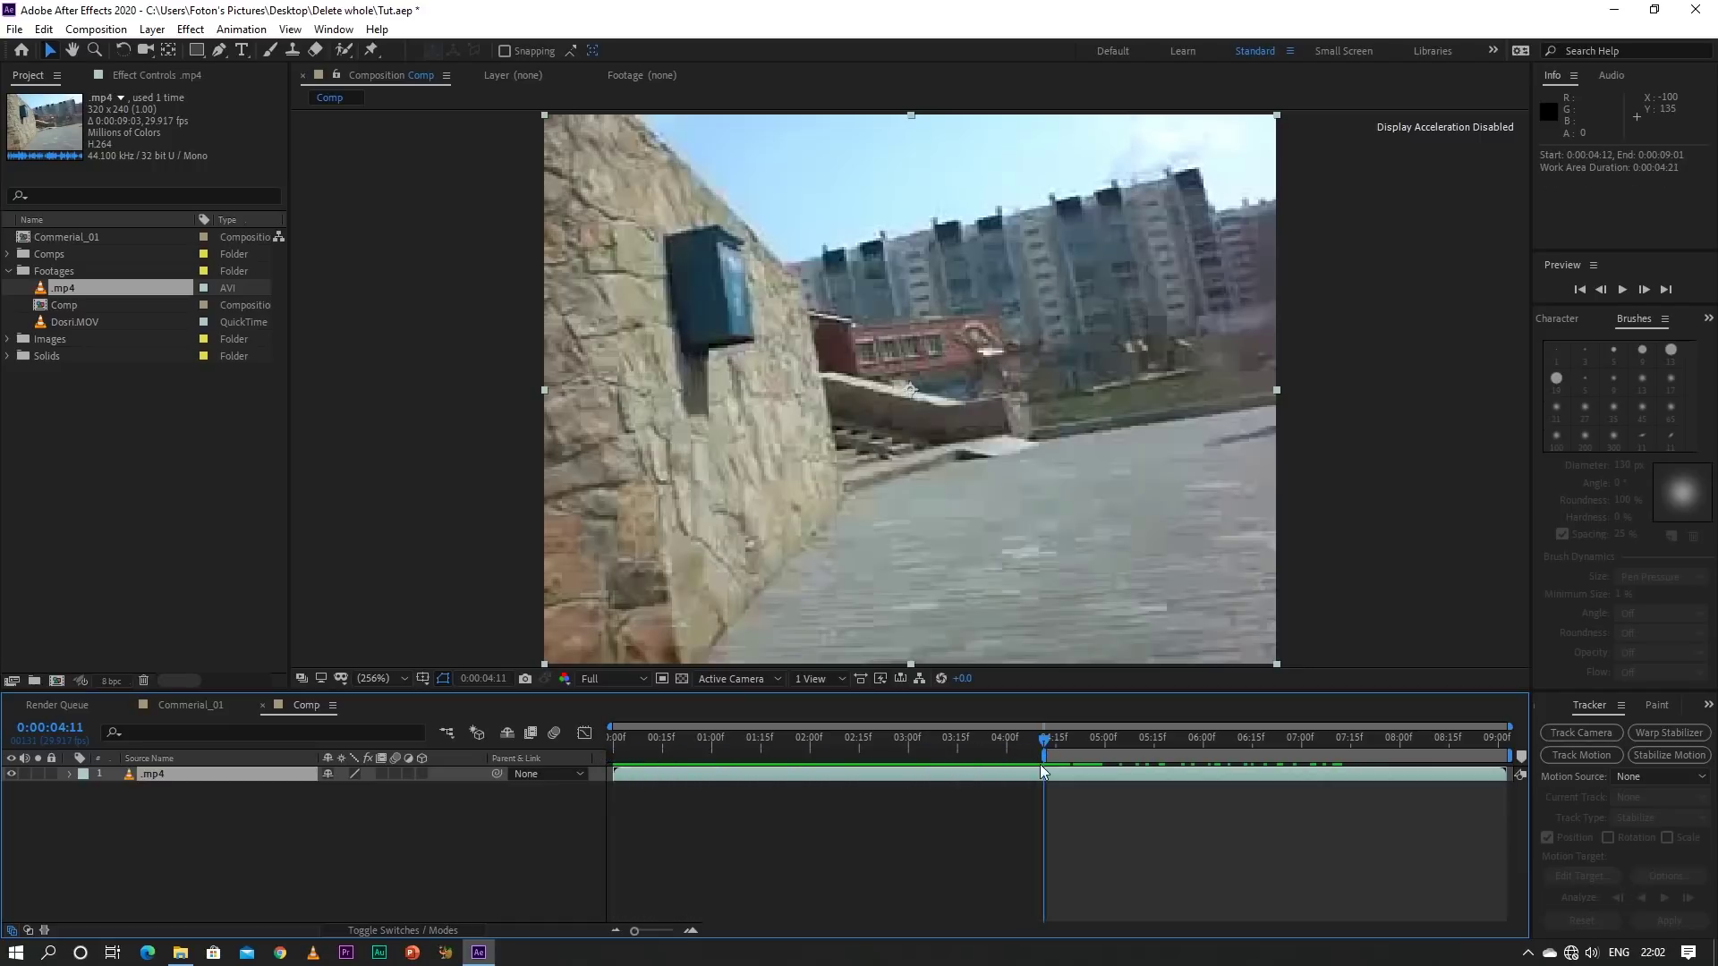
pyautogui.rightClick(1086, 761)
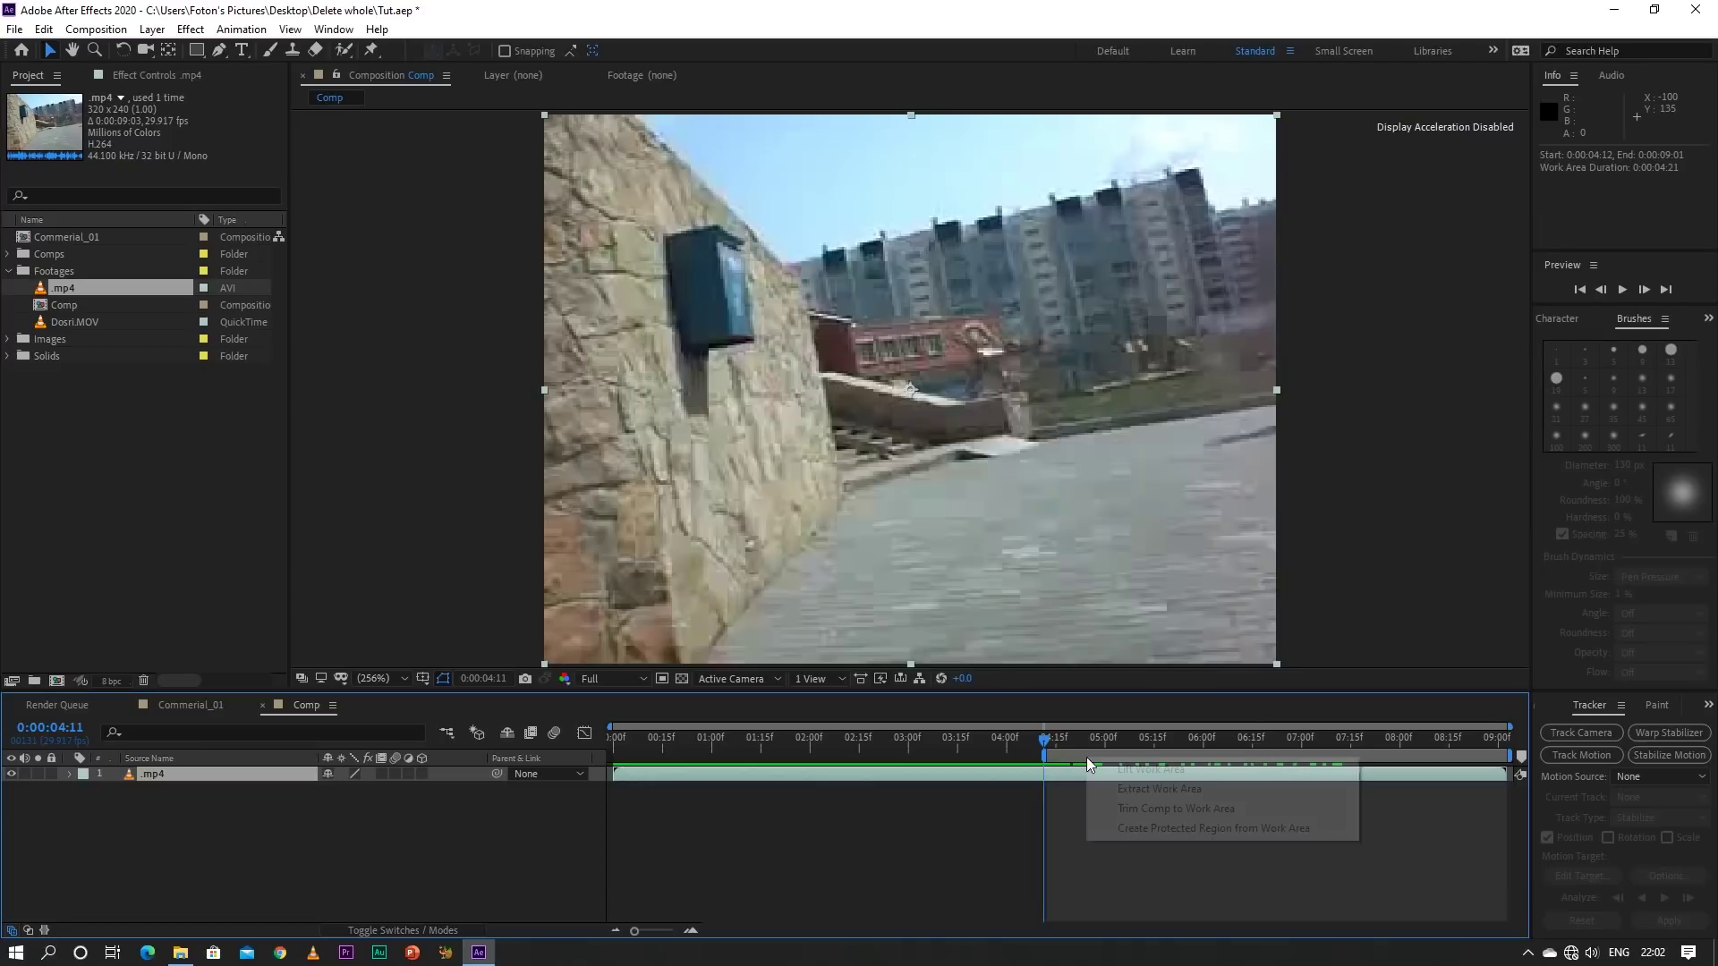
pyautogui.click(1083, 756)
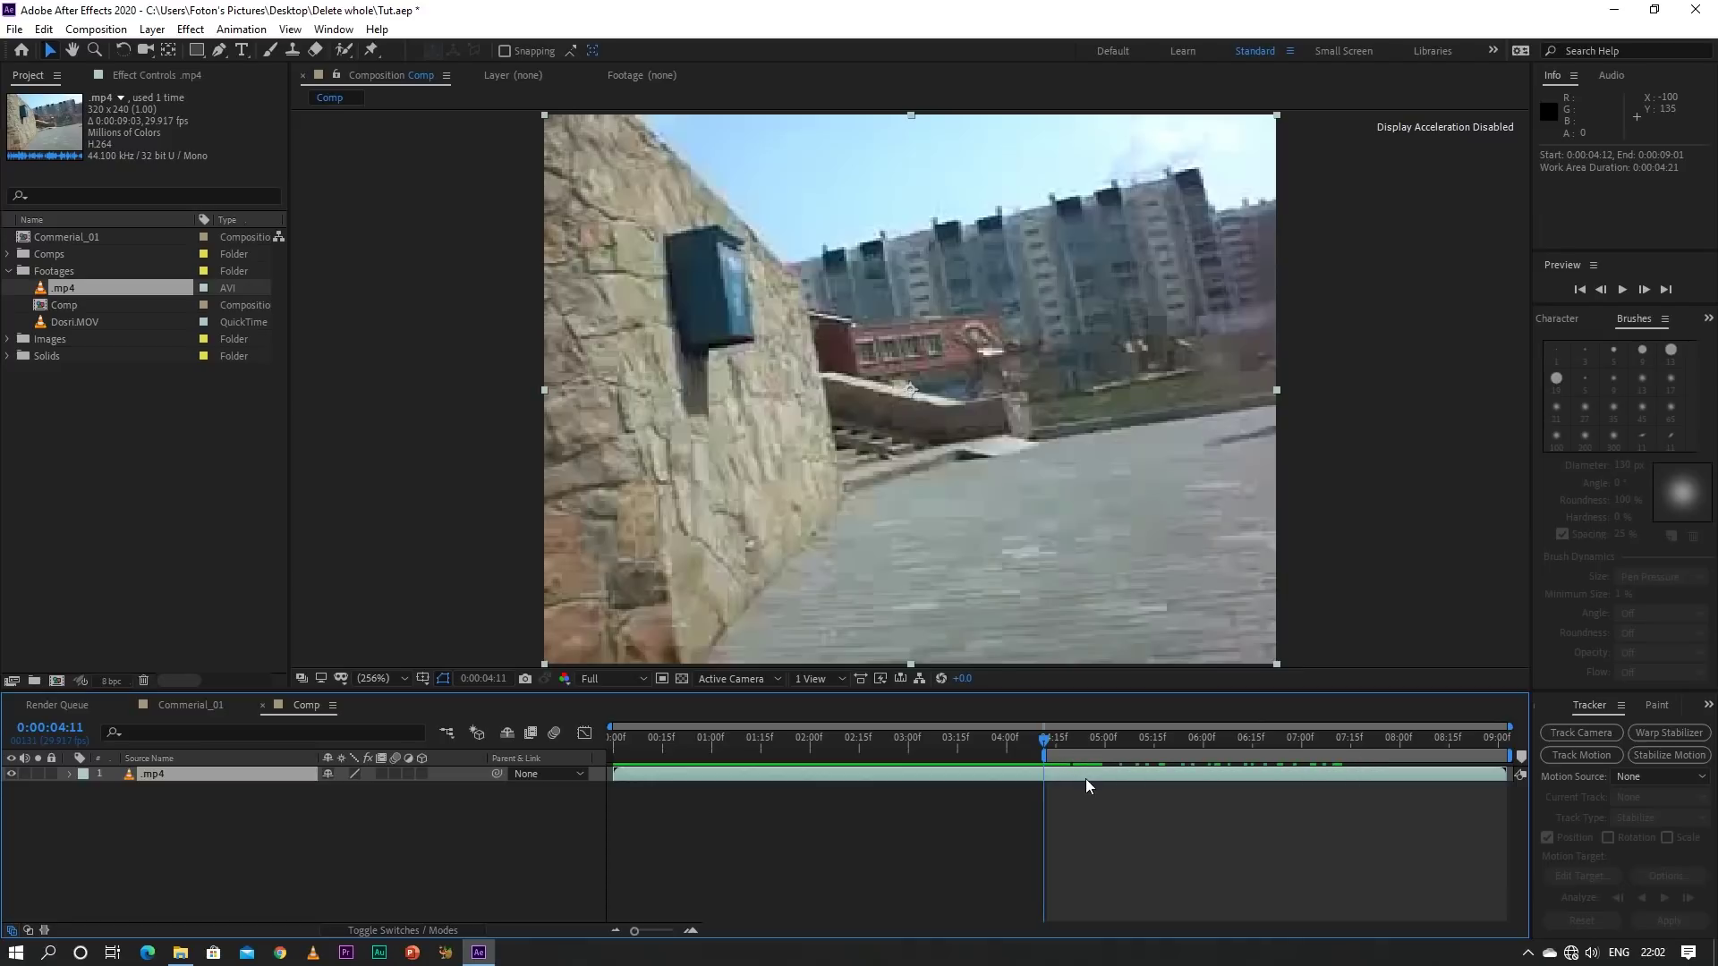
pyautogui.rightClick(1079, 759)
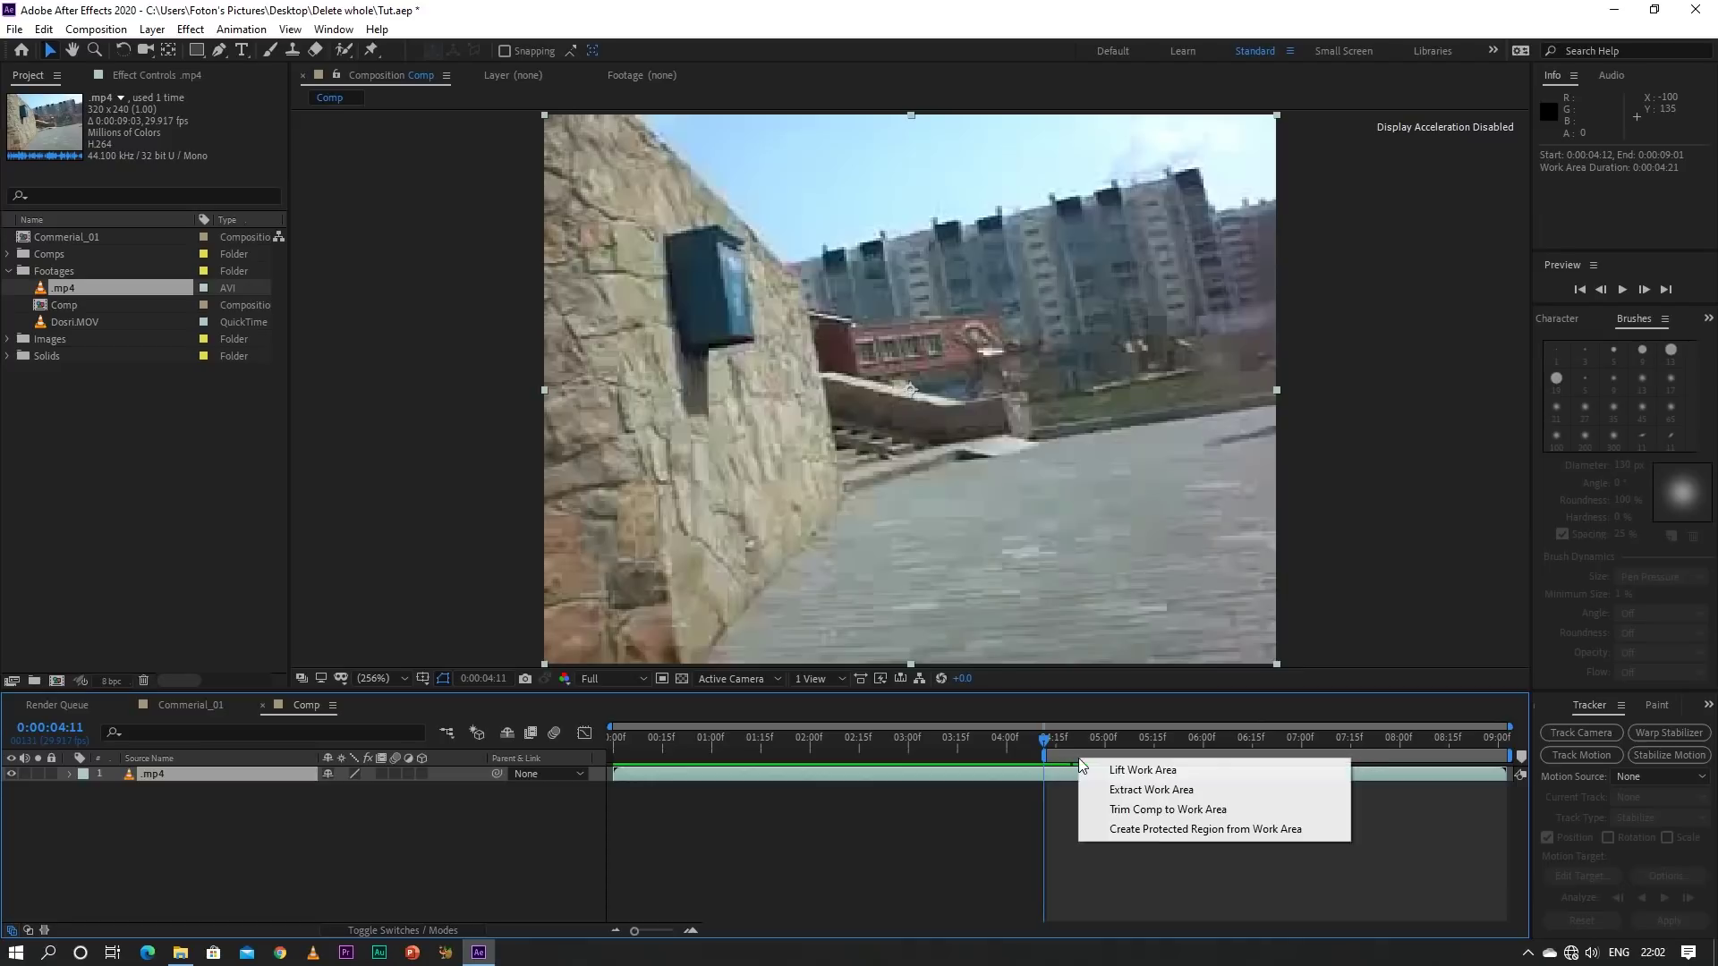
pyautogui.click(1116, 810)
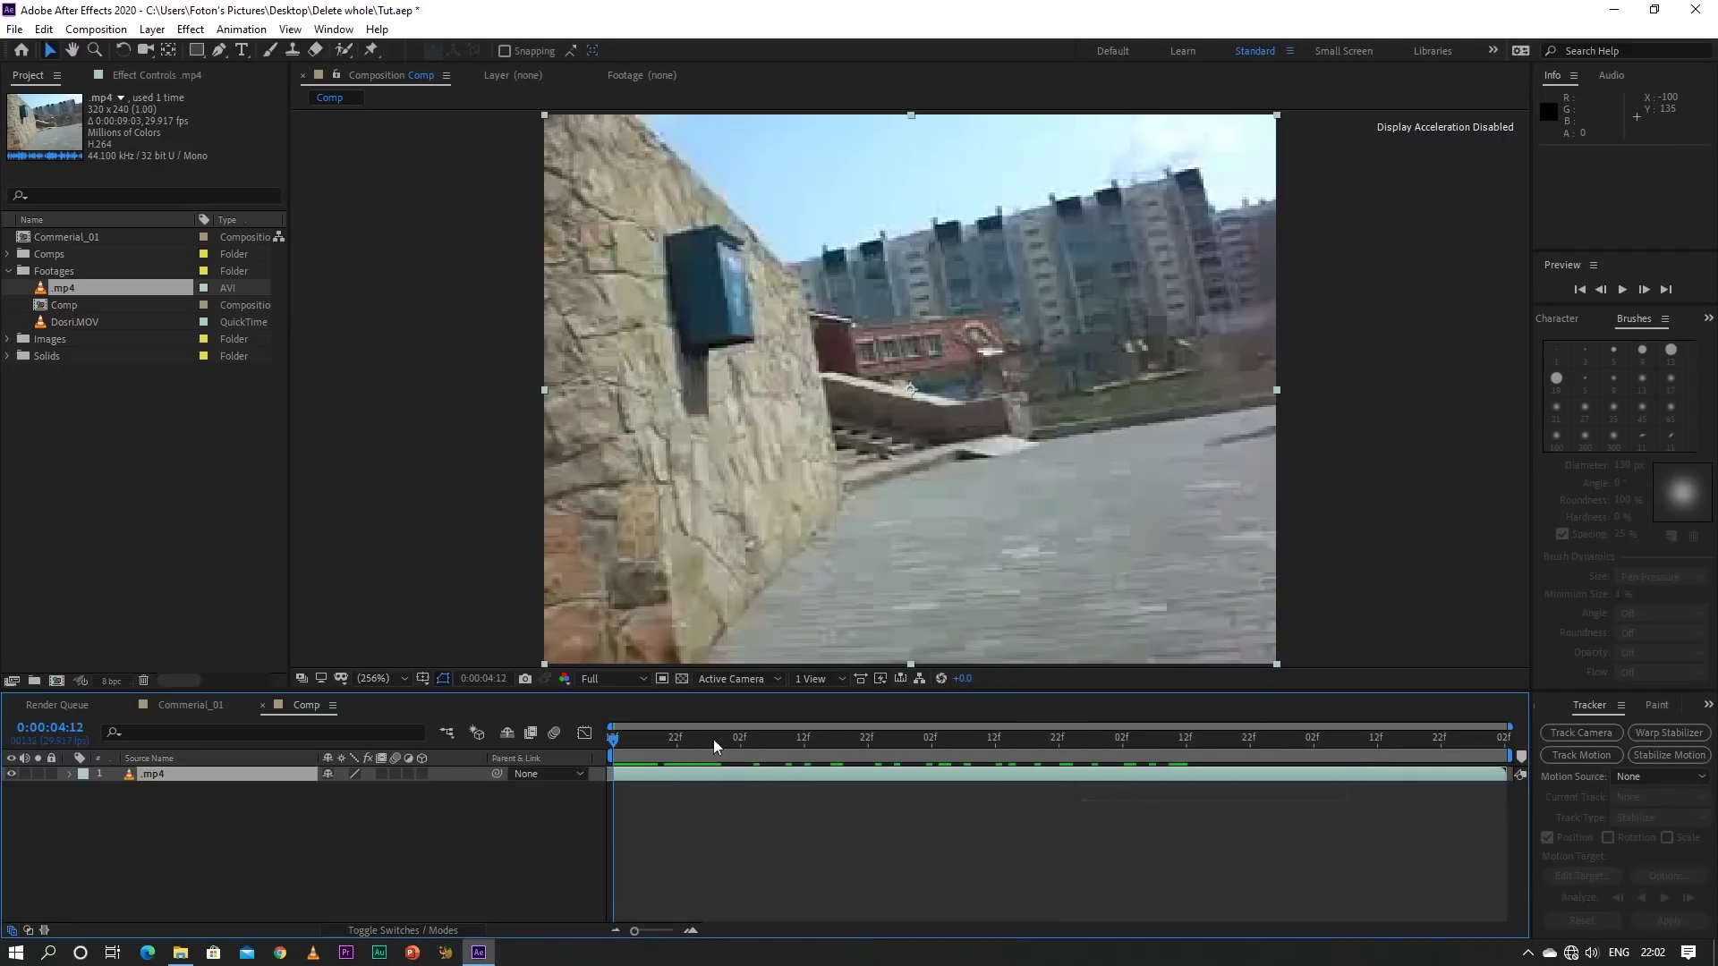
pyautogui.moveTo(615, 742)
pyautogui.mouseDown()
pyautogui.moveTo(1157, 764)
pyautogui.moveTo(757, 767)
pyautogui.moveTo(1298, 770)
pyautogui.moveTo(895, 791)
pyautogui.mouseUp()
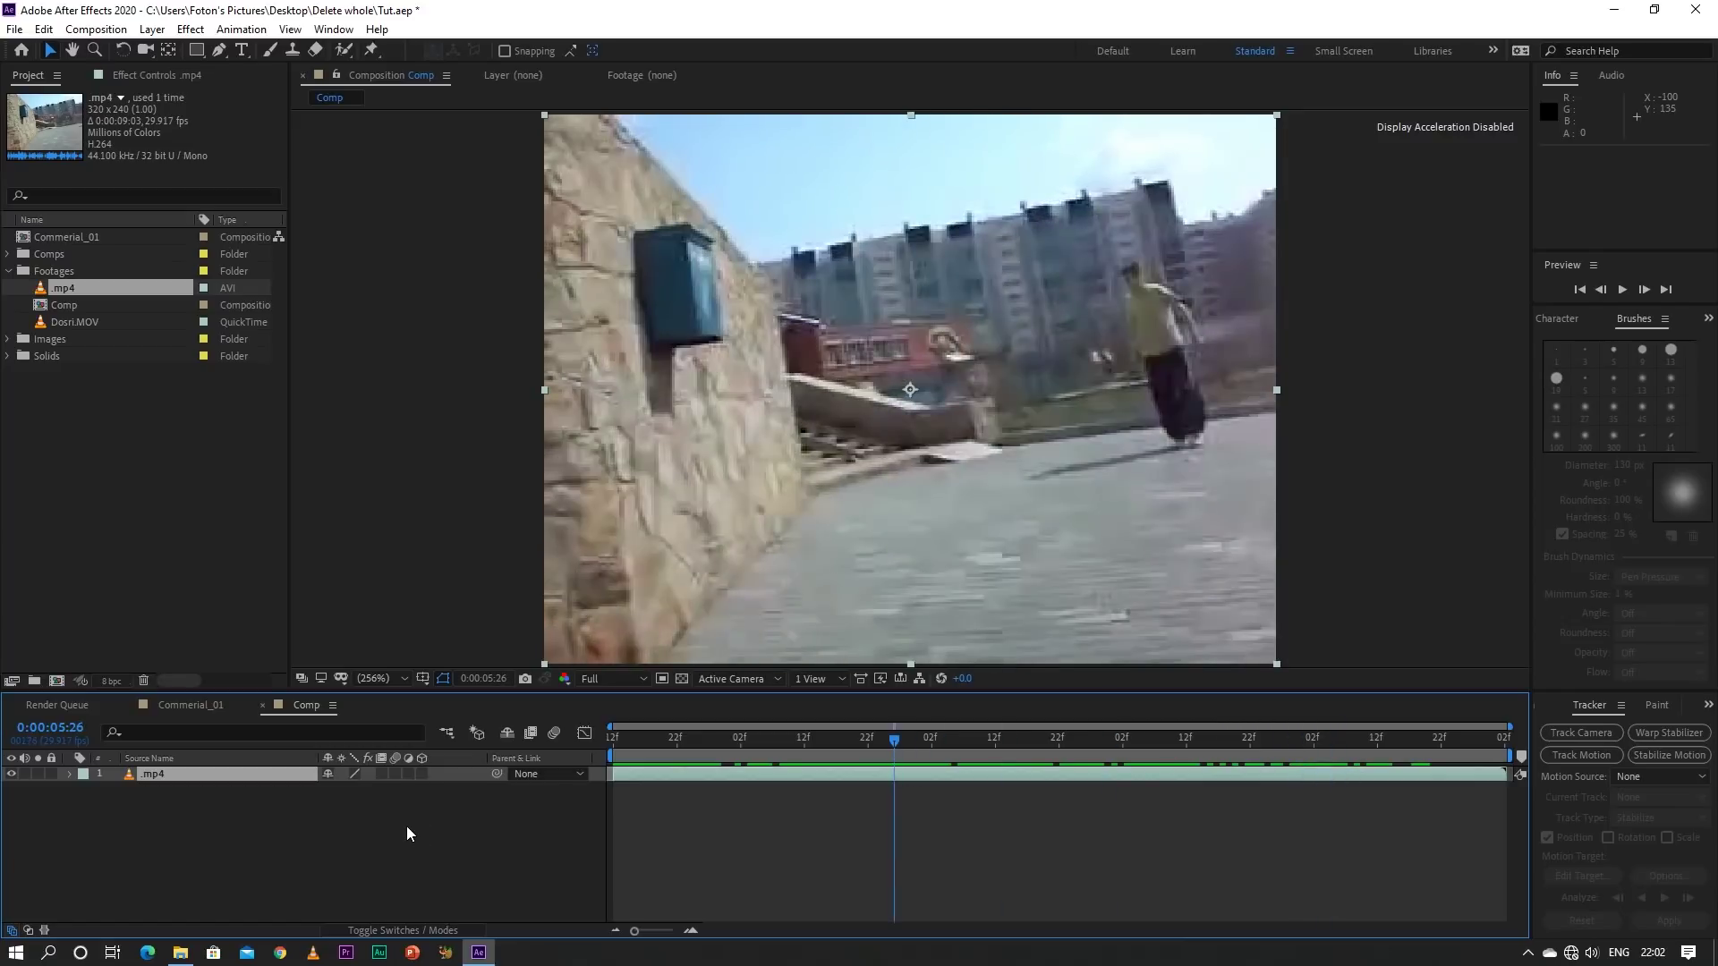
pyautogui.hotkey('ctrl', 'z')
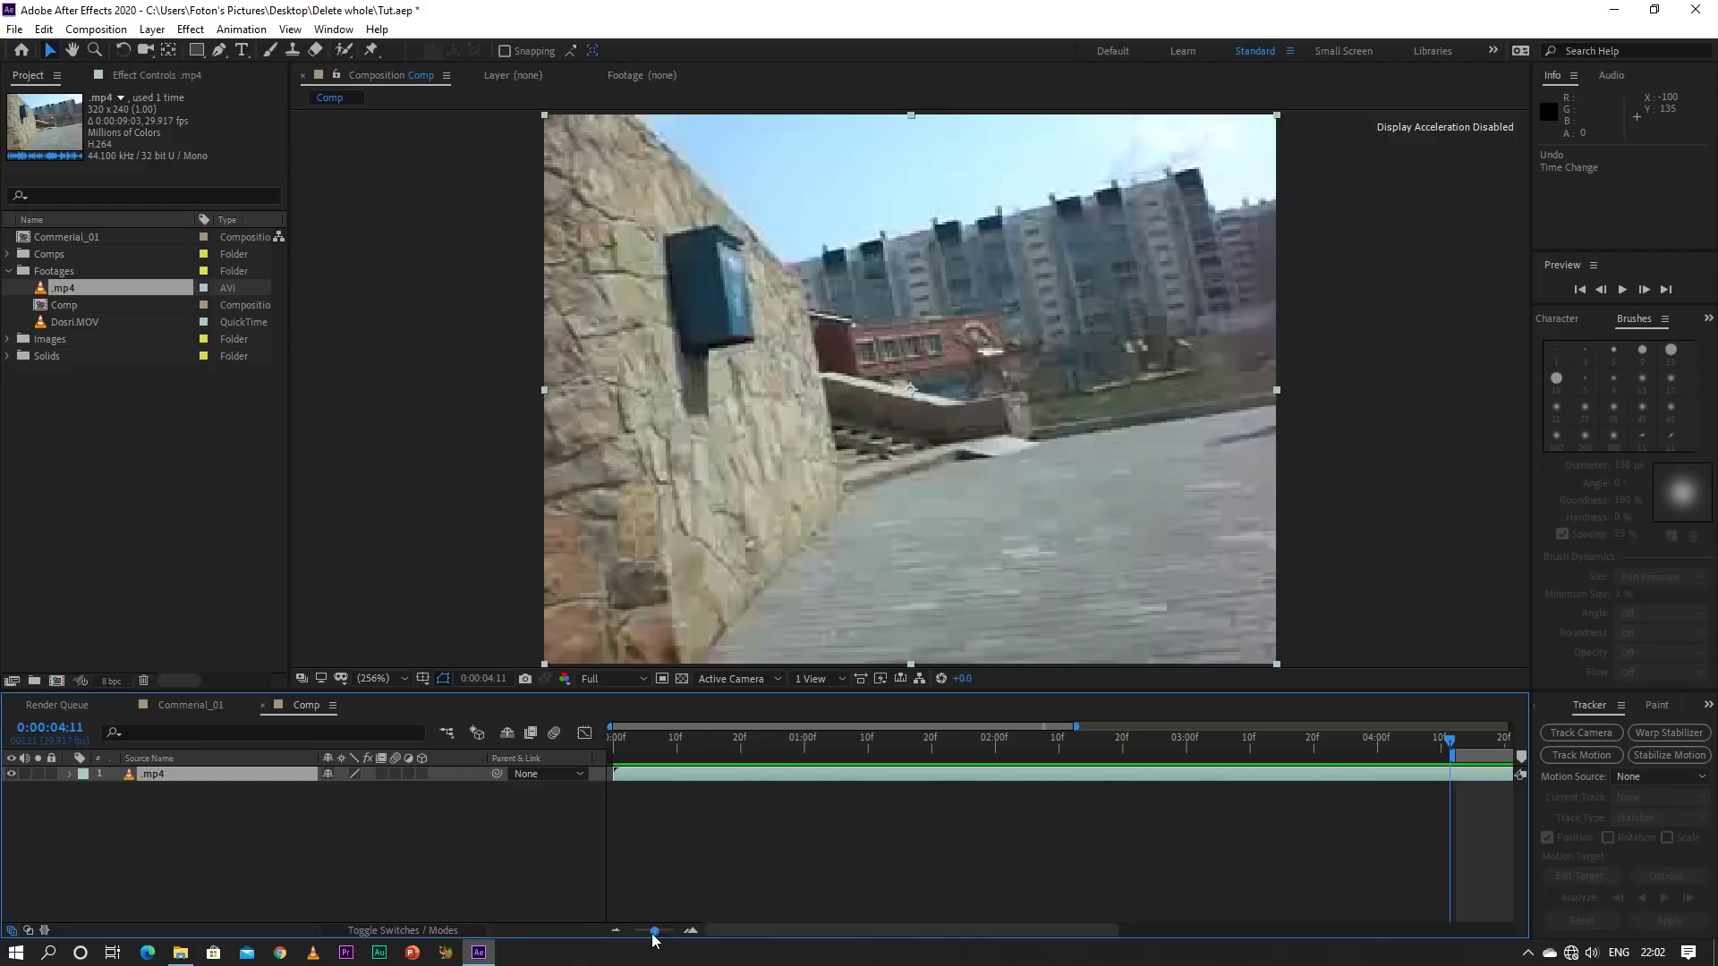
pyautogui.moveTo(652, 931); pyautogui.dragTo(562, 934)
pyautogui.moveTo(1038, 761); pyautogui.dragTo(588, 756)
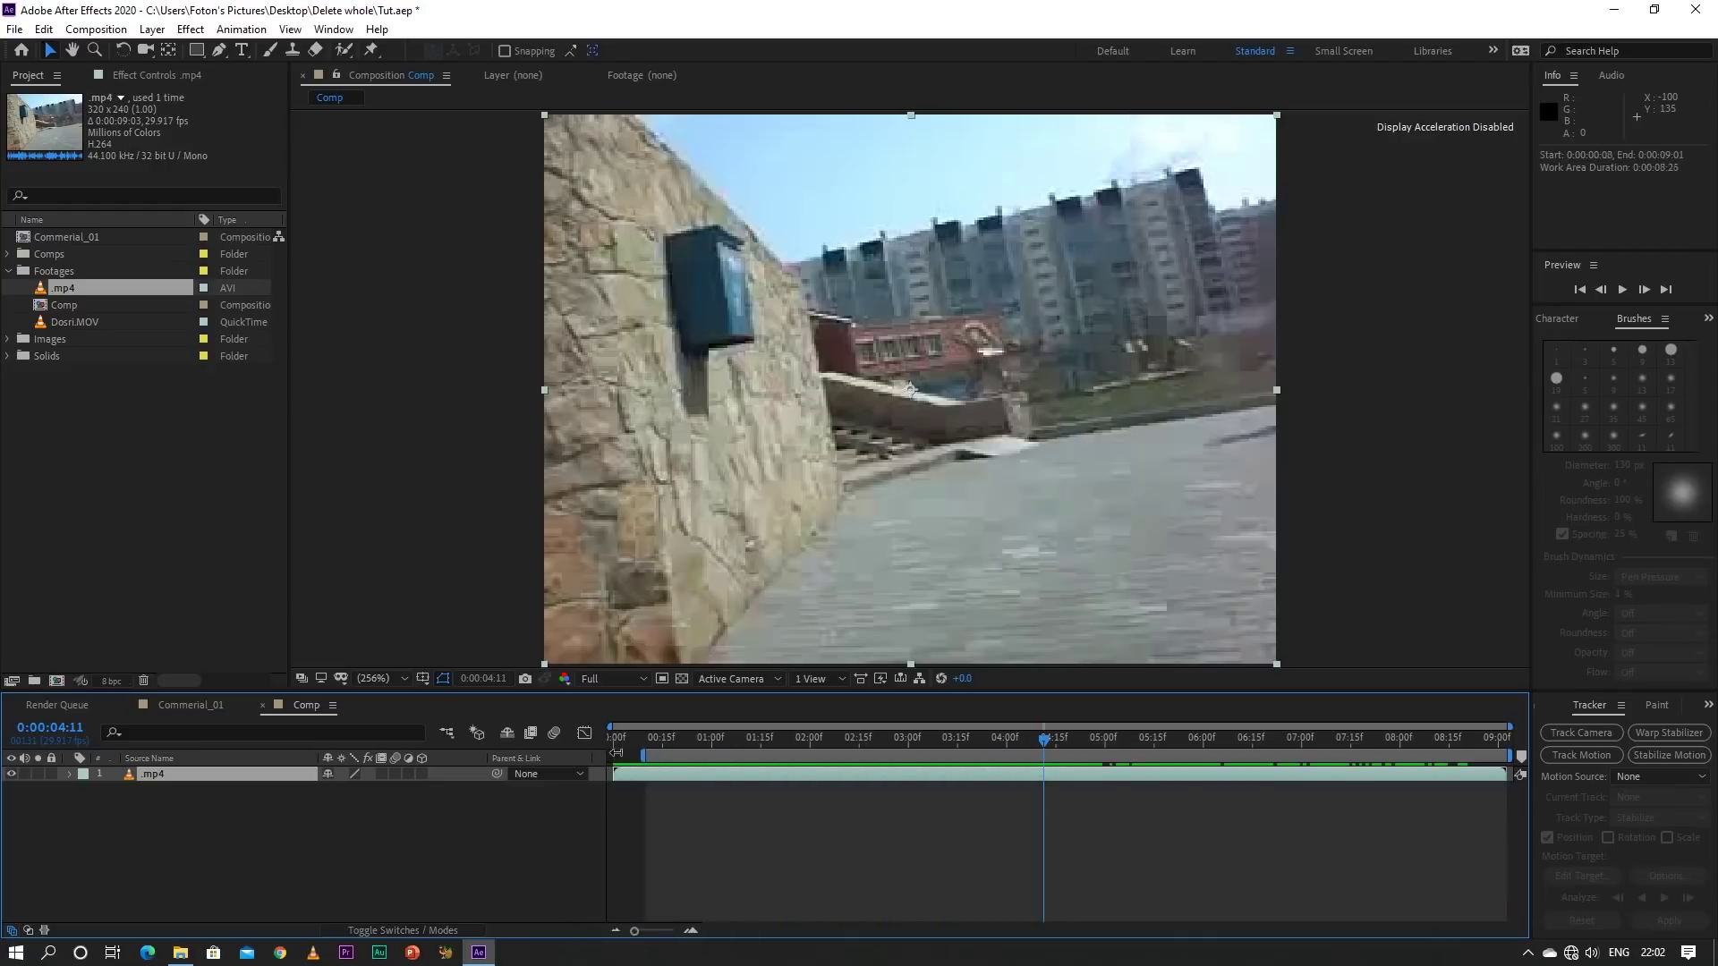
pyautogui.click(221, 776)
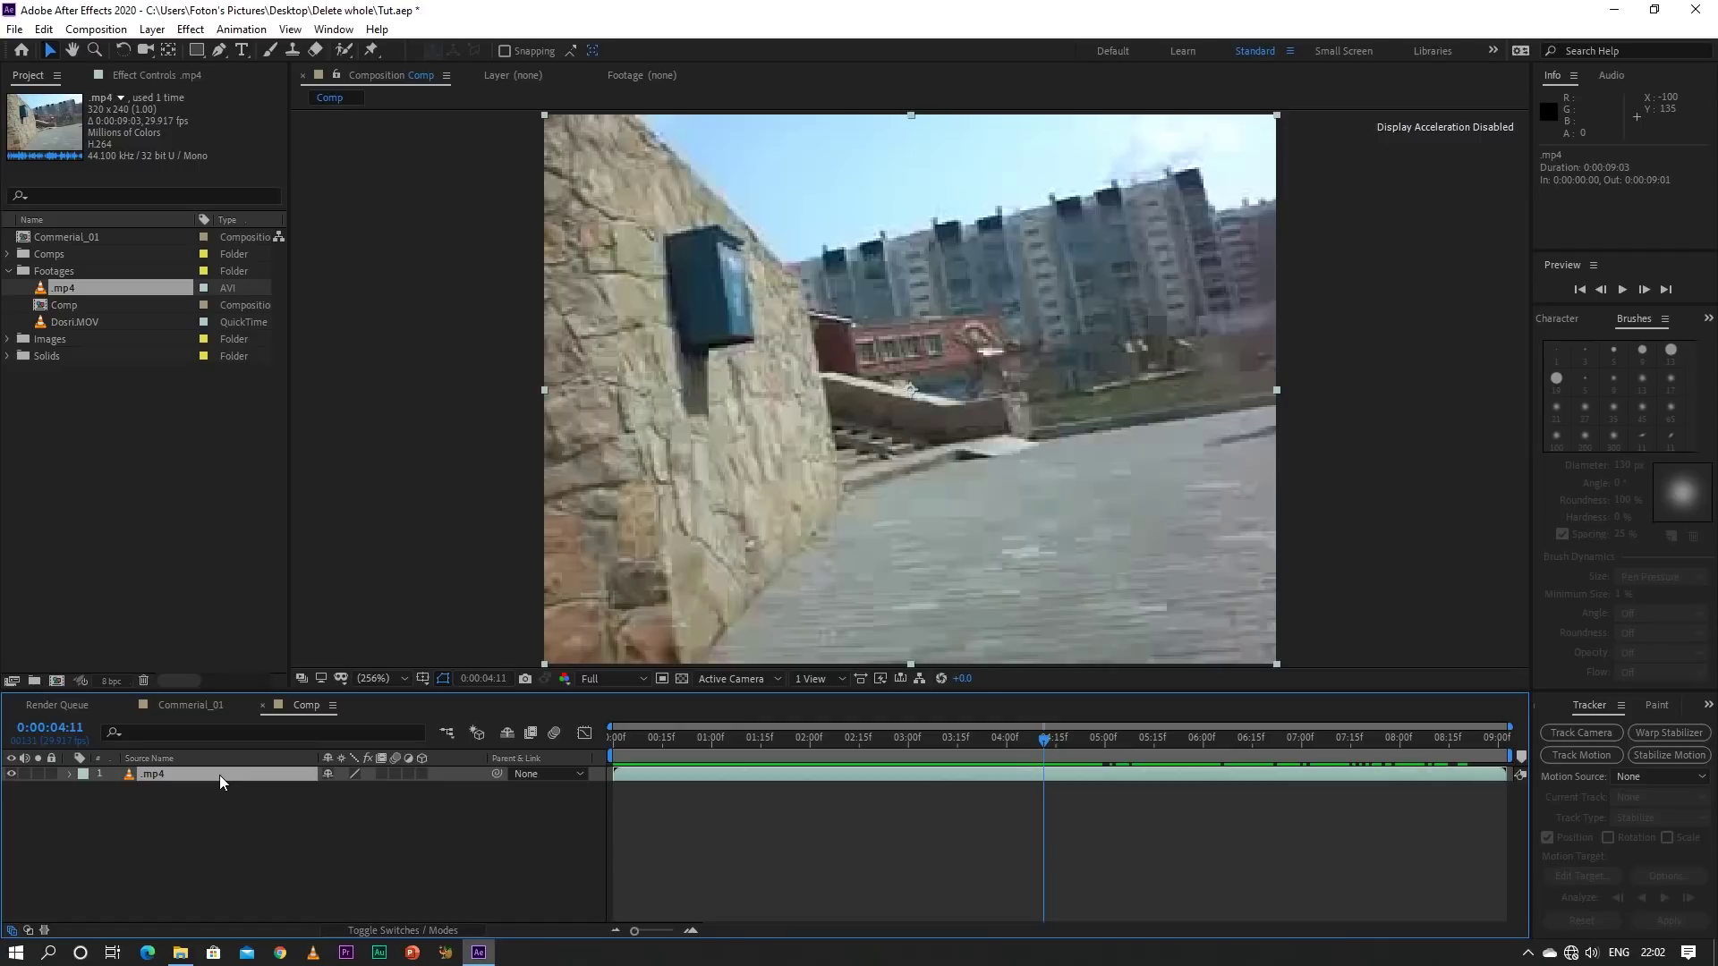
# Duplicate the .mp4 layer via Edit > Duplicate
pyautogui.hotkey('ctrl', 'd')
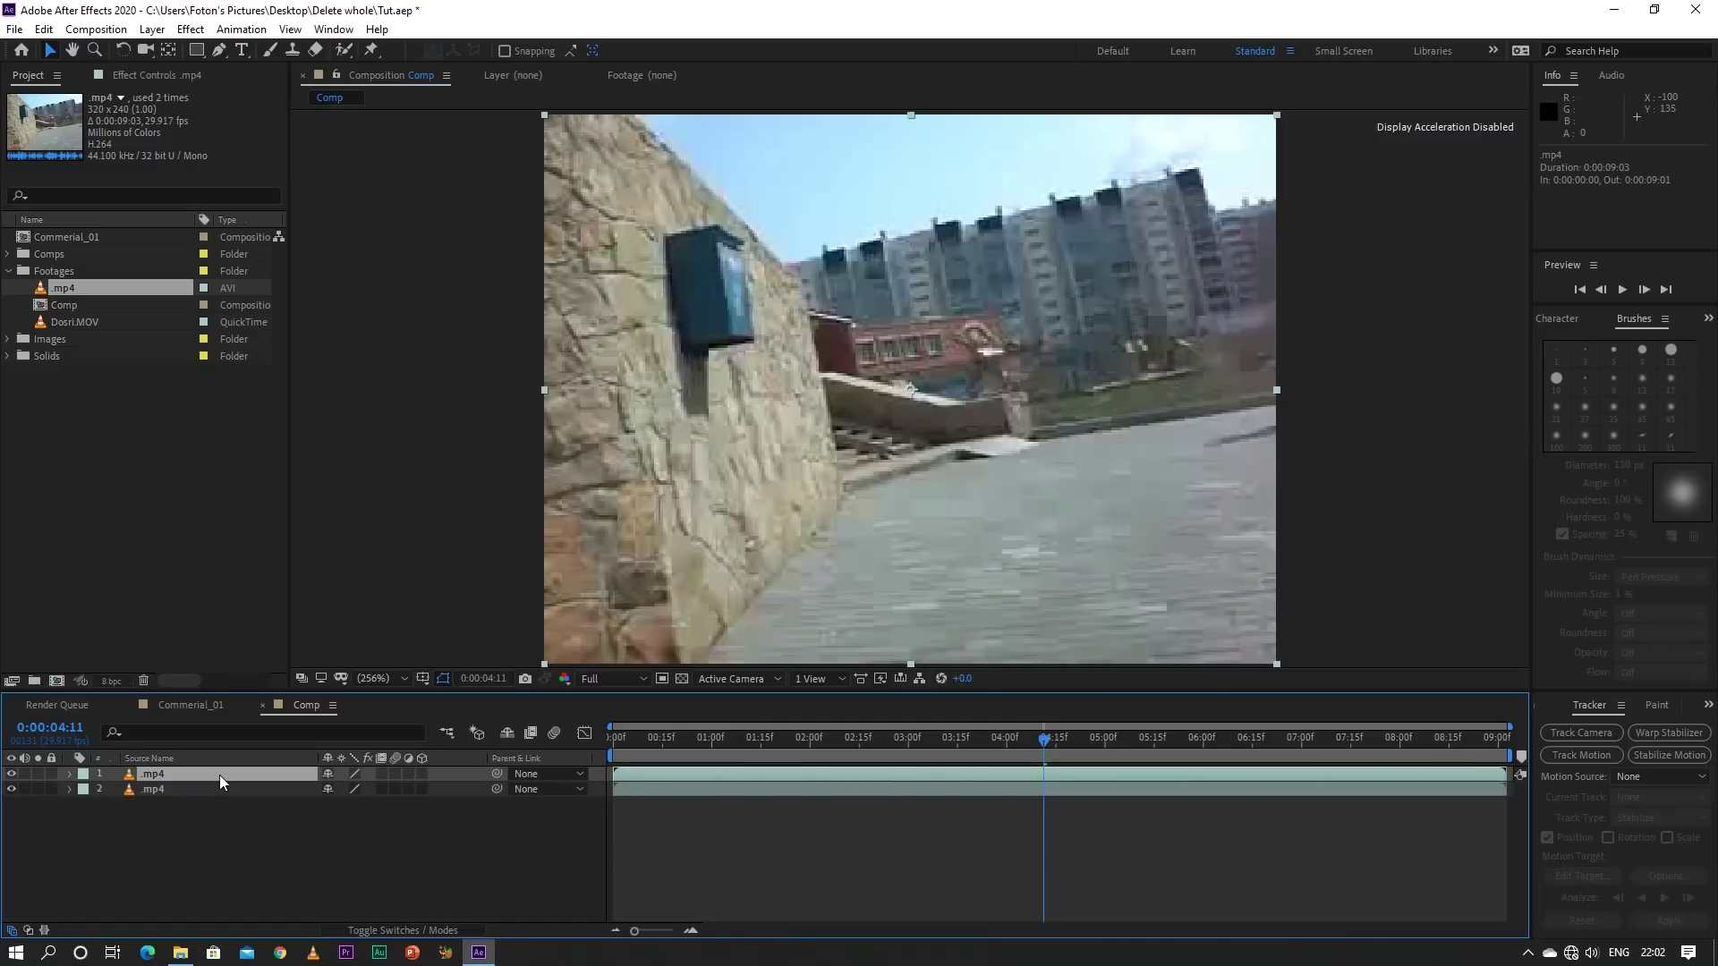
pyautogui.hotkey('ctrl', 'z')
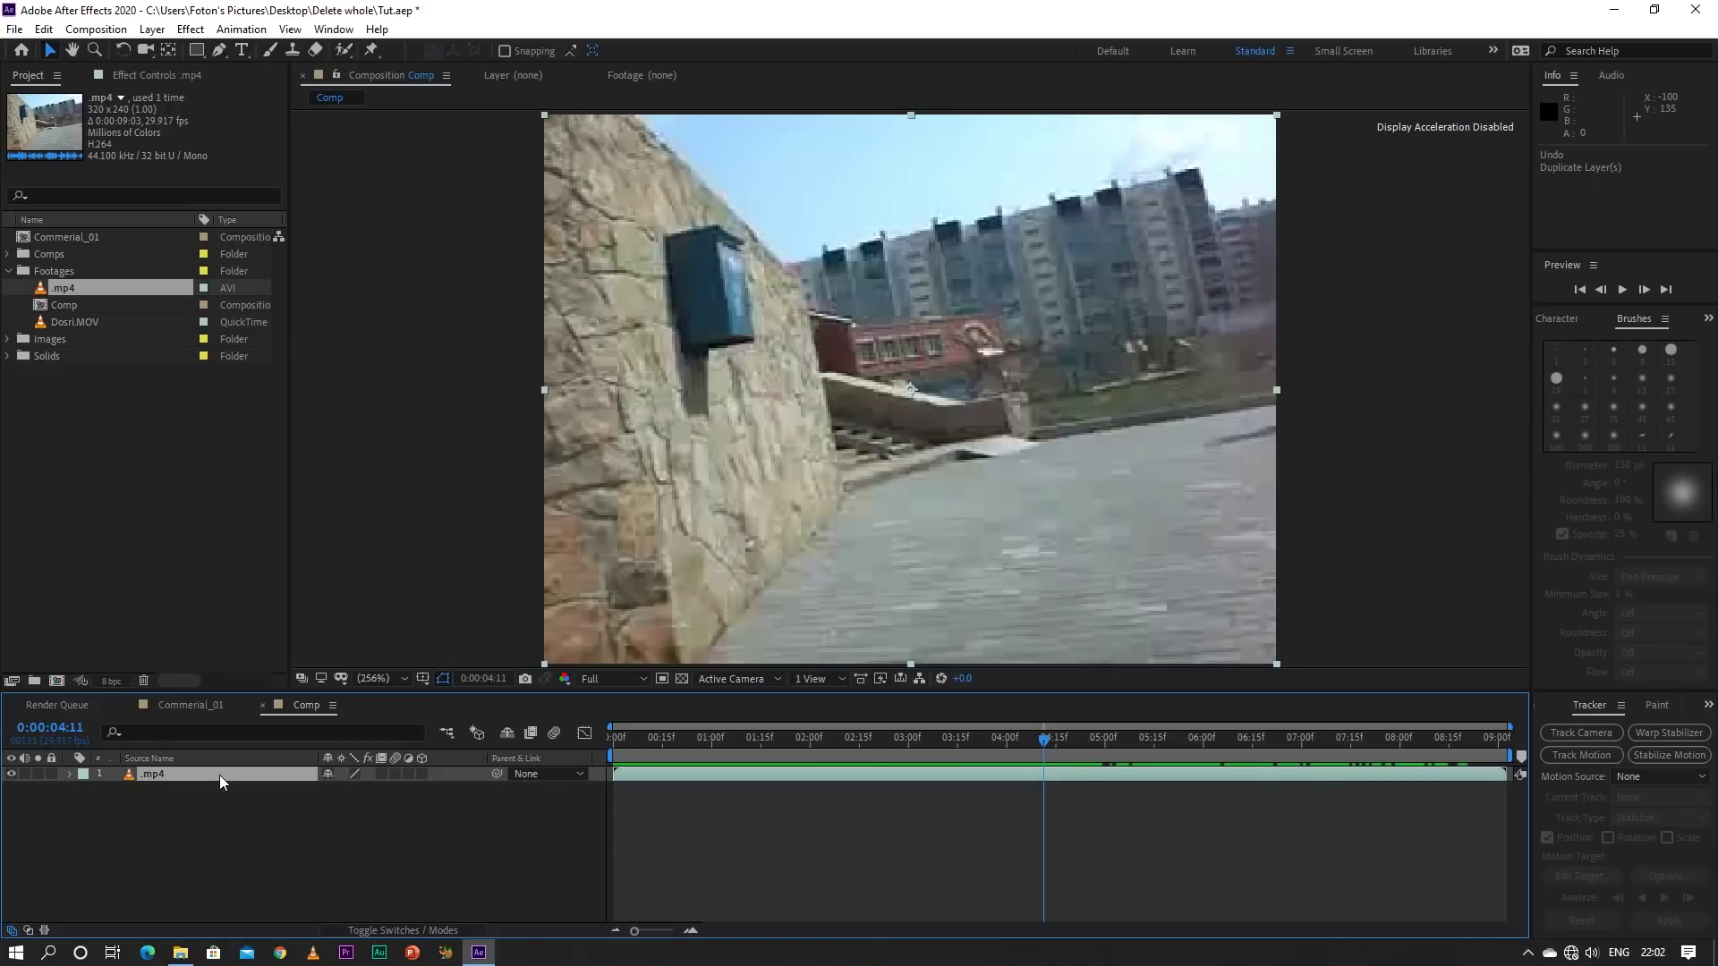
pyautogui.click(43, 28)
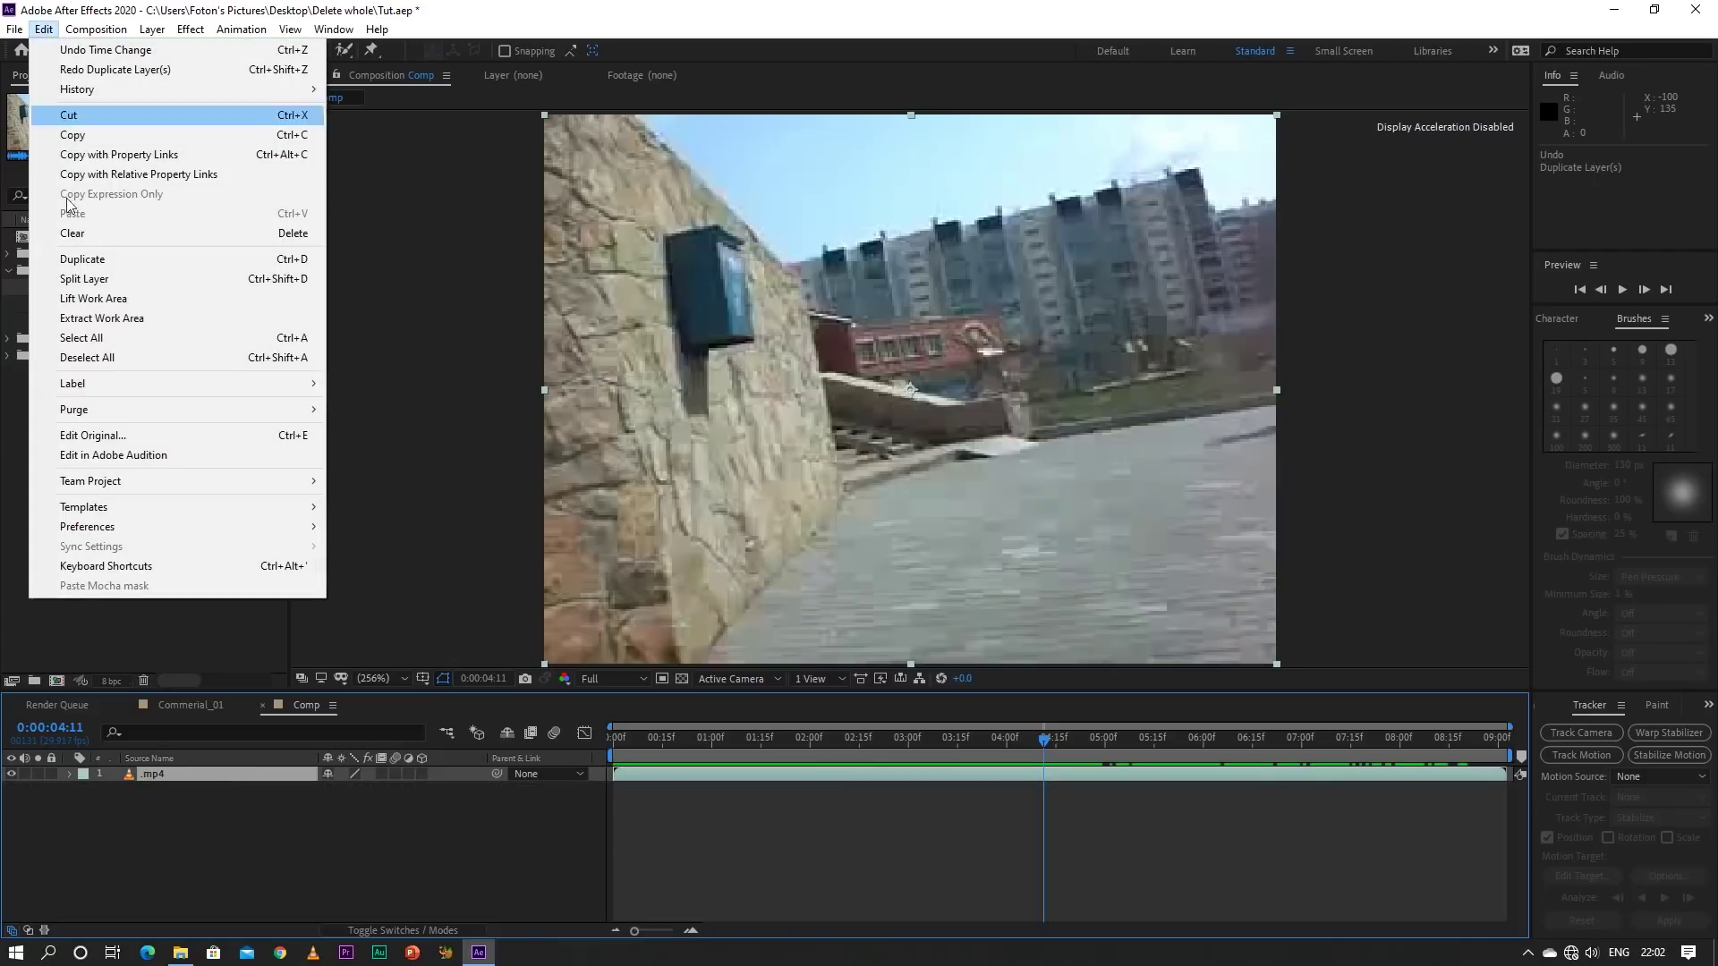
pyautogui.click(74, 259)
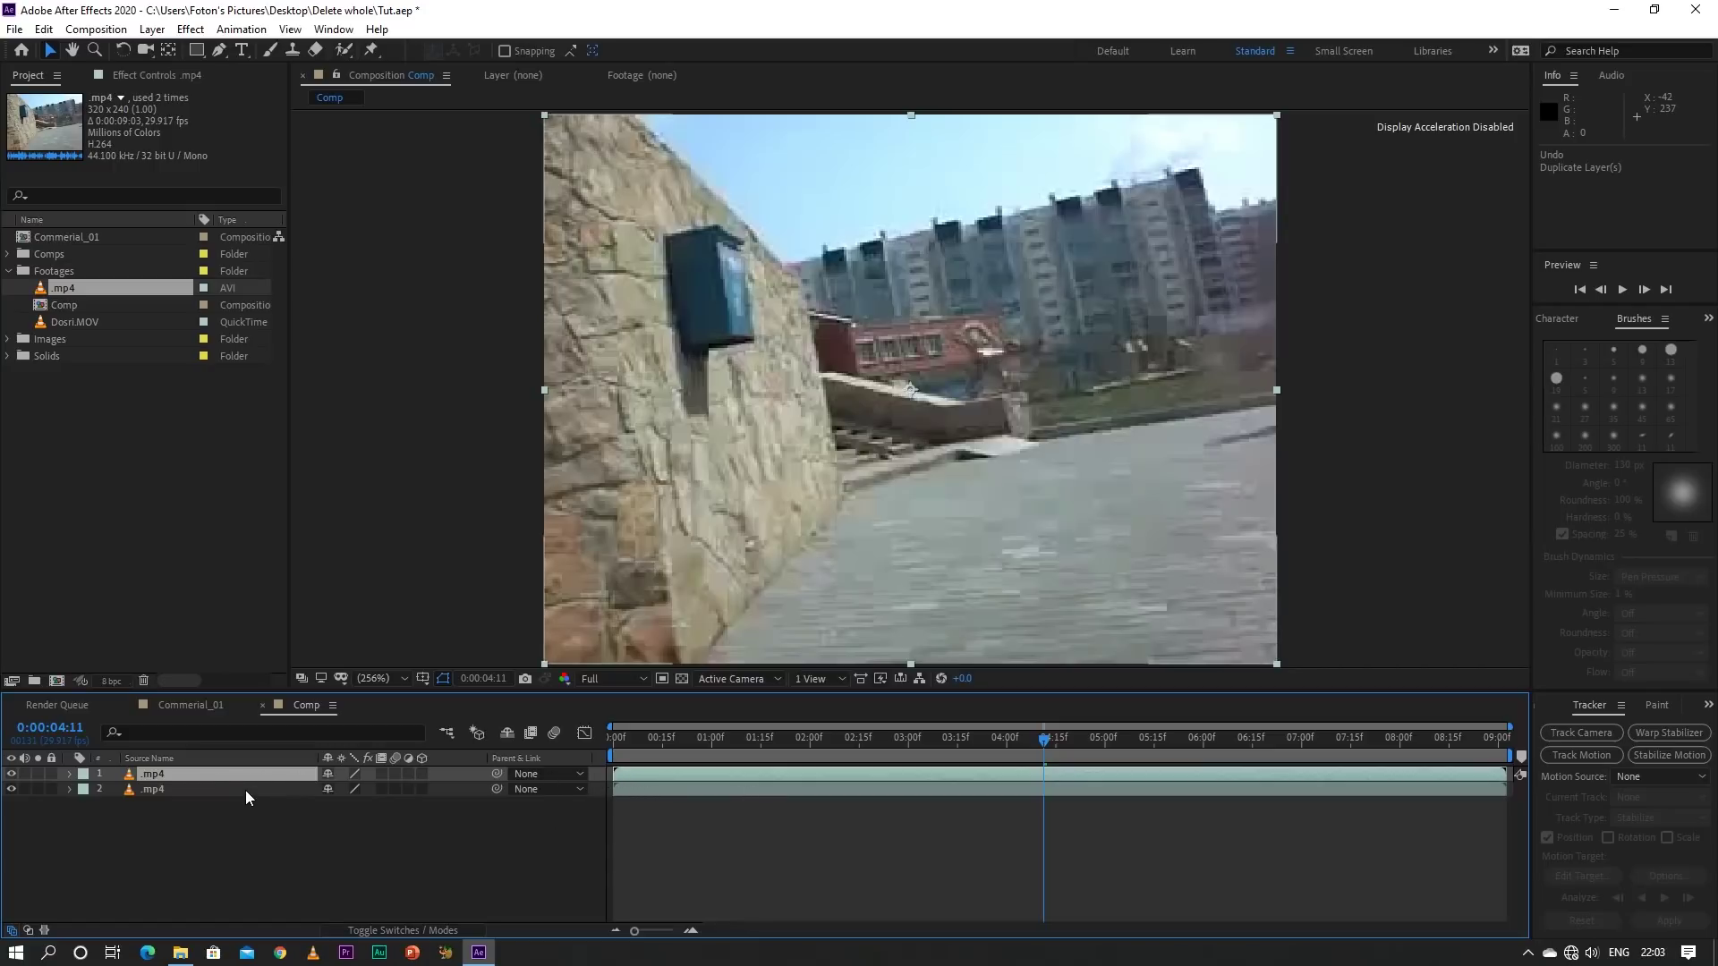
# Trim the top layer to end and the second to start at 0:00:04:11
pyautogui.click(1049, 773)
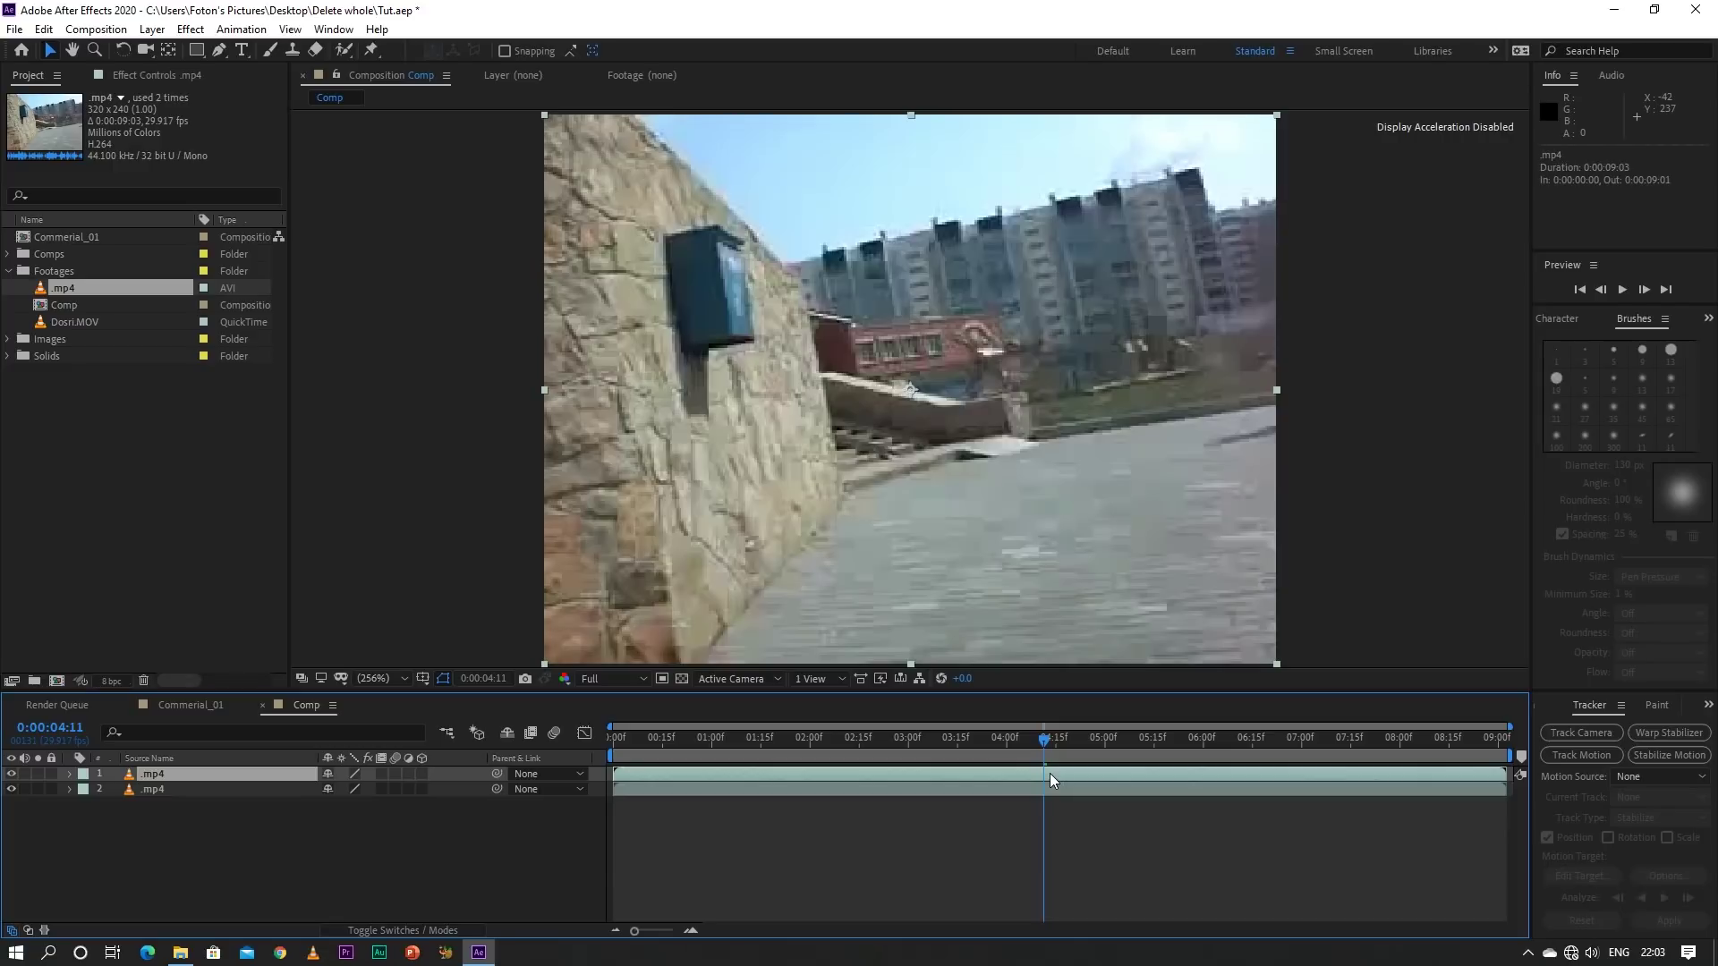
pyautogui.hotkey('alt', ']')
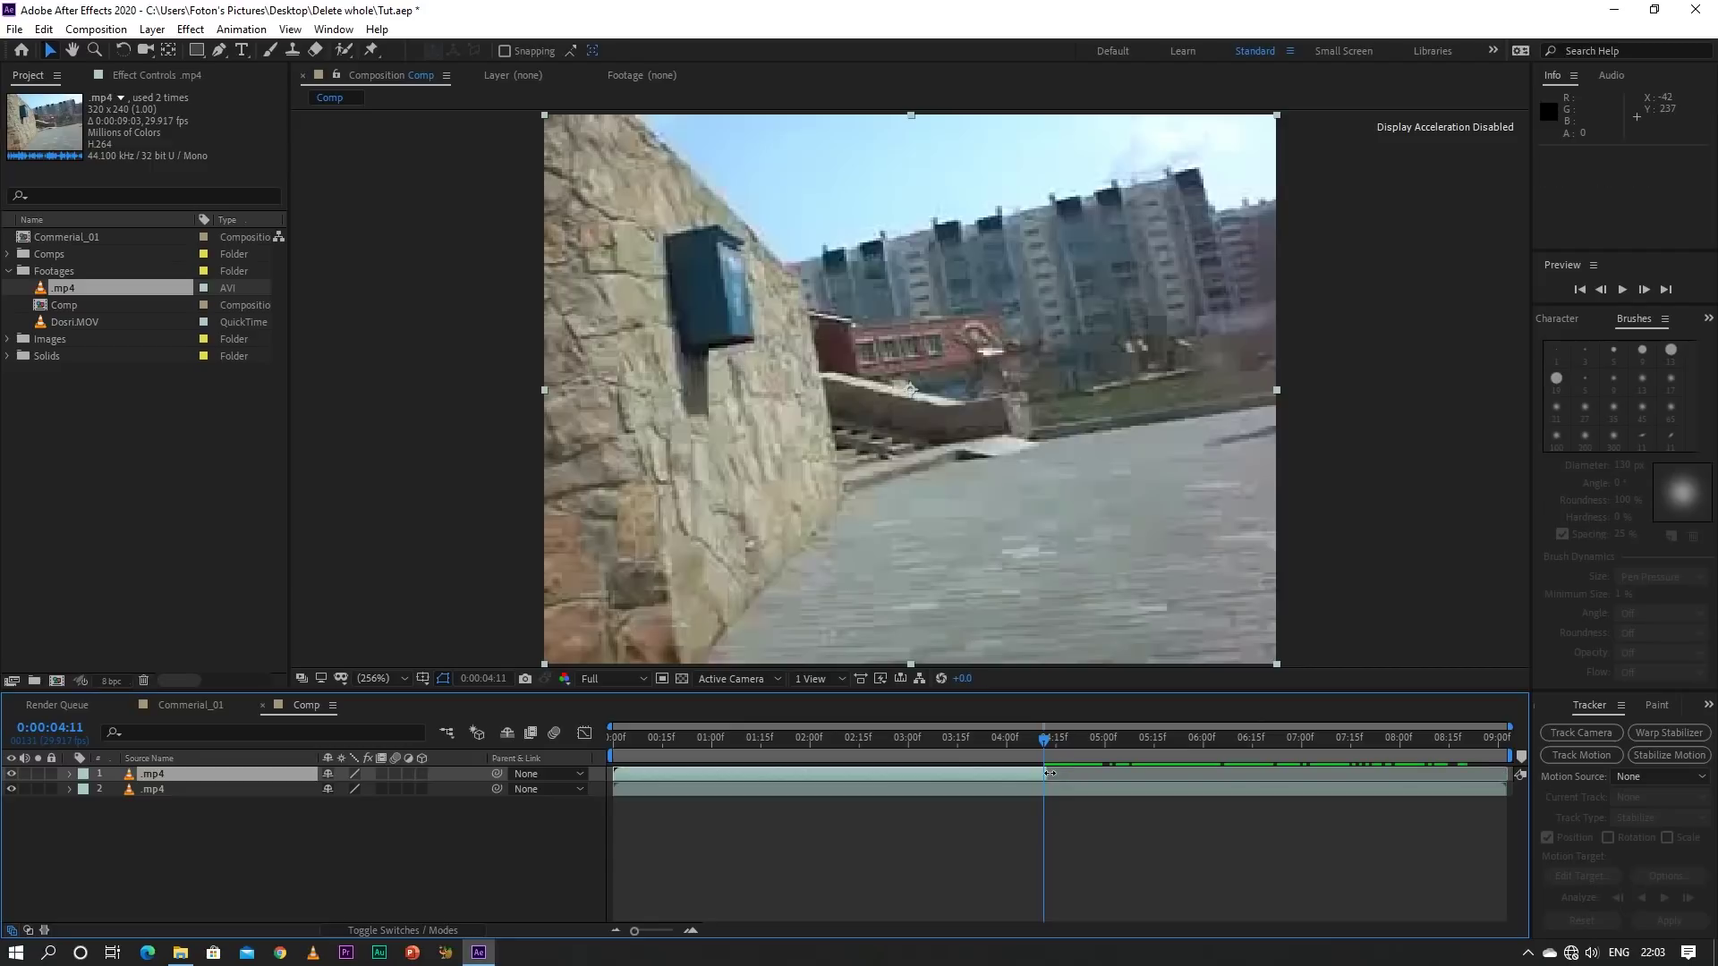
pyautogui.click(230, 791)
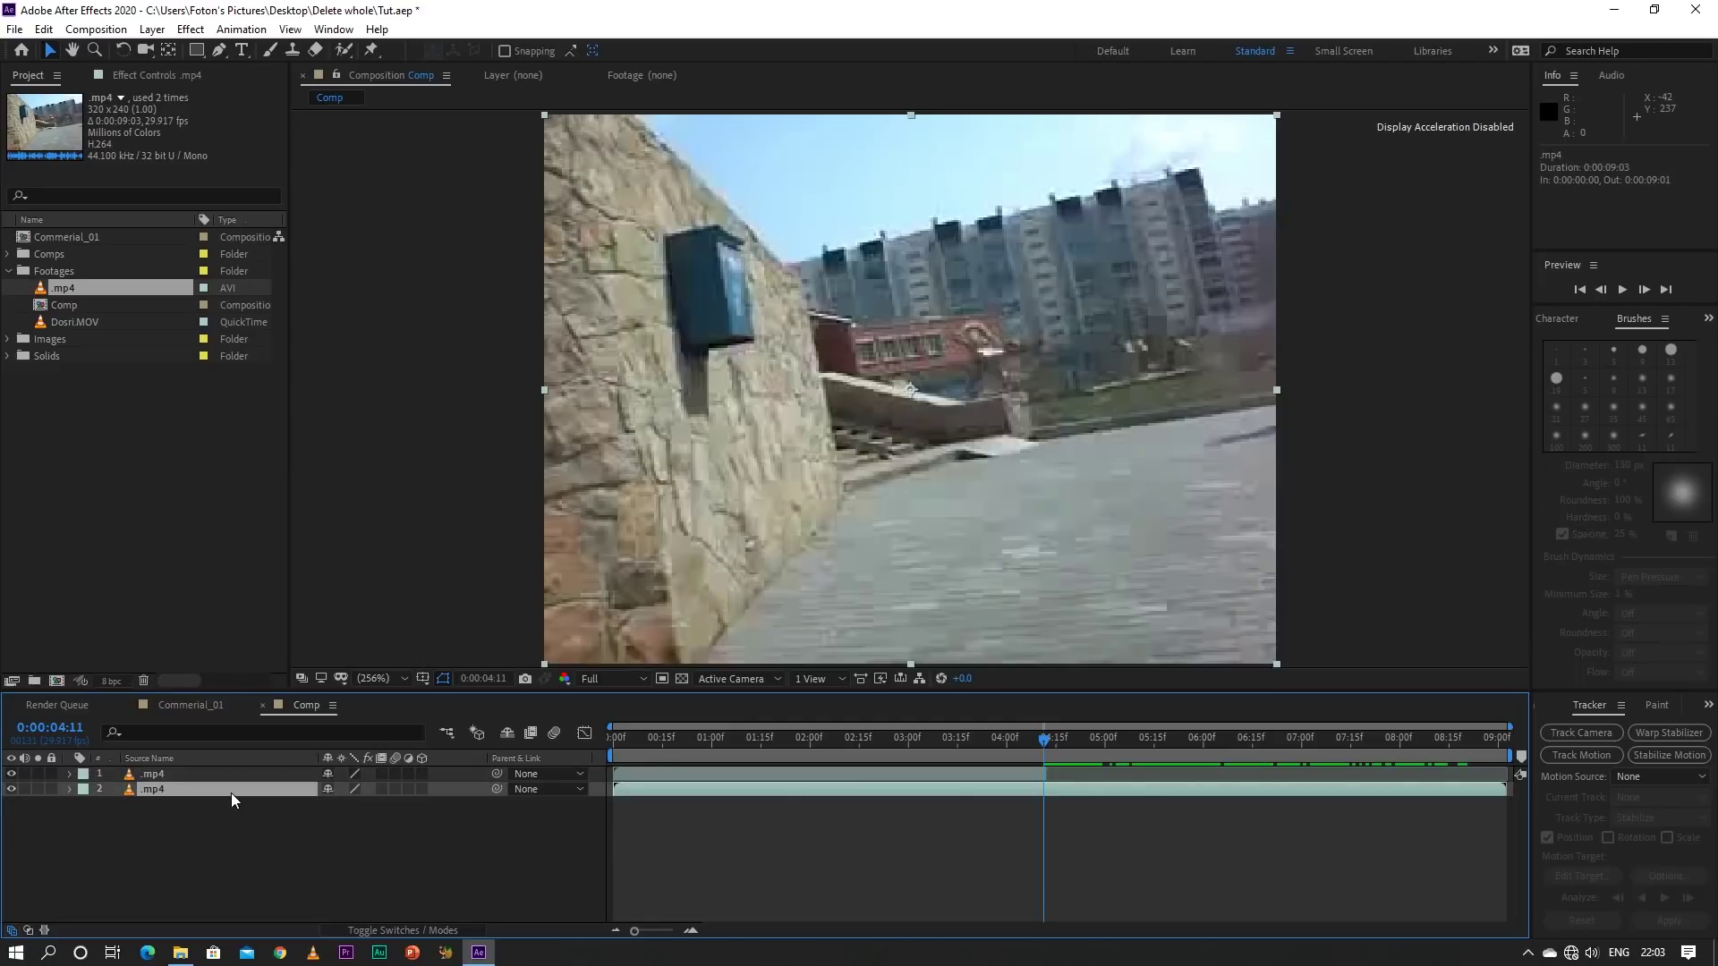
pyautogui.hotkey('alt', '[')
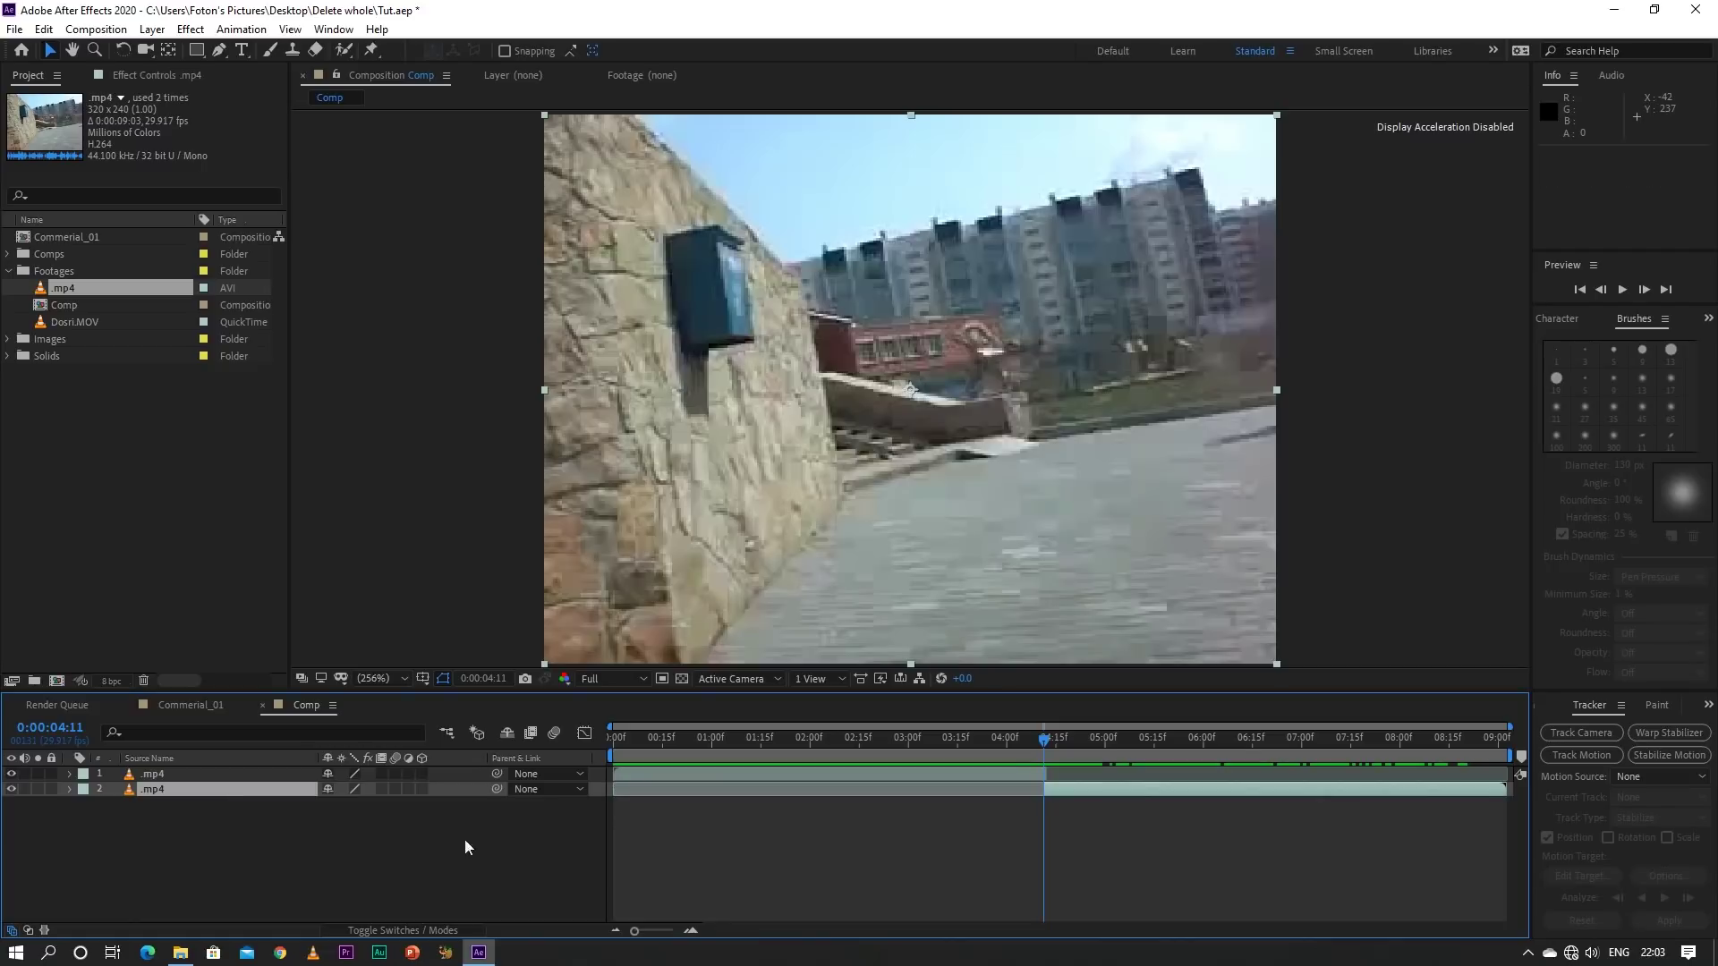
pyautogui.click(802, 831)
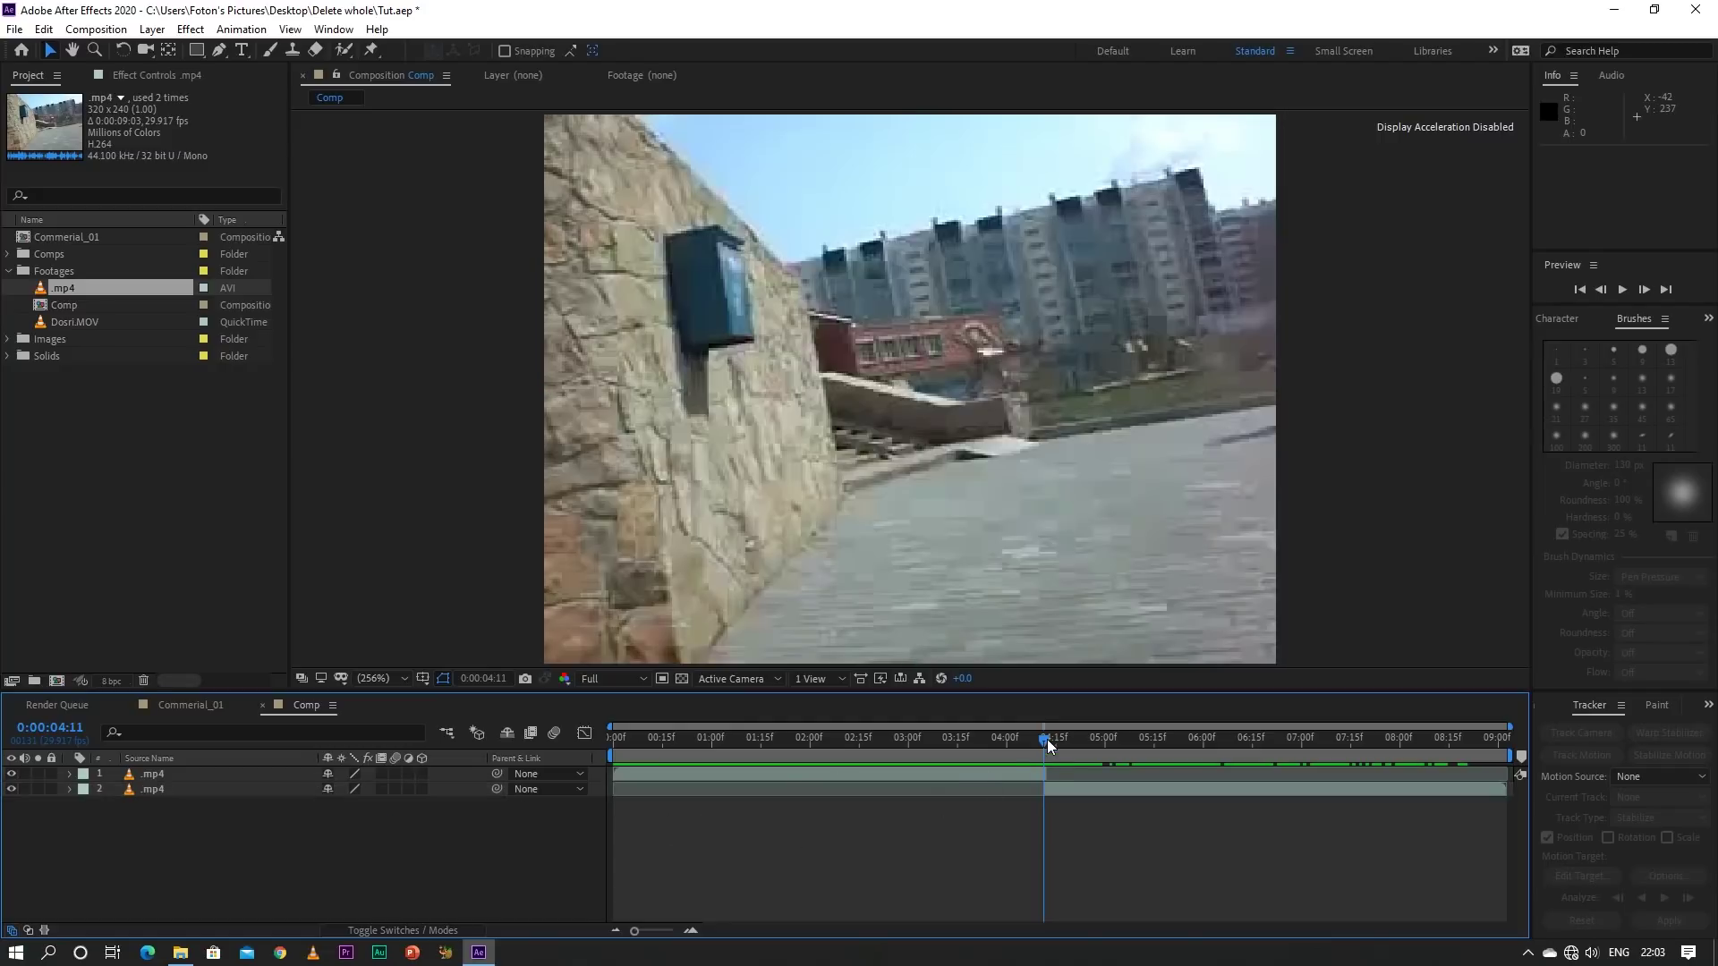
pyautogui.moveTo(1045, 739); pyautogui.dragTo(881, 762)
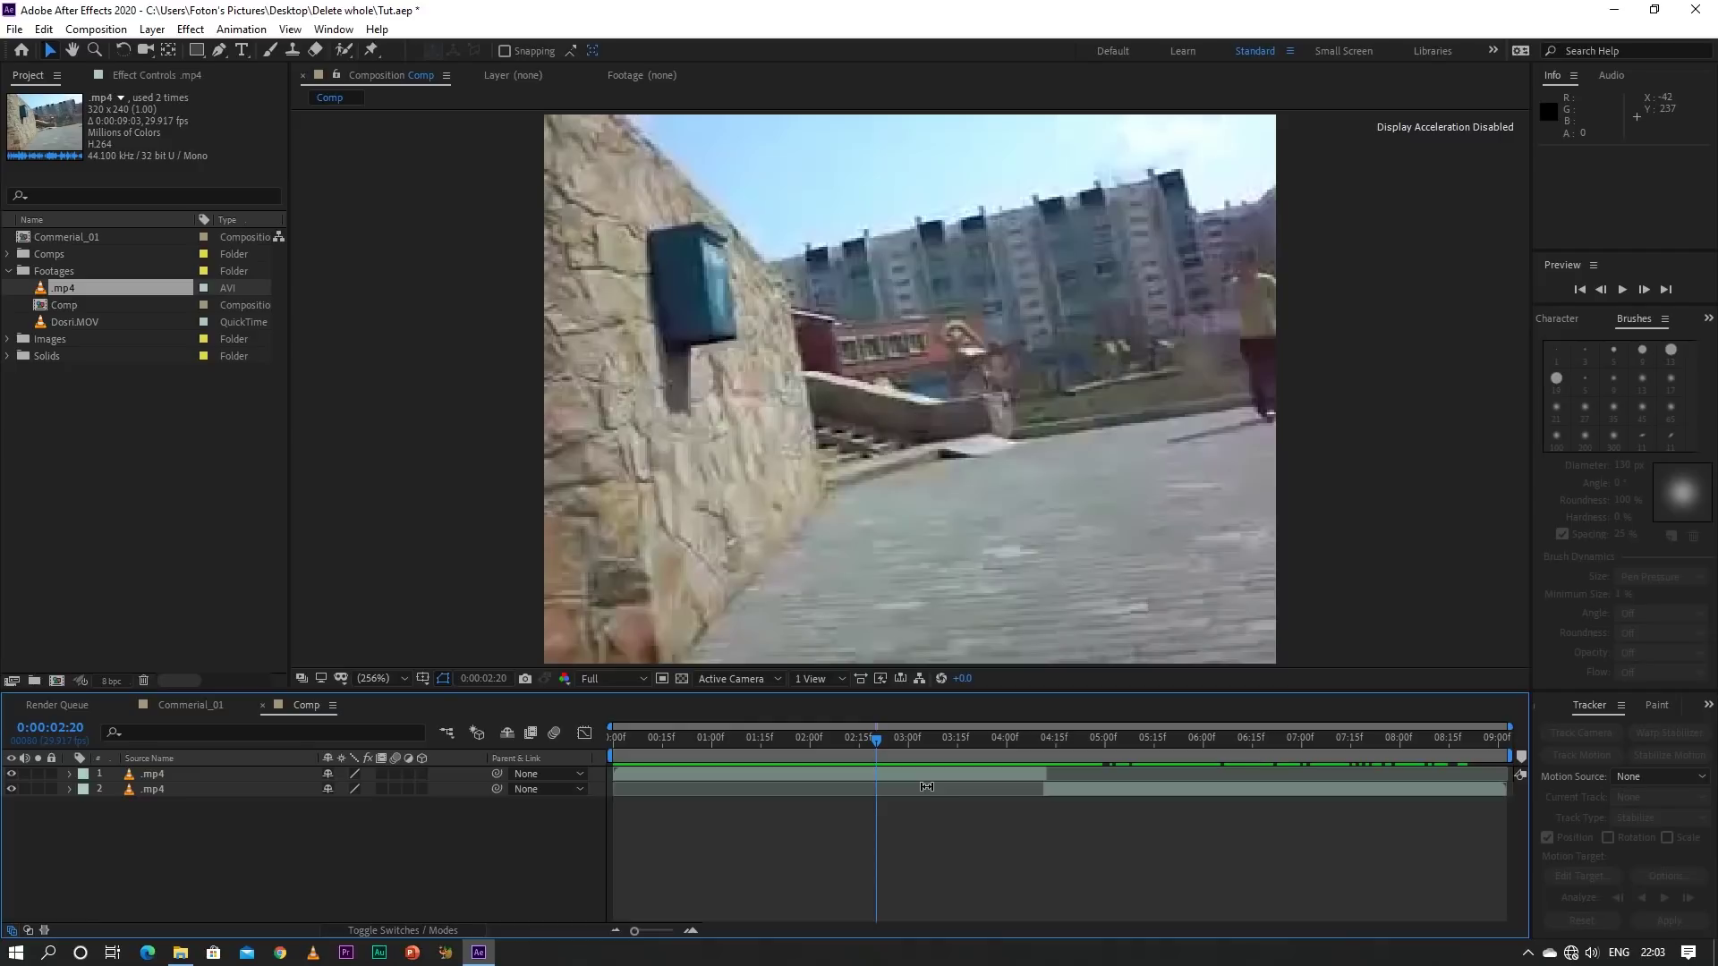
# Set the work area from 0:00:02:20 to 0:00:06:11 and trim the Comp composition to it
pyautogui.press('b')
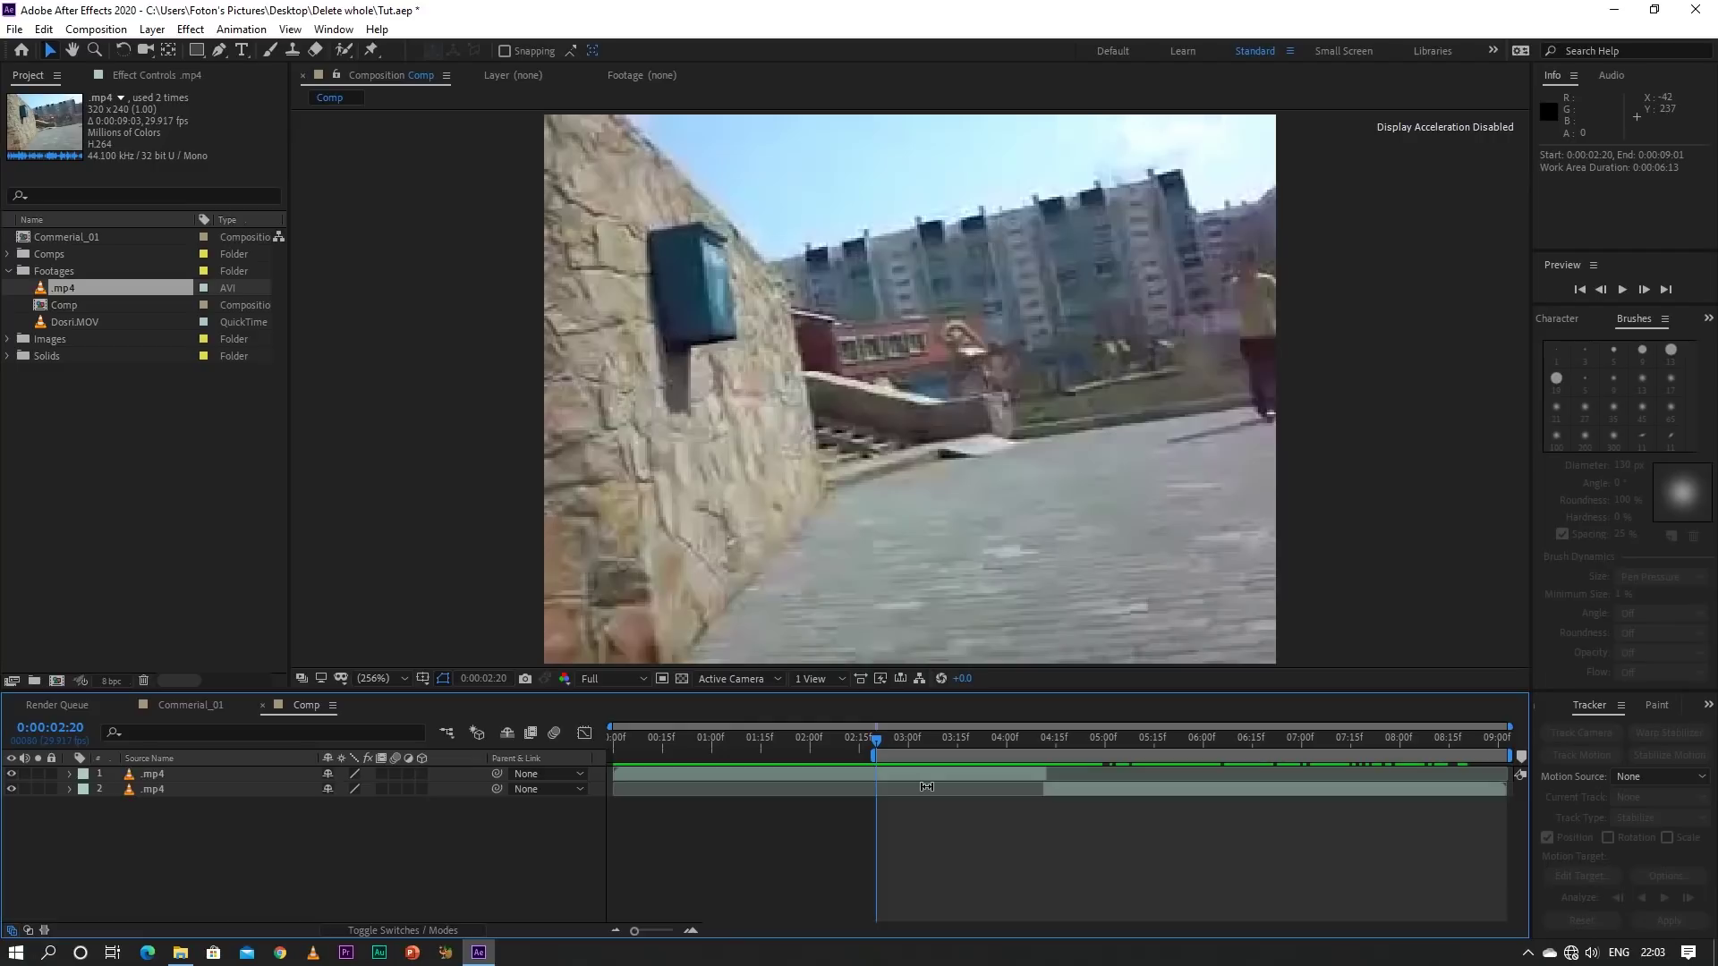
pyautogui.moveTo(1184, 739); pyautogui.dragTo(1240, 743)
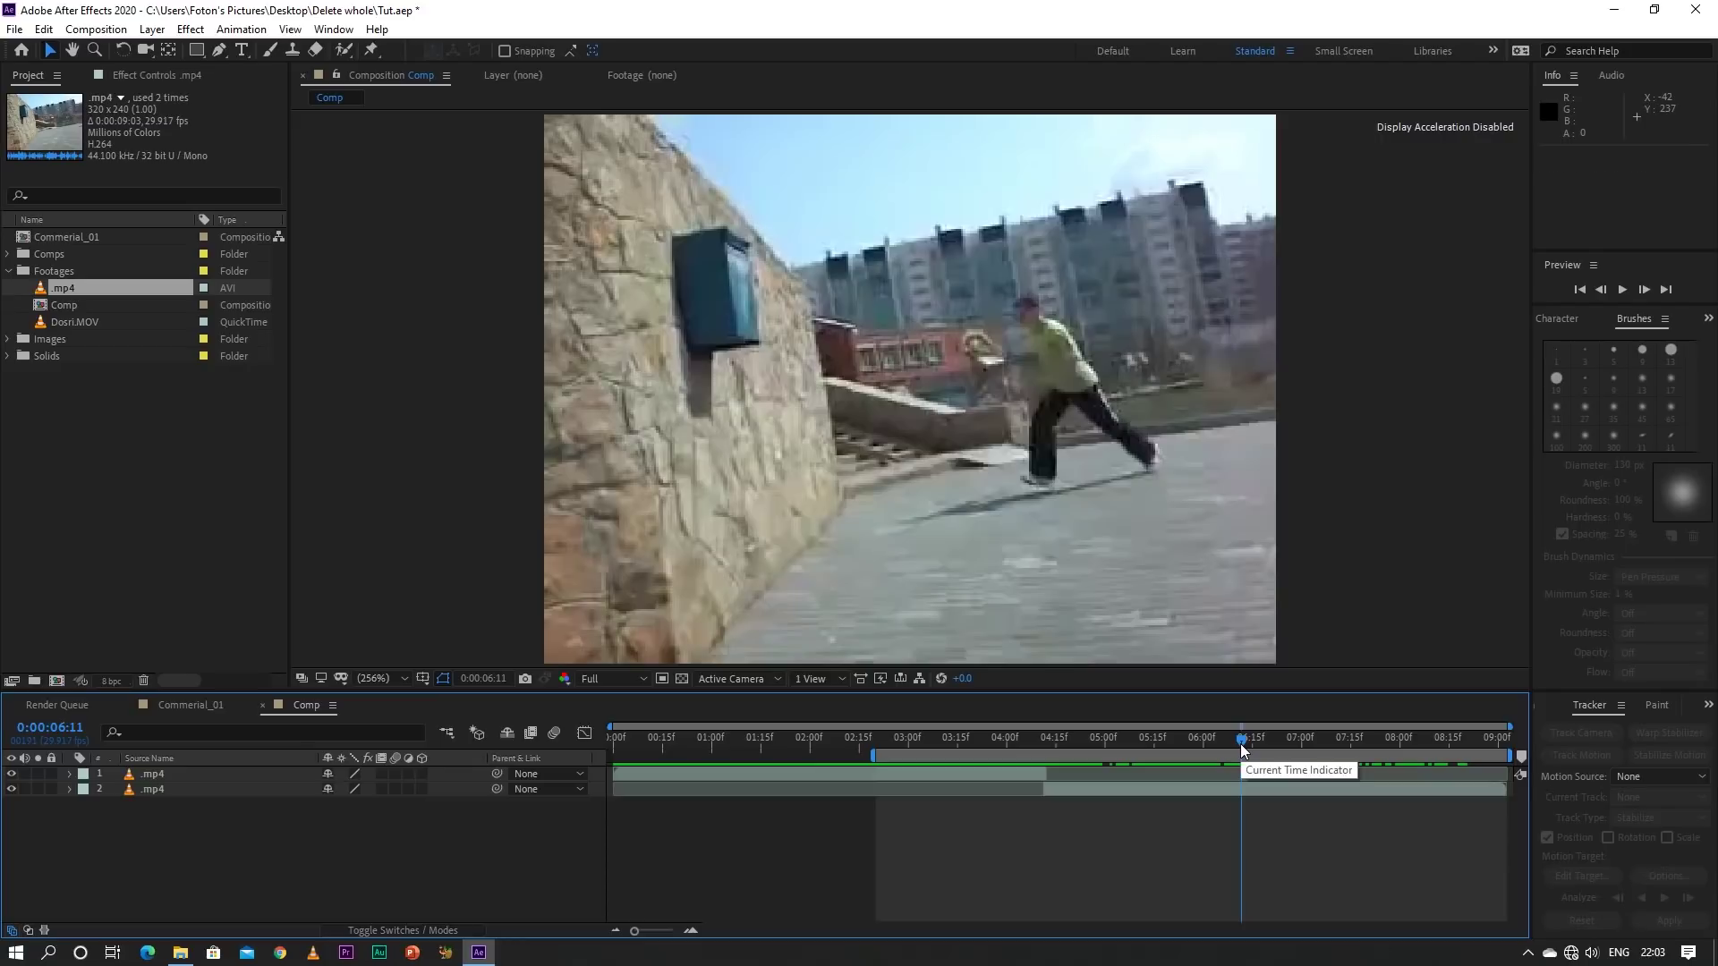
pyautogui.press('n')
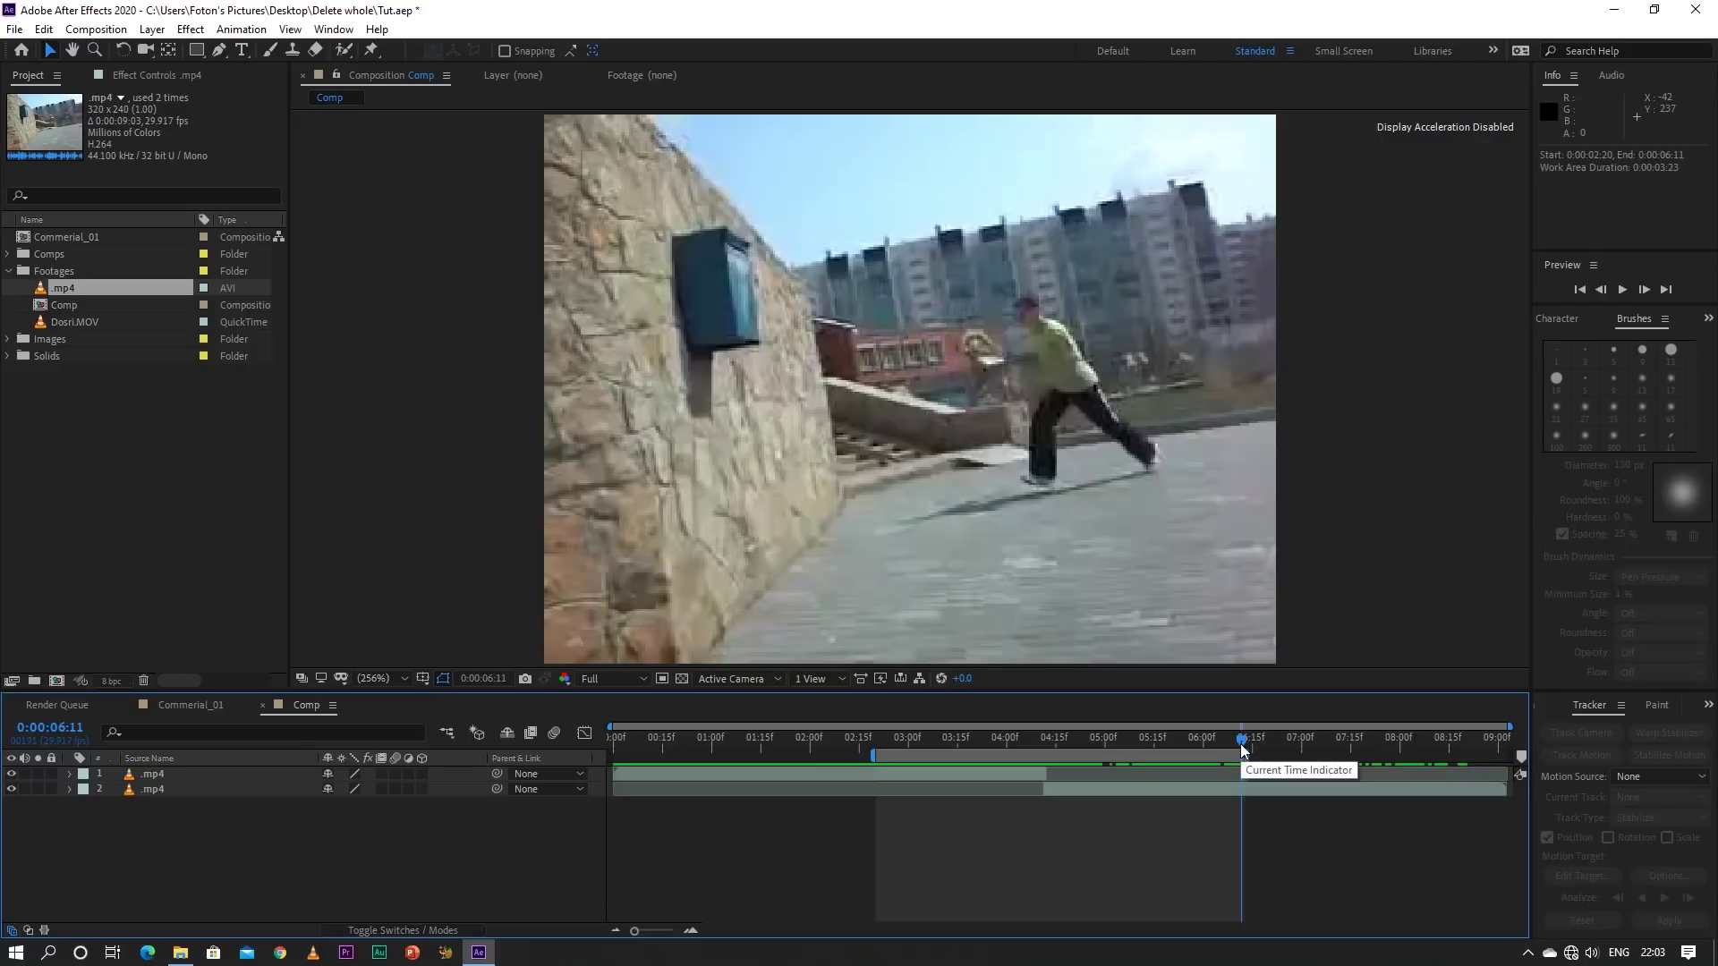
pyautogui.rightClick(1154, 755)
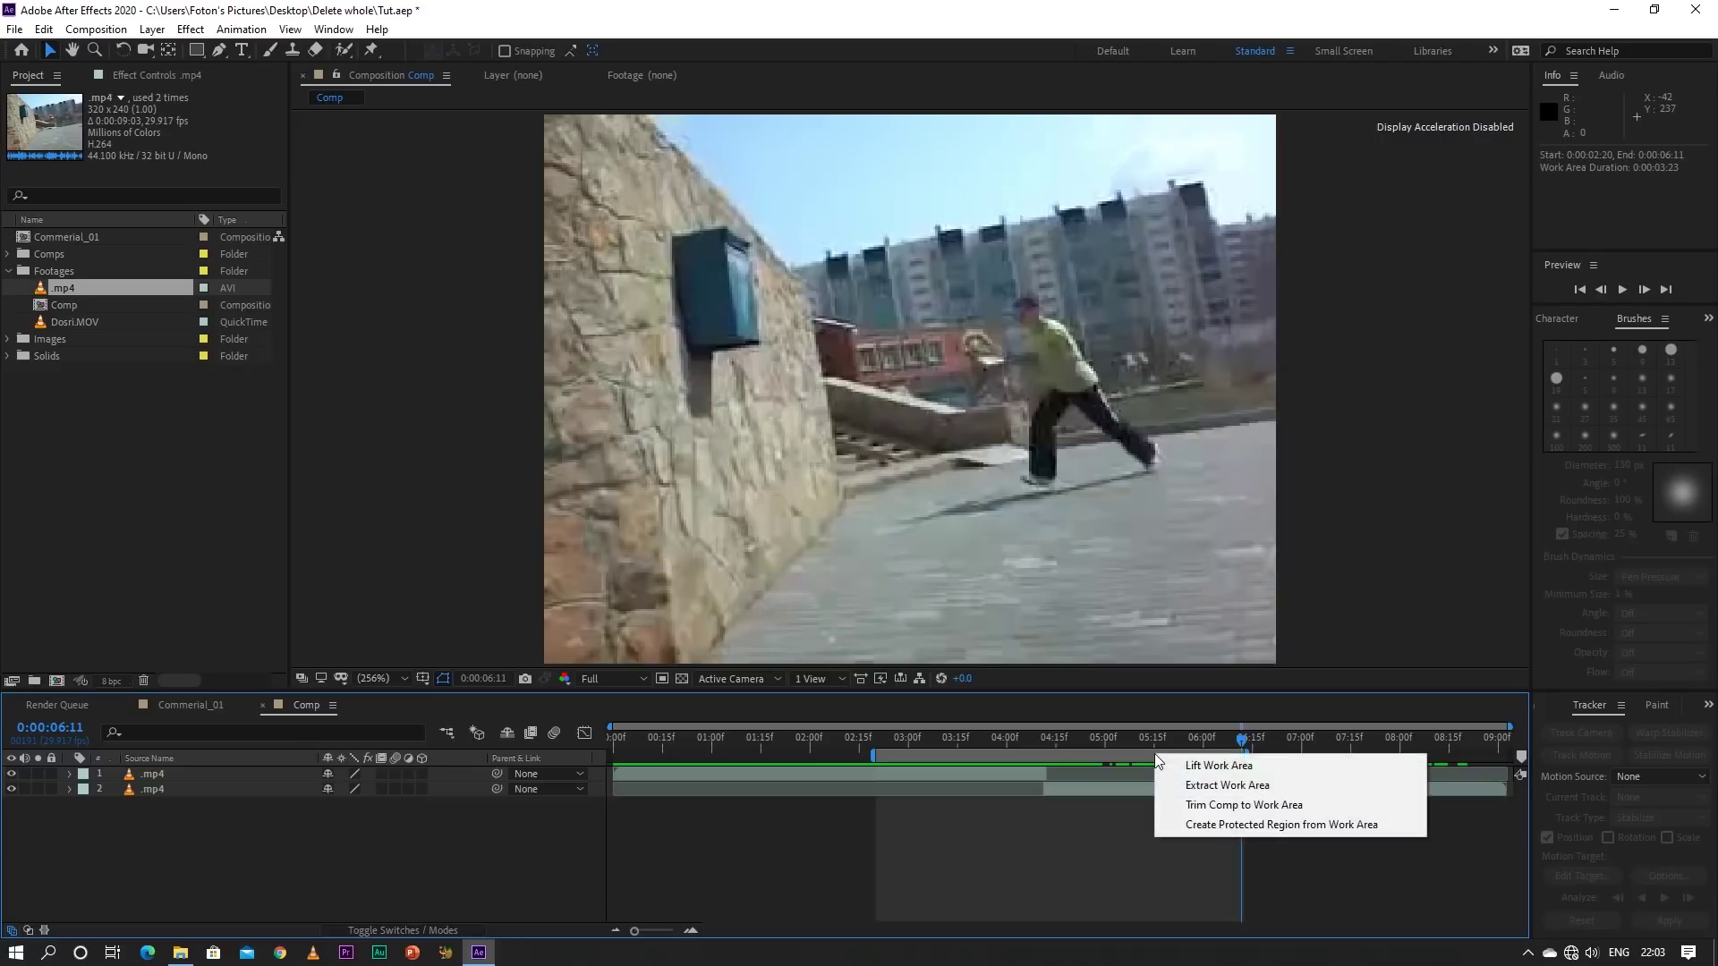
pyautogui.click(1178, 804)
# Scrub through the trimmed comp near four seconds, then select Dosri.MOV in the Project panel
pyautogui.click(996, 745)
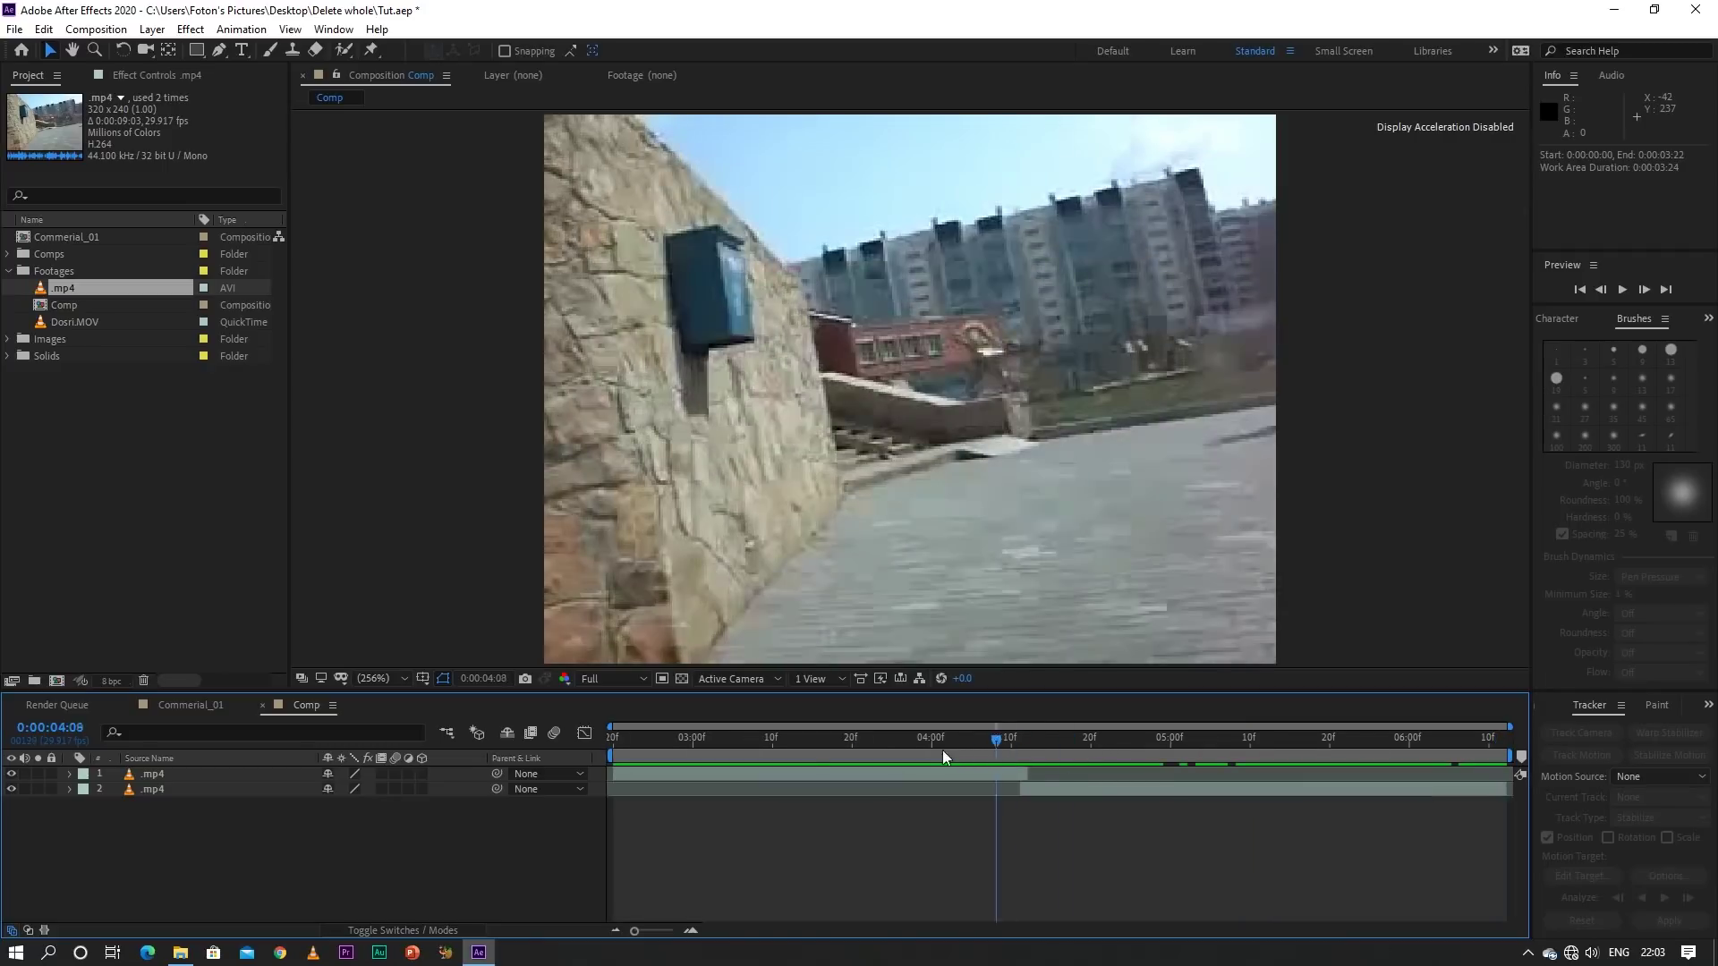
pyautogui.moveTo(754, 745); pyautogui.dragTo(1044, 743)
pyautogui.click(138, 523)
pyautogui.click(29, 324)
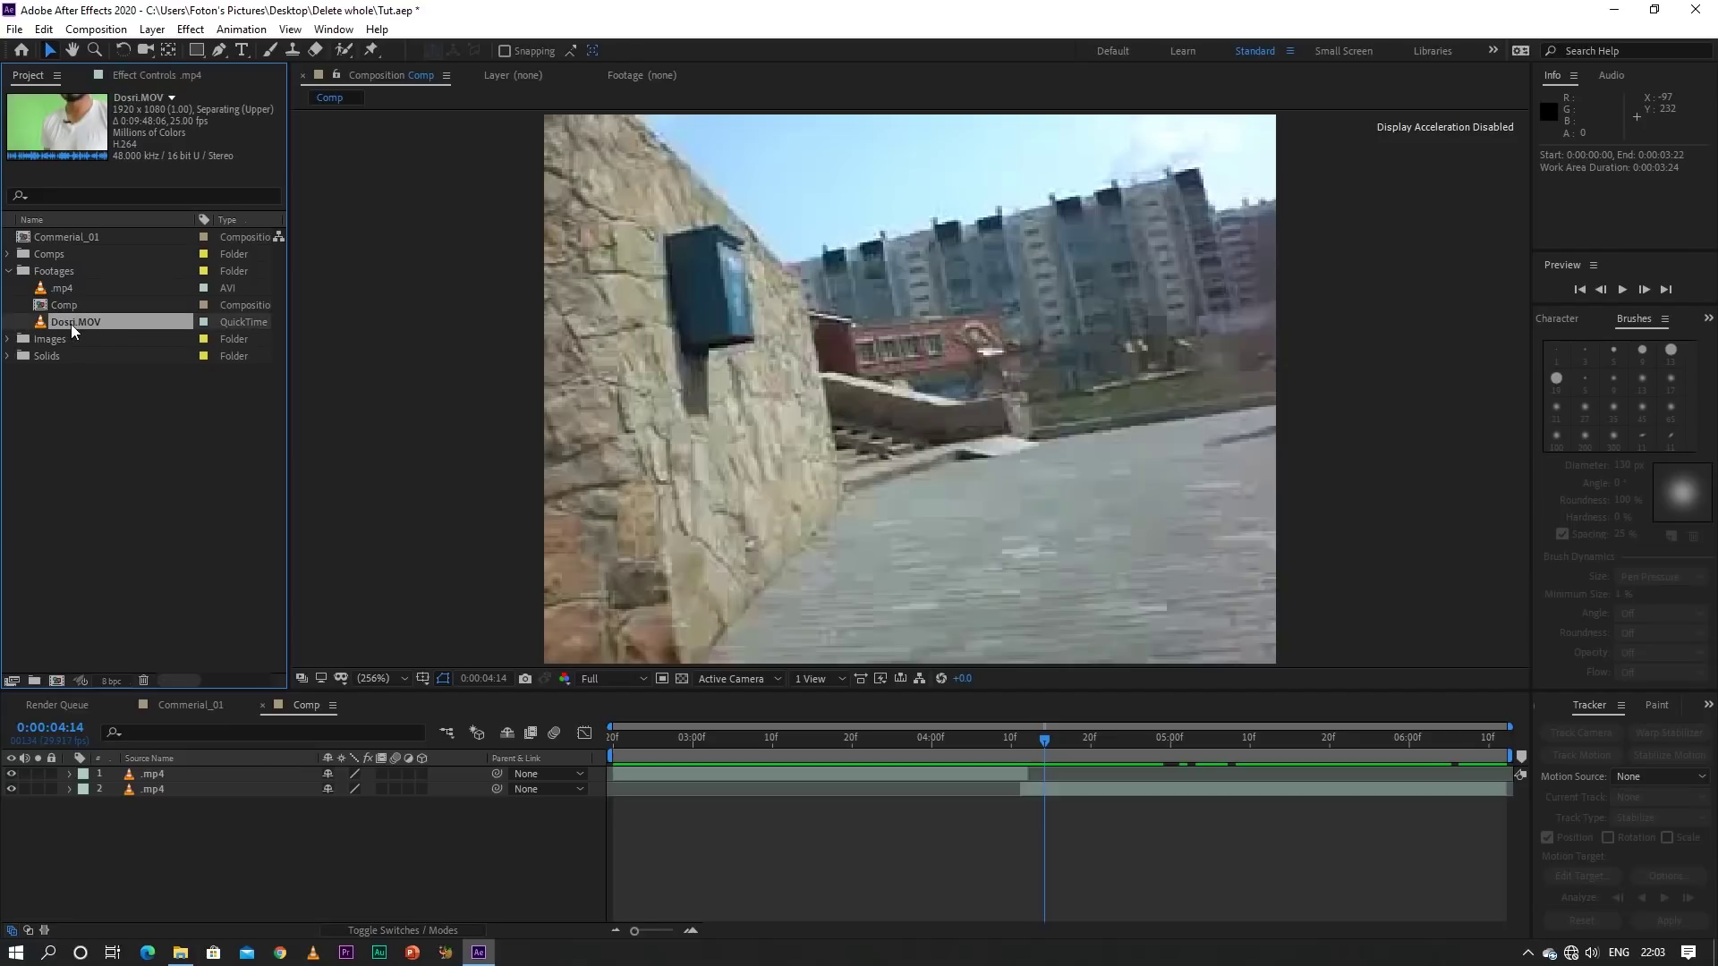
# Create a Dosri composition from Dosri.MOV with its work area from 0:02:07:19 to 0:02:16:00
pyautogui.moveTo(71, 326); pyautogui.dragTo(57, 687)
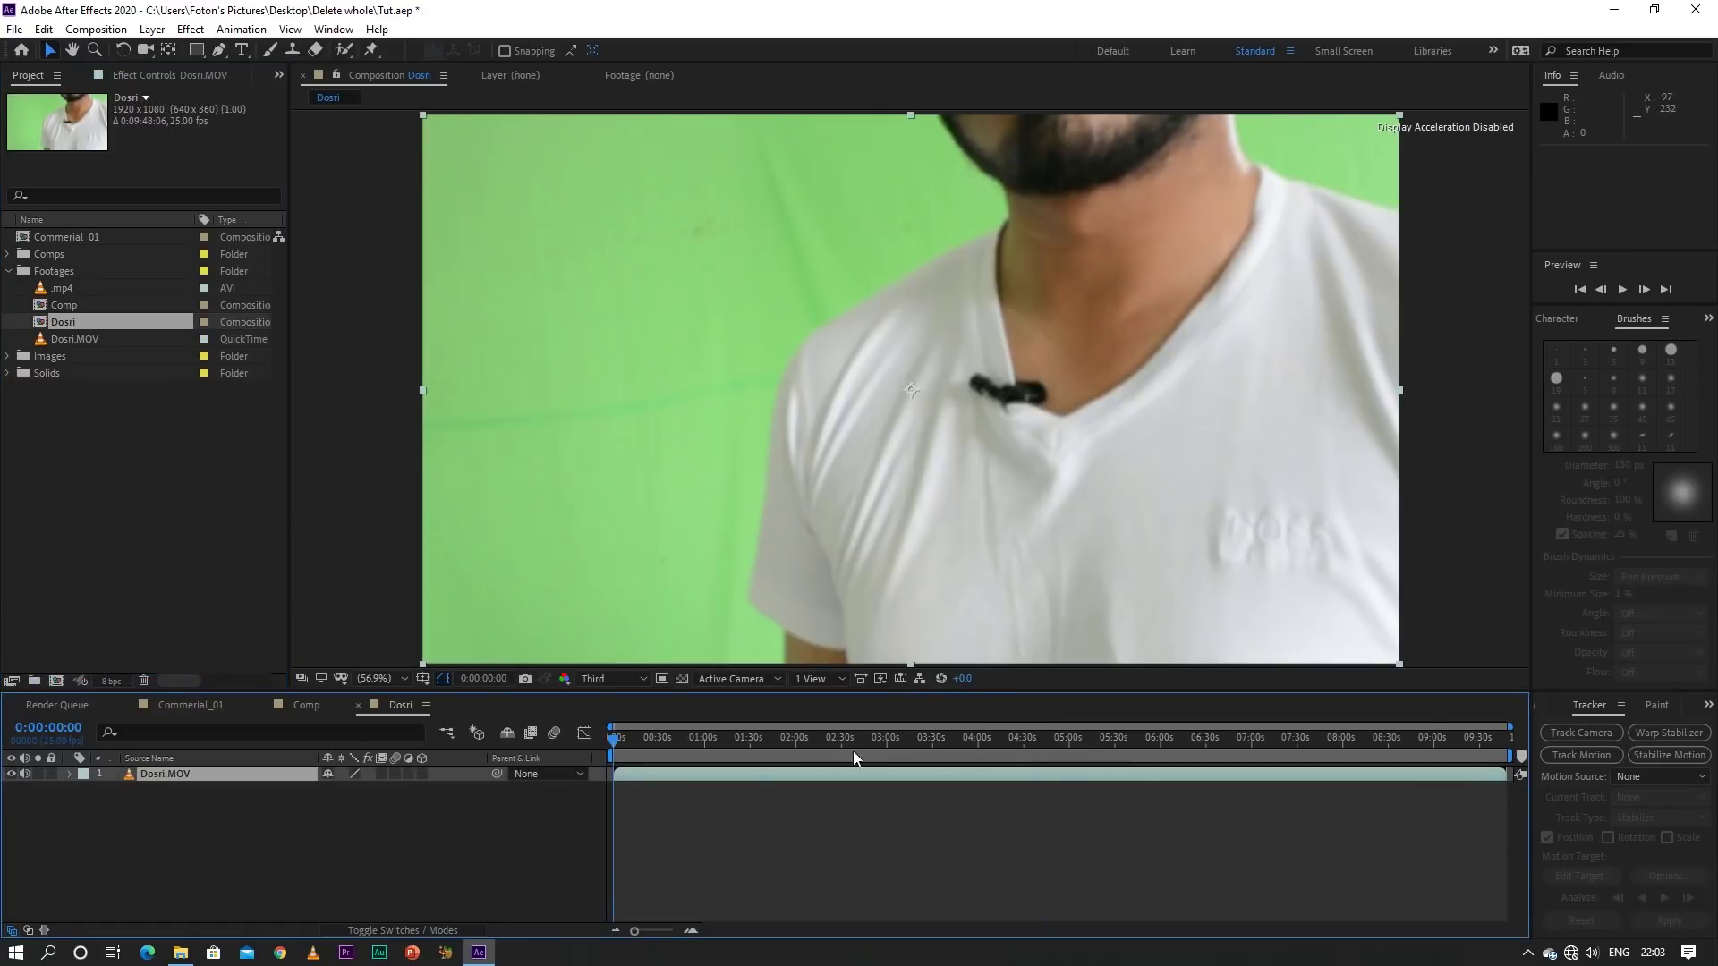
pyautogui.moveTo(786, 744); pyautogui.dragTo(807, 739)
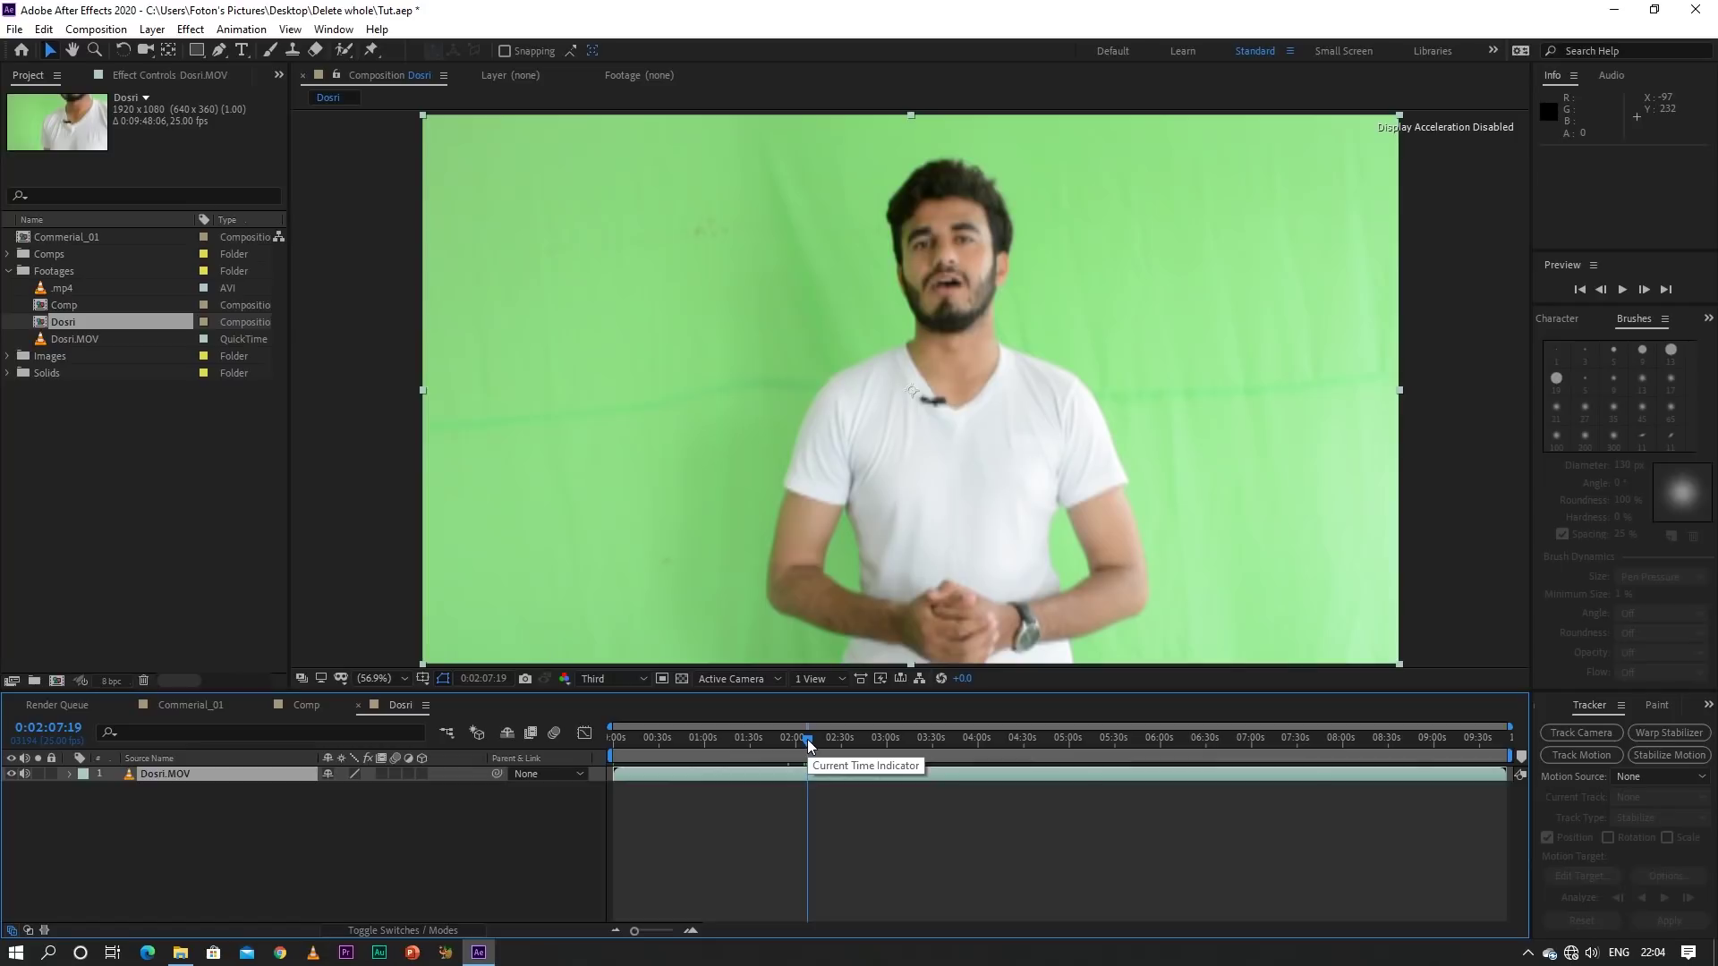
pyautogui.press('b')
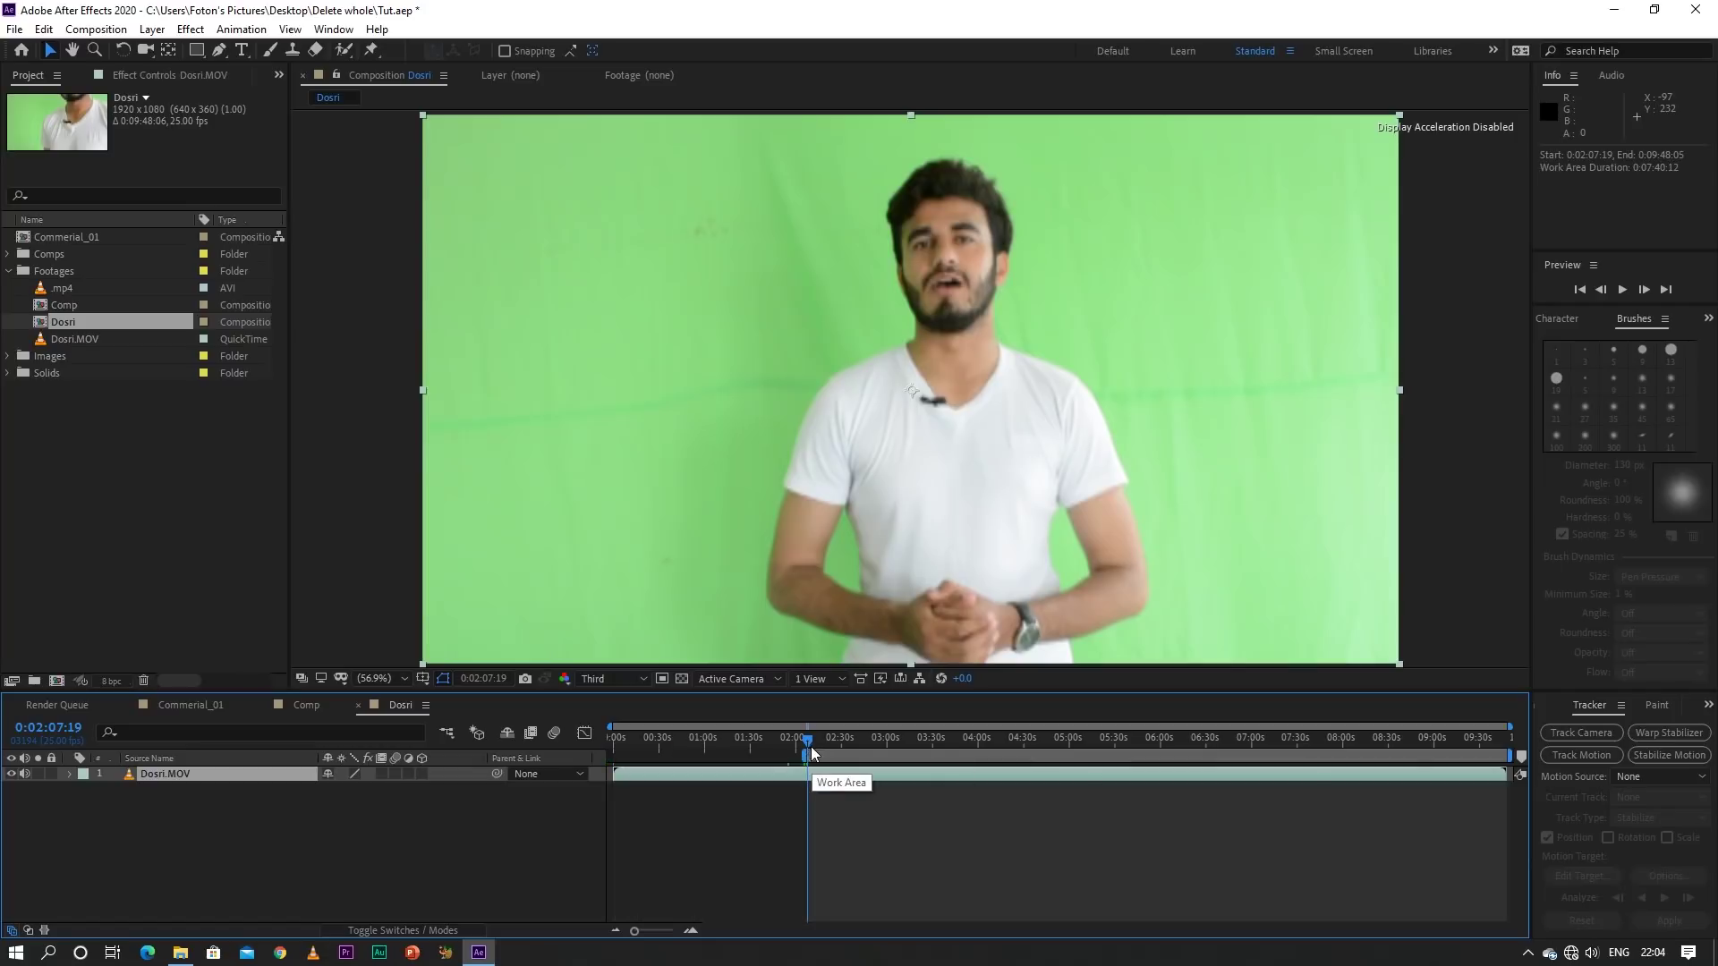
pyautogui.moveTo(809, 739); pyautogui.dragTo(822, 743)
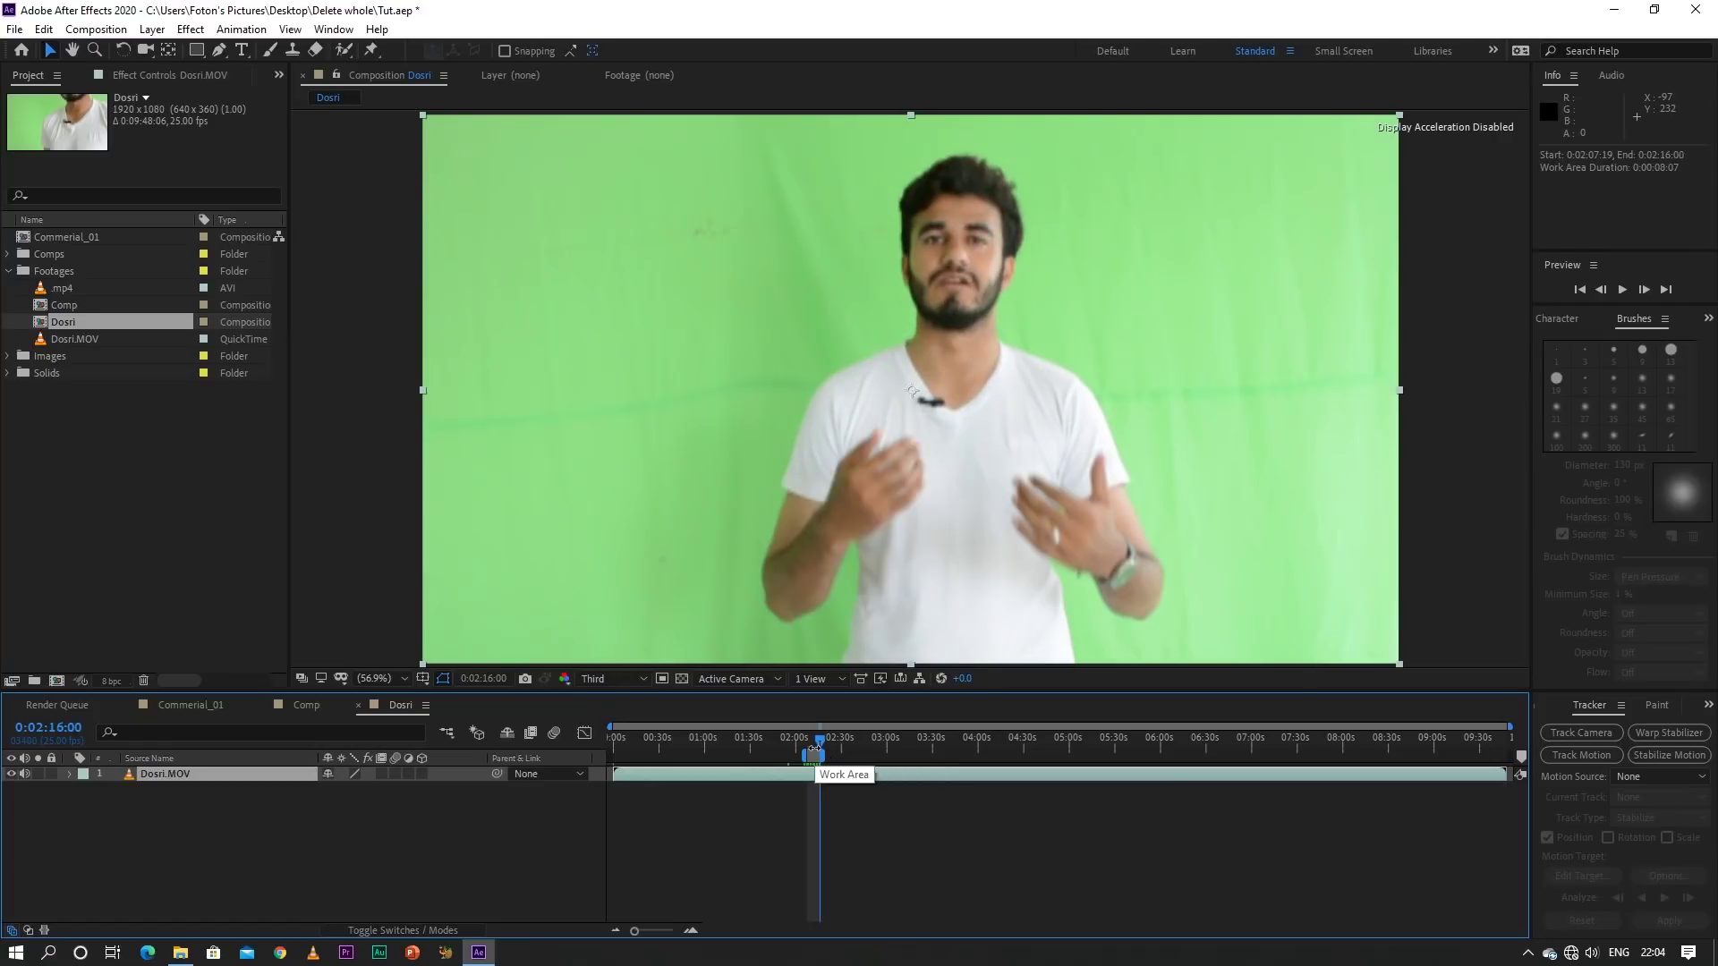
# Trim the Dosri comp to its work area and preview it at Full resolution
pyautogui.rightClick(812, 755)
pyautogui.click(905, 808)
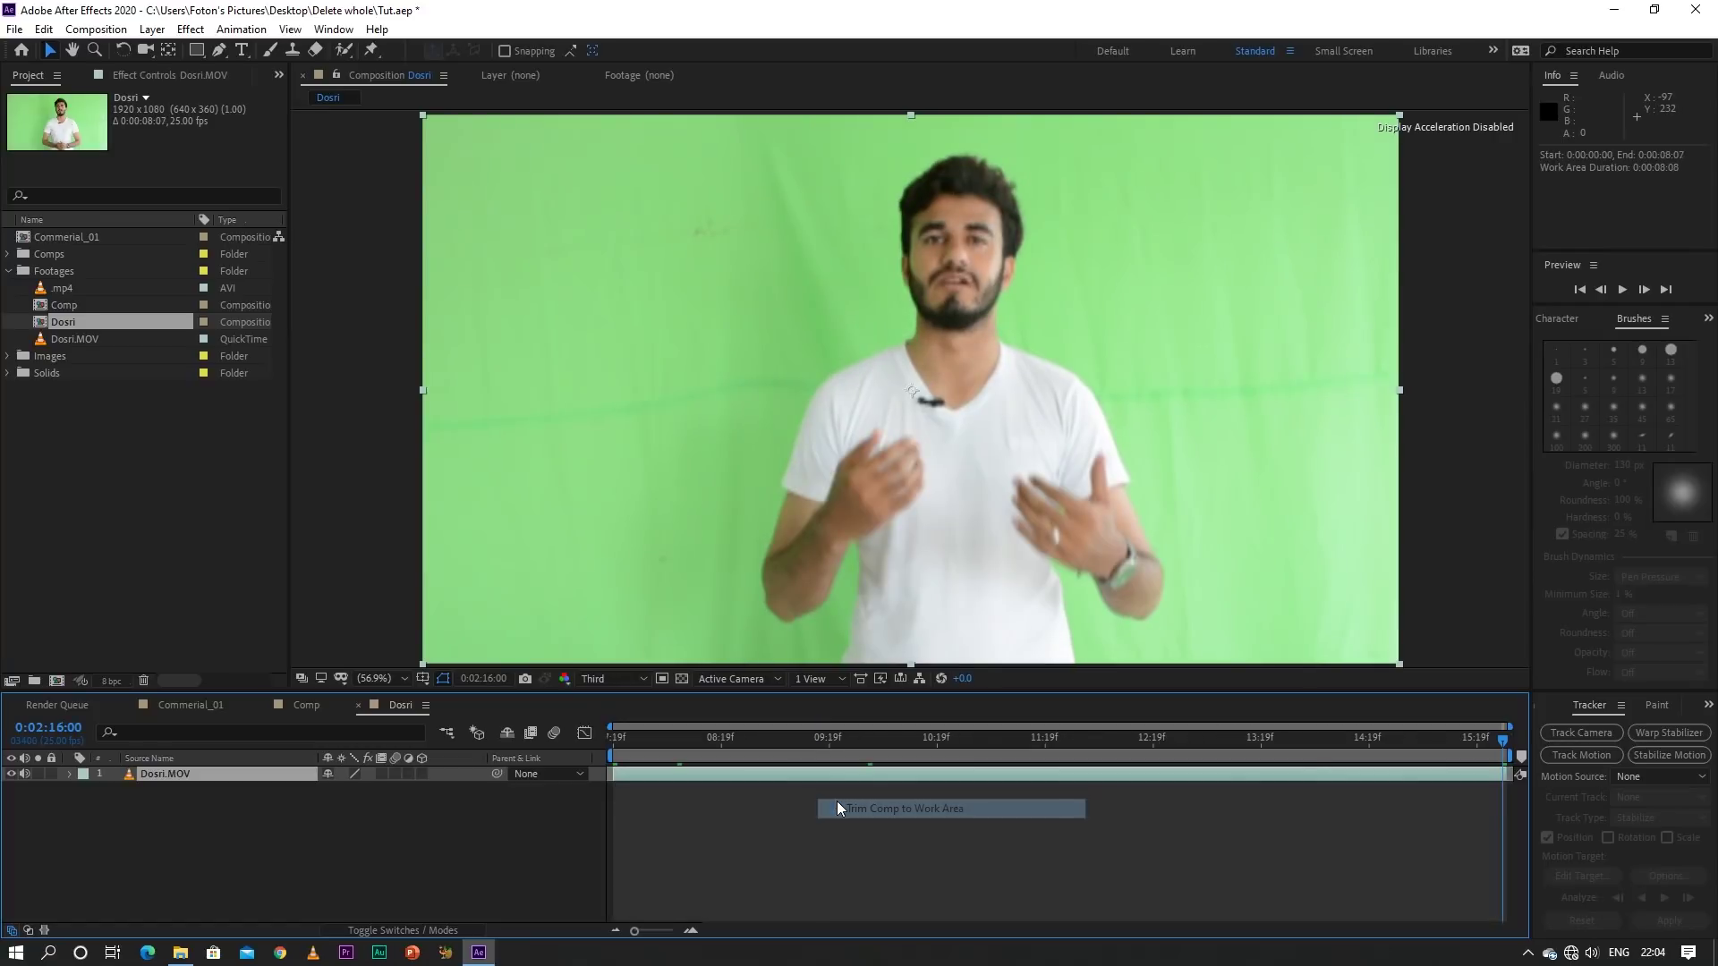
pyautogui.moveTo(818, 745); pyautogui.dragTo(599, 737)
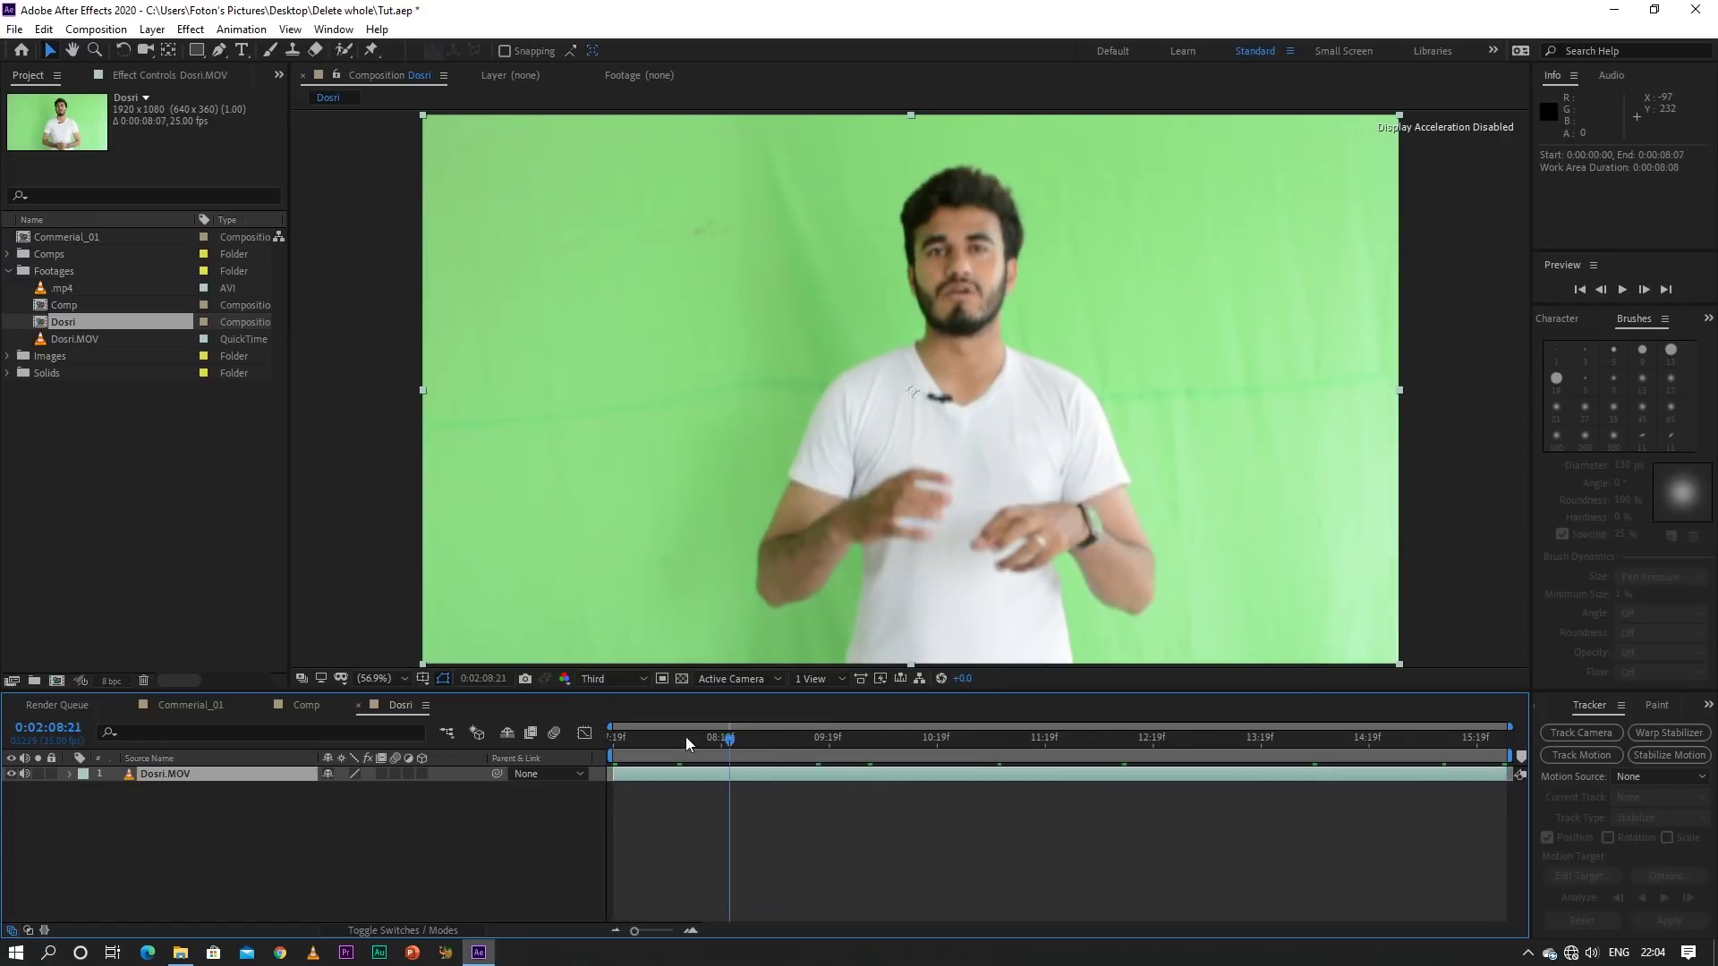
pyautogui.click(621, 680)
pyautogui.click(604, 721)
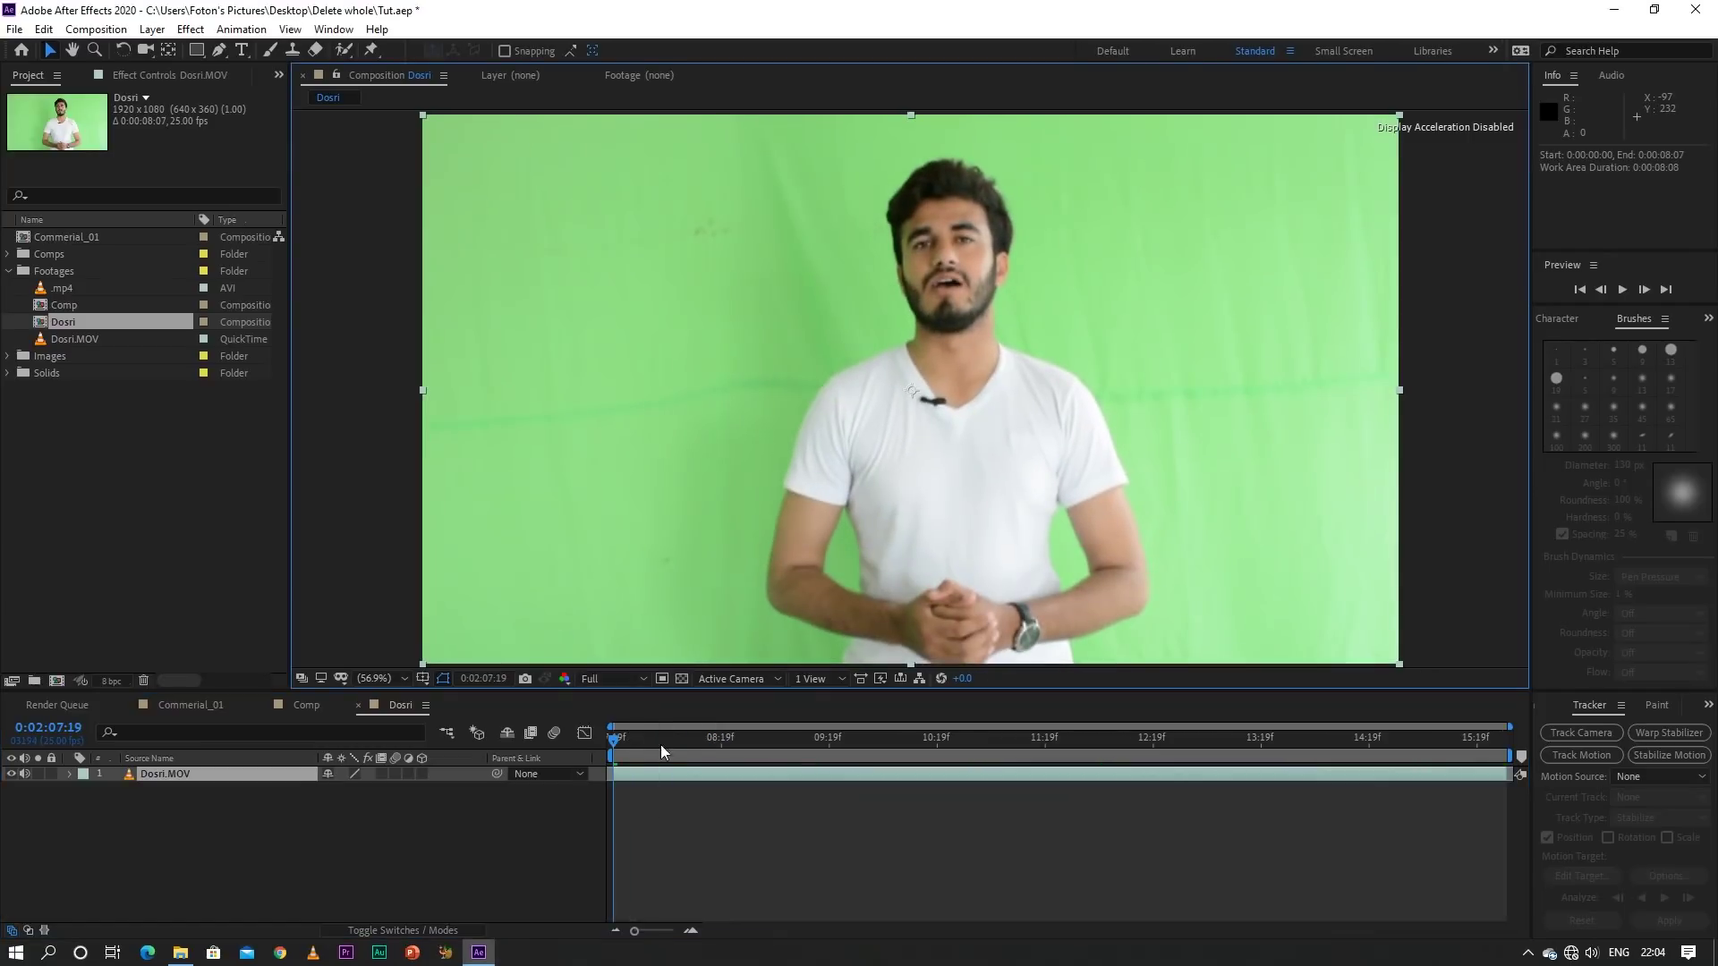
pyautogui.moveTo(707, 743)
pyautogui.mouseDown()
pyautogui.moveTo(800, 761)
pyautogui.moveTo(664, 764)
pyautogui.mouseUp()
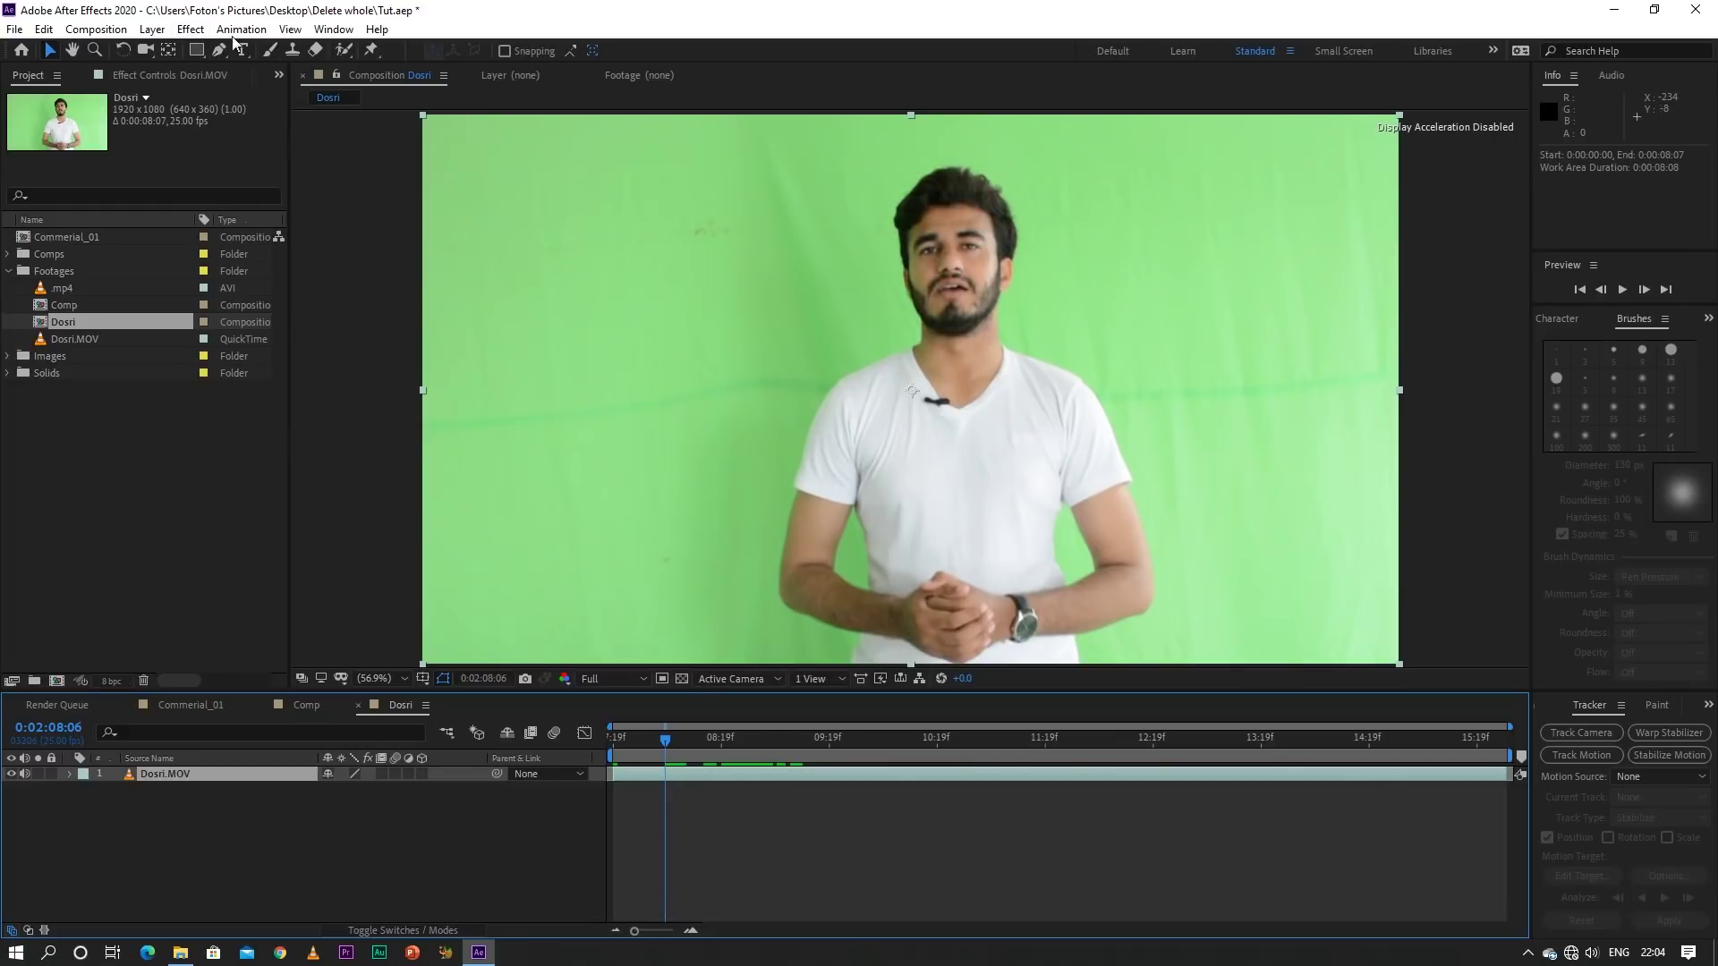
# Turn off the audio of the Dosri.MOV layer
pyautogui.click(197, 36)
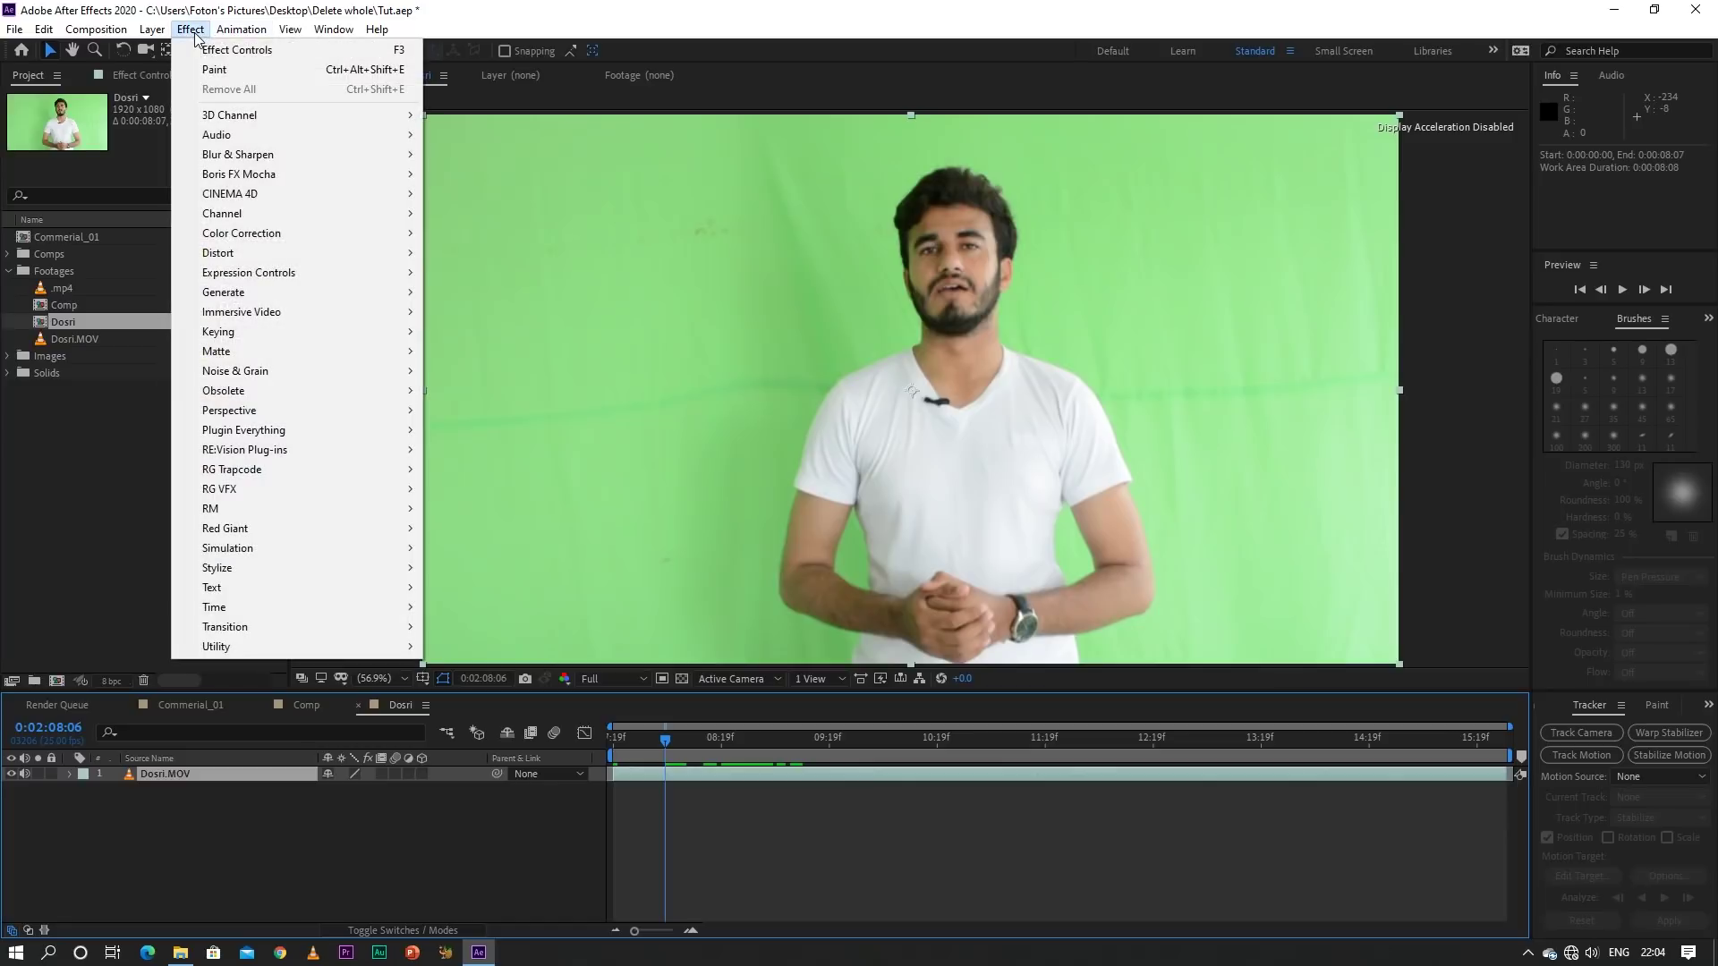
pyautogui.click(322, 818)
pyautogui.click(135, 776)
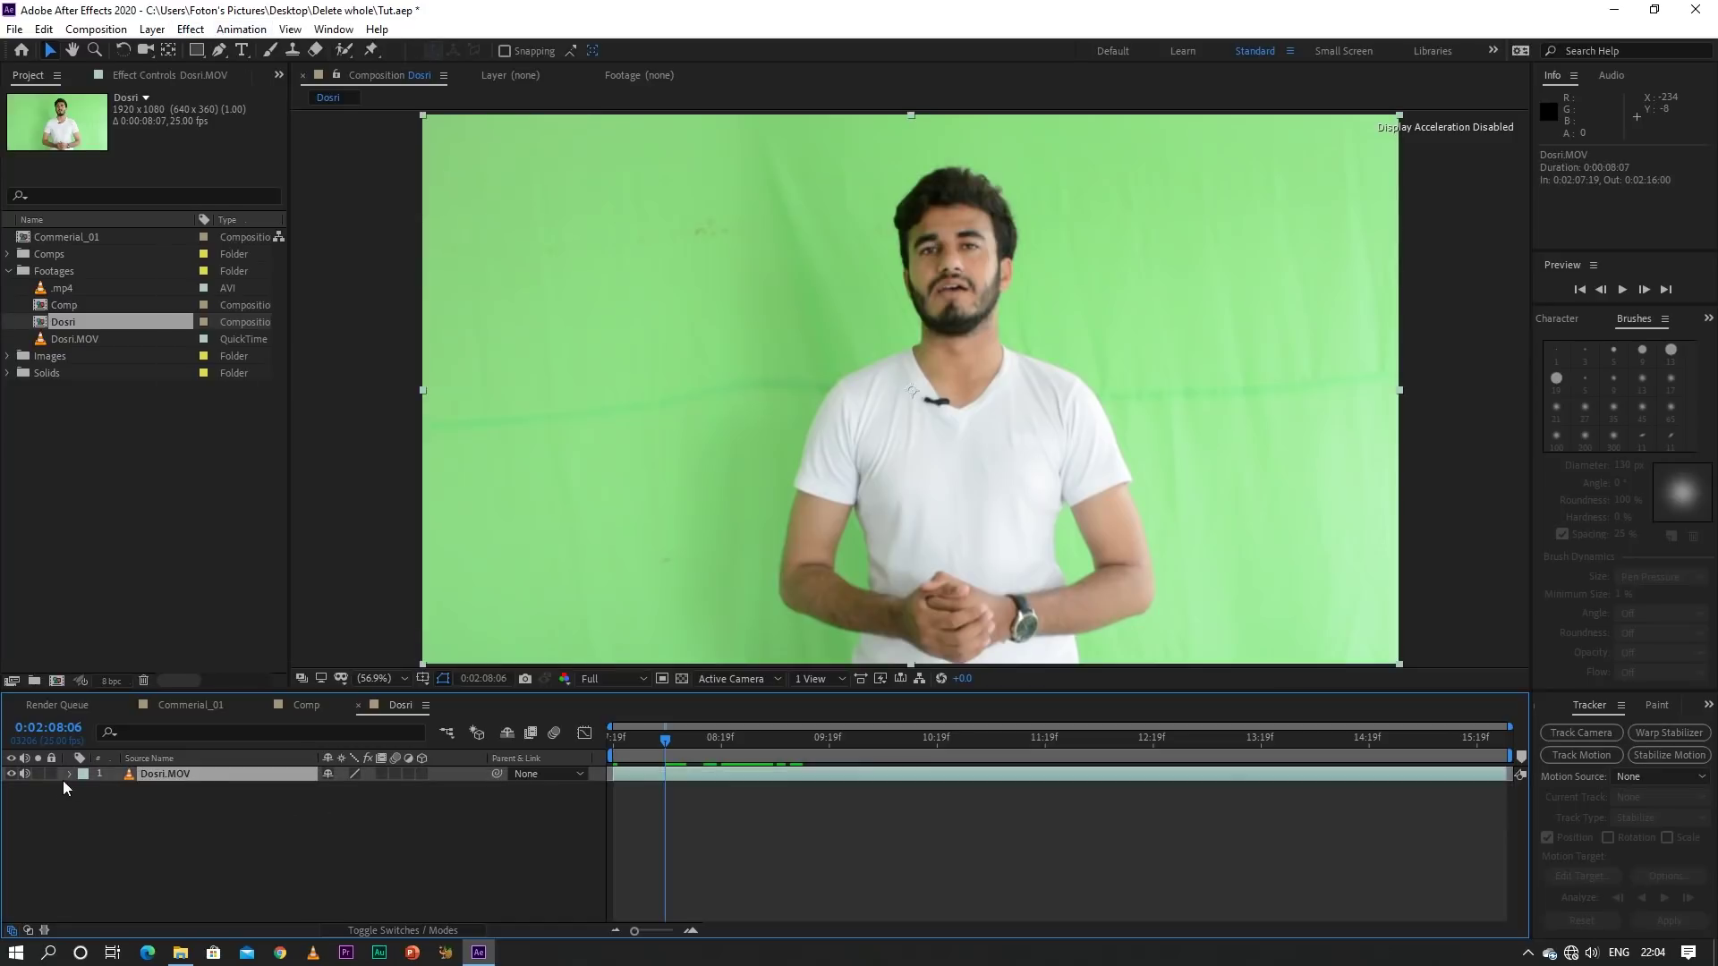
pyautogui.click(24, 775)
# Browse the Effect menu to the Color Correction submenu
pyautogui.click(190, 29)
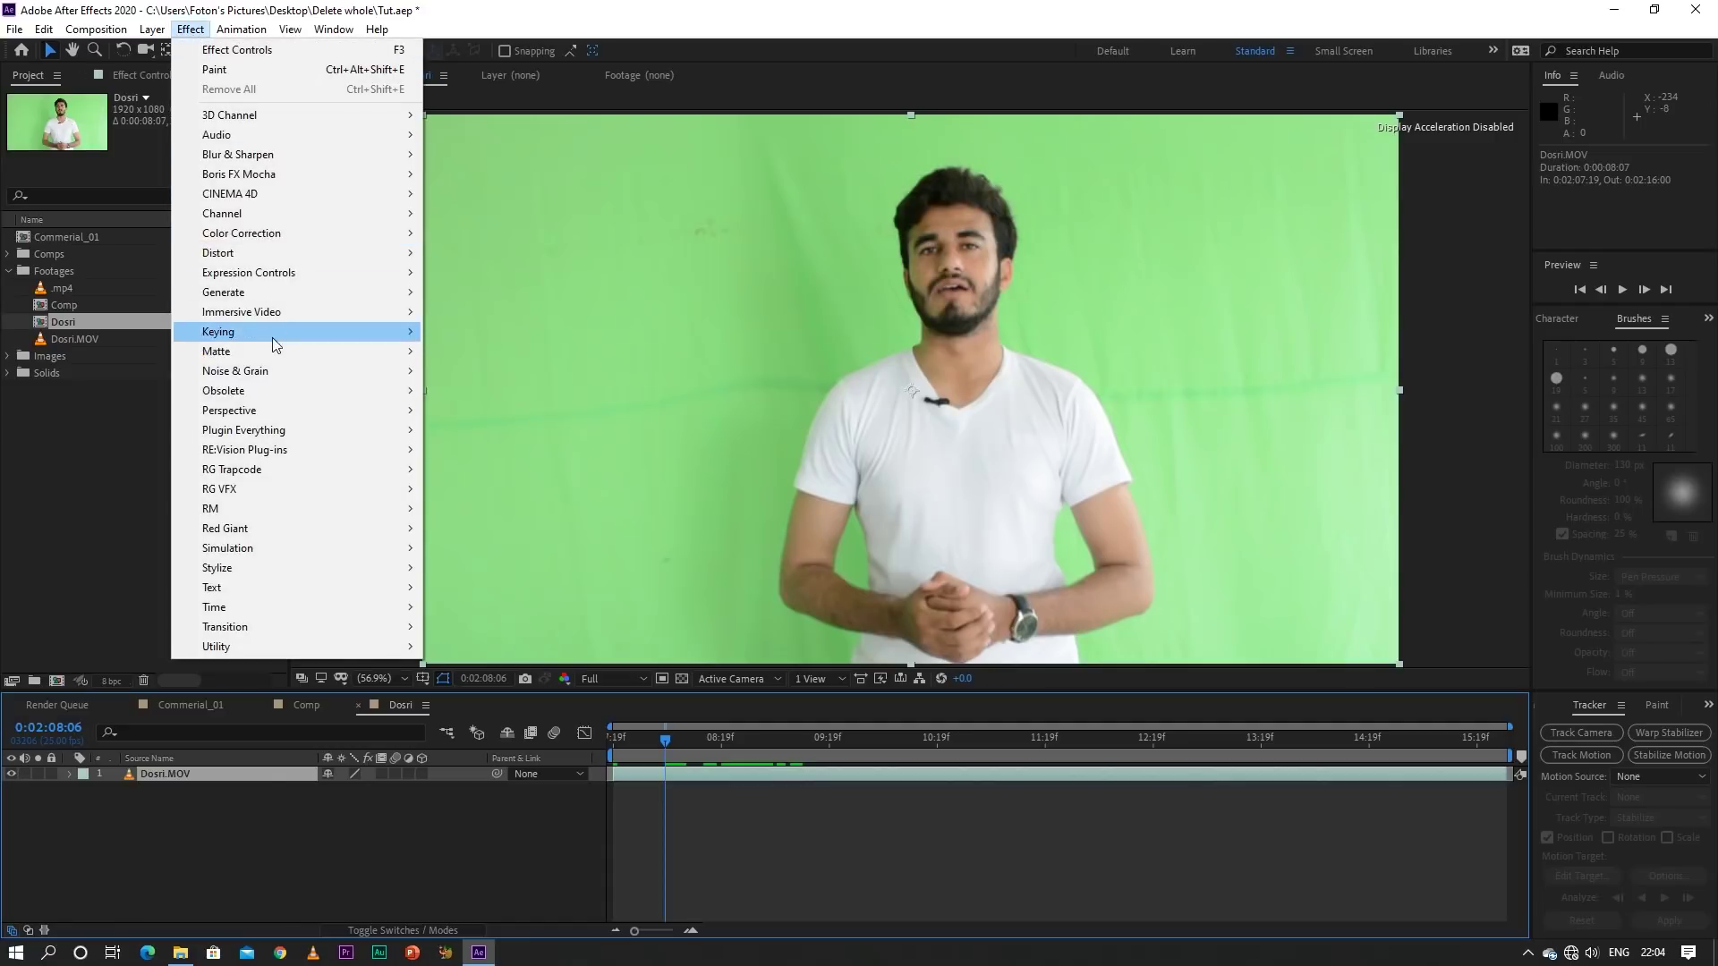
pyautogui.moveTo(277, 353)
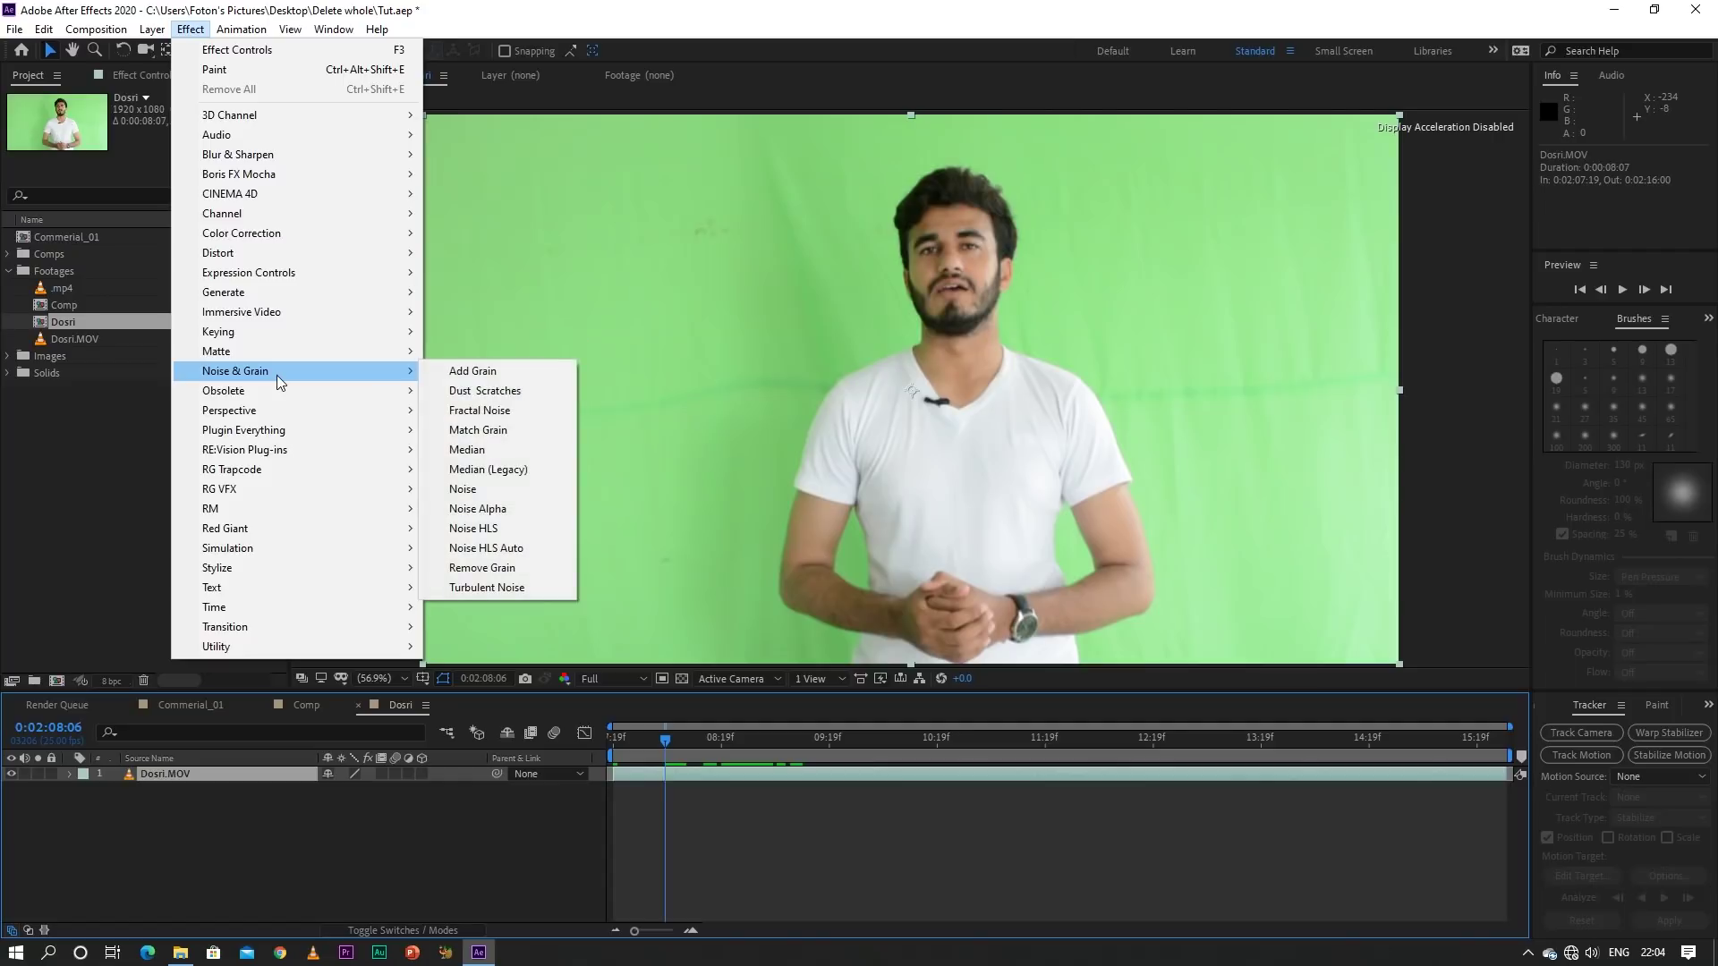
pyautogui.press('Escape')
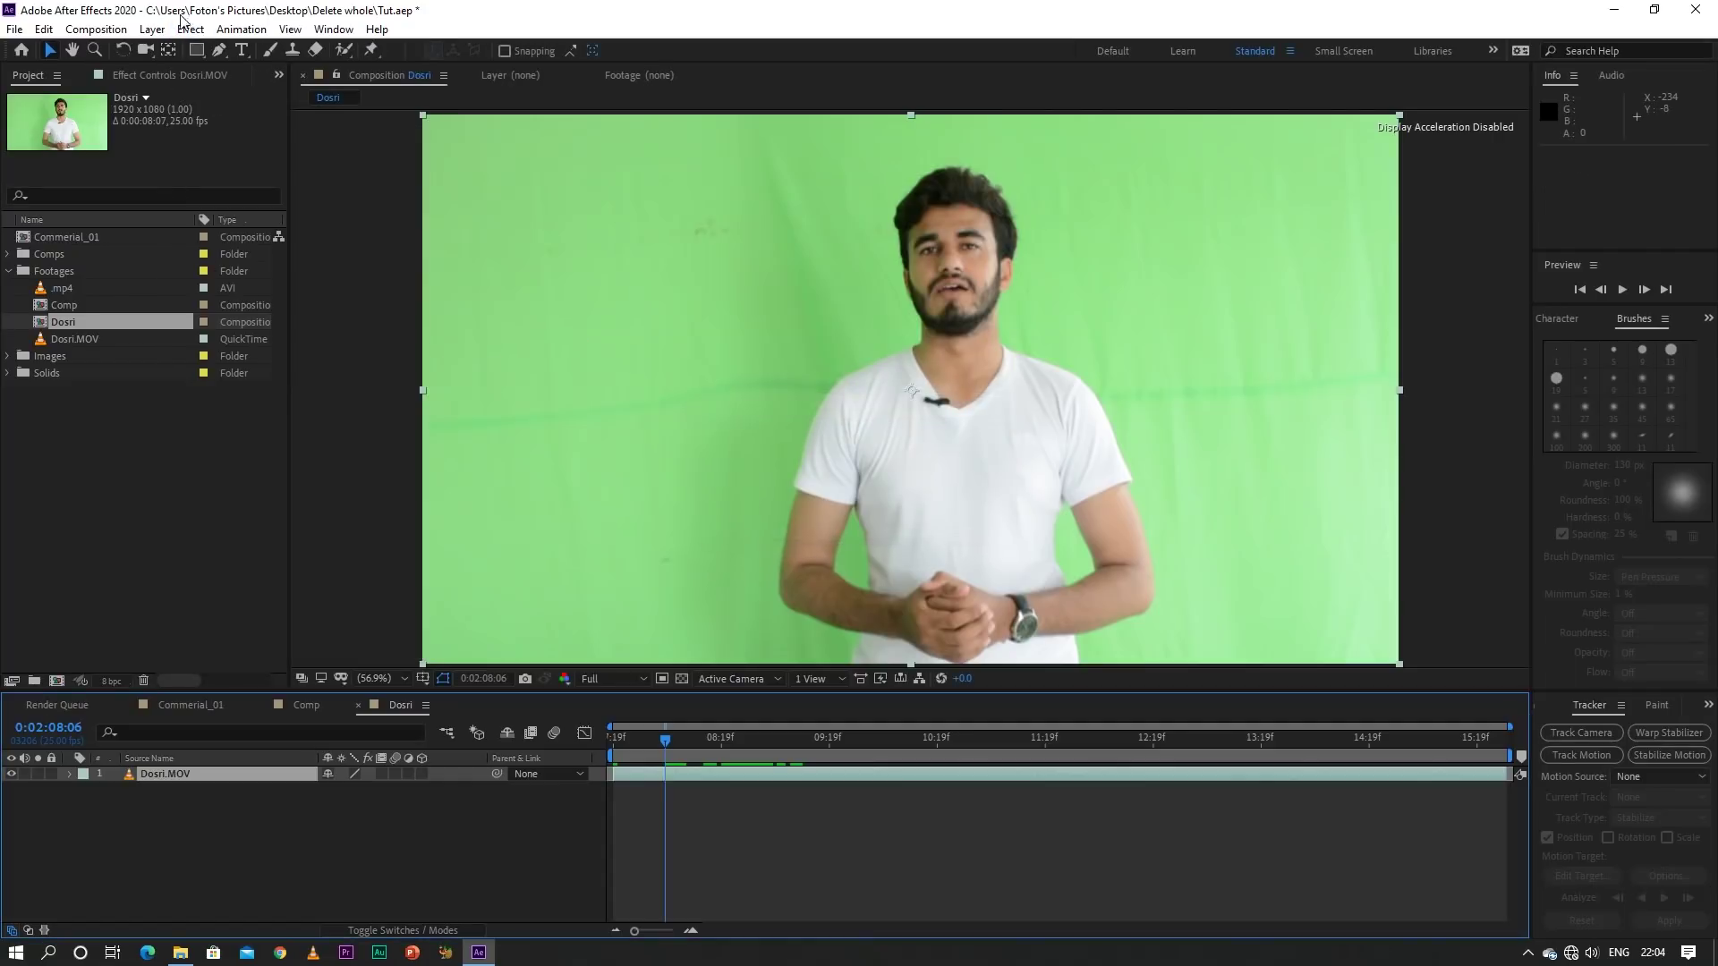
pyautogui.click(190, 31)
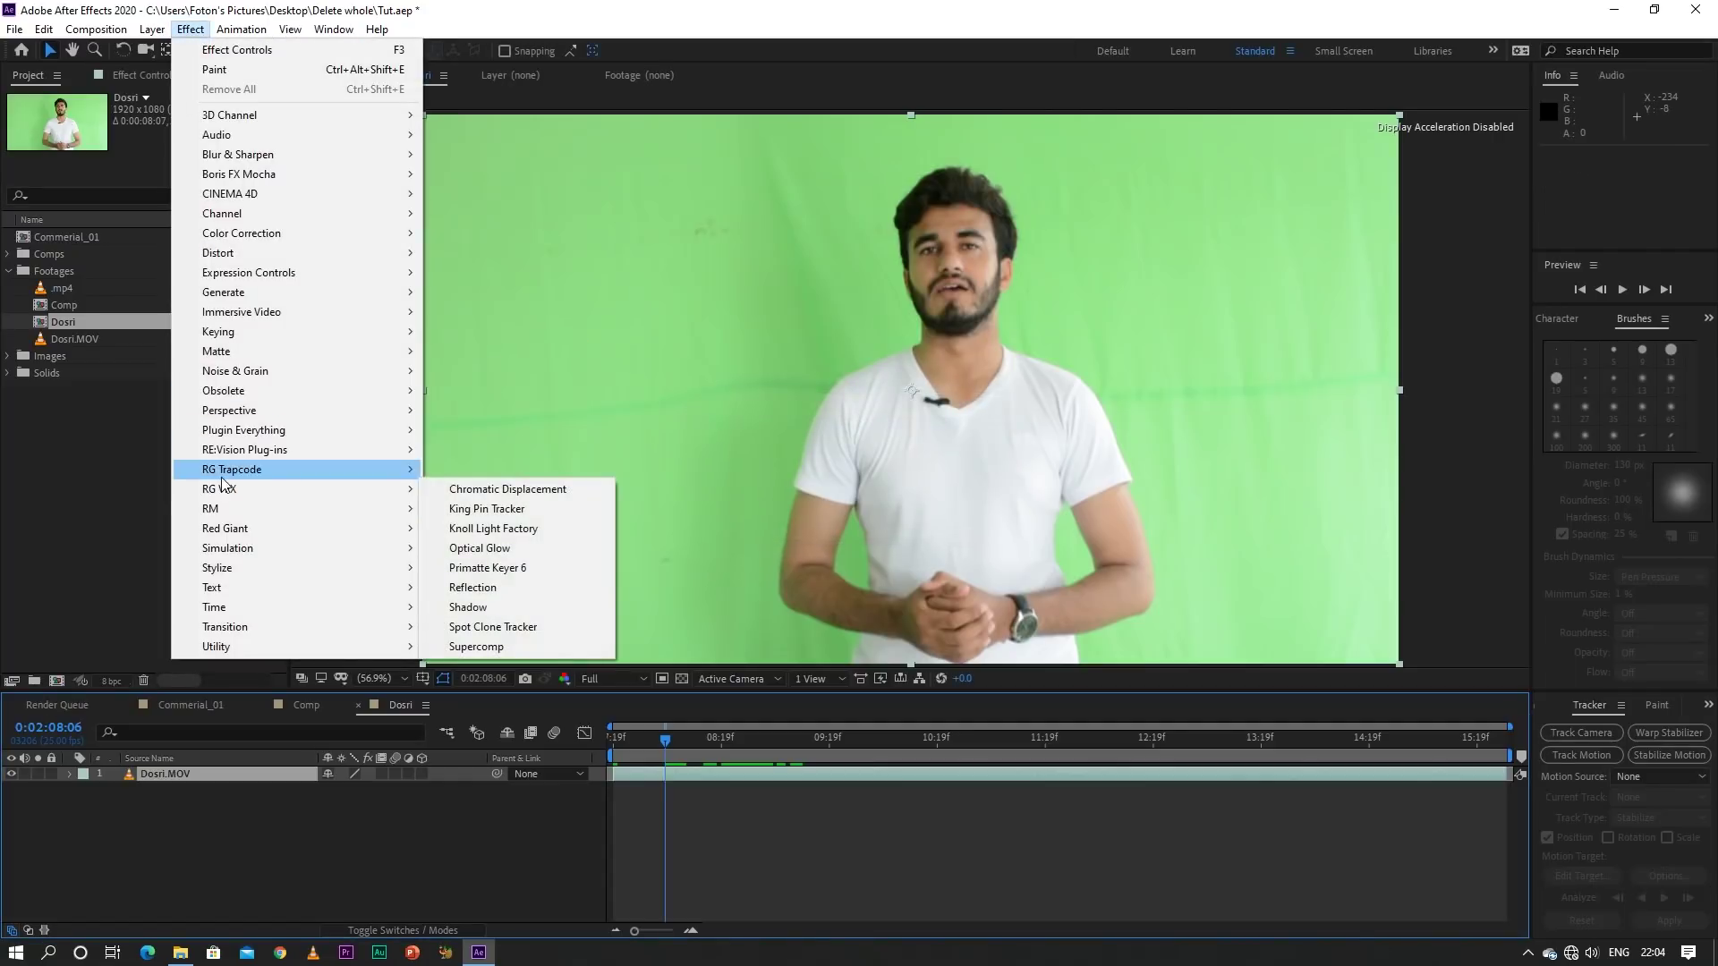
pyautogui.moveTo(224, 479)
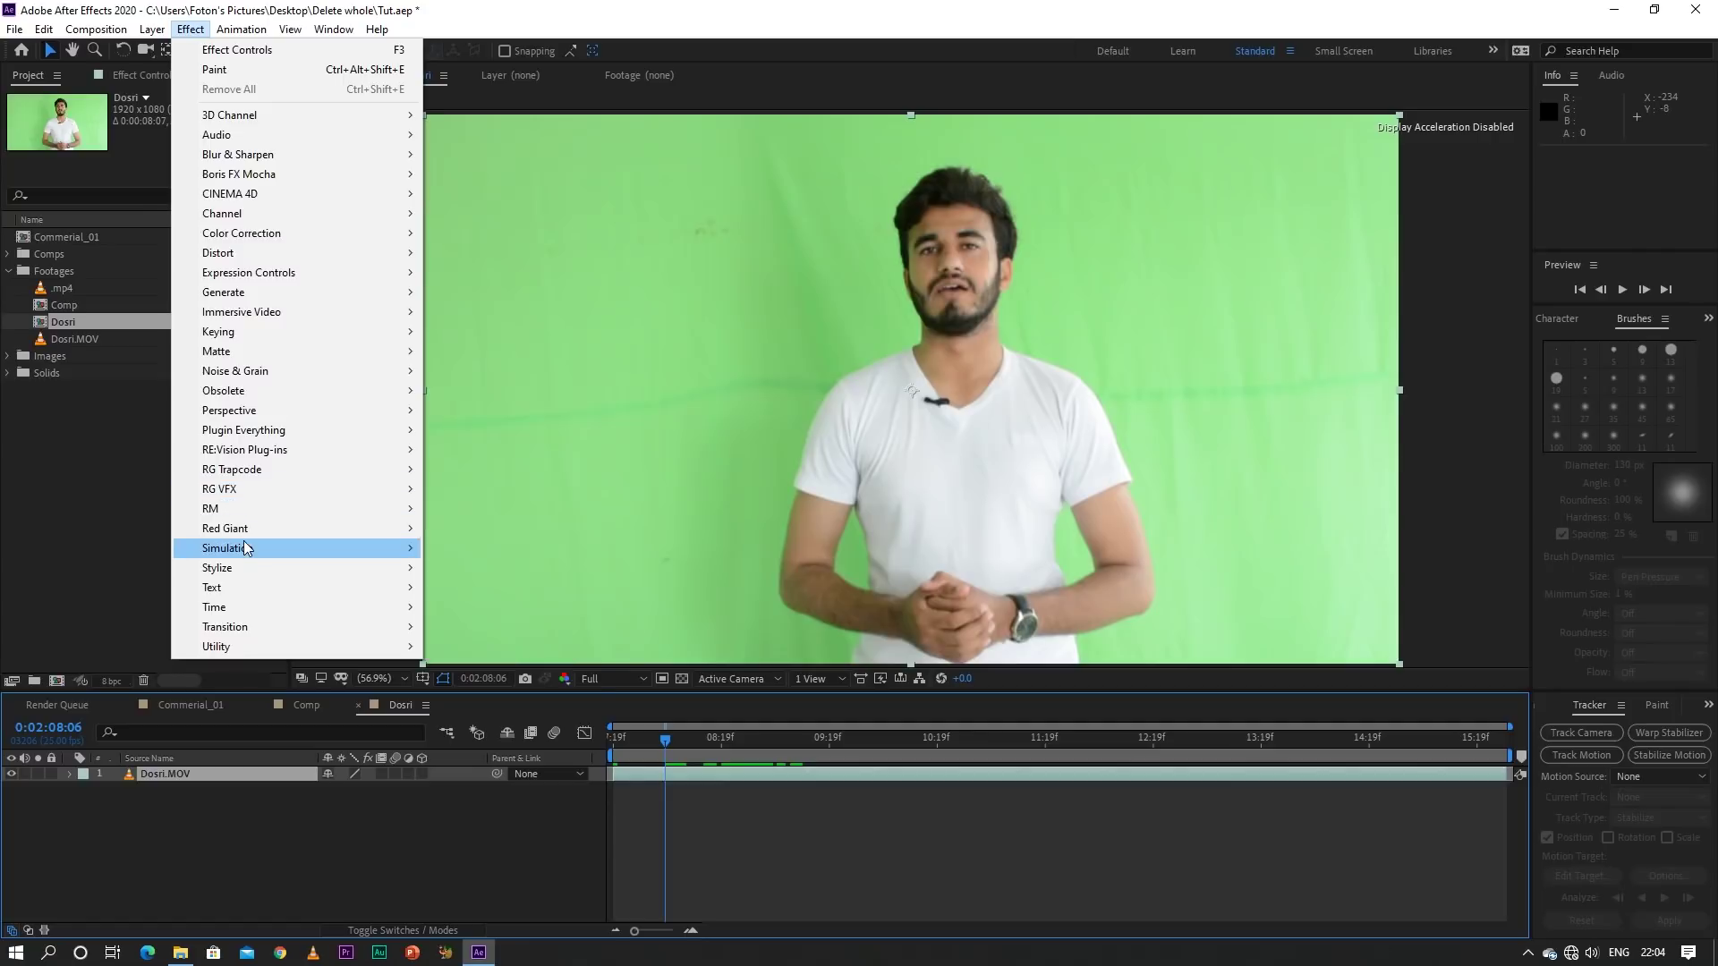
pyautogui.moveTo(243, 540)
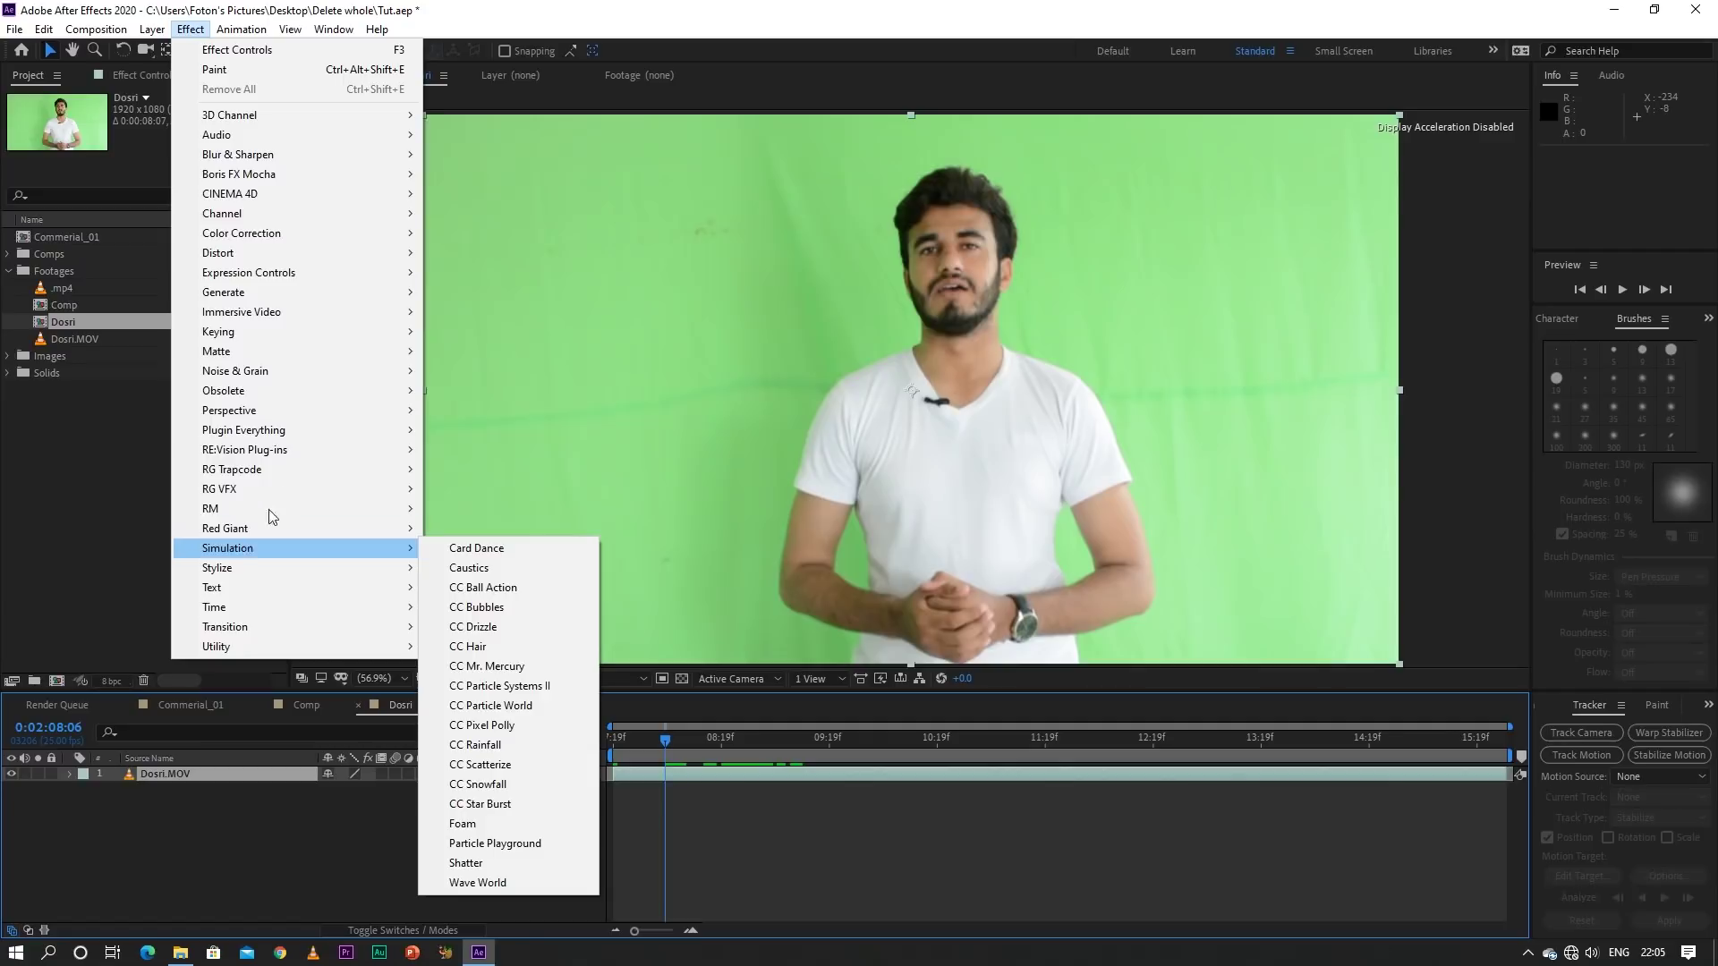
pyautogui.moveTo(297, 412)
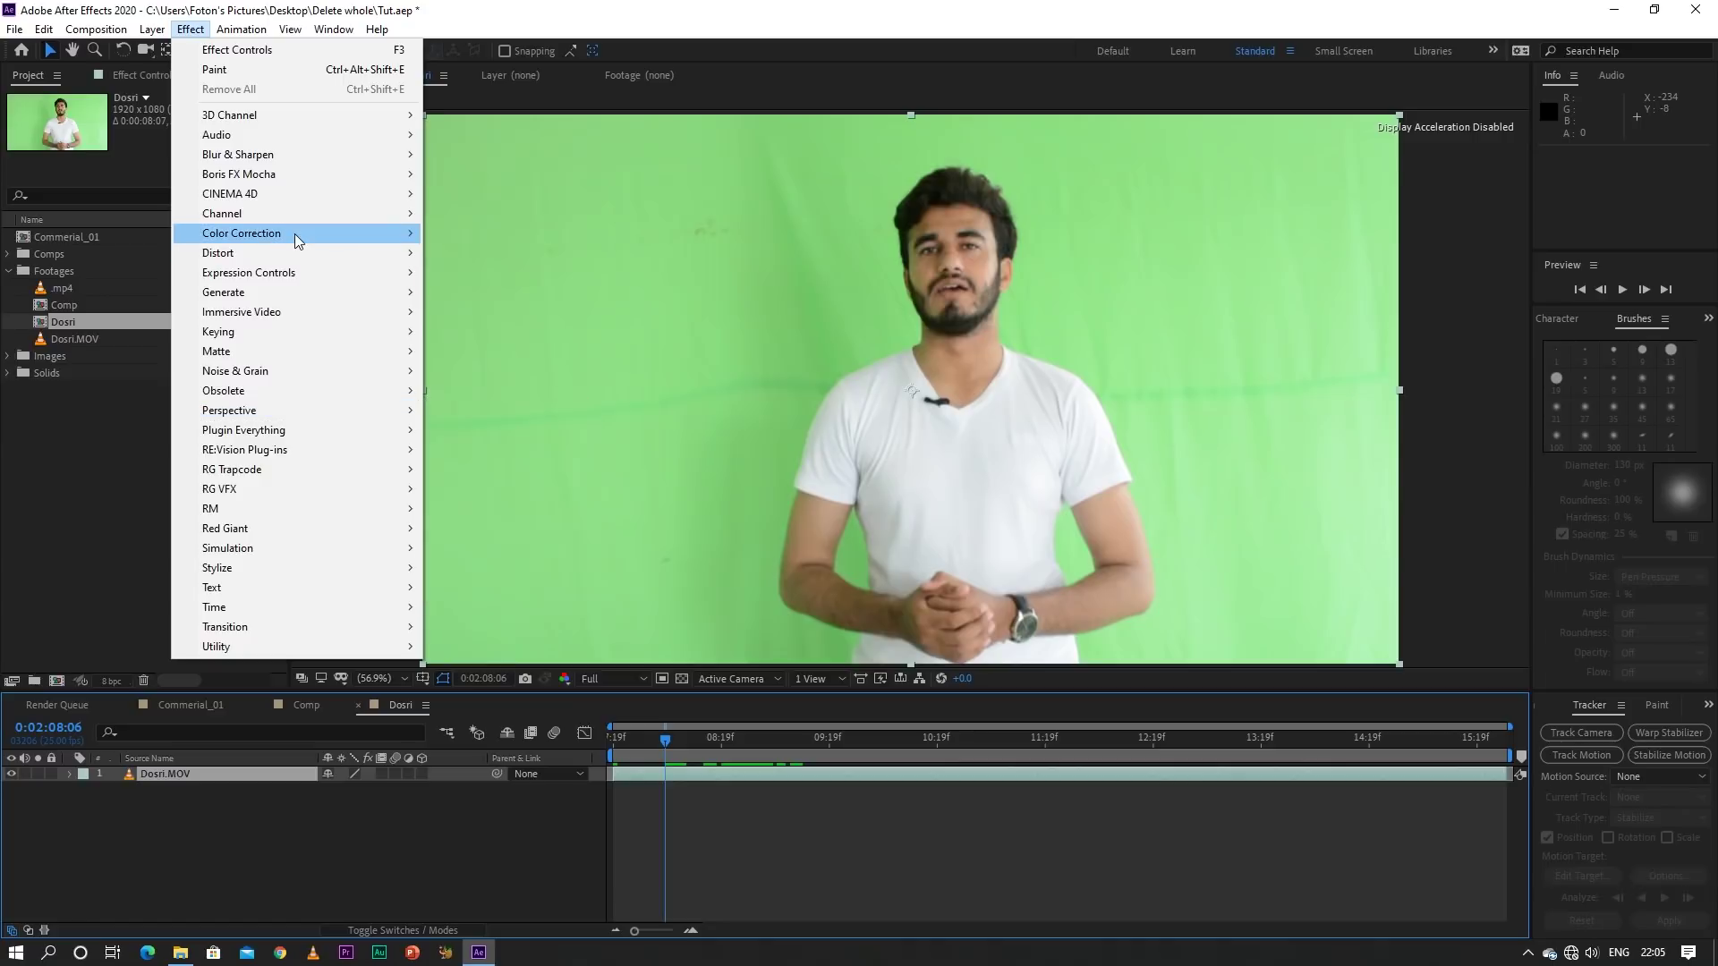
pyautogui.moveTo(293, 234)
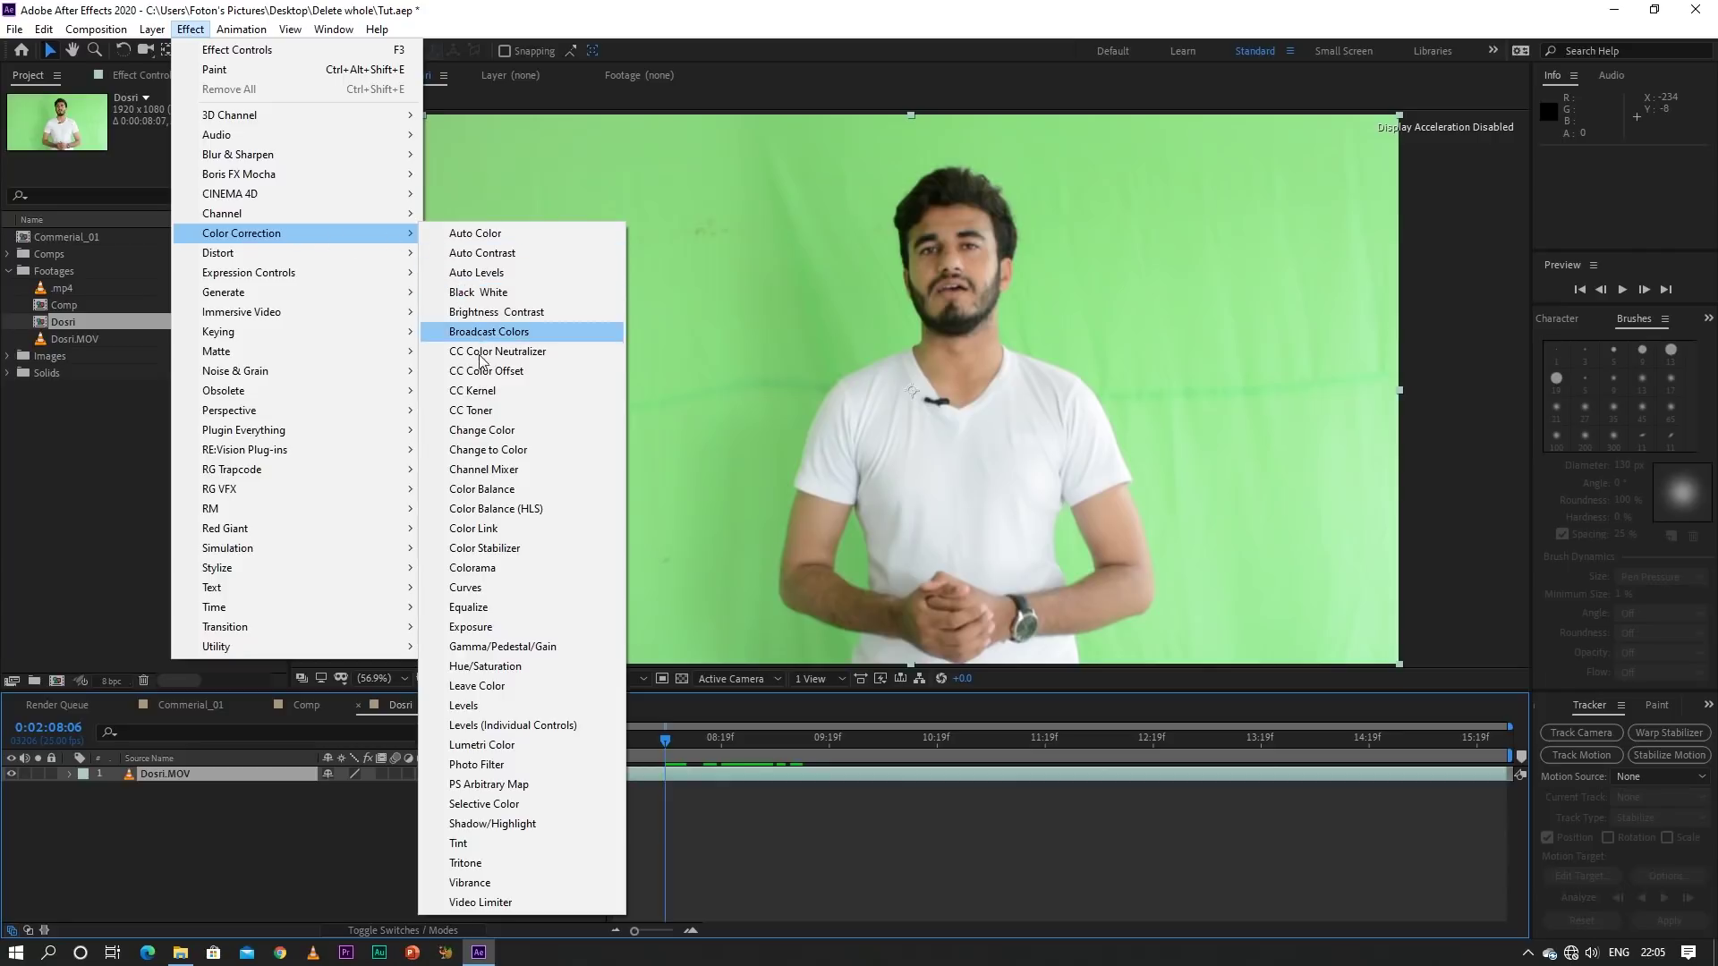
# Apply Curves to the Dosri clip and pull the Blue channel curve down
pyautogui.click(479, 592)
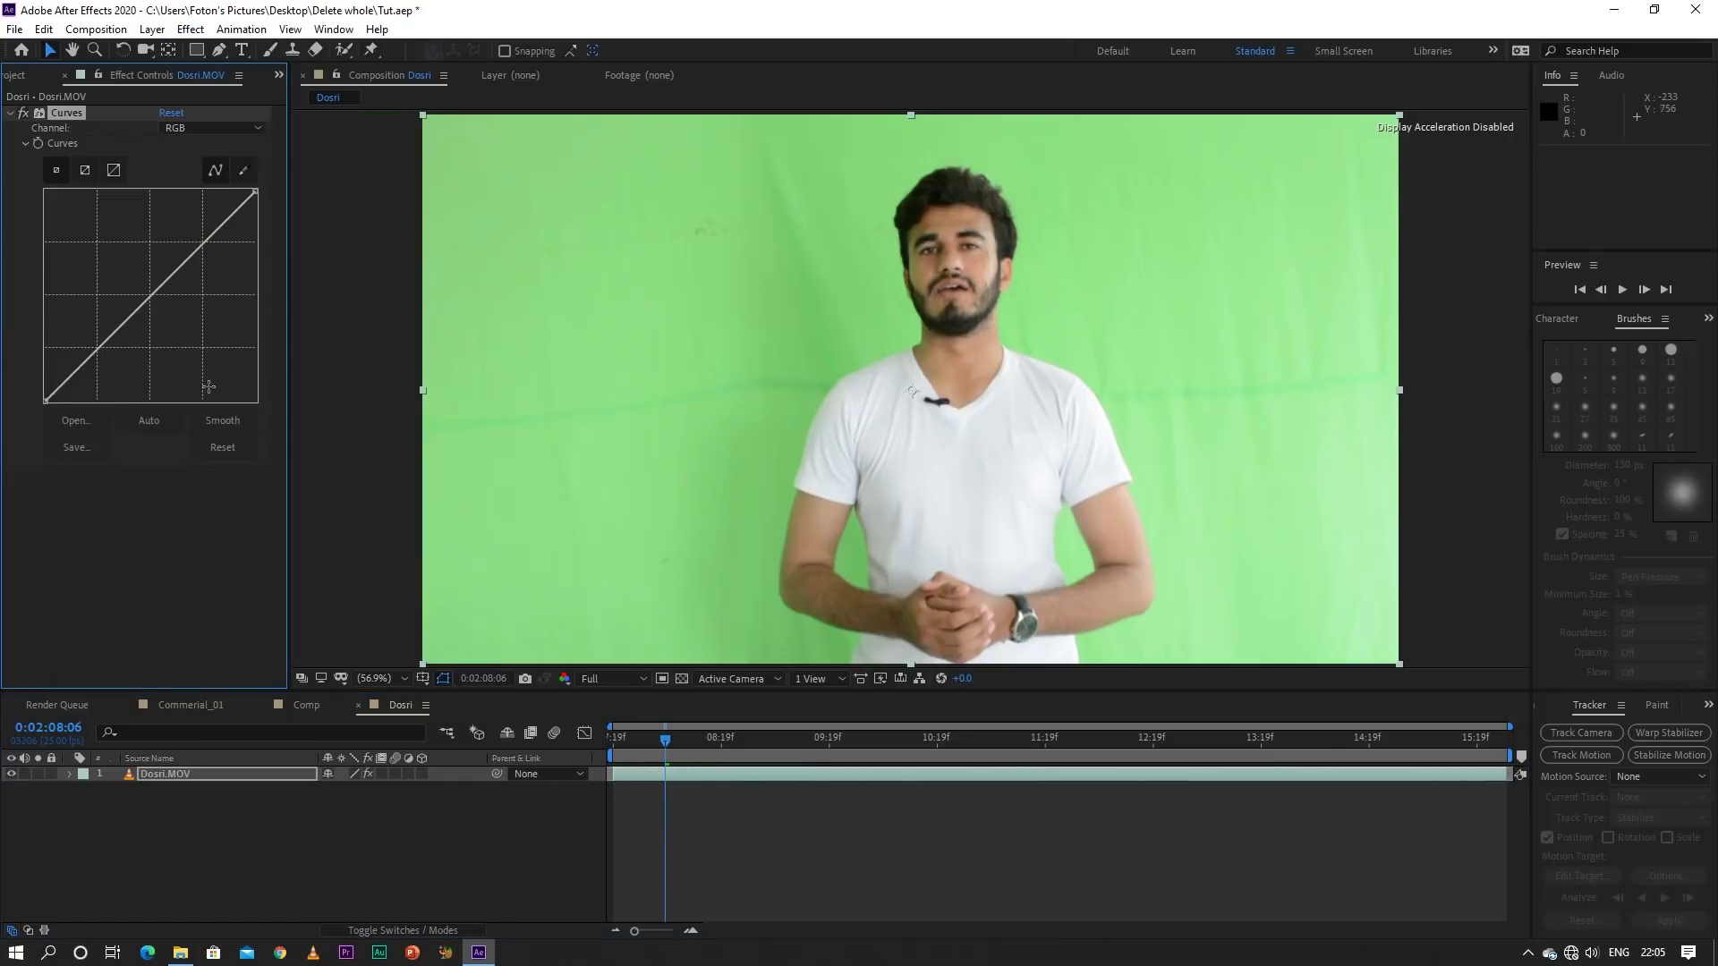
pyautogui.click(207, 133)
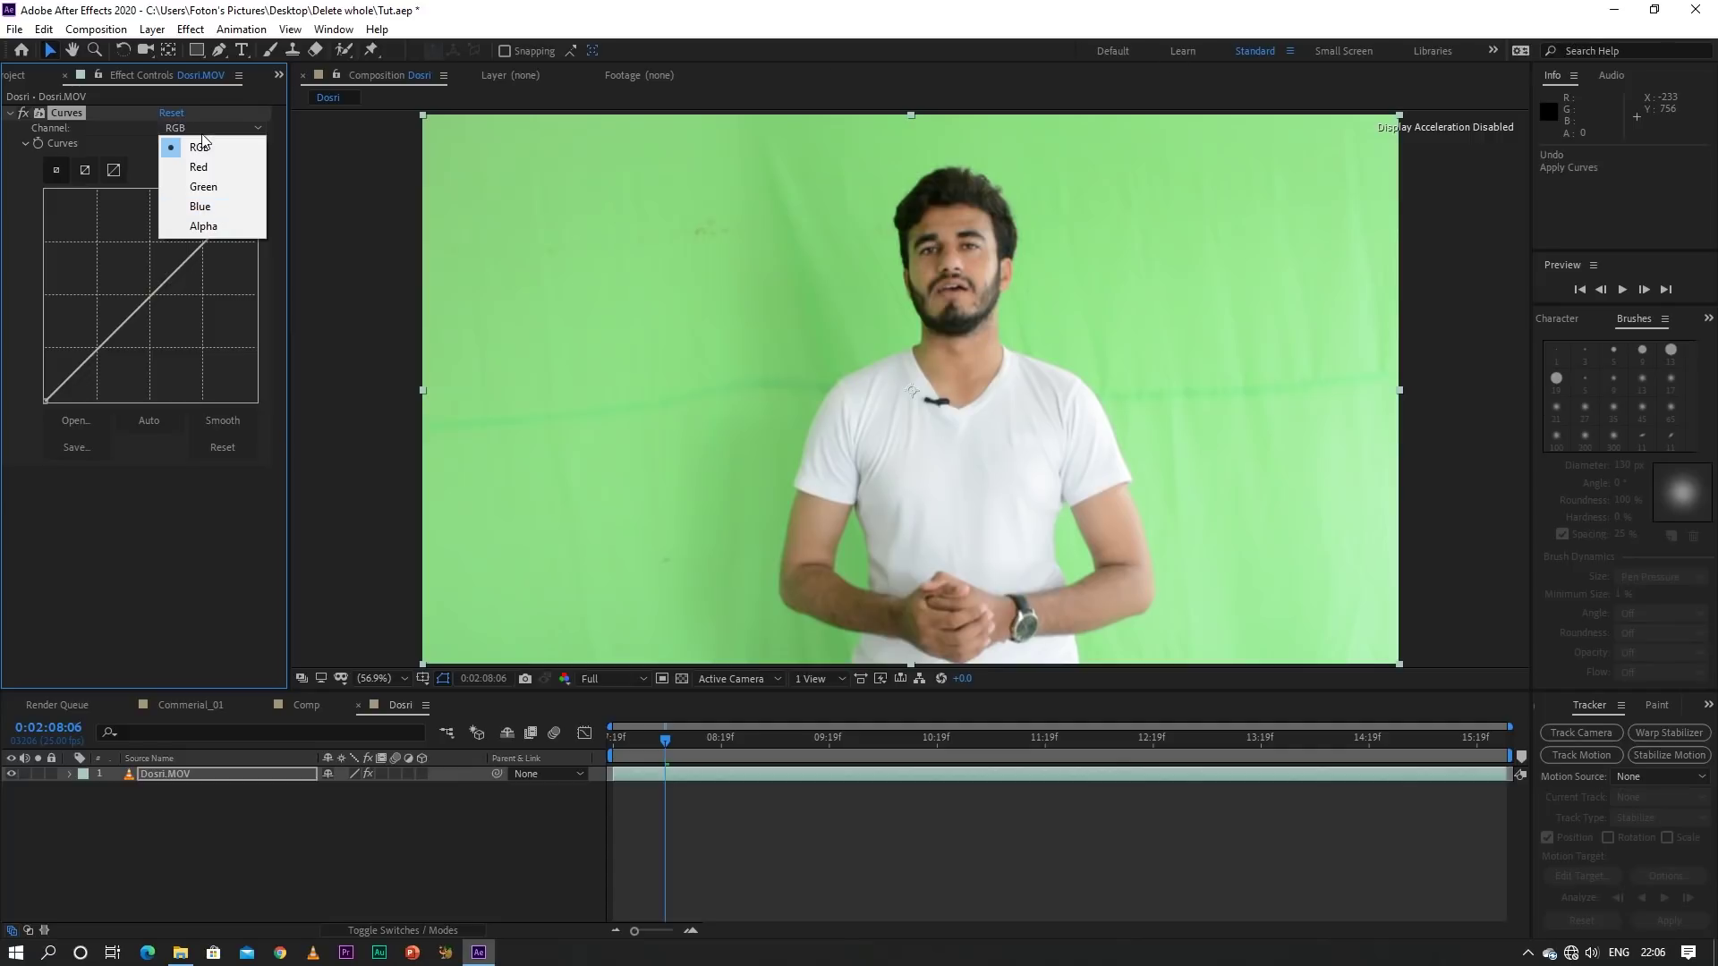
pyautogui.click(201, 207)
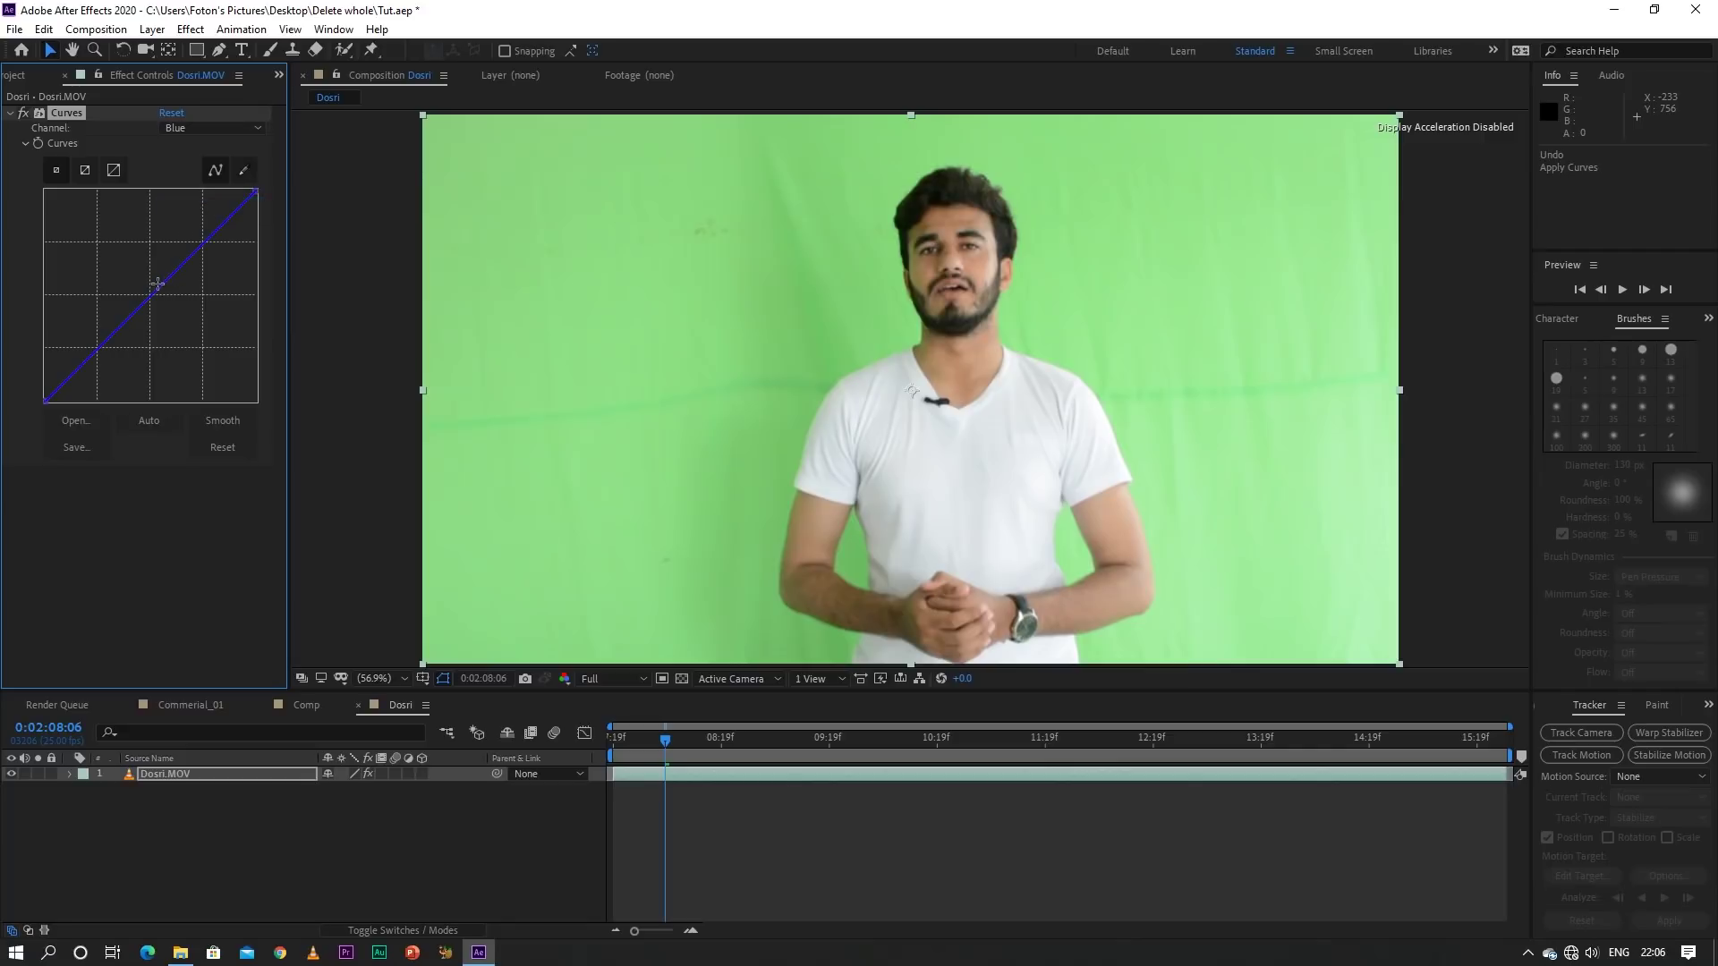
pyautogui.moveTo(158, 284); pyautogui.dragTo(139, 278)
pyautogui.moveTo(142, 275); pyautogui.dragTo(166, 311)
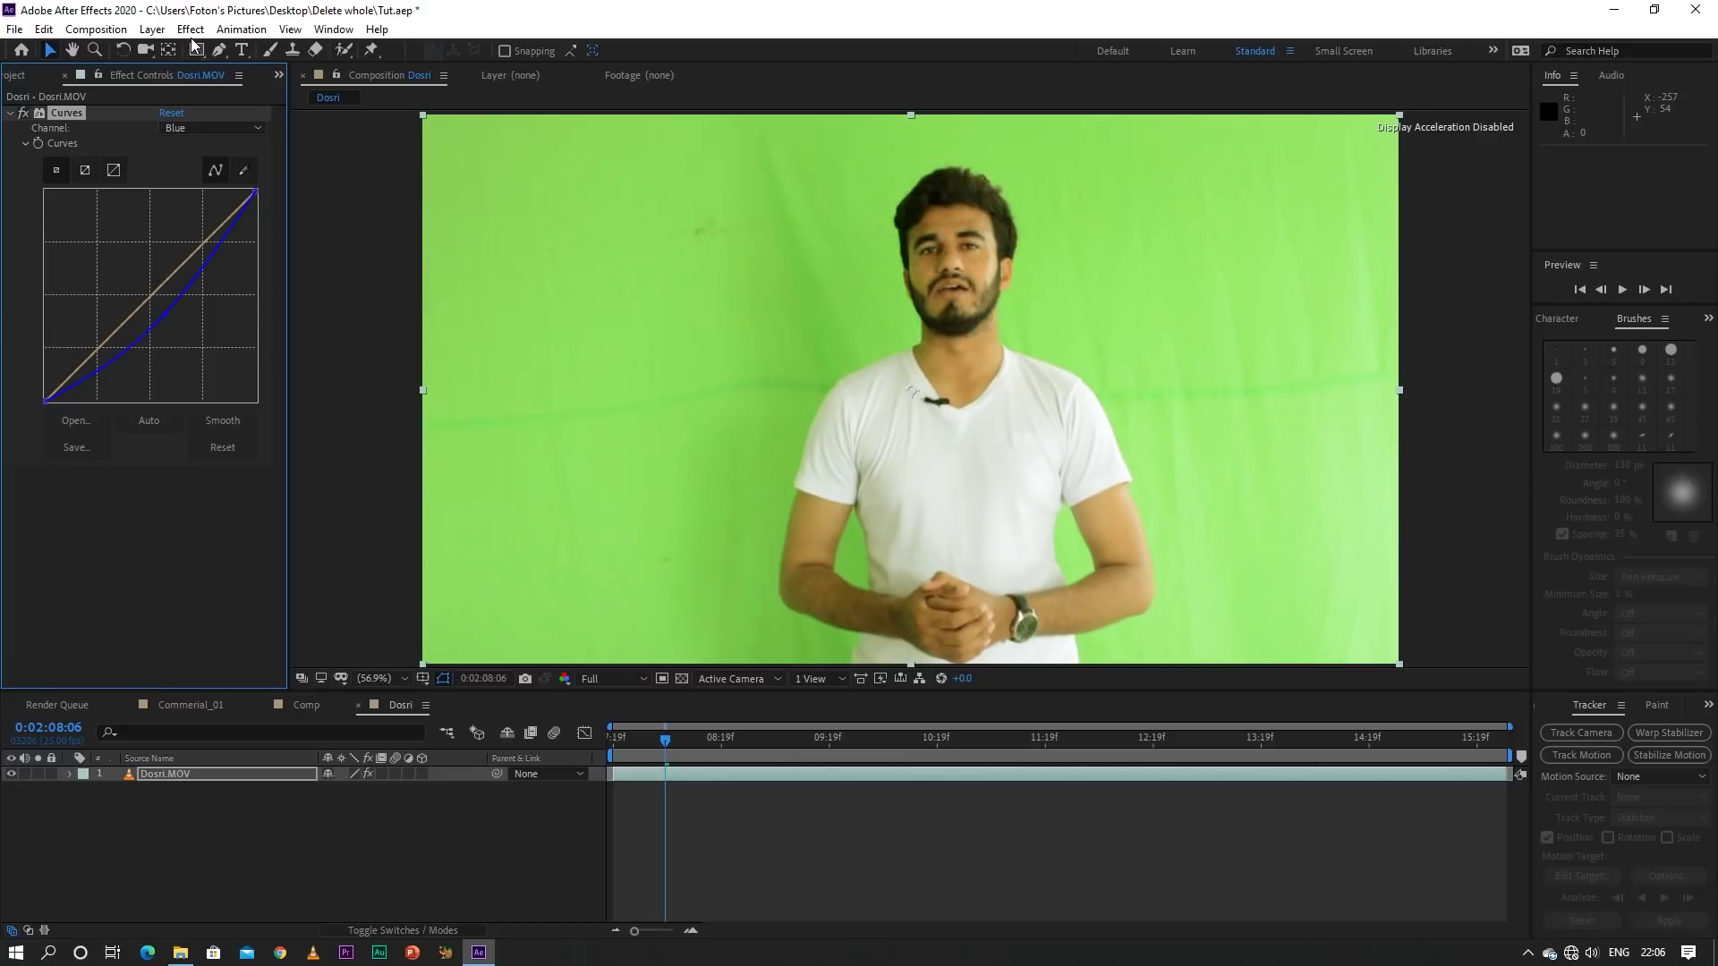
# Raise the Green channel curve, lower the Red channel curve, and scrub to preview
pyautogui.click(186, 131)
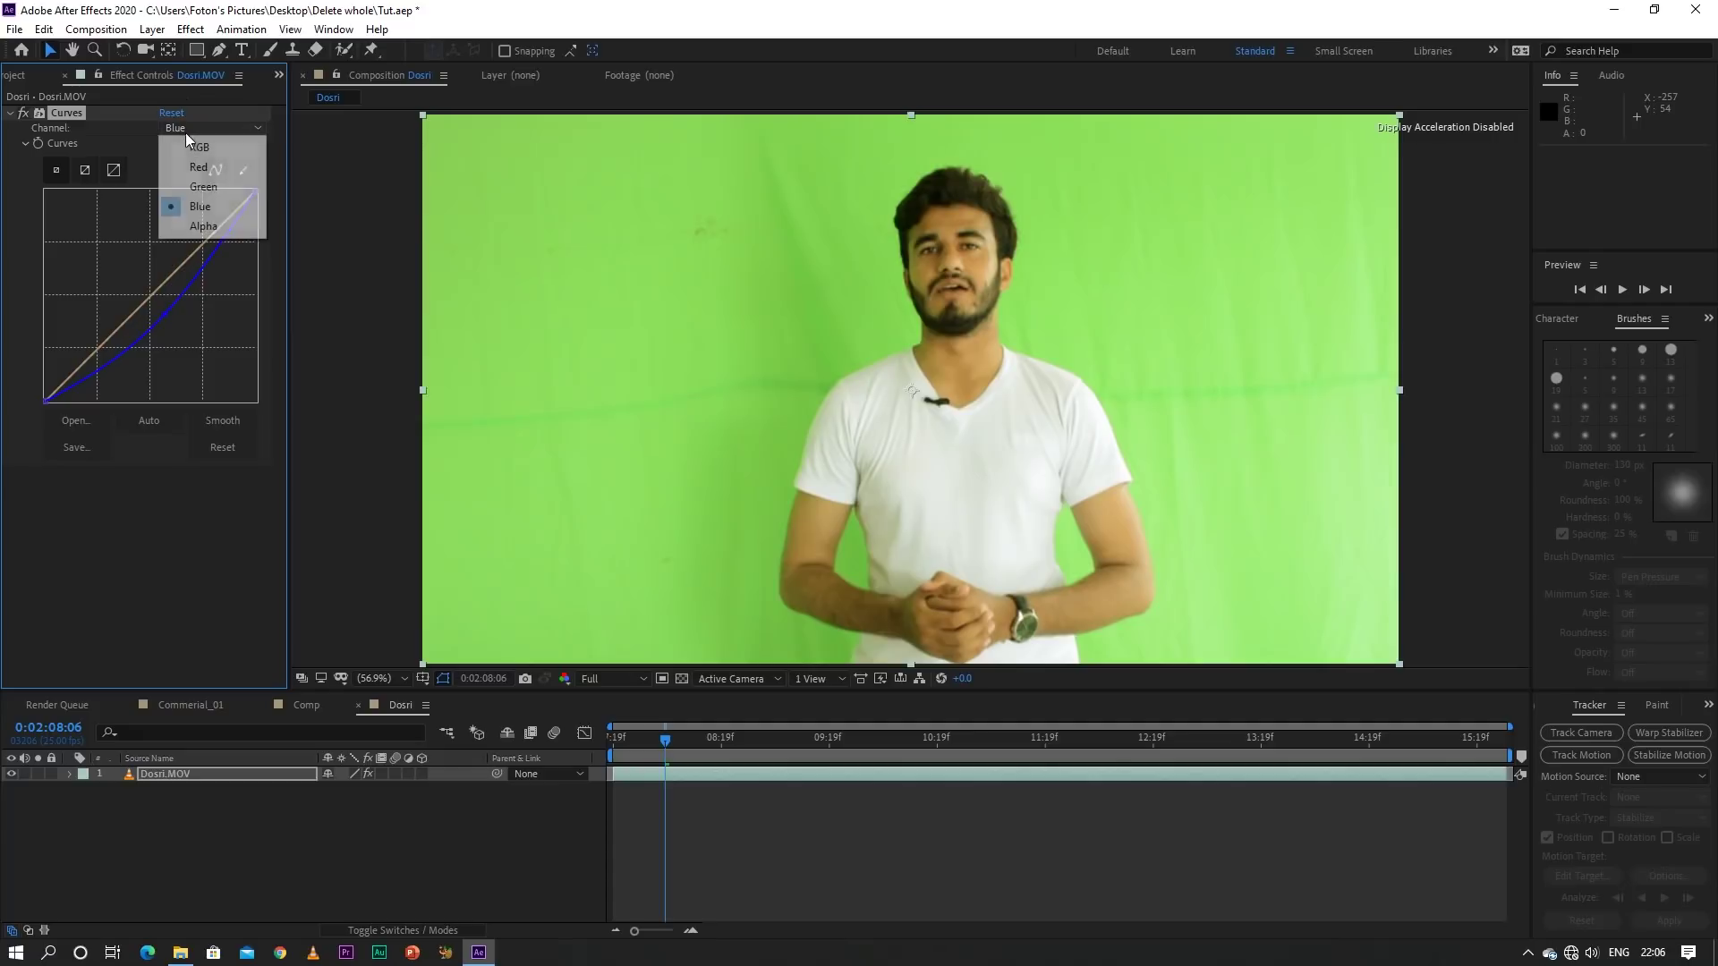
pyautogui.click(201, 187)
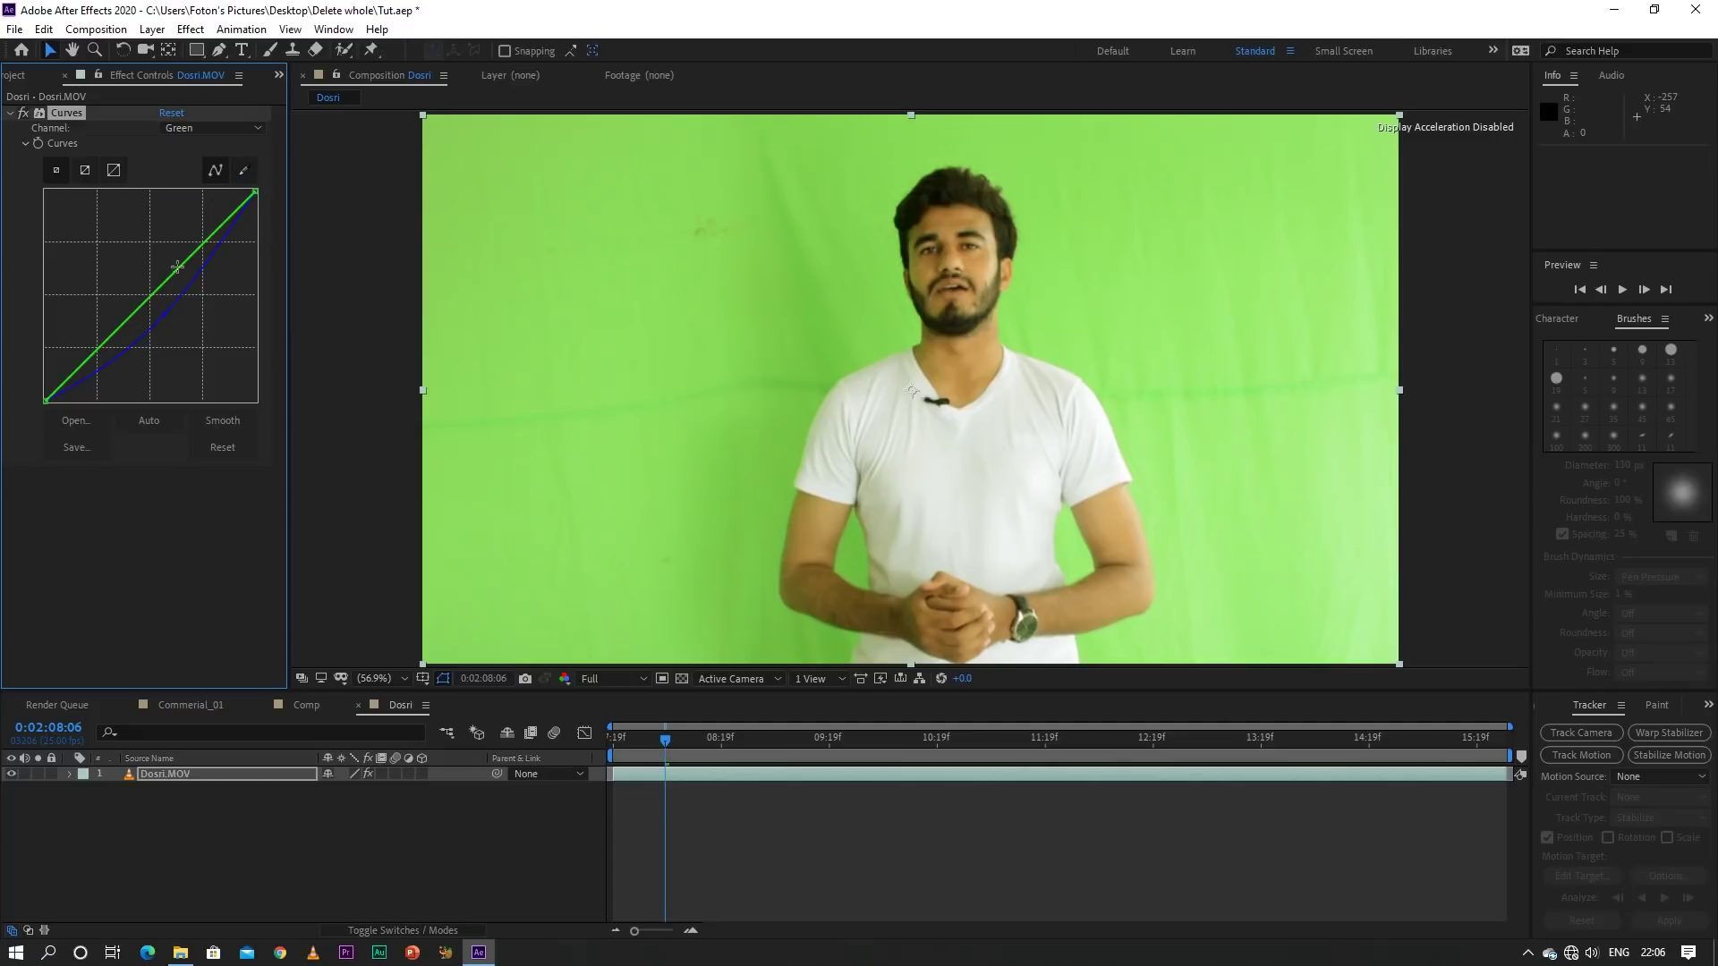
pyautogui.moveTo(160, 285); pyautogui.dragTo(149, 280)
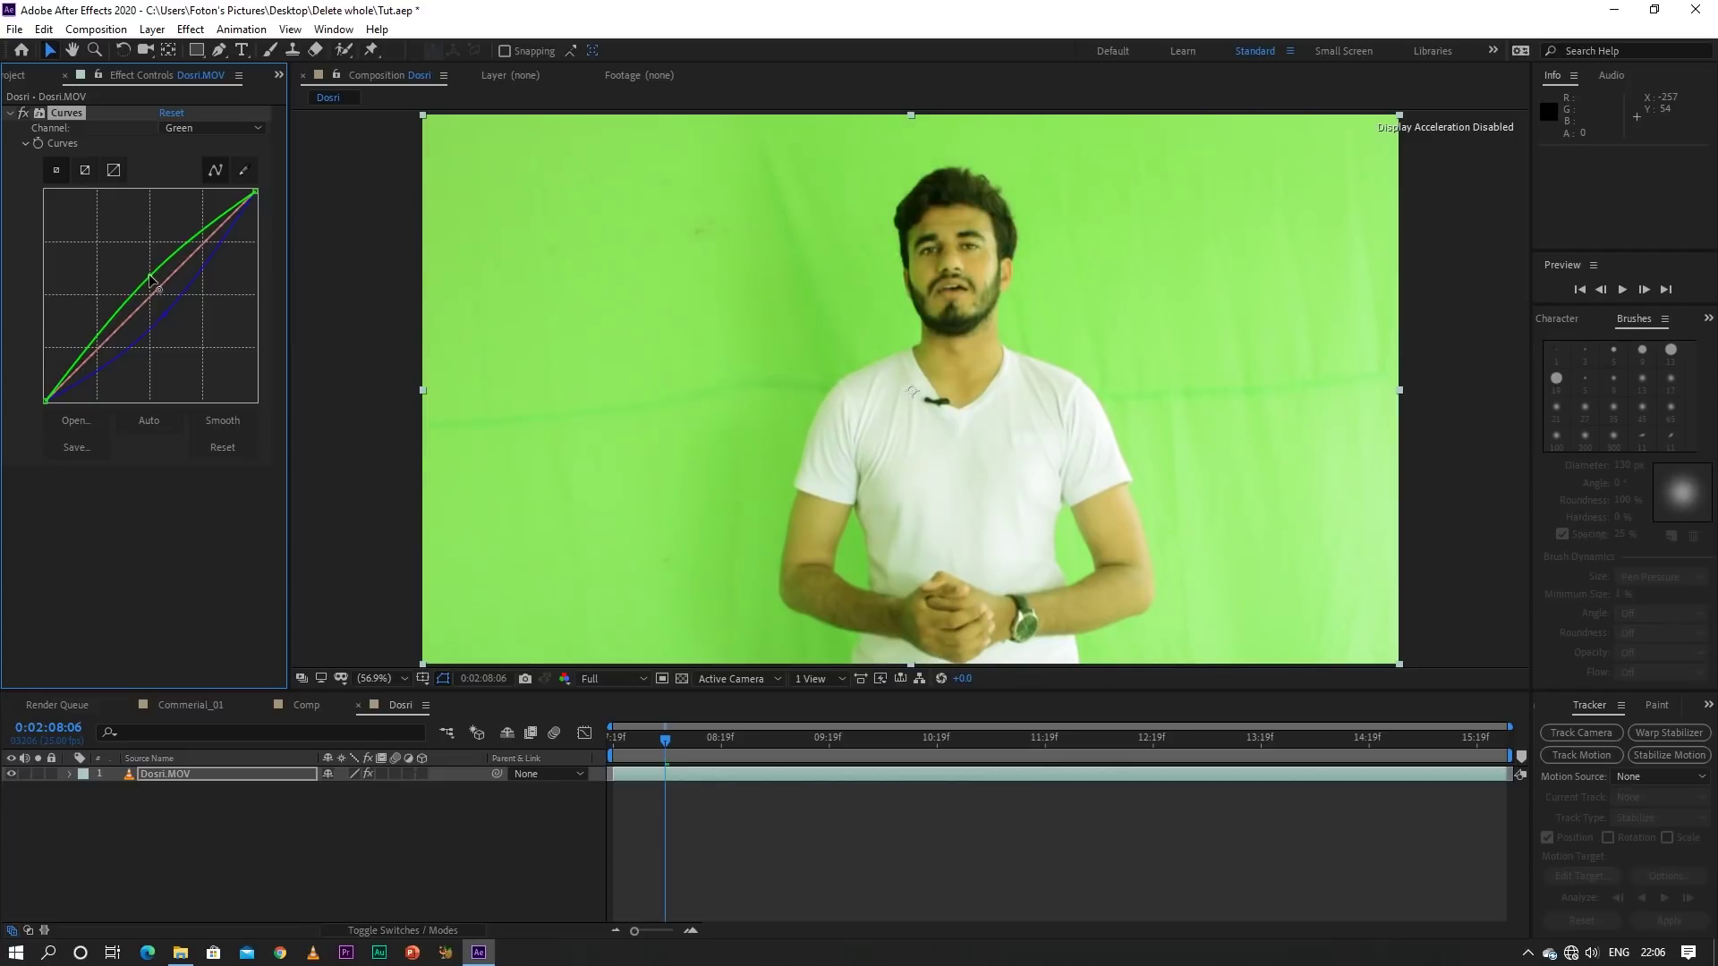
pyautogui.moveTo(150, 280); pyautogui.dragTo(147, 276)
pyautogui.click(233, 129)
pyautogui.click(207, 170)
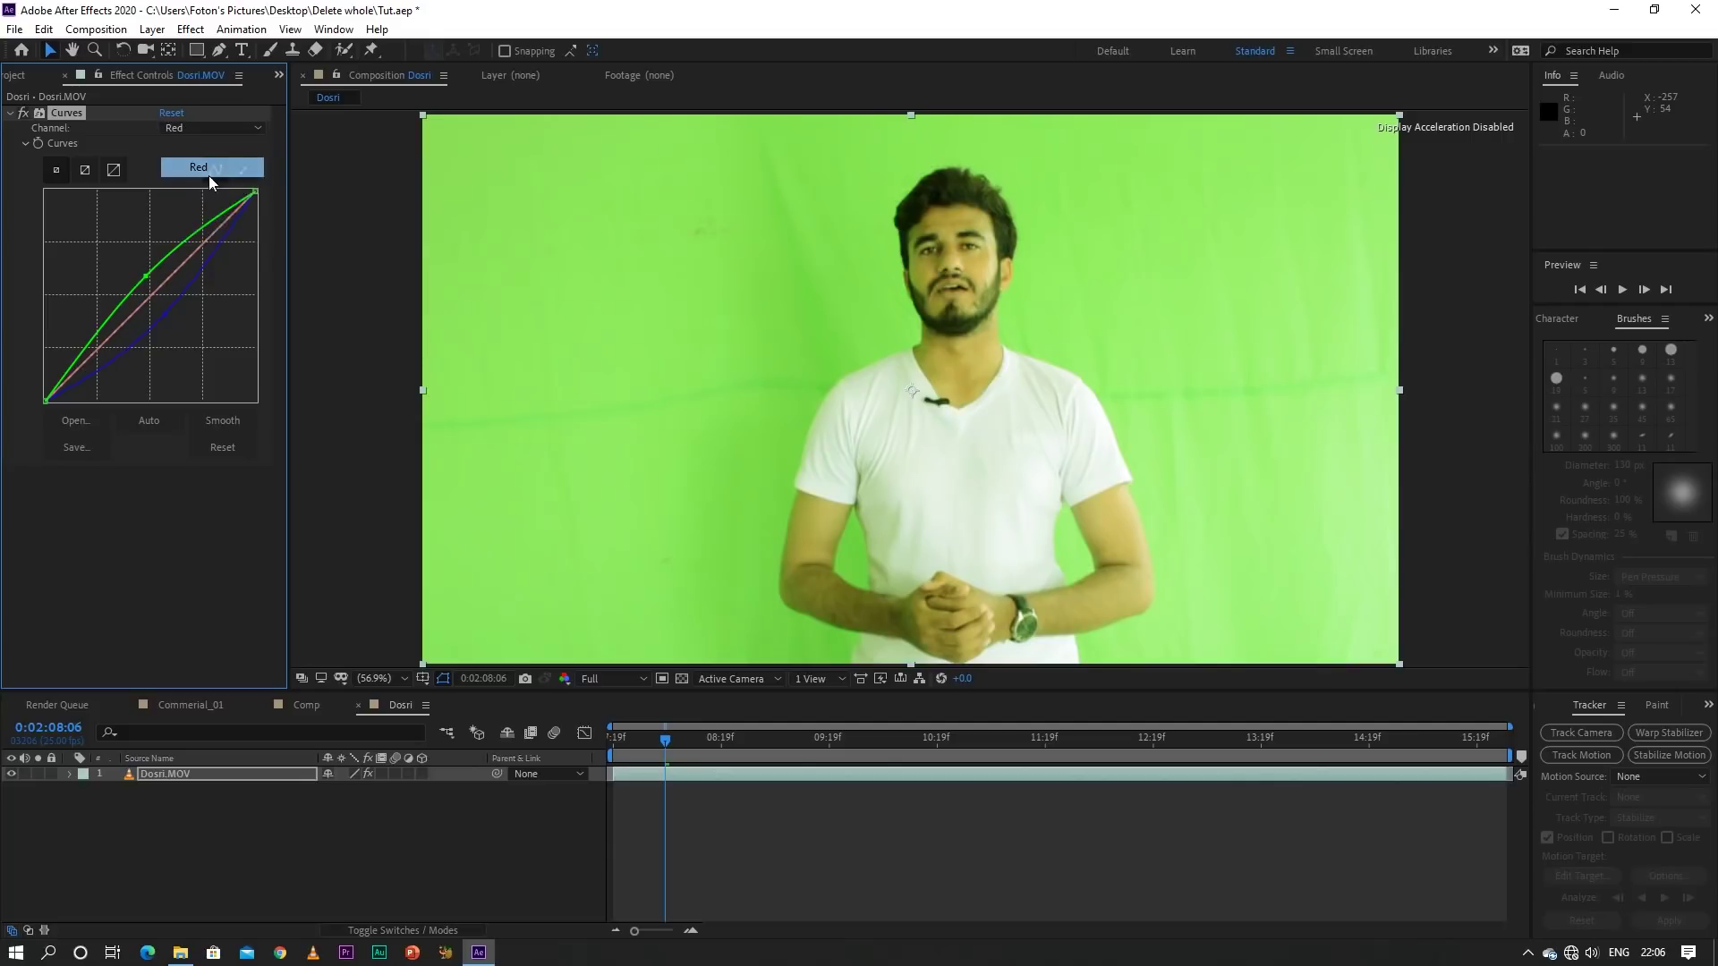
pyautogui.moveTo(163, 284); pyautogui.dragTo(180, 293)
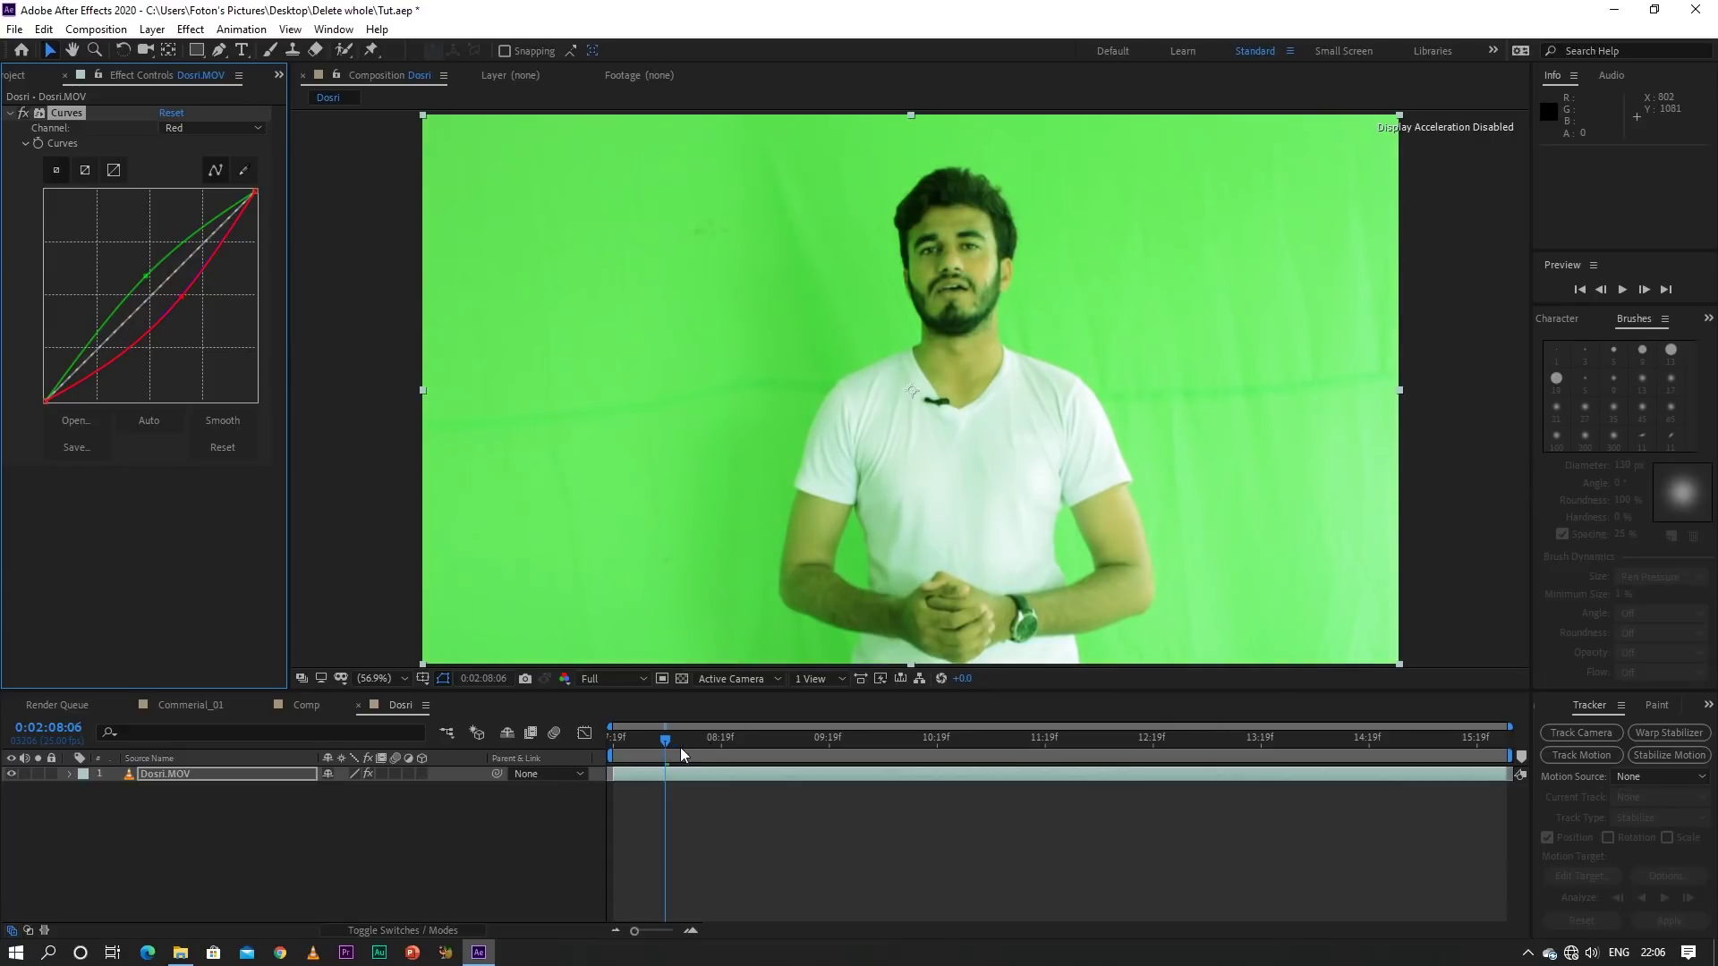
pyautogui.moveTo(680, 748); pyautogui.dragTo(697, 770)
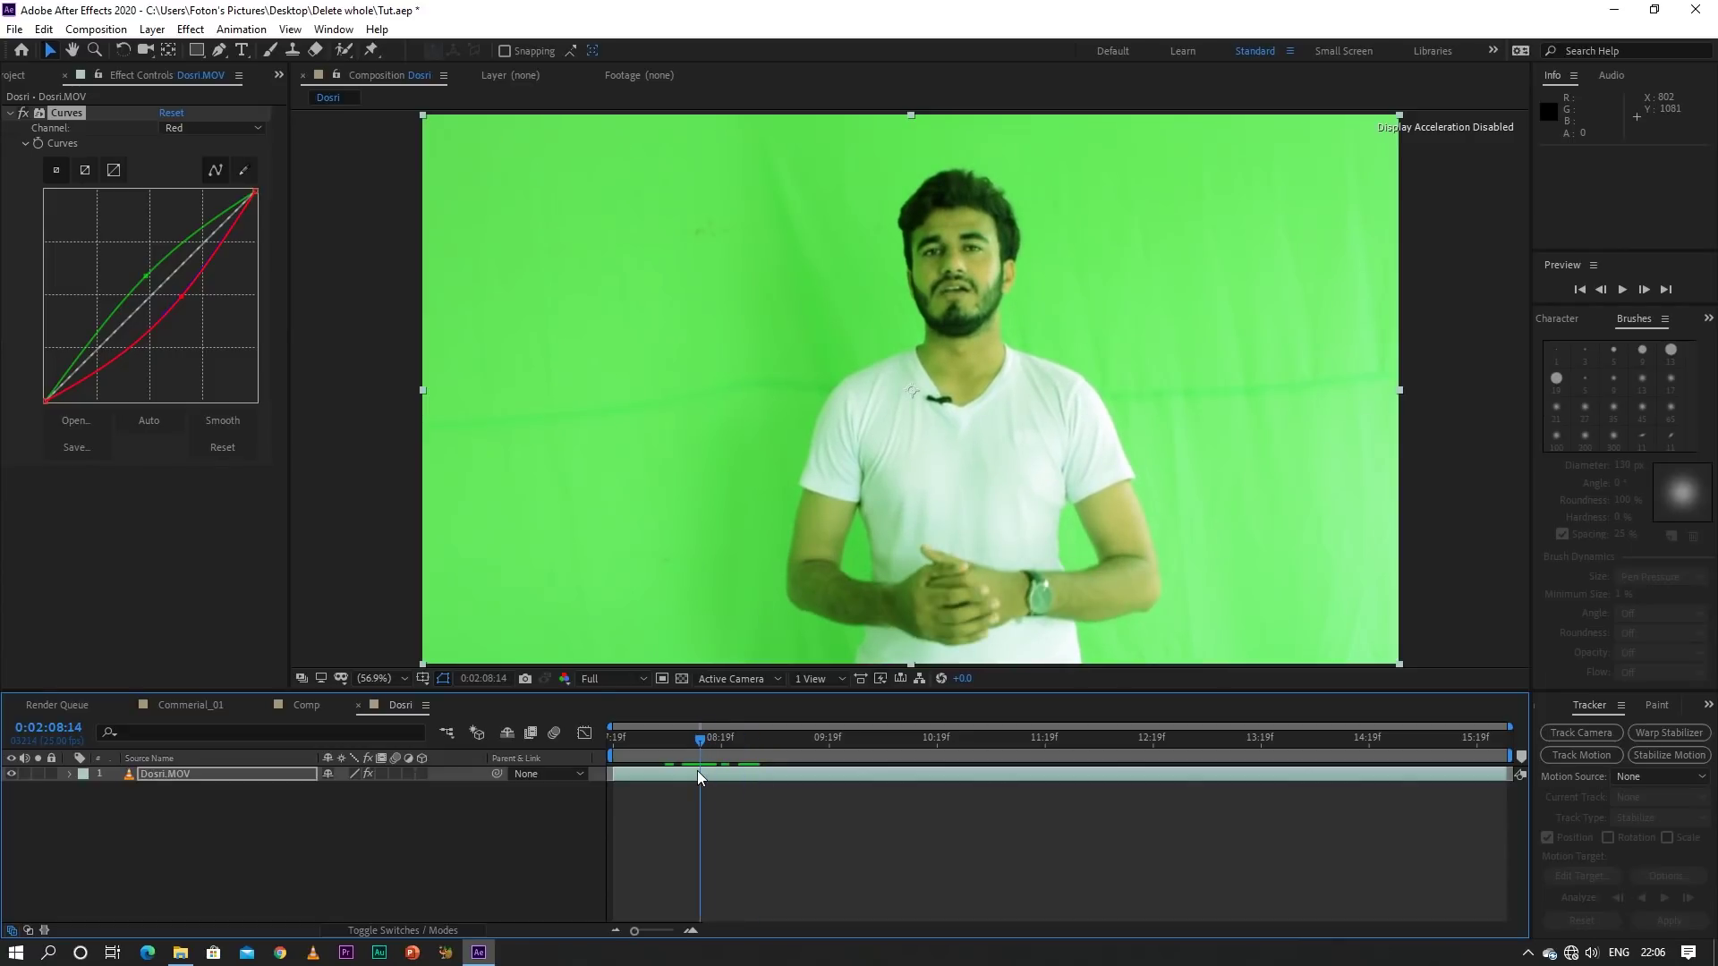
pyautogui.click(189, 30)
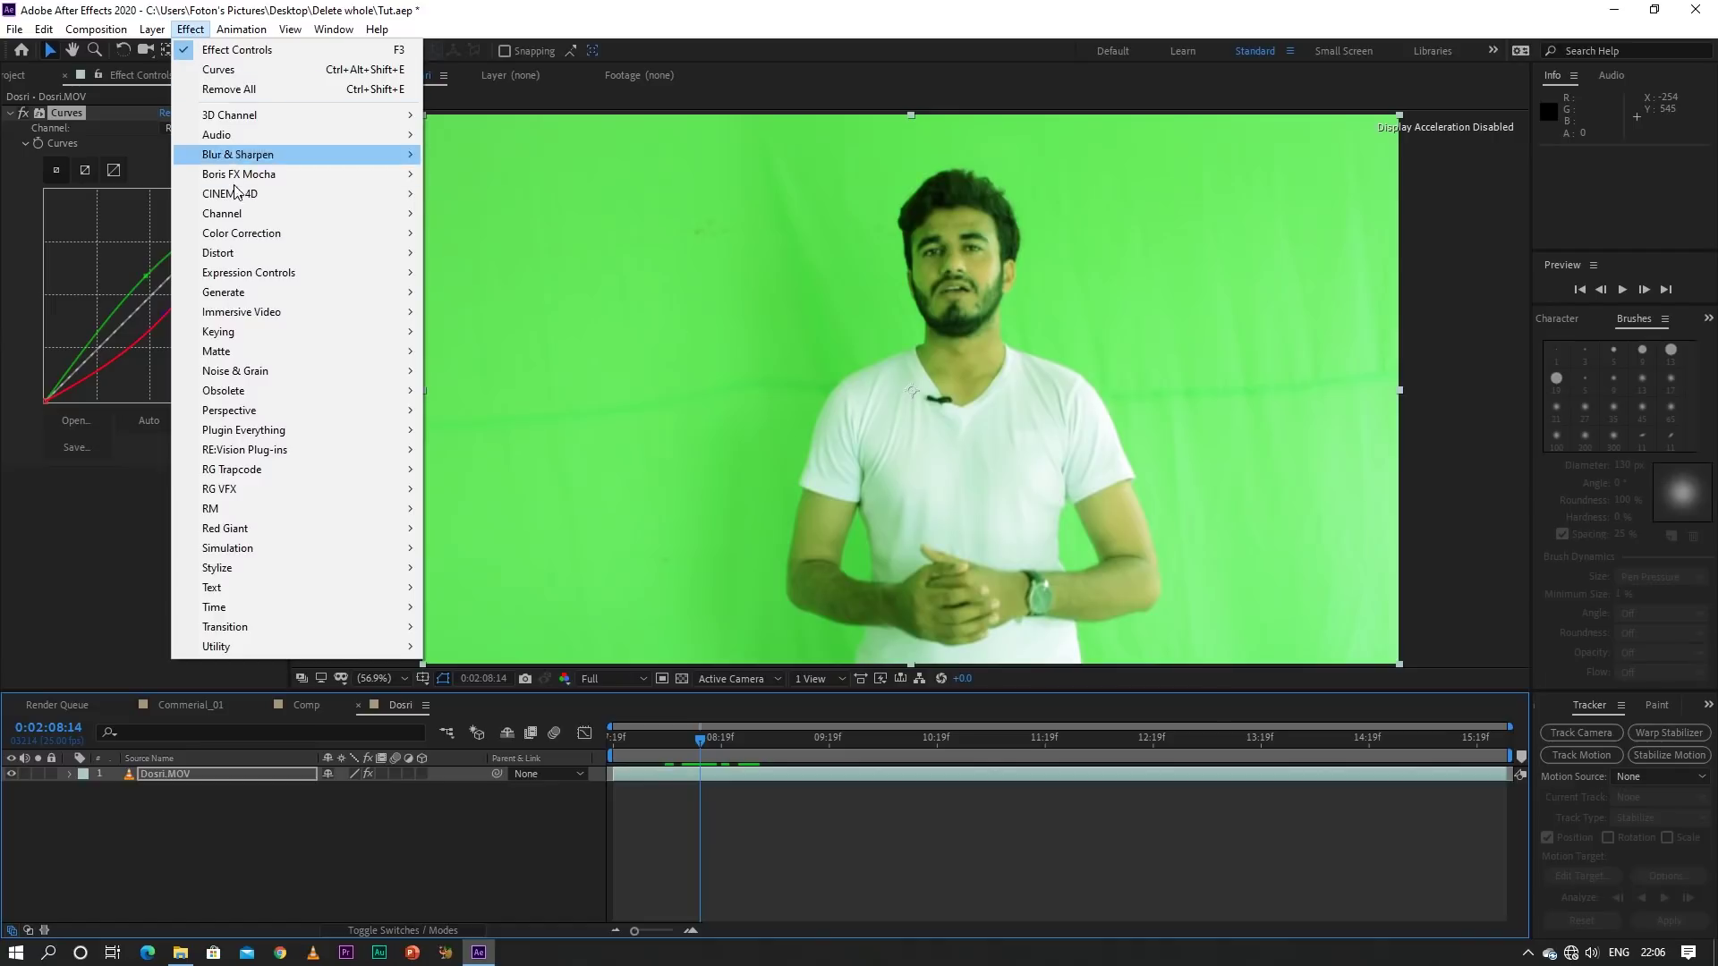
pyautogui.moveTo(247, 239)
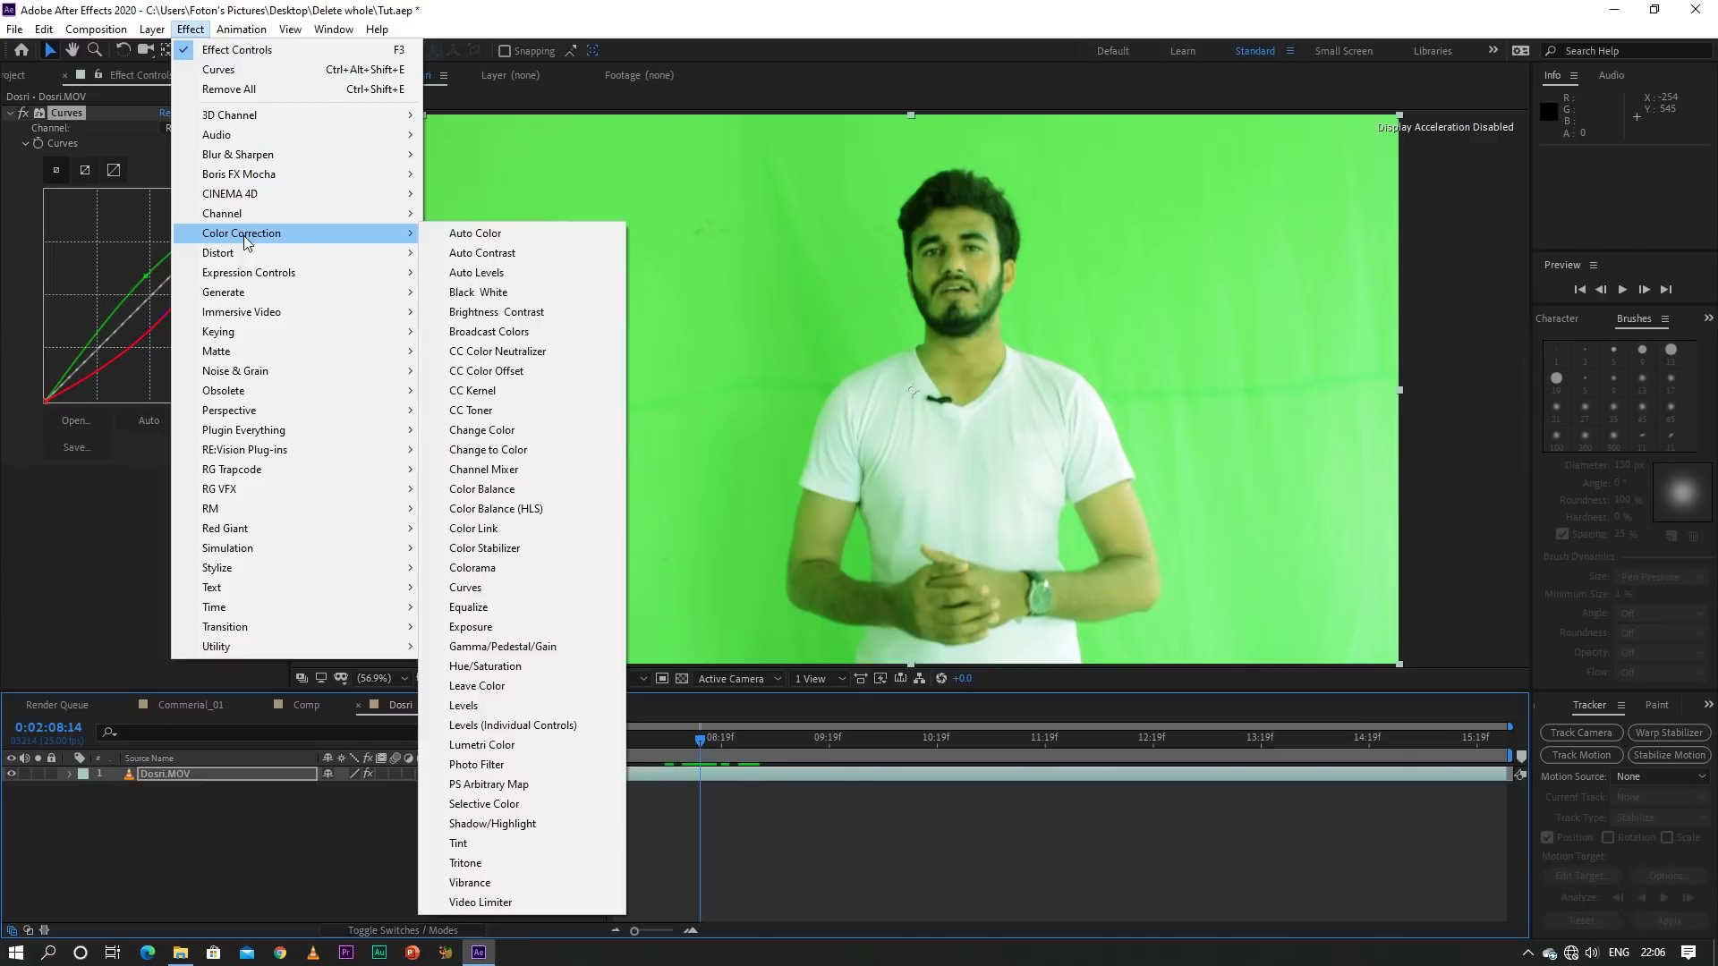
pyautogui.click(468, 635)
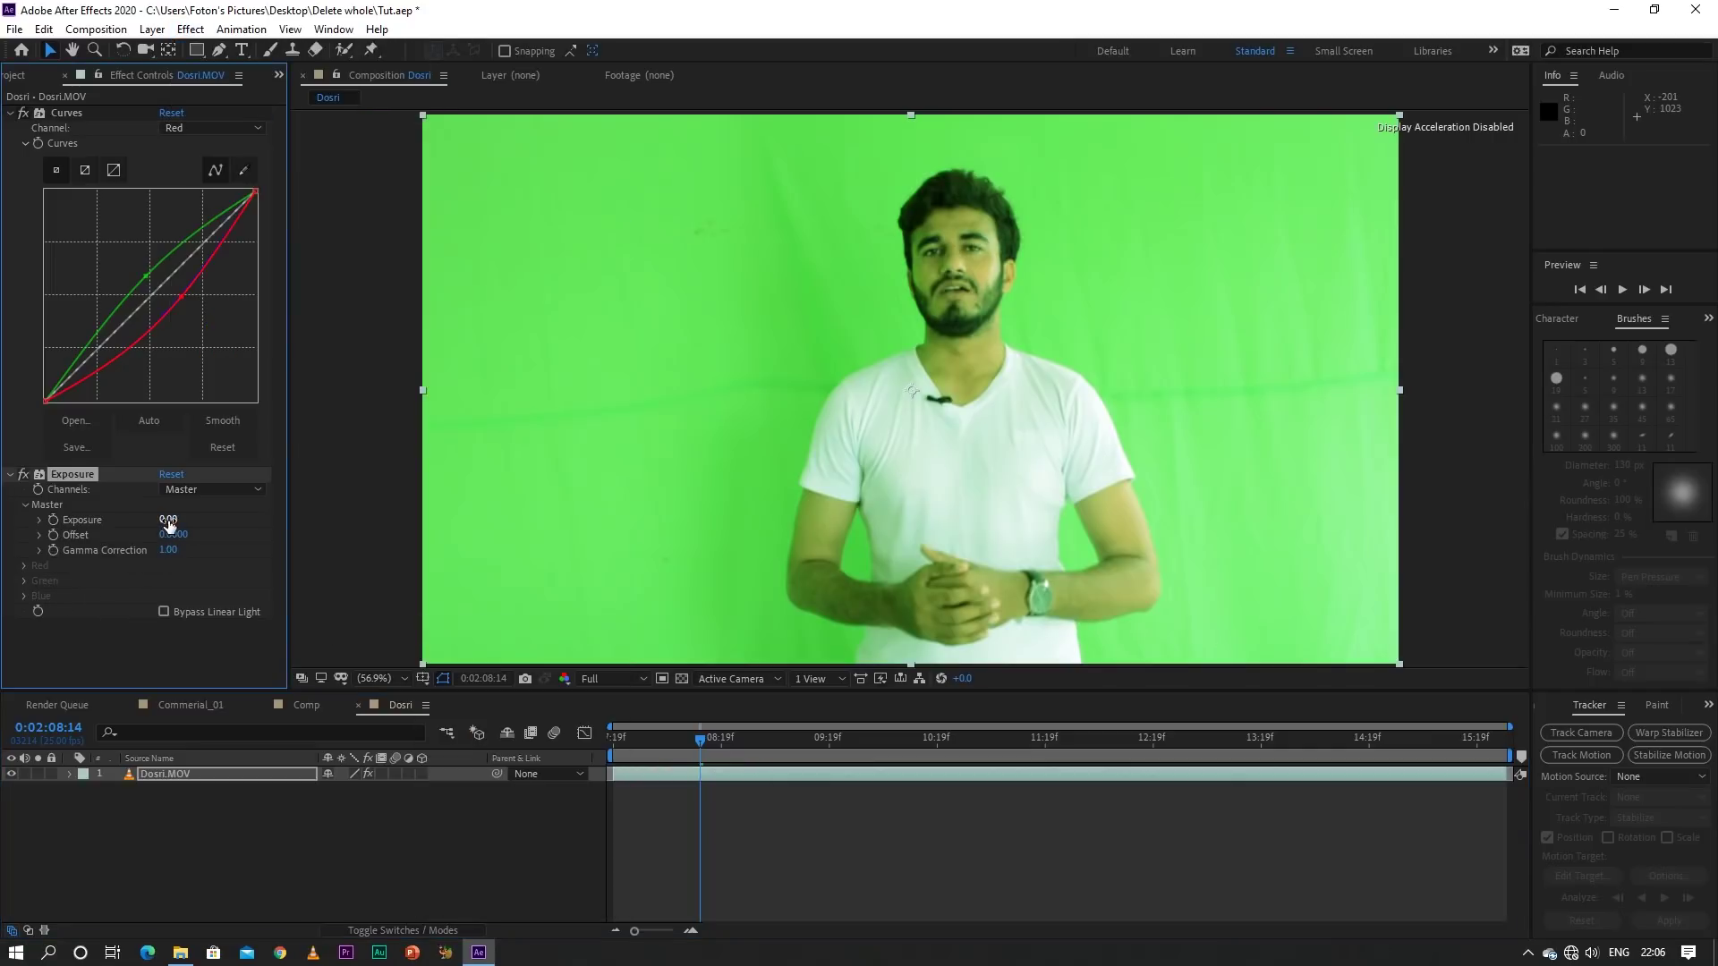
pyautogui.moveTo(160, 519)
pyautogui.mouseDown()
pyautogui.moveTo(35, 534)
pyautogui.moveTo(309, 534)
pyautogui.mouseUp()
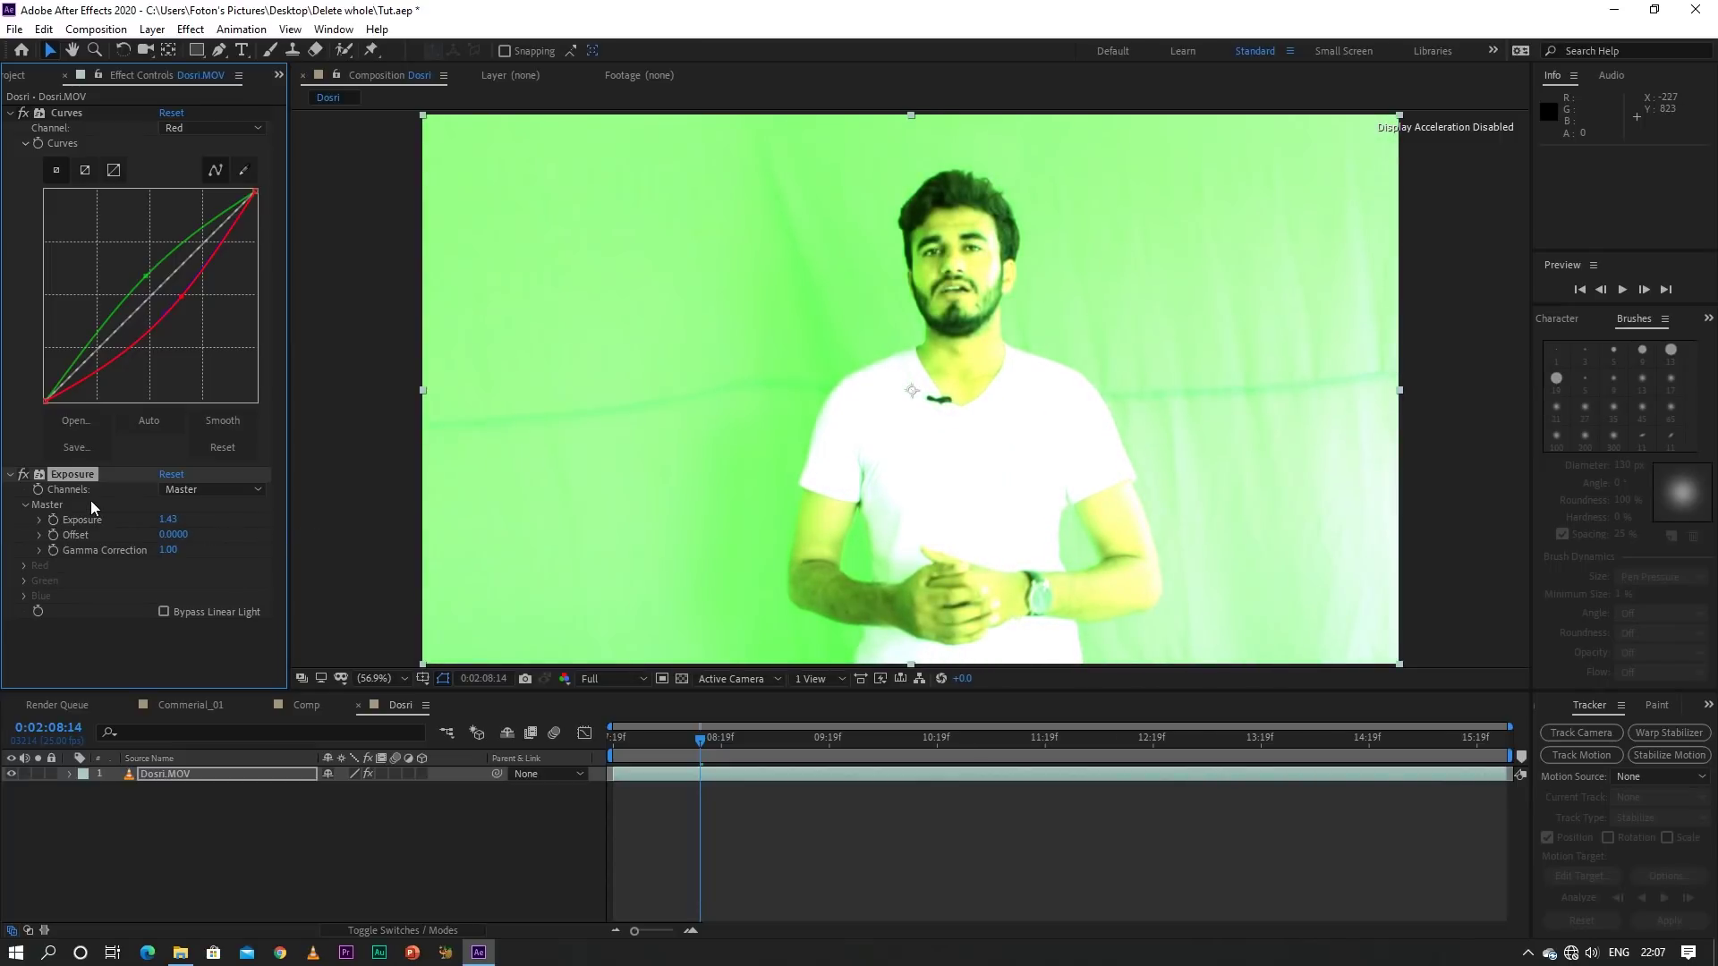
pyautogui.hotkey('ctrl', 'z')
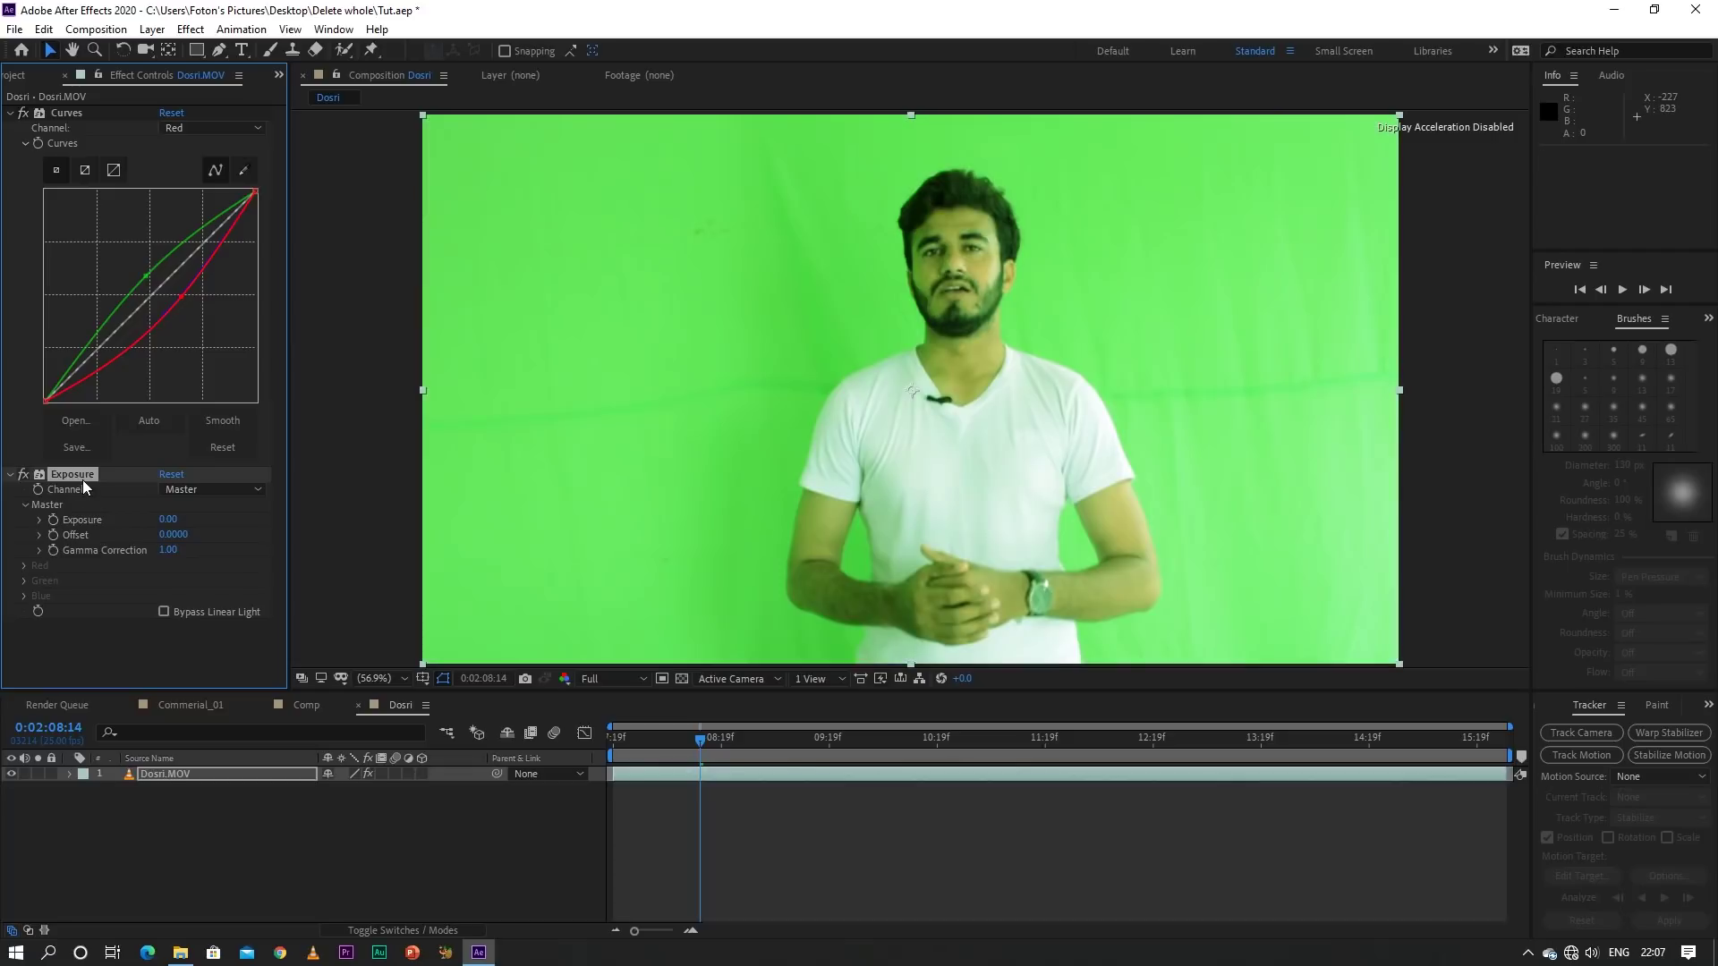
pyautogui.press('Delete')
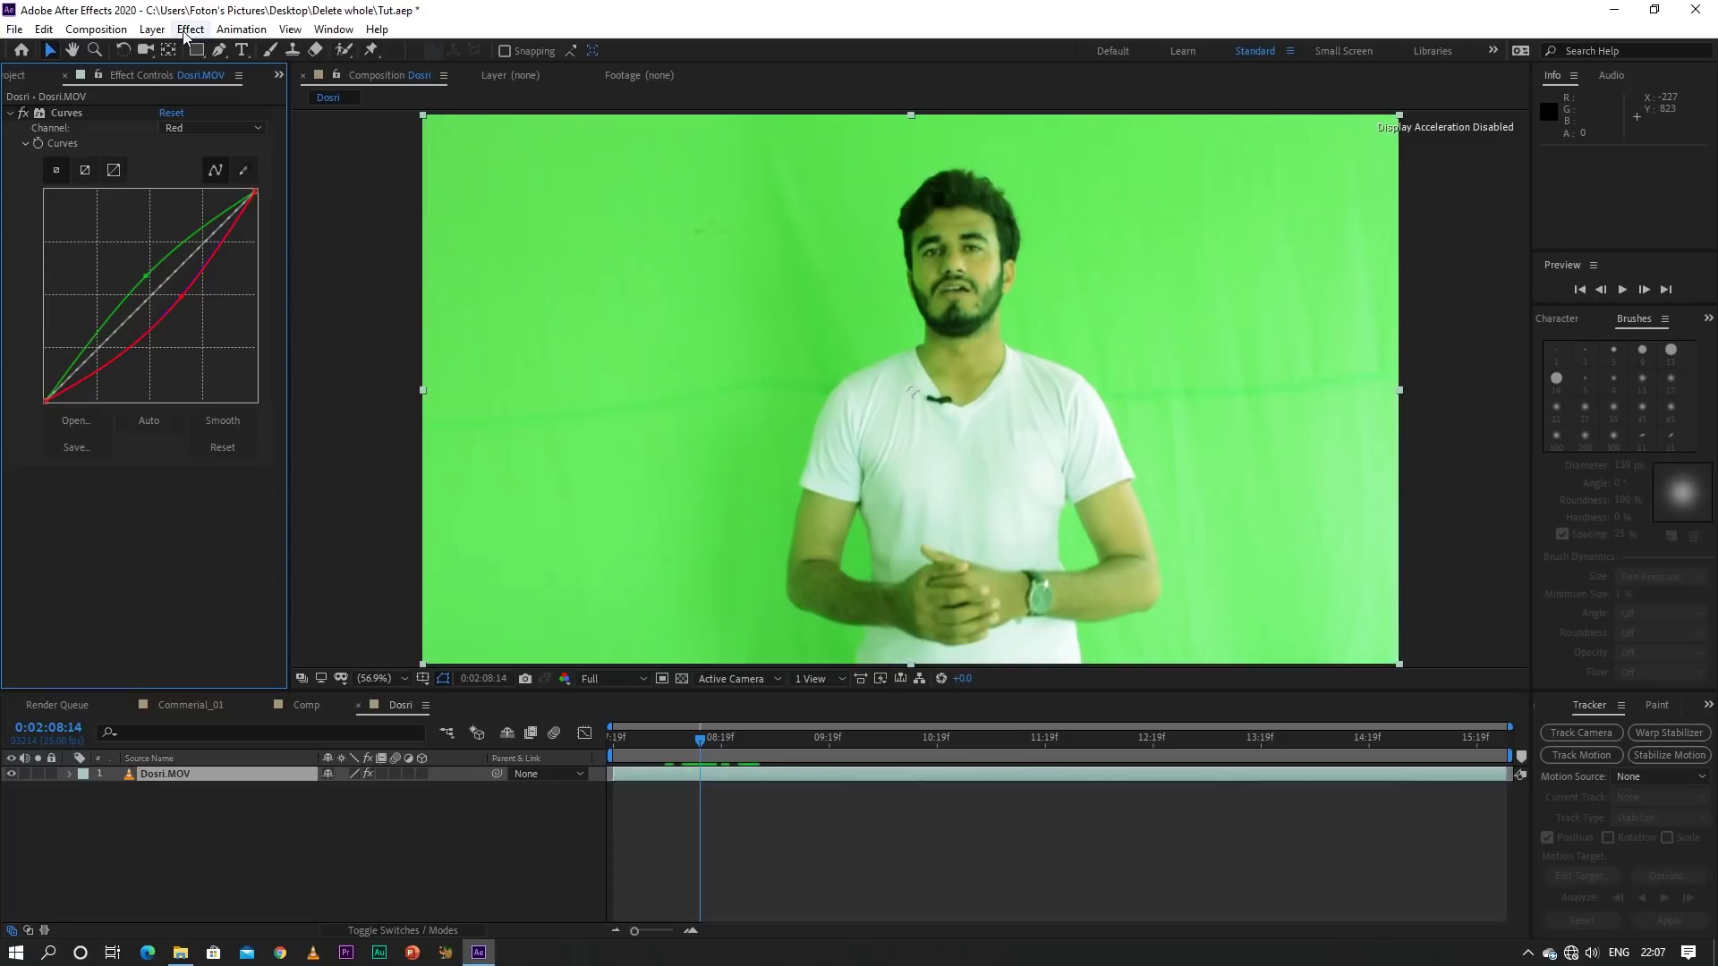
# Add Brightness & Contrast under Curves with Contrast 61 and Brightness 13
pyautogui.click(186, 34)
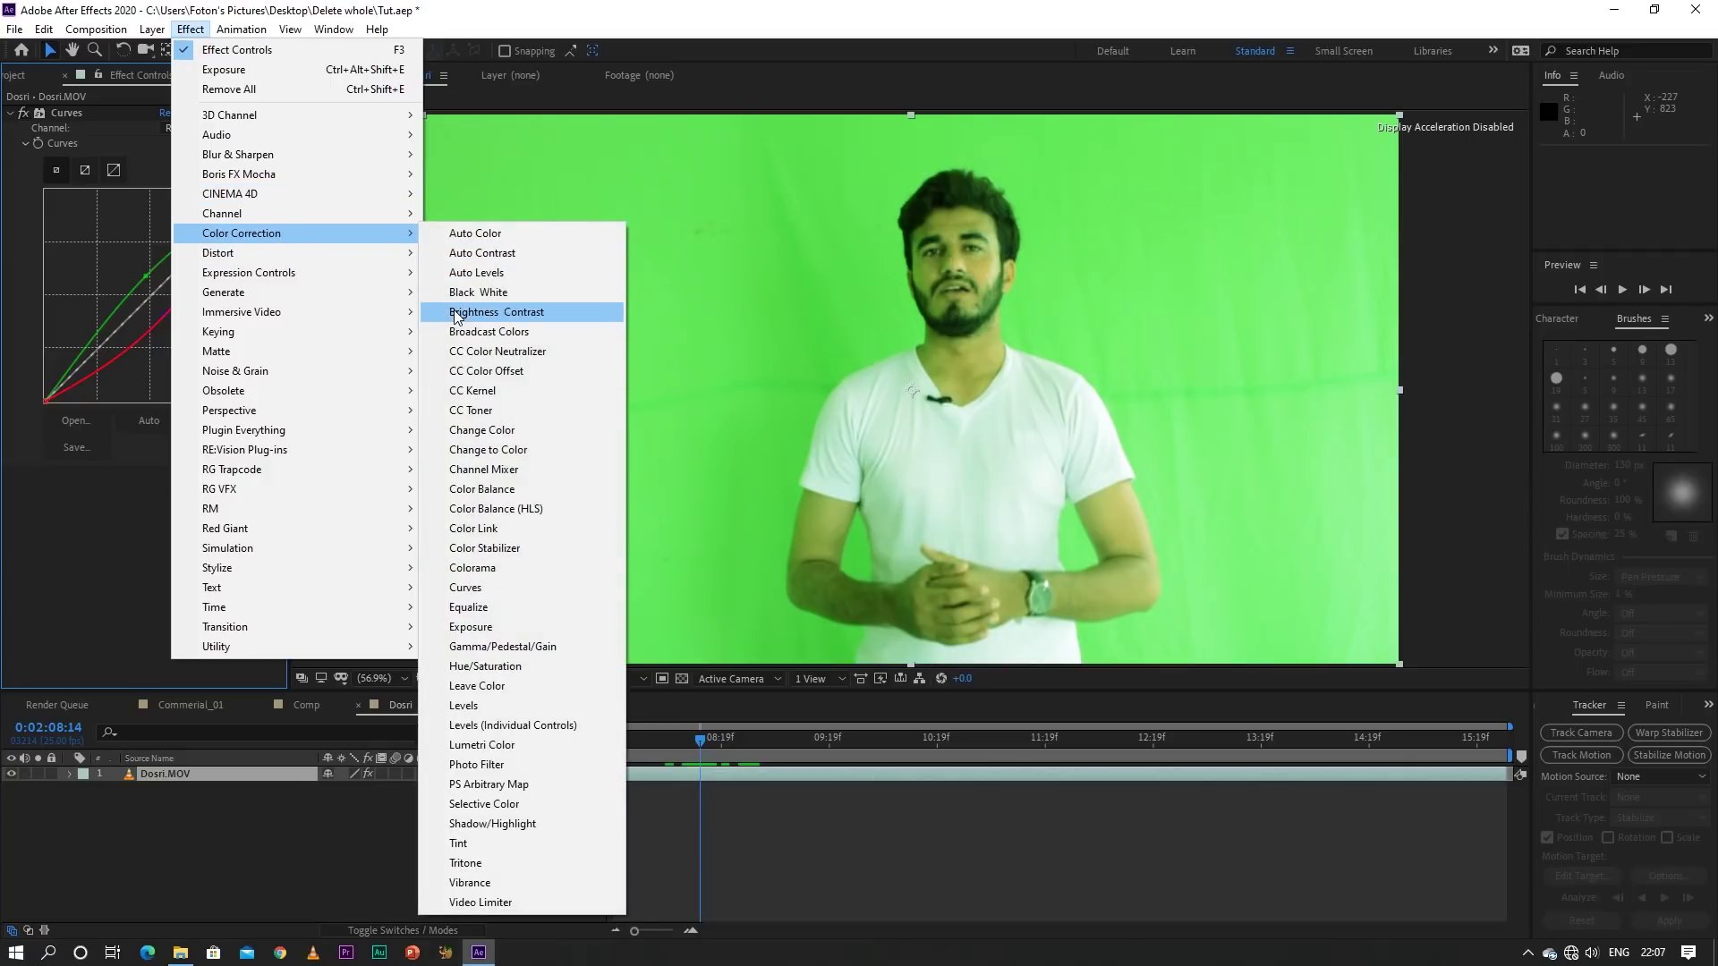
pyautogui.click(456, 313)
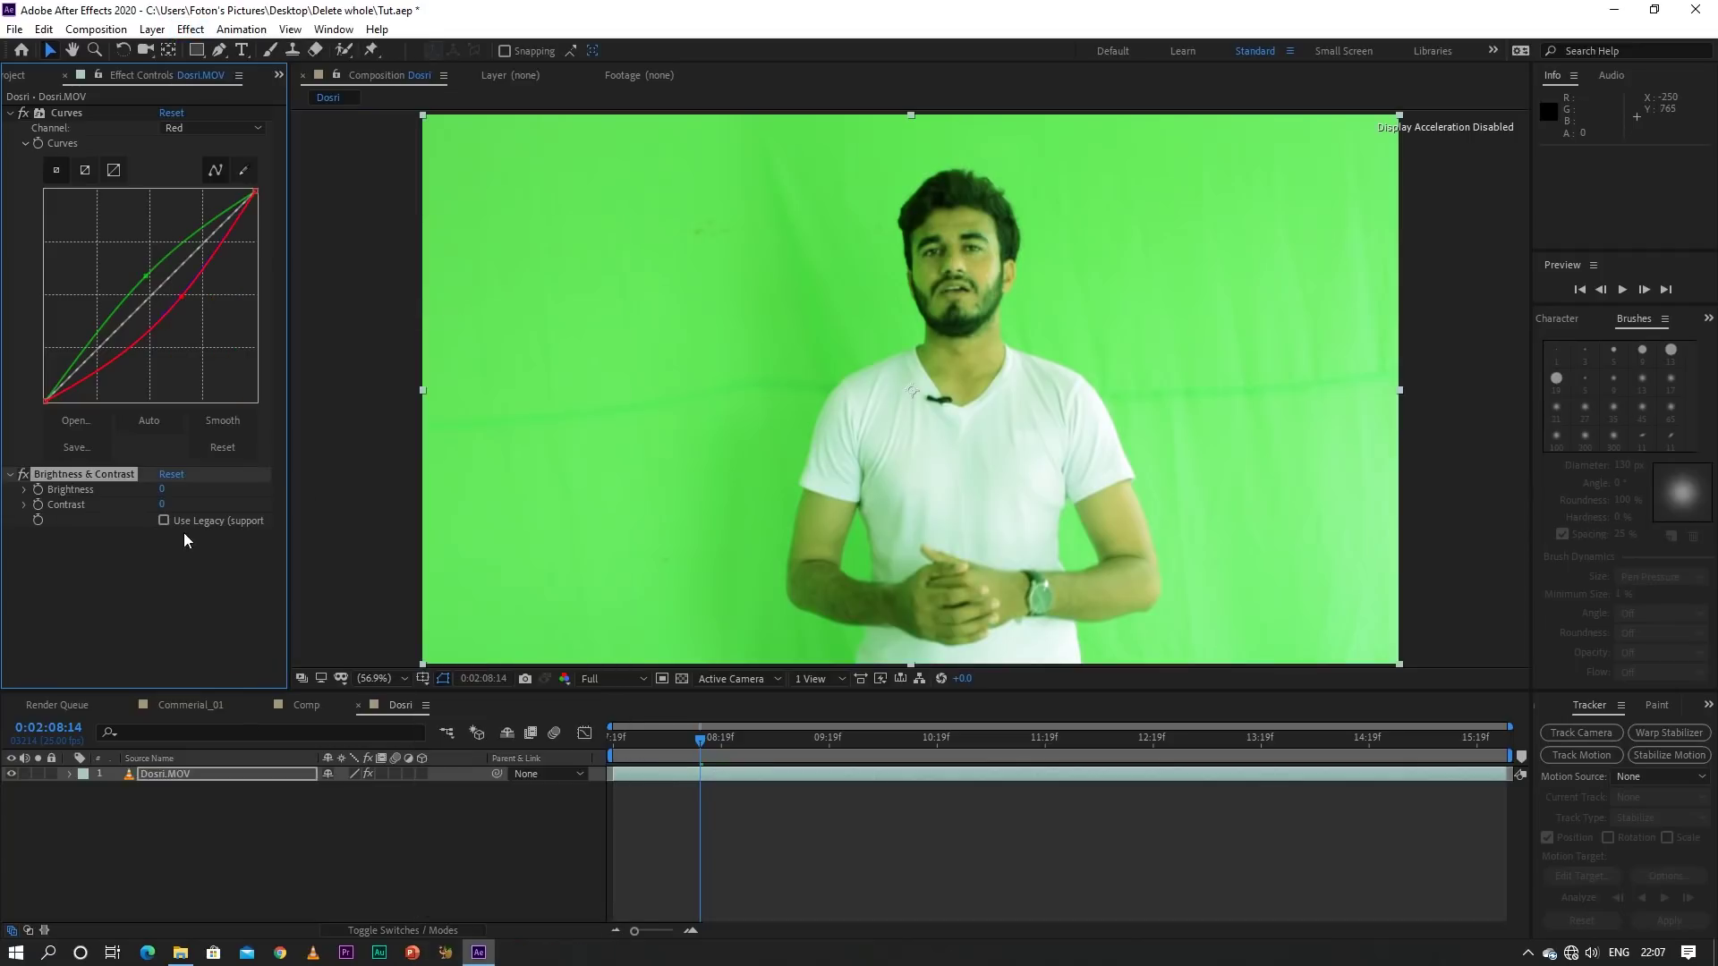
pyautogui.moveTo(161, 507); pyautogui.dragTo(240, 519)
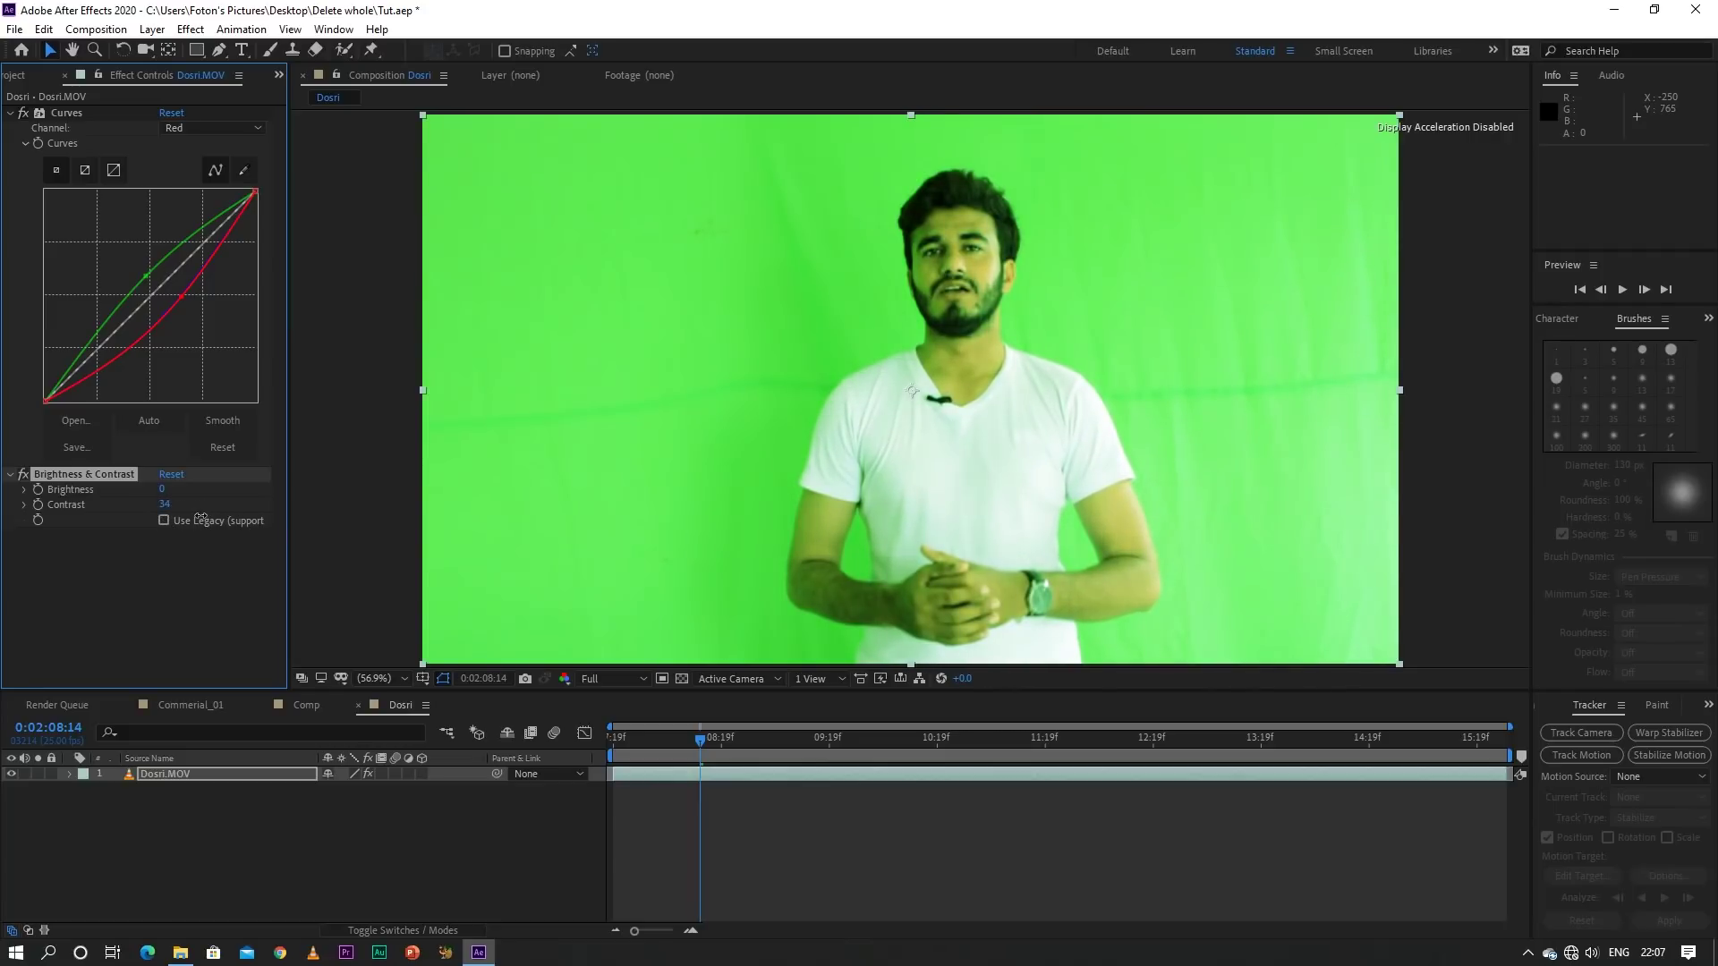
pyautogui.moveTo(241, 519); pyautogui.dragTo(256, 520)
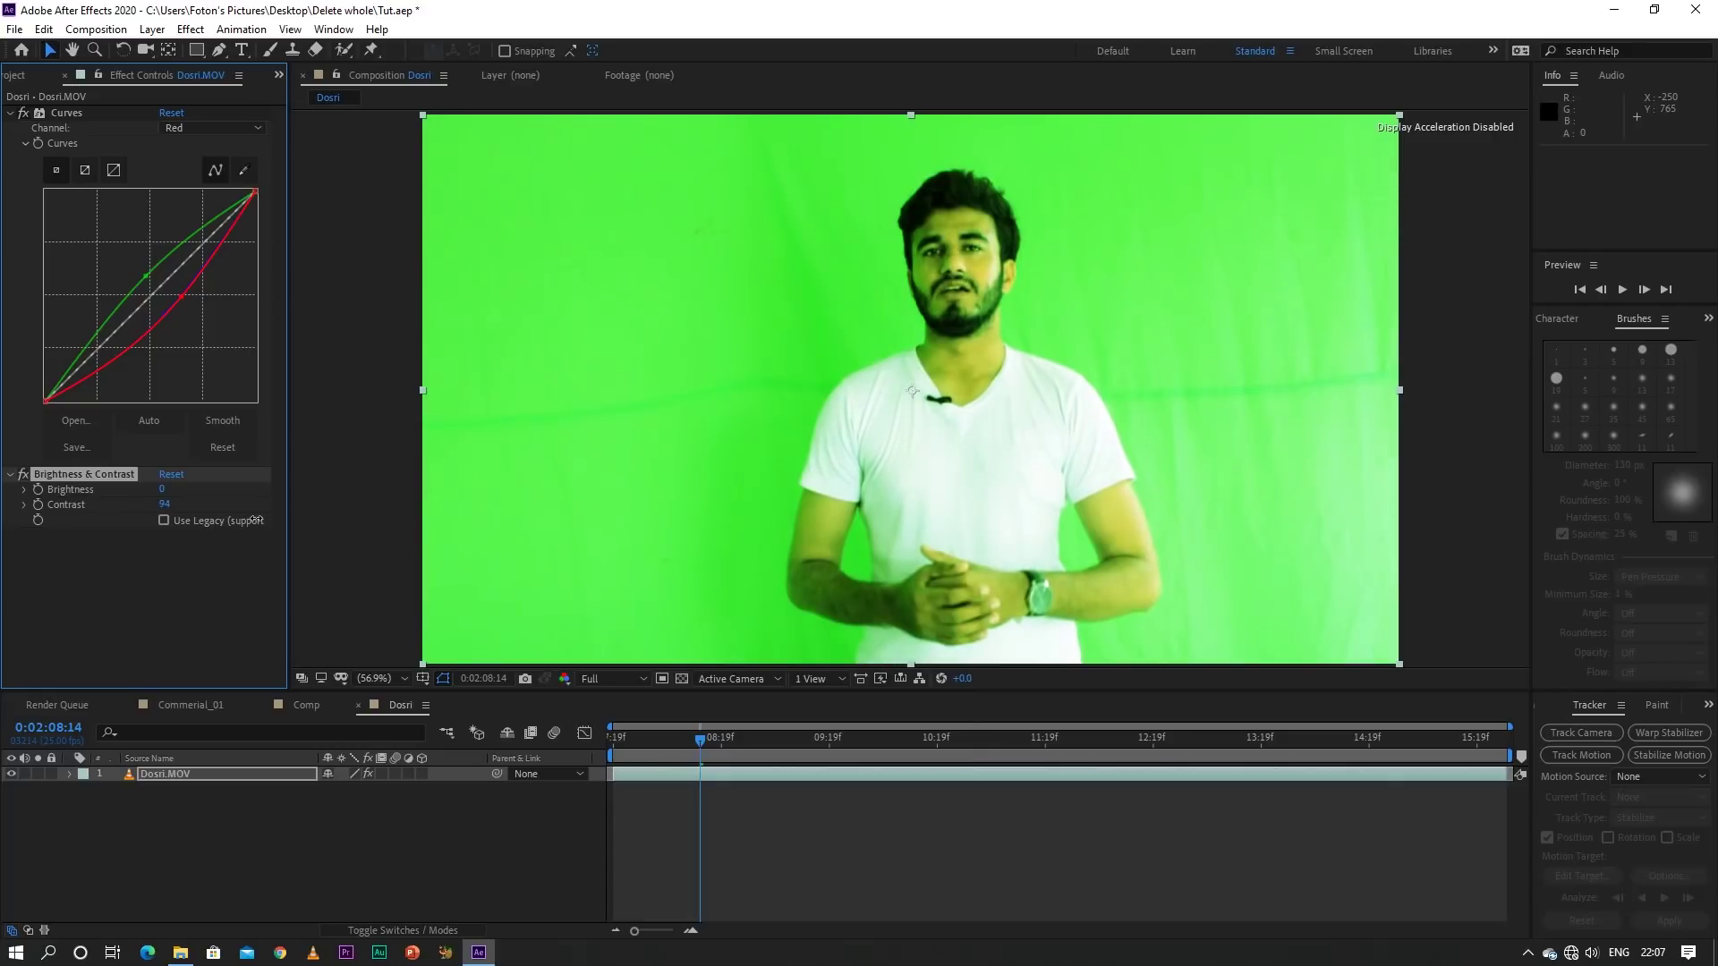
pyautogui.moveTo(162, 488)
pyautogui.mouseDown()
pyautogui.moveTo(146, 504)
pyautogui.moveTo(186, 503)
pyautogui.mouseUp()
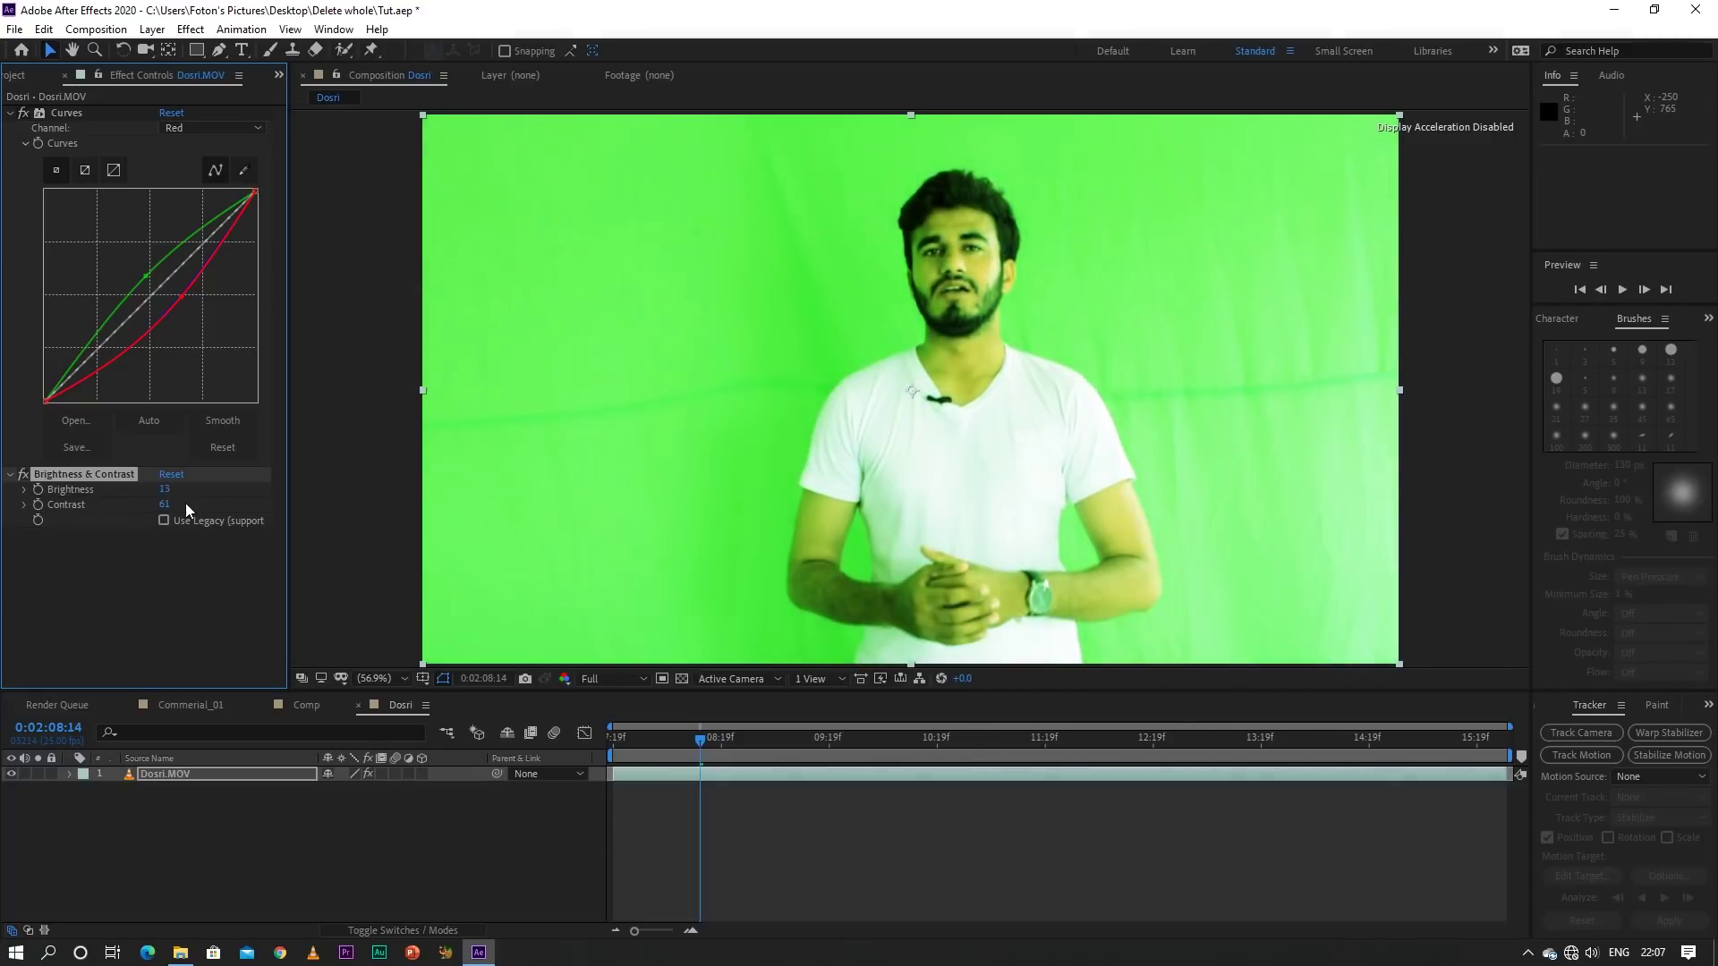
pyautogui.click(84, 588)
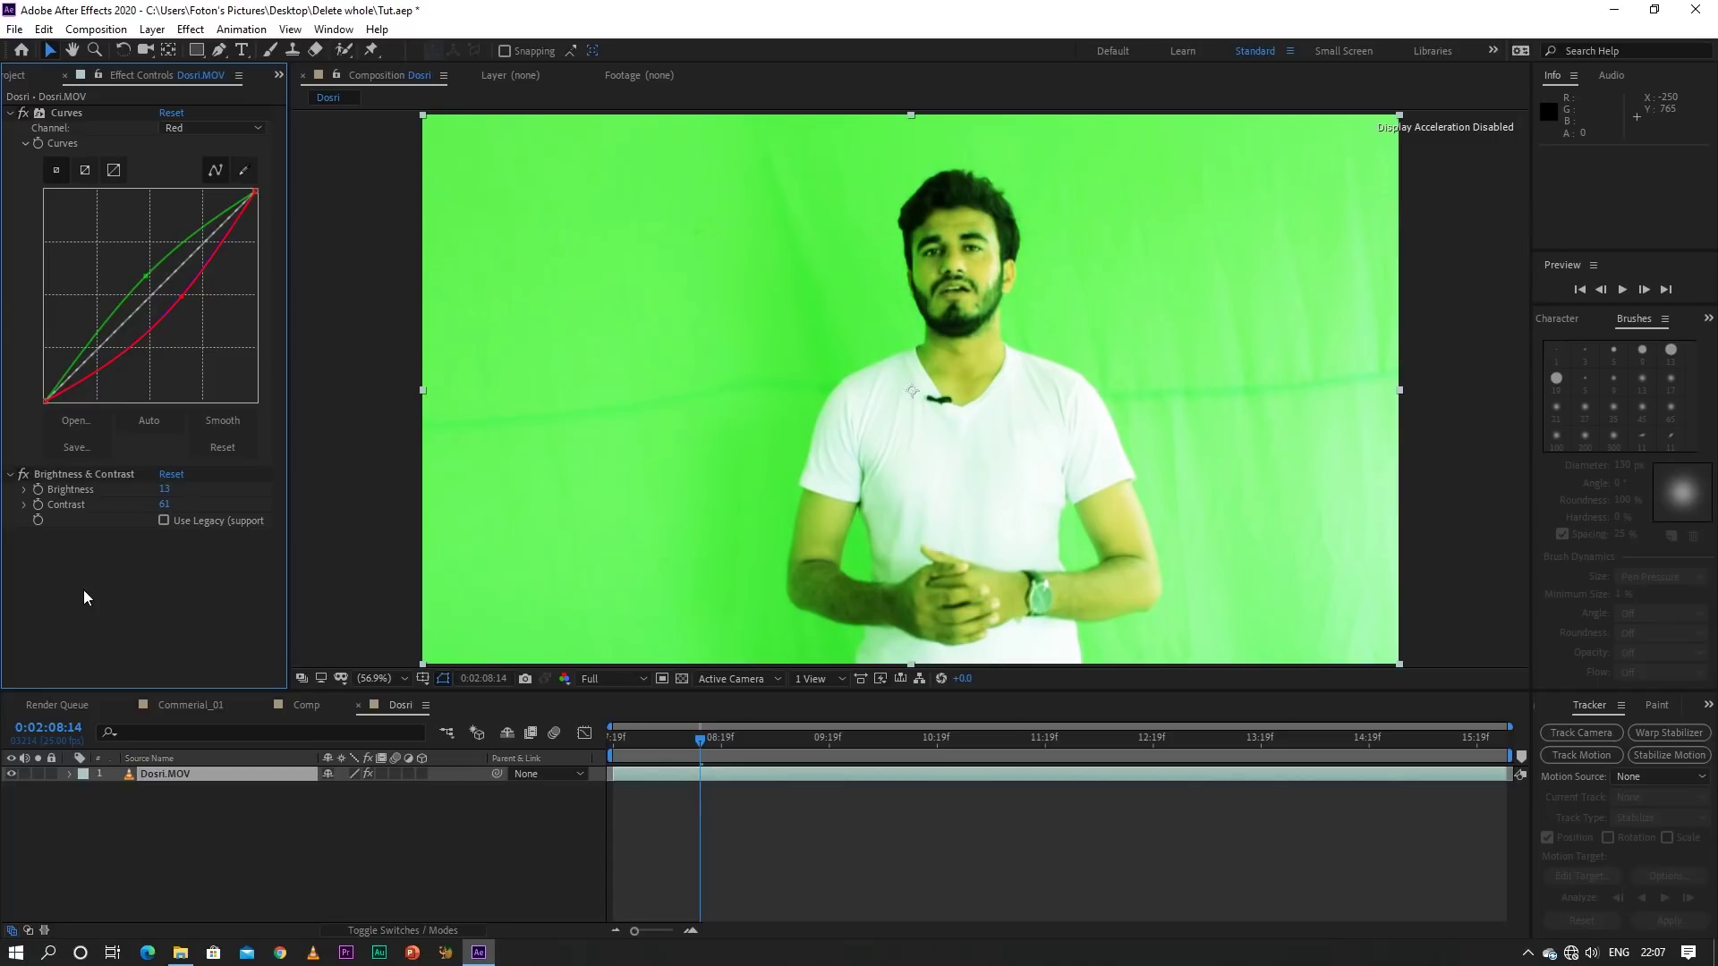
pyautogui.click(80, 472)
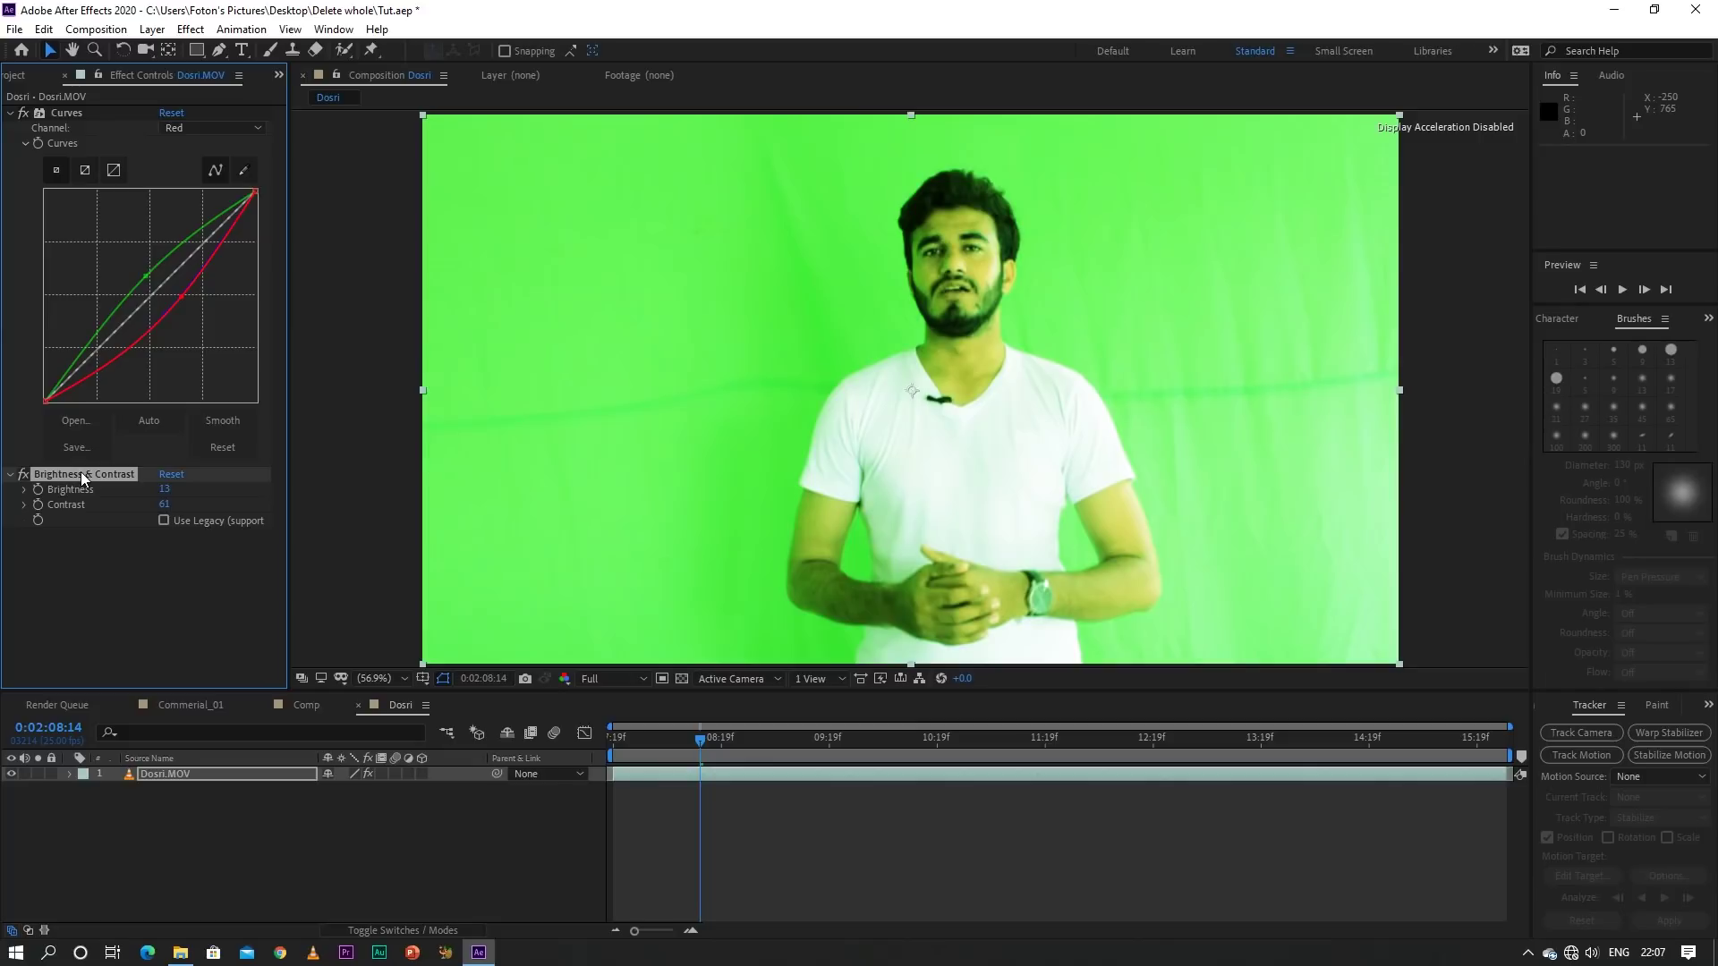
# Rename the Brightness & Contrast effect to 'Colours'
pyautogui.press('Return')
pyautogui.write('Coloy')
pyautogui.click(88, 576)
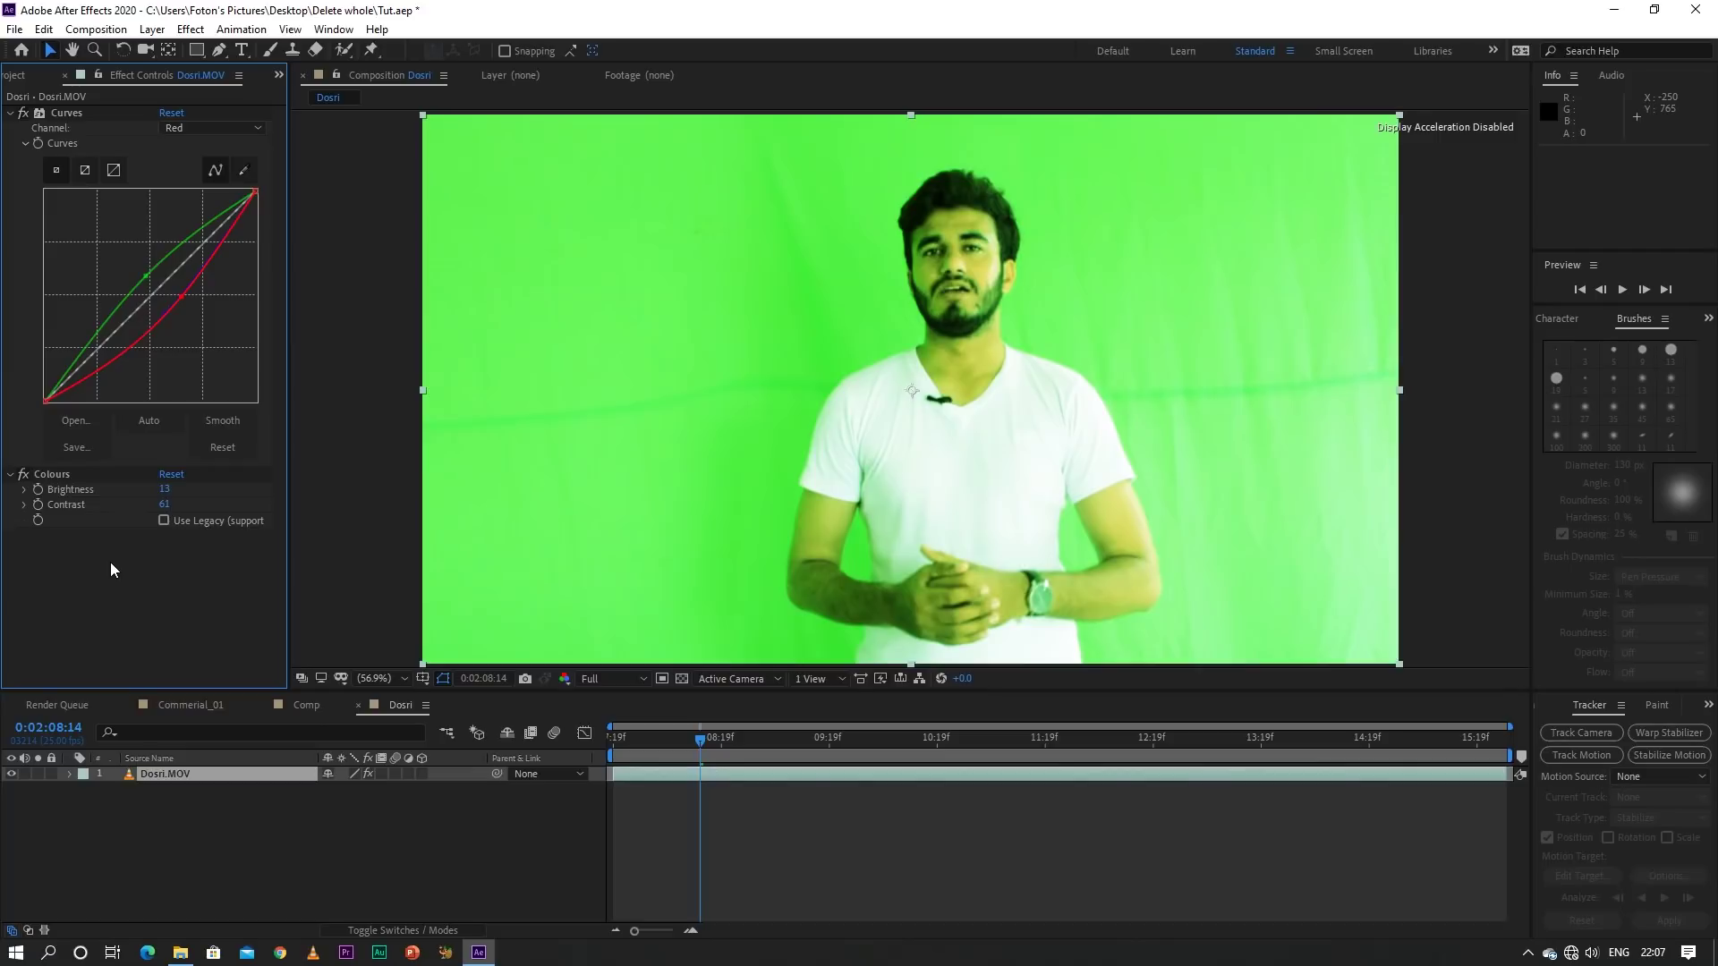
# Delete both the Curves and Colours effects from the Dosri clip
pyautogui.click(65, 118)
pyautogui.press('Delete')
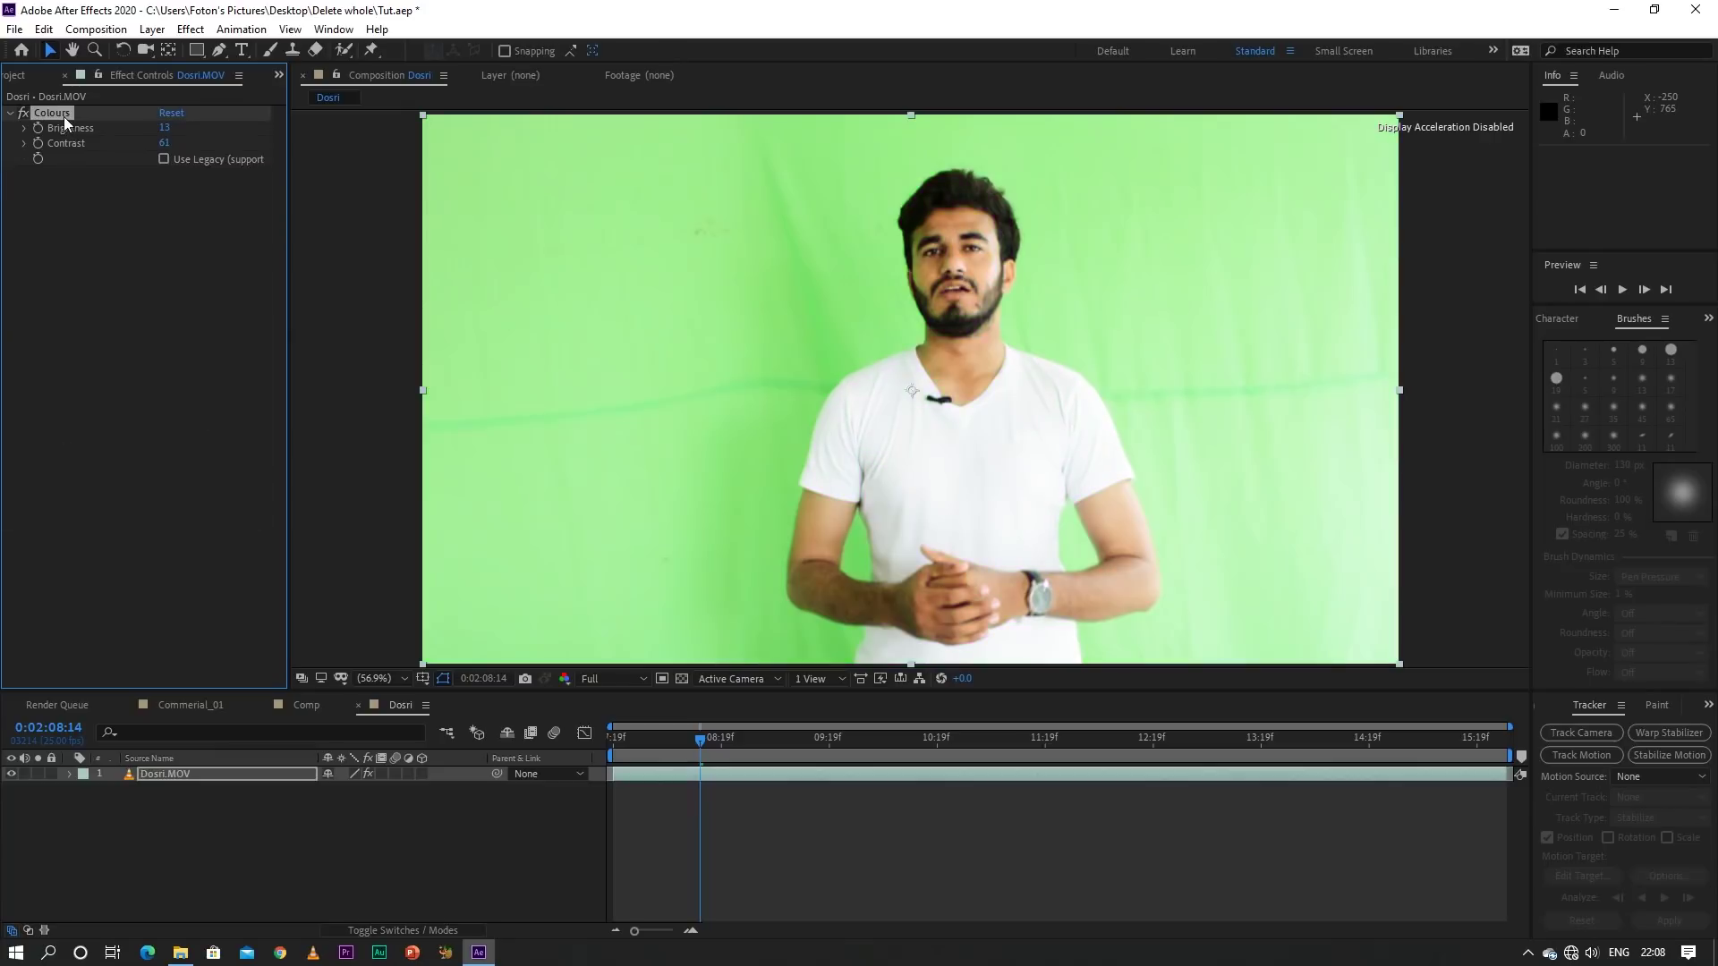
pyautogui.press('Delete')
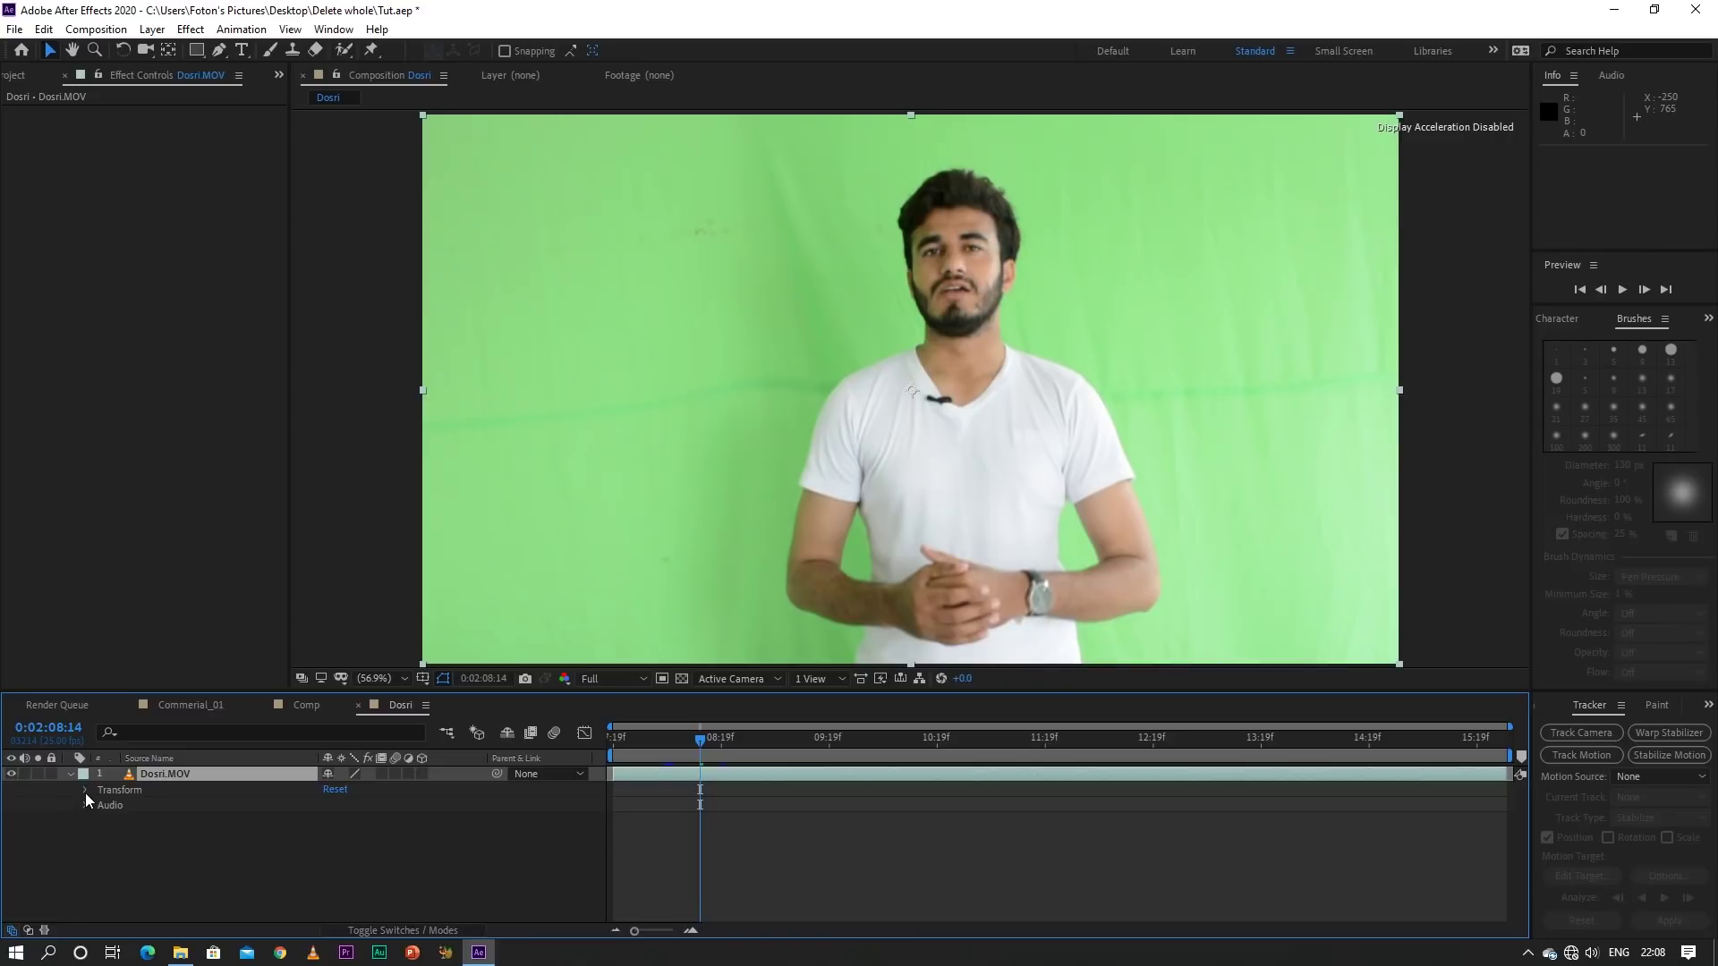
# Reveal Transform and set a 100% Scale keyframe at the clip start, 0:02:07:19
pyautogui.click(85, 790)
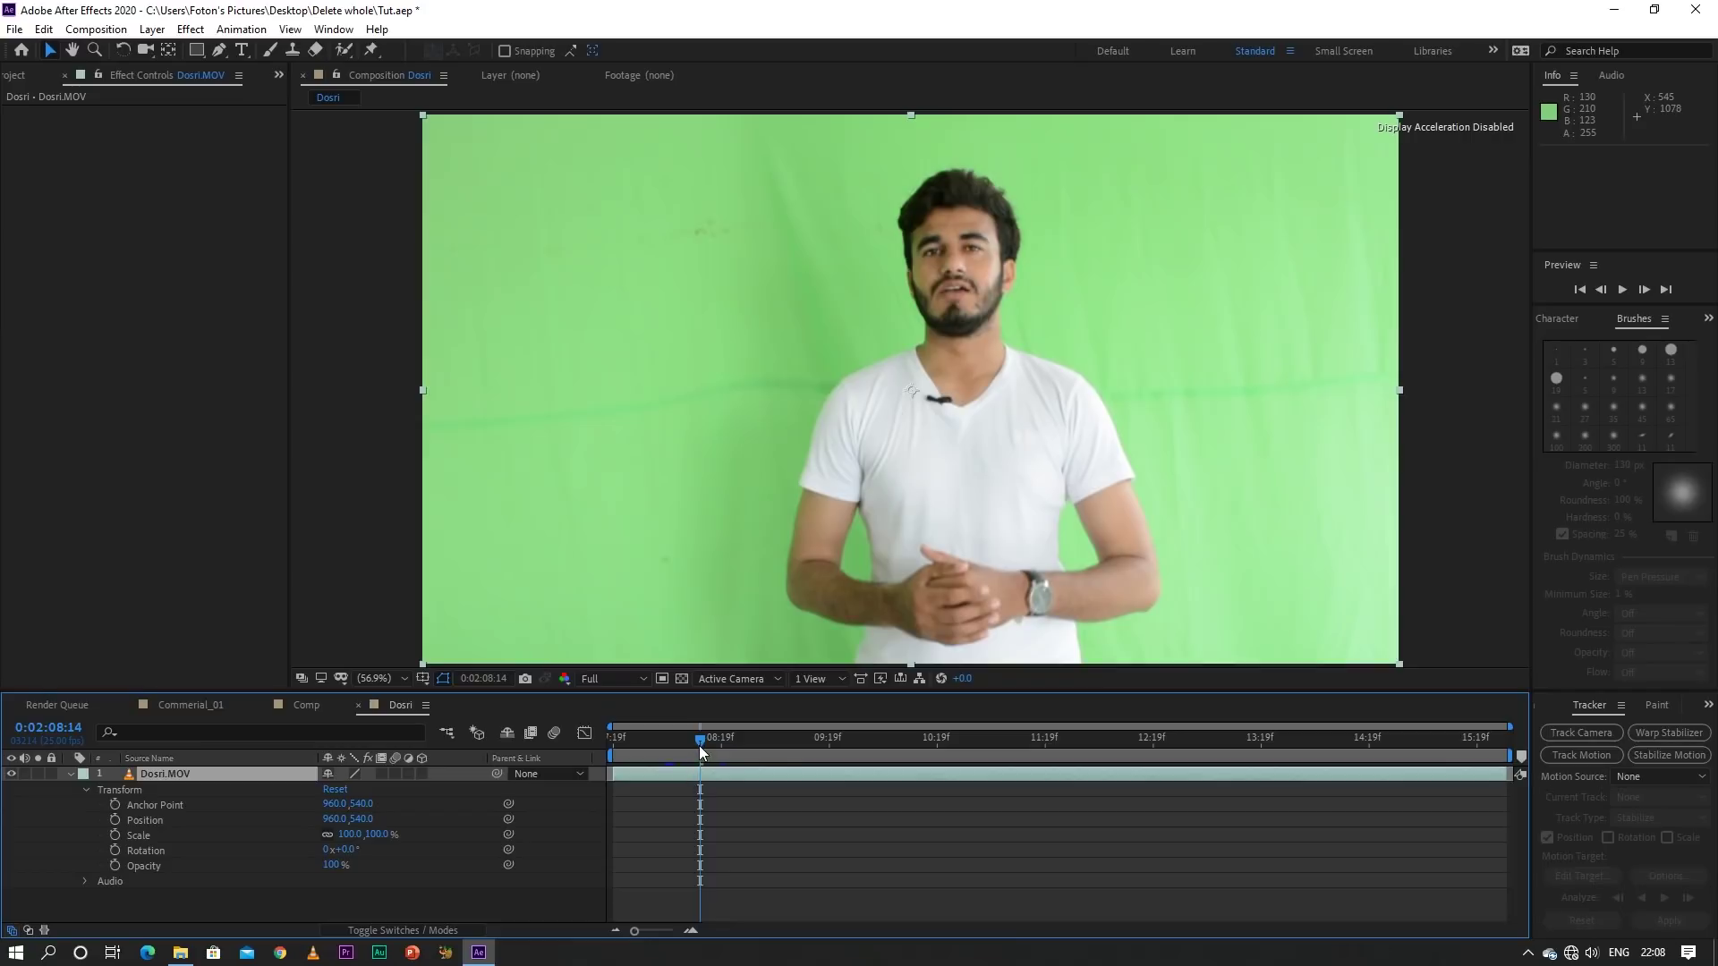
pyautogui.moveTo(699, 745); pyautogui.dragTo(619, 752)
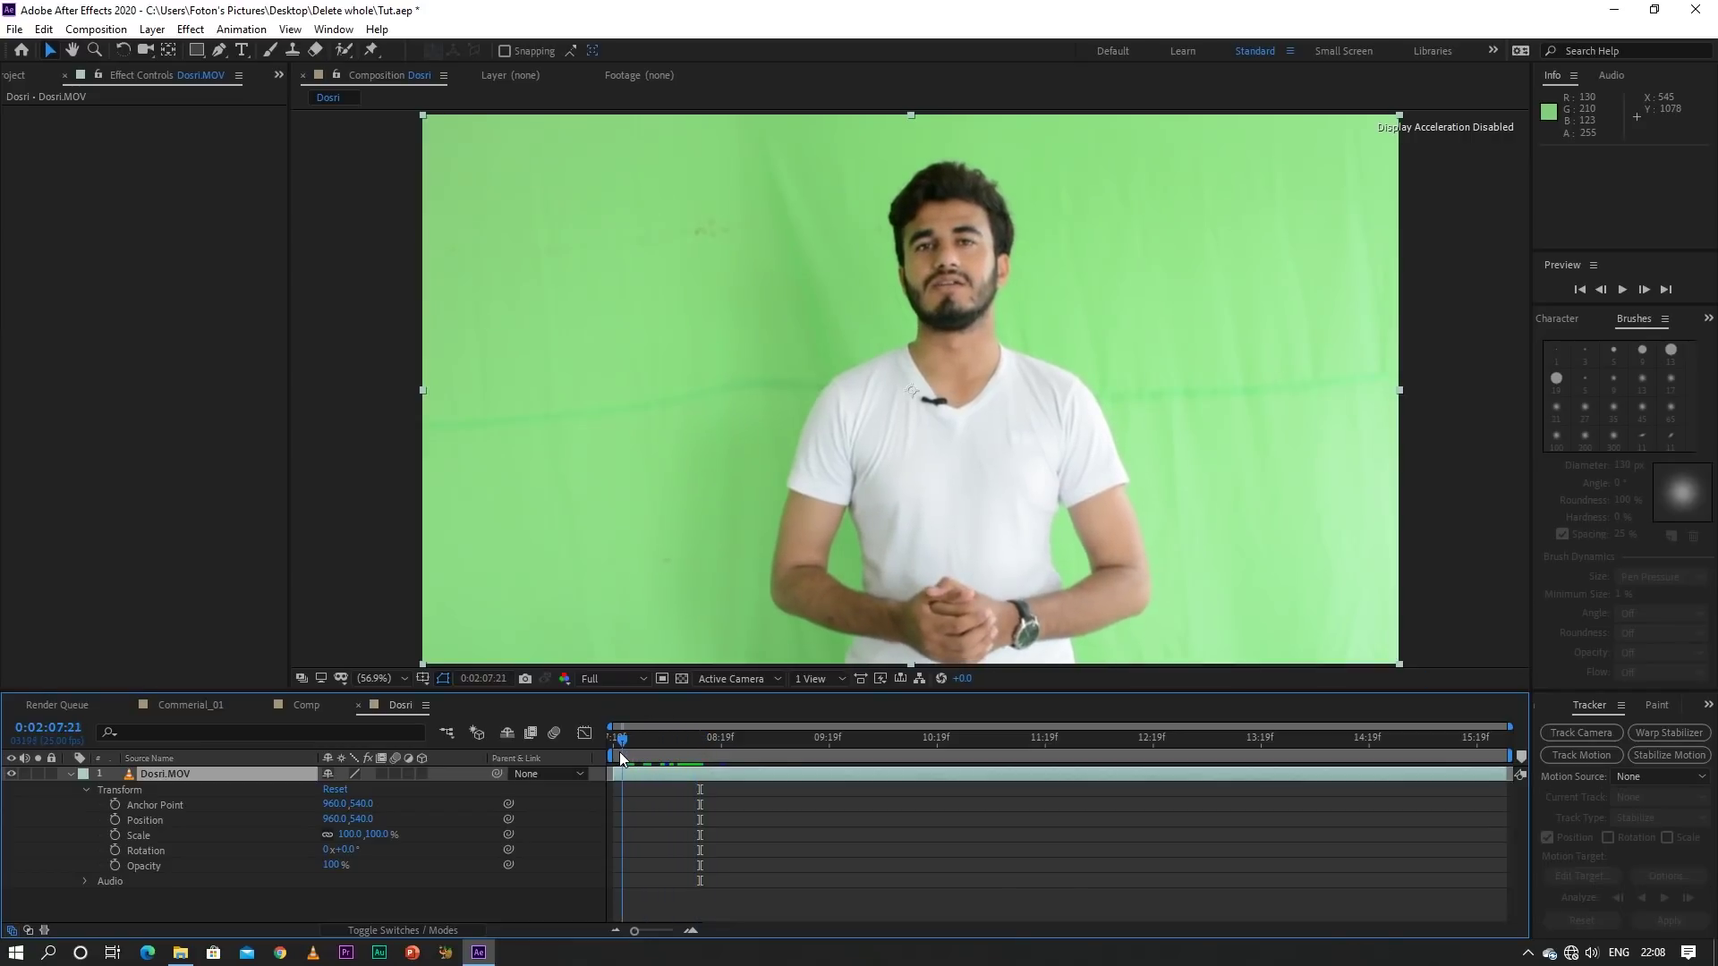
pyautogui.moveTo(619, 751)
pyautogui.mouseDown()
pyautogui.moveTo(669, 761)
pyautogui.moveTo(648, 776)
pyautogui.mouseUp()
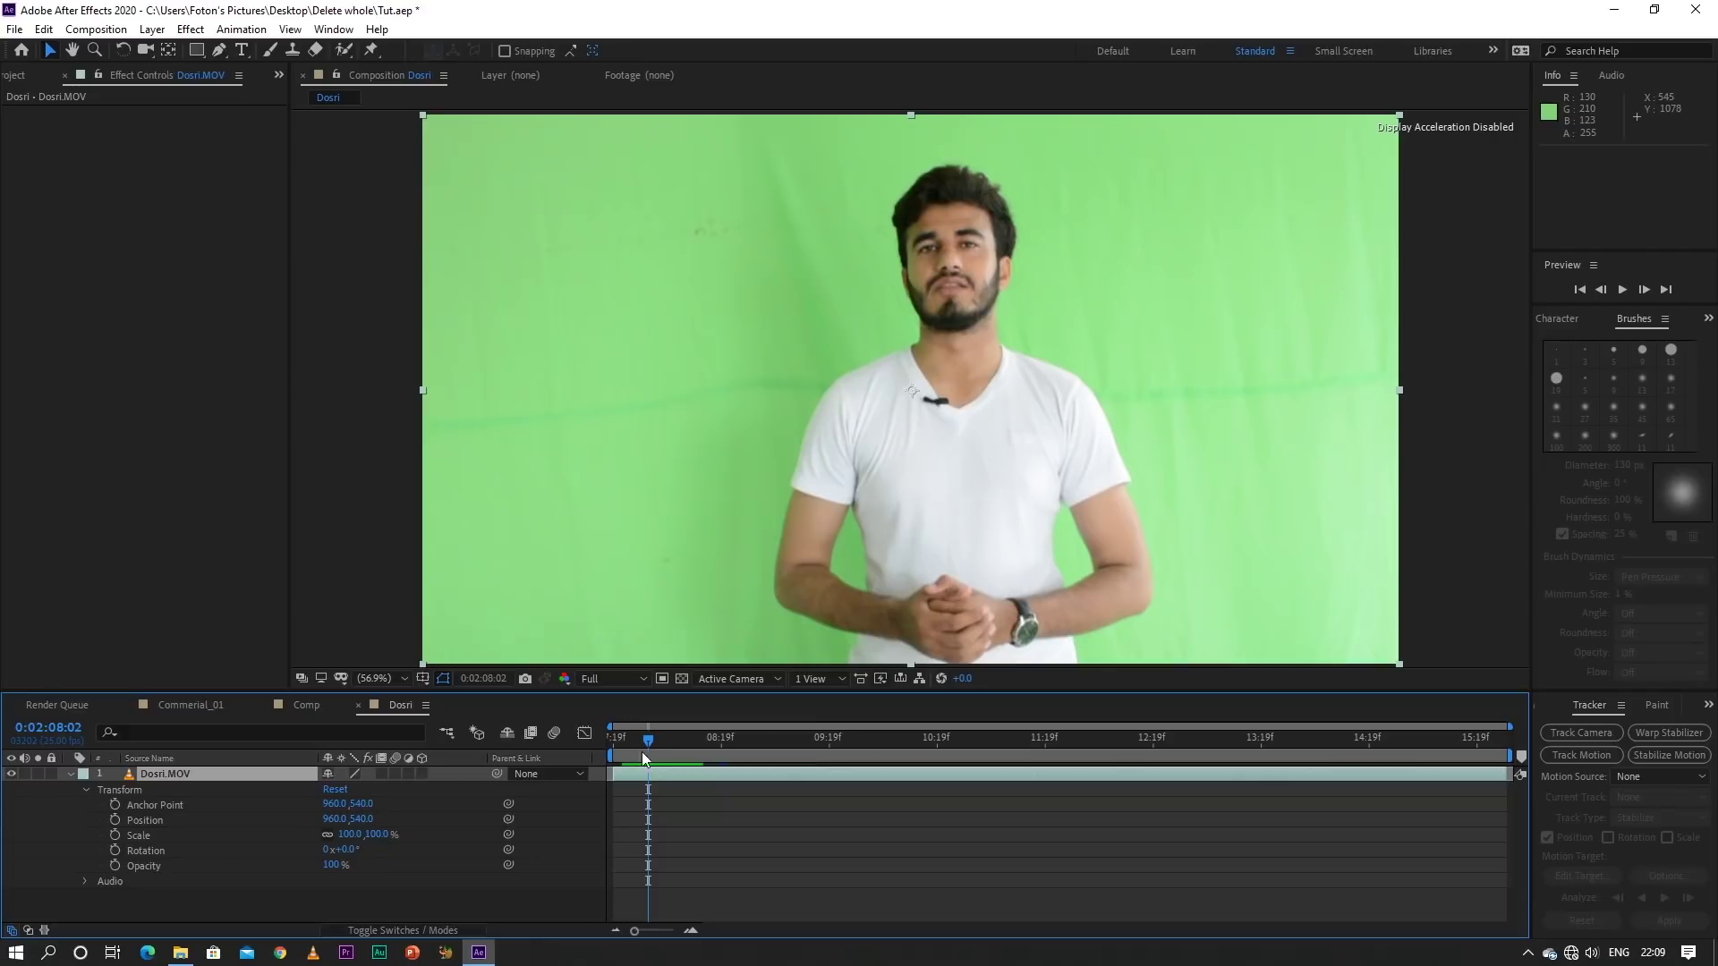
pyautogui.moveTo(651, 748); pyautogui.dragTo(605, 745)
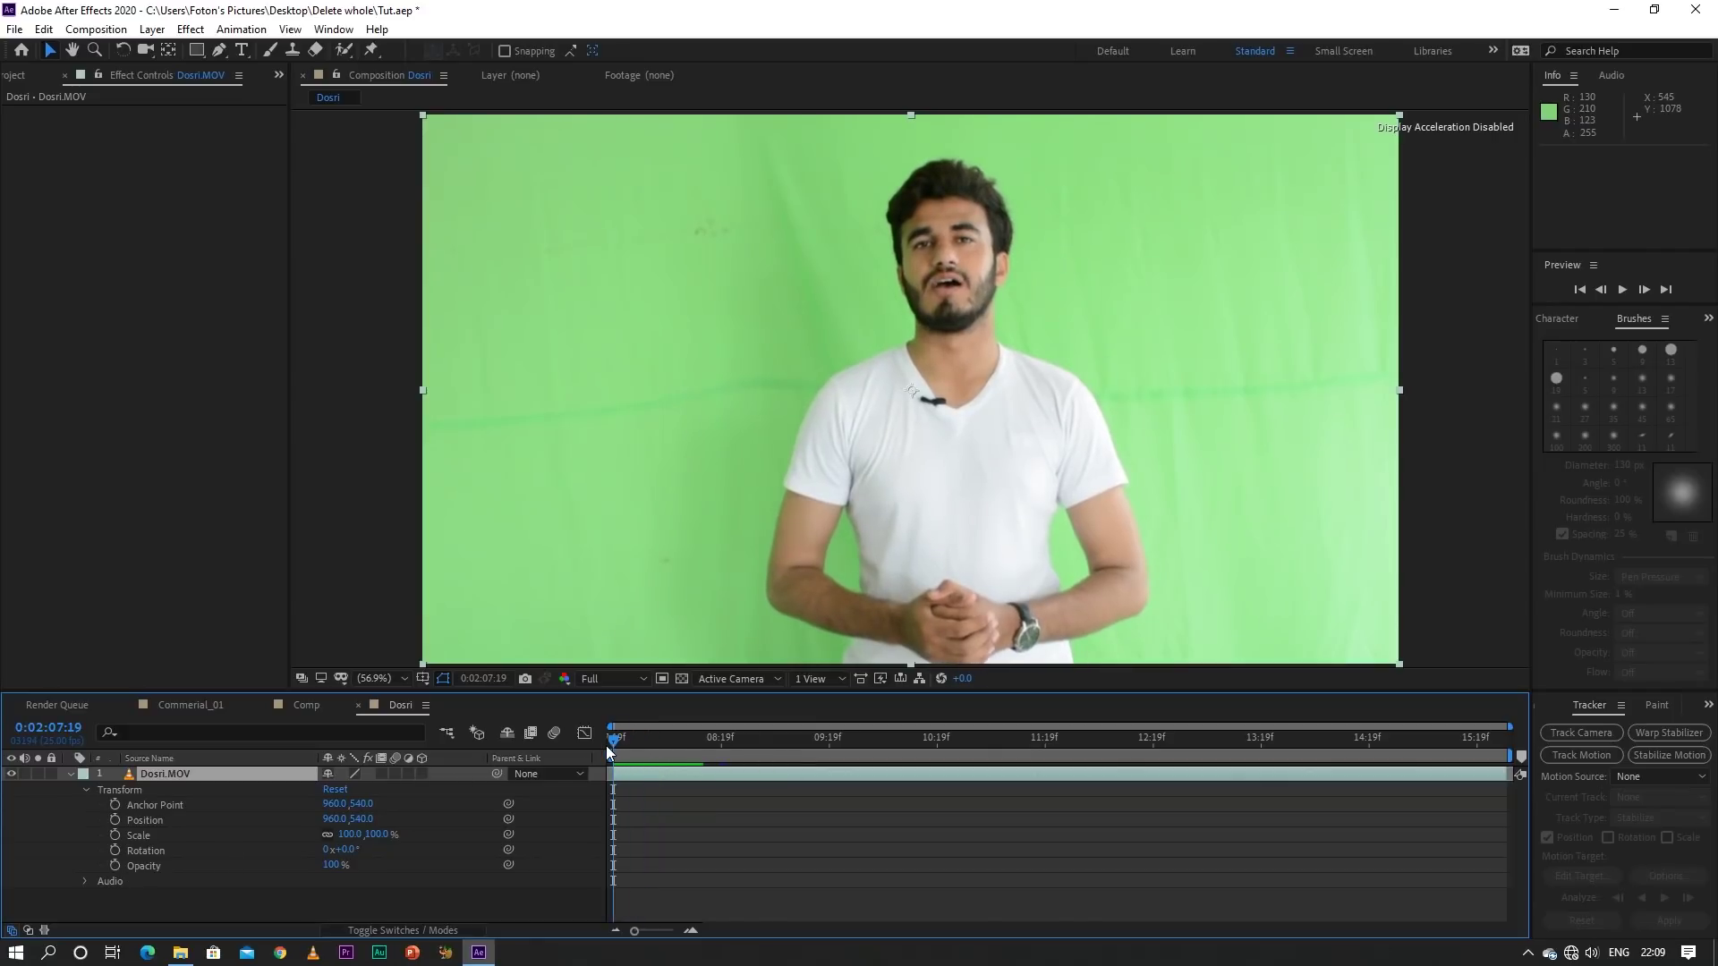
pyautogui.click(115, 837)
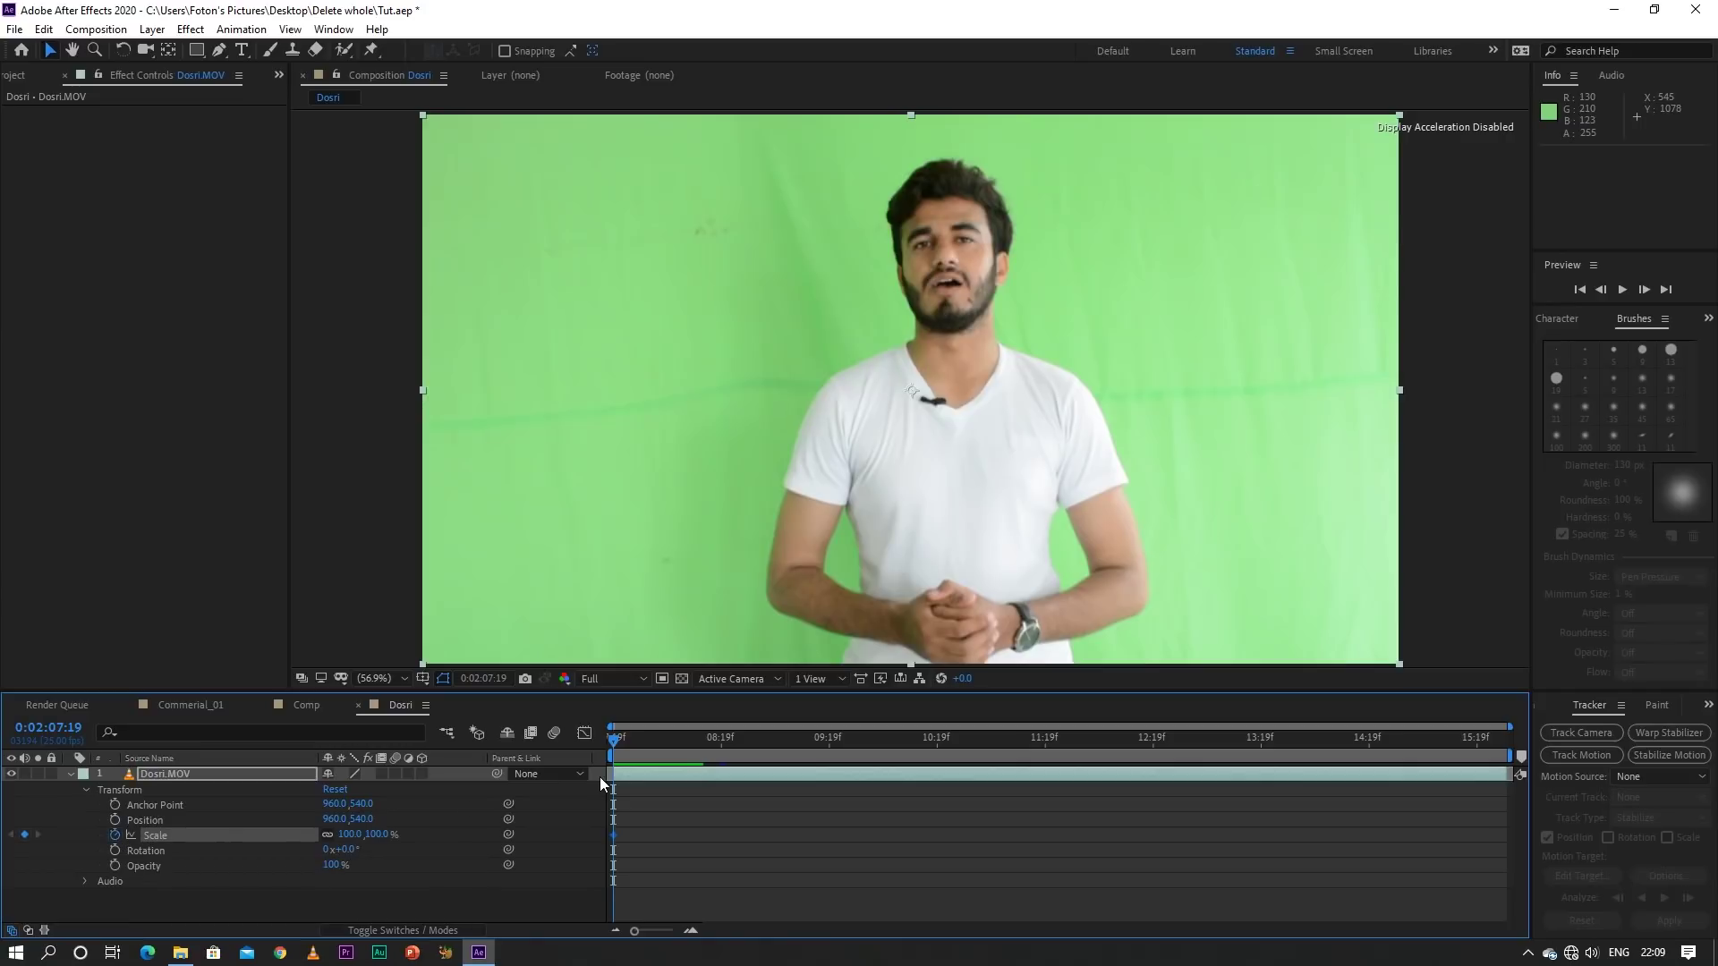
# At 0:02:11:19, set Scale to 150% to create the second keyframe
pyautogui.press('space')
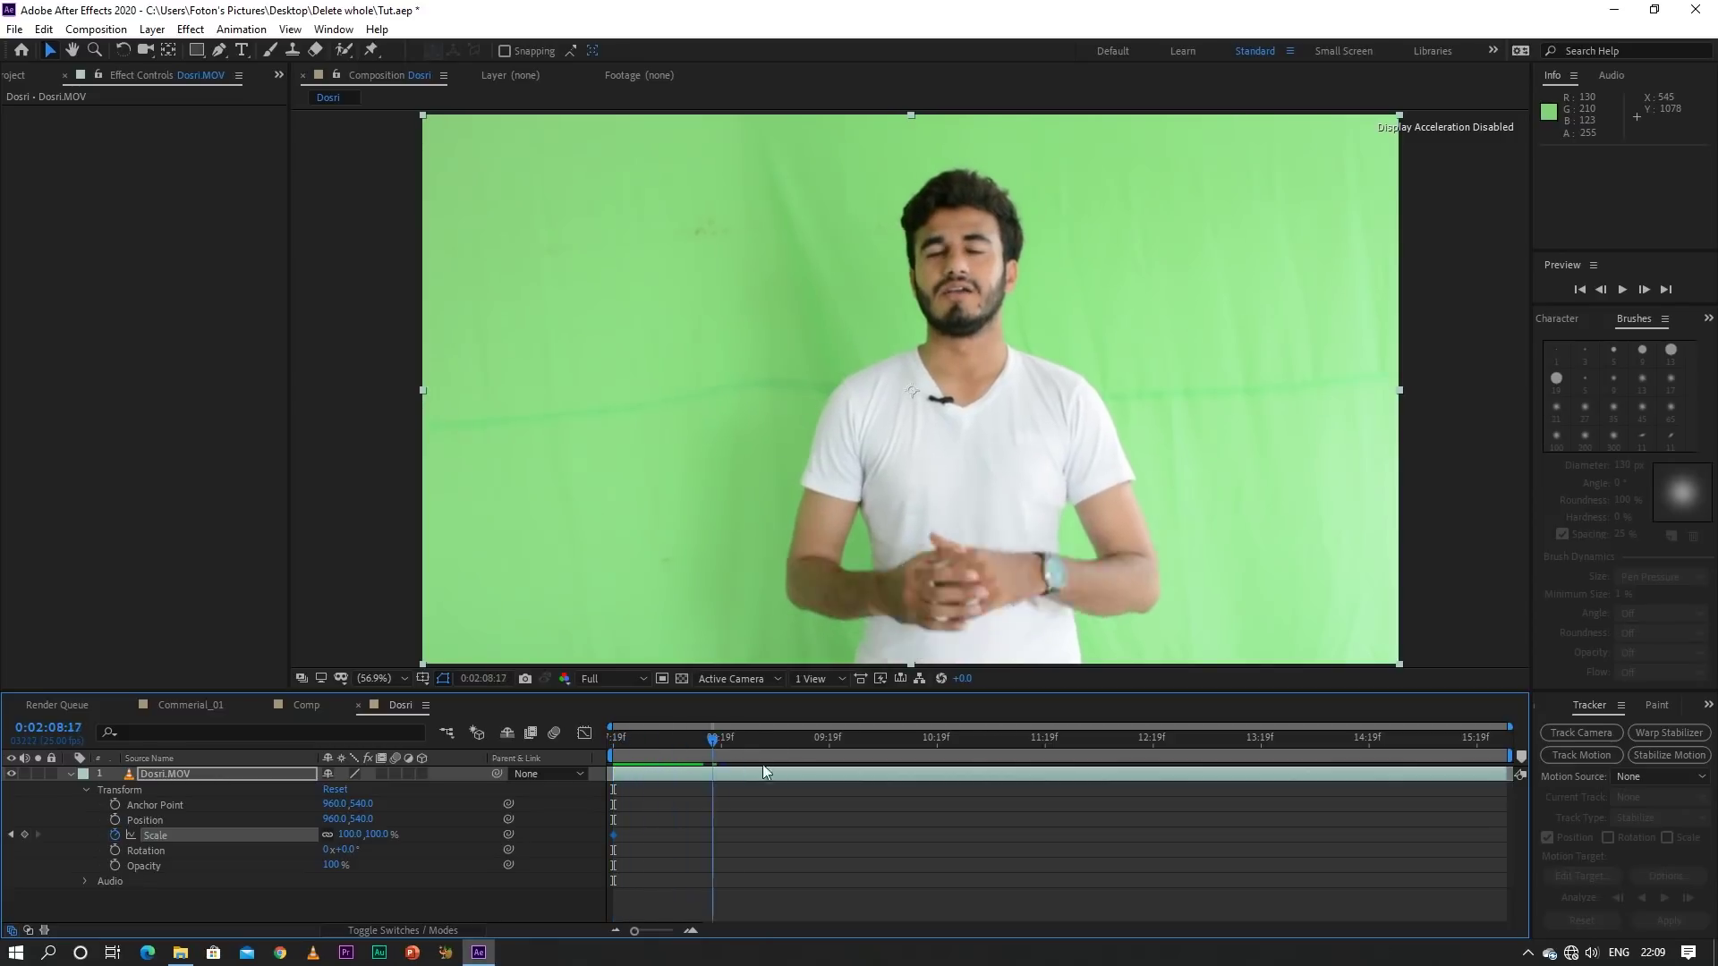
pyautogui.press('space')
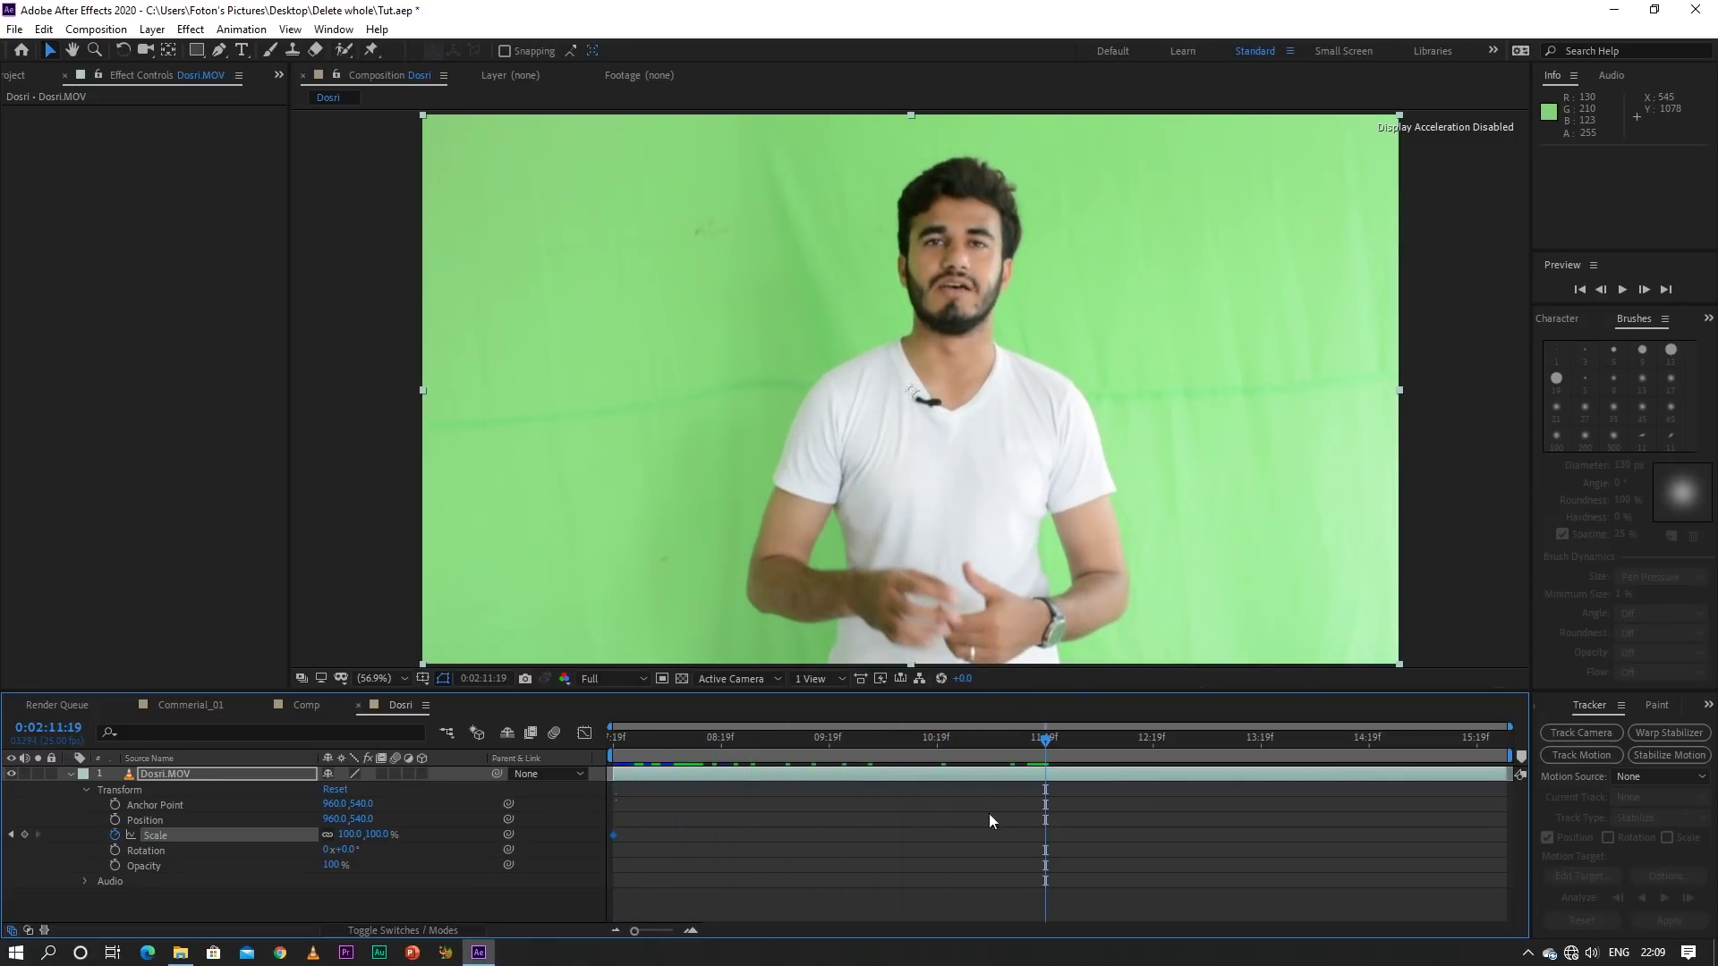
pyautogui.click(349, 835)
pyautogui.write('120')
pyautogui.press('Return')
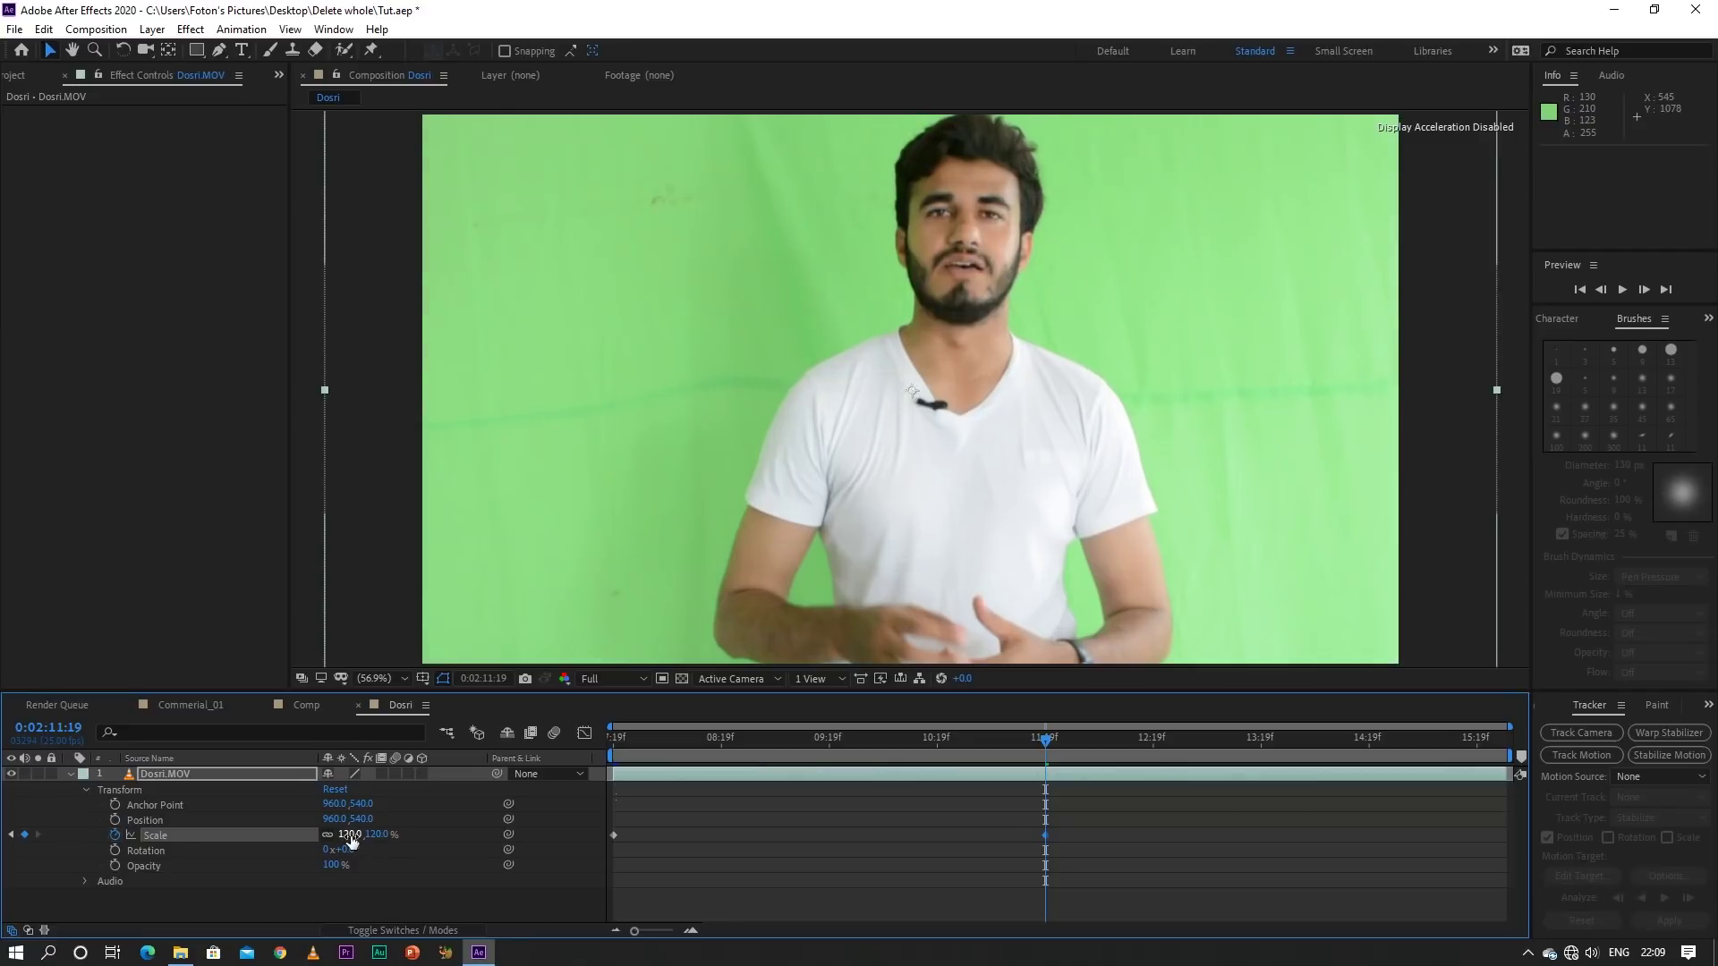
pyautogui.click(350, 834)
pyautogui.write('150')
pyautogui.press('Return')
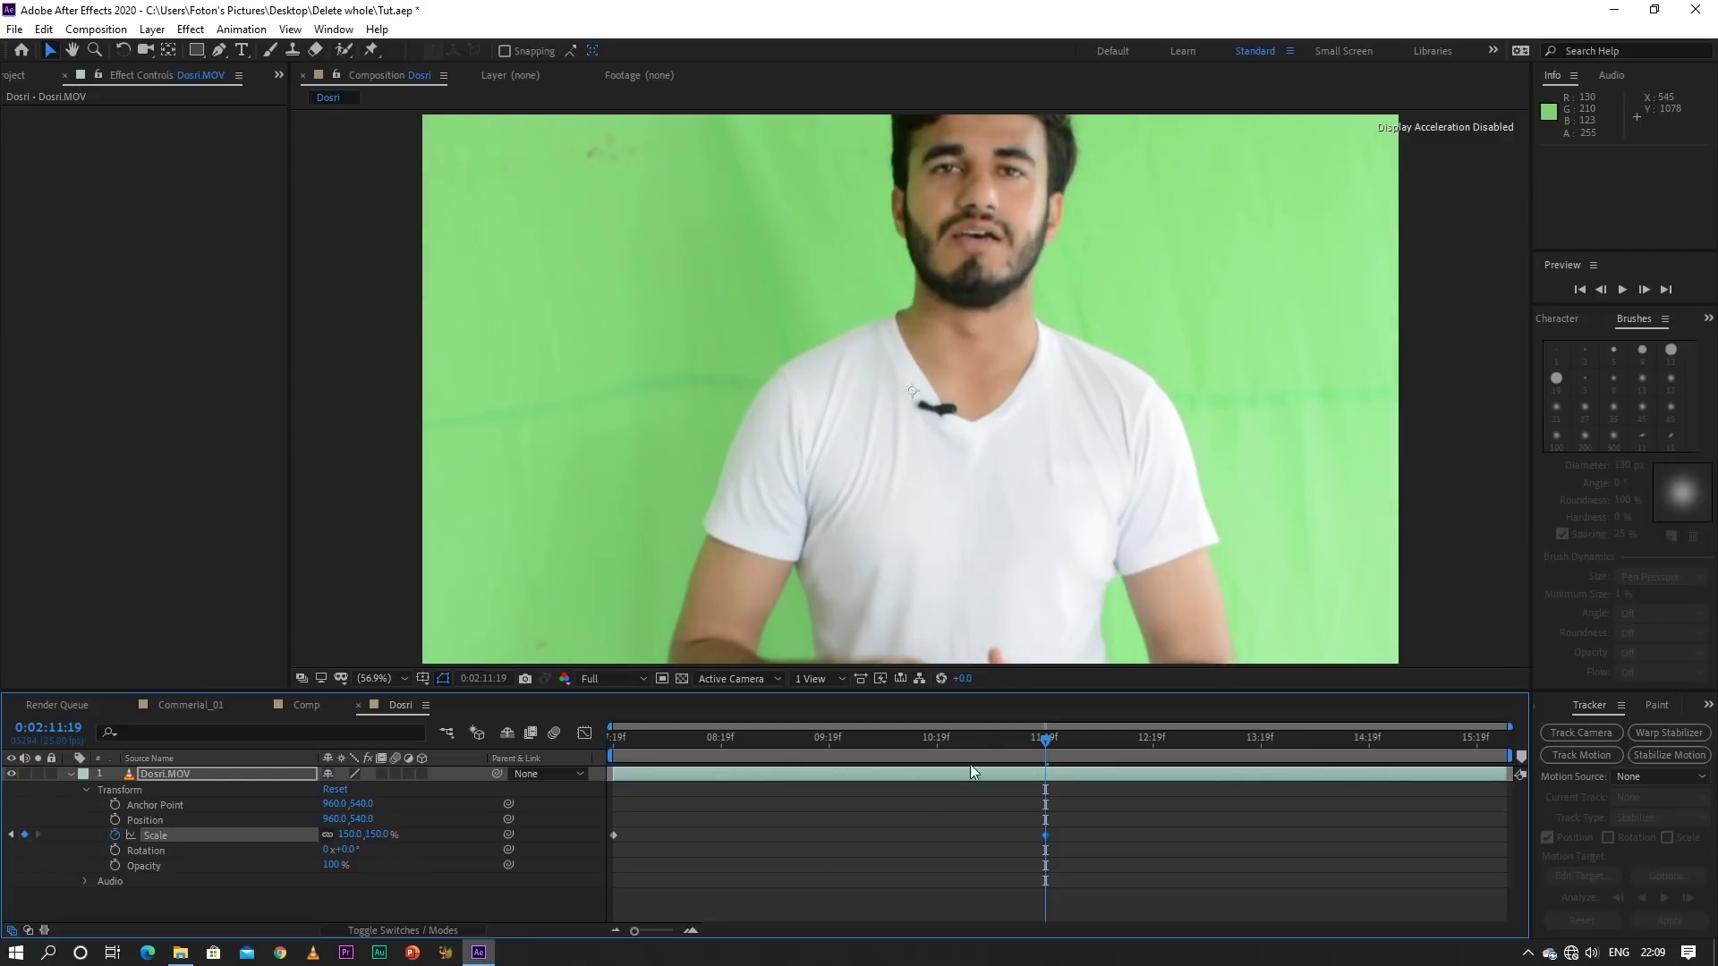
# Scrub and play back the 100%-to-150% zoom, then return to the clip start
pyautogui.moveTo(964, 738)
pyautogui.mouseDown()
pyautogui.moveTo(689, 750)
pyautogui.moveTo(707, 759)
pyautogui.moveTo(605, 789)
pyautogui.mouseUp()
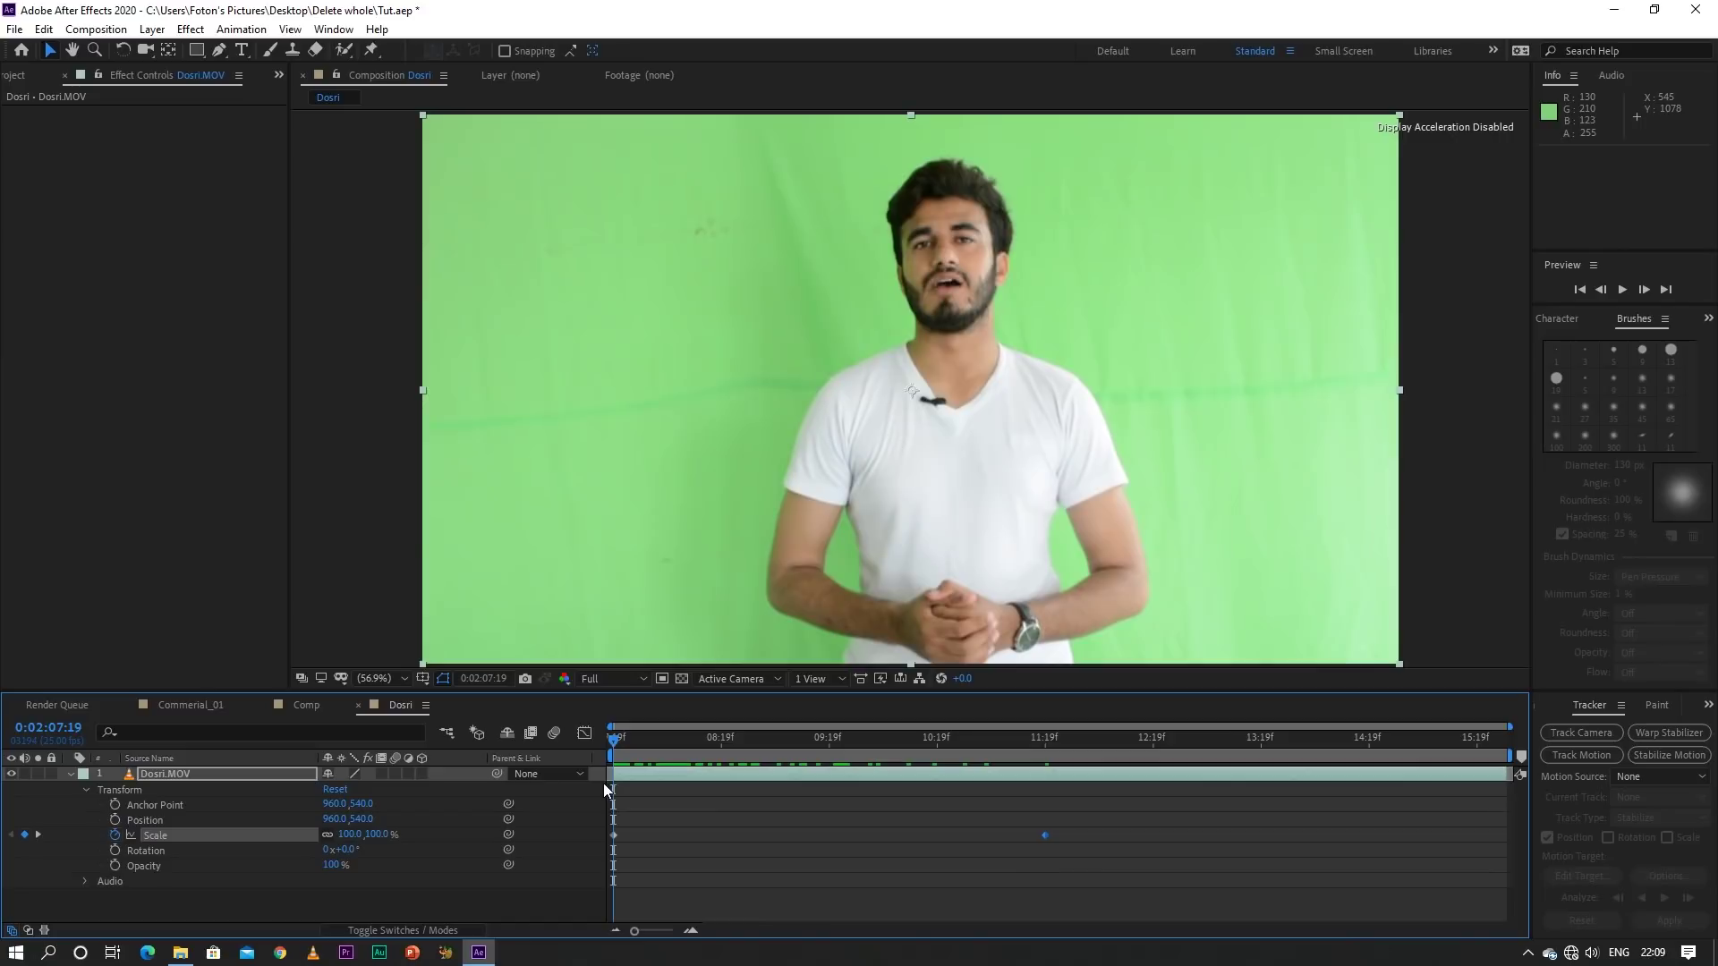
pyautogui.press('space')
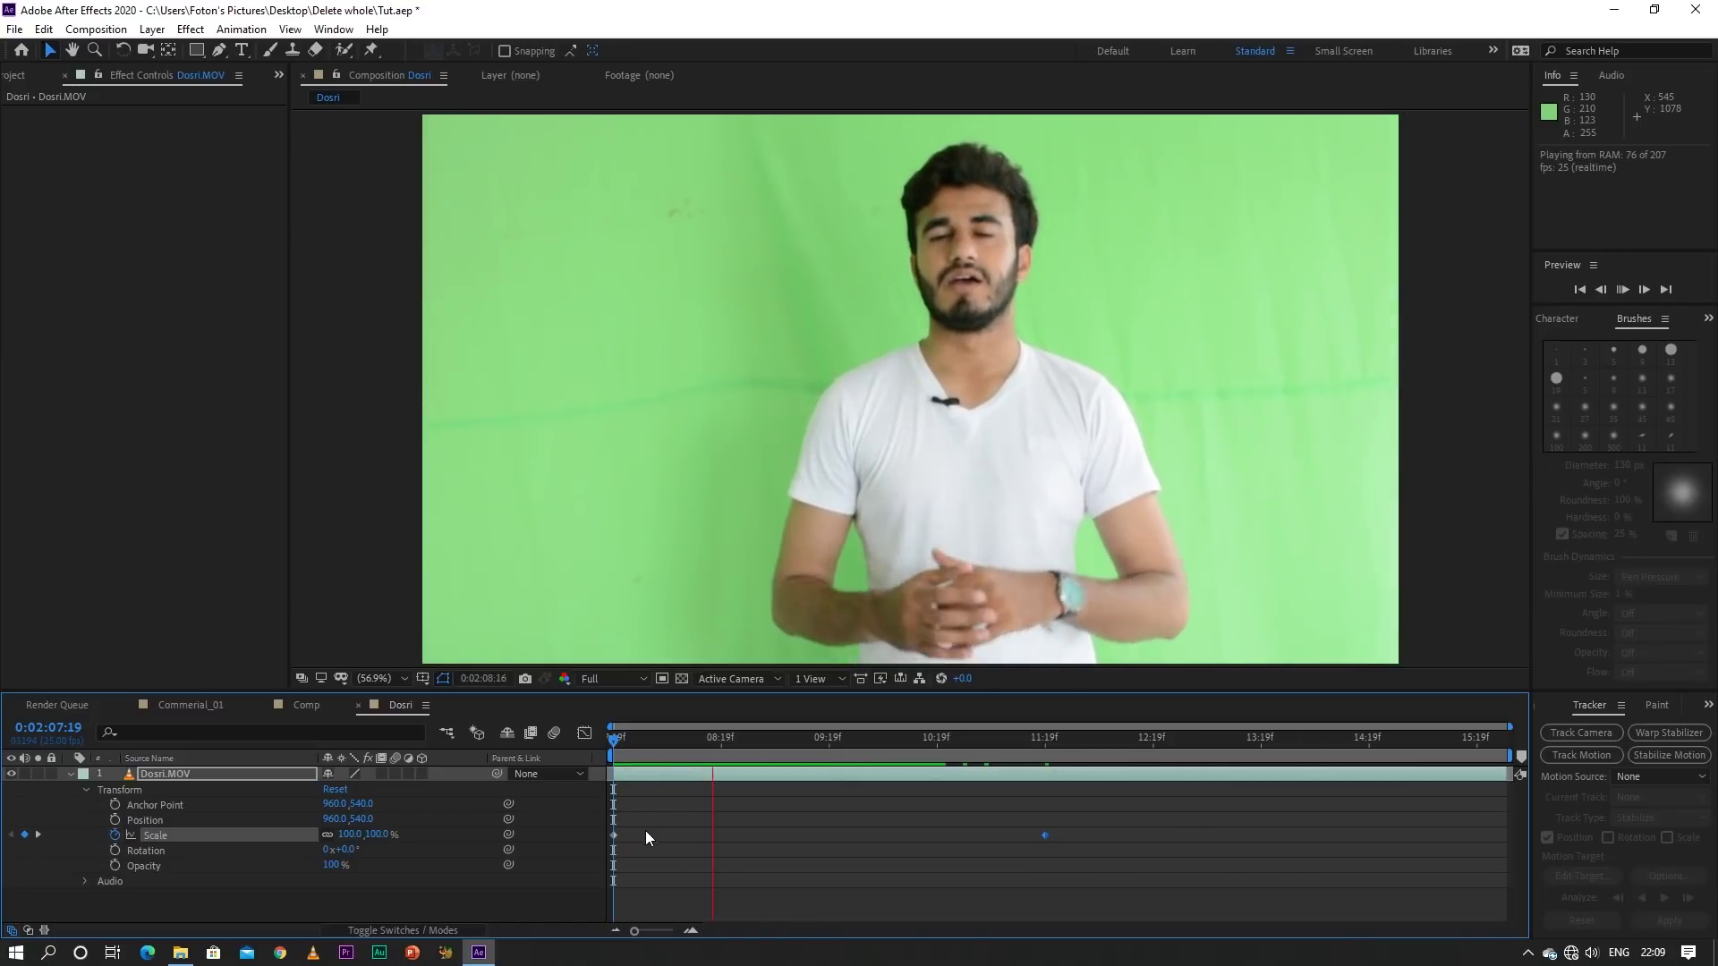
pyautogui.press('space')
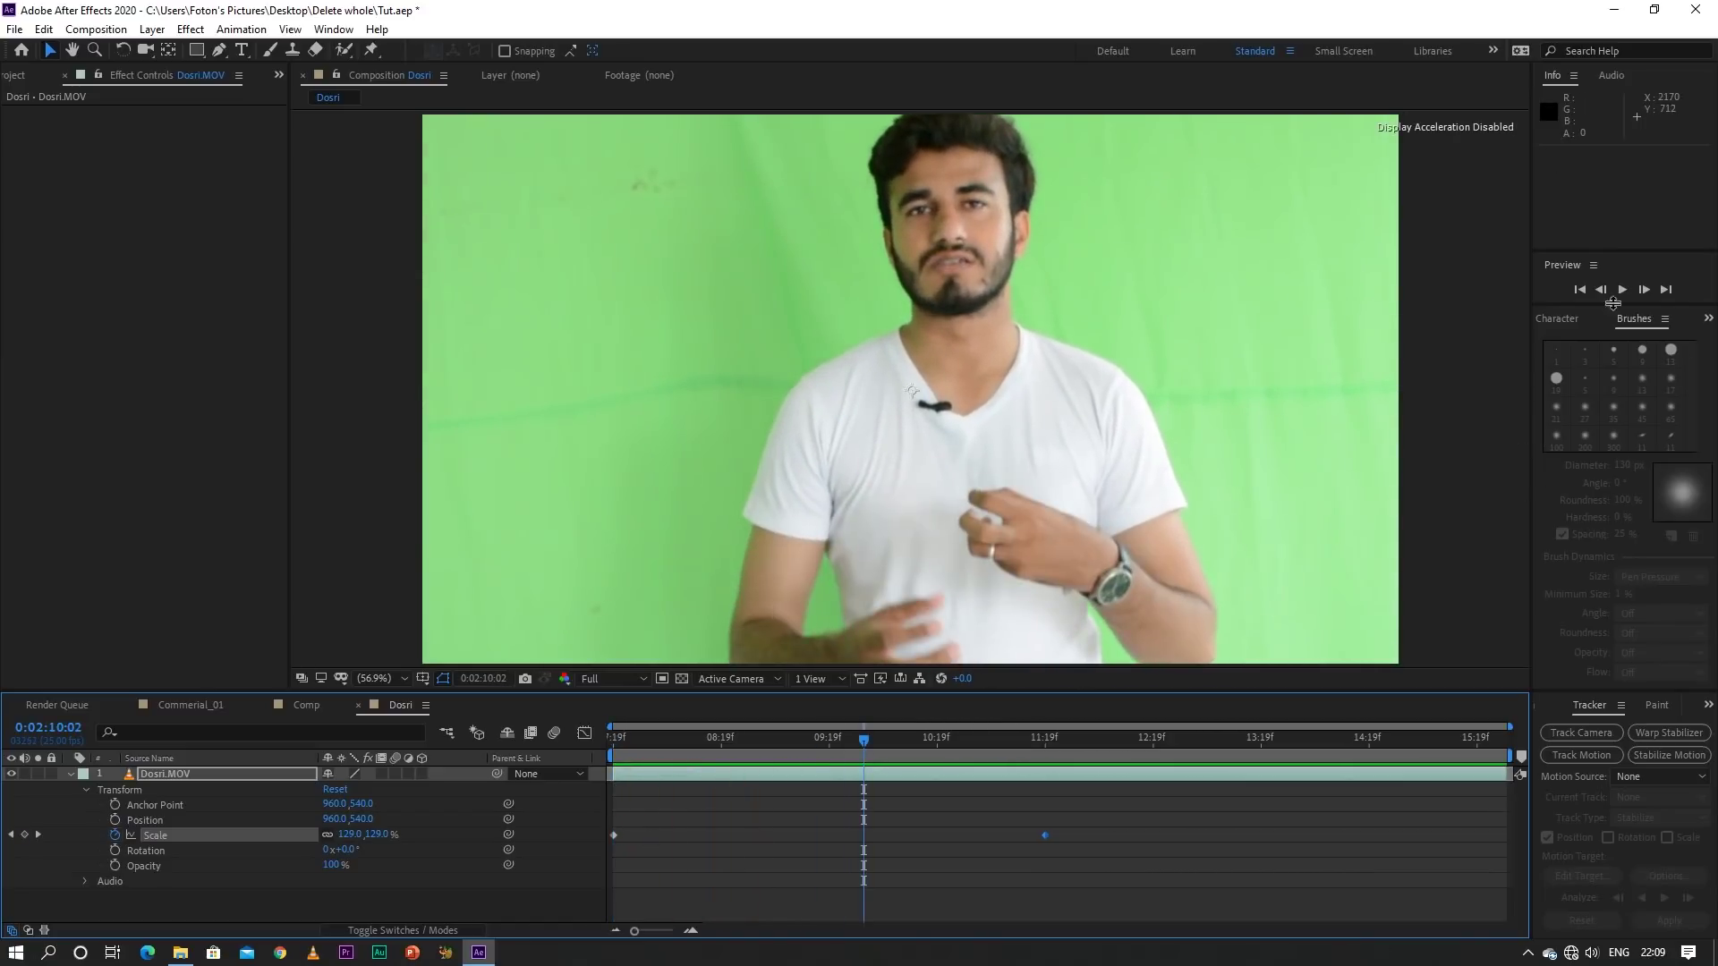
pyautogui.click(1623, 292)
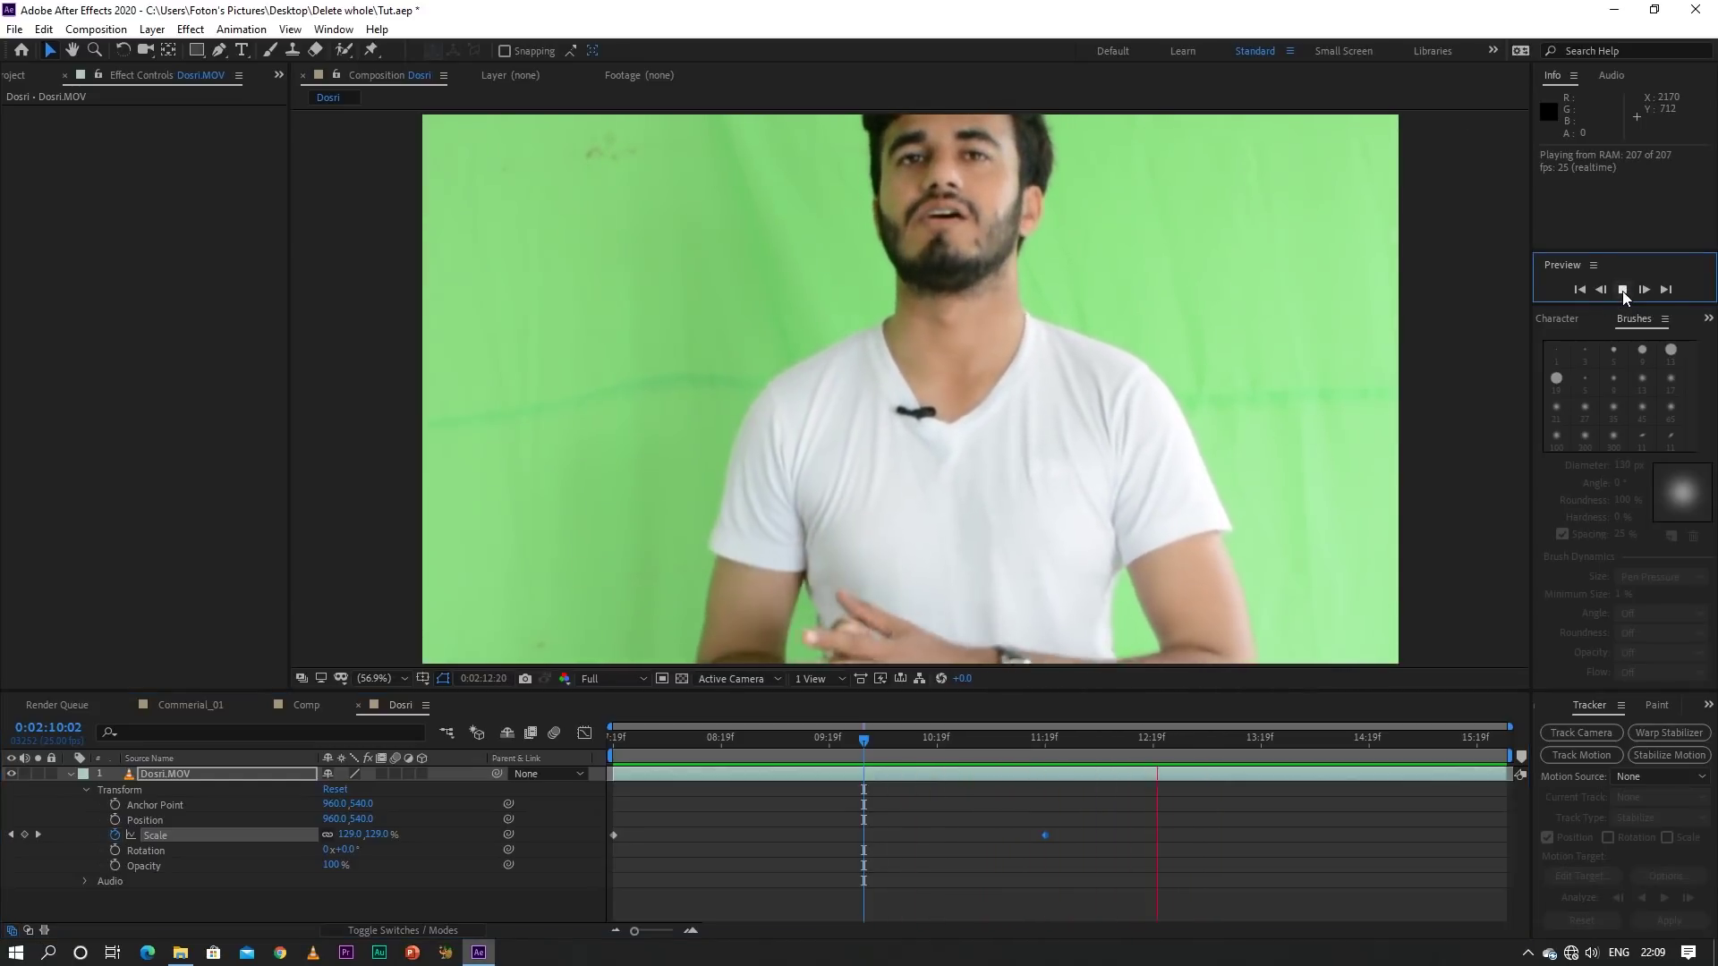
pyautogui.click(1623, 292)
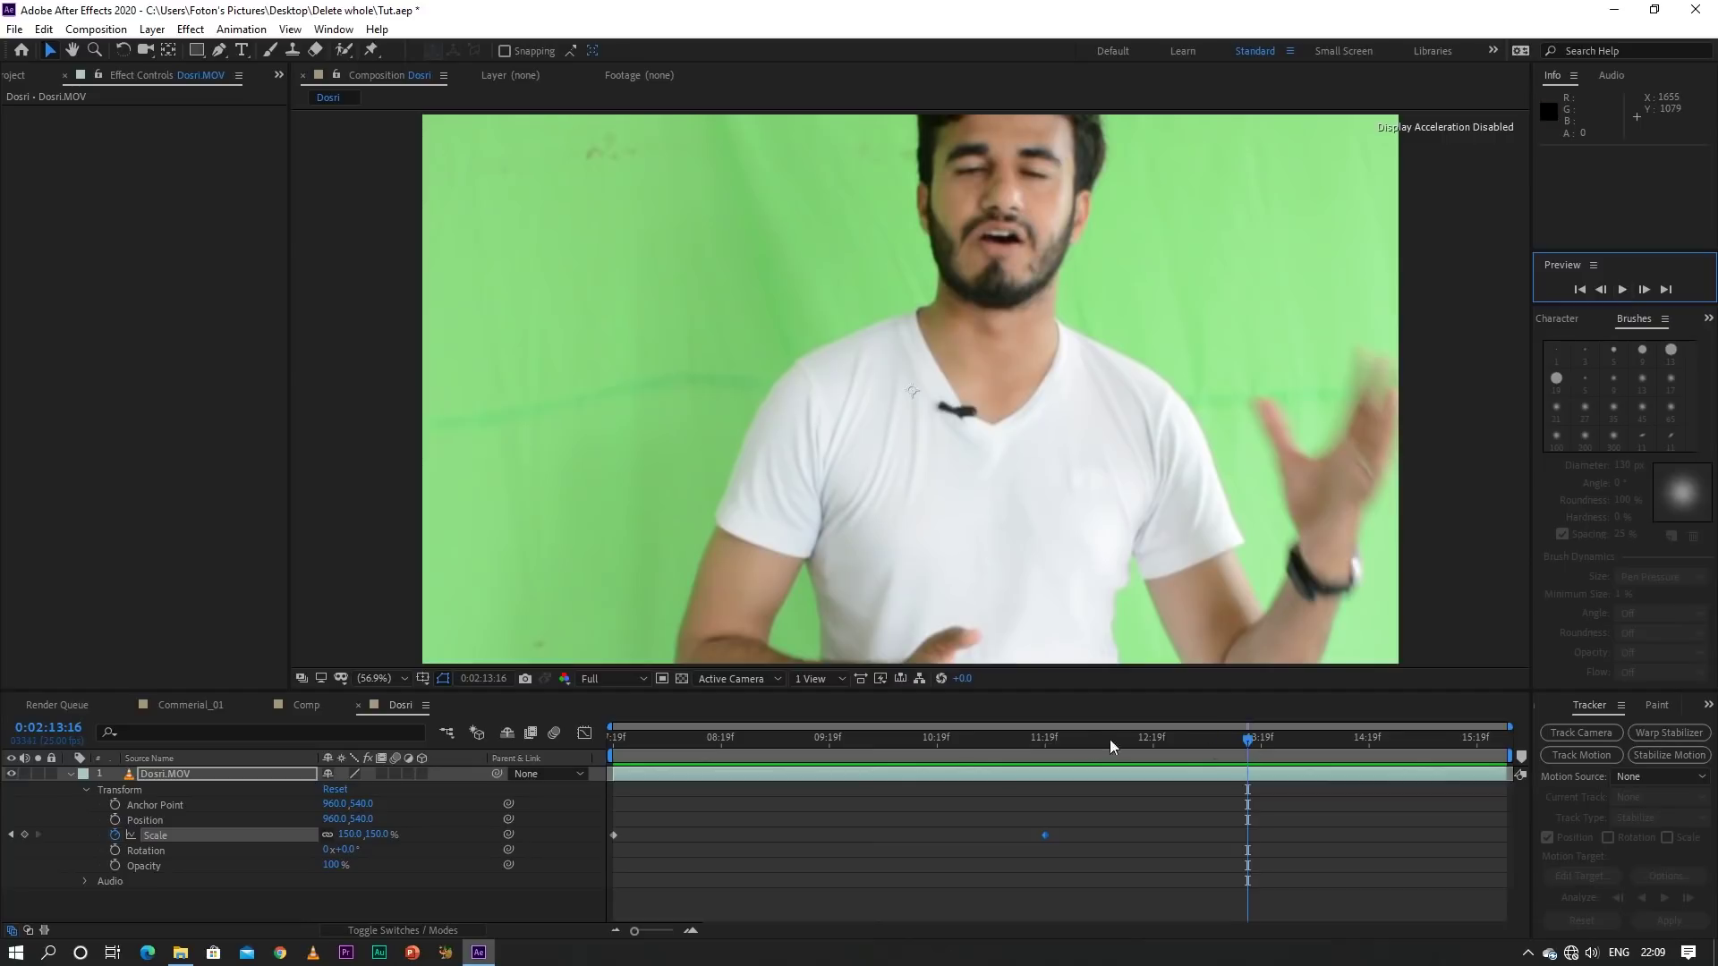
pyautogui.click(976, 739)
pyautogui.moveTo(909, 754); pyautogui.dragTo(619, 745)
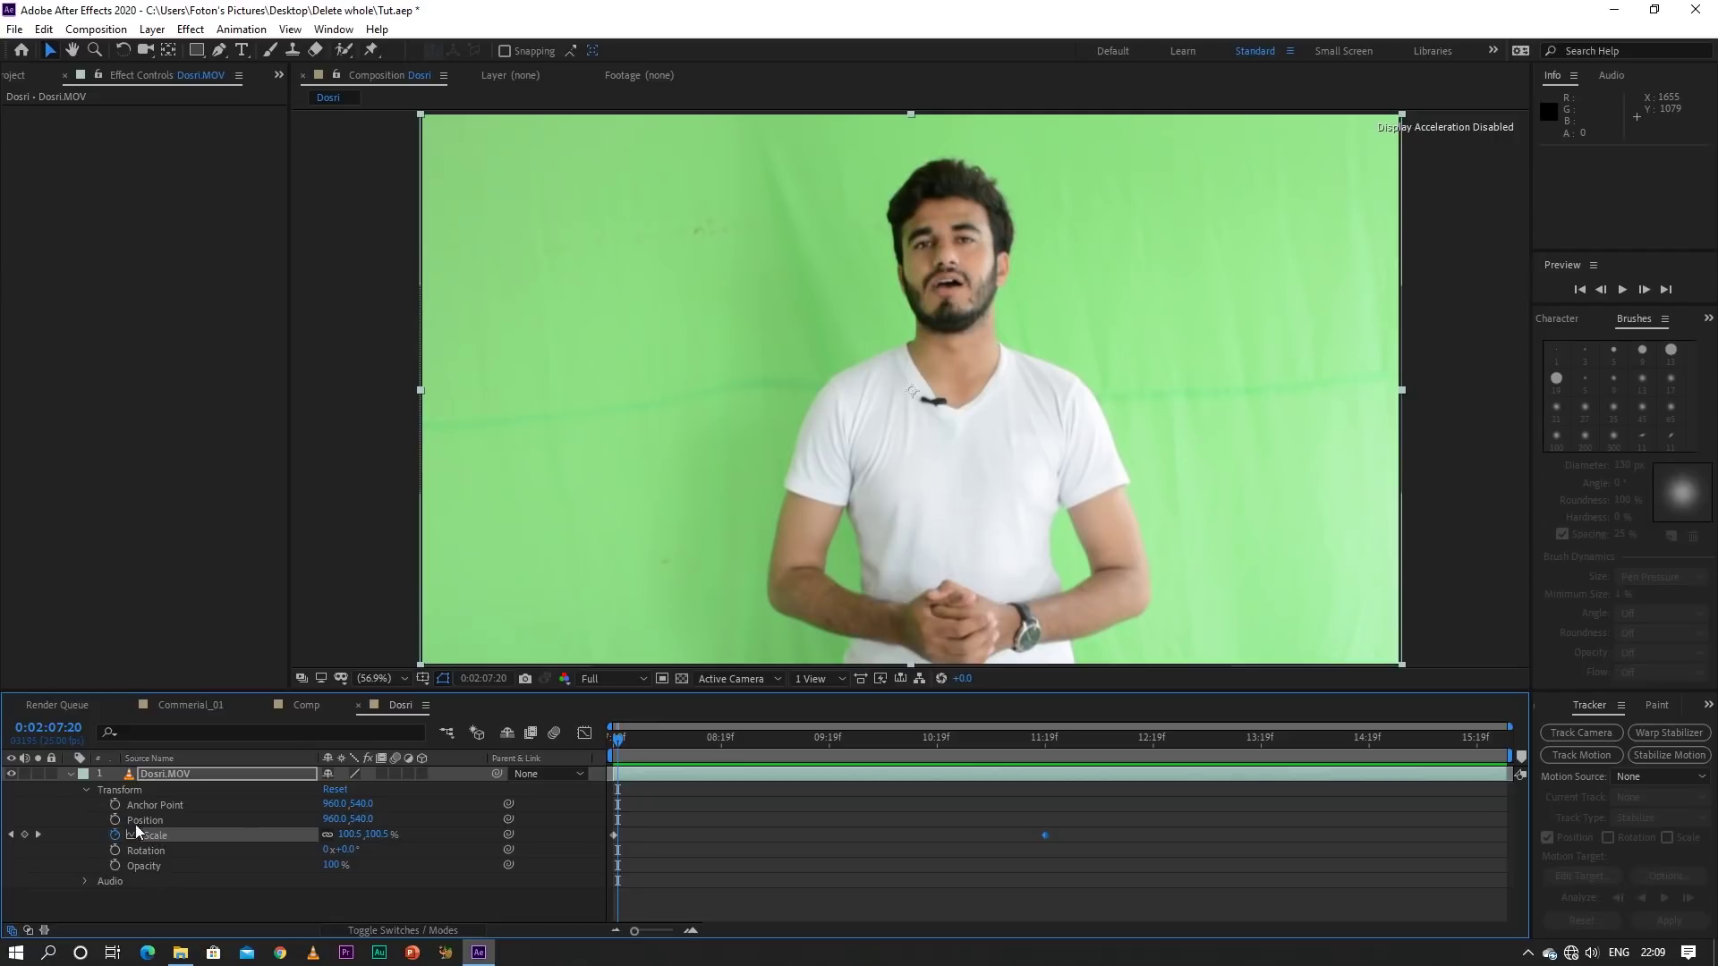
# Keyframe Position from 960,540 to 1108,744 at 0:02:11:19 and end the work area there
pyautogui.moveTo(614, 739); pyautogui.dragTo(608, 739)
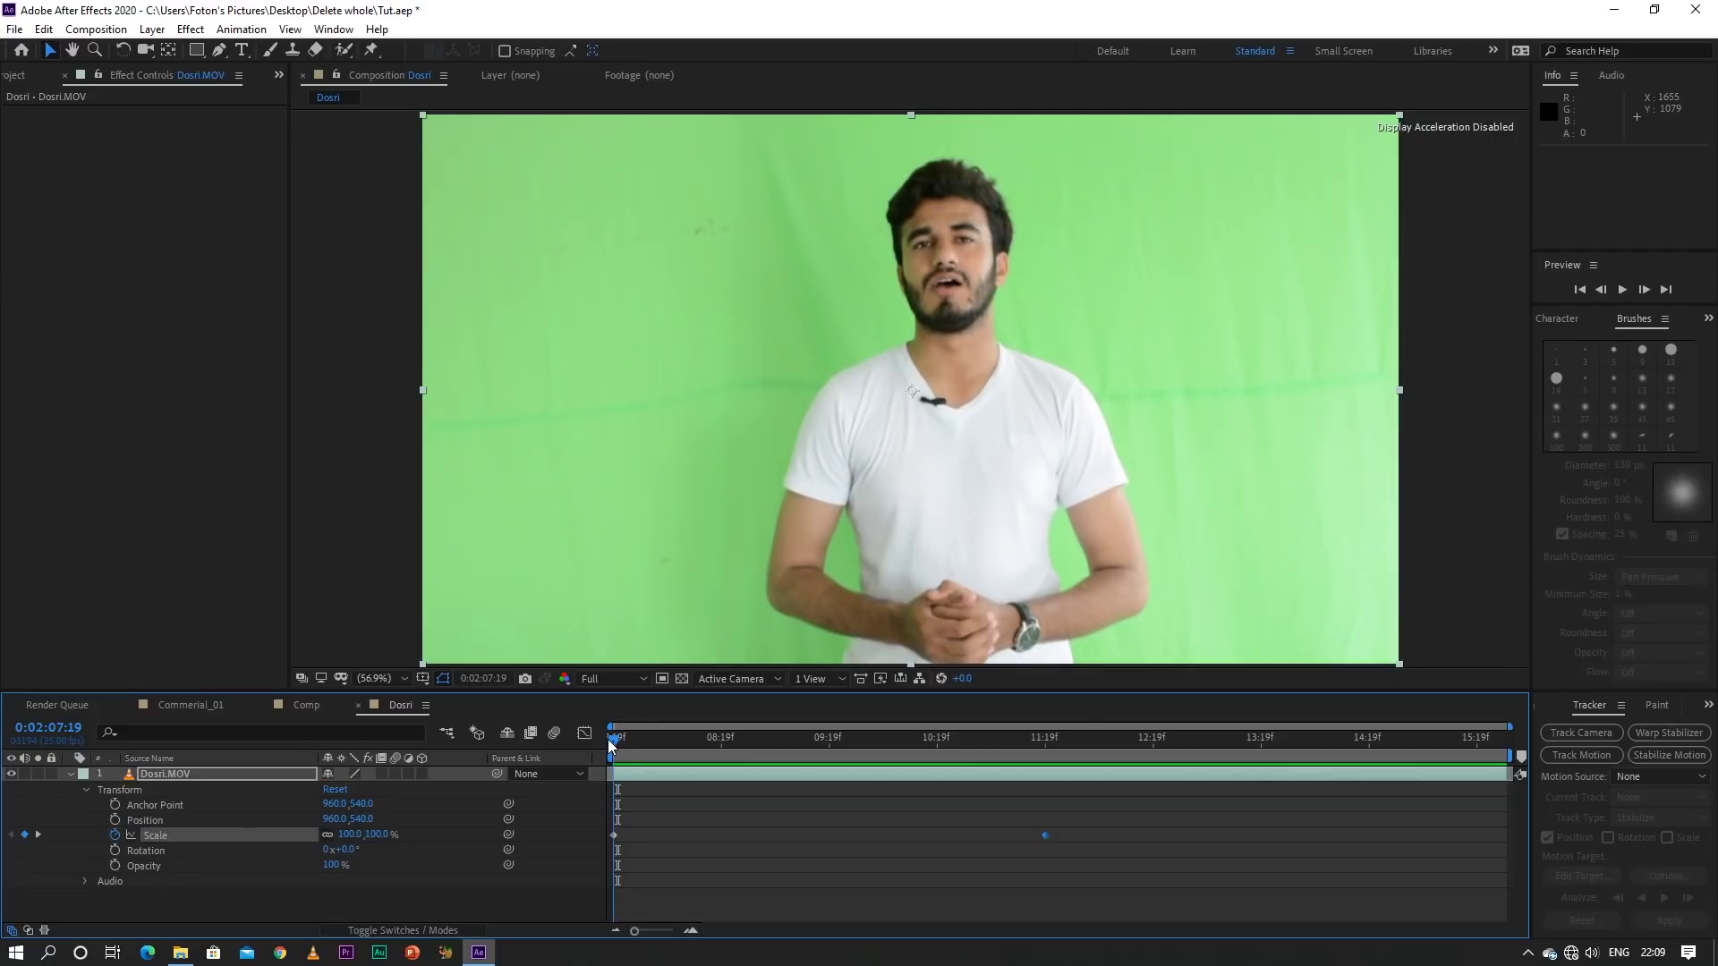
pyautogui.click(112, 819)
pyautogui.moveTo(610, 742); pyautogui.dragTo(1041, 777)
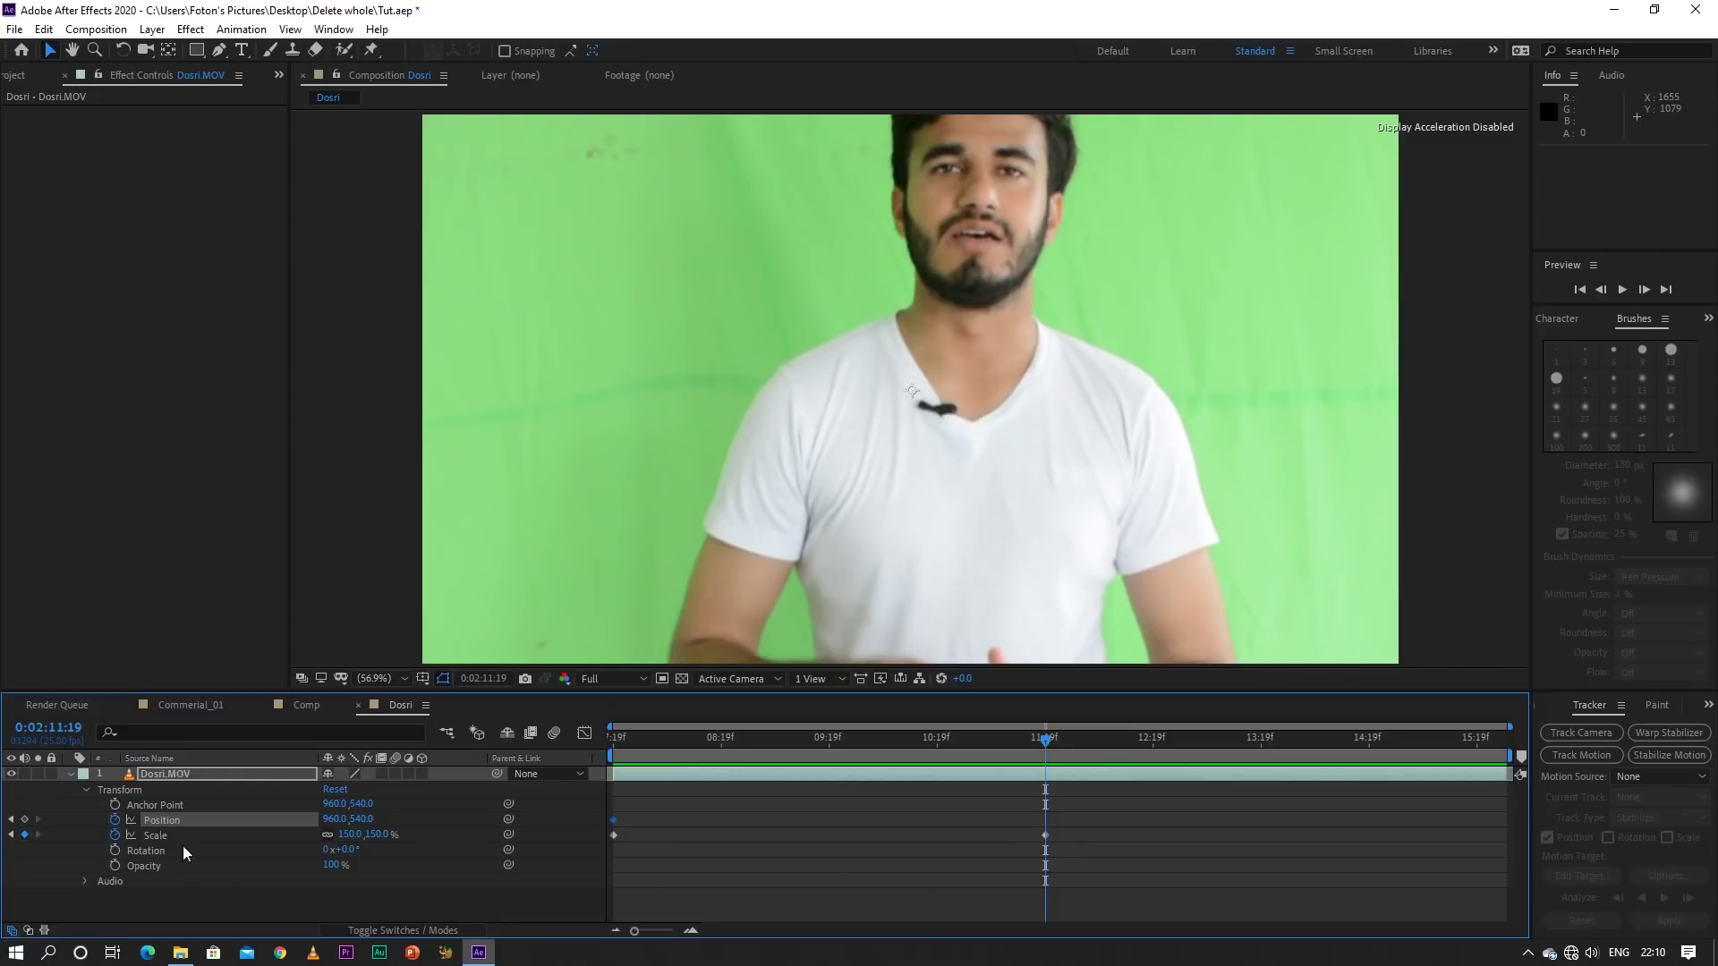
pyautogui.moveTo(361, 818); pyautogui.dragTo(508, 849)
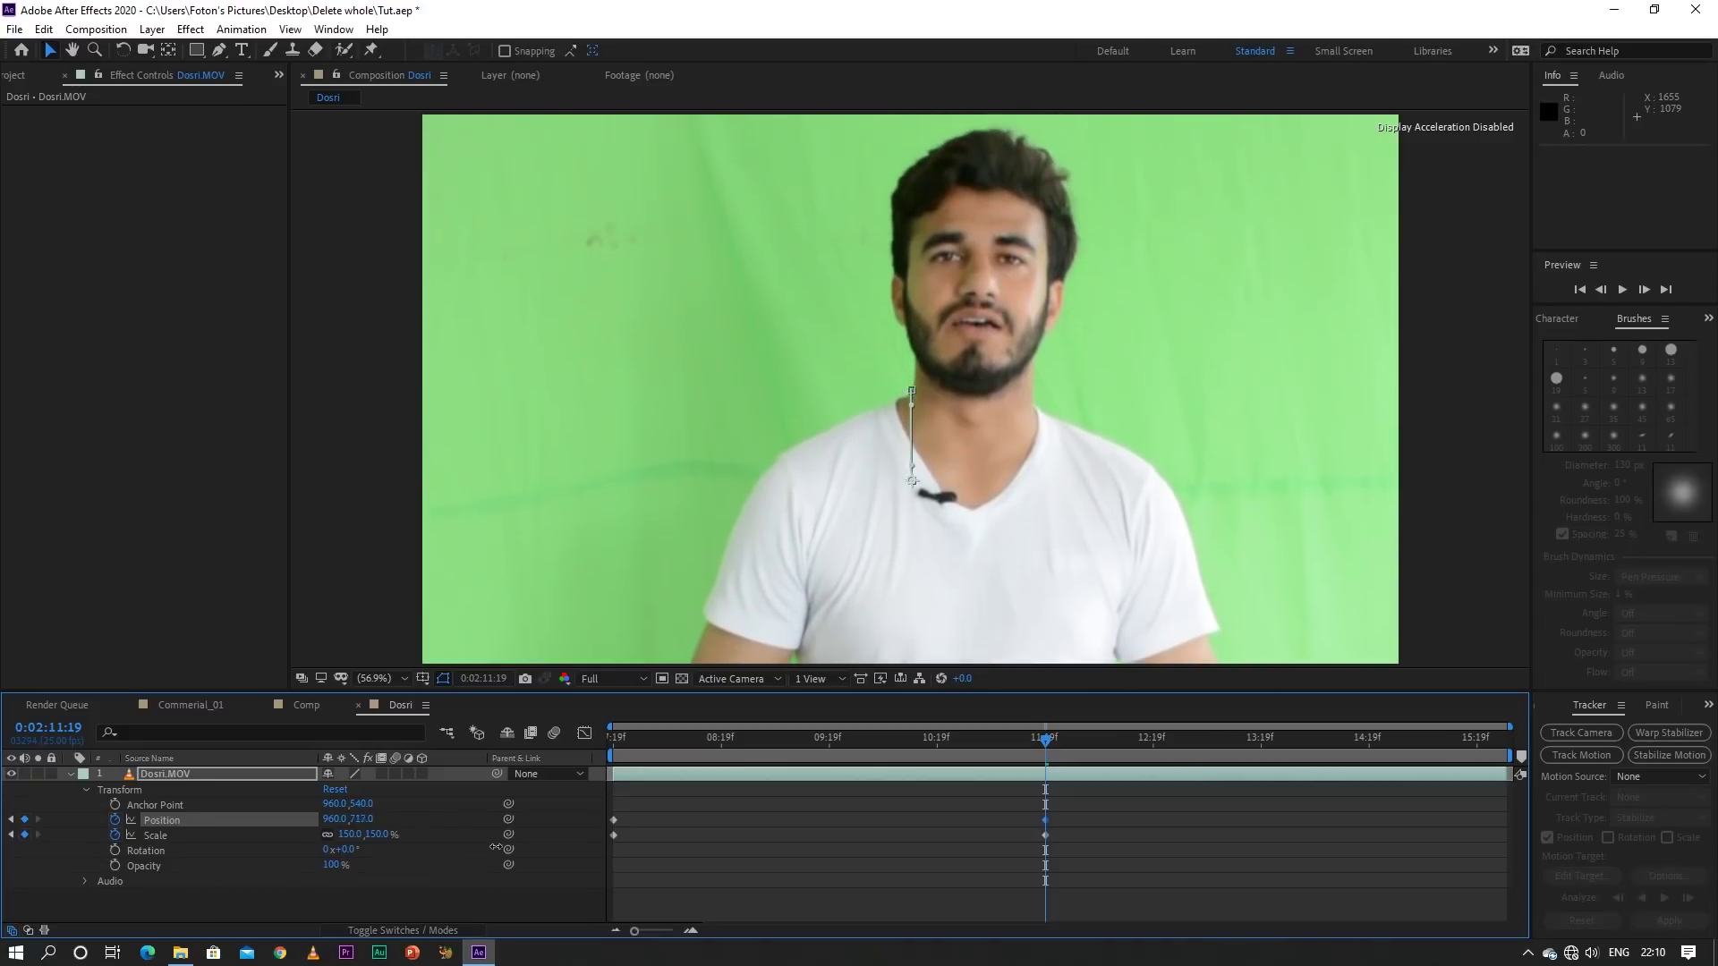
pyautogui.moveTo(336, 819); pyautogui.dragTo(533, 832)
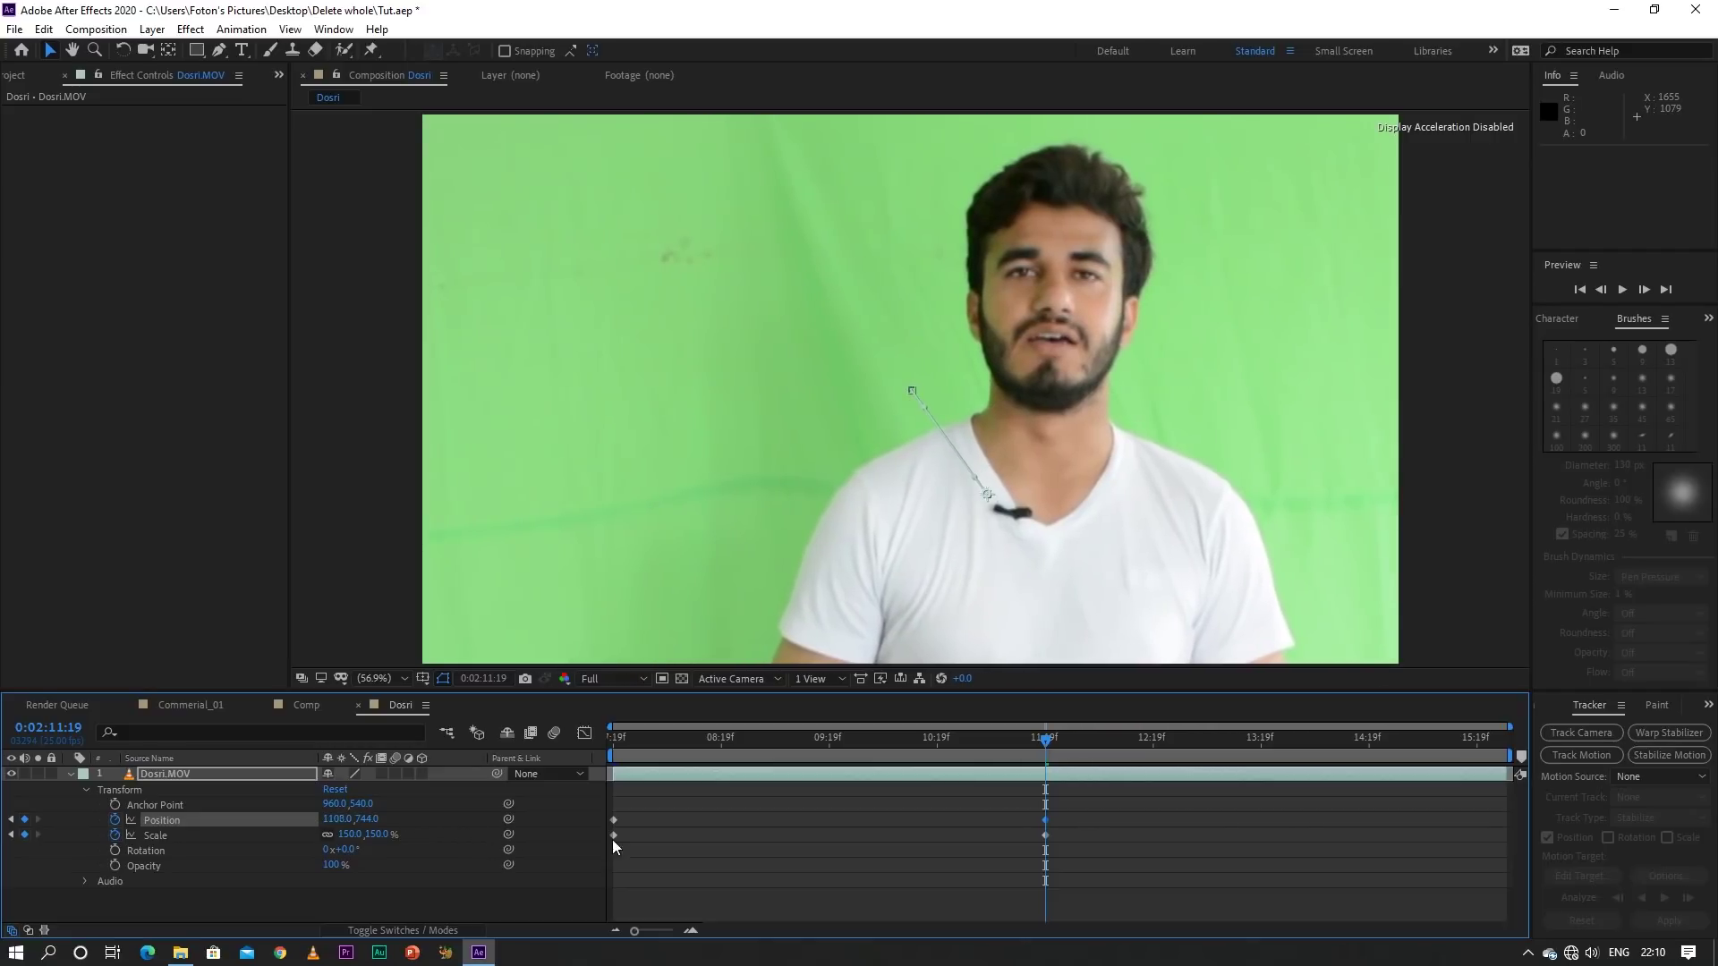
pyautogui.press('n')
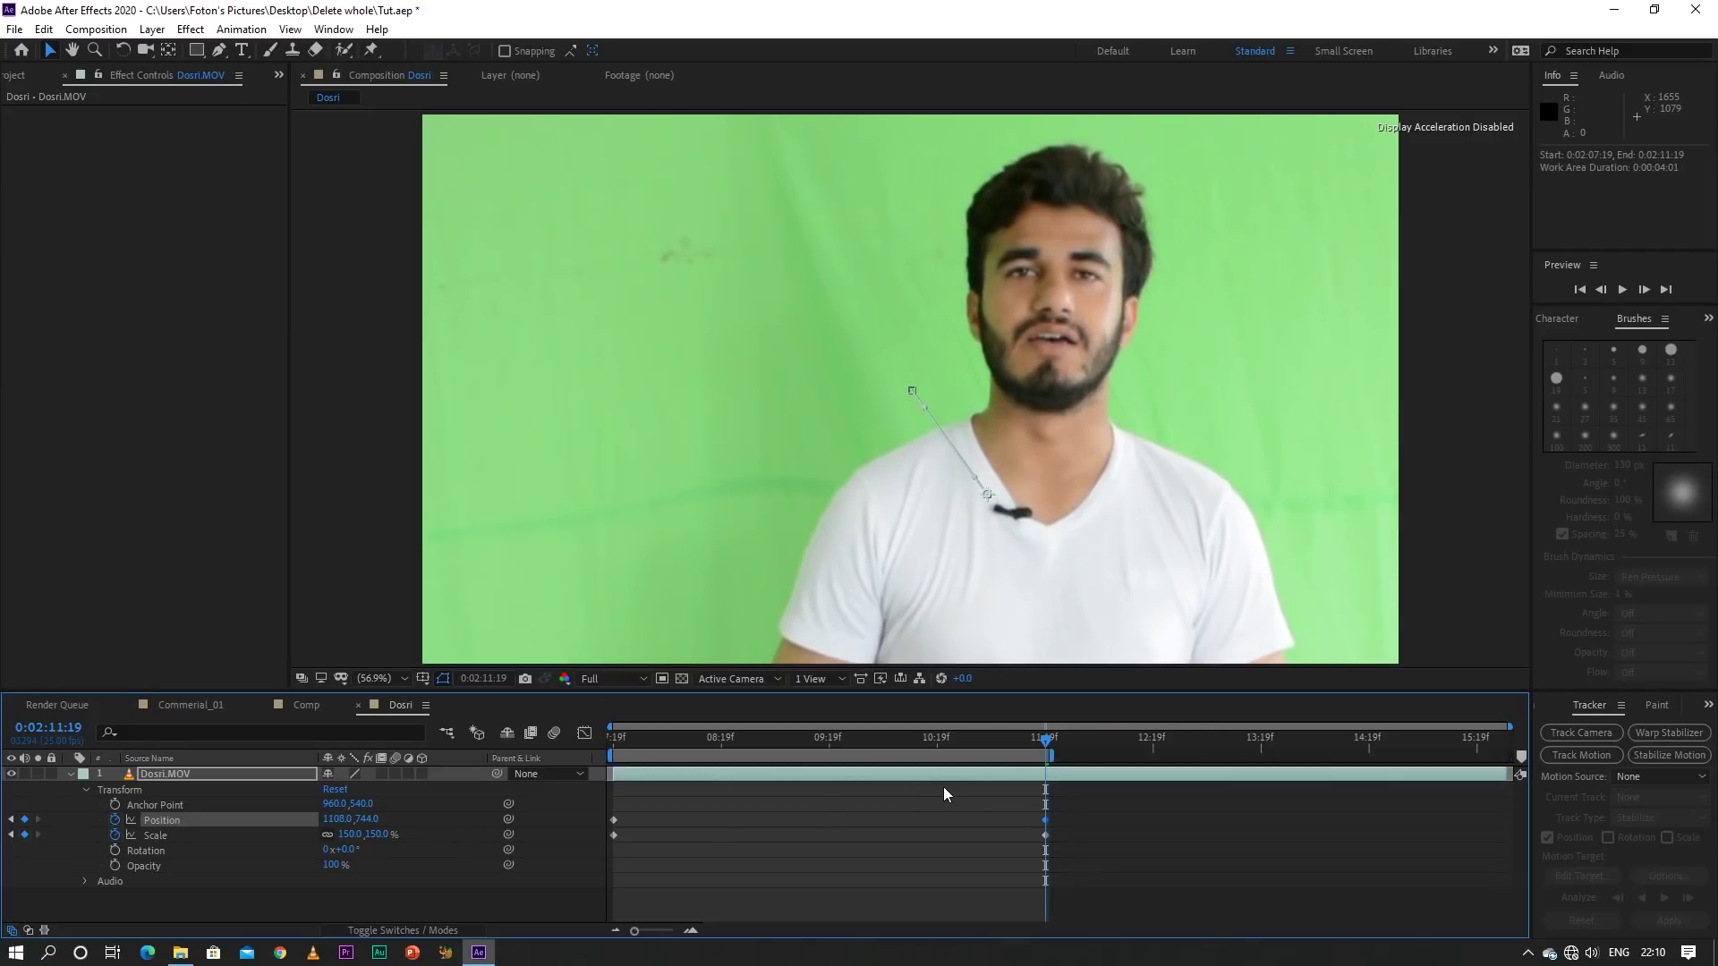
pyautogui.press('space')
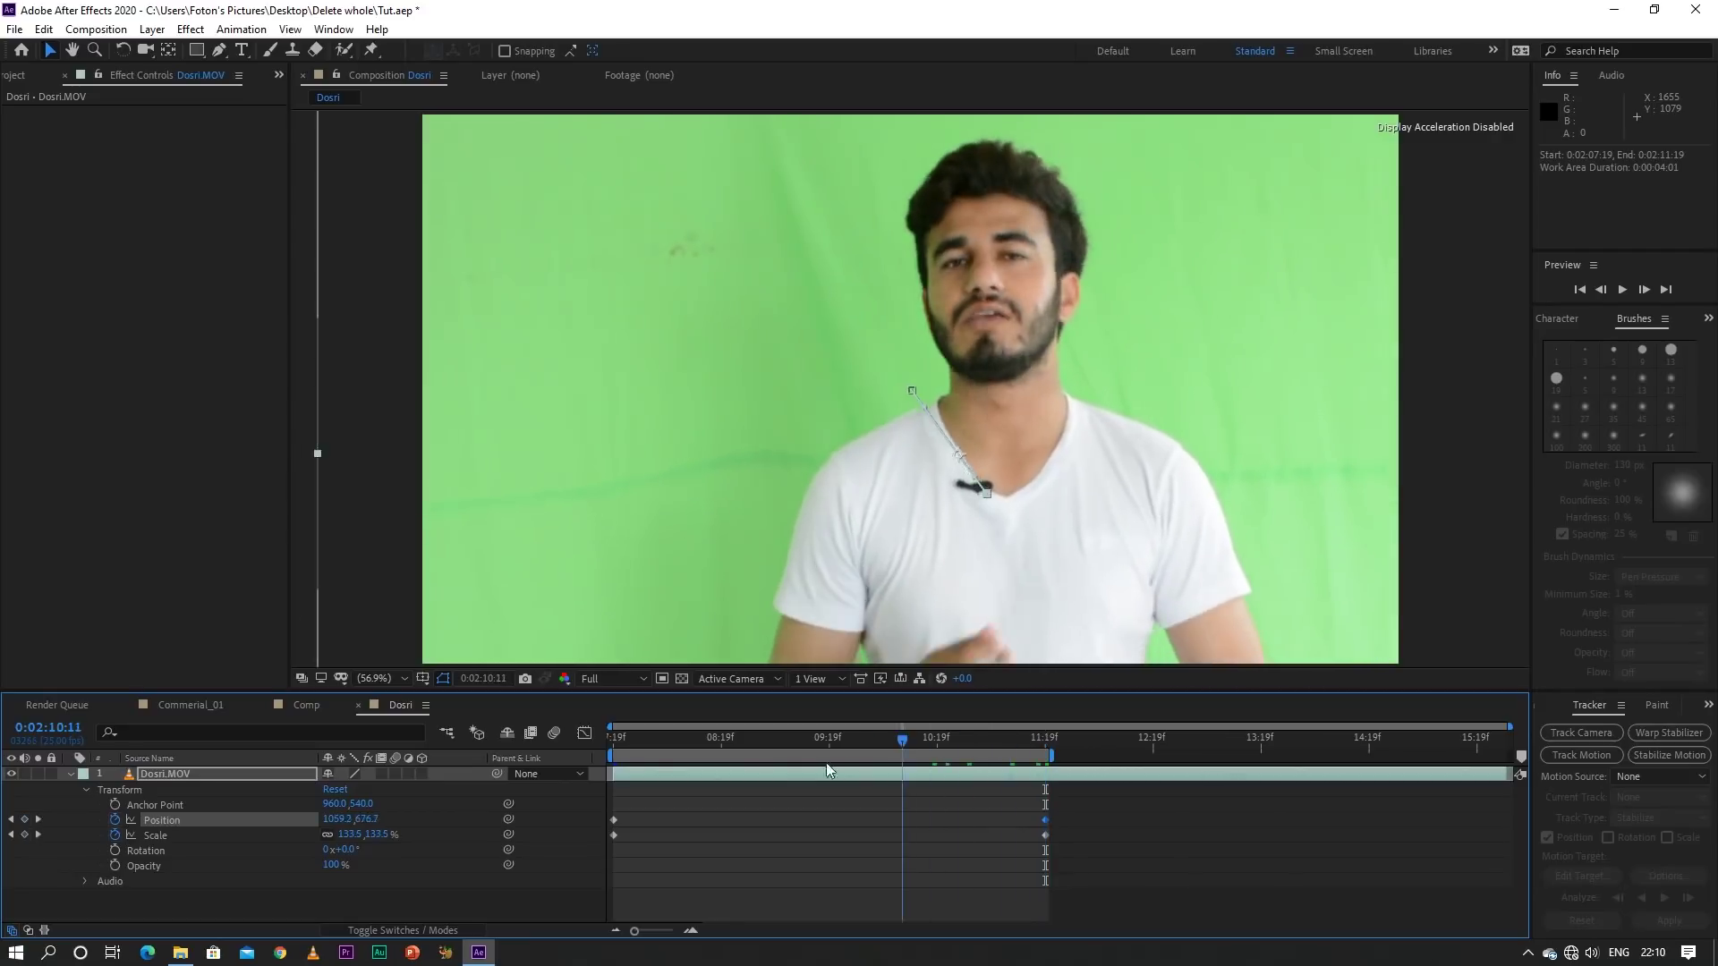
pyautogui.click(517, 903)
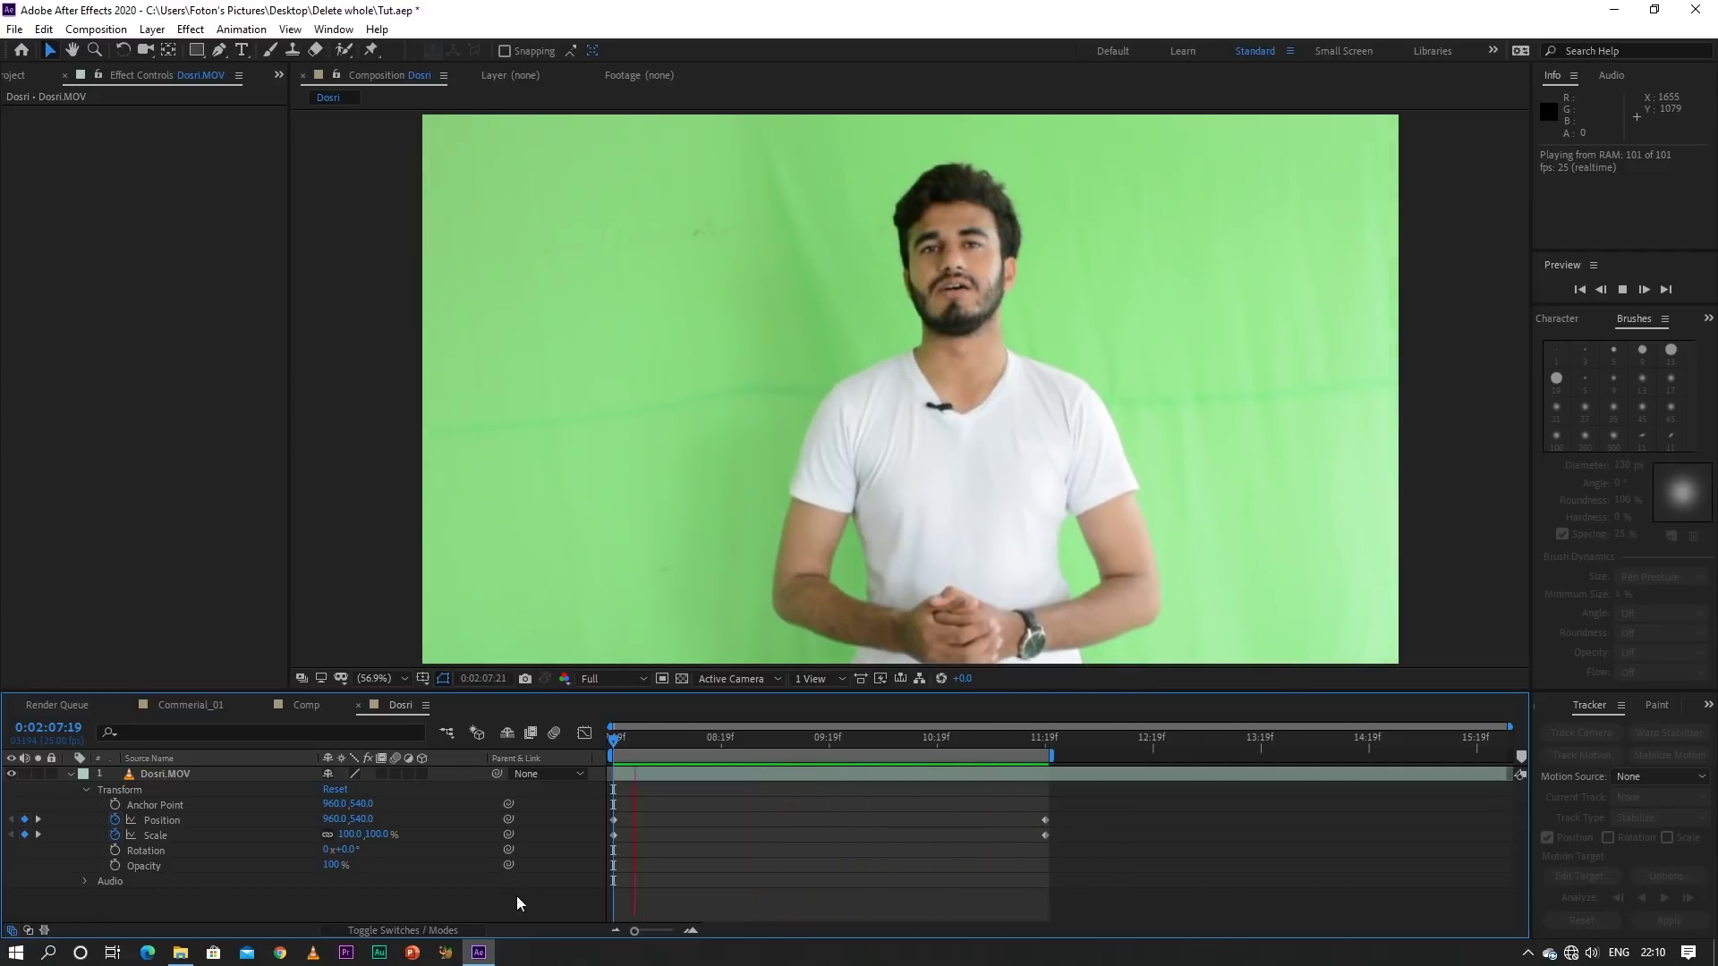
pyautogui.press('space')
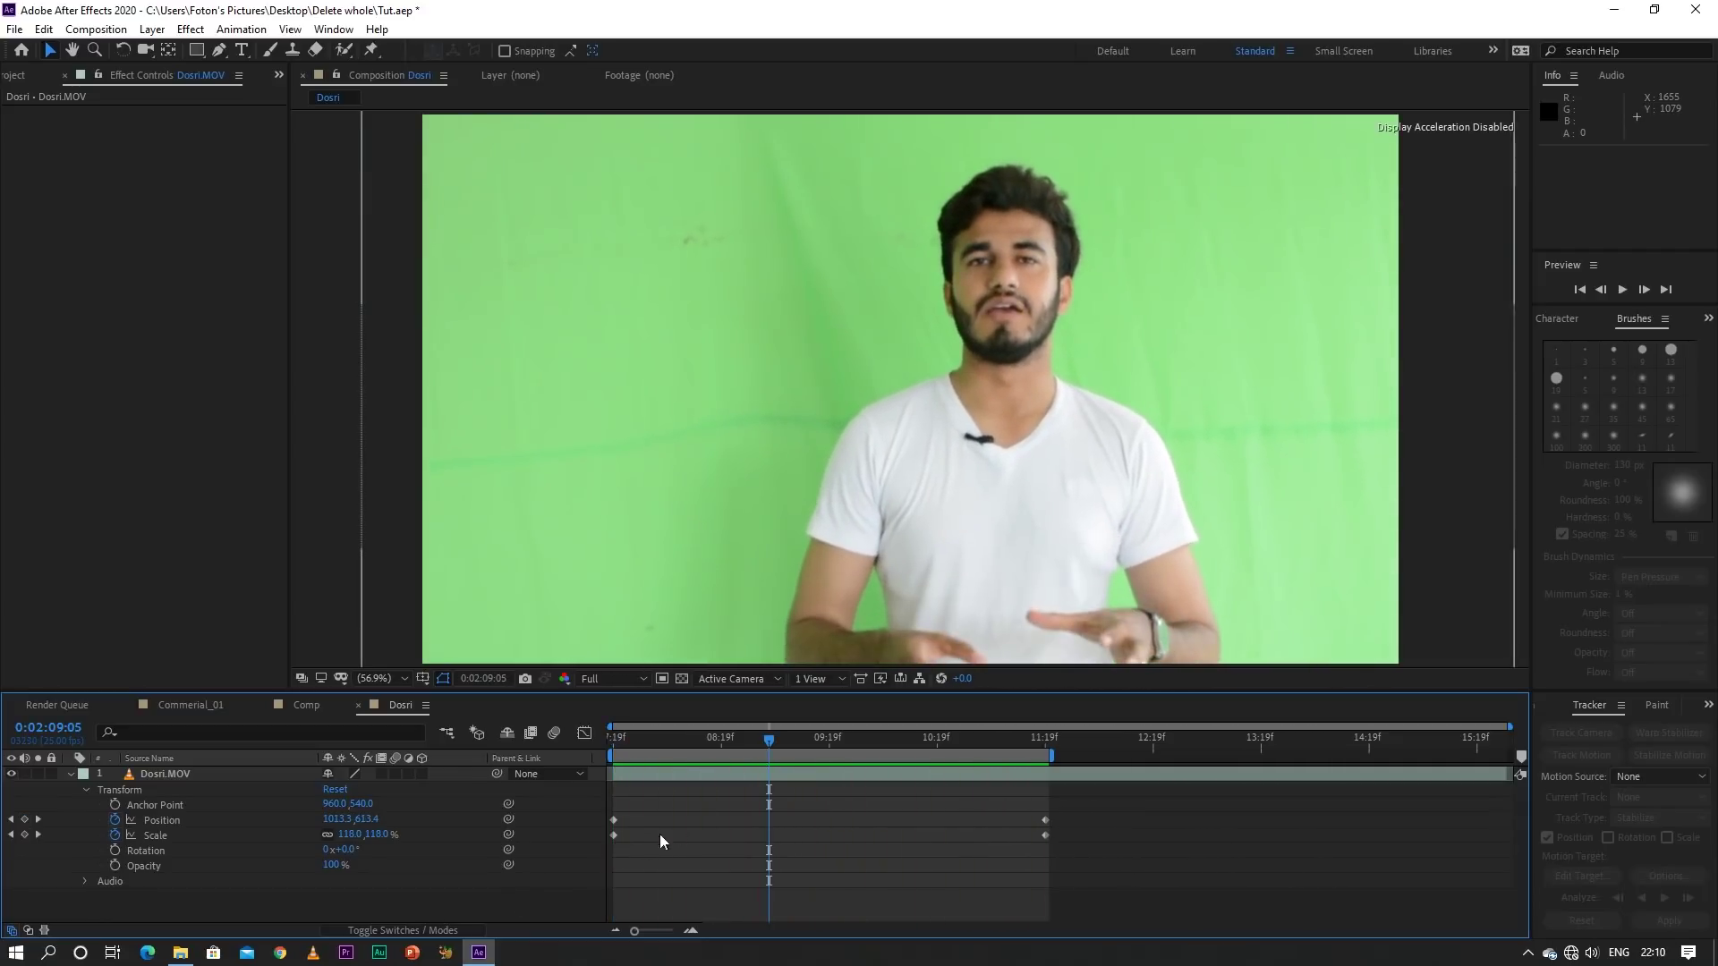
pyautogui.moveTo(803, 745); pyautogui.dragTo(622, 754)
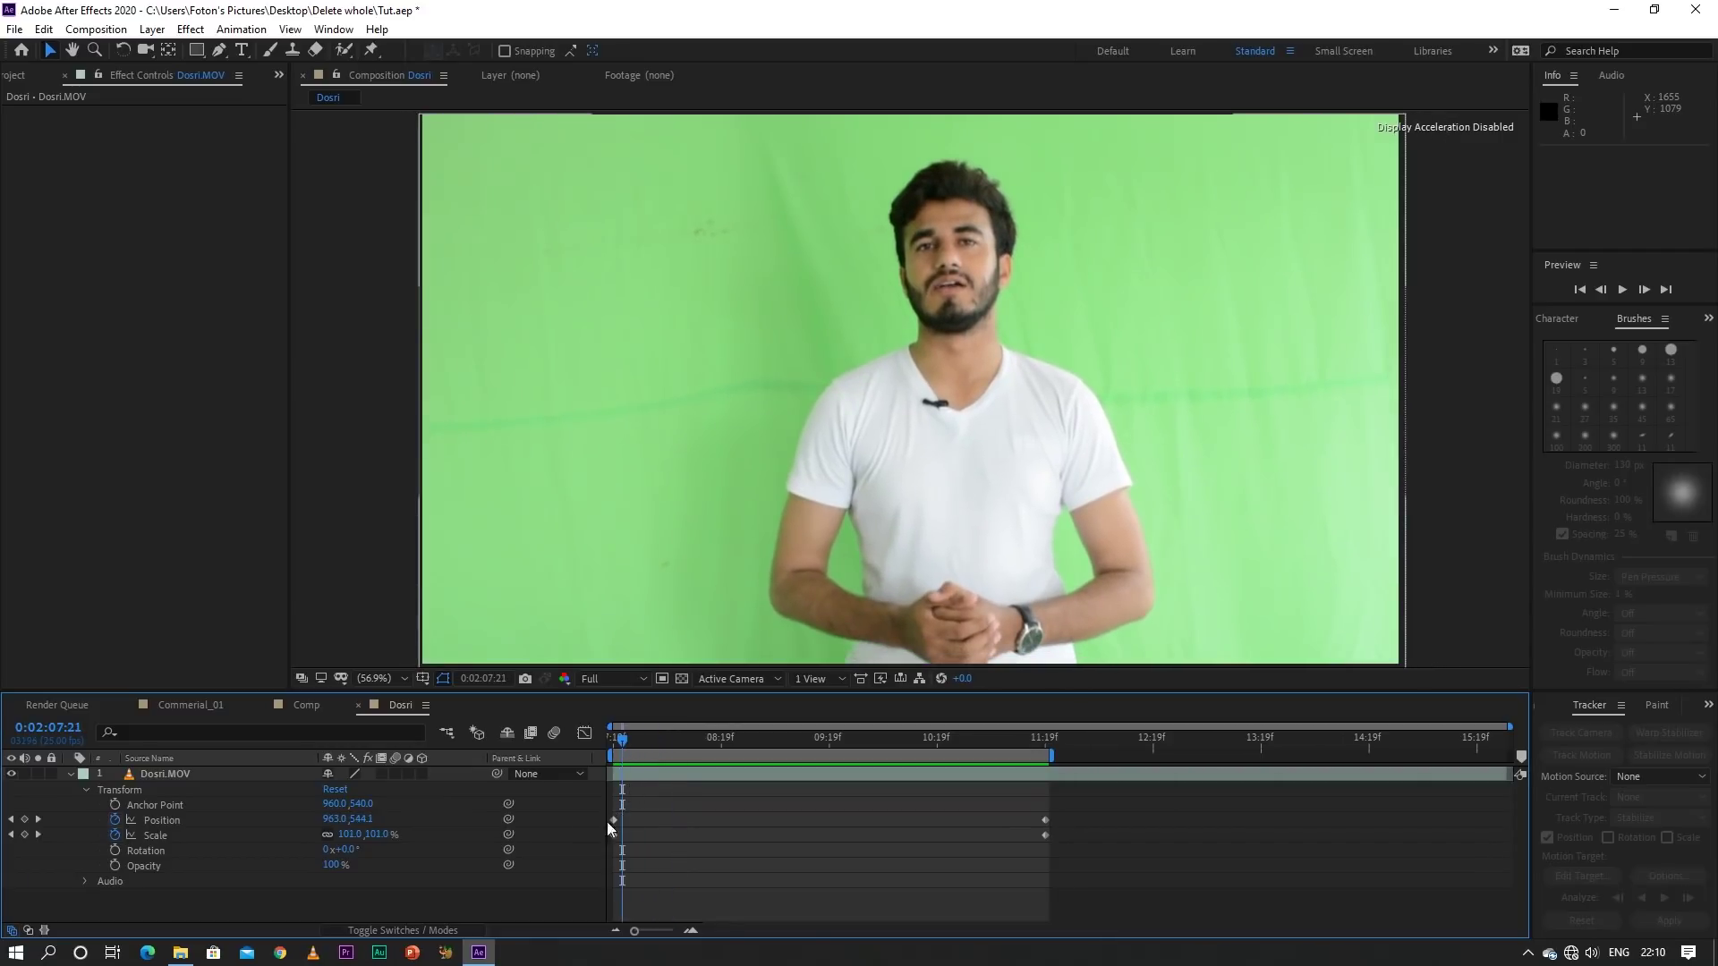
pyautogui.click(224, 836)
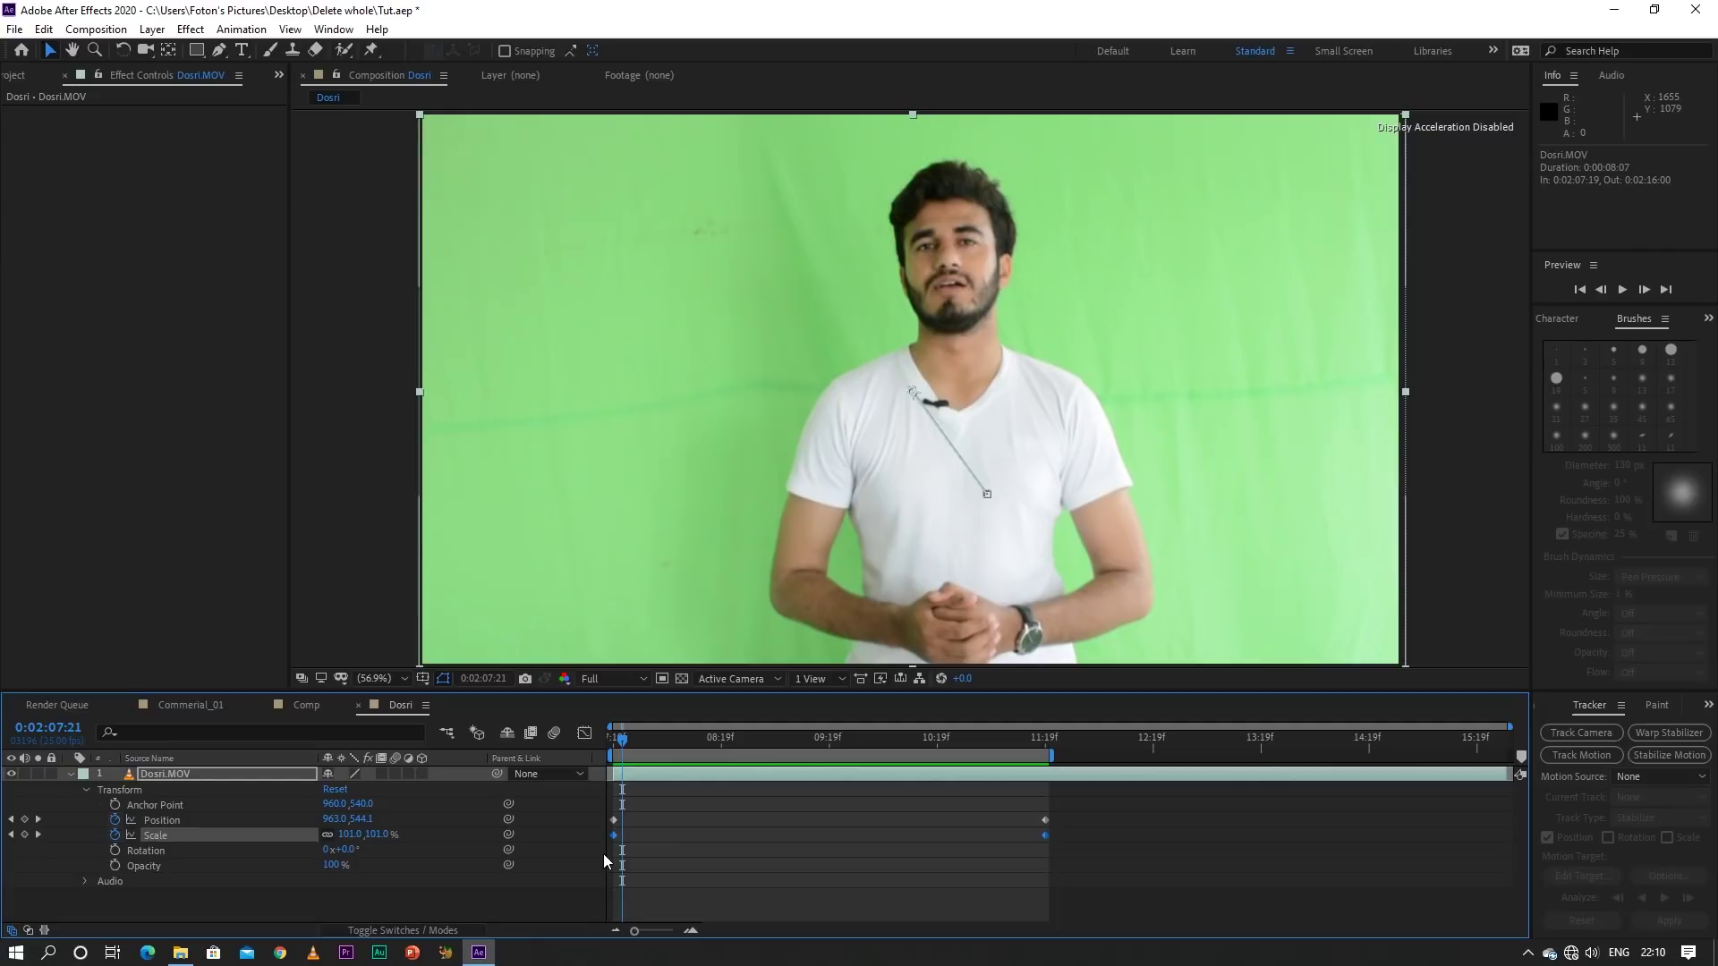
pyautogui.moveTo(1052, 849); pyautogui.dragTo(615, 848)
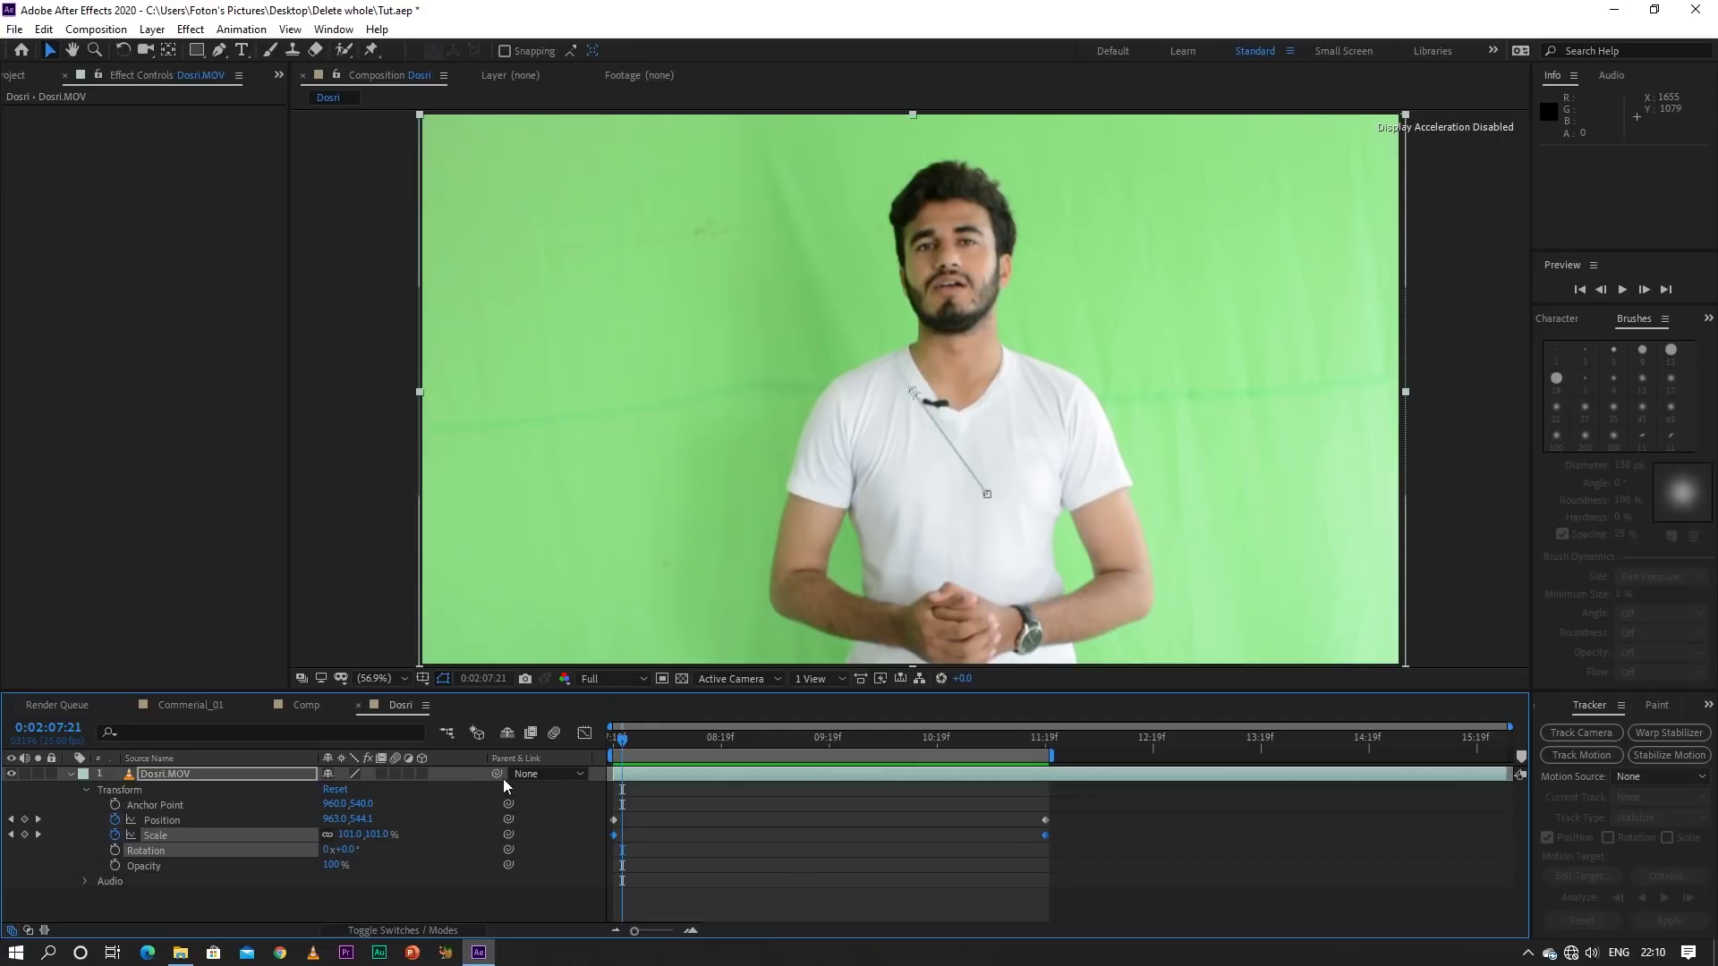
# Show the Scale value graph and ease into the 150% keyframe with a longer incoming handle
pyautogui.click(584, 736)
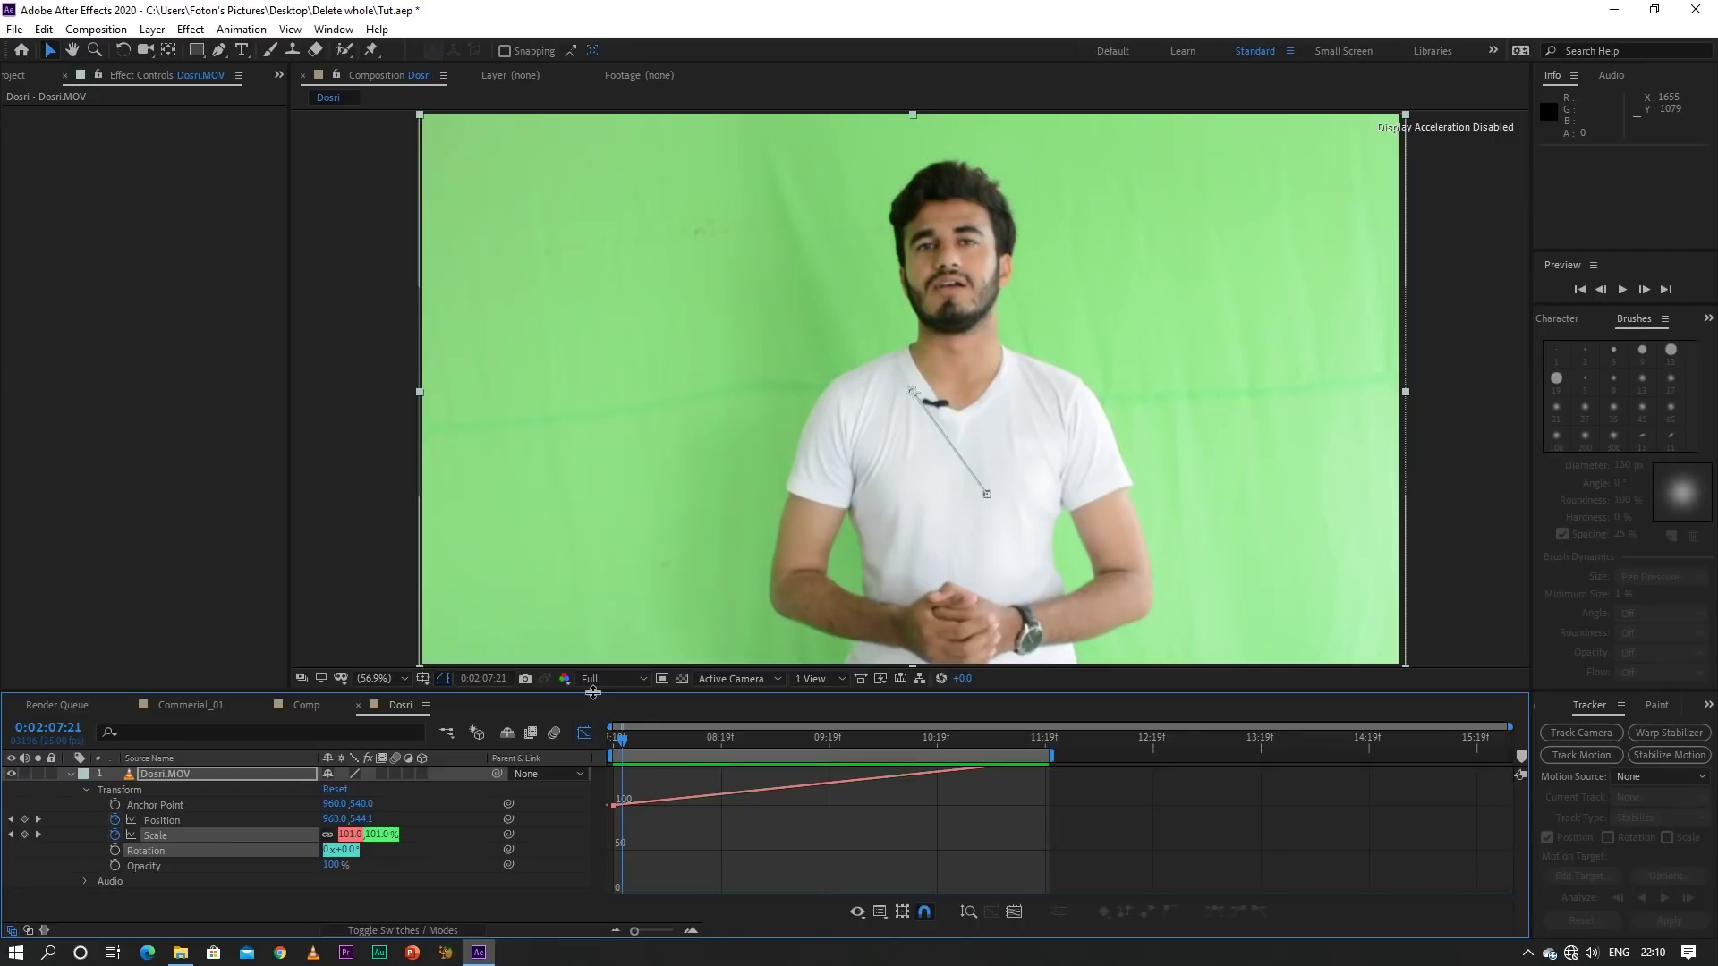
pyautogui.scroll(2, 687, 798)
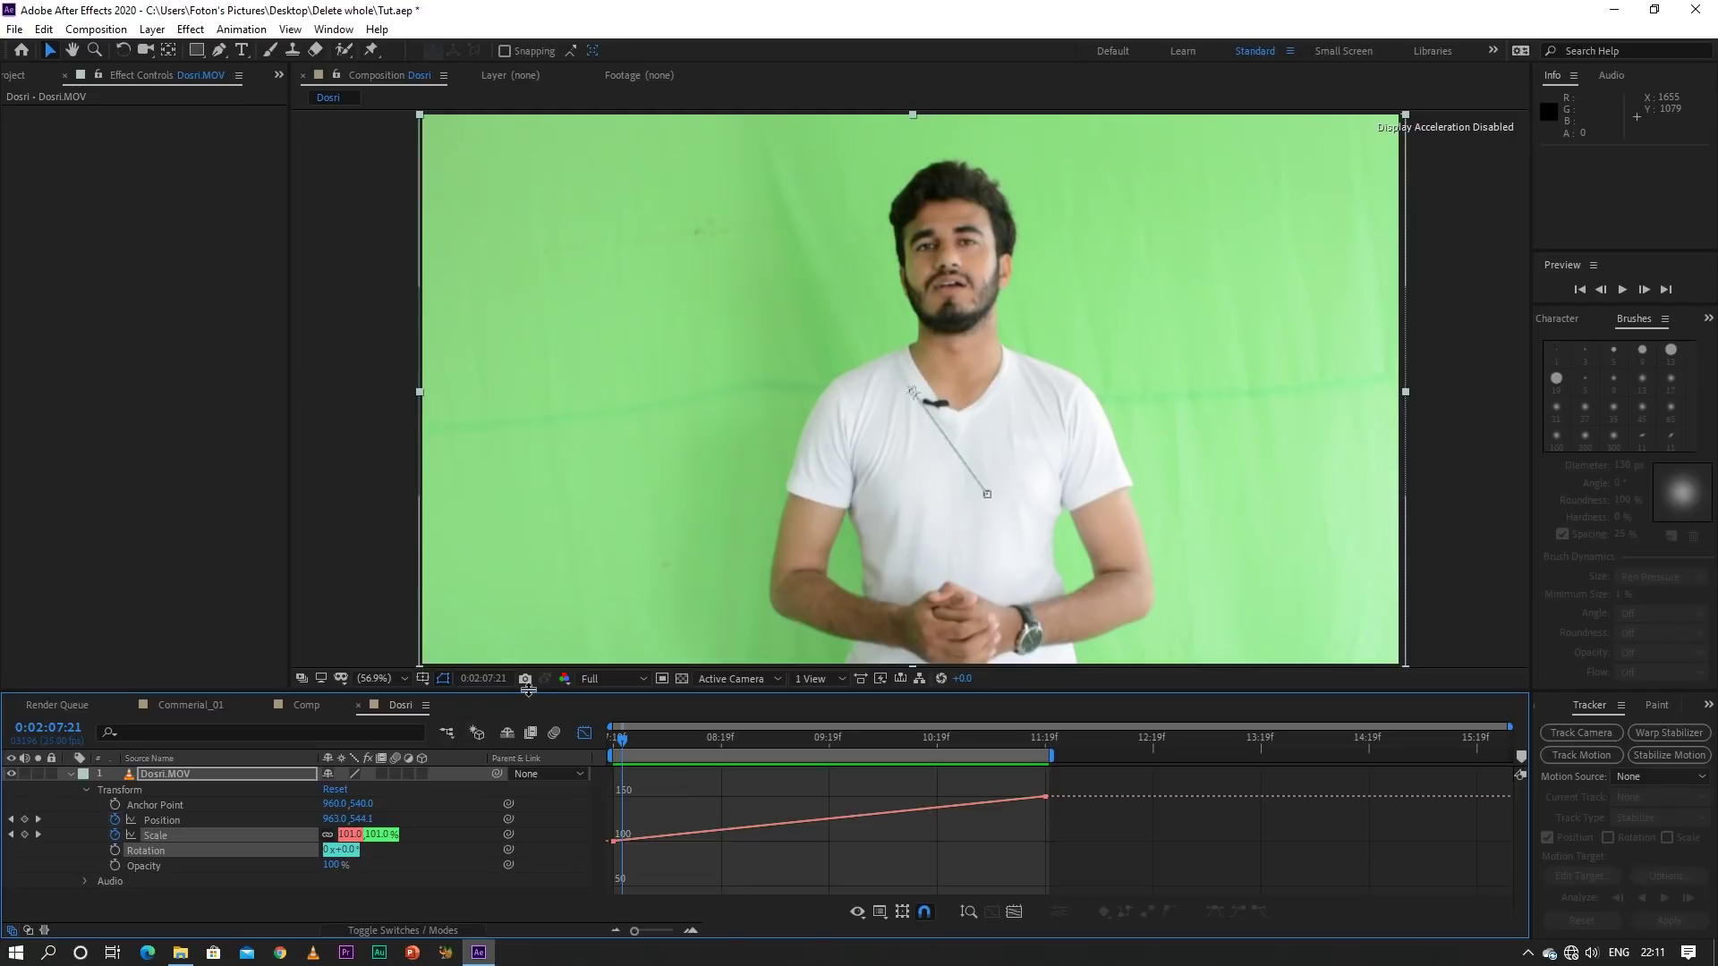
pyautogui.moveTo(528, 690); pyautogui.dragTo(526, 503)
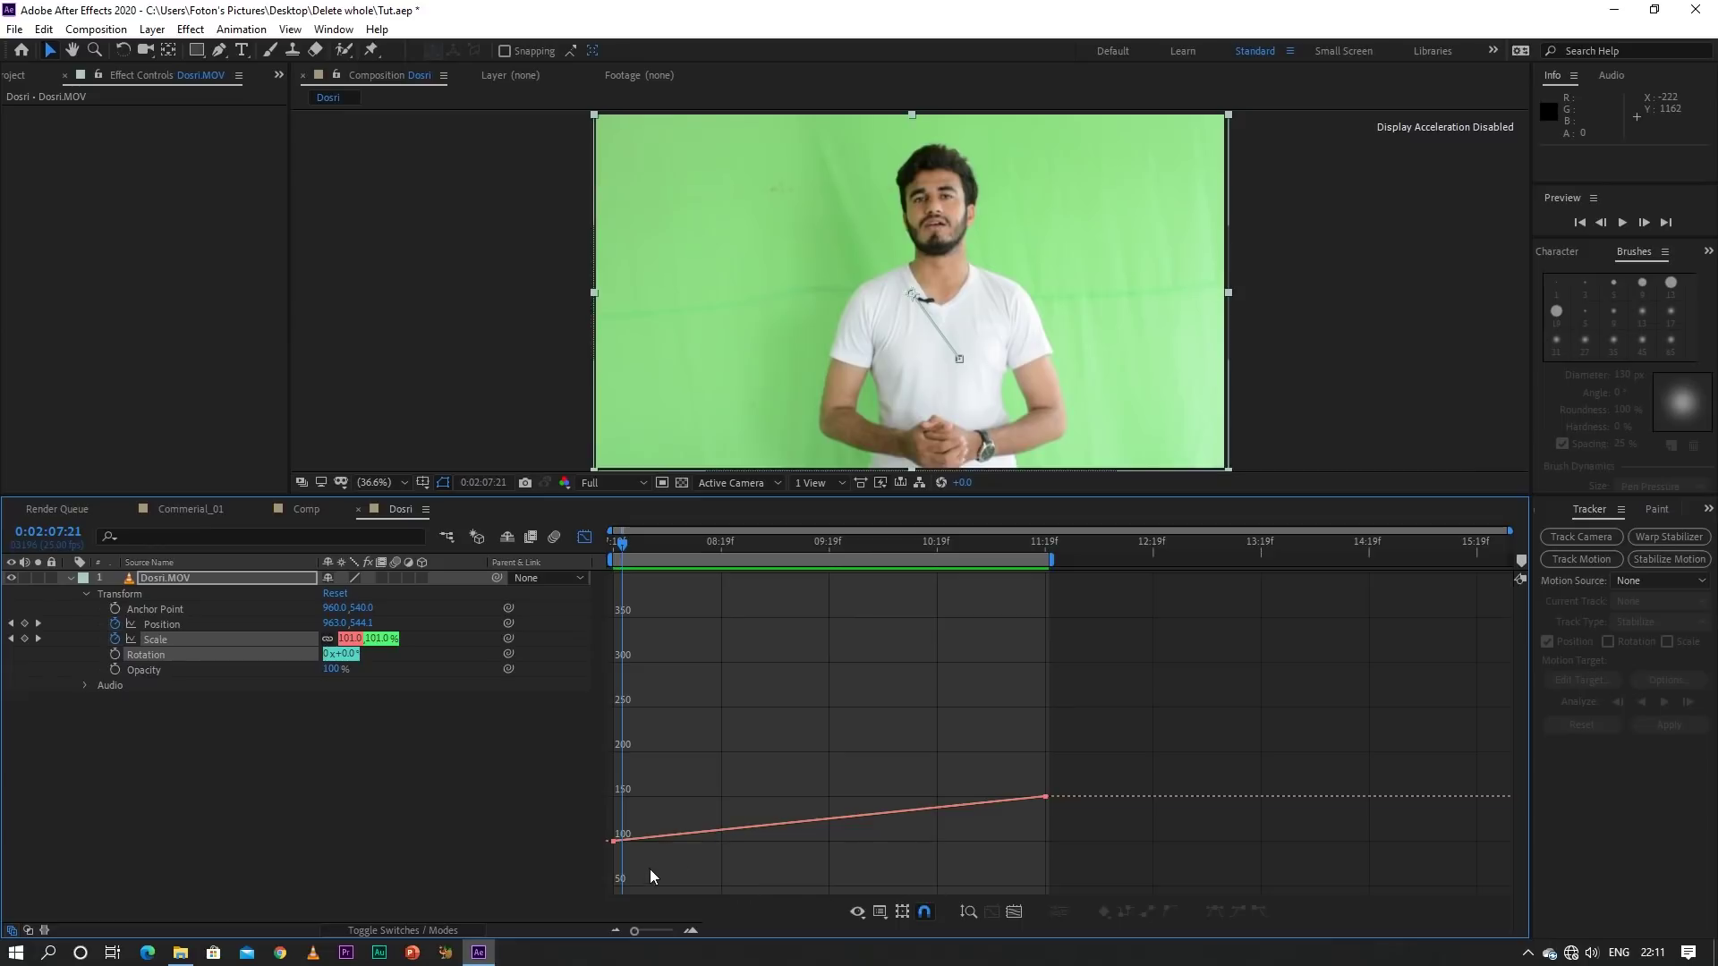
pyautogui.moveTo(629, 838)
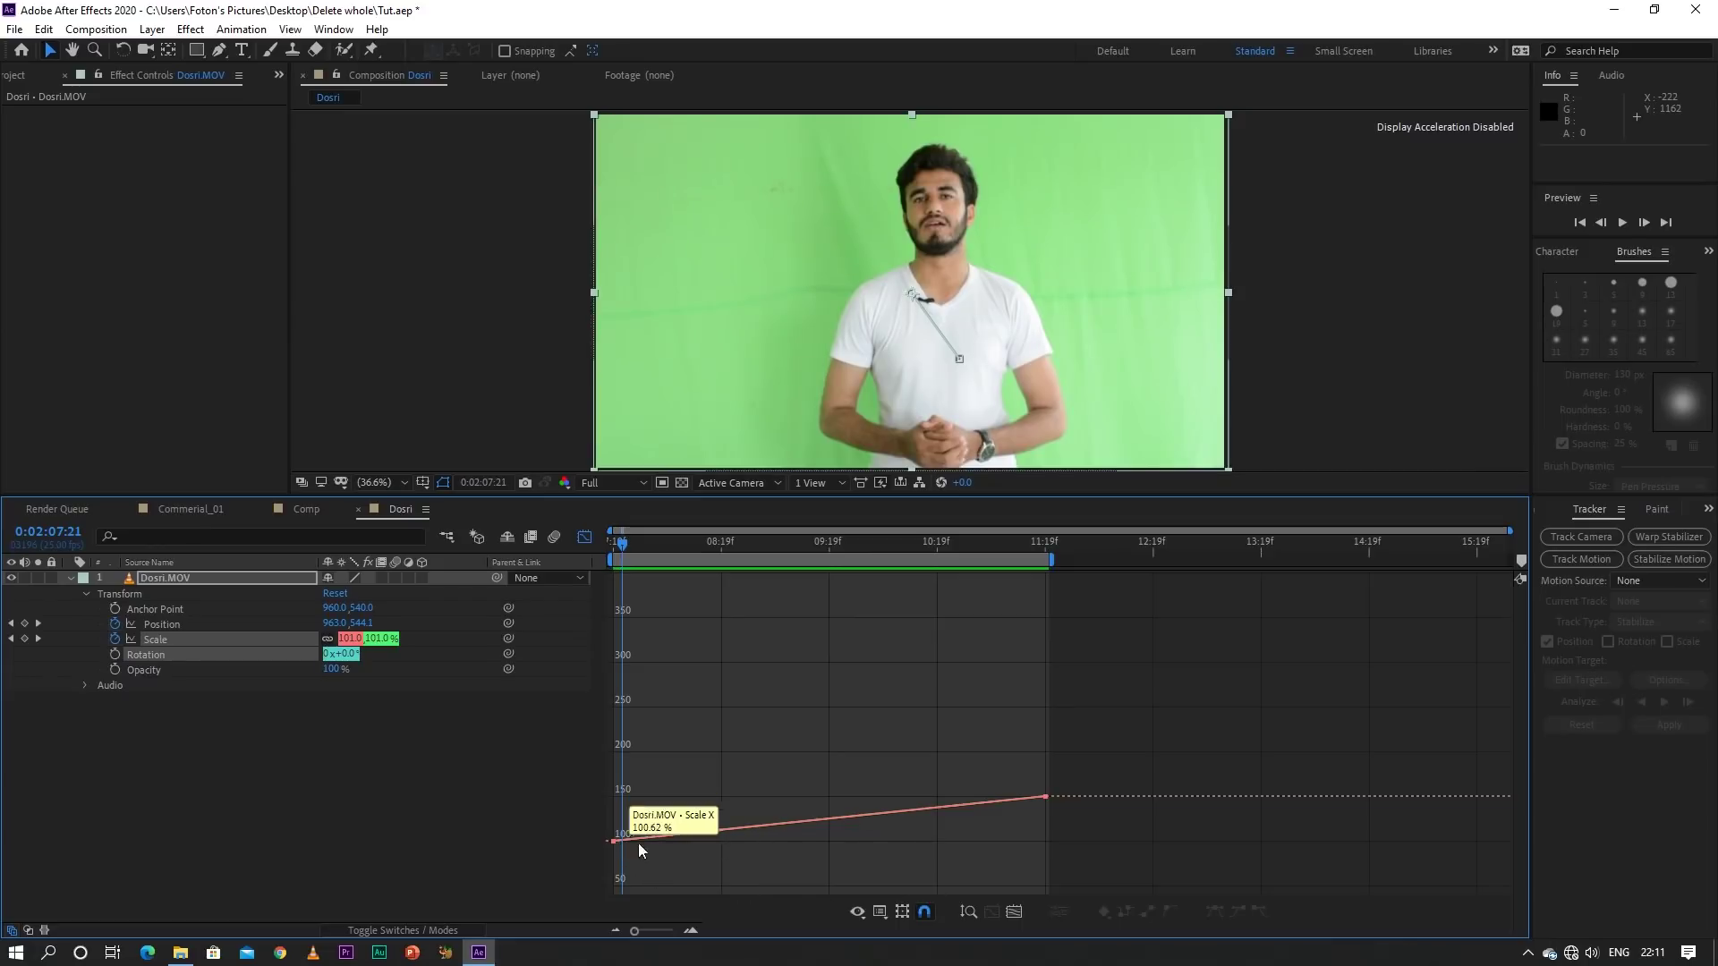
pyautogui.click(1046, 796)
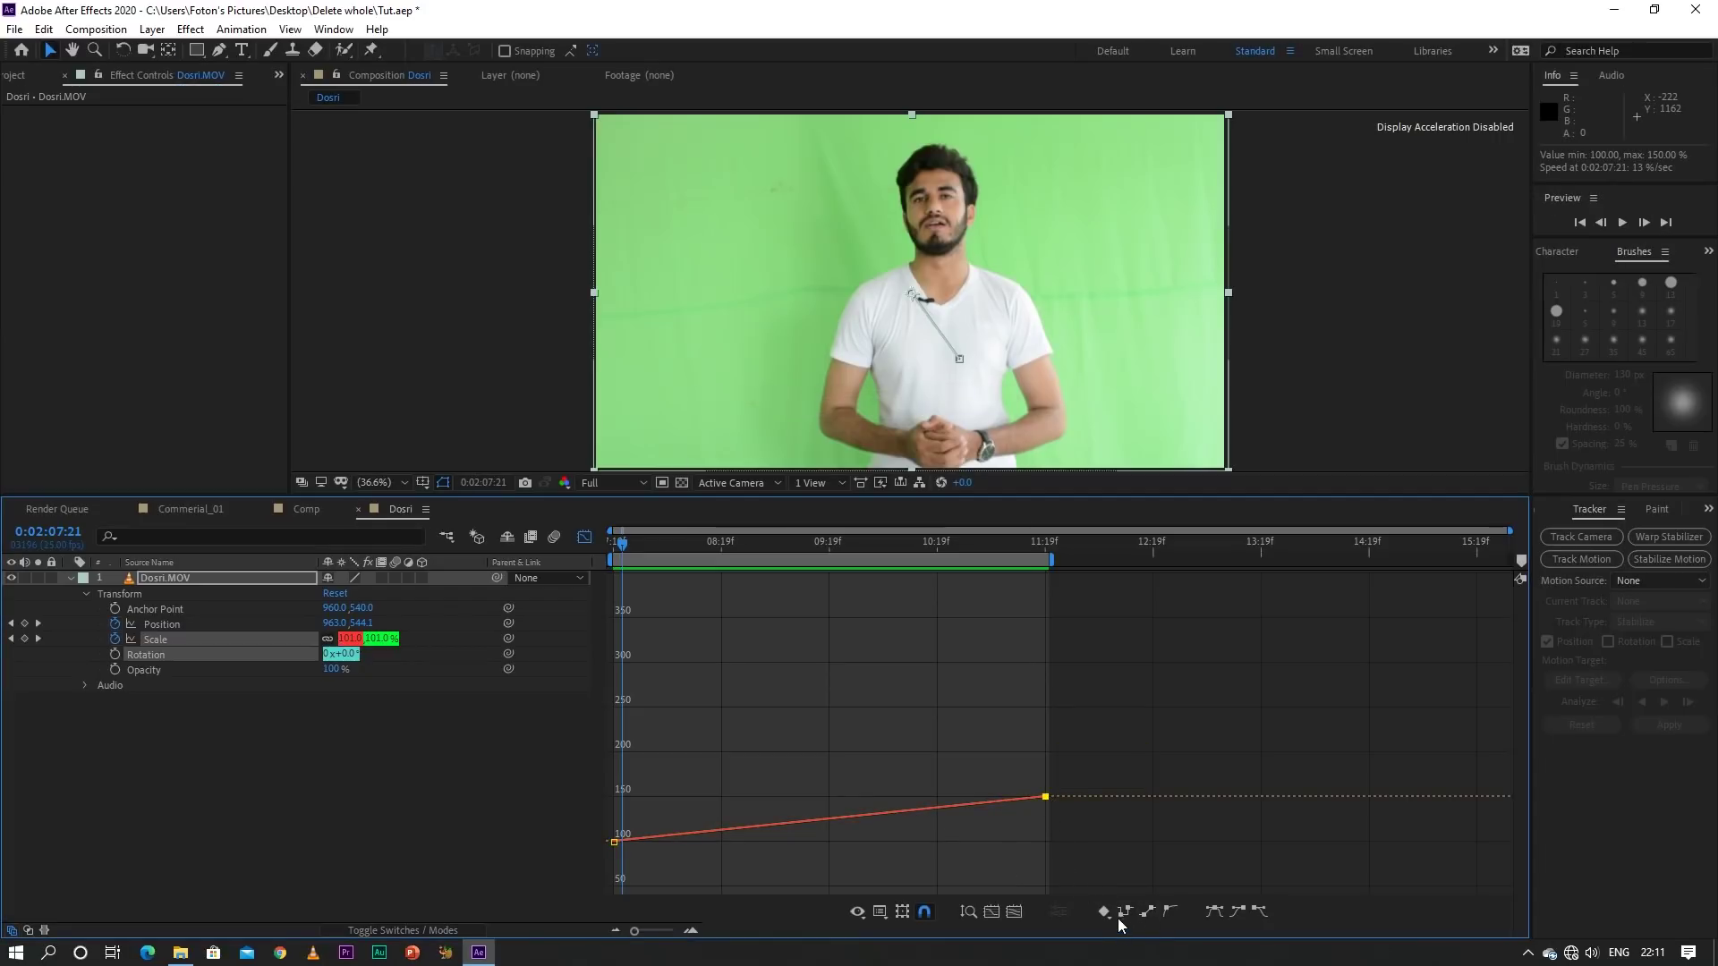
pyautogui.click(1242, 911)
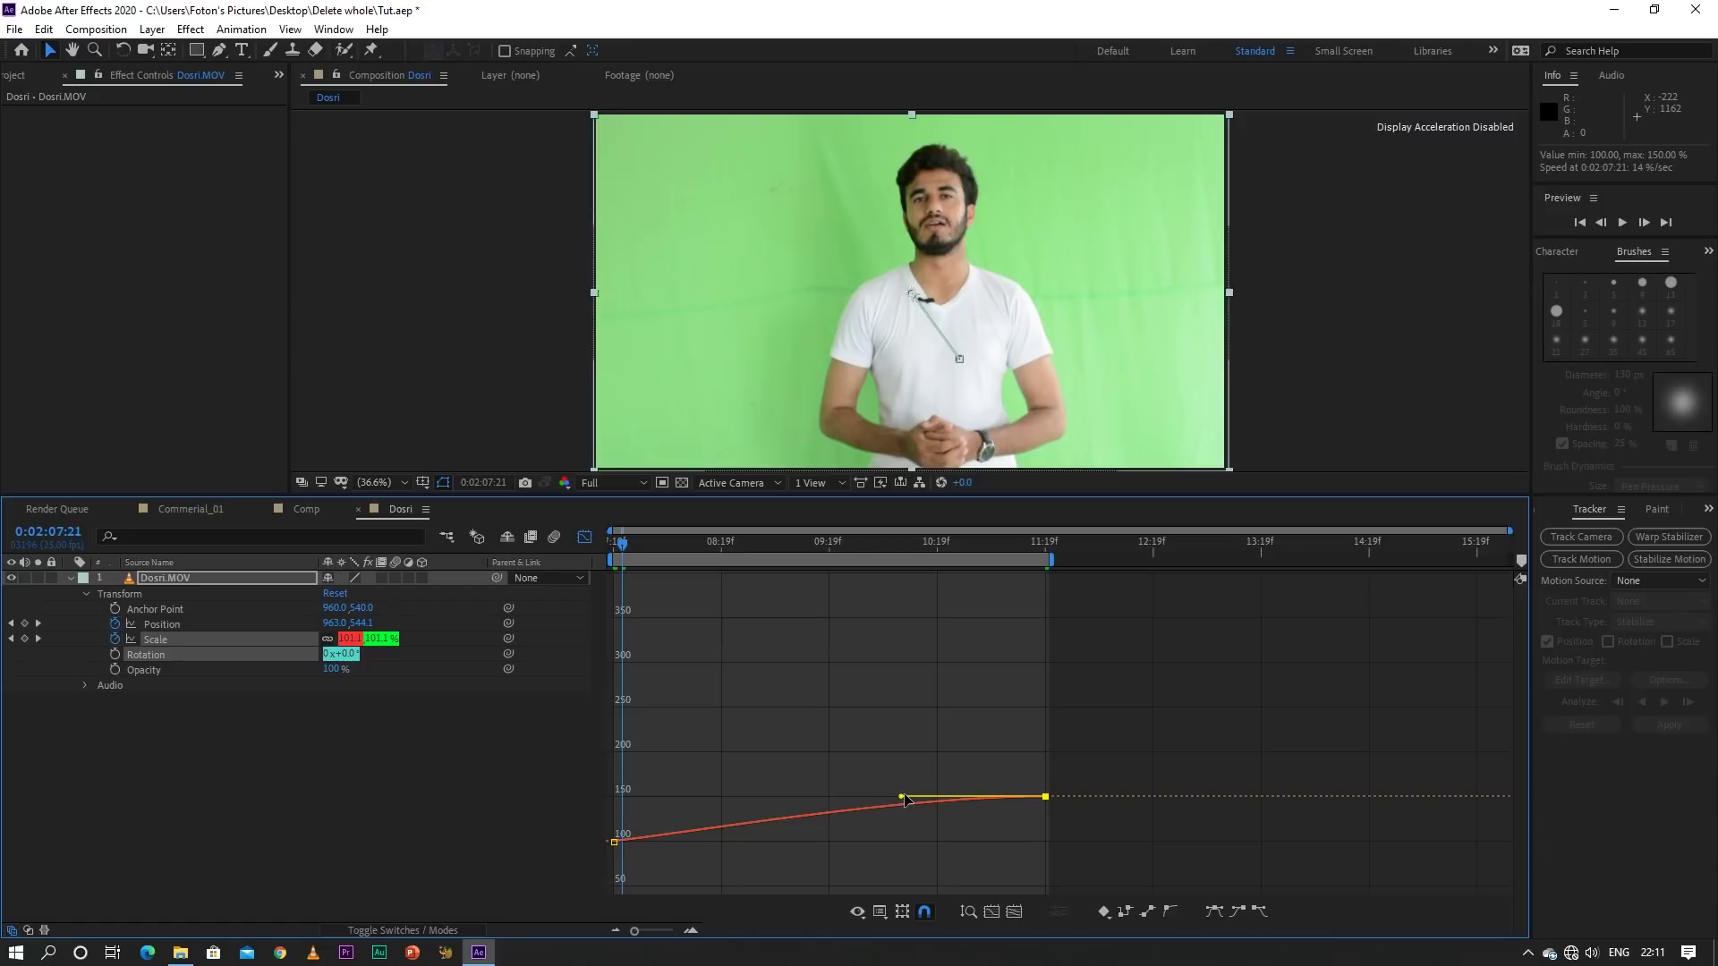
pyautogui.moveTo(904, 796)
pyautogui.mouseDown()
pyautogui.moveTo(920, 850)
pyautogui.moveTo(843, 793)
pyautogui.moveTo(712, 797)
pyautogui.moveTo(807, 786)
pyautogui.moveTo(793, 798)
pyautogui.mouseUp()
pyautogui.moveTo(755, 795); pyautogui.dragTo(687, 801)
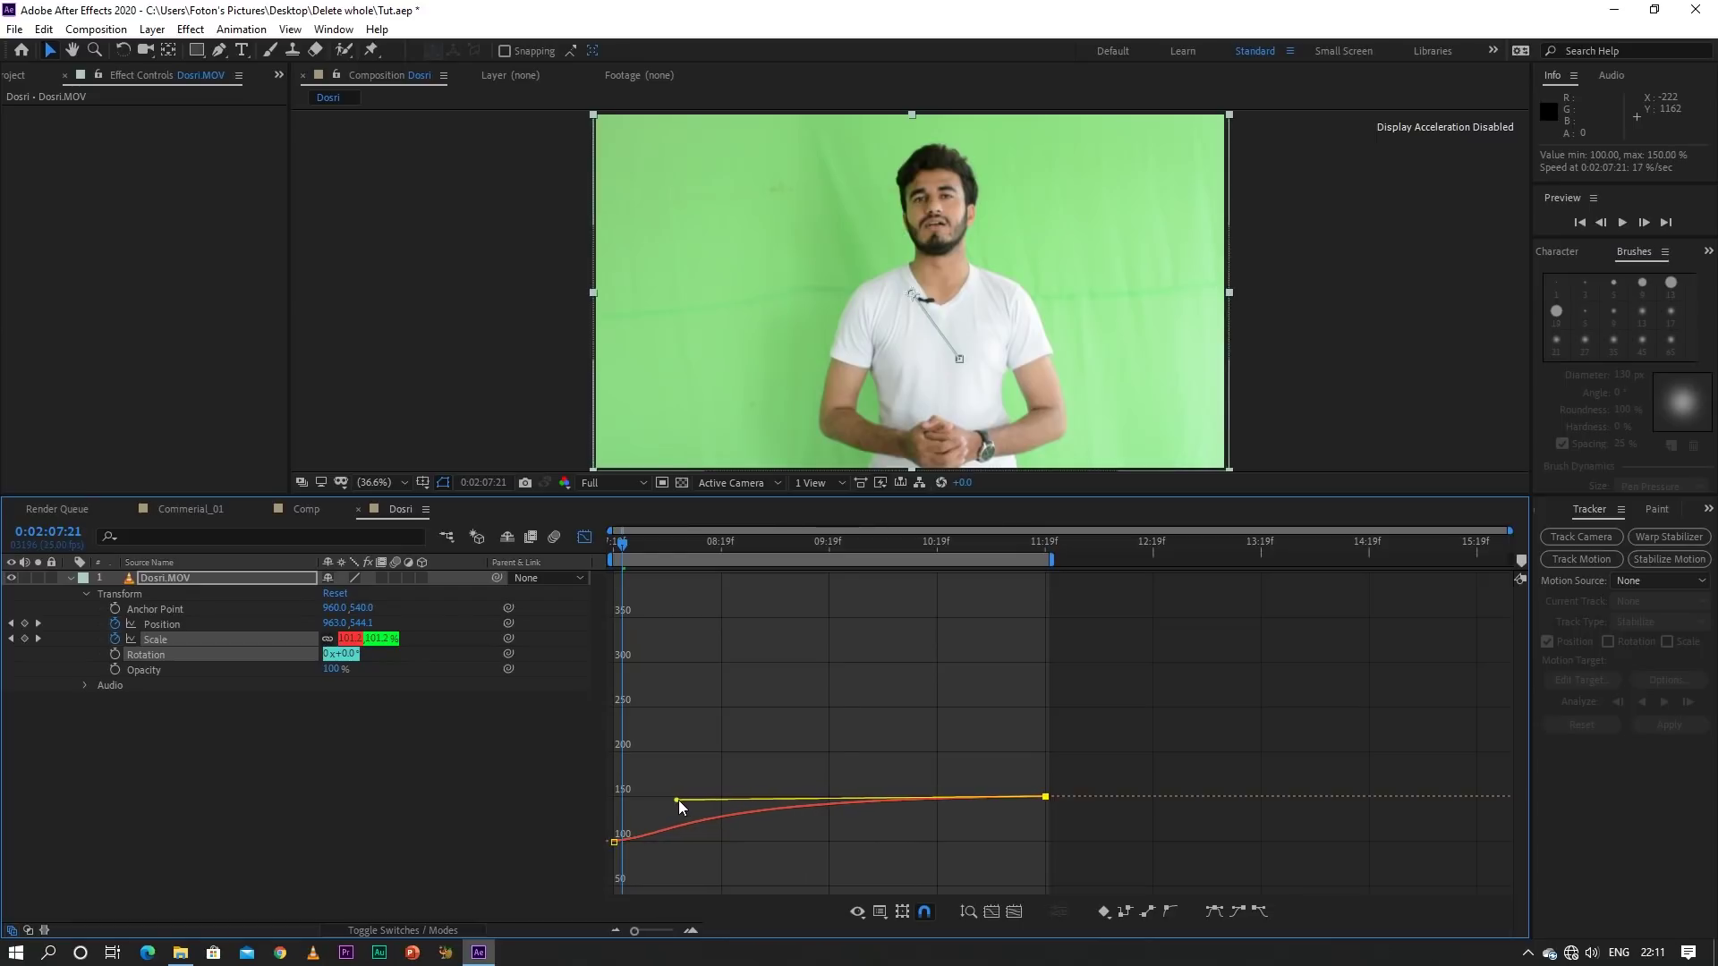
pyautogui.moveTo(679, 801); pyautogui.dragTo(677, 797)
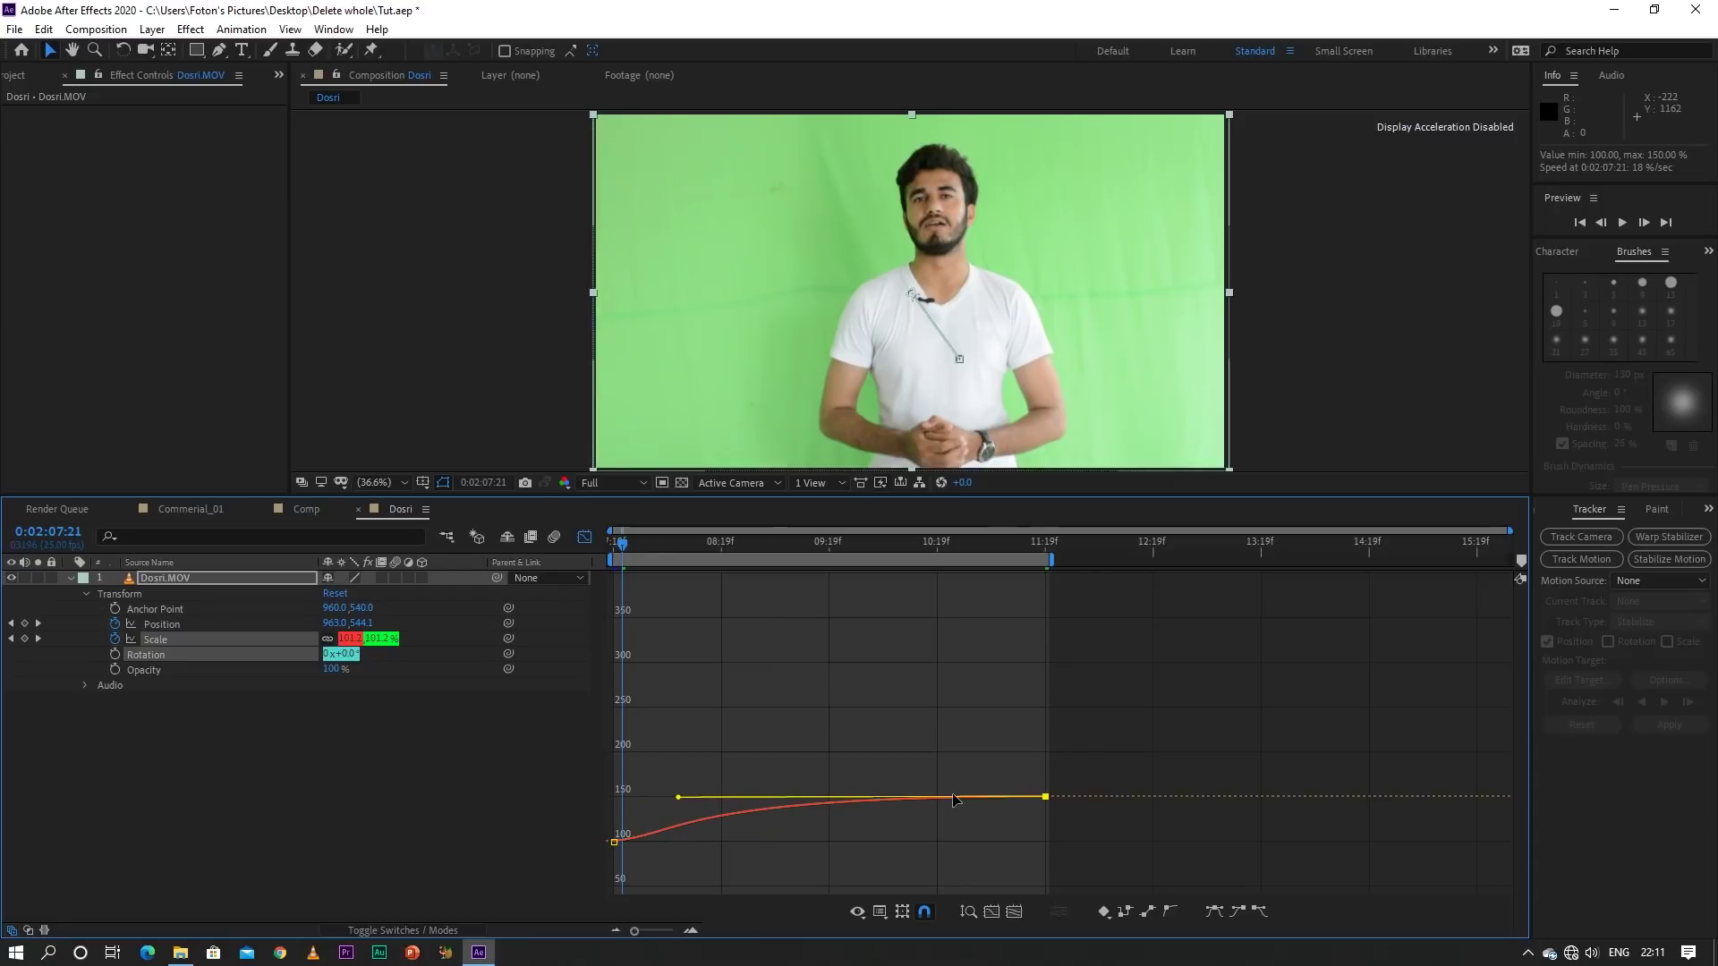
# Ease out of the 100% Scale keyframe and preview the zoom from the start
pyautogui.click(614, 842)
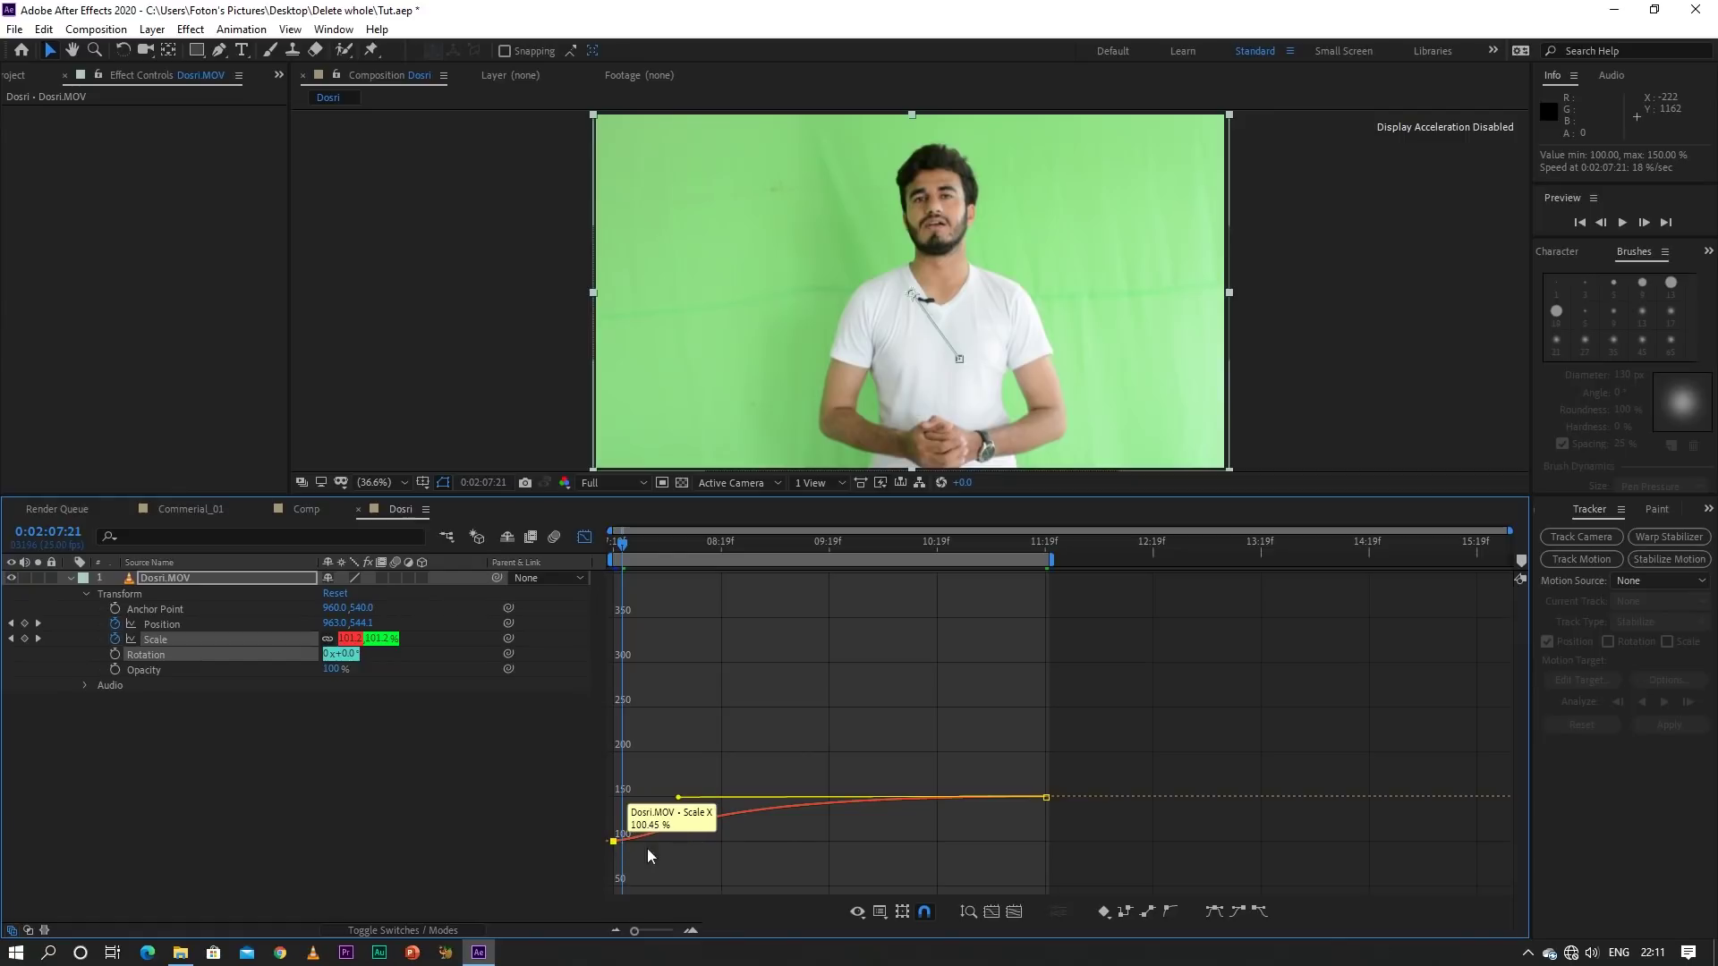
pyautogui.click(1259, 912)
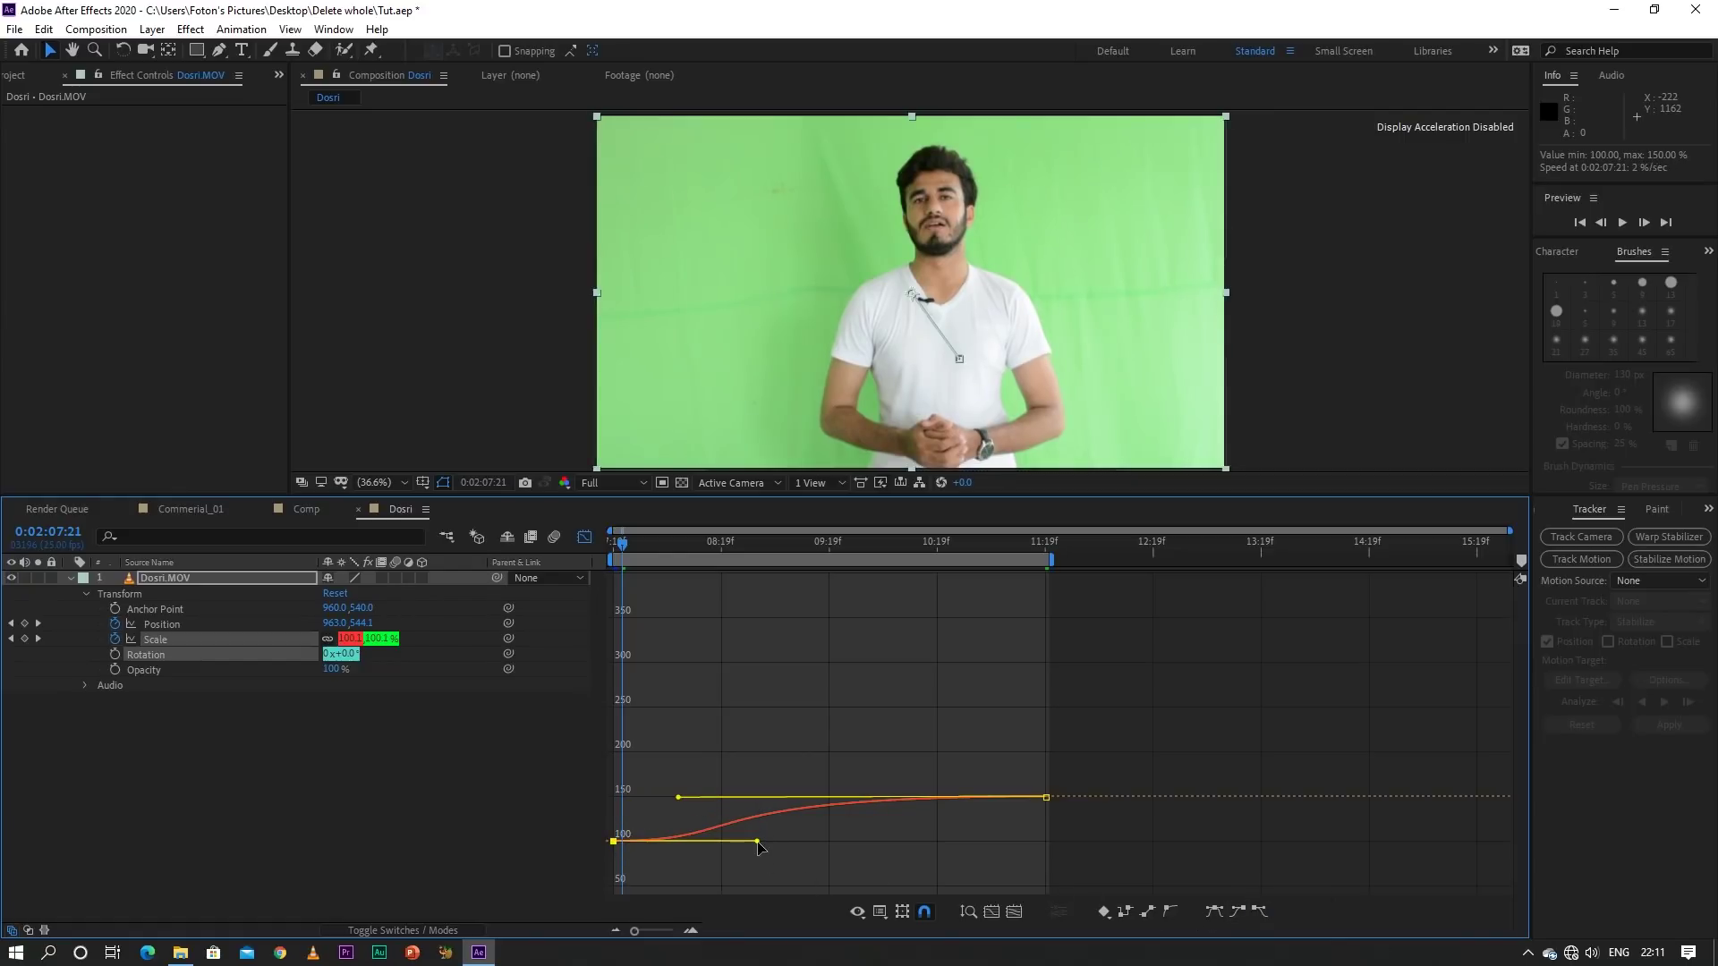
pyautogui.moveTo(756, 842); pyautogui.dragTo(728, 805)
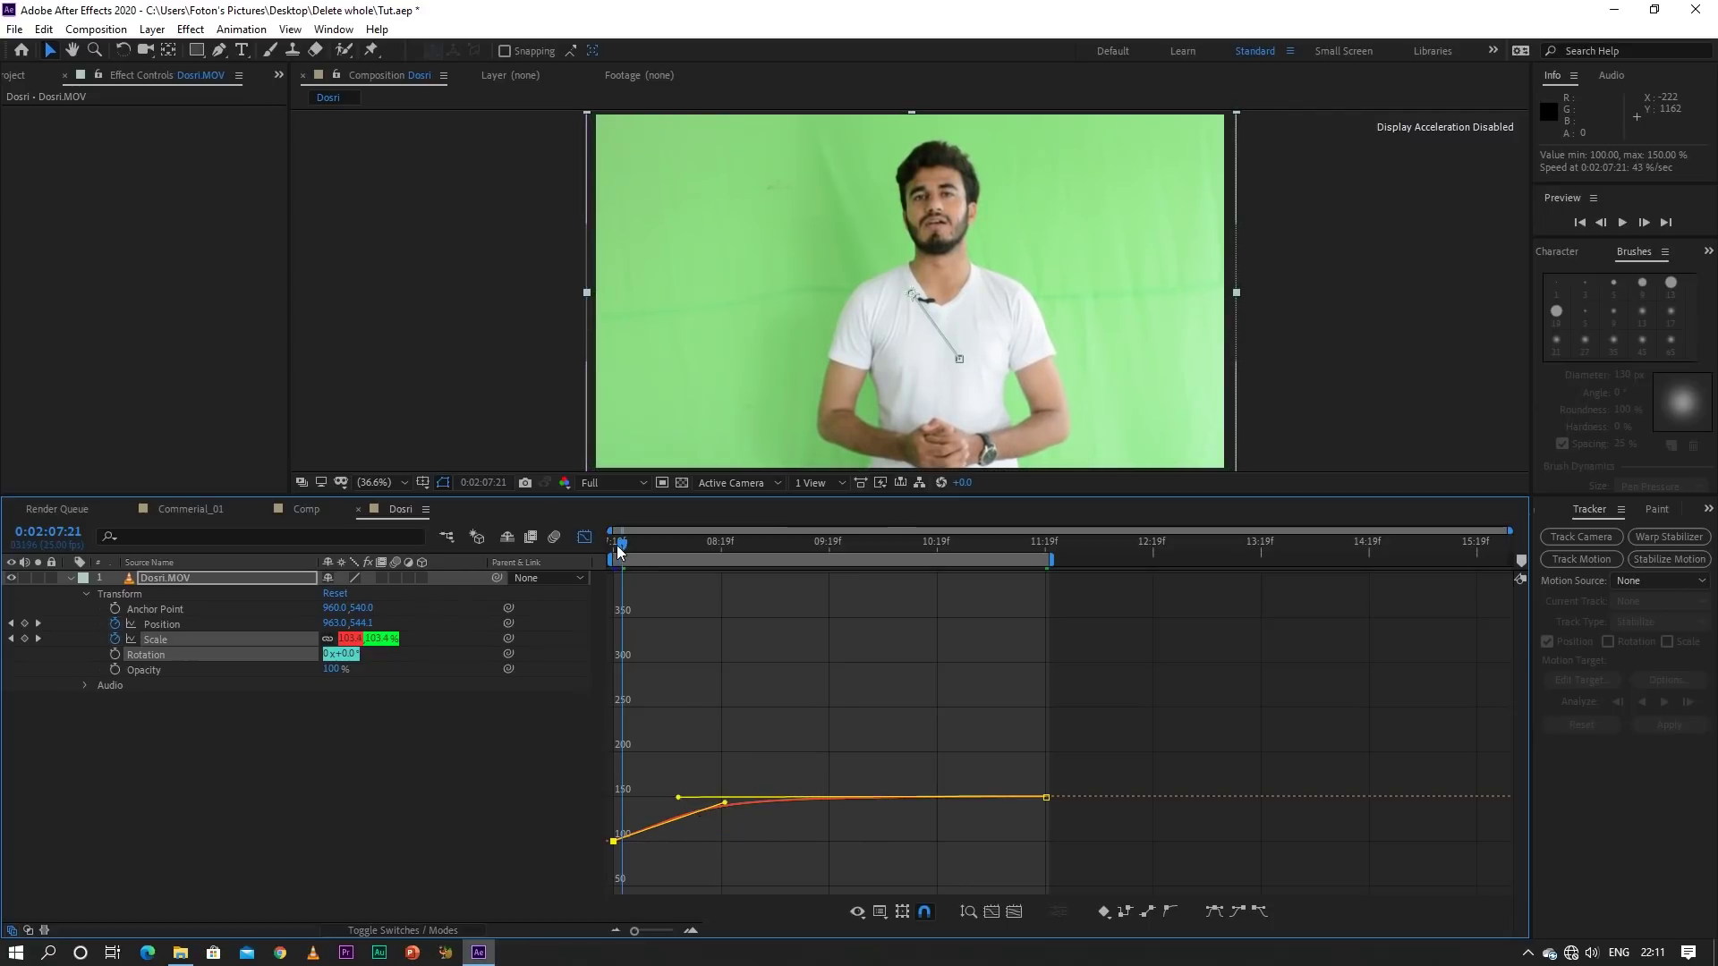
pyautogui.moveTo(616, 544); pyautogui.dragTo(604, 548)
pyautogui.press('space')
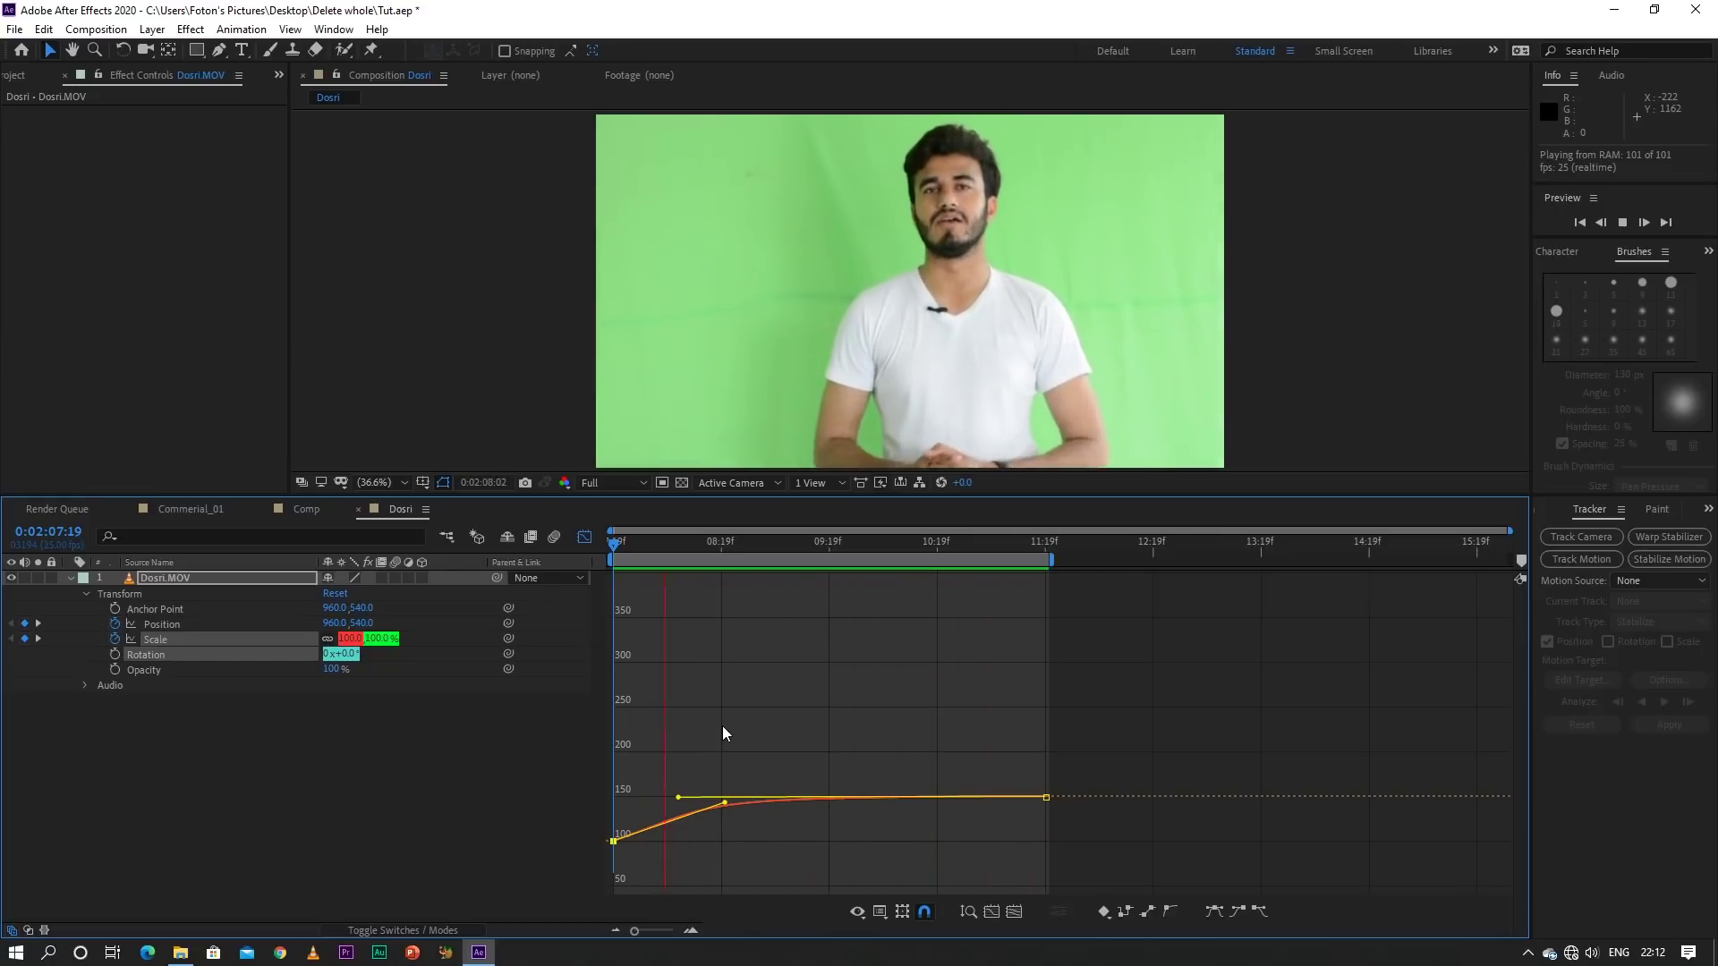
pyautogui.press('space')
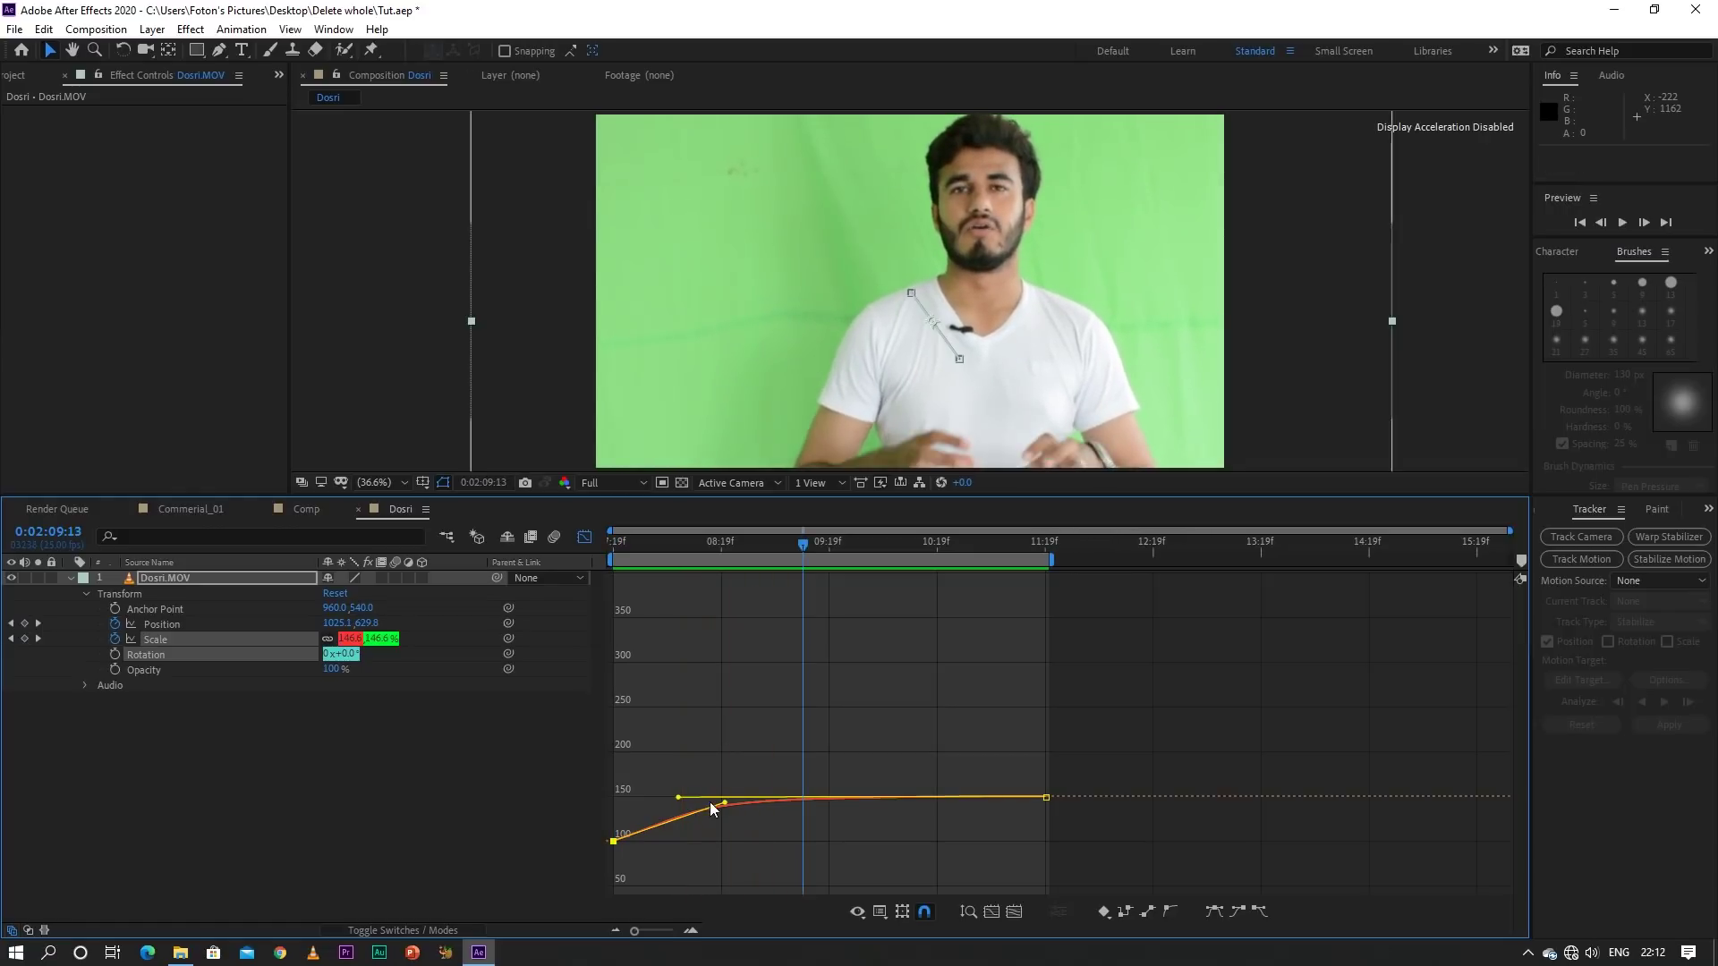
# Reshape the curve so the zoom starts slowly and accelerates late, then preview again
pyautogui.moveTo(729, 807); pyautogui.dragTo(918, 841)
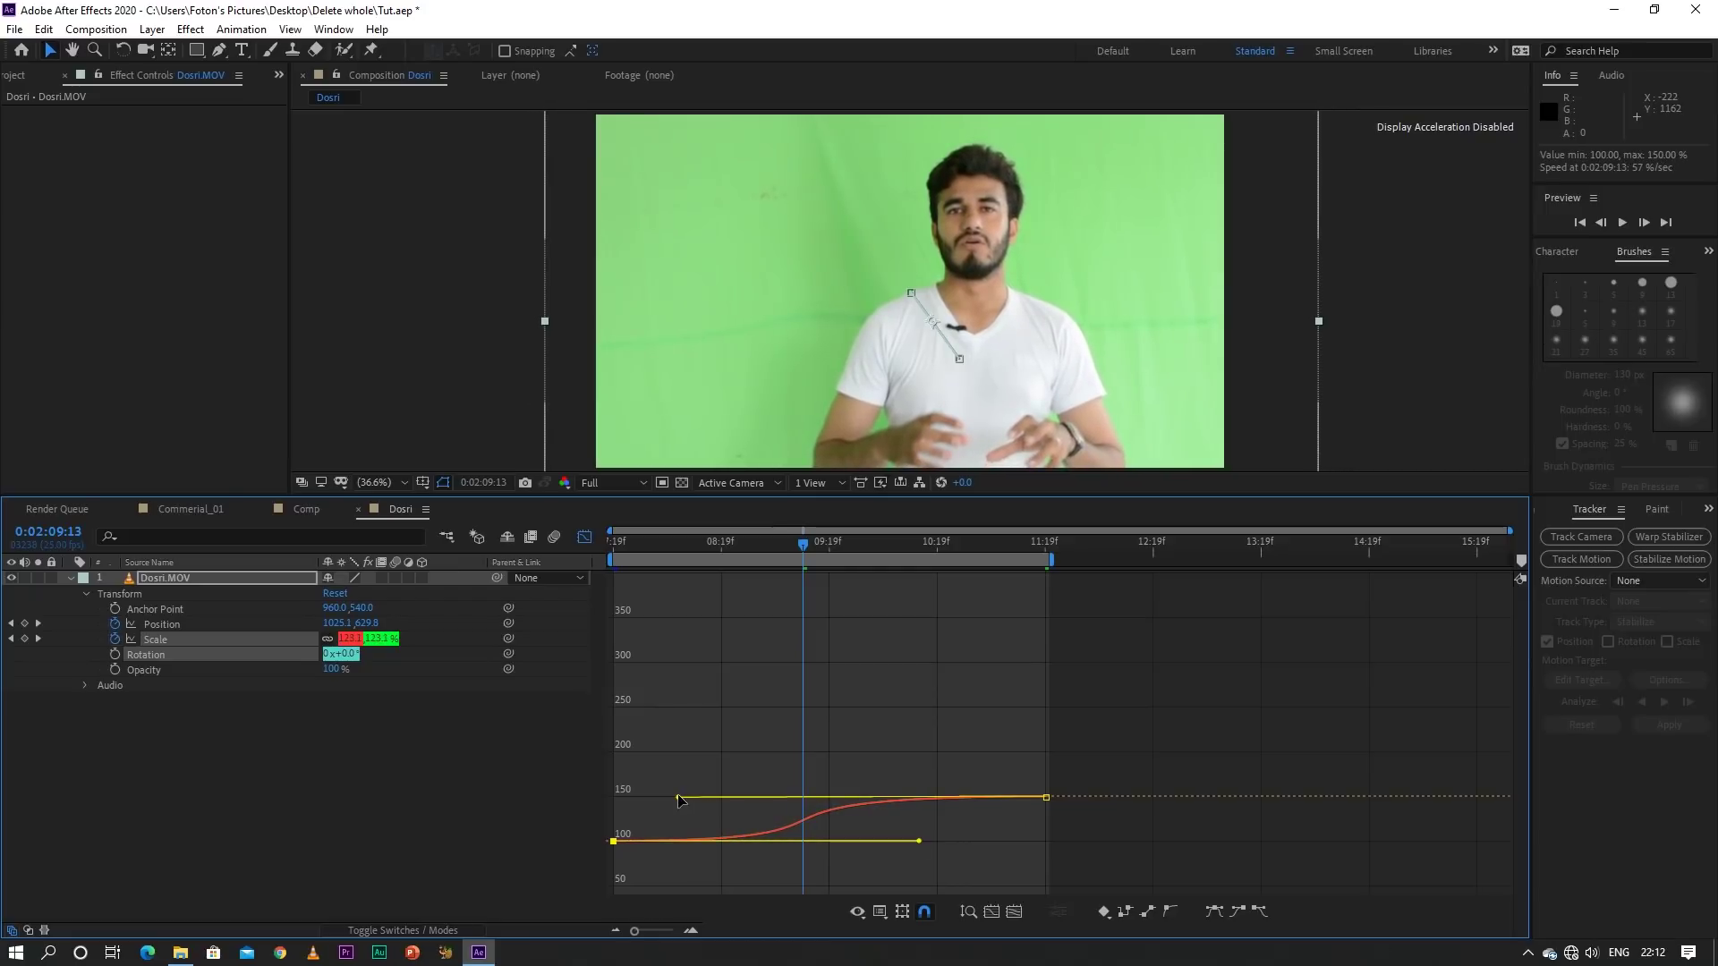
pyautogui.moveTo(679, 797); pyautogui.dragTo(893, 832)
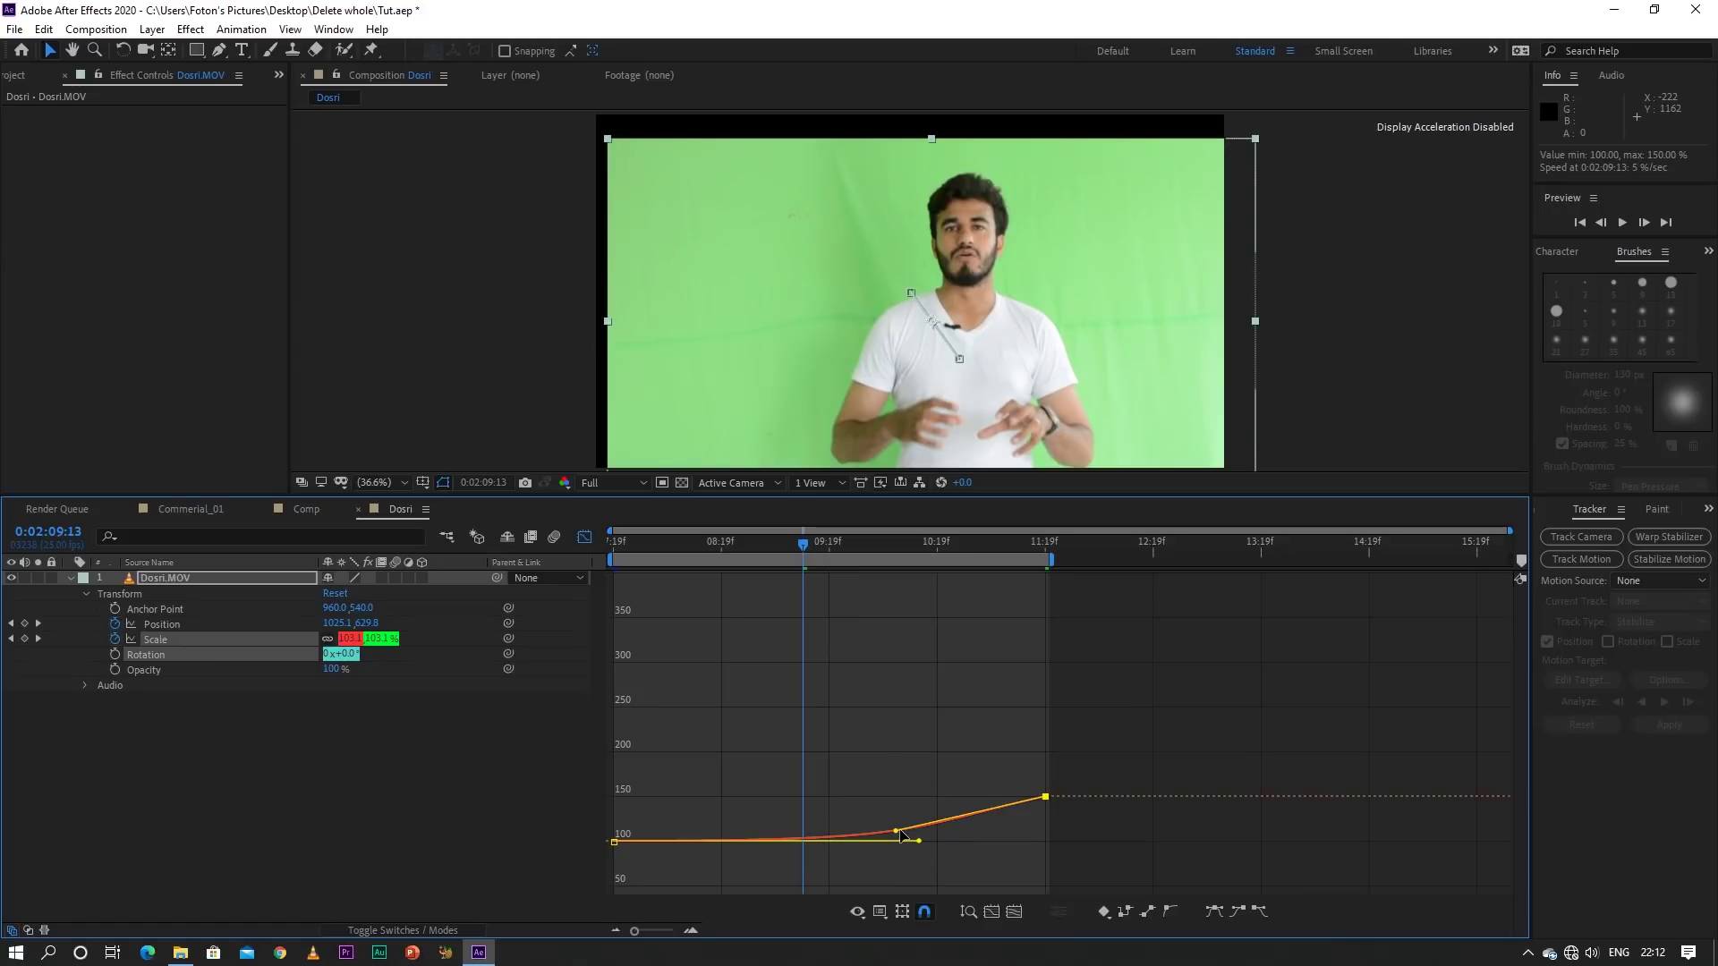
pyautogui.moveTo(804, 544); pyautogui.dragTo(612, 542)
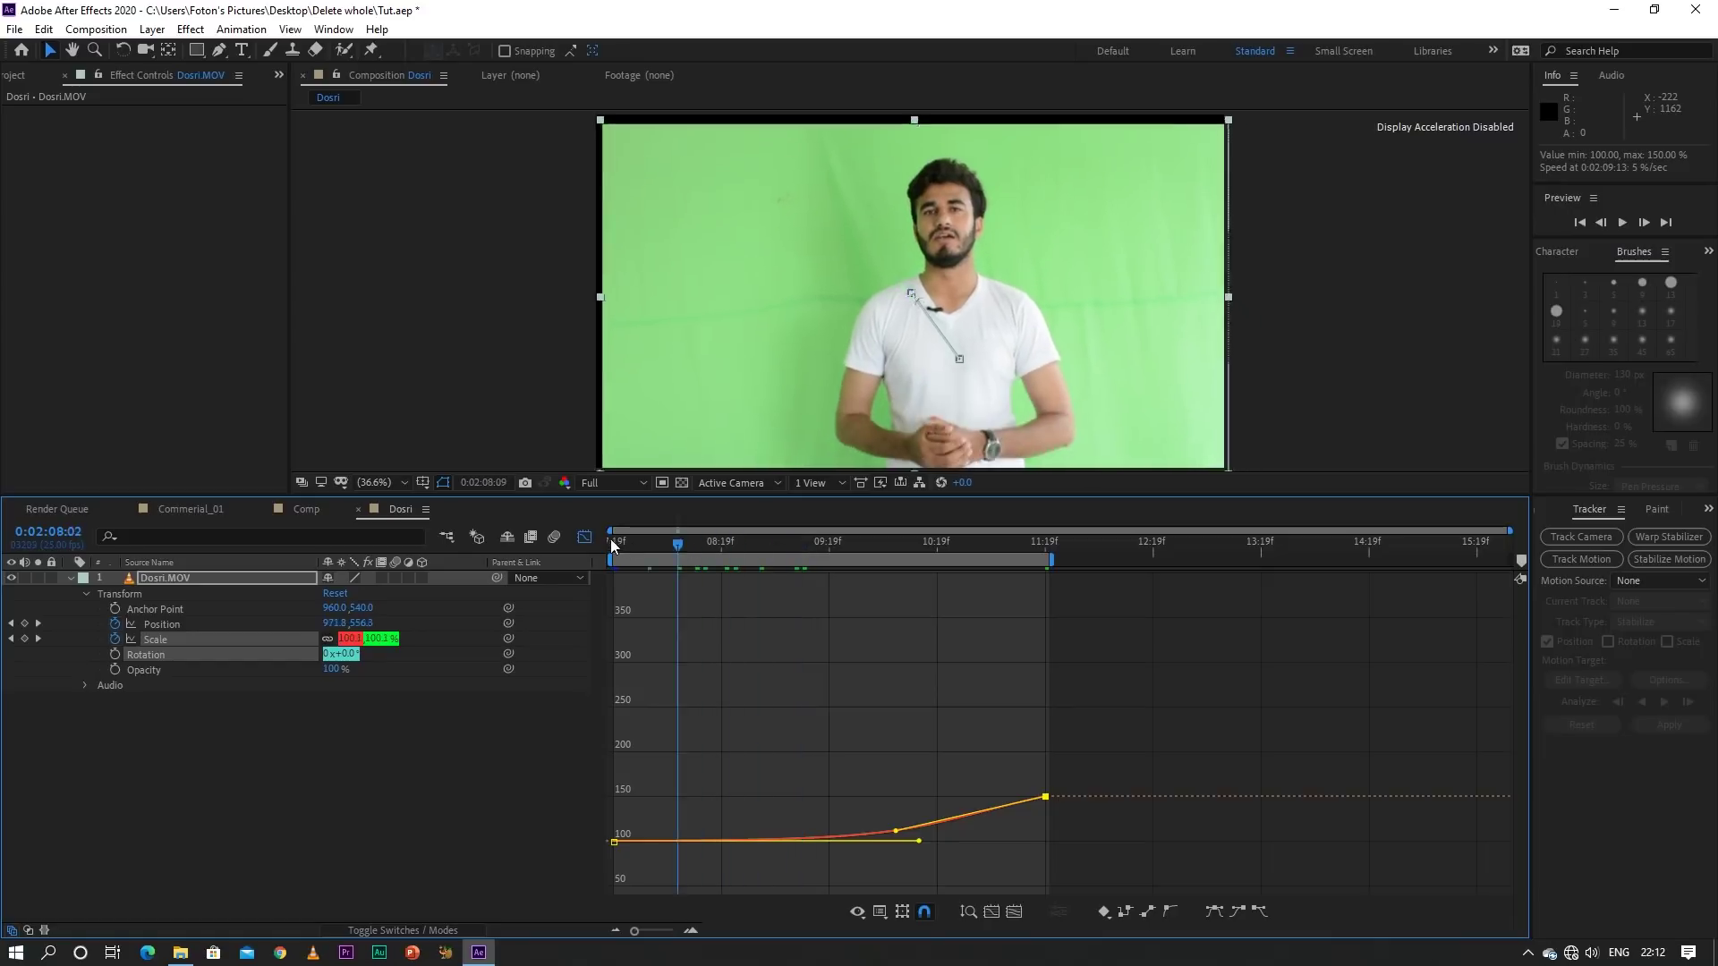
pyautogui.press('space')
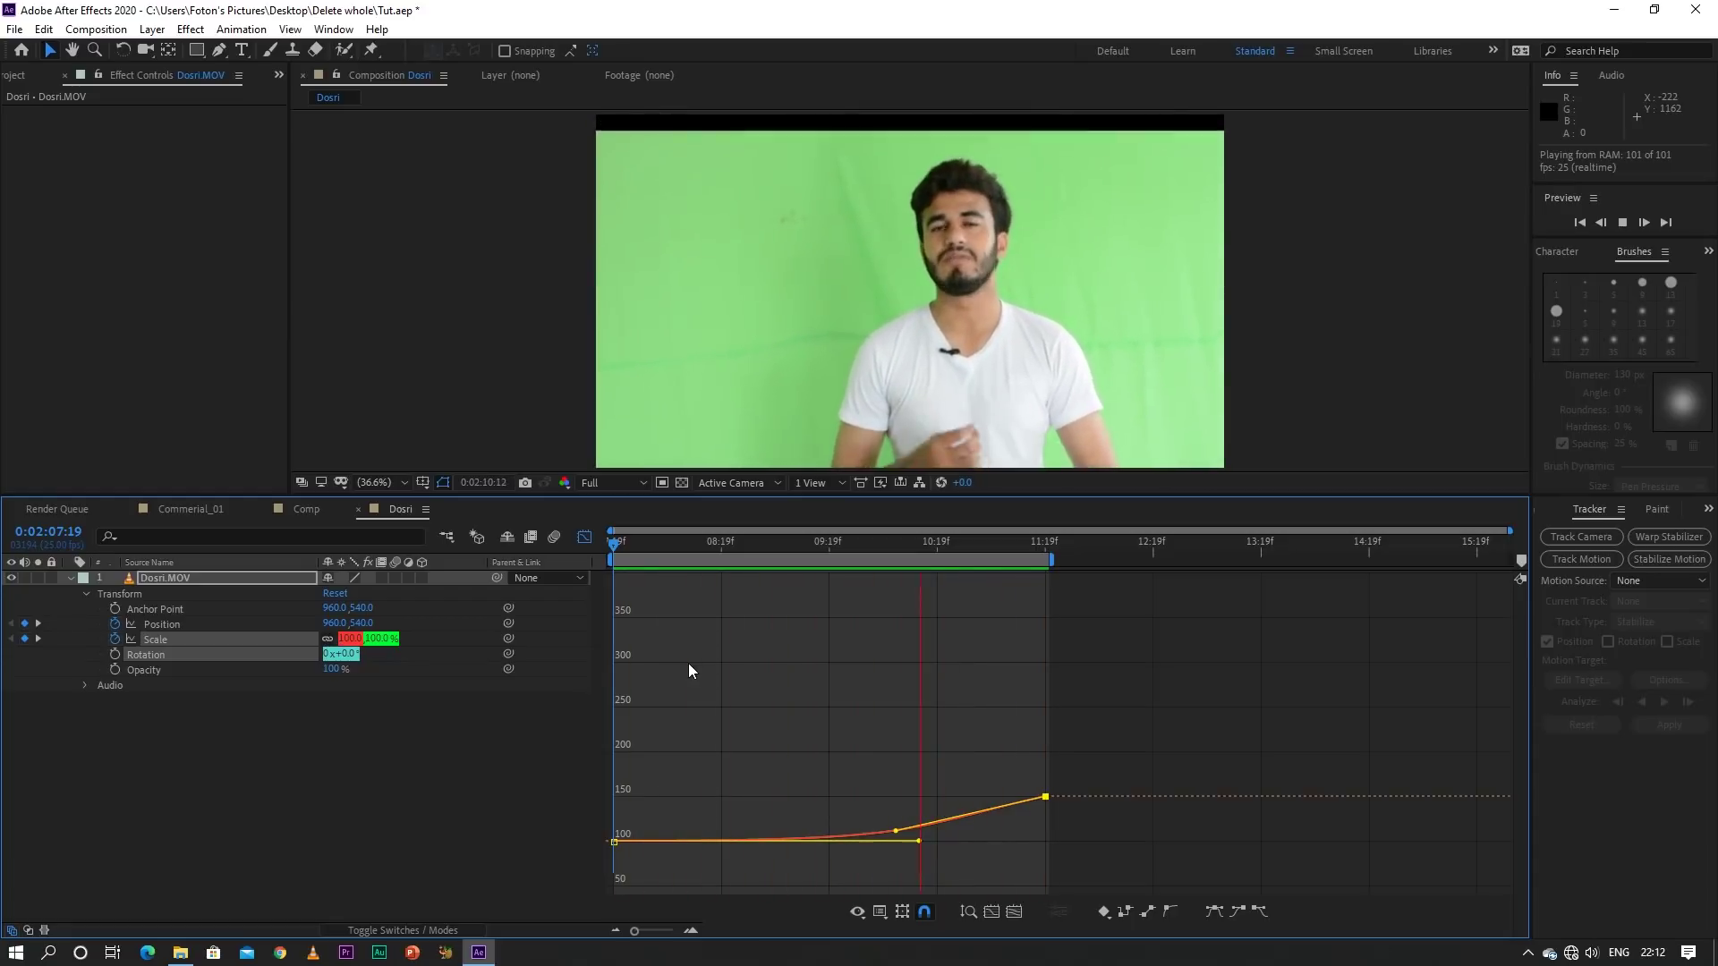
pyautogui.press('space')
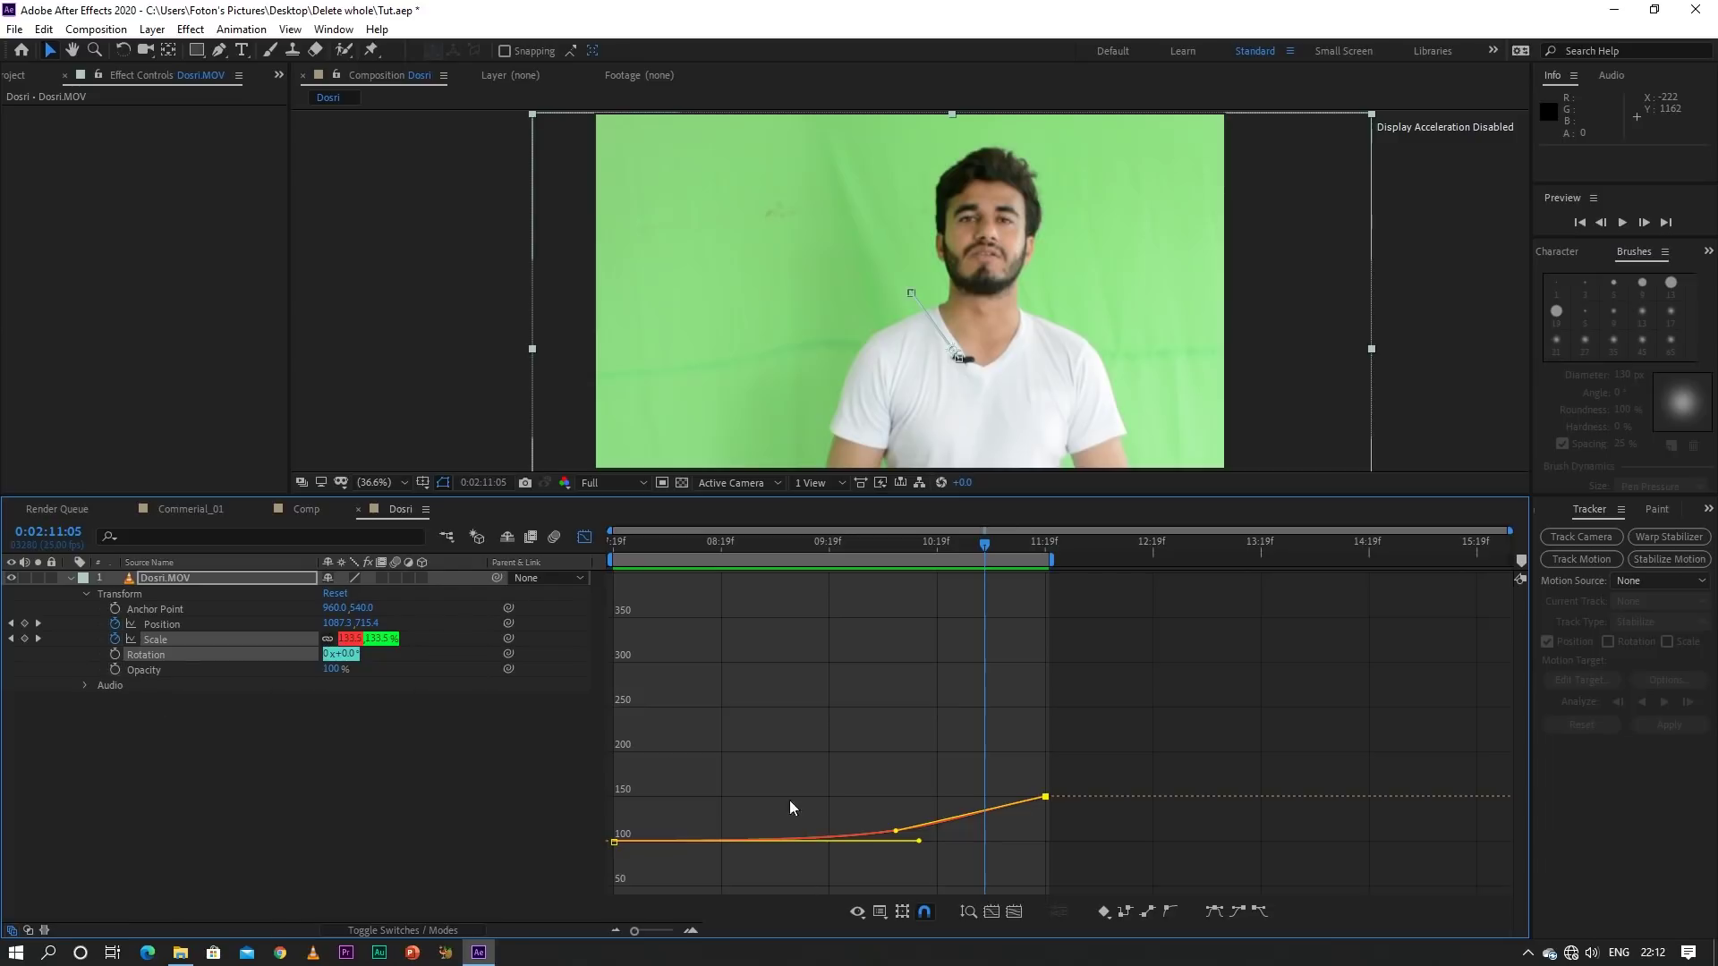
# Delete all Position and Scale keyframes from the Dosri layer
pyautogui.click(580, 544)
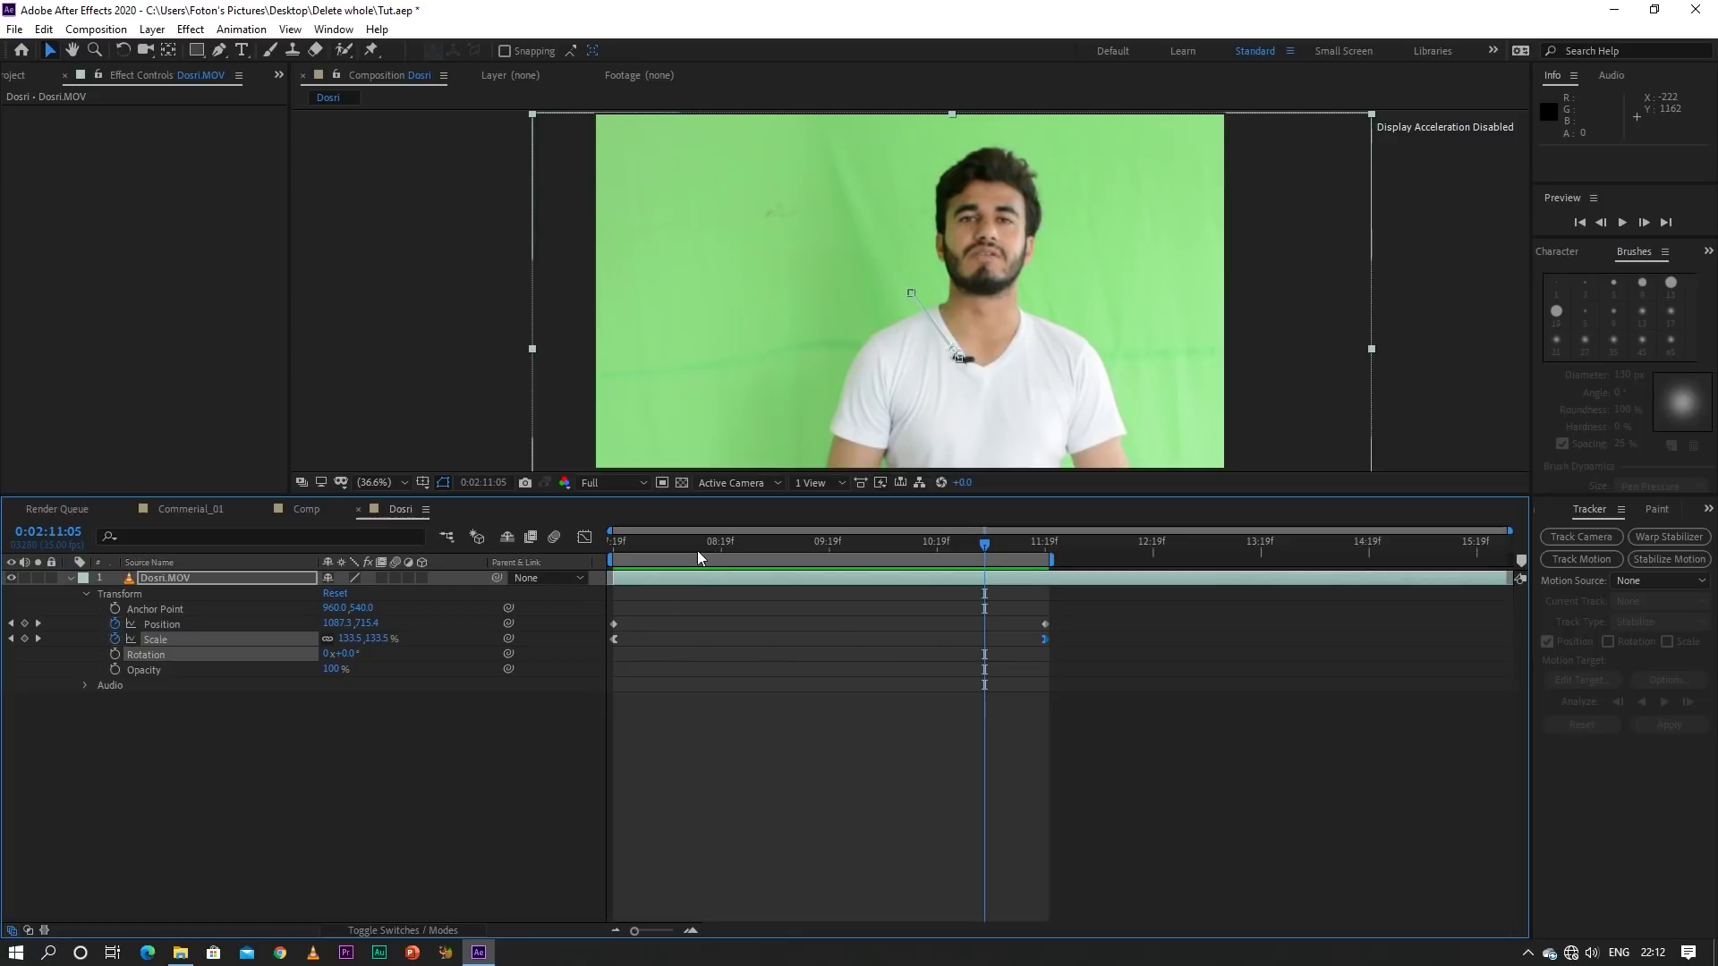
pyautogui.moveTo(698, 551); pyautogui.dragTo(617, 550)
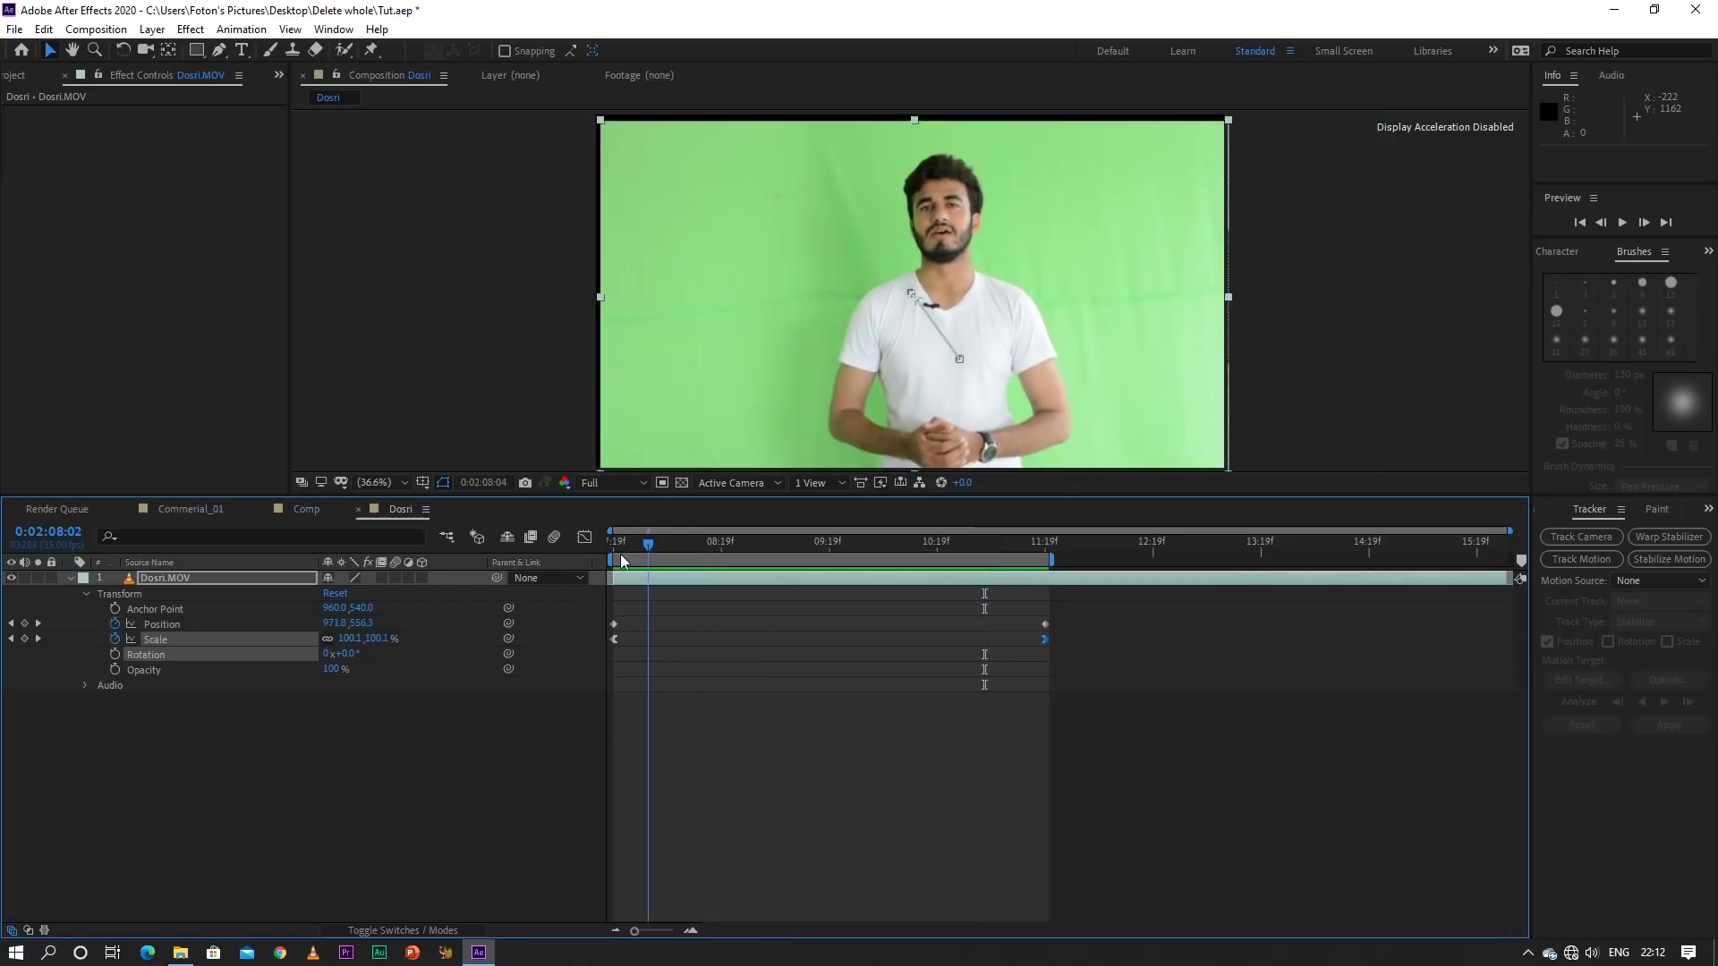
pyautogui.click(116, 625)
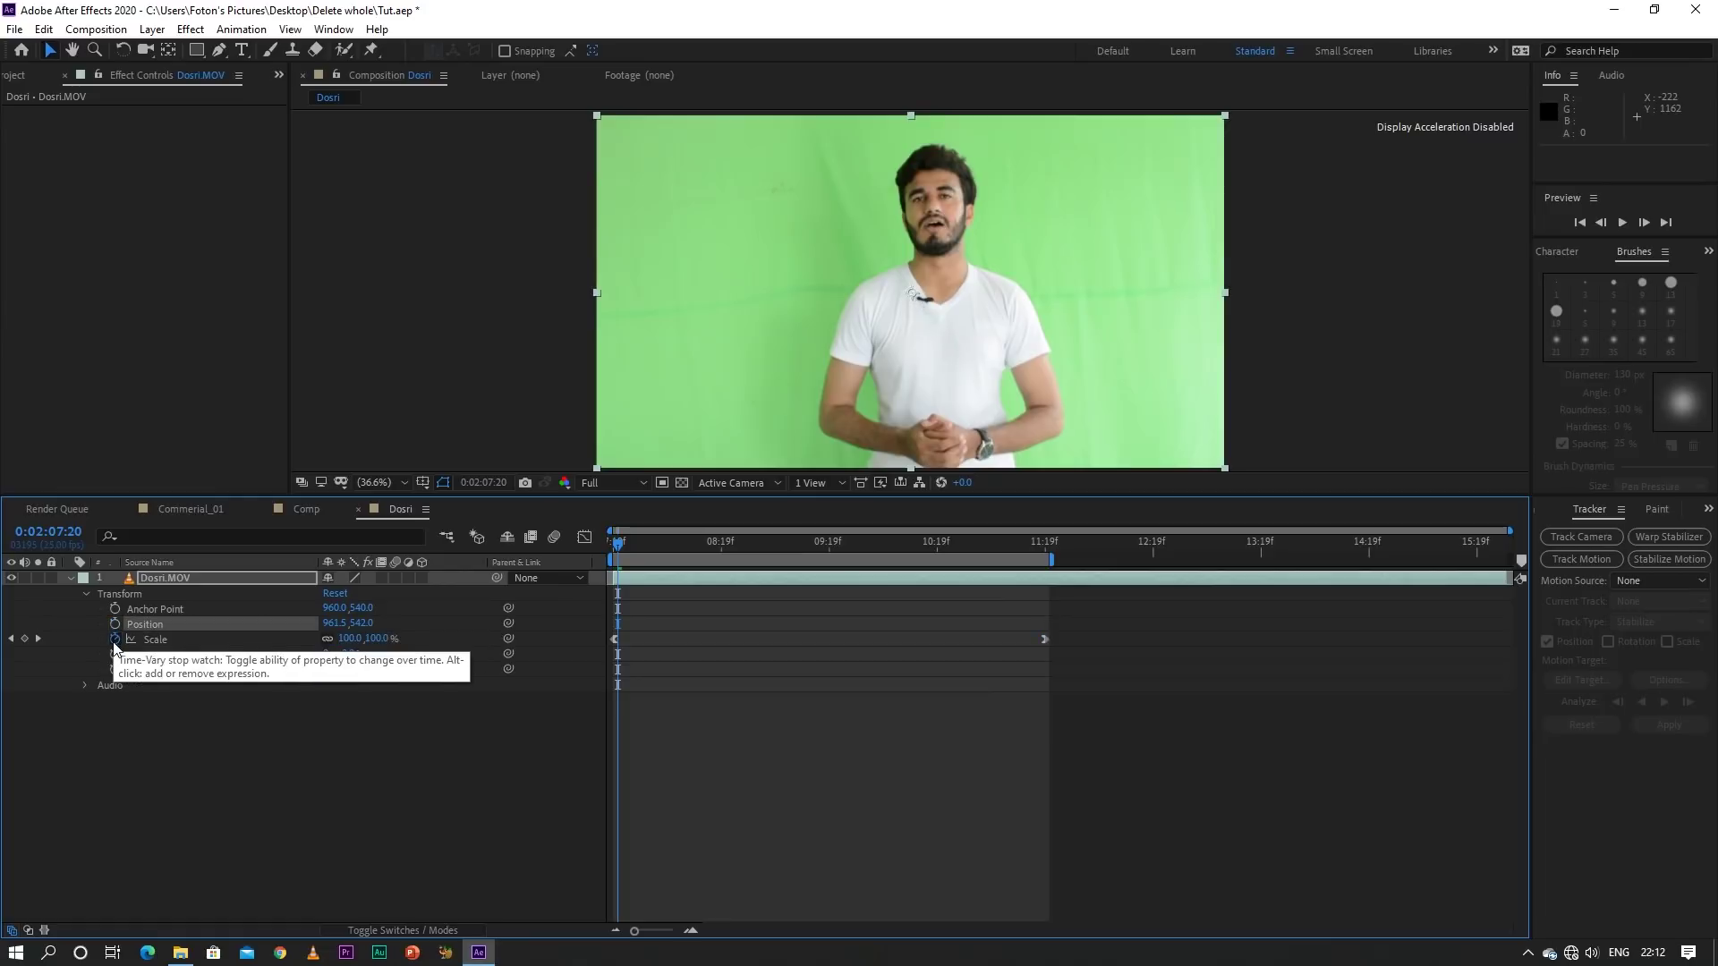
pyautogui.click(116, 638)
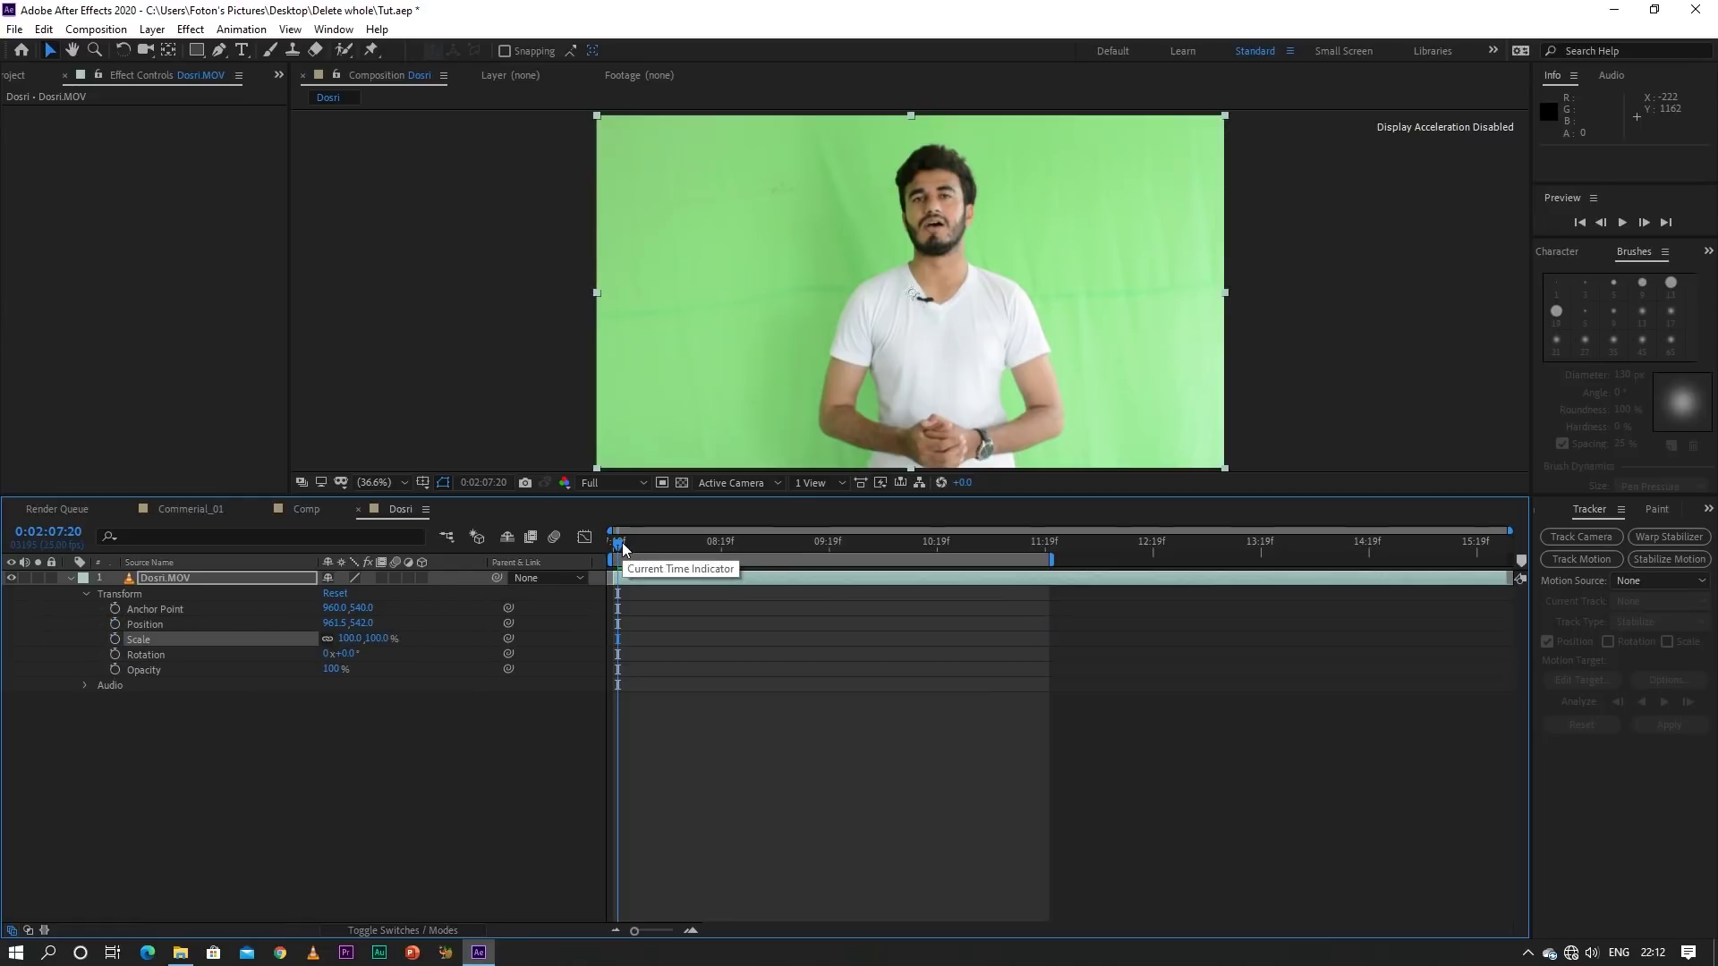
# Reset Position to 960.0,540.0 and enlarge the Composition panel
pyautogui.moveTo(626, 549)
pyautogui.mouseDown()
pyautogui.moveTo(768, 556)
pyautogui.moveTo(695, 555)
pyautogui.mouseUp()
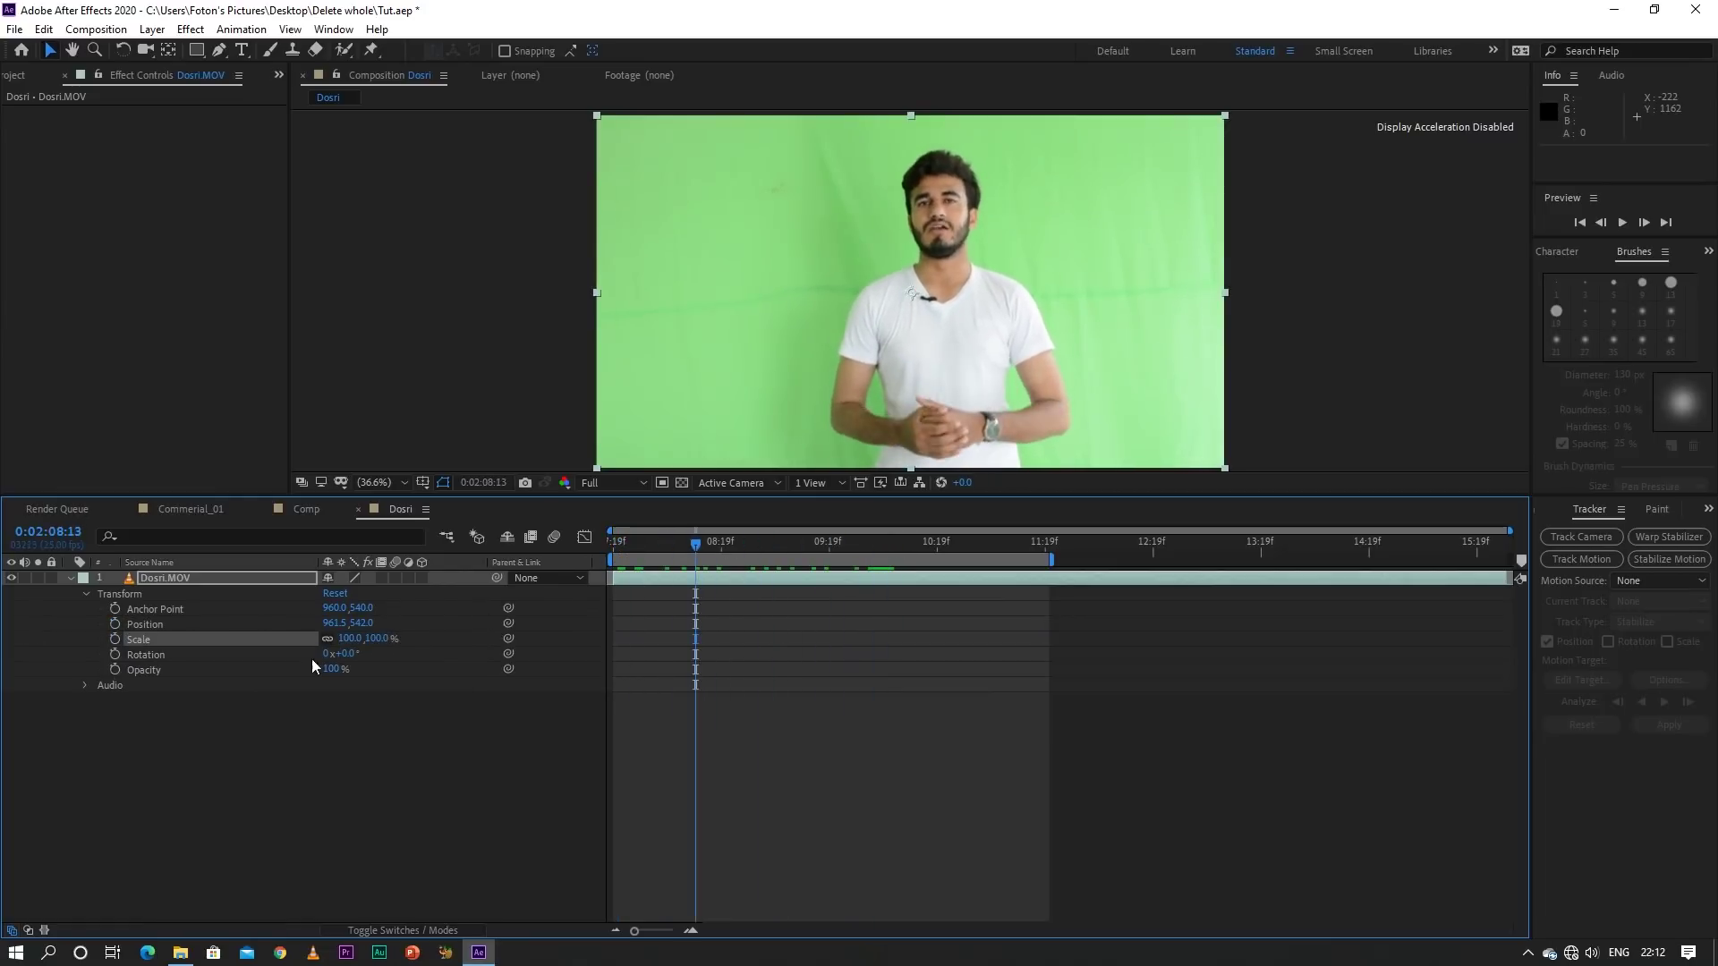
pyautogui.click(165, 626)
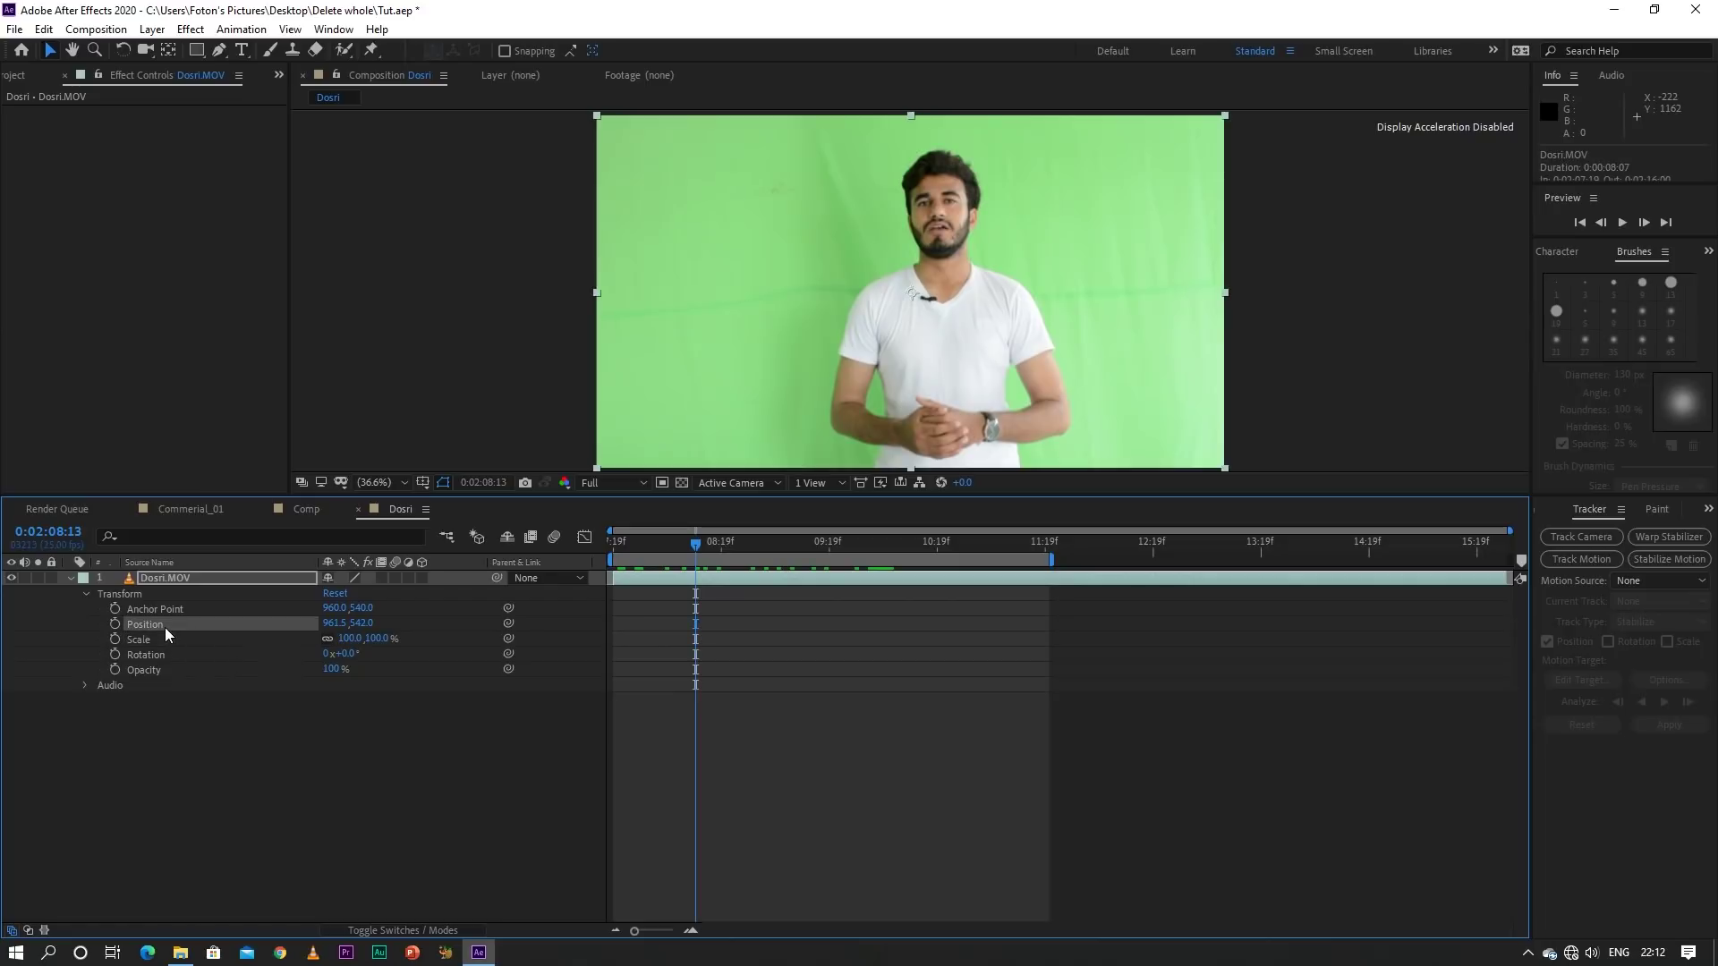
pyautogui.rightClick(164, 627)
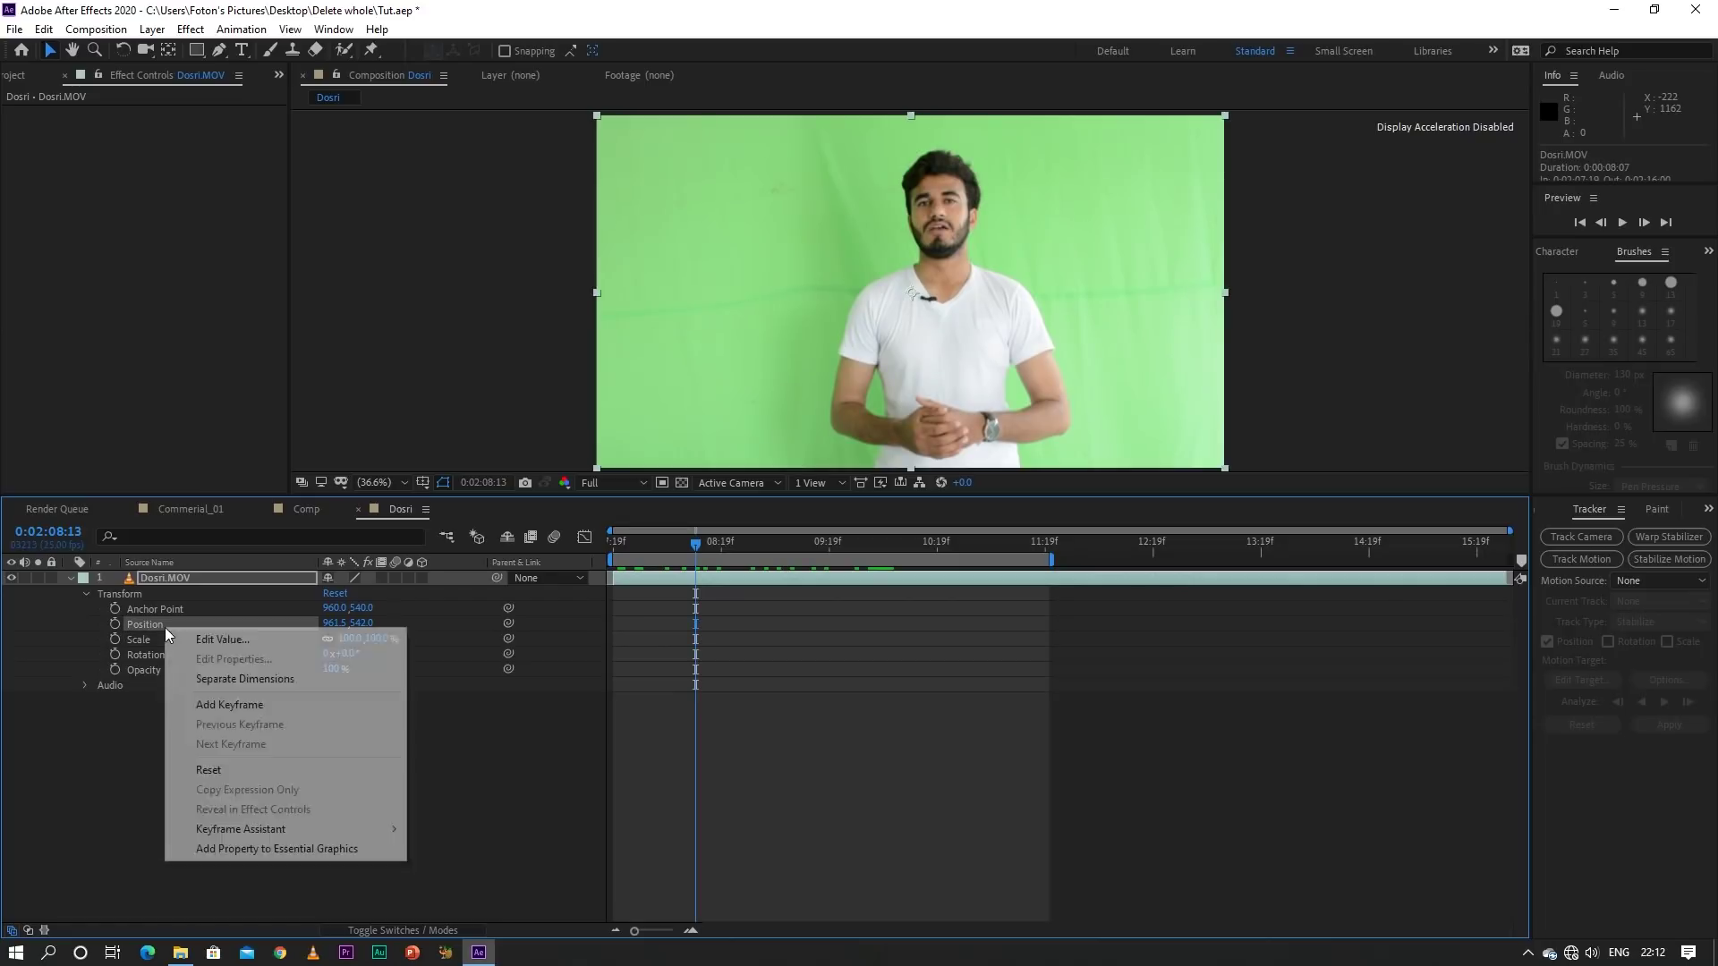
pyautogui.click(217, 775)
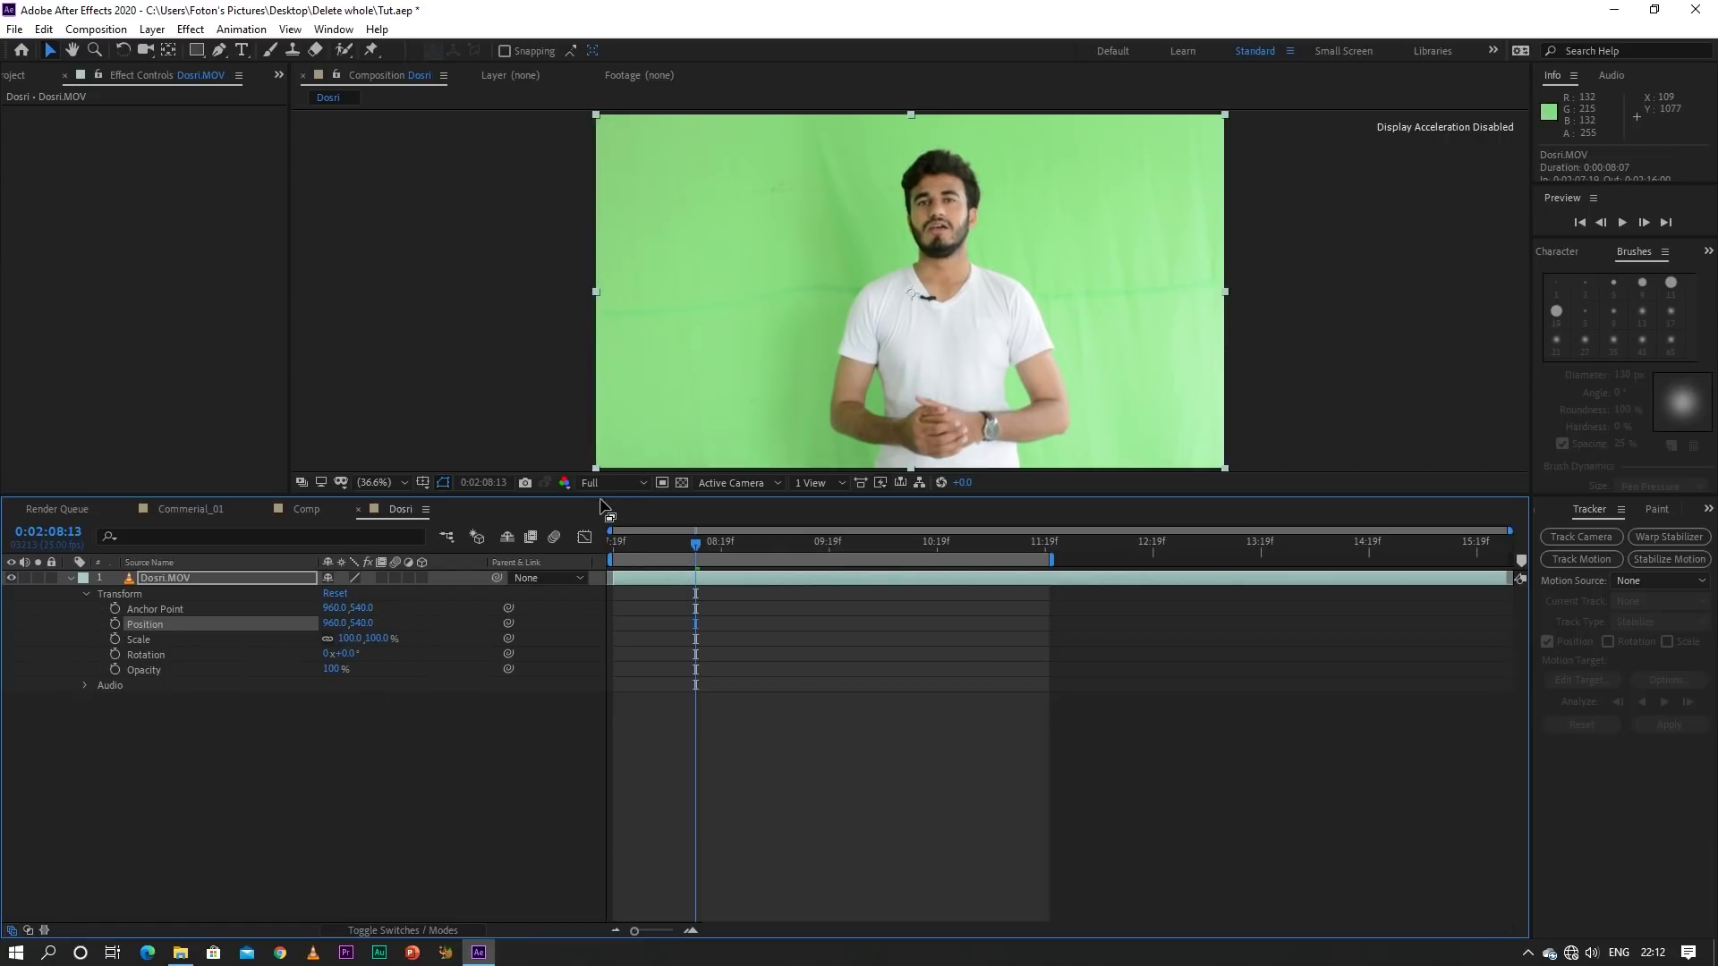
pyautogui.moveTo(601, 515); pyautogui.dragTo(605, 714)
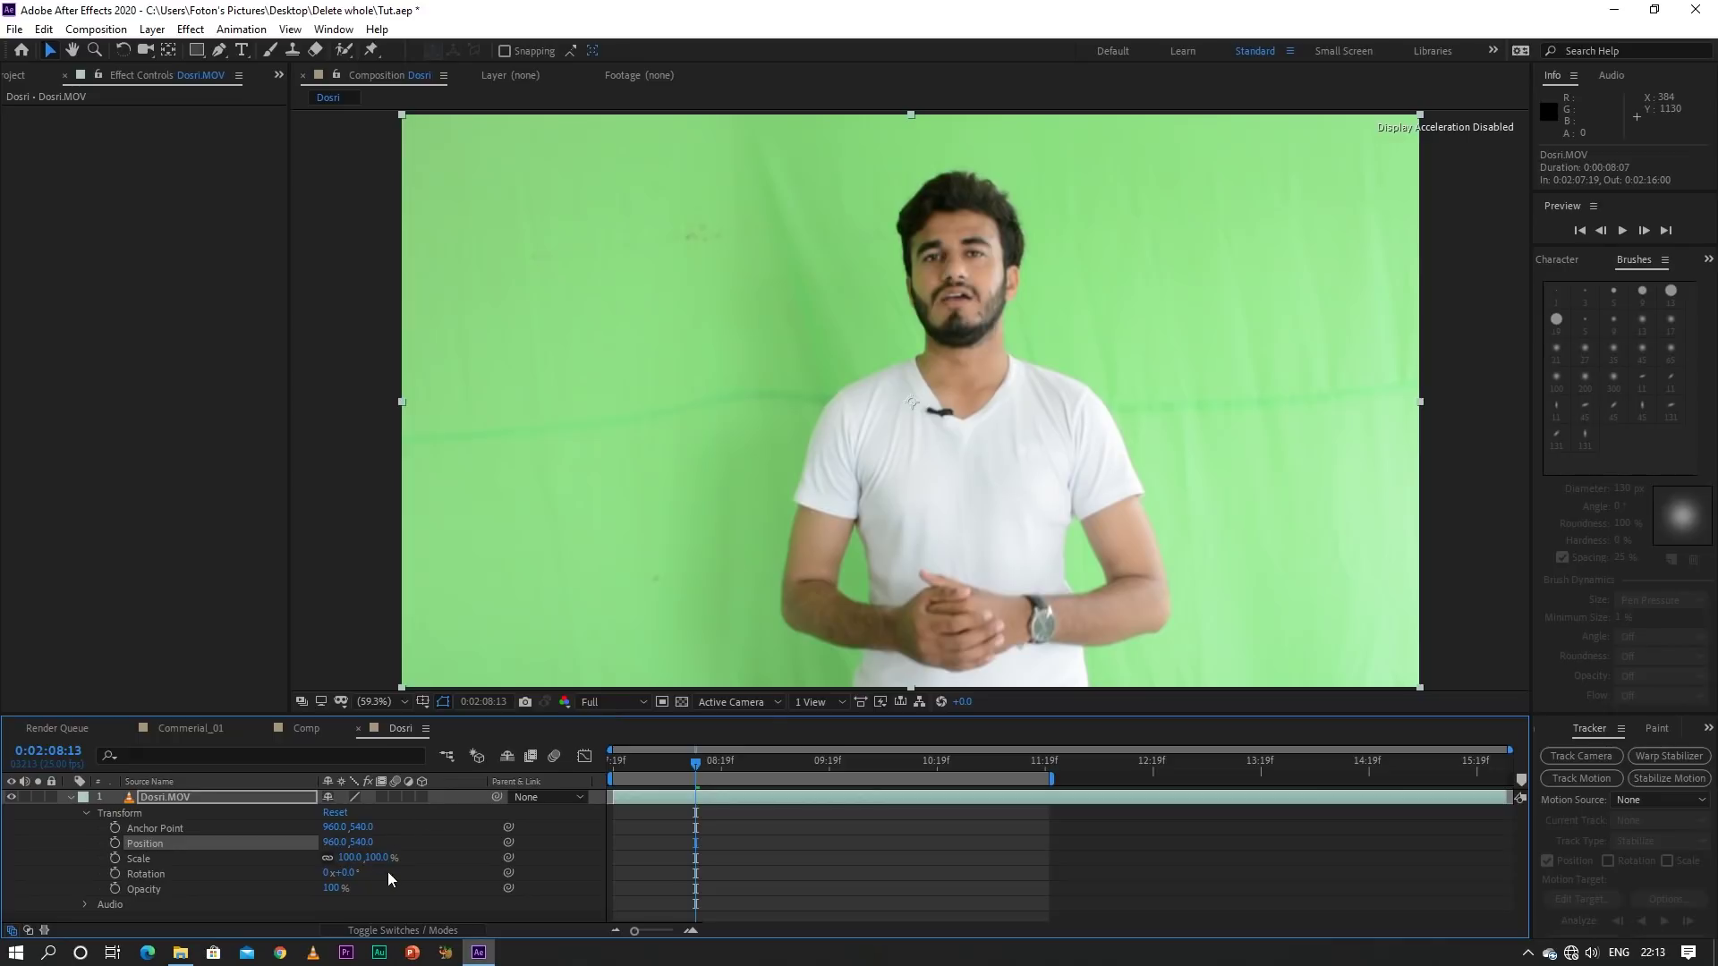
# Reset Rotation to 0x+0.0° and set its first keyframe at the clip start
pyautogui.moveTo(349, 874); pyautogui.dragTo(499, 832)
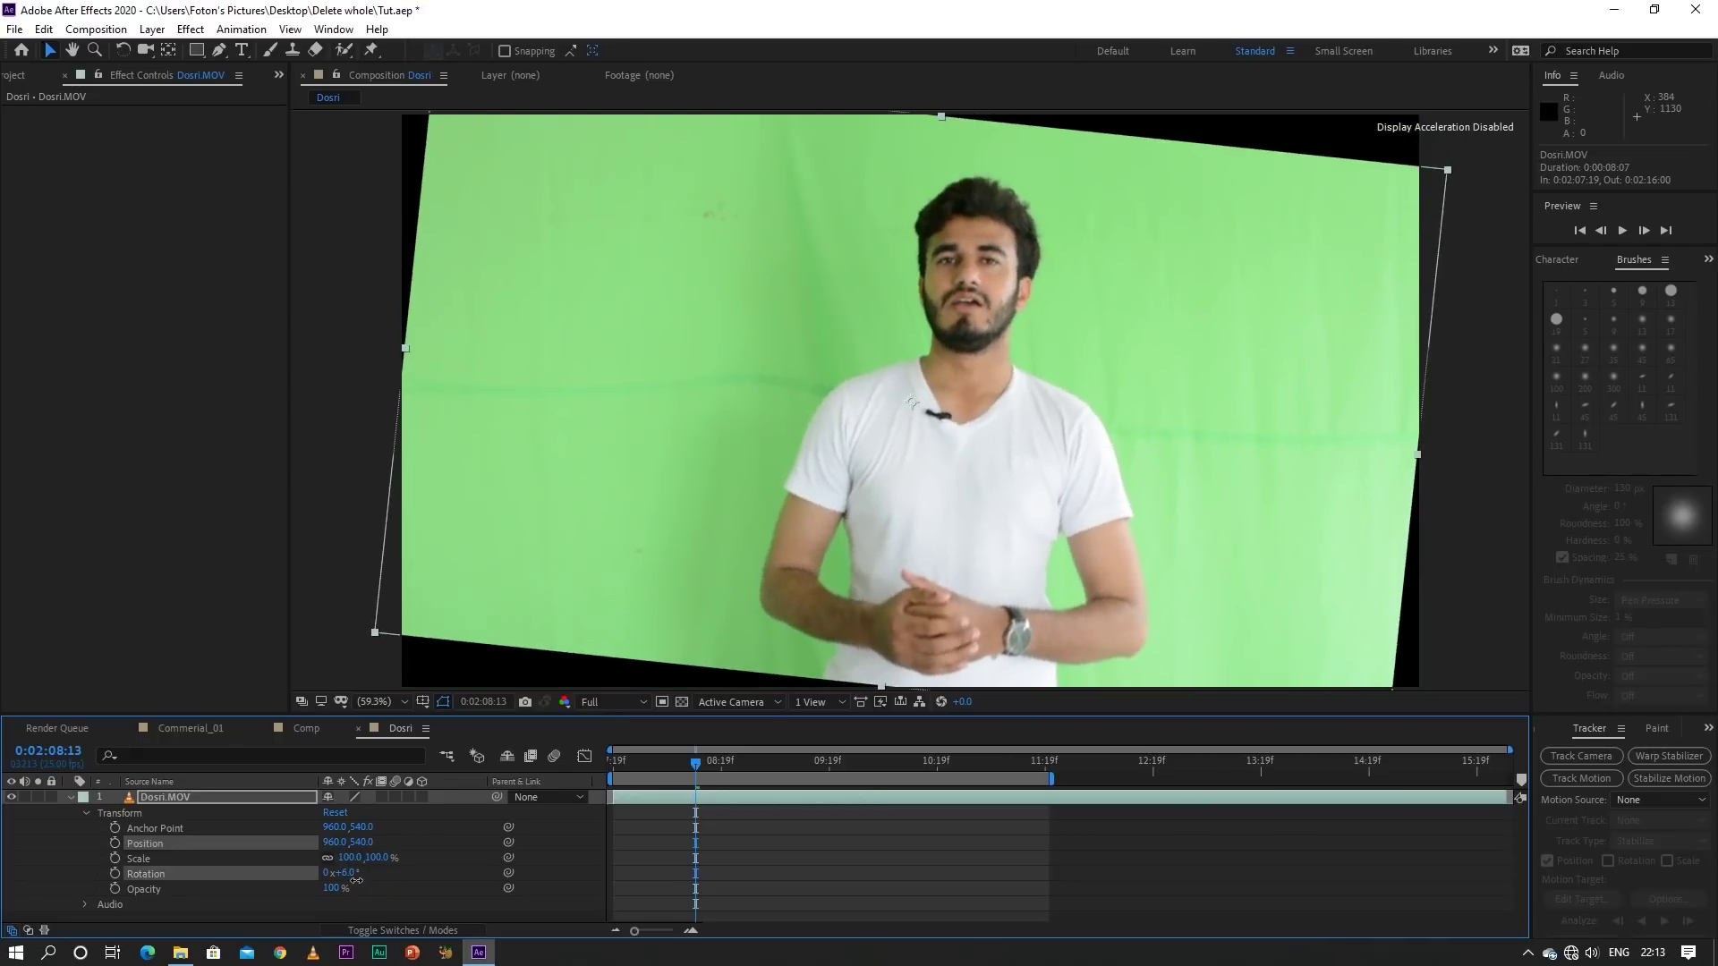
pyautogui.moveTo(682, 760); pyautogui.dragTo(592, 778)
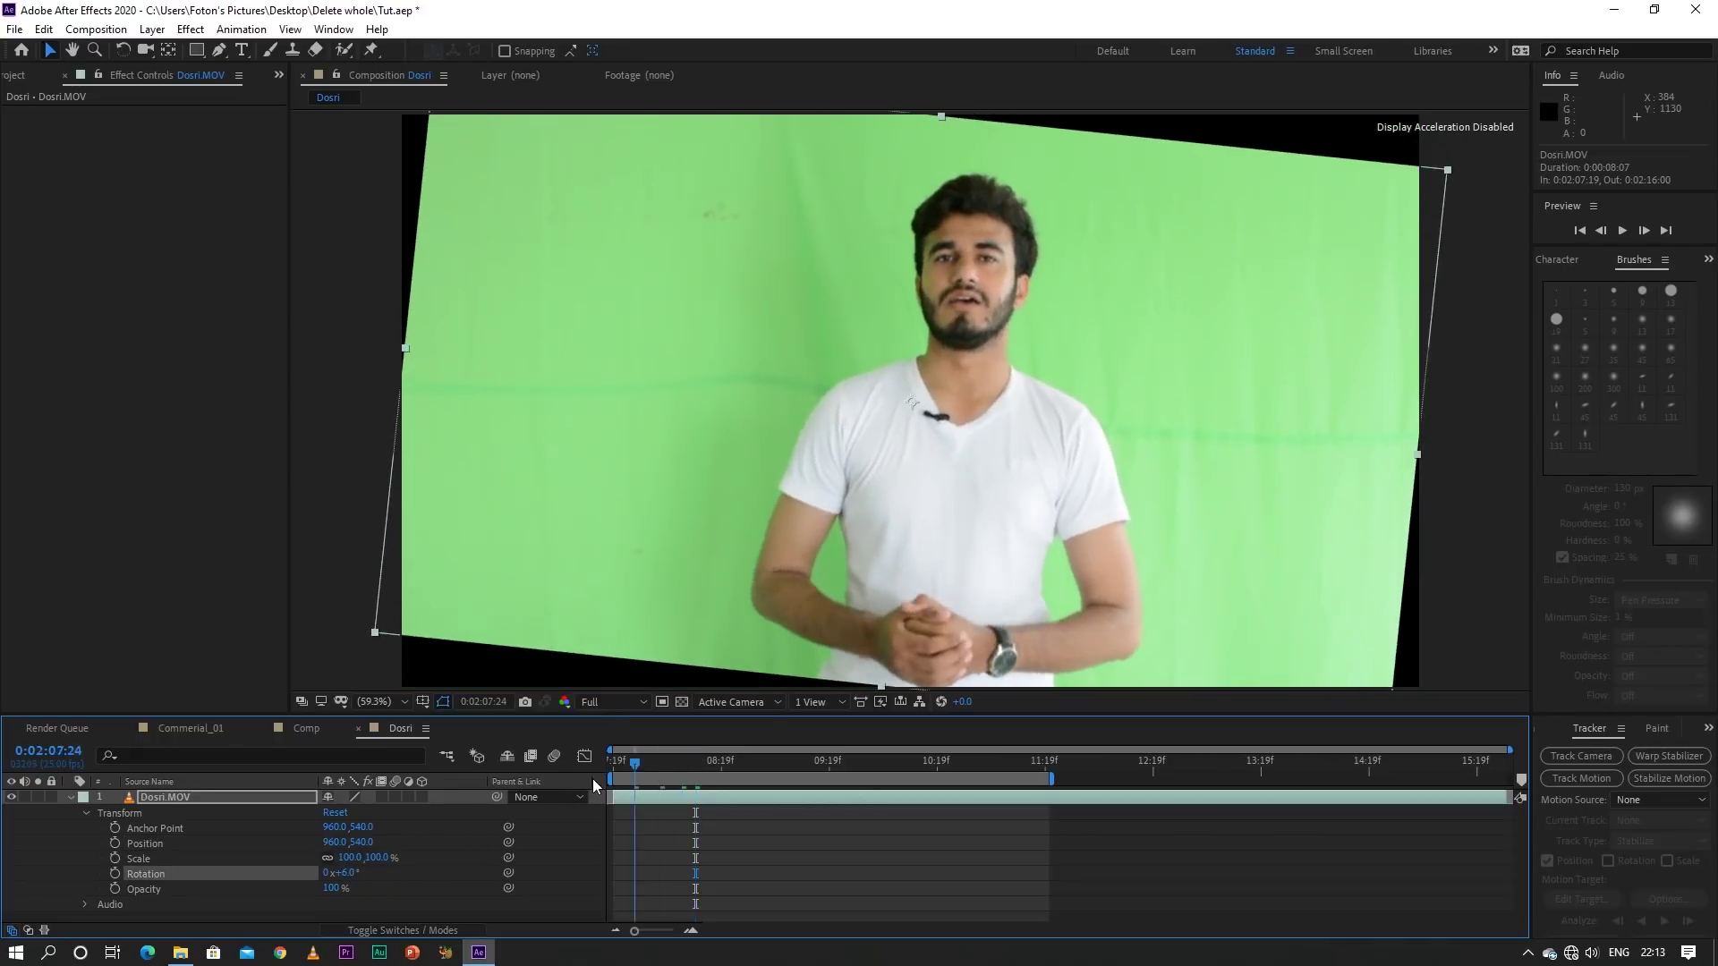
pyautogui.rightClick(256, 870)
pyautogui.click(303, 777)
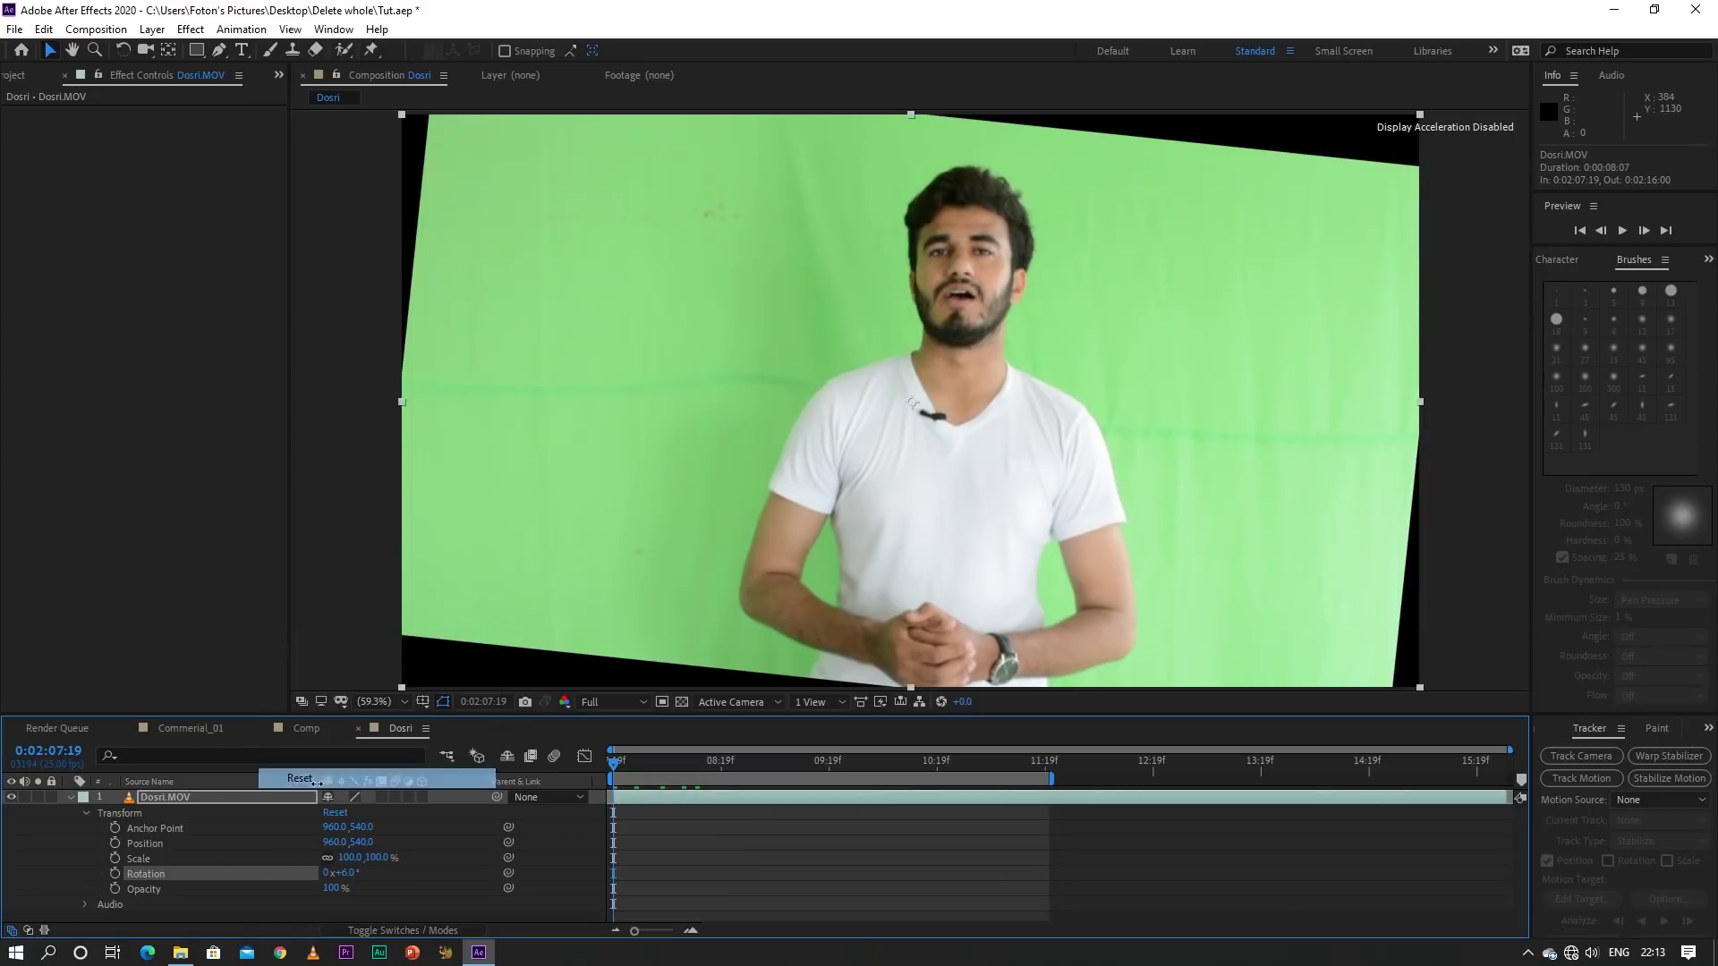
pyautogui.click(116, 873)
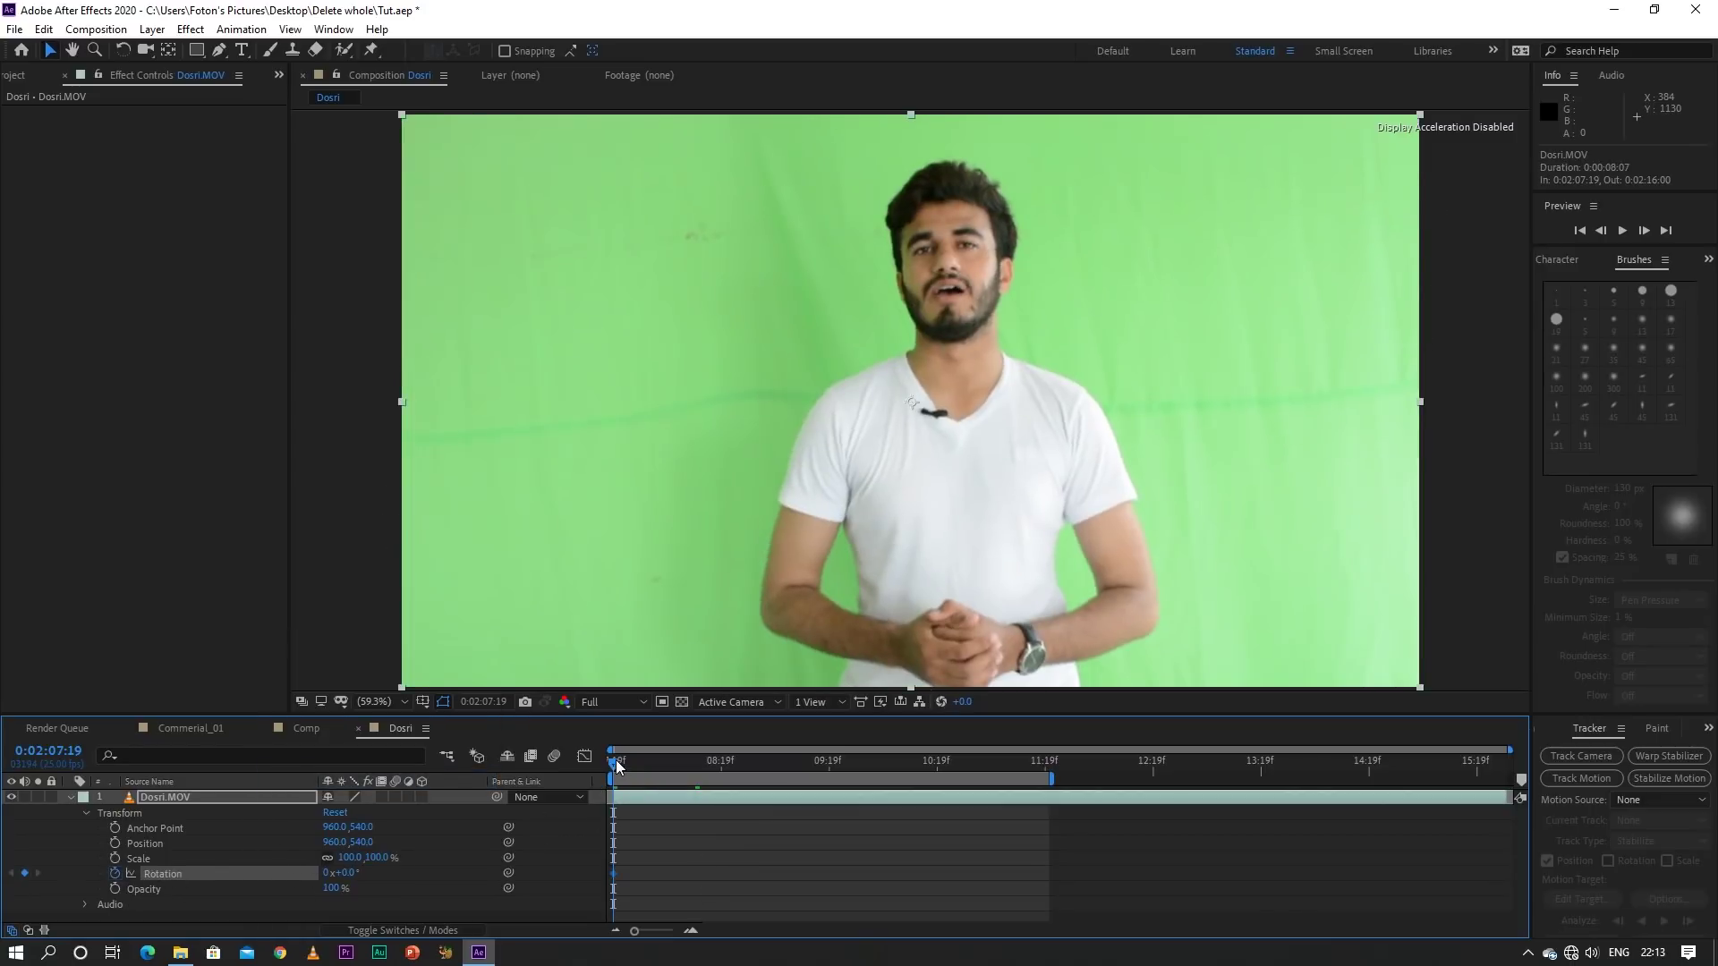
# Add an ending Rotation keyframe of 5x+0.0° at 0:02:11:19
pyautogui.moveTo(616, 760)
pyautogui.mouseDown()
pyautogui.moveTo(790, 762)
pyautogui.moveTo(1045, 809)
pyautogui.mouseUp()
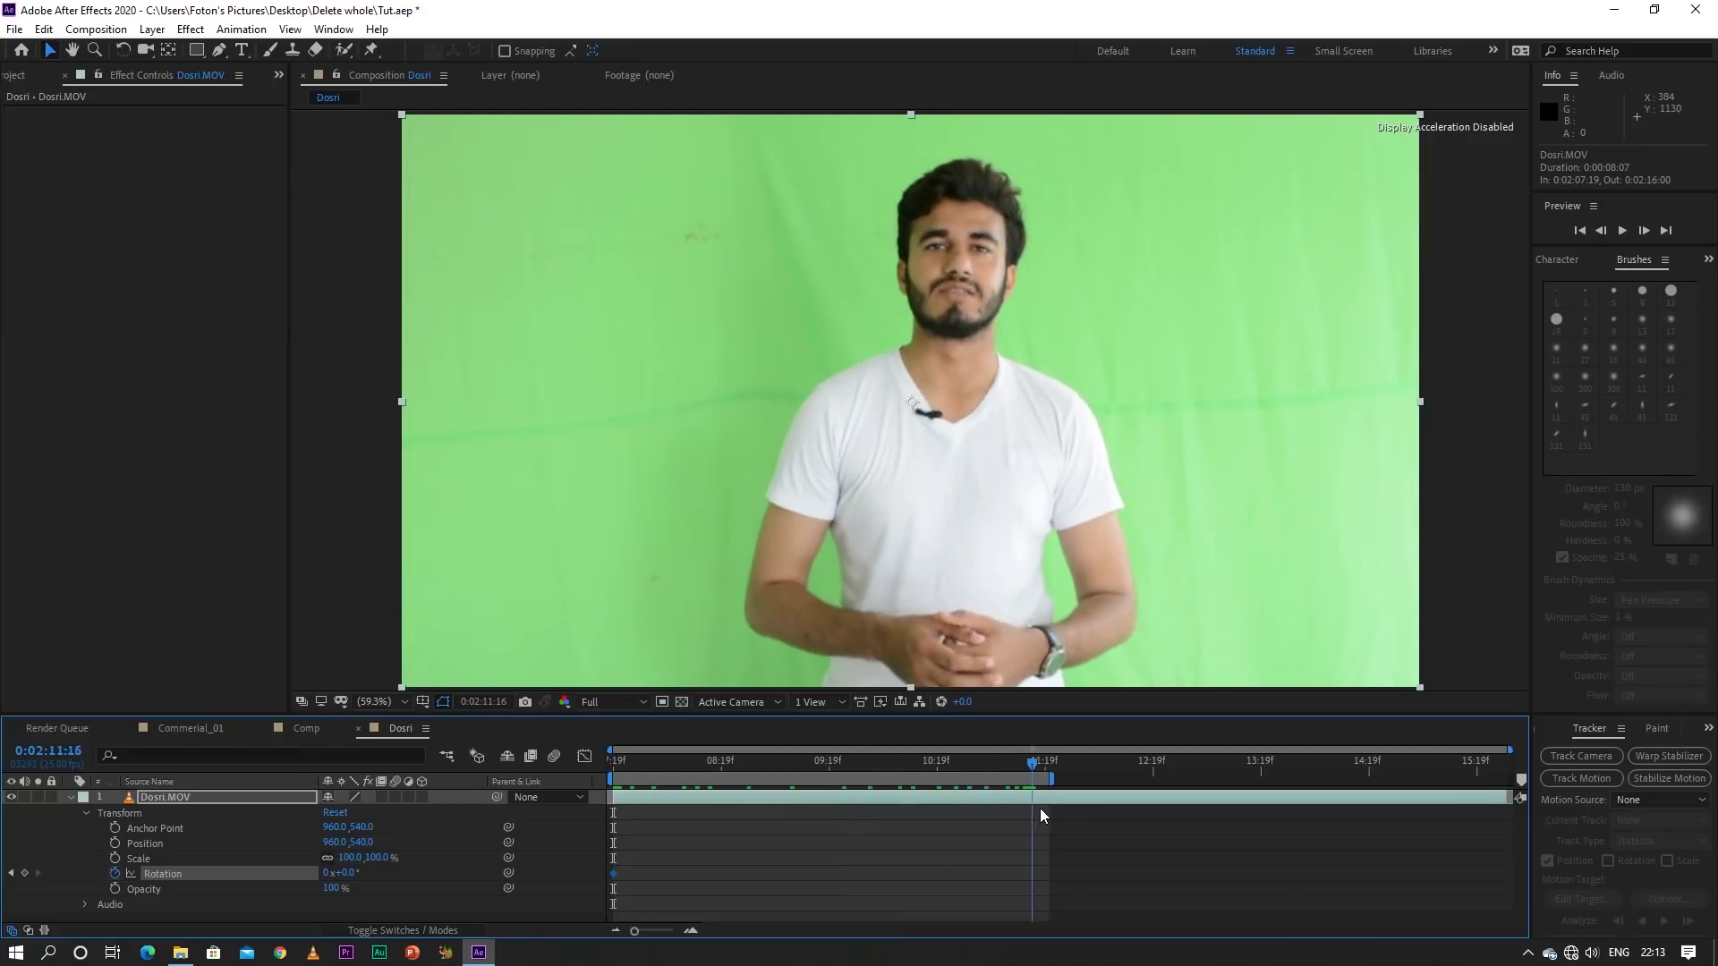
pyautogui.click(326, 873)
pyautogui.write('5')
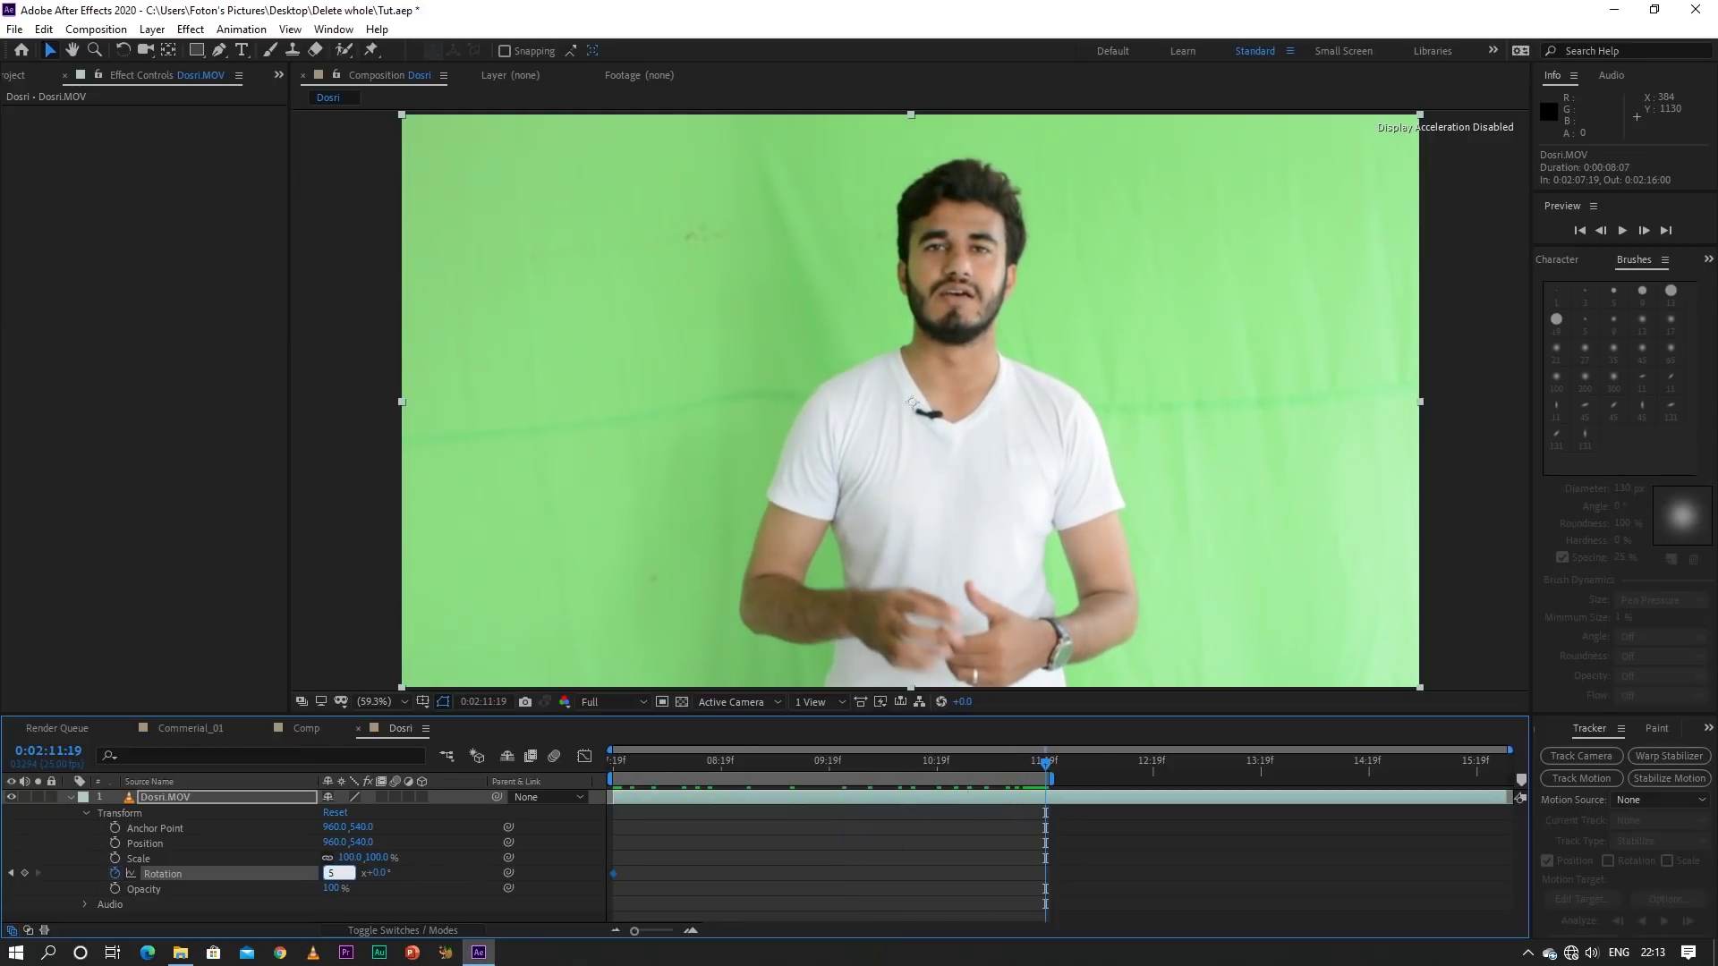
pyautogui.press('Return')
# Preview the five-revolution spin from the start of the clip
pyautogui.moveTo(798, 766); pyautogui.dragTo(611, 766)
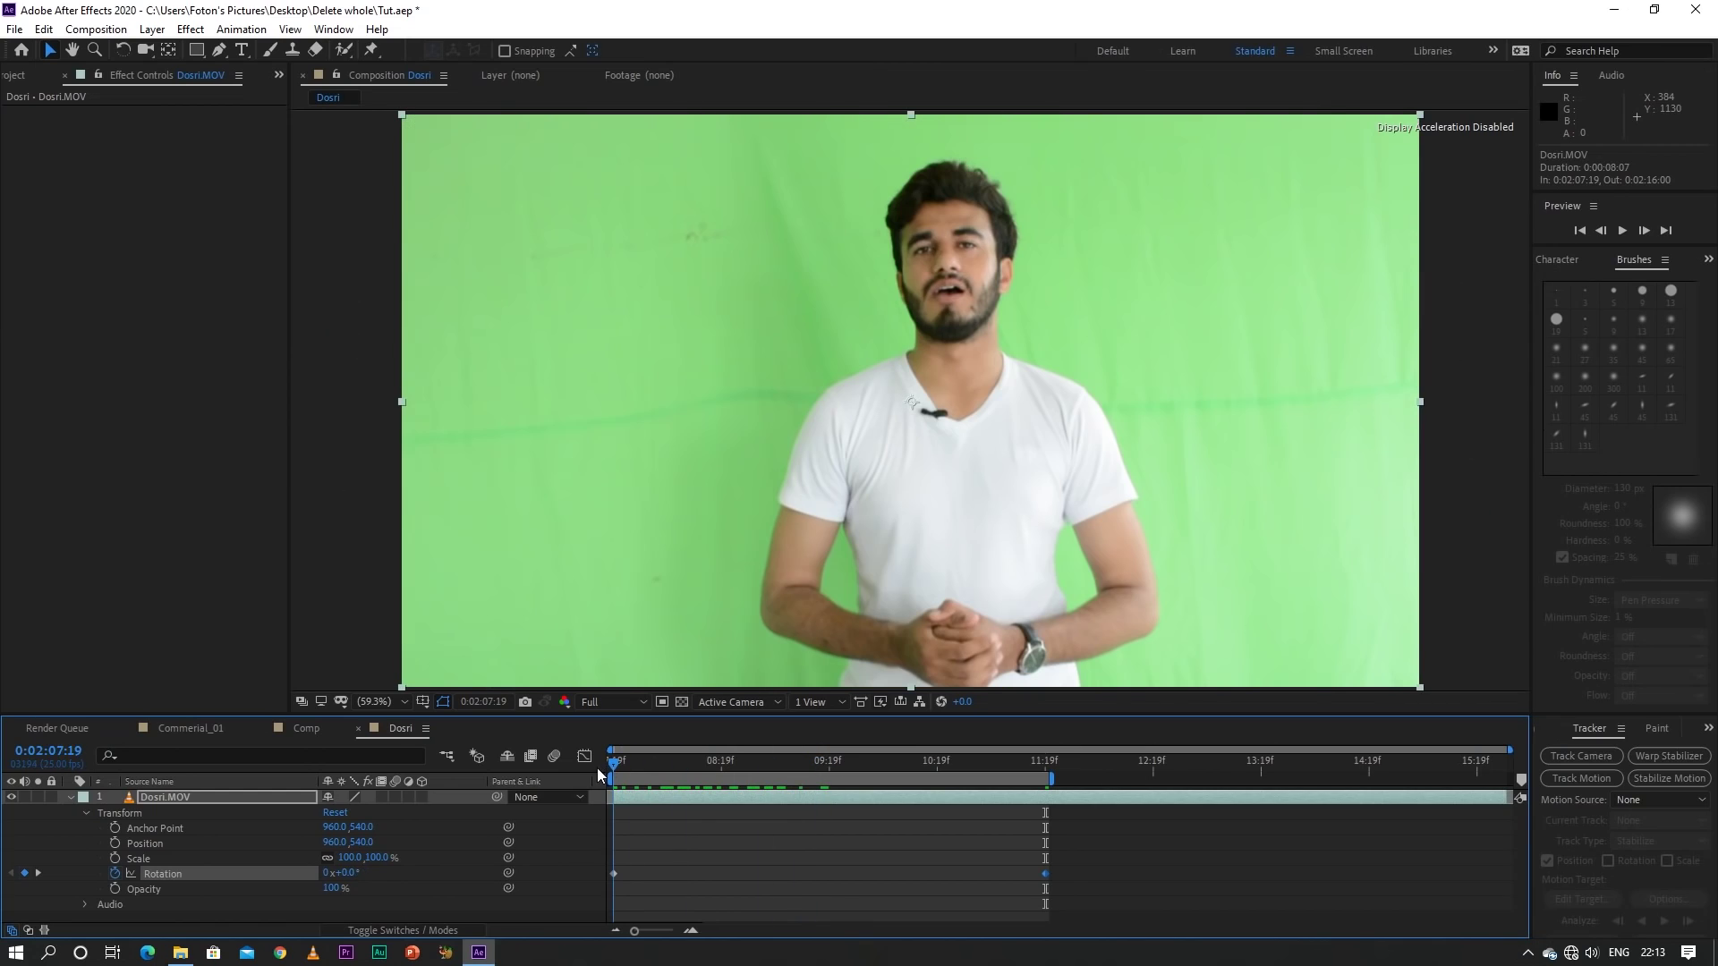
pyautogui.press('space')
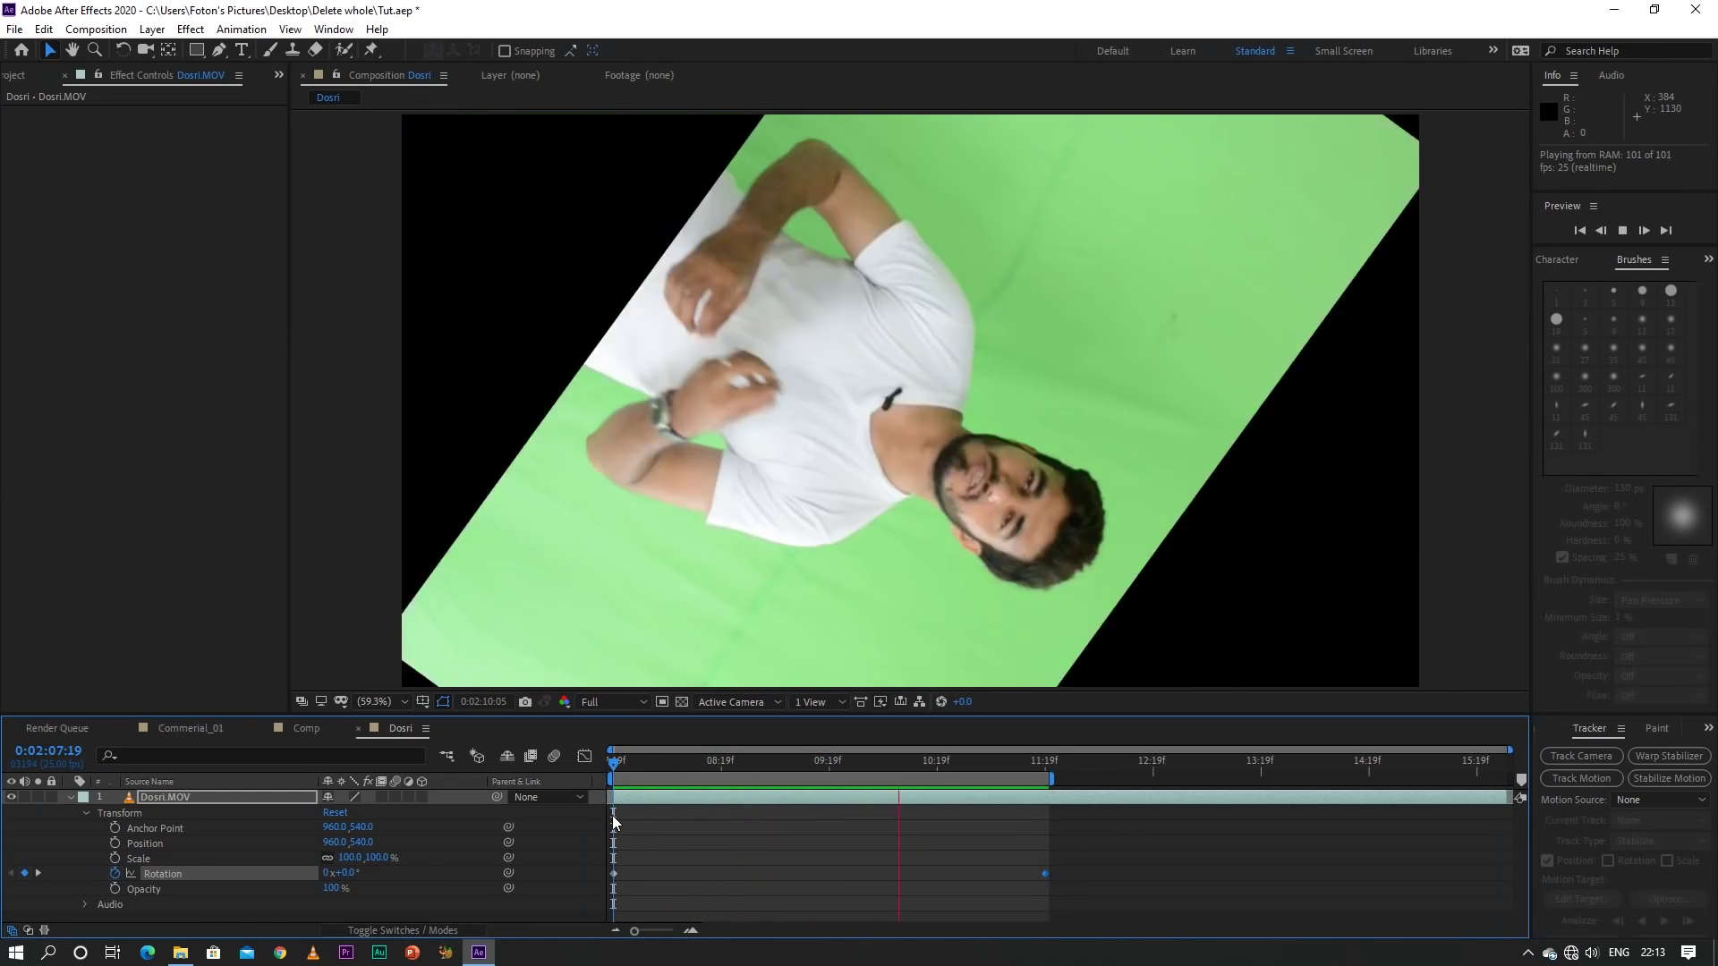
pyautogui.press('space')
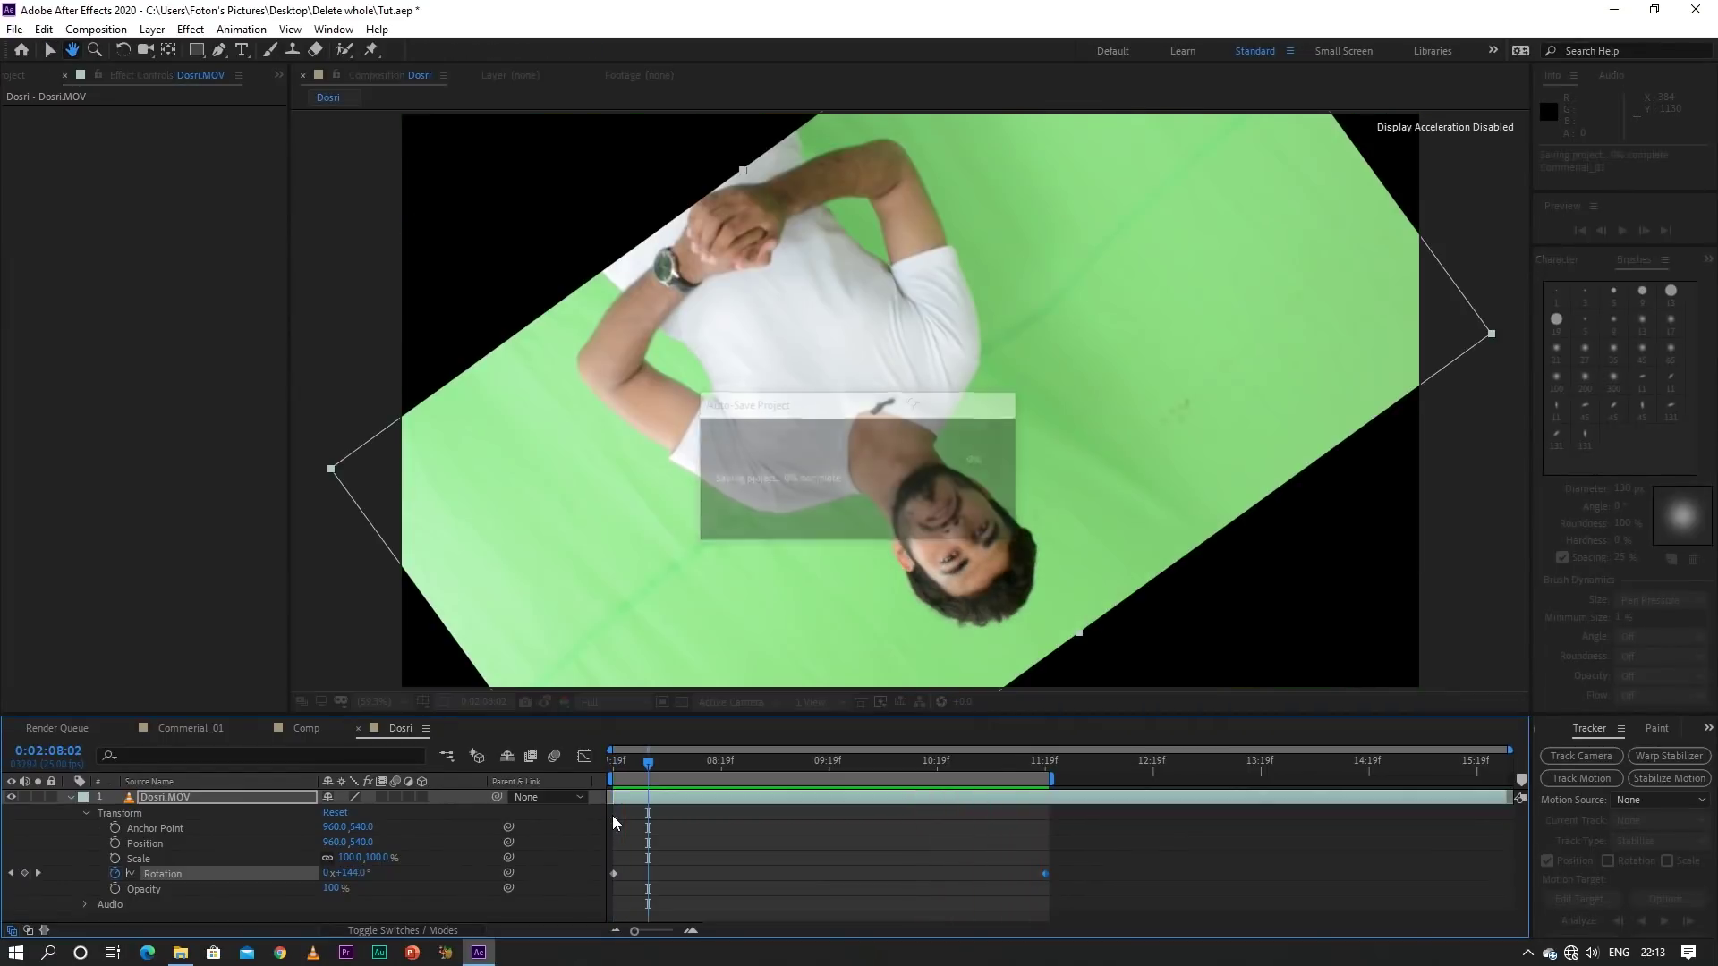
pyautogui.moveTo(648, 762)
pyautogui.mouseDown()
pyautogui.moveTo(705, 770)
pyautogui.moveTo(688, 770)
pyautogui.mouseUp()
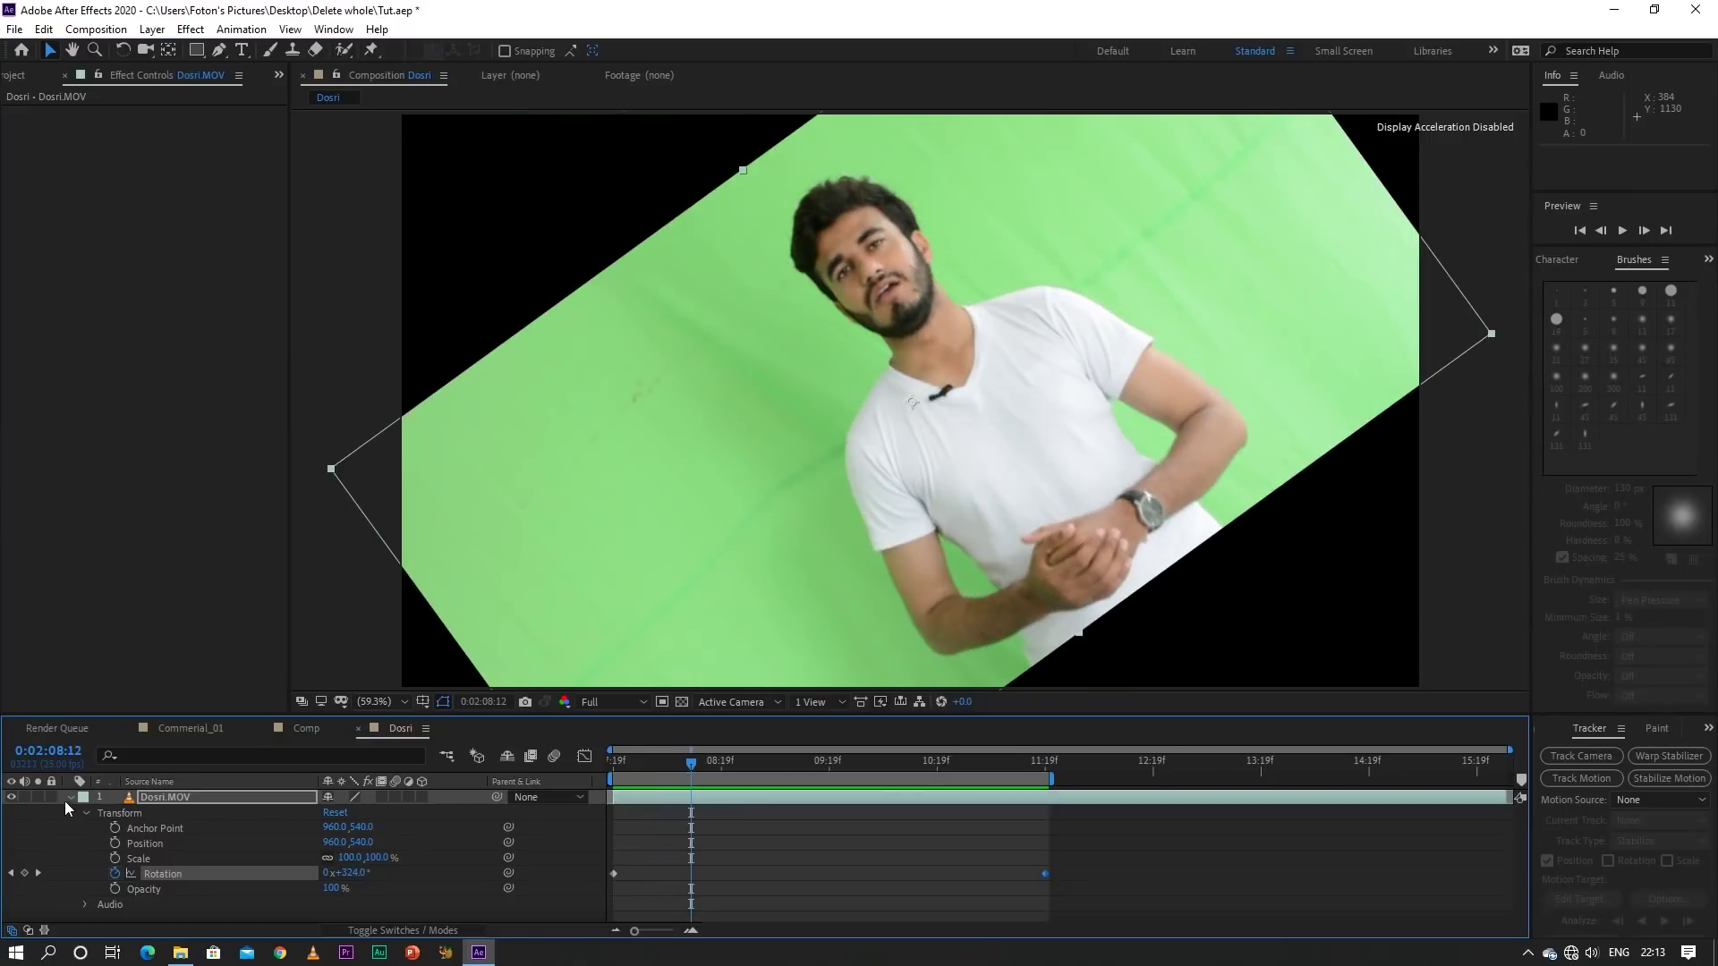
# Collapse the Dosri layer, turn on its Motion Blur switch, and preview the blurred spin
pyautogui.click(69, 797)
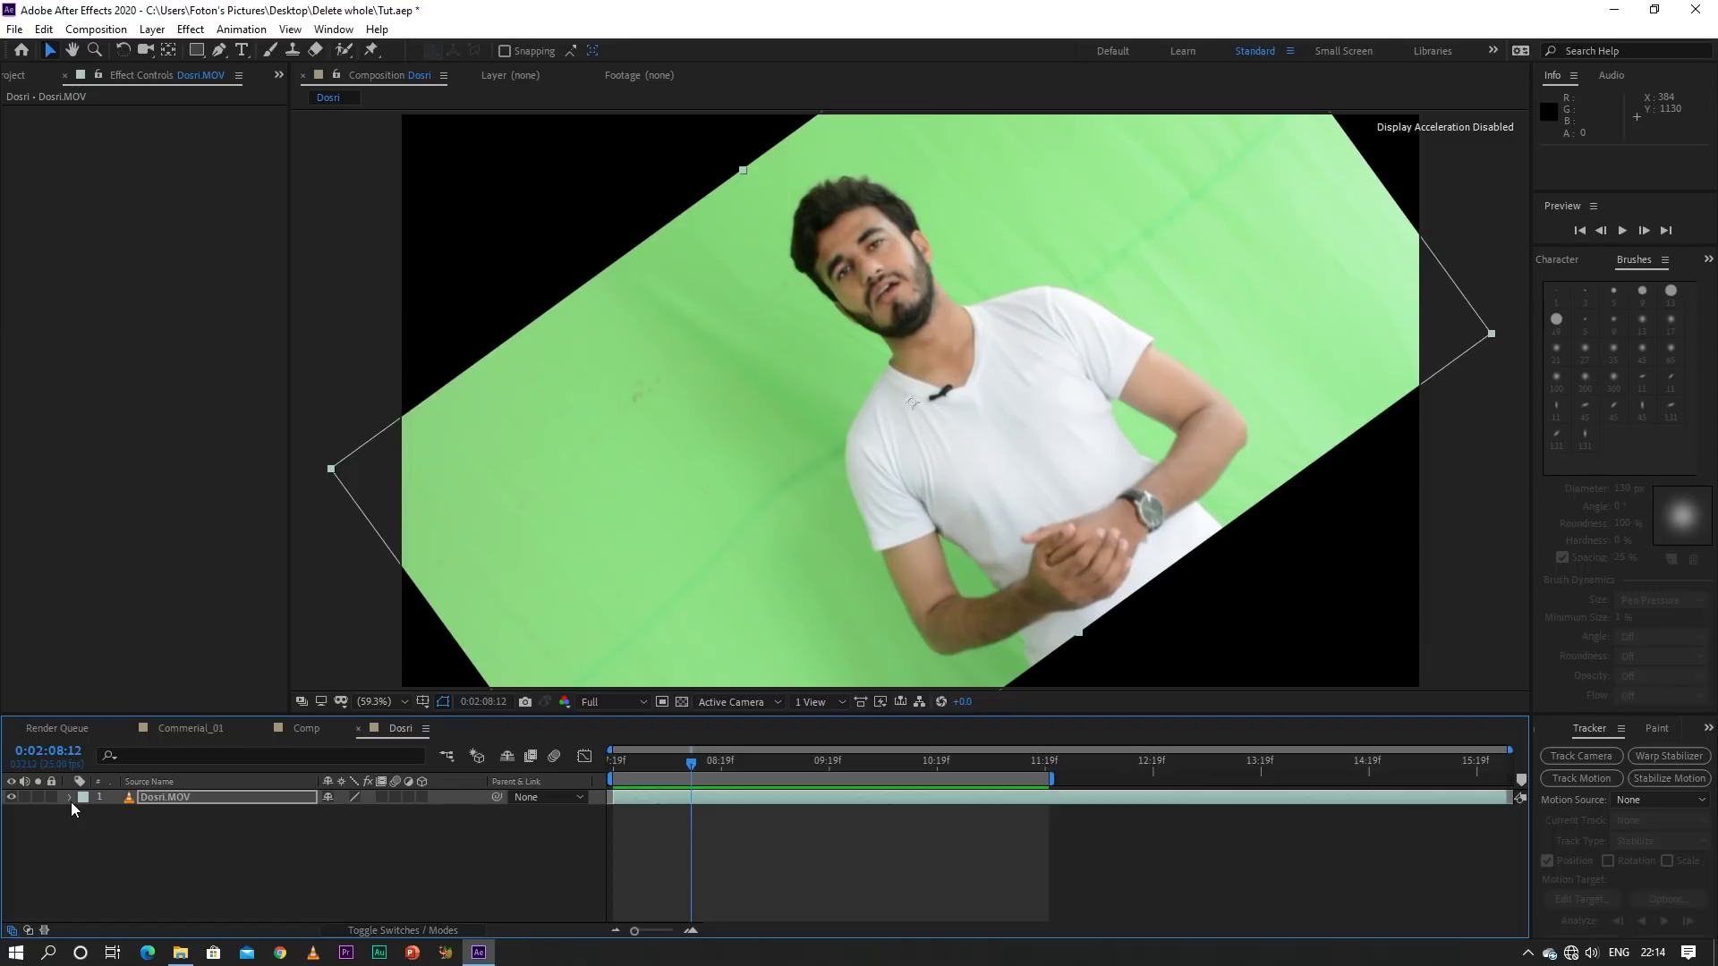
pyautogui.click(396, 797)
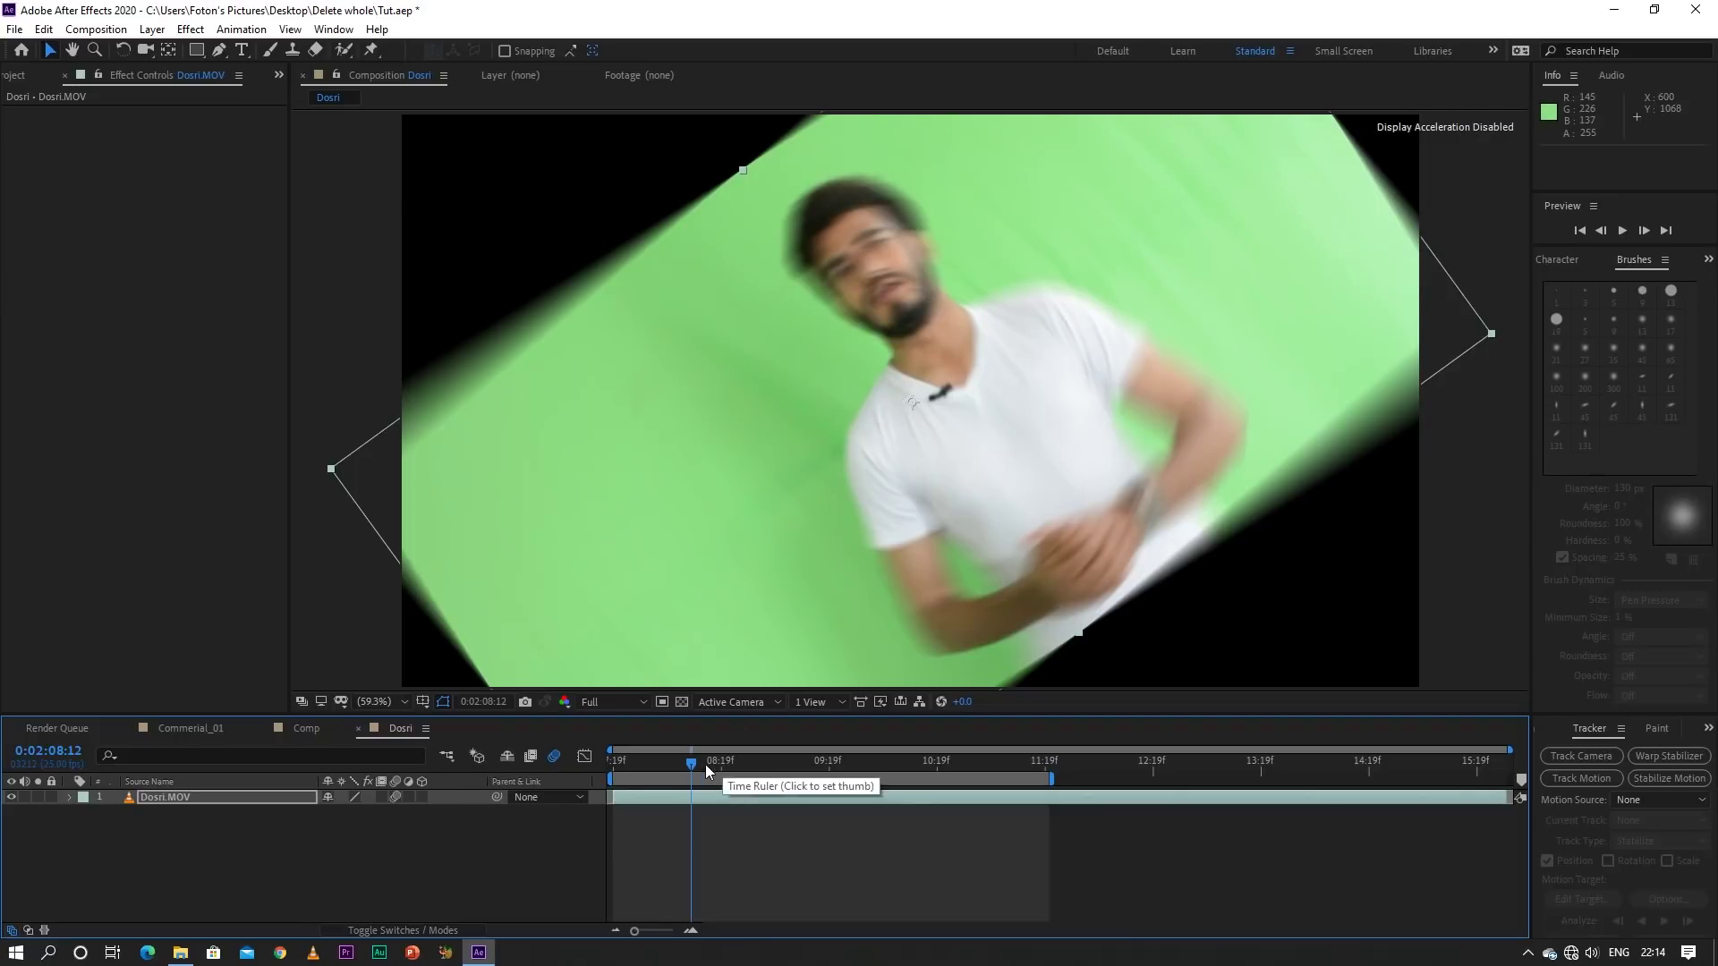
pyautogui.moveTo(690, 765); pyautogui.dragTo(616, 775)
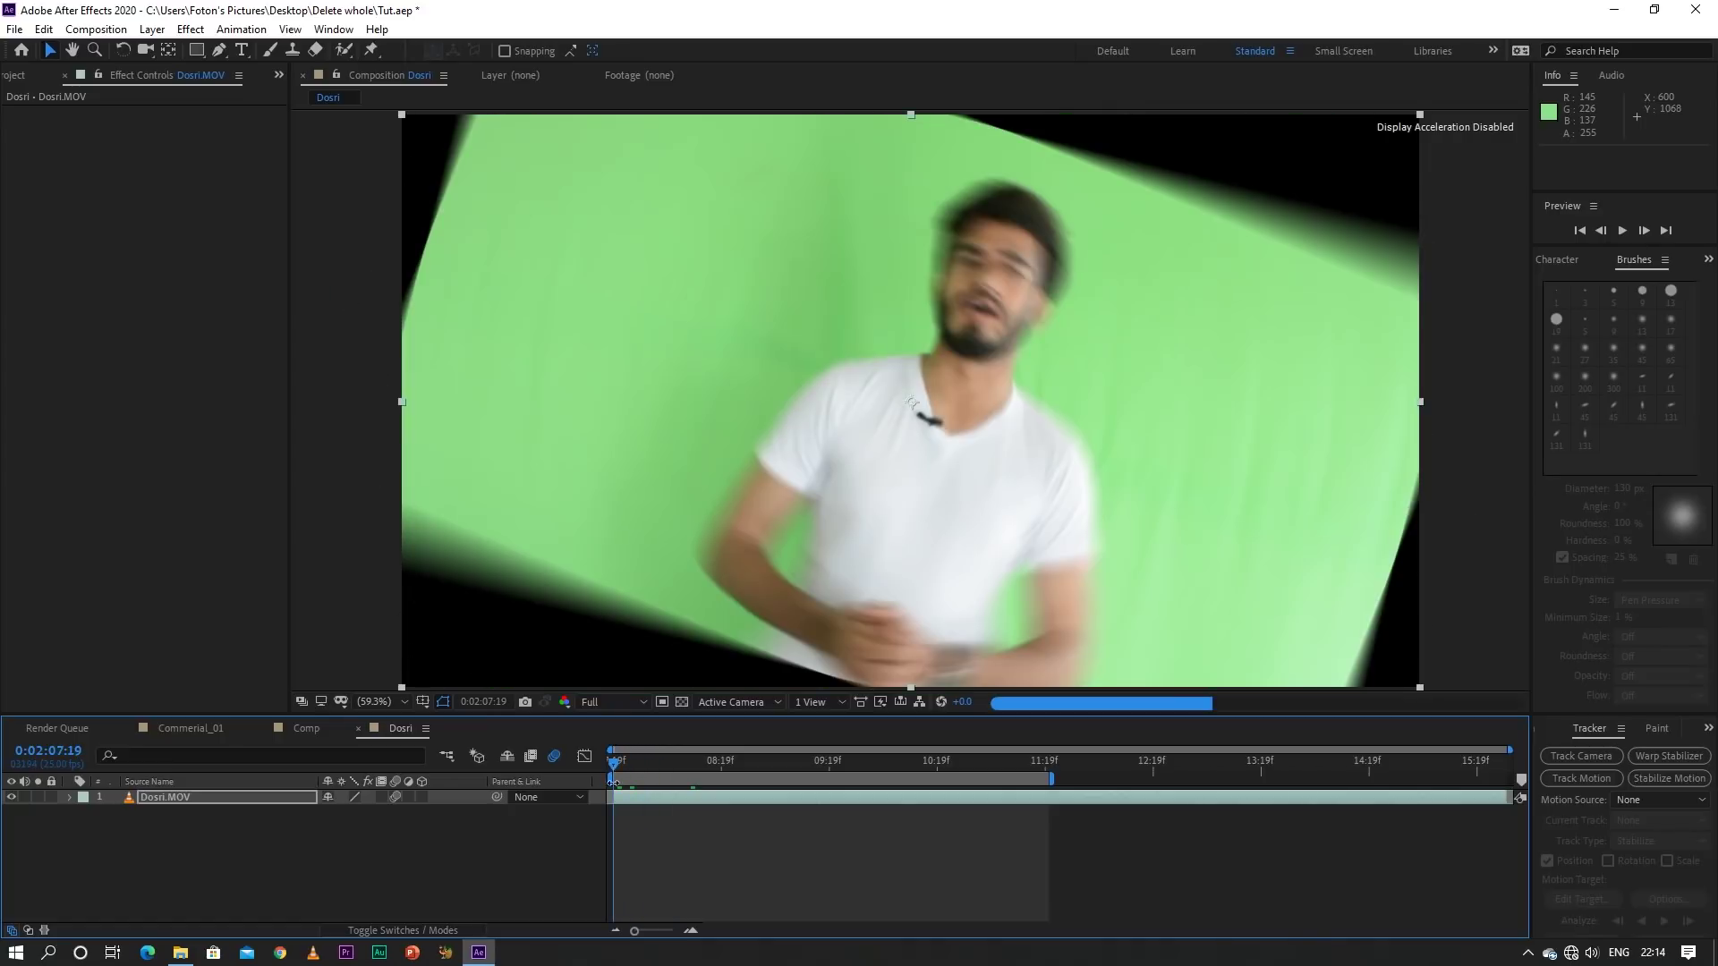
pyautogui.press('space')
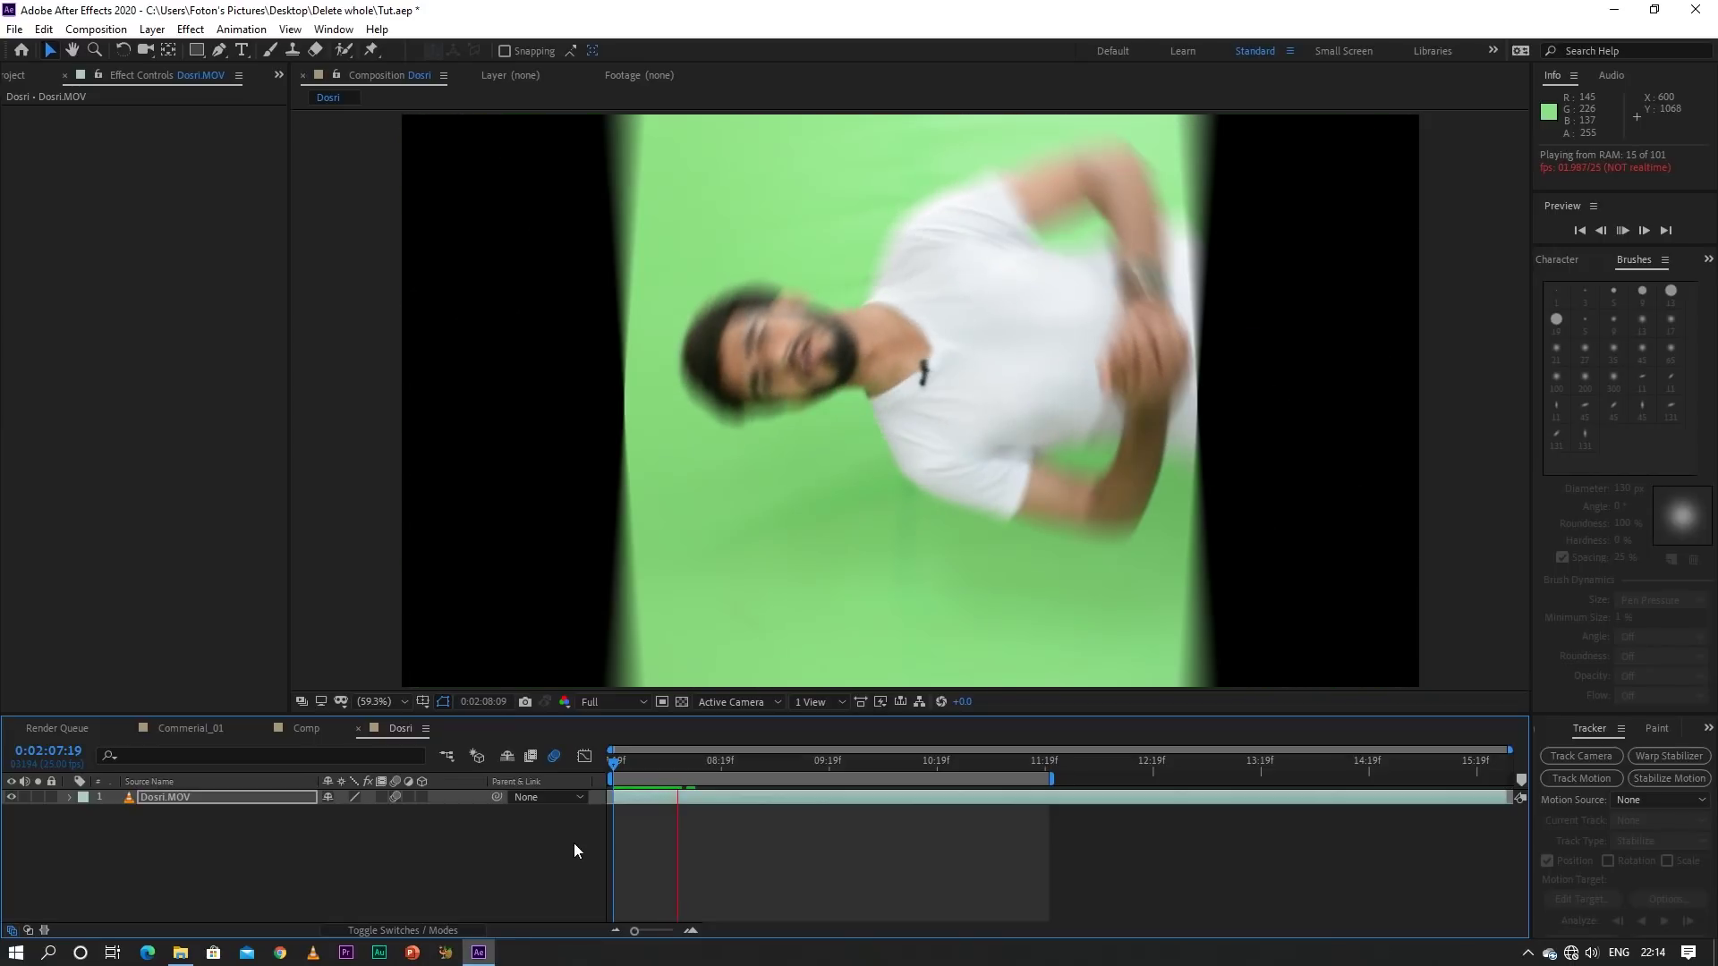
pyautogui.press('space')
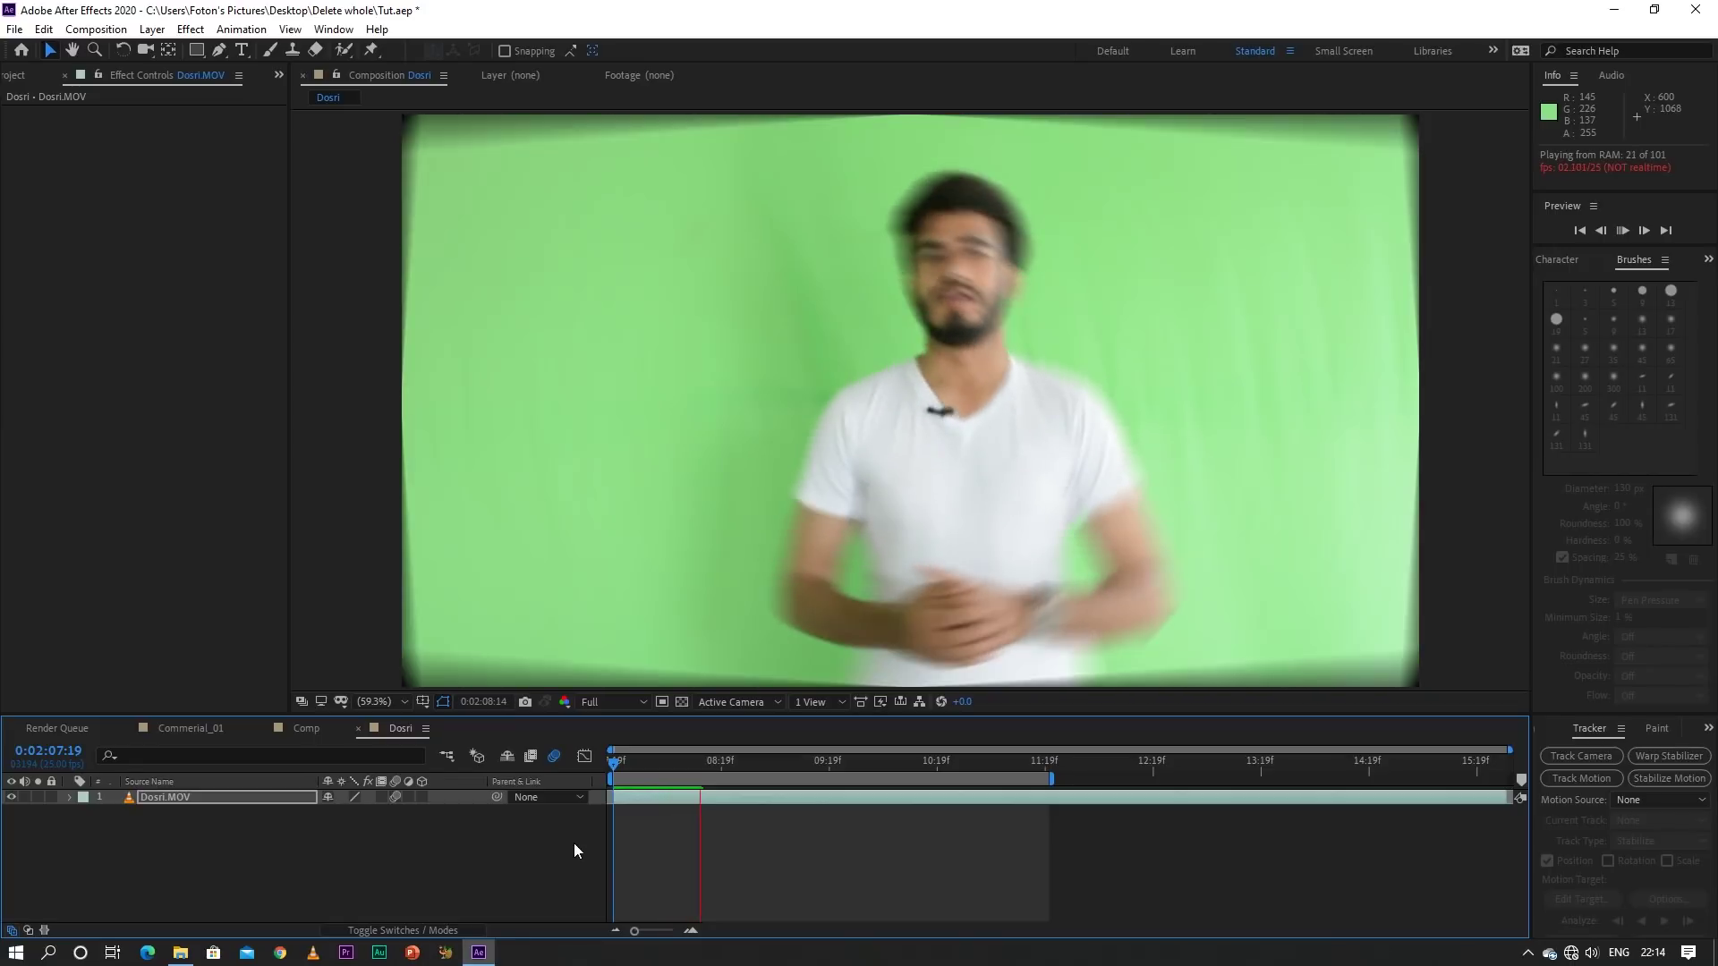
pyautogui.moveTo(705, 770)
pyautogui.mouseDown()
pyautogui.moveTo(656, 773)
pyautogui.moveTo(691, 778)
pyautogui.mouseUp()
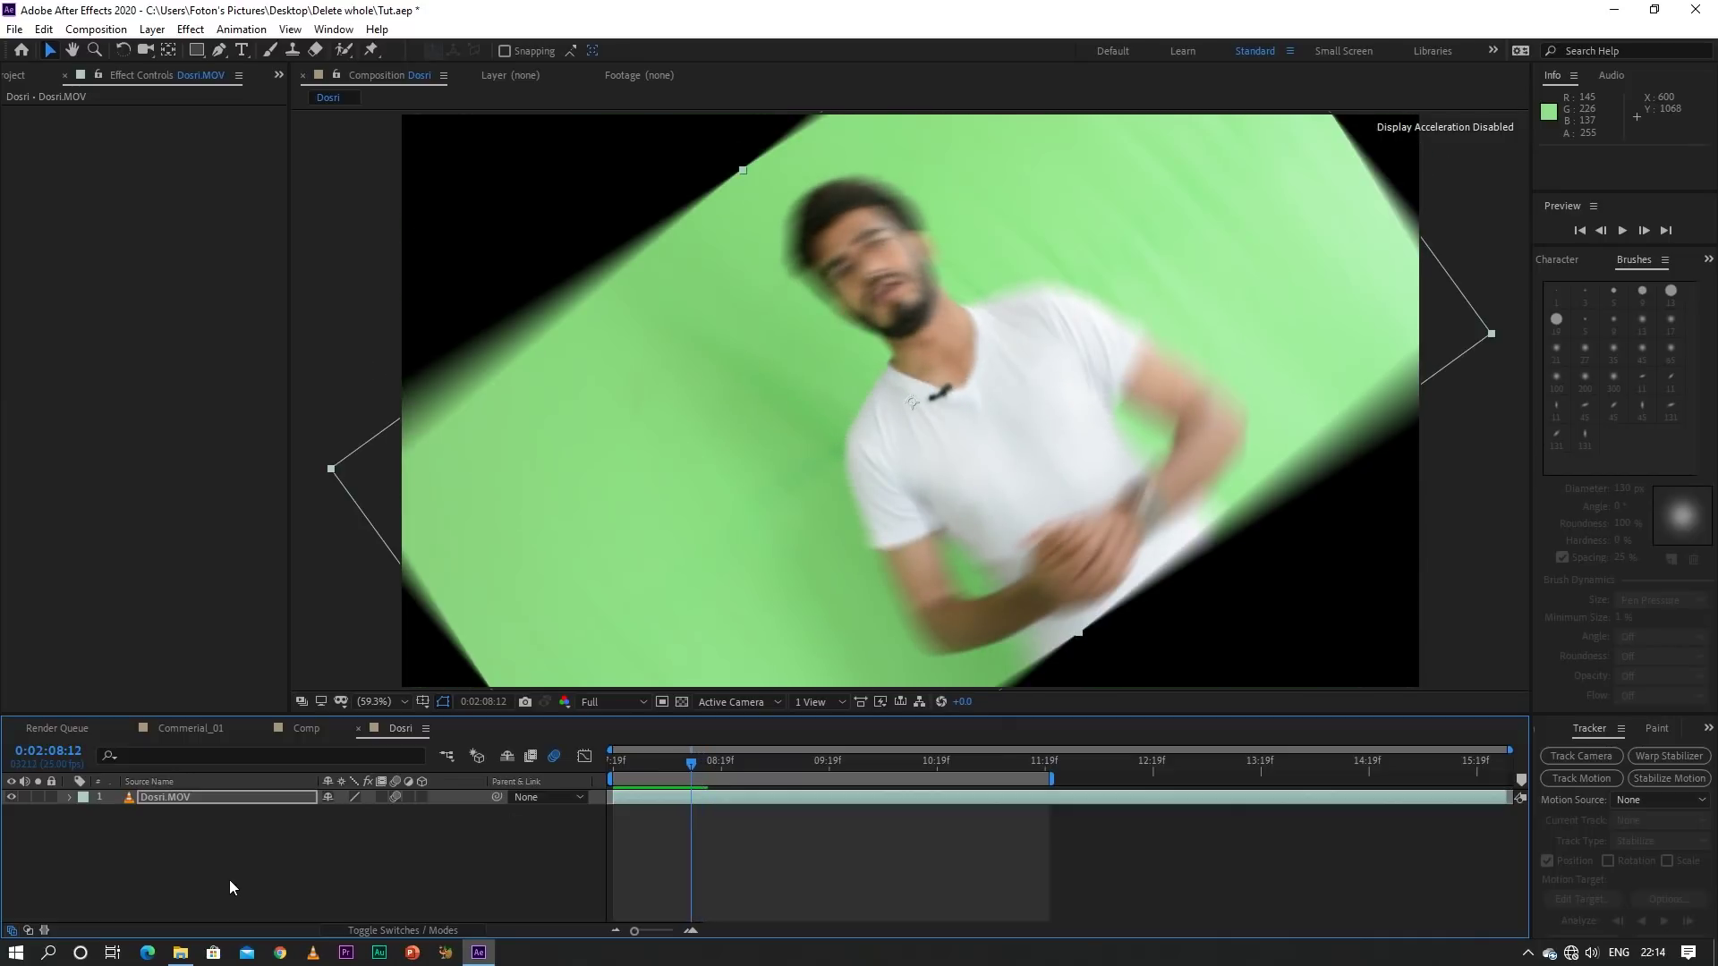
pyautogui.hotkey('ctrl', 'k')
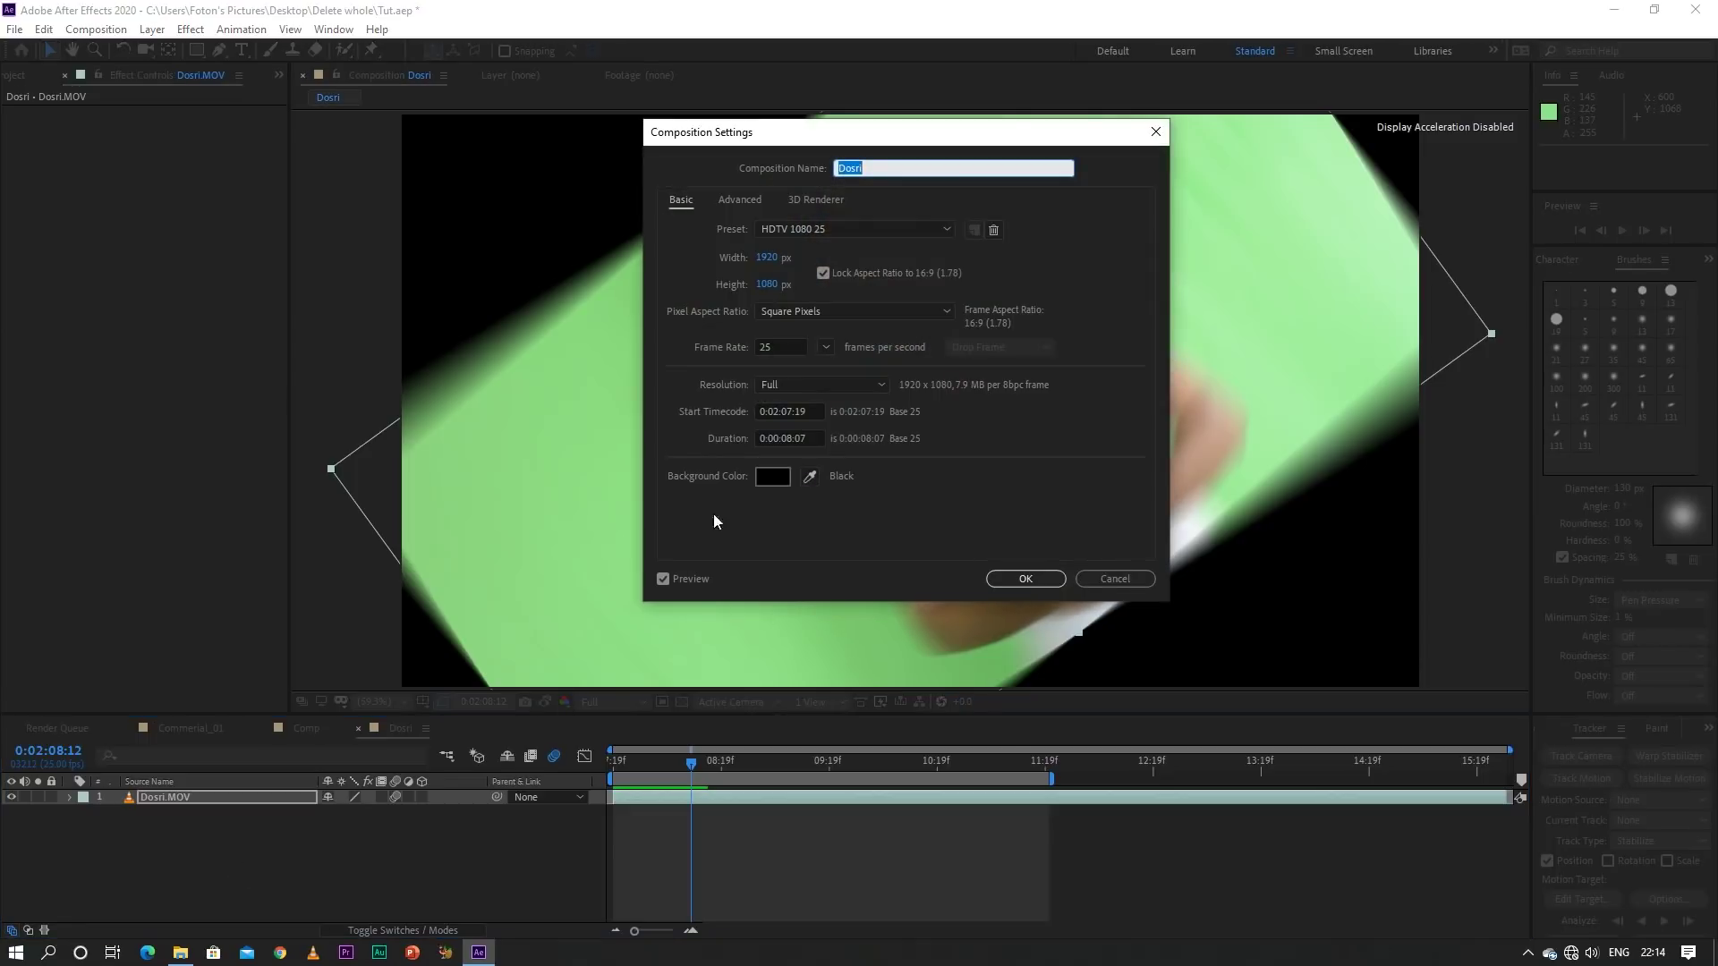
pyautogui.click(750, 201)
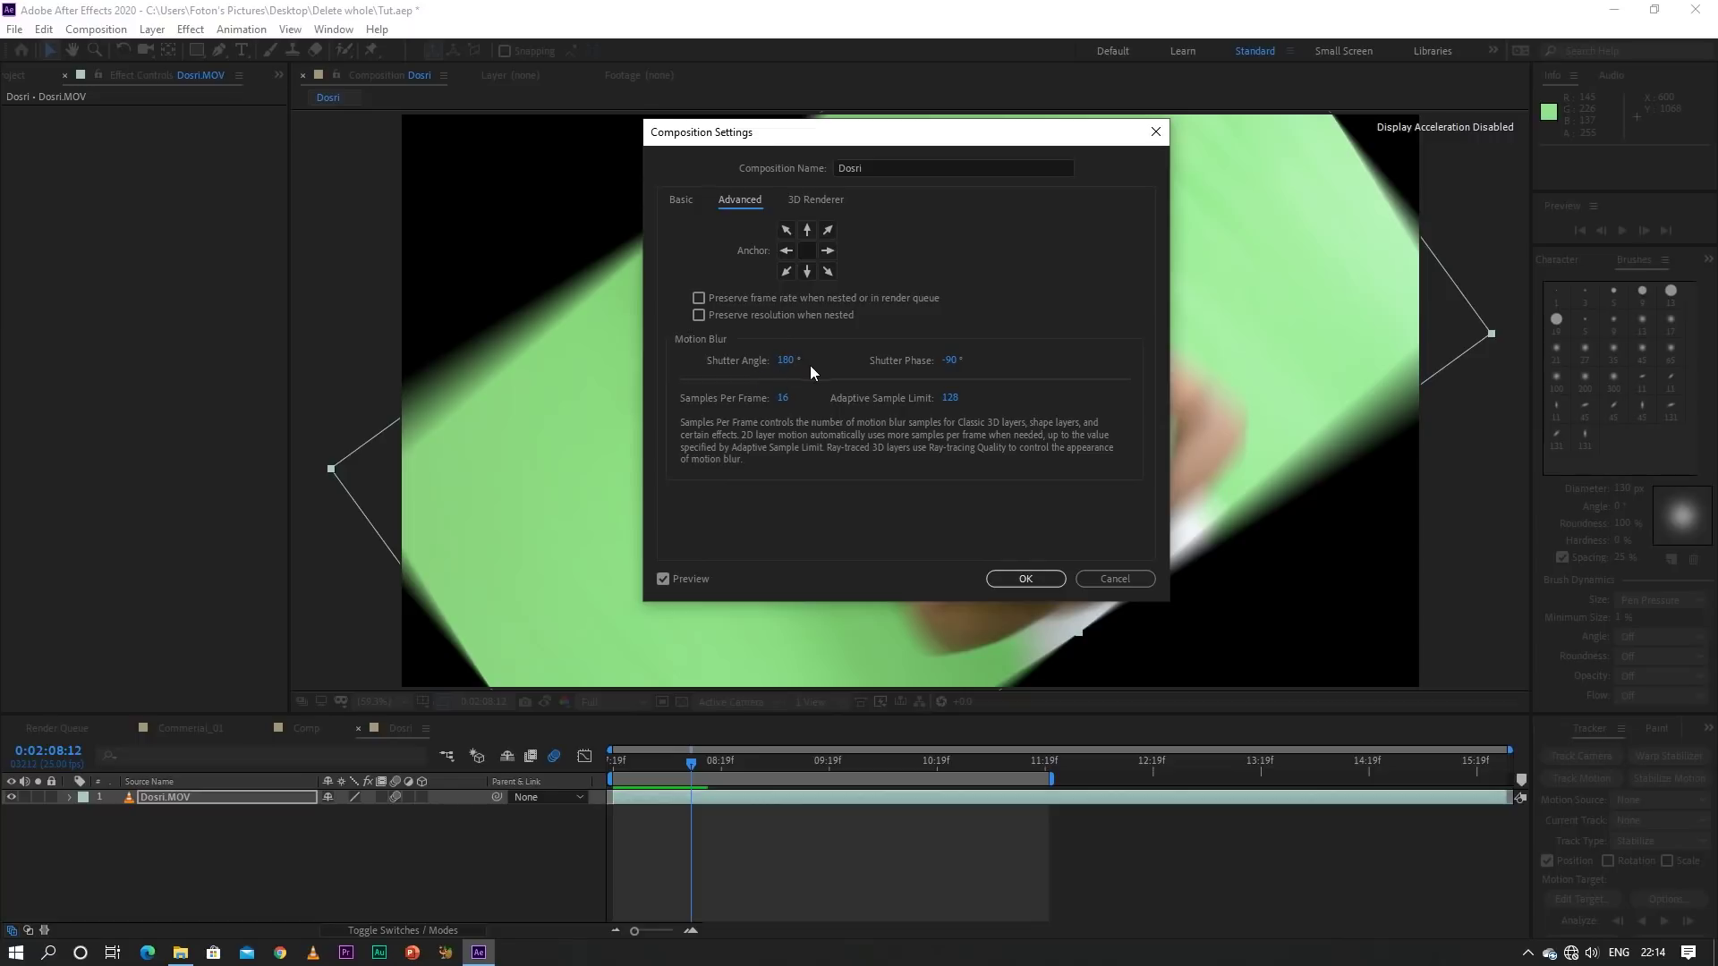
pyautogui.click(785, 364)
pyautogui.write('360')
pyautogui.press('Return')
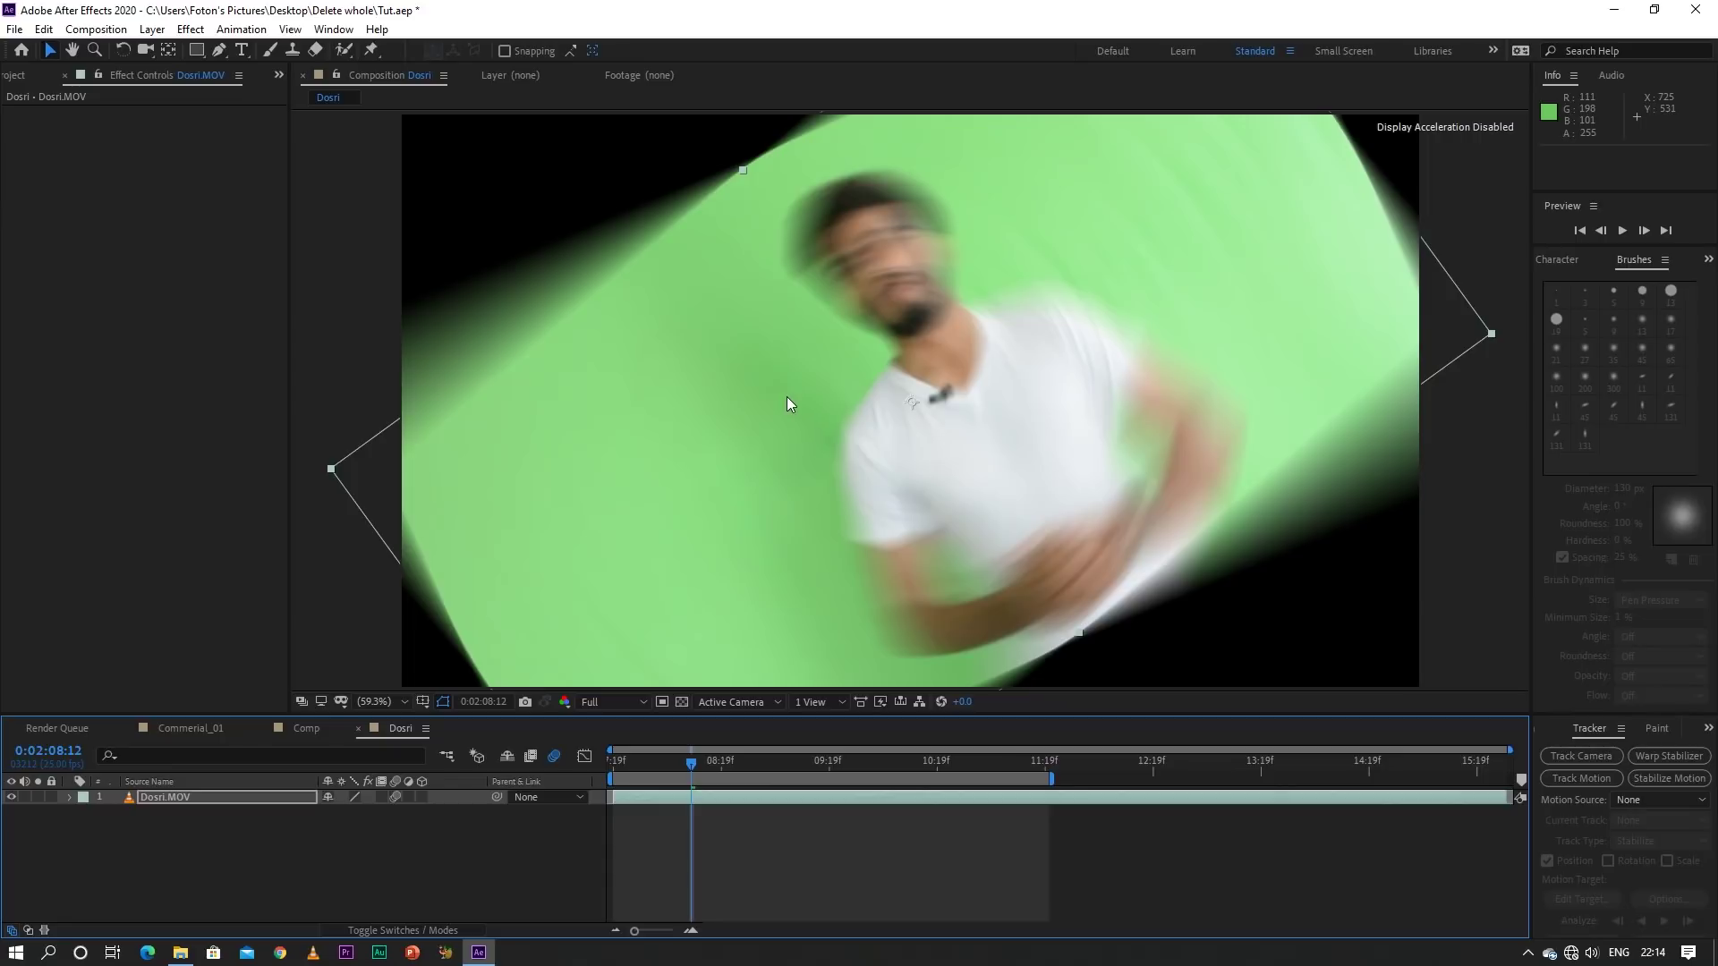
pyautogui.hotkey('ctrl', 'z')
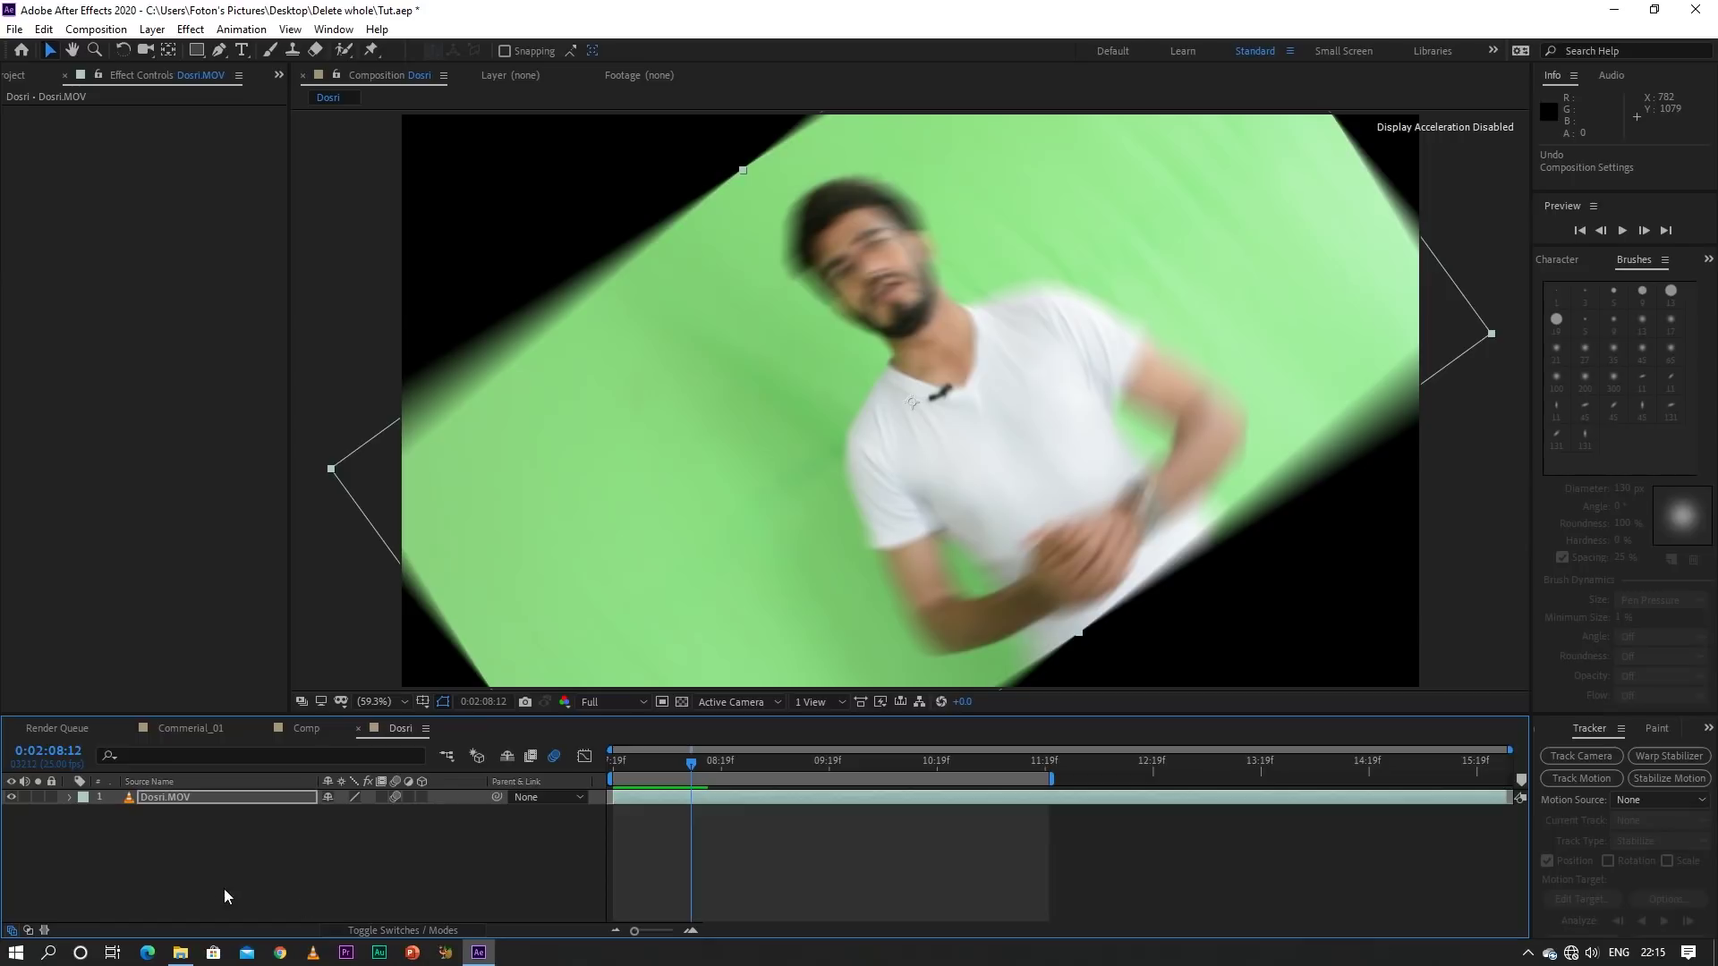
pyautogui.click(69, 798)
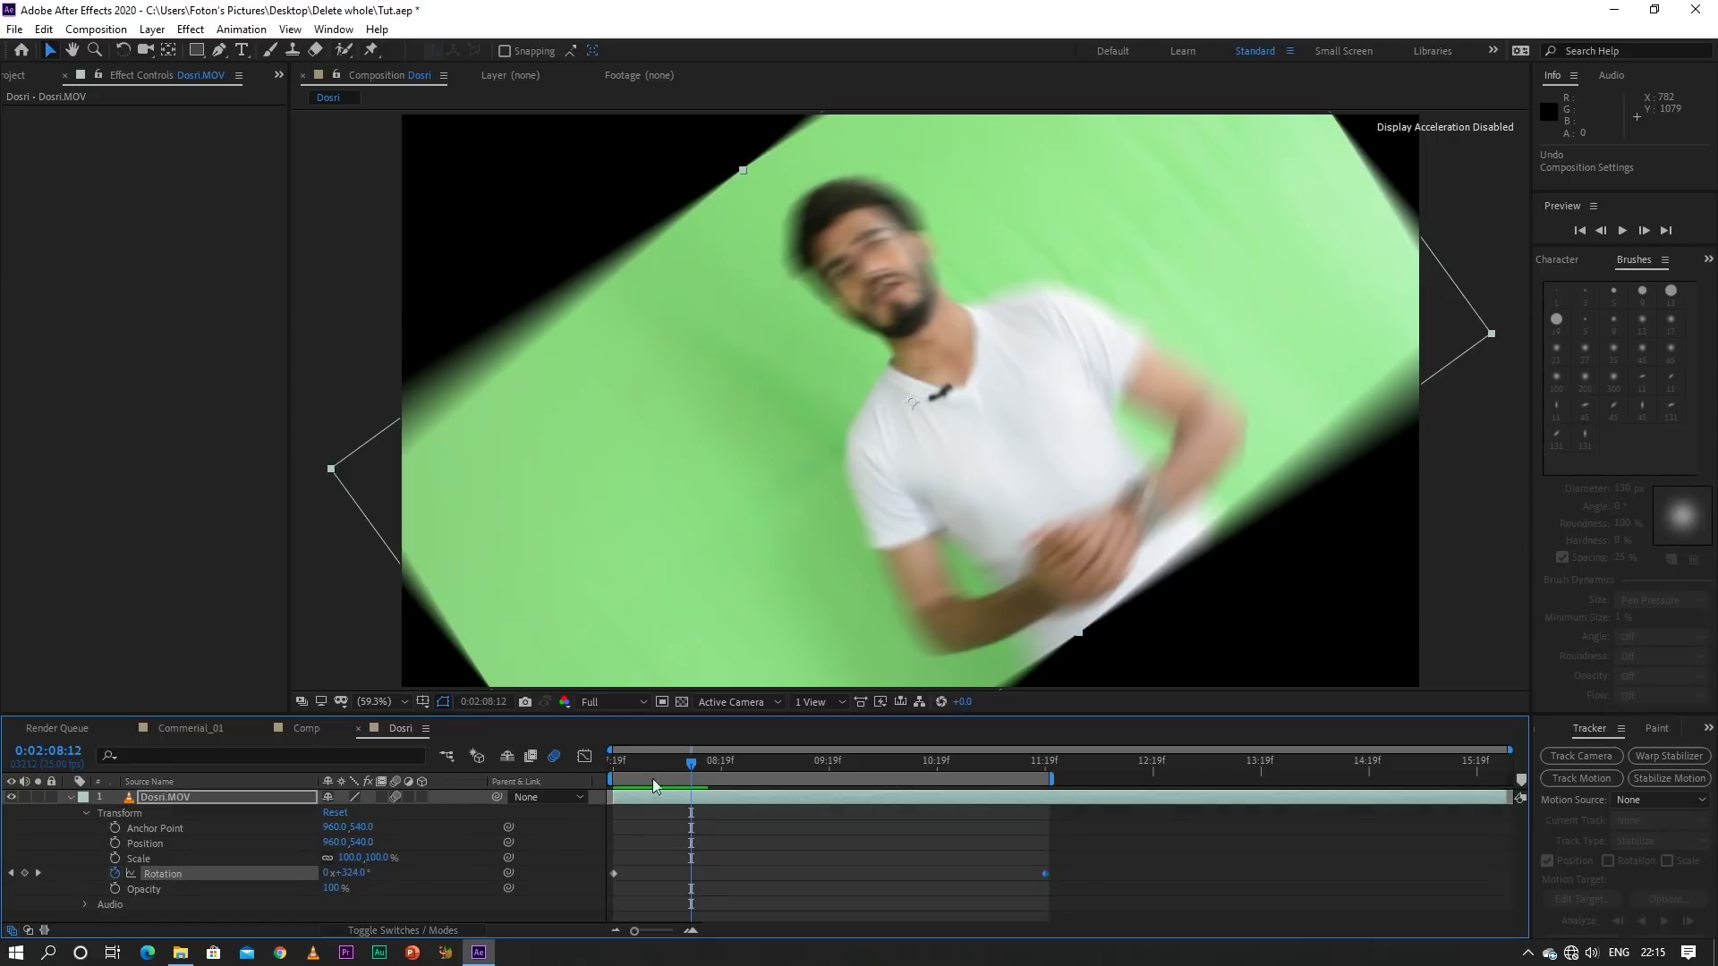
pyautogui.moveTo(691, 763); pyautogui.dragTo(604, 770)
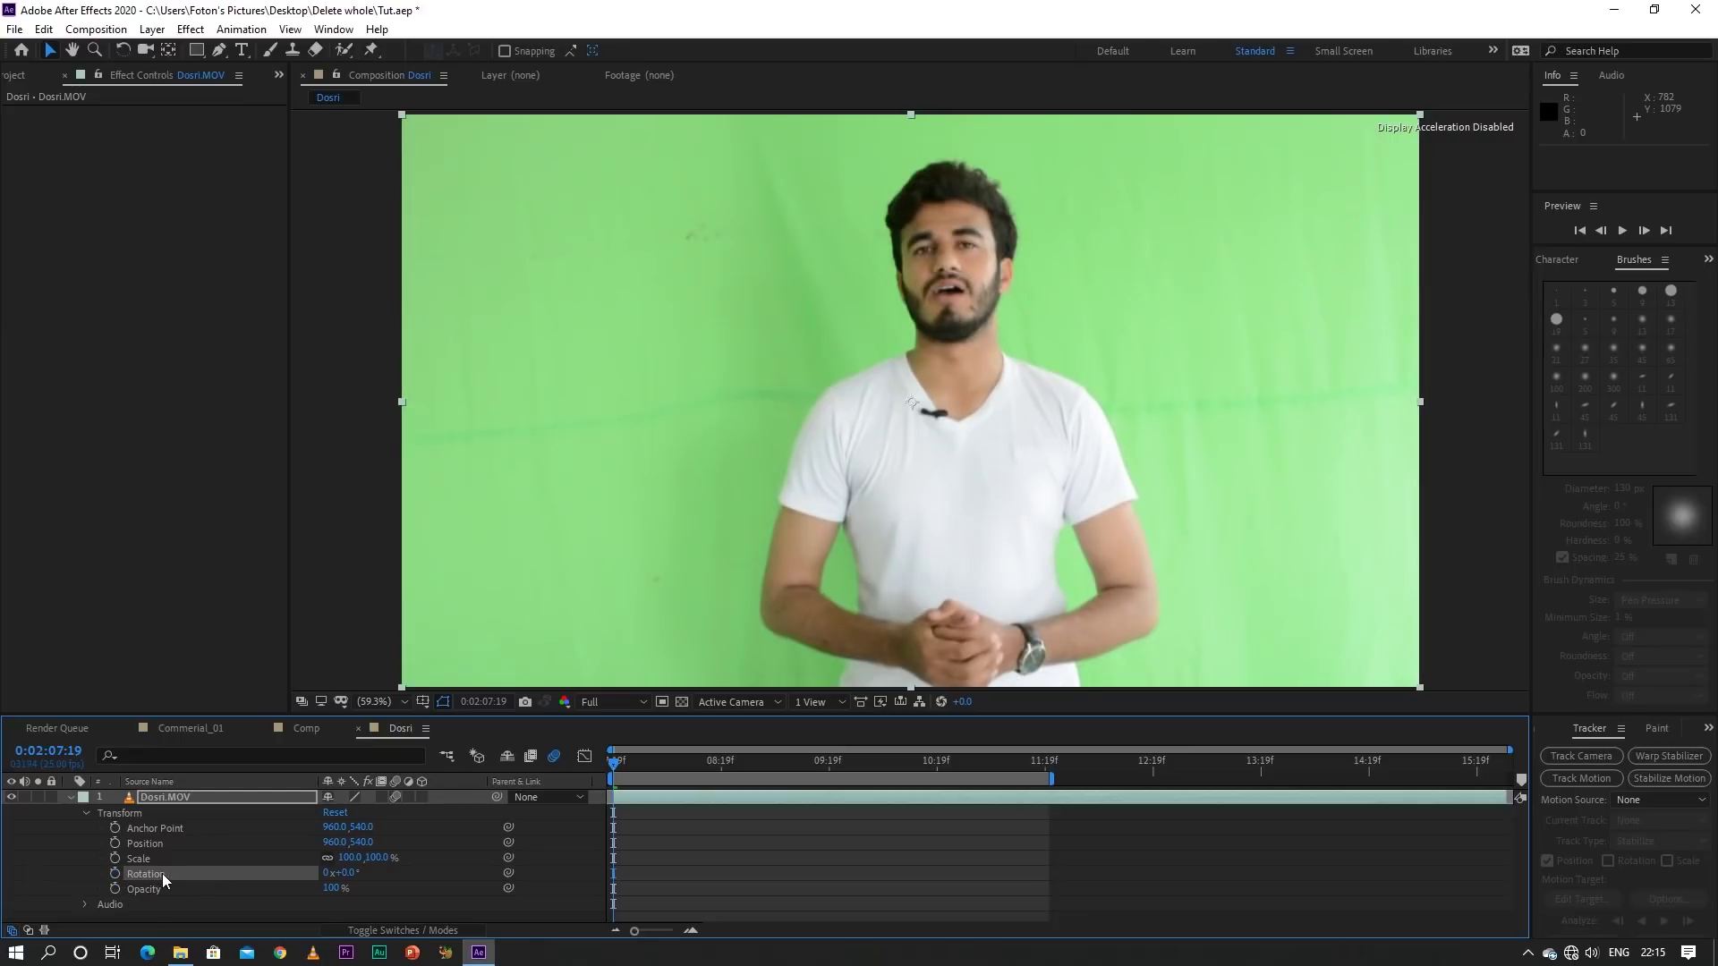
pyautogui.click(69, 798)
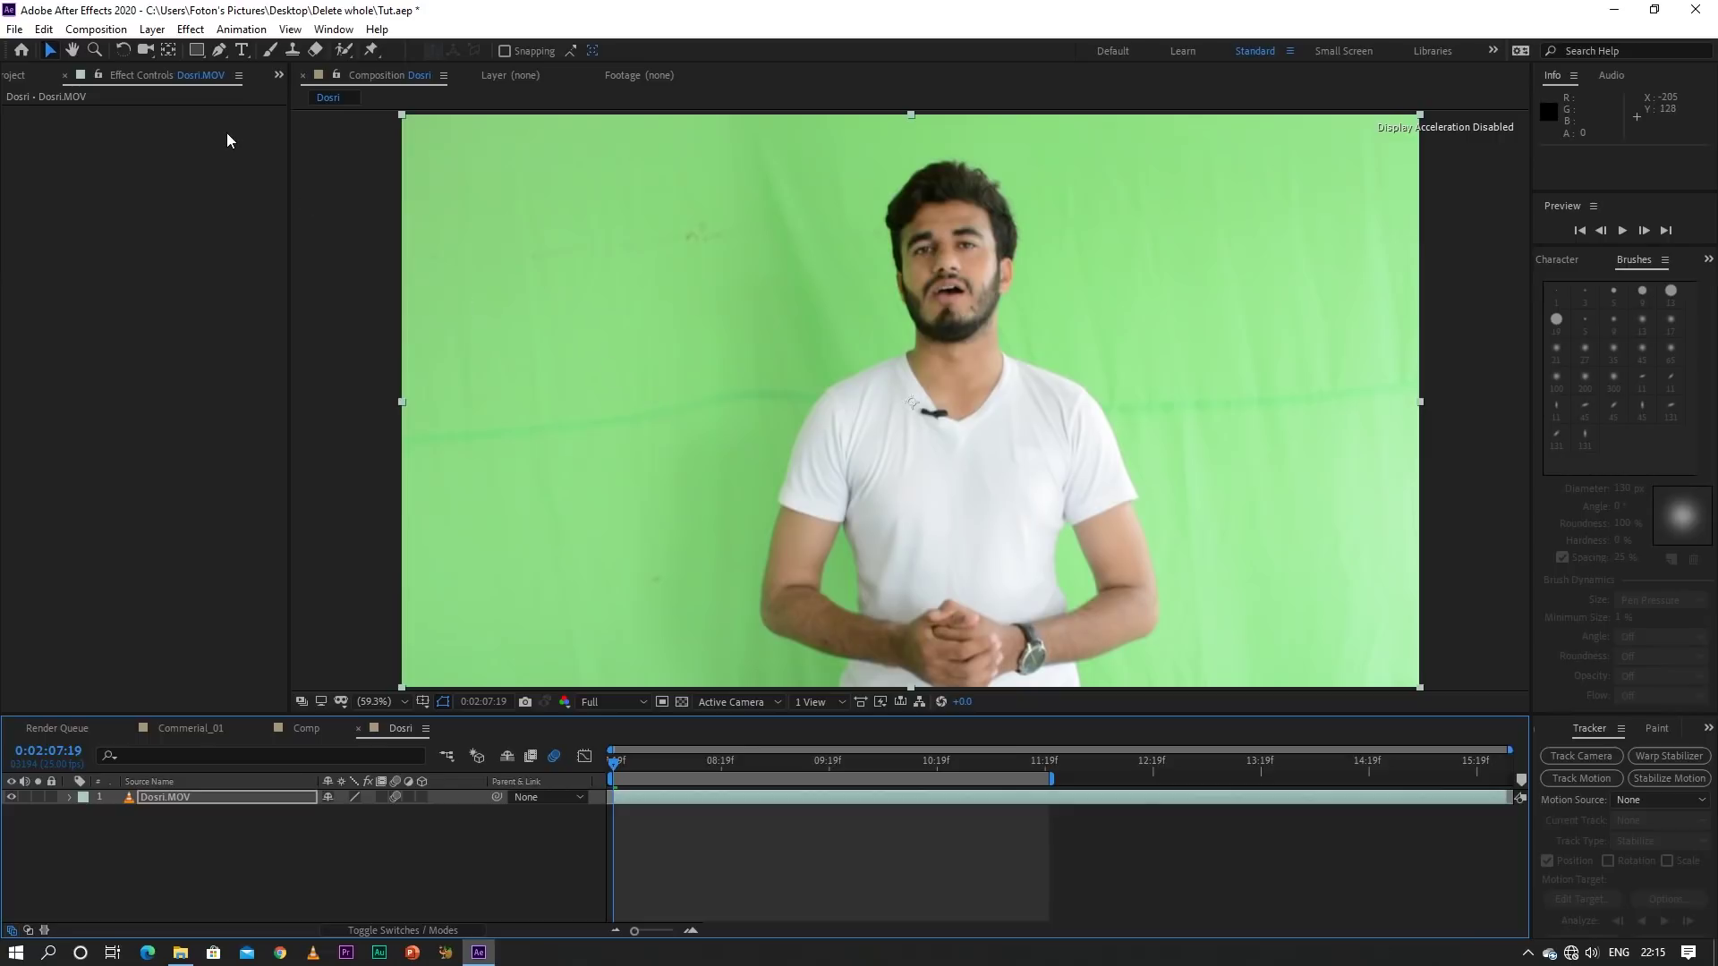
# Apply Keylight (1.2) from the Keying effects to the Dosri.MOV footage layer
pyautogui.click(174, 811)
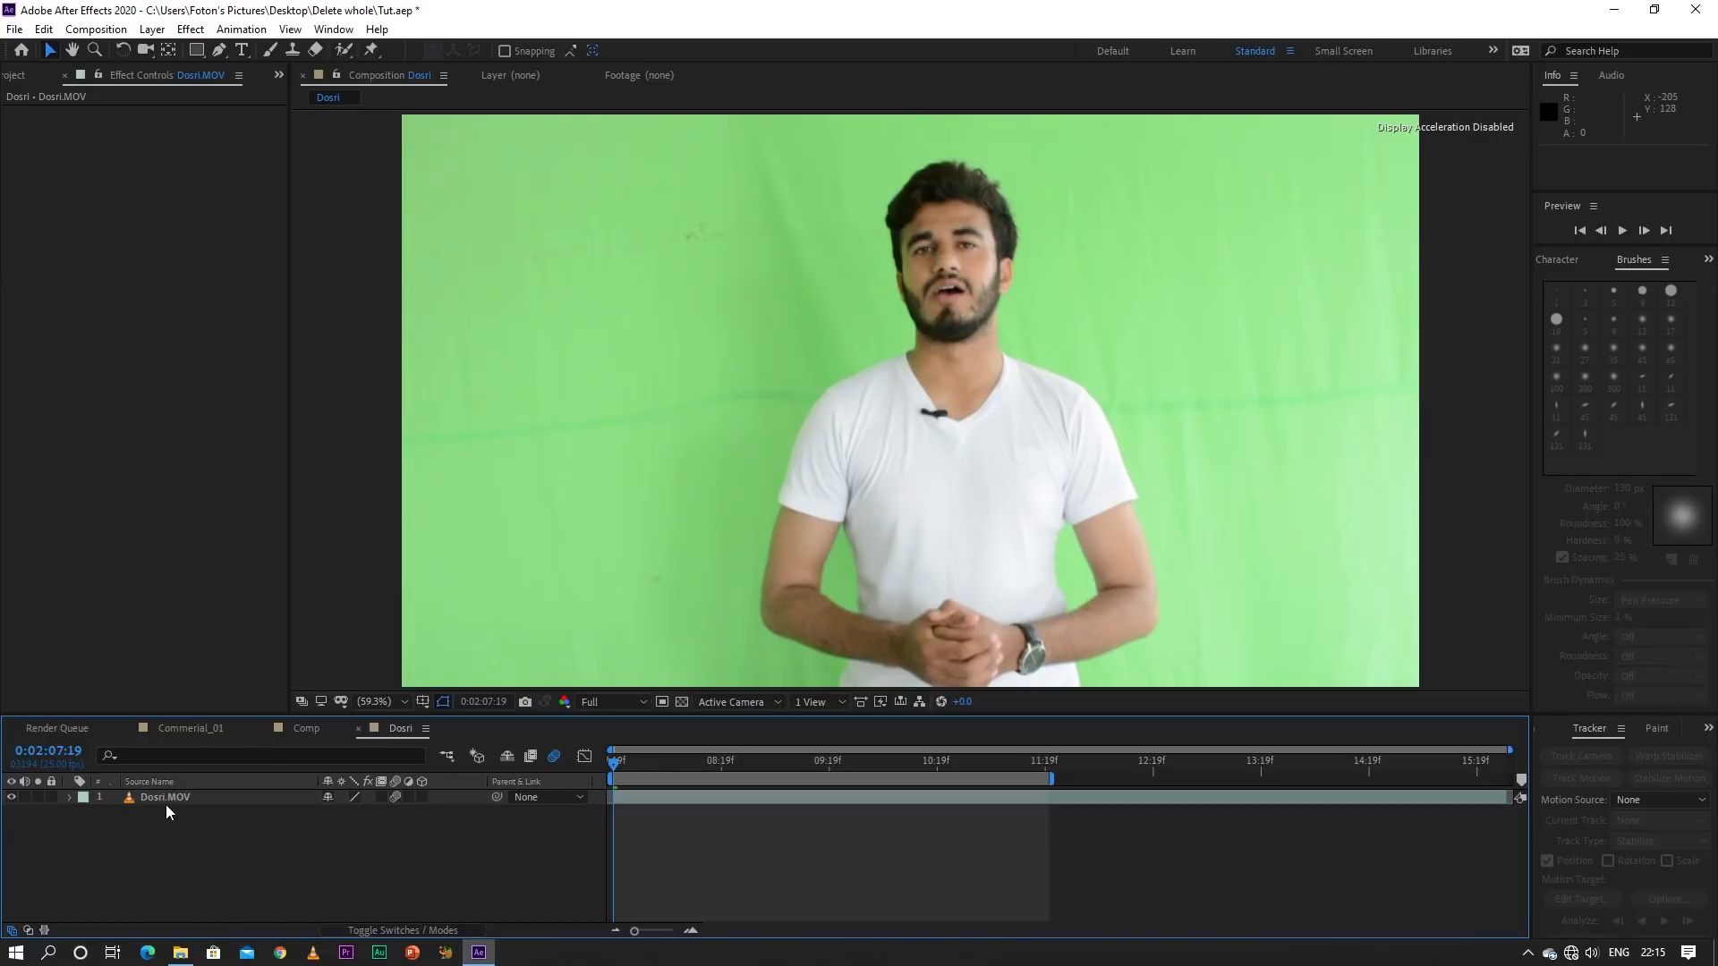
pyautogui.click(165, 803)
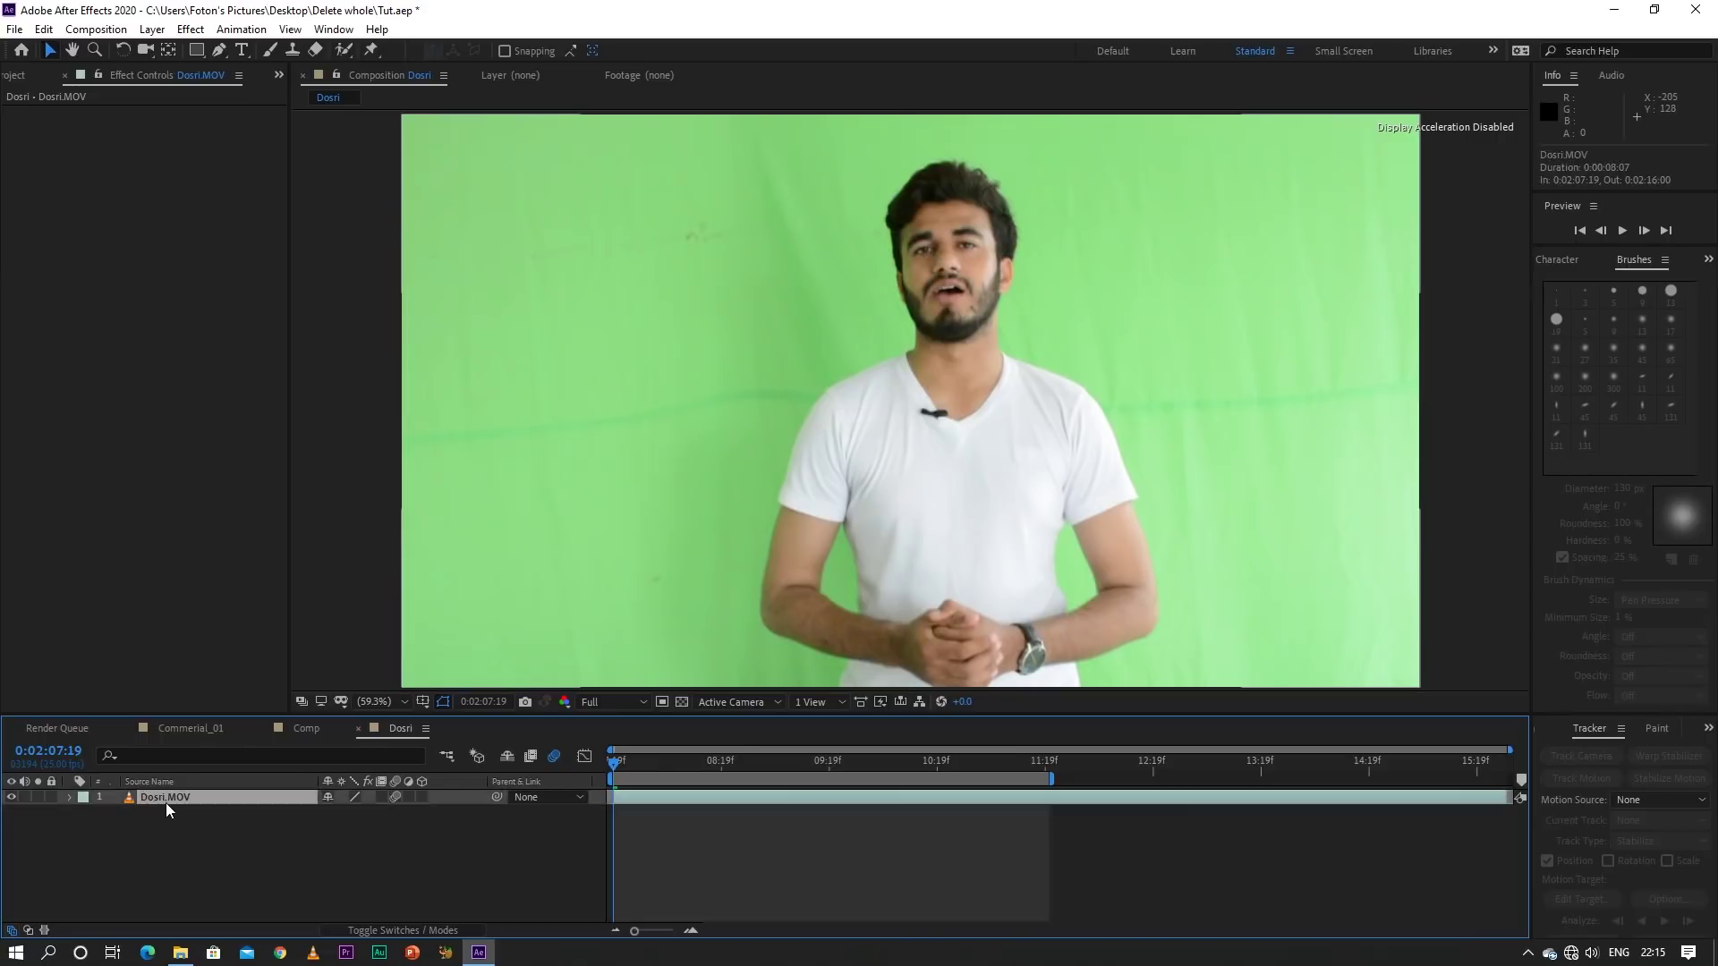
pyautogui.click(189, 32)
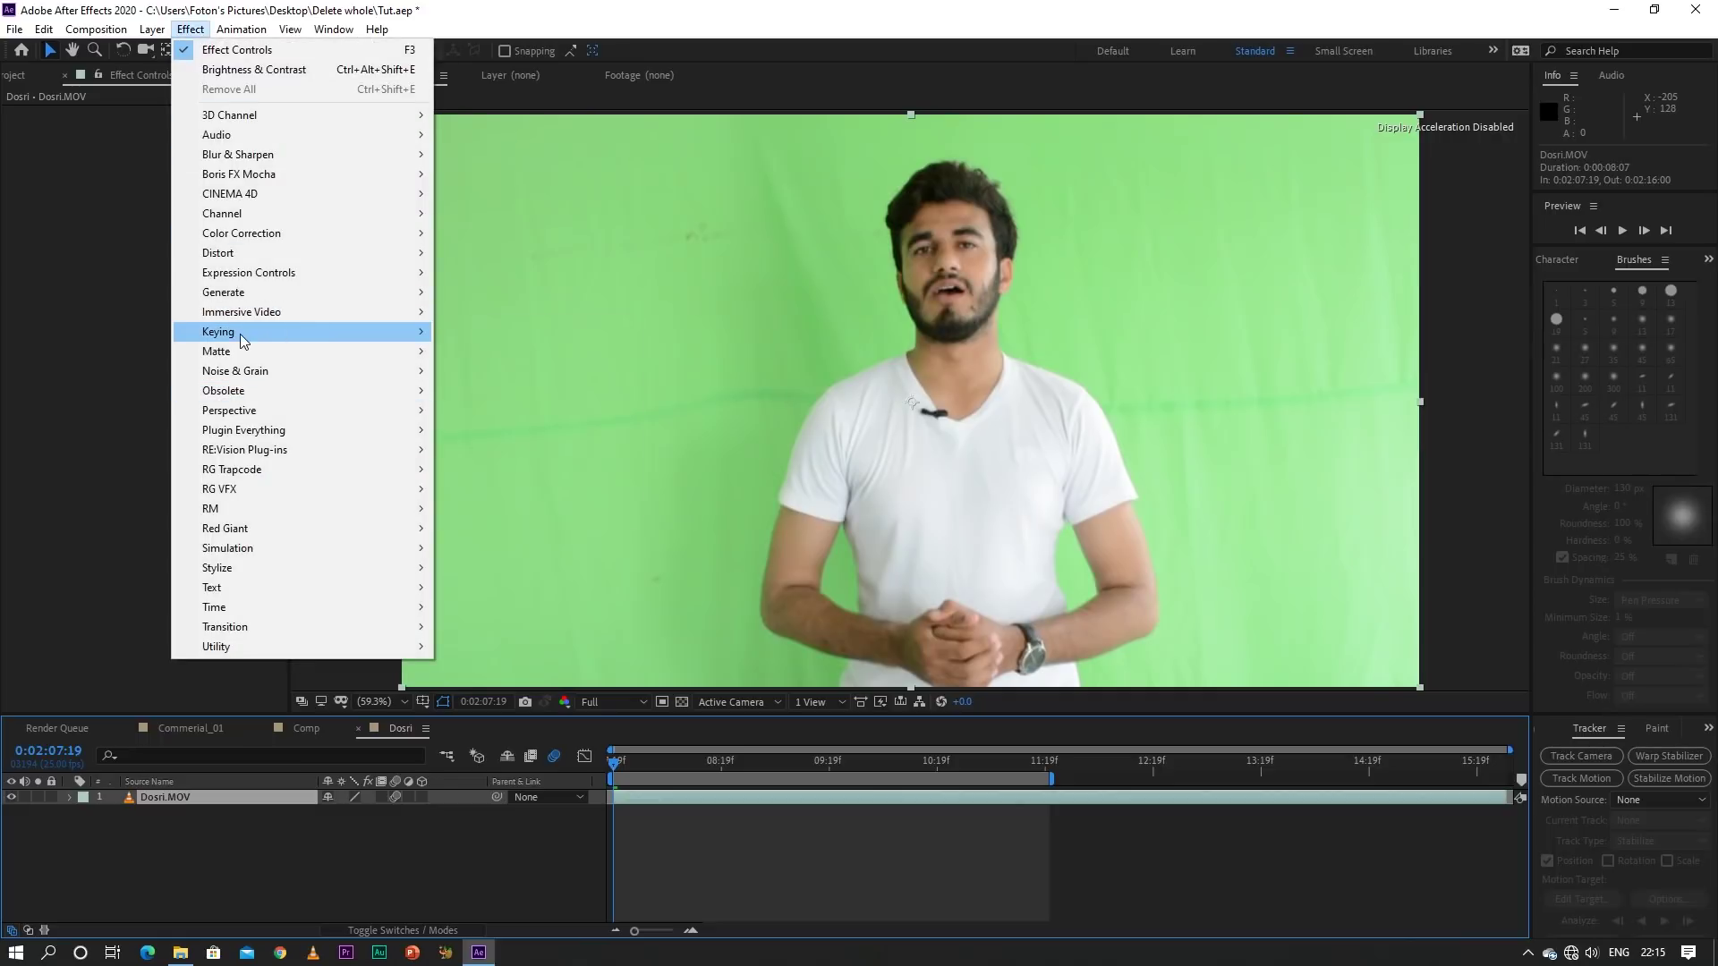
pyautogui.moveTo(243, 341)
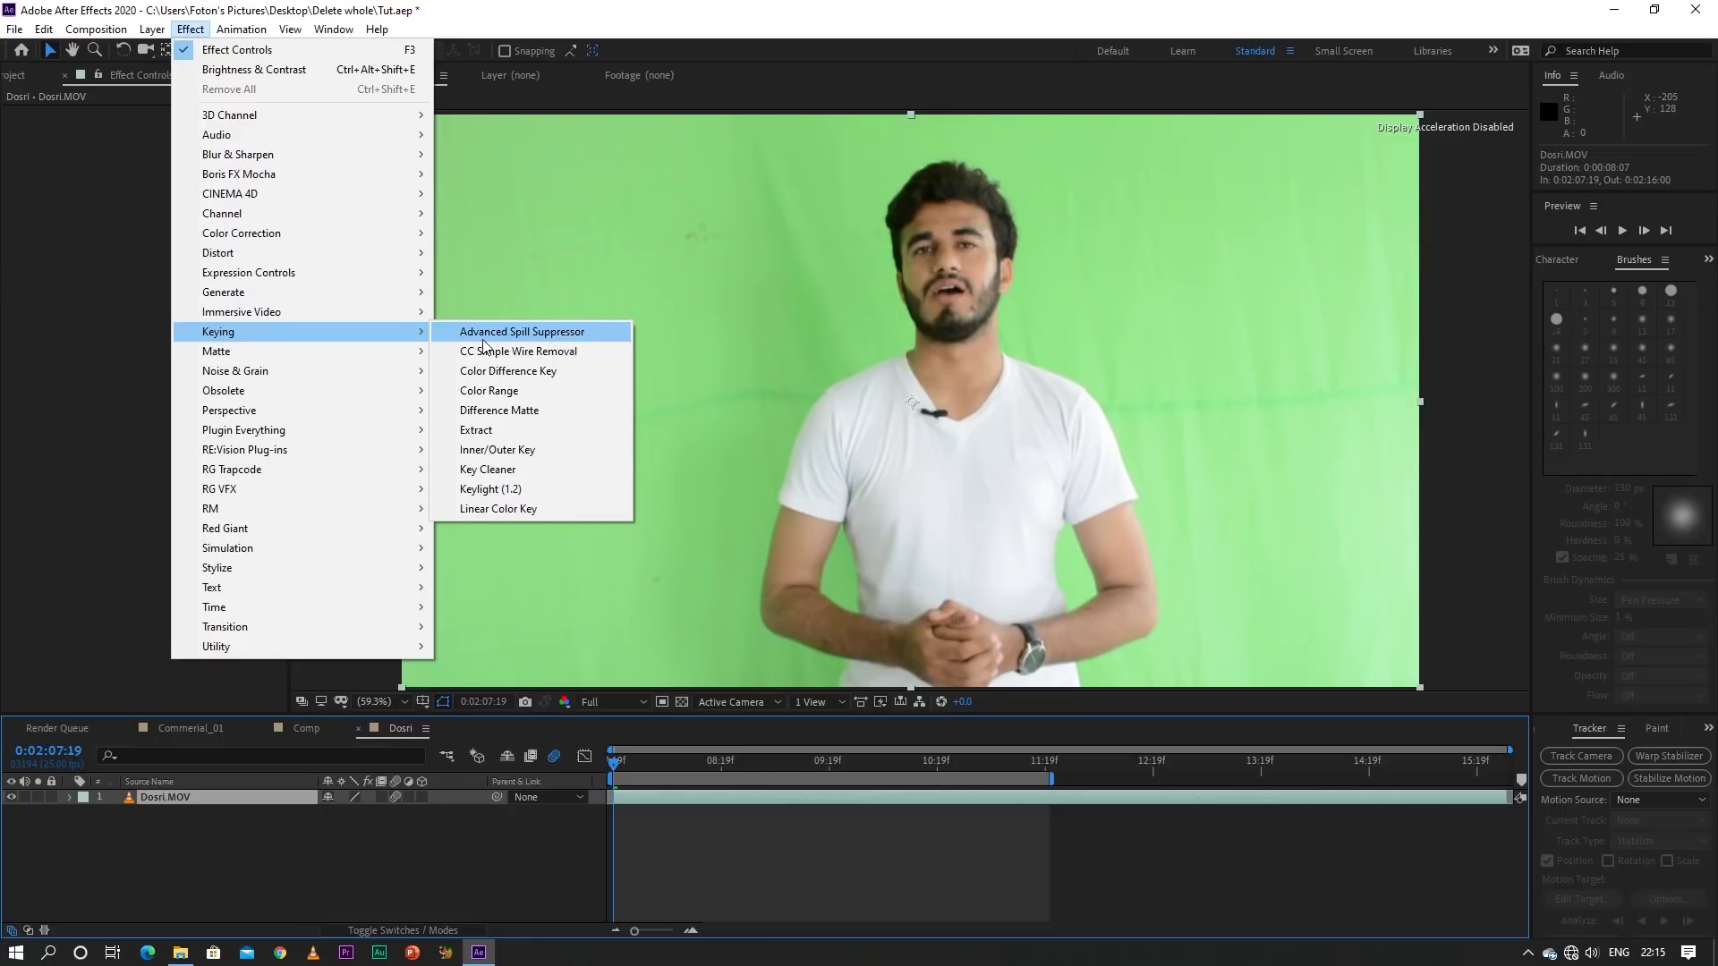
pyautogui.click(480, 494)
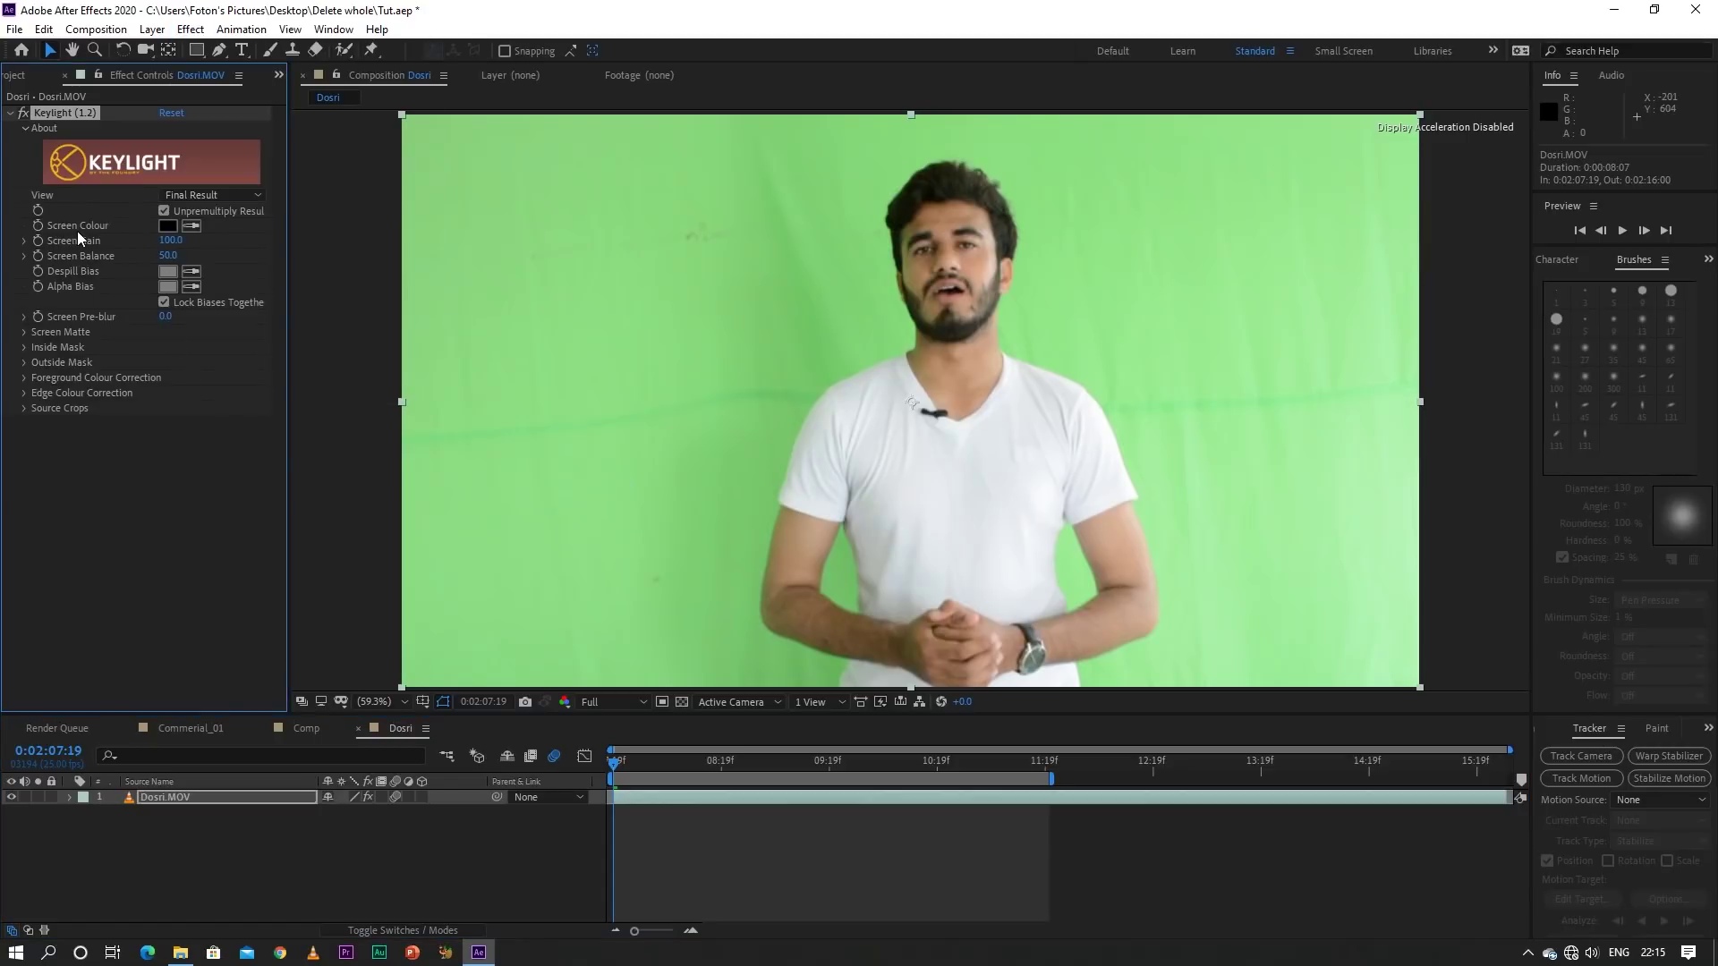
# Sample the green backdrop as Keylight's Screen Colour and set View to Screen Matte
pyautogui.click(189, 226)
pyautogui.click(719, 280)
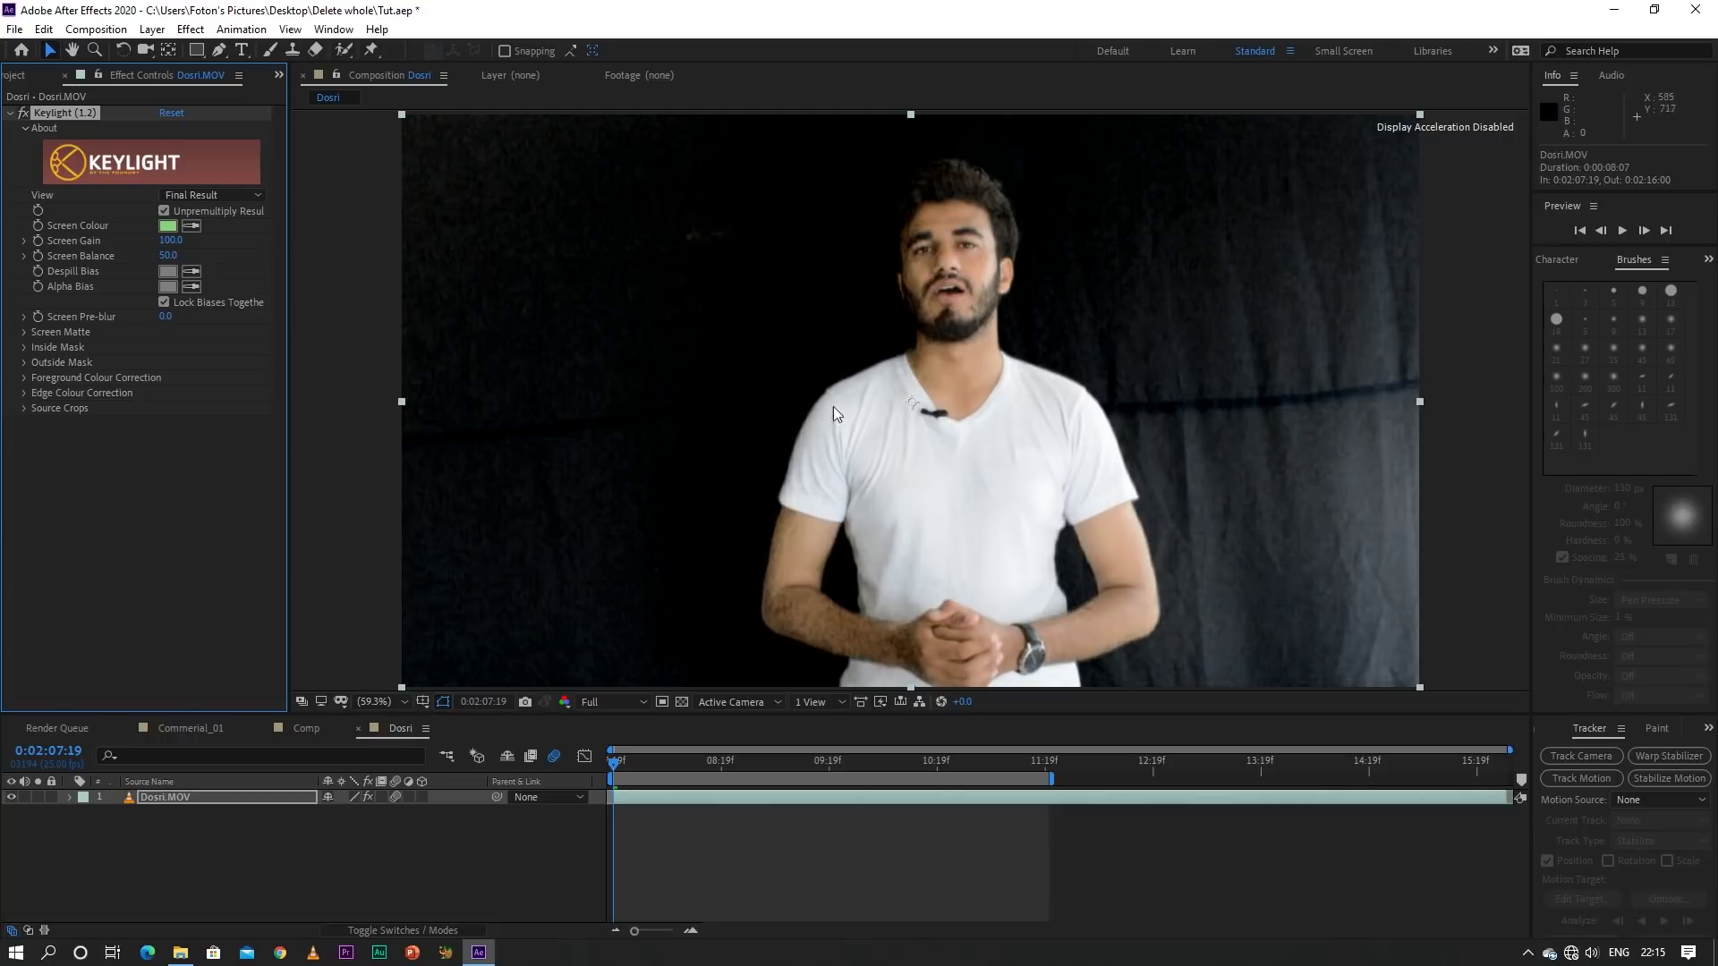
pyautogui.click(220, 197)
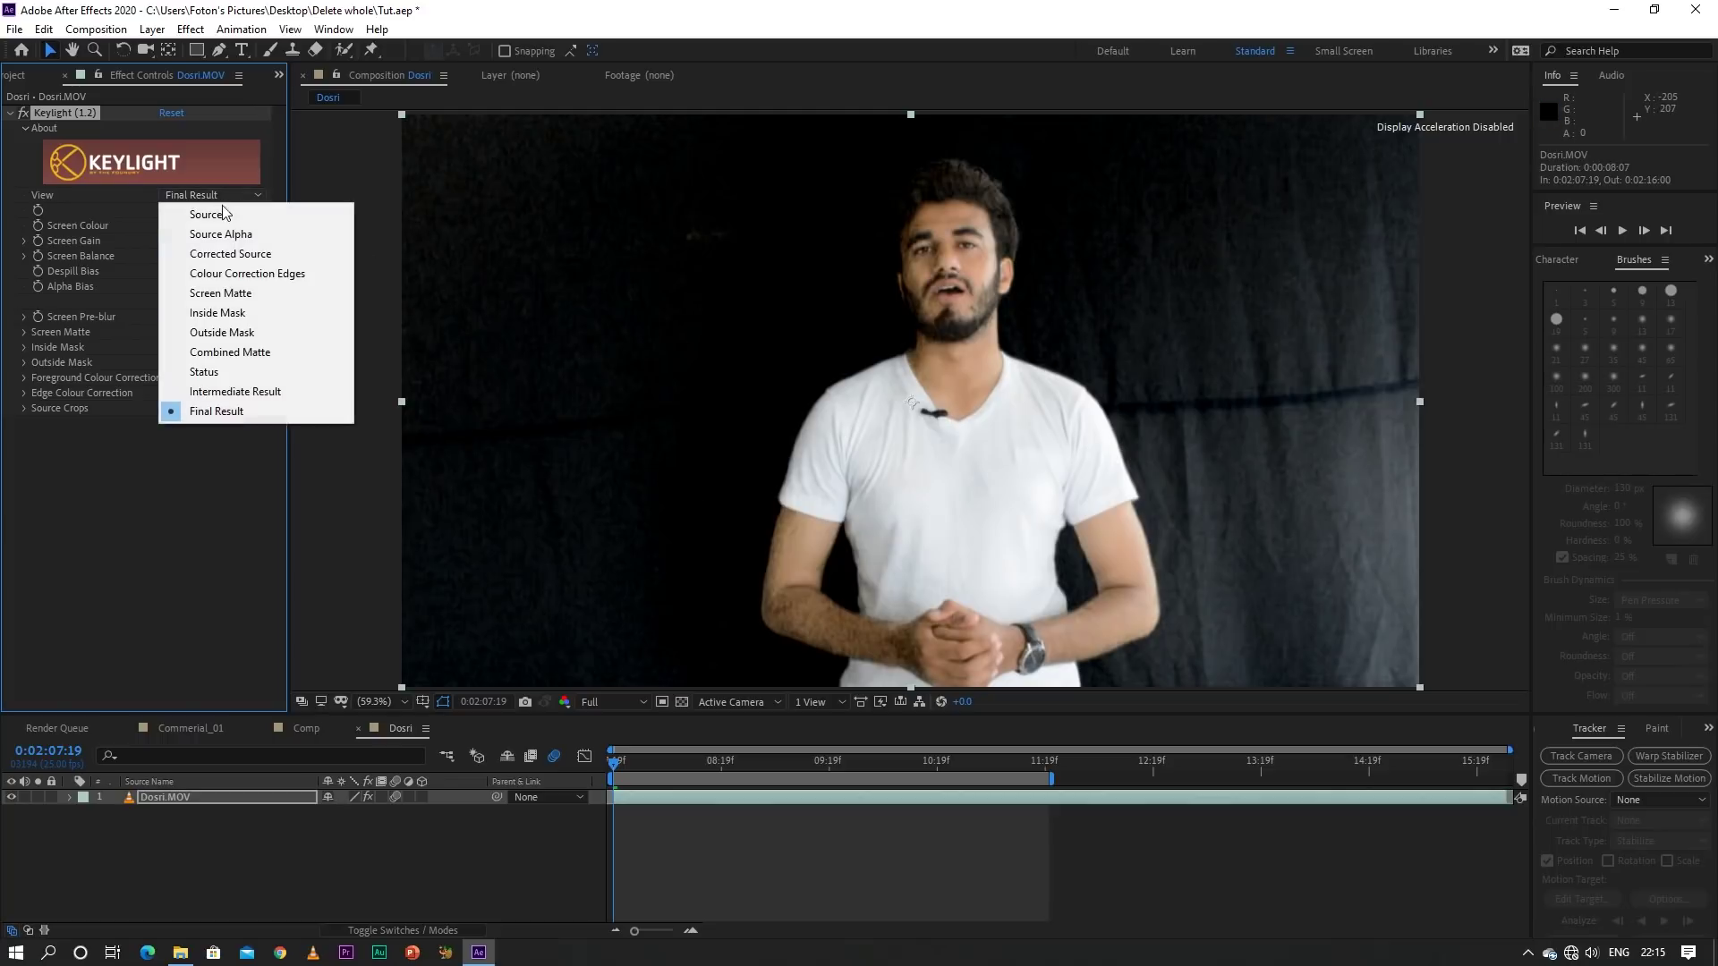
pyautogui.click(234, 293)
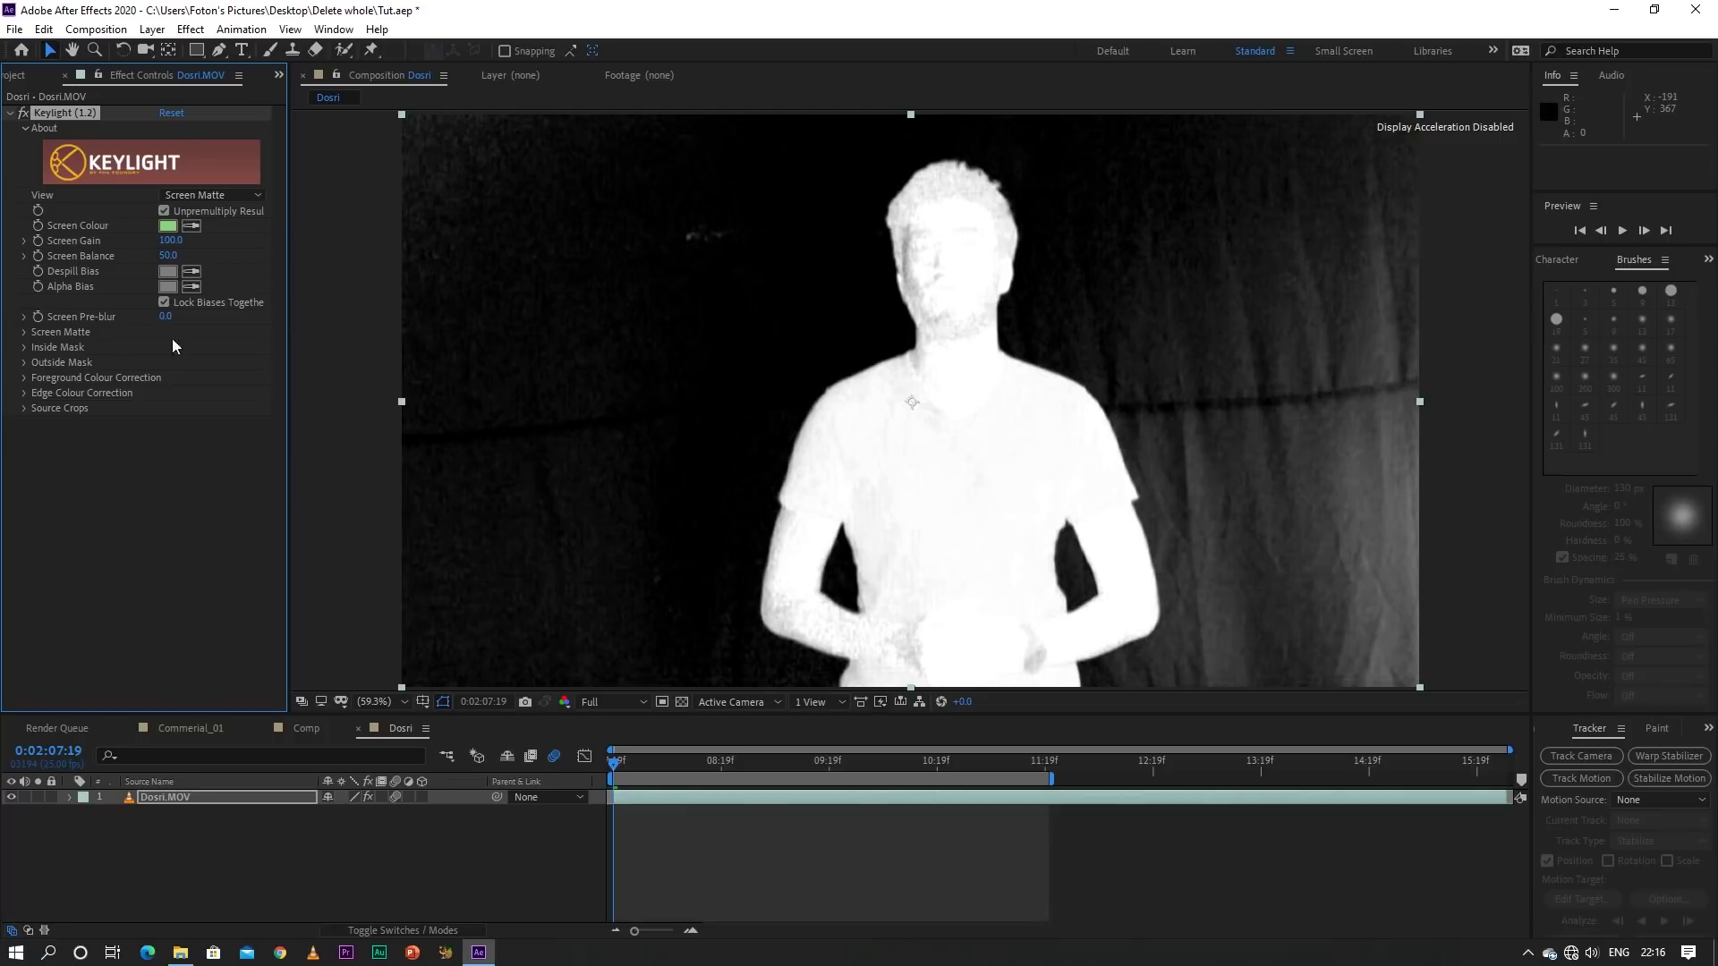
# Set Keylight's Clip Black to 49 and Clip White to 56, checking the matte across frames
pyautogui.click(24, 333)
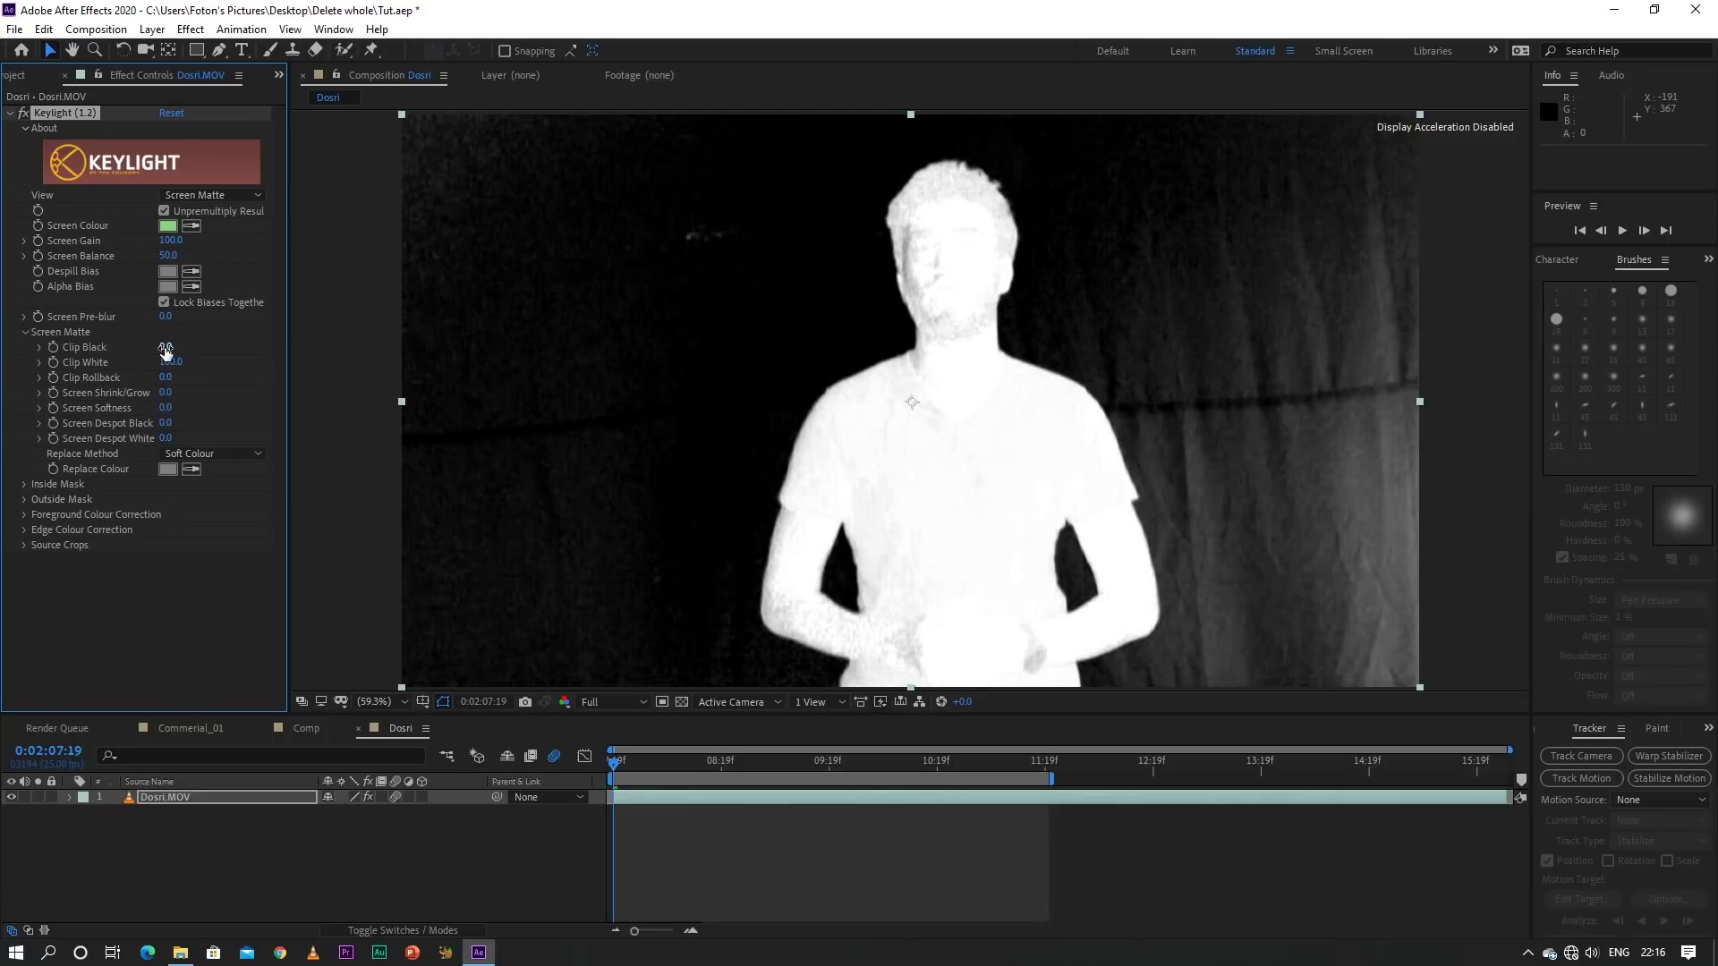
pyautogui.moveTo(168, 348); pyautogui.dragTo(217, 363)
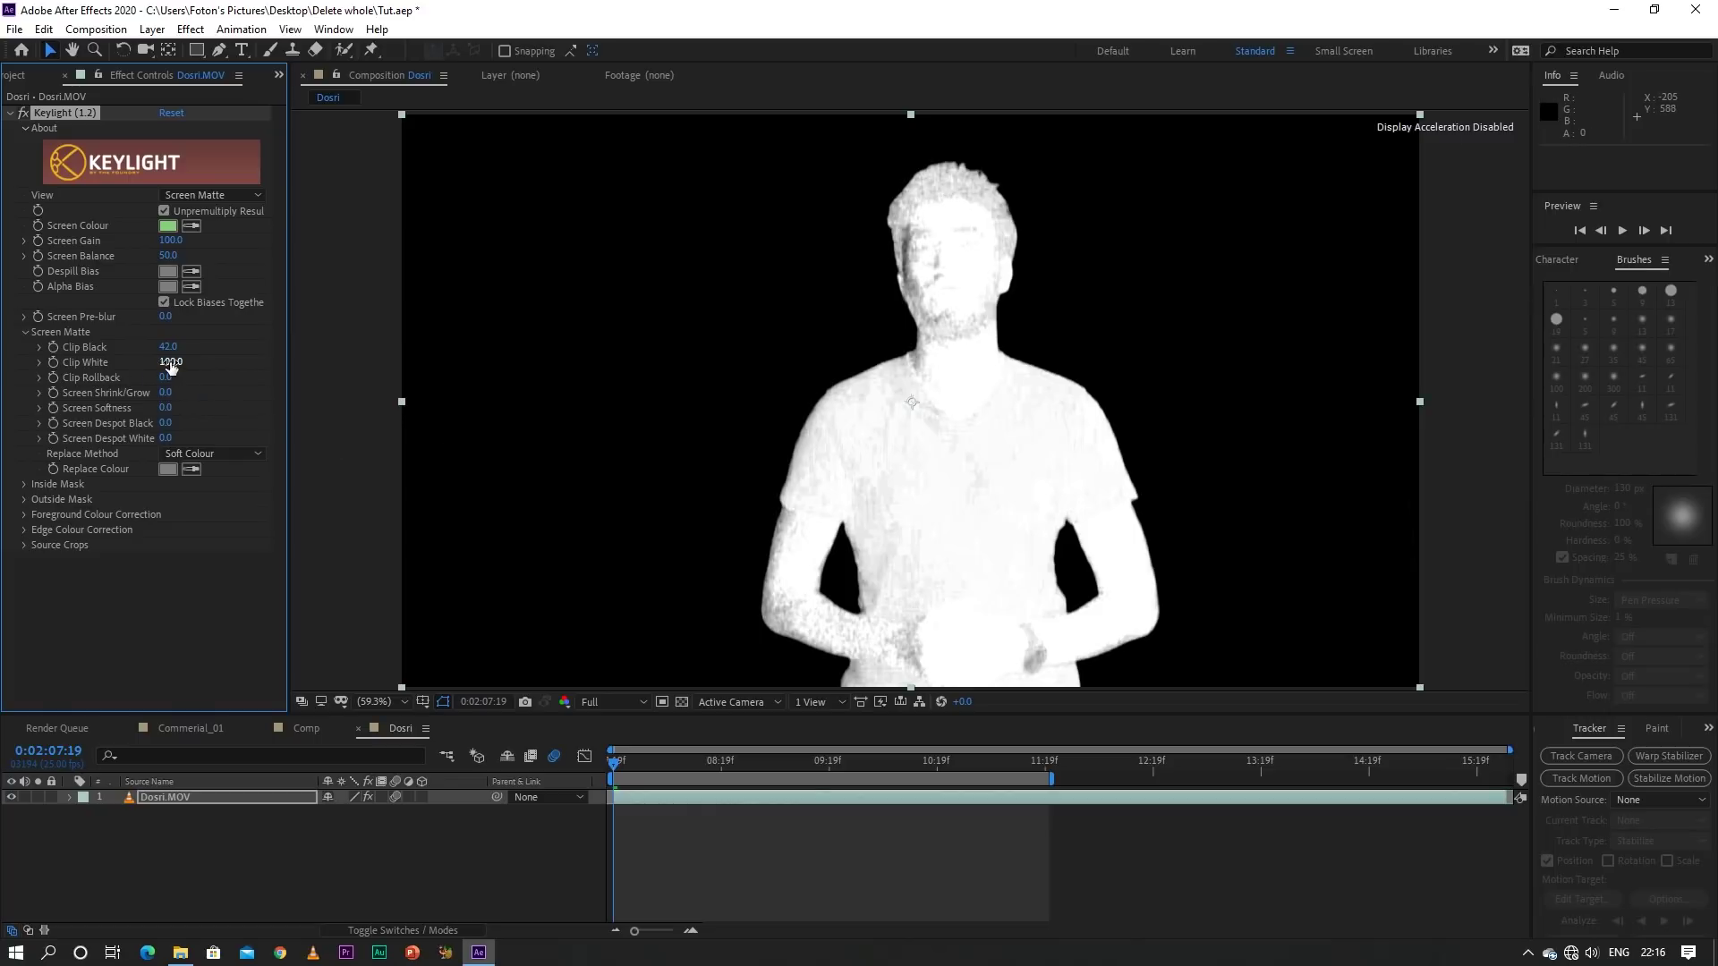
pyautogui.moveTo(170, 363); pyautogui.dragTo(136, 368)
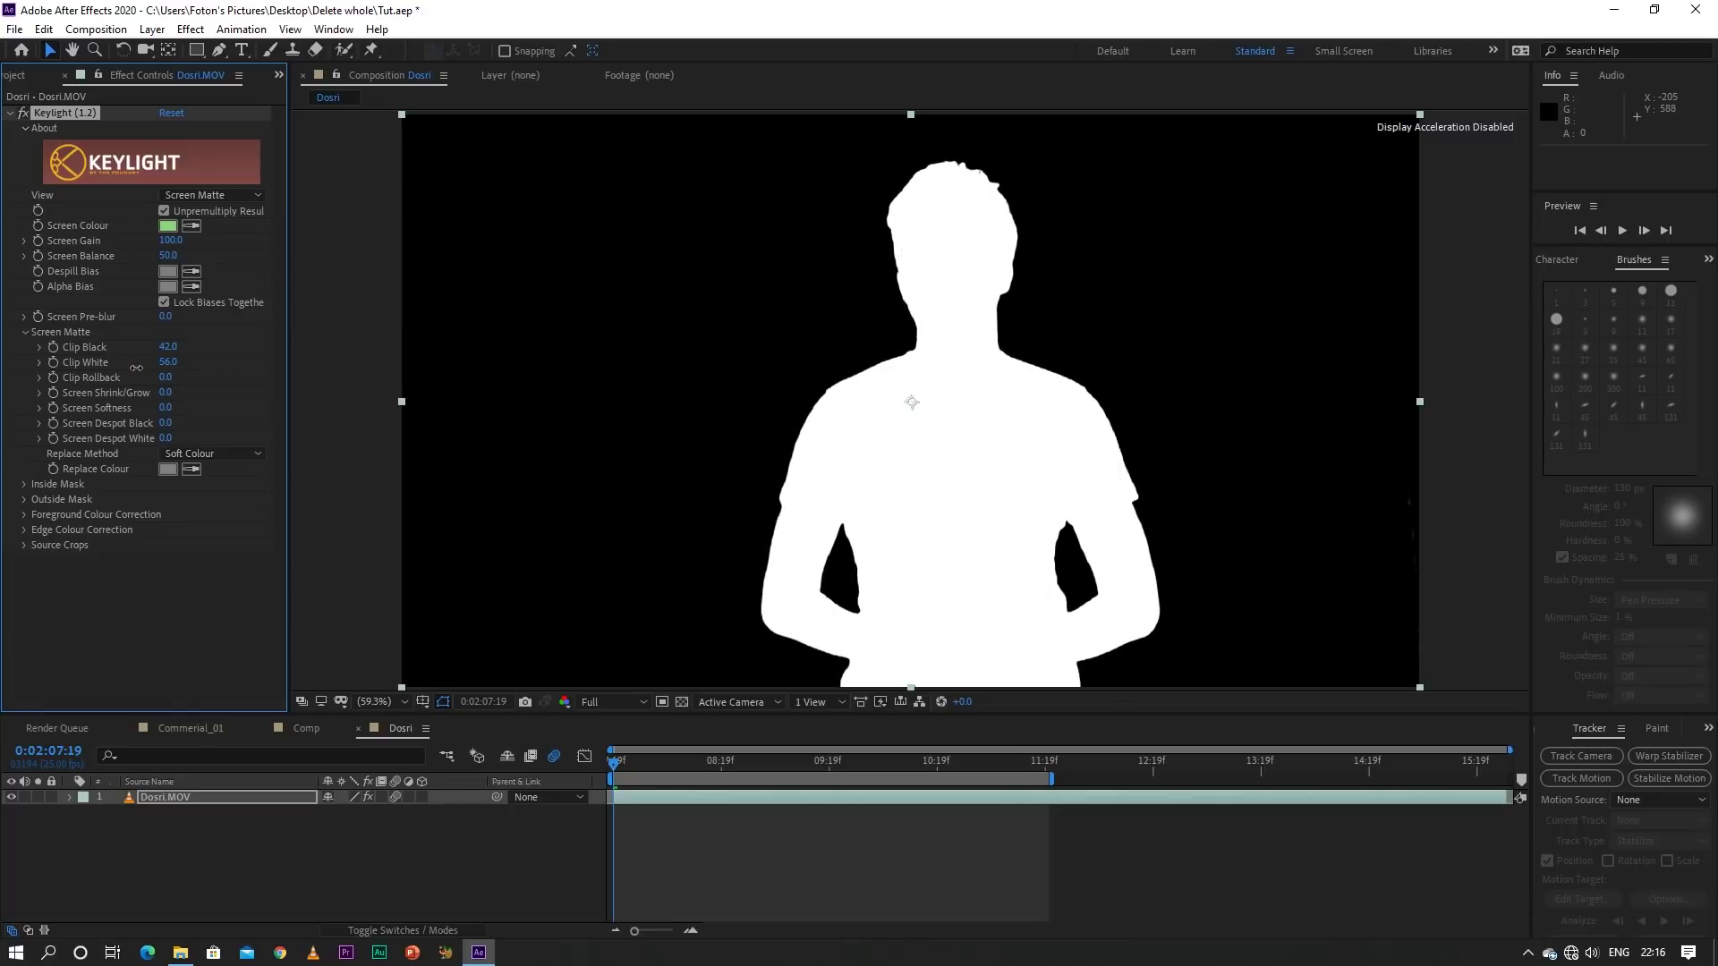
pyautogui.click(636, 761)
pyautogui.moveTo(653, 761); pyautogui.dragTo(821, 786)
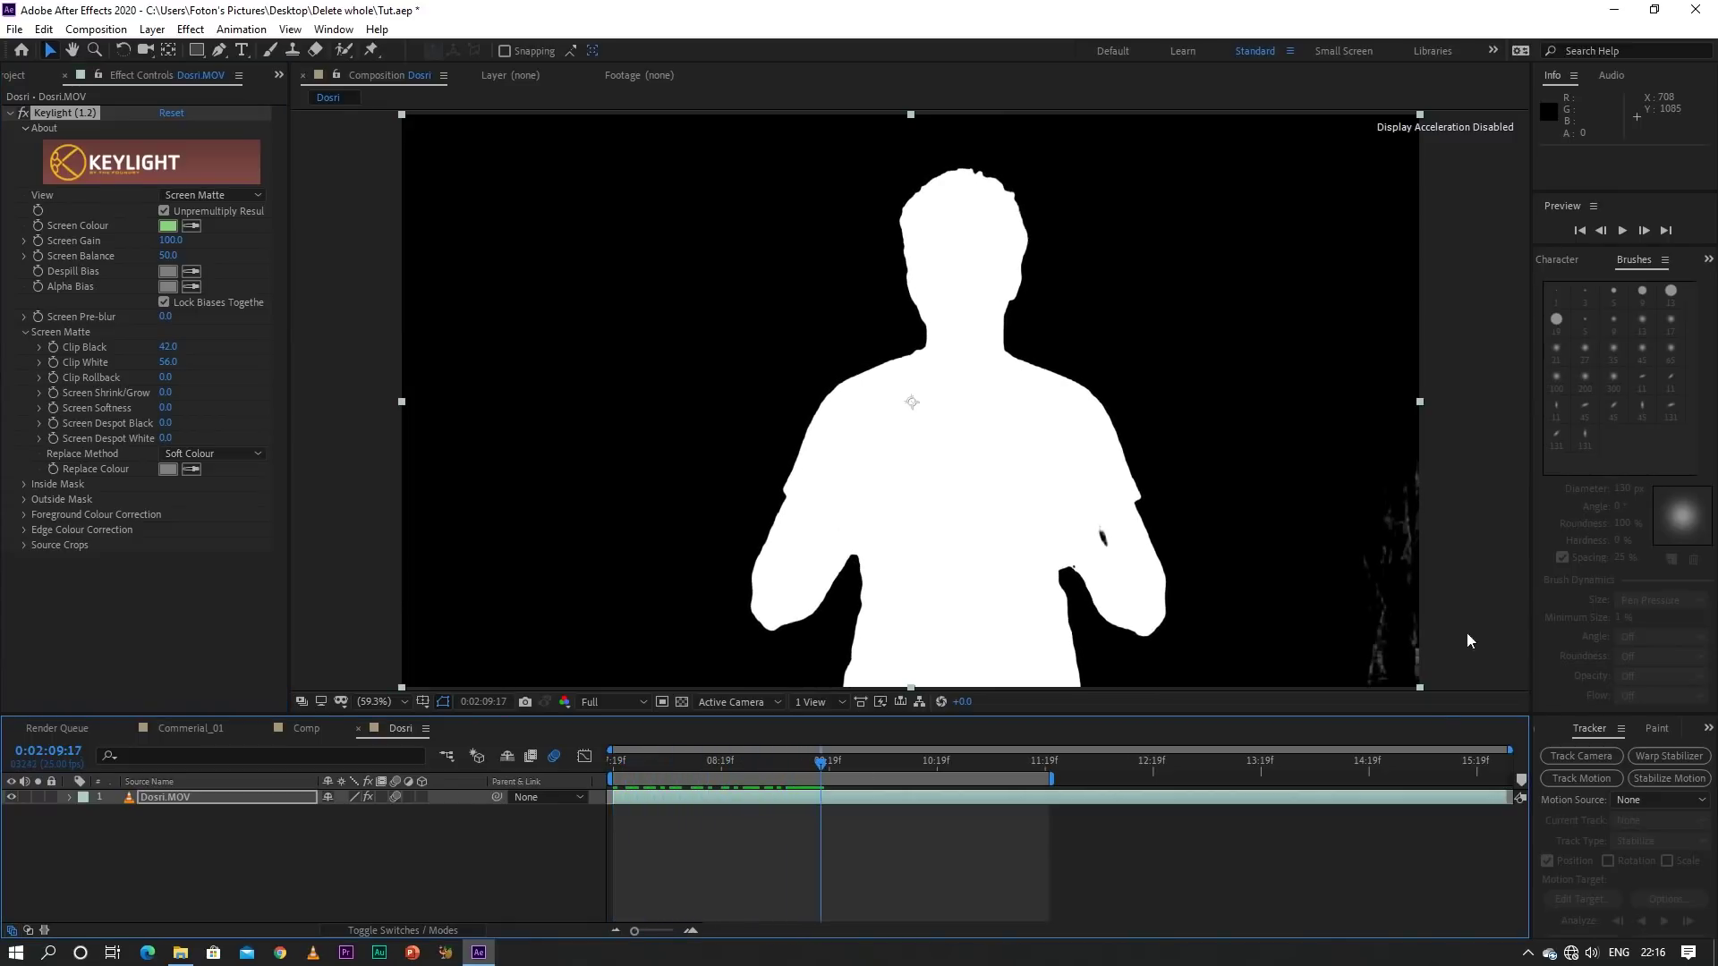
pyautogui.moveTo(168, 347); pyautogui.dragTo(184, 351)
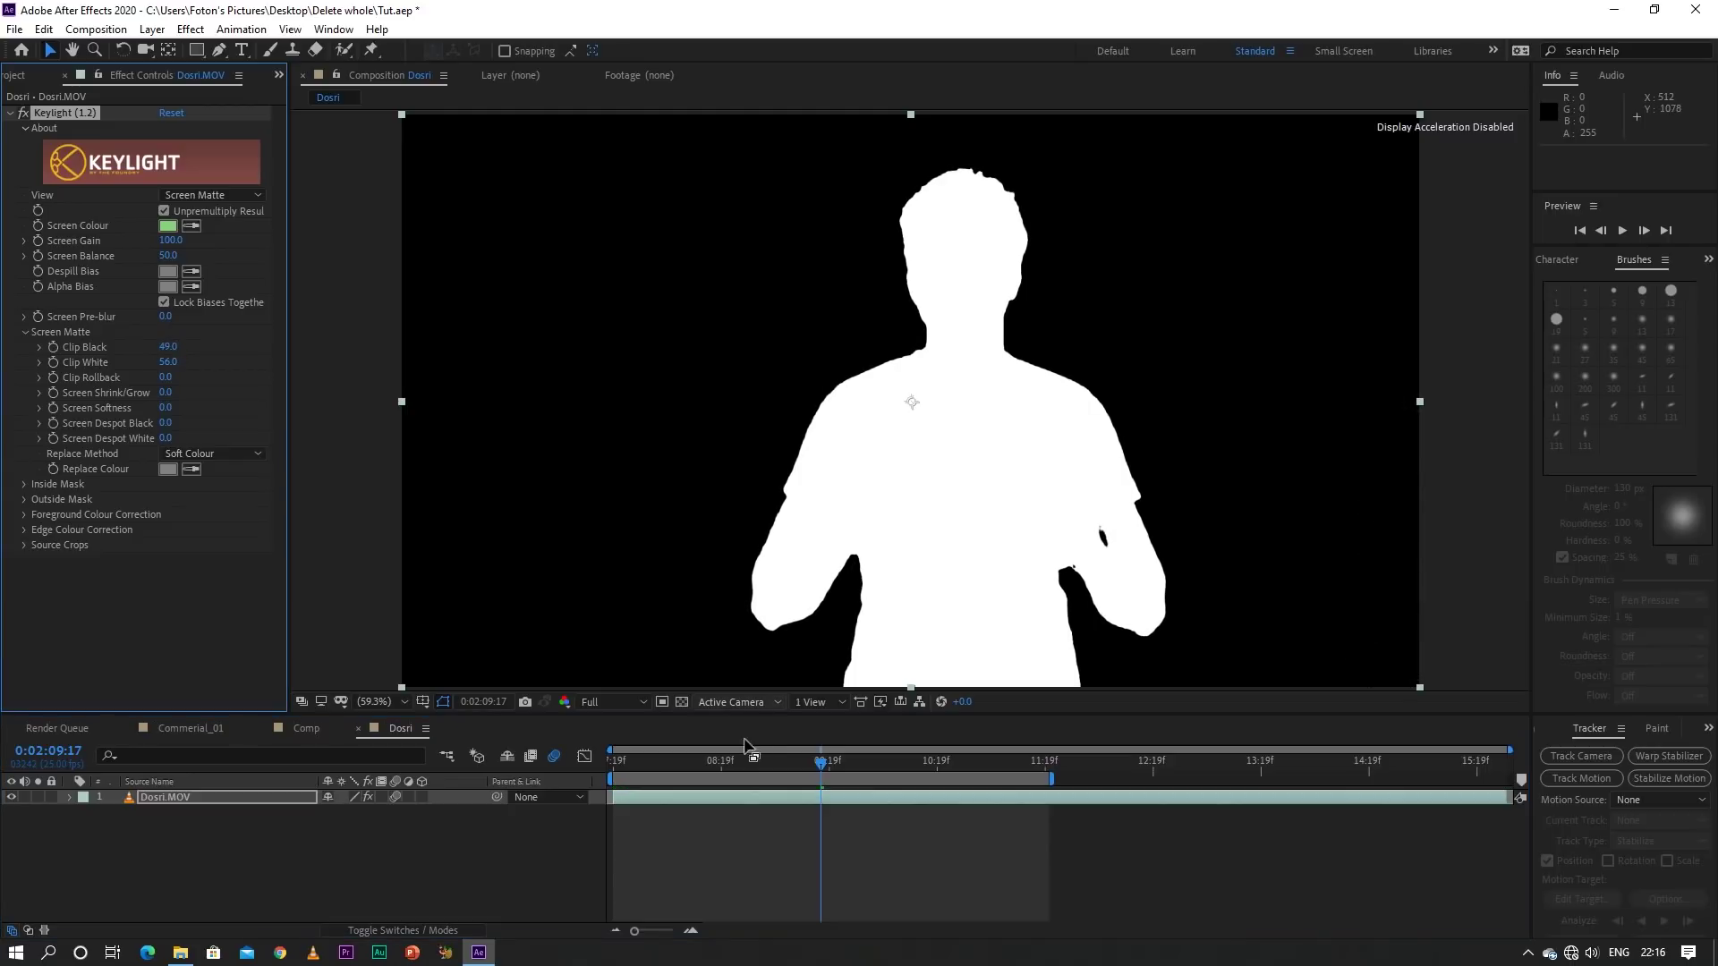
pyautogui.moveTo(824, 765); pyautogui.dragTo(1028, 795)
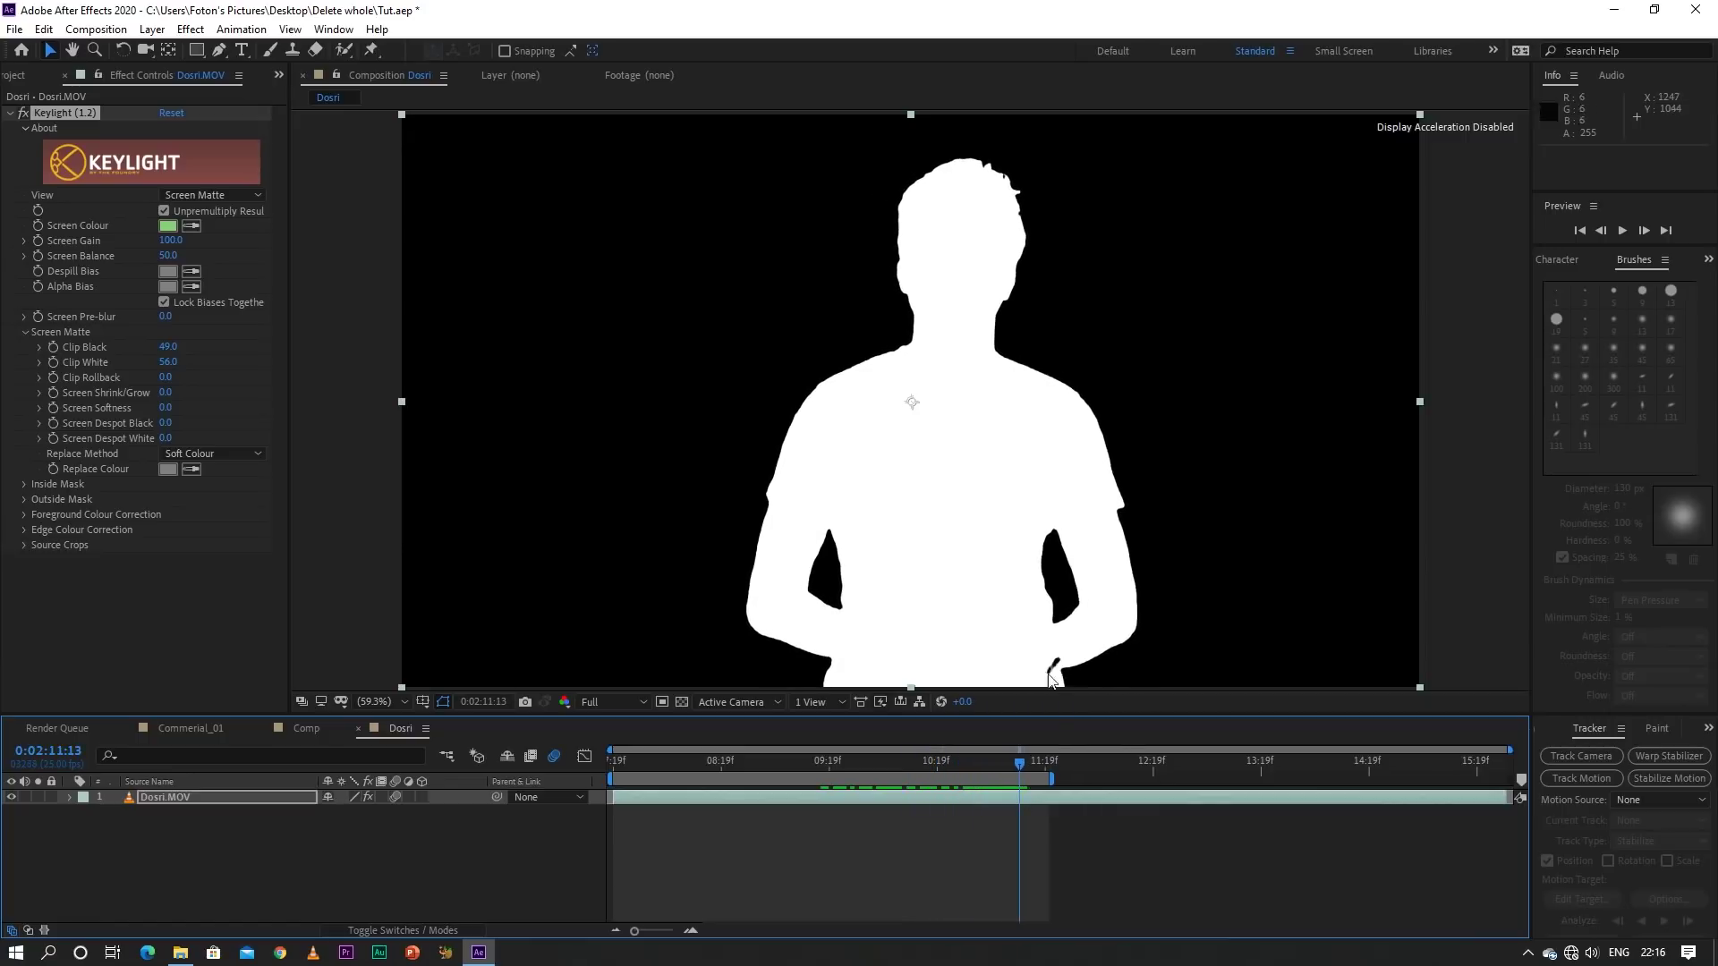
pyautogui.moveTo(1017, 766)
pyautogui.mouseDown()
pyautogui.moveTo(680, 780)
pyautogui.moveTo(802, 798)
pyautogui.moveTo(625, 792)
pyautogui.moveTo(813, 812)
pyautogui.moveTo(700, 807)
pyautogui.mouseUp()
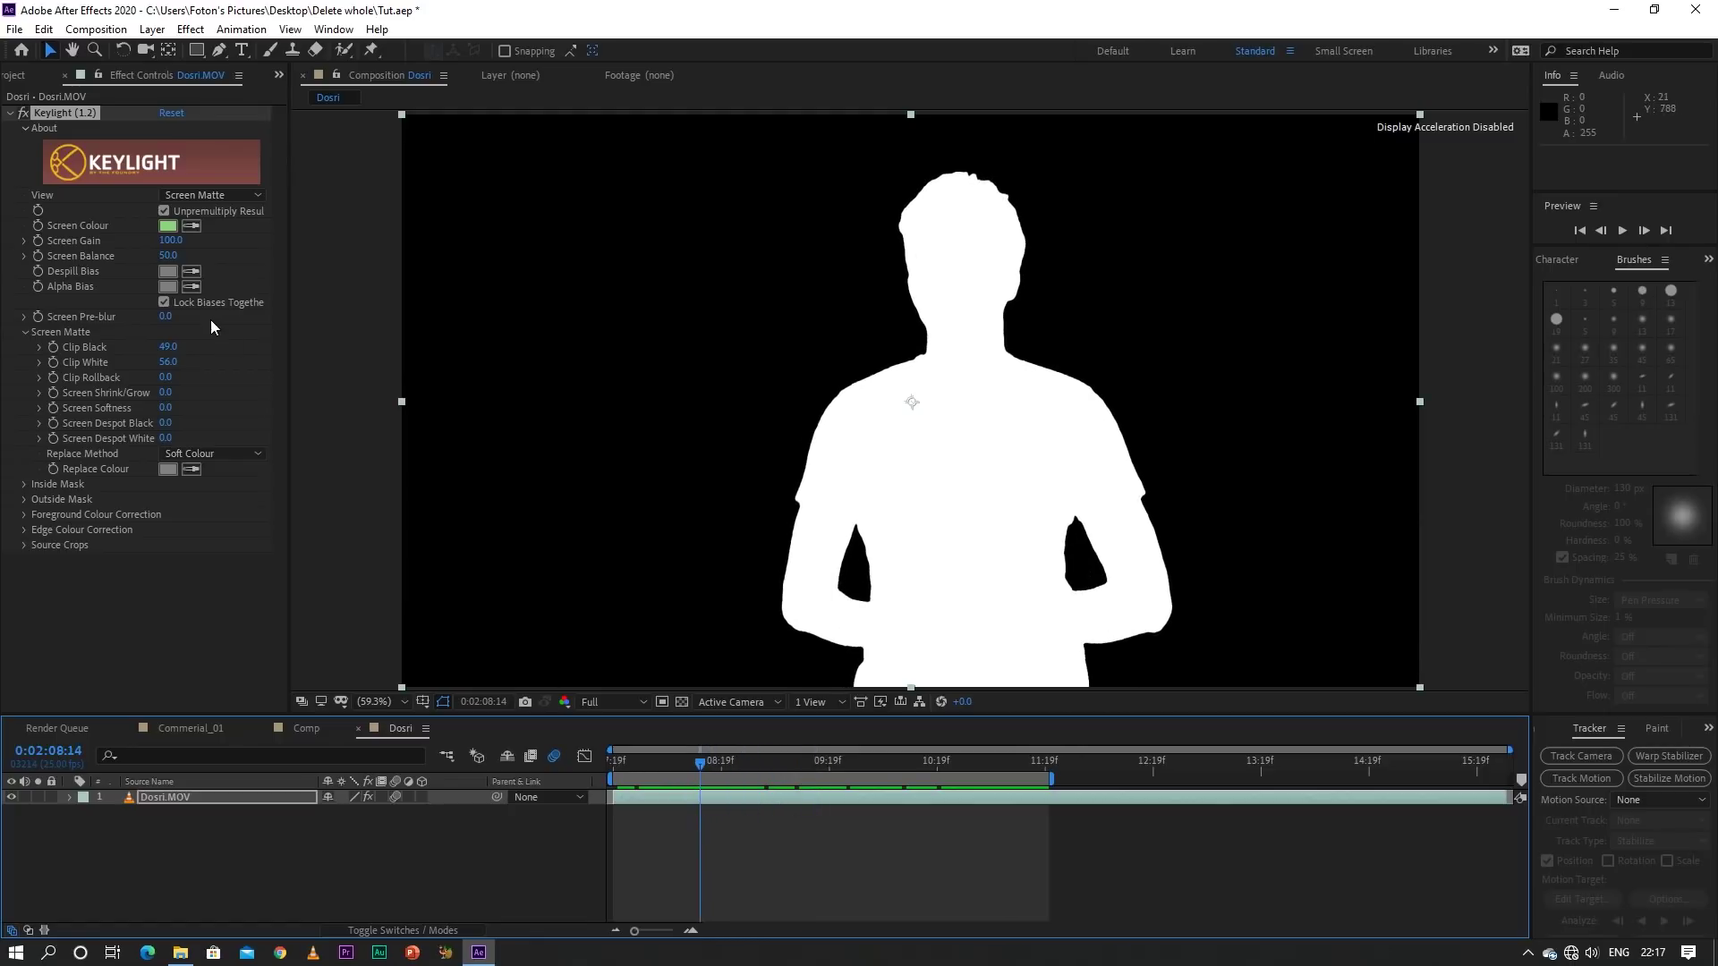
# Switch Keylight's View back to Final Result and show the Project panel
pyautogui.click(210, 195)
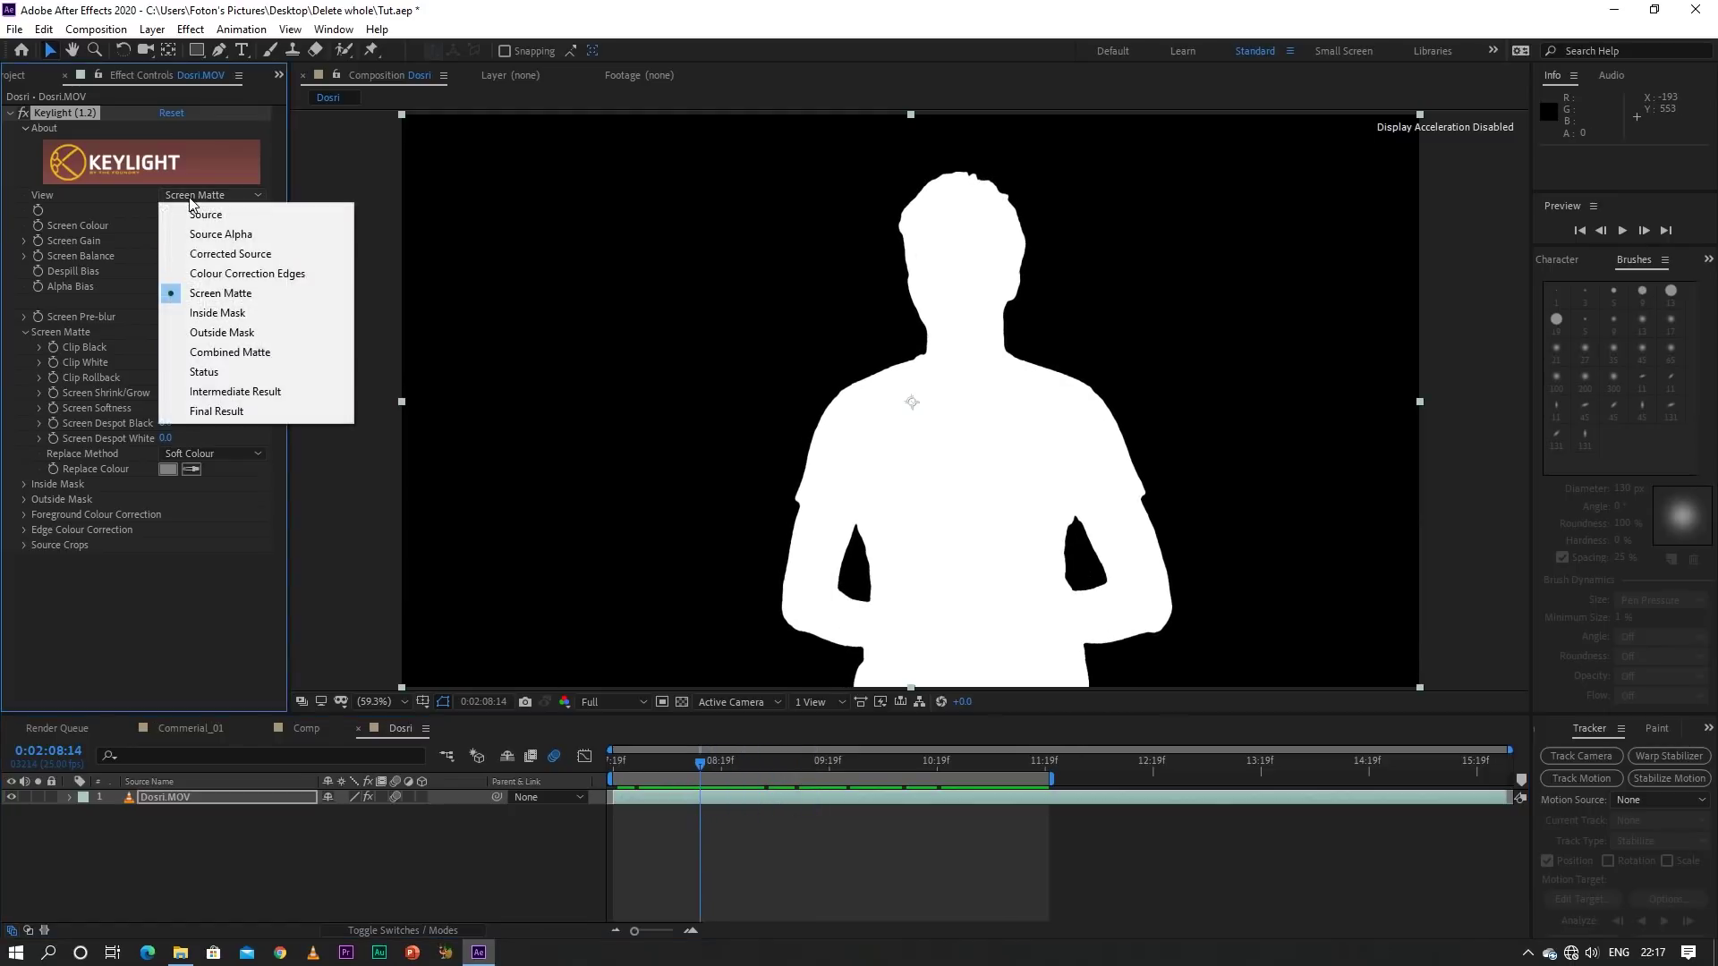
pyautogui.click(201, 411)
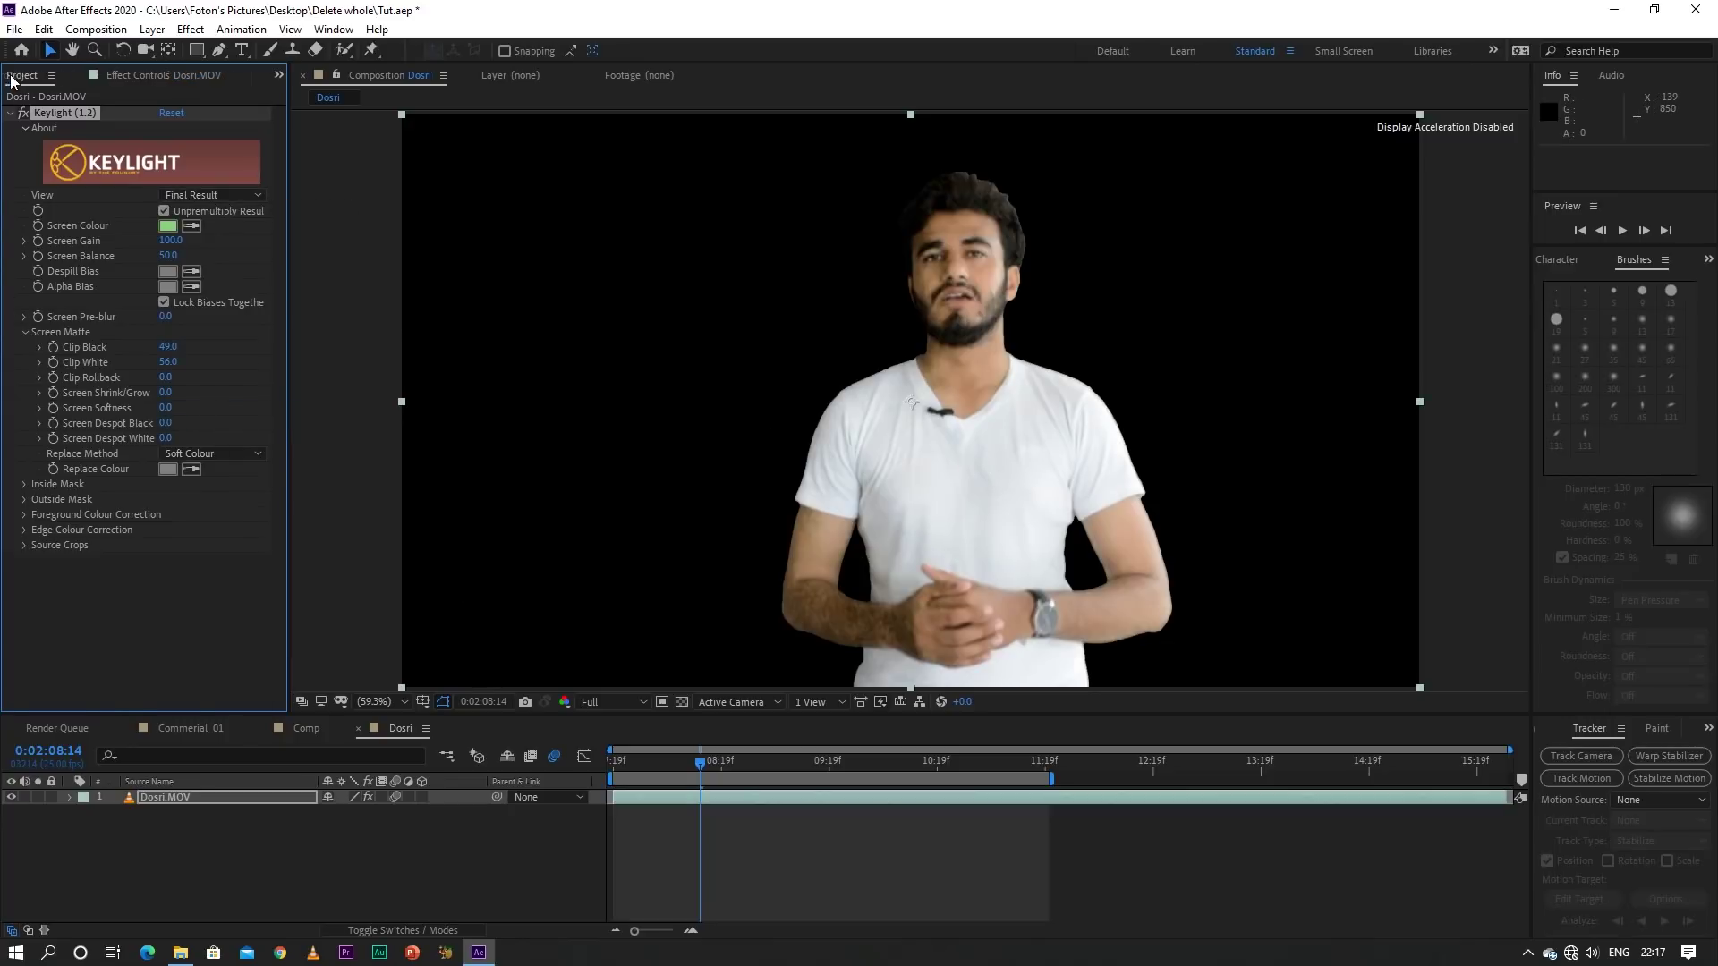
pyautogui.click(28, 75)
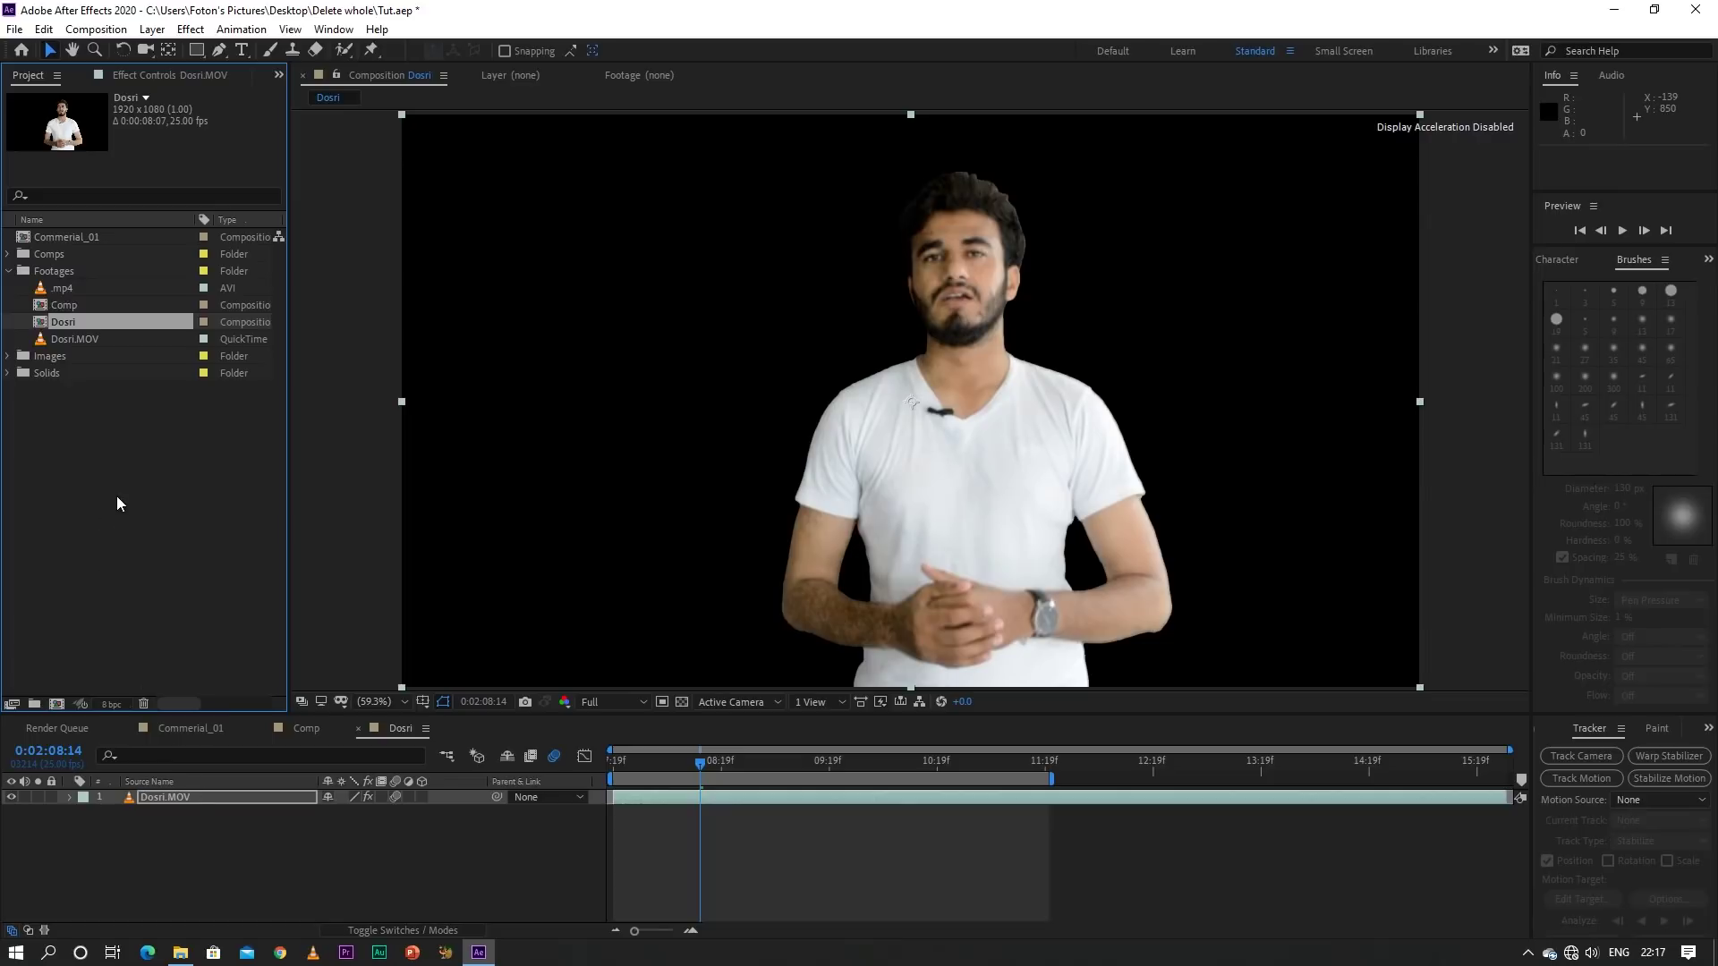
# Drag BG_00411.jpg from the BG folder in File Explorer into the After Effects project
pyautogui.click(180, 952)
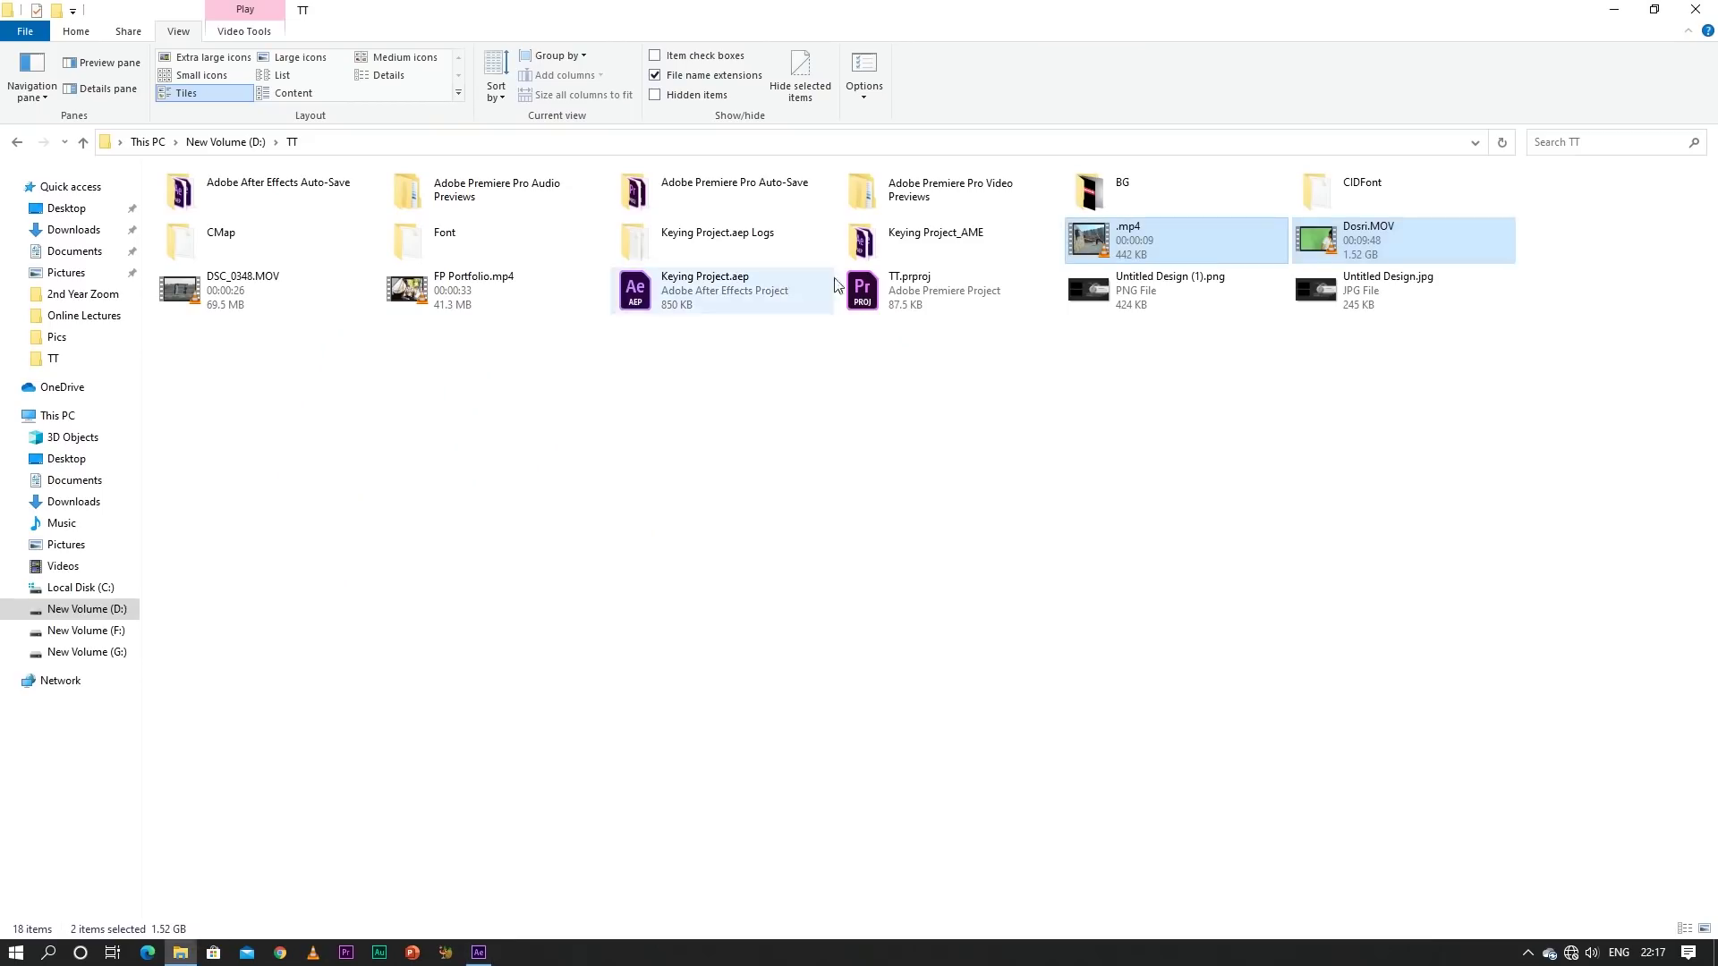
pyautogui.doubleClick(1100, 190)
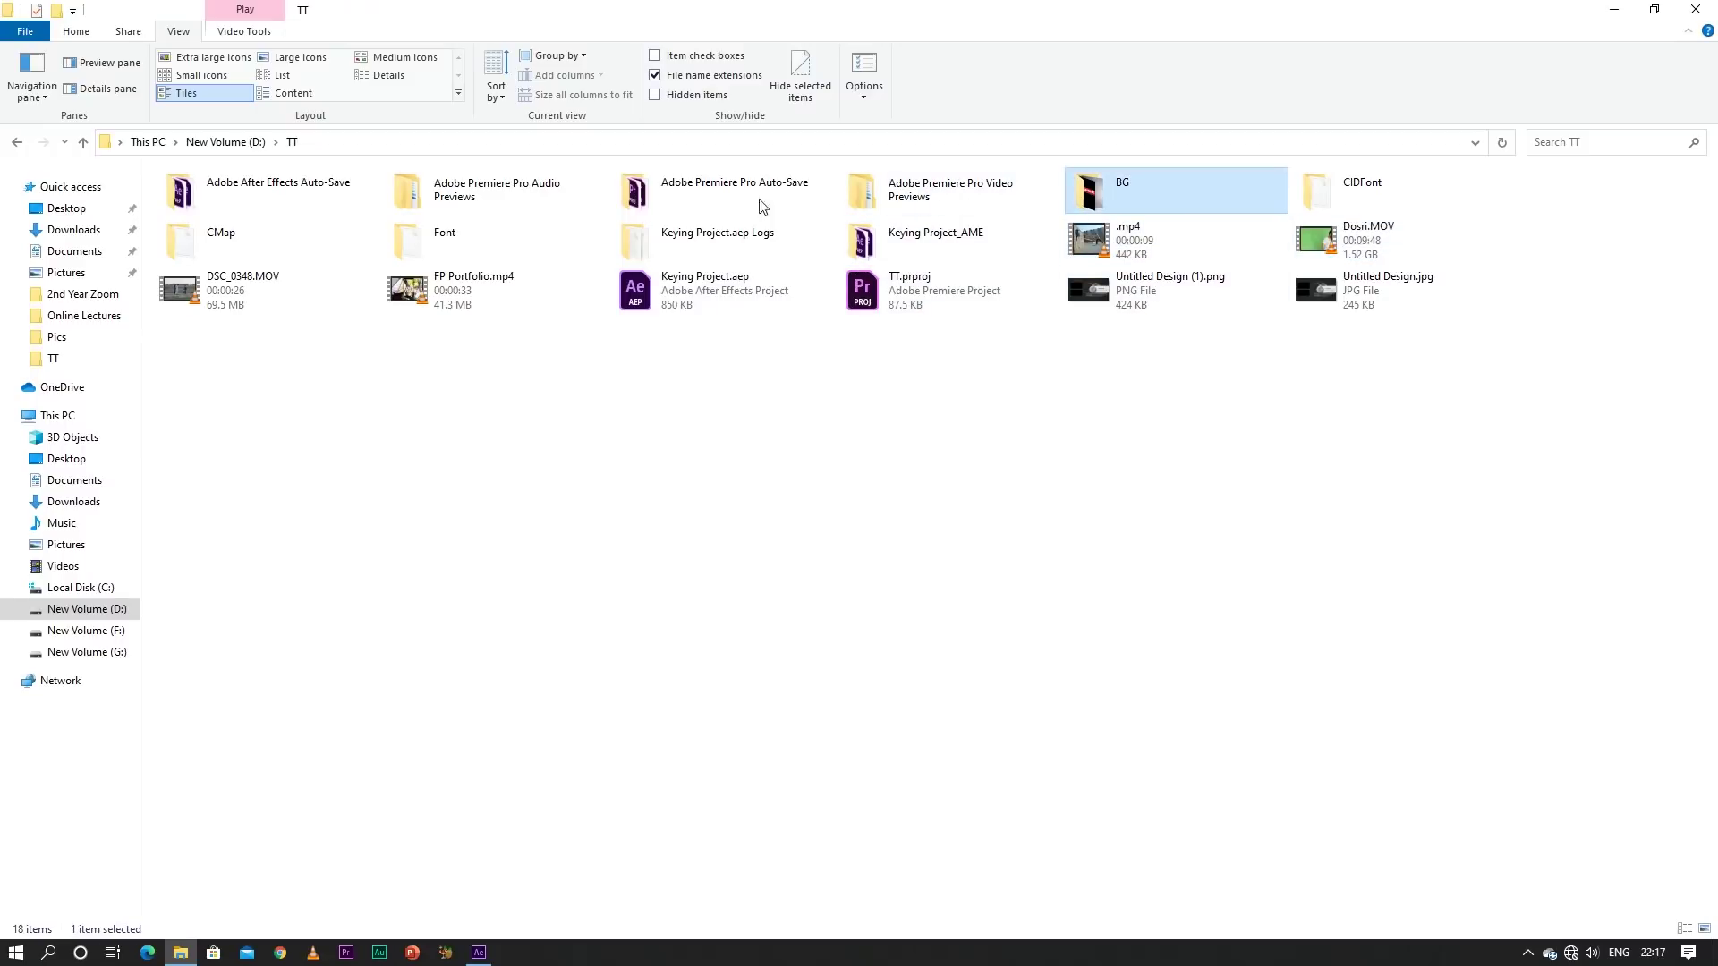
pyautogui.moveTo(201, 243)
pyautogui.mouseDown()
pyautogui.moveTo(451, 911)
pyautogui.moveTo(188, 845)
pyautogui.moveTo(45, 514)
pyautogui.mouseUp()
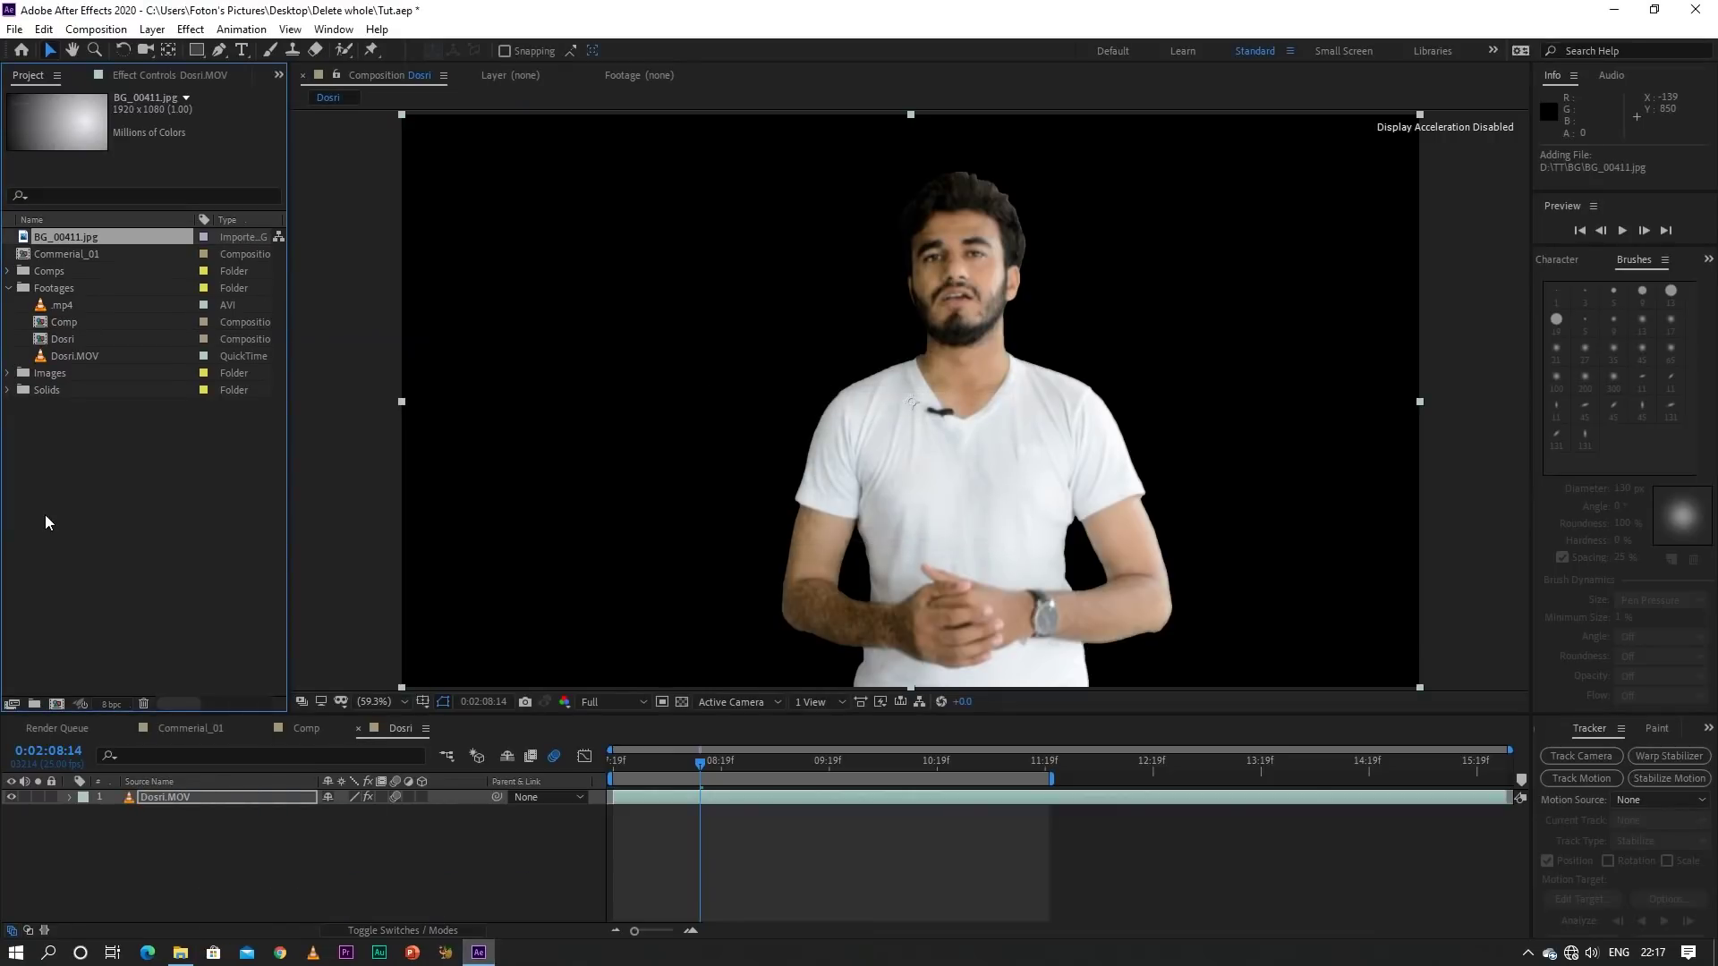
# Move the imported image into the Images folder and rename it BG
pyautogui.moveTo(41, 238); pyautogui.dragTo(59, 368)
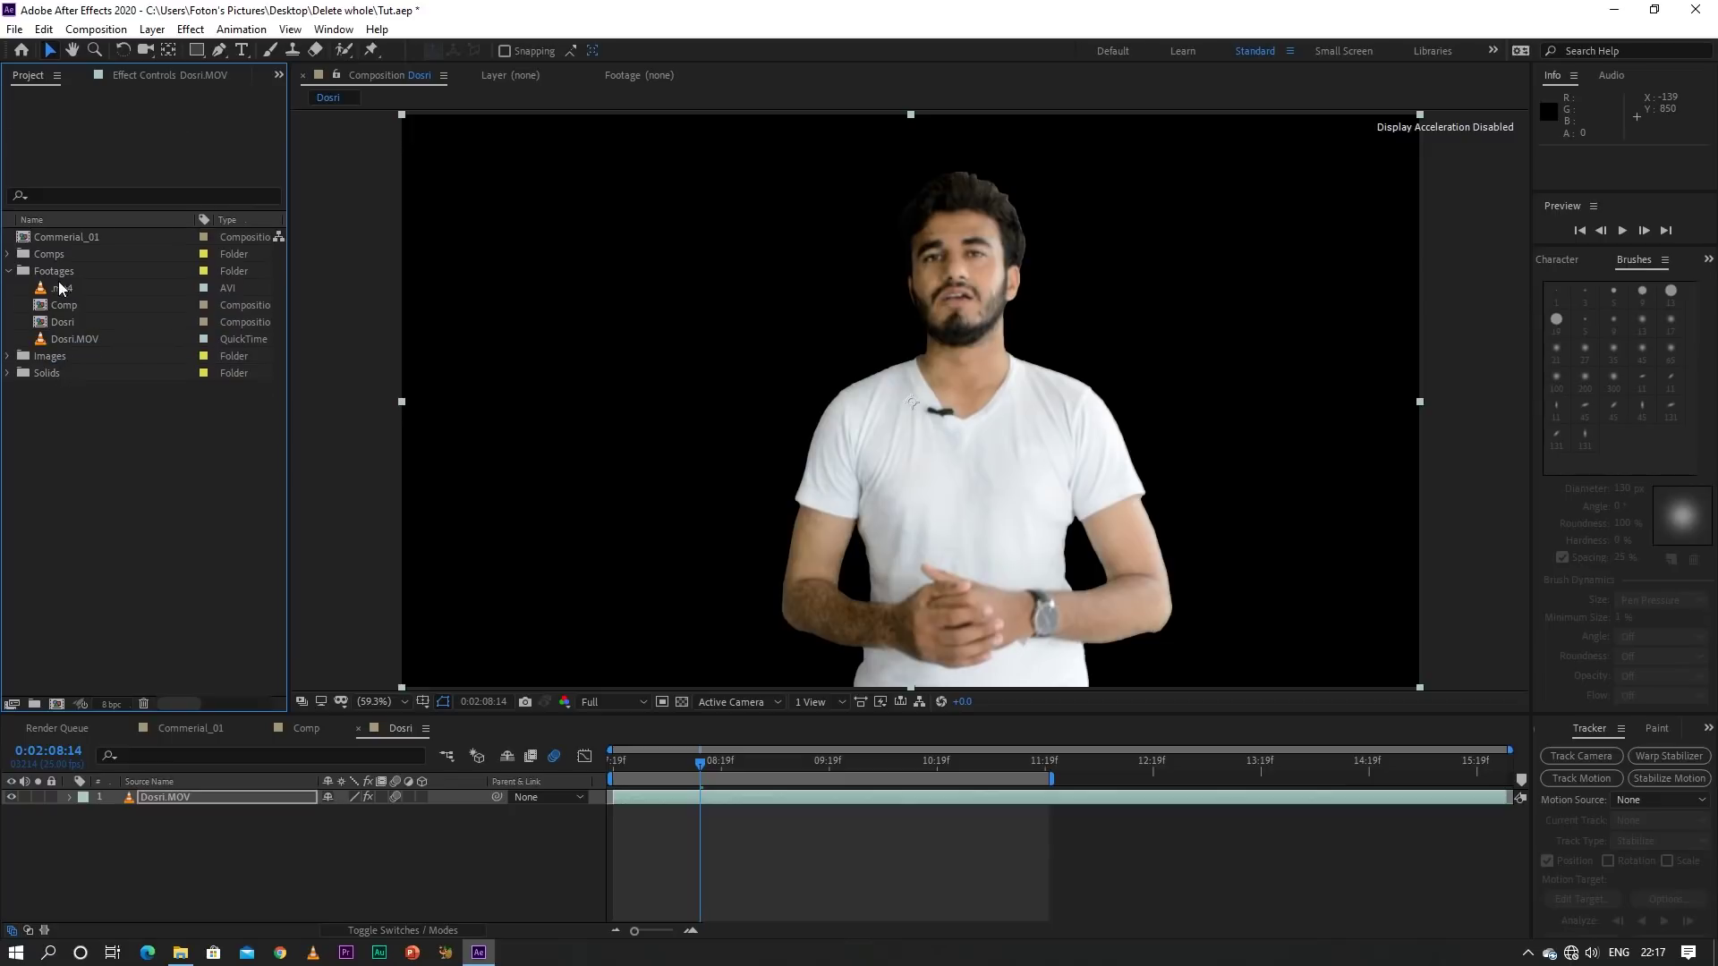
pyautogui.click(8, 271)
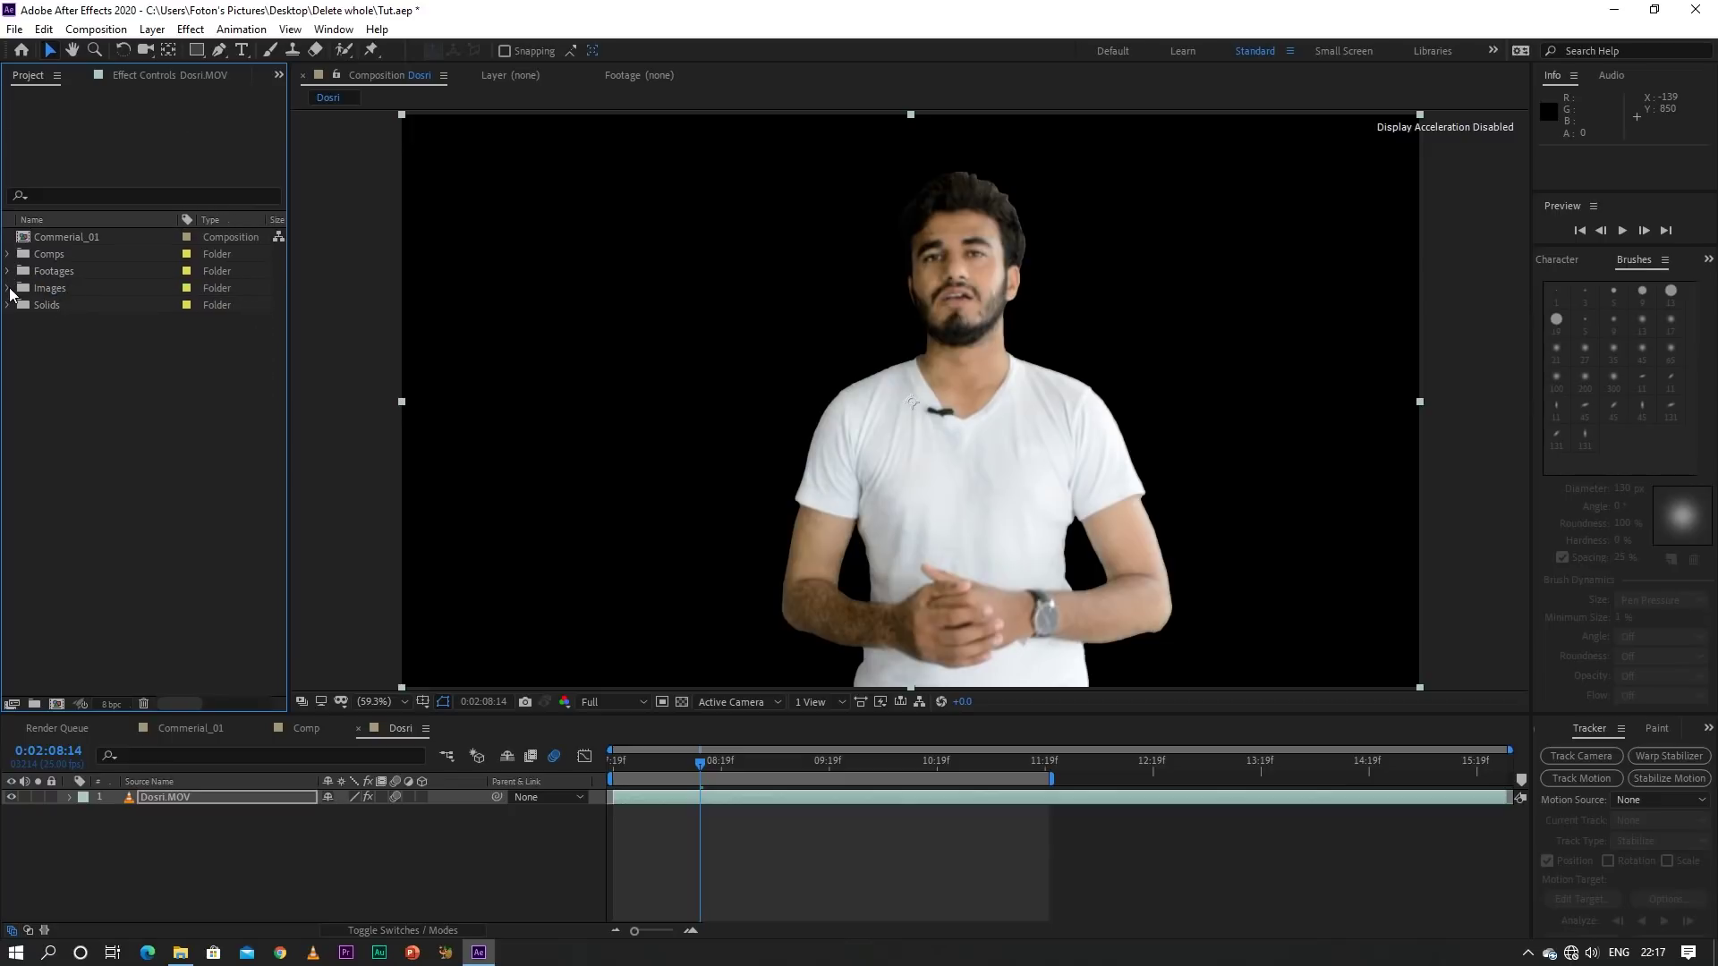
pyautogui.click(9, 288)
pyautogui.click(66, 307)
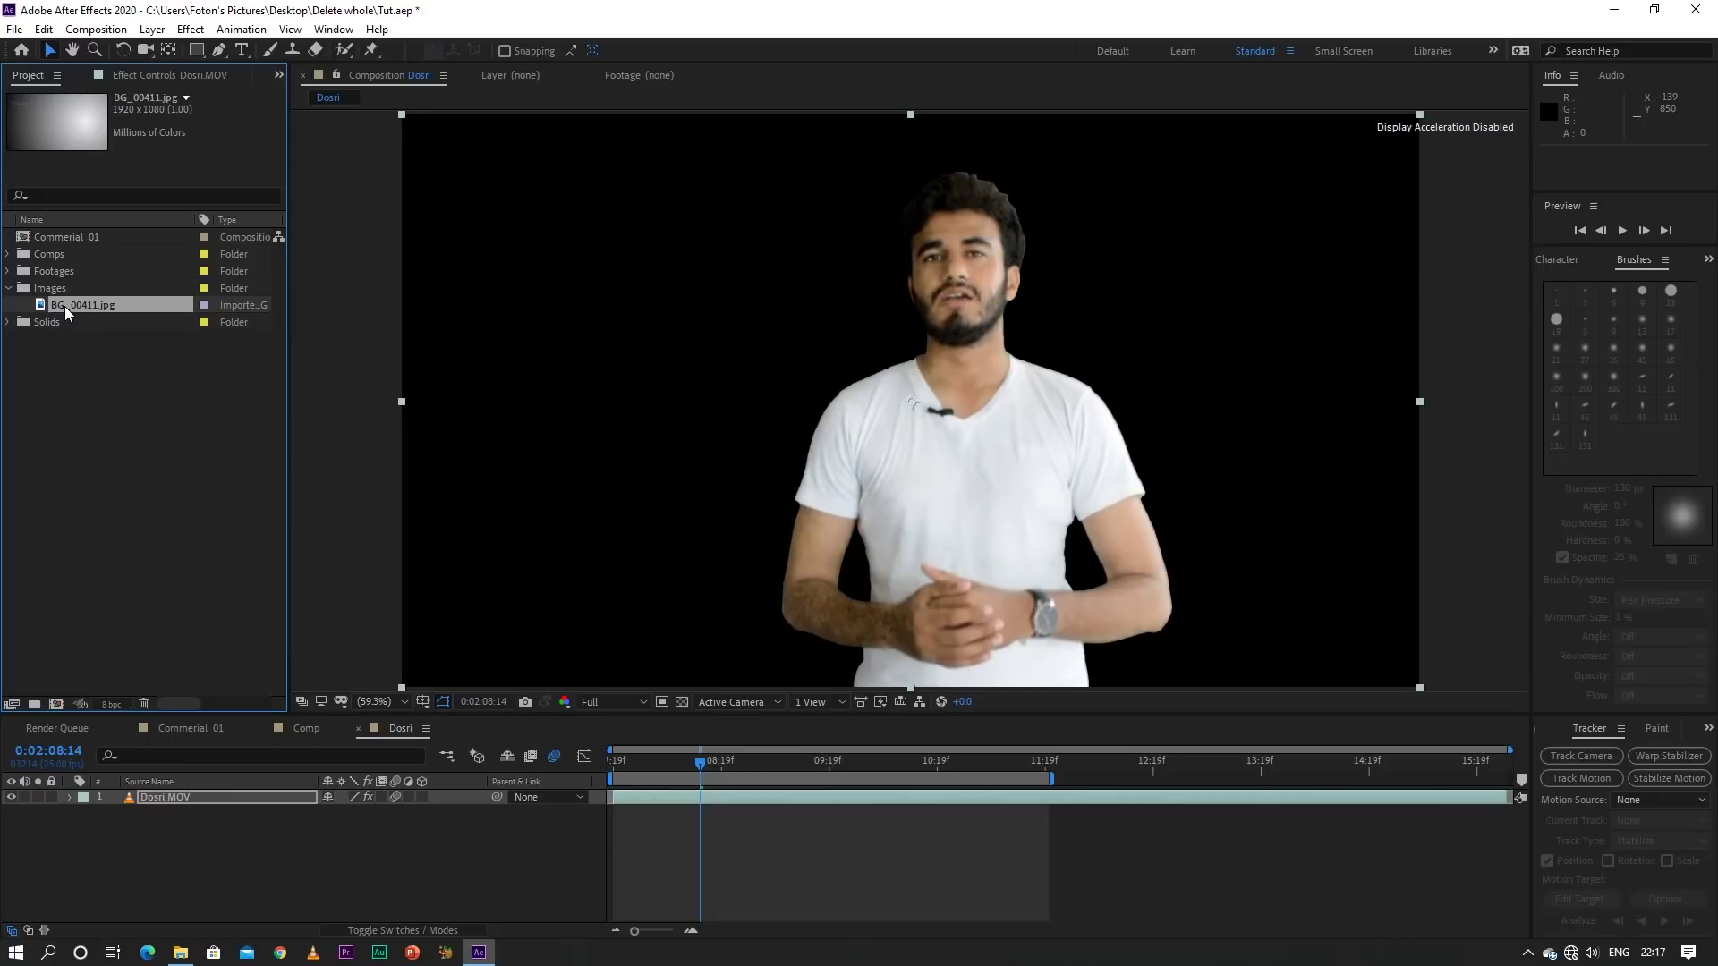
pyautogui.press('Return')
pyautogui.write('BG')
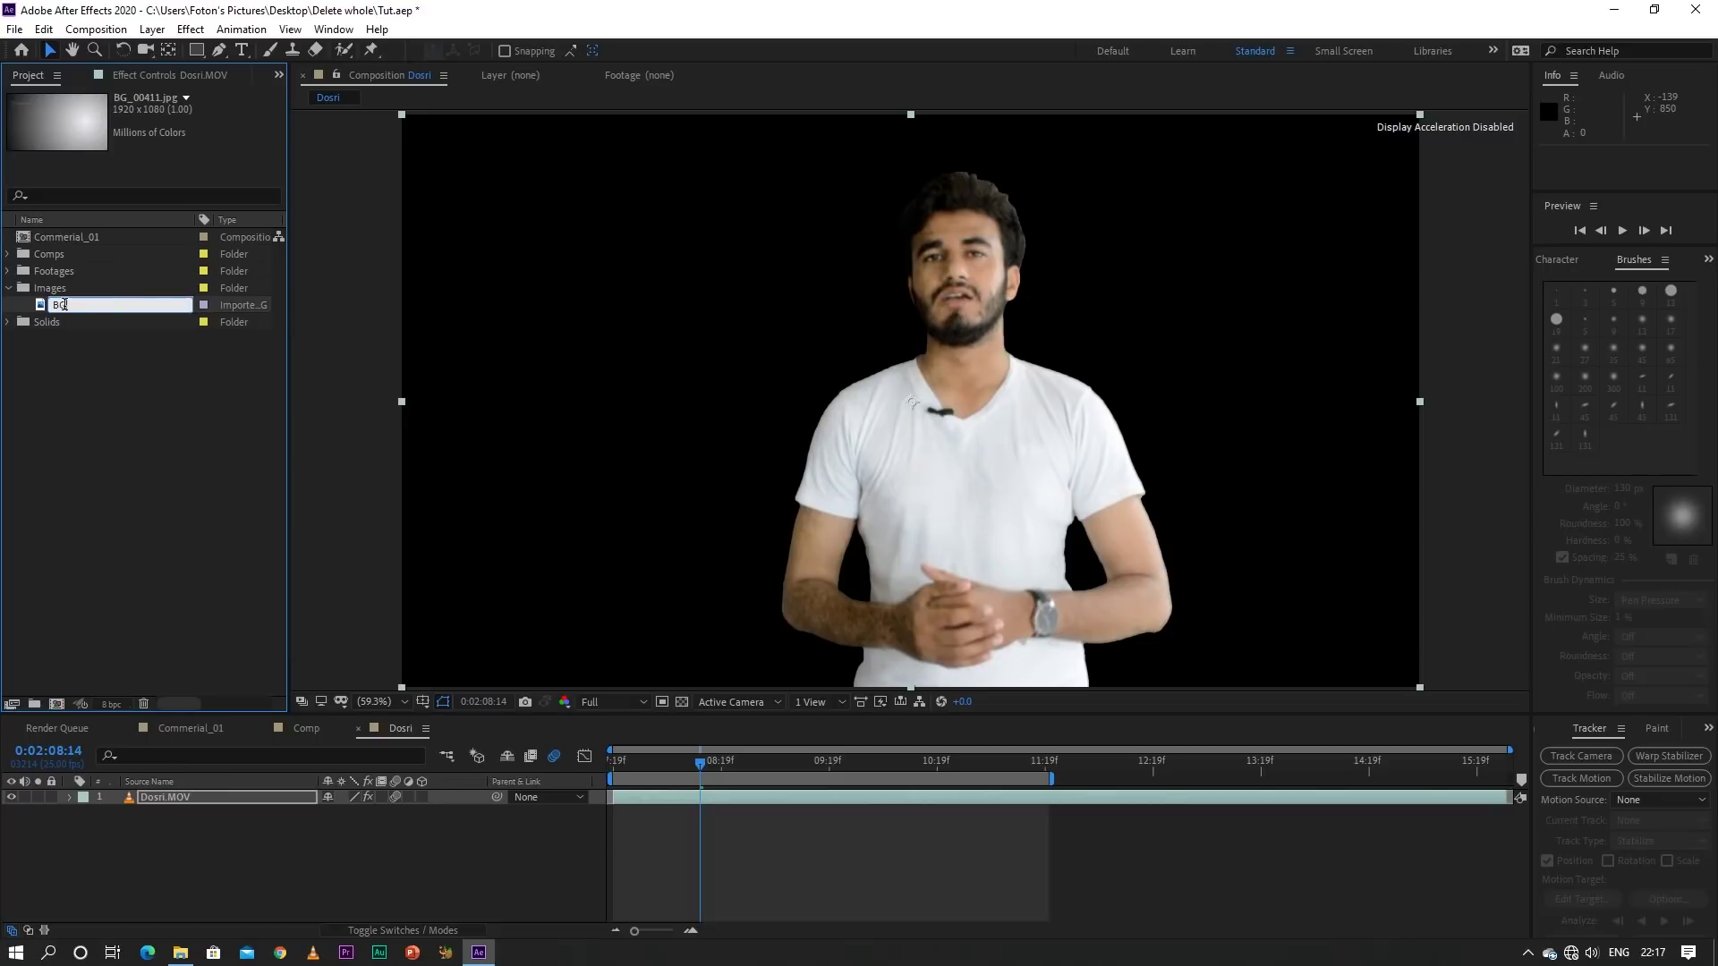
pyautogui.press('Return')
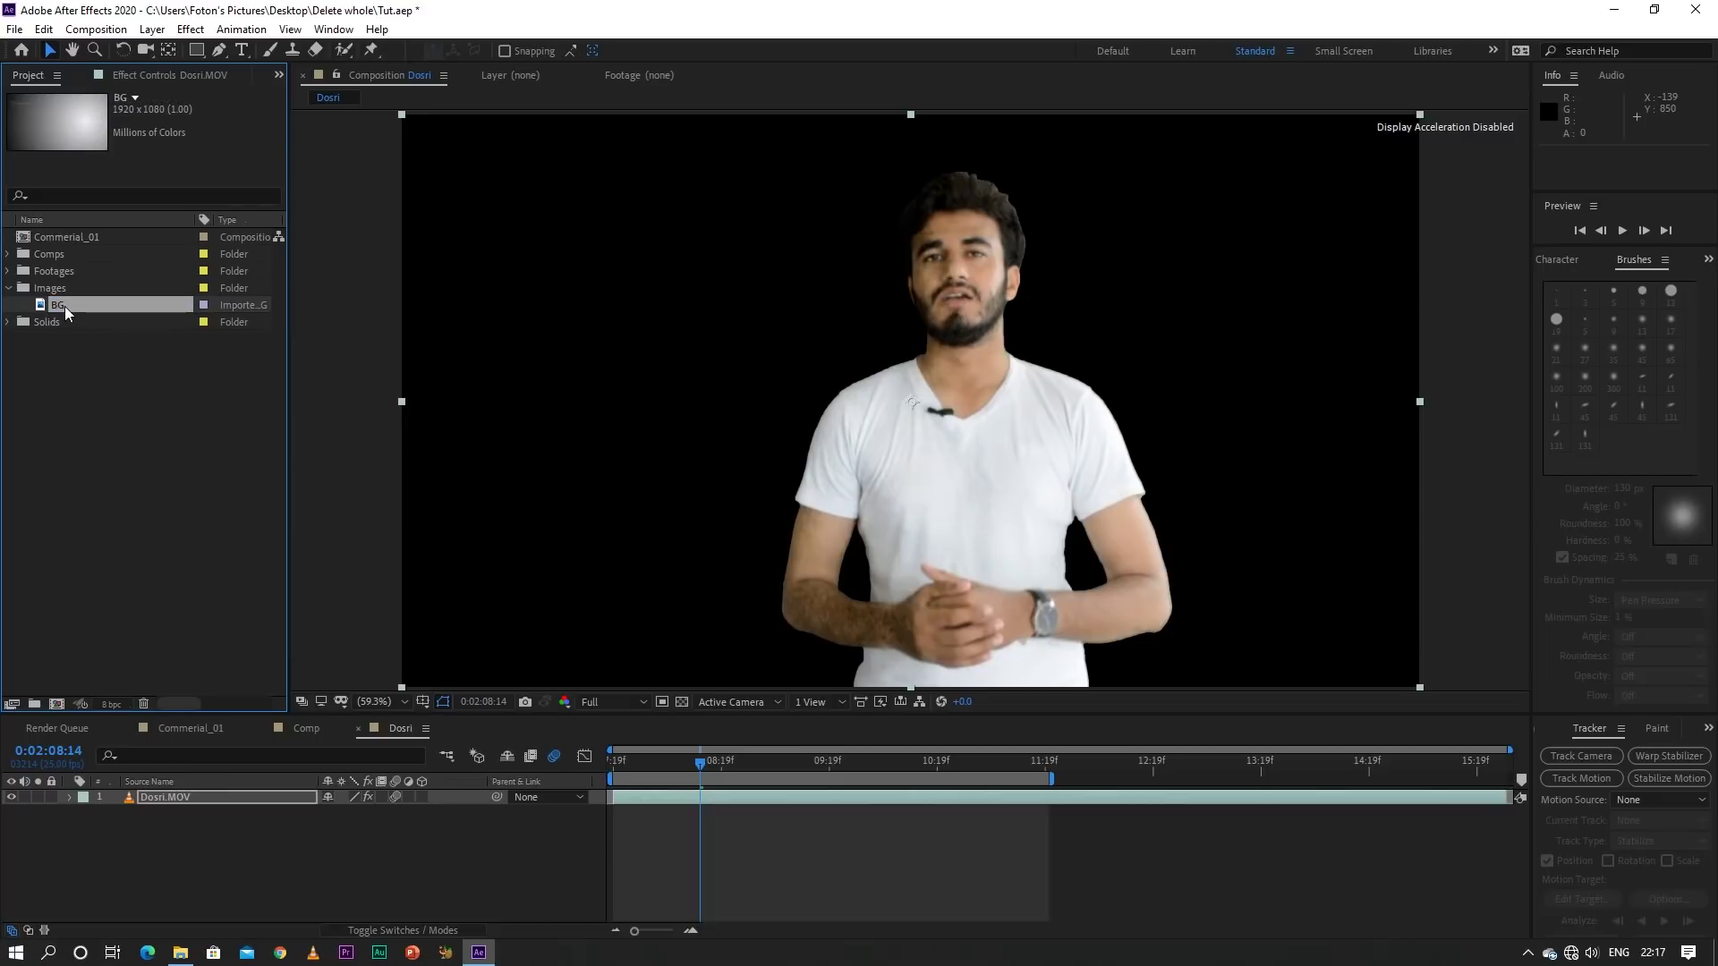
# Place BG beneath Dosri.MOV and shift the presenter's Position to 1252.0, 540.0
pyautogui.moveTo(65, 306); pyautogui.dragTo(199, 828)
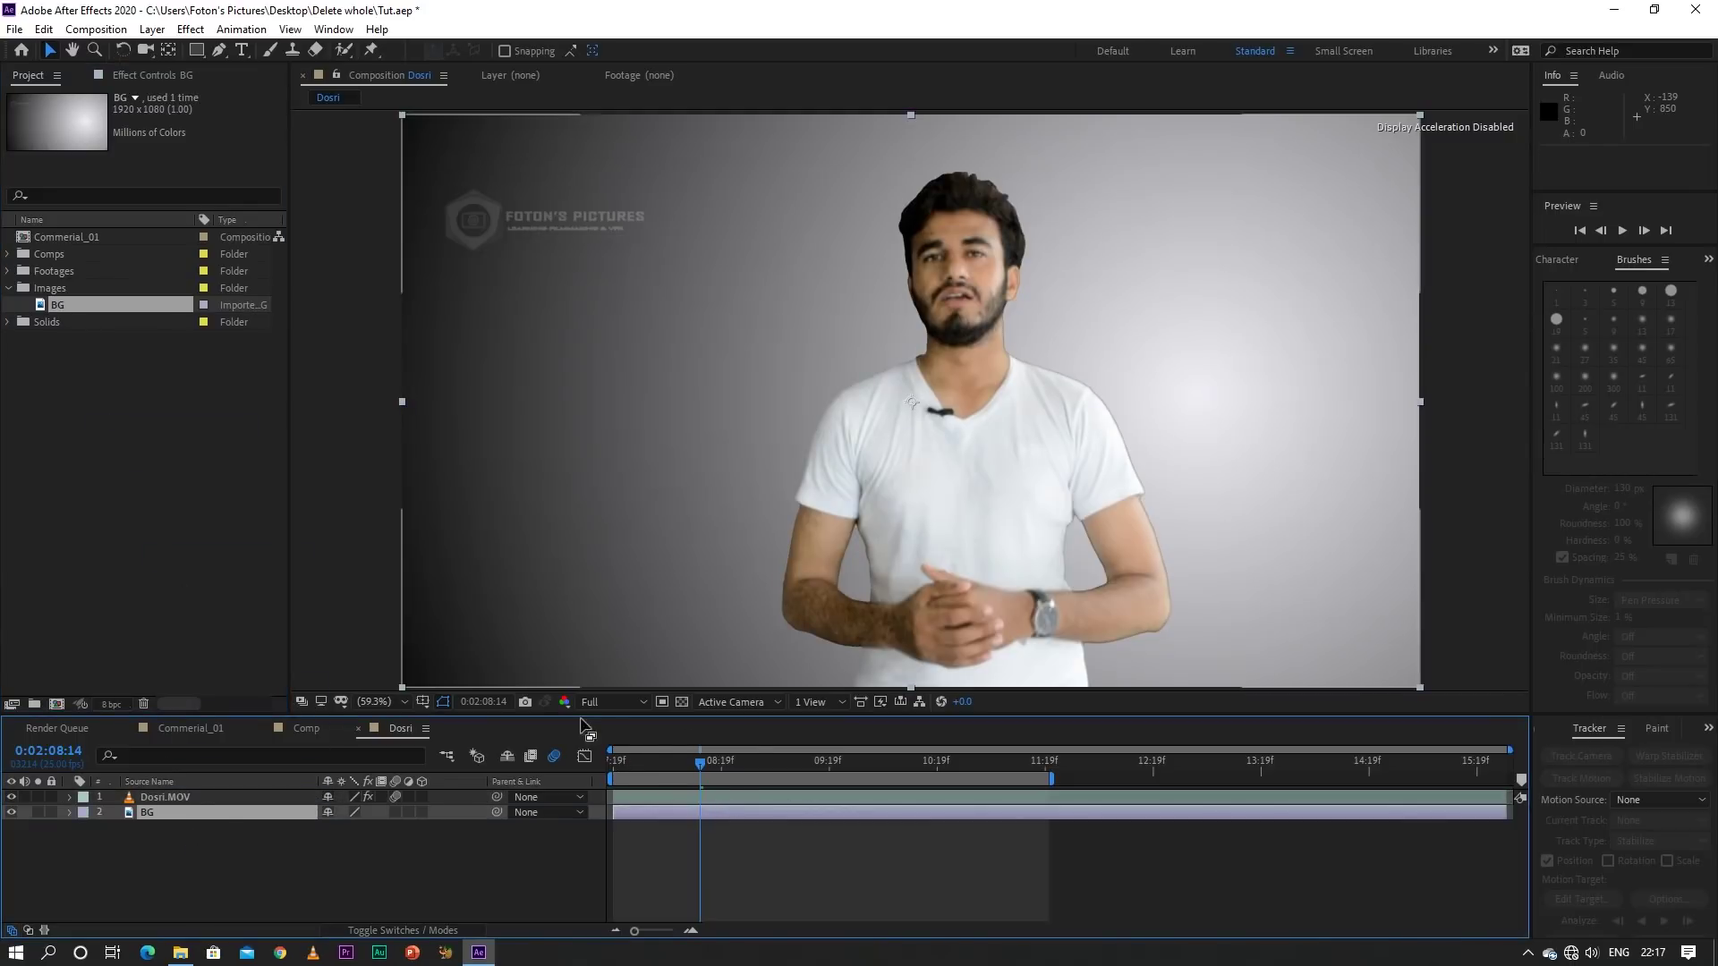
pyautogui.click(218, 797)
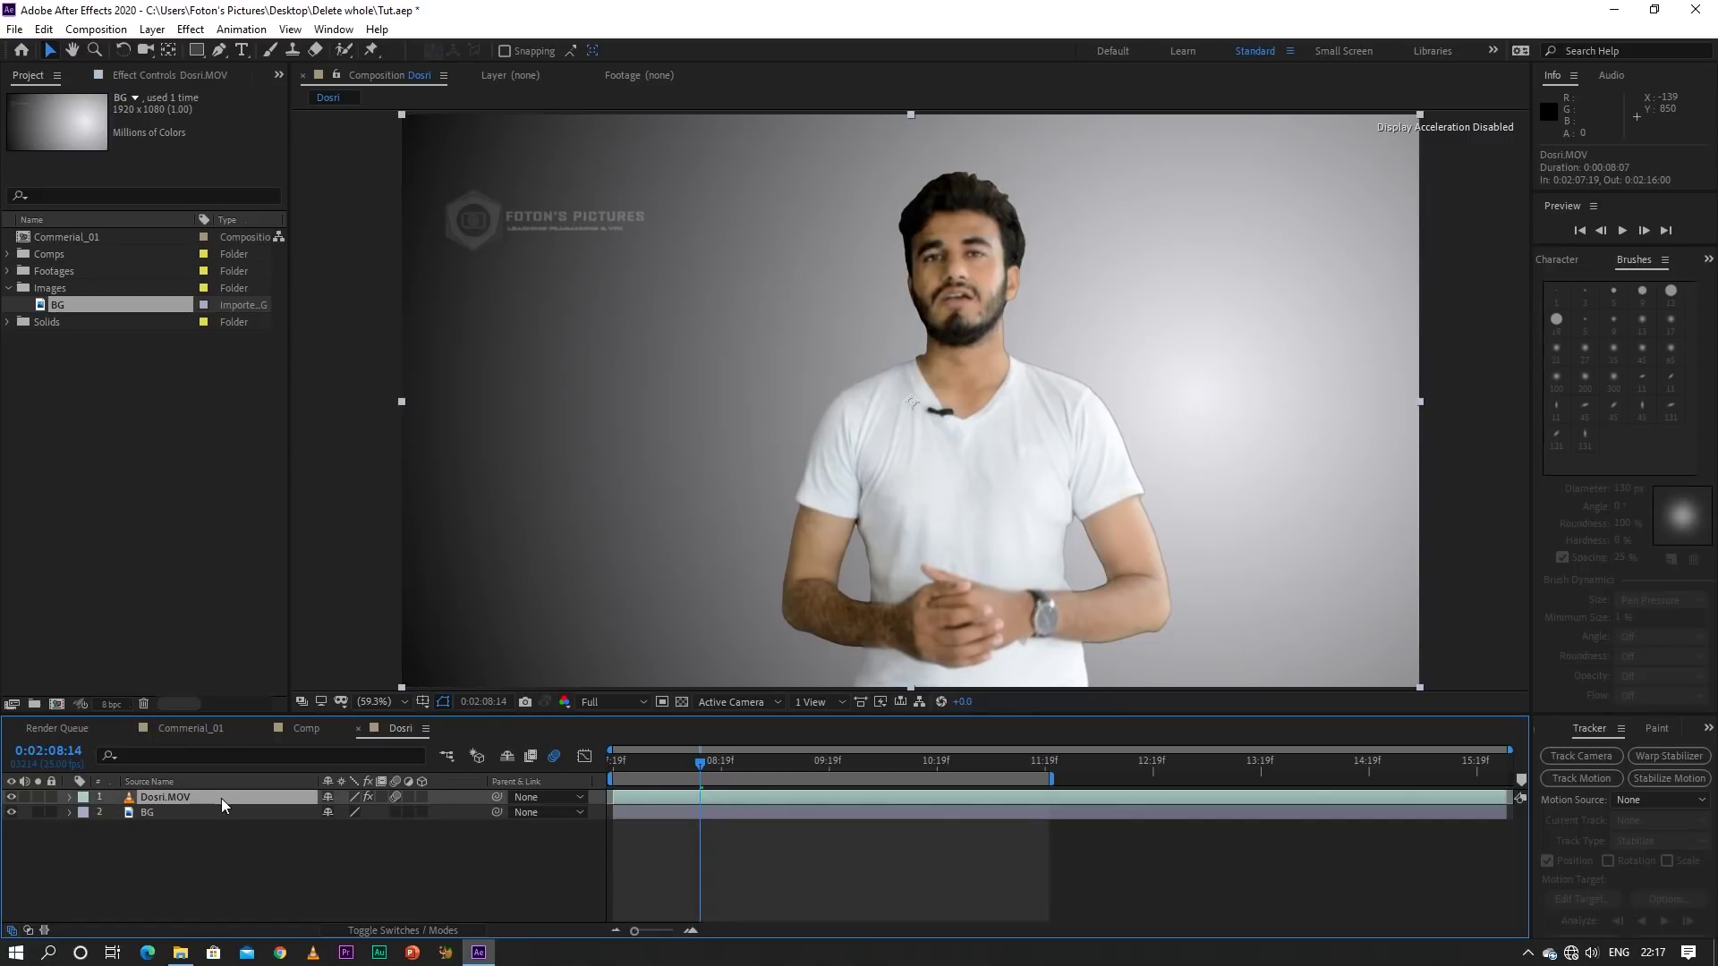
pyautogui.press('p')
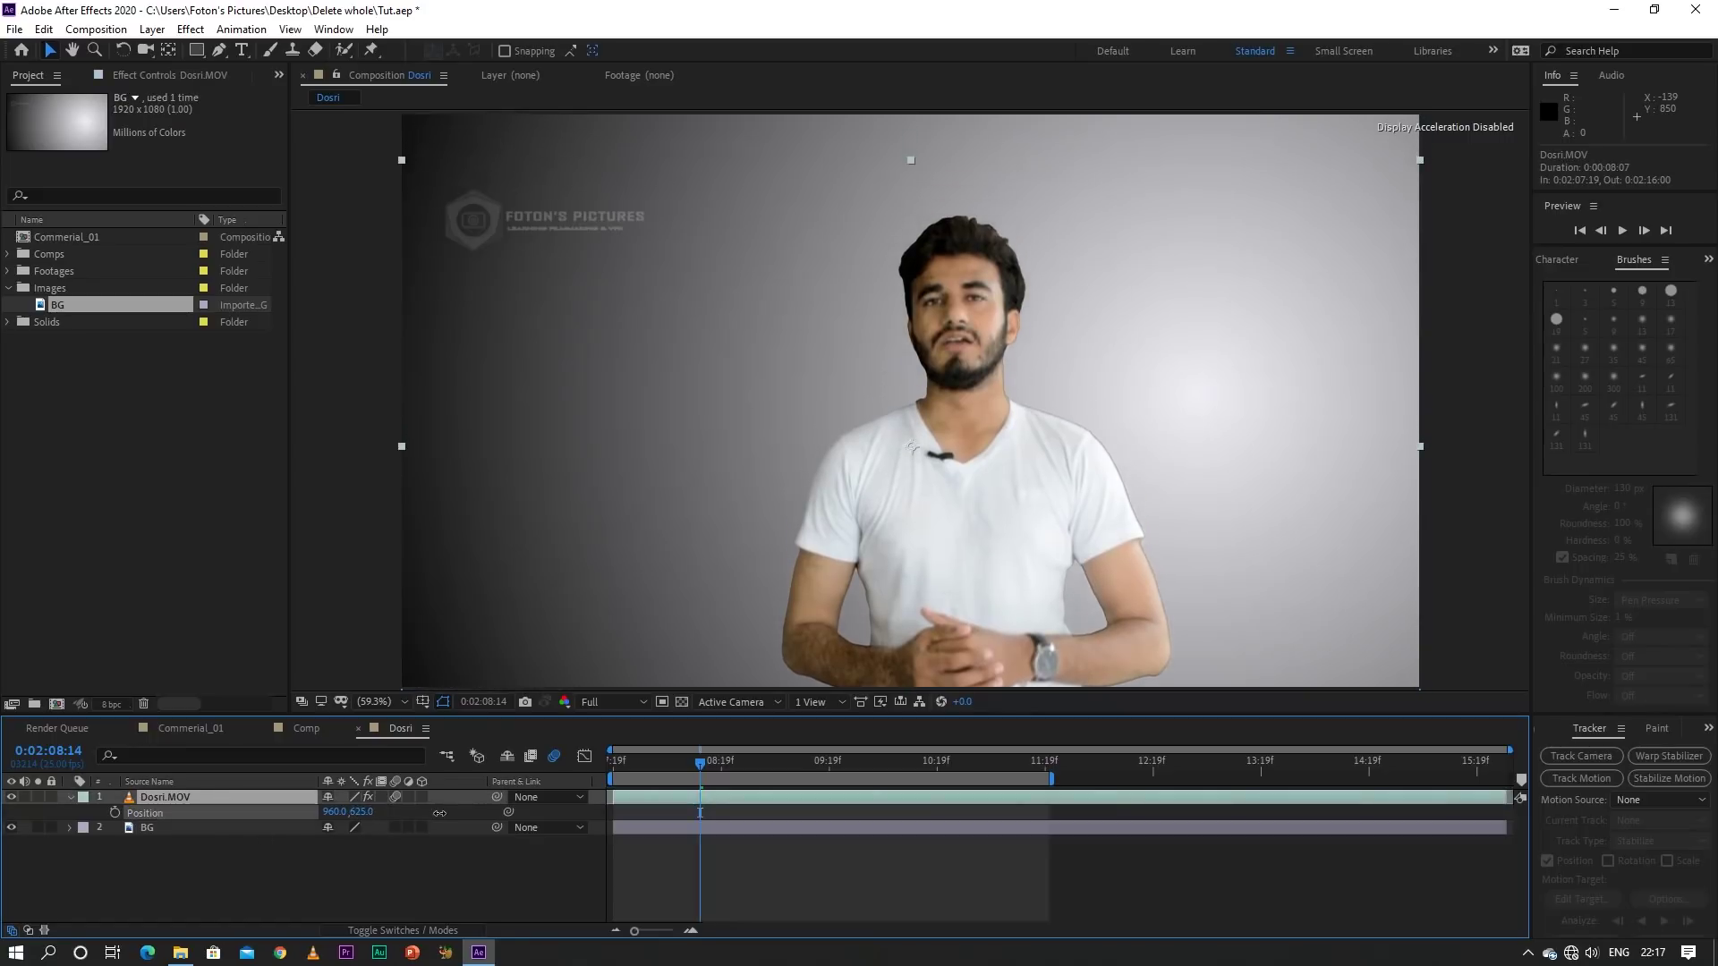
pyautogui.moveTo(398, 813)
pyautogui.mouseDown()
pyautogui.moveTo(362, 812)
pyautogui.moveTo(647, 826)
pyautogui.moveTo(623, 825)
pyautogui.mouseUp()
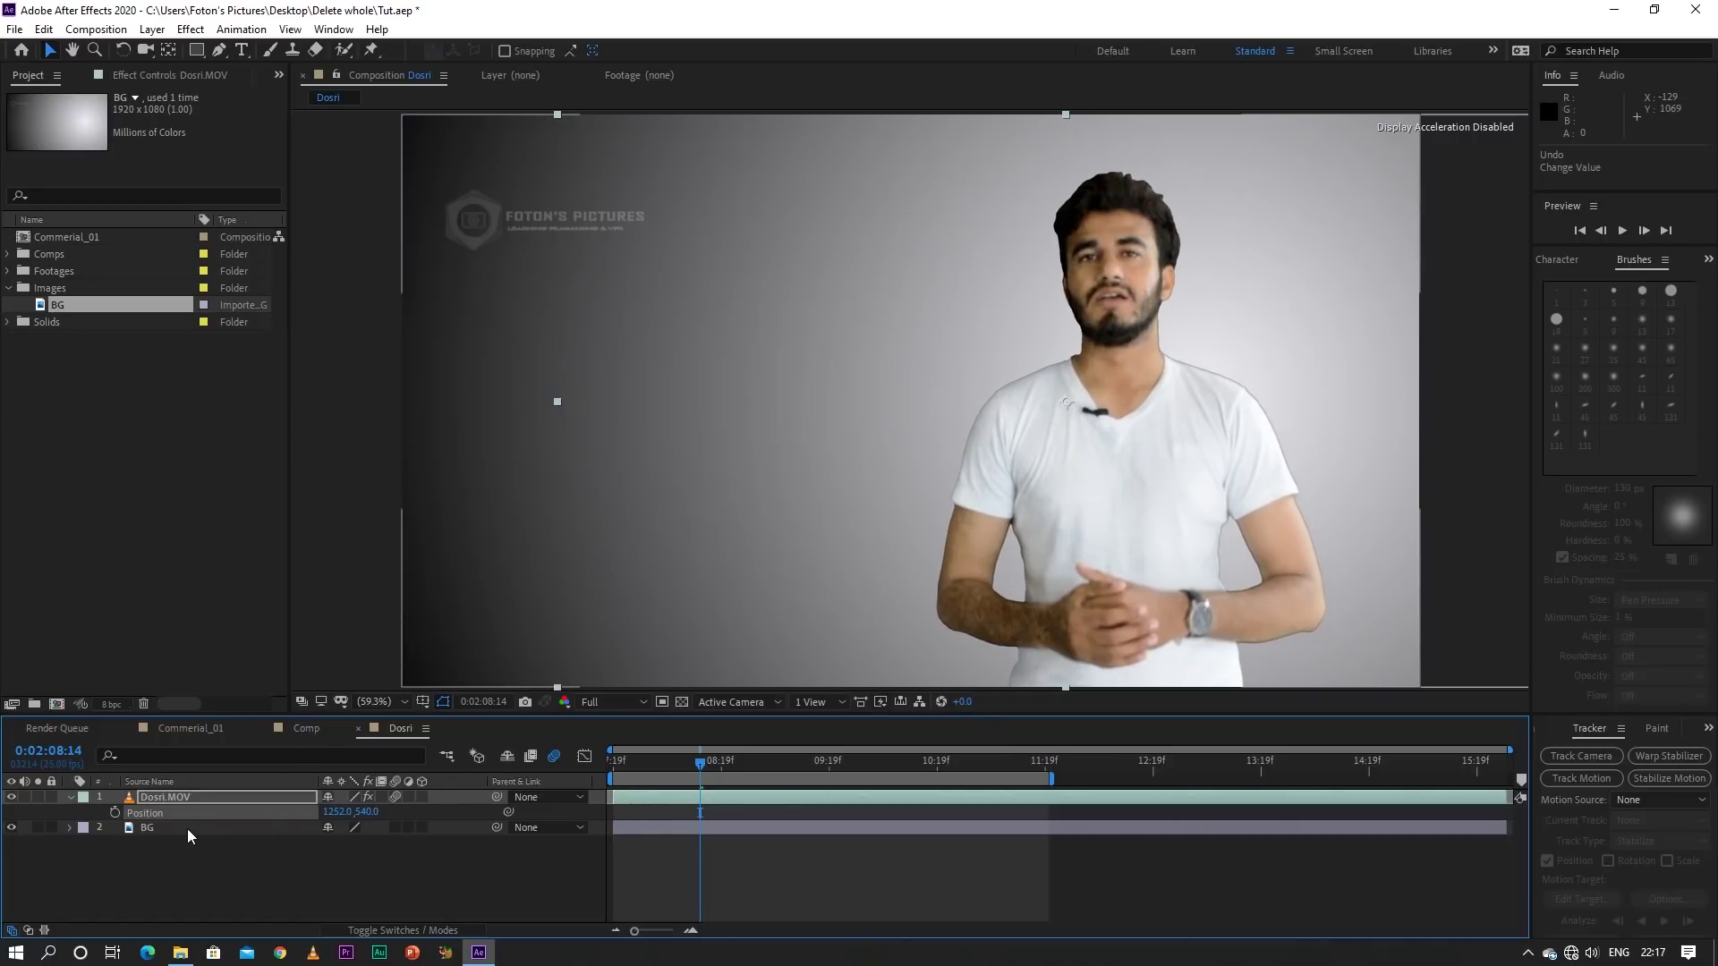
pyautogui.click(168, 798)
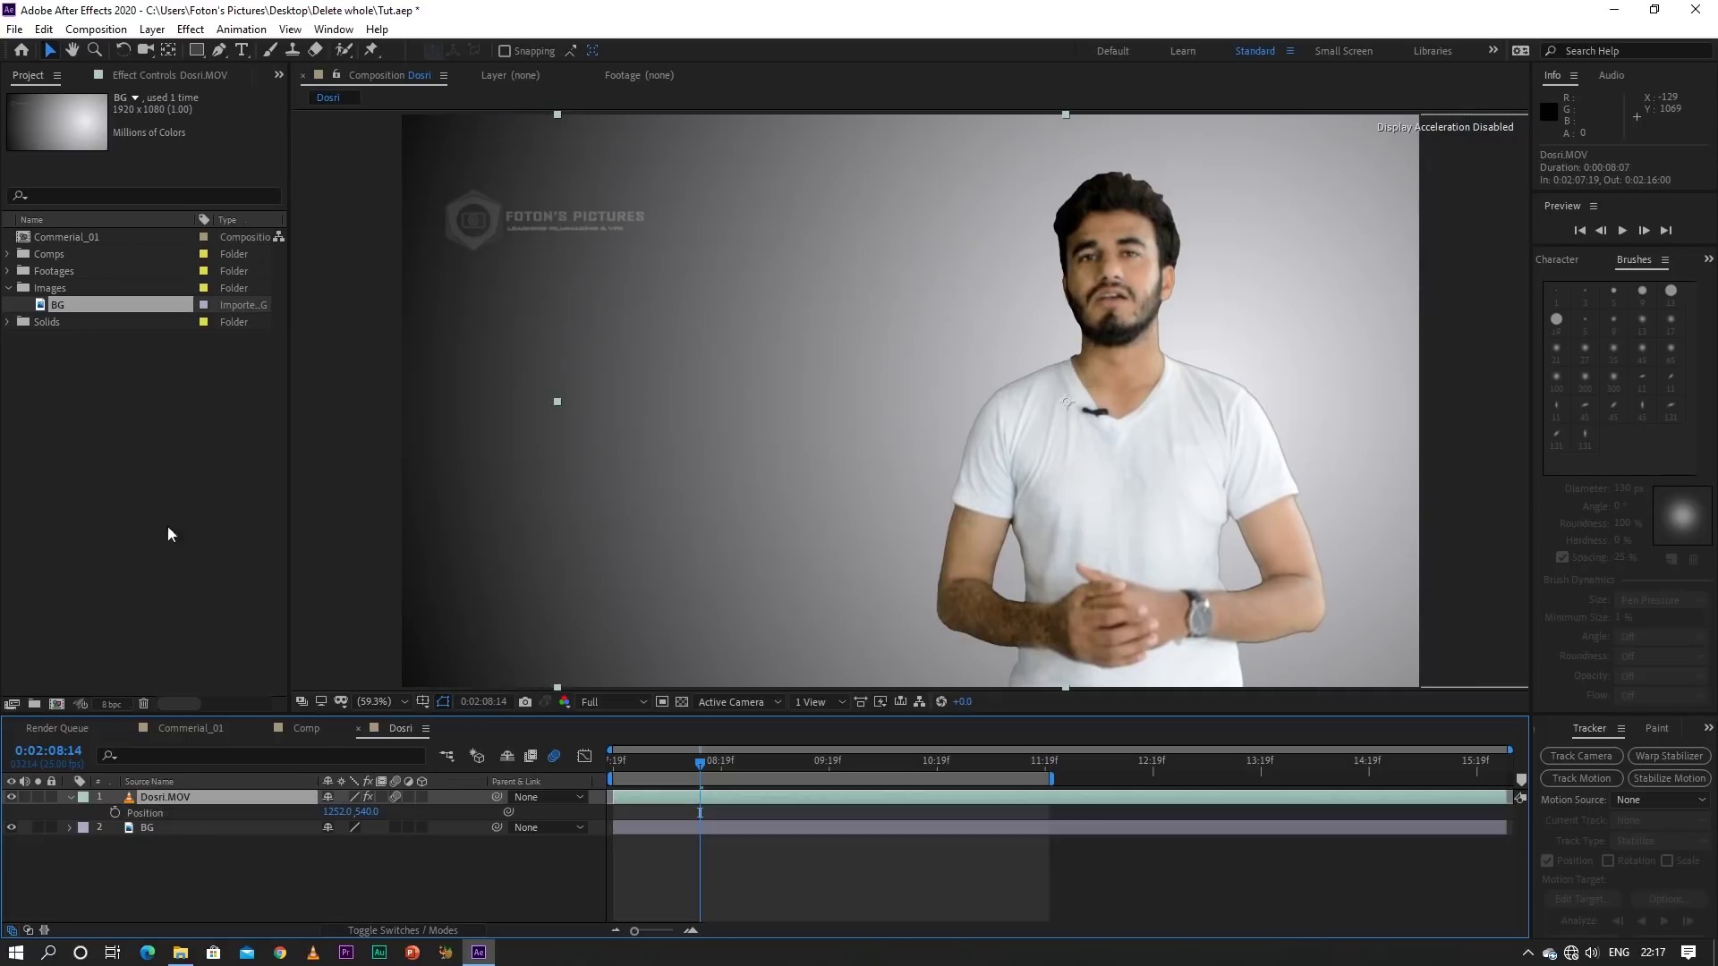
# Add Advanced Spill Suppressor to Dosri.MOV and zoom the viewer to 200% on the chin and neck
pyautogui.click(191, 28)
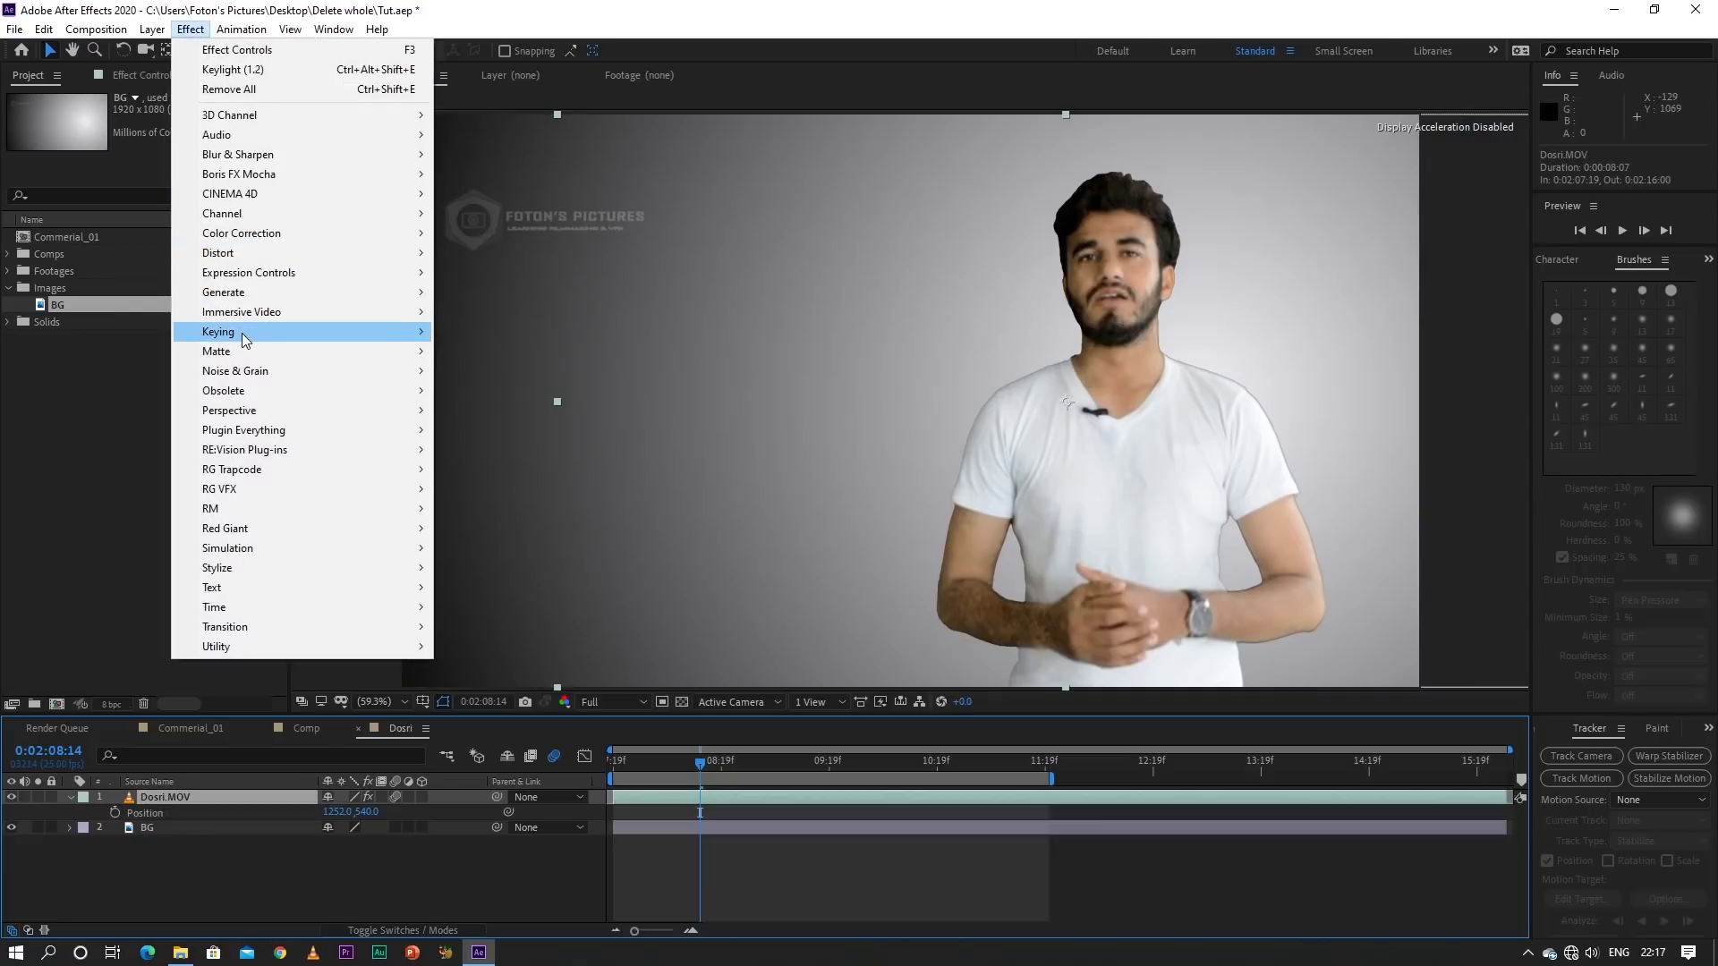
pyautogui.moveTo(251, 331)
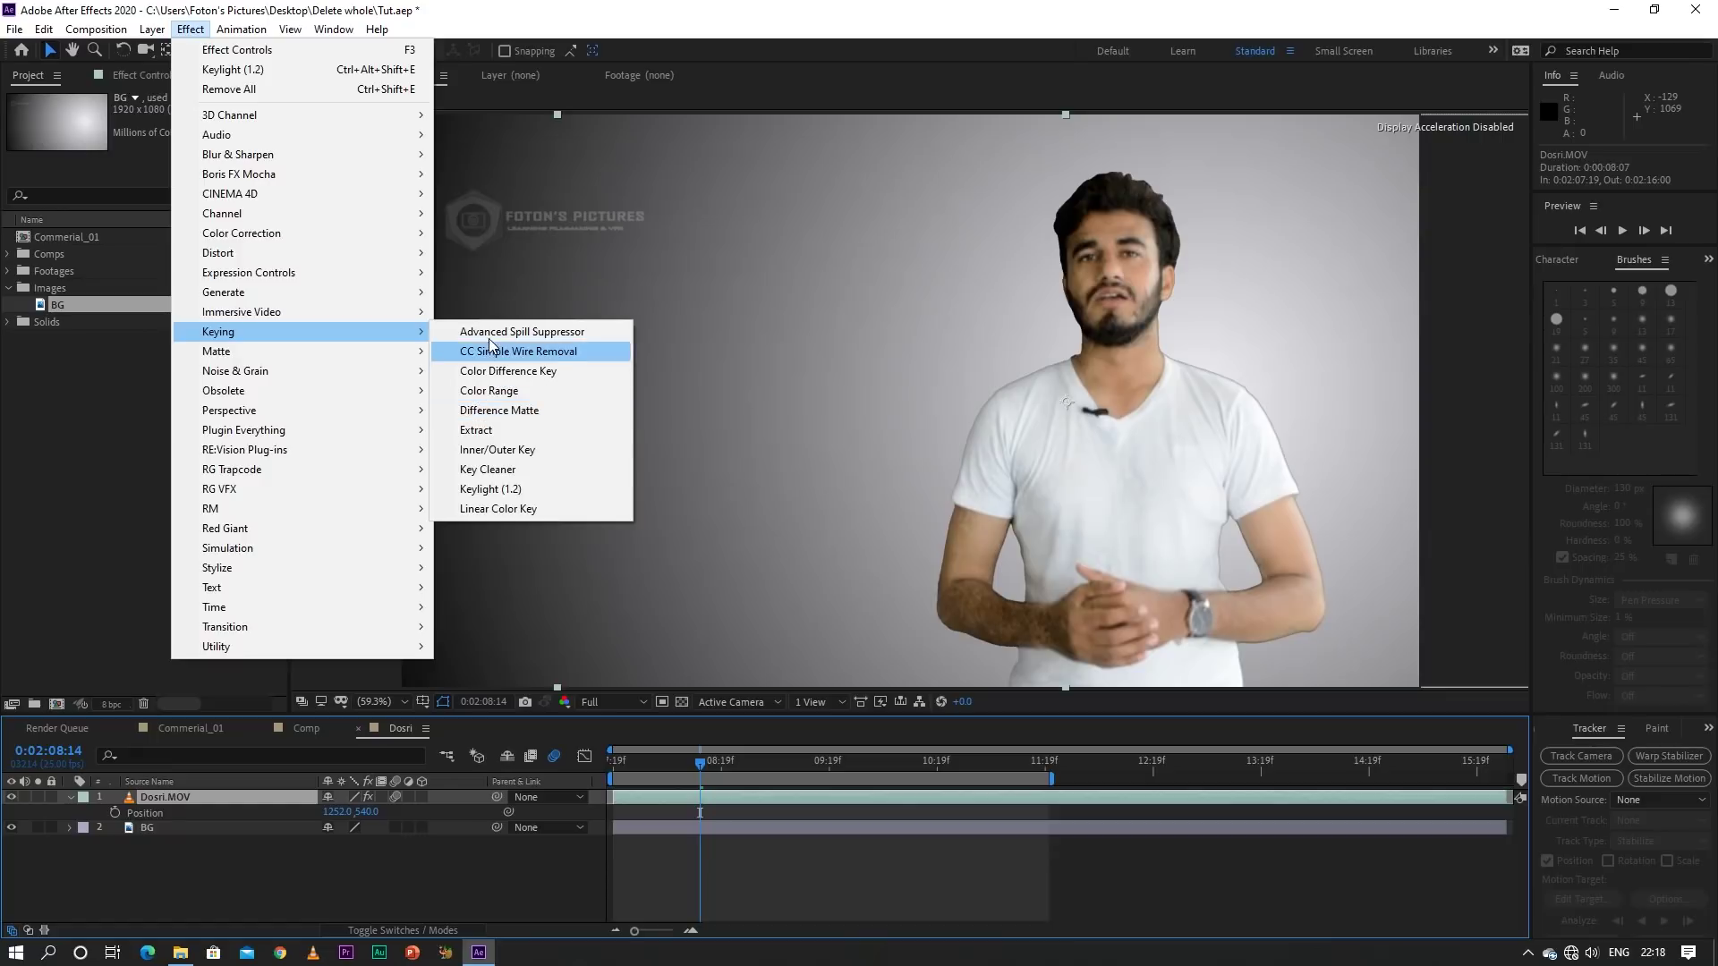
pyautogui.click(489, 338)
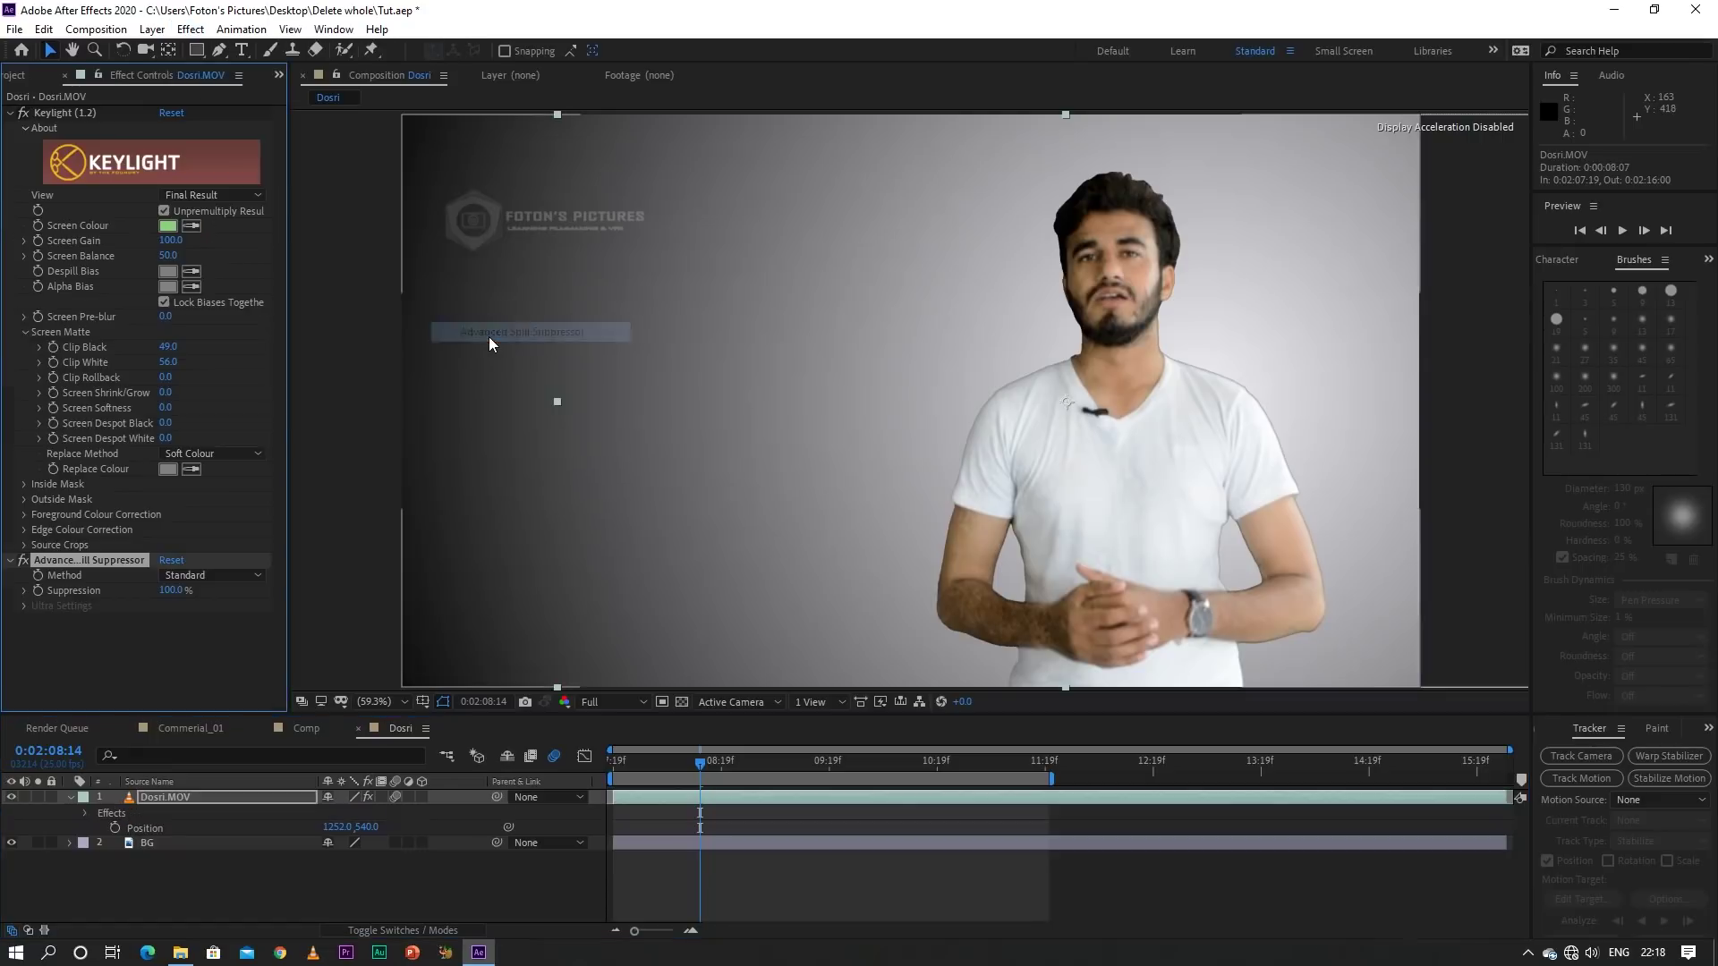
pyautogui.press('/')
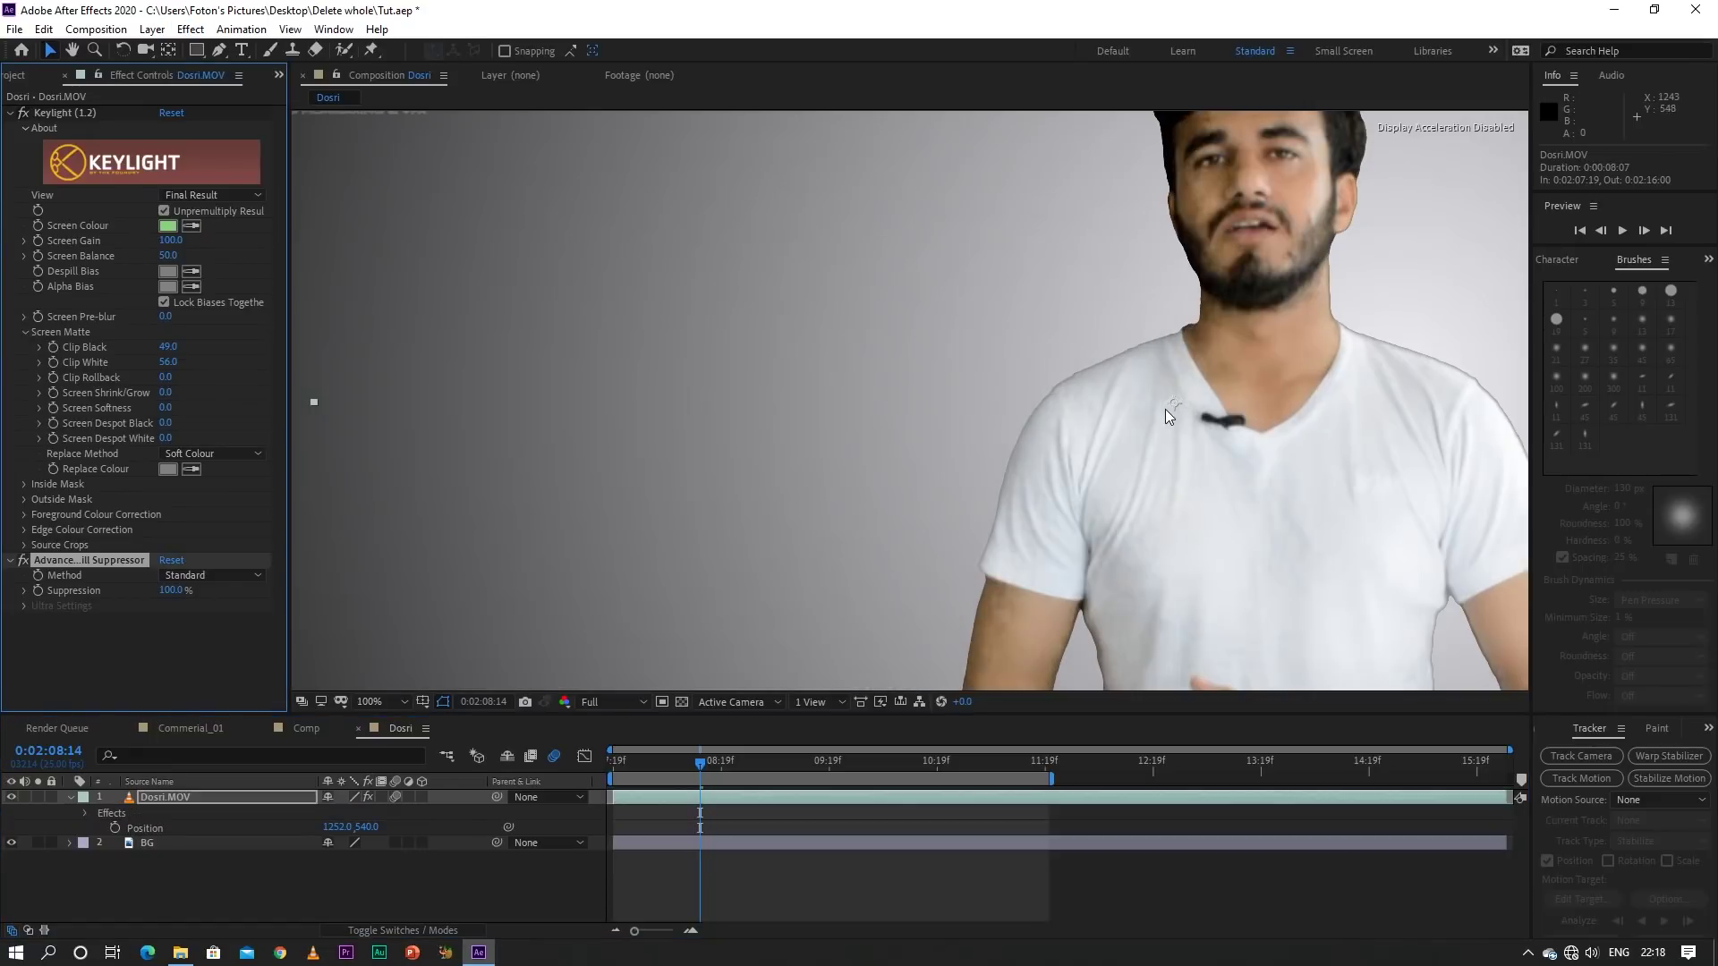
pyautogui.press('.')
pyautogui.moveTo(1235, 434); pyautogui.dragTo(356, 510)
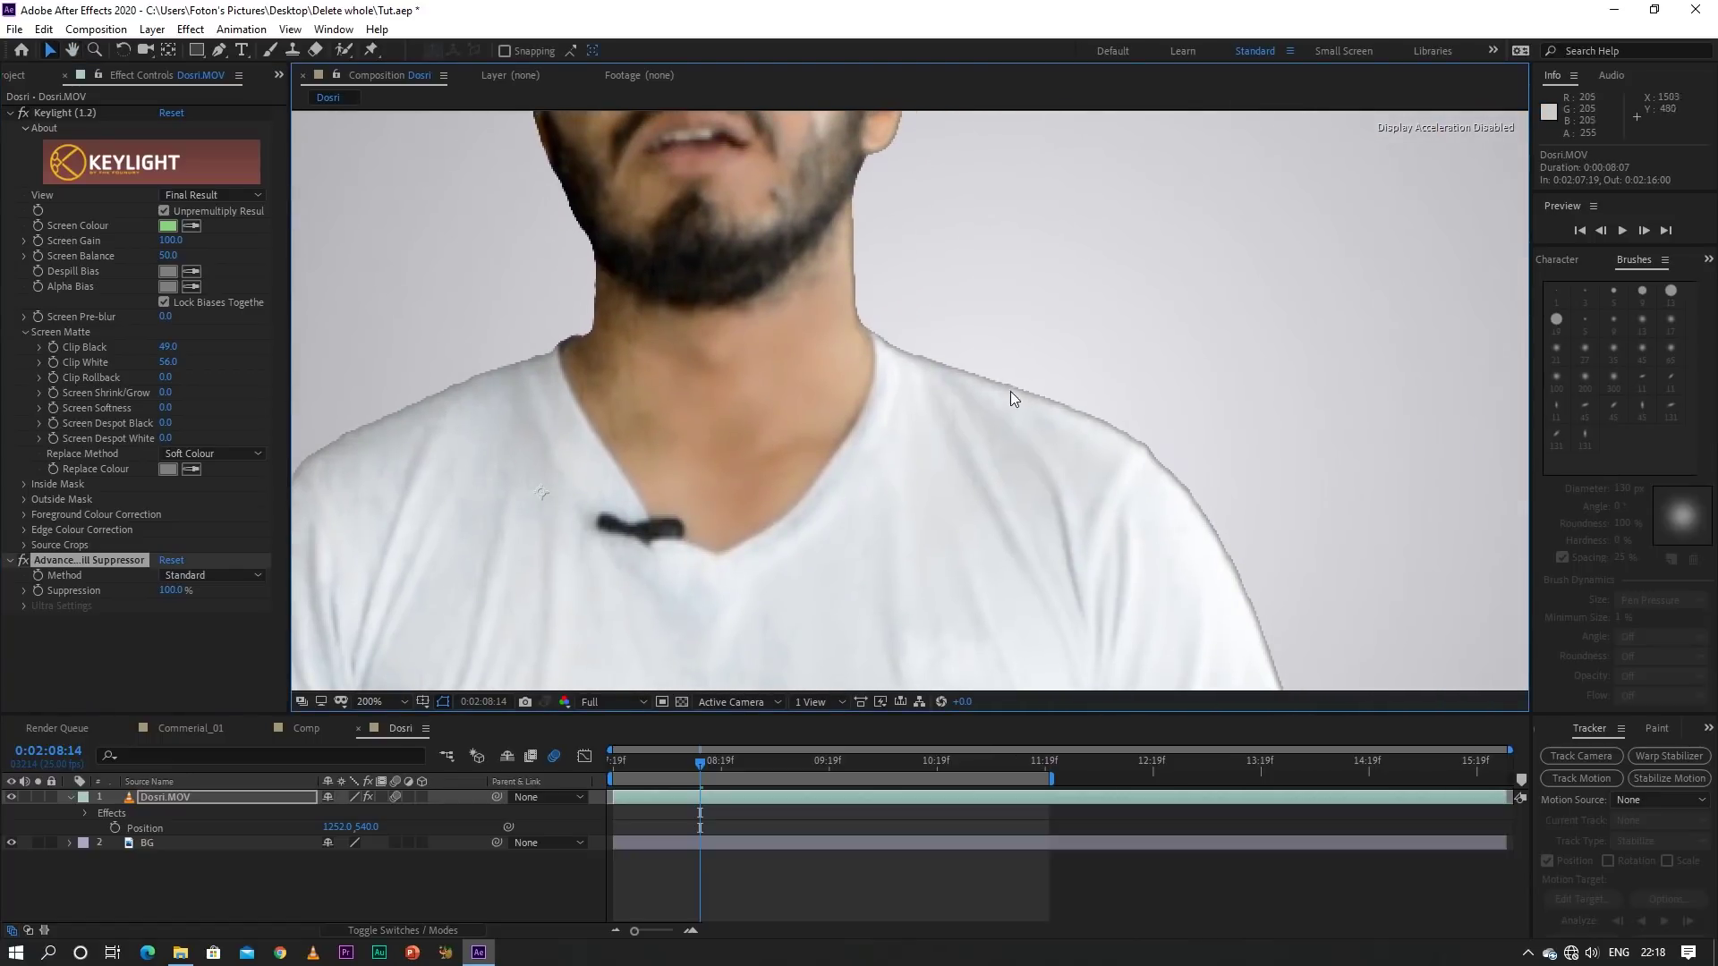
# Set the spill suppressor's Method to Ultra and collapse its settings
pyautogui.click(19, 562)
pyautogui.scroll(-2, 823, 419)
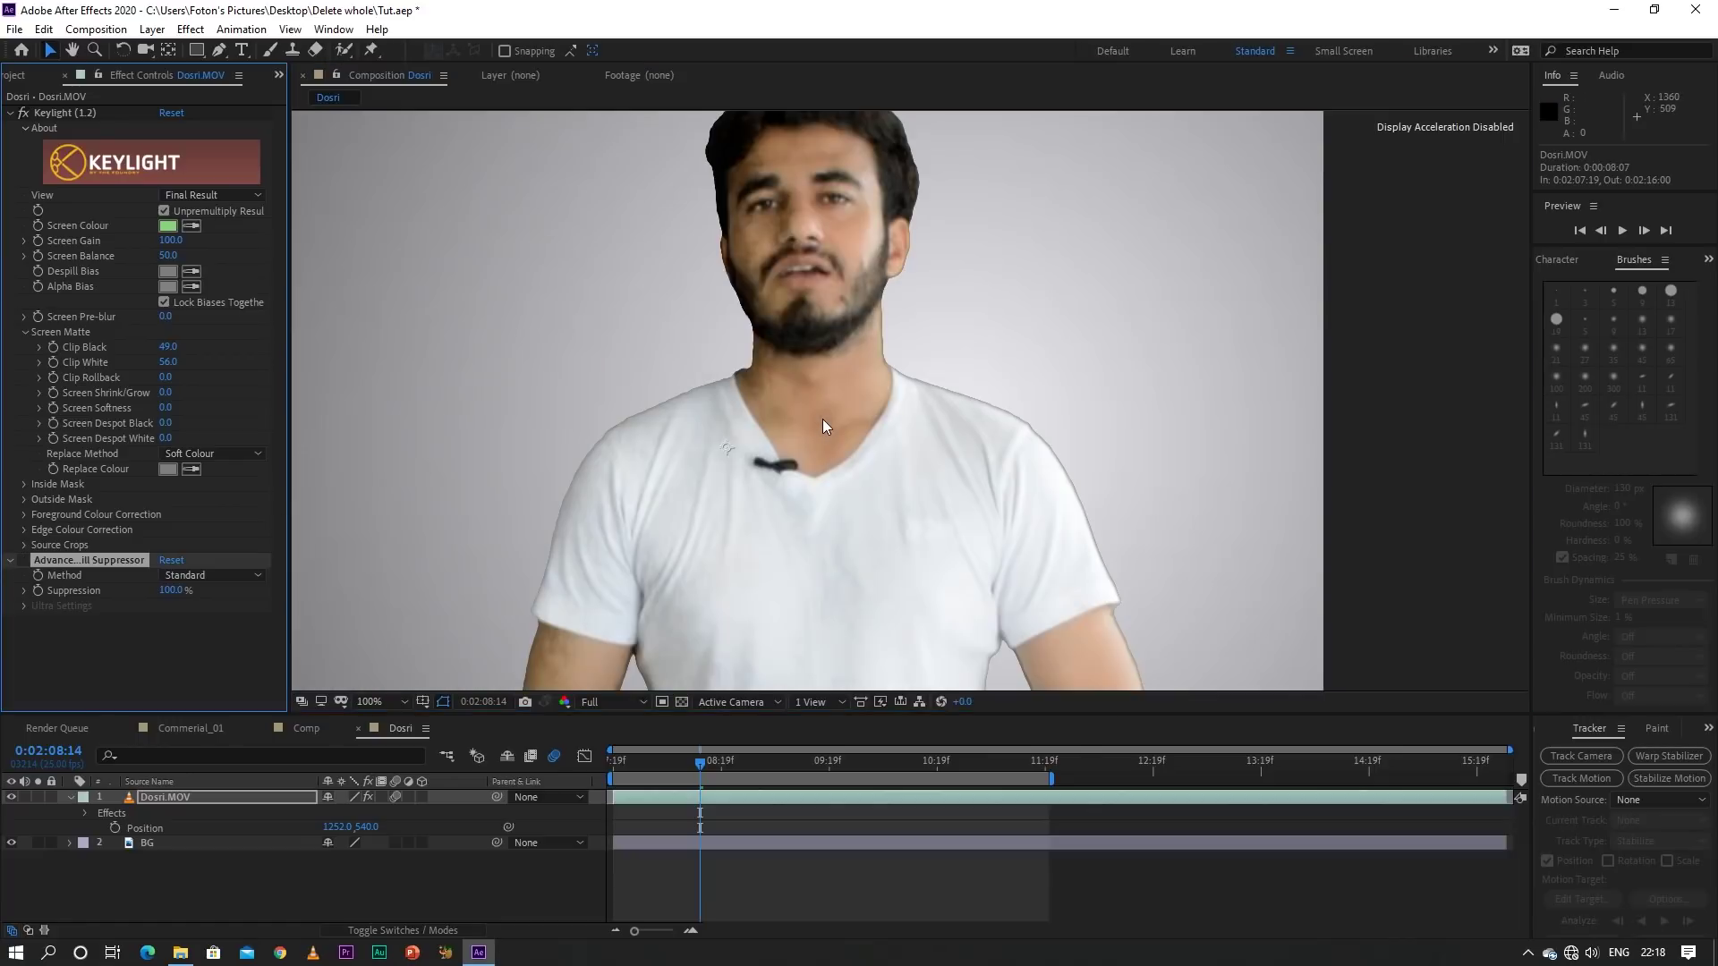
pyautogui.scroll(2, 824, 419)
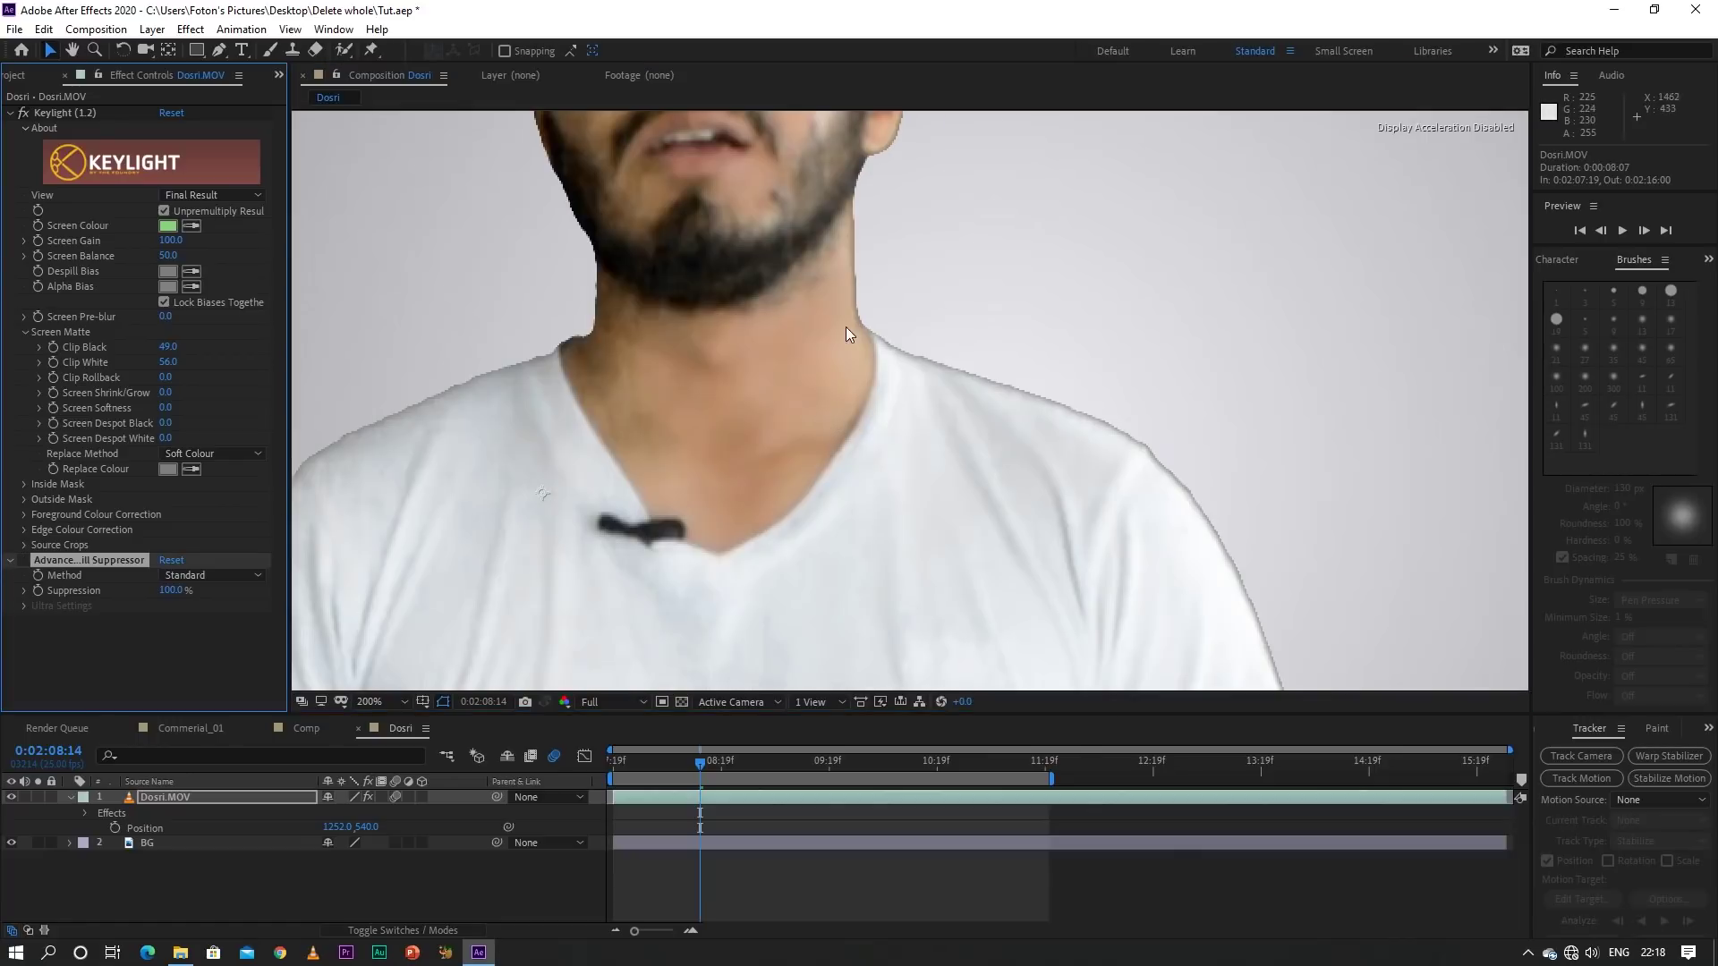
pyautogui.click(215, 581)
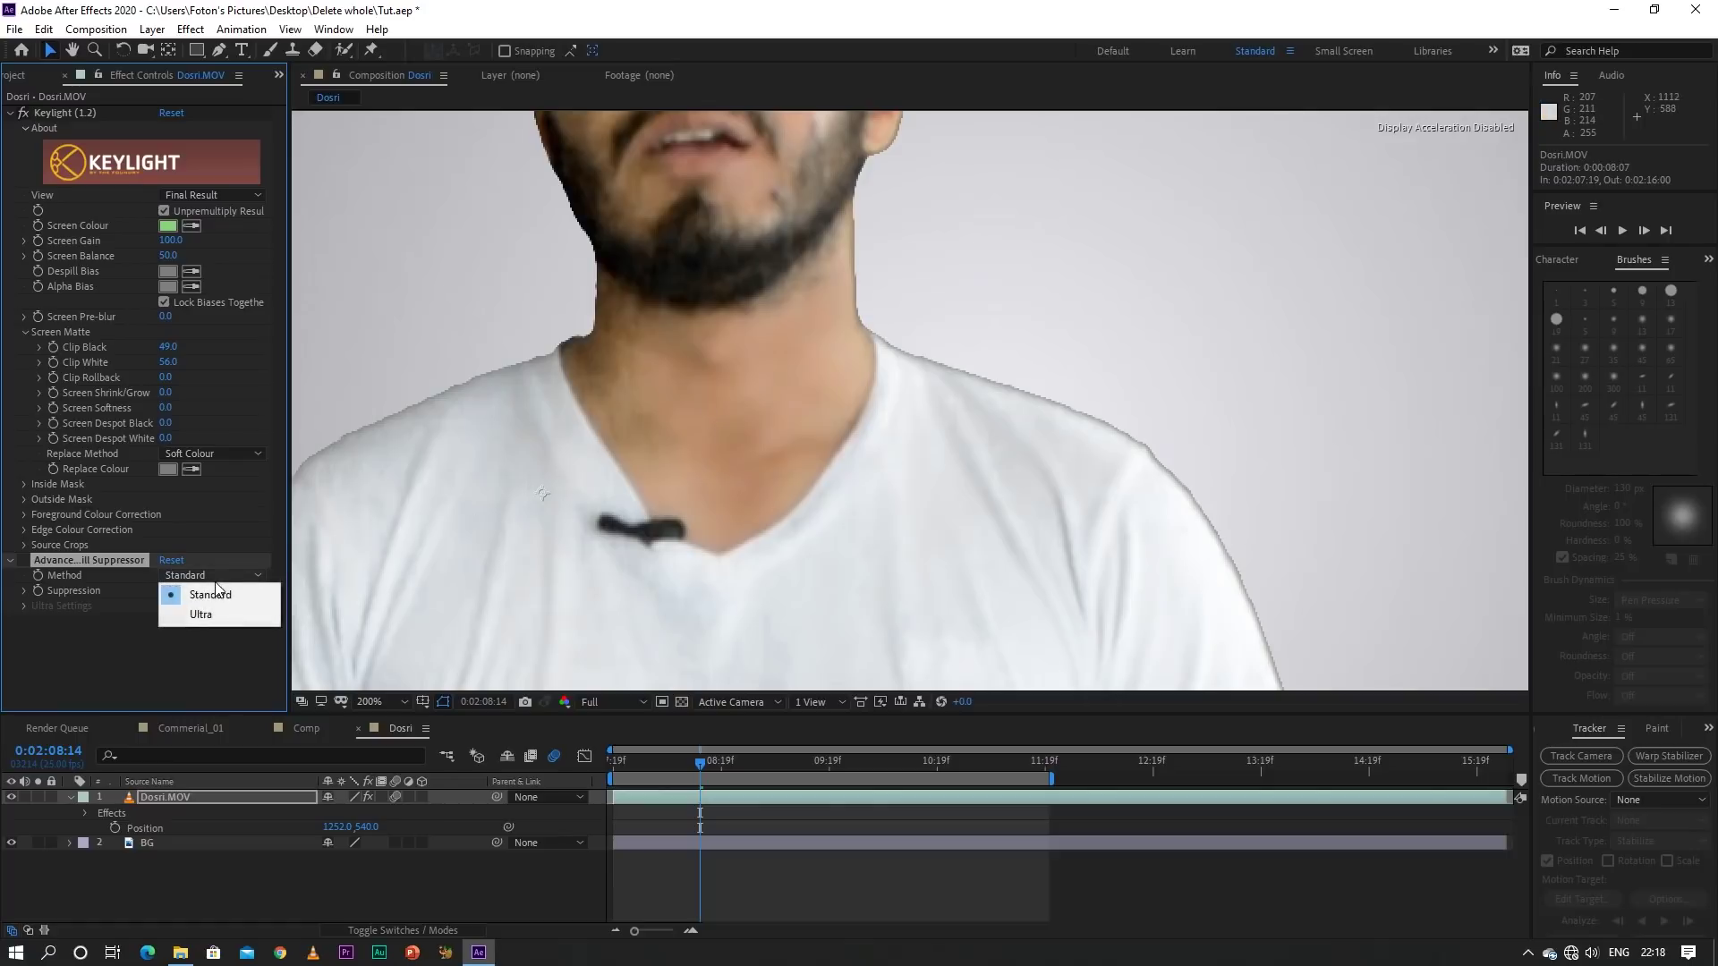
pyautogui.click(213, 614)
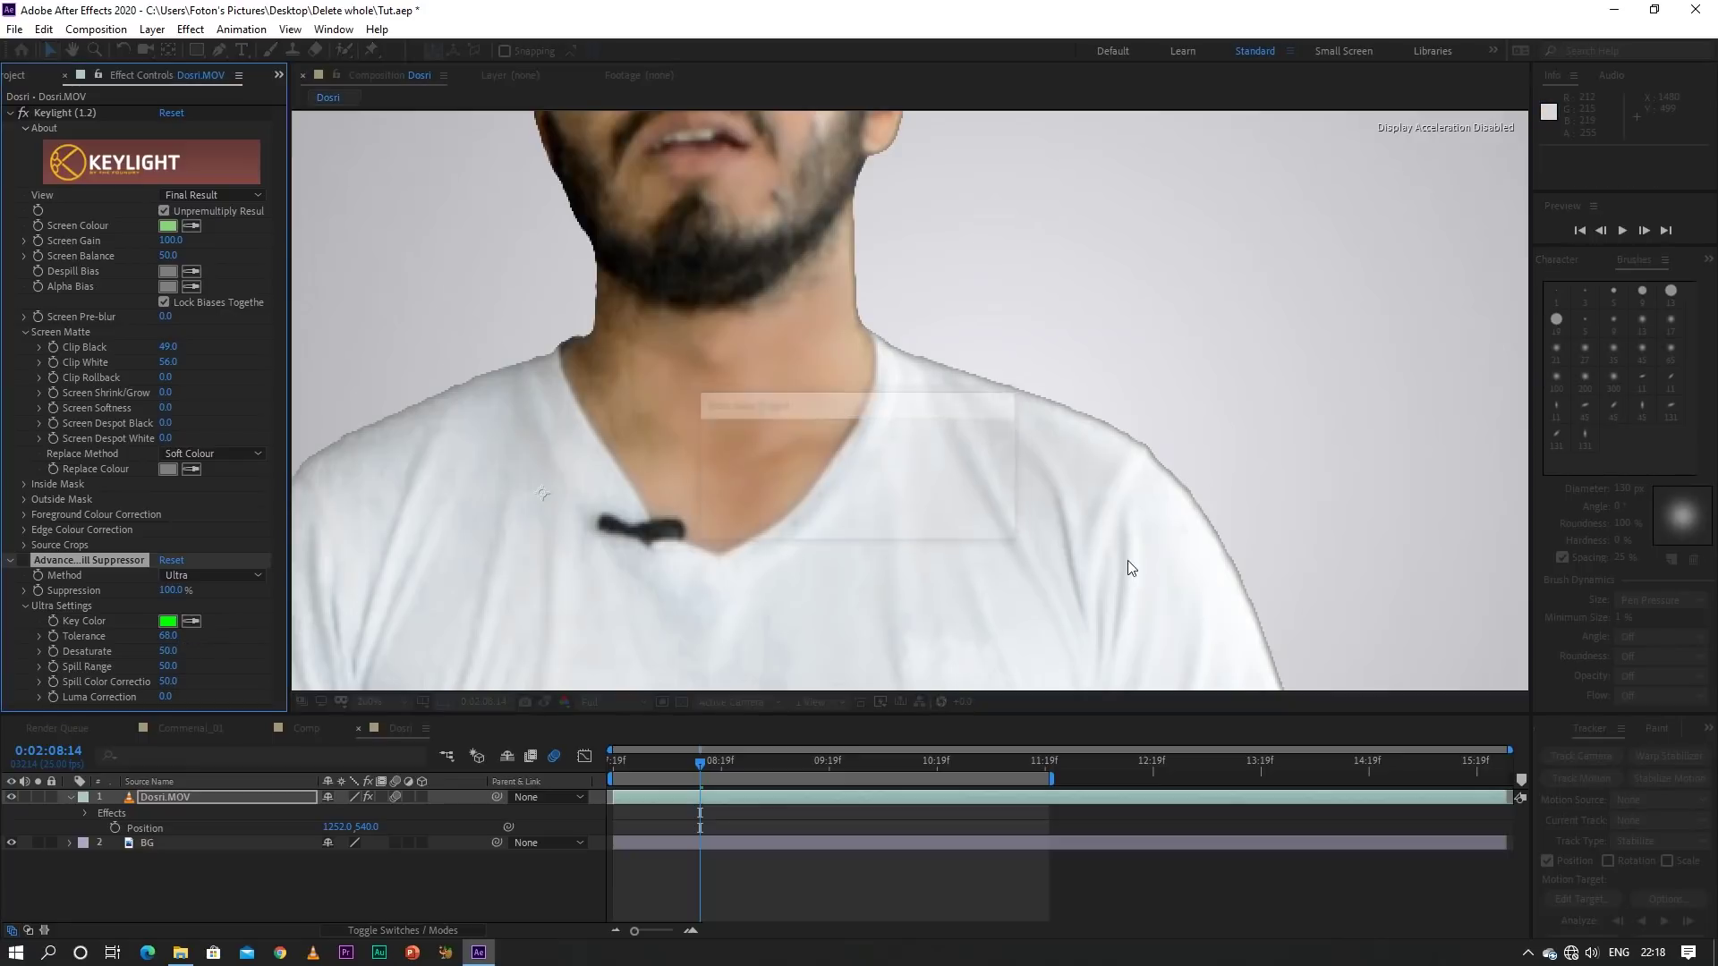
pyautogui.click(10, 560)
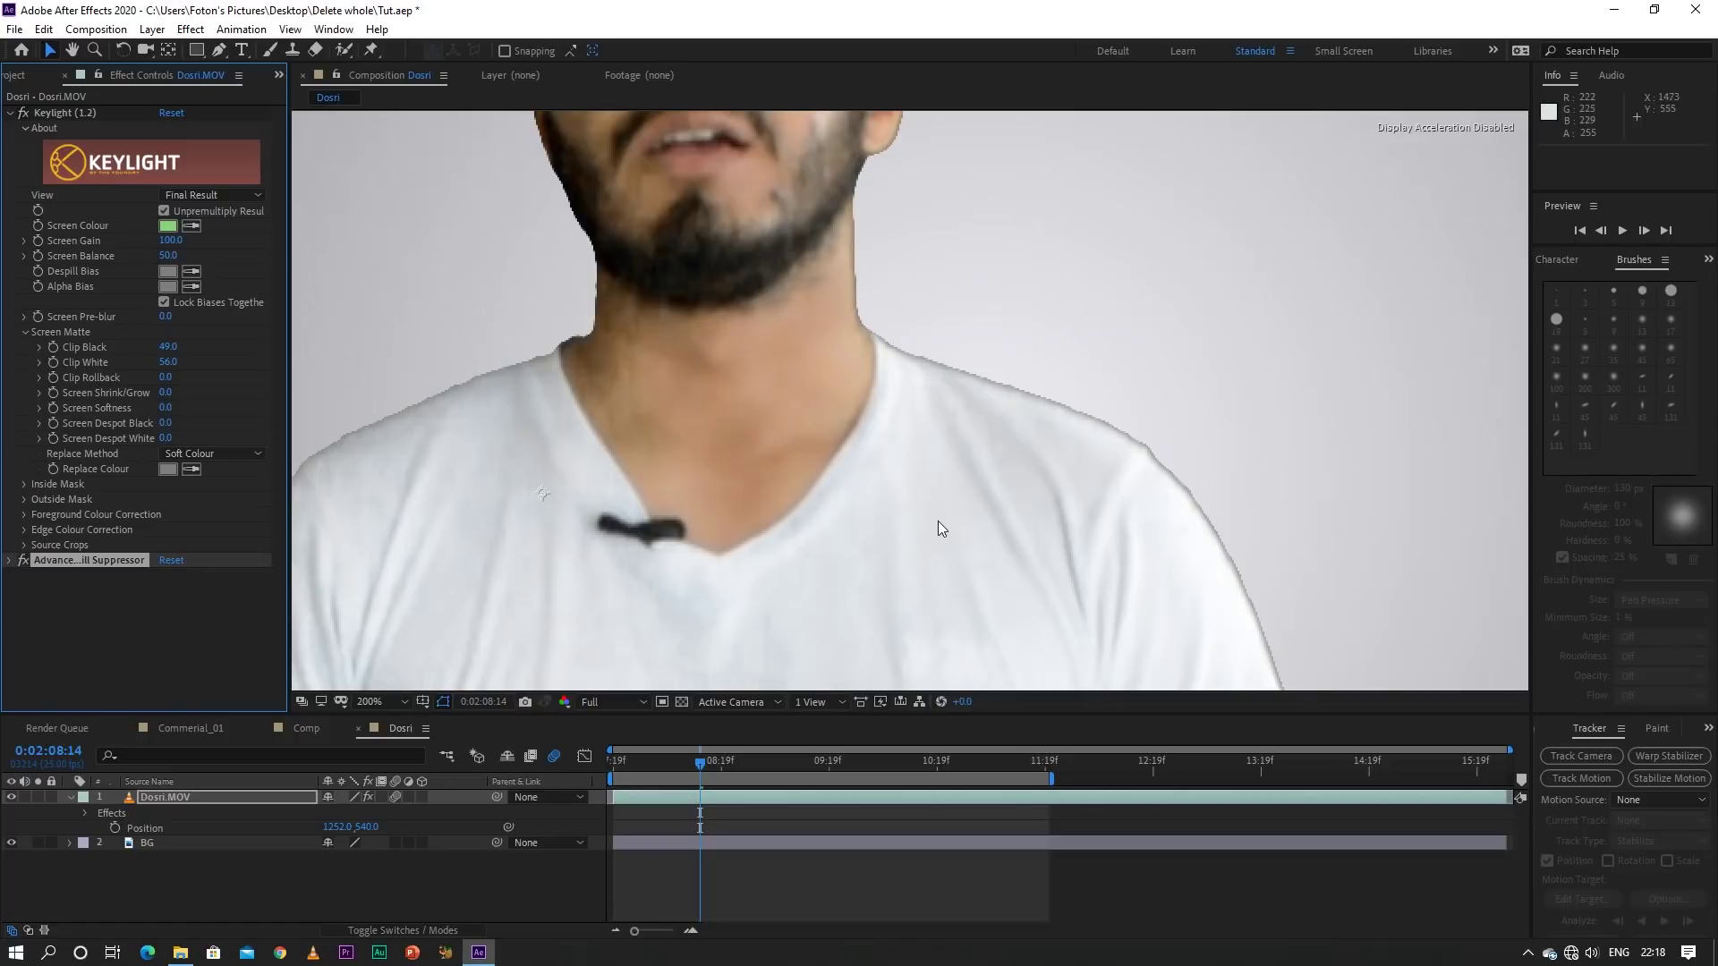
pyautogui.scroll(-1, 939, 517)
pyautogui.scroll(1, 901, 408)
# Add Inner/Outer Key from the Keying effects to Dosri.MOV
pyautogui.click(189, 30)
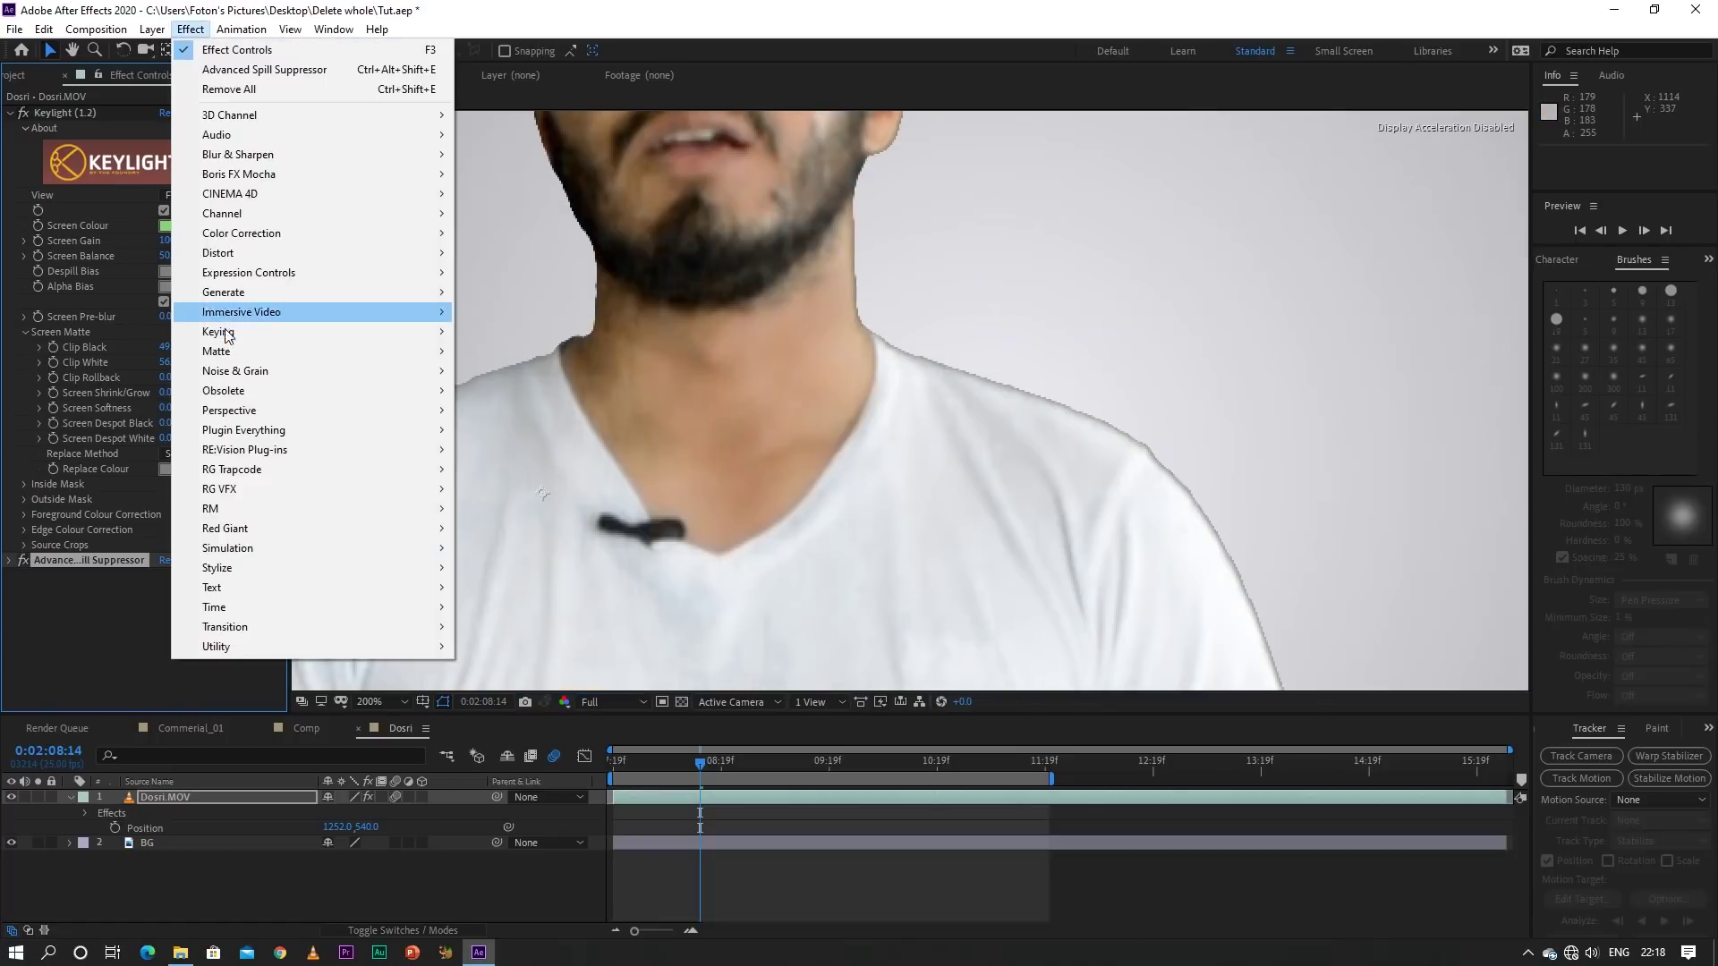
pyautogui.moveTo(420, 332)
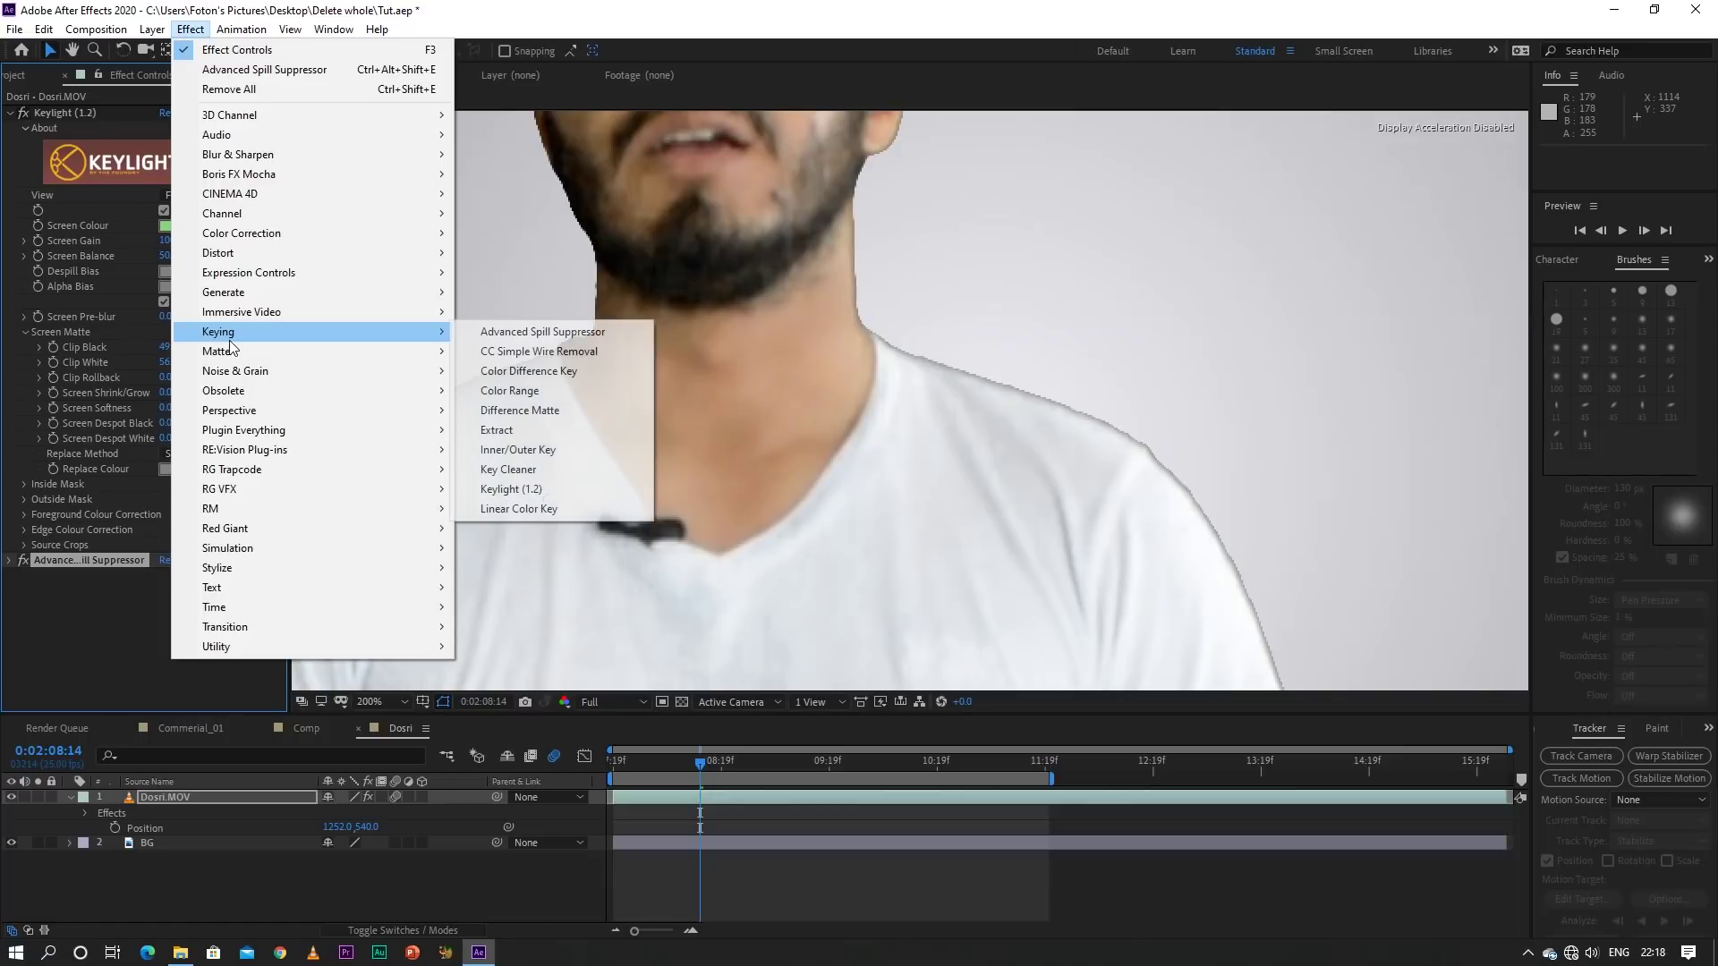
pyautogui.click(497, 450)
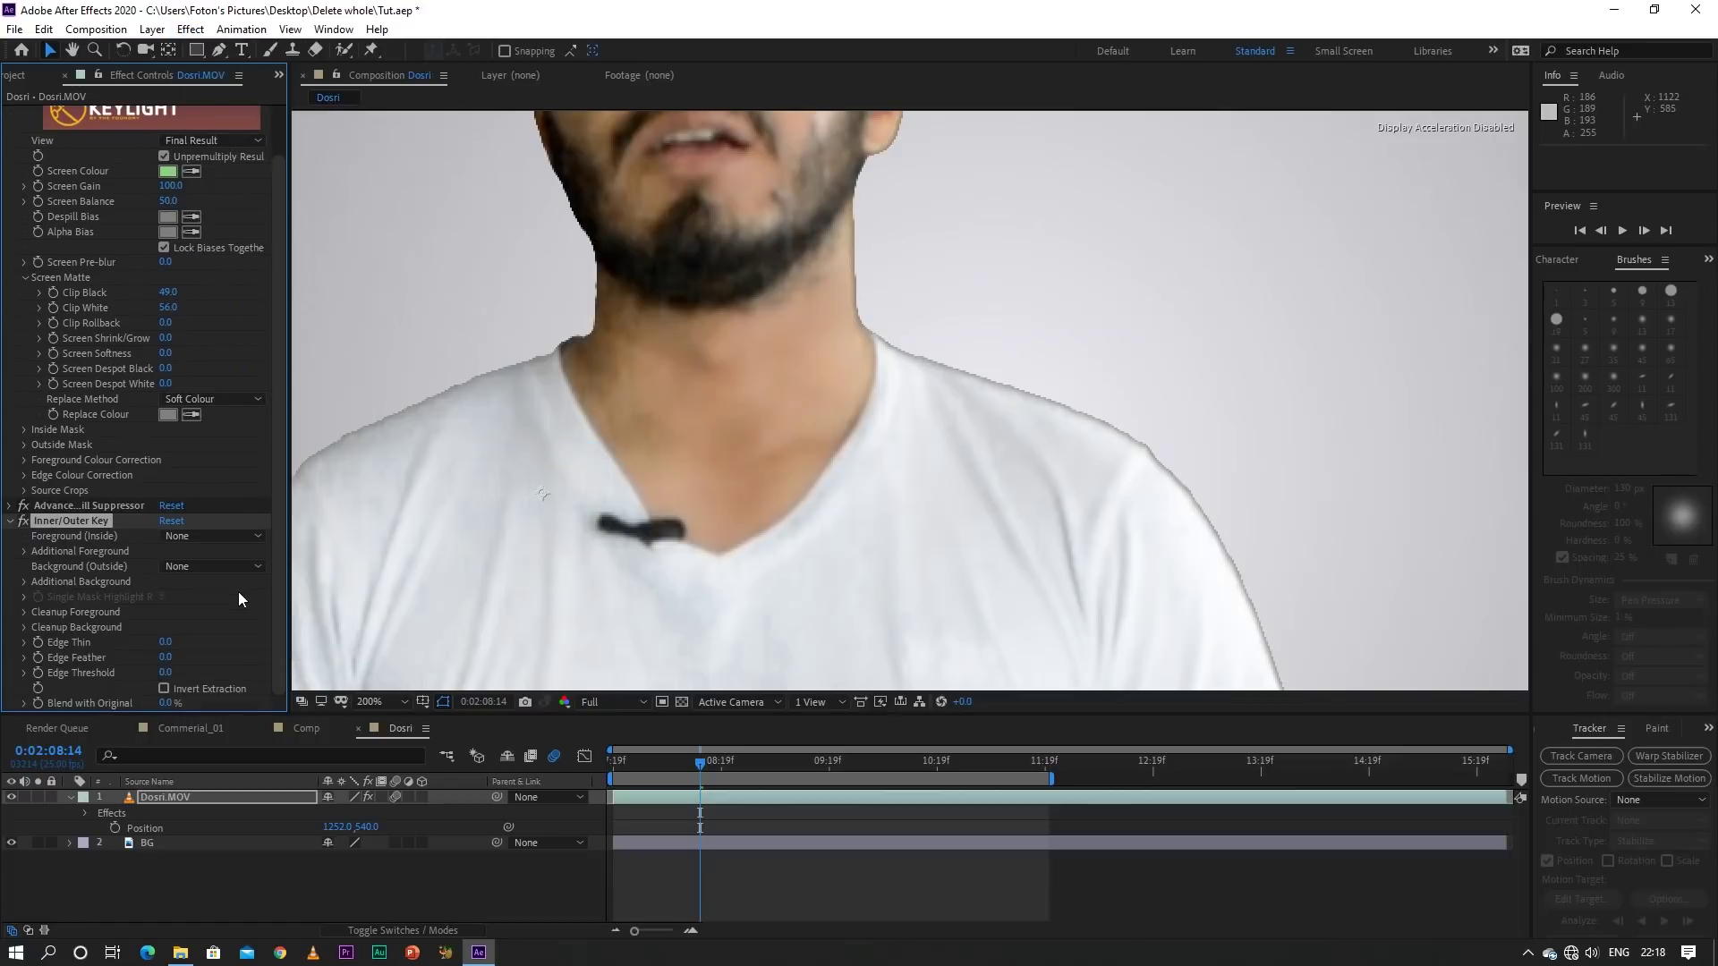
# Set Inner/Outer Key's Edge Feather to 2.0 and Edge Thin to 1.5
pyautogui.click(167, 660)
pyautogui.write('1')
pyautogui.click(232, 659)
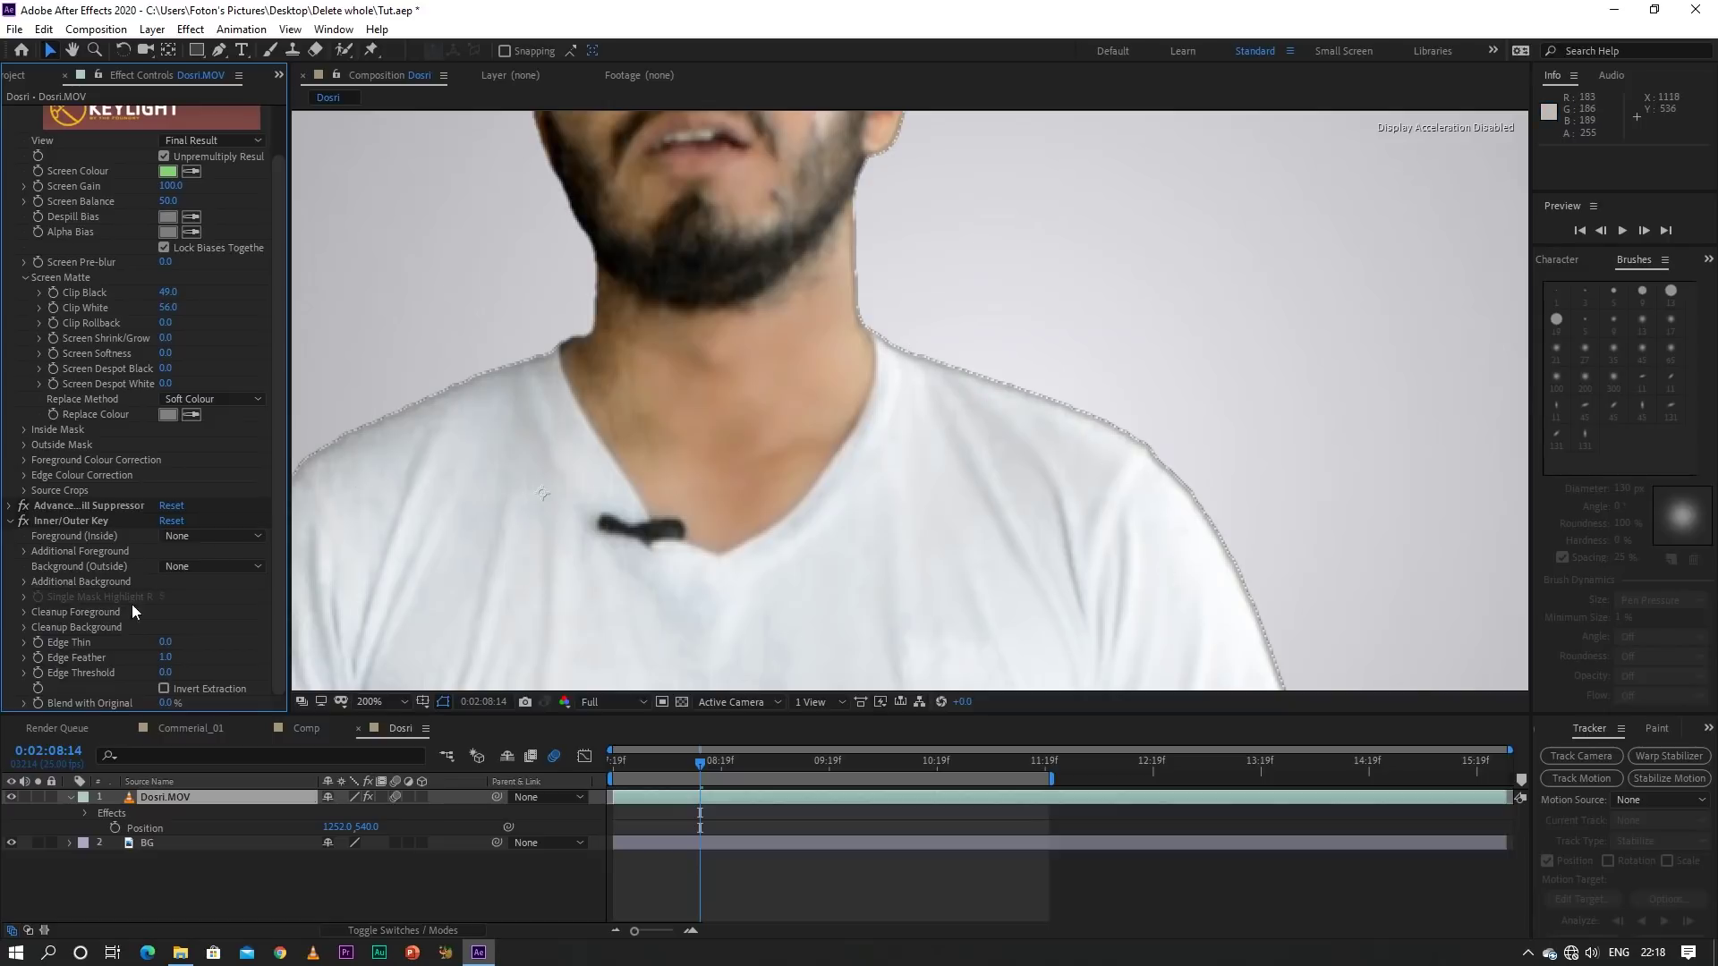
pyautogui.moveTo(162, 643); pyautogui.dragTo(247, 651)
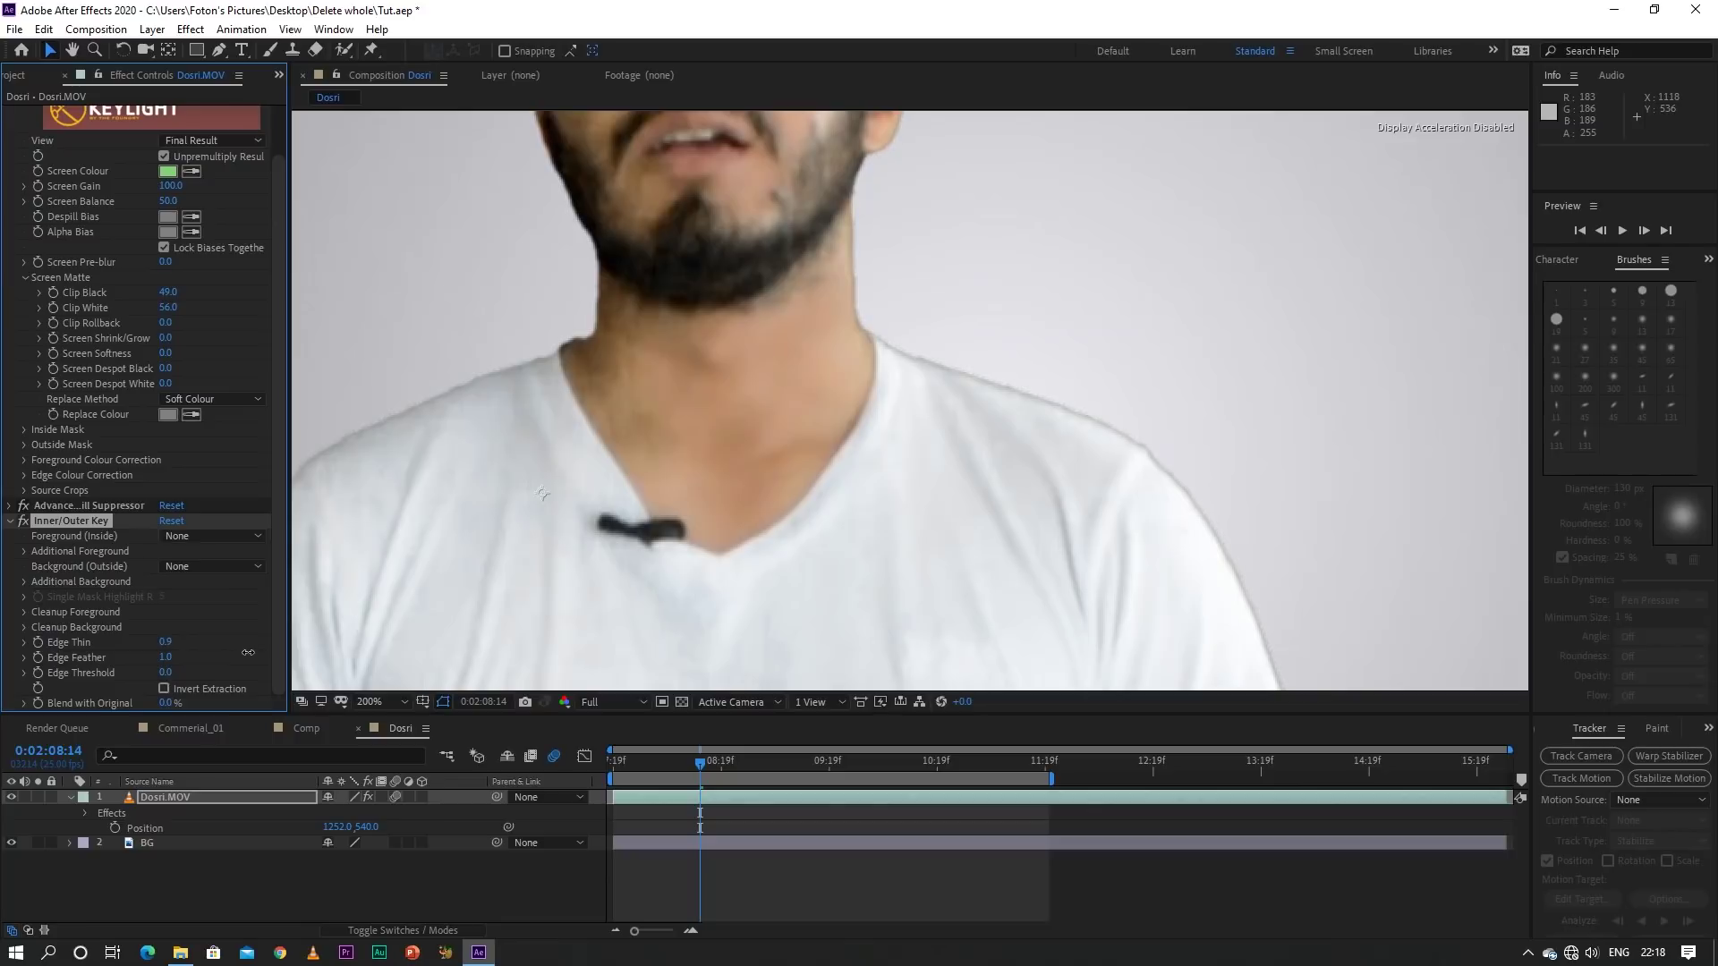
pyautogui.click(165, 658)
pyautogui.write('2')
pyautogui.press('Return')
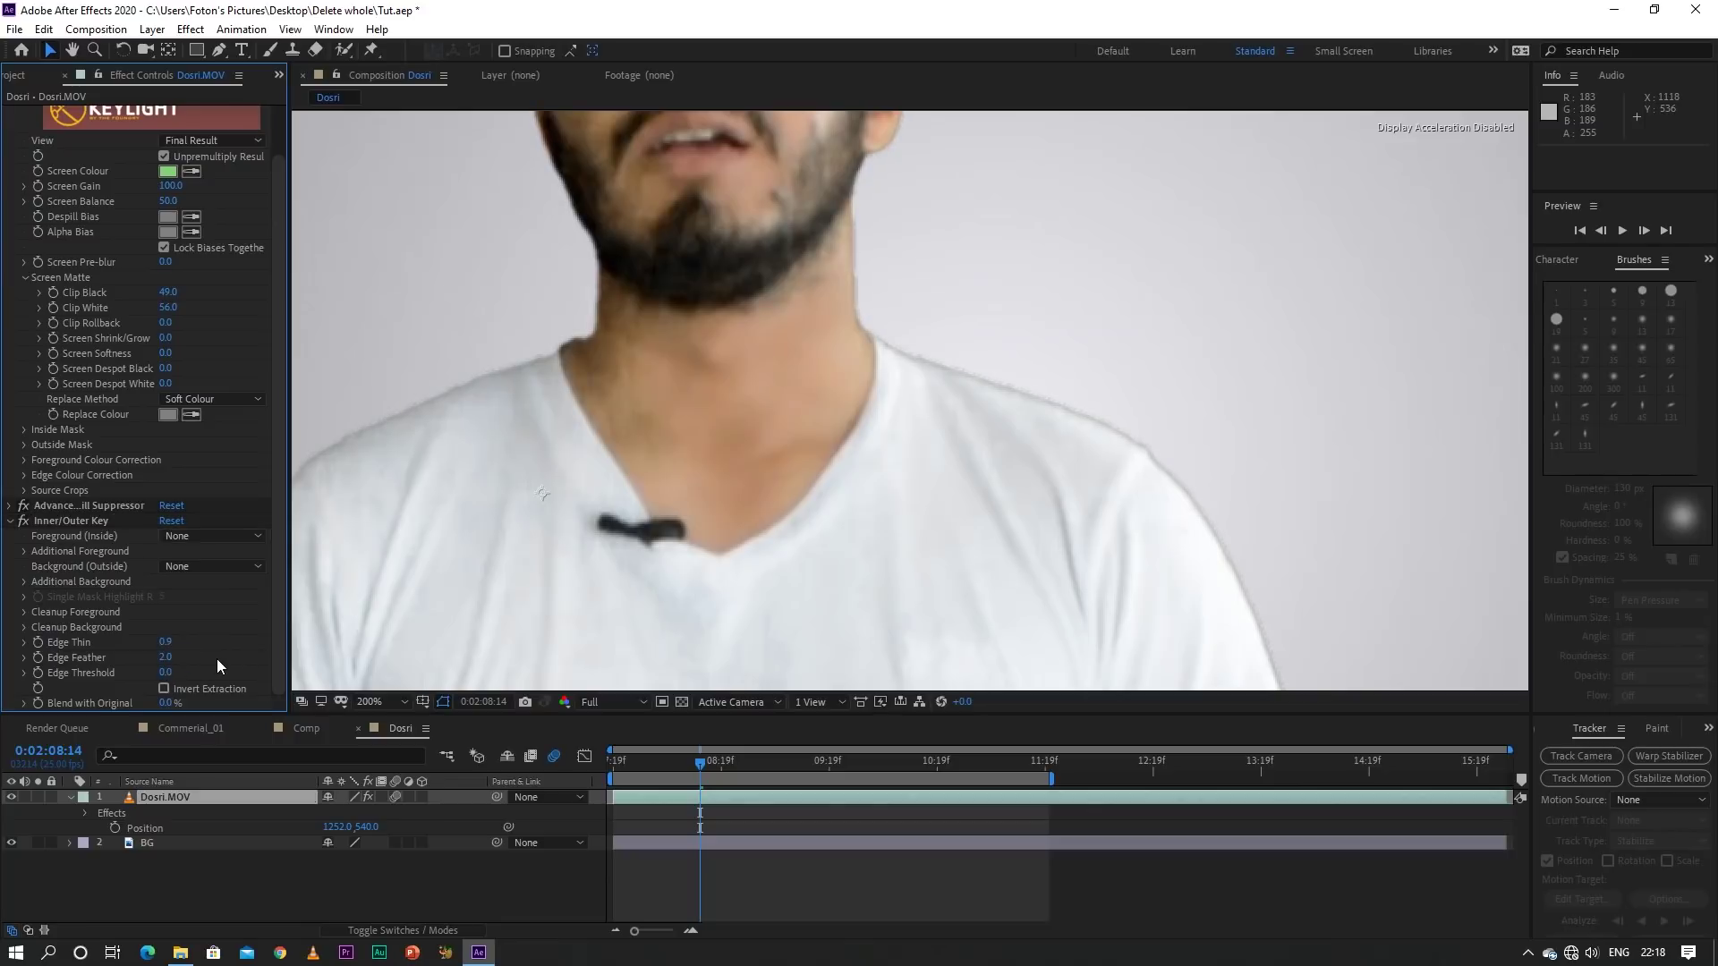
pyautogui.moveTo(166, 643); pyautogui.dragTo(226, 652)
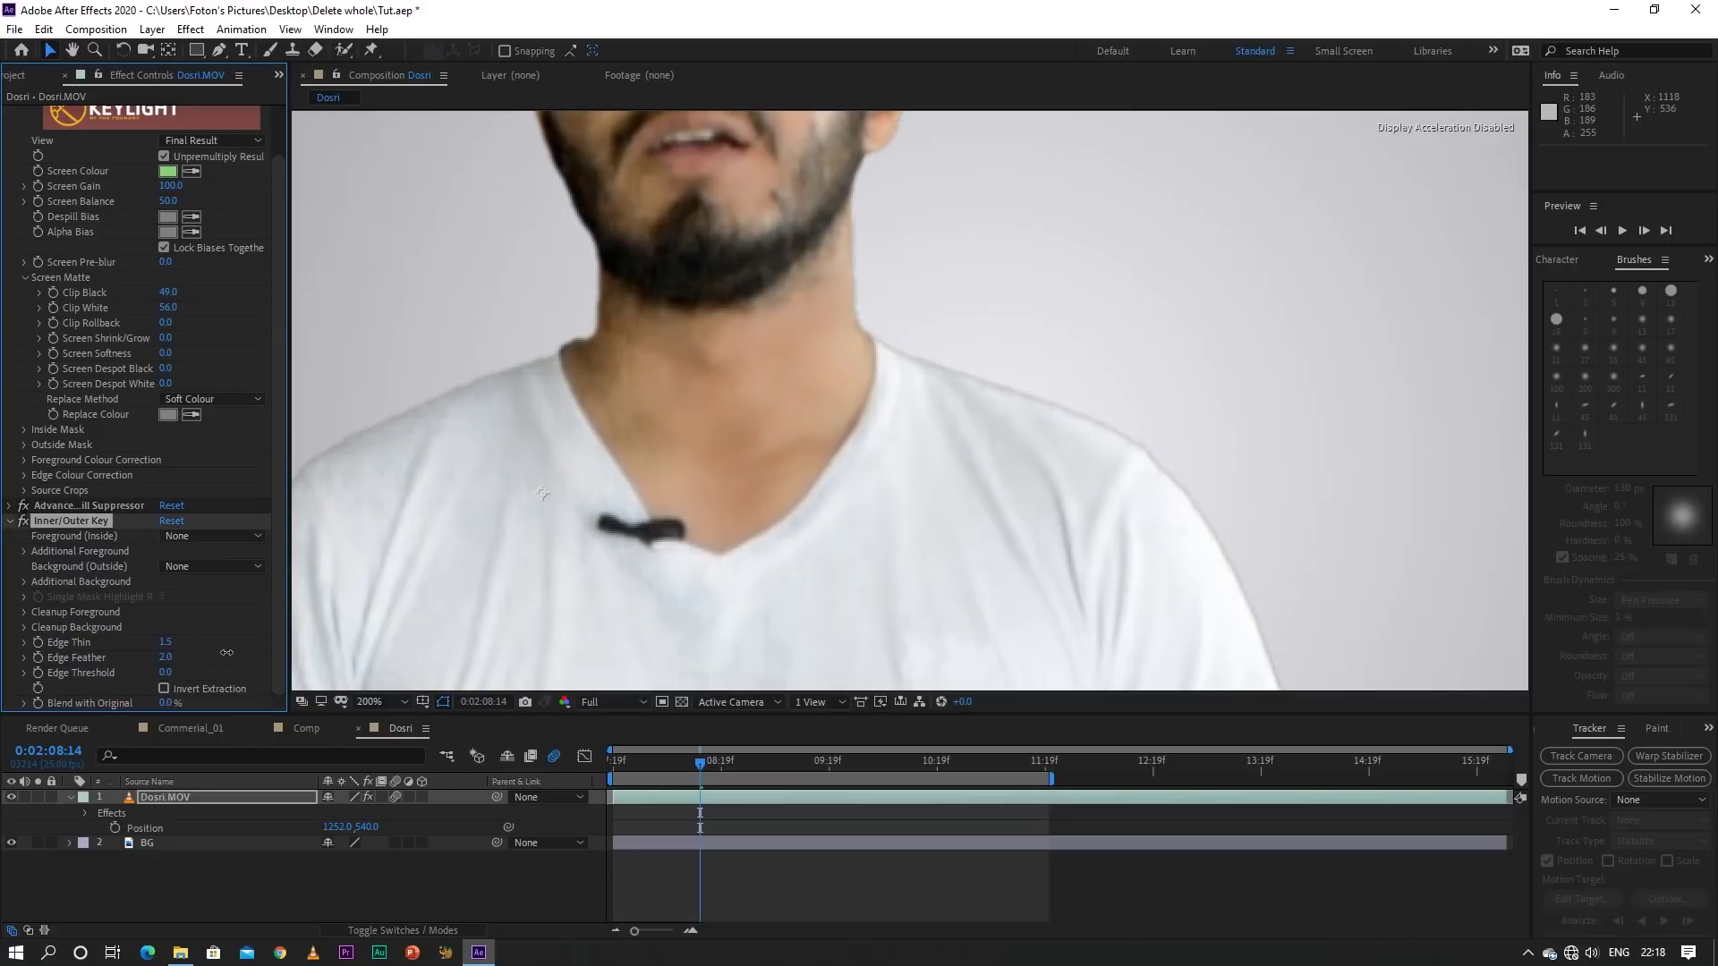
pyautogui.scroll(-3, 653, 568)
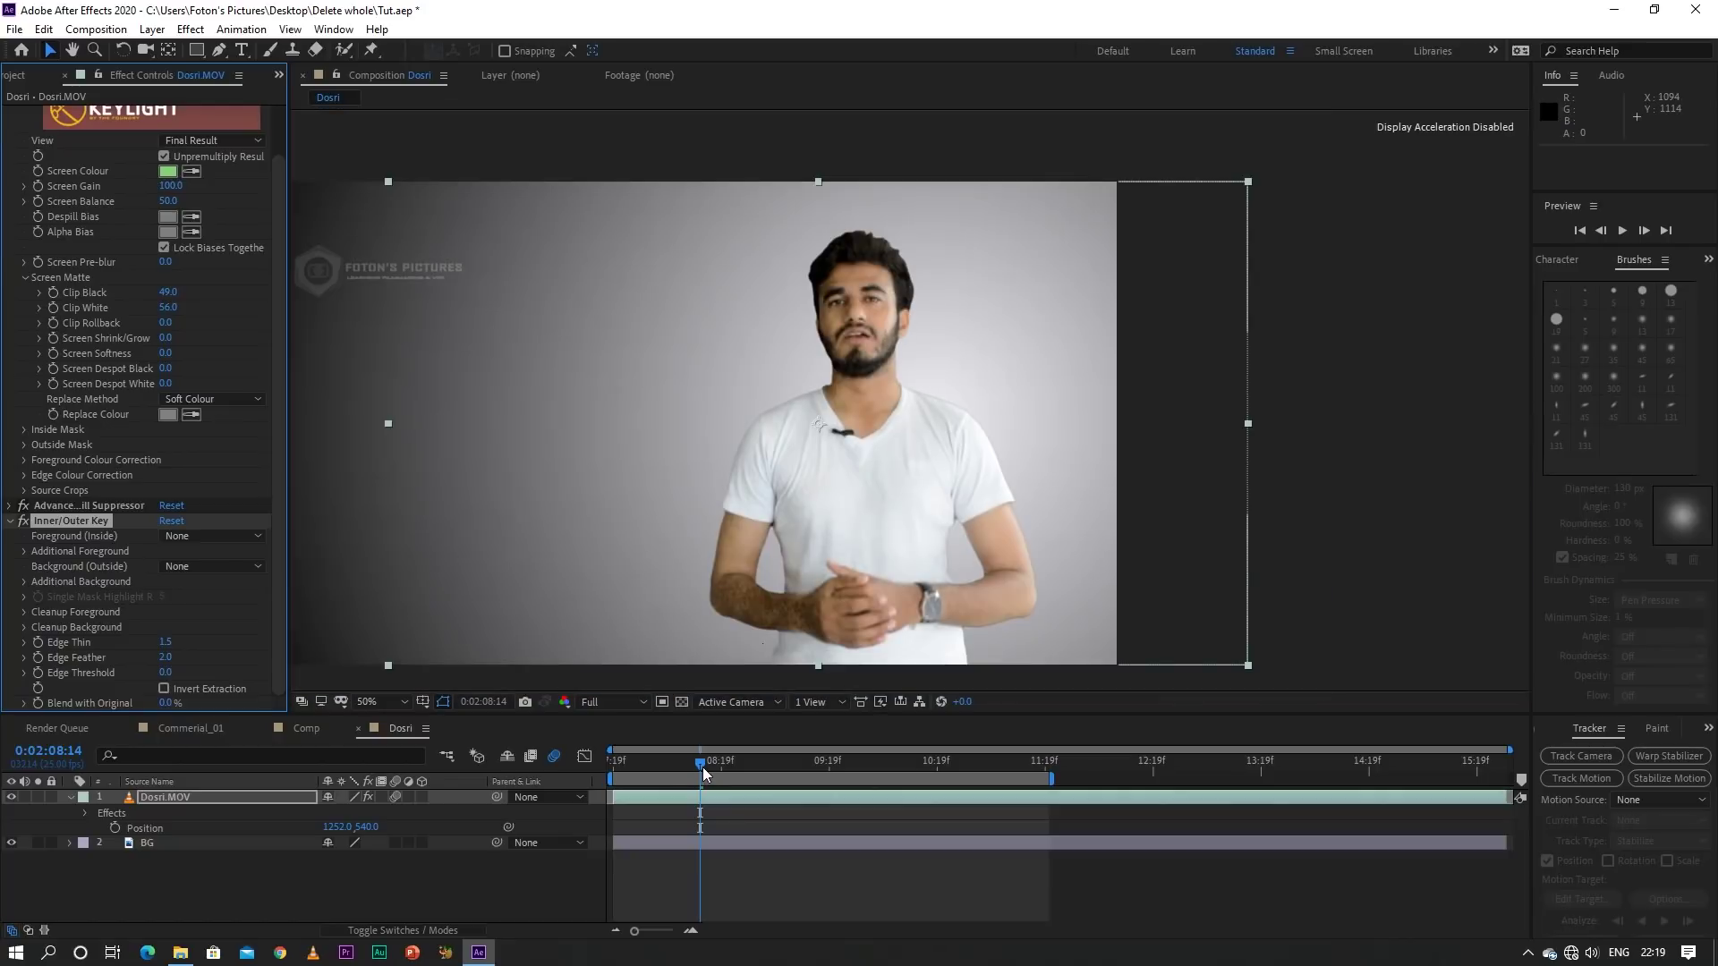
# Move the playhead to 0:02:09:20 and fit the whole composition in the viewer
pyautogui.moveTo(699, 769); pyautogui.dragTo(854, 783)
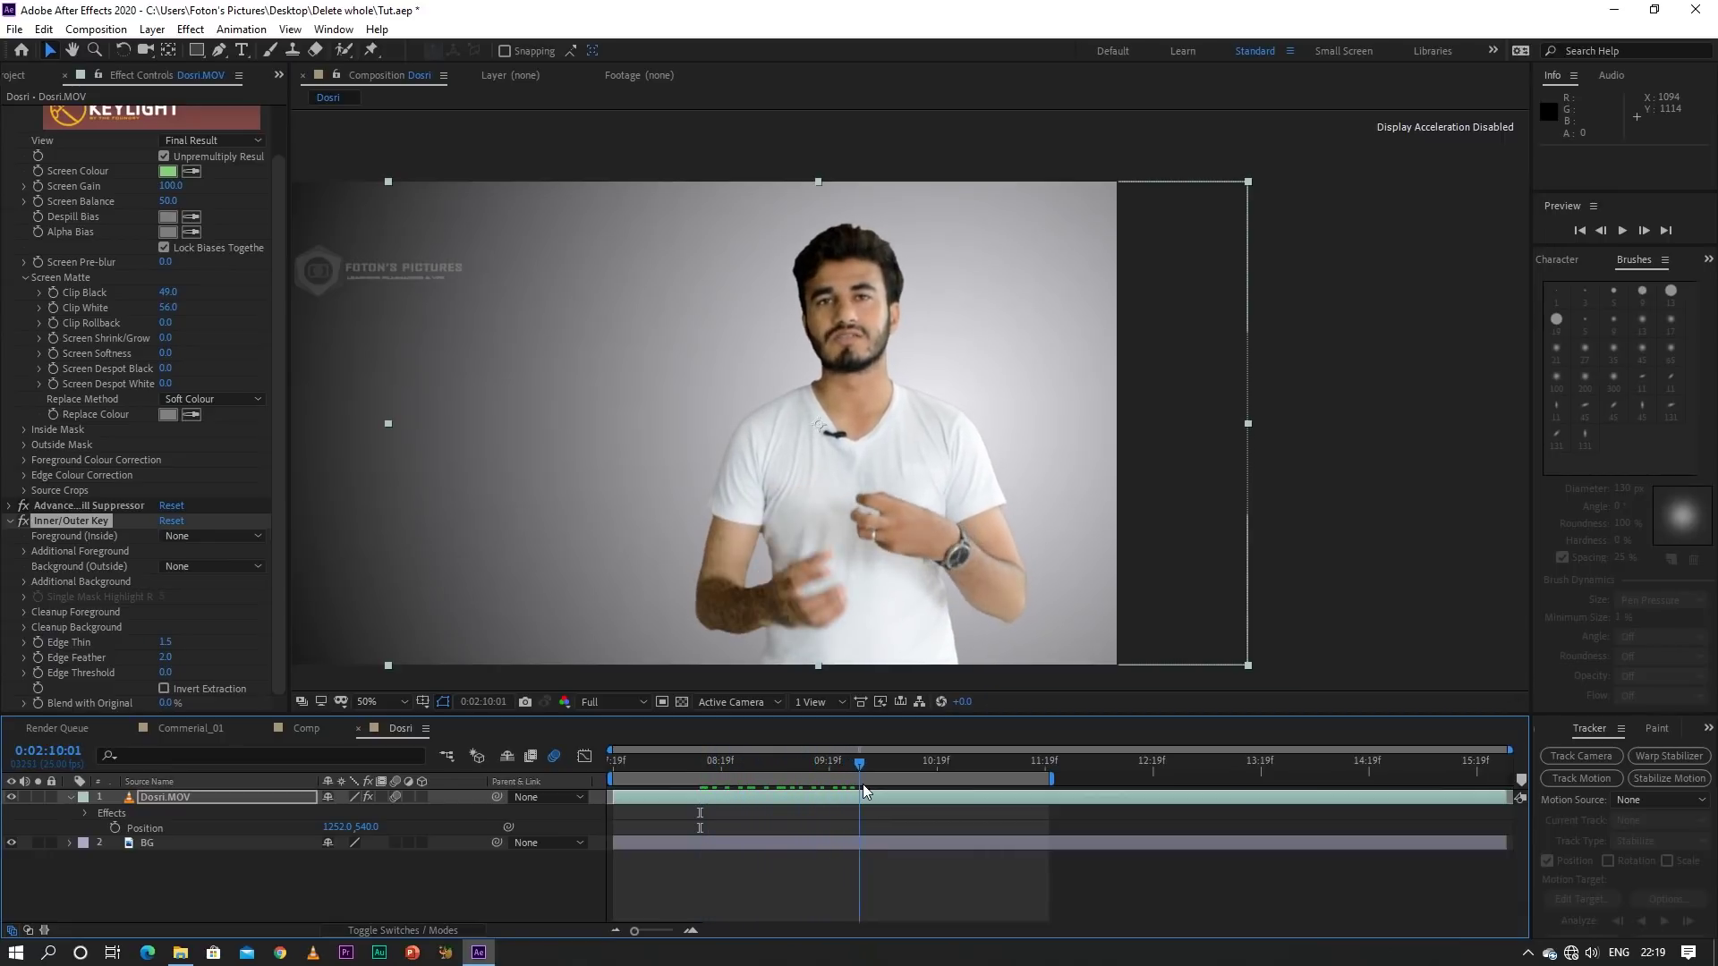
pyautogui.moveTo(853, 784); pyautogui.dragTo(833, 786)
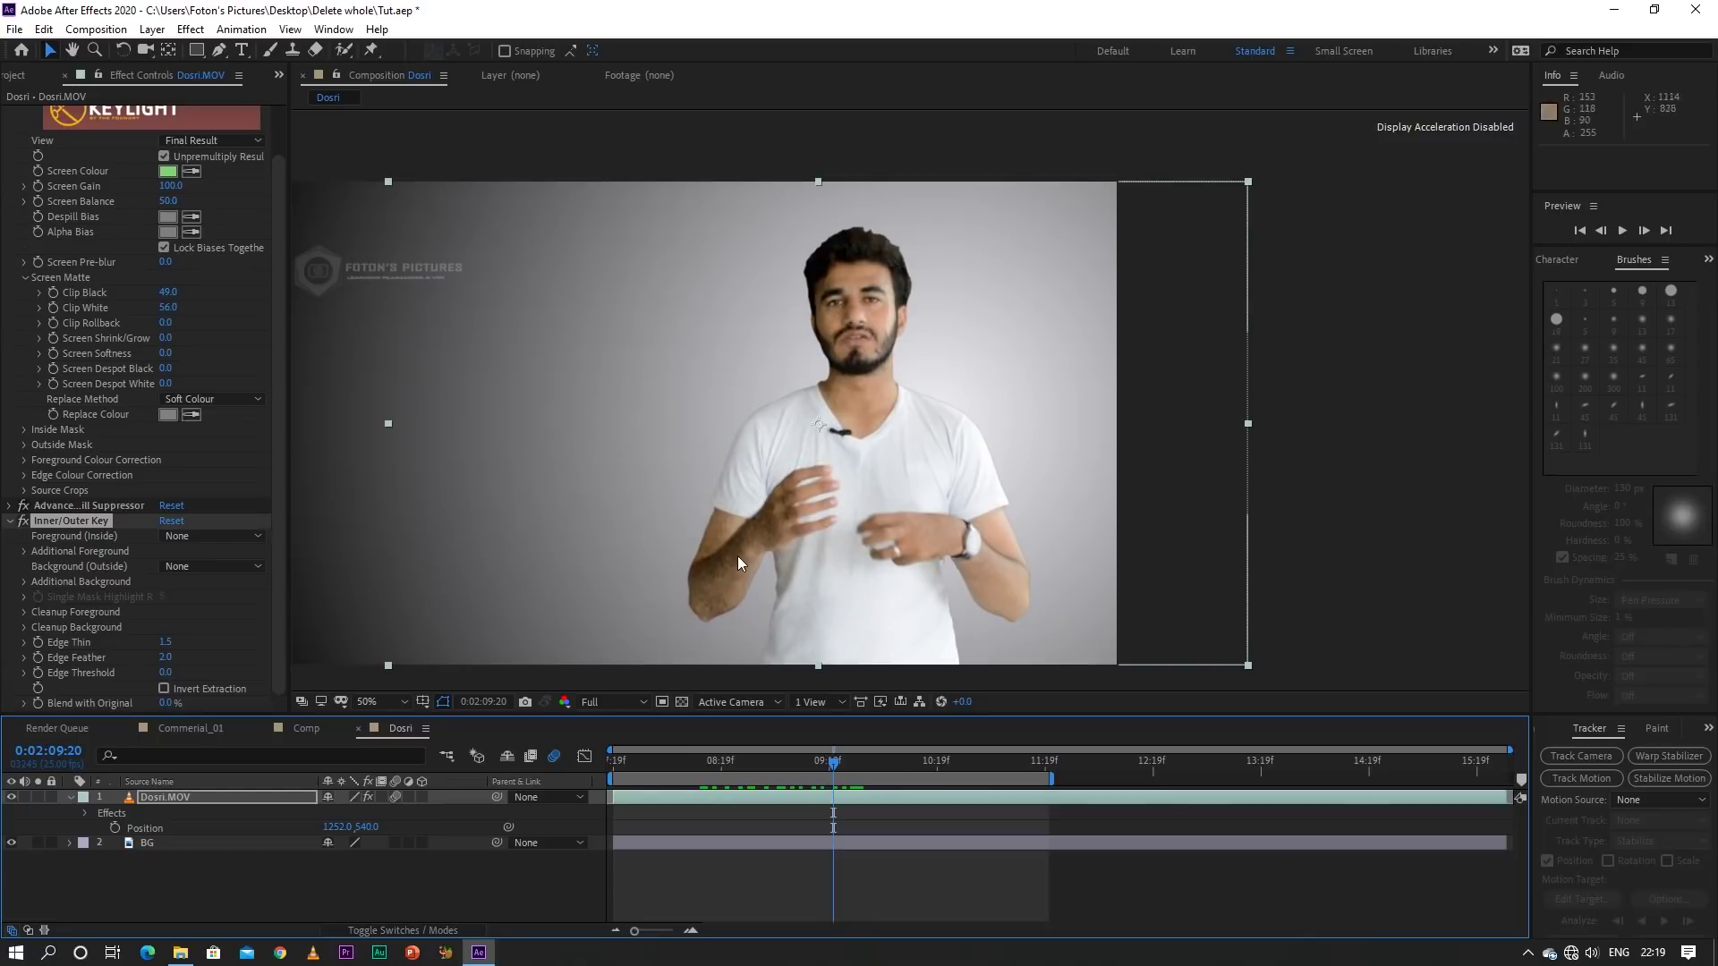
pyautogui.click(390, 702)
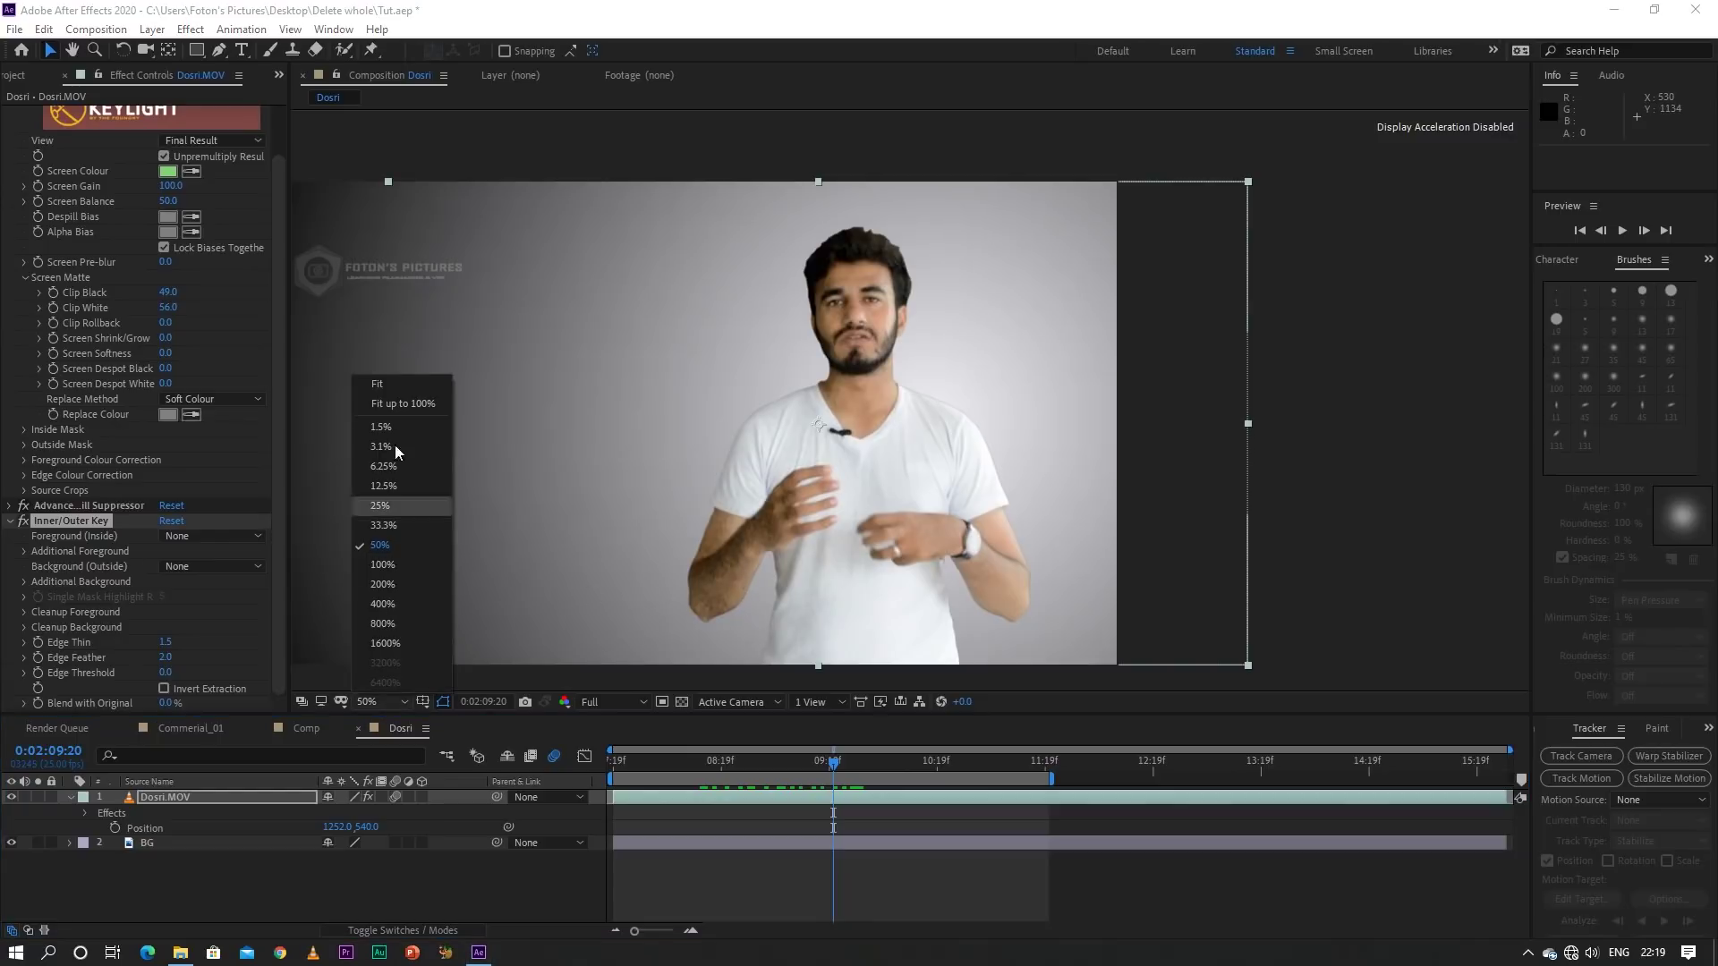
pyautogui.click(393, 388)
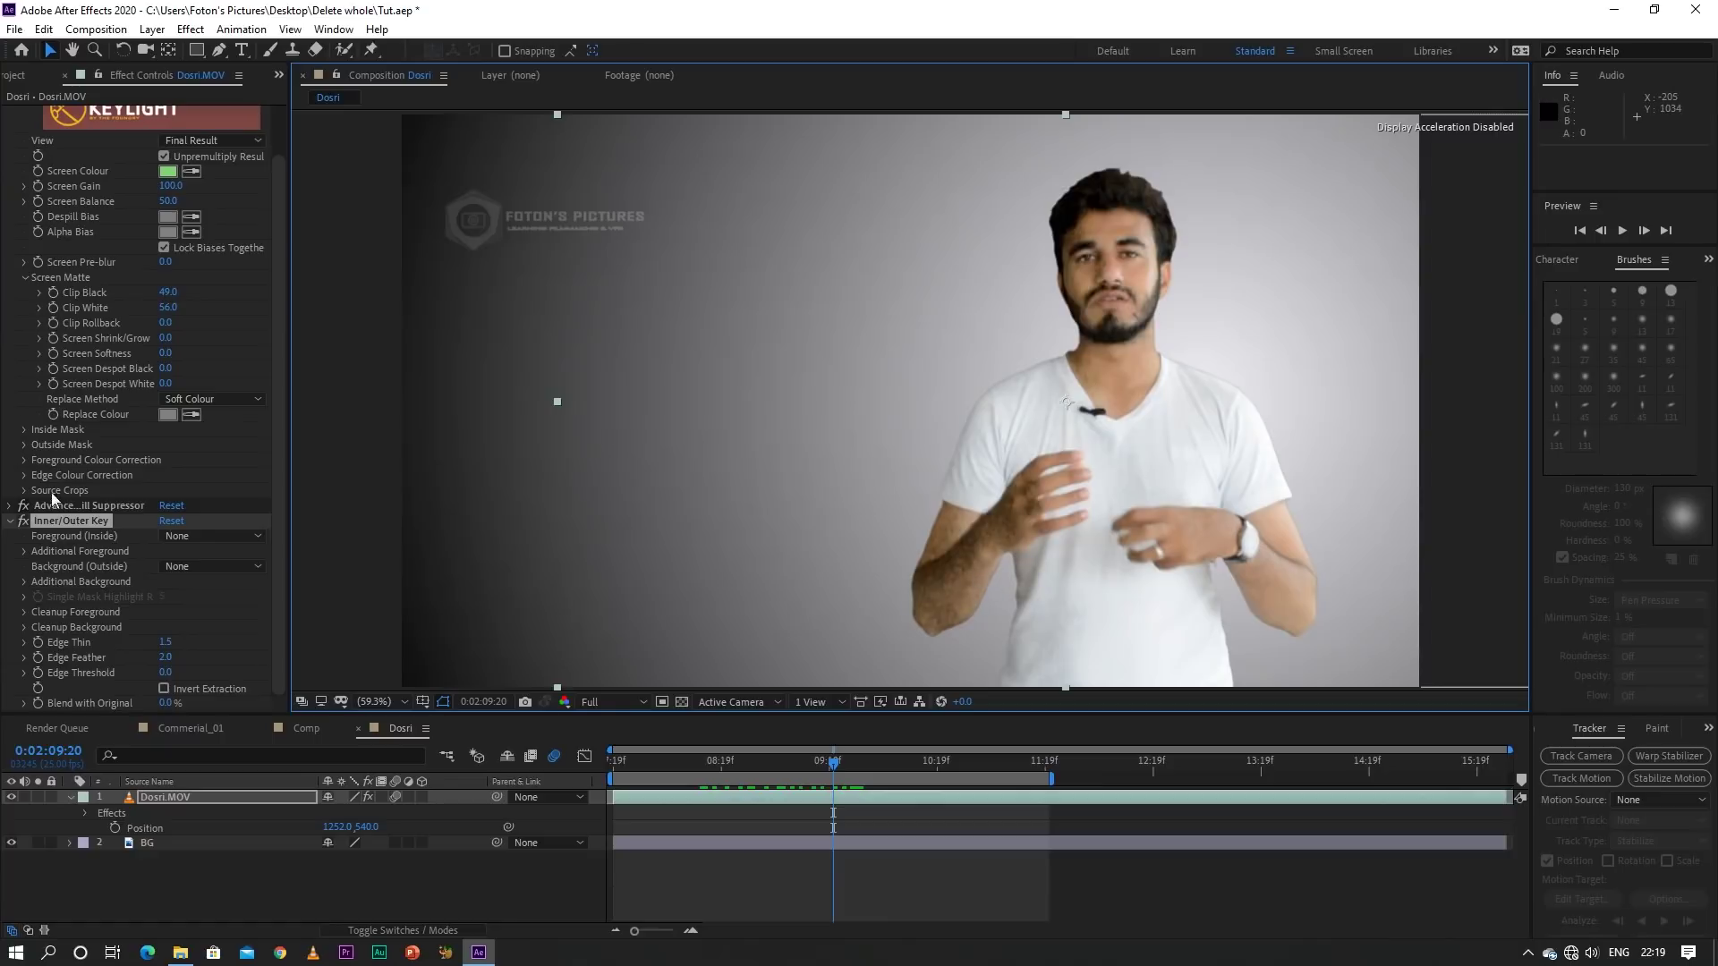
# Collapse the Keylight and Inner/Outer Key settings
pyautogui.scroll(2, 20, 241)
pyautogui.click(11, 113)
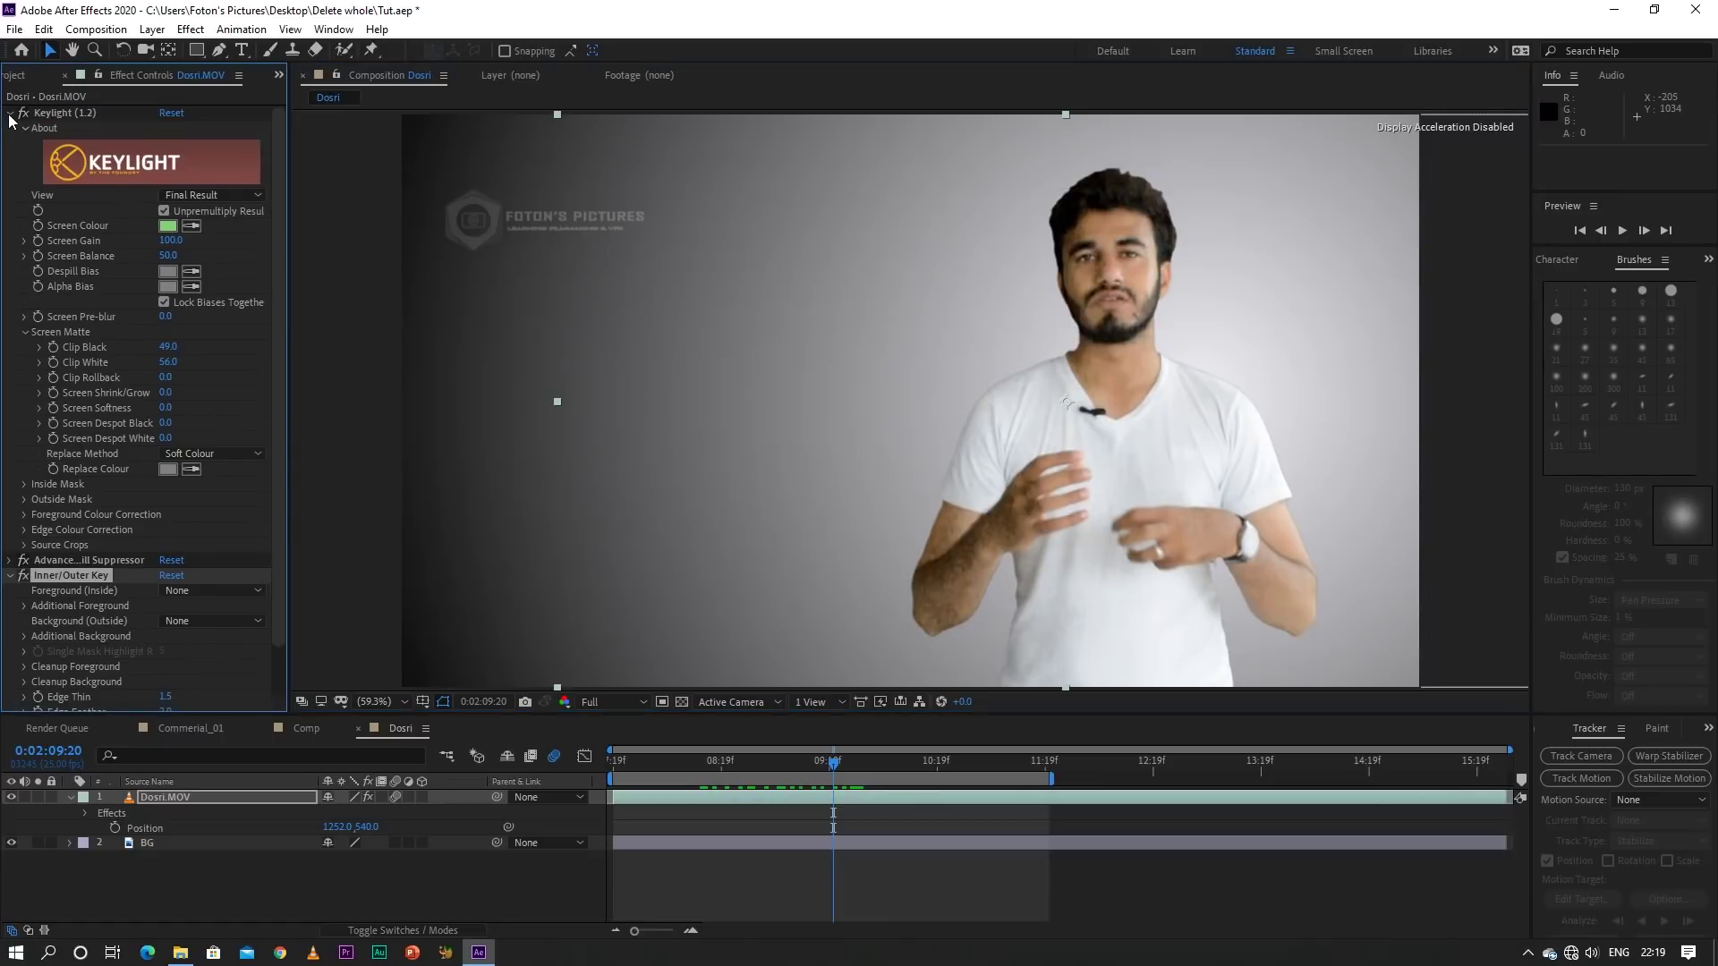
pyautogui.click(10, 144)
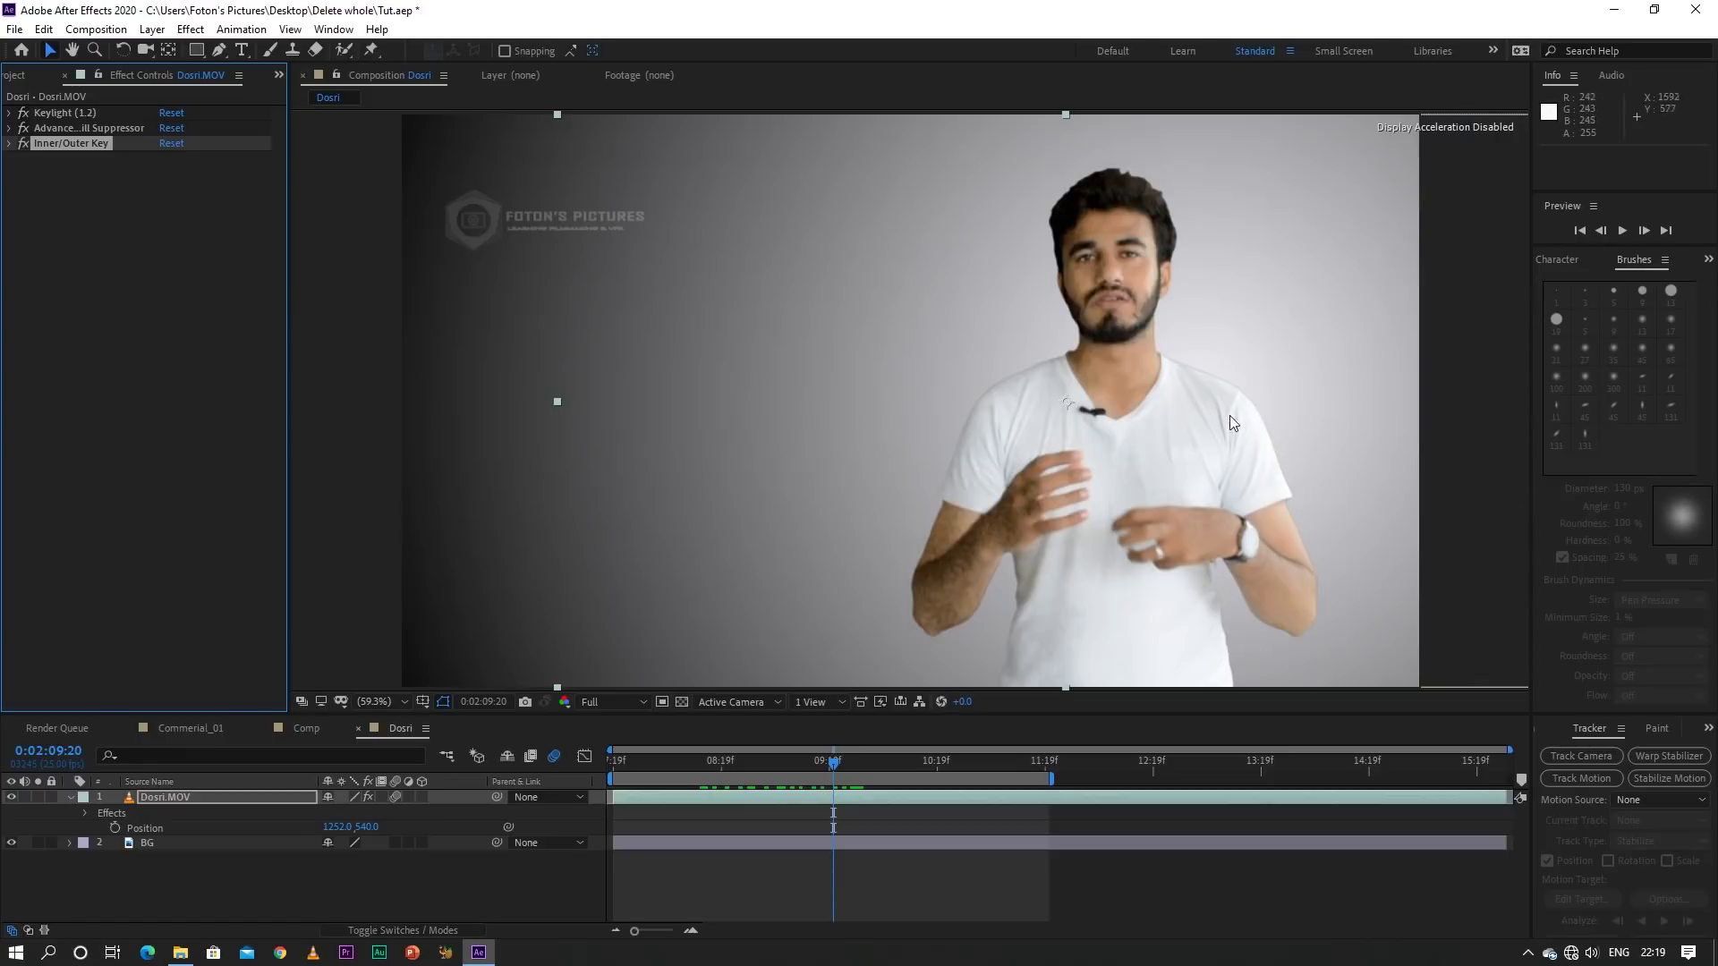
# Search 'remov' in Effects & Presets and apply Remove Grain to the Dosri.MOV layer
pyautogui.click(332, 30)
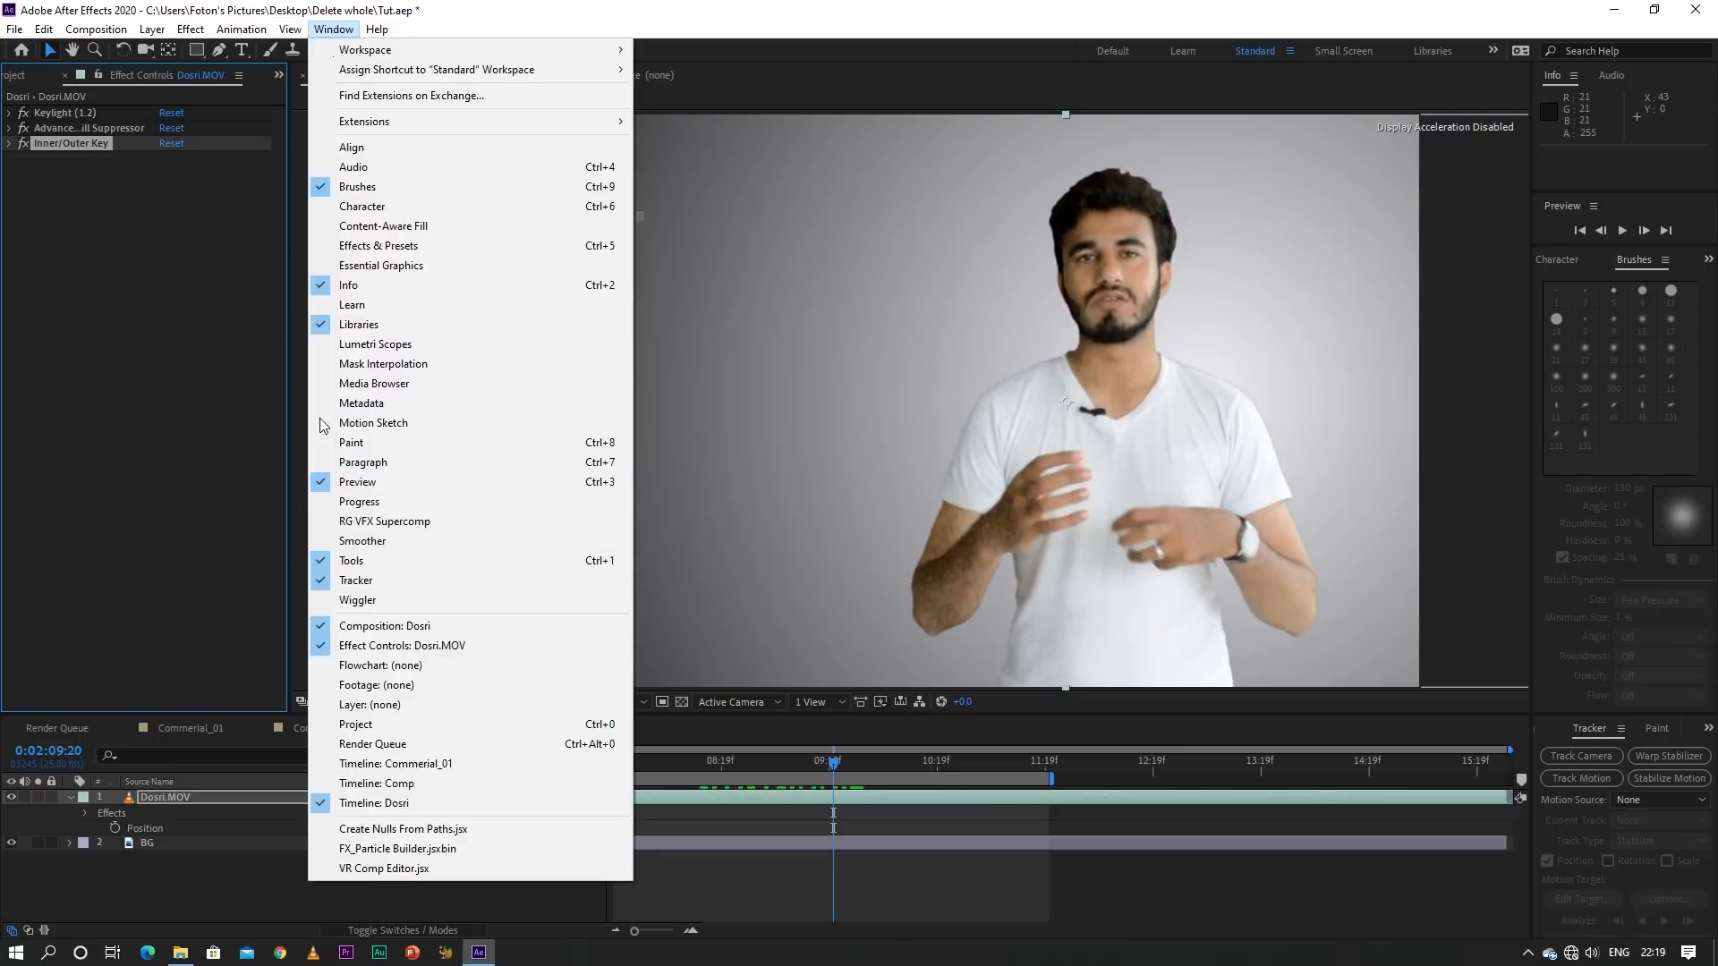
pyautogui.click(367, 247)
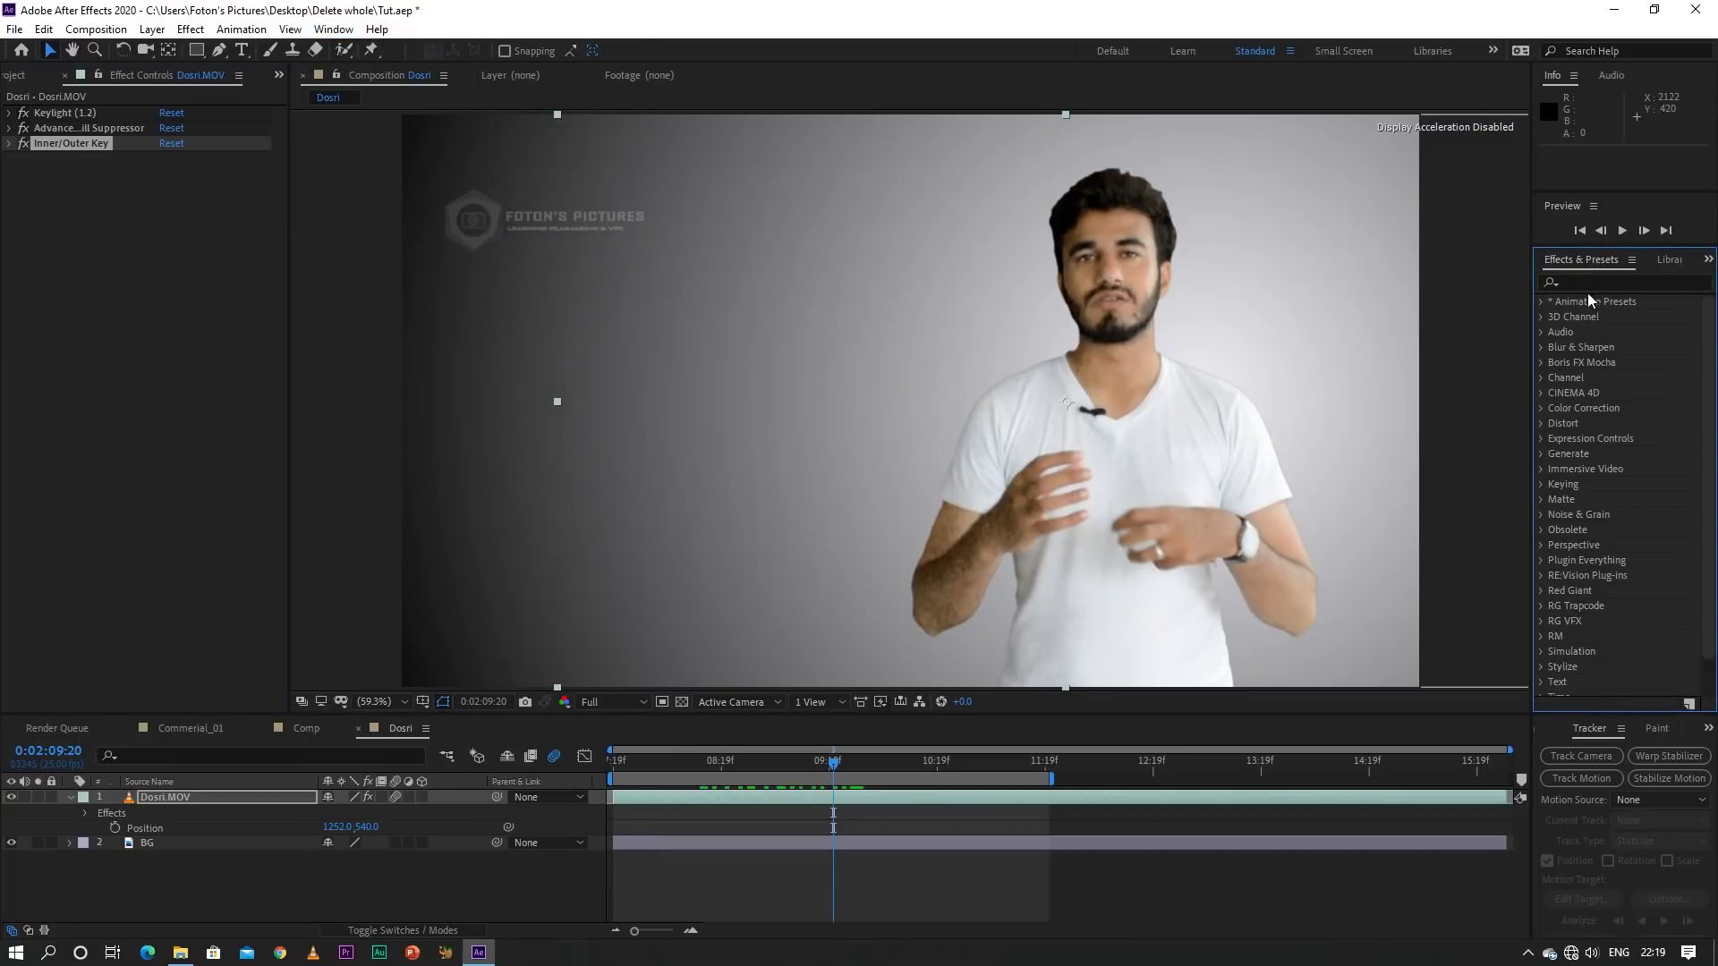
pyautogui.click(1587, 282)
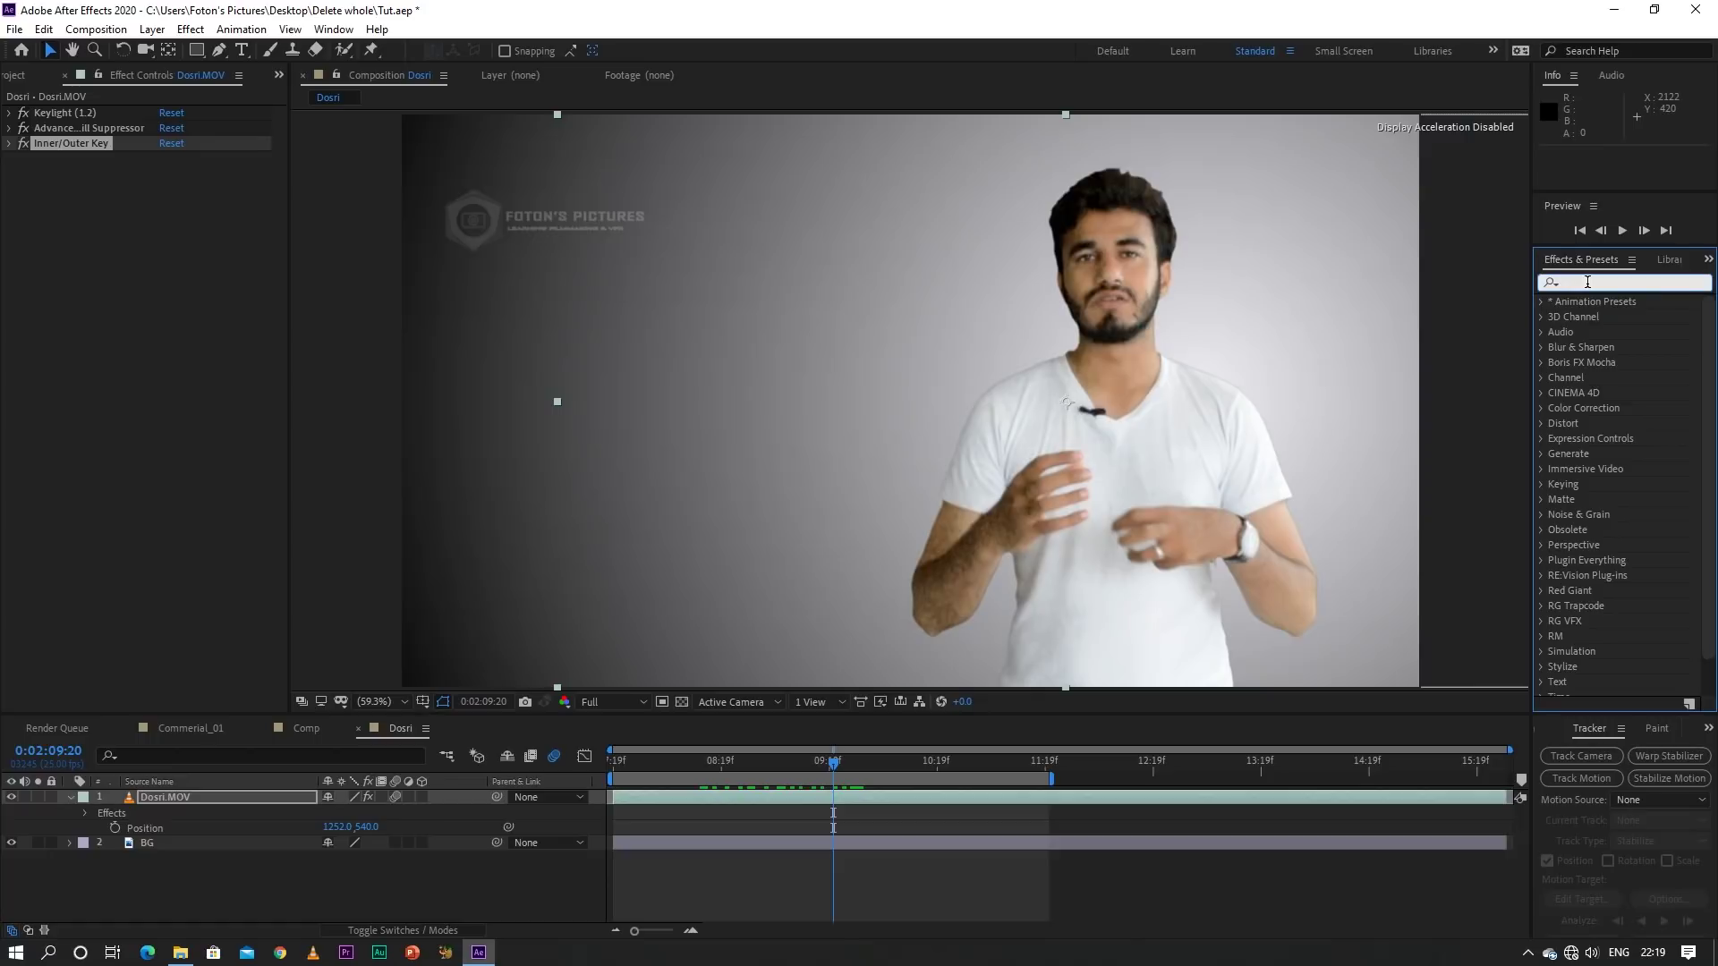
pyautogui.write('remov')
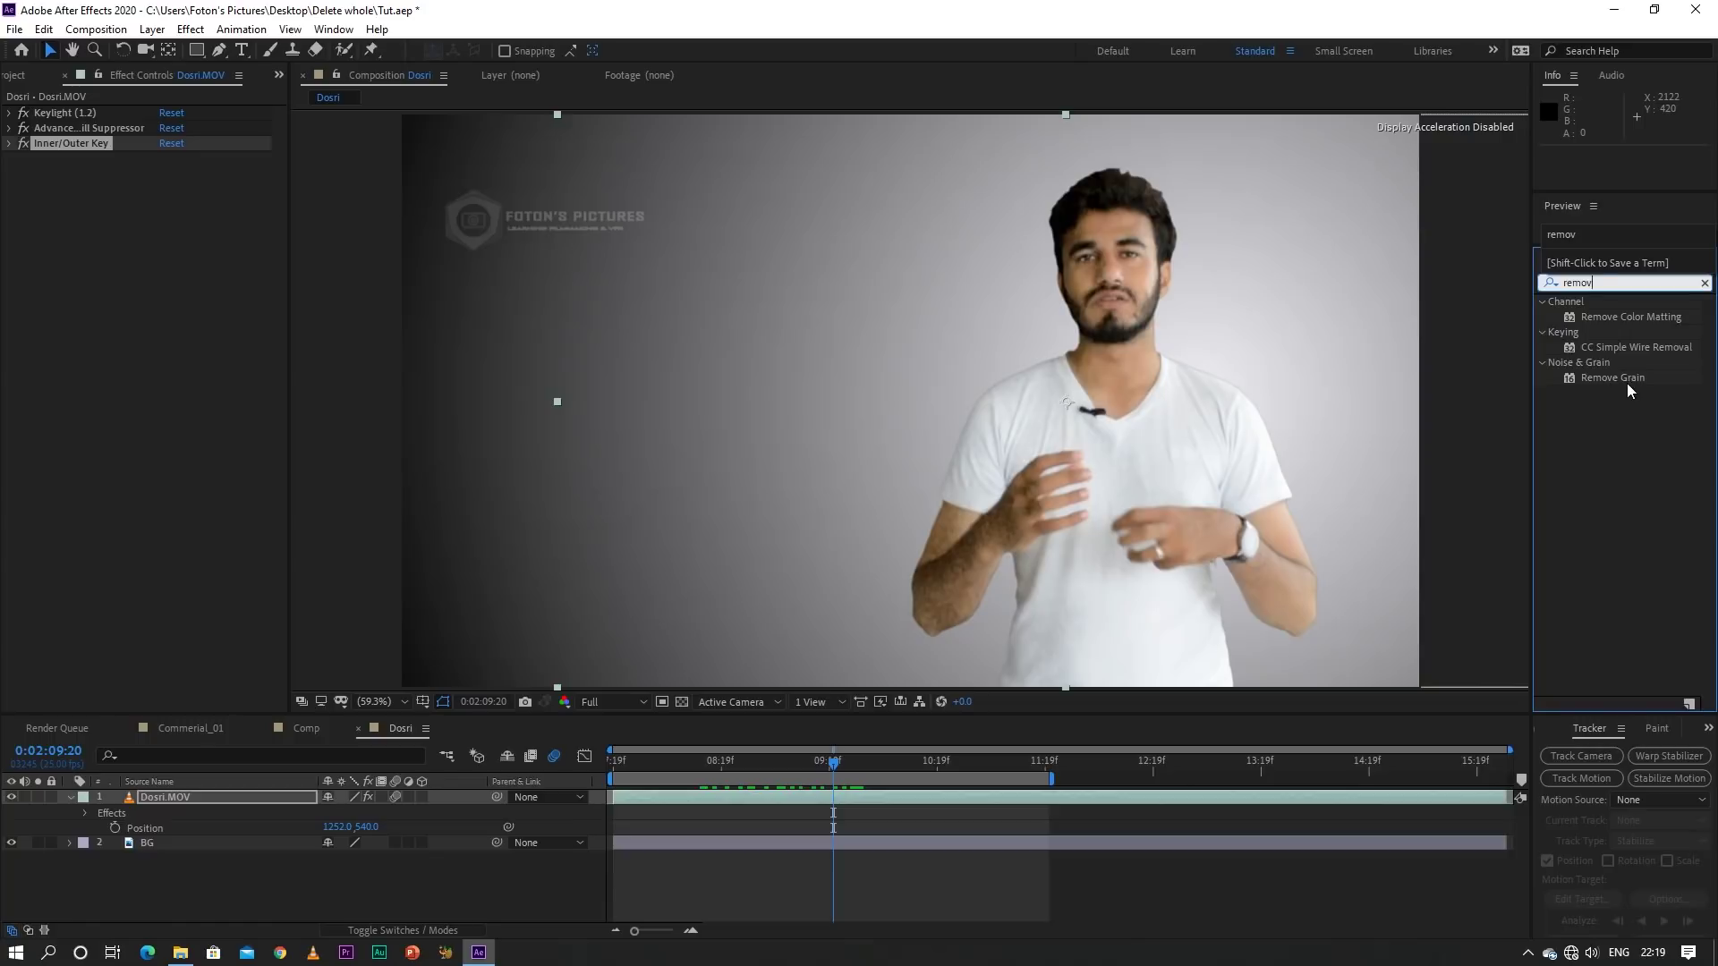
pyautogui.moveTo(1628, 383); pyautogui.dragTo(797, 798)
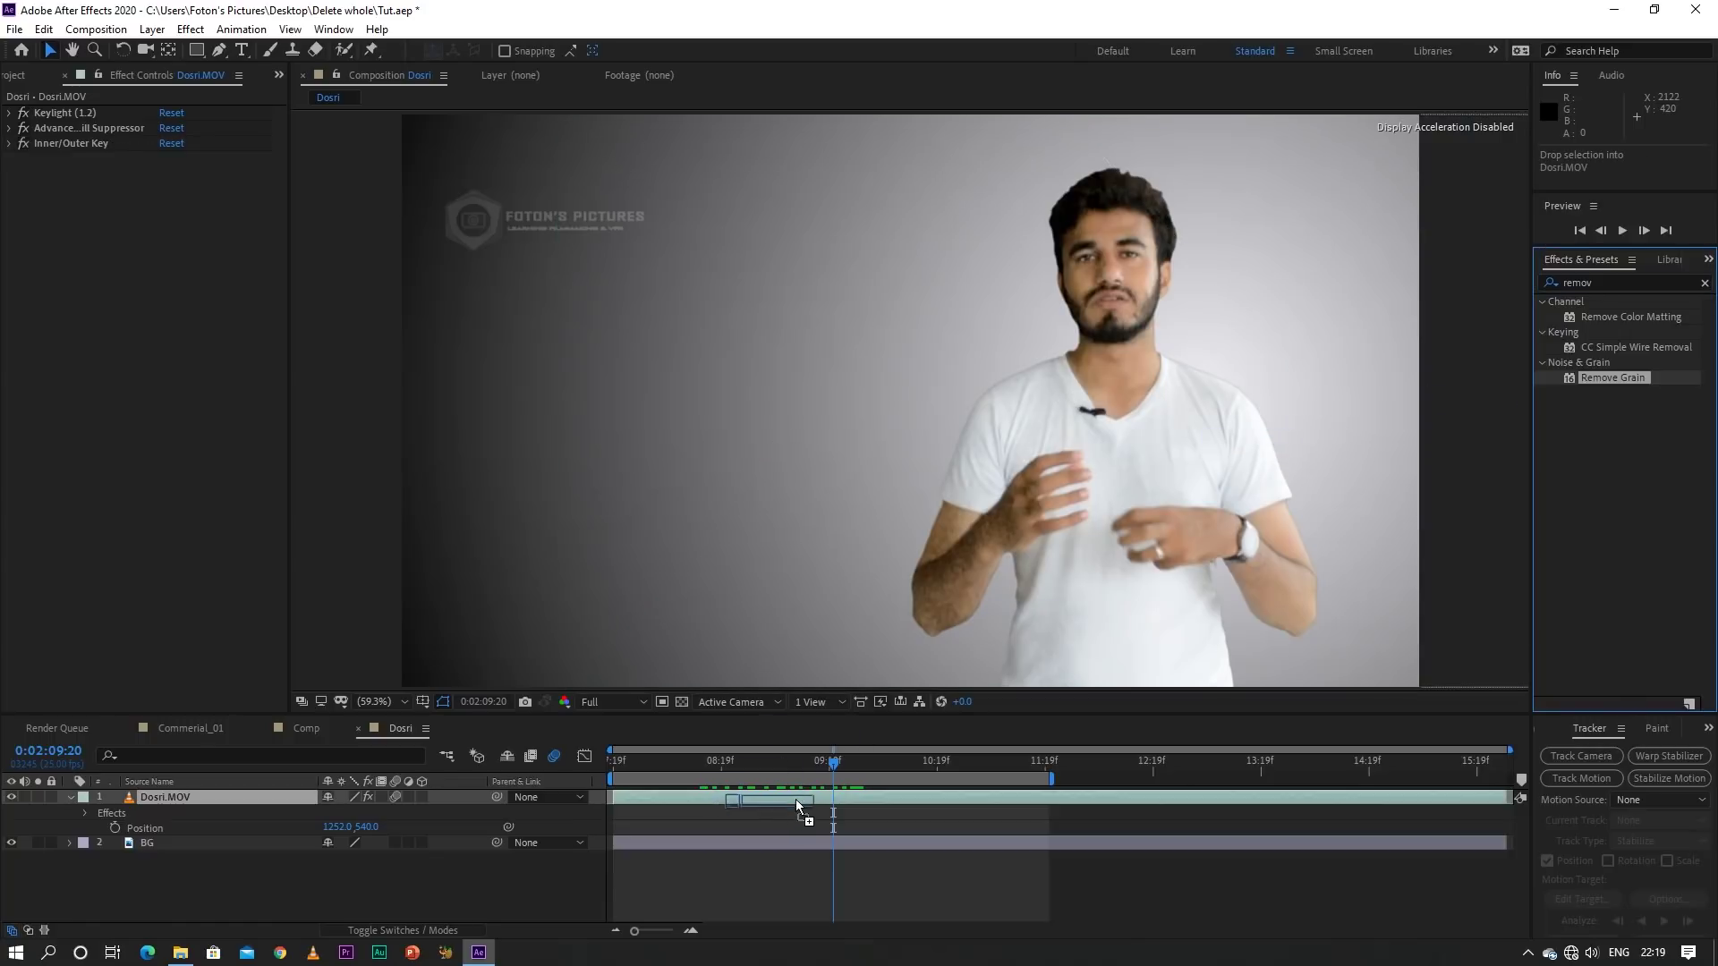
pyautogui.moveTo(796, 798); pyautogui.dragTo(828, 796)
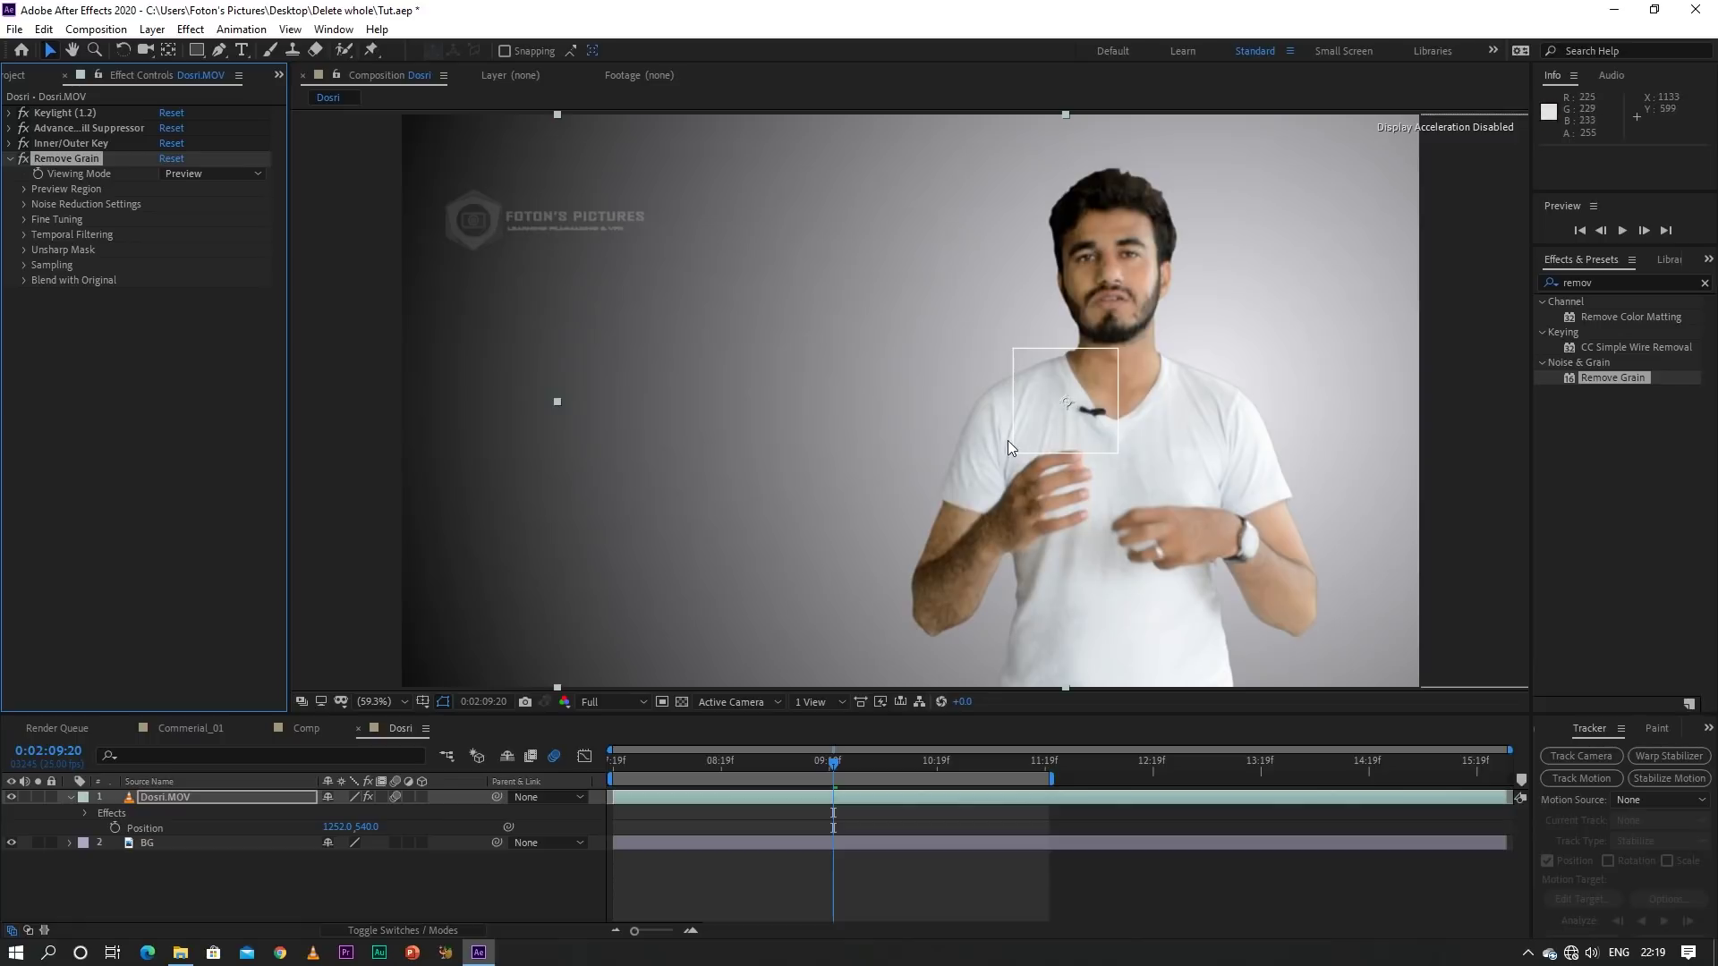
# Centre Remove Grain's preview region at 766, 761 and view it at 100% over the forearm
pyautogui.click(24, 189)
pyautogui.moveTo(166, 219)
pyautogui.mouseDown()
pyautogui.moveTo(346, 229)
pyautogui.moveTo(304, 250)
pyautogui.mouseUp()
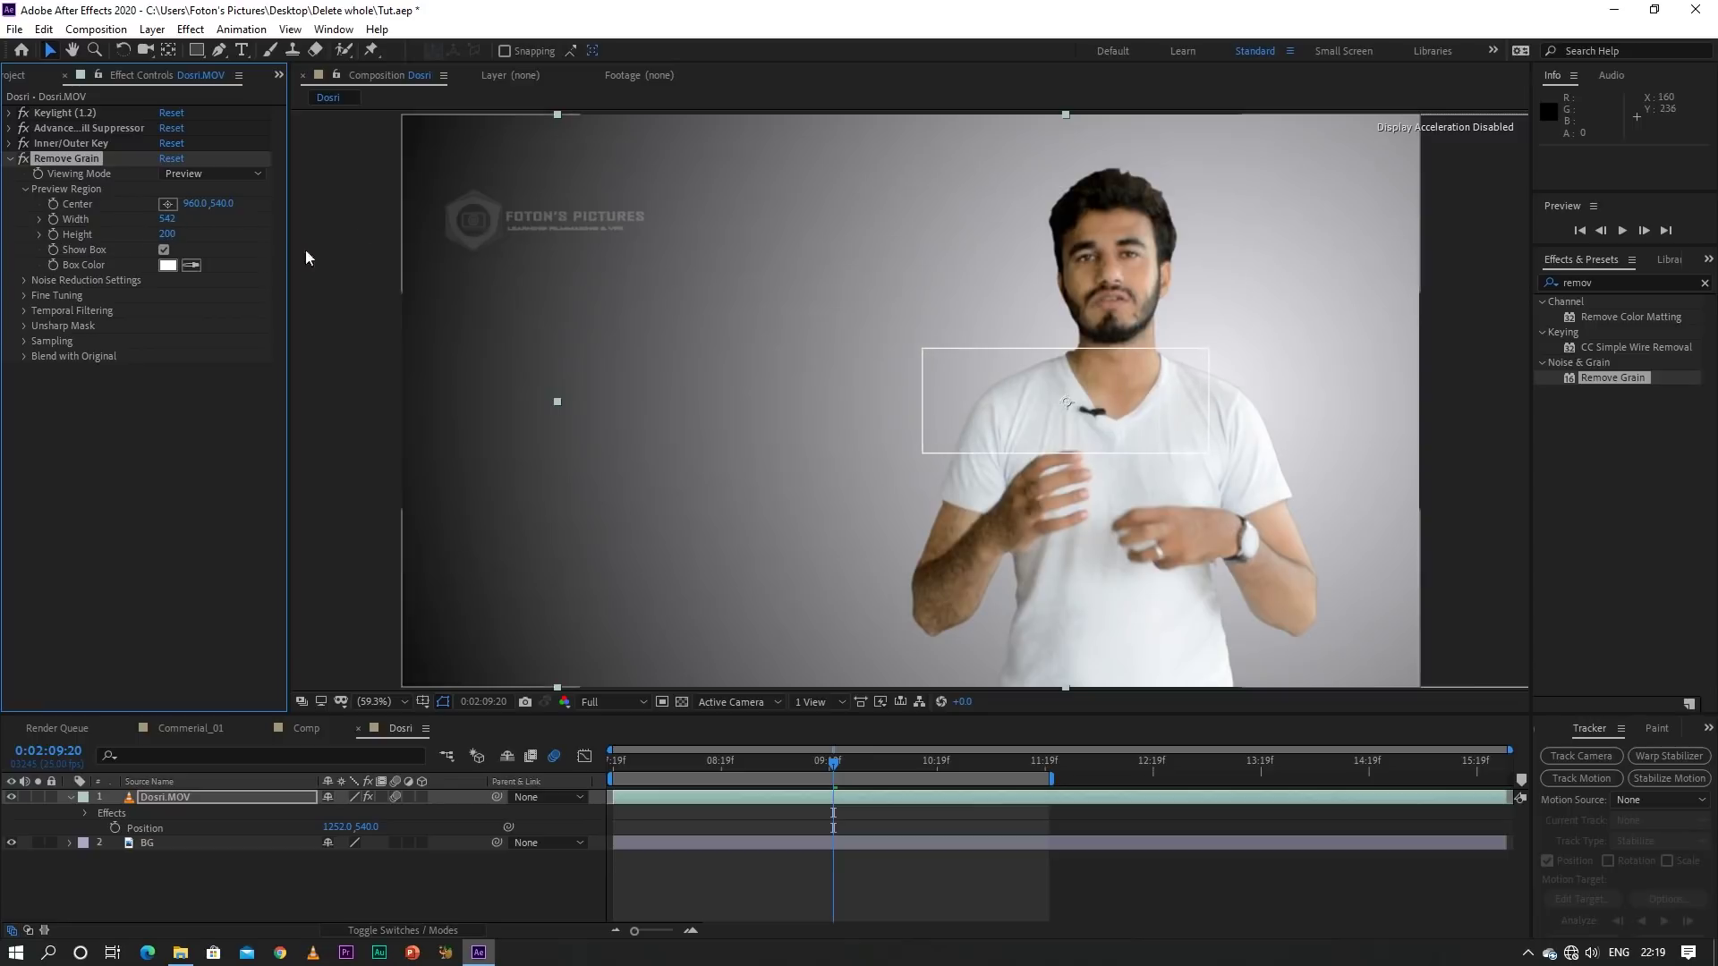
pyautogui.moveTo(180, 238)
pyautogui.mouseDown()
pyautogui.moveTo(466, 254)
pyautogui.moveTo(152, 230)
pyautogui.mouseUp()
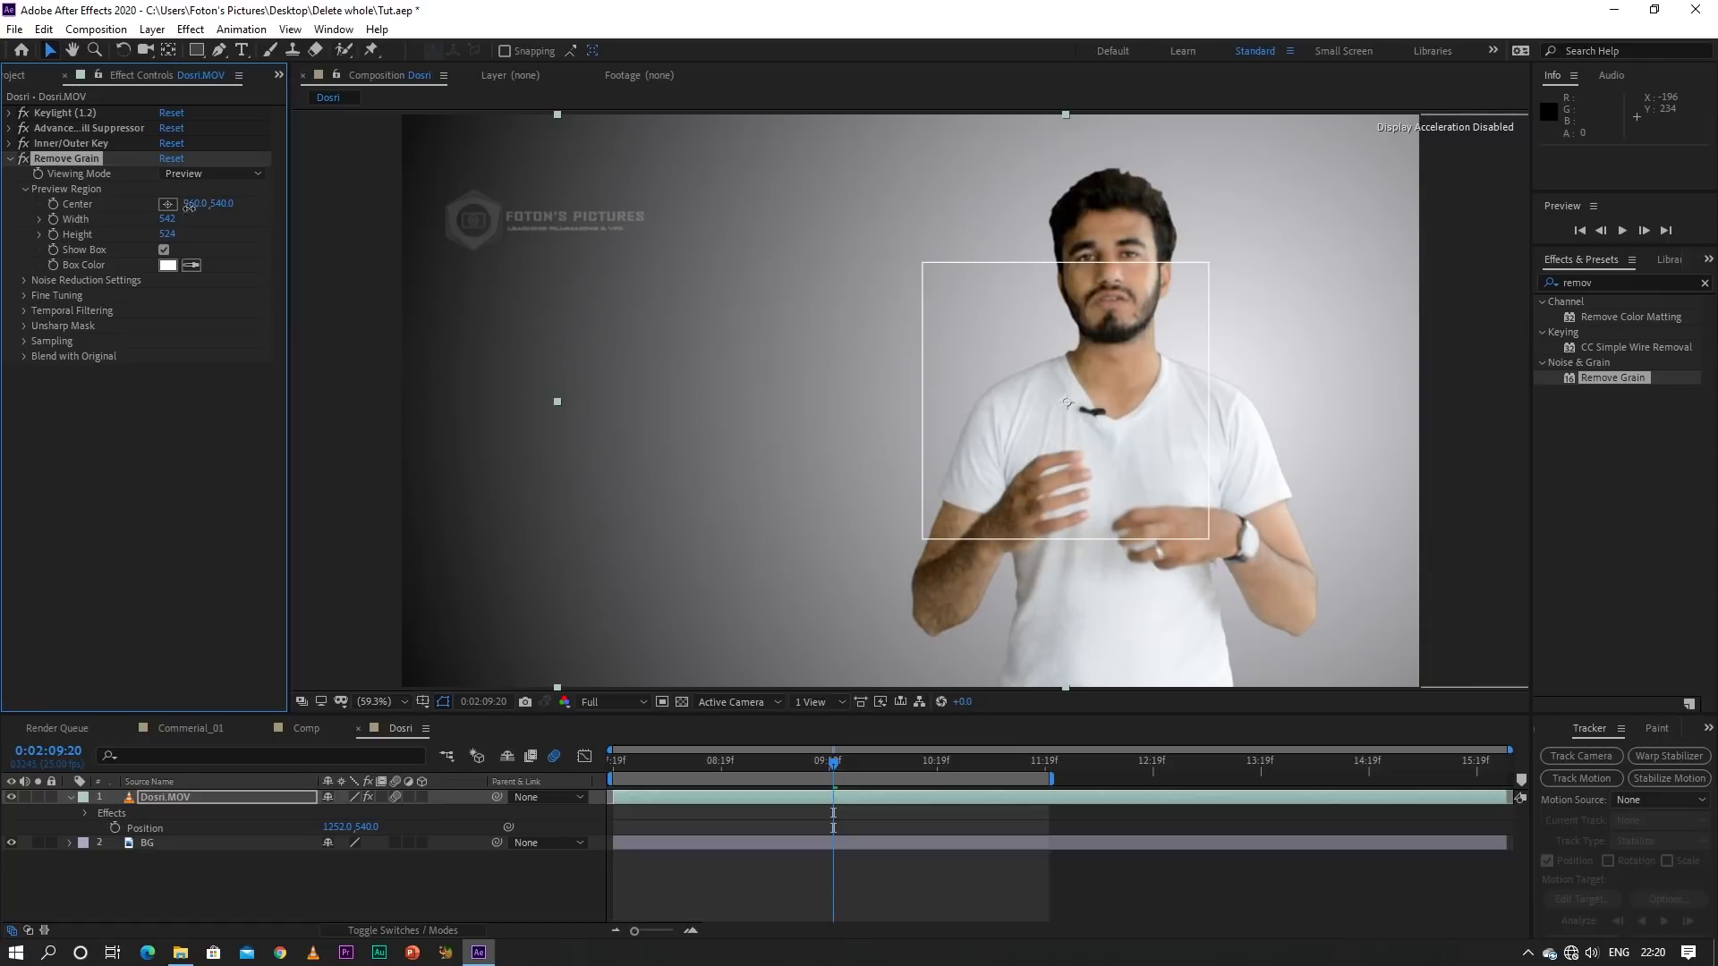
pyautogui.moveTo(191, 210); pyautogui.dragTo(18, 237)
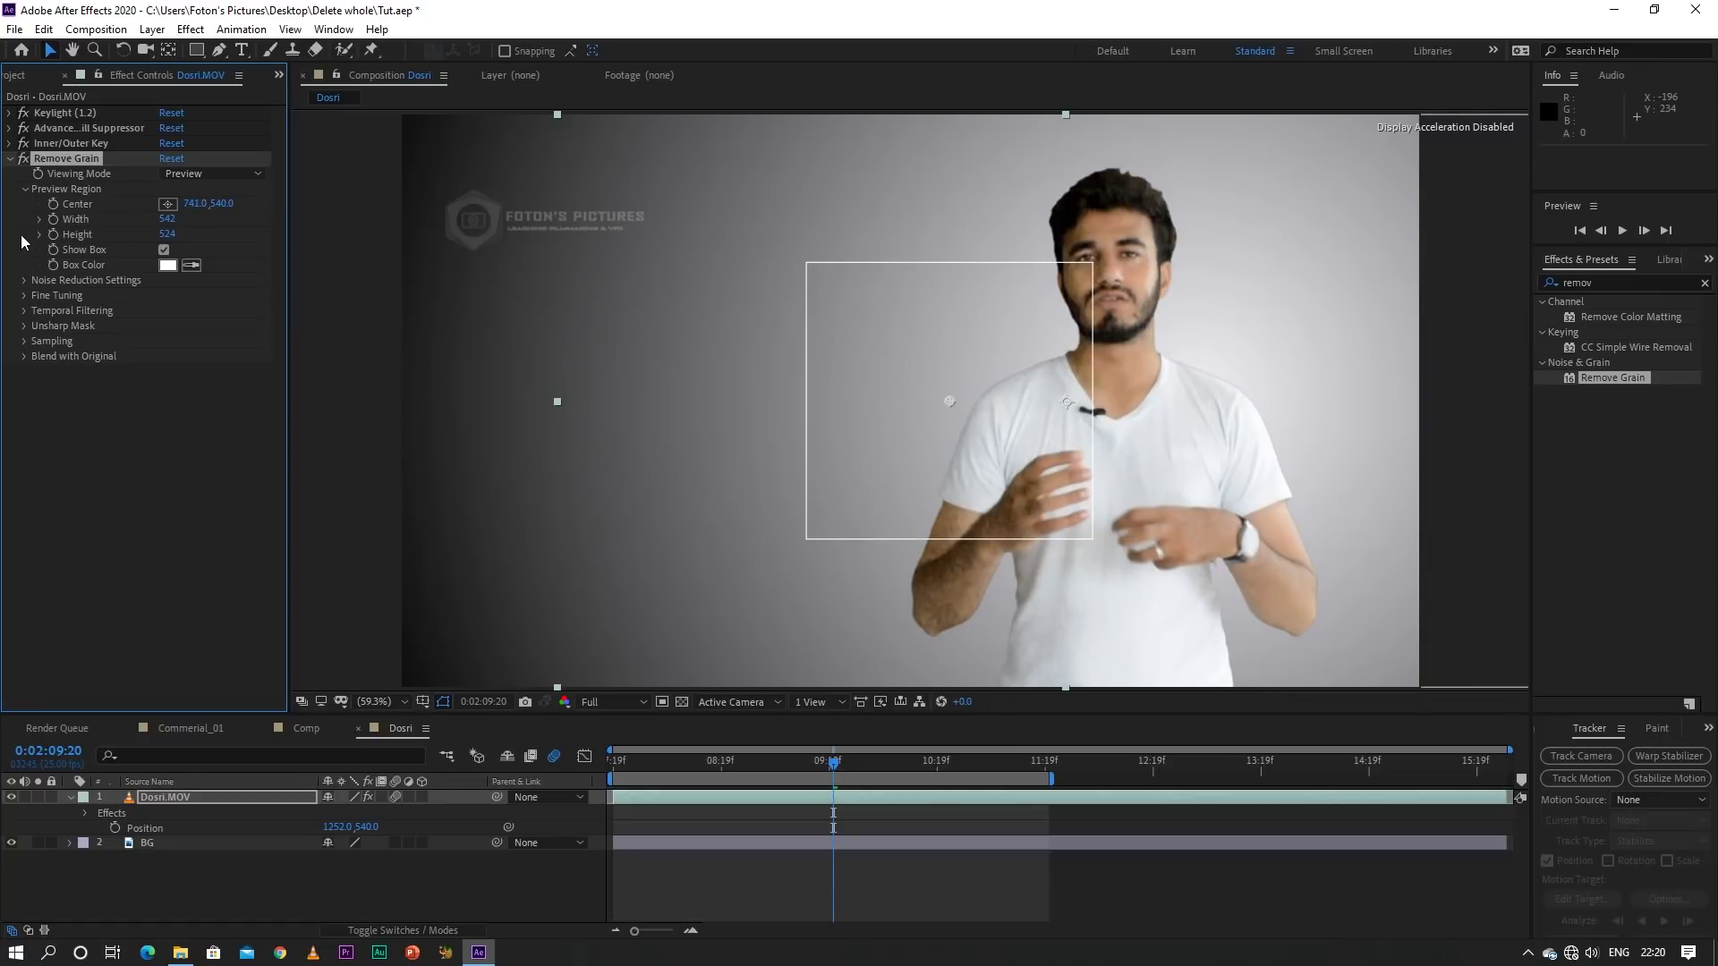
pyautogui.moveTo(253, 204); pyautogui.dragTo(430, 247)
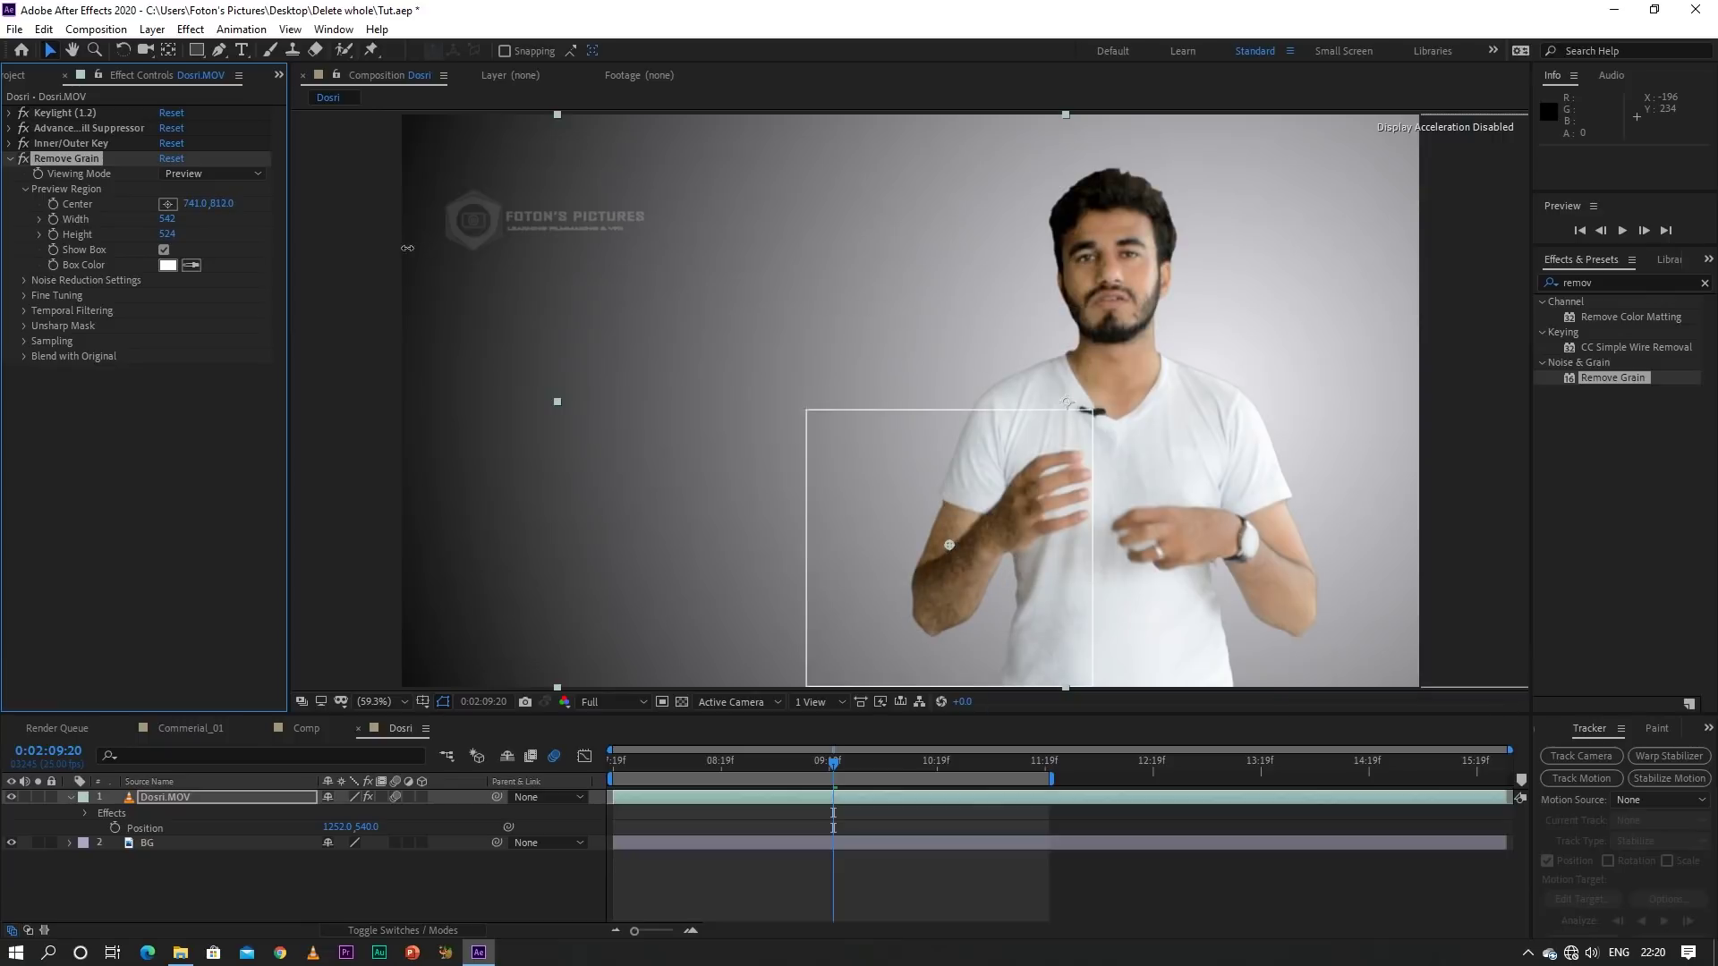
pyautogui.moveTo(430, 247); pyautogui.dragTo(375, 257)
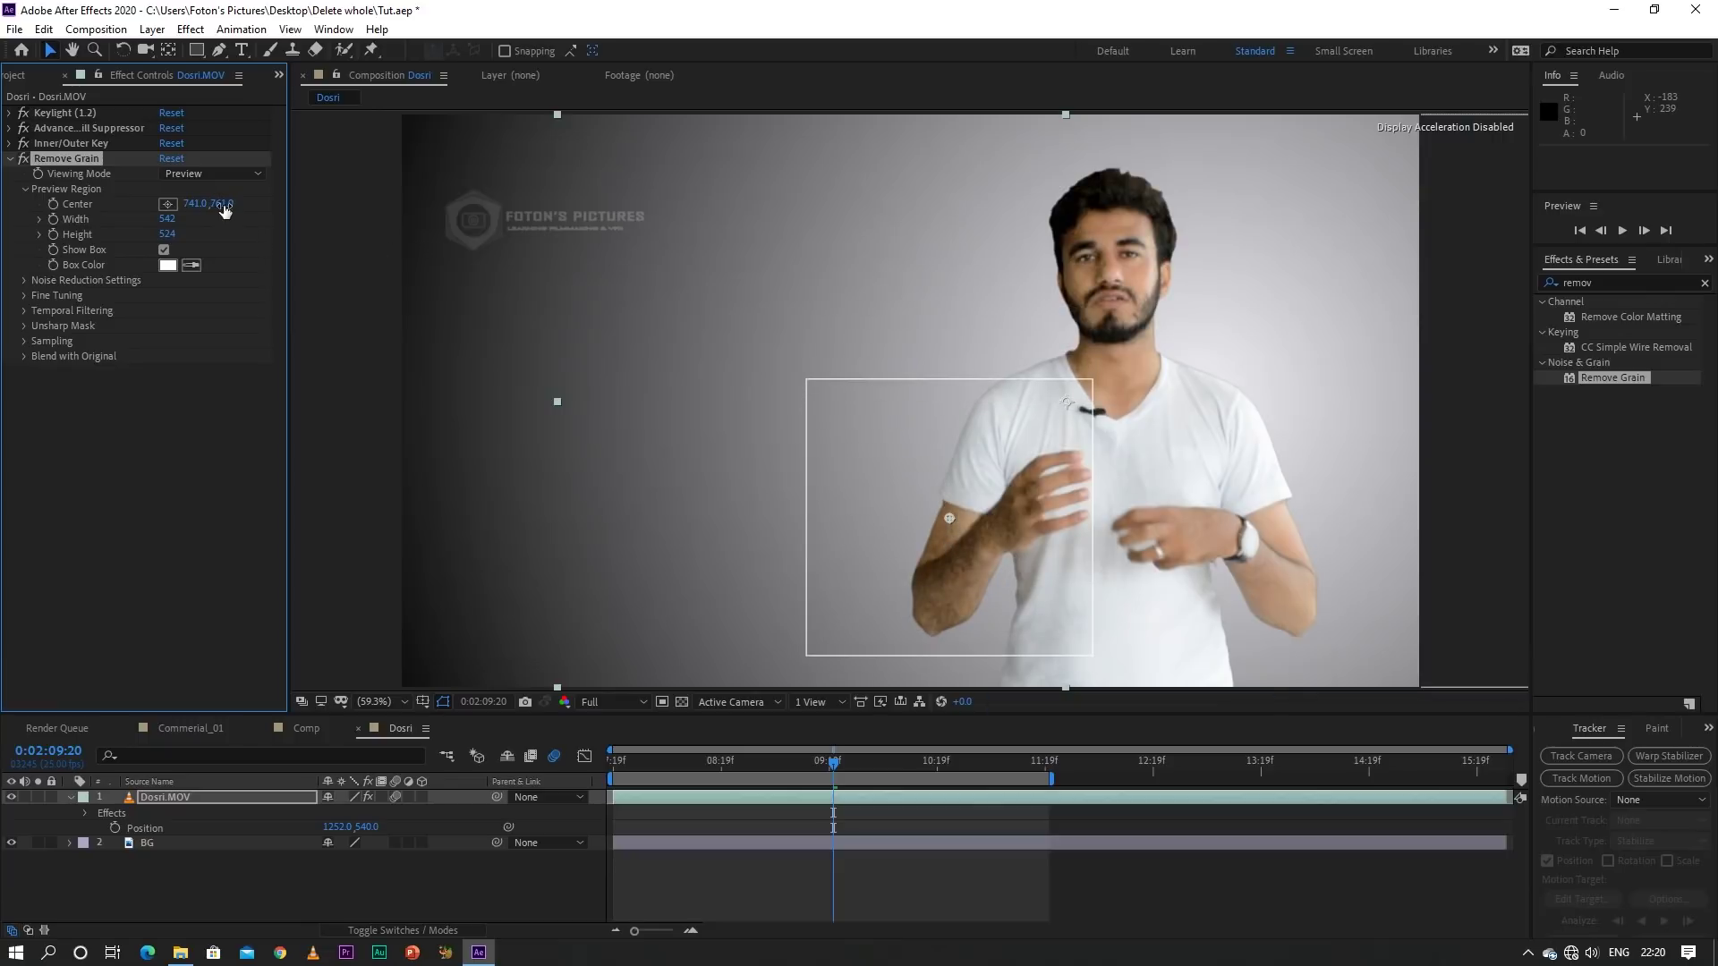
pyautogui.moveTo(198, 204); pyautogui.dragTo(231, 207)
pyautogui.press('/')
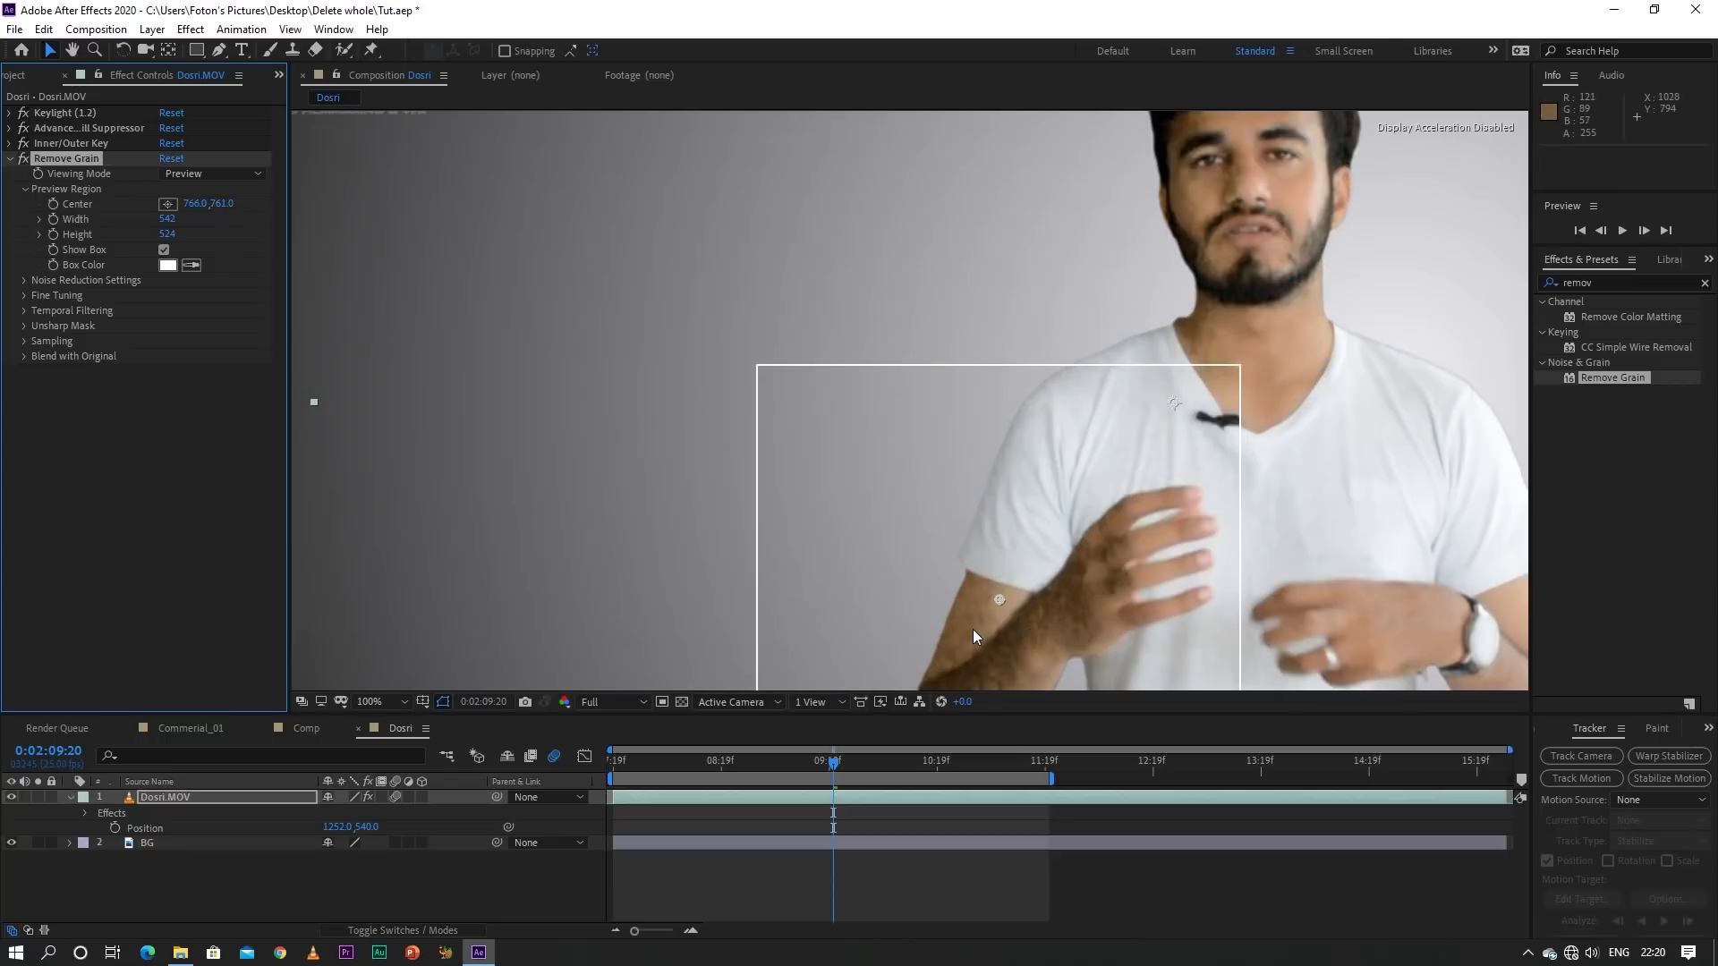
pyautogui.moveTo(973, 630); pyautogui.dragTo(638, 454)
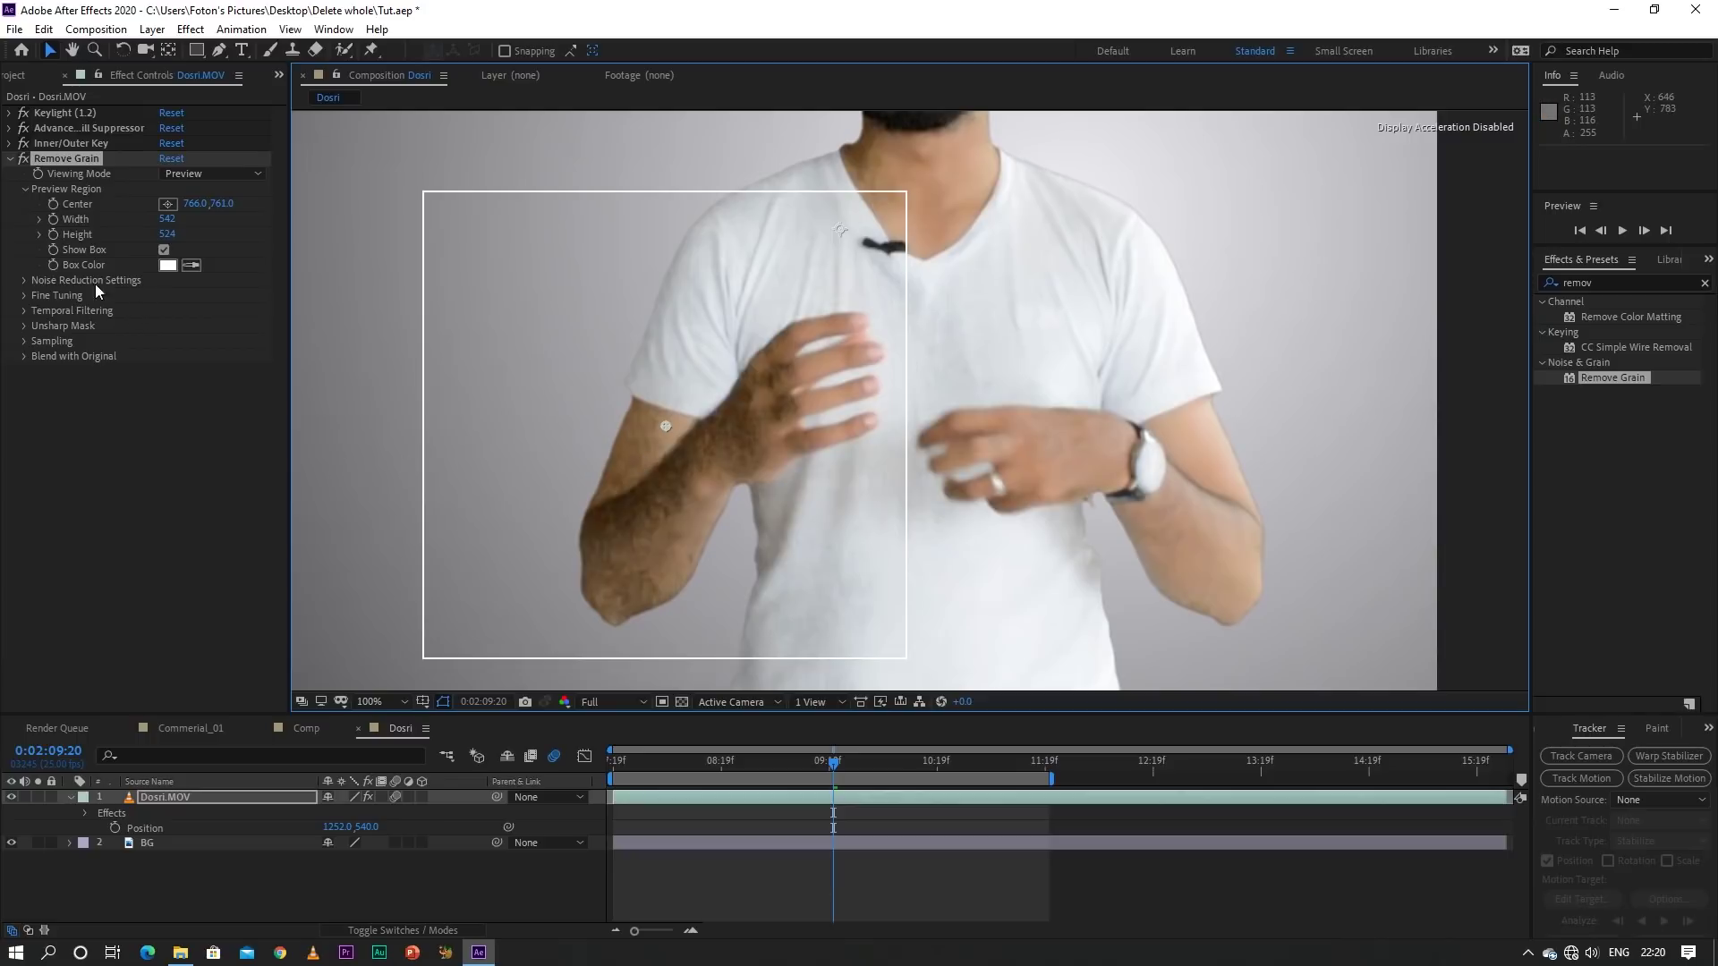
# Set Remove Grain's Noise Reduction to 5 and toggle the effect to compare before and after
pyautogui.click(23, 281)
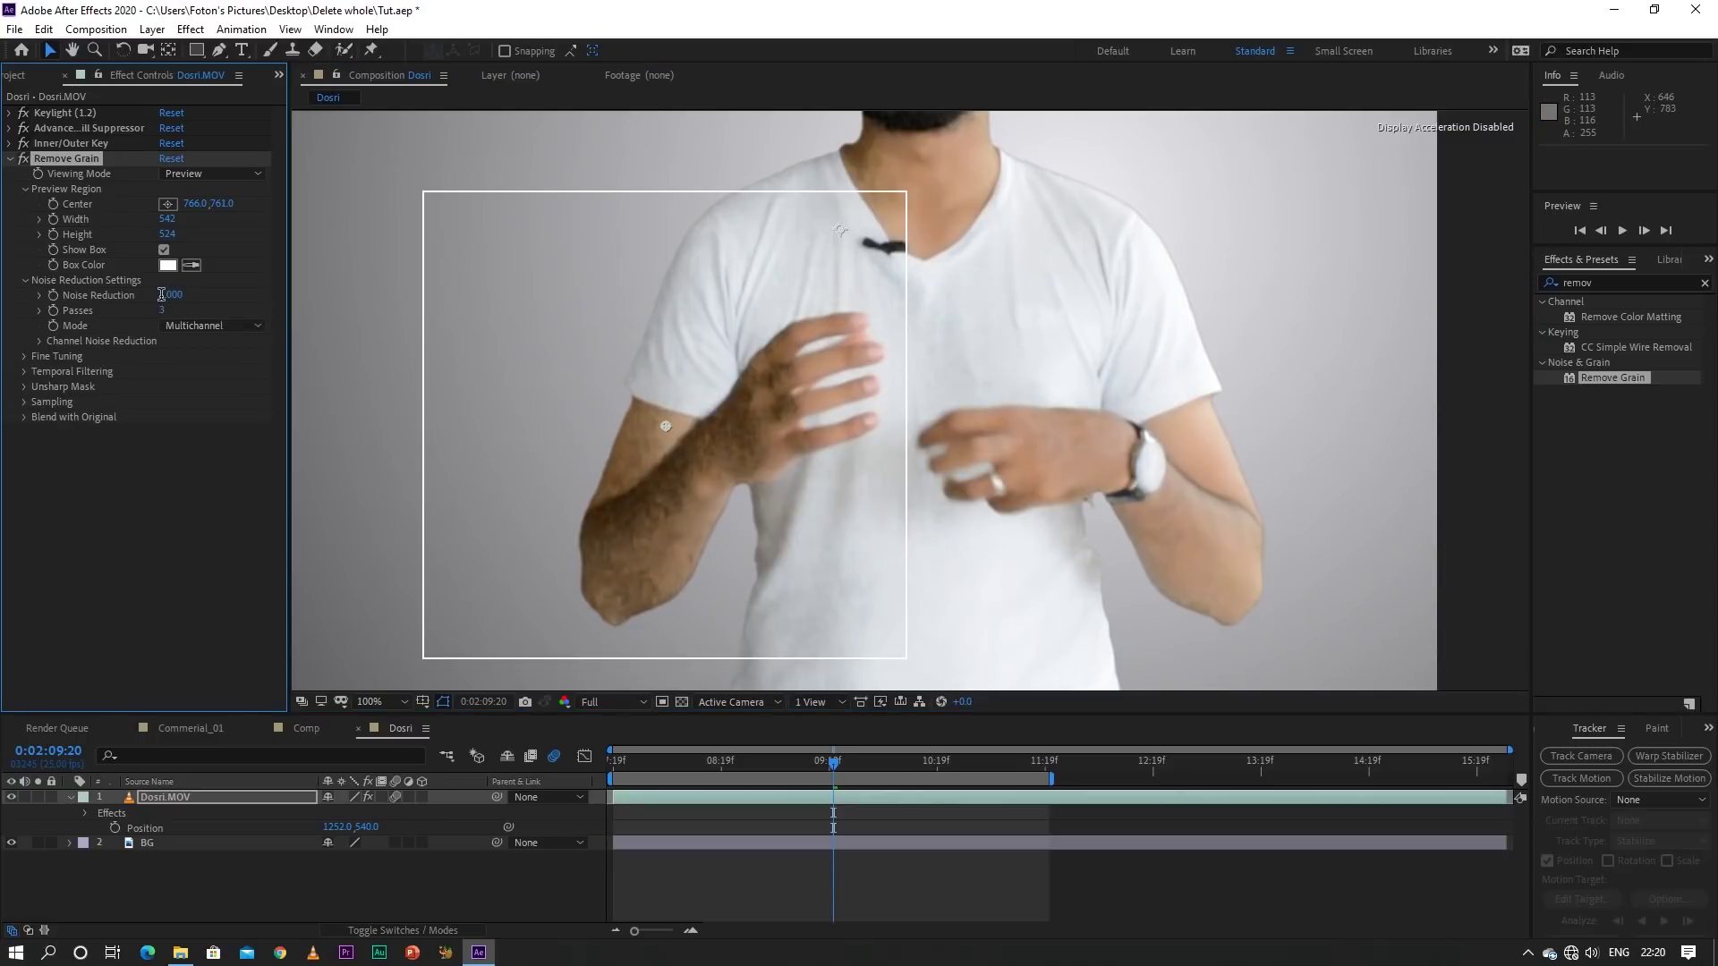
pyautogui.click(196, 507)
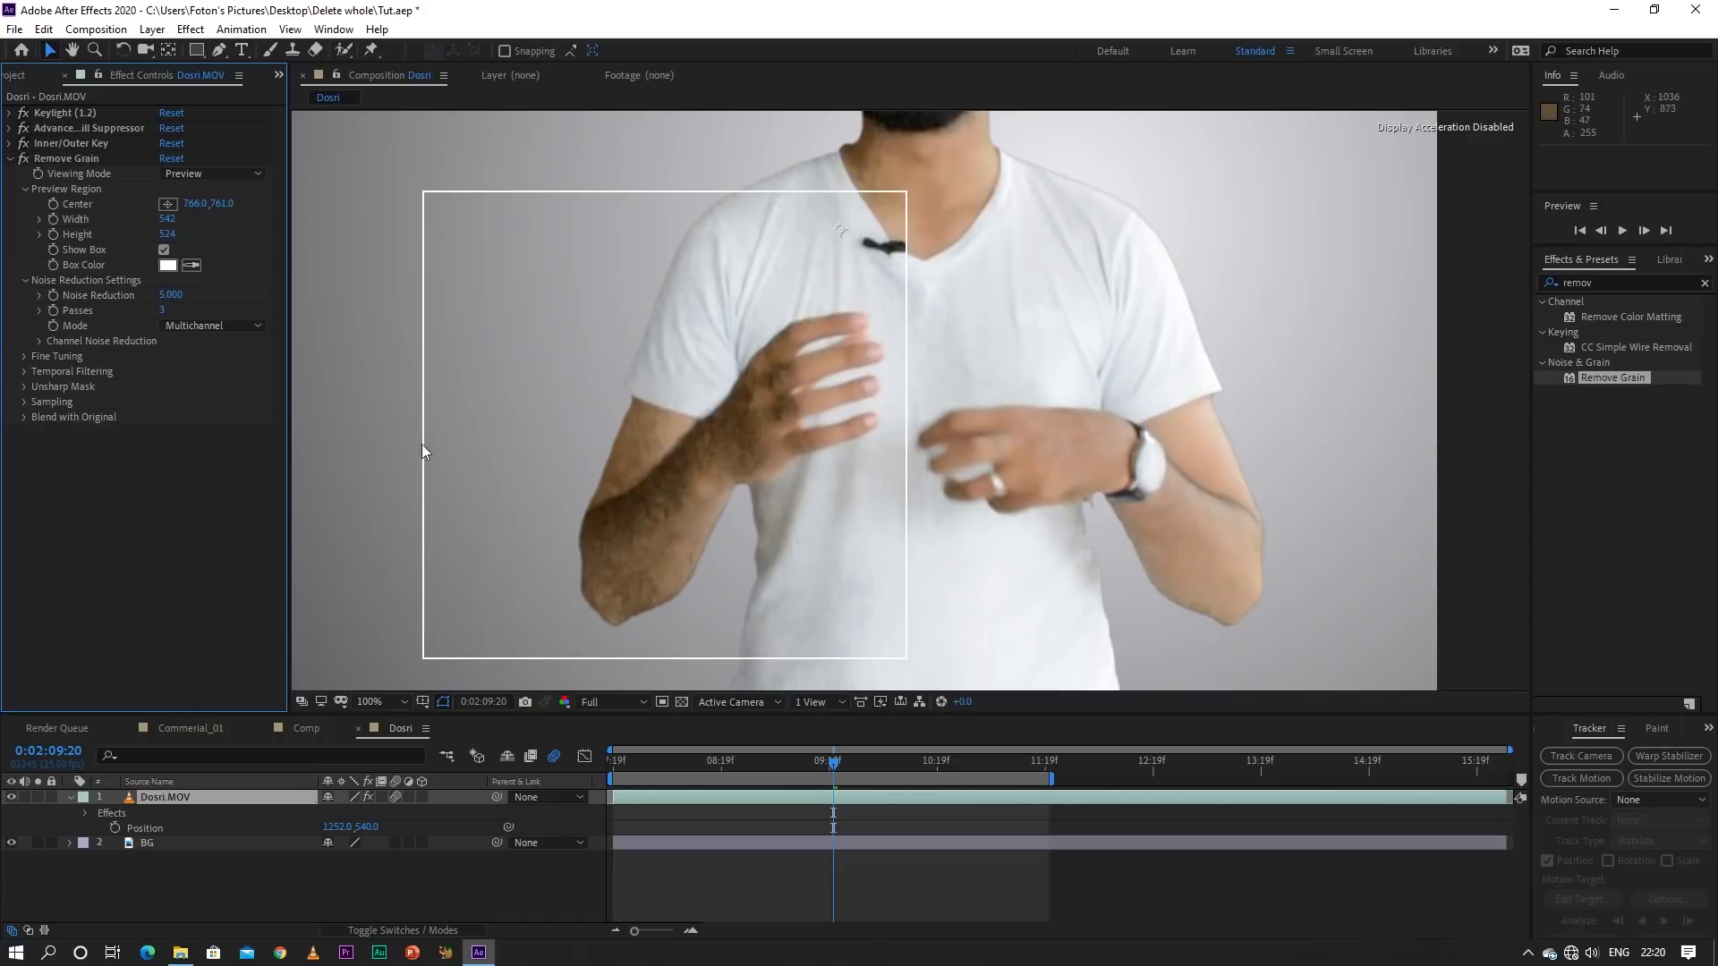
pyautogui.click(23, 161)
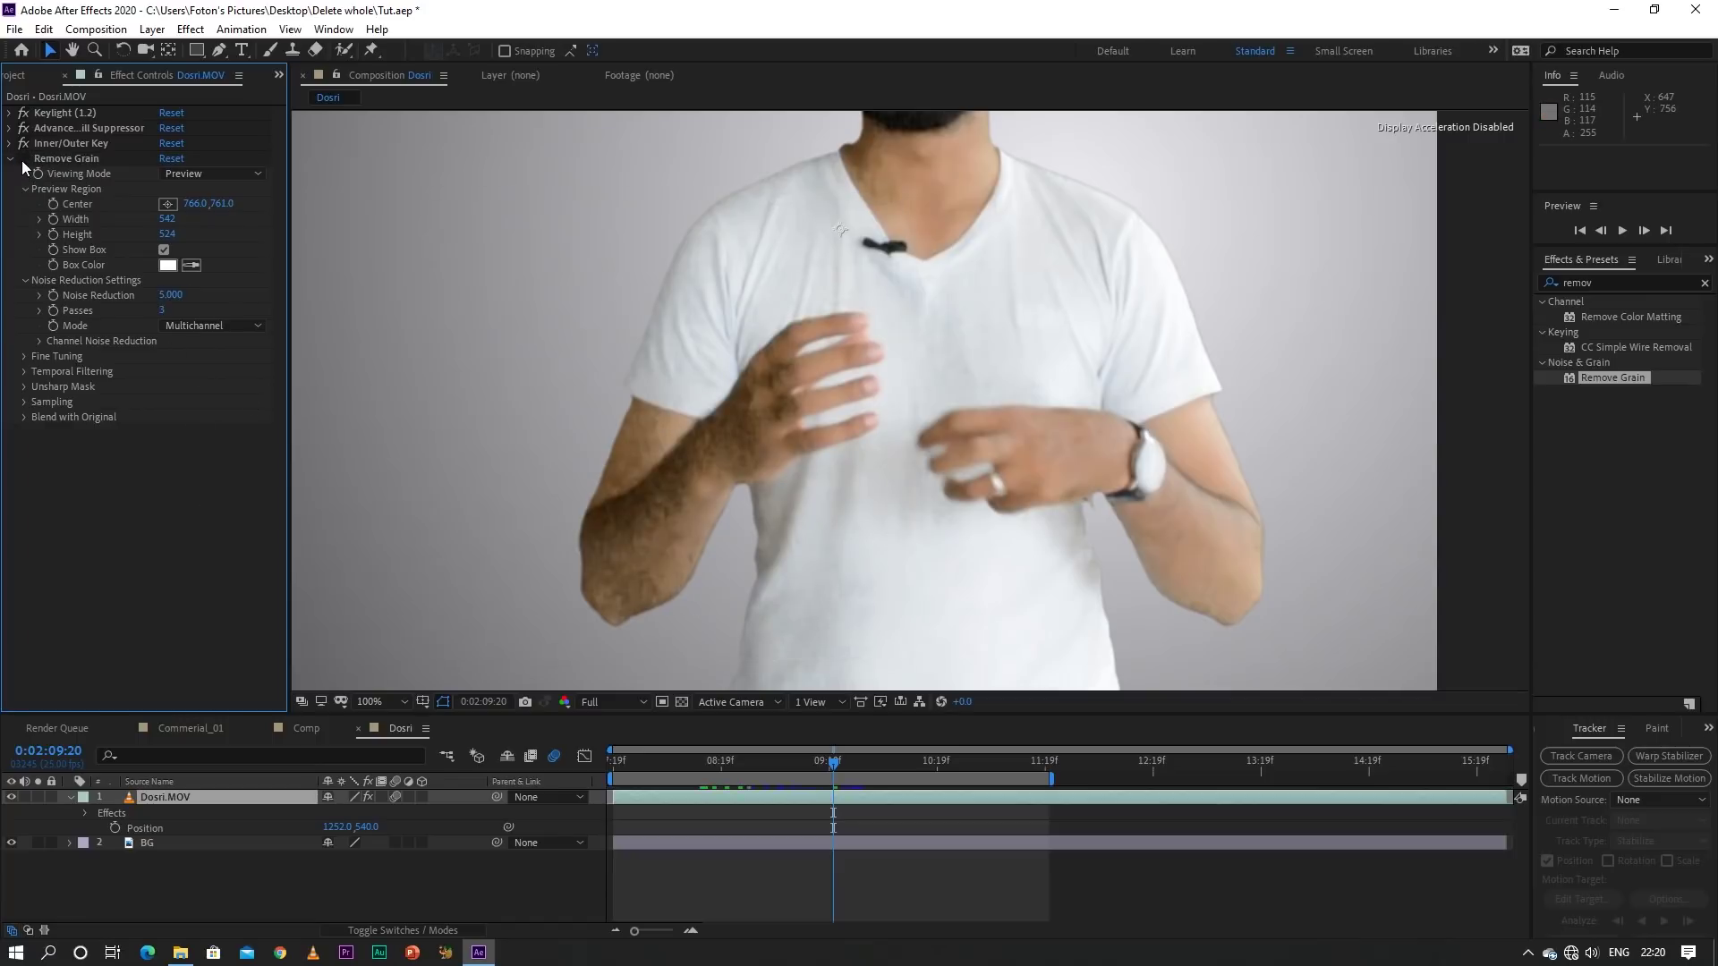
pyautogui.click(23, 161)
pyautogui.click(24, 162)
pyautogui.click(23, 161)
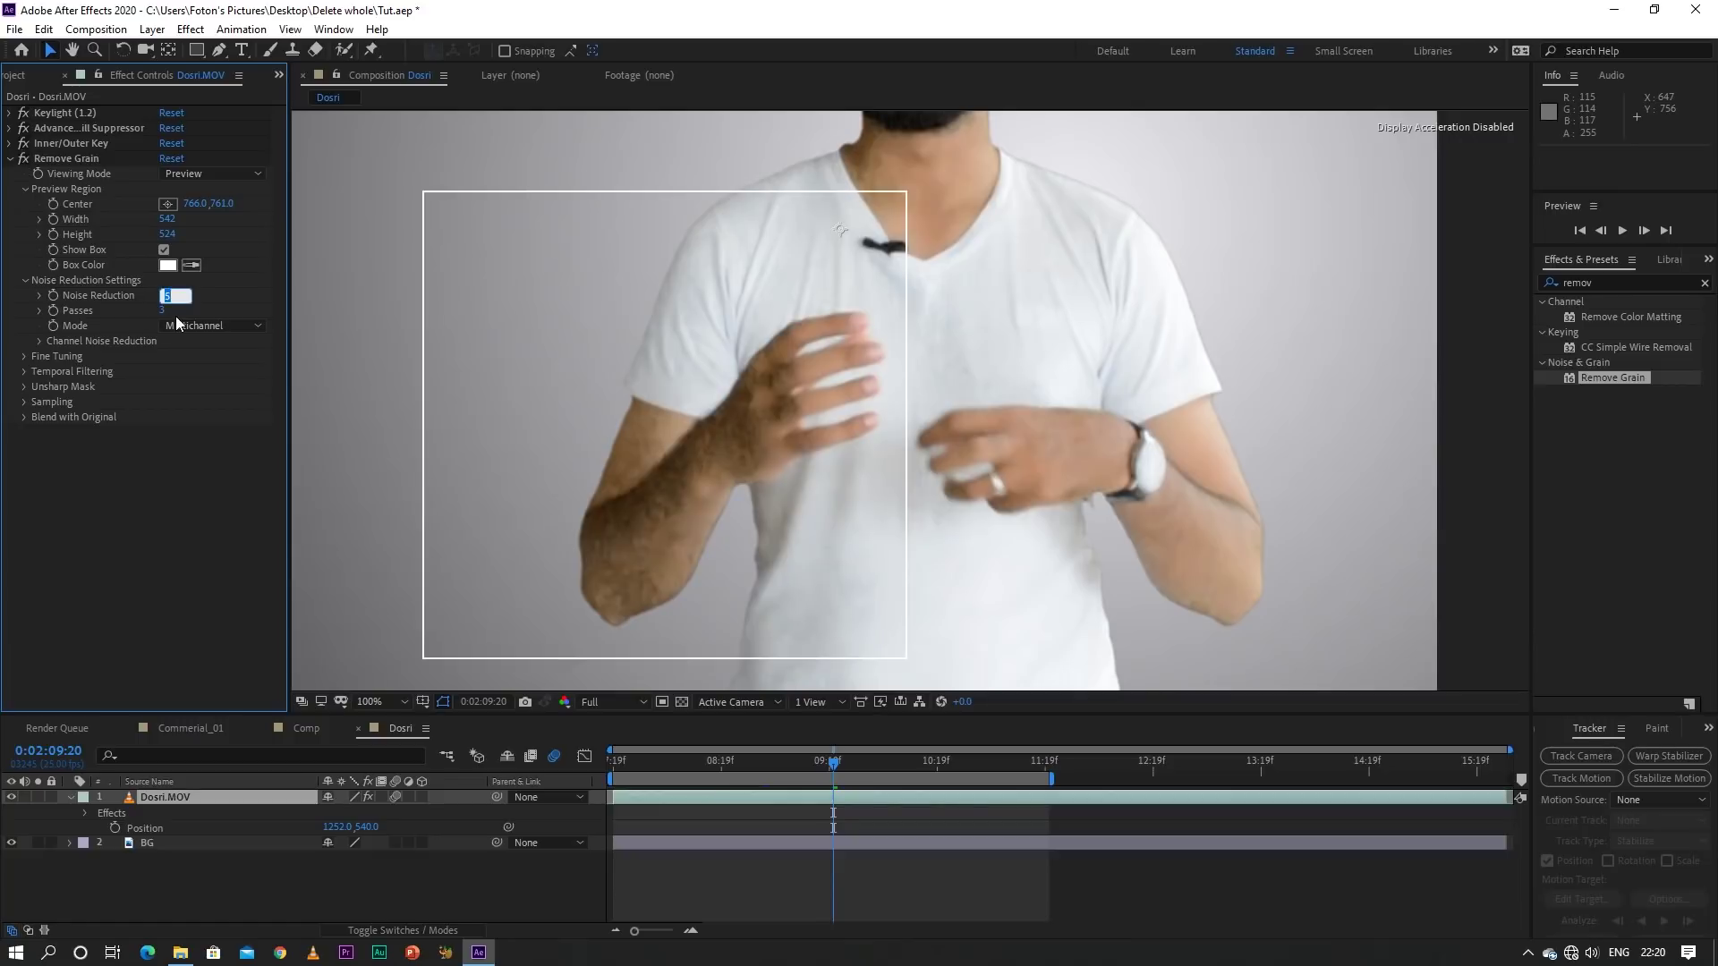
pyautogui.write('10')
# Raise Noise Reduction to 10, compare with the effect toggled, and zoom the viewer to 50%
pyautogui.press('Return')
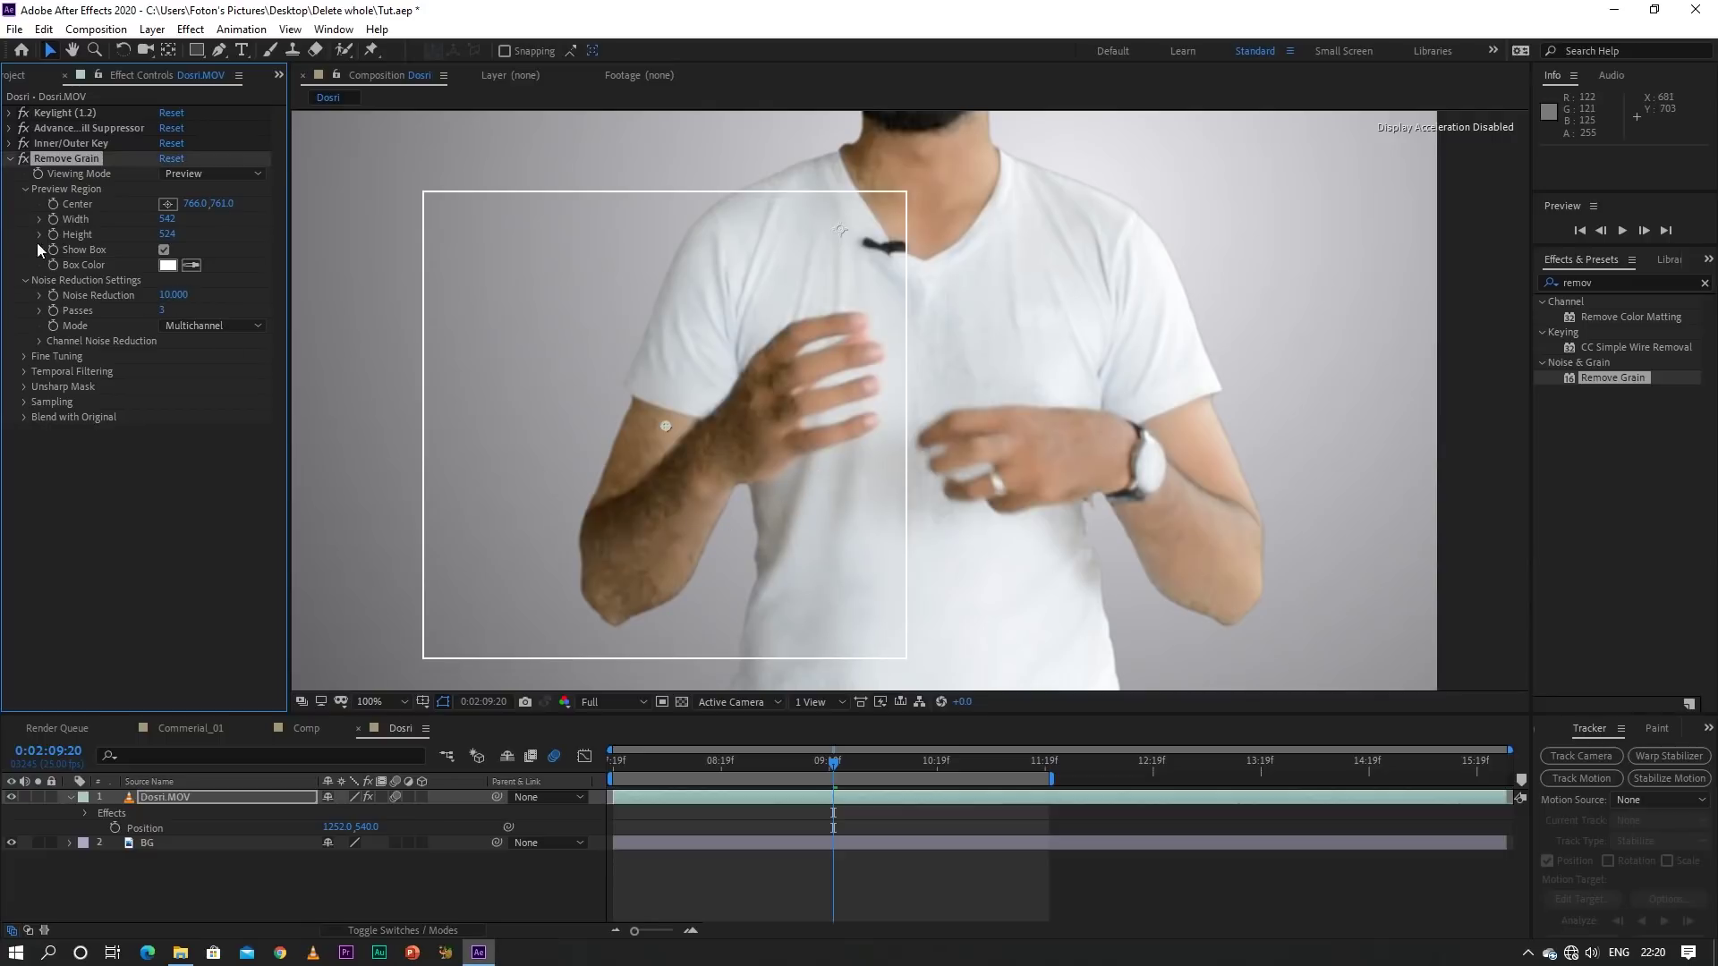
pyautogui.click(23, 159)
pyautogui.click(24, 159)
pyautogui.click(23, 159)
pyautogui.click(24, 159)
pyautogui.press(',')
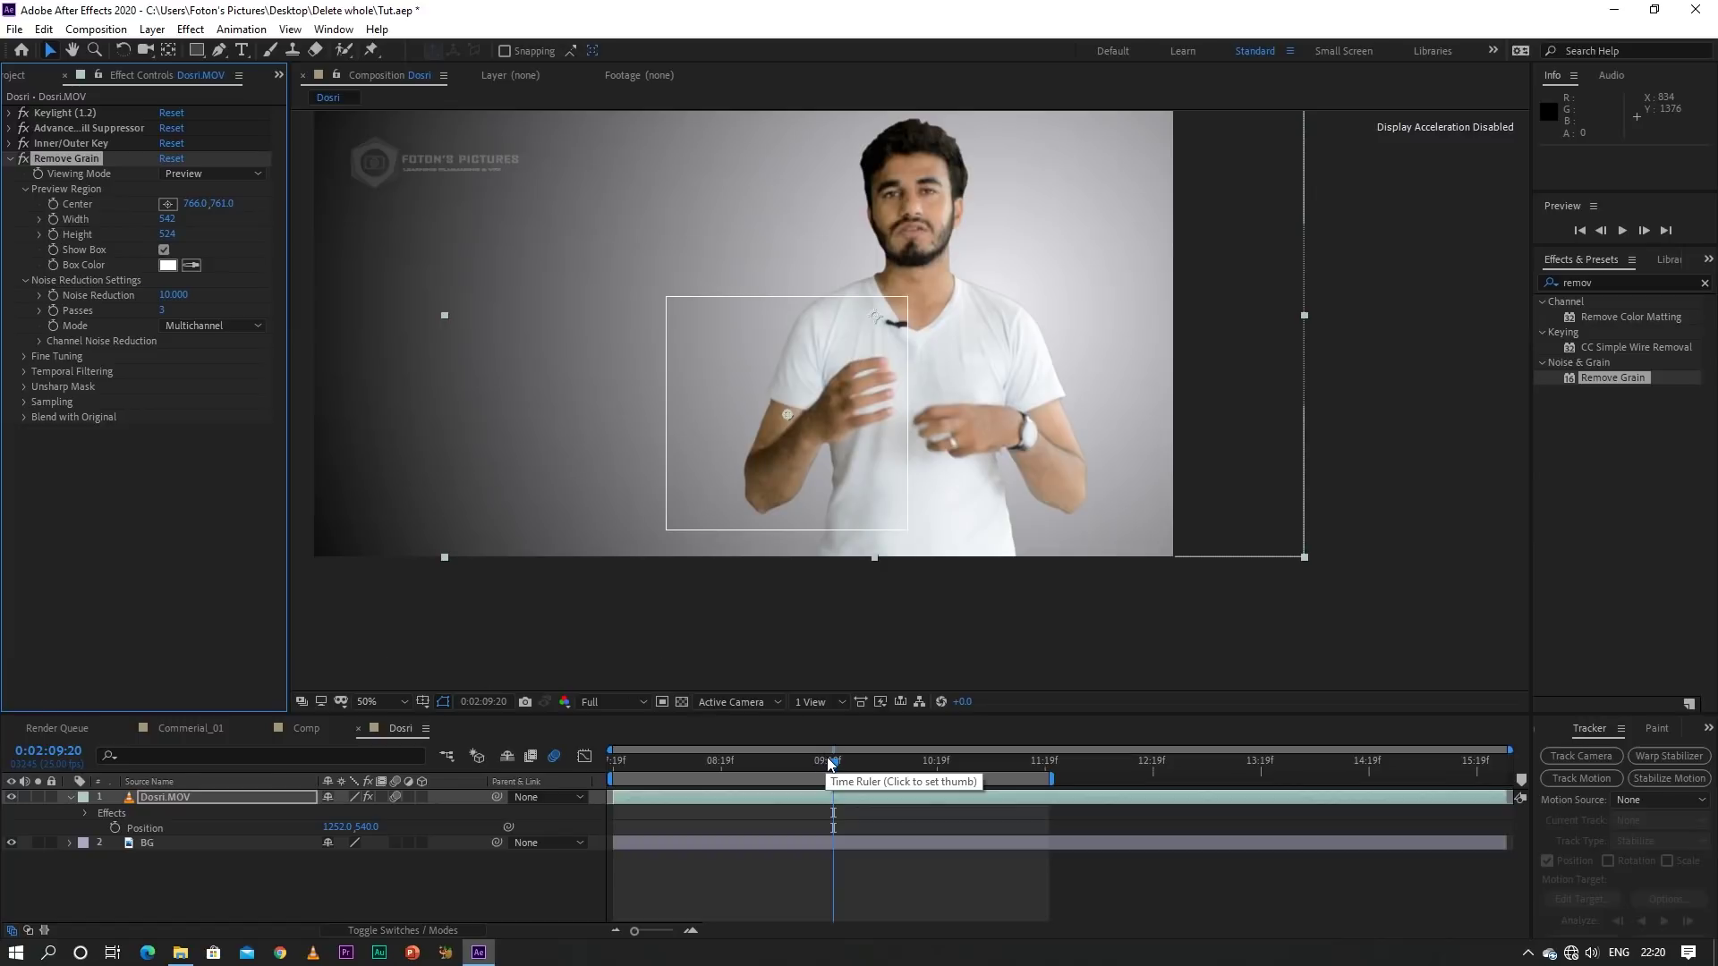
# Delete Advanced Spill Suppressor through Remove Grain from Dosri.MOV and fit the composition to the viewer
pyautogui.moveTo(828, 762); pyautogui.dragTo(756, 784)
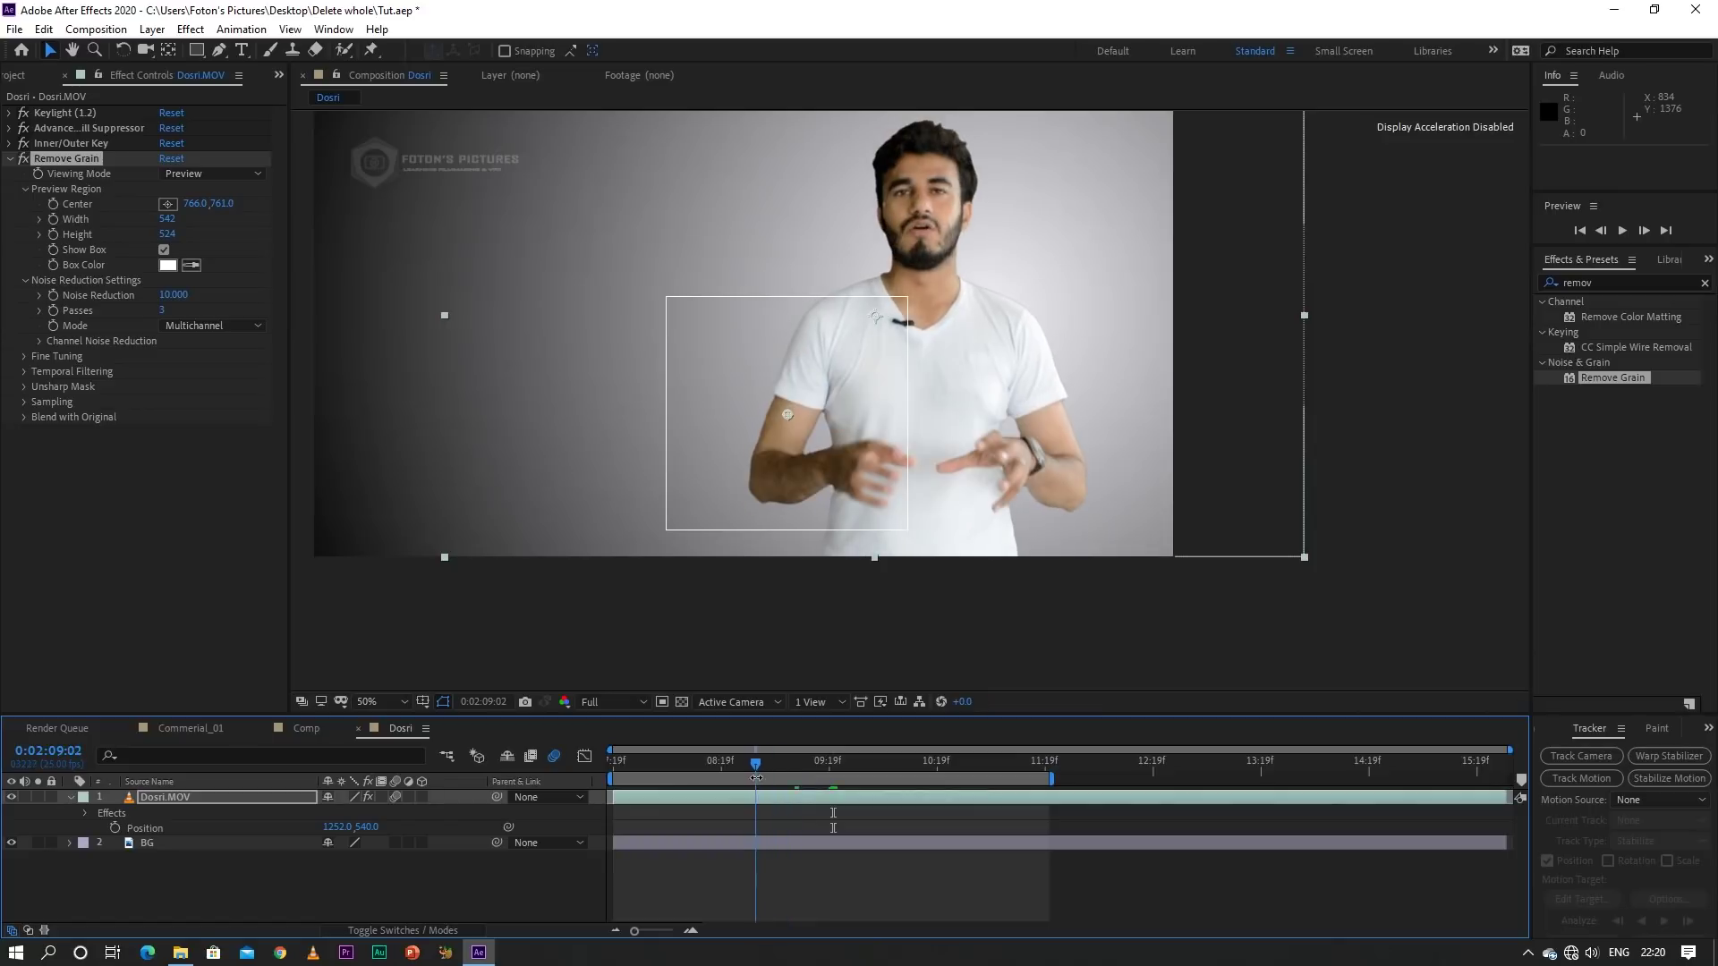
pyautogui.click(10, 159)
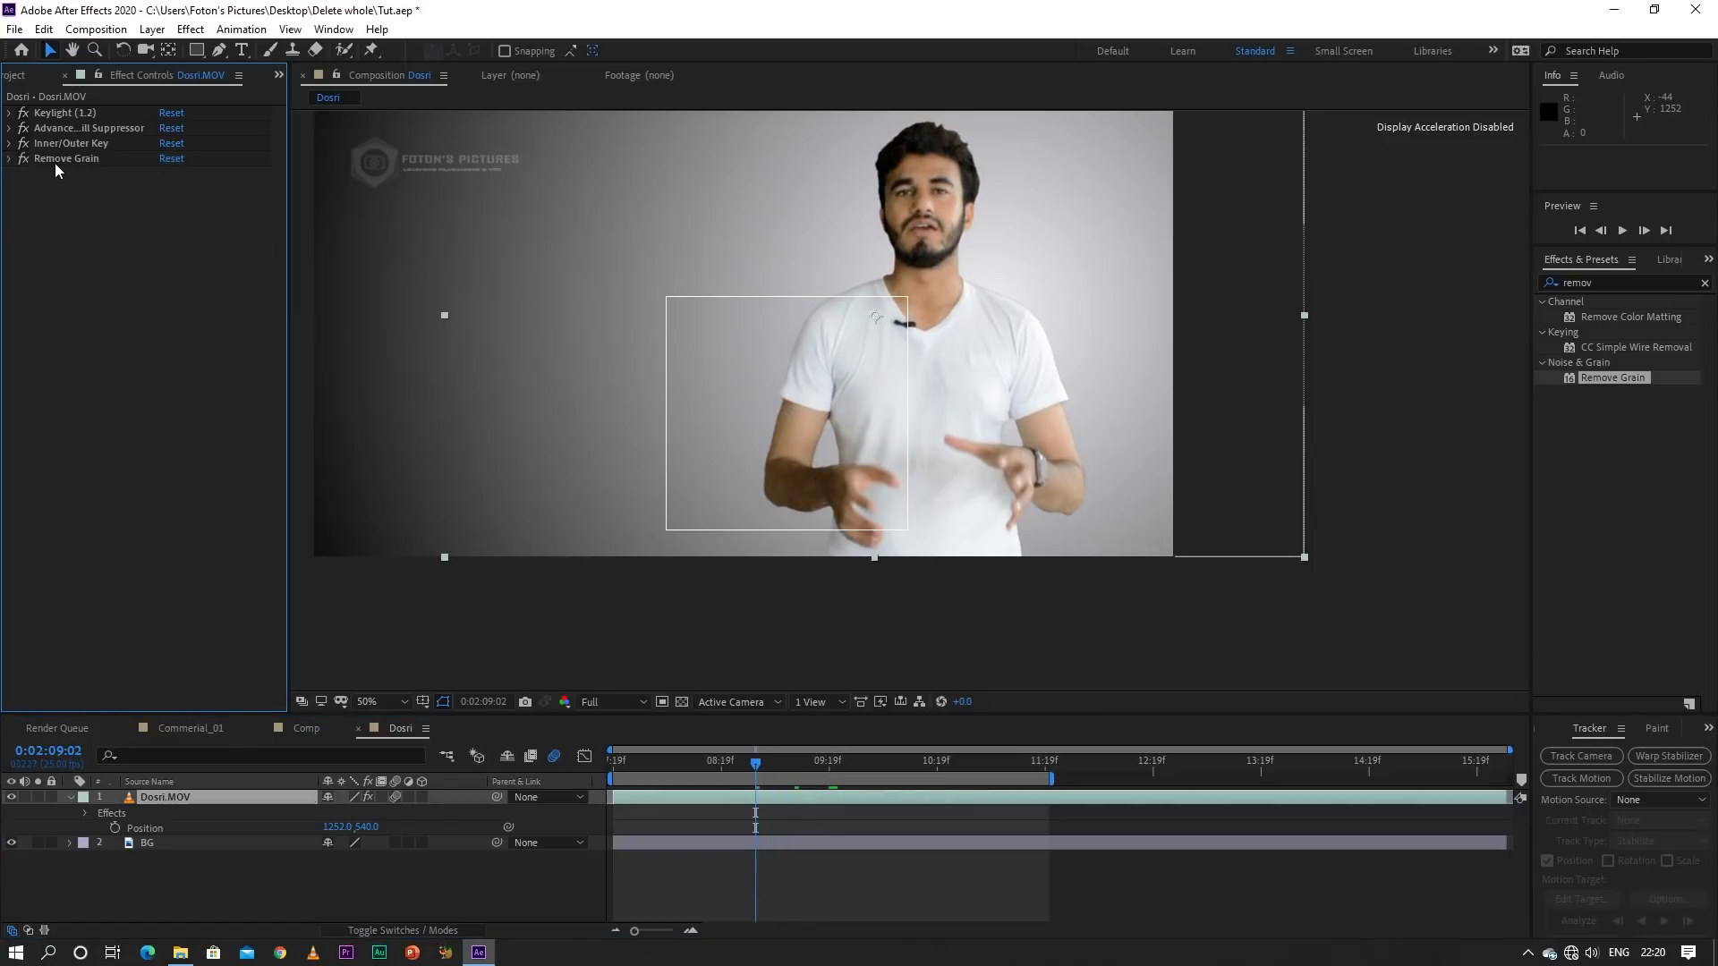
pyautogui.click(56, 131)
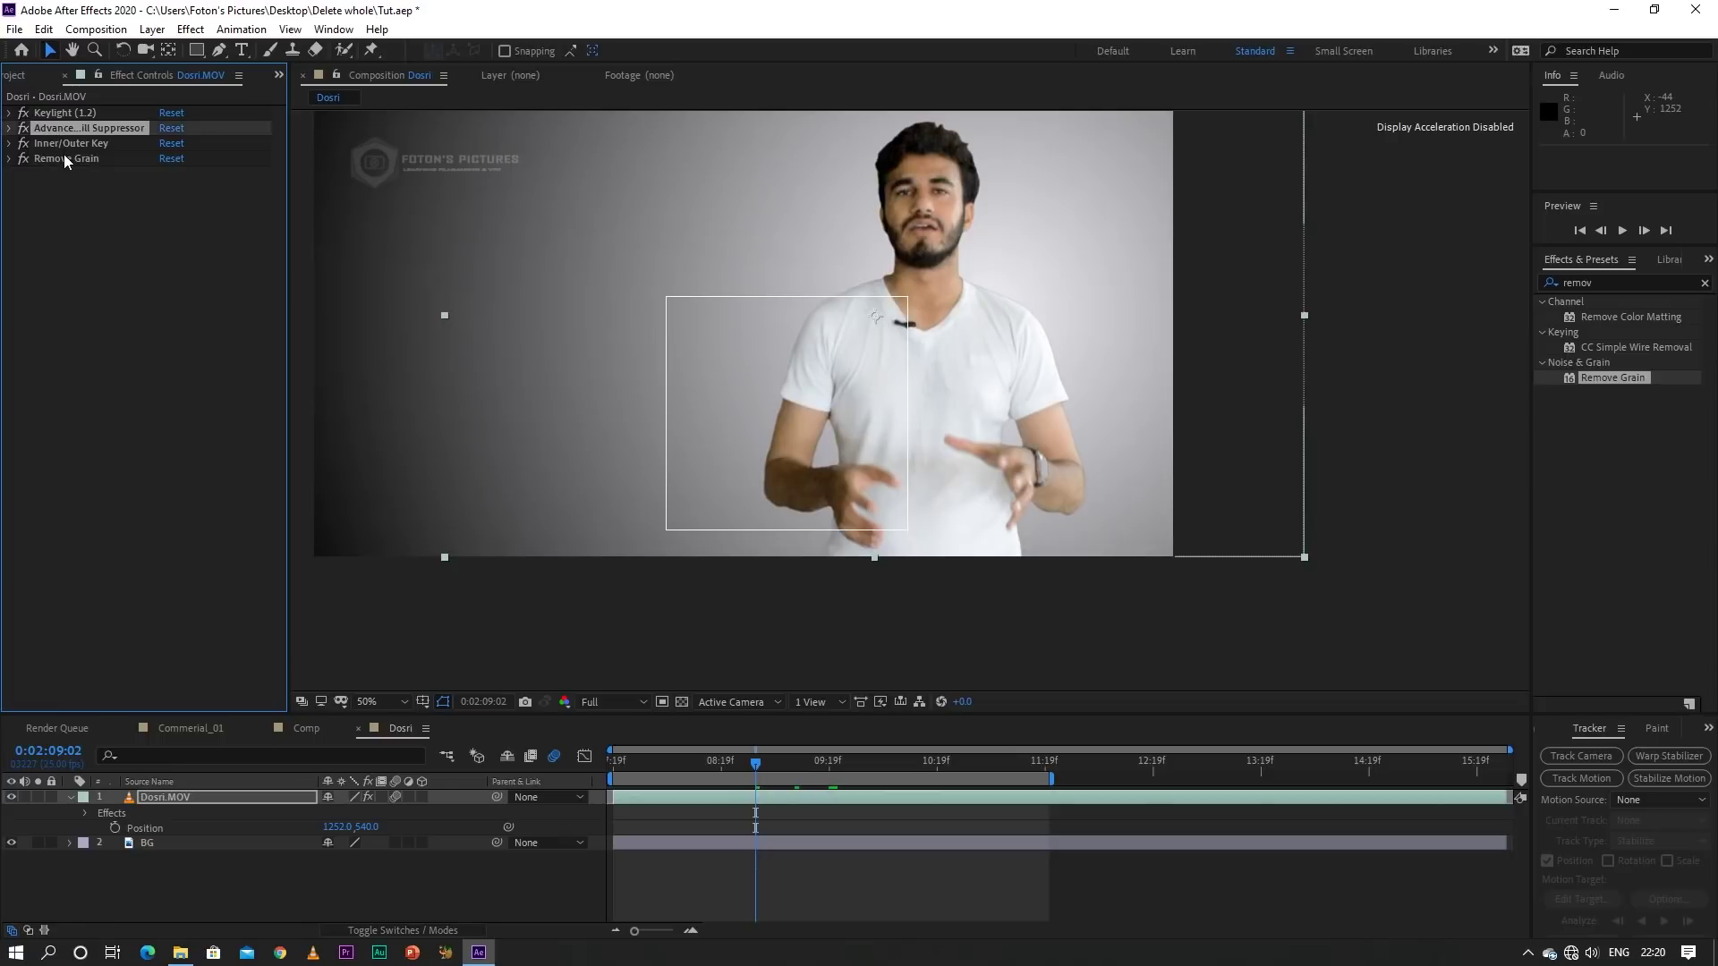
pyautogui.keyDown('shift'); pyautogui.click(65, 158); pyautogui.keyUp('shift')
pyautogui.press('Delete')
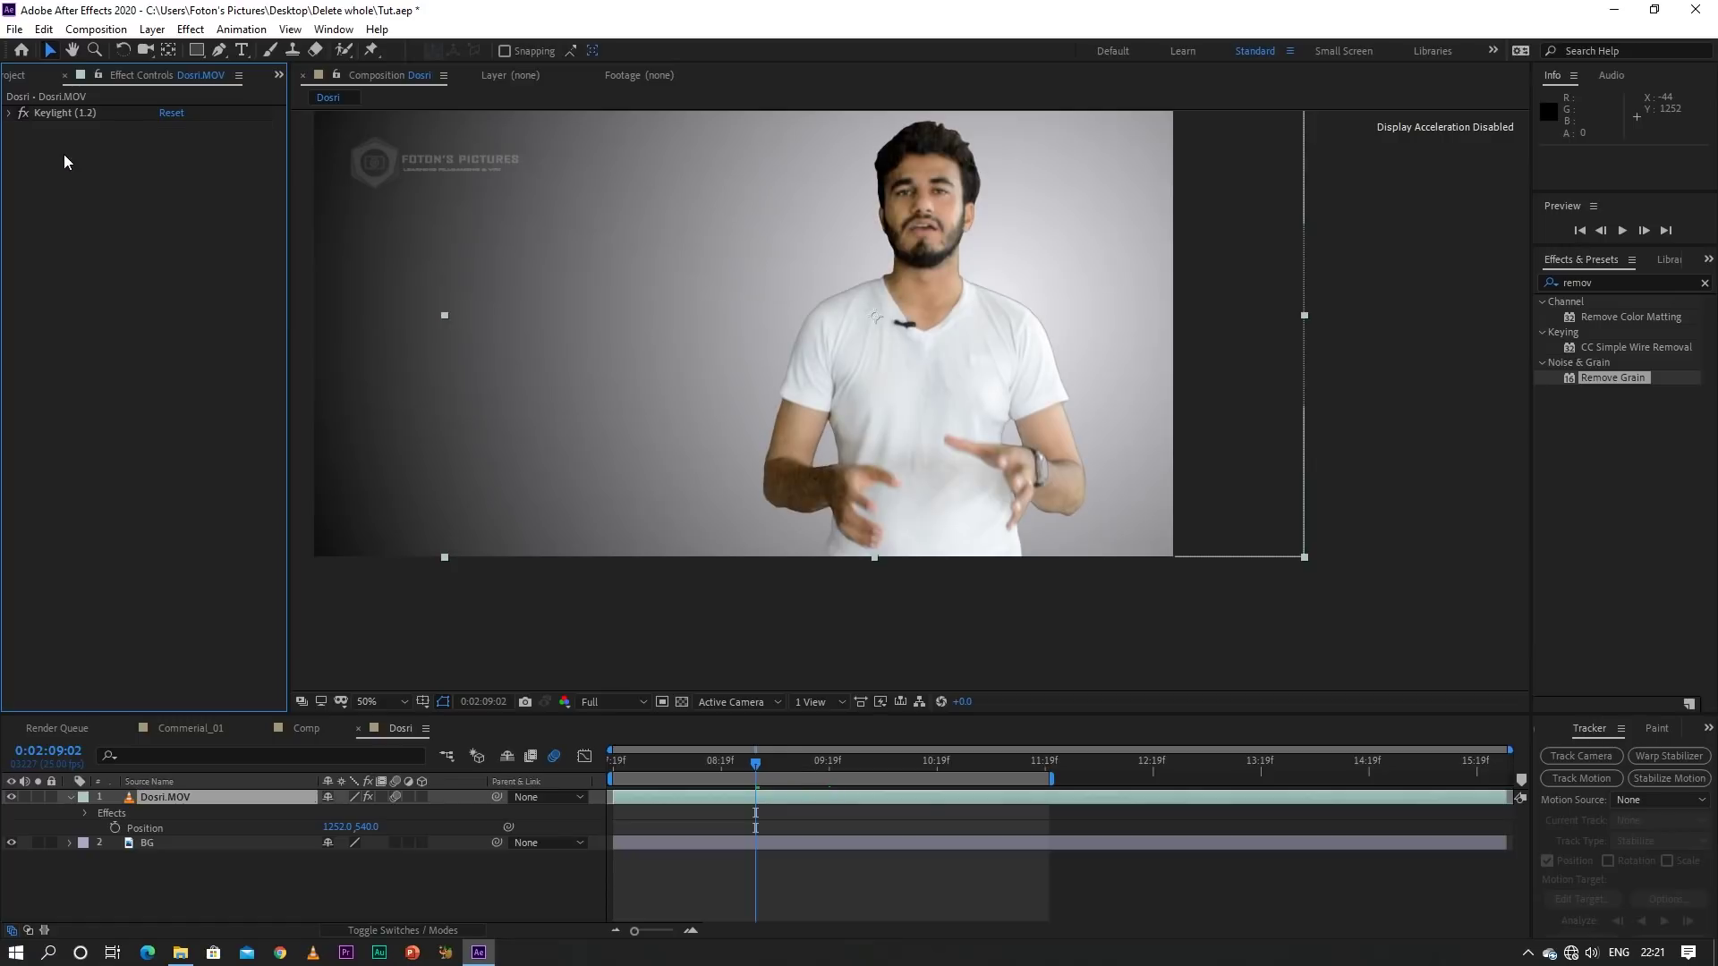
pyautogui.click(399, 702)
pyautogui.click(383, 394)
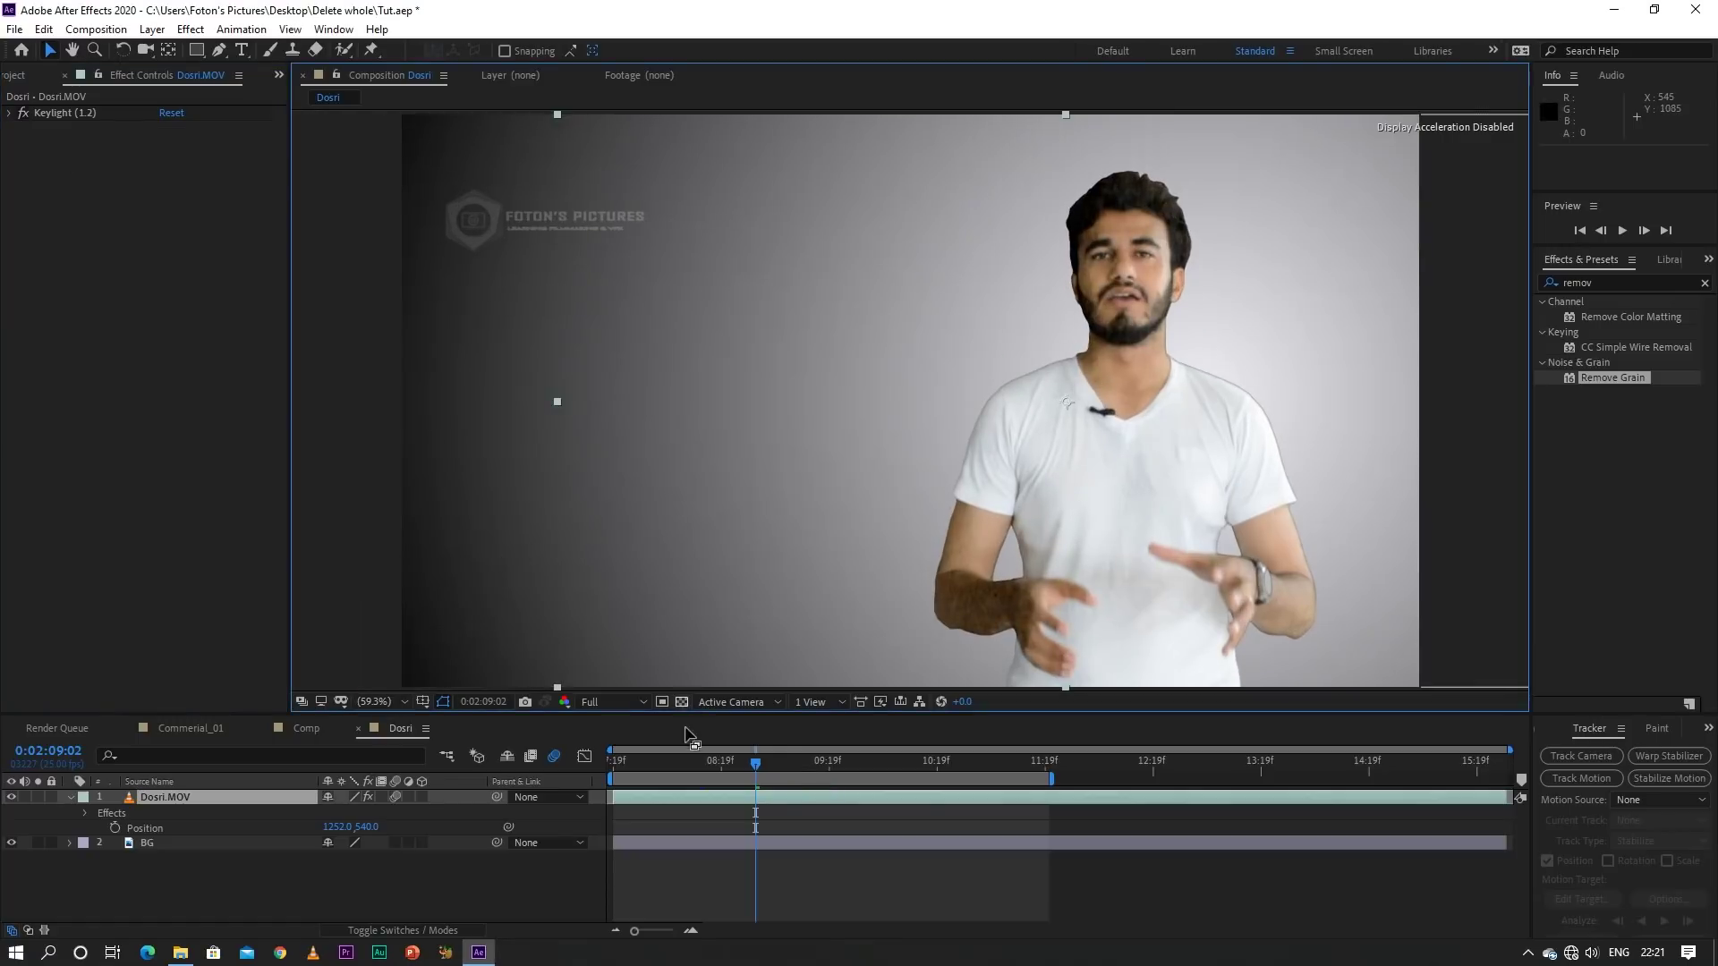
# Show the Modes and TrkMat columns, leave BG's track matte unchanged, and solo Dosri.MOV
pyautogui.moveTo(756, 766)
pyautogui.mouseDown()
pyautogui.moveTo(712, 766)
pyautogui.moveTo(737, 784)
pyautogui.mouseUp()
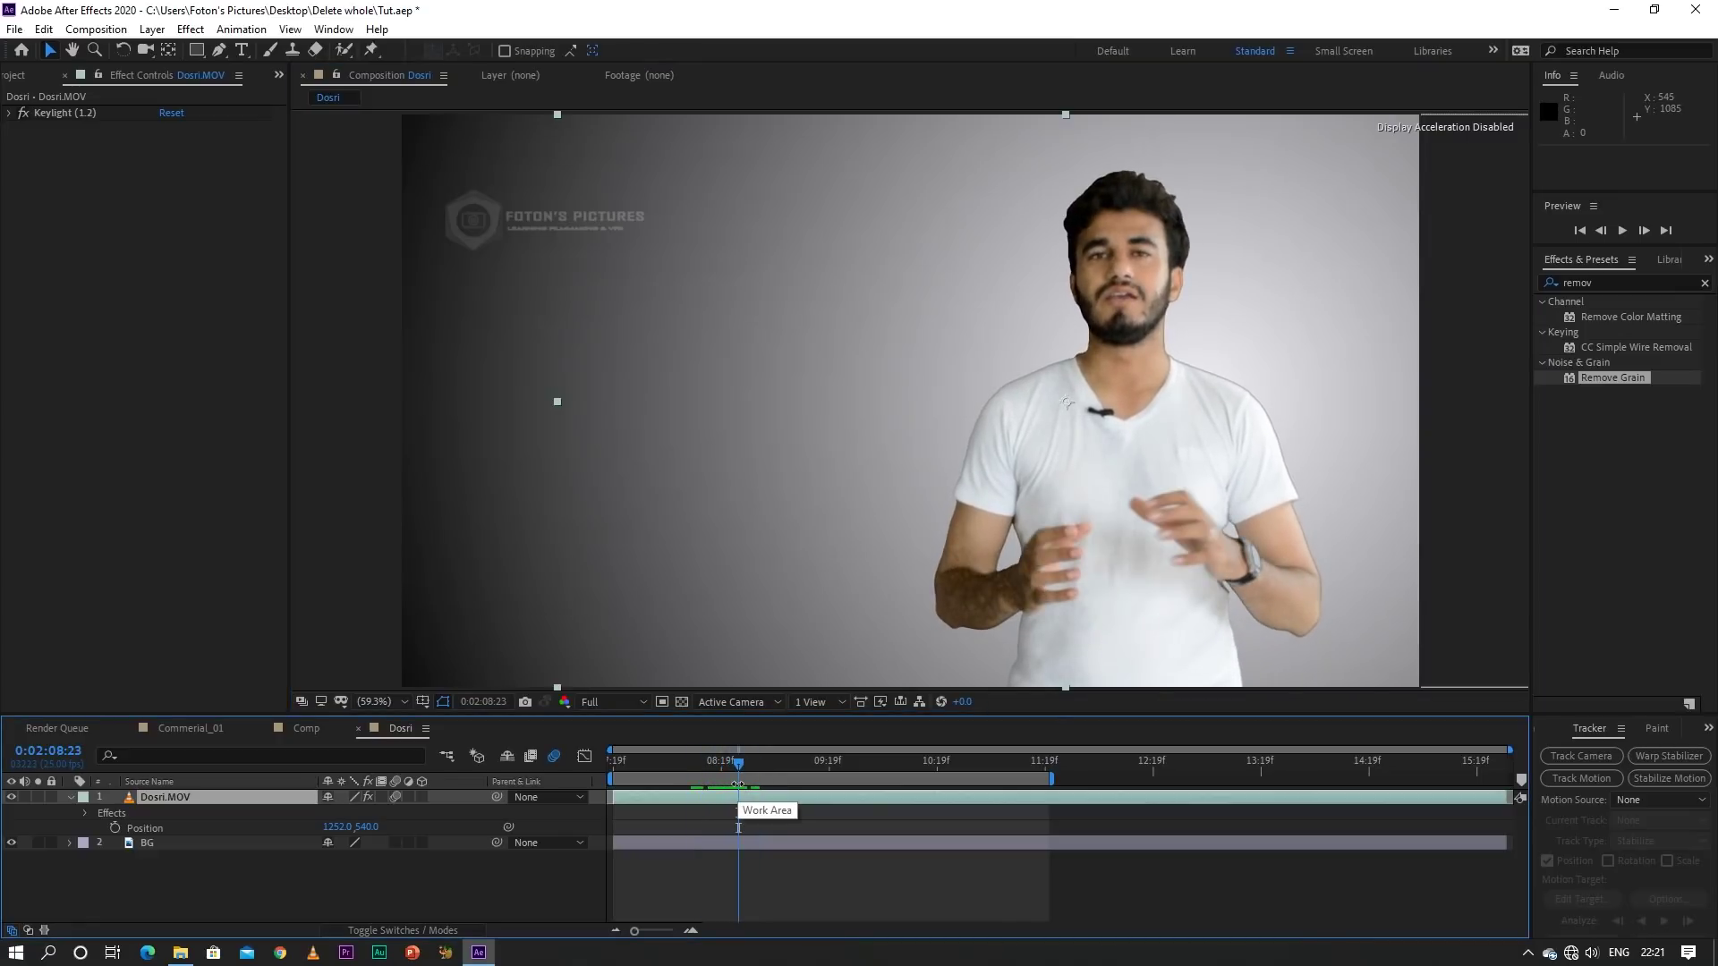
pyautogui.click(386, 931)
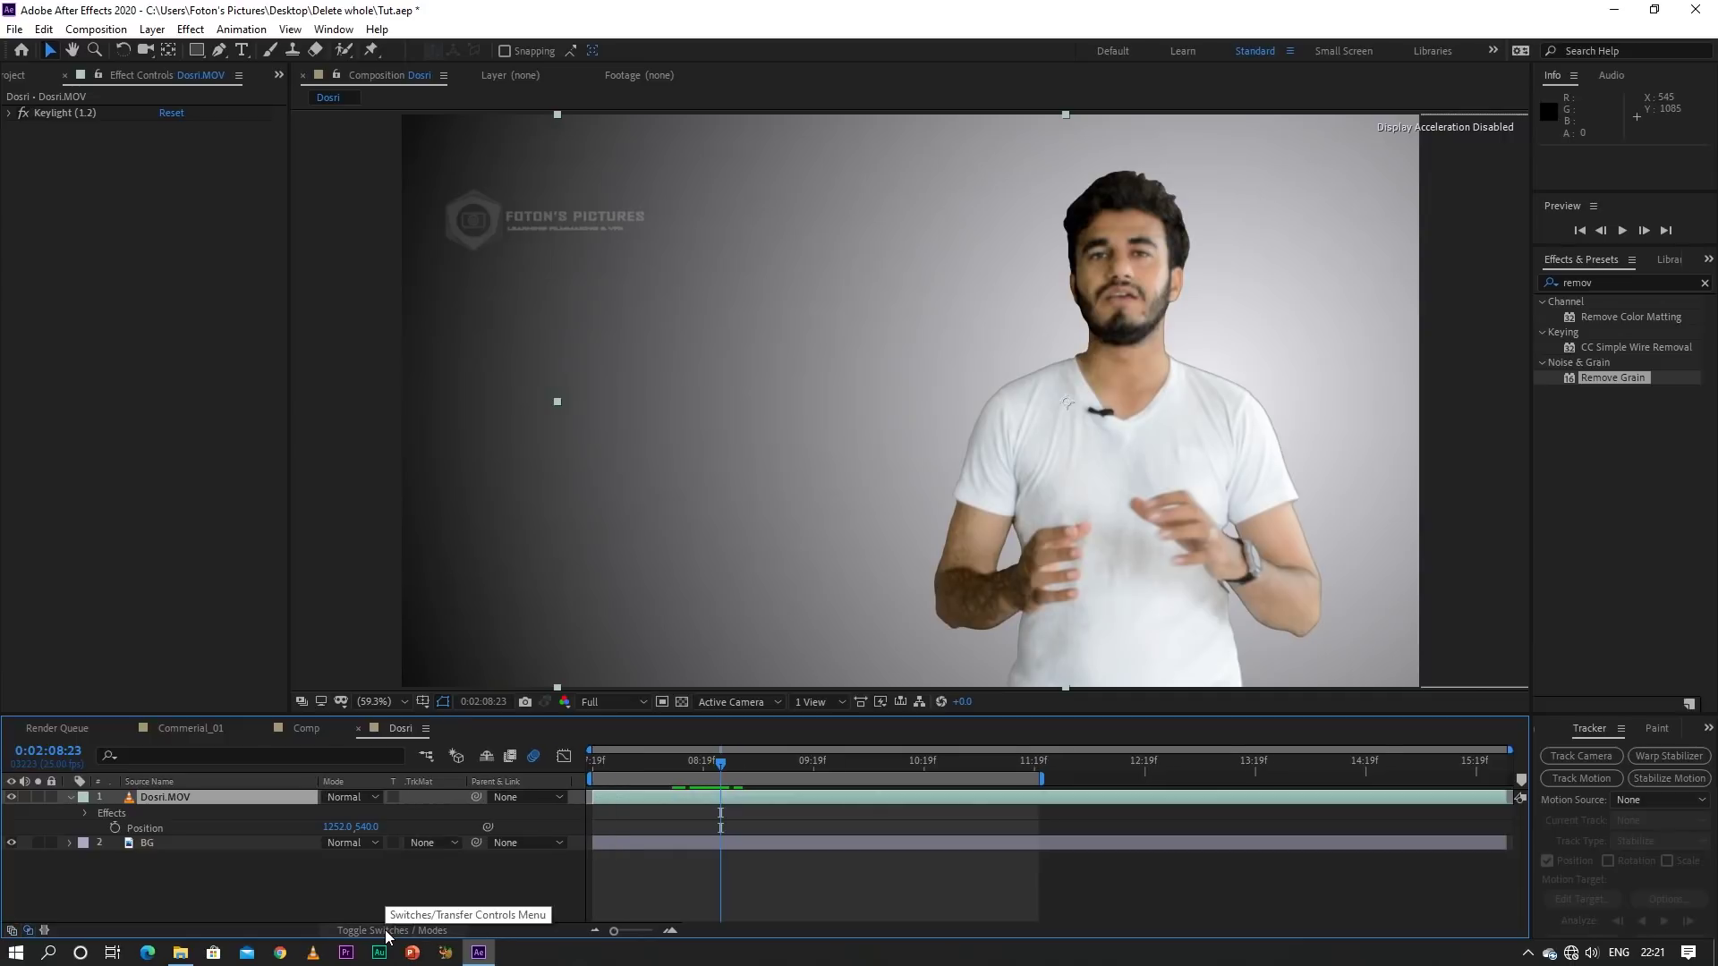
pyautogui.click(438, 846)
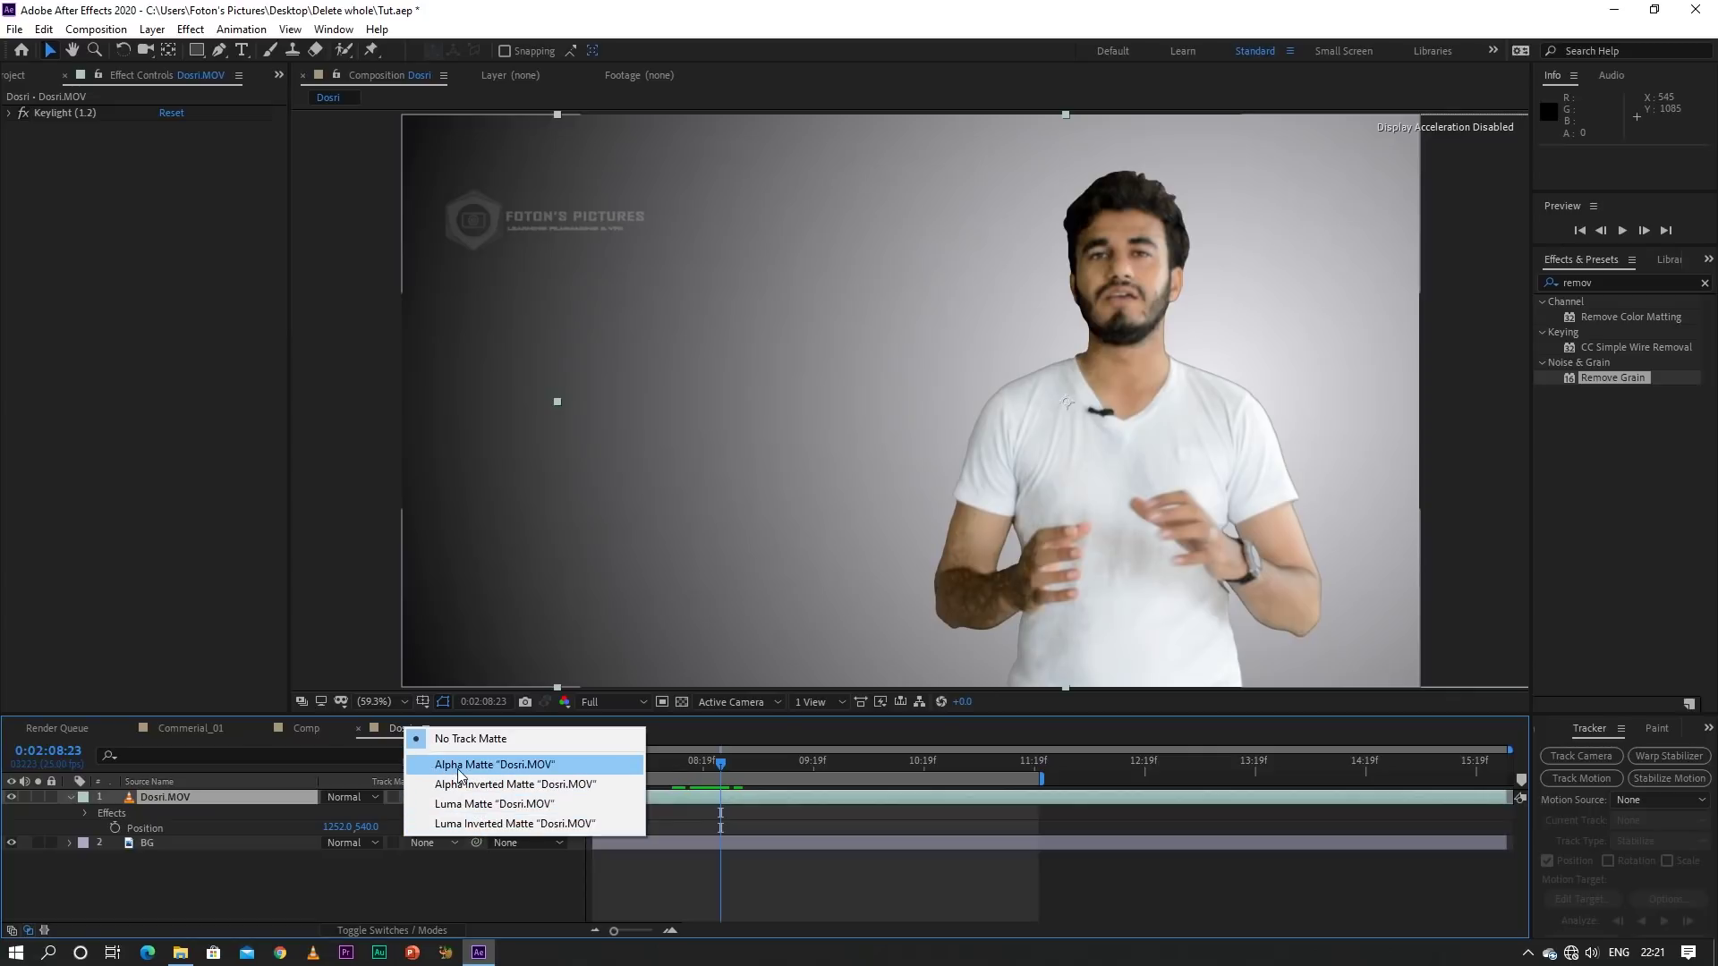
pyautogui.click(448, 860)
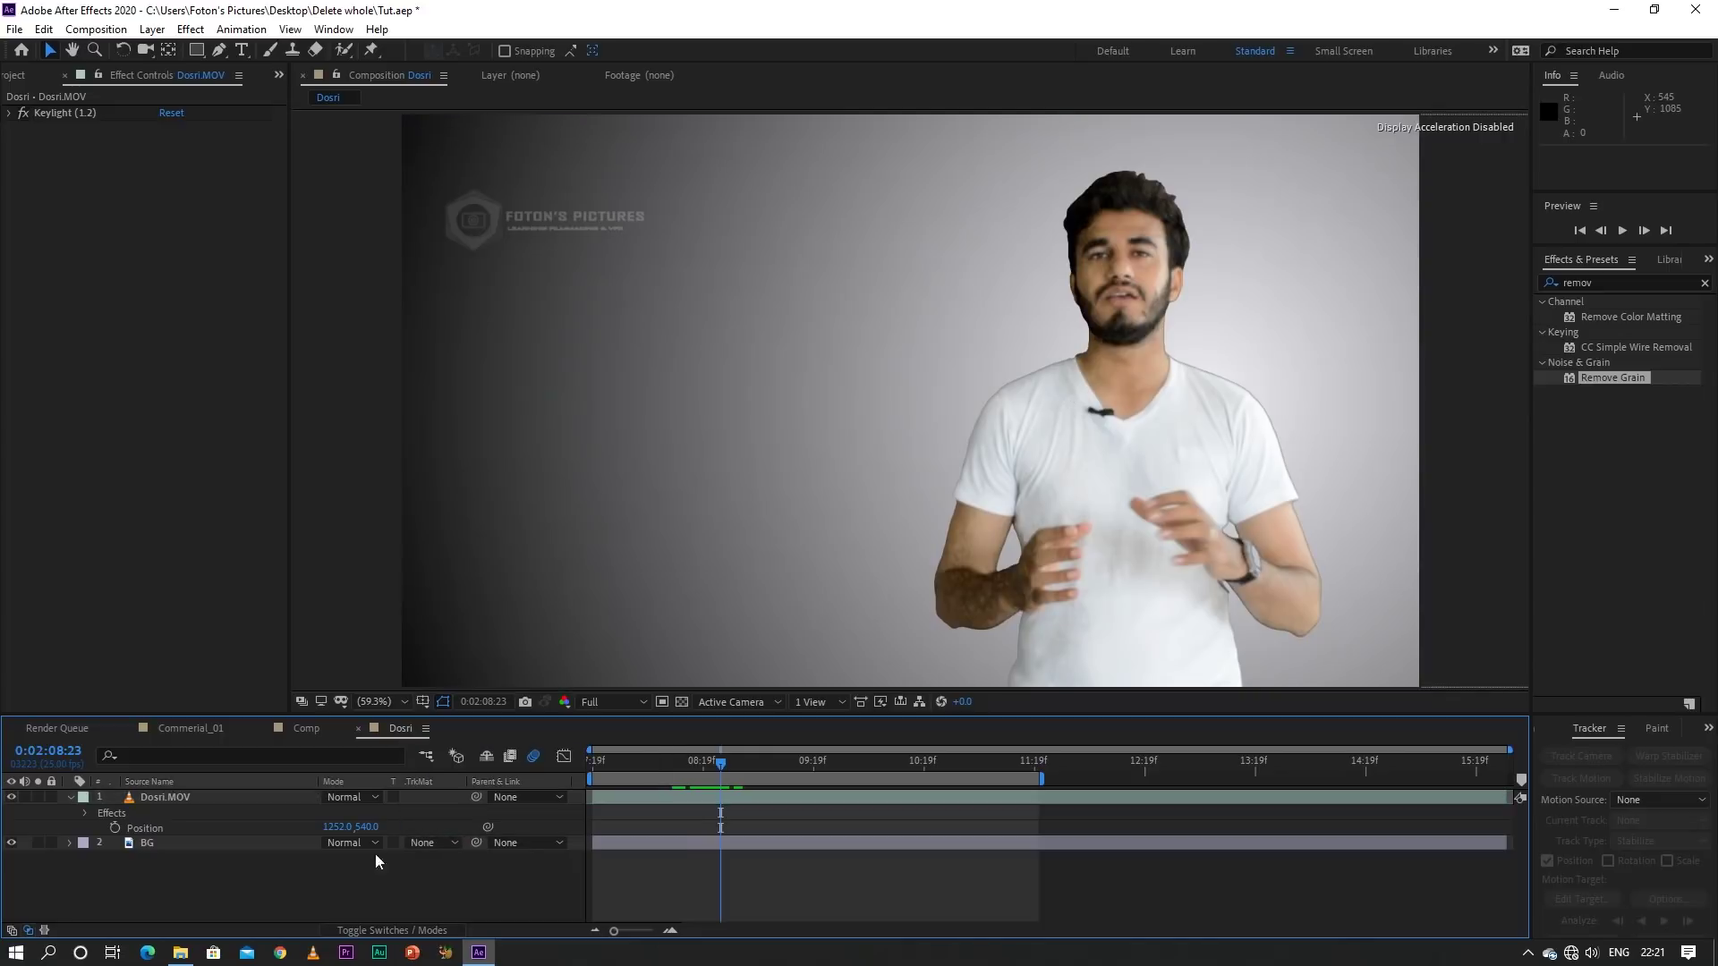
pyautogui.click(70, 798)
pyautogui.click(38, 797)
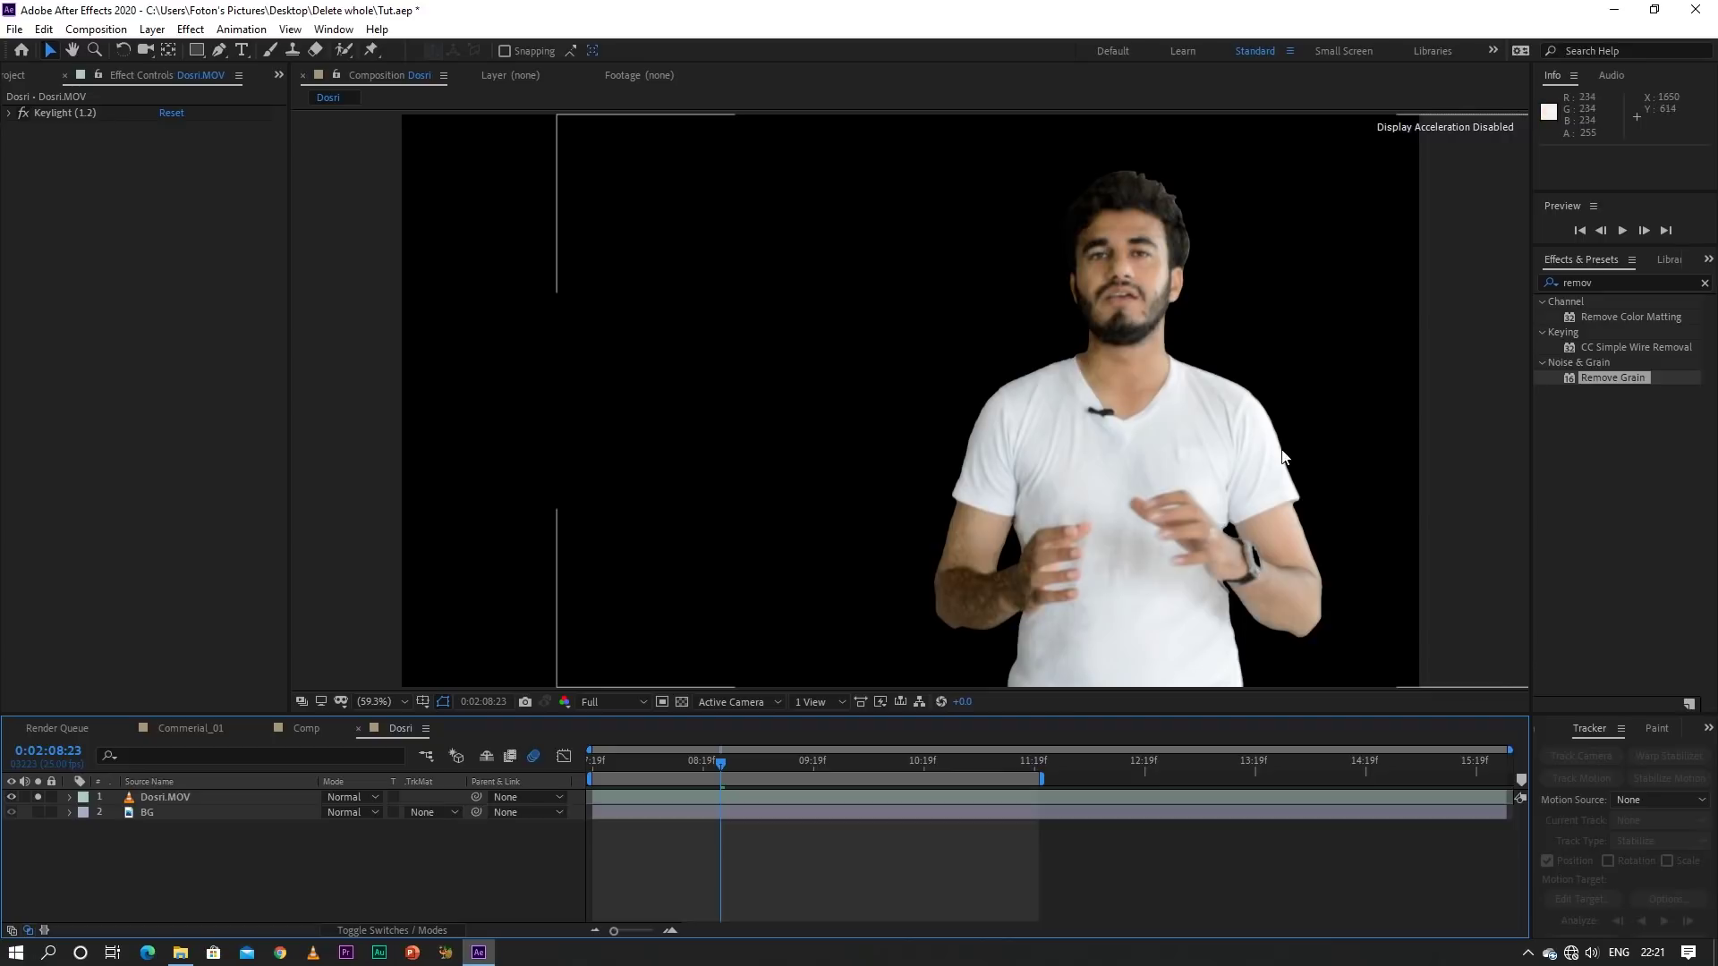
# Unsolo Dosri.MOV and set BG's track matte to Dosri.MOV's alpha, checking a few frames
pyautogui.click(637, 810)
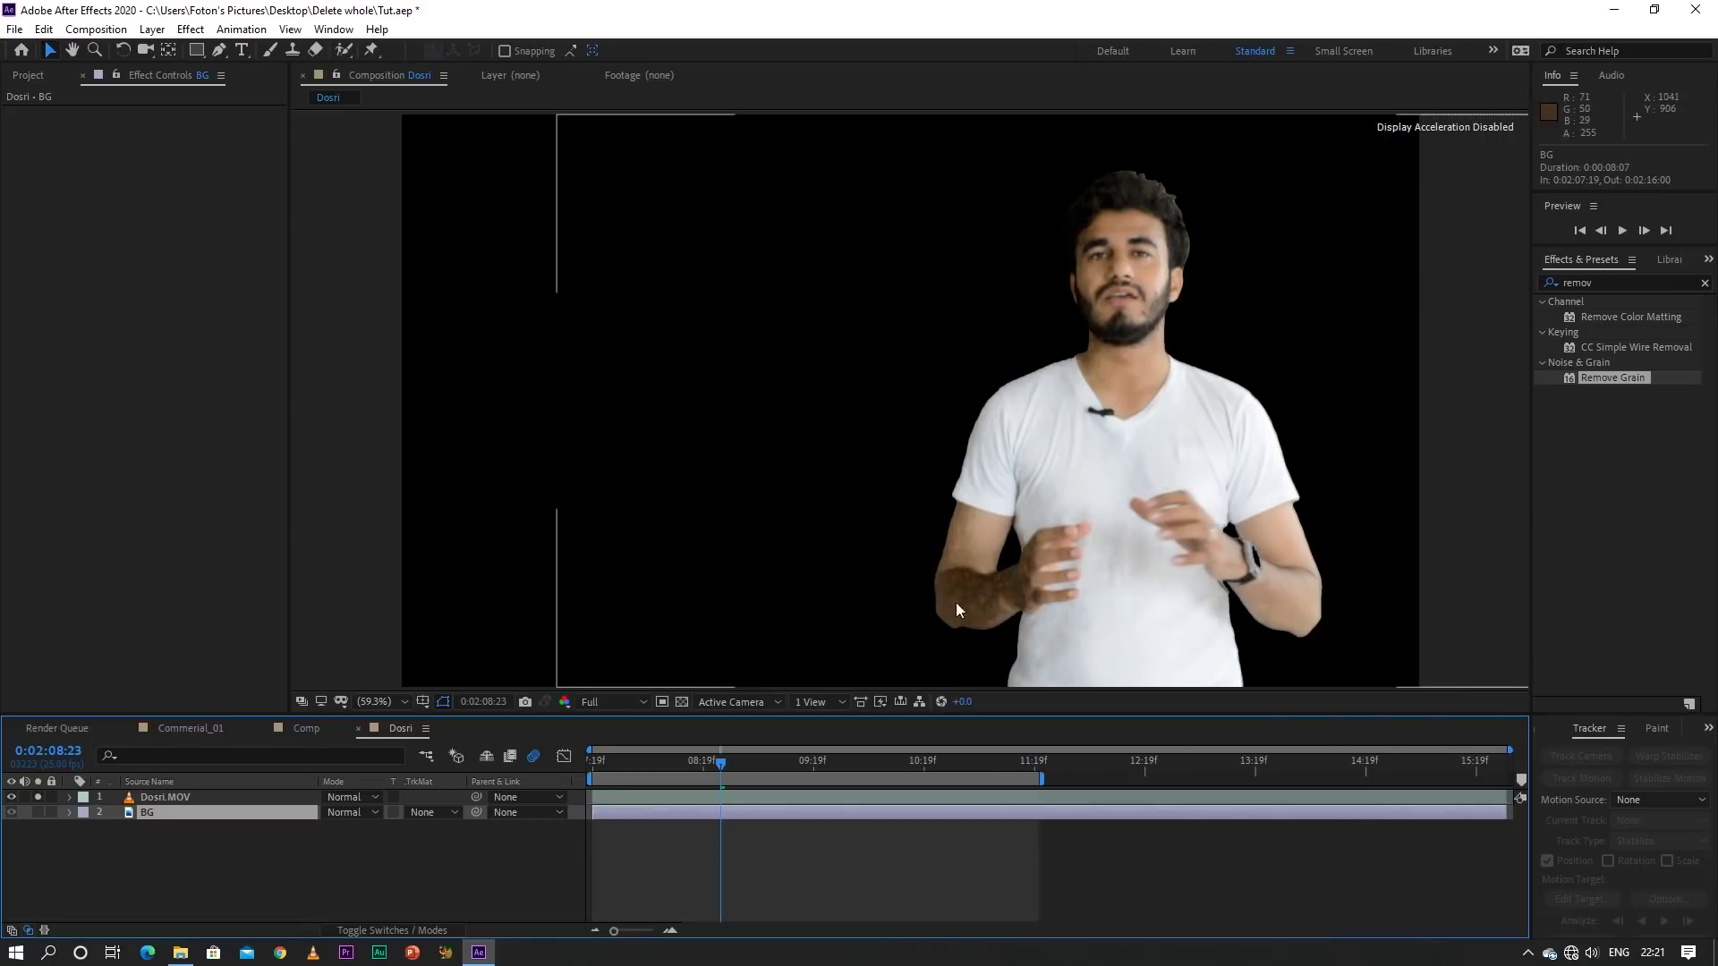
pyautogui.click(802, 796)
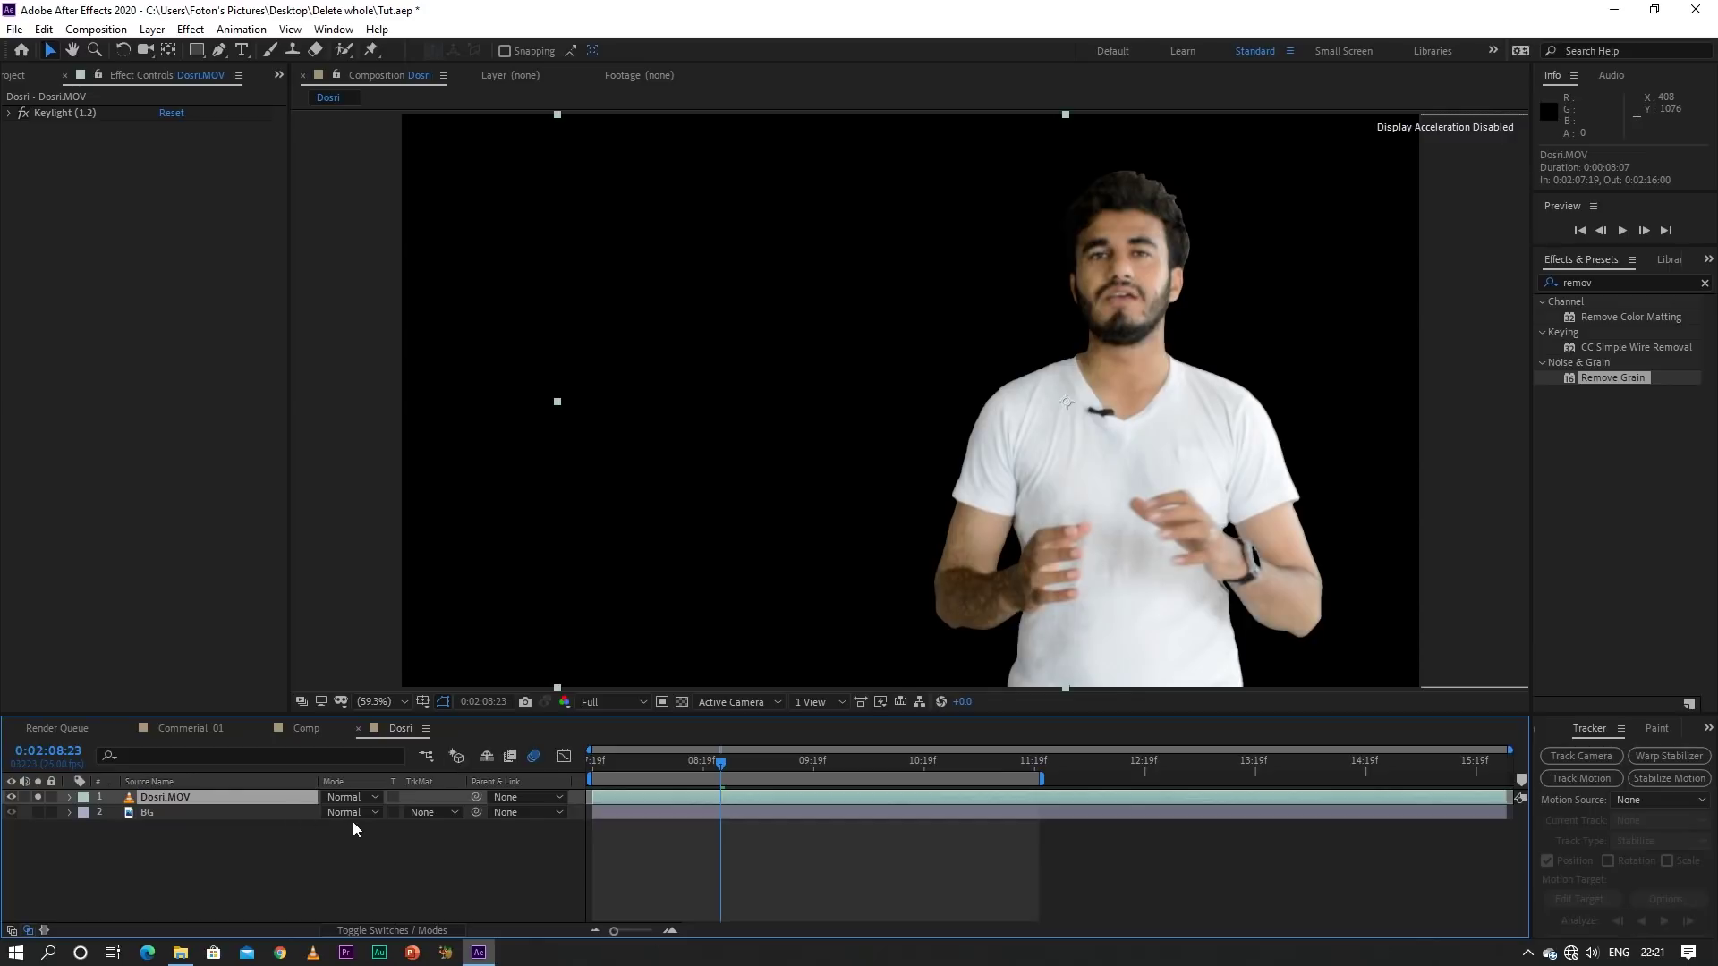
pyautogui.click(38, 799)
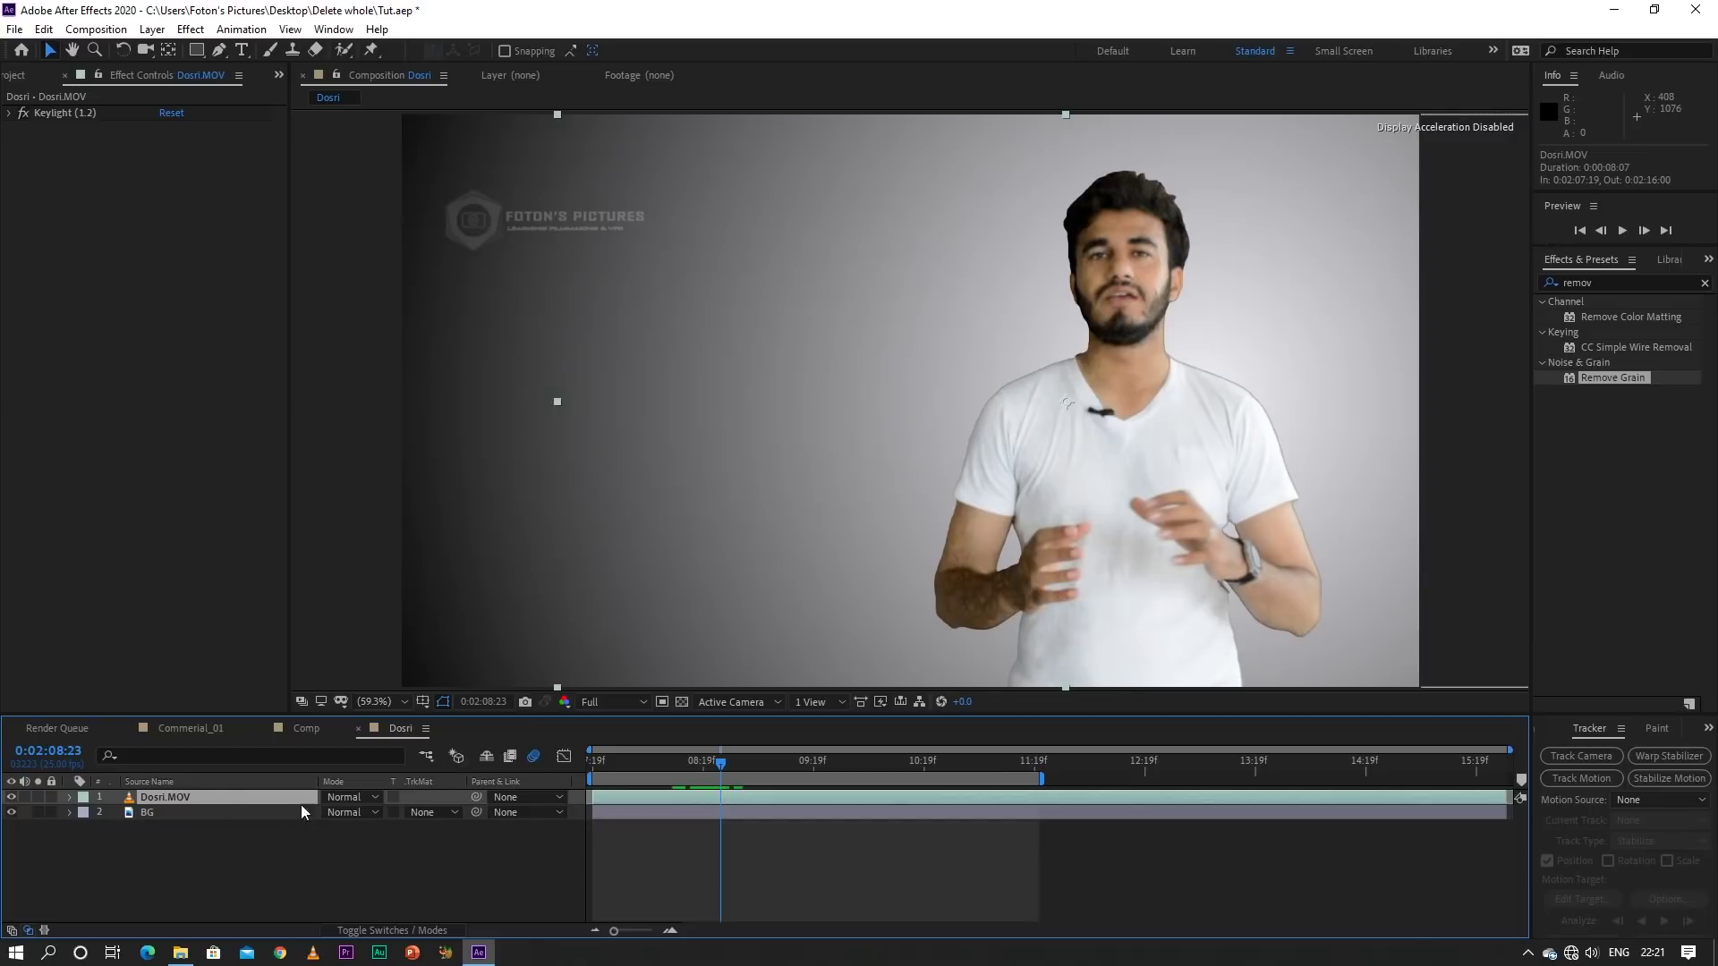
pyautogui.click(426, 811)
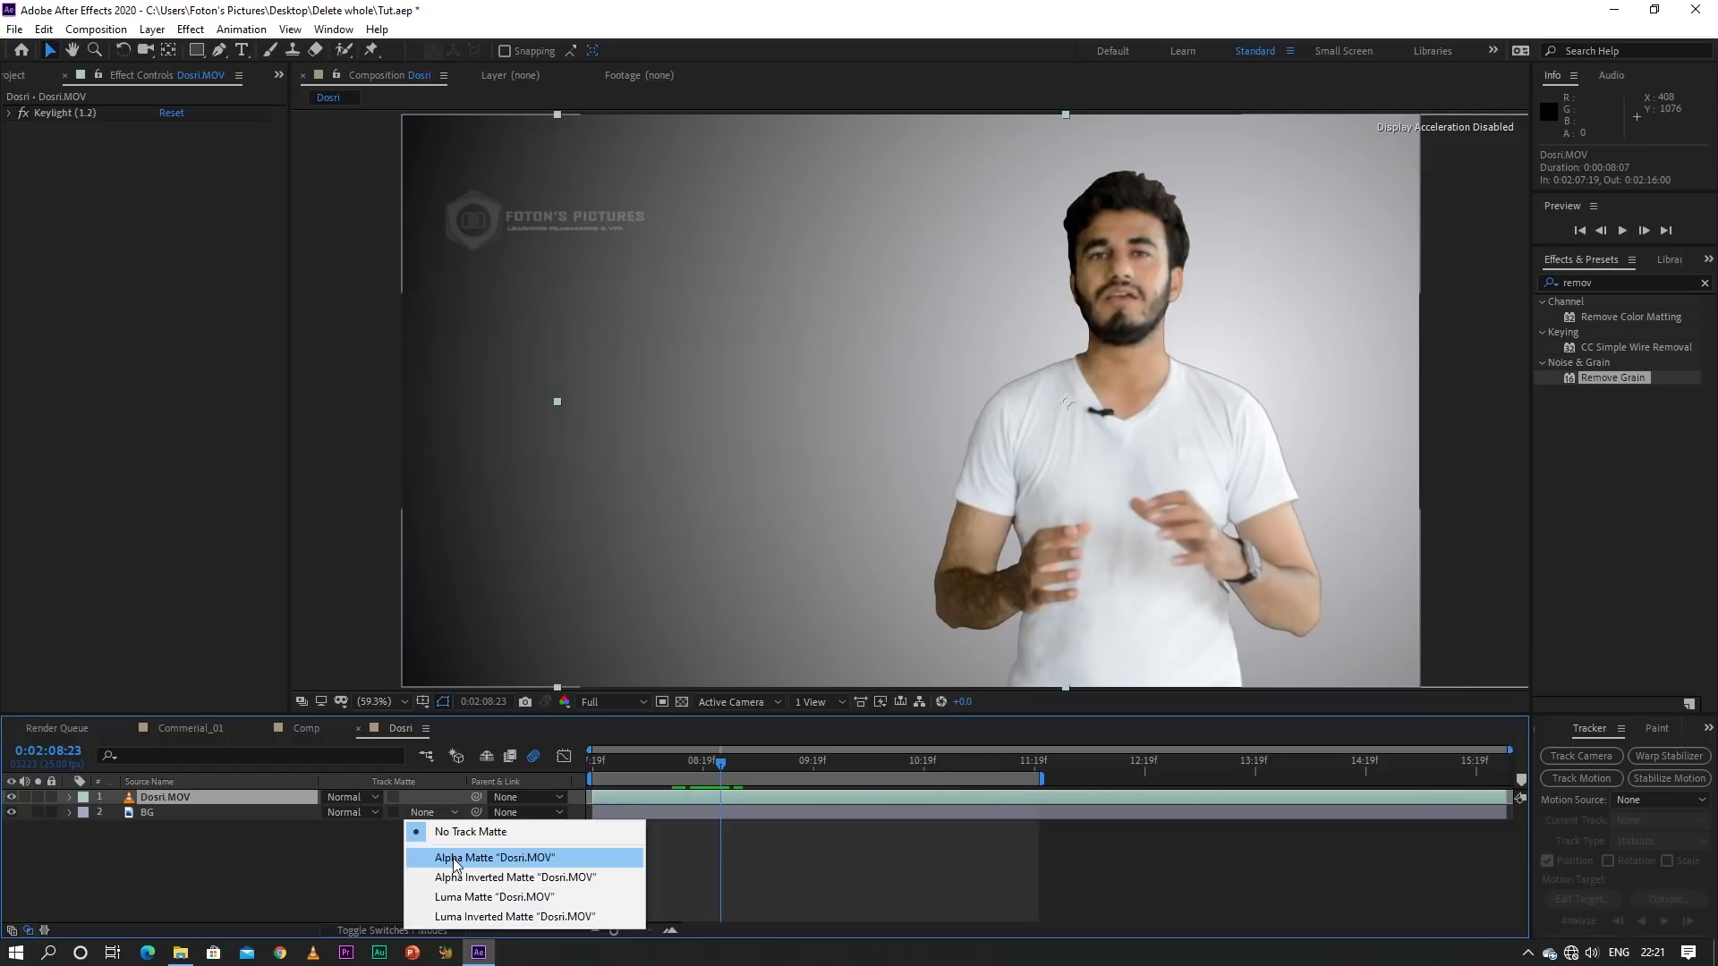
pyautogui.click(453, 857)
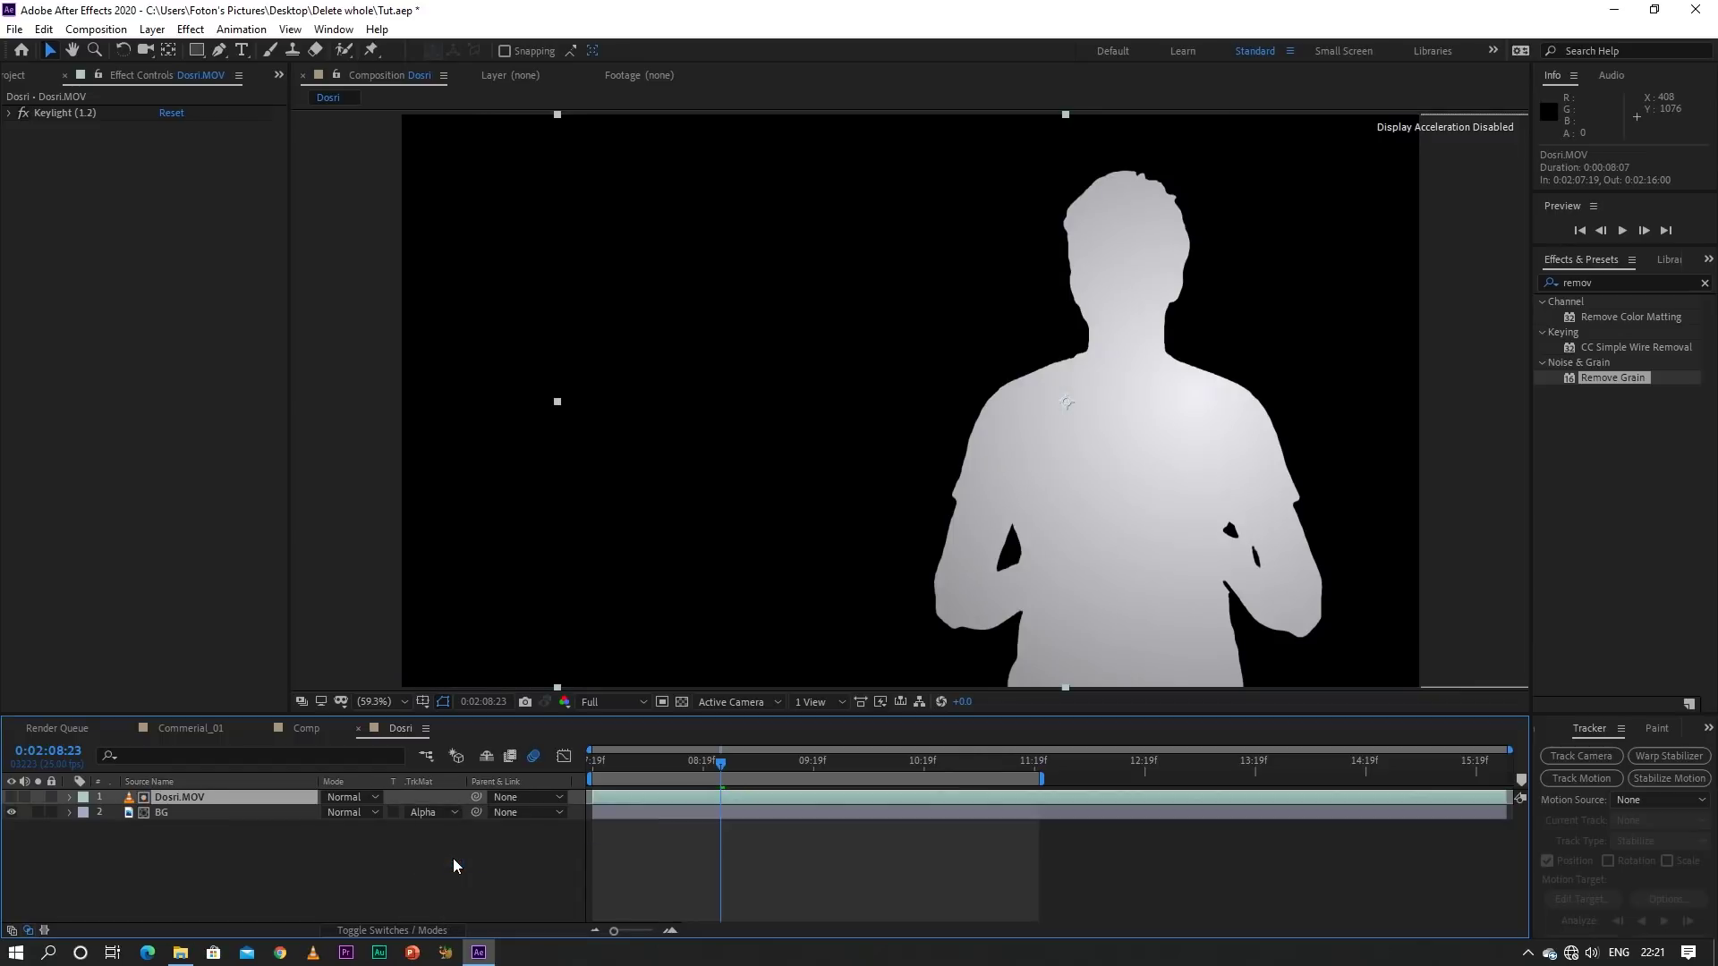
pyautogui.moveTo(721, 764)
pyautogui.mouseDown()
pyautogui.moveTo(941, 812)
pyautogui.moveTo(683, 810)
pyautogui.moveTo(867, 814)
pyautogui.moveTo(738, 843)
pyautogui.mouseUp()
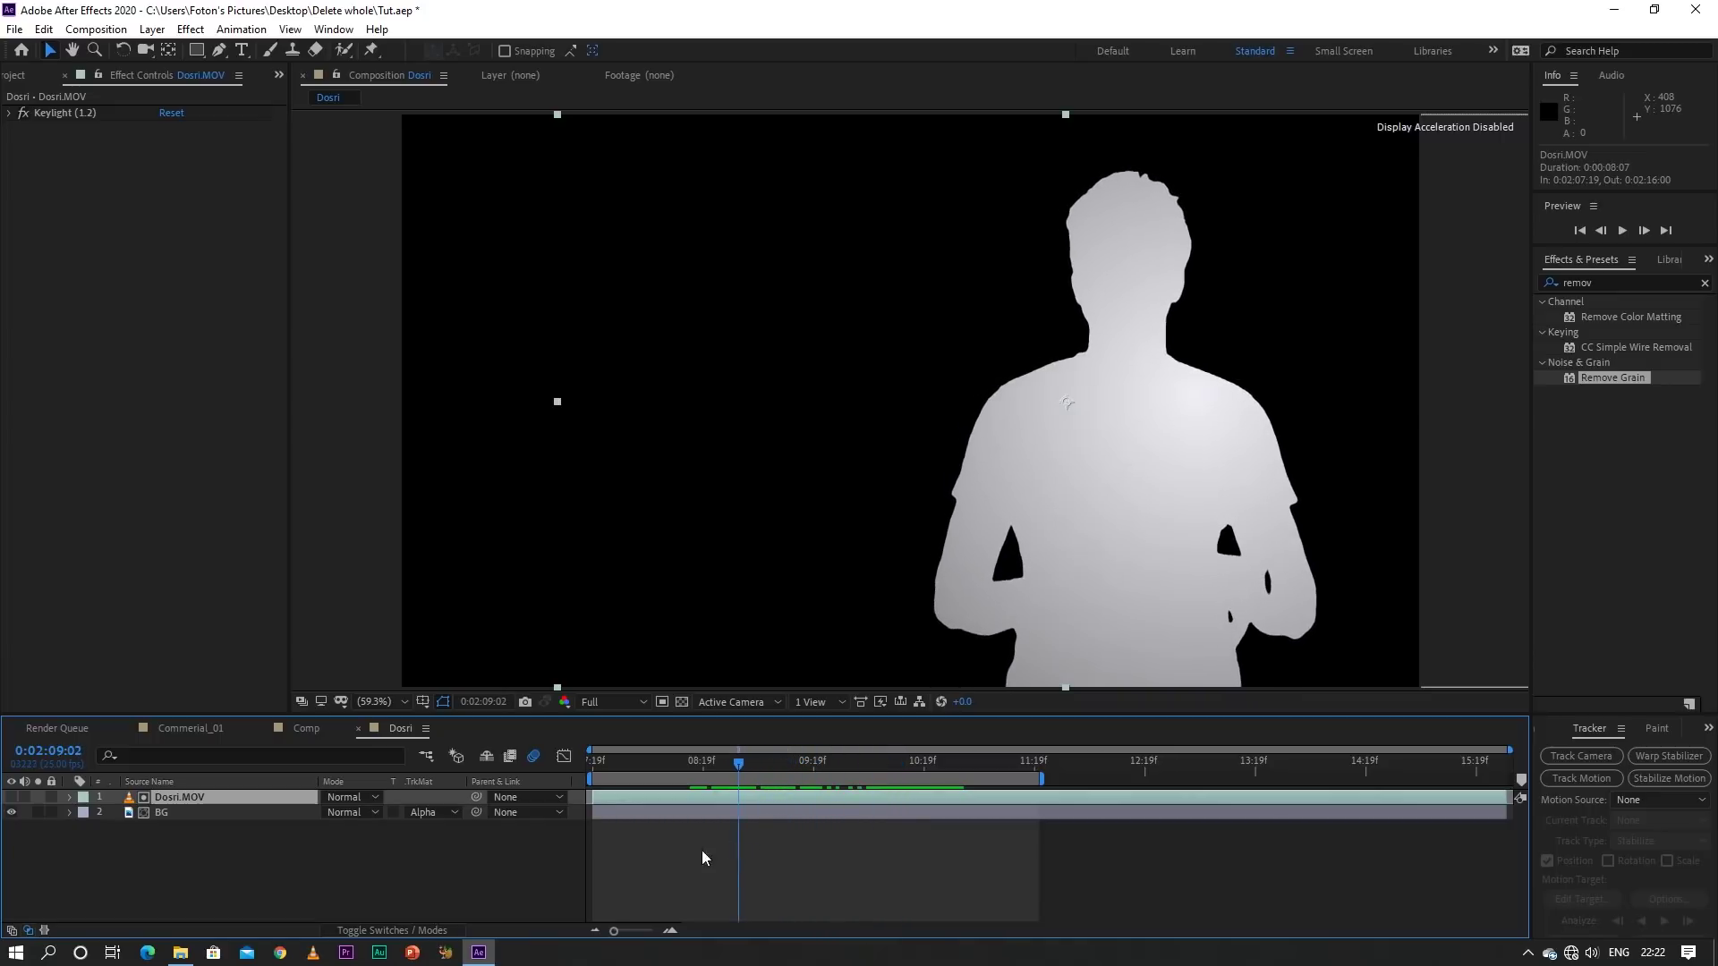
# Try an inverted alpha matte on BG while scrubbing the clip, then set the track matte to None
pyautogui.click(452, 818)
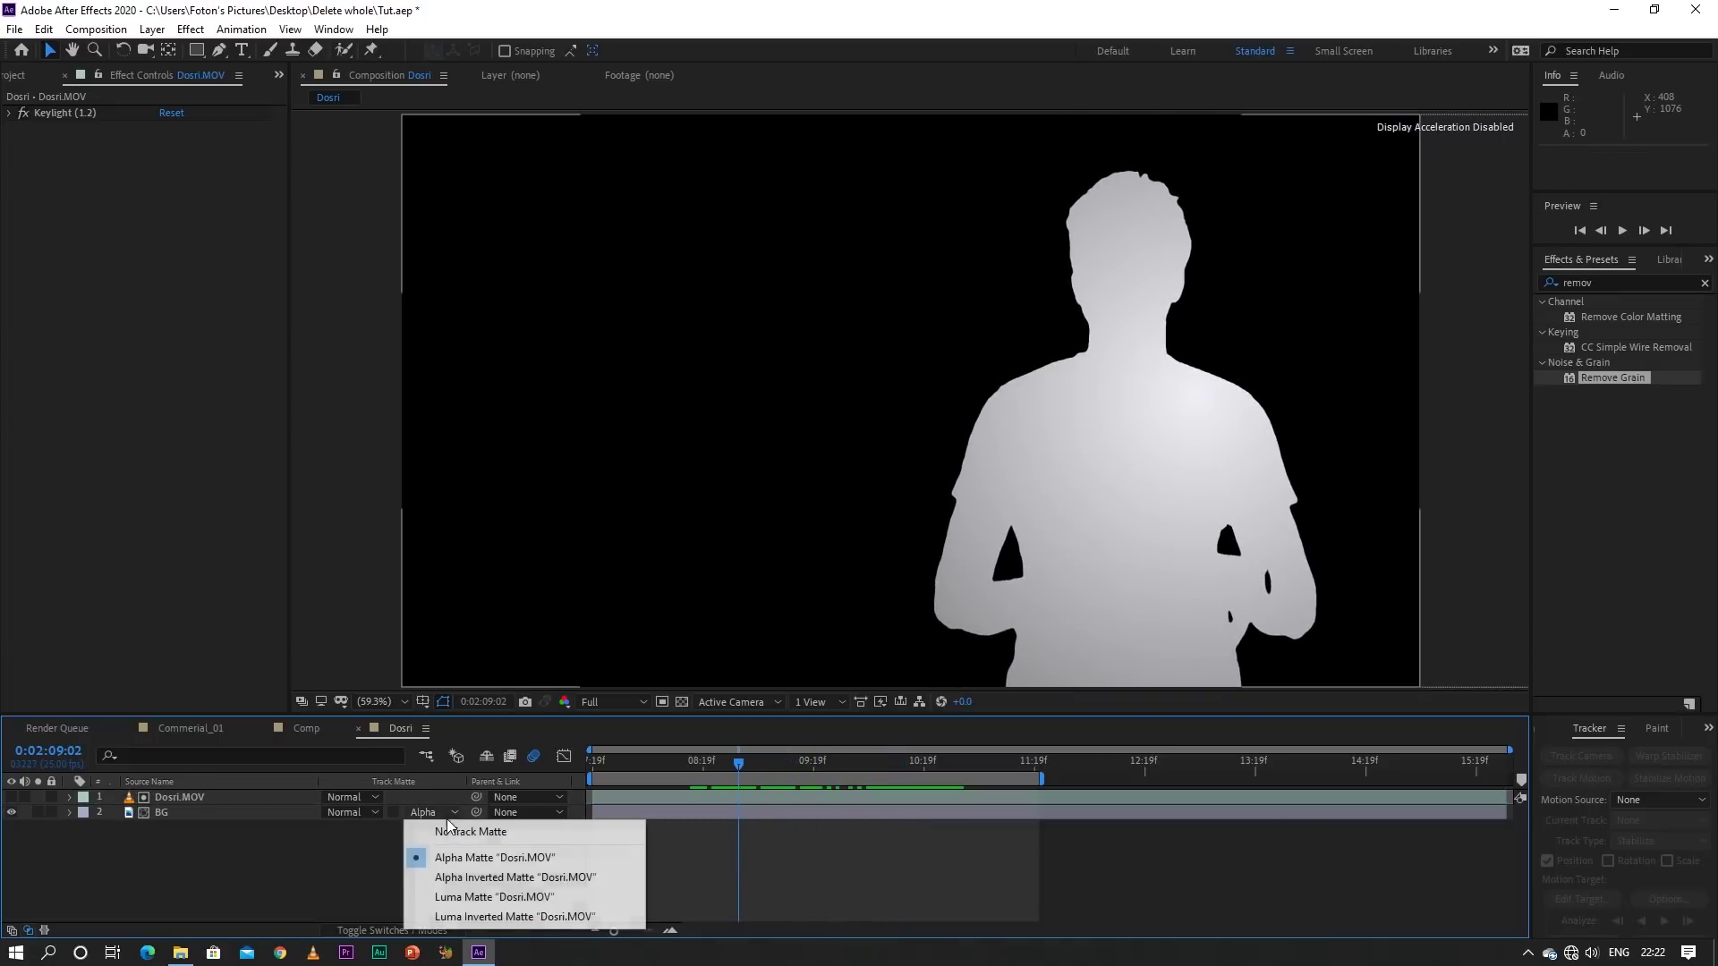
pyautogui.click(460, 878)
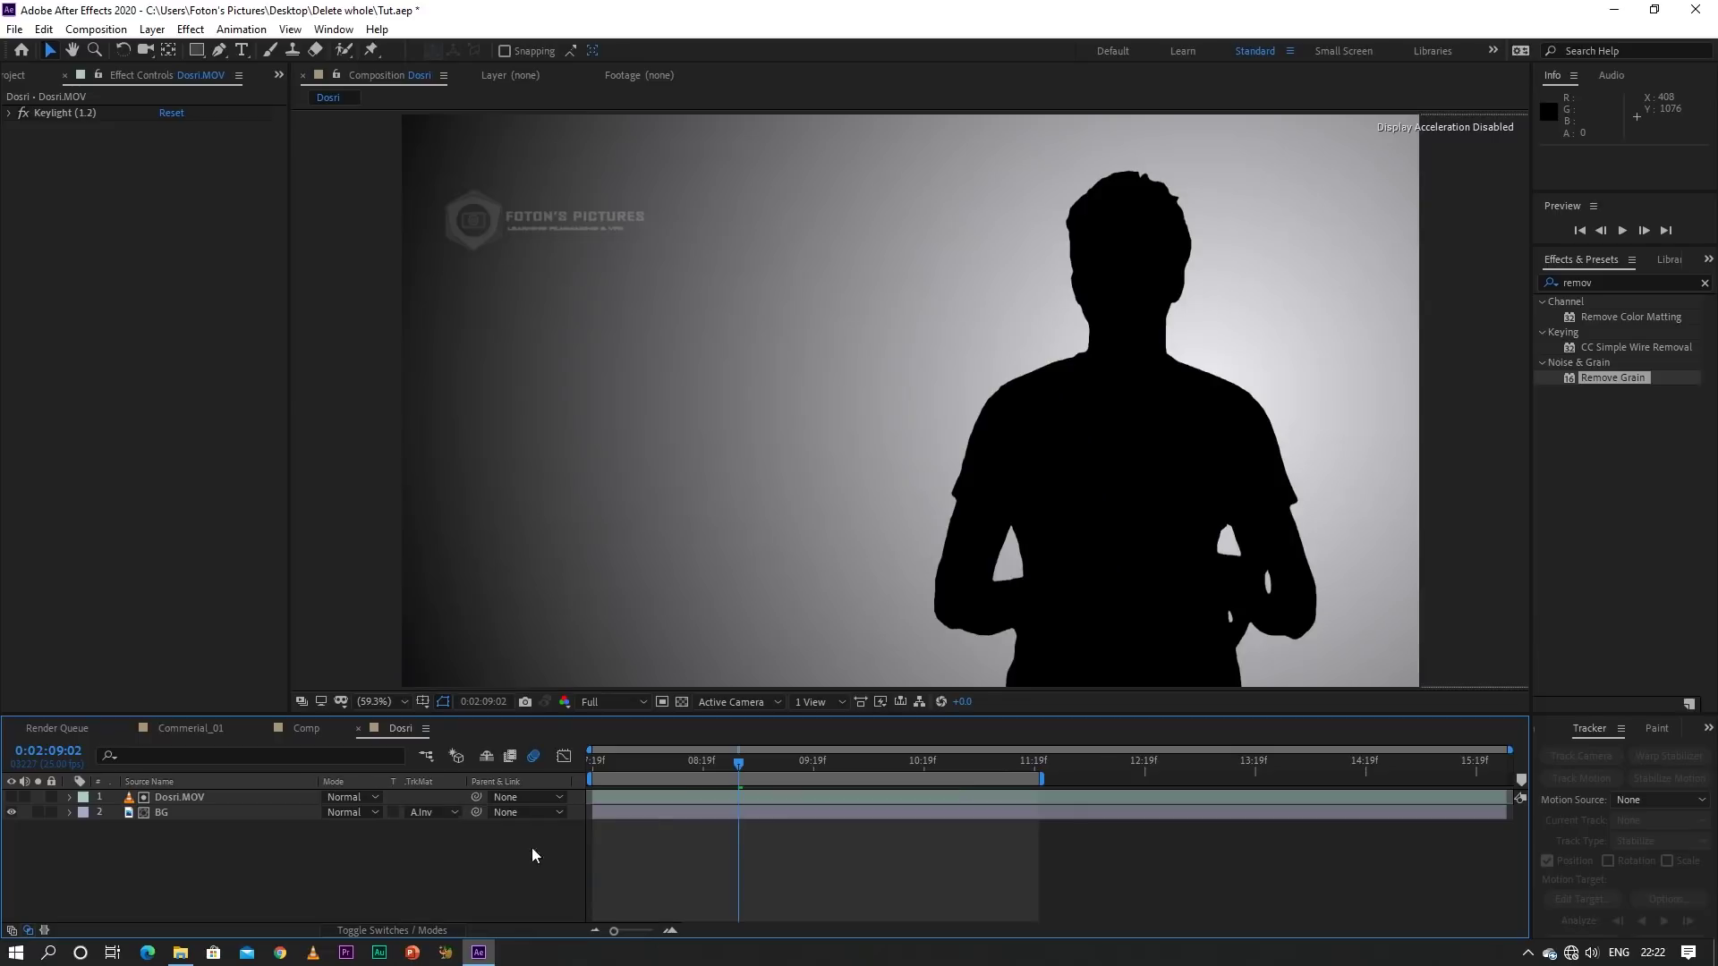
pyautogui.moveTo(736, 768)
pyautogui.mouseDown()
pyautogui.moveTo(875, 793)
pyautogui.moveTo(835, 812)
pyautogui.moveTo(861, 833)
pyautogui.moveTo(803, 851)
pyautogui.moveTo(882, 850)
pyautogui.moveTo(796, 848)
pyautogui.mouseUp()
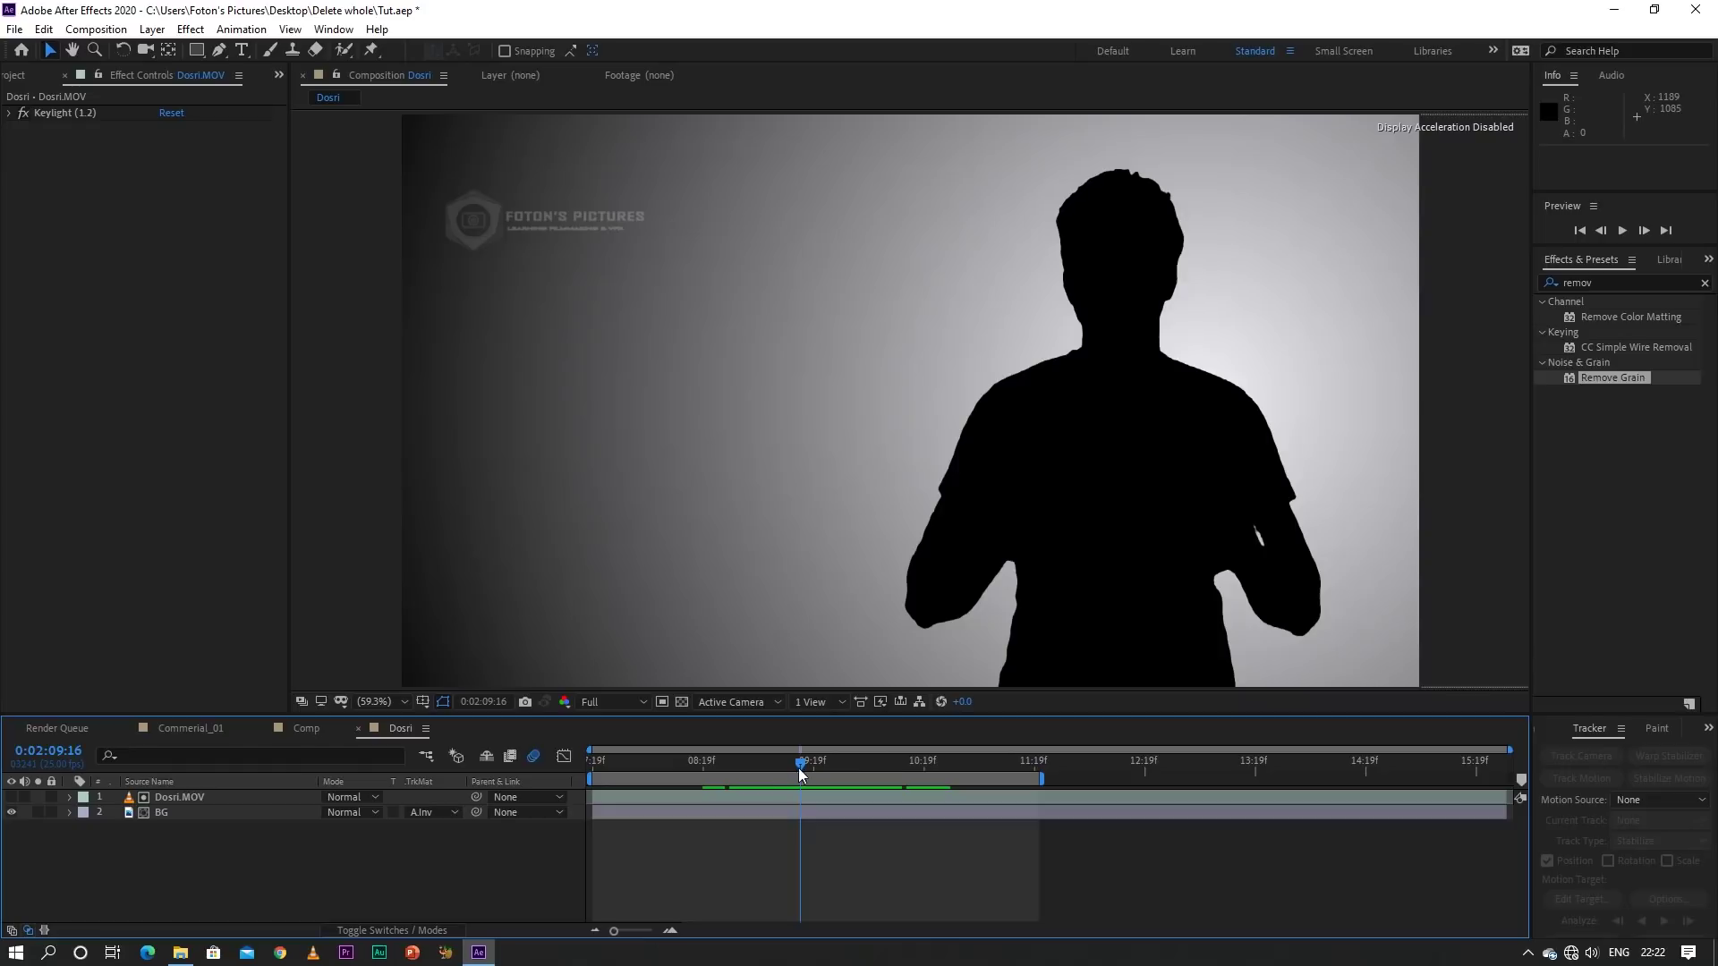
pyautogui.moveTo(798, 768); pyautogui.dragTo(889, 776)
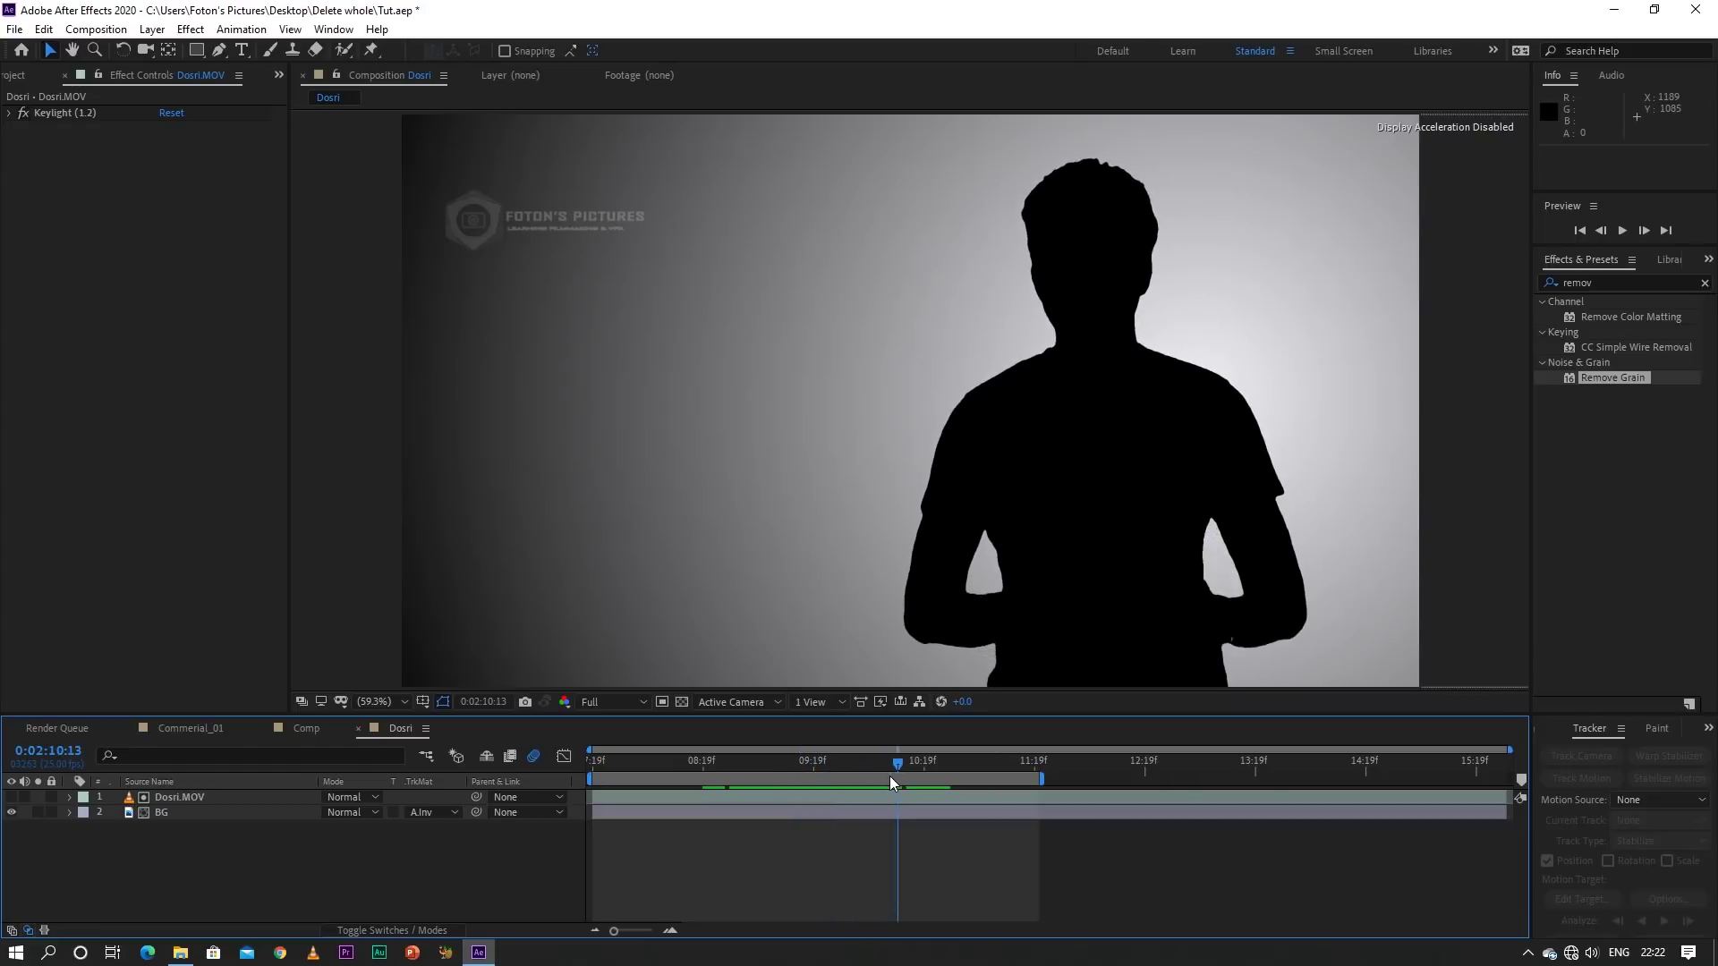
pyautogui.moveTo(889, 775); pyautogui.dragTo(805, 776)
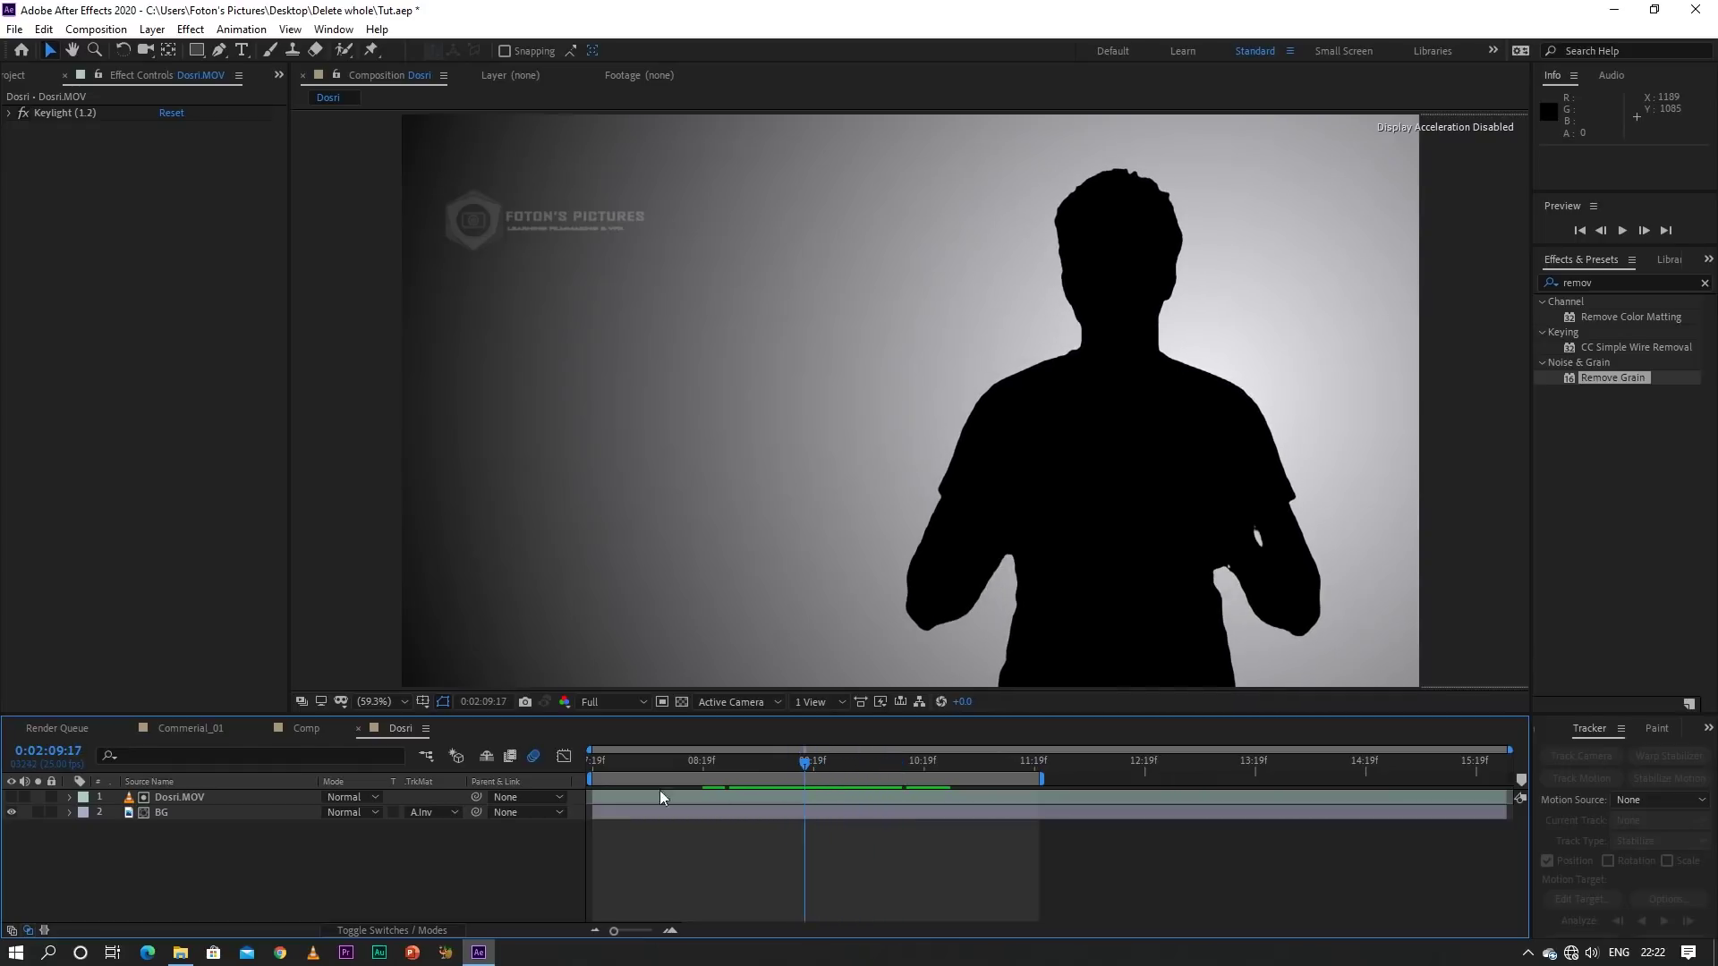
pyautogui.click(433, 813)
pyautogui.click(461, 831)
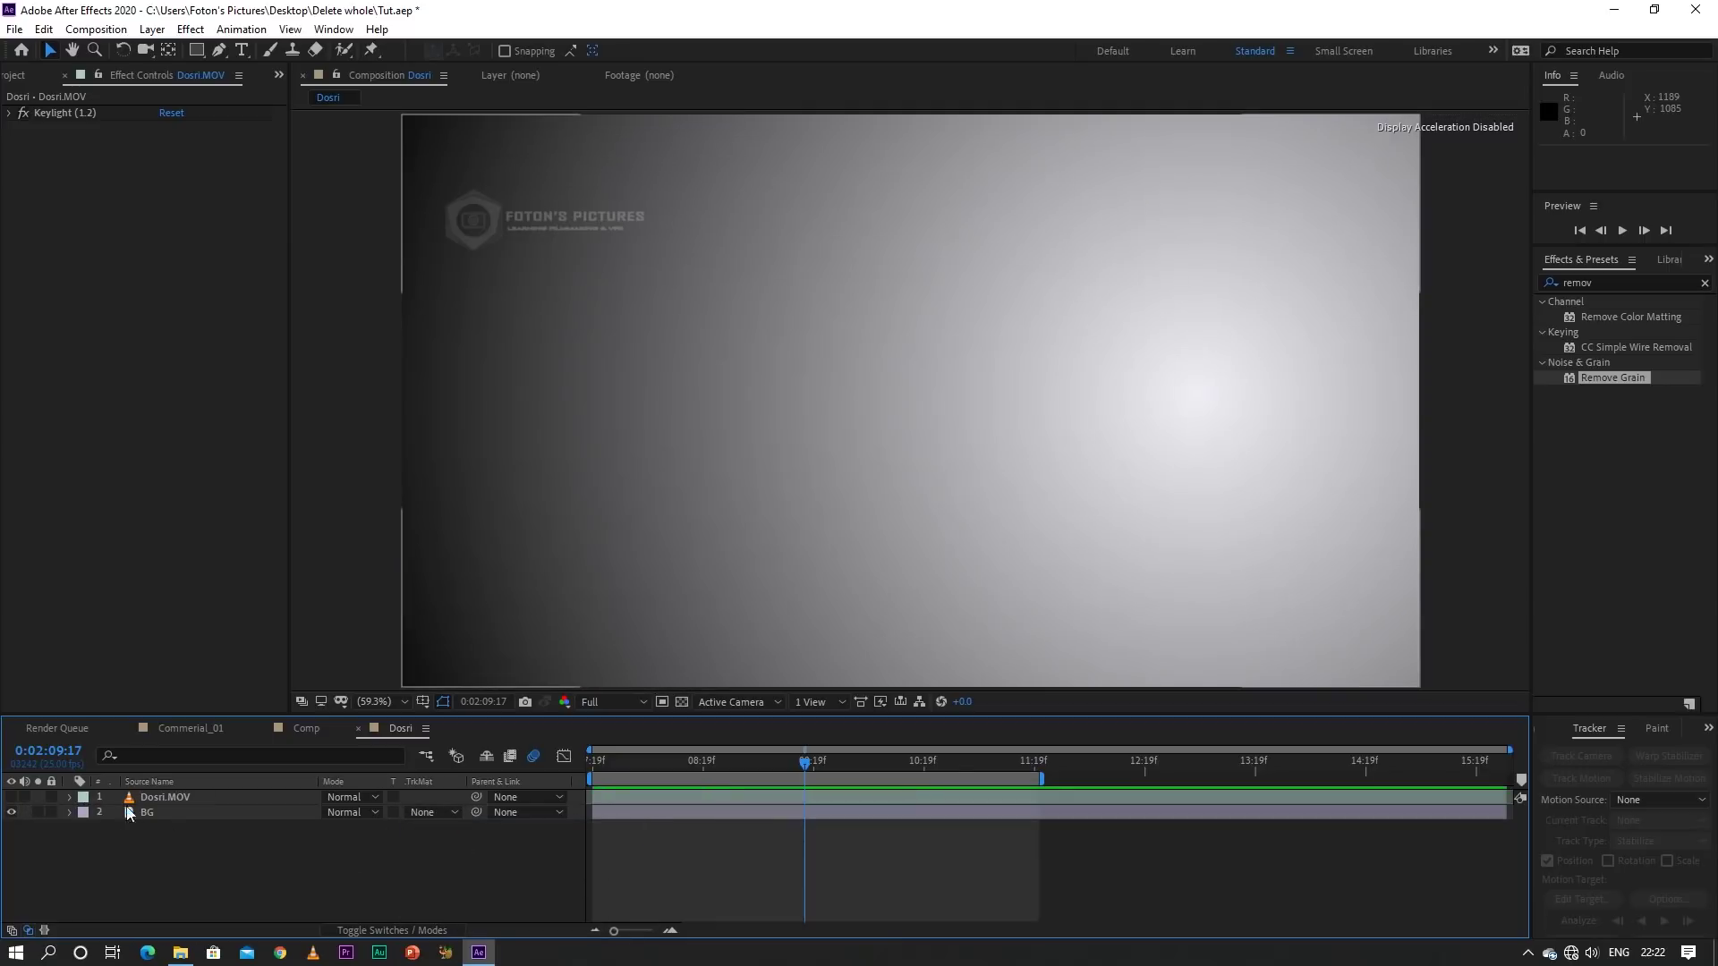
# Make Dosri.MOV visible and try Luma, then Luma Inverted track mattes on BG
pyautogui.click(54, 801)
pyautogui.click(11, 797)
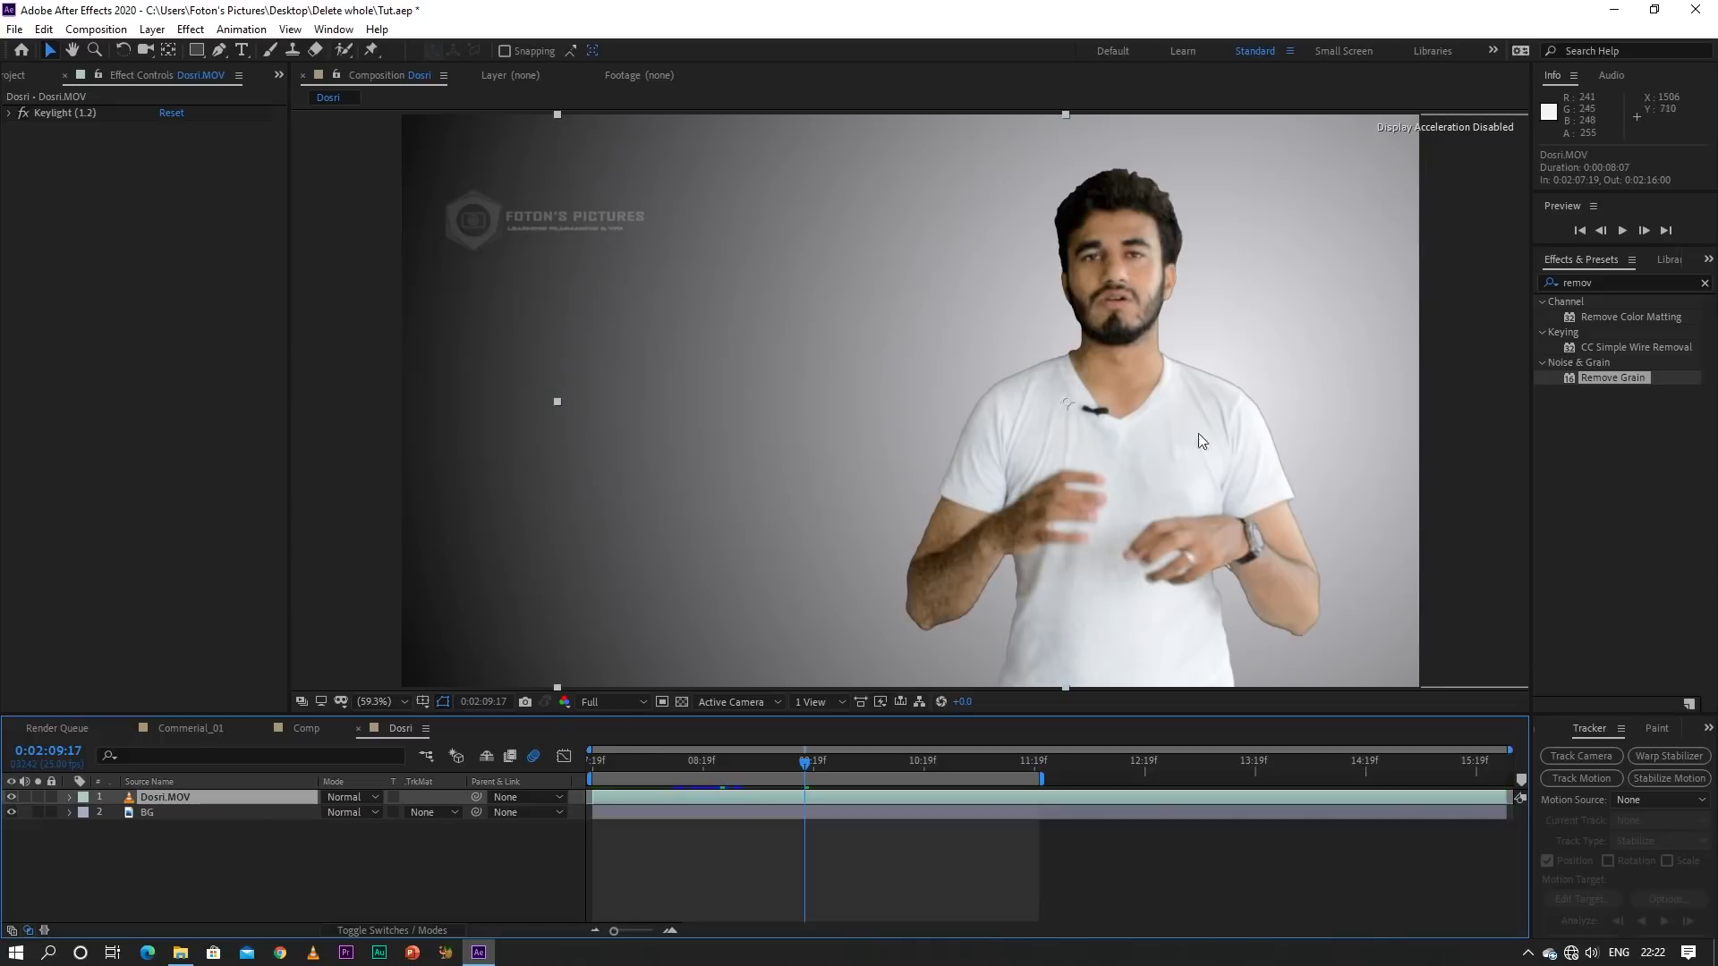
pyautogui.click(448, 814)
pyautogui.click(482, 898)
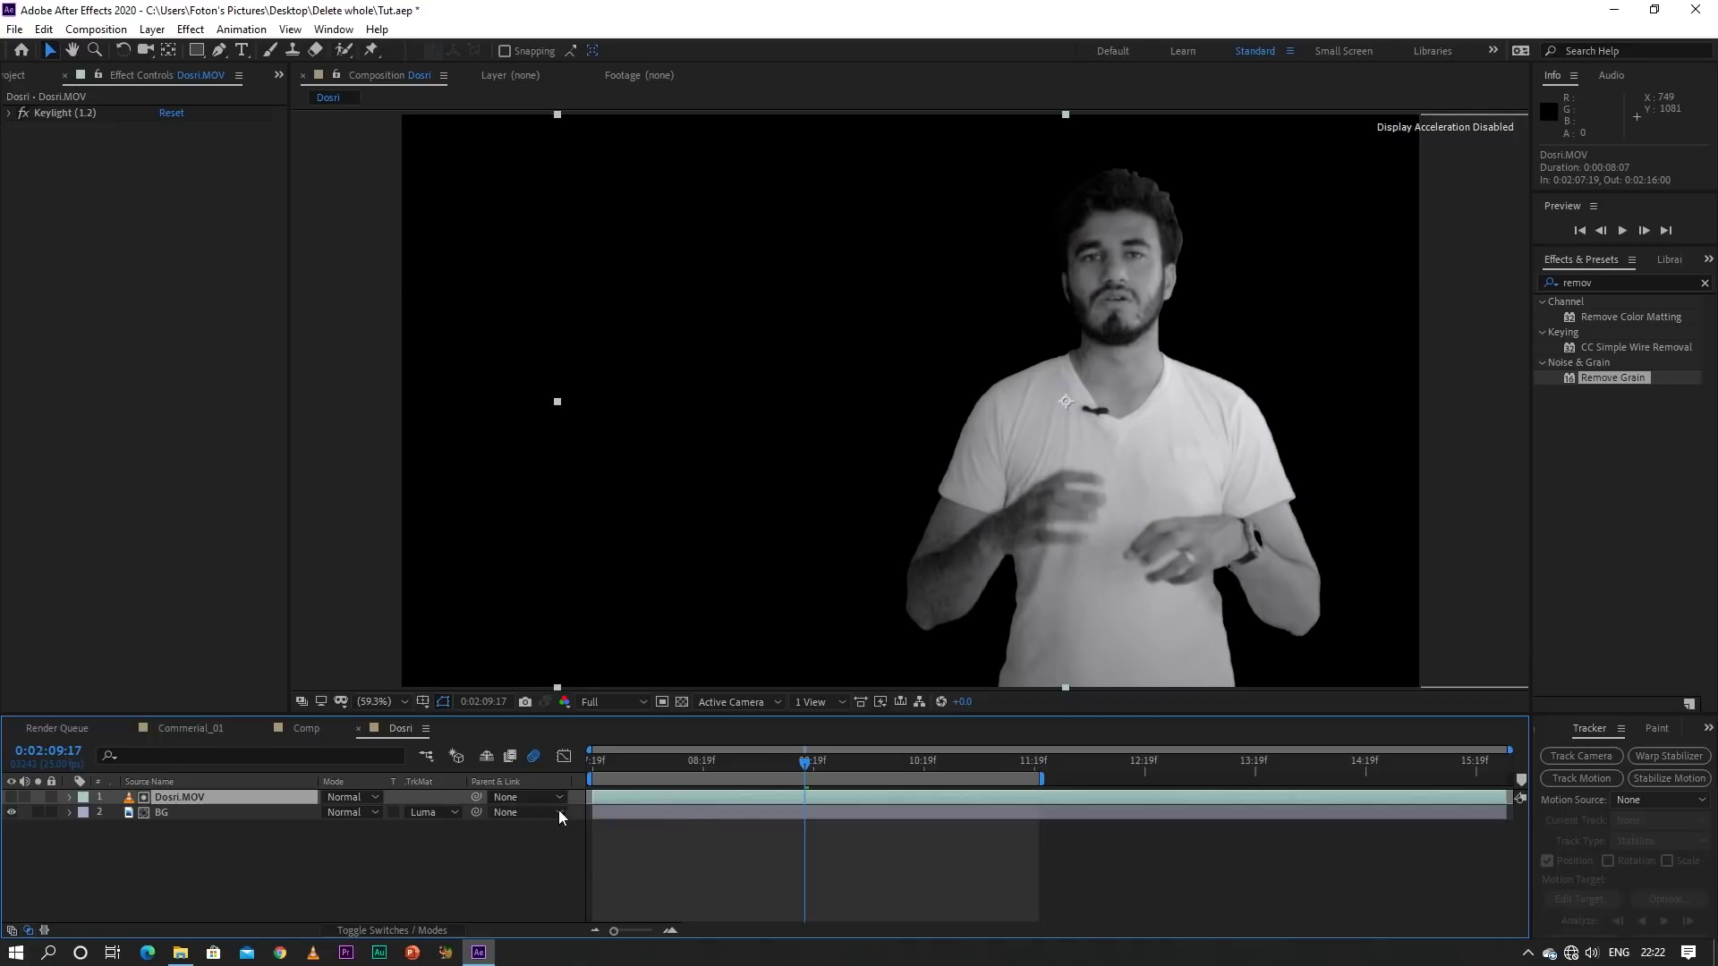
pyautogui.click(444, 814)
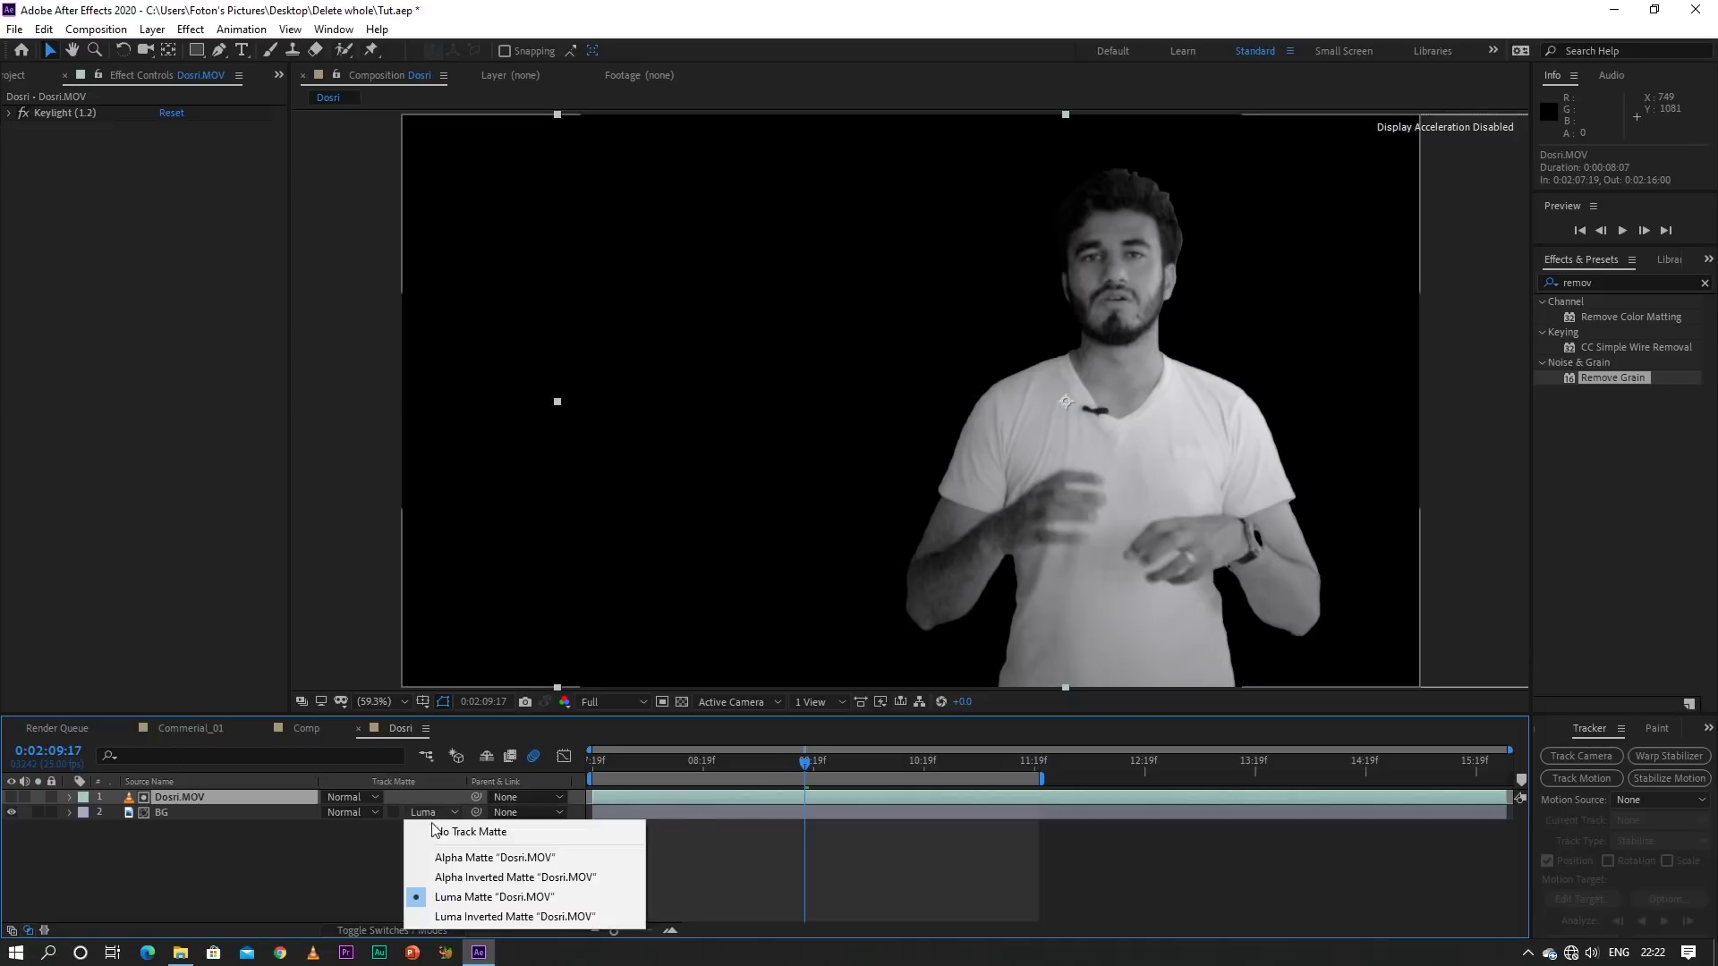
pyautogui.click(458, 915)
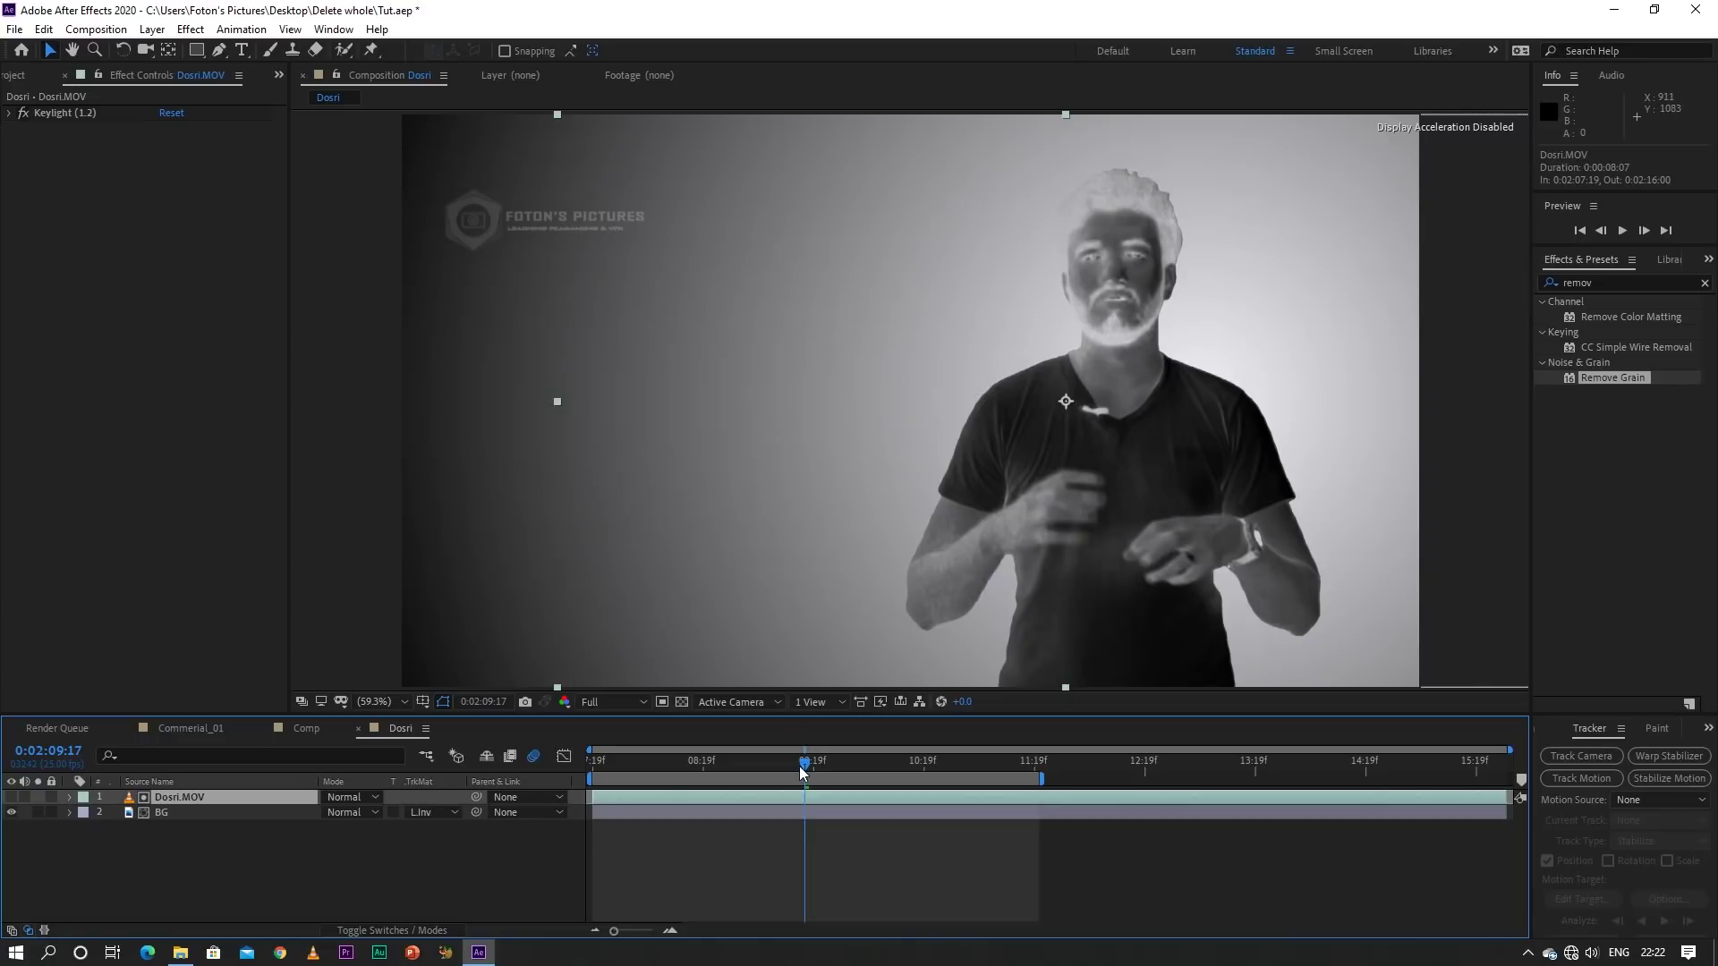
# At frame 0:02:08:11, set BG's track matte back to None and show the presenter layer
pyautogui.moveTo(802, 771)
pyautogui.mouseDown()
pyautogui.moveTo(606, 788)
pyautogui.moveTo(728, 829)
pyautogui.moveTo(662, 814)
pyautogui.mouseUp()
pyautogui.click(428, 830)
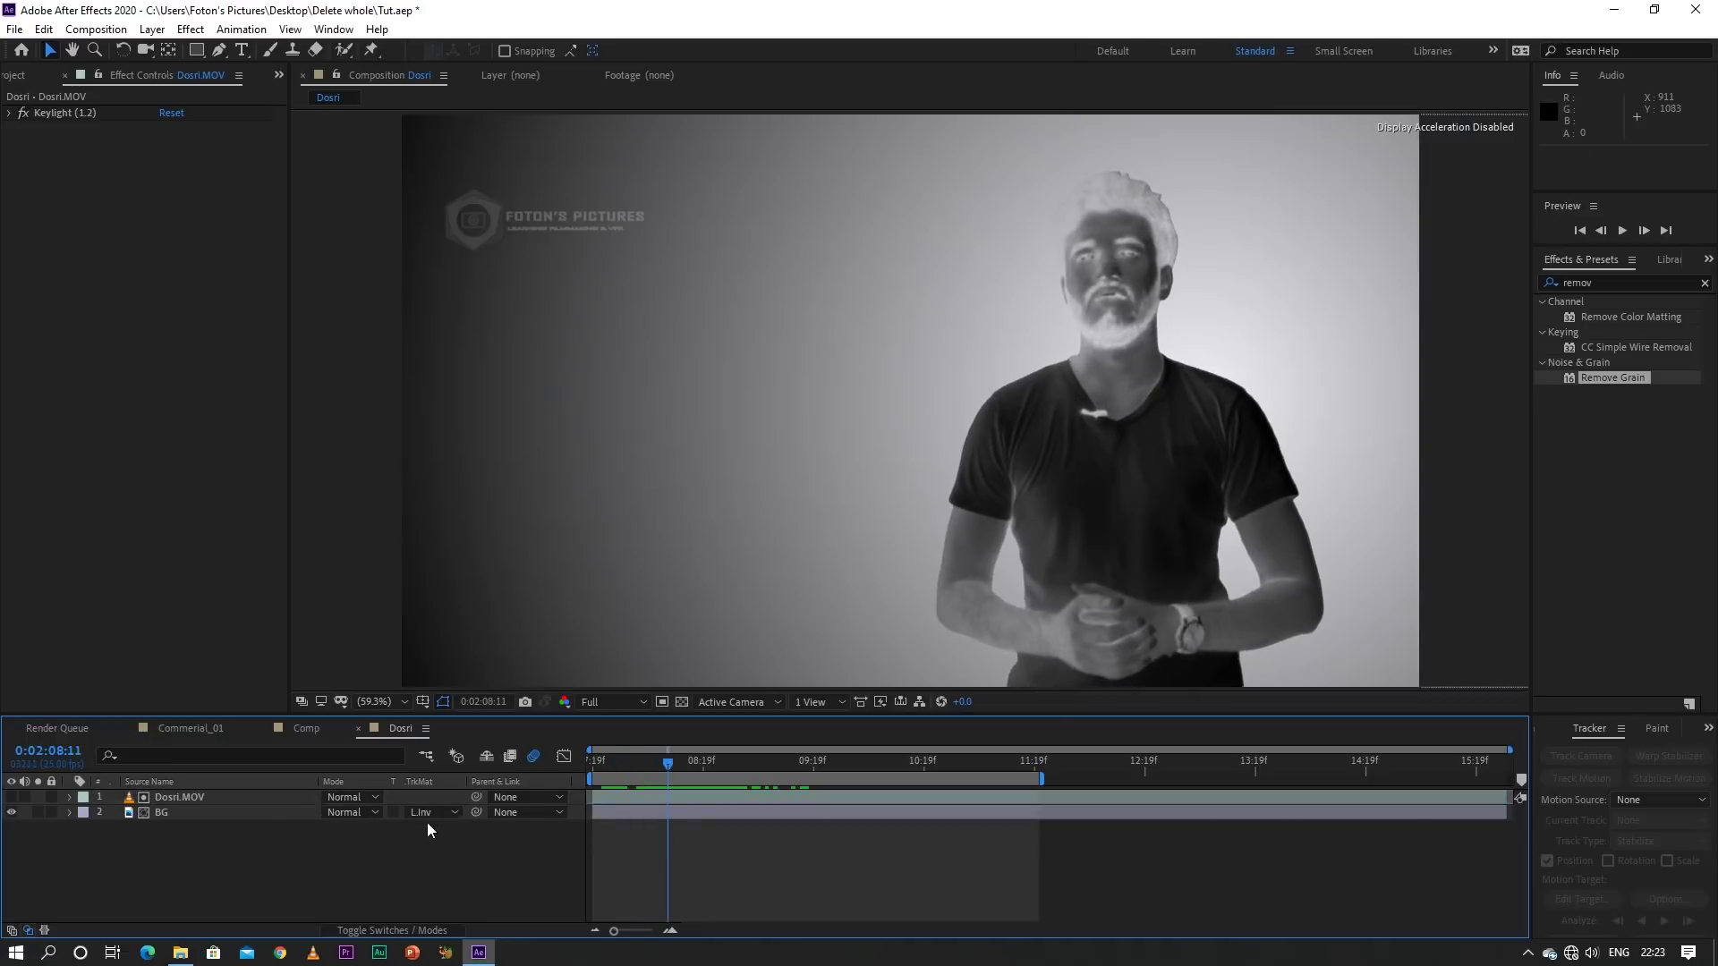
pyautogui.click(432, 812)
pyautogui.click(452, 829)
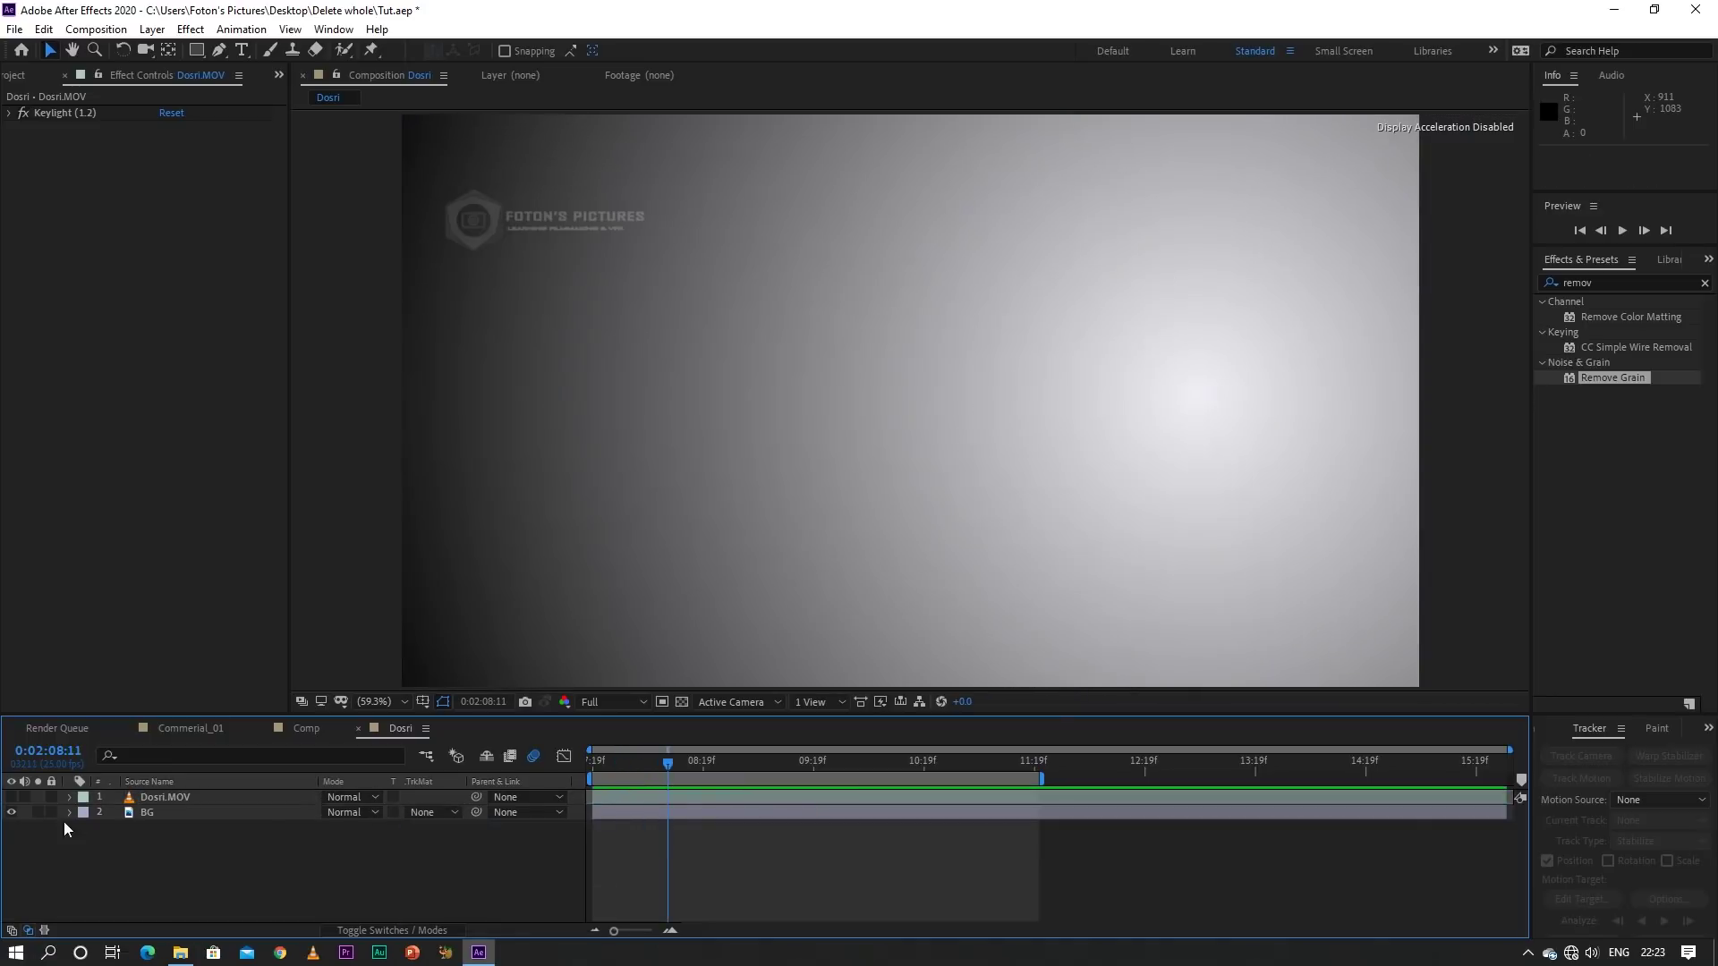
pyautogui.click(10, 797)
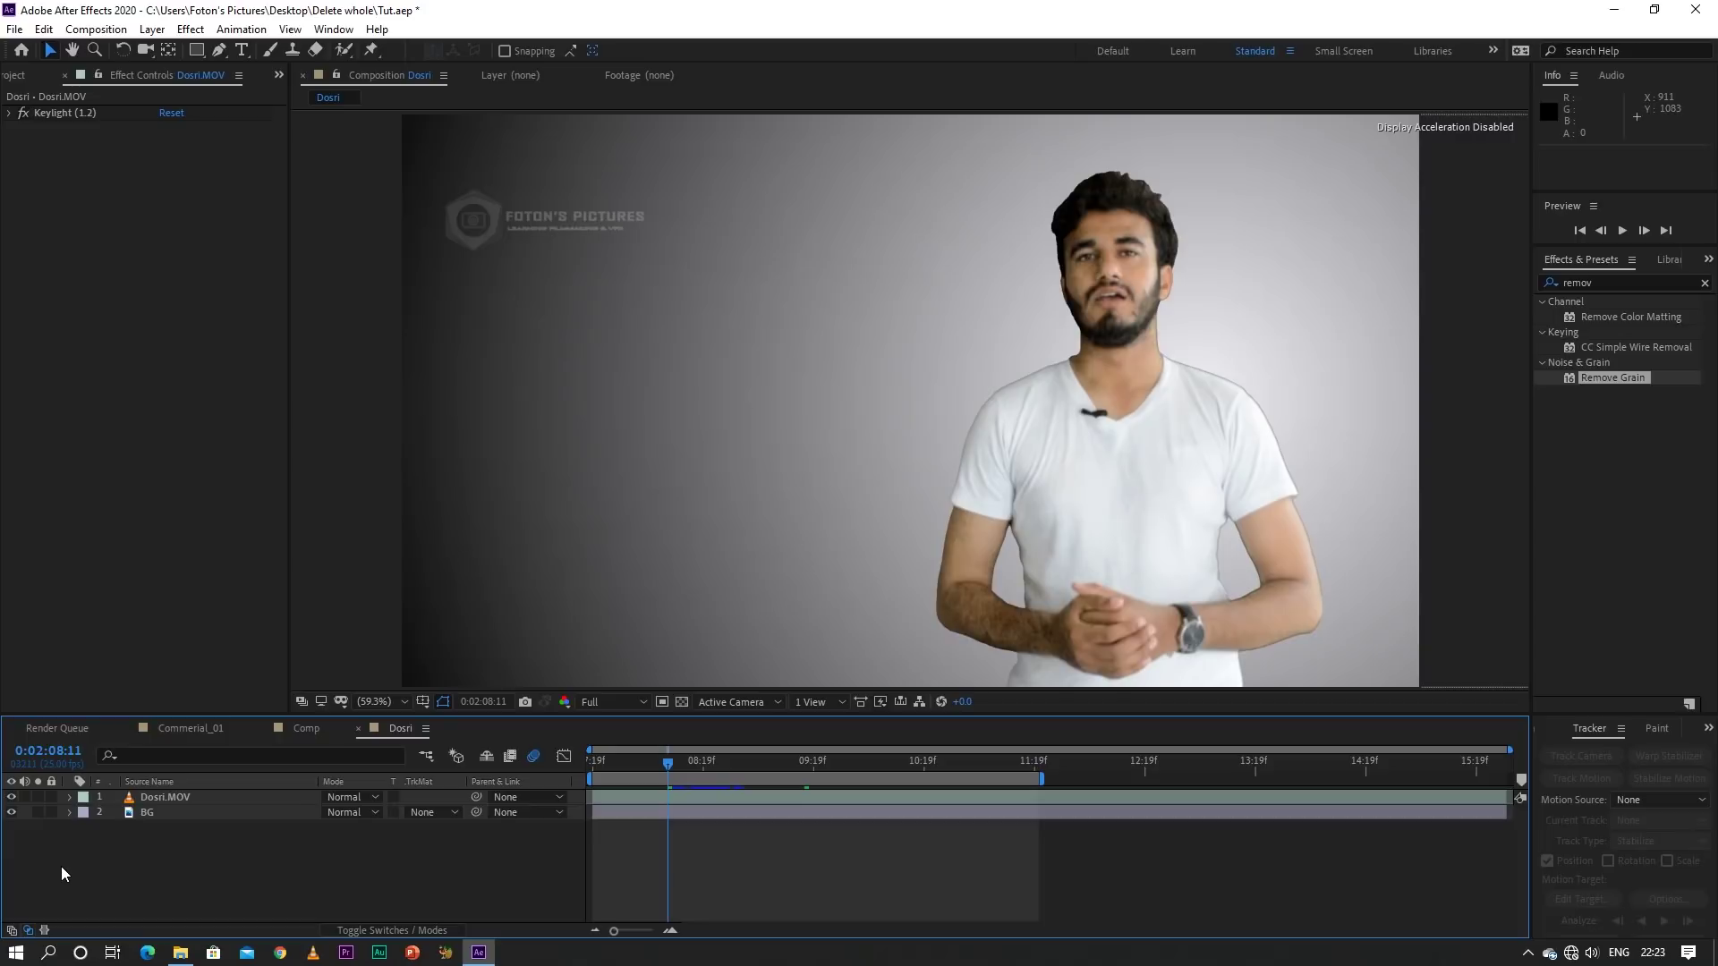
# Expand the Footages folder, select the .mp4 item, and preview playback, stopping at 0:02:07:19
pyautogui.click(25, 79)
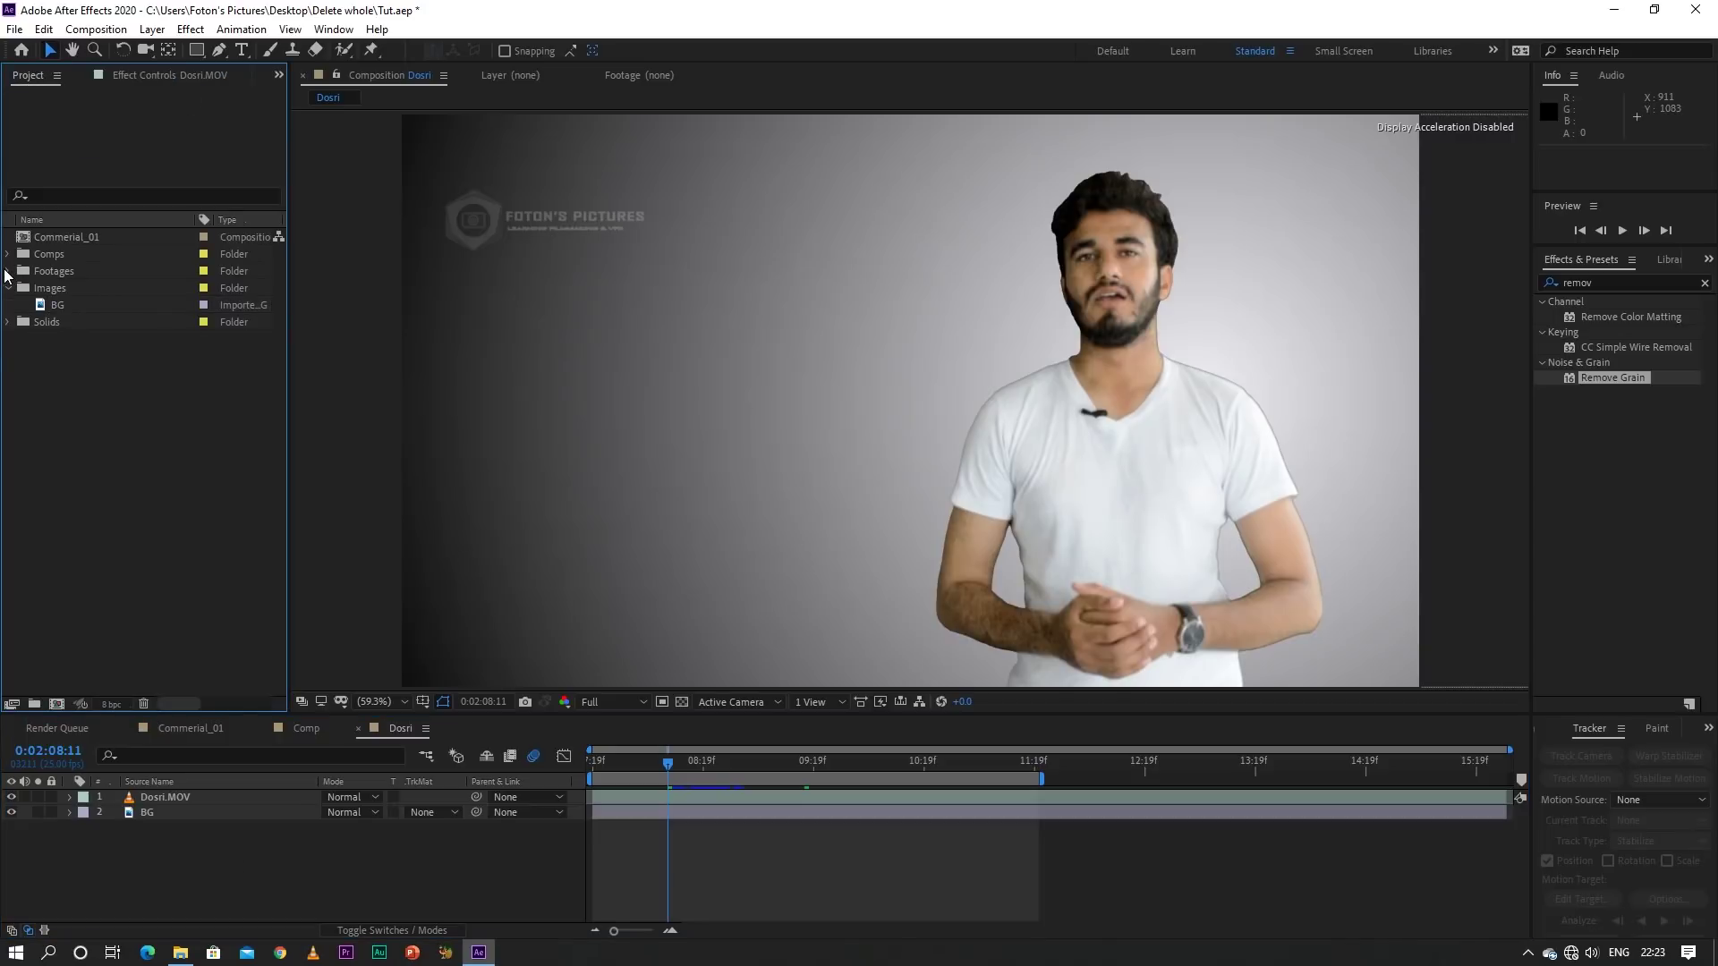
pyautogui.click(7, 271)
pyautogui.click(58, 288)
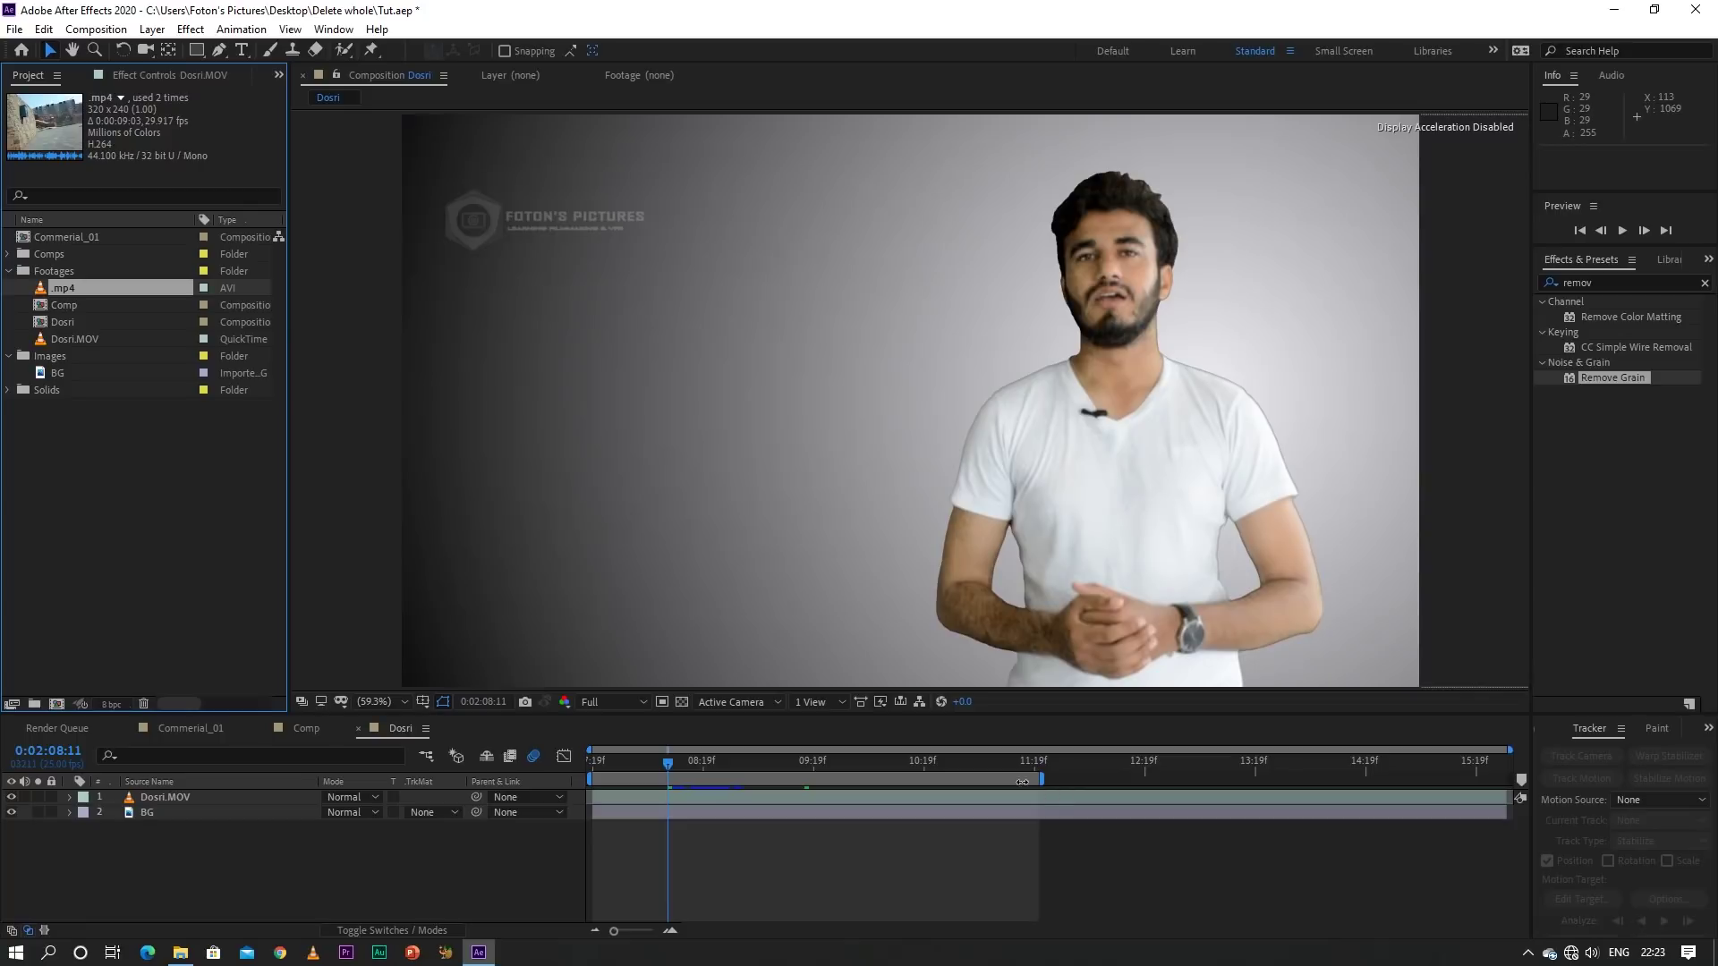
pyautogui.press('space')
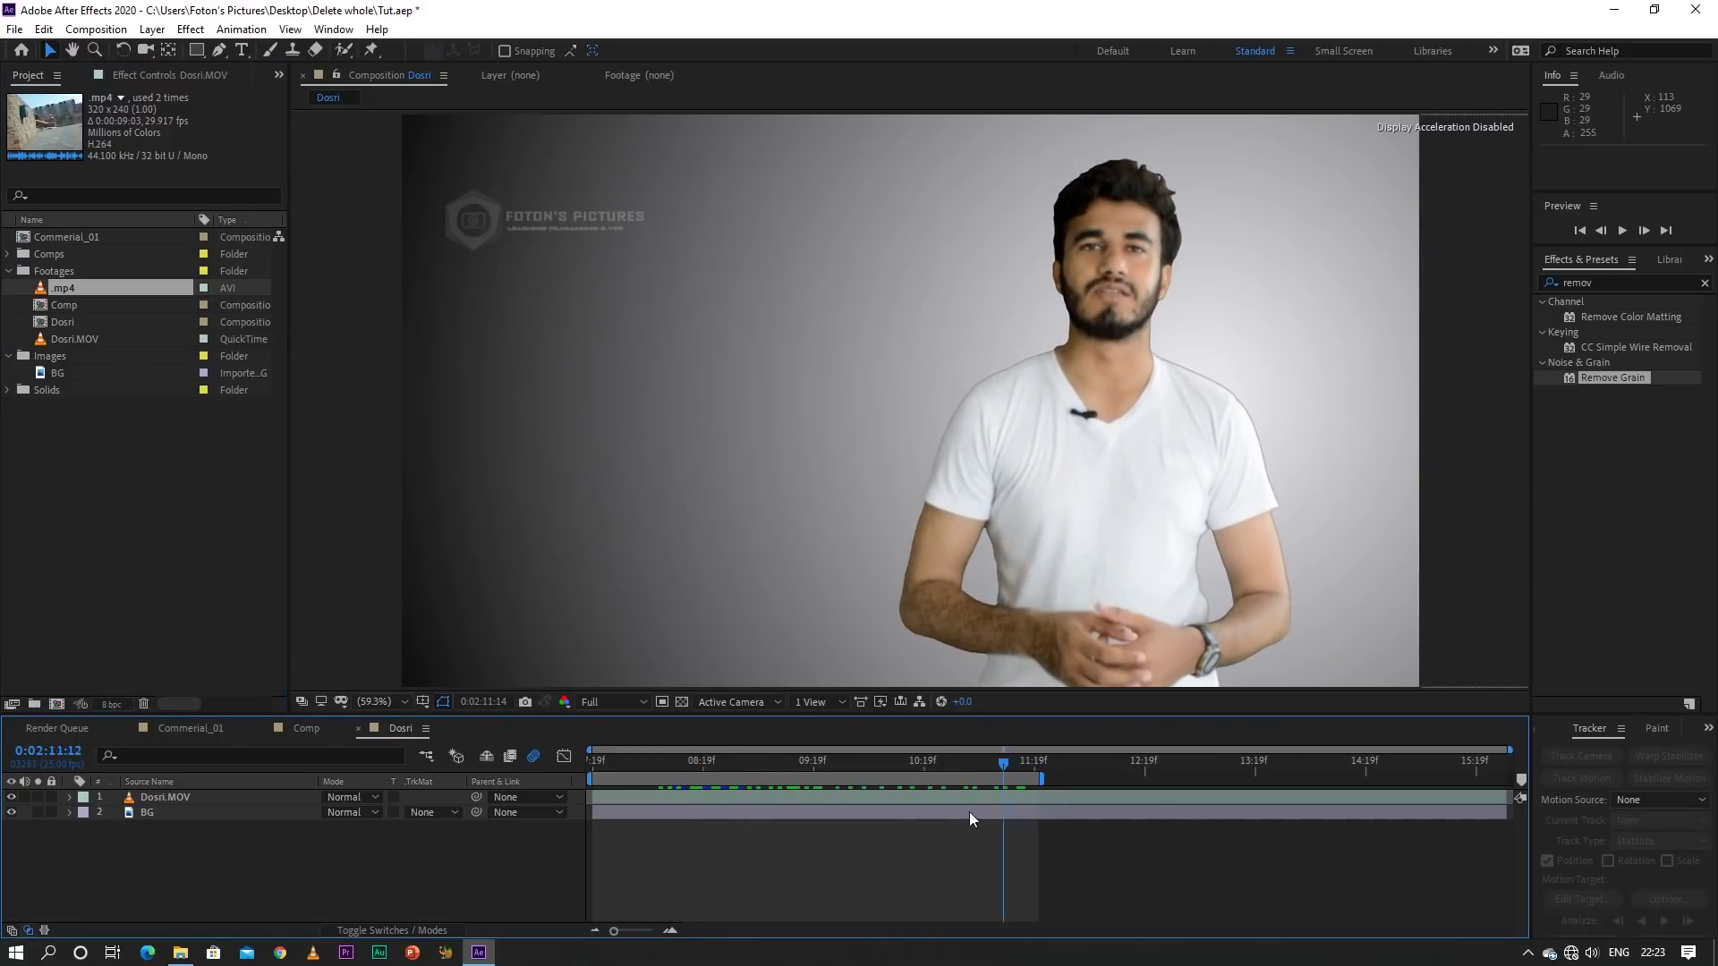
pyautogui.click(662, 773)
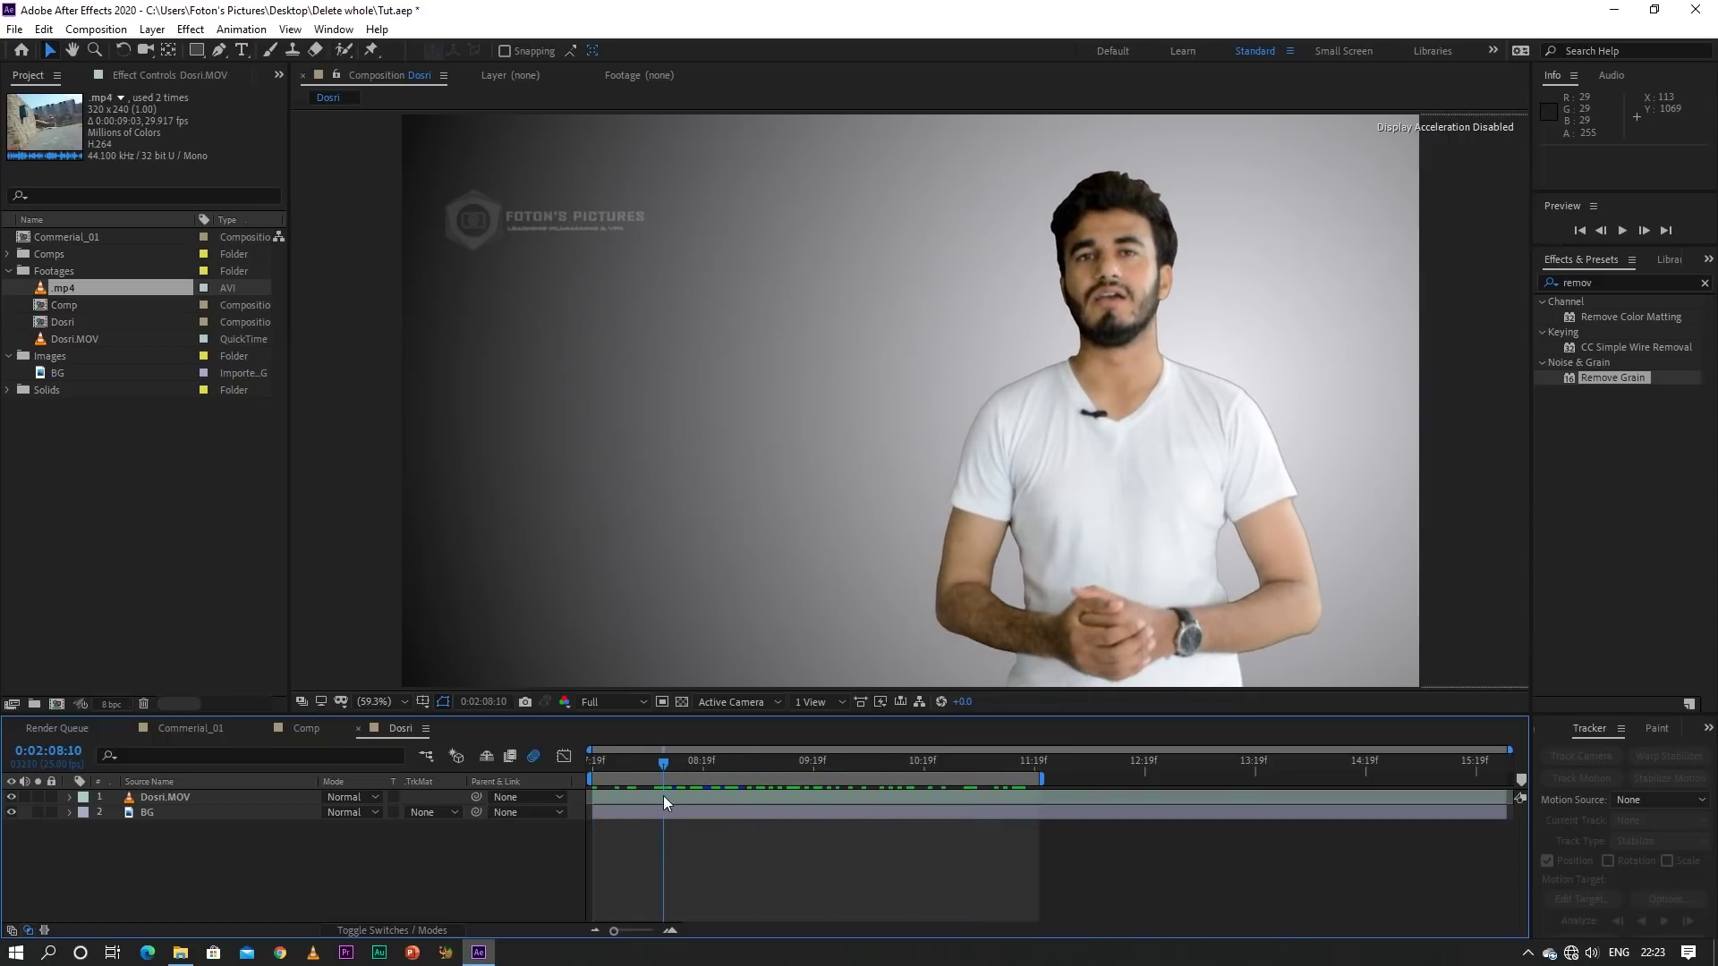
pyautogui.moveTo(651, 776); pyautogui.dragTo(584, 775)
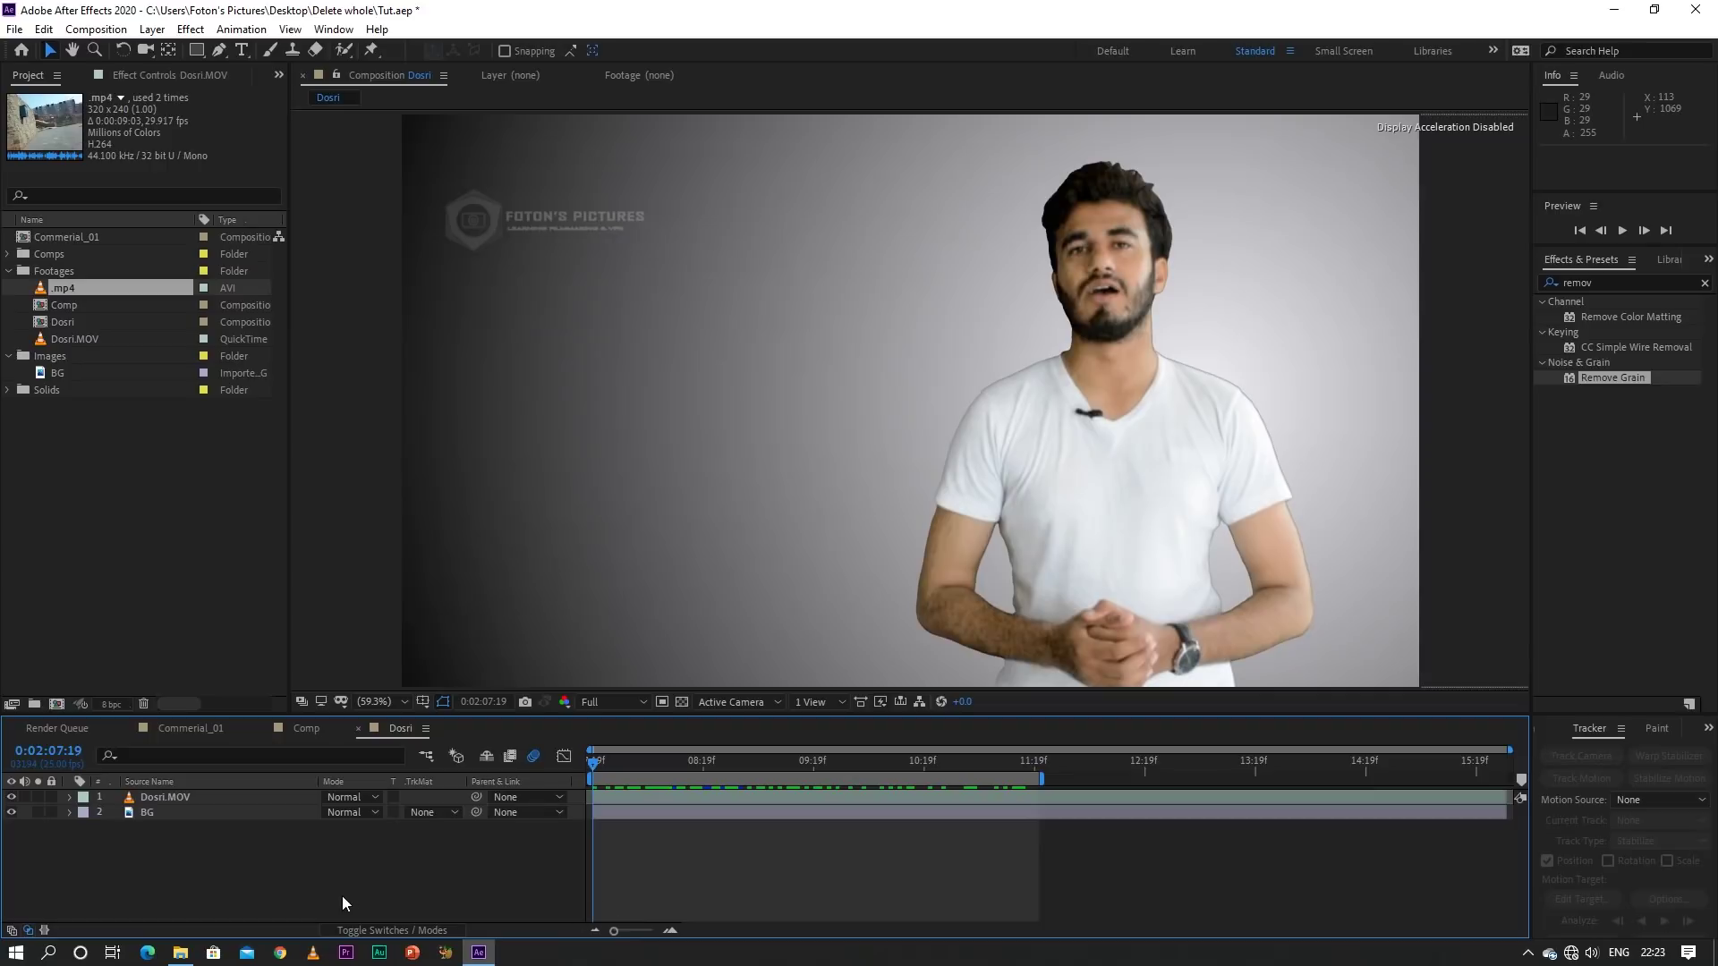
# Look through the Animation menu without changes and reselect the Dosri.MOV layer
pyautogui.click(165, 797)
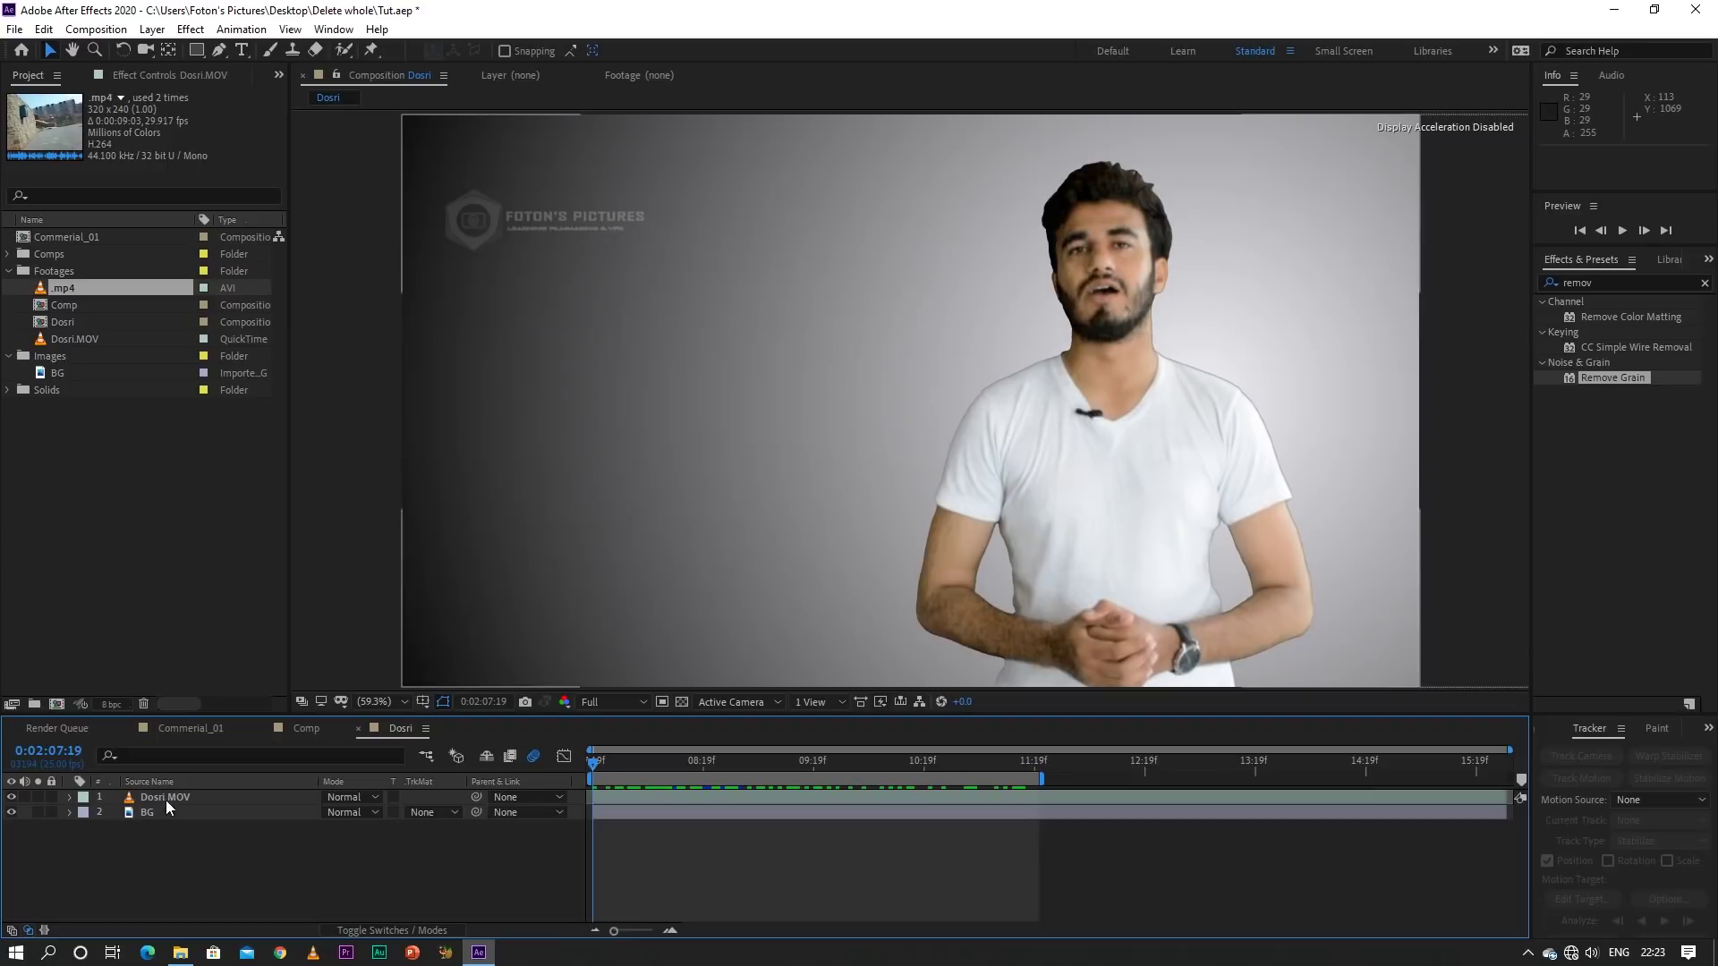
pyautogui.click(240, 28)
pyautogui.moveTo(333, 29)
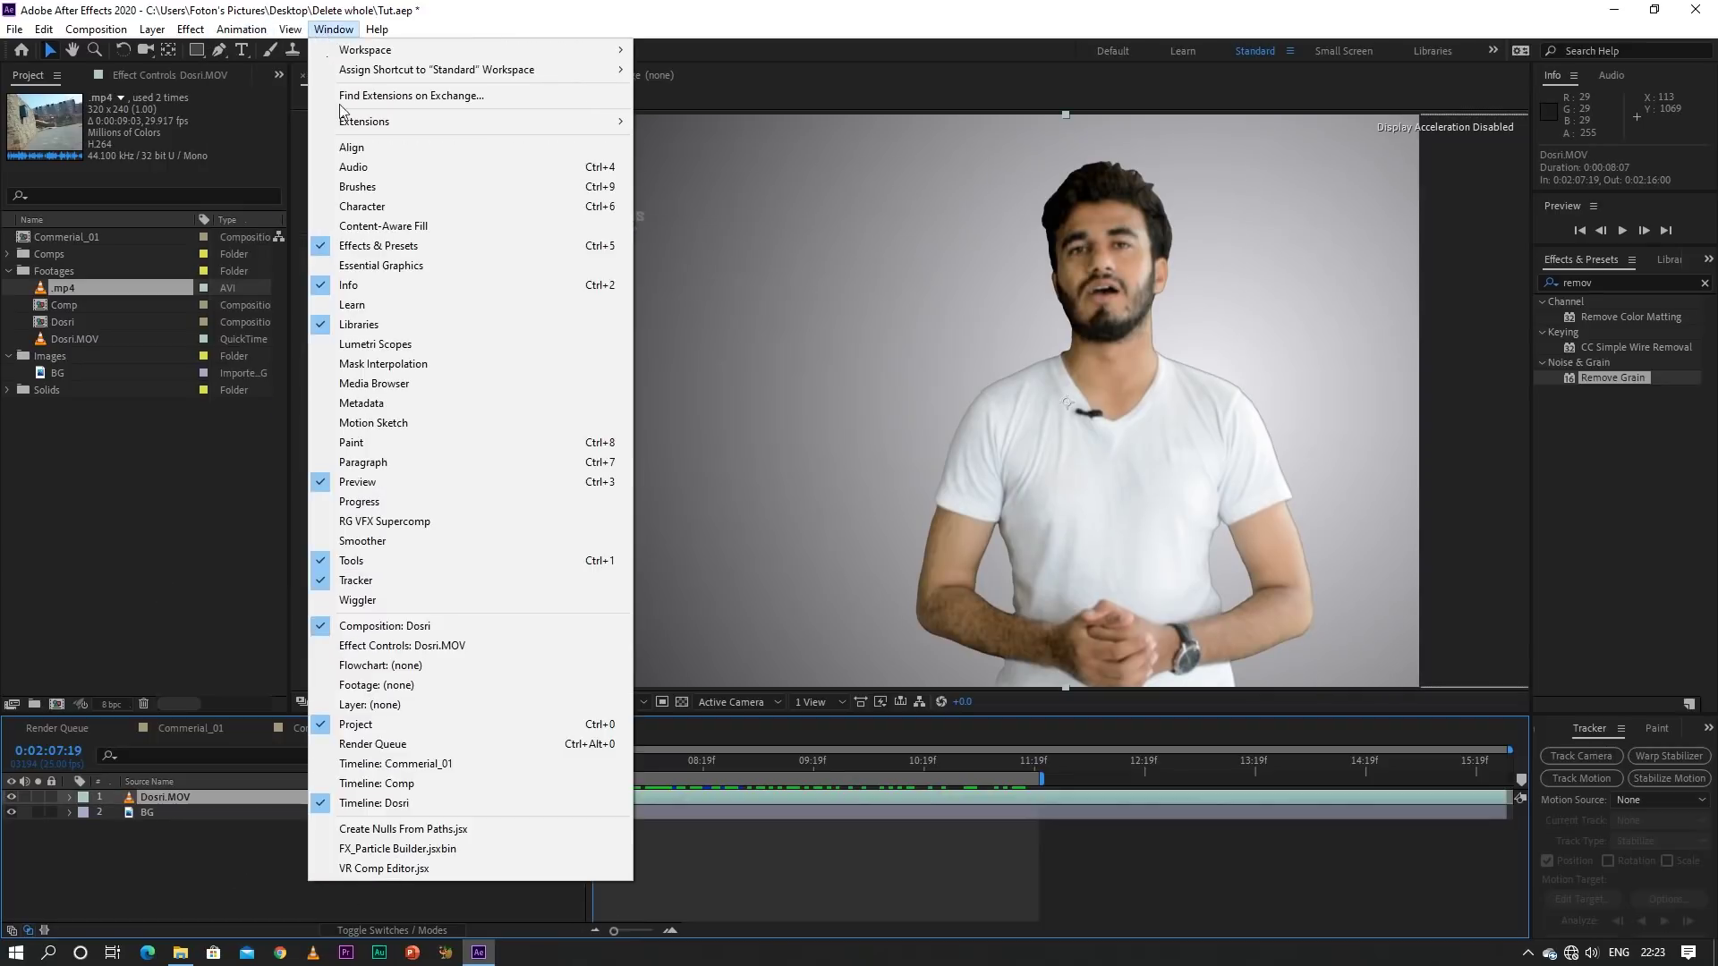
pyautogui.click(275, 889)
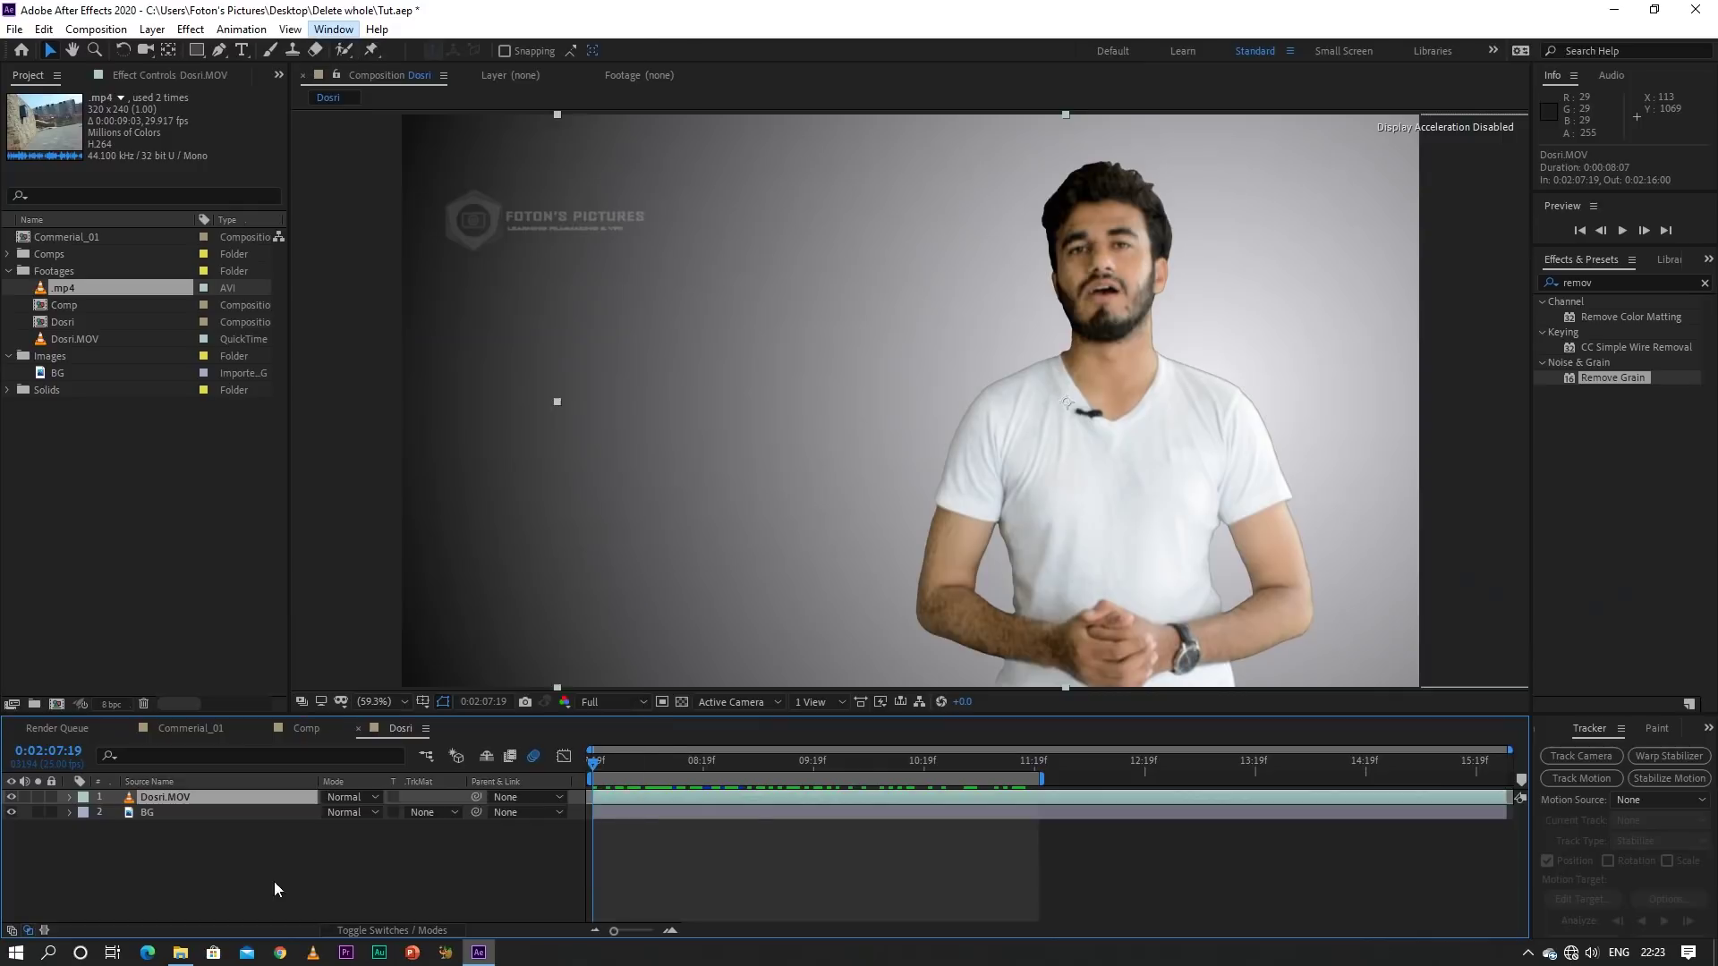
pyautogui.click(275, 888)
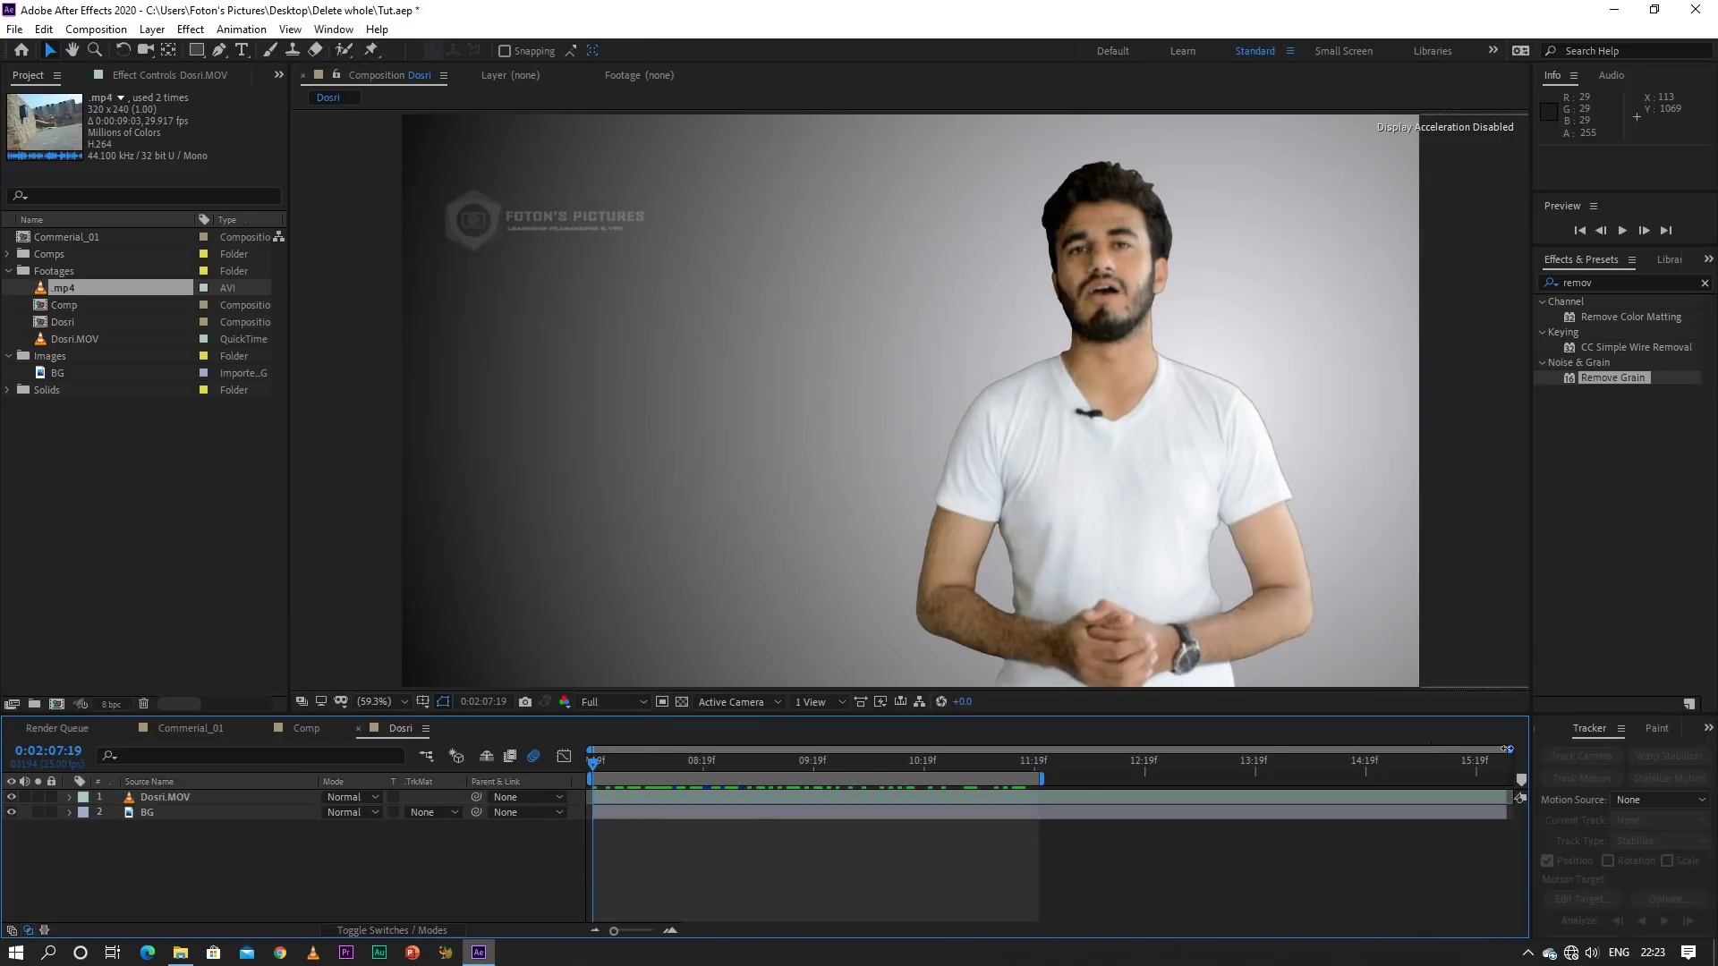
pyautogui.click(221, 797)
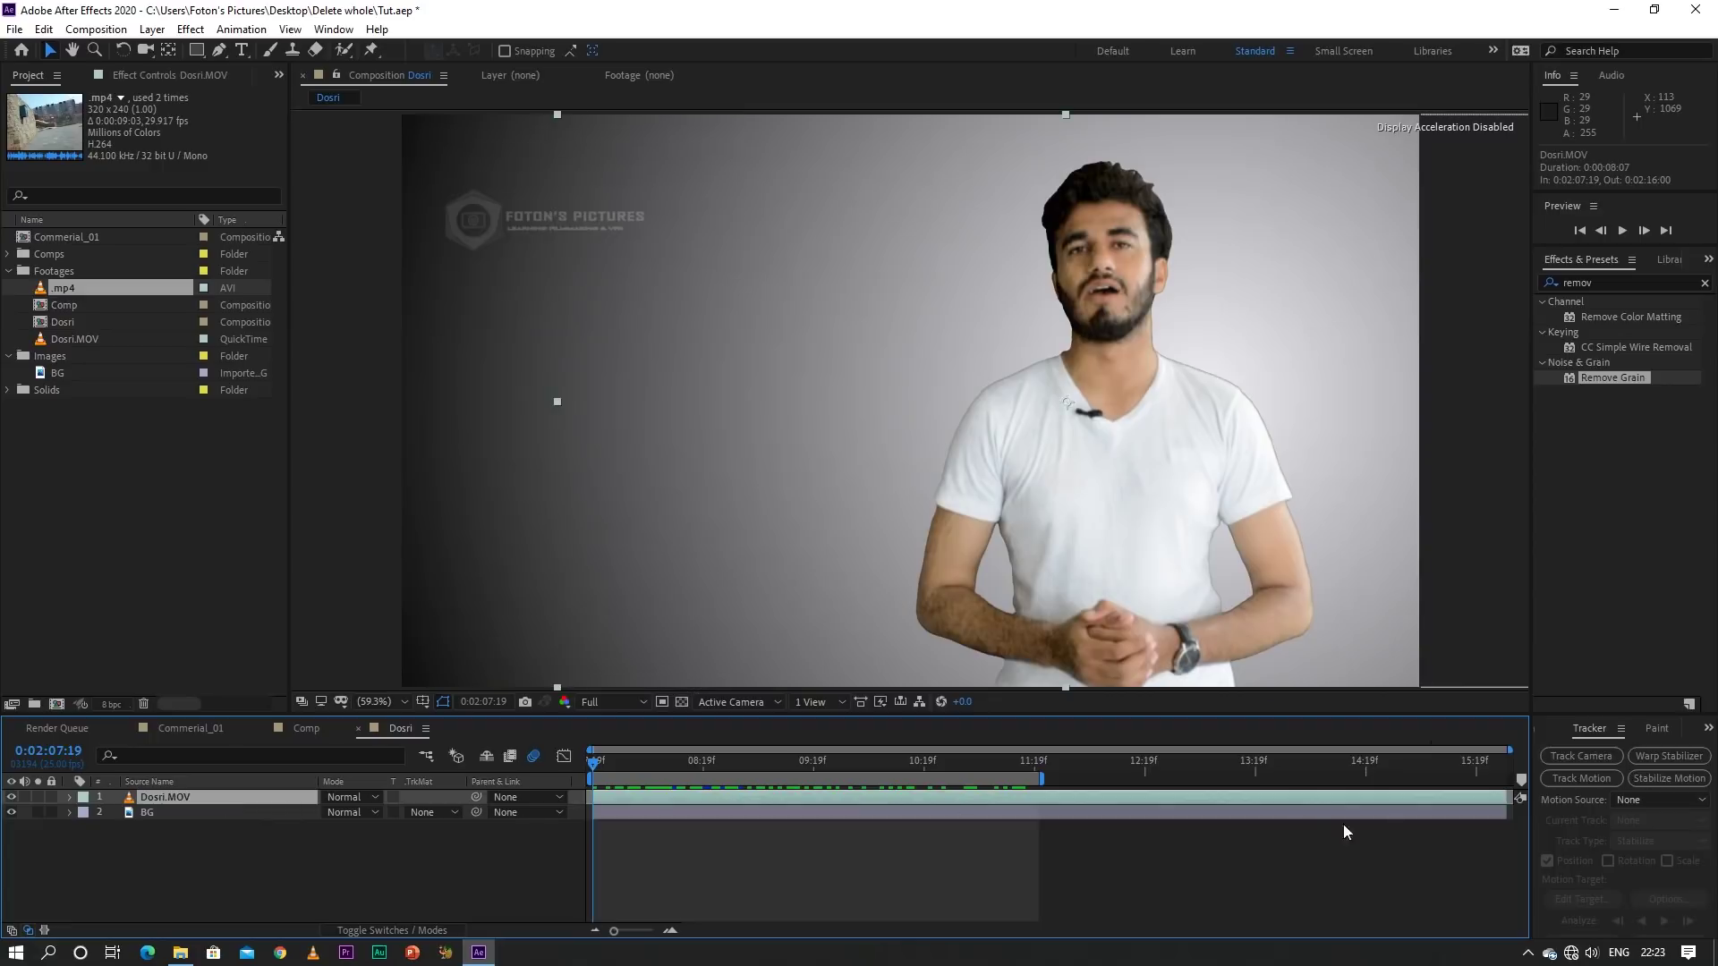
# Track the lav mic on the presenter's shirt with Track Point 1, review the track, and choose a motion target
pyautogui.click(1592, 781)
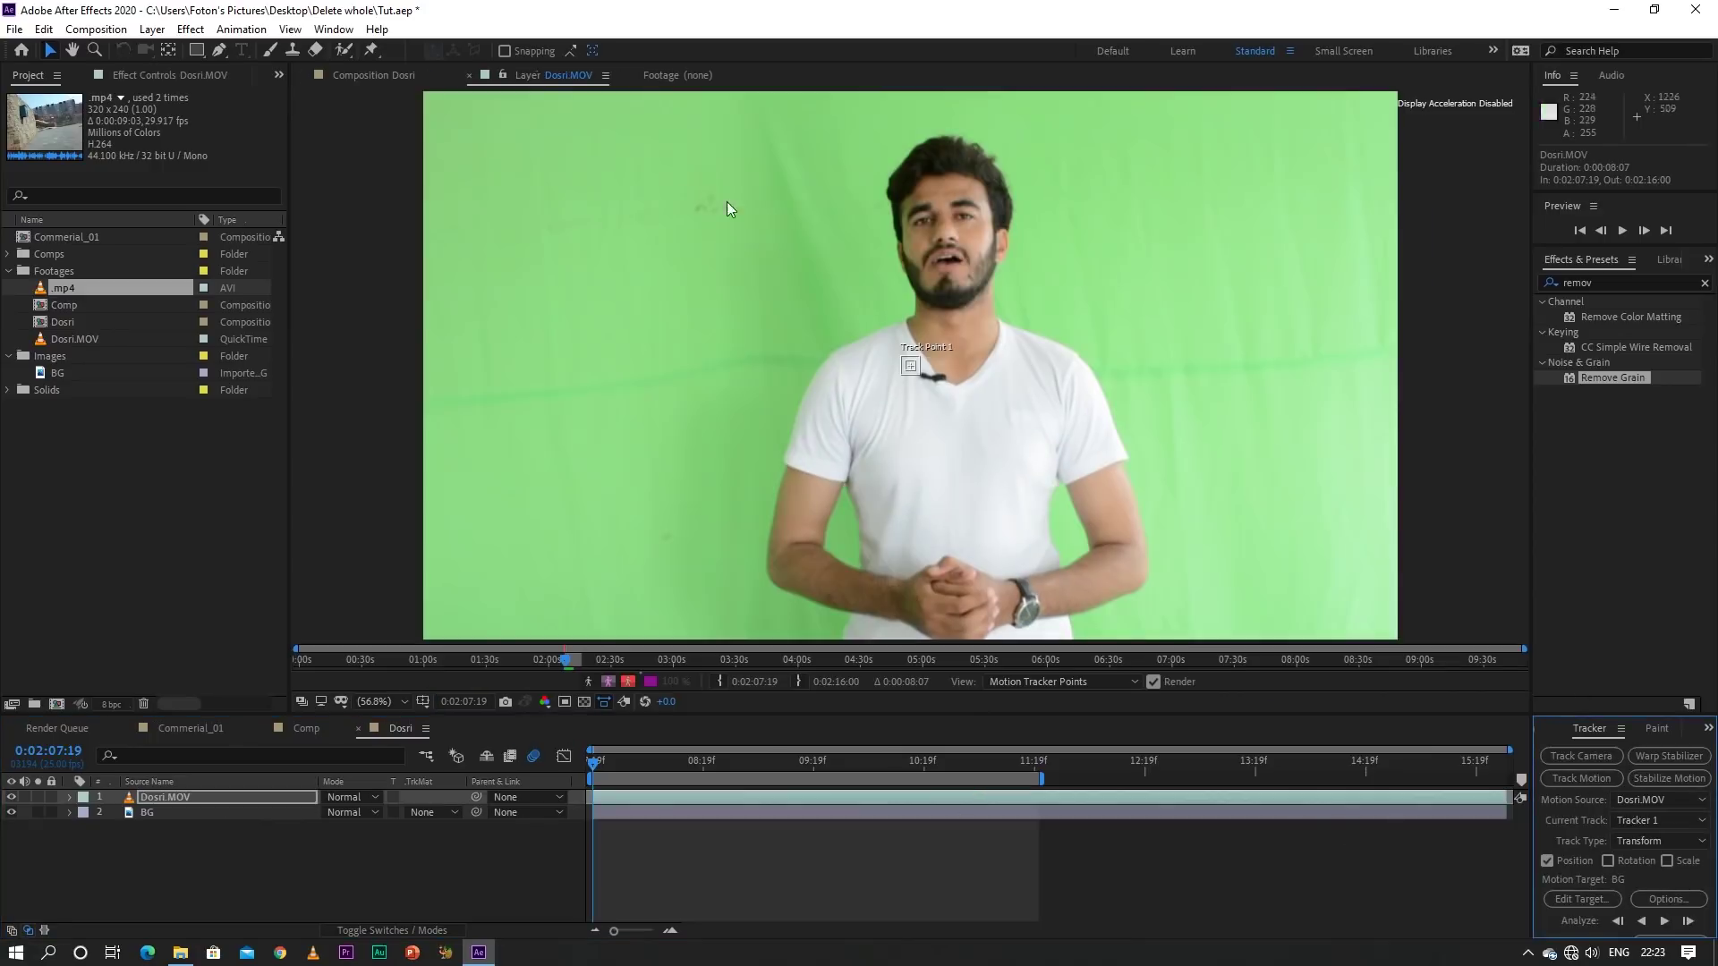
pyautogui.scroll(3, 914, 394)
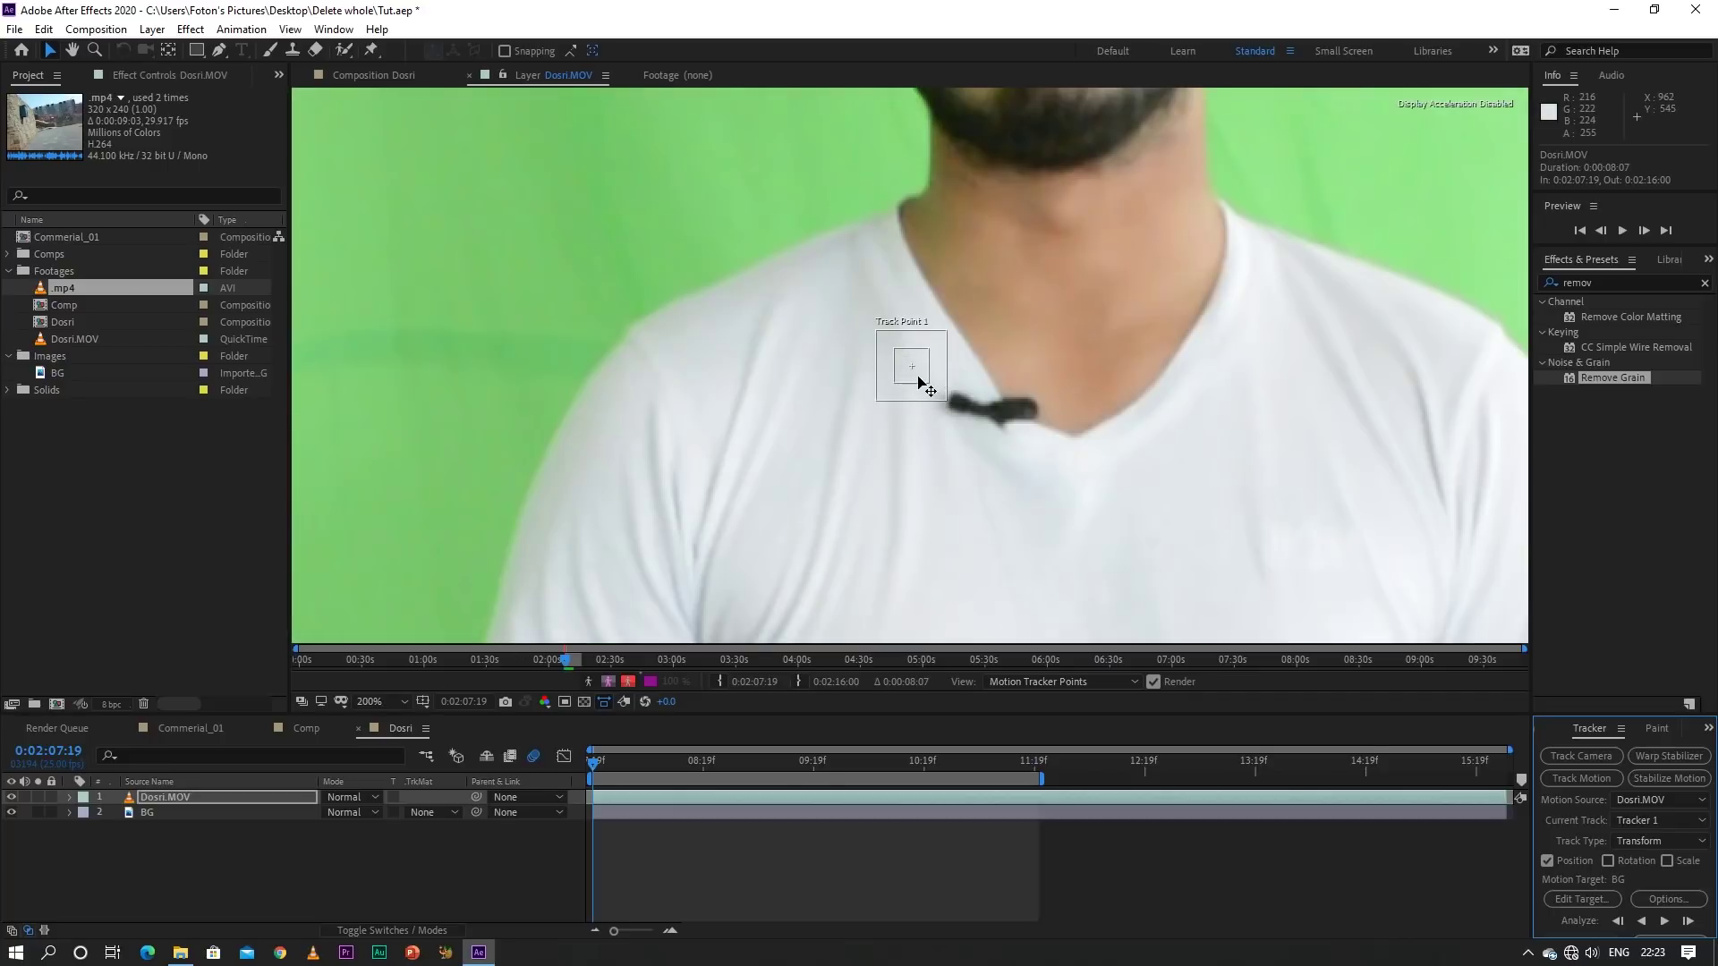
pyautogui.moveTo(925, 387)
pyautogui.mouseDown()
pyautogui.moveTo(1029, 423)
pyautogui.moveTo(998, 414)
pyautogui.moveTo(1011, 452)
pyautogui.moveTo(1048, 445)
pyautogui.moveTo(1008, 421)
pyautogui.mouseUp()
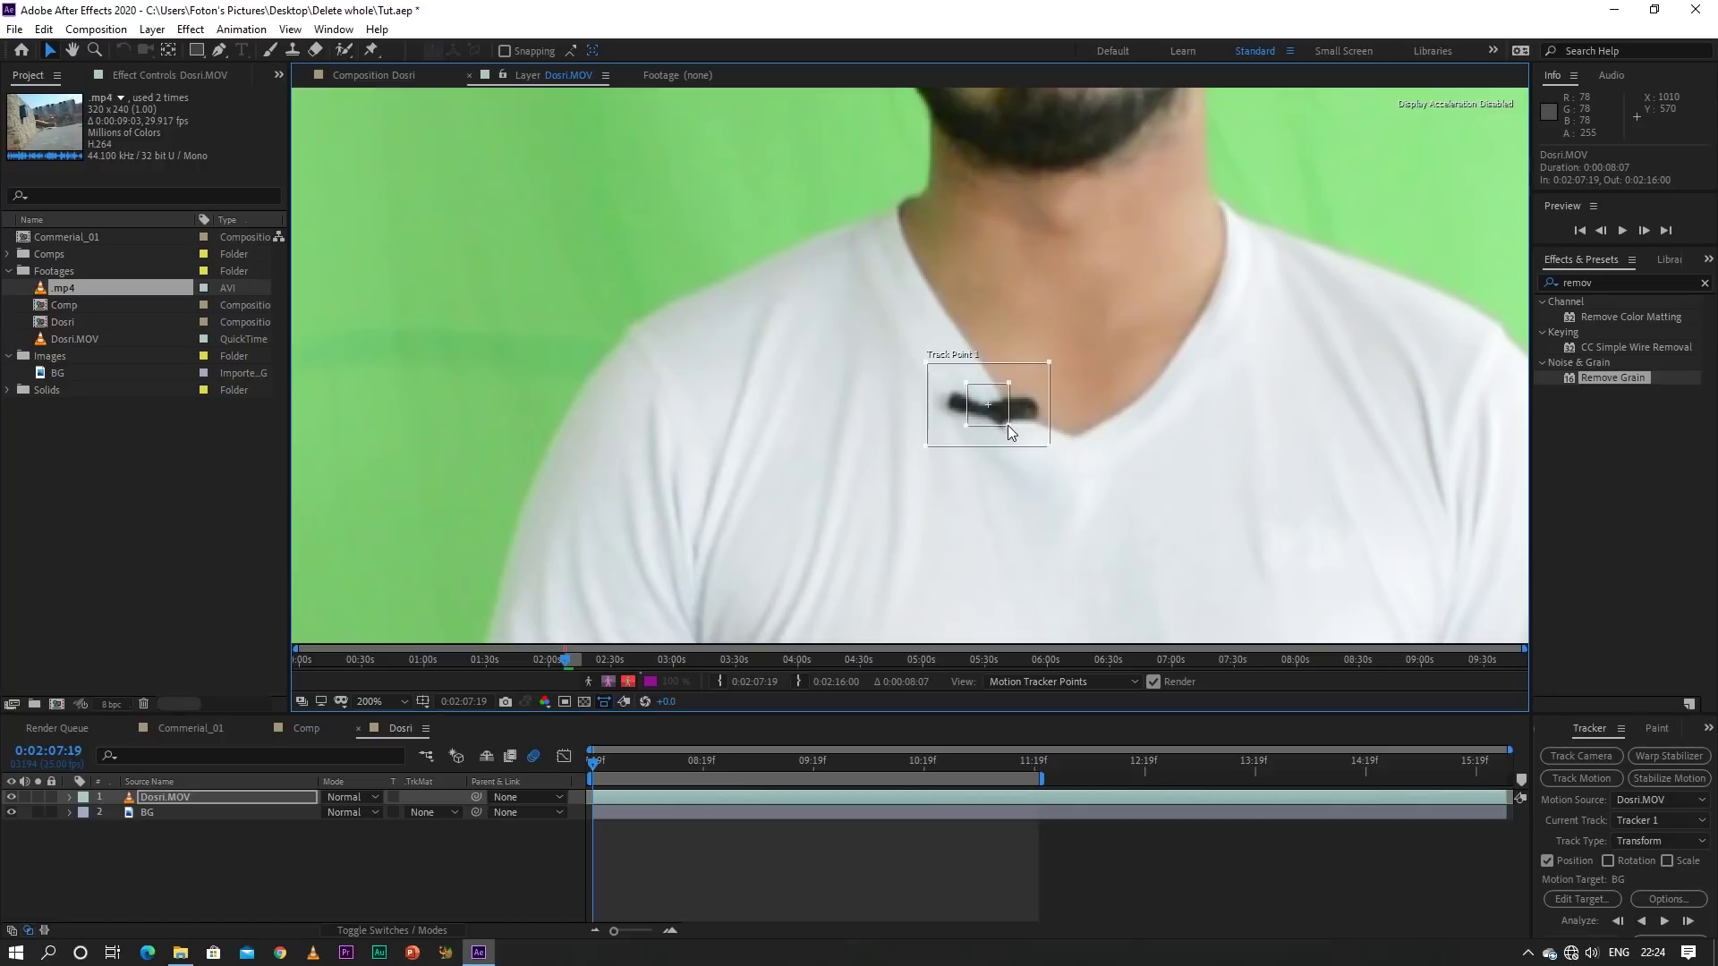
pyautogui.press(',')
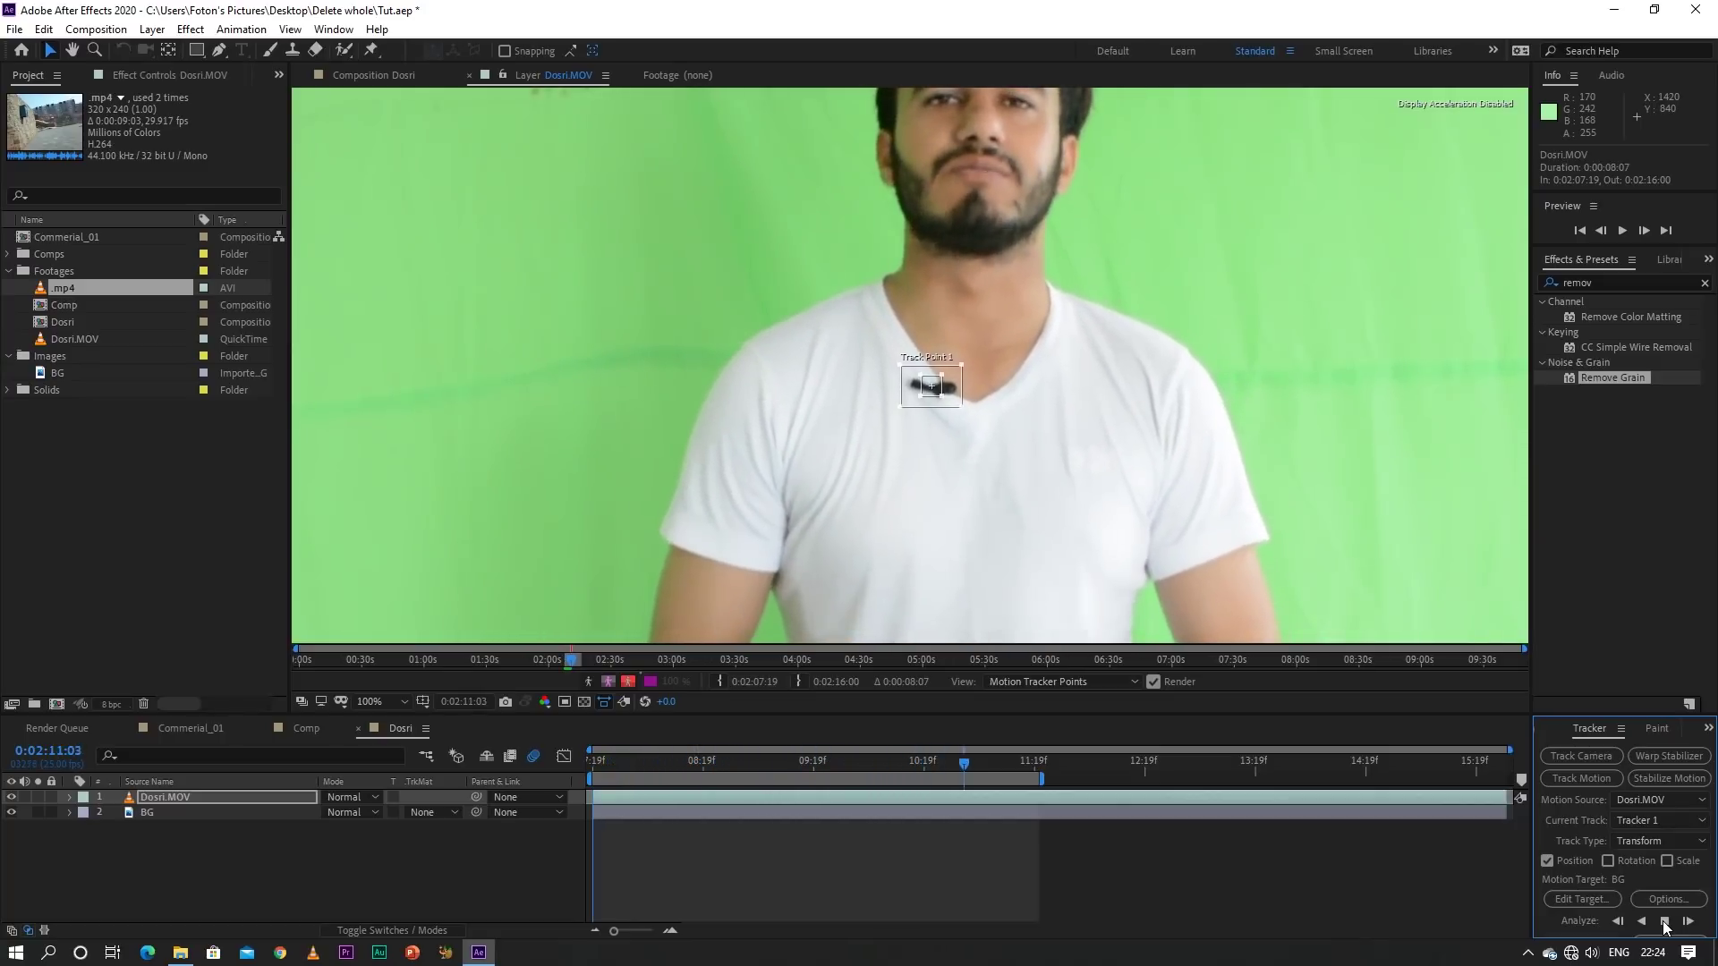
pyautogui.click(1664, 921)
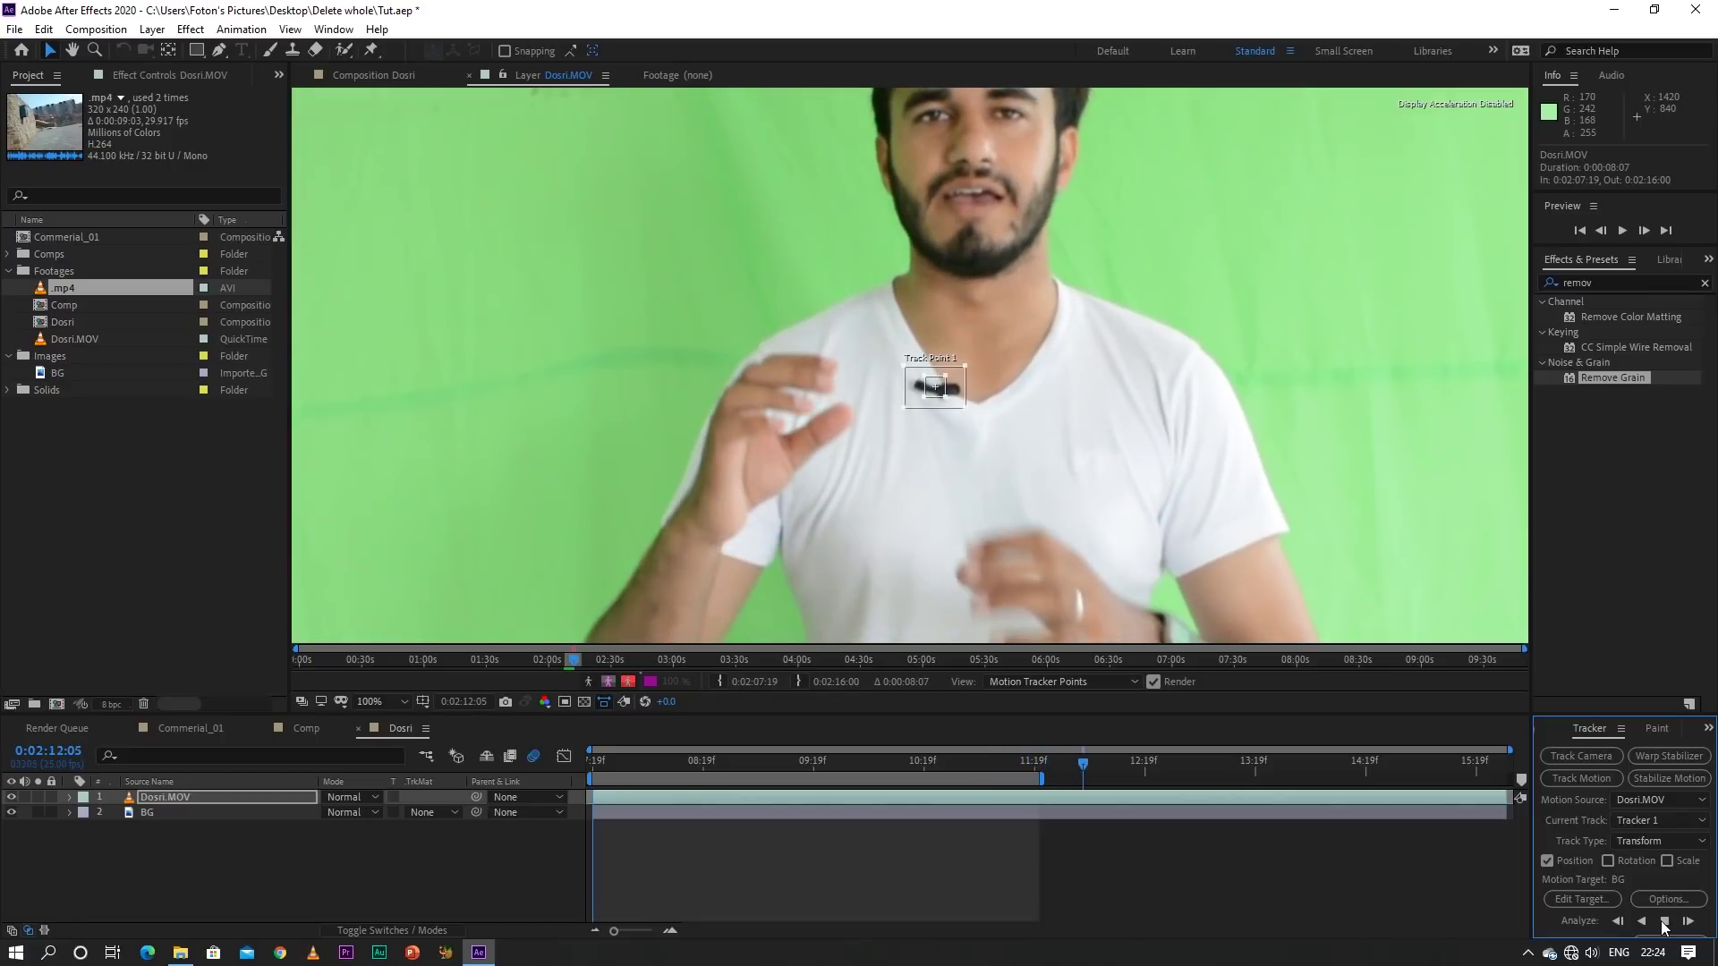
pyautogui.moveTo(1108, 767)
pyautogui.mouseDown()
pyautogui.moveTo(836, 770)
pyautogui.moveTo(909, 793)
pyautogui.moveTo(766, 815)
pyautogui.moveTo(893, 823)
pyautogui.moveTo(809, 830)
pyautogui.mouseUp()
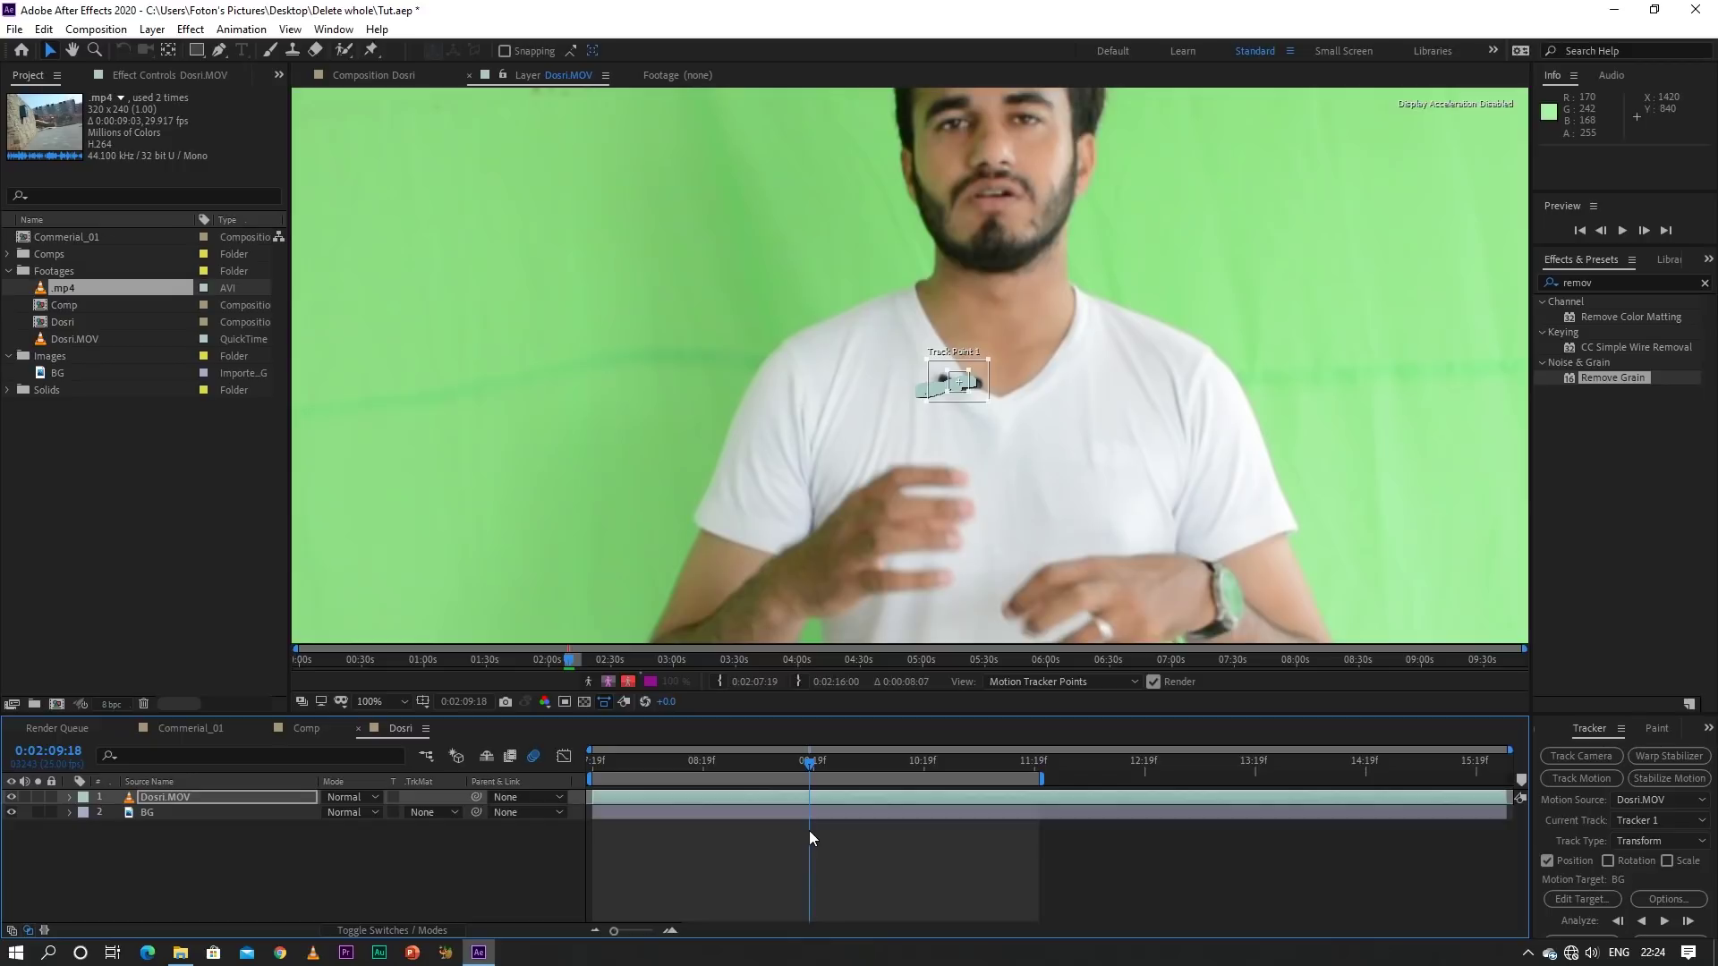
pyautogui.press('space')
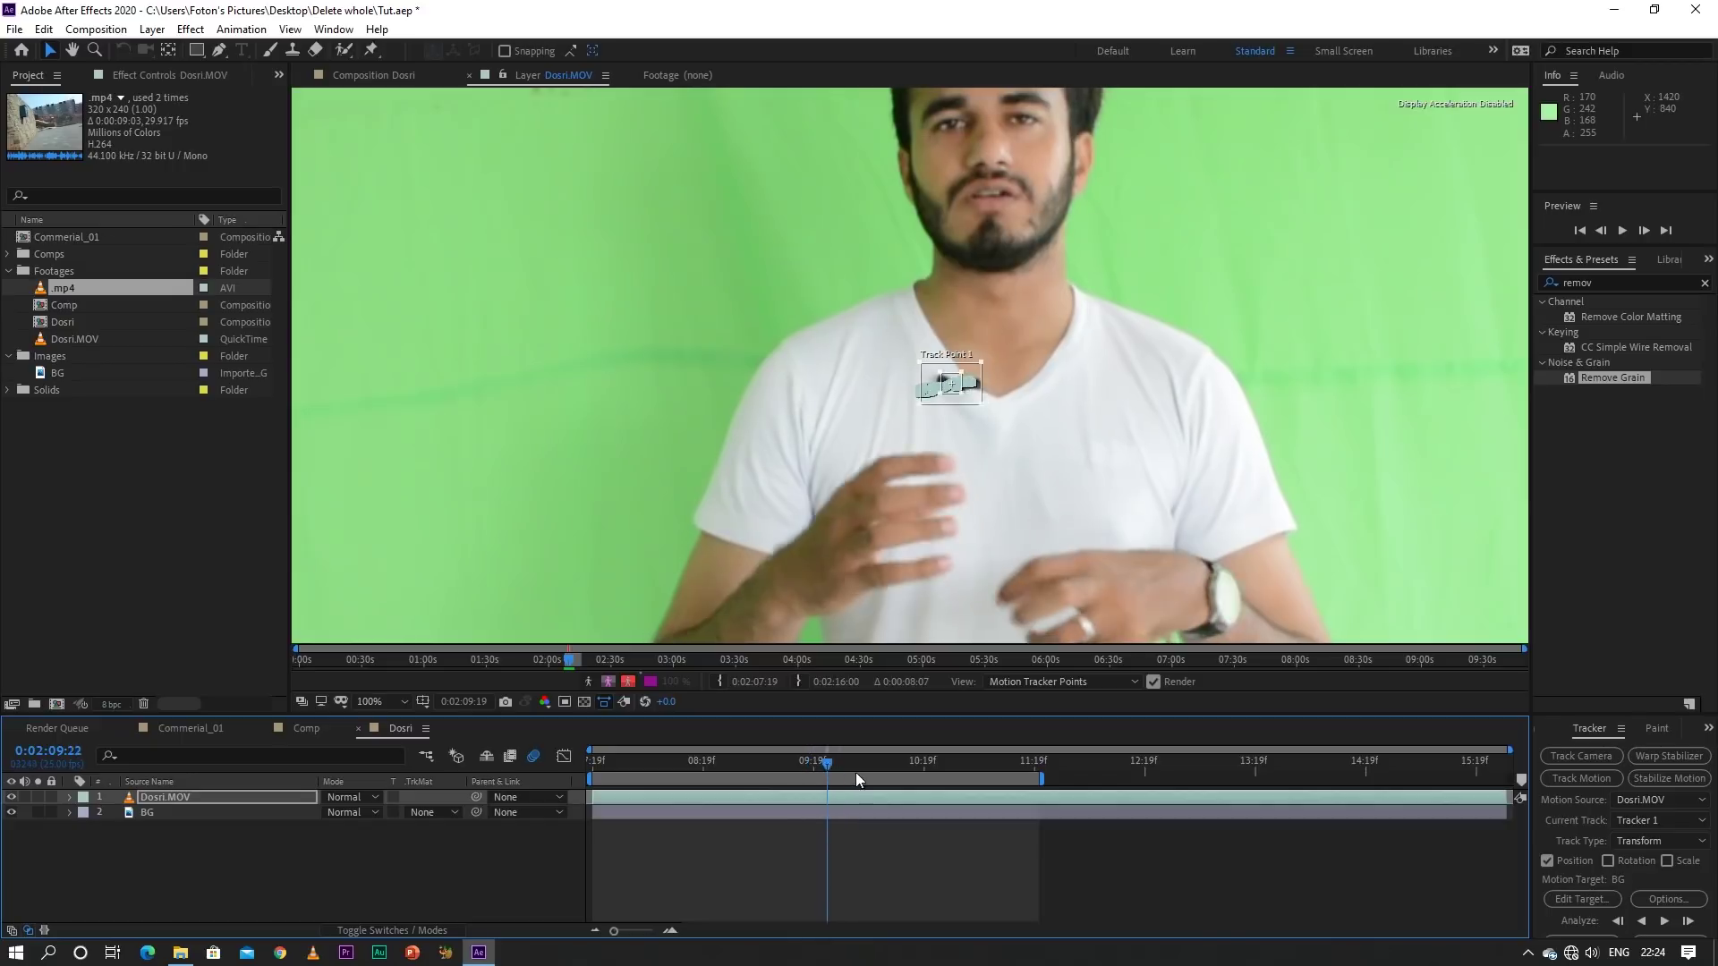
pyautogui.moveTo(852, 788)
pyautogui.mouseDown()
pyautogui.moveTo(756, 785)
pyautogui.moveTo(911, 808)
pyautogui.mouseUp()
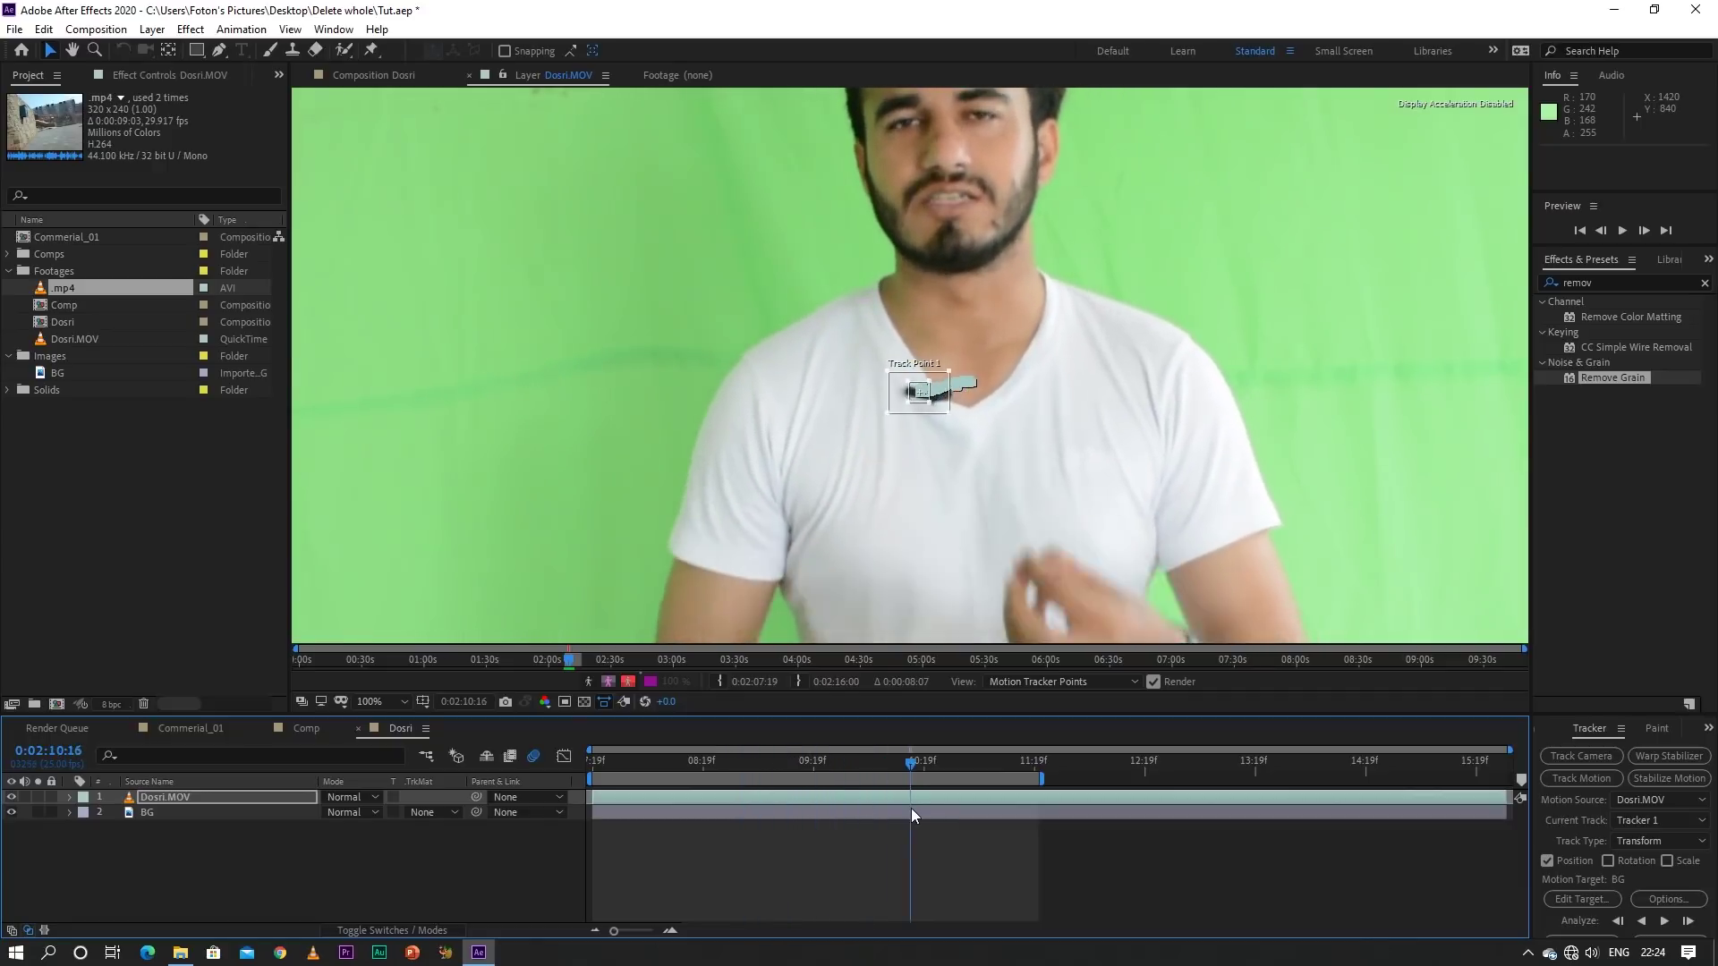
pyautogui.click(1580, 899)
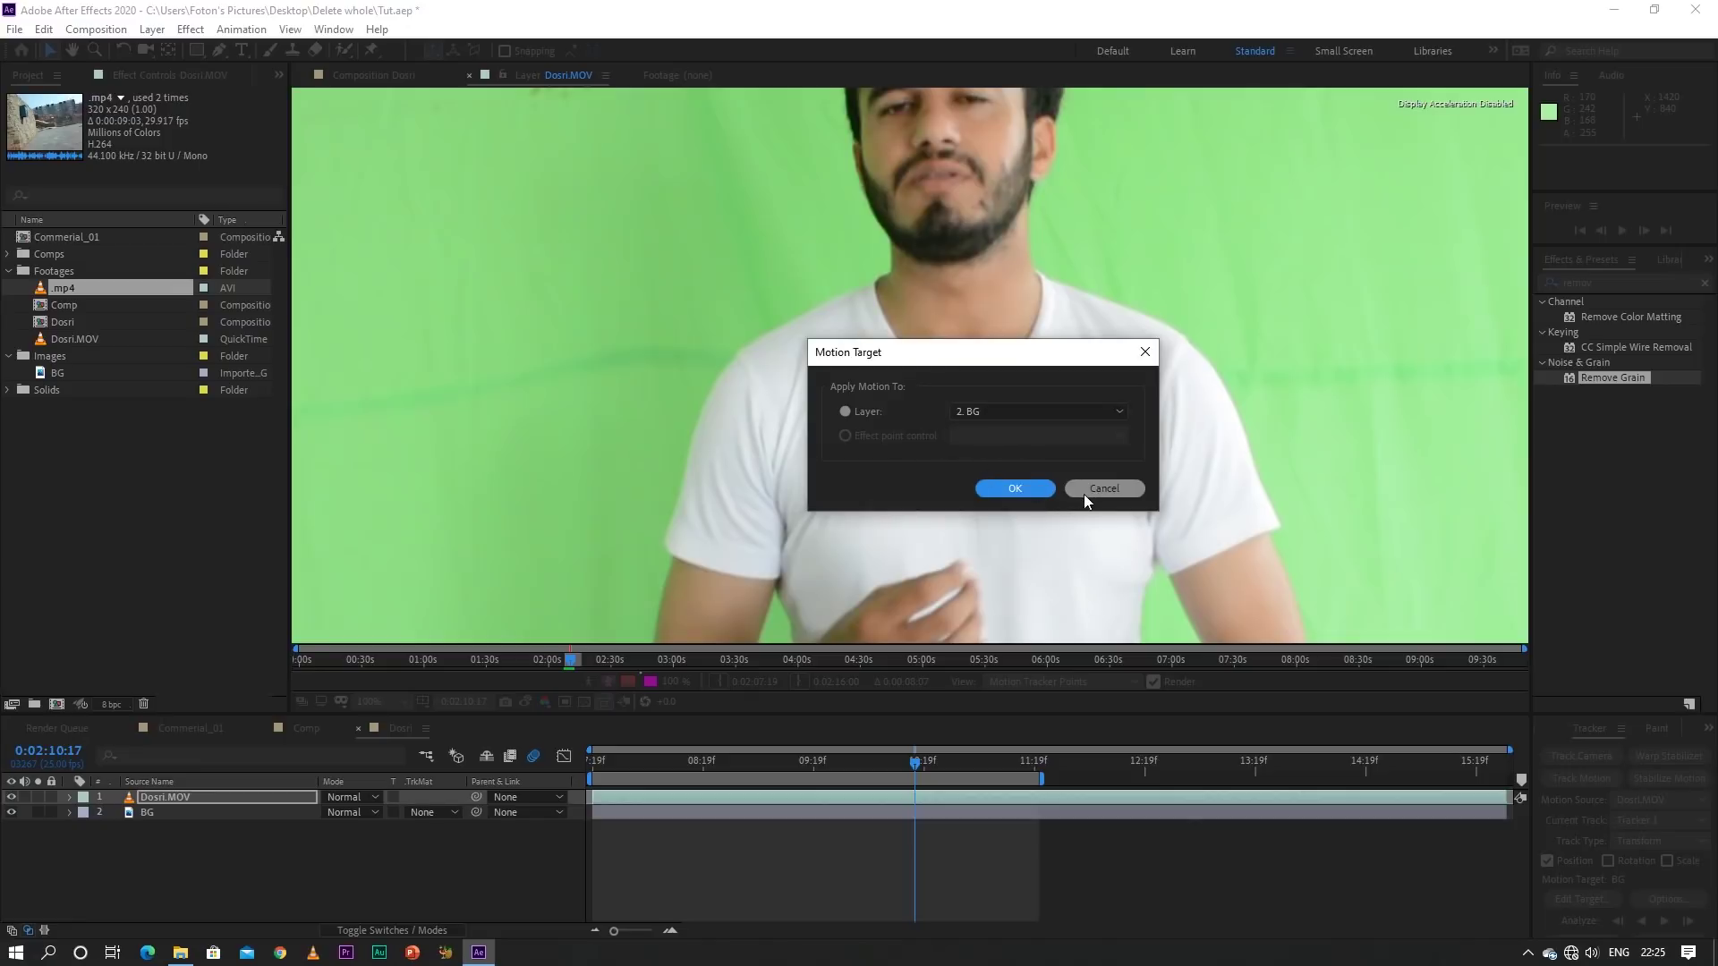
# Apply the motion track to BG, preview it, then undo the application with Ctrl+Z
pyautogui.click(1028, 491)
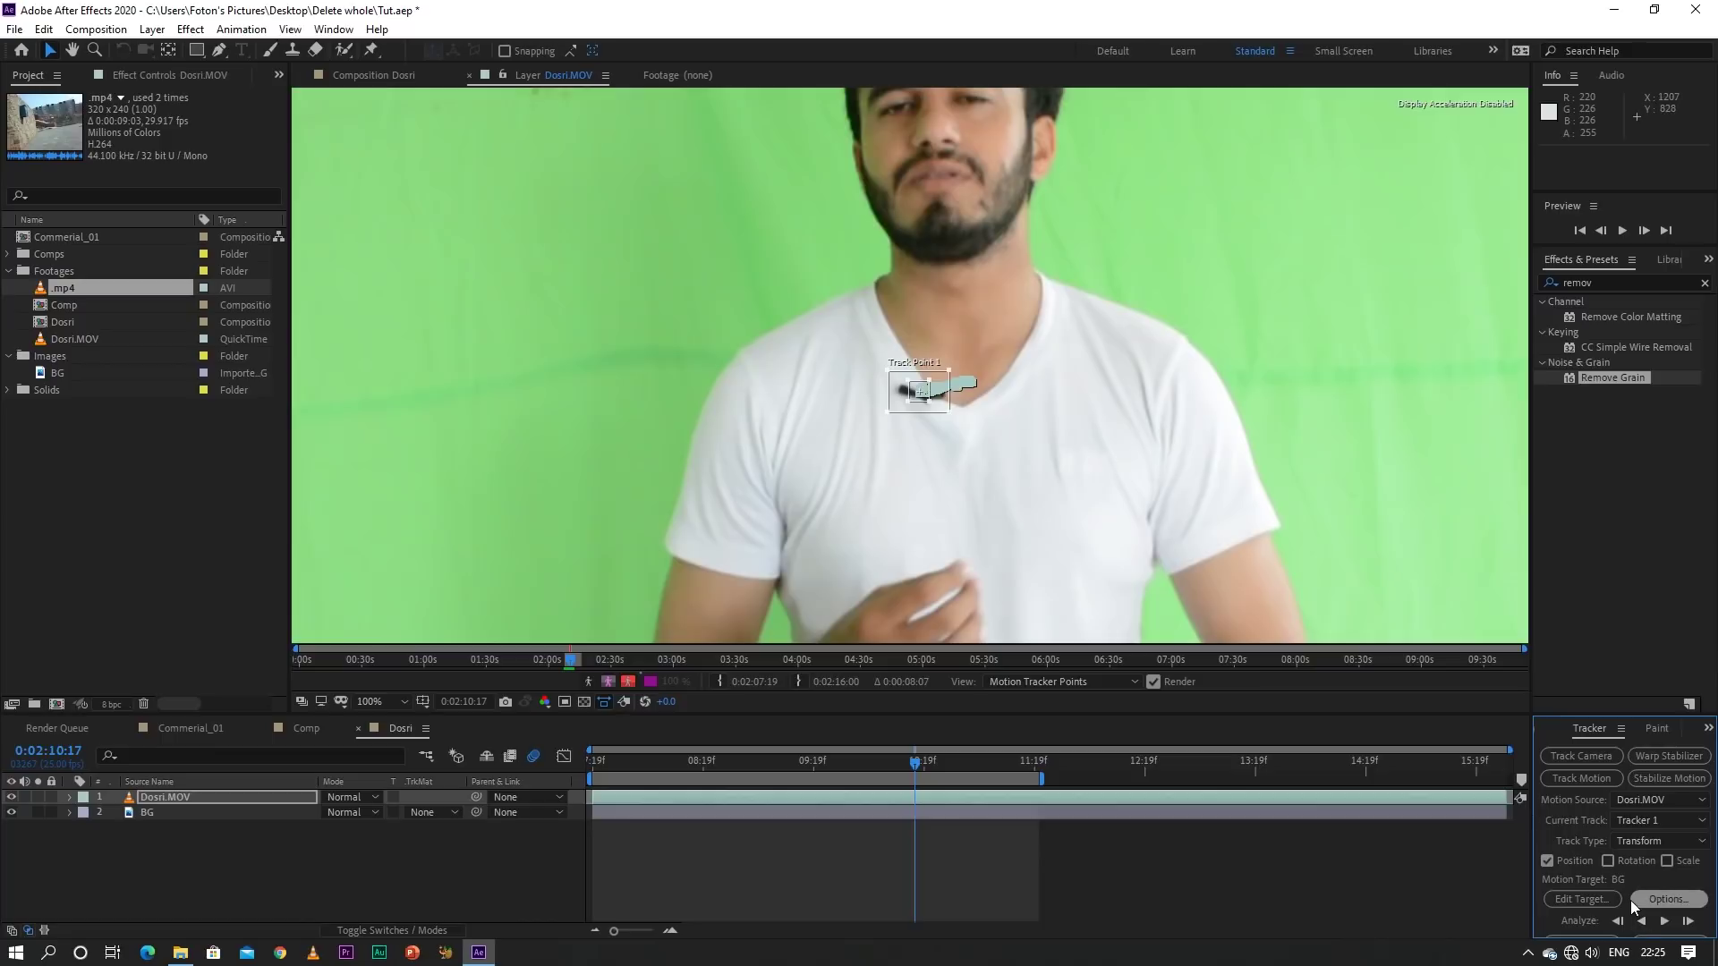
pyautogui.moveTo(1643, 713); pyautogui.dragTo(1619, 632)
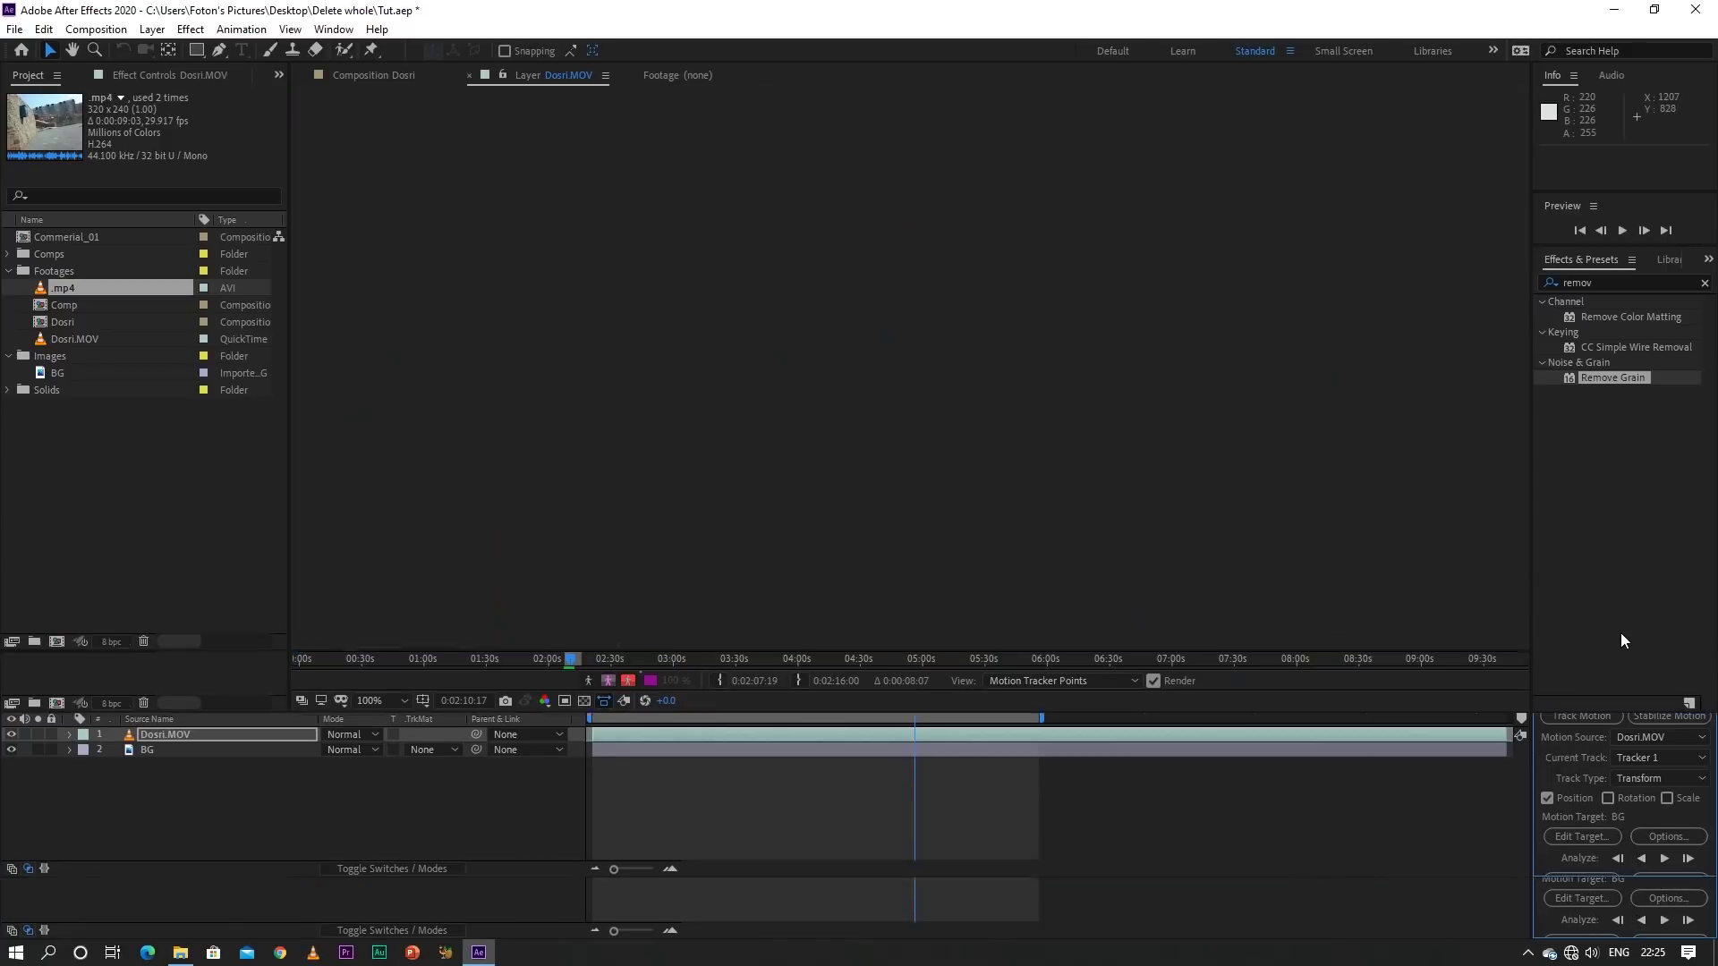
pyautogui.click(1661, 864)
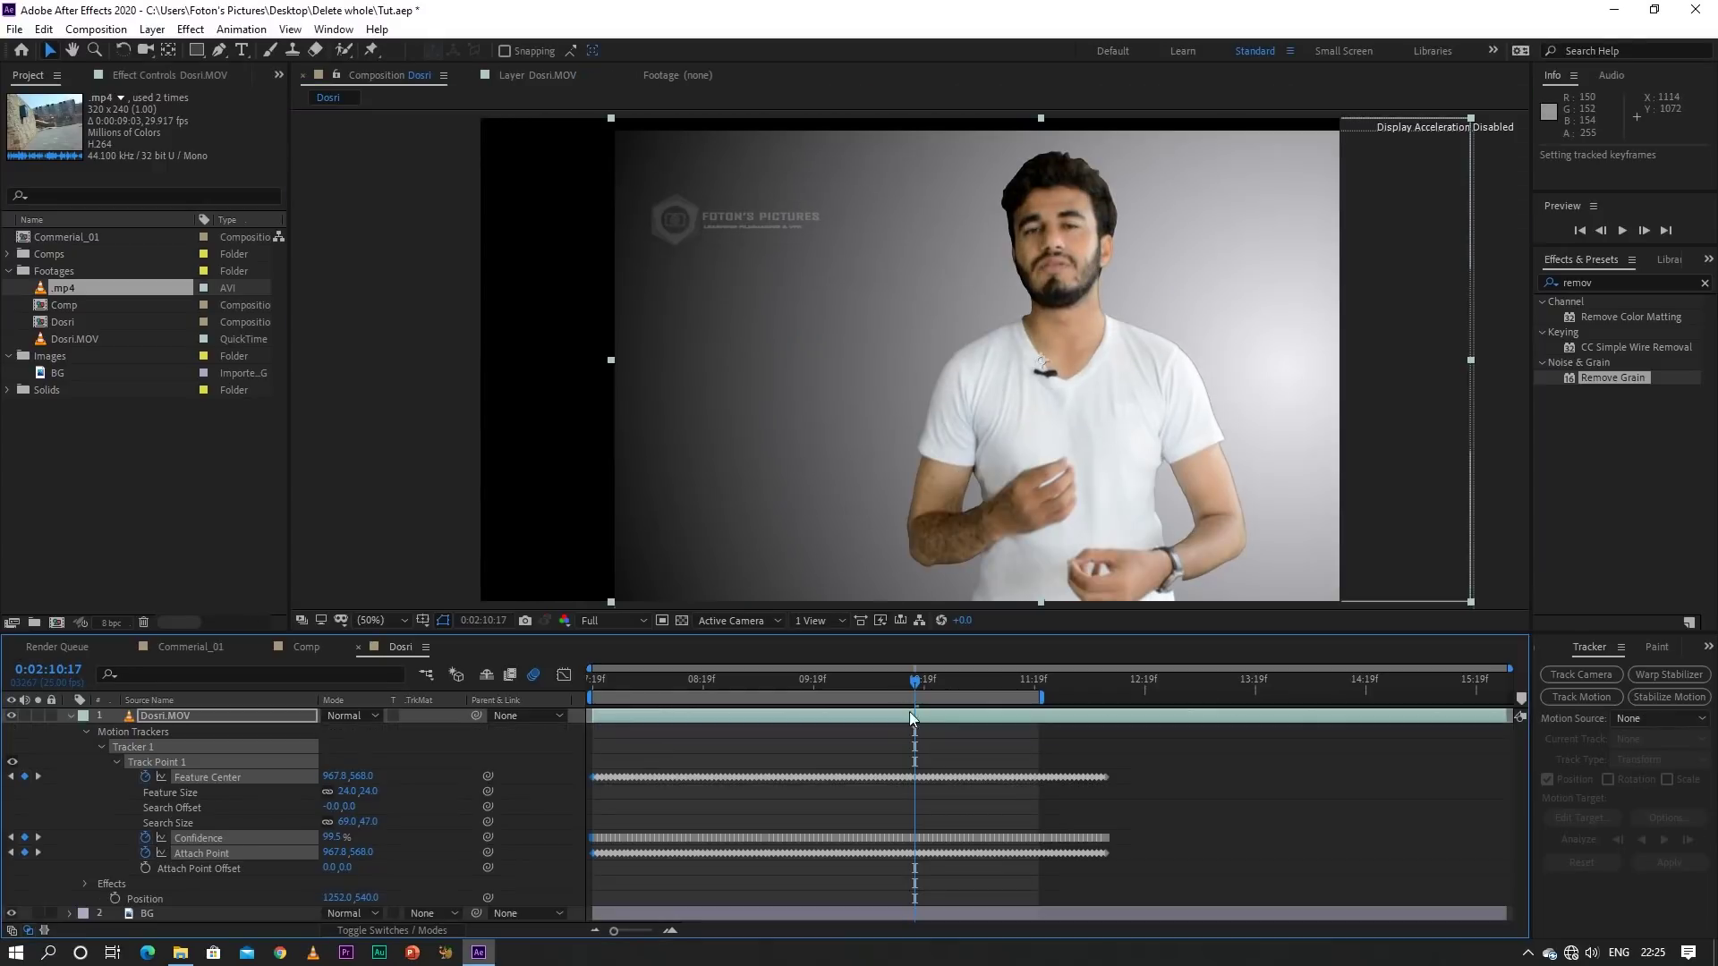
pyautogui.moveTo(912, 684)
pyautogui.mouseDown()
pyautogui.moveTo(541, 714)
pyautogui.moveTo(993, 737)
pyautogui.moveTo(640, 736)
pyautogui.mouseUp()
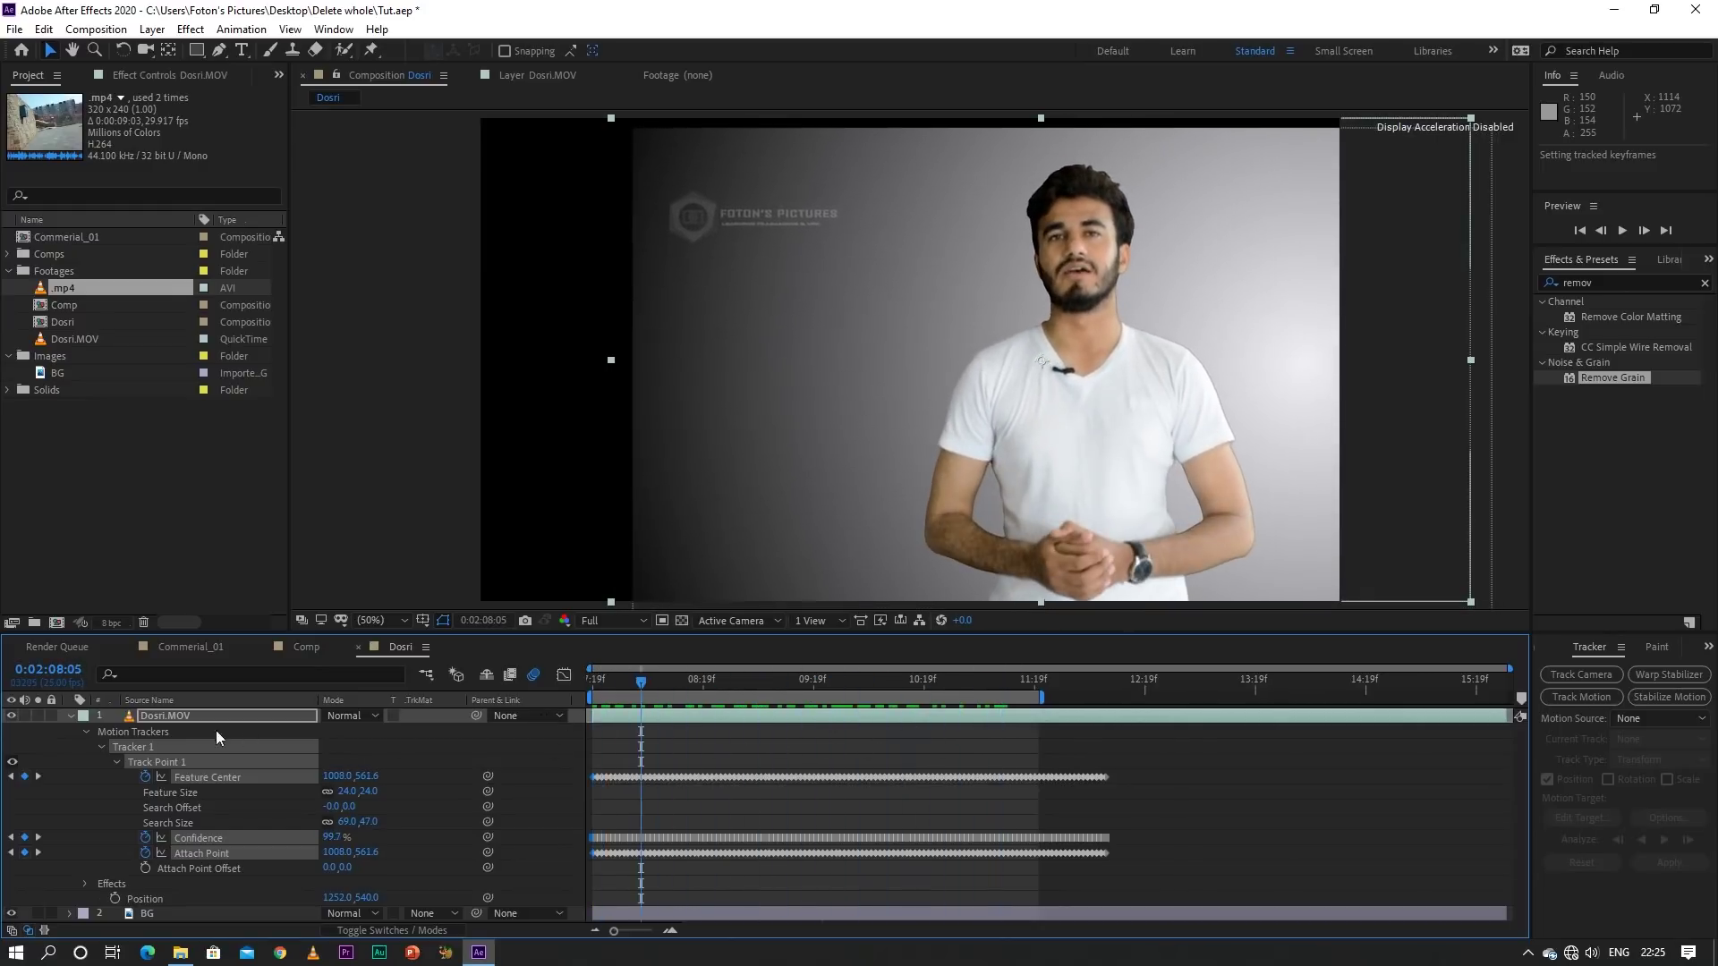
pyautogui.click(70, 716)
pyautogui.hotkey('ctrl', 'z')
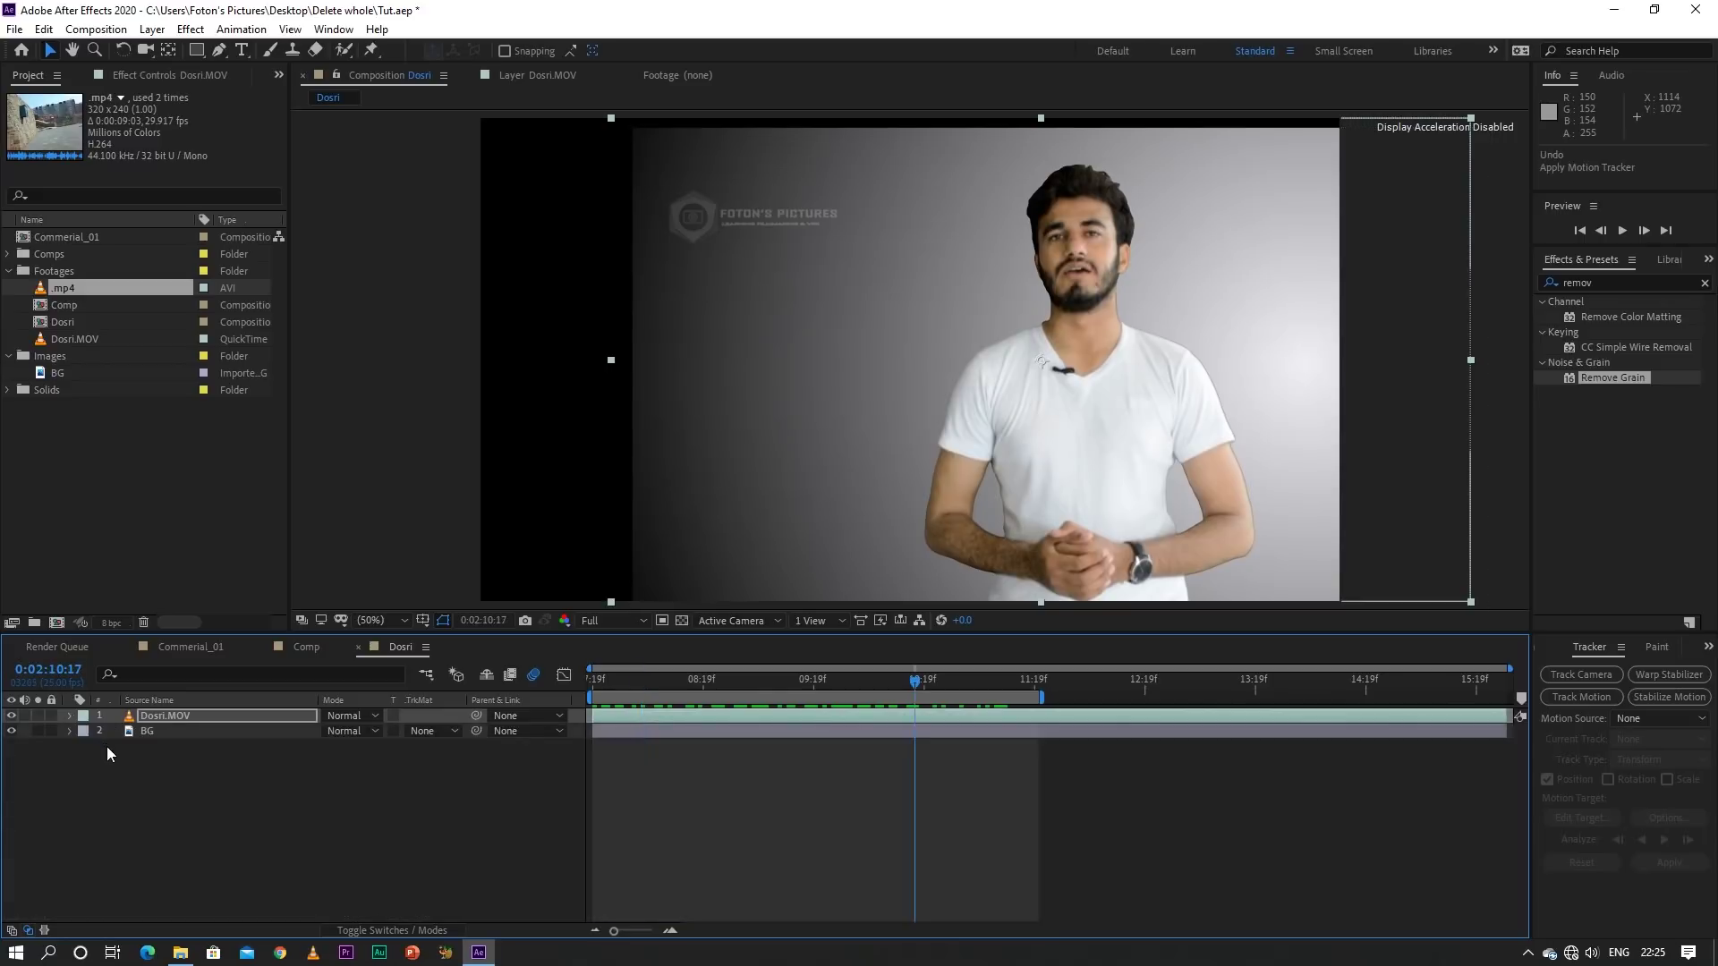
# Add a Null Object layer from the timeline's New menu, then select Dosri.MOV at the clip start
pyautogui.rightClick(221, 775)
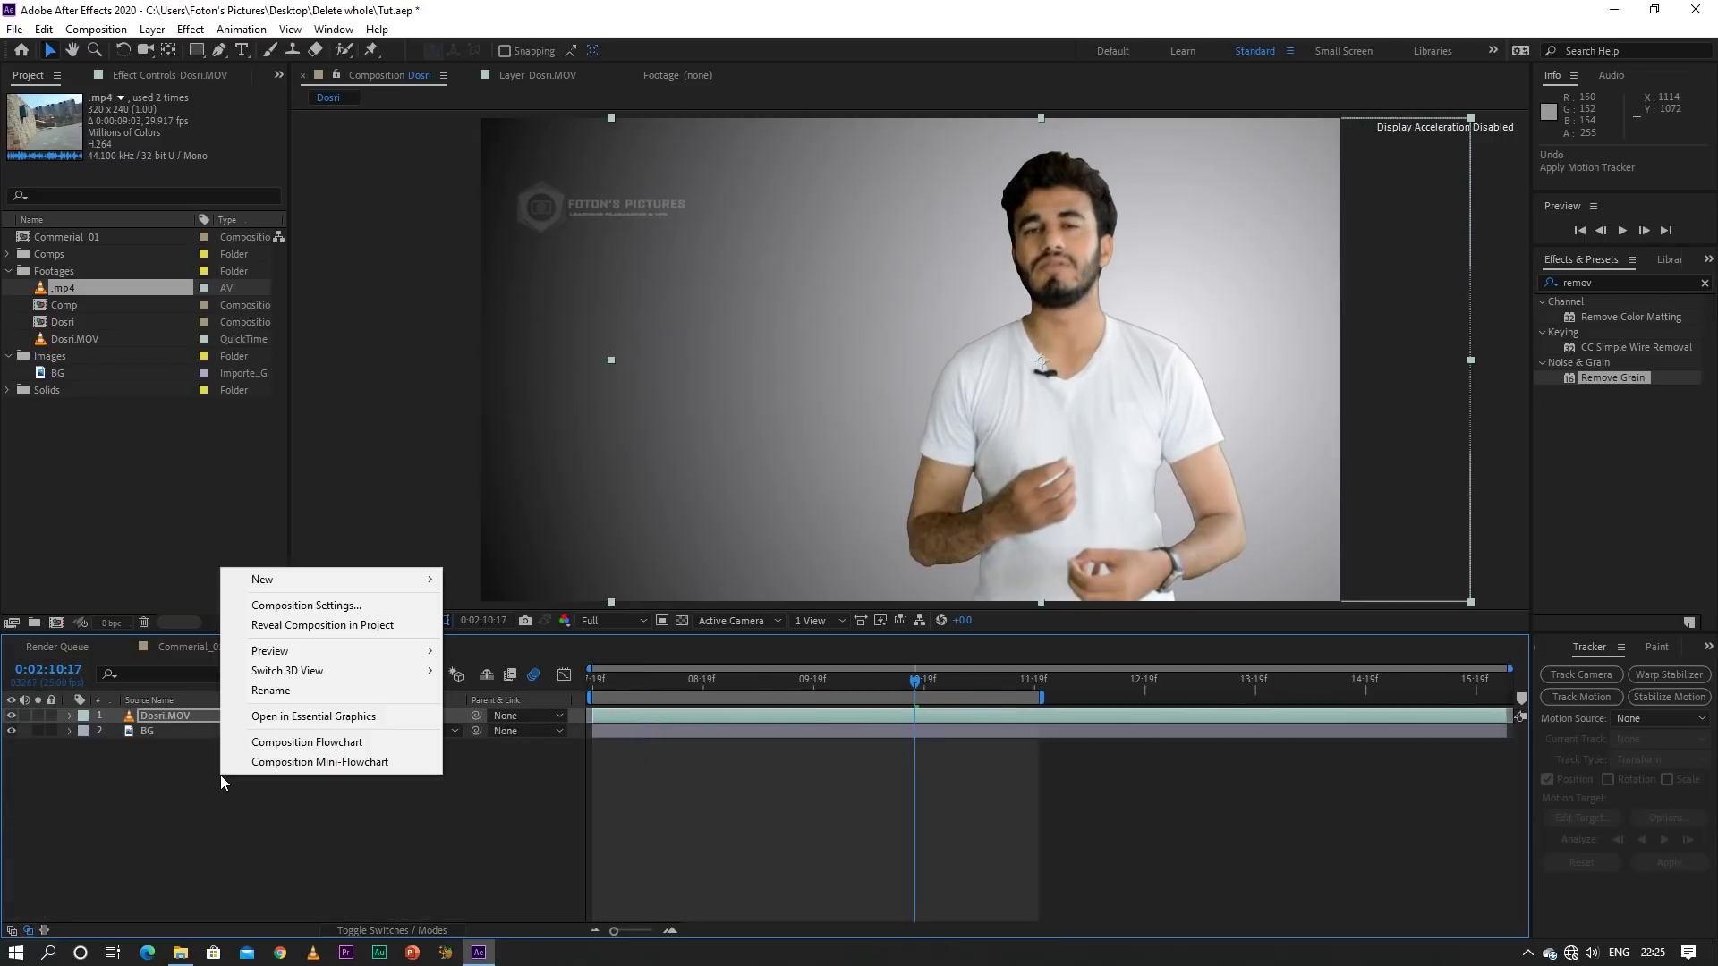
pyautogui.moveTo(385, 580)
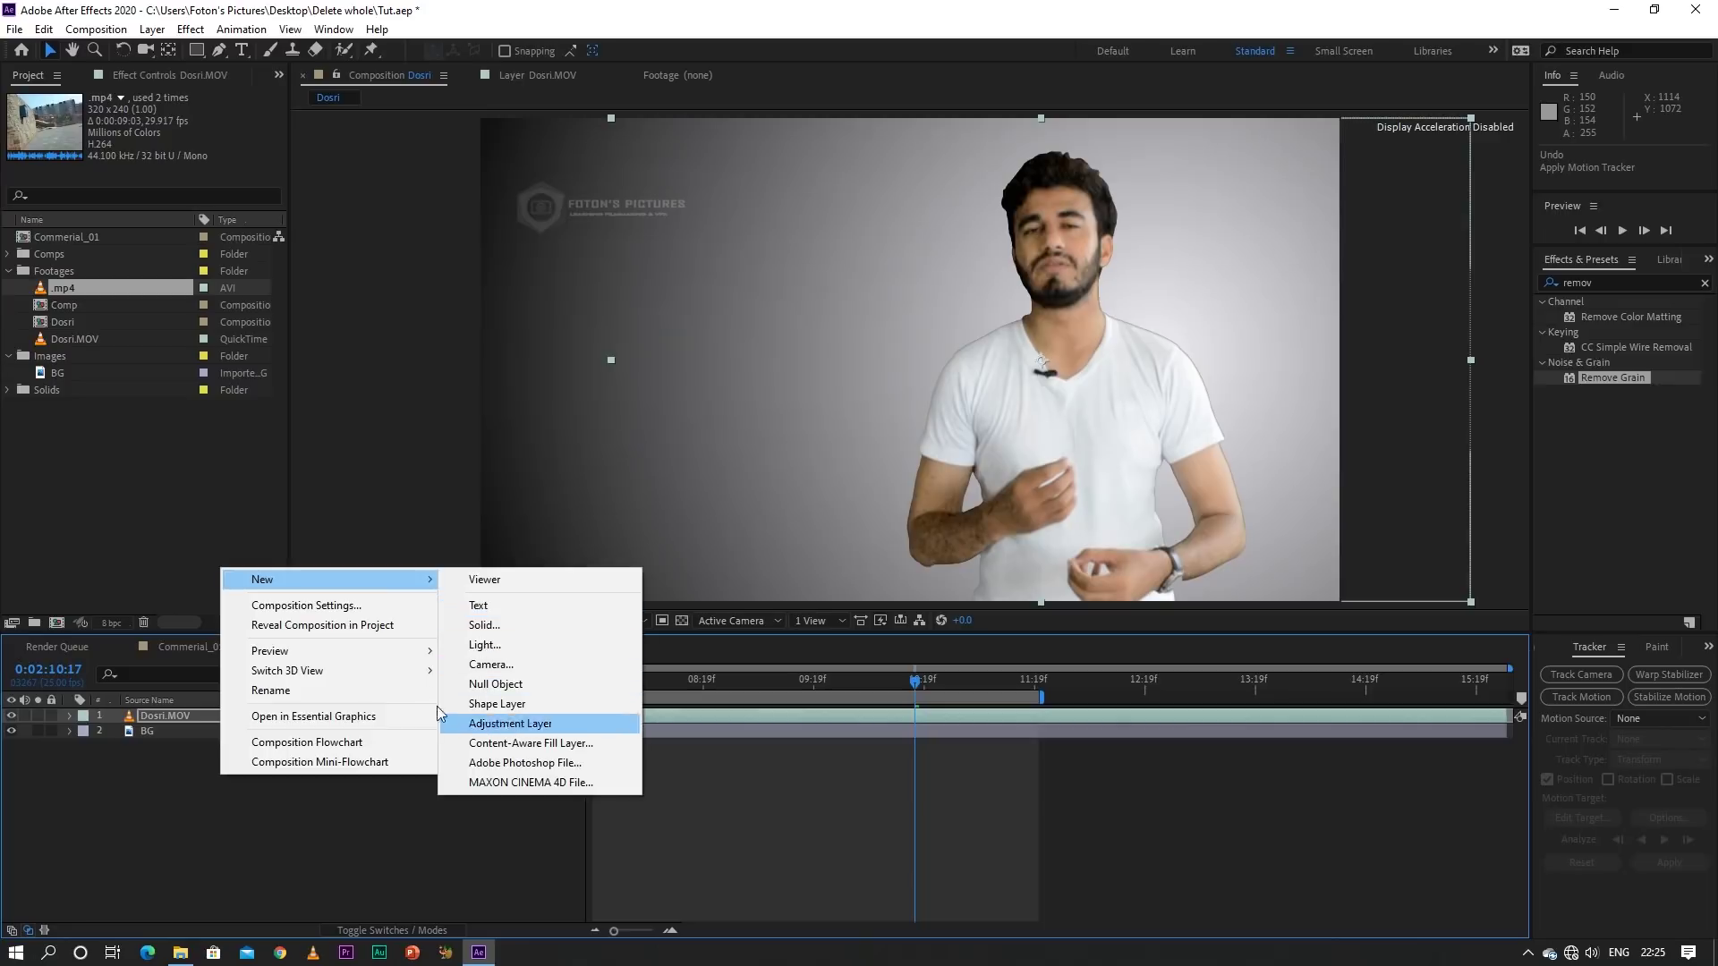
pyautogui.click(273, 821)
pyautogui.rightClick(264, 815)
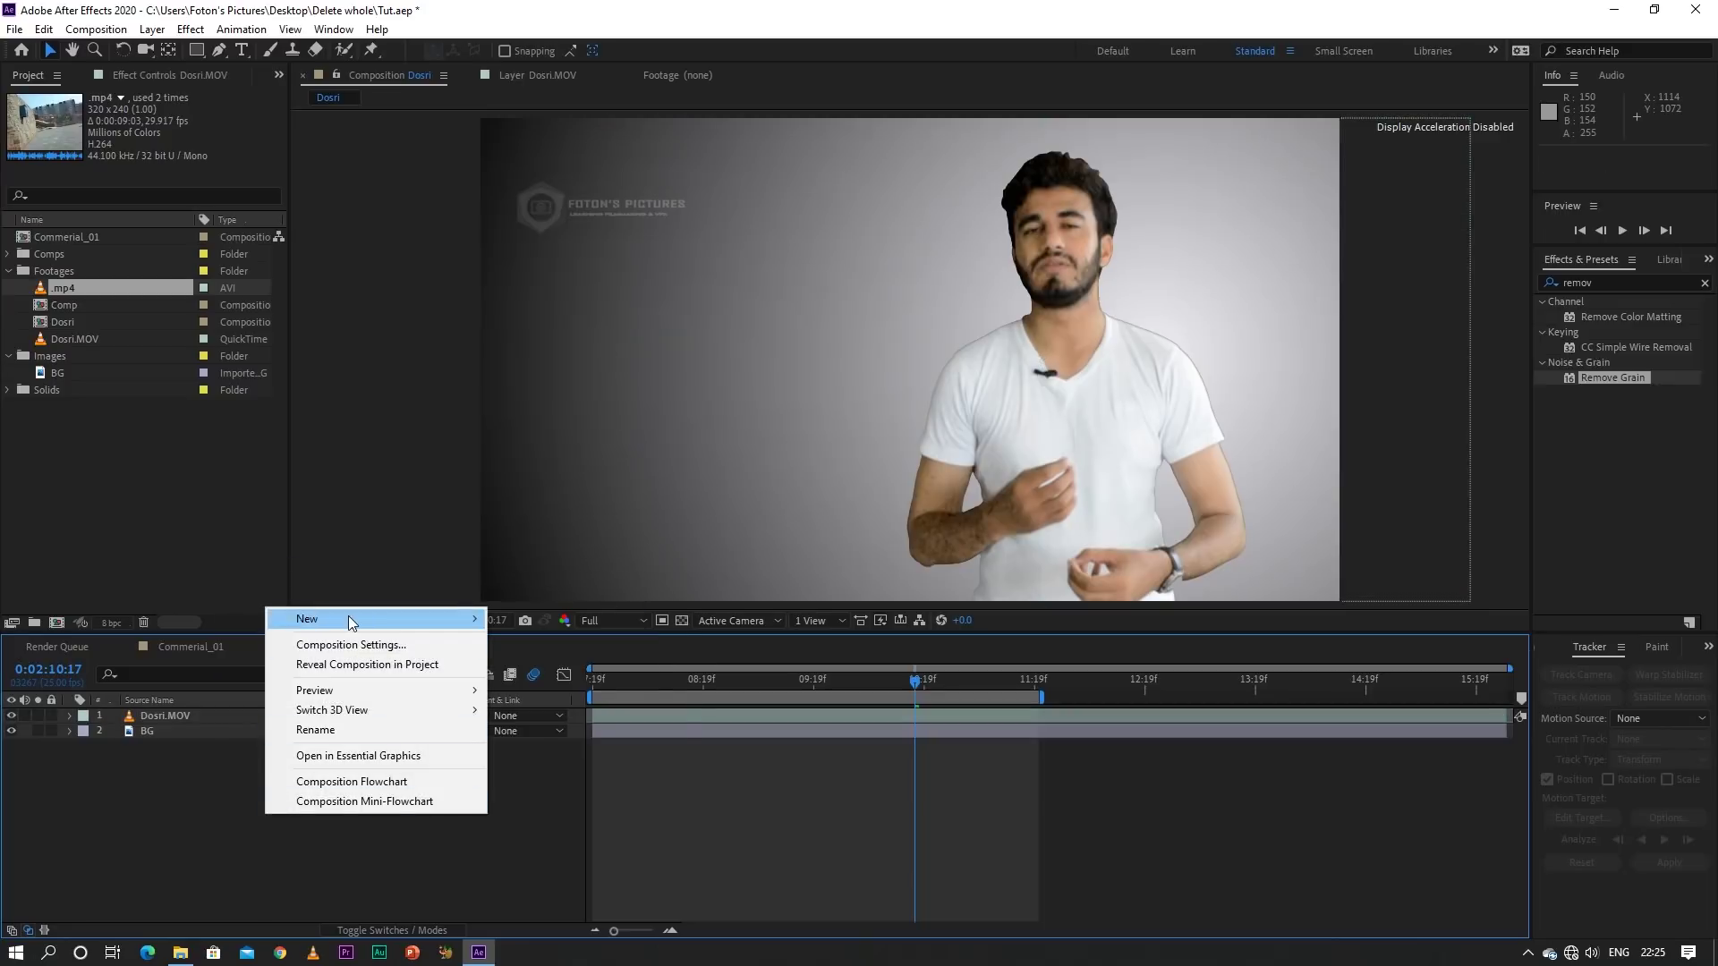
pyautogui.moveTo(350, 621)
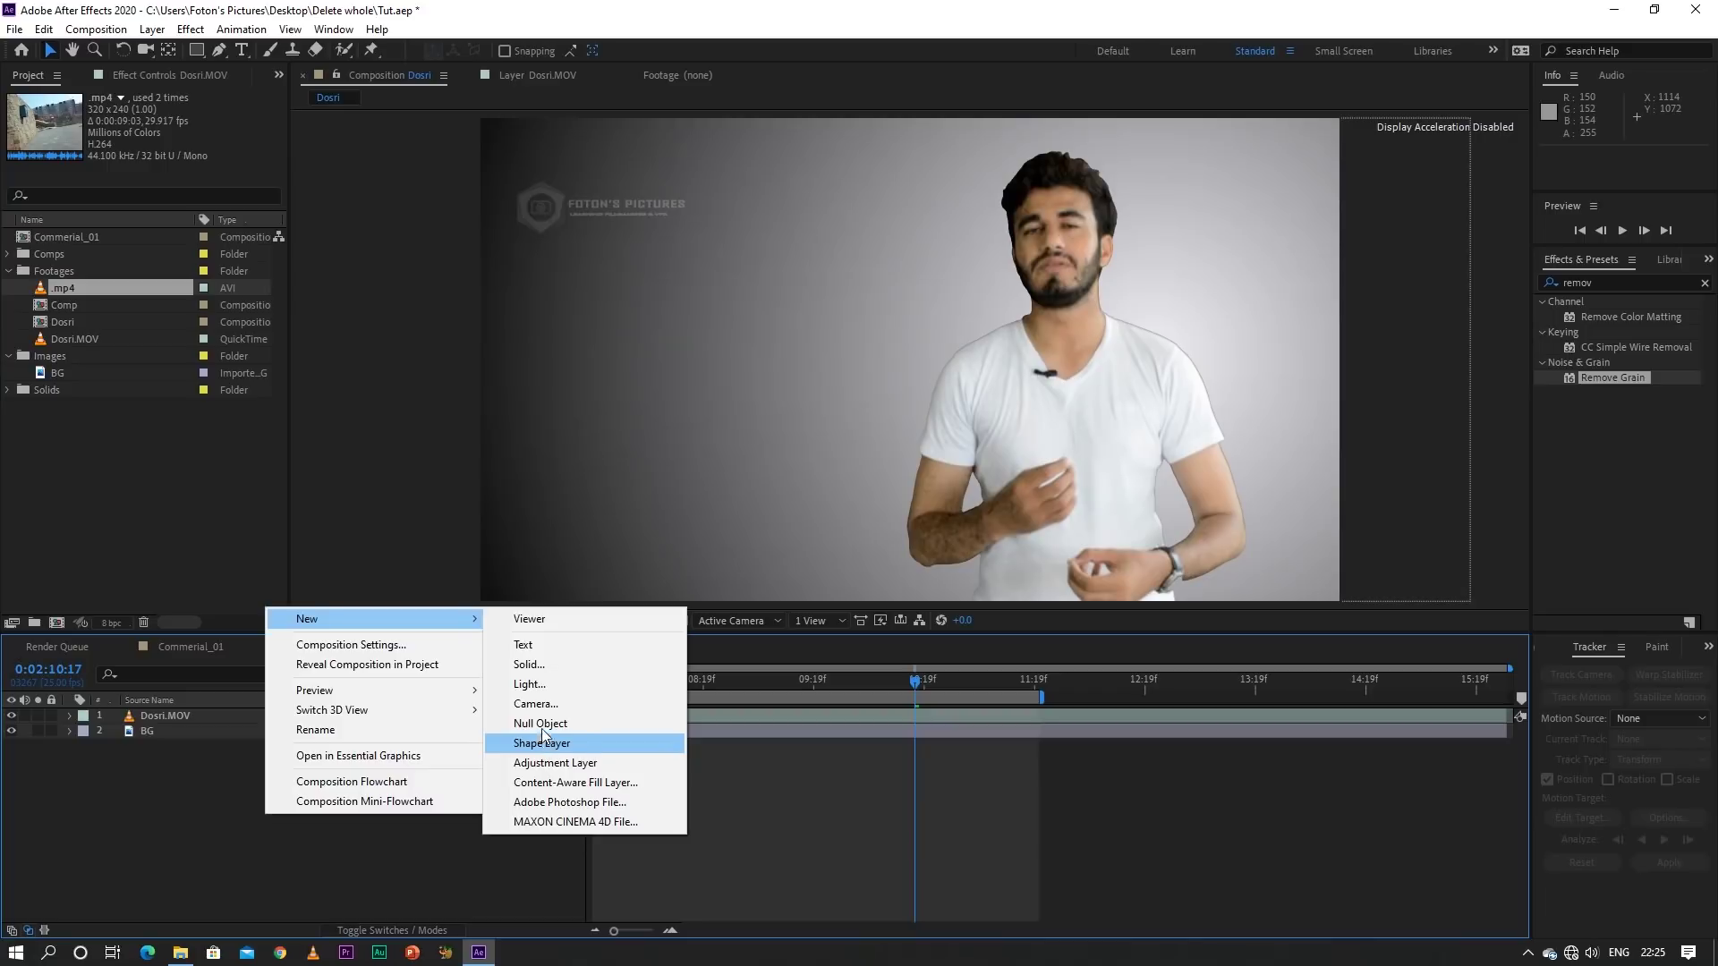
pyautogui.click(540, 723)
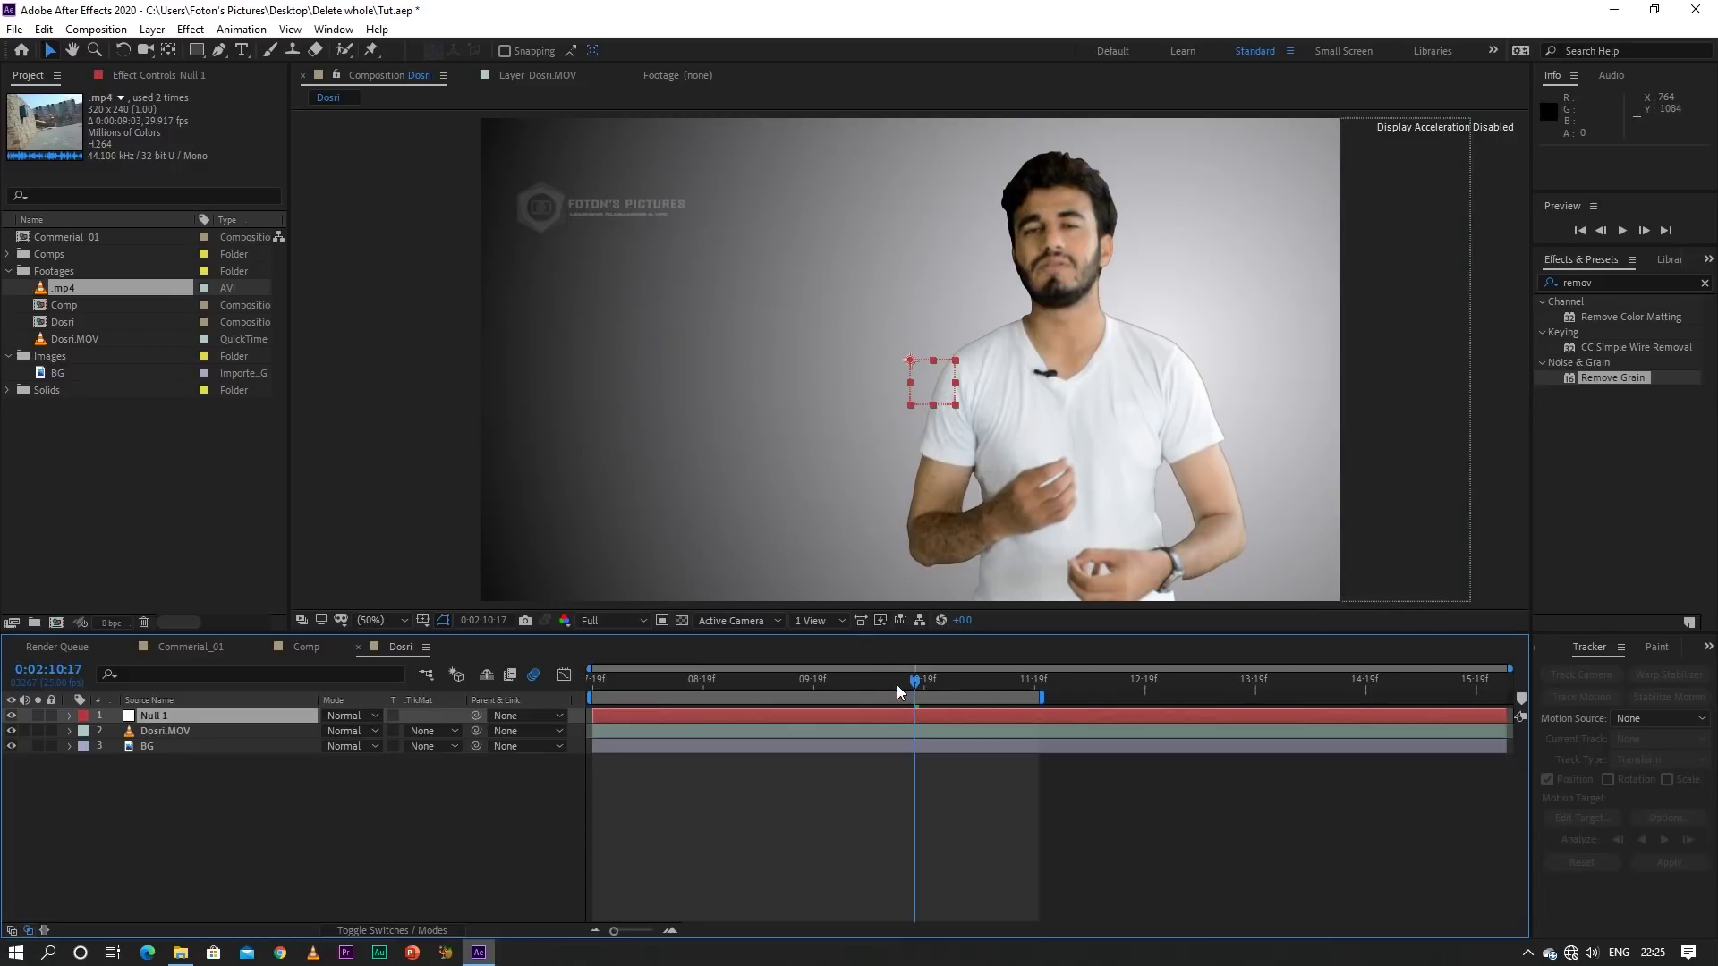
pyautogui.moveTo(898, 691); pyautogui.dragTo(711, 694)
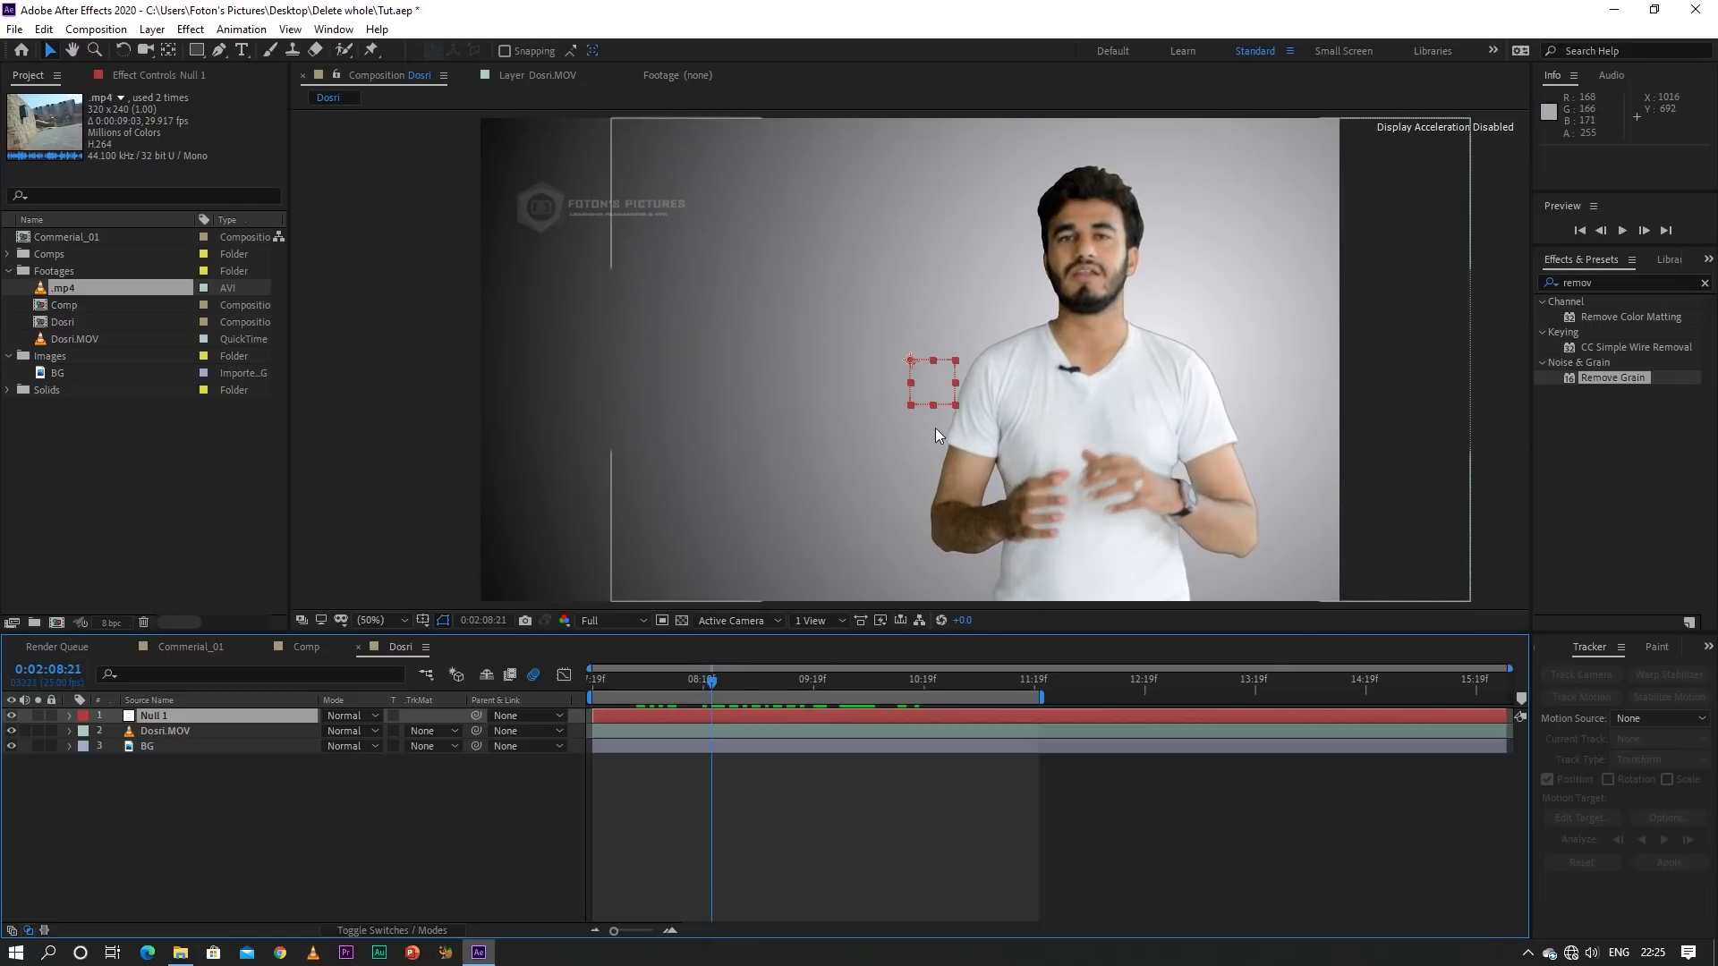
pyautogui.click(226, 732)
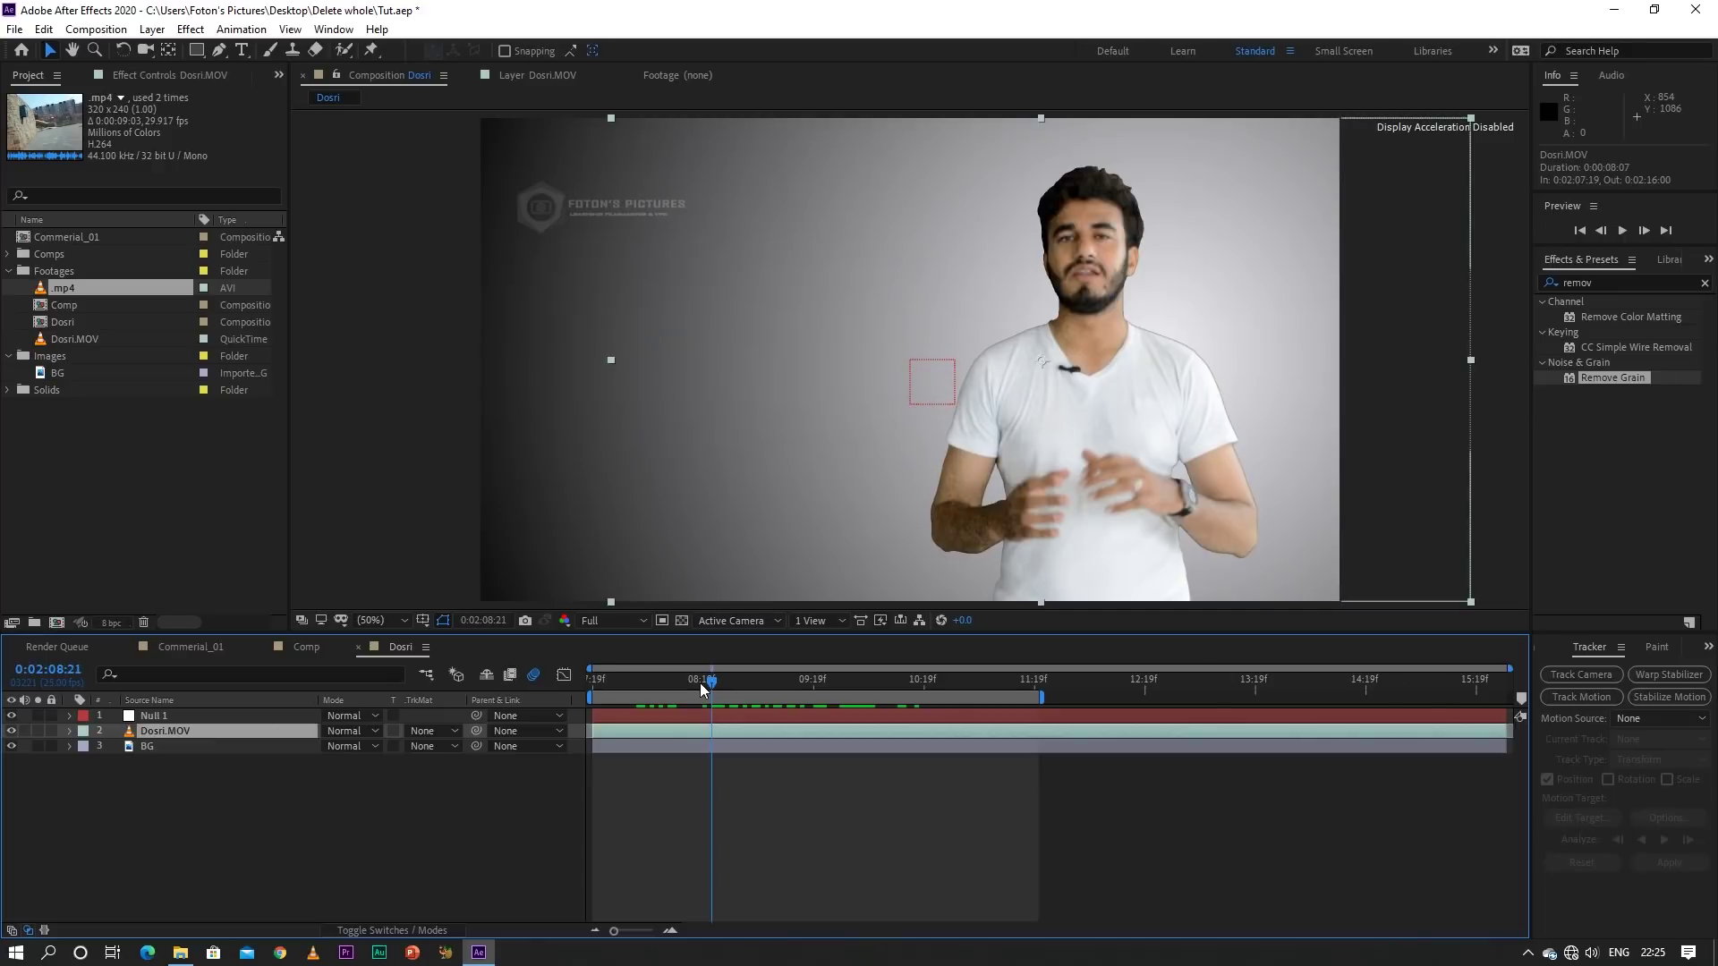
pyautogui.moveTo(713, 683); pyautogui.dragTo(590, 689)
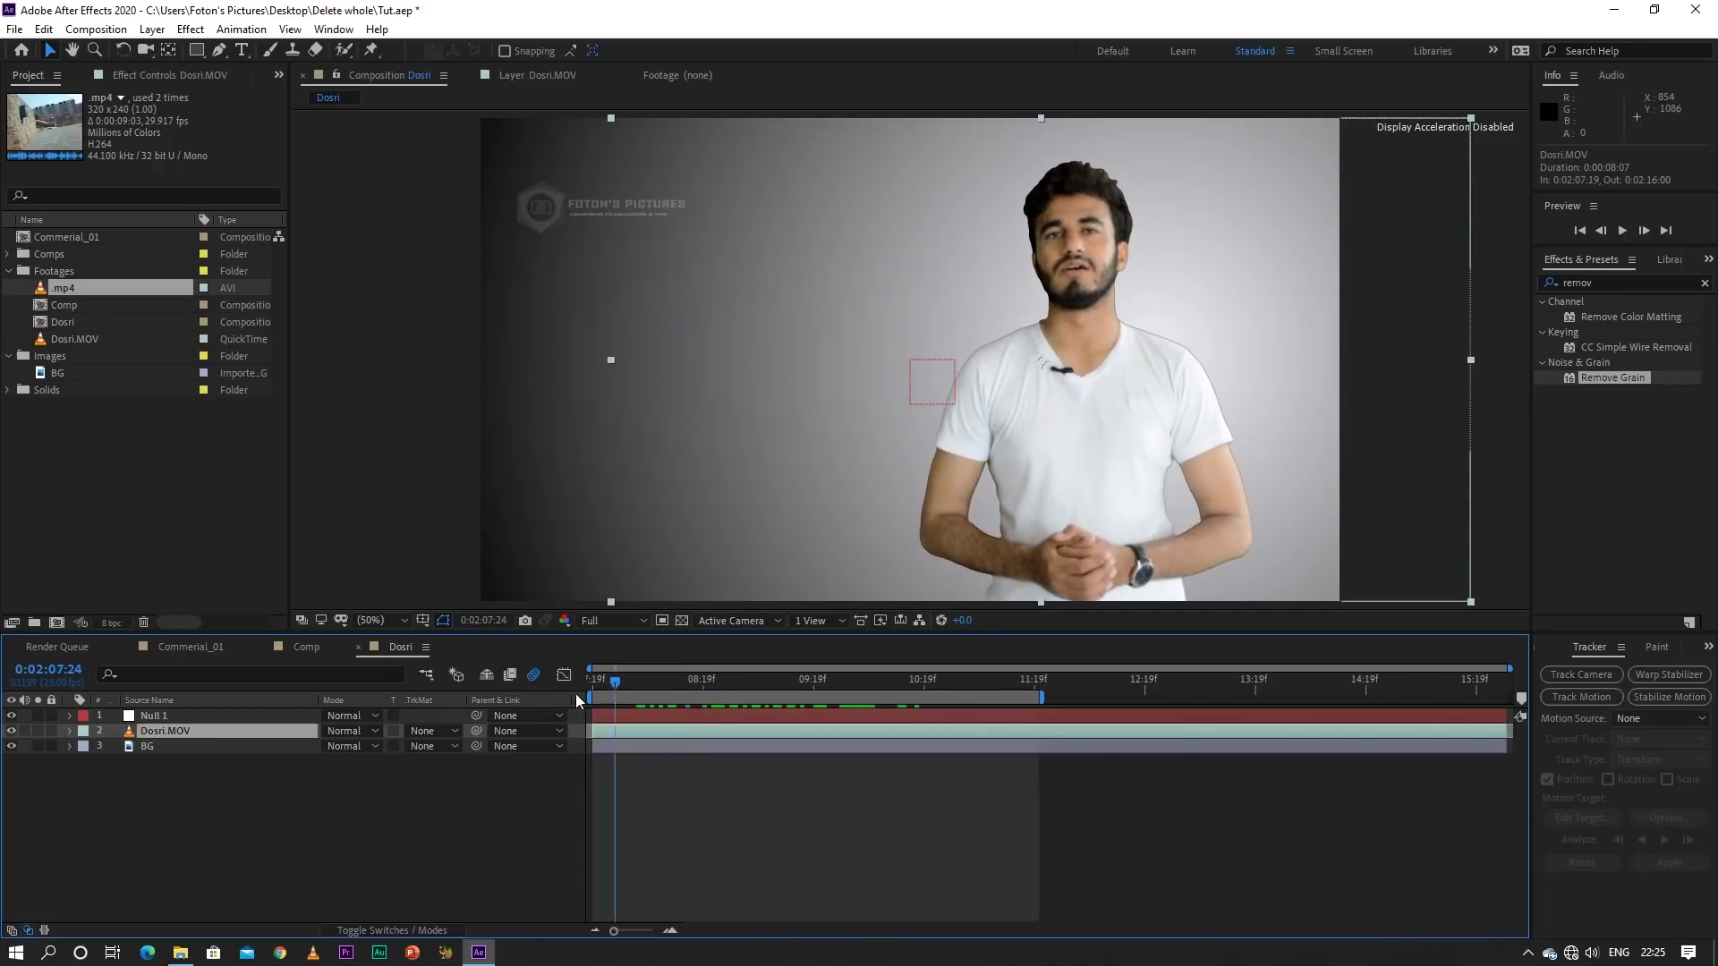
# Track the shirt microphone with Track Point 1, analyzing forward until stopped
pyautogui.click(1581, 697)
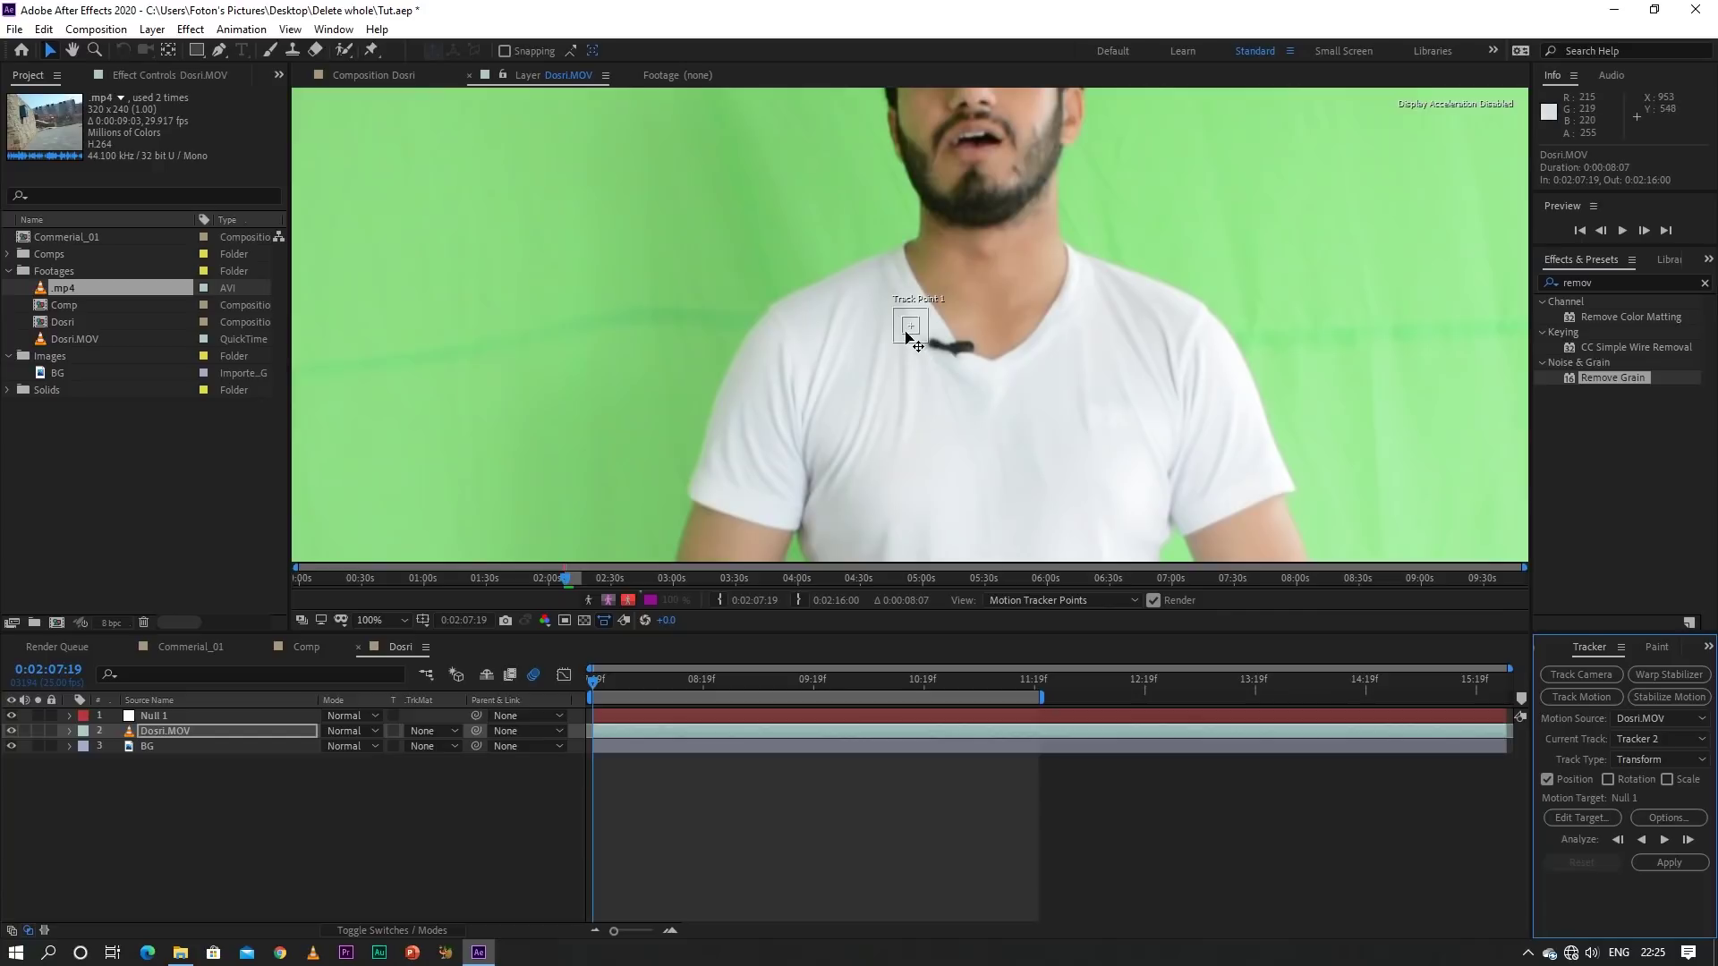
pyautogui.moveTo(908, 332); pyautogui.dragTo(958, 362)
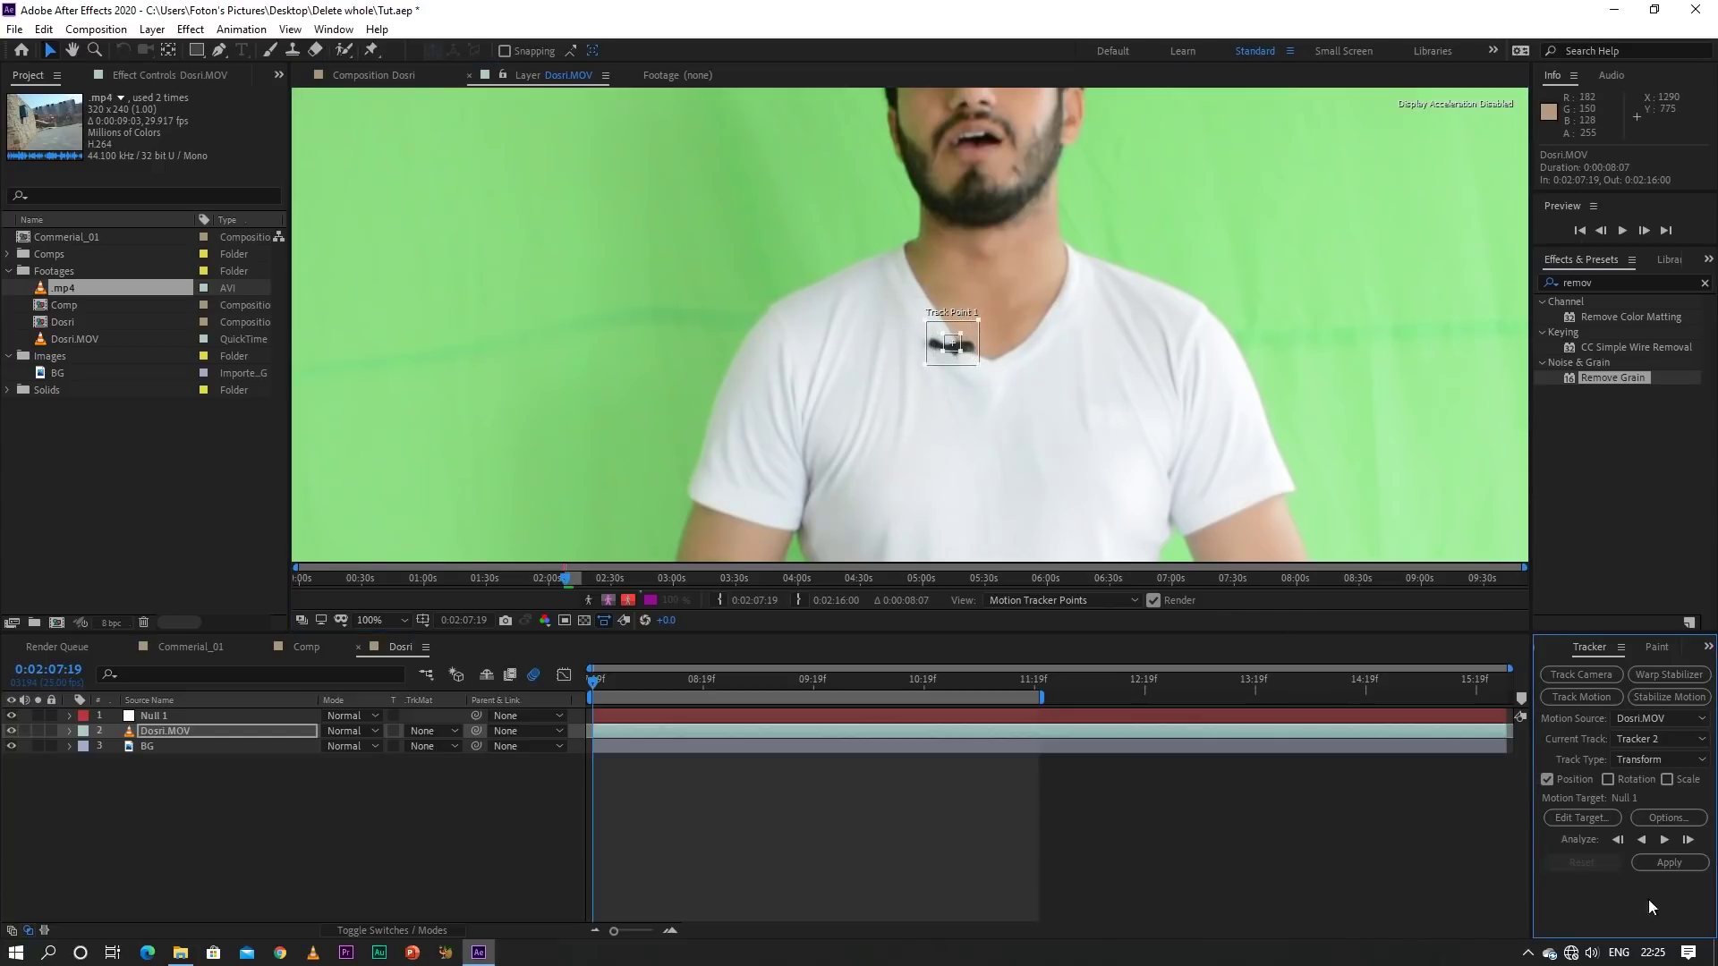
pyautogui.click(1664, 840)
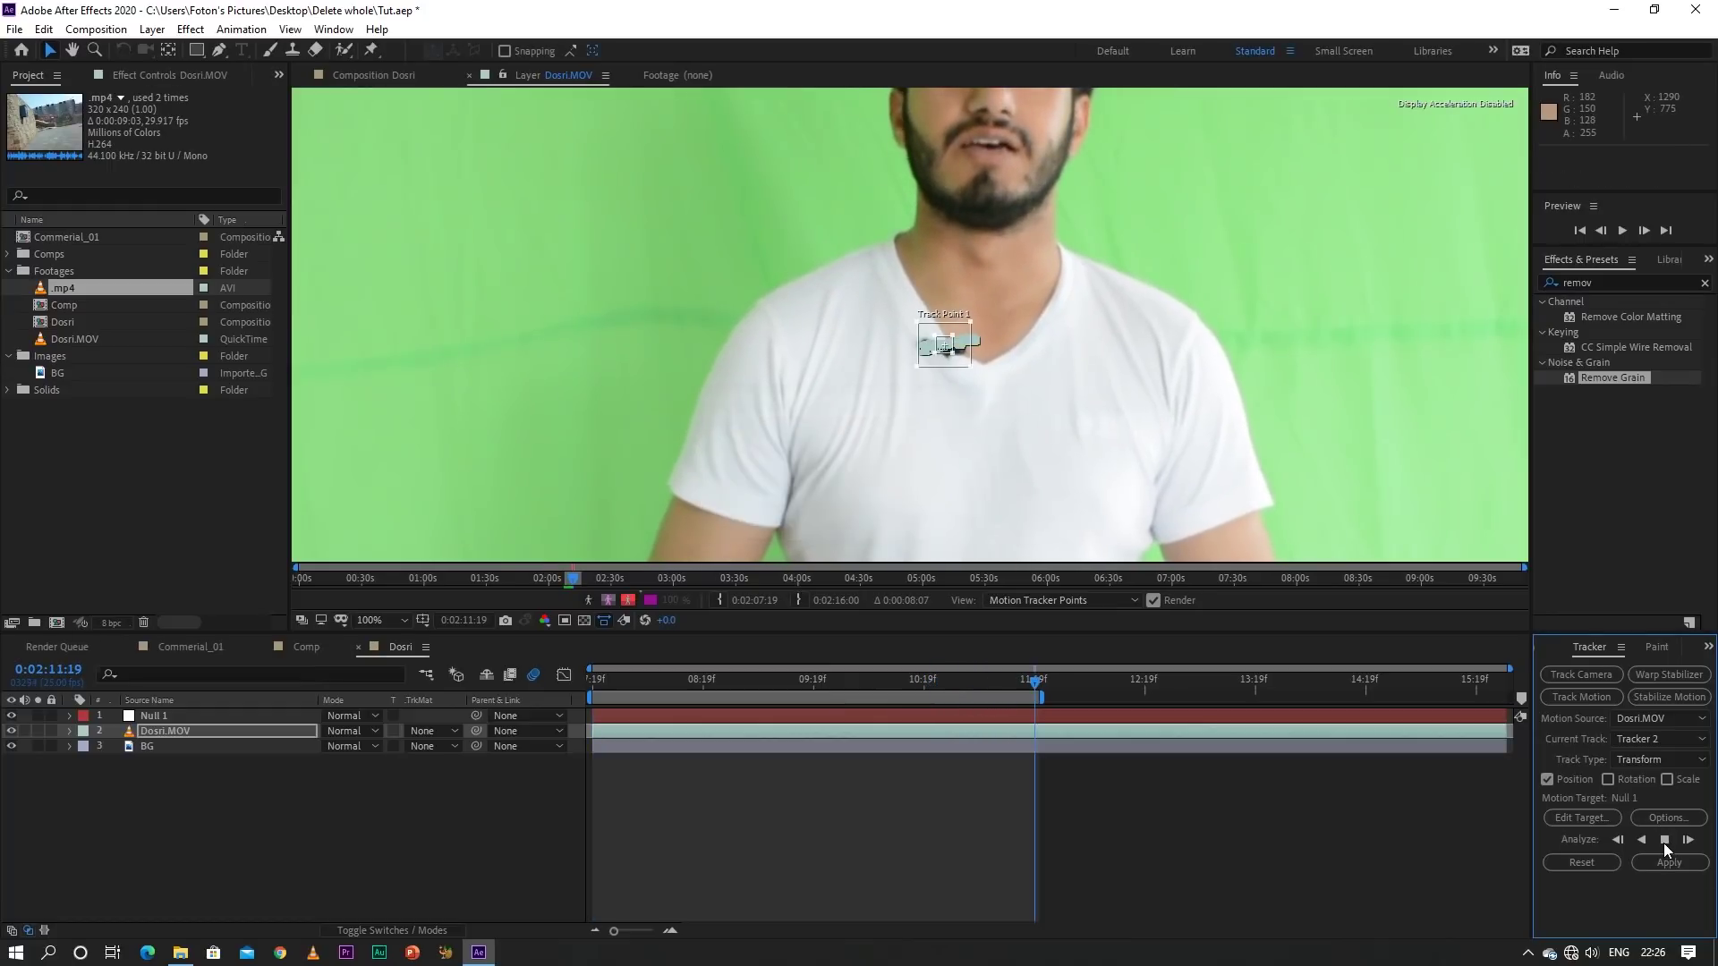
pyautogui.click(1662, 842)
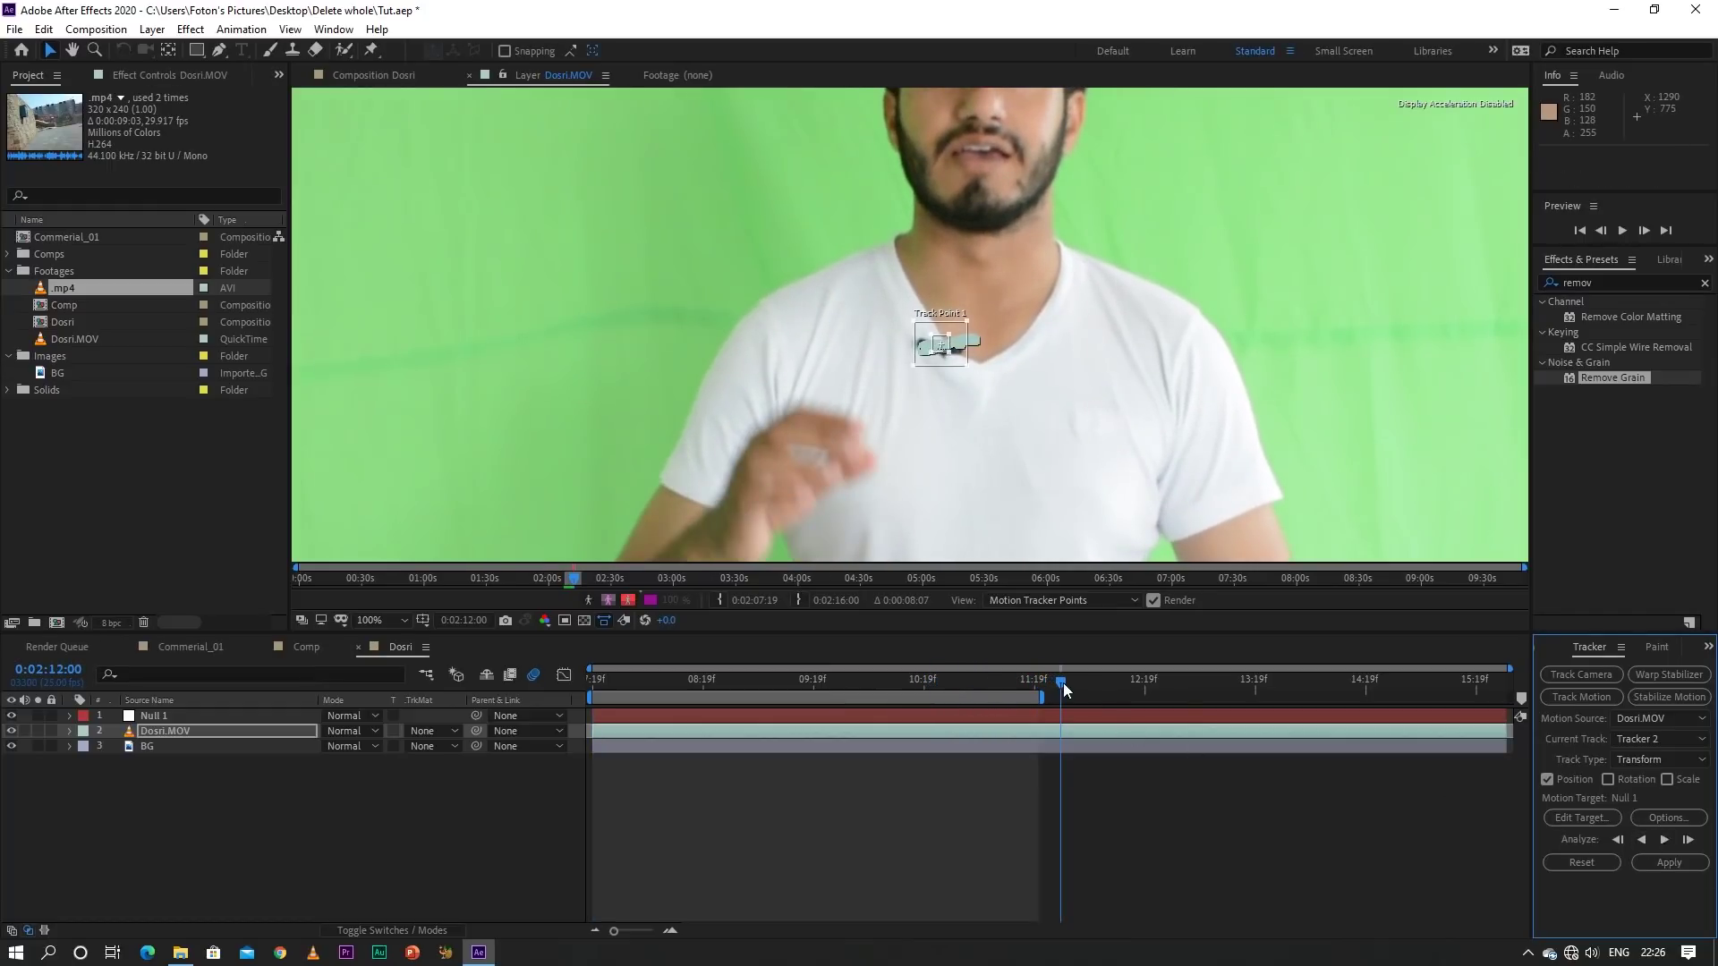
pyautogui.moveTo(1062, 684); pyautogui.dragTo(921, 685)
# Set Null 1 as the motion target and apply the tracked position keyframes to it
pyautogui.click(1598, 814)
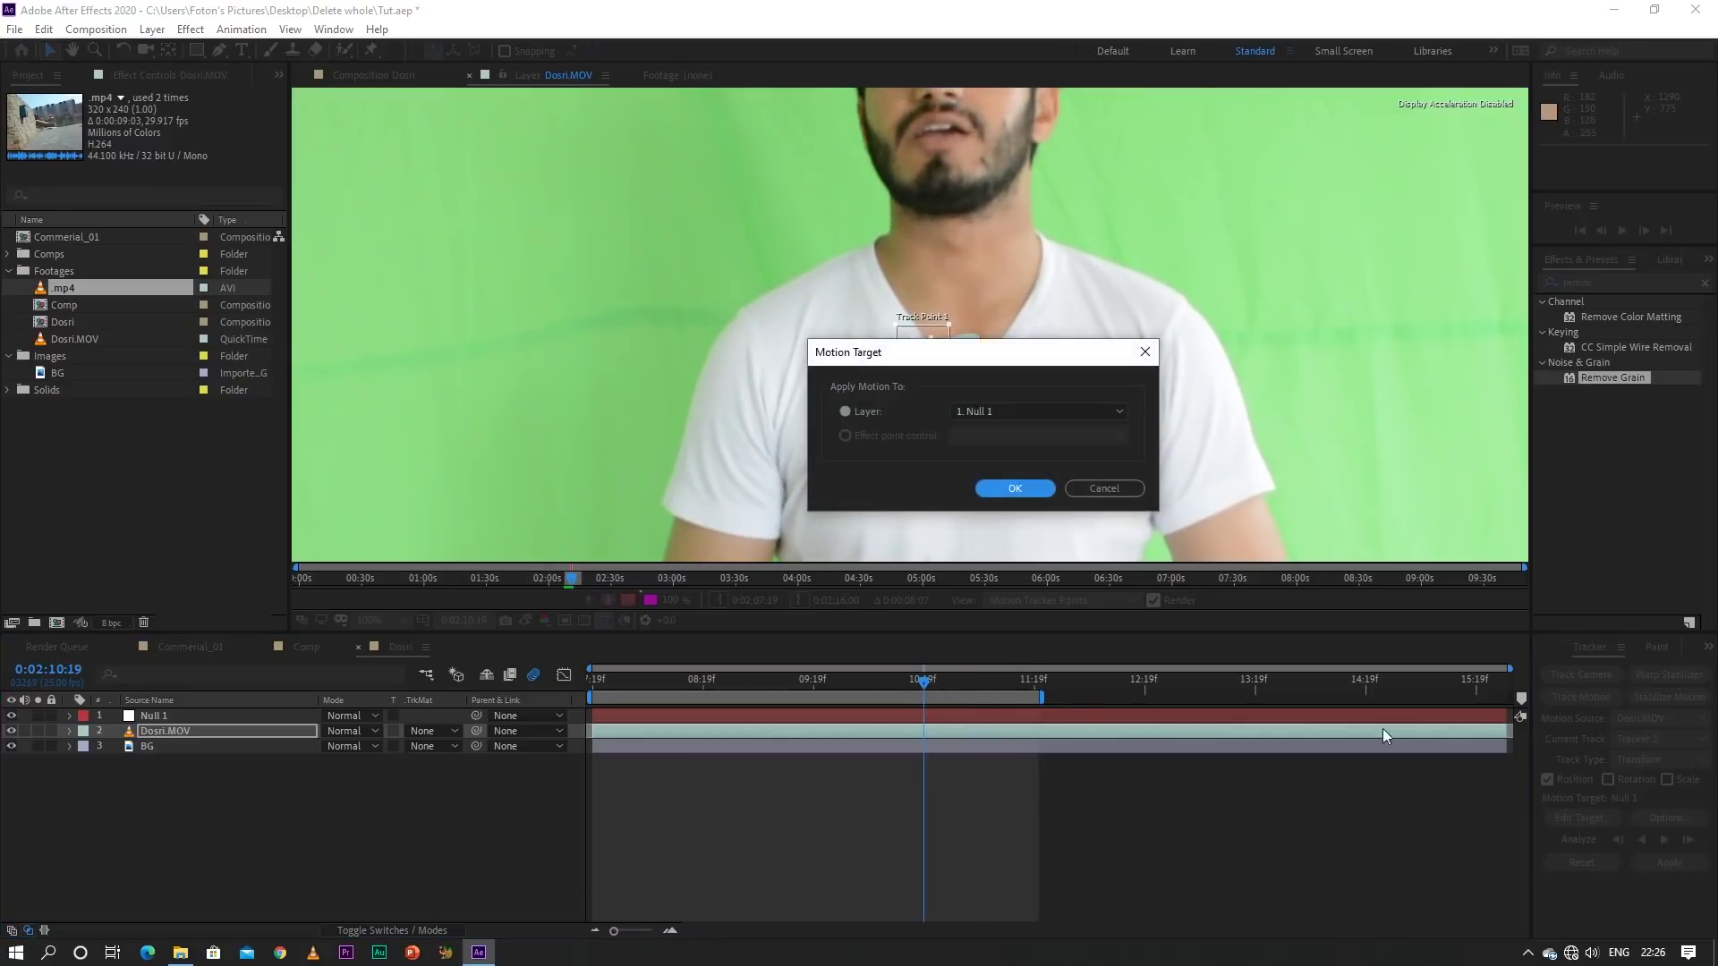
pyautogui.click(1012, 488)
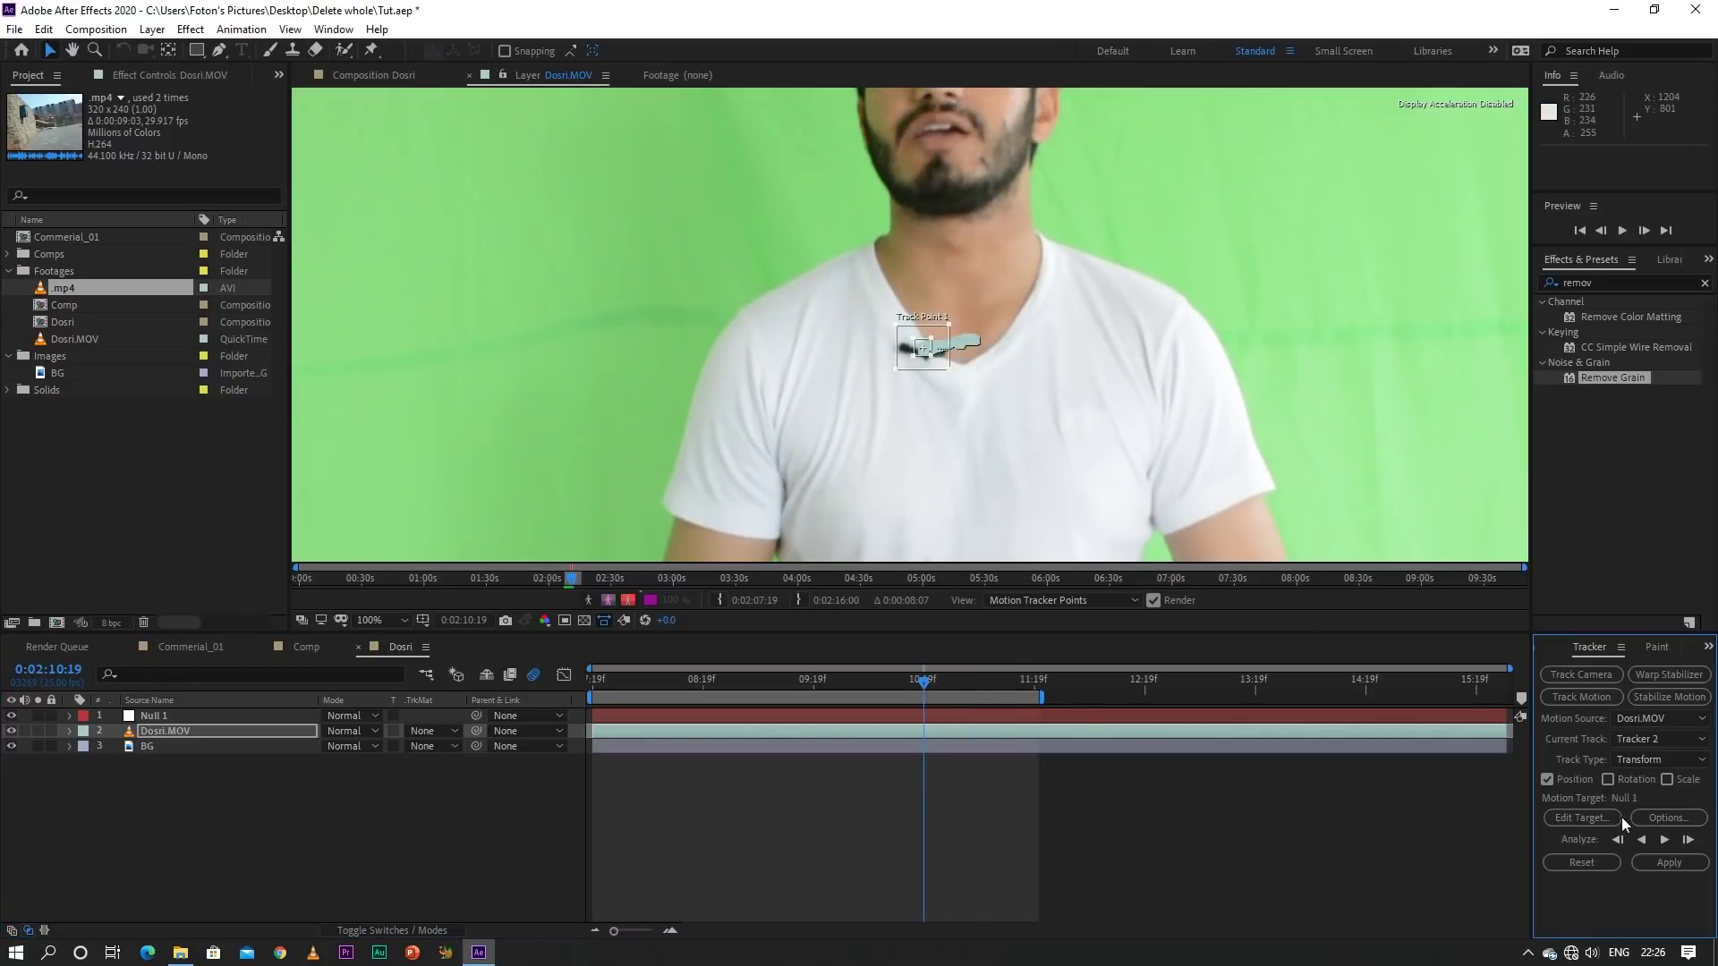
pyautogui.click(1668, 862)
pyautogui.click(988, 470)
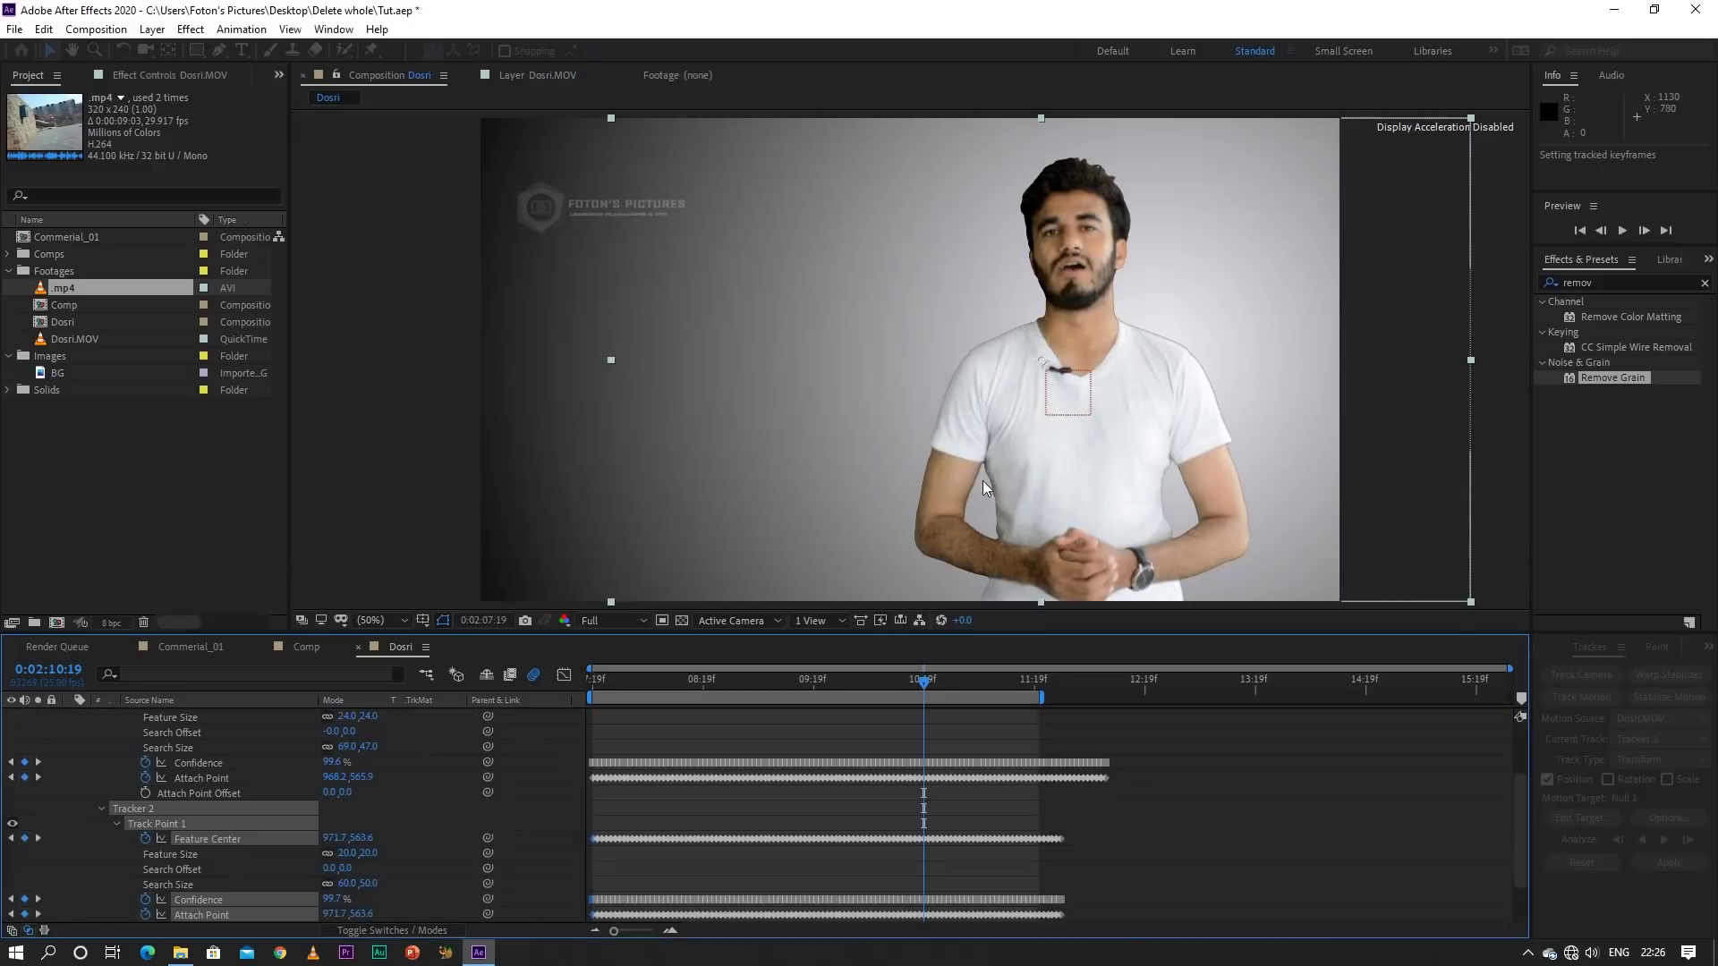
pyautogui.scroll(2, 720, 845)
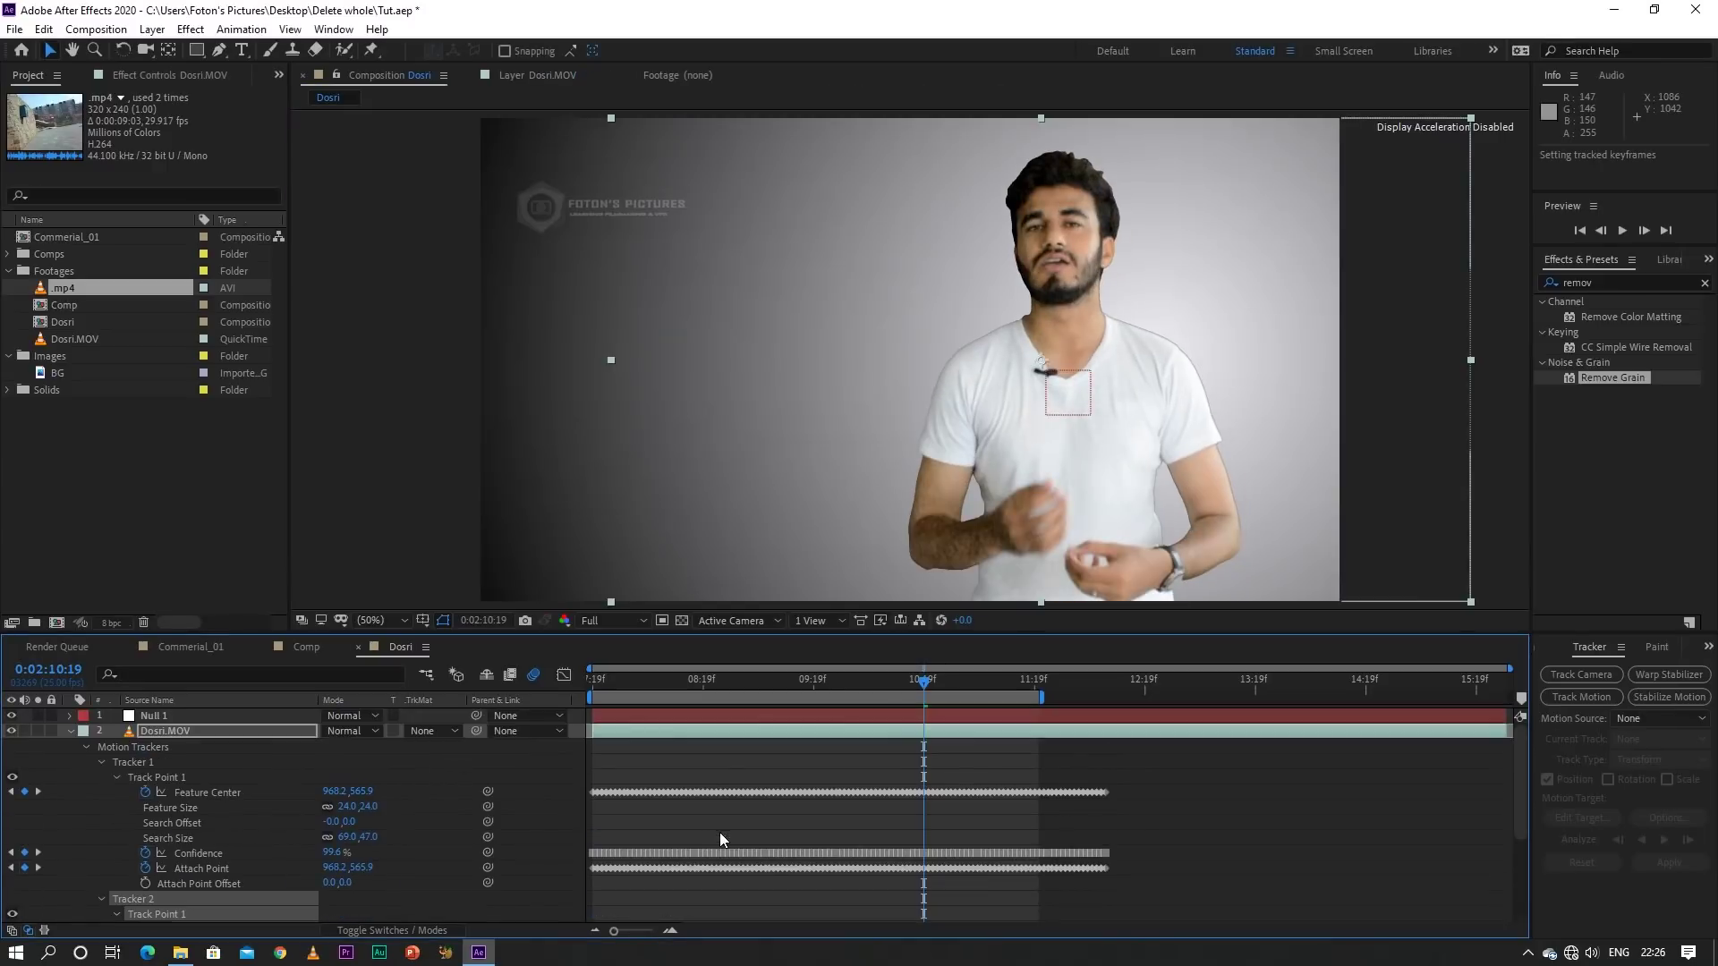
pyautogui.click(73, 735)
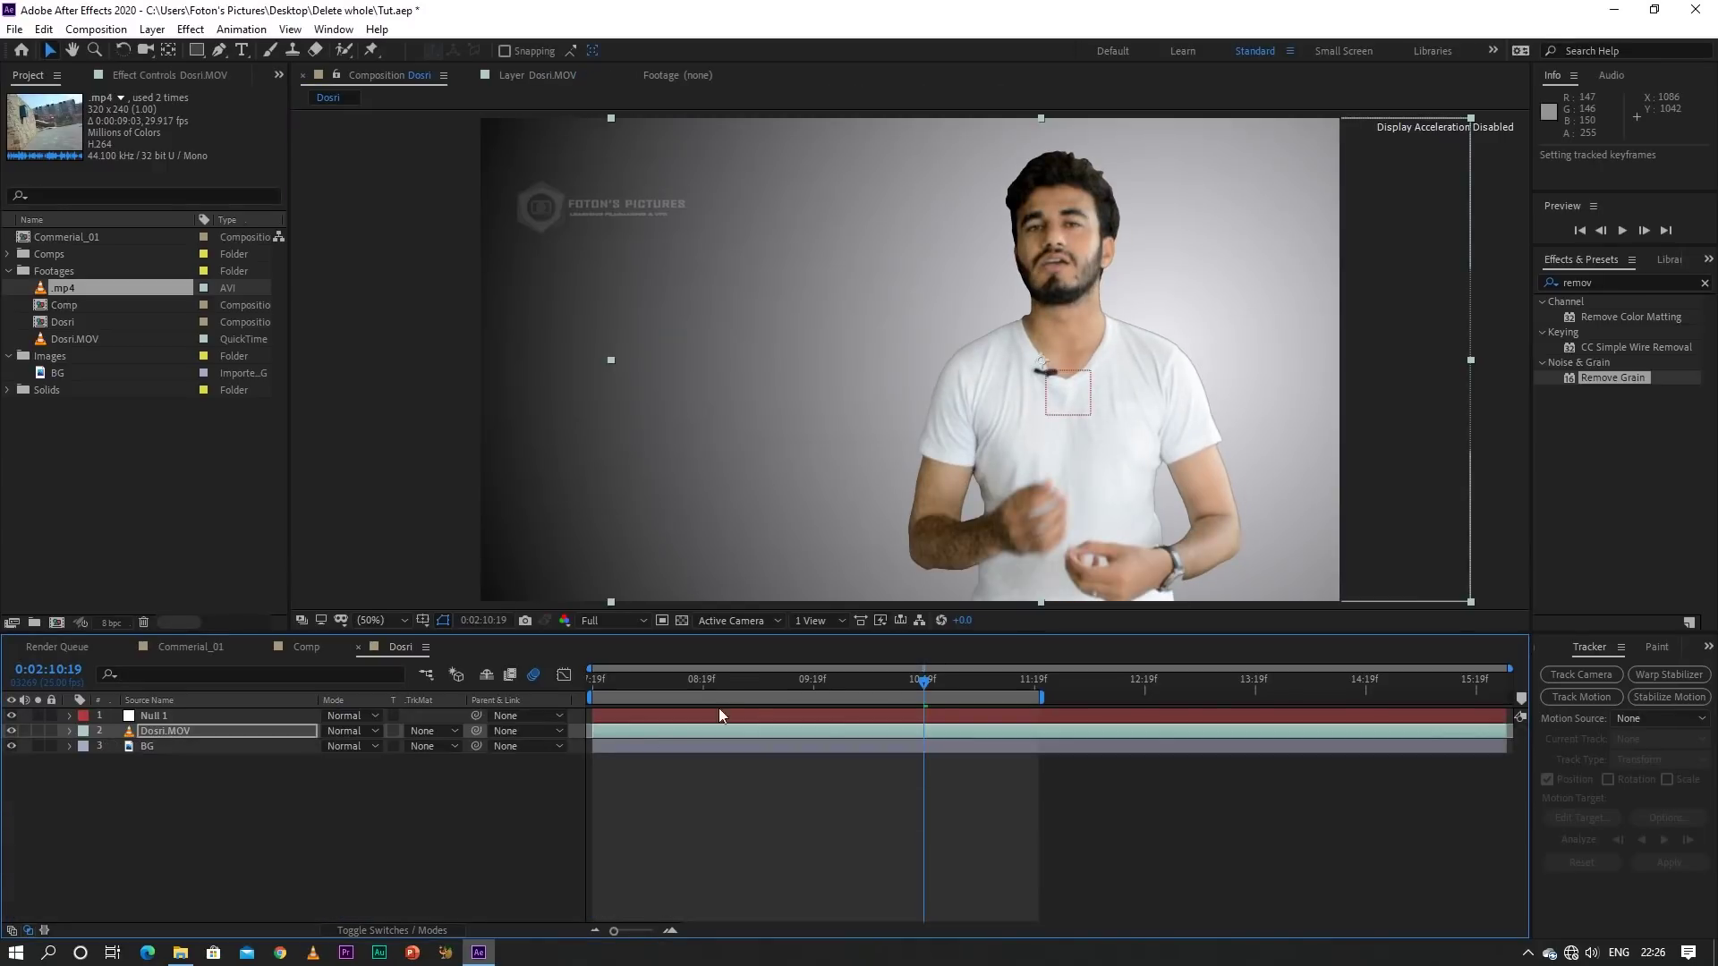
pyautogui.moveTo(720, 685)
pyautogui.mouseDown()
pyautogui.moveTo(682, 685)
pyautogui.moveTo(614, 734)
pyautogui.mouseUp()
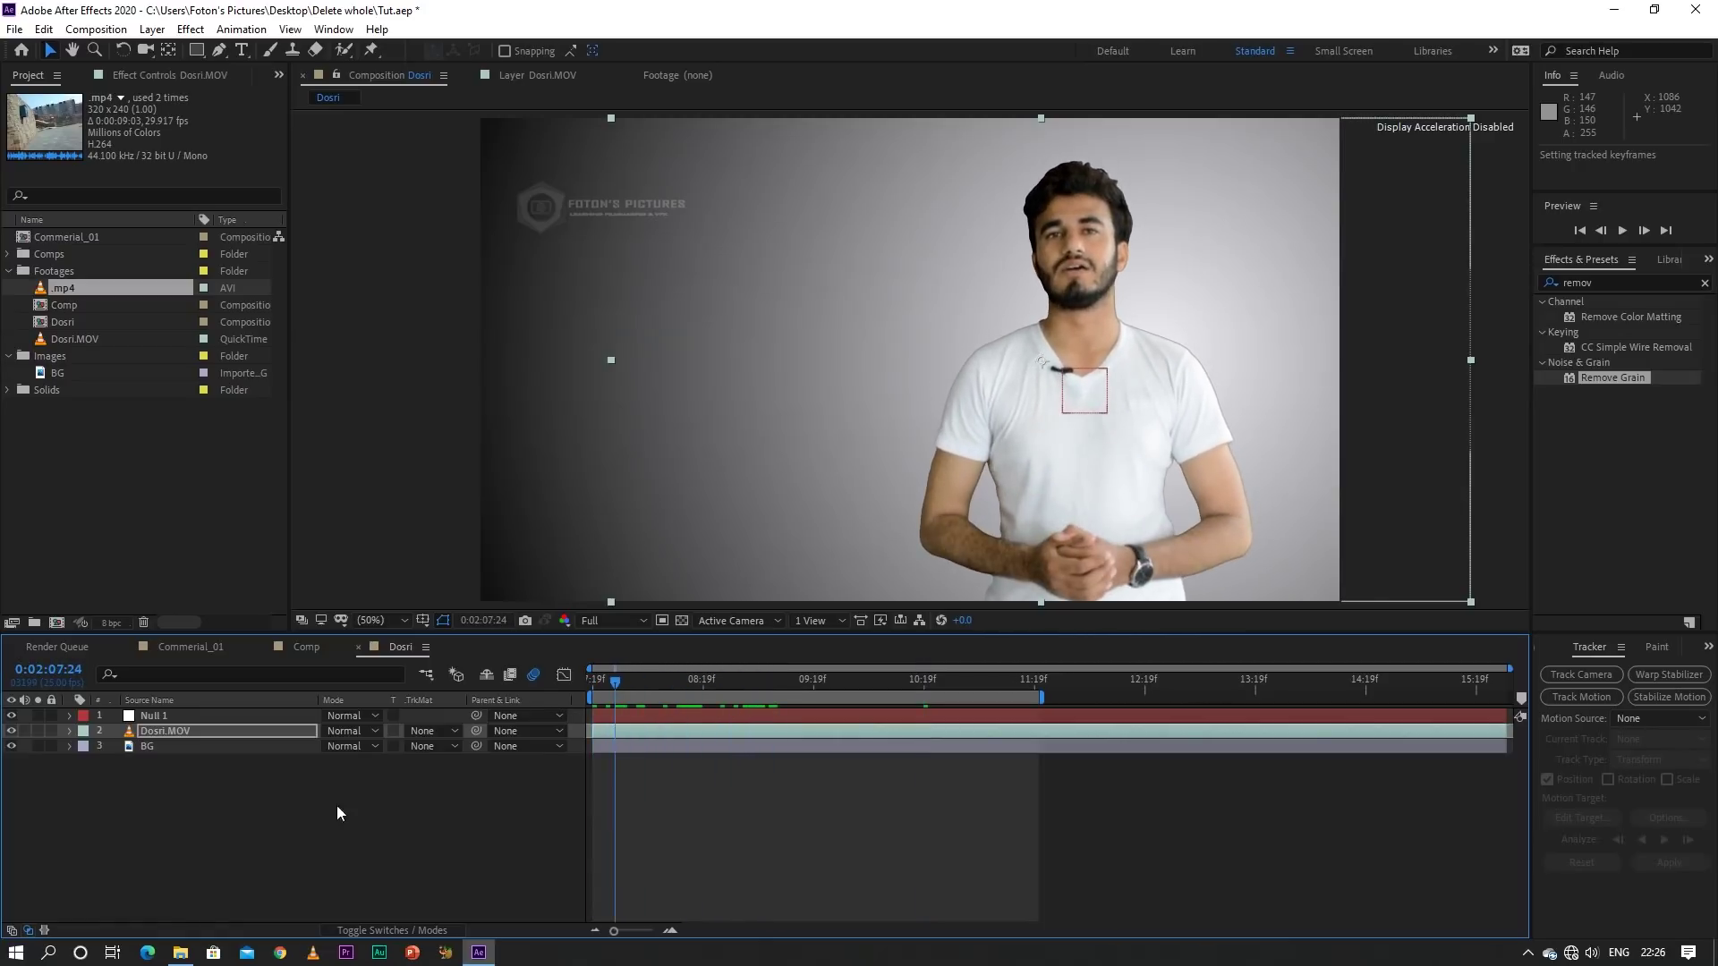
# Create a red solid layer and scale it down to a small rectangle
pyautogui.rightClick(205, 808)
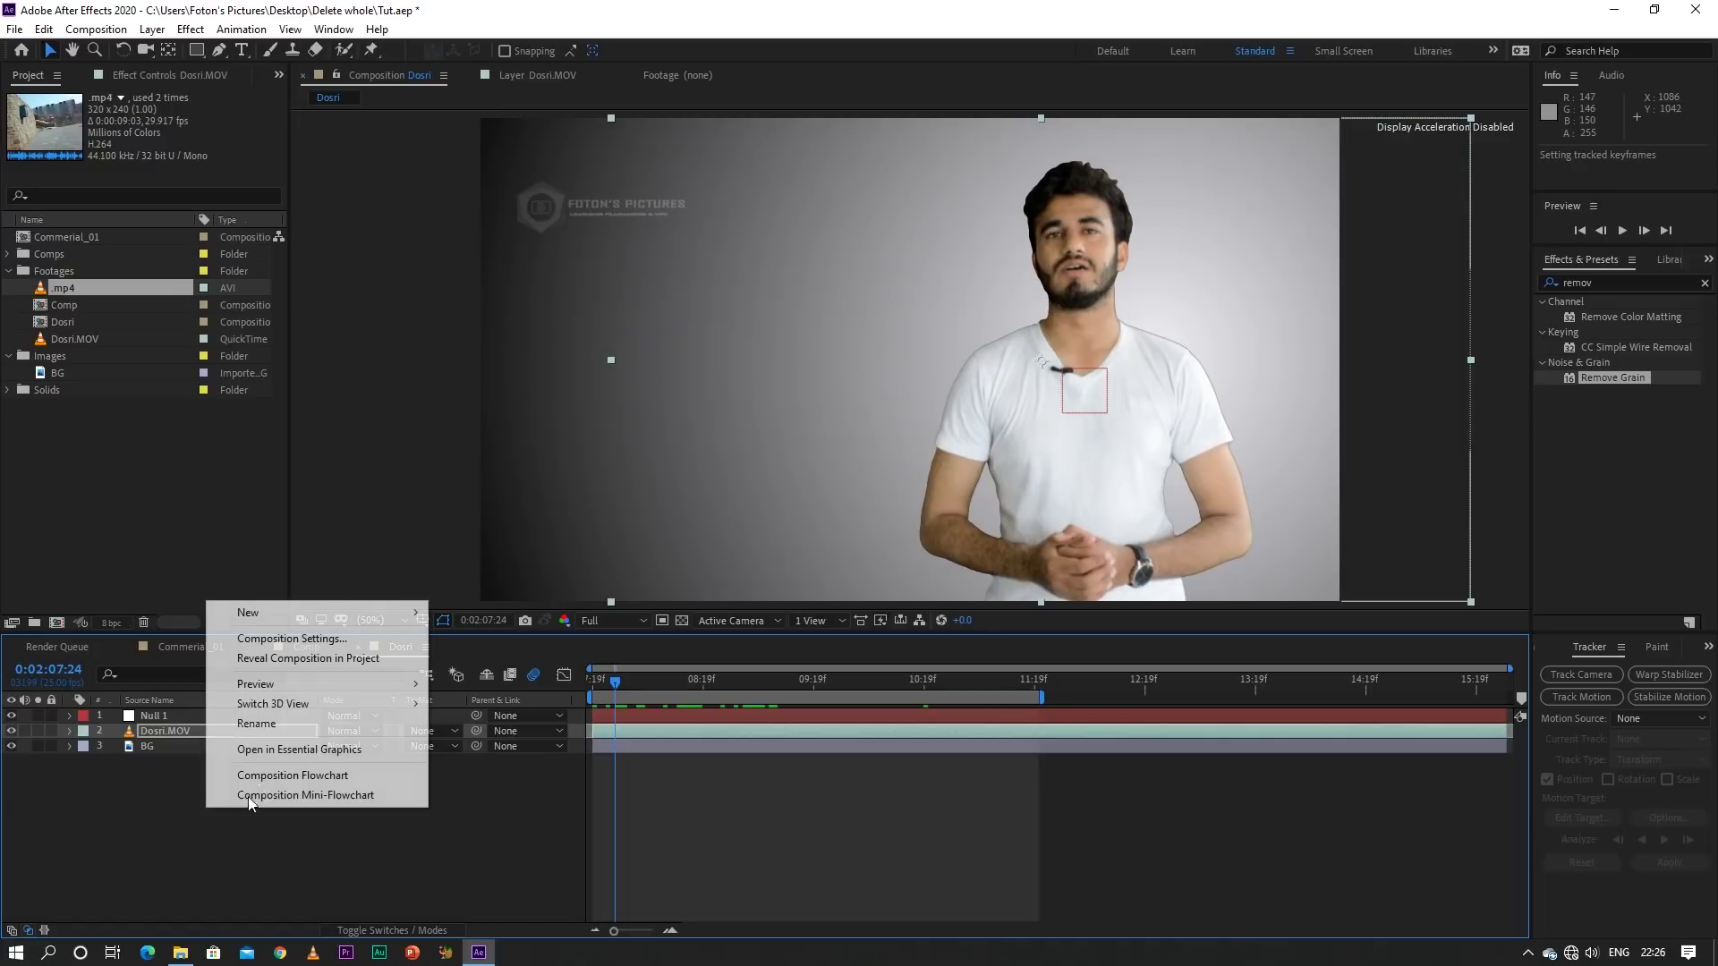
pyautogui.click(493, 653)
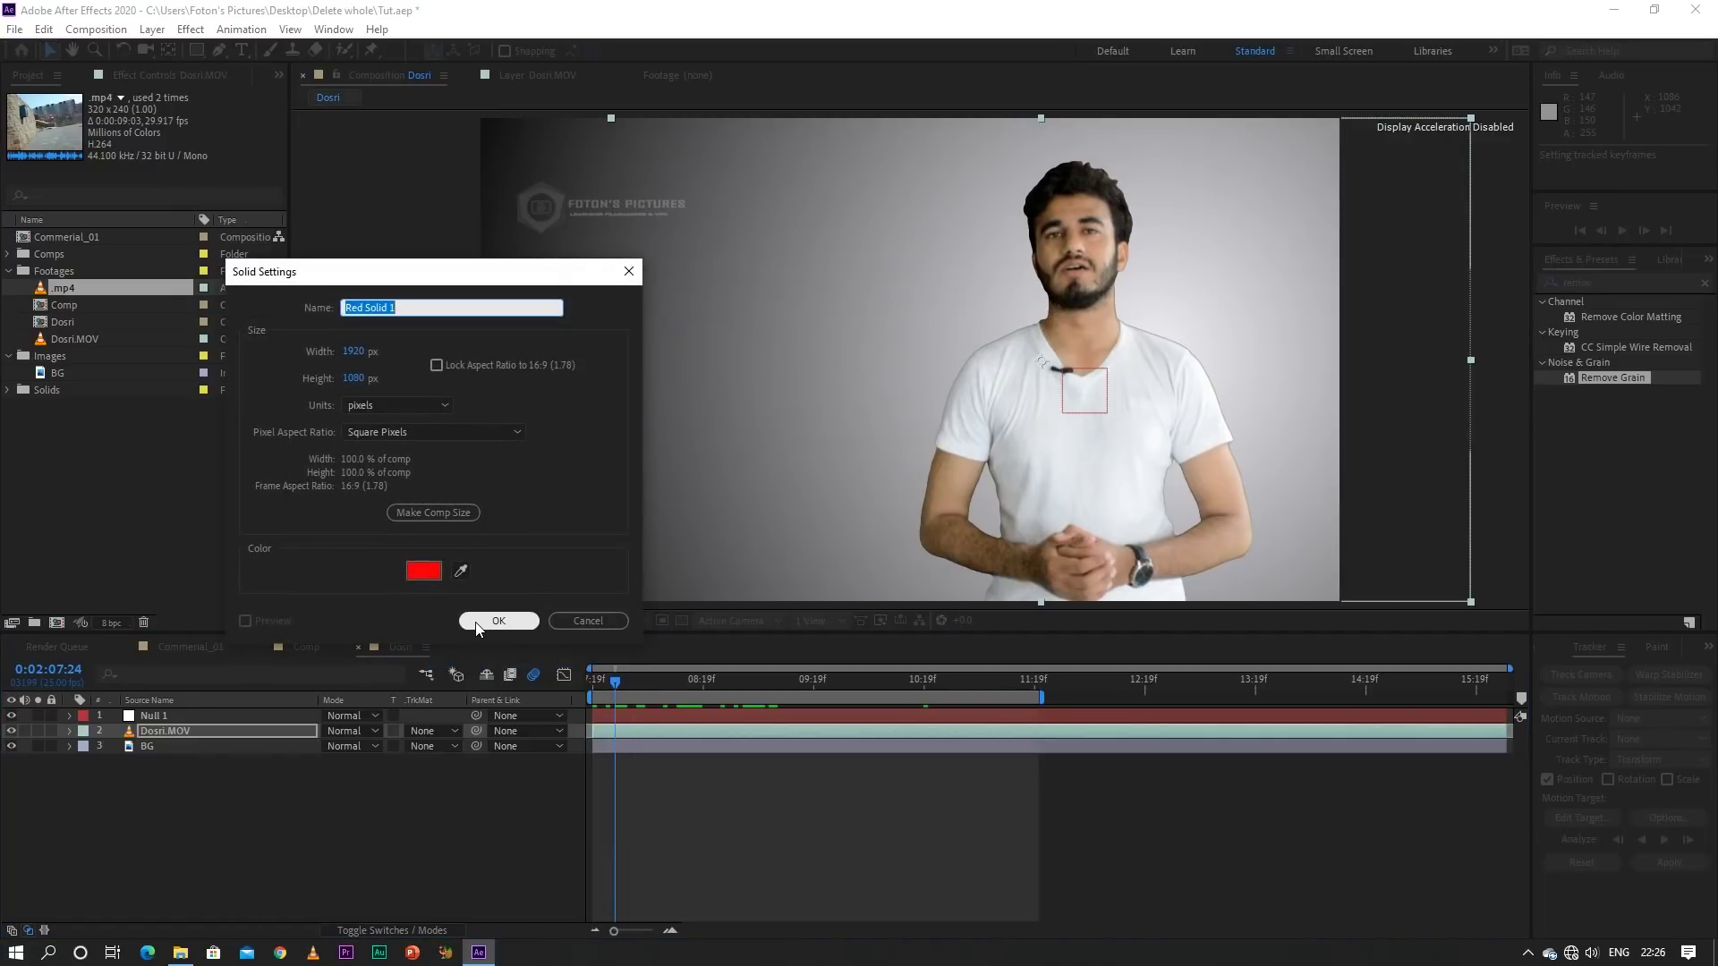
pyautogui.click(470, 617)
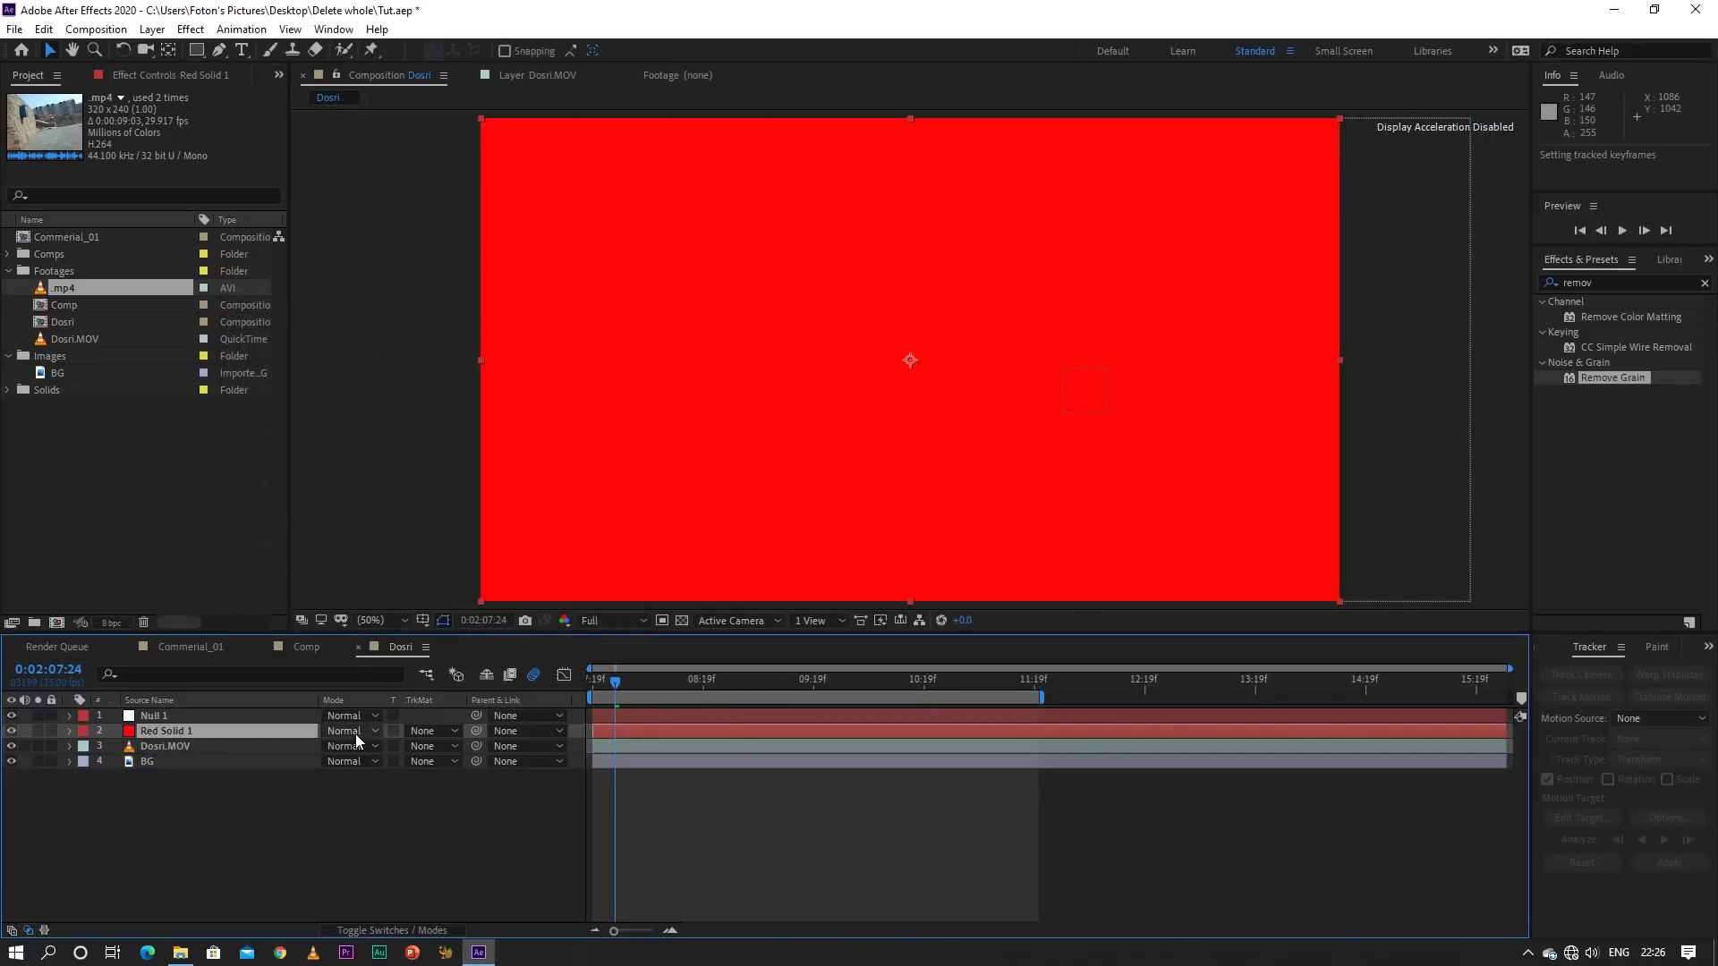
pyautogui.press('s')
pyautogui.moveTo(354, 746); pyautogui.dragTo(302, 759)
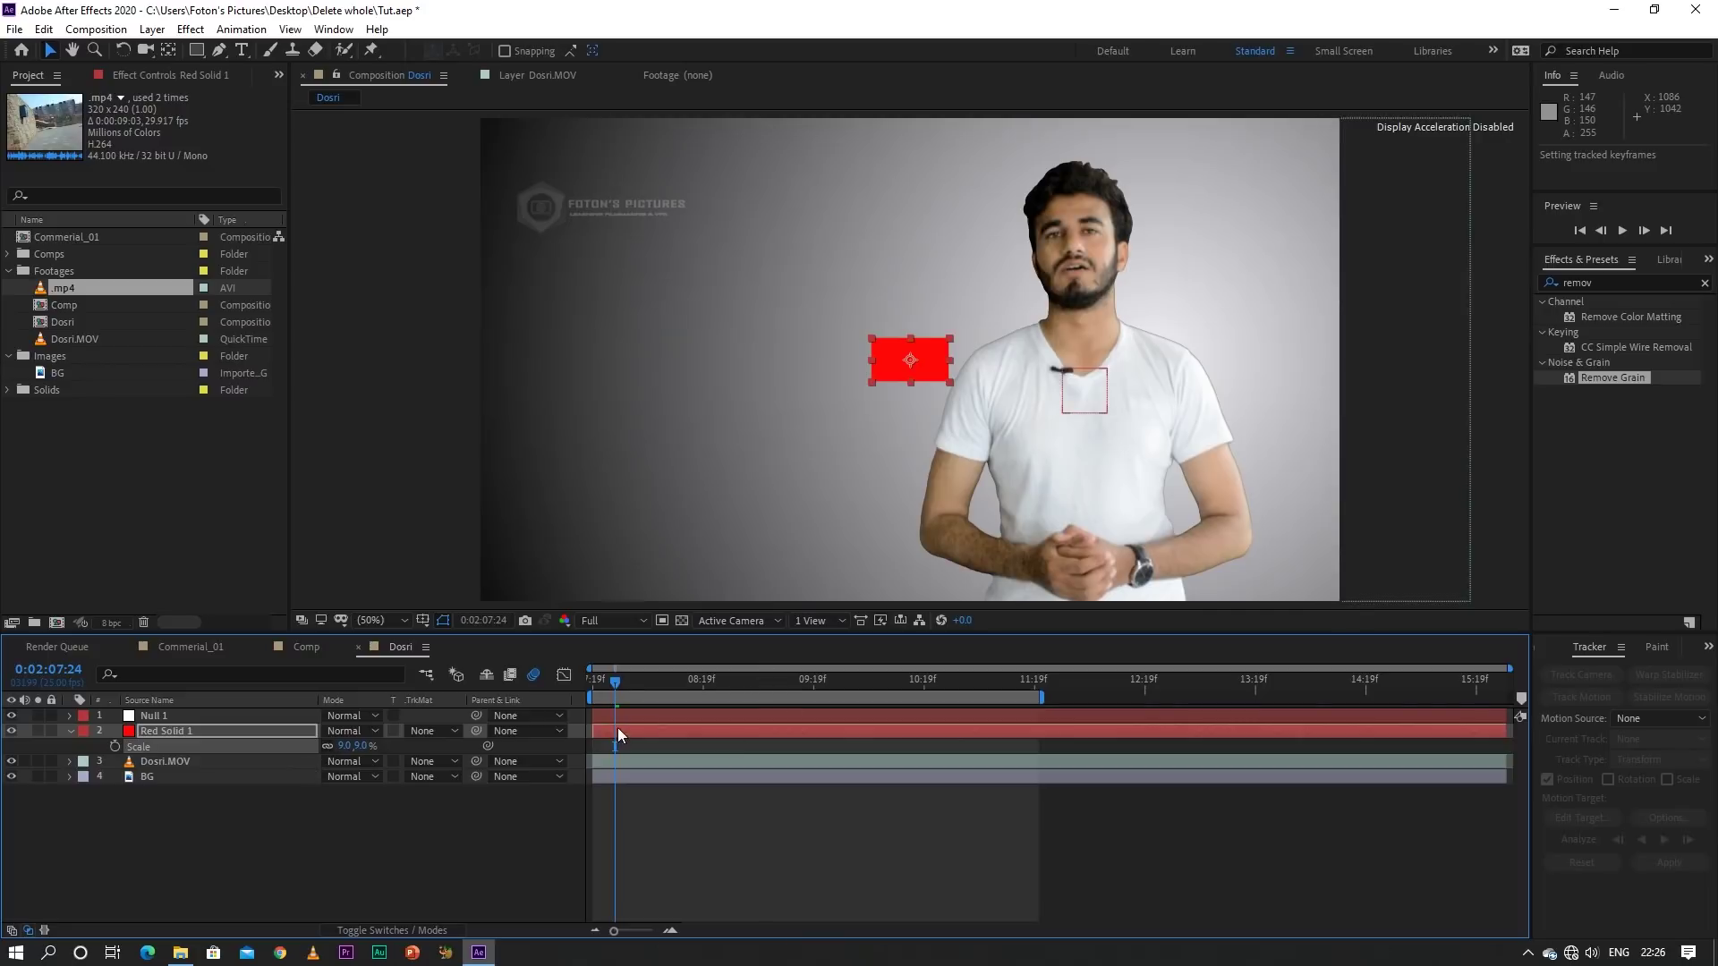
# Parent Red Solid 1 to the tracked Null 1 layer
pyautogui.moveTo(615, 685); pyautogui.dragTo(743, 689)
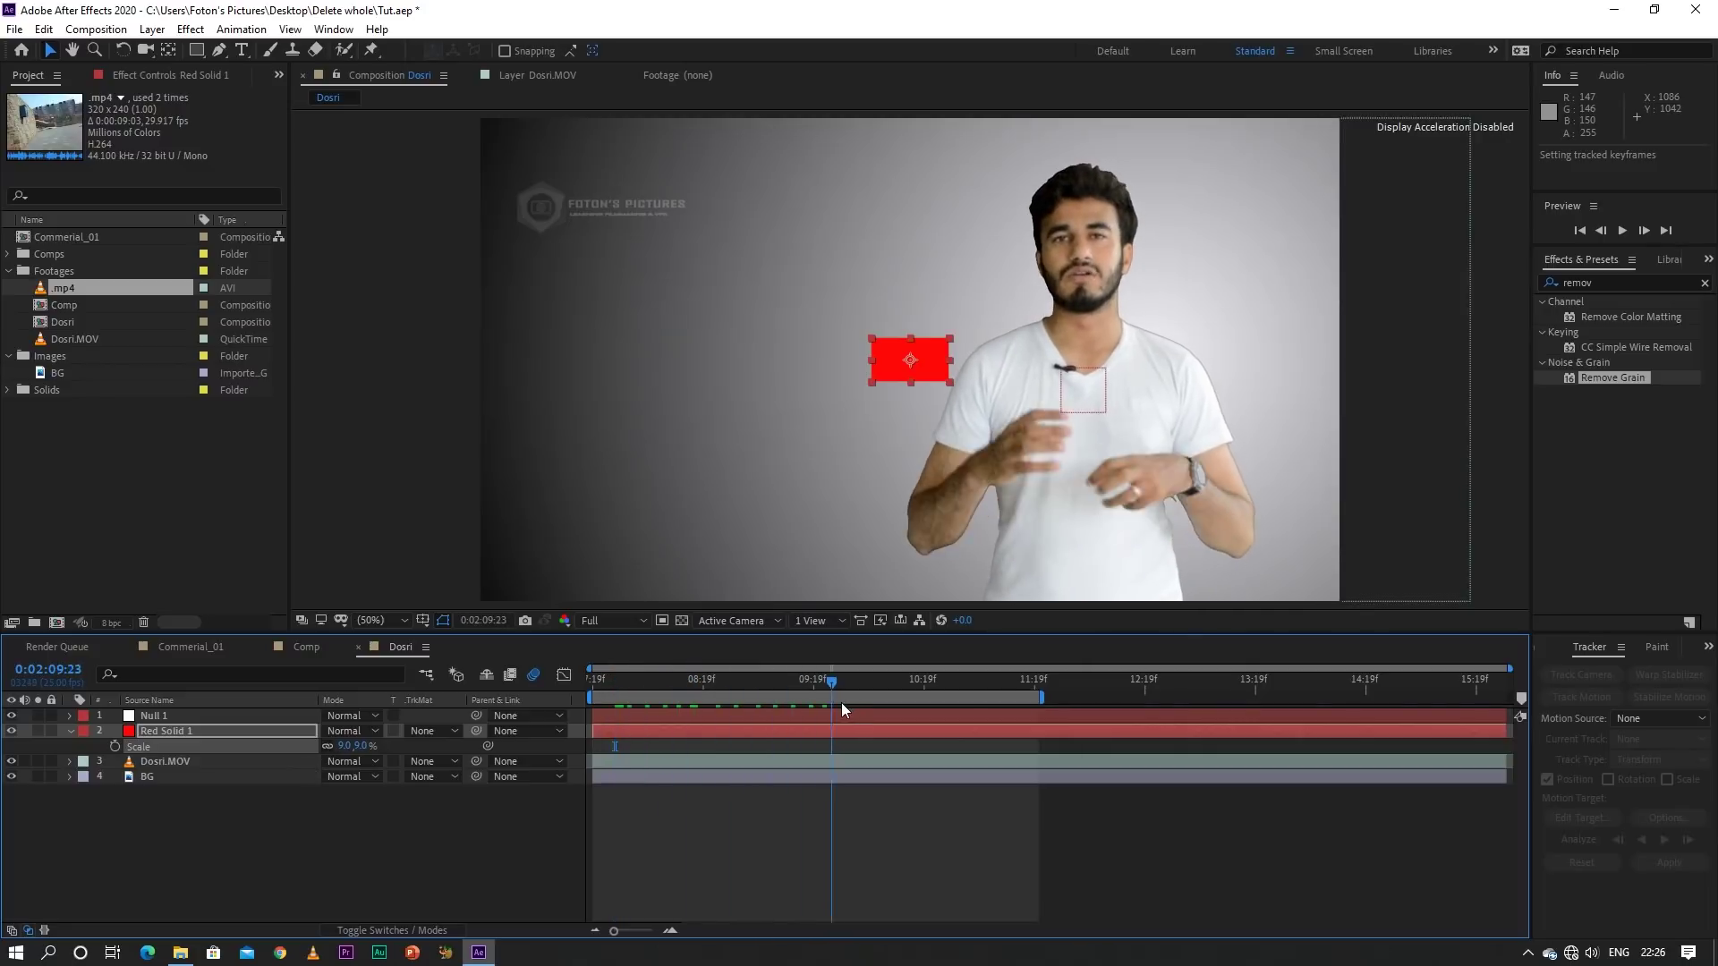
pyautogui.click(650, 706)
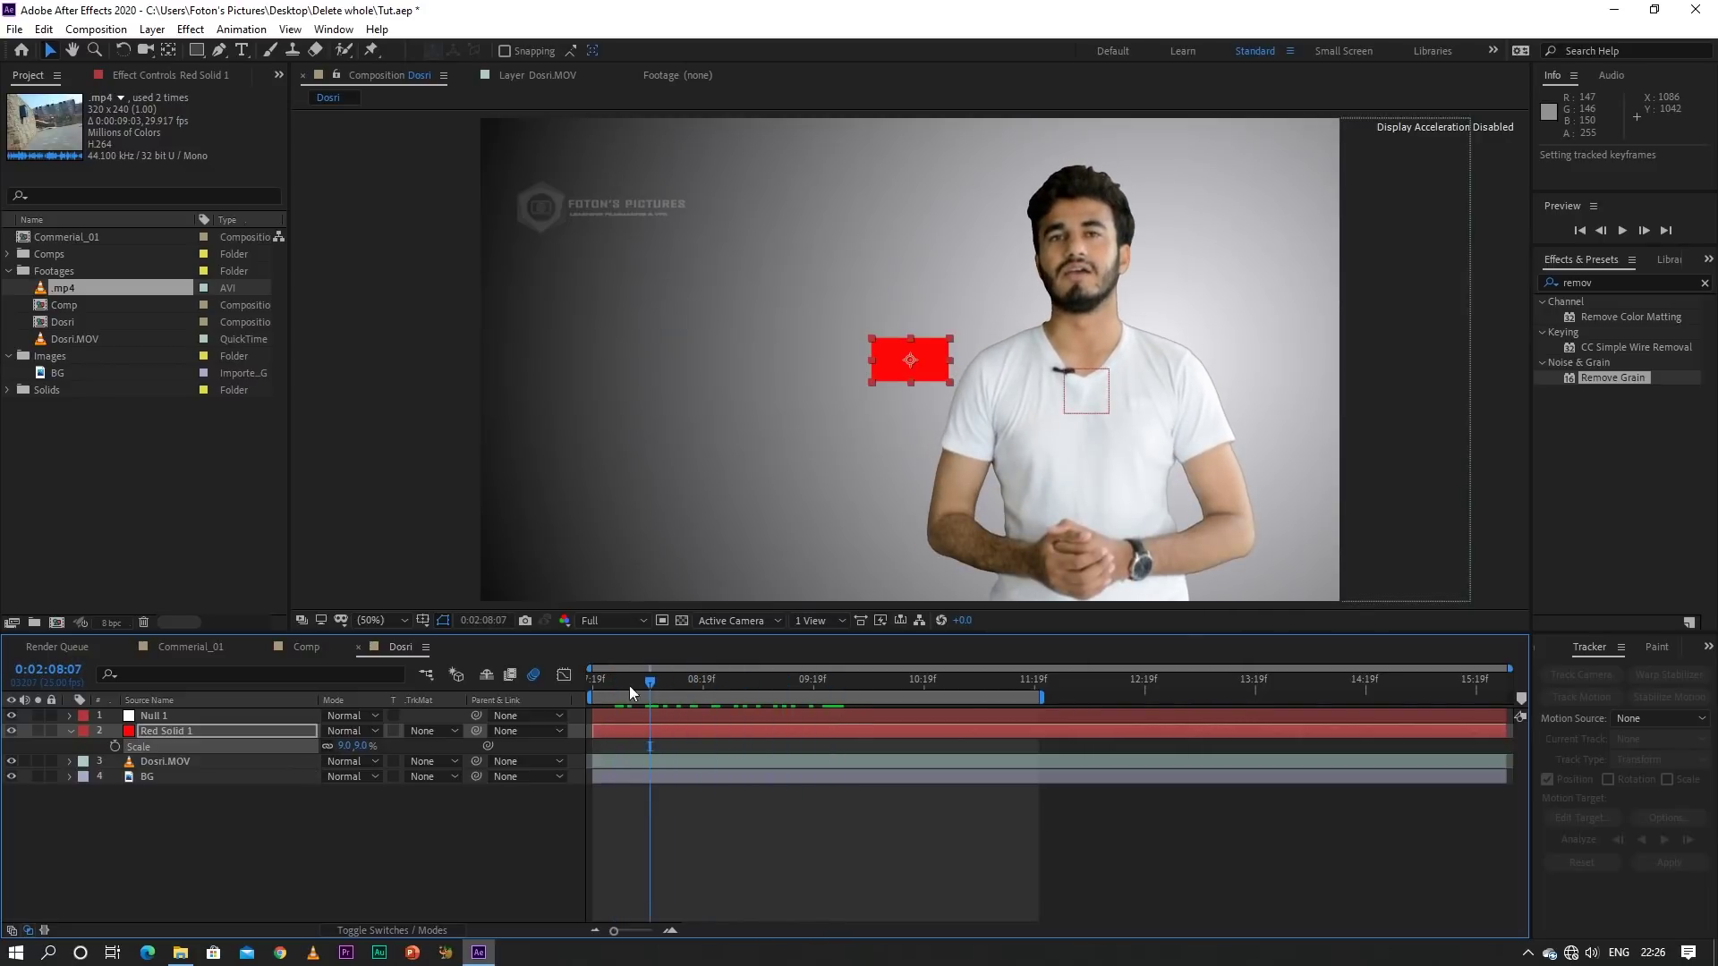
pyautogui.moveTo(630, 686); pyautogui.dragTo(592, 690)
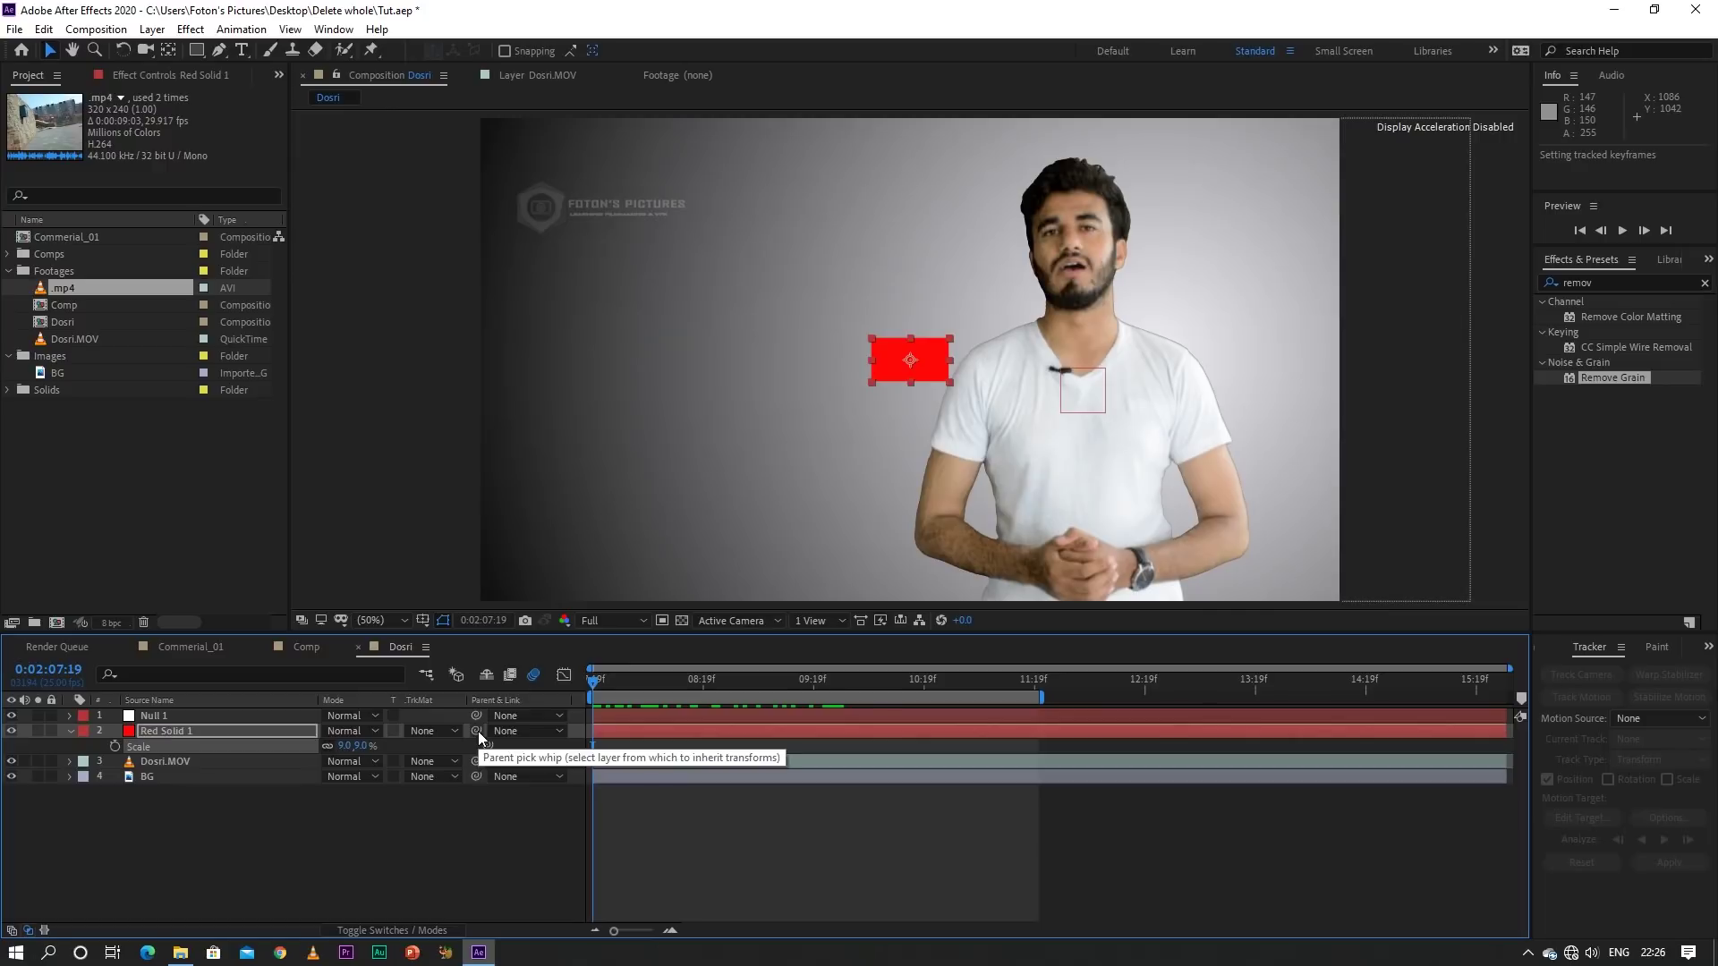
pyautogui.moveTo(478, 732); pyautogui.dragTo(234, 721)
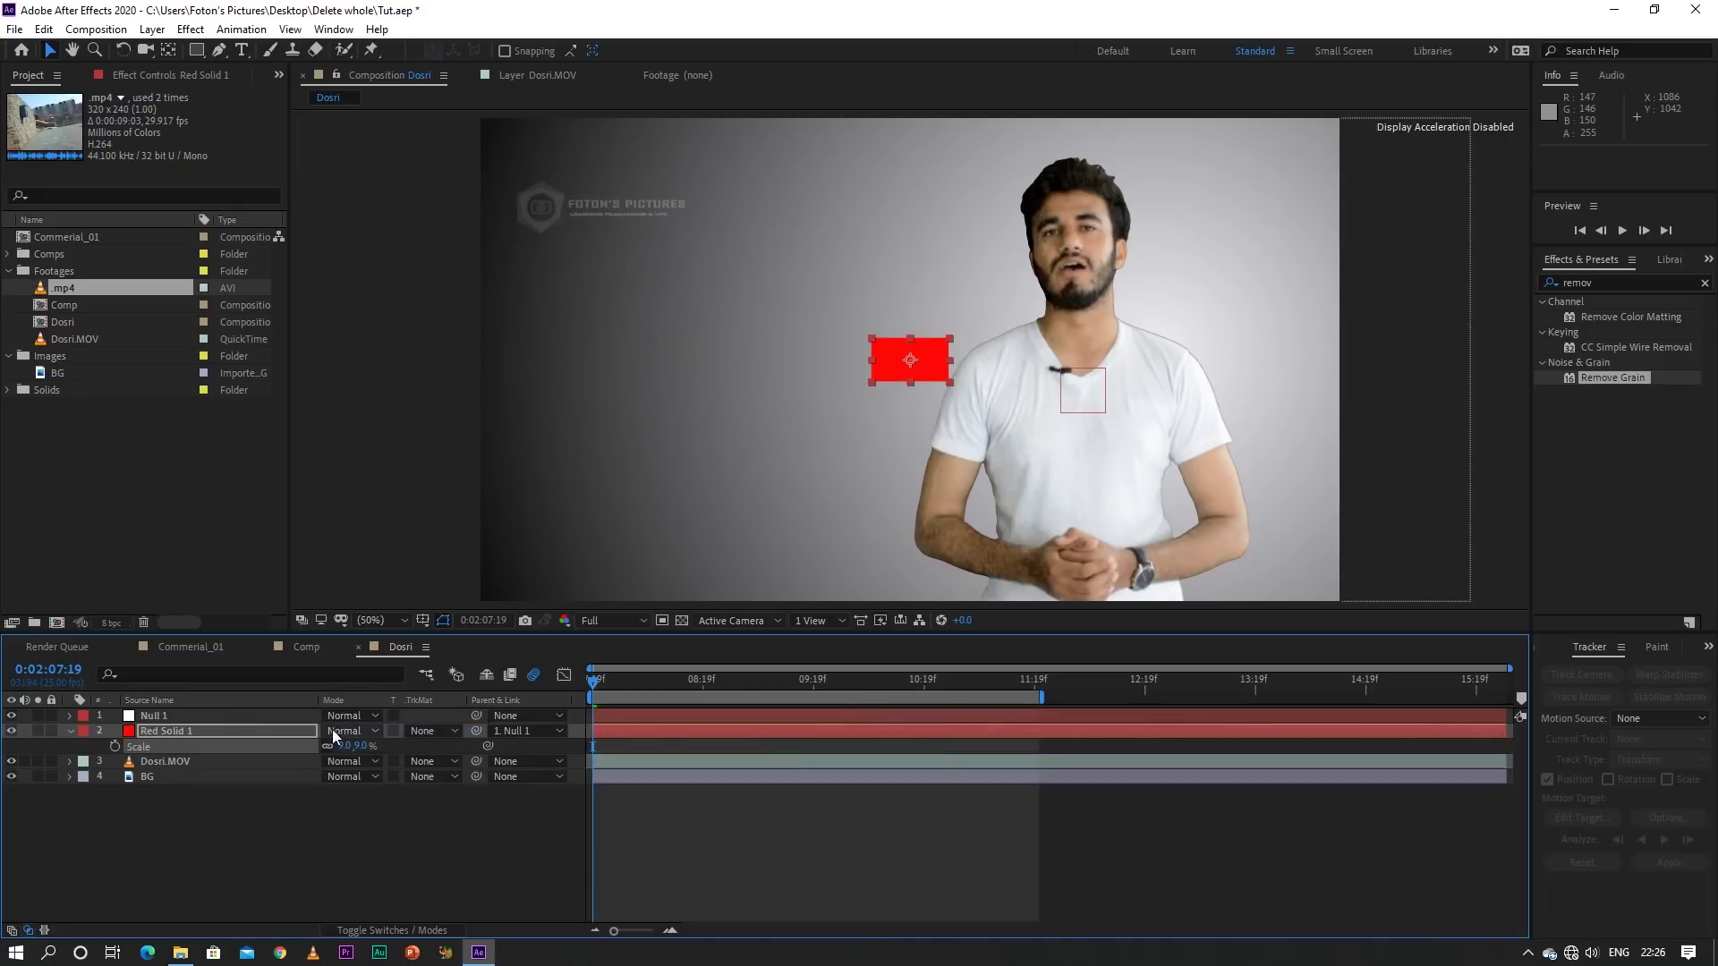
pyautogui.click(252, 719)
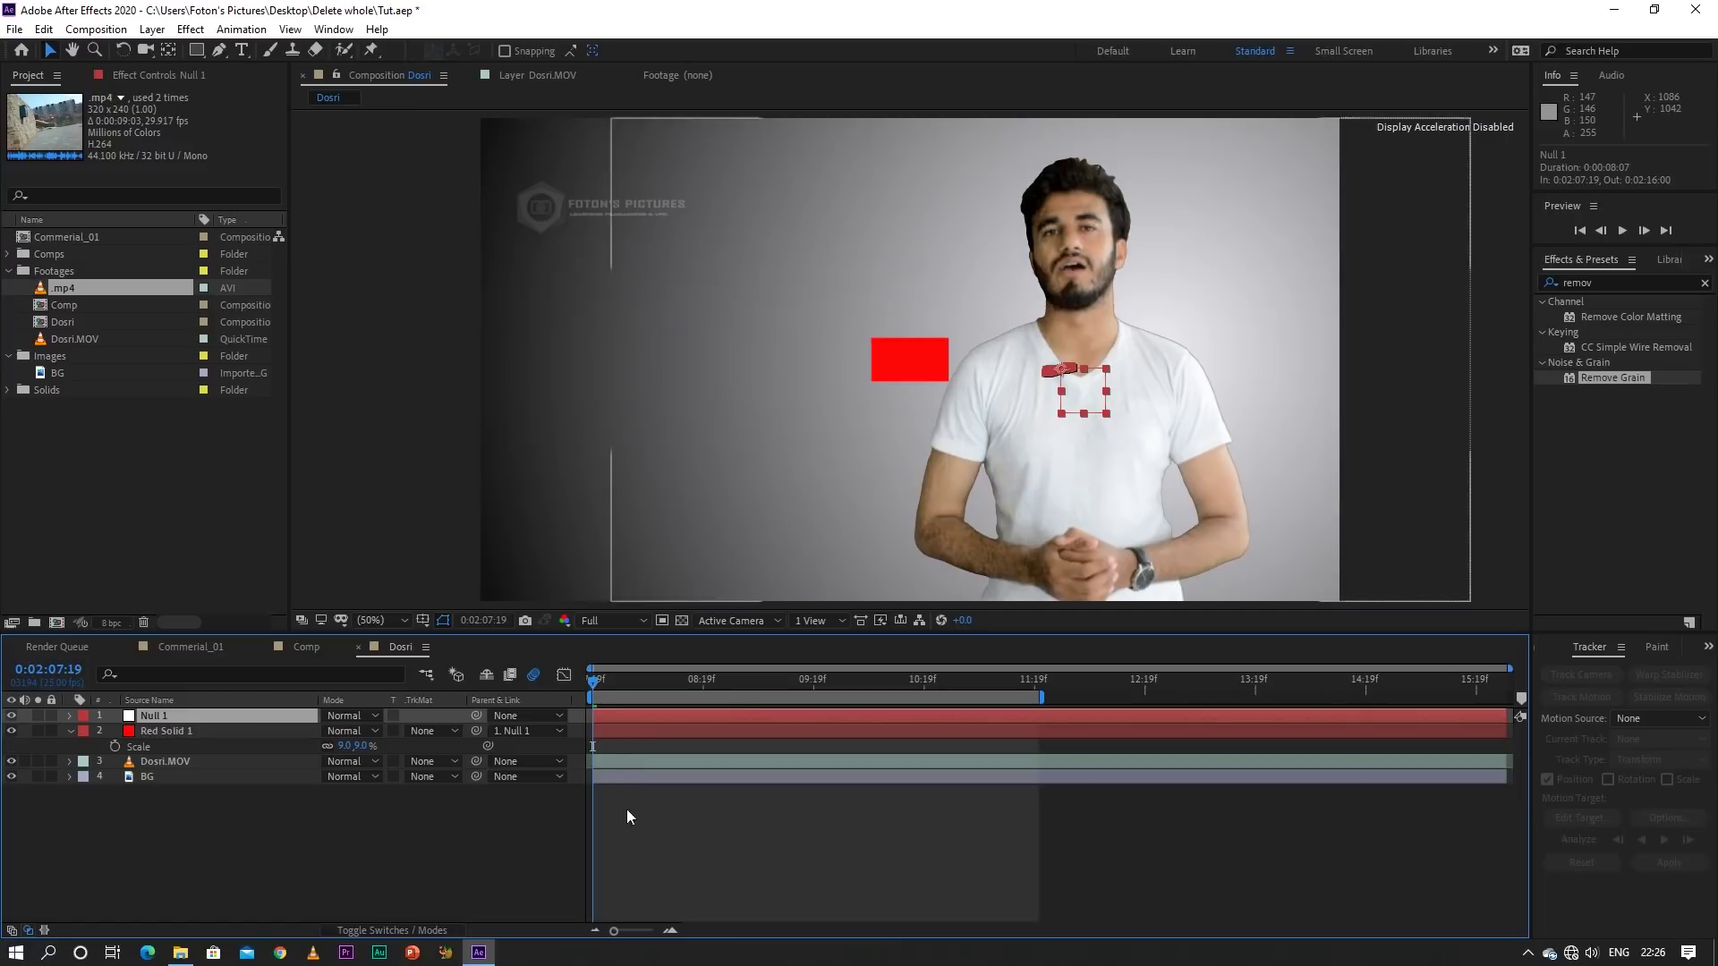
# Trim the Dosri comp to its work area and preview the playback
pyautogui.rightClick(725, 699)
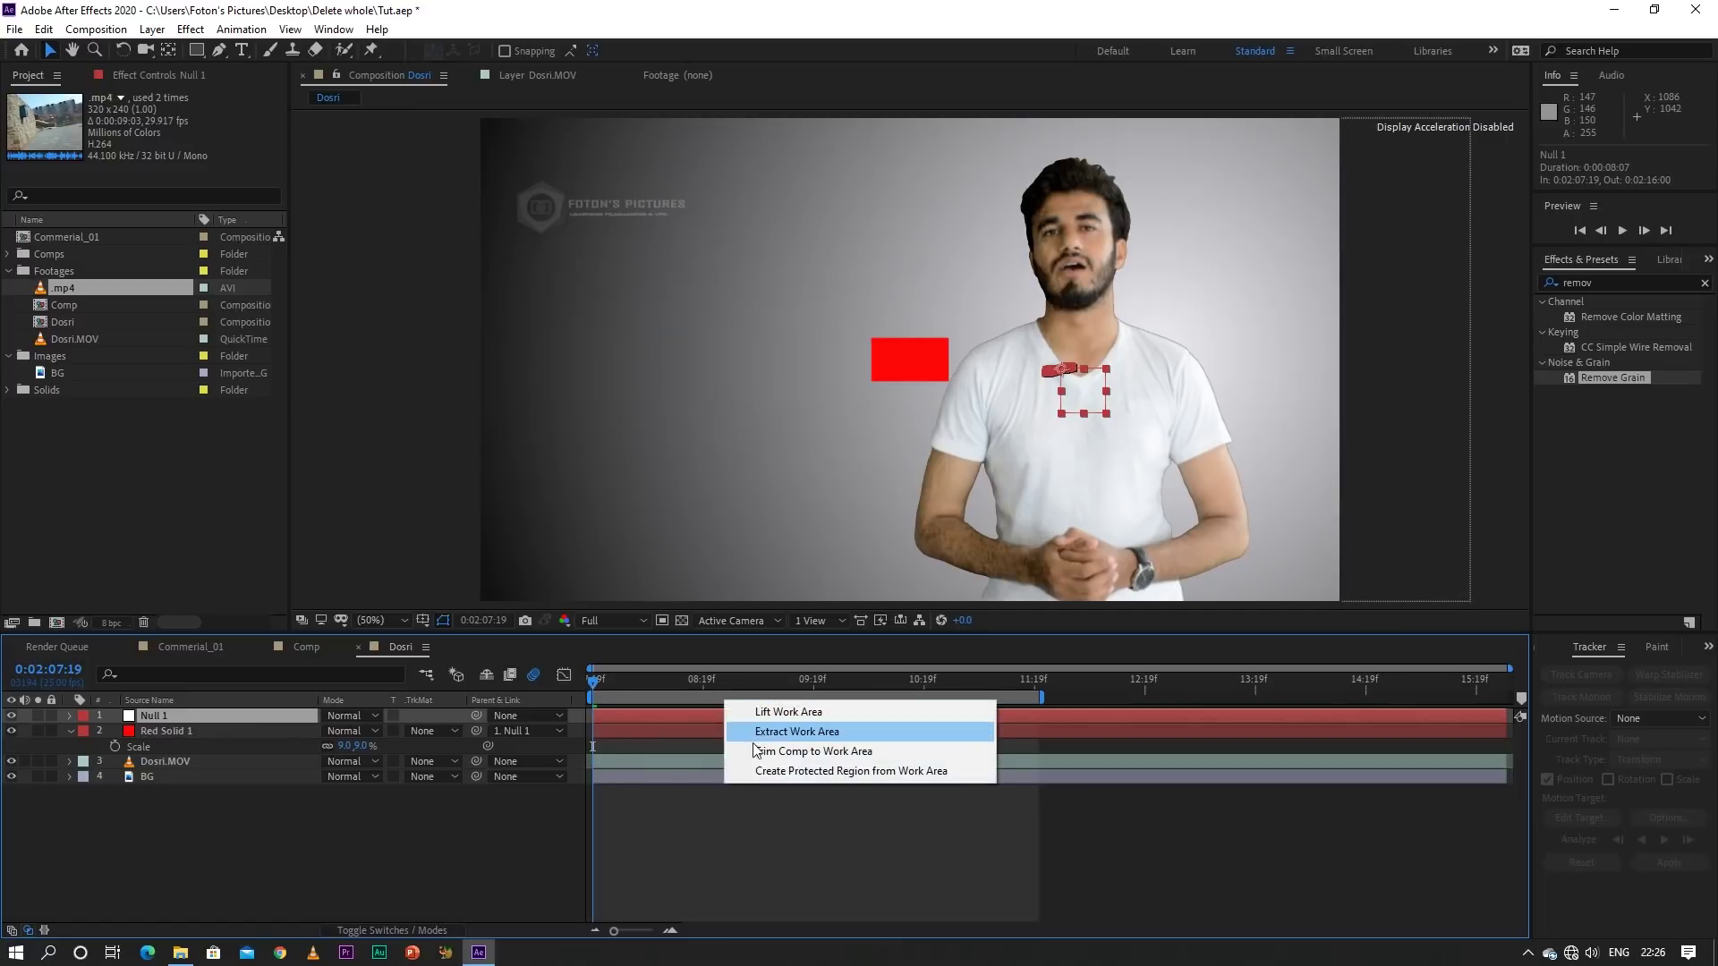
pyautogui.click(756, 729)
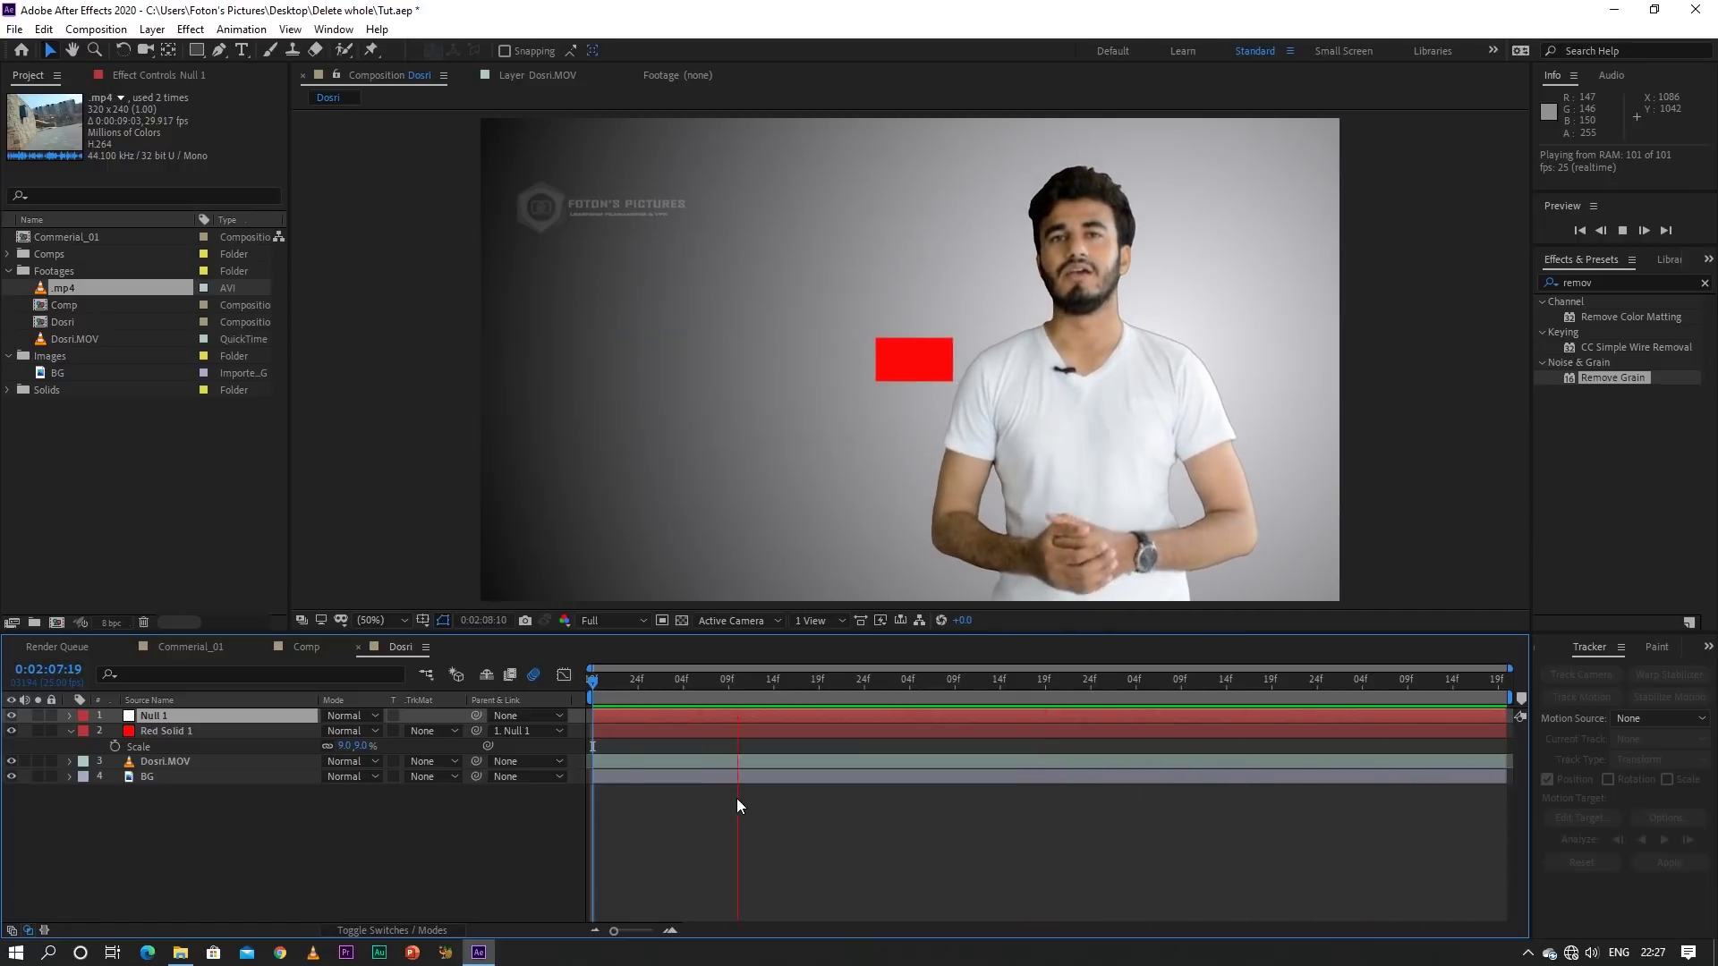
pyautogui.press('space')
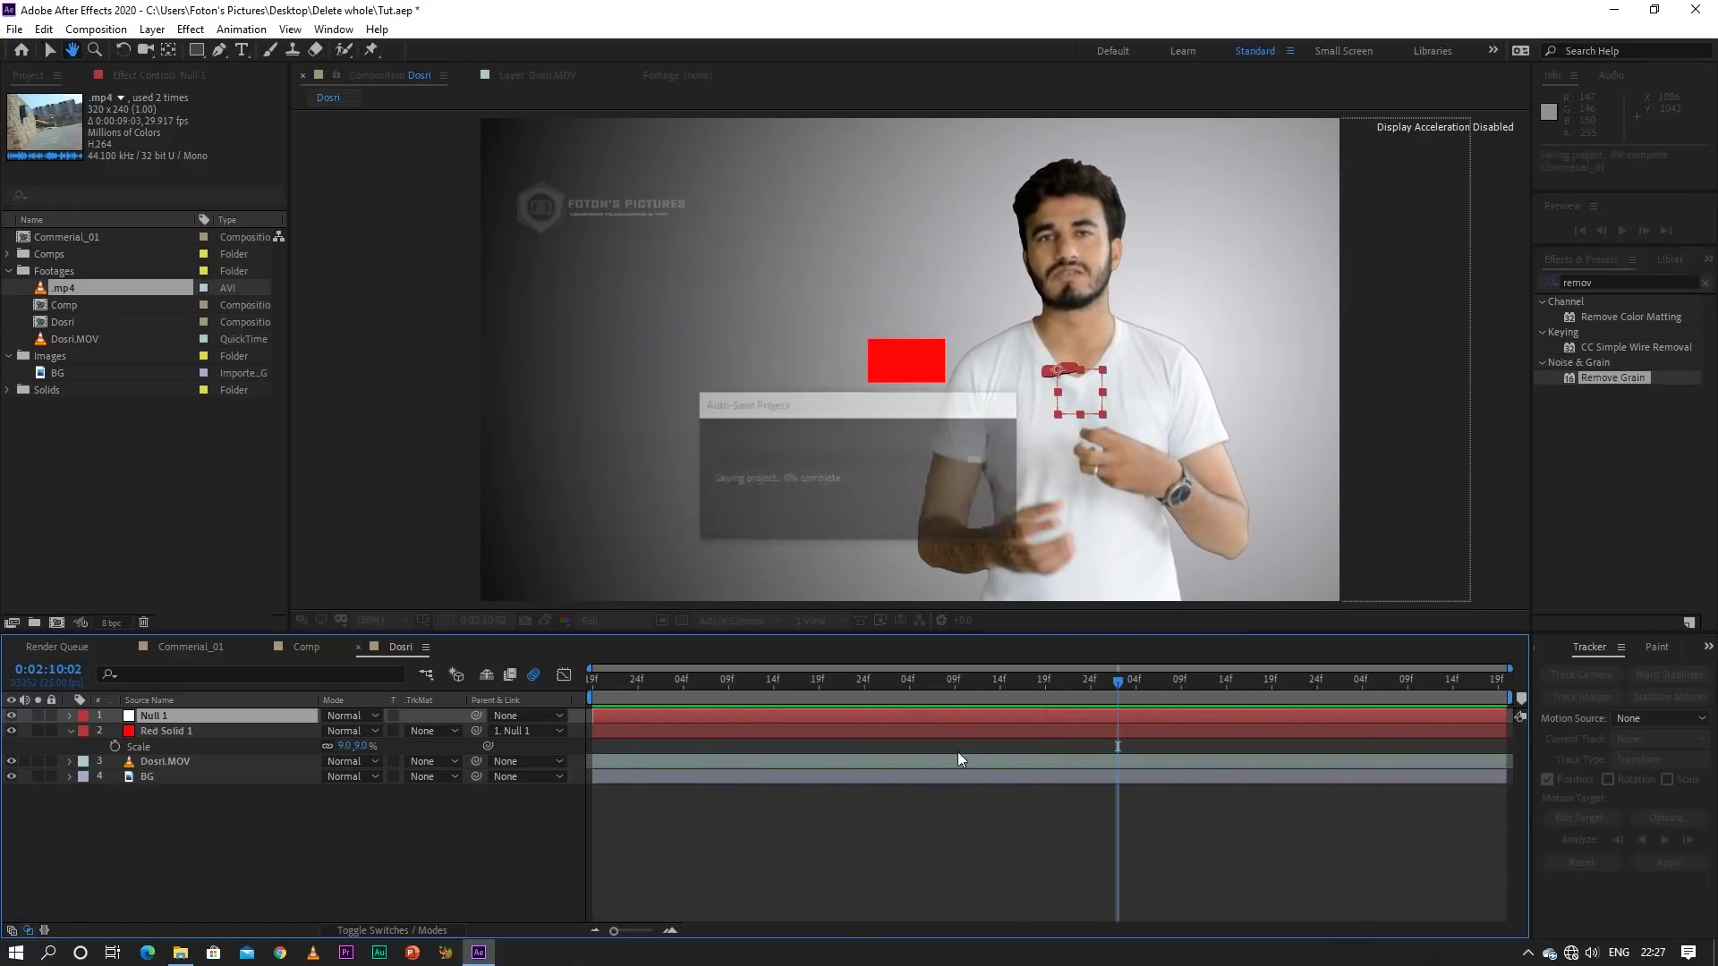
# Check the red rectangle's tracking, then delete Null 1 and select Red Solid 1
pyautogui.moveTo(1117, 685); pyautogui.dragTo(711, 687)
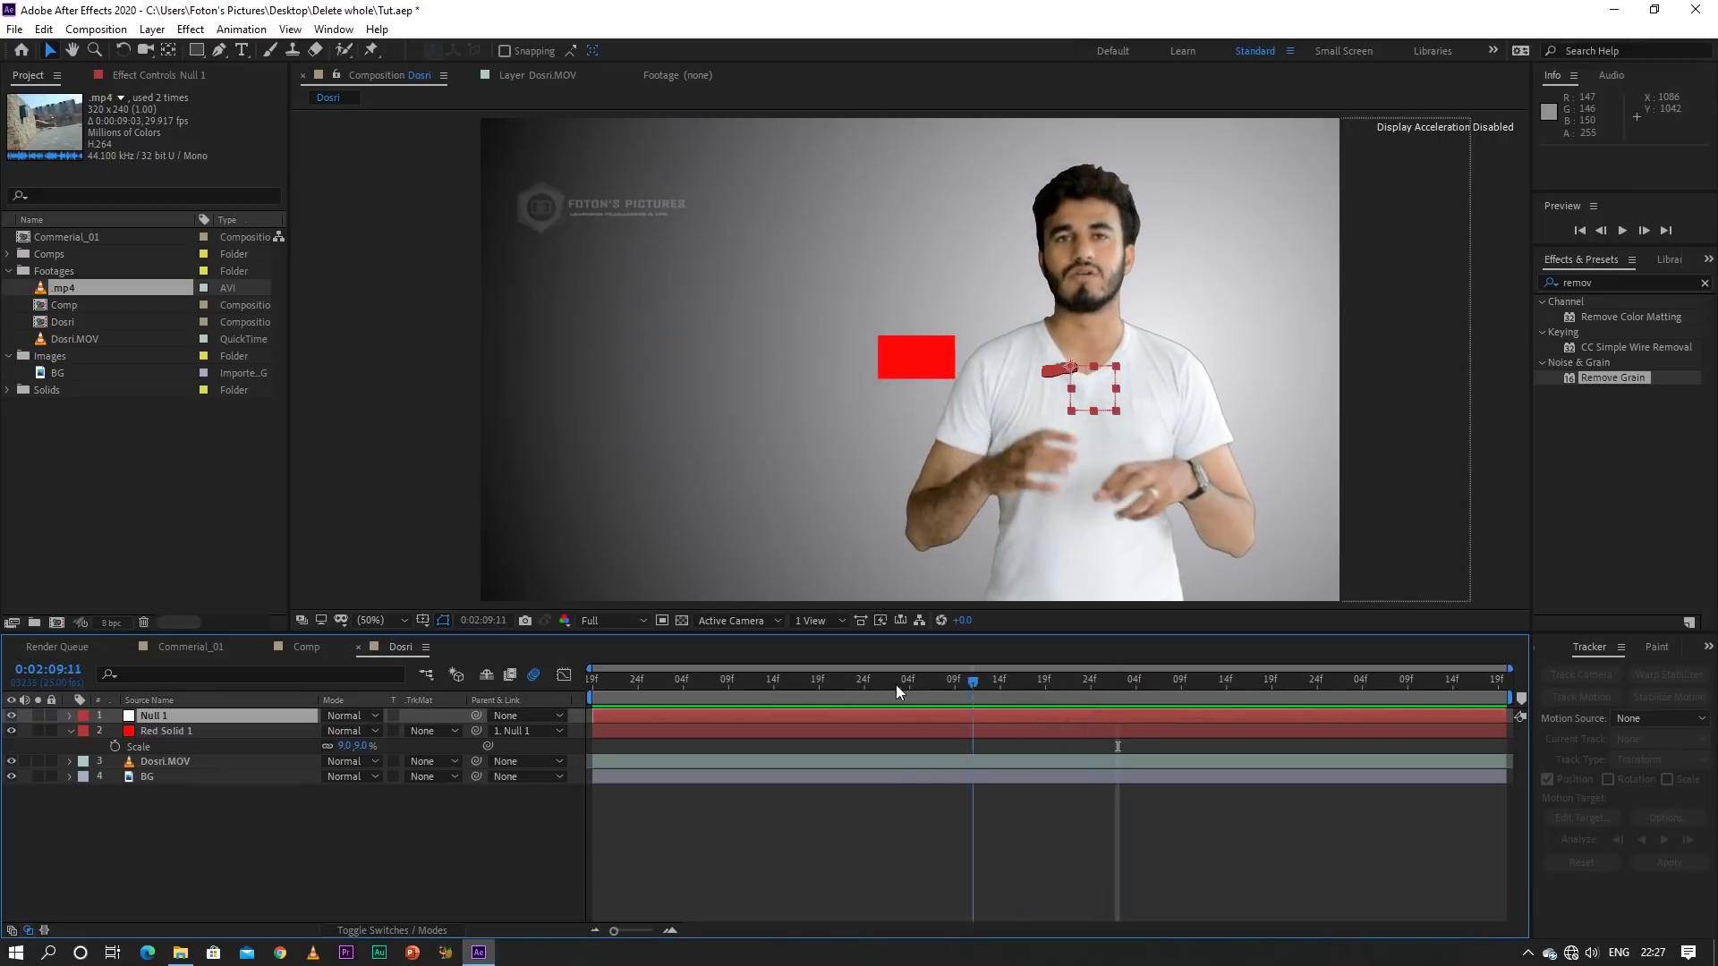
pyautogui.moveTo(578, 705); pyautogui.dragTo(841, 707)
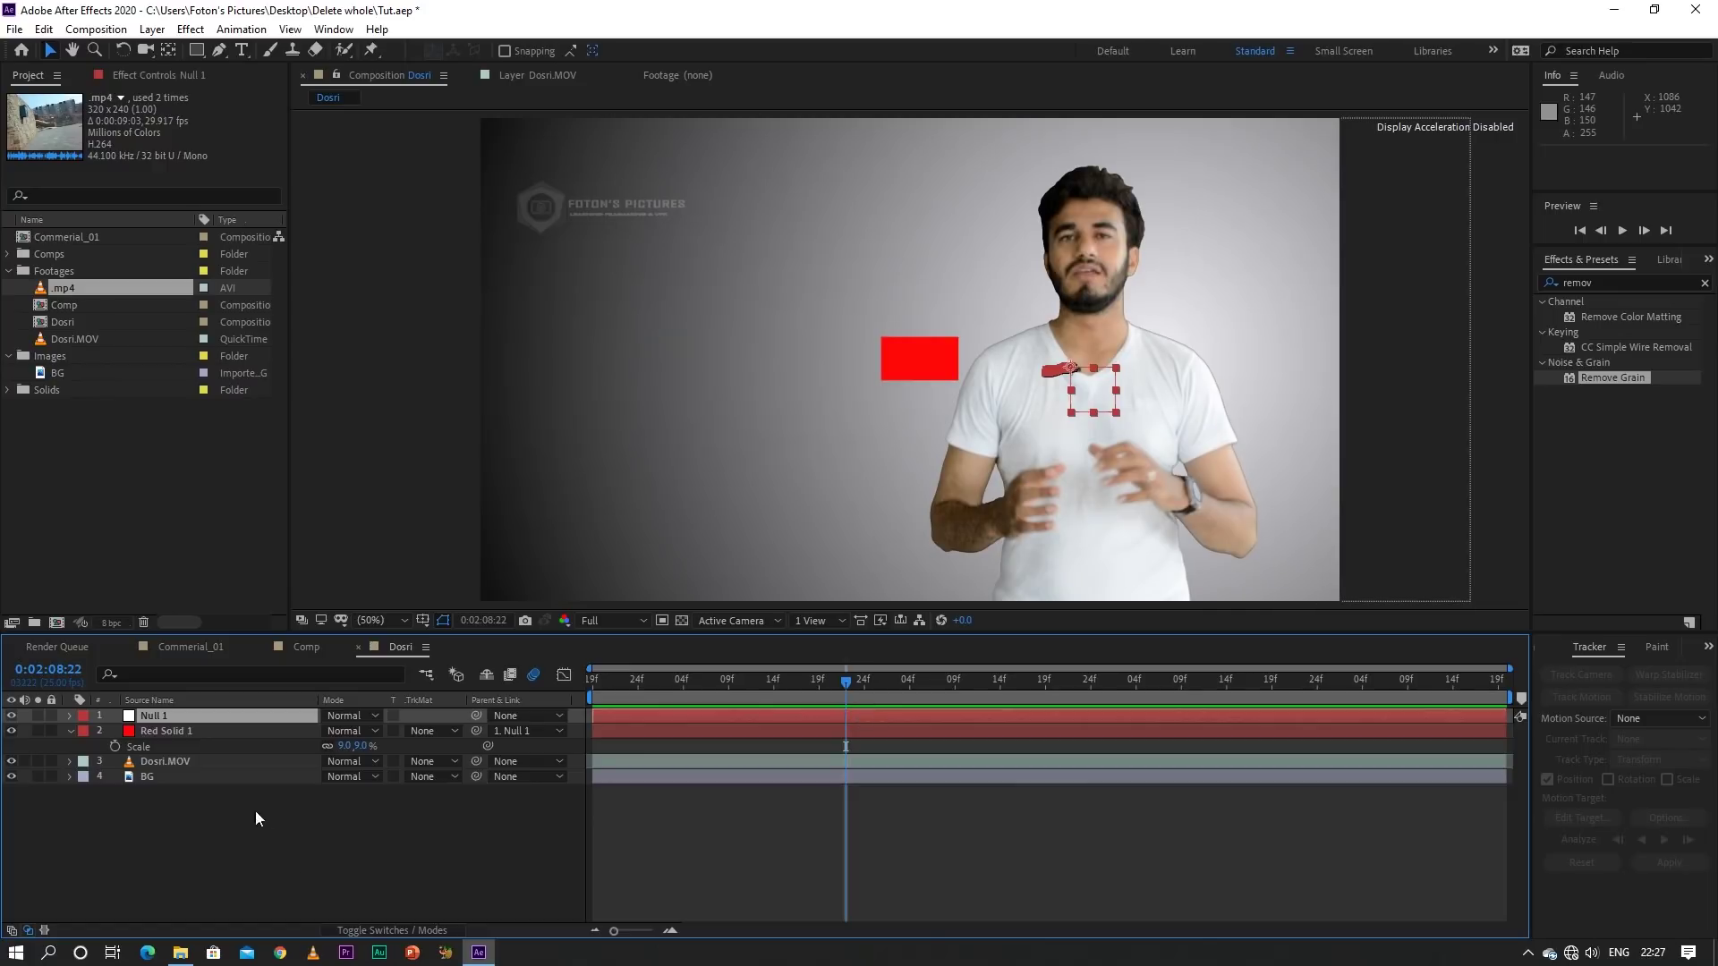
pyautogui.press('Delete')
pyautogui.click(207, 720)
pyautogui.press('Delete')
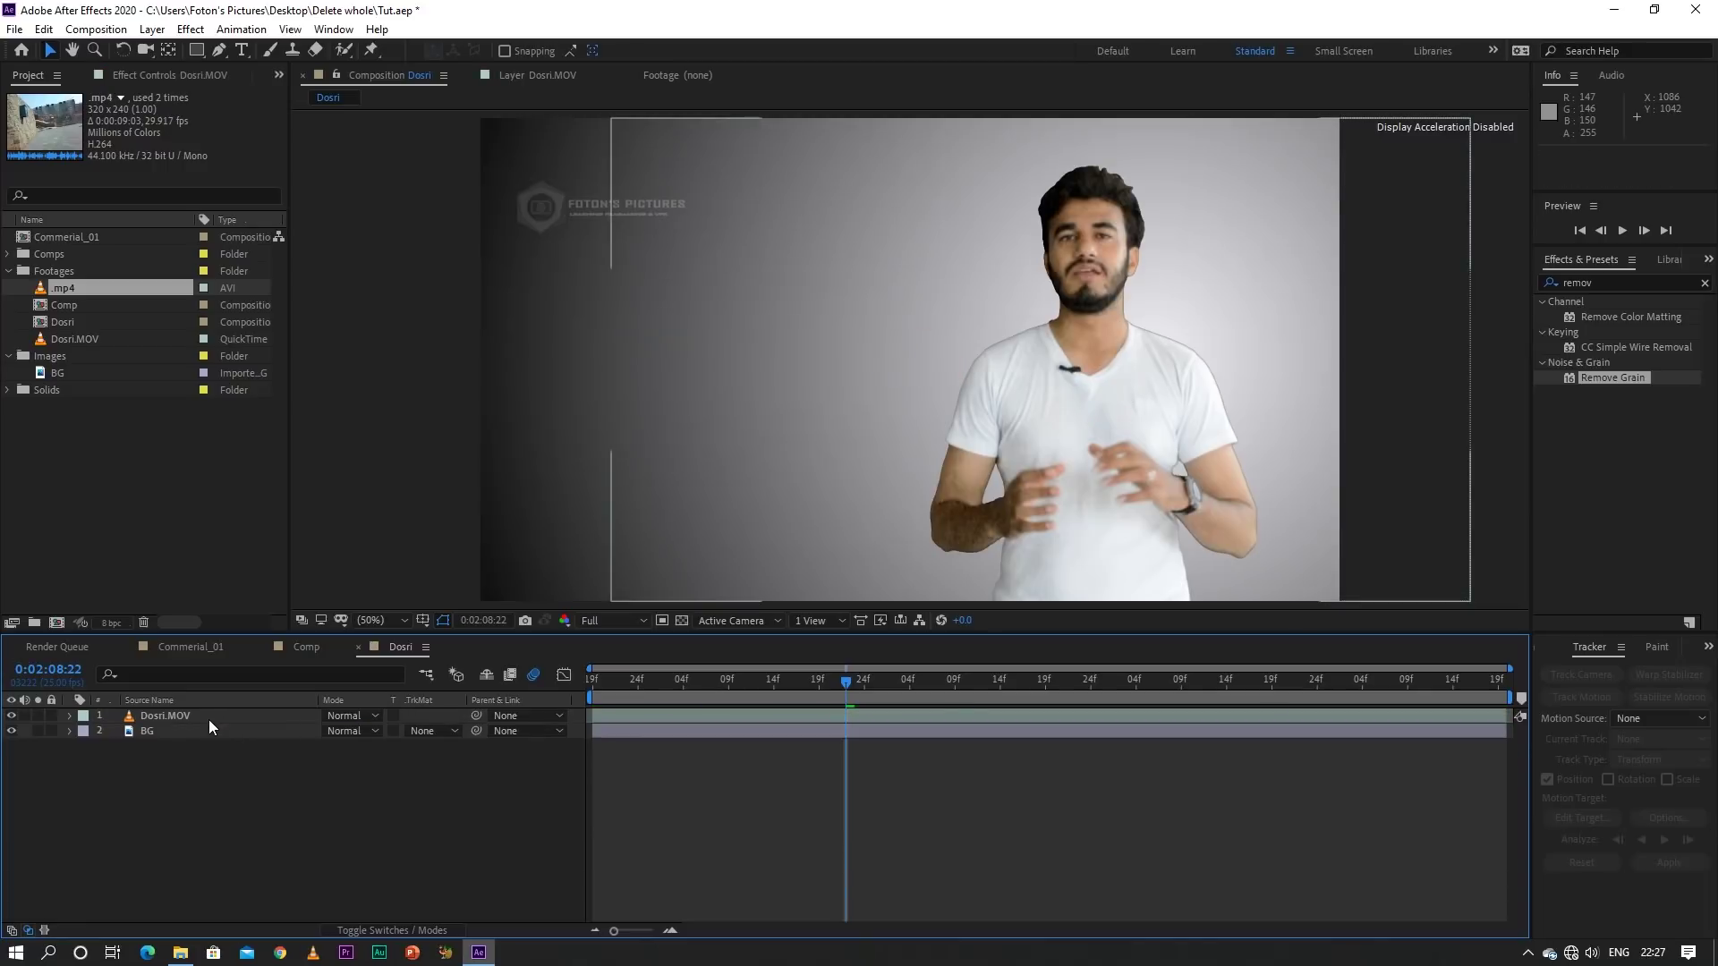
pyautogui.click(223, 717)
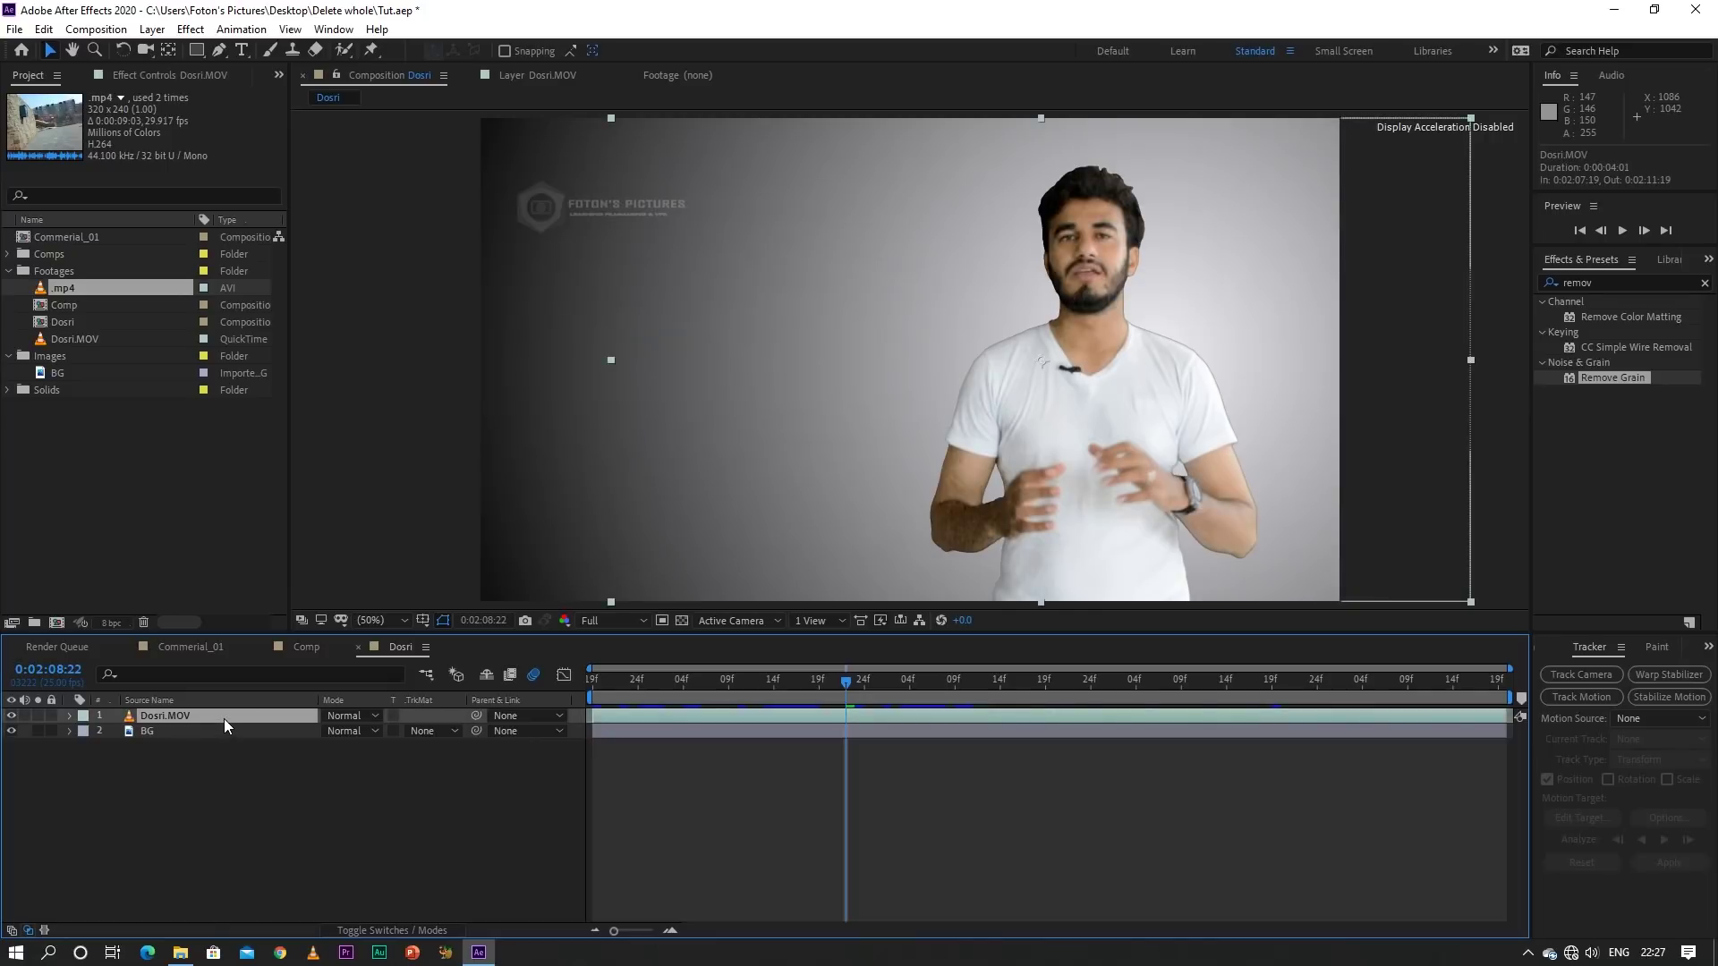
pyautogui.rightClick(223, 718)
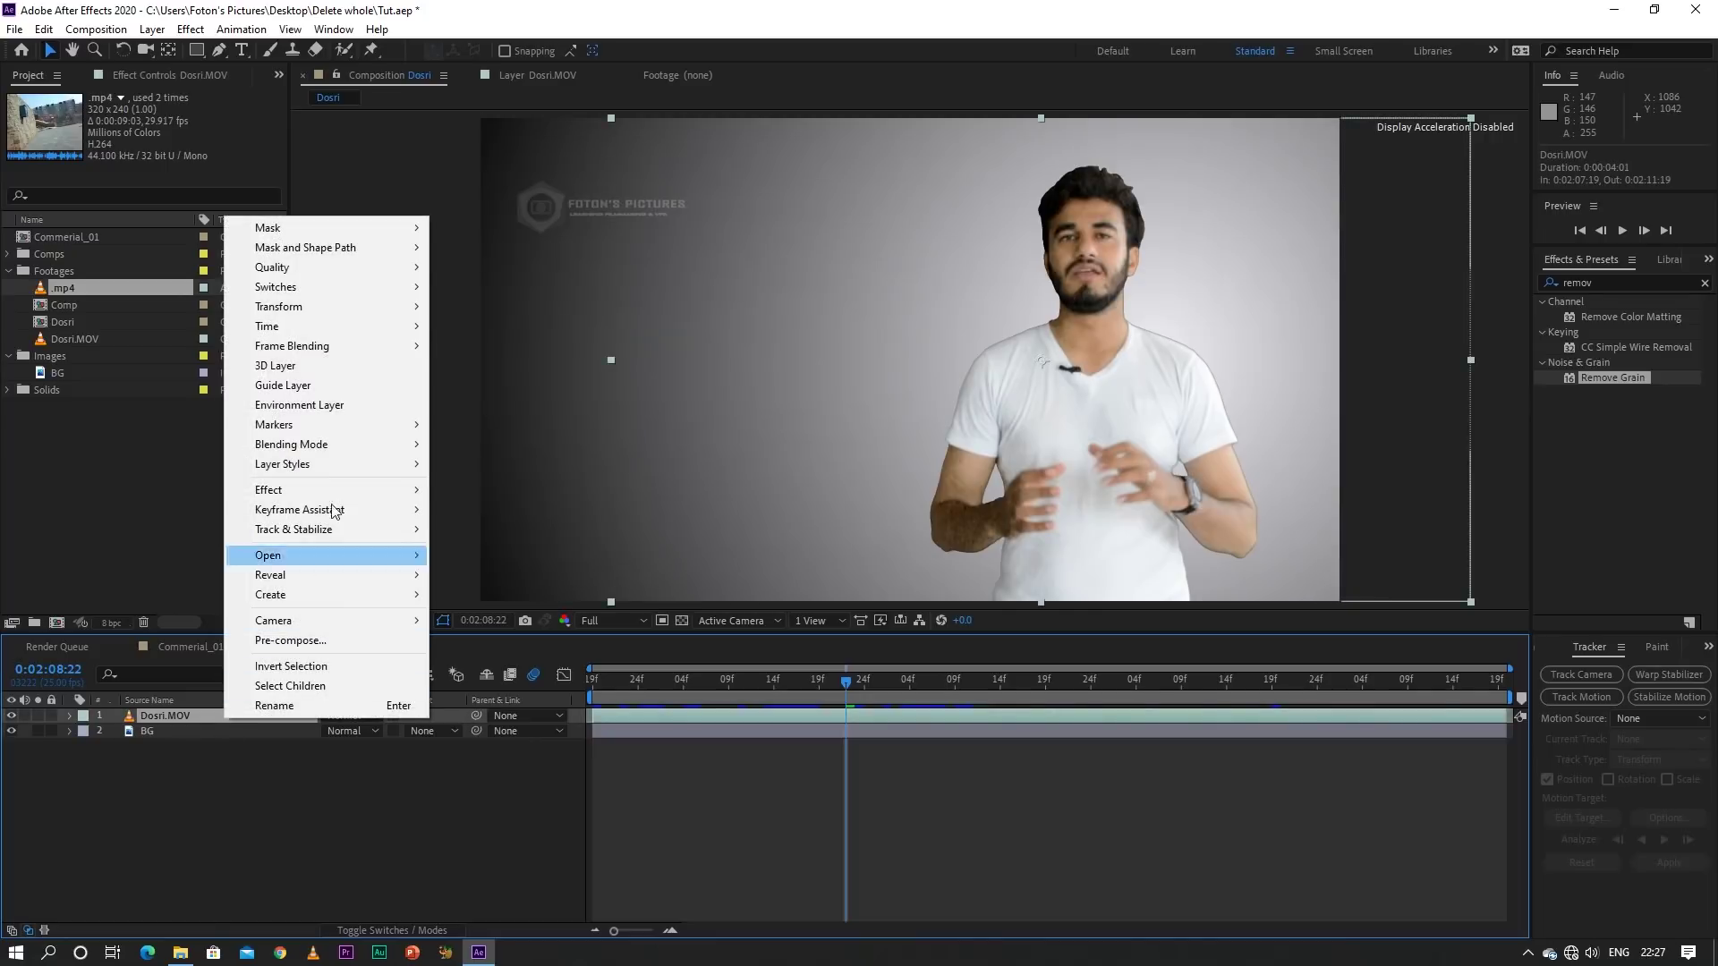
pyautogui.moveTo(285, 325)
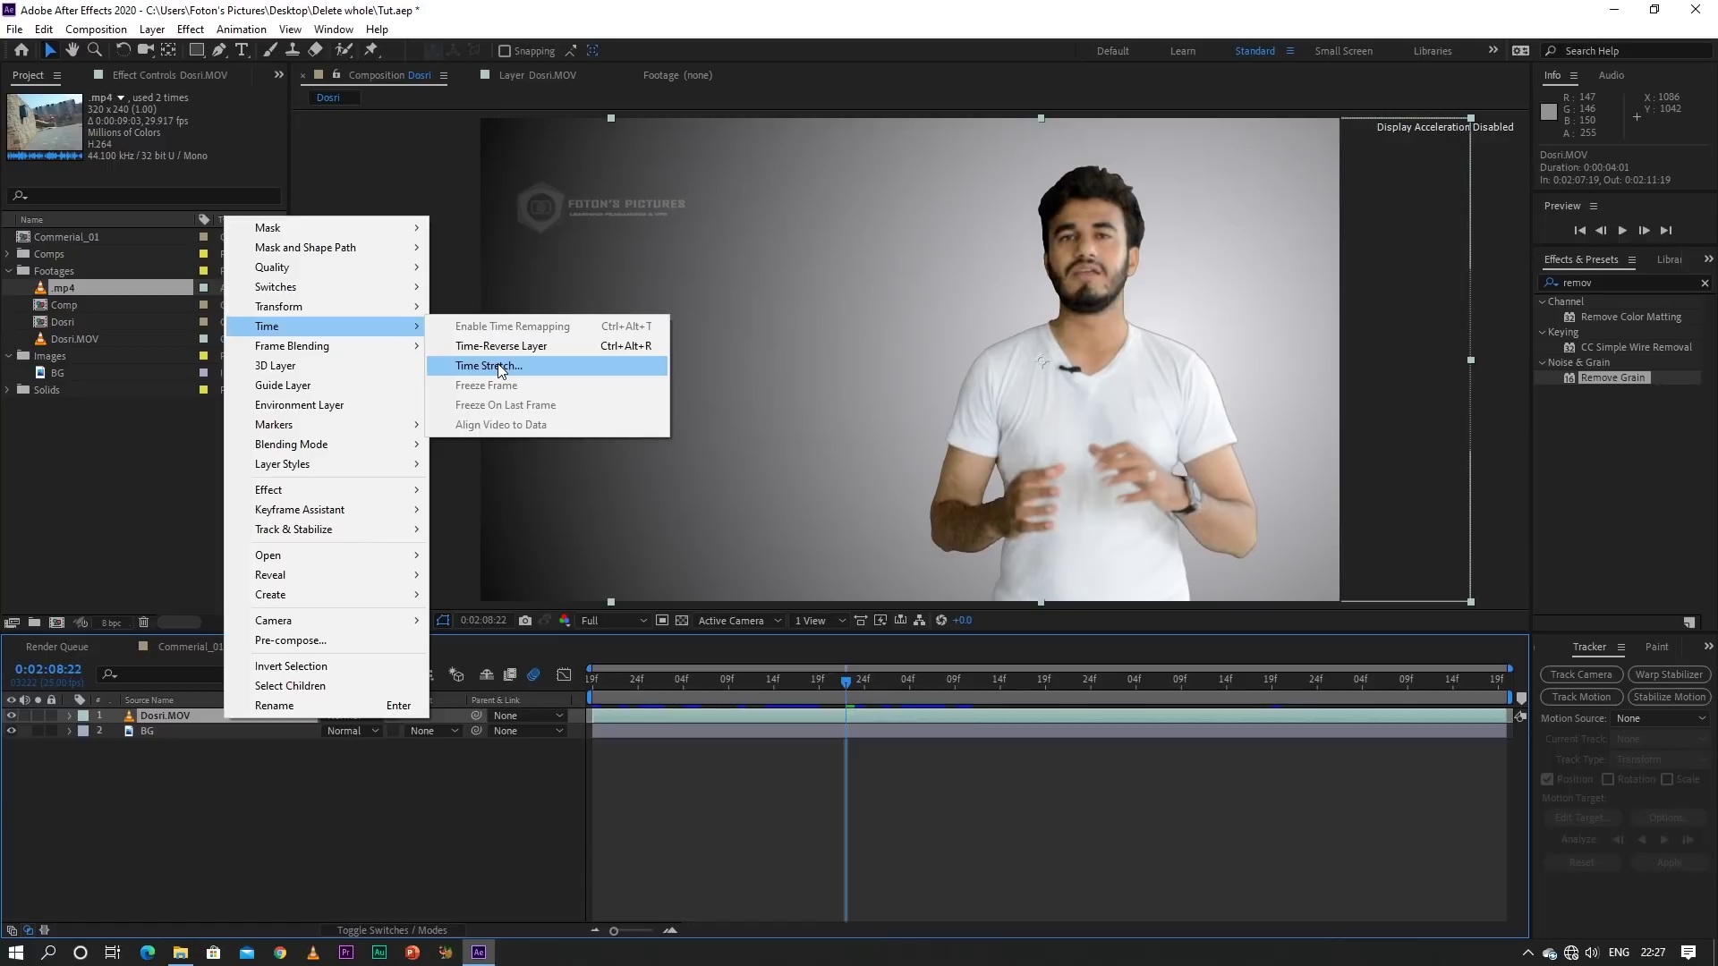
pyautogui.click(499, 369)
pyautogui.write('200')
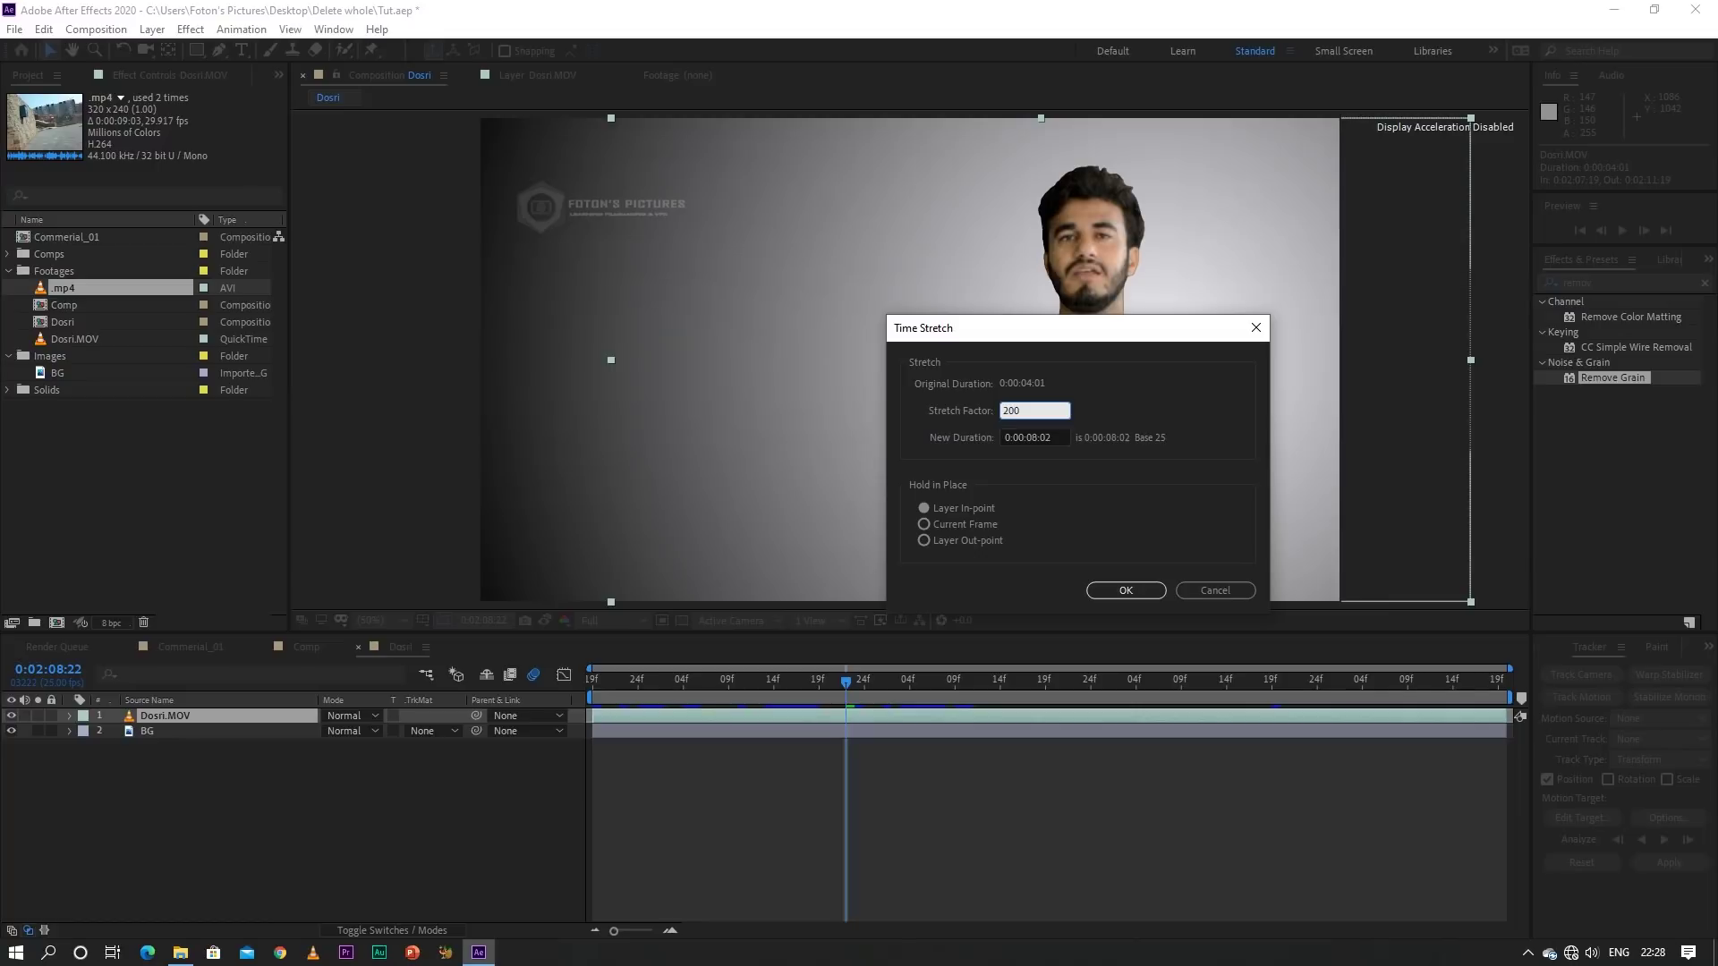
pyautogui.press('Return')
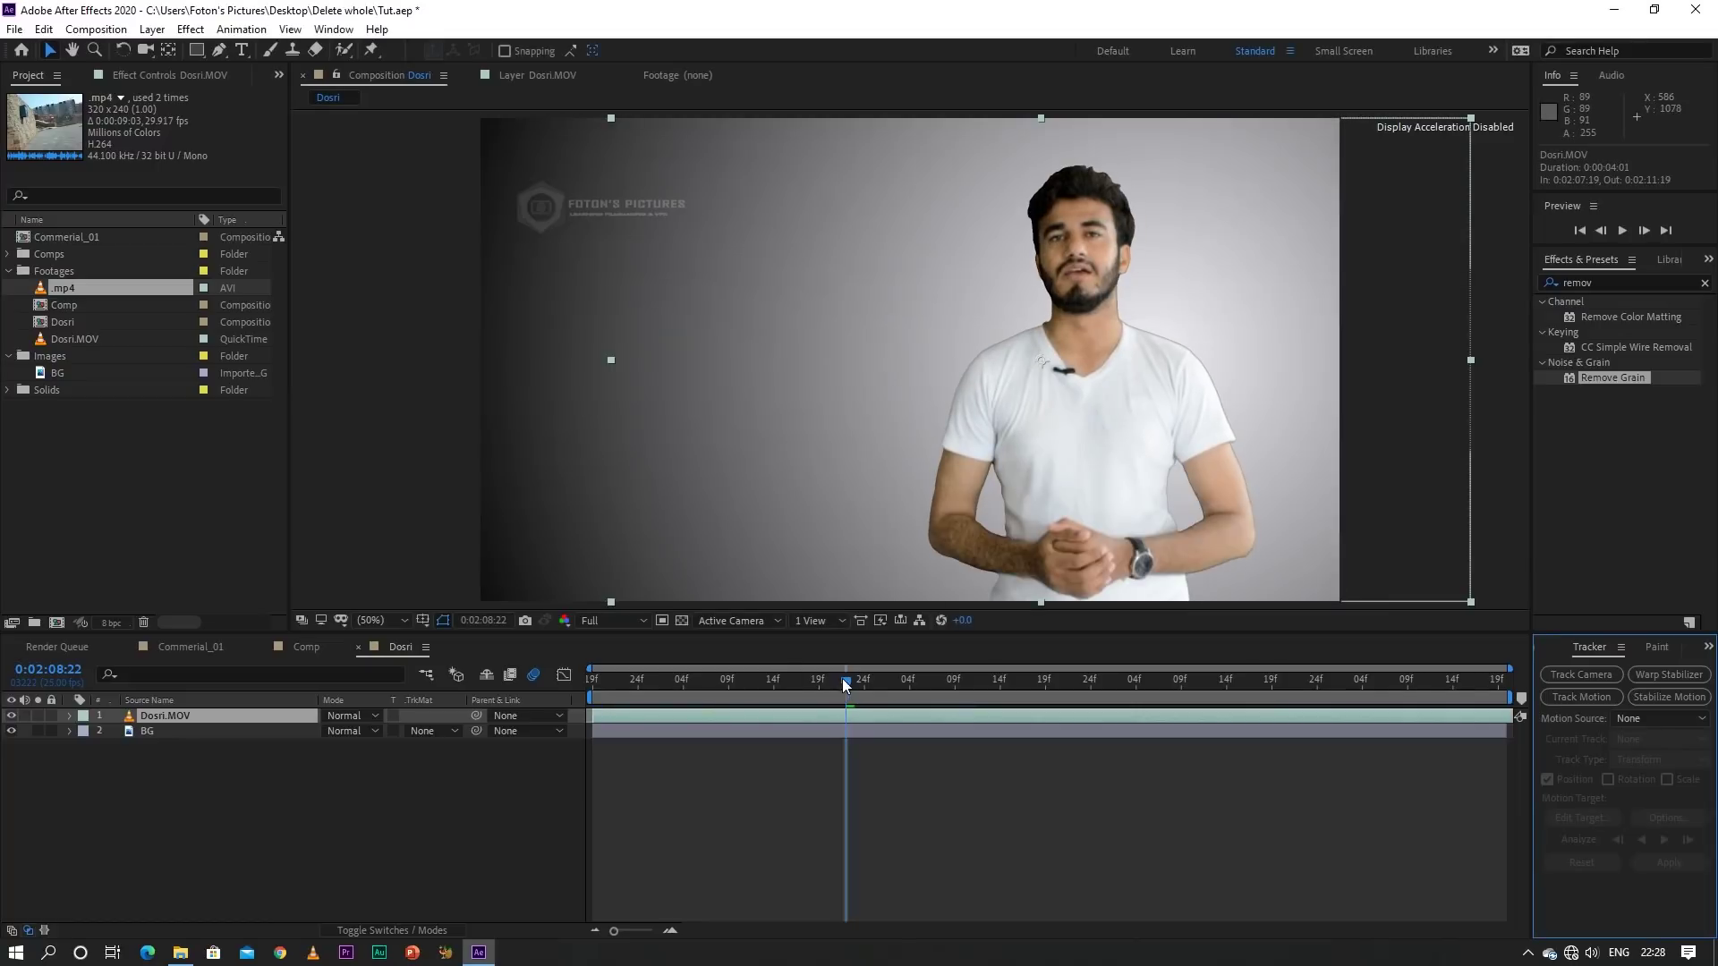
pyautogui.click(841, 678)
pyautogui.press('space')
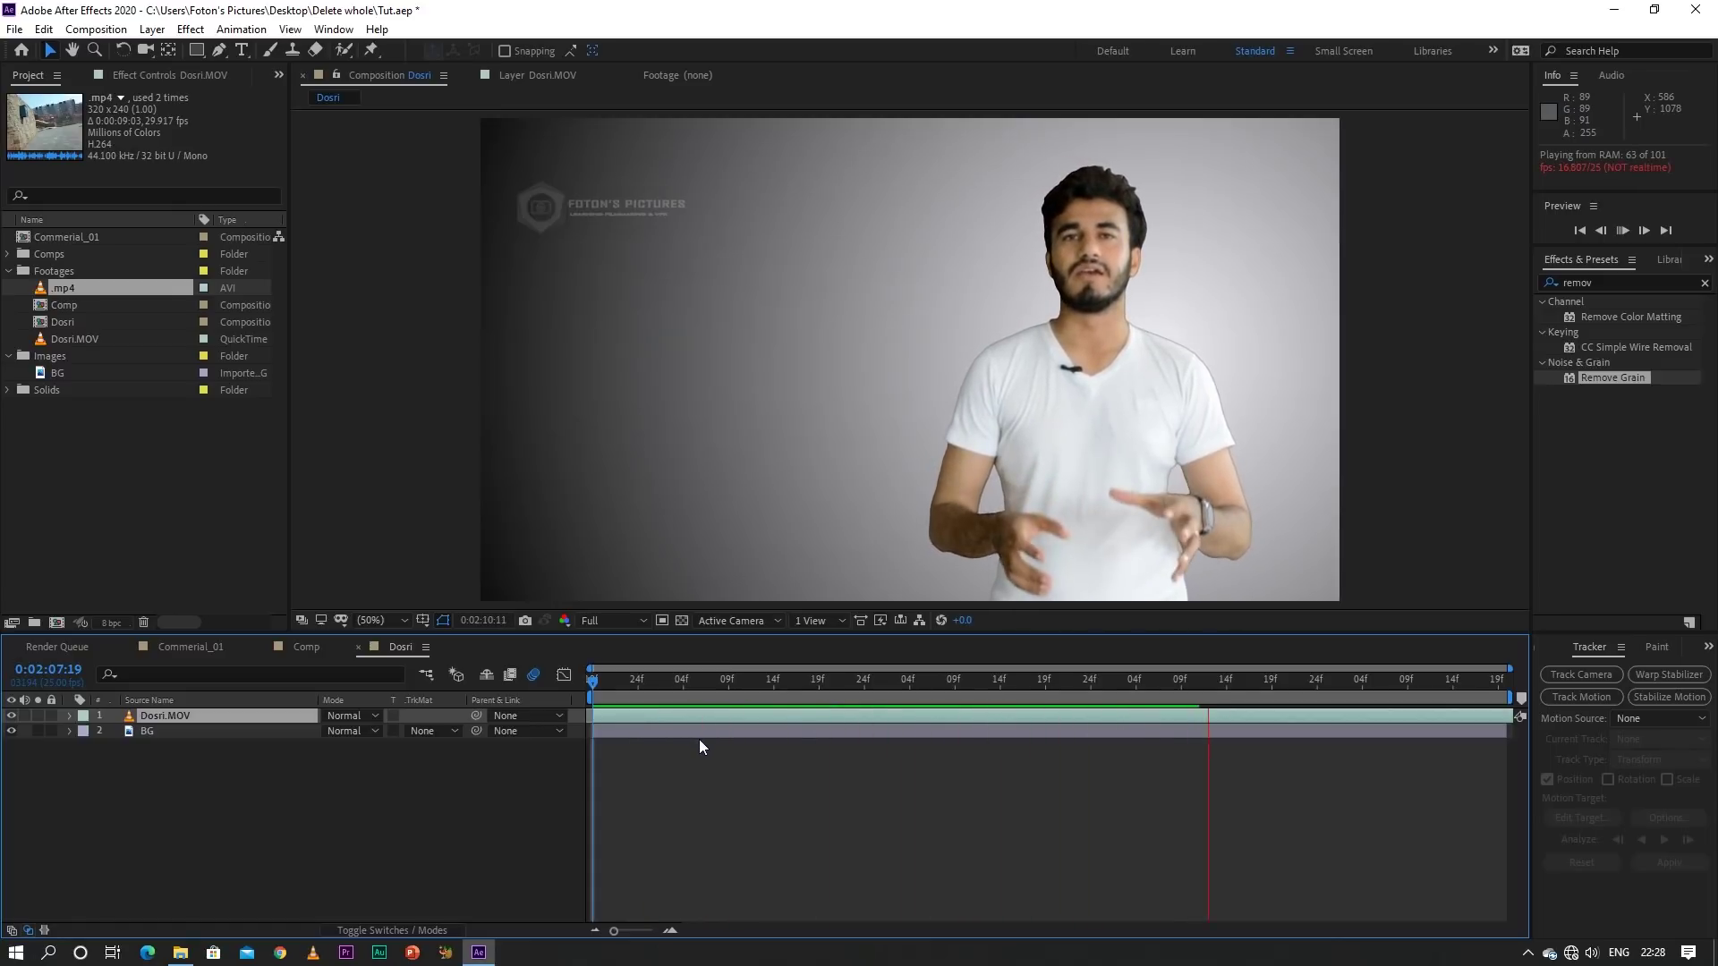
pyautogui.press('space')
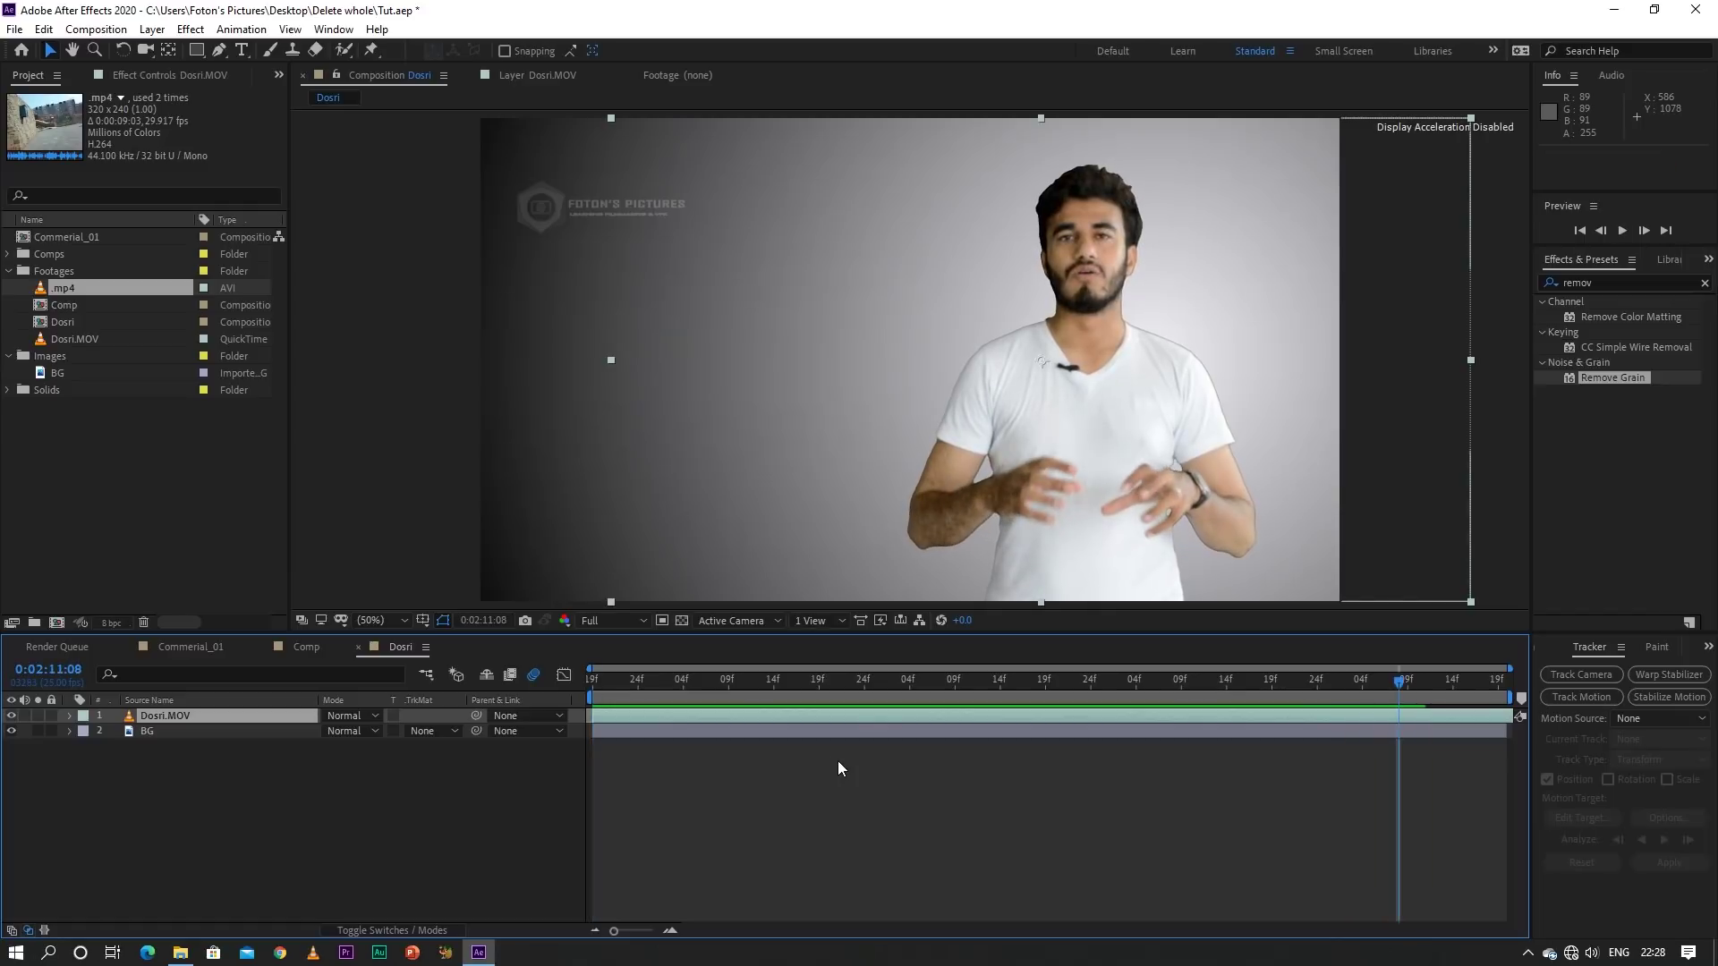
pyautogui.click(838, 767)
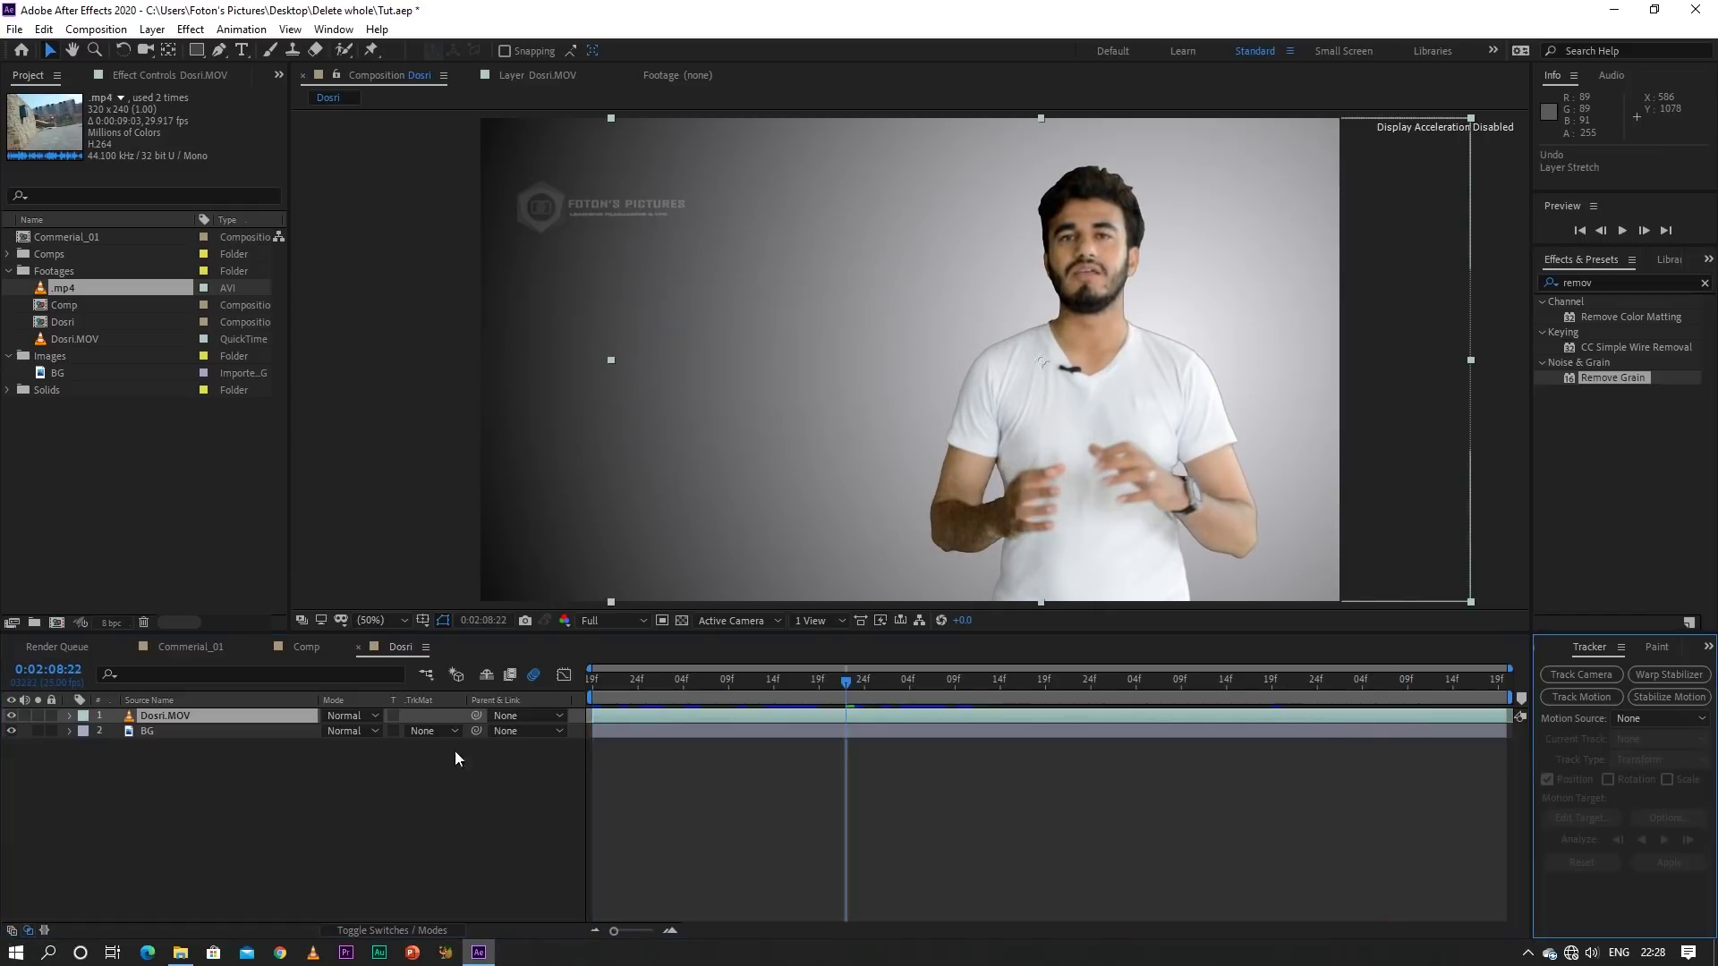
pyautogui.rightClick(281, 717)
pyautogui.moveTo(429, 329)
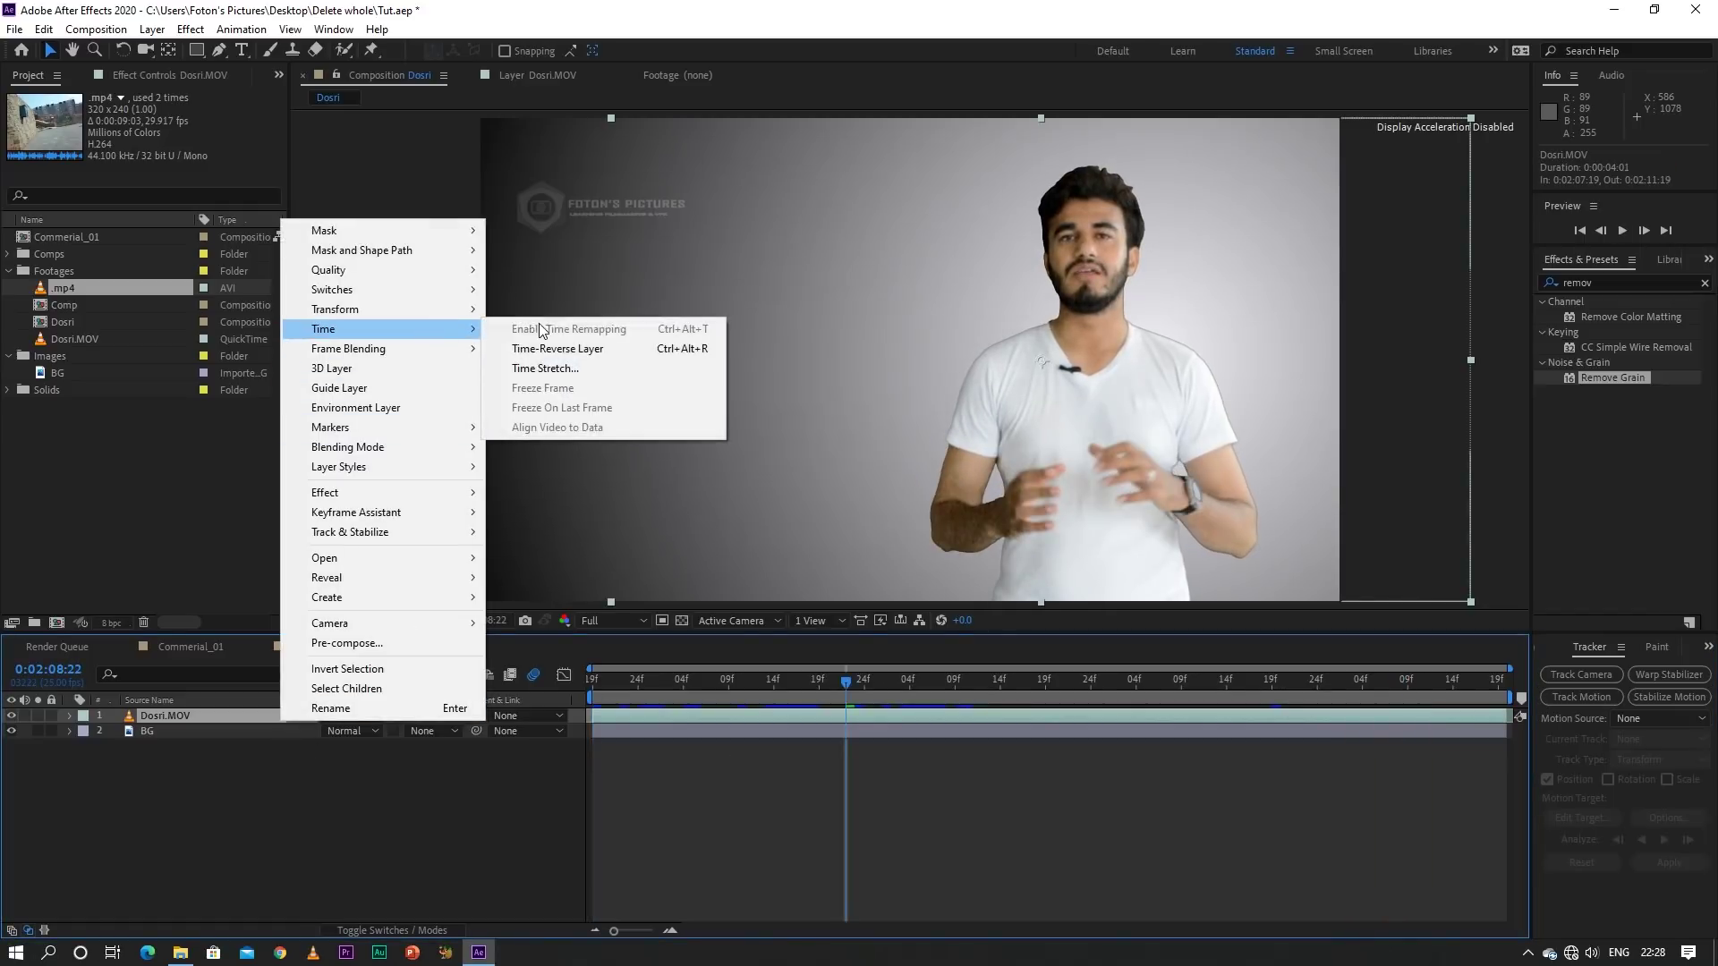
pyautogui.click(564, 369)
pyautogui.write('50')
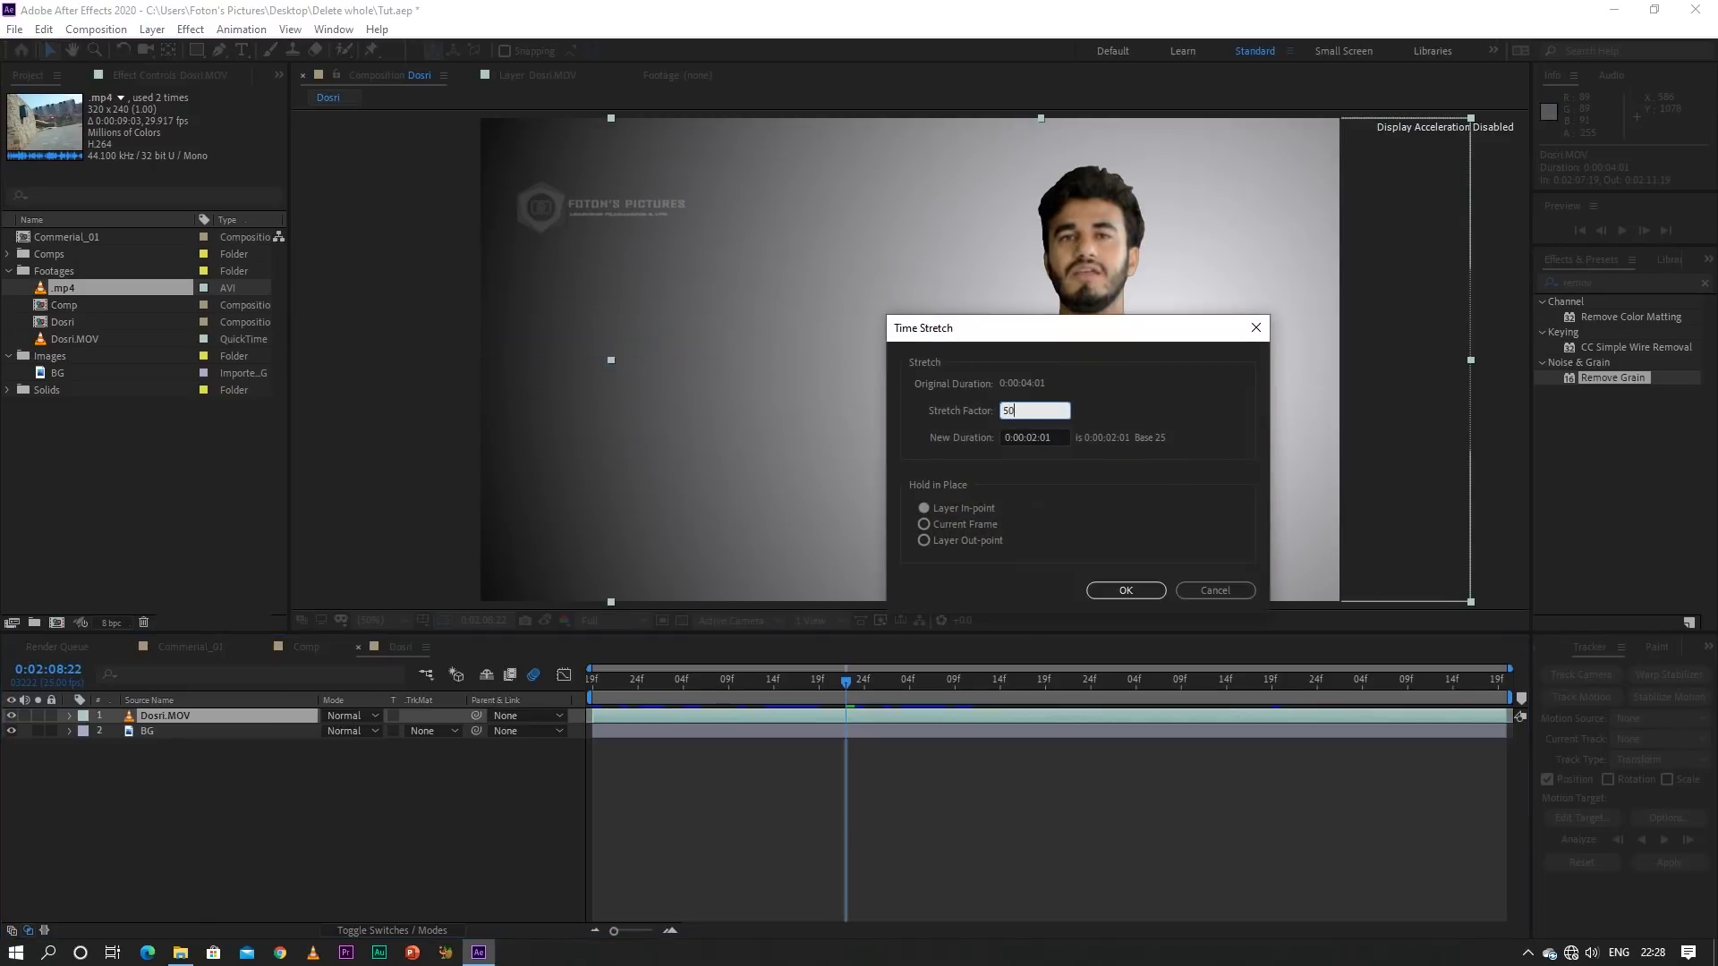
pyautogui.press('Return')
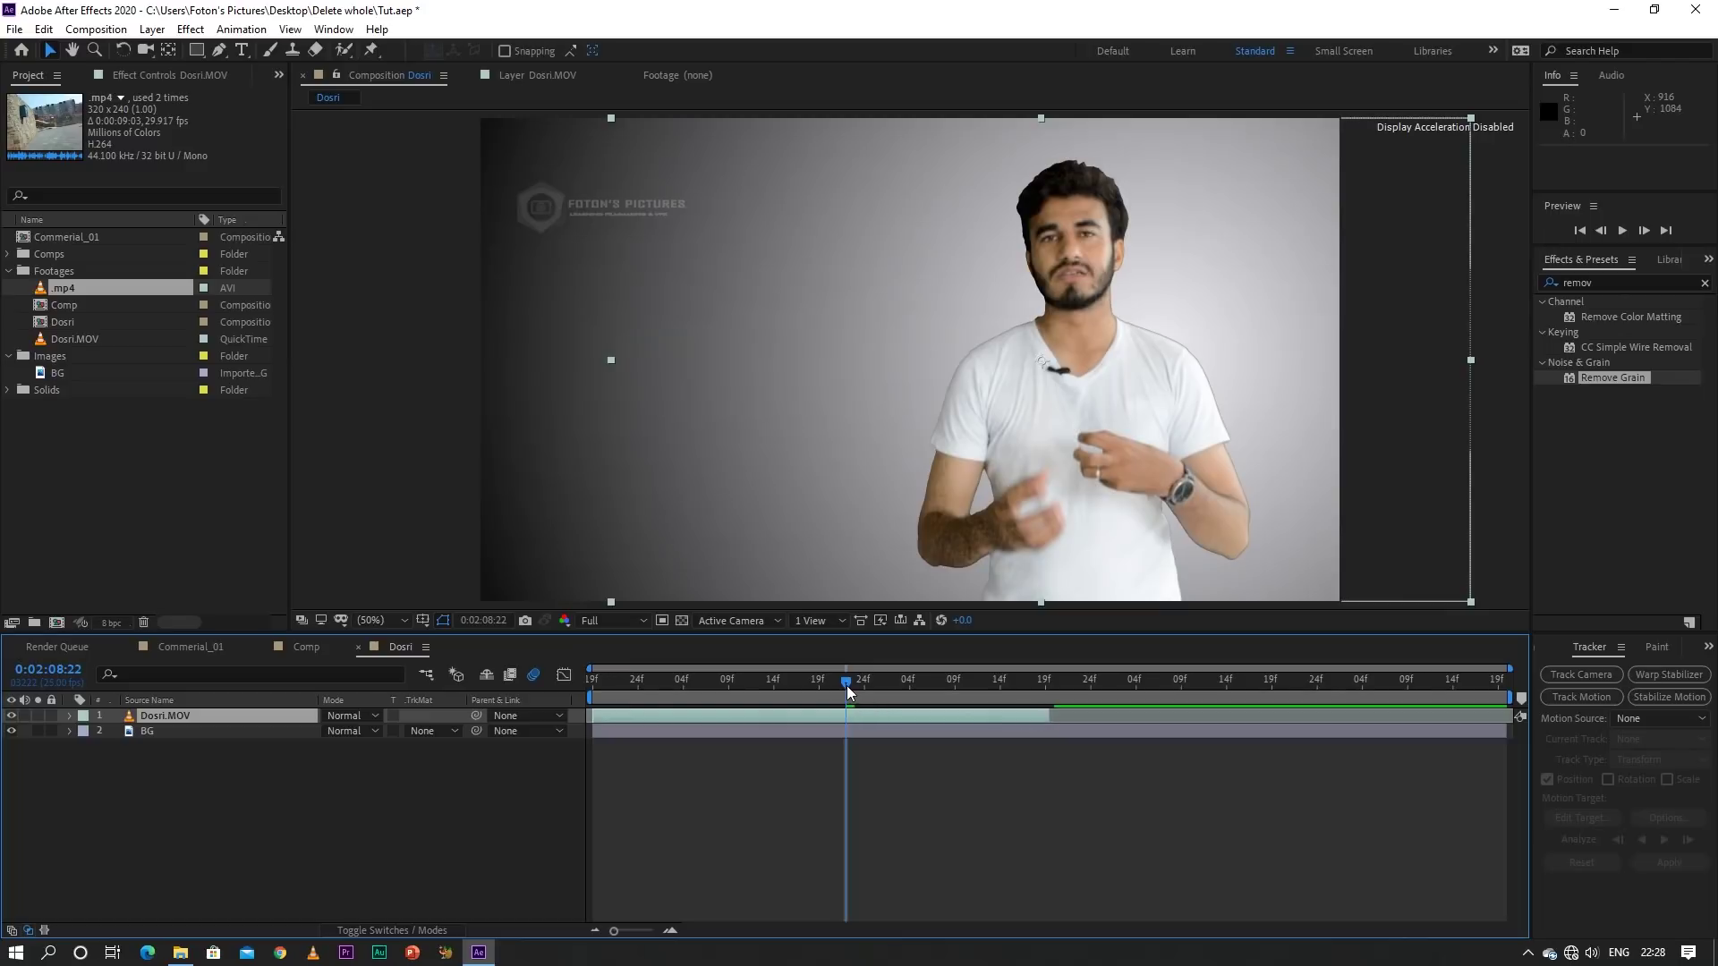
pyautogui.moveTo(846, 685); pyautogui.dragTo(569, 678)
pyautogui.press('space')
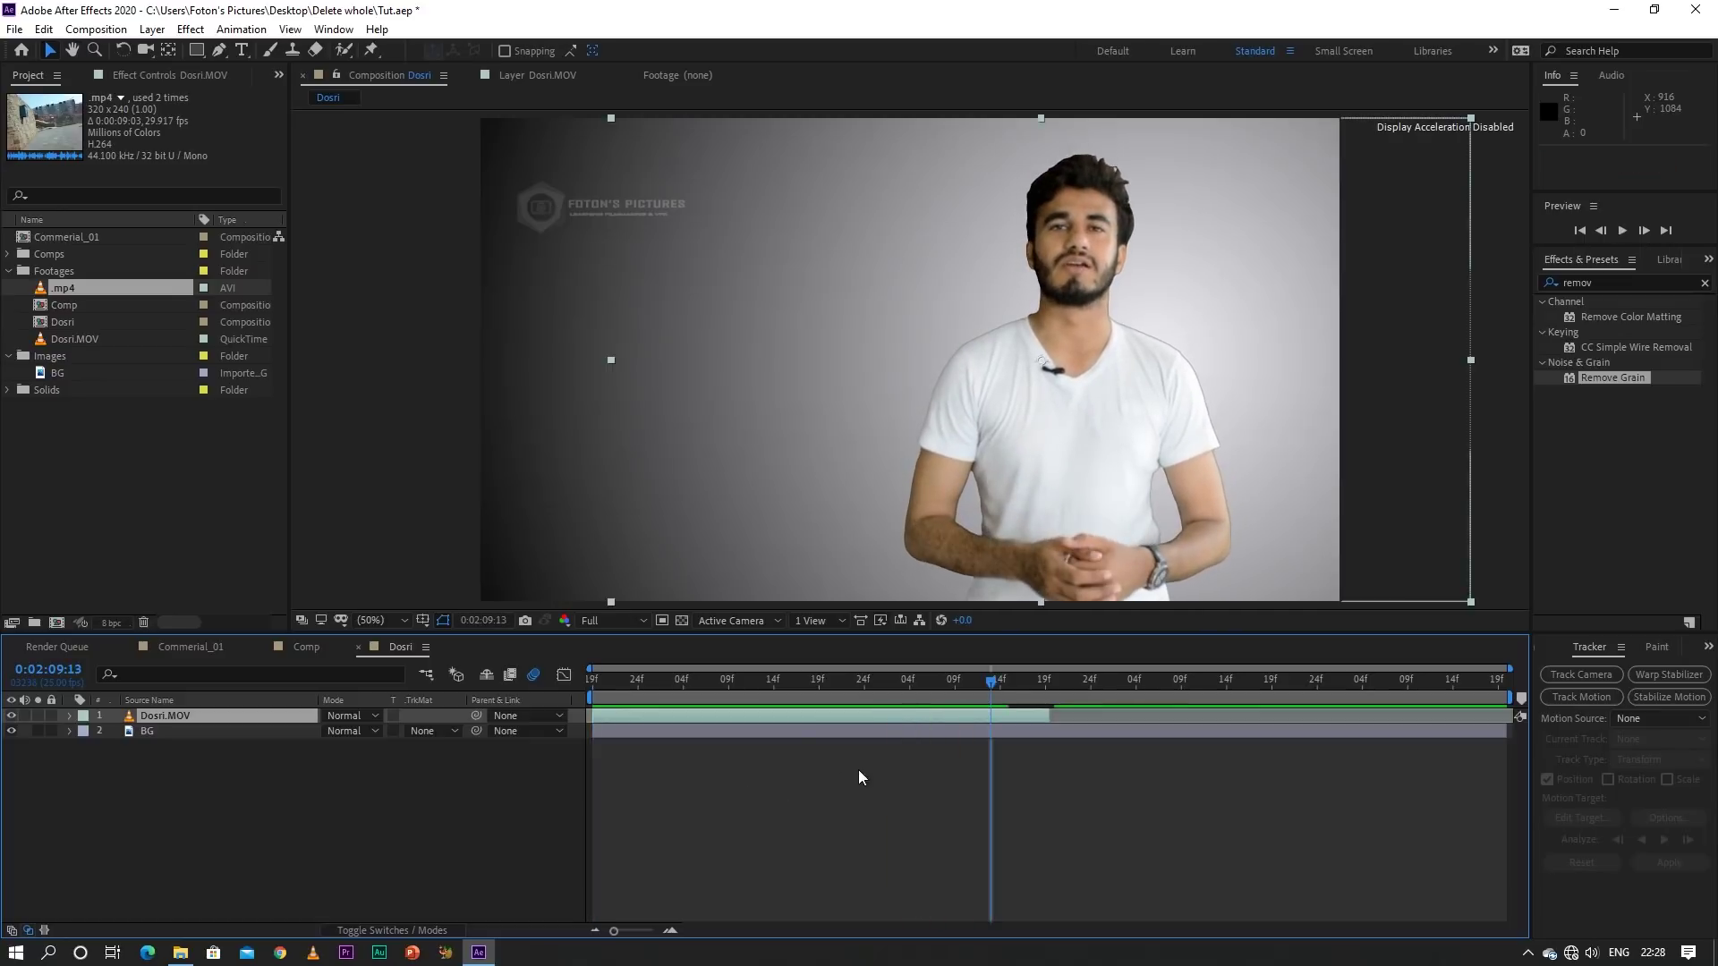
pyautogui.hotkey('ctrl', 'z')
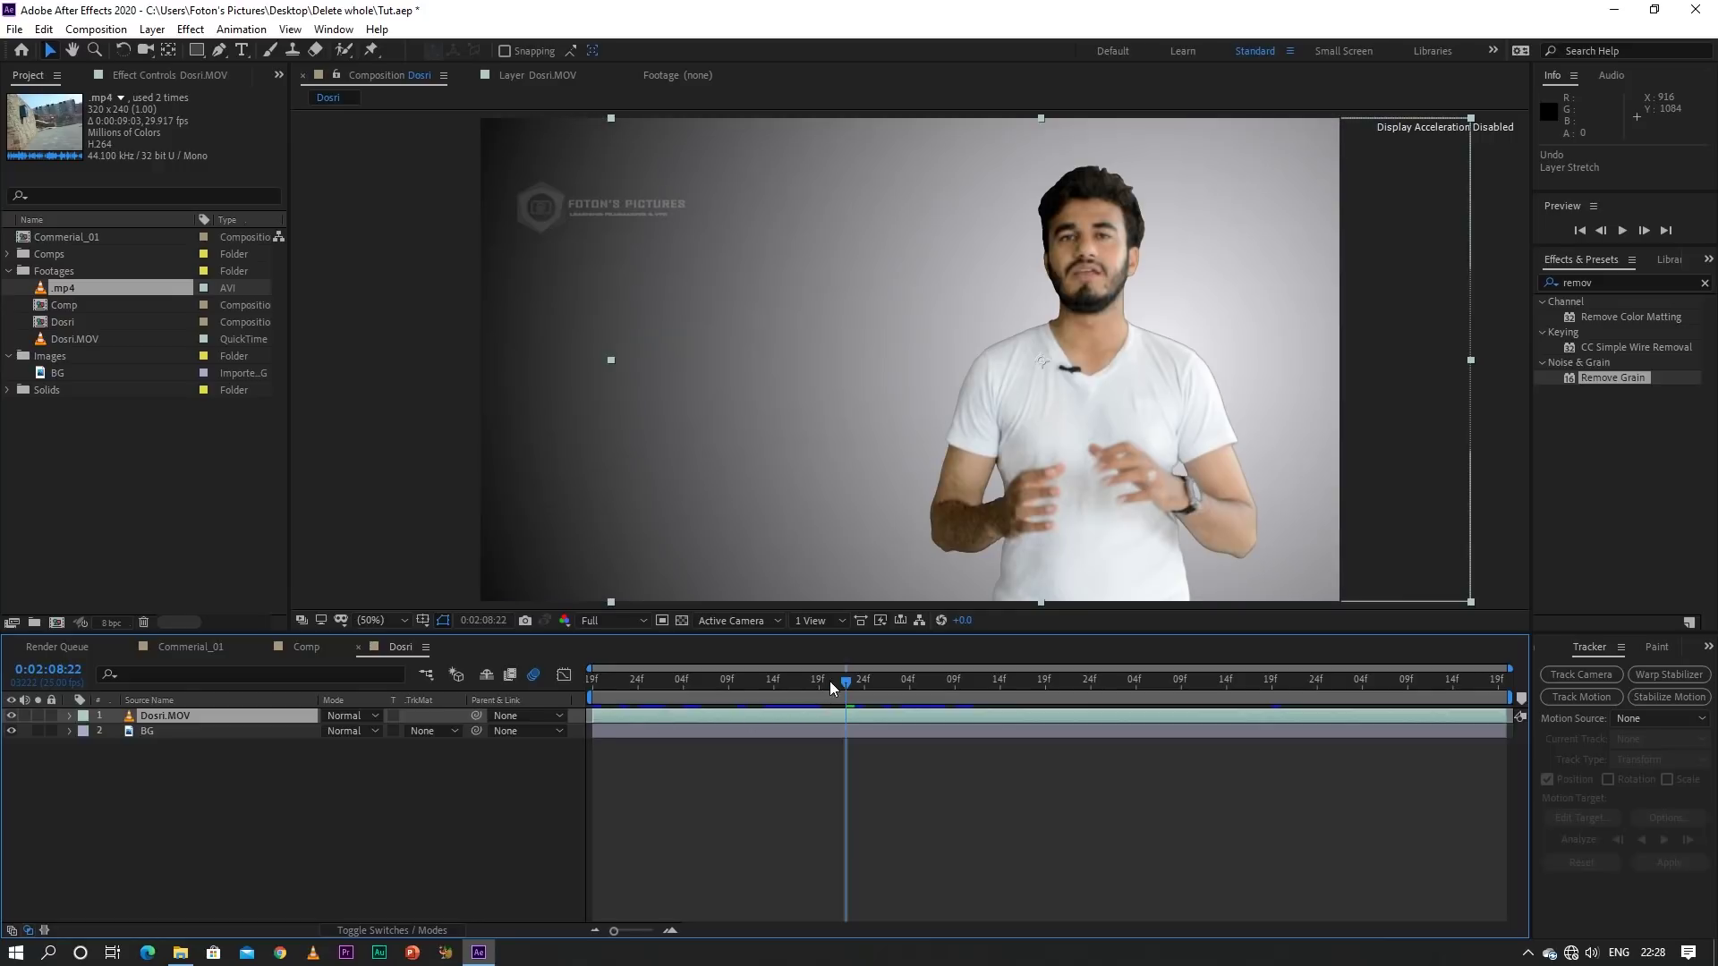
pyautogui.moveTo(798, 685); pyautogui.dragTo(738, 682)
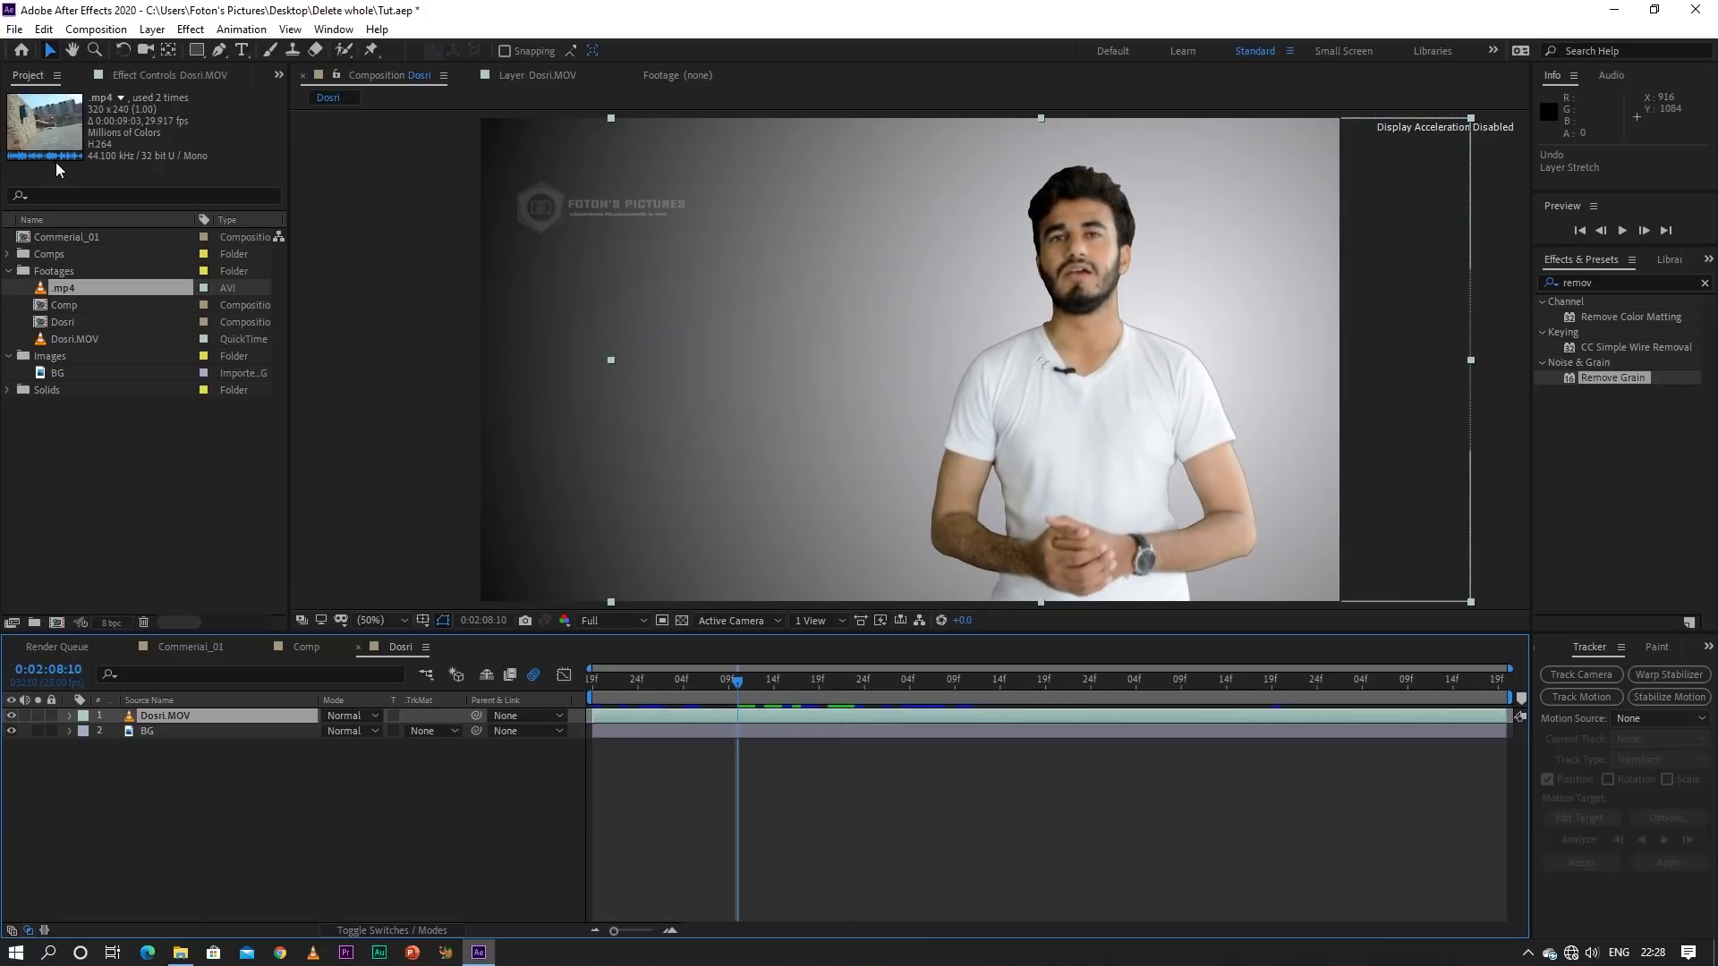
# Remove the Keylight (1.2) effect from Dosri.MOV and delete the BG layer
pyautogui.click(149, 76)
pyautogui.click(77, 113)
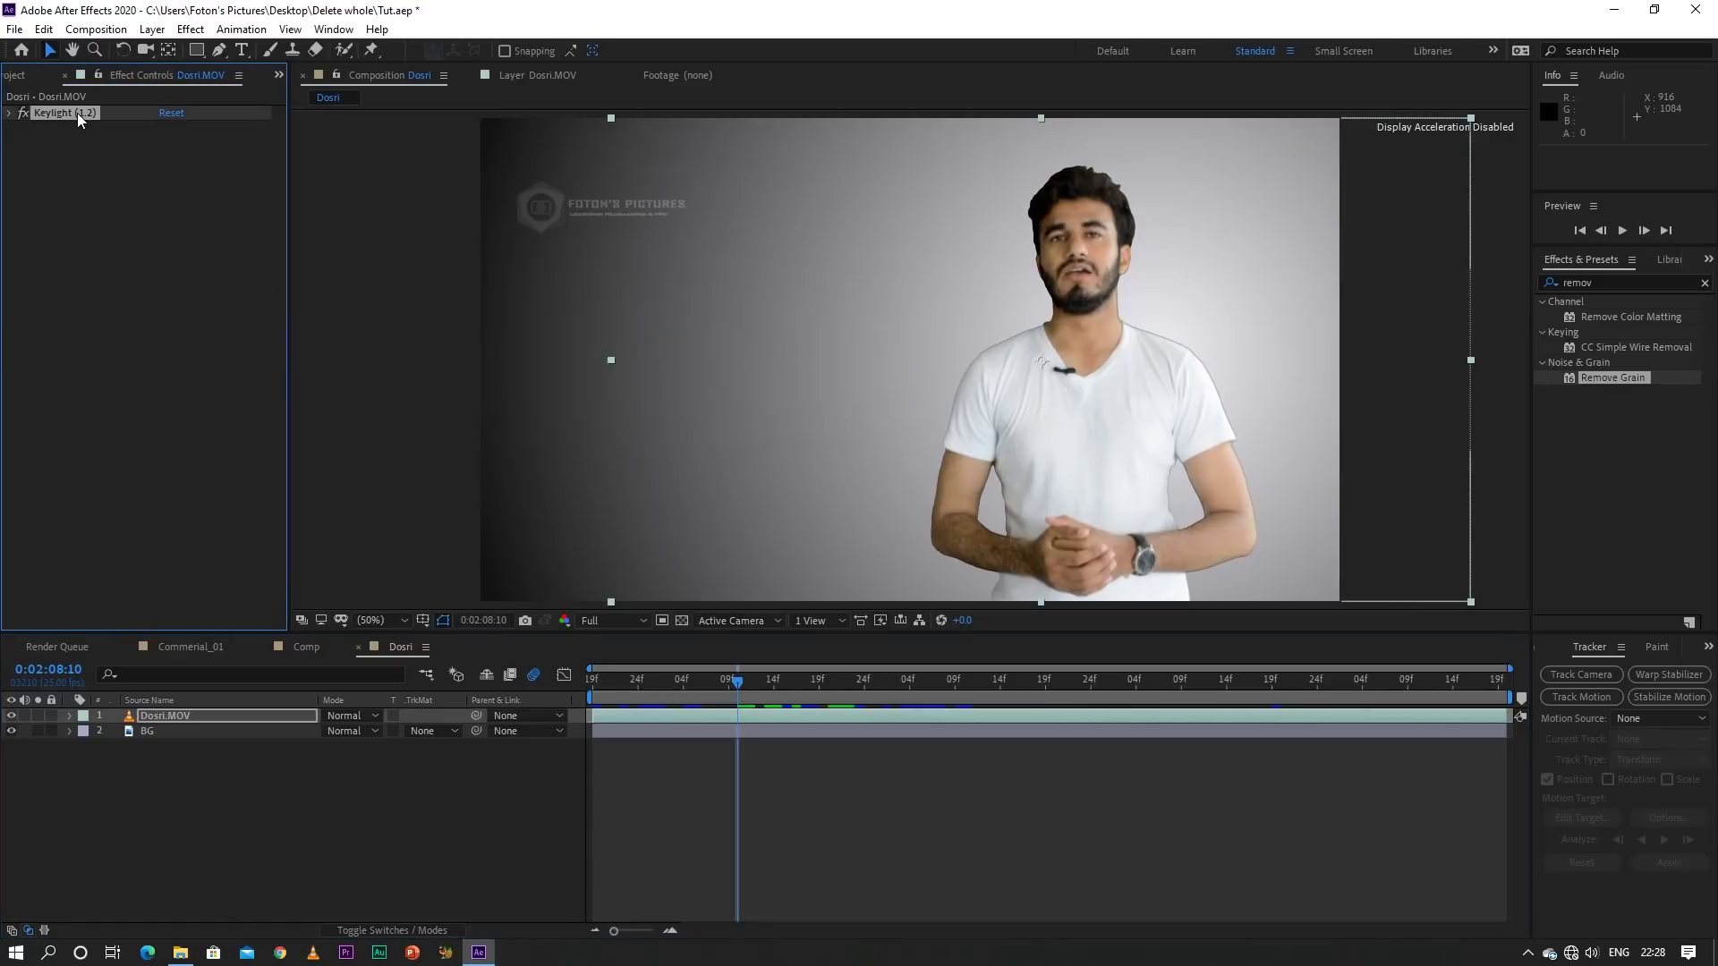
pyautogui.press('Delete')
pyautogui.click(272, 734)
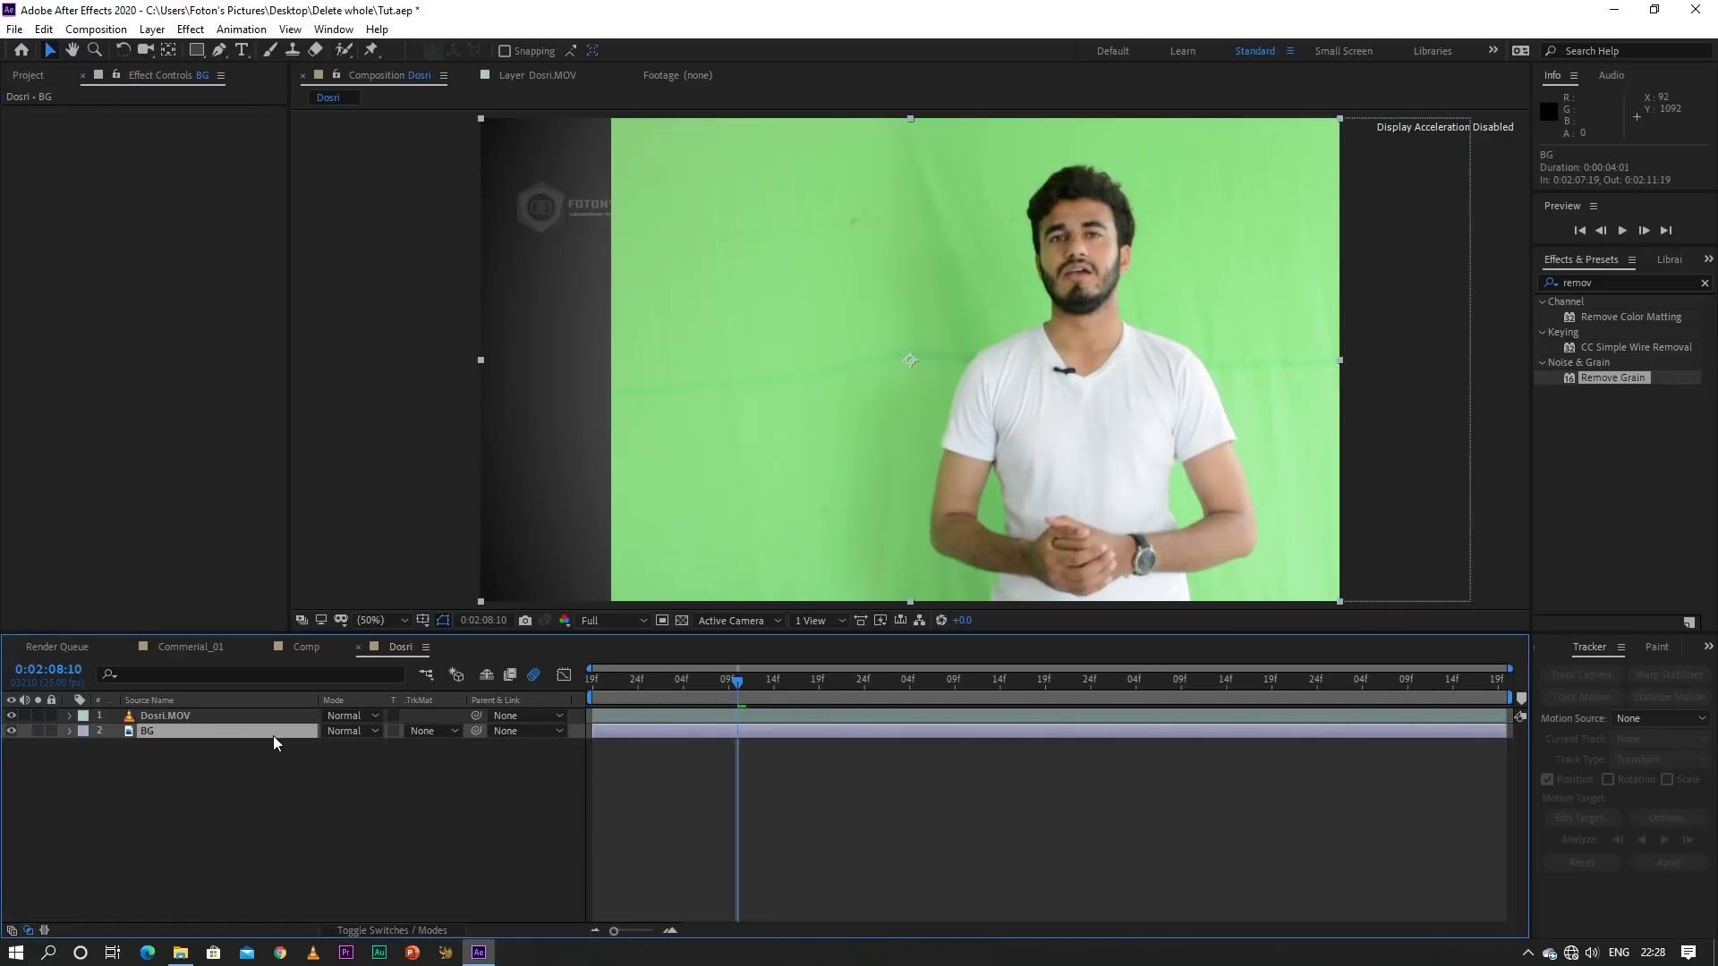
pyautogui.press('Delete')
# Delete Tracker 1 and Tracker 2 from the Dosri.MOV layer
pyautogui.click(245, 715)
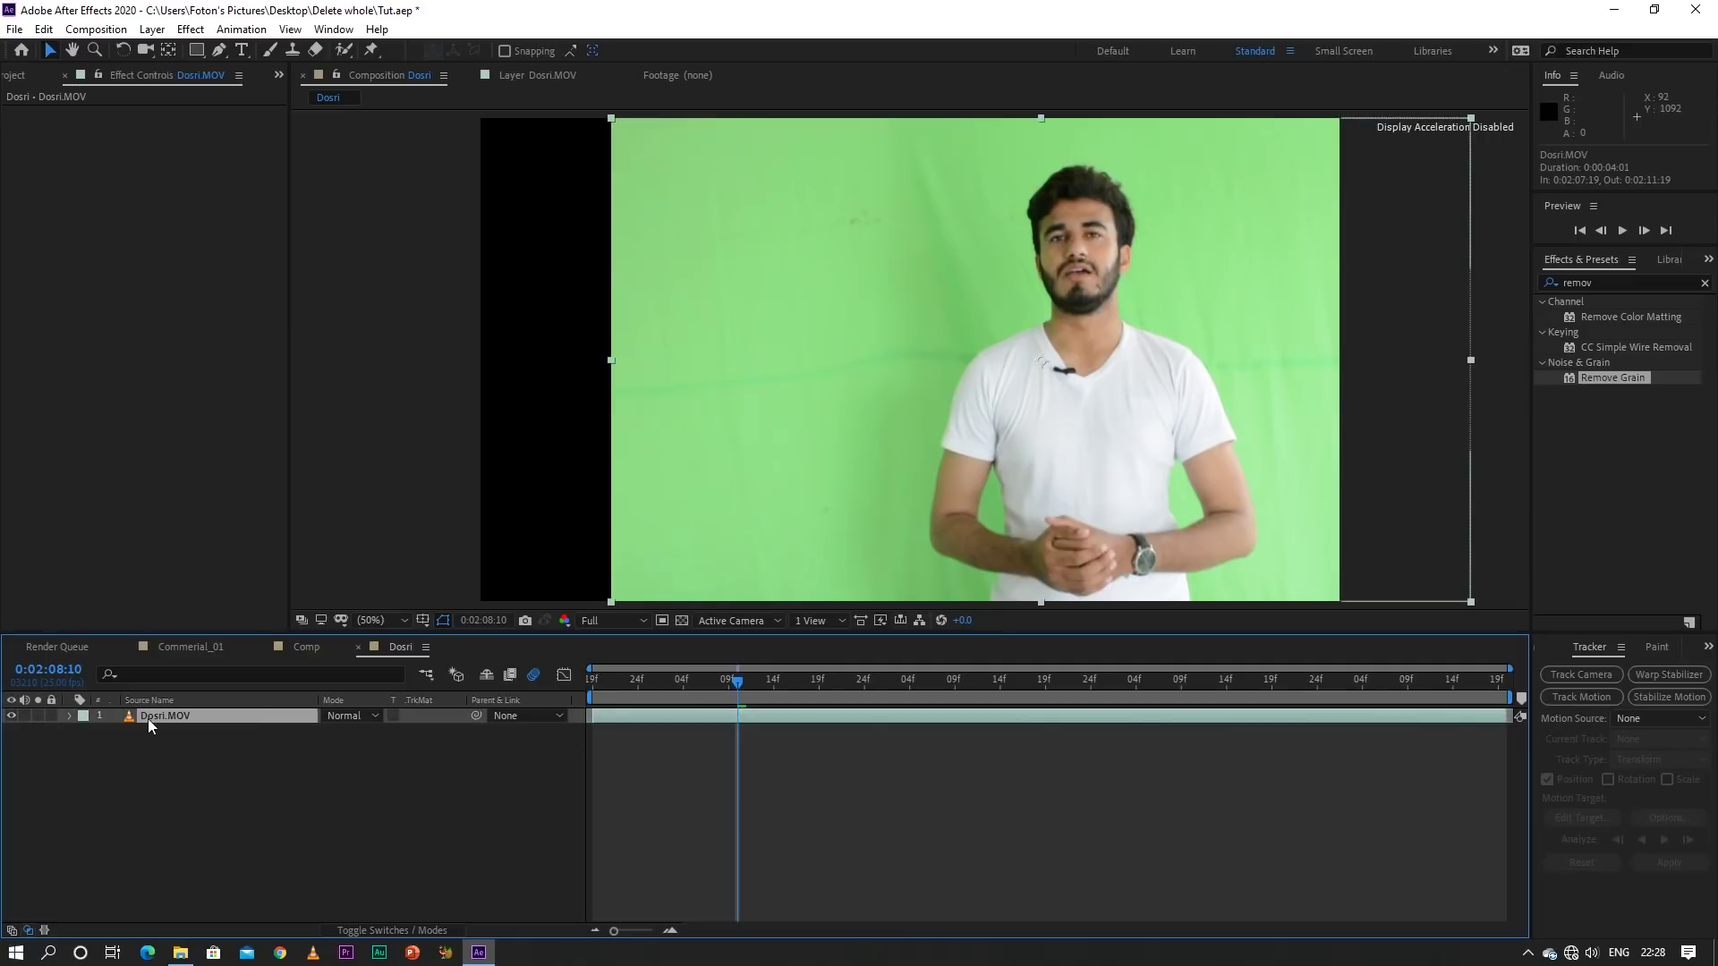
pyautogui.click(69, 716)
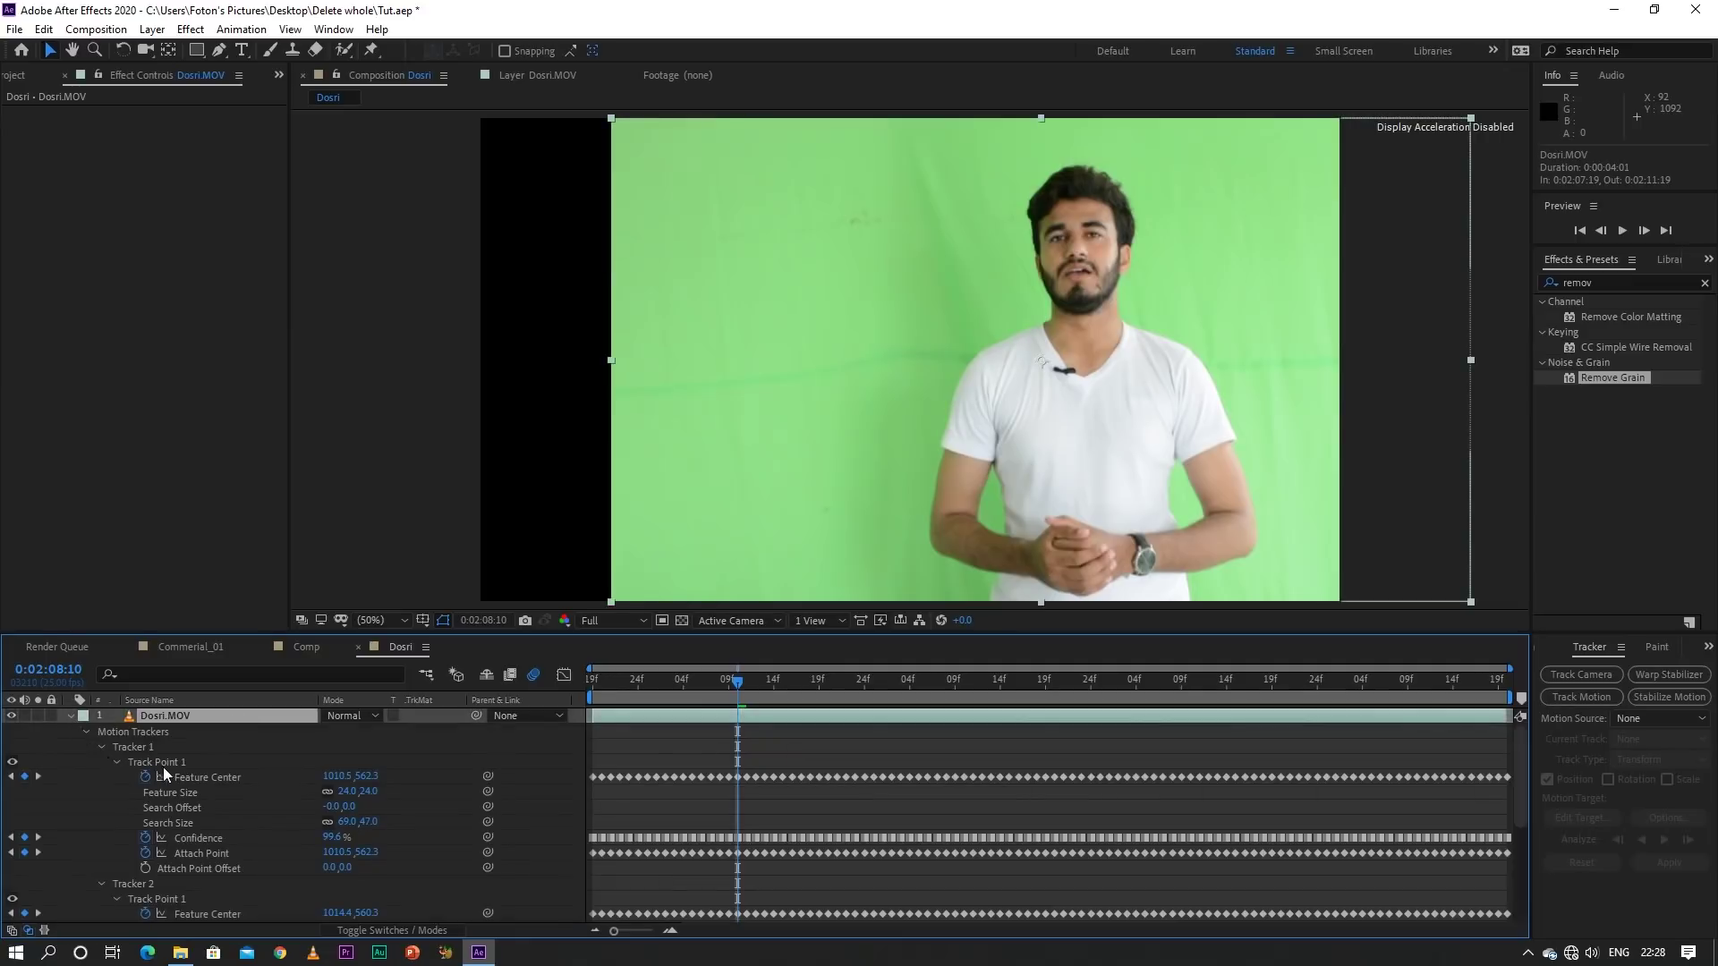
pyautogui.click(140, 746)
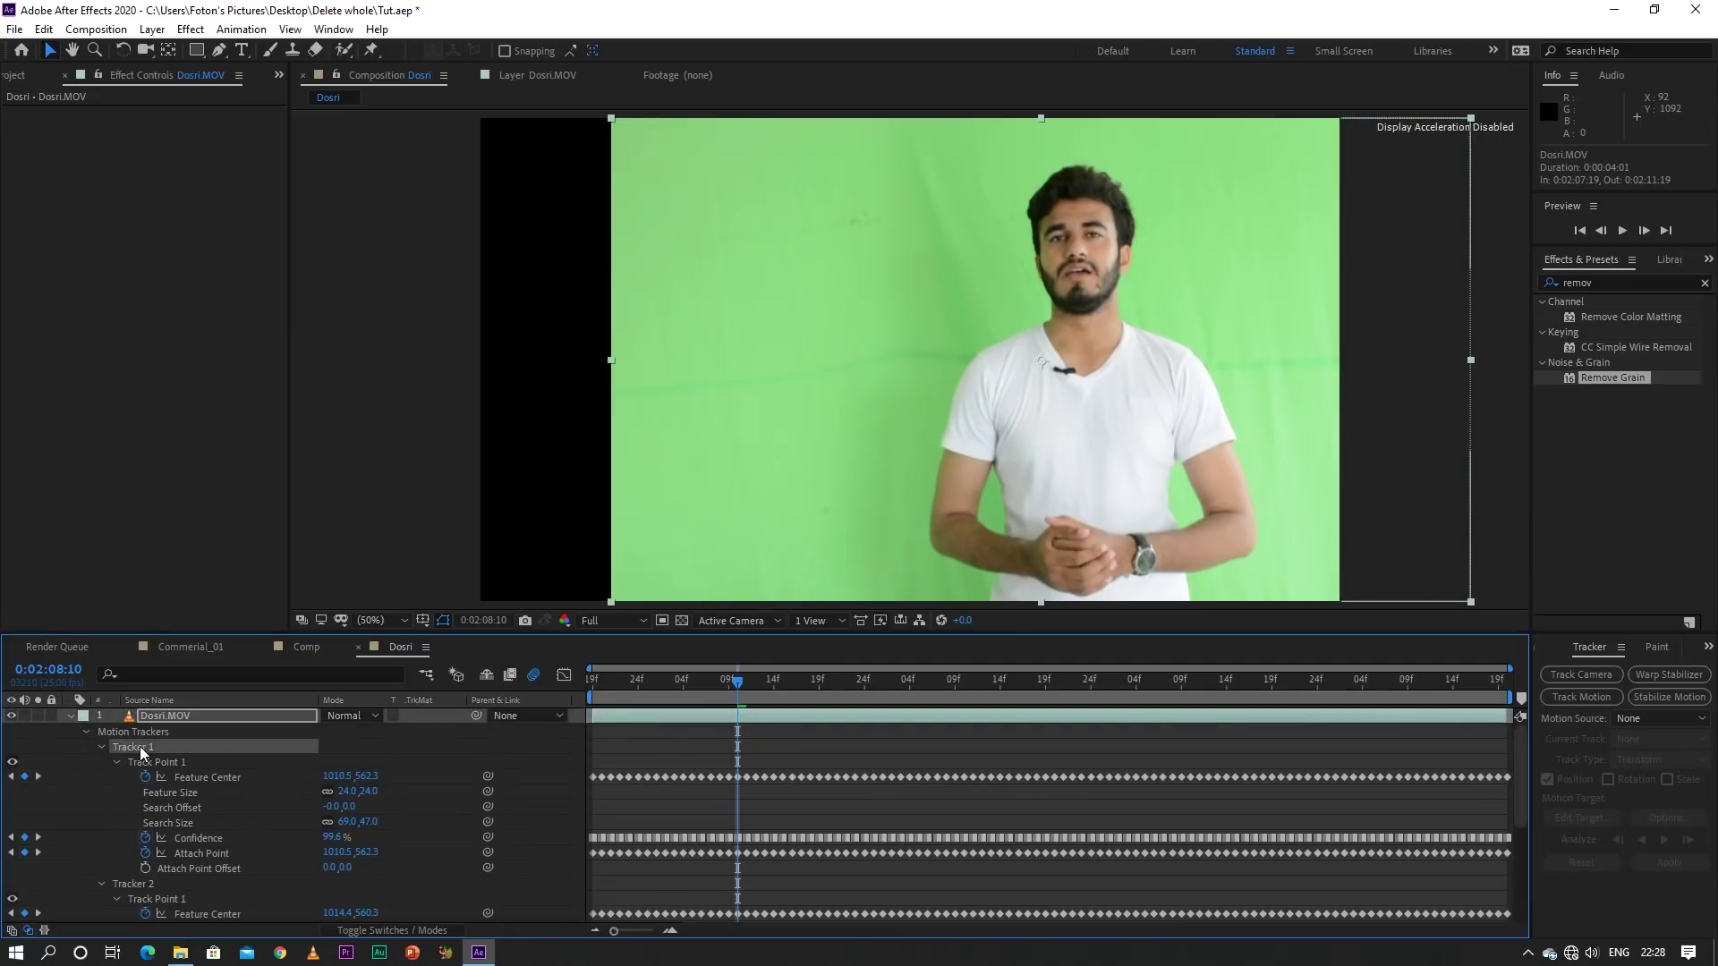
pyautogui.press('Delete')
pyautogui.click(139, 747)
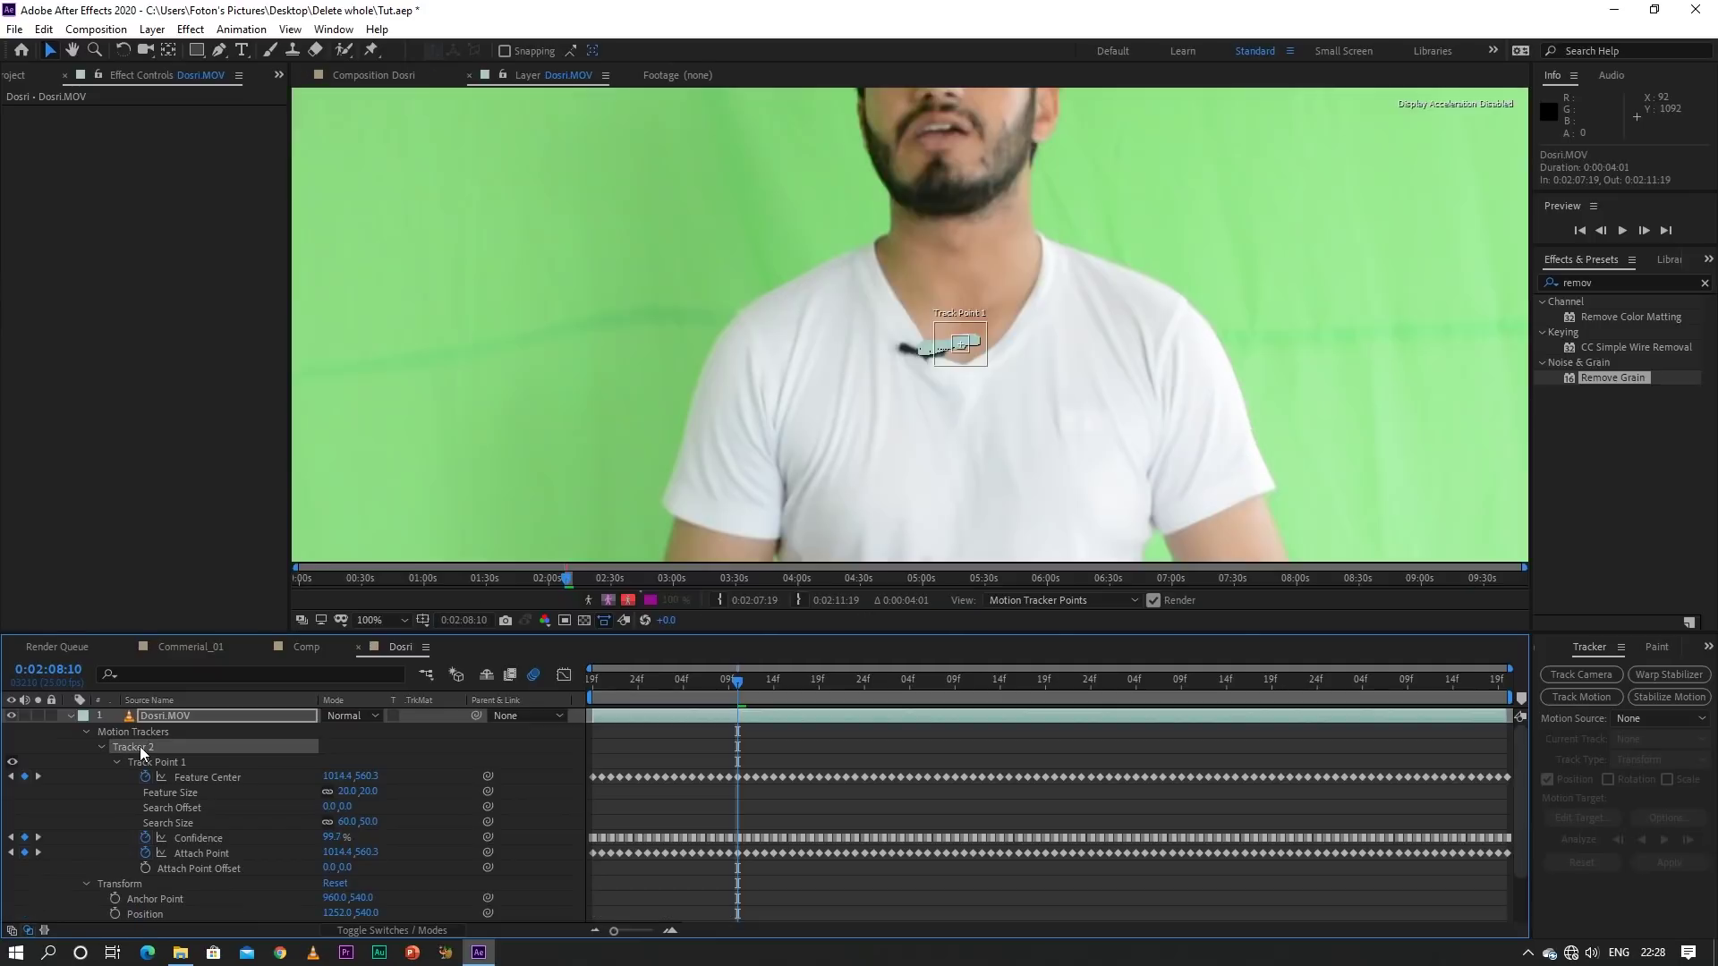
pyautogui.press('Delete')
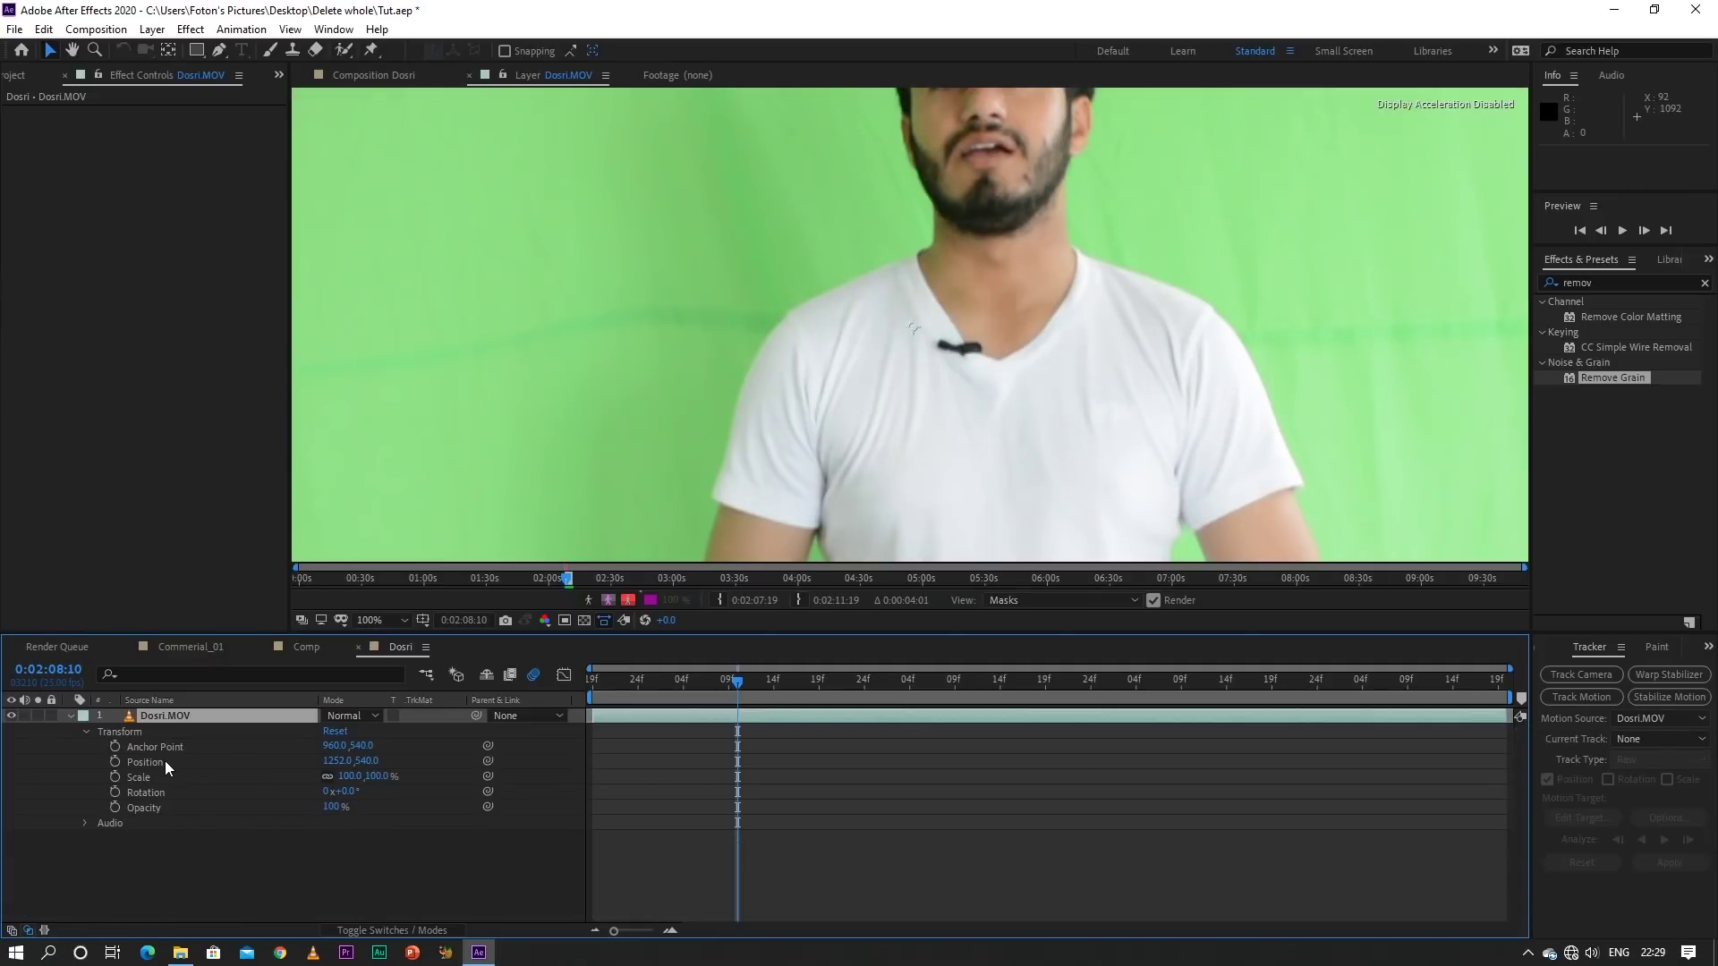
# Reset Dosri.MOV's Position to 960, 540 and collapse the layer
pyautogui.click(383, 73)
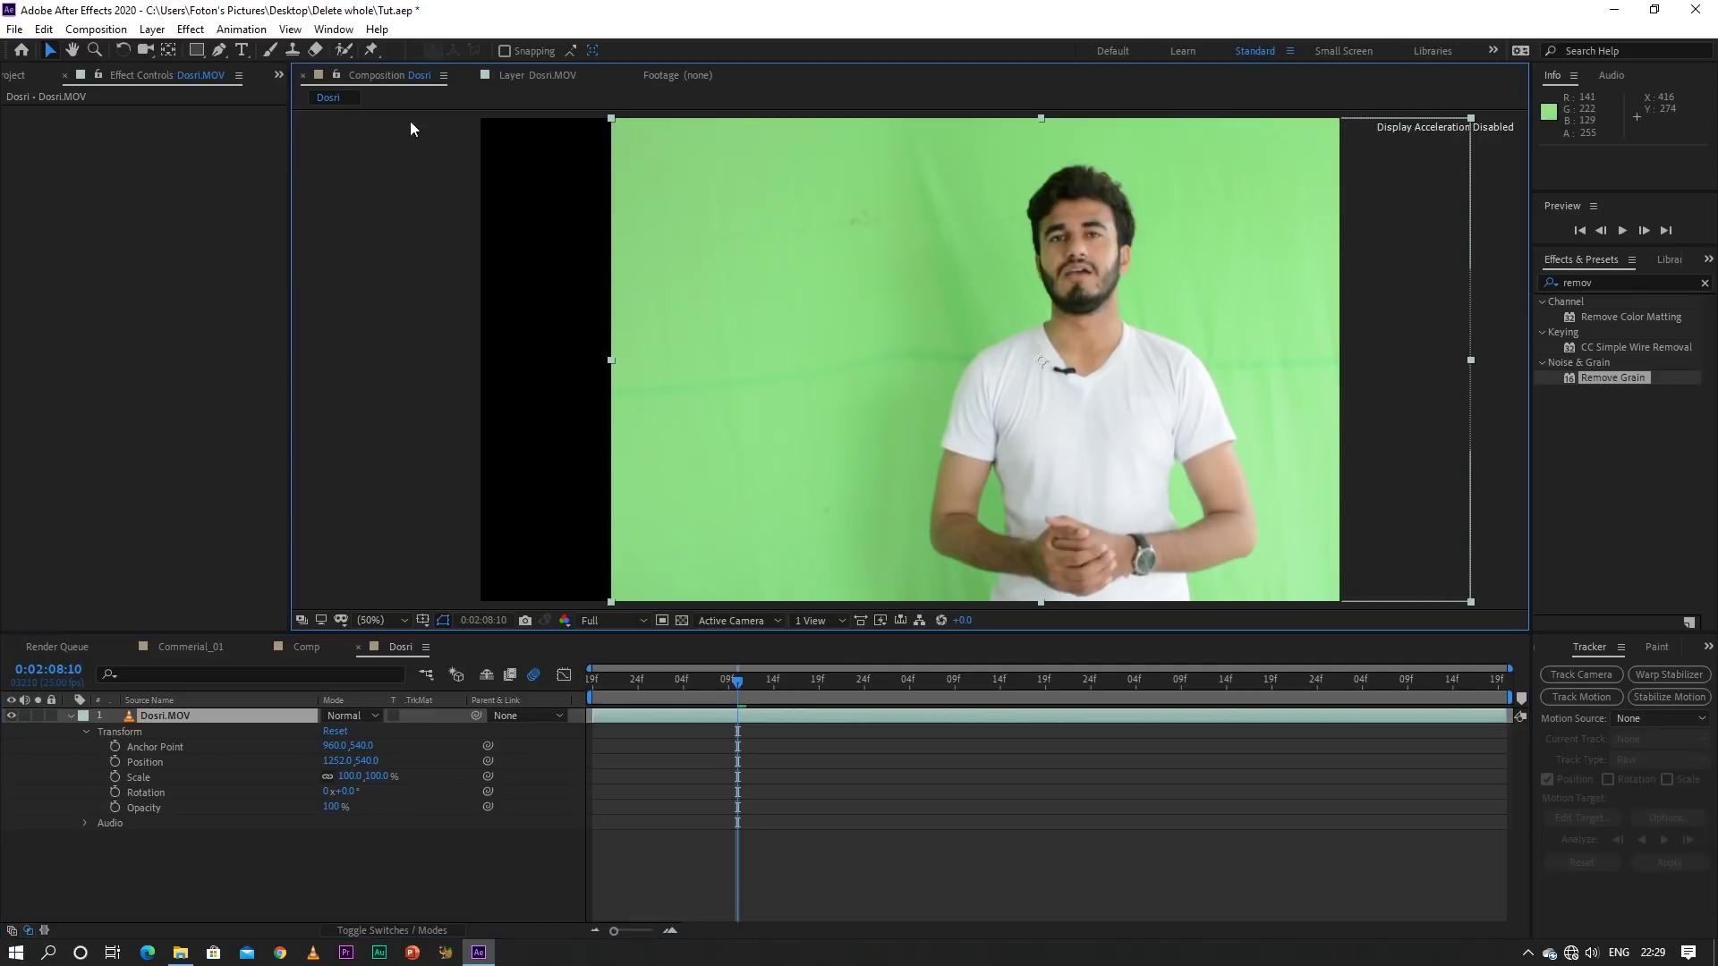
pyautogui.rightClick(201, 766)
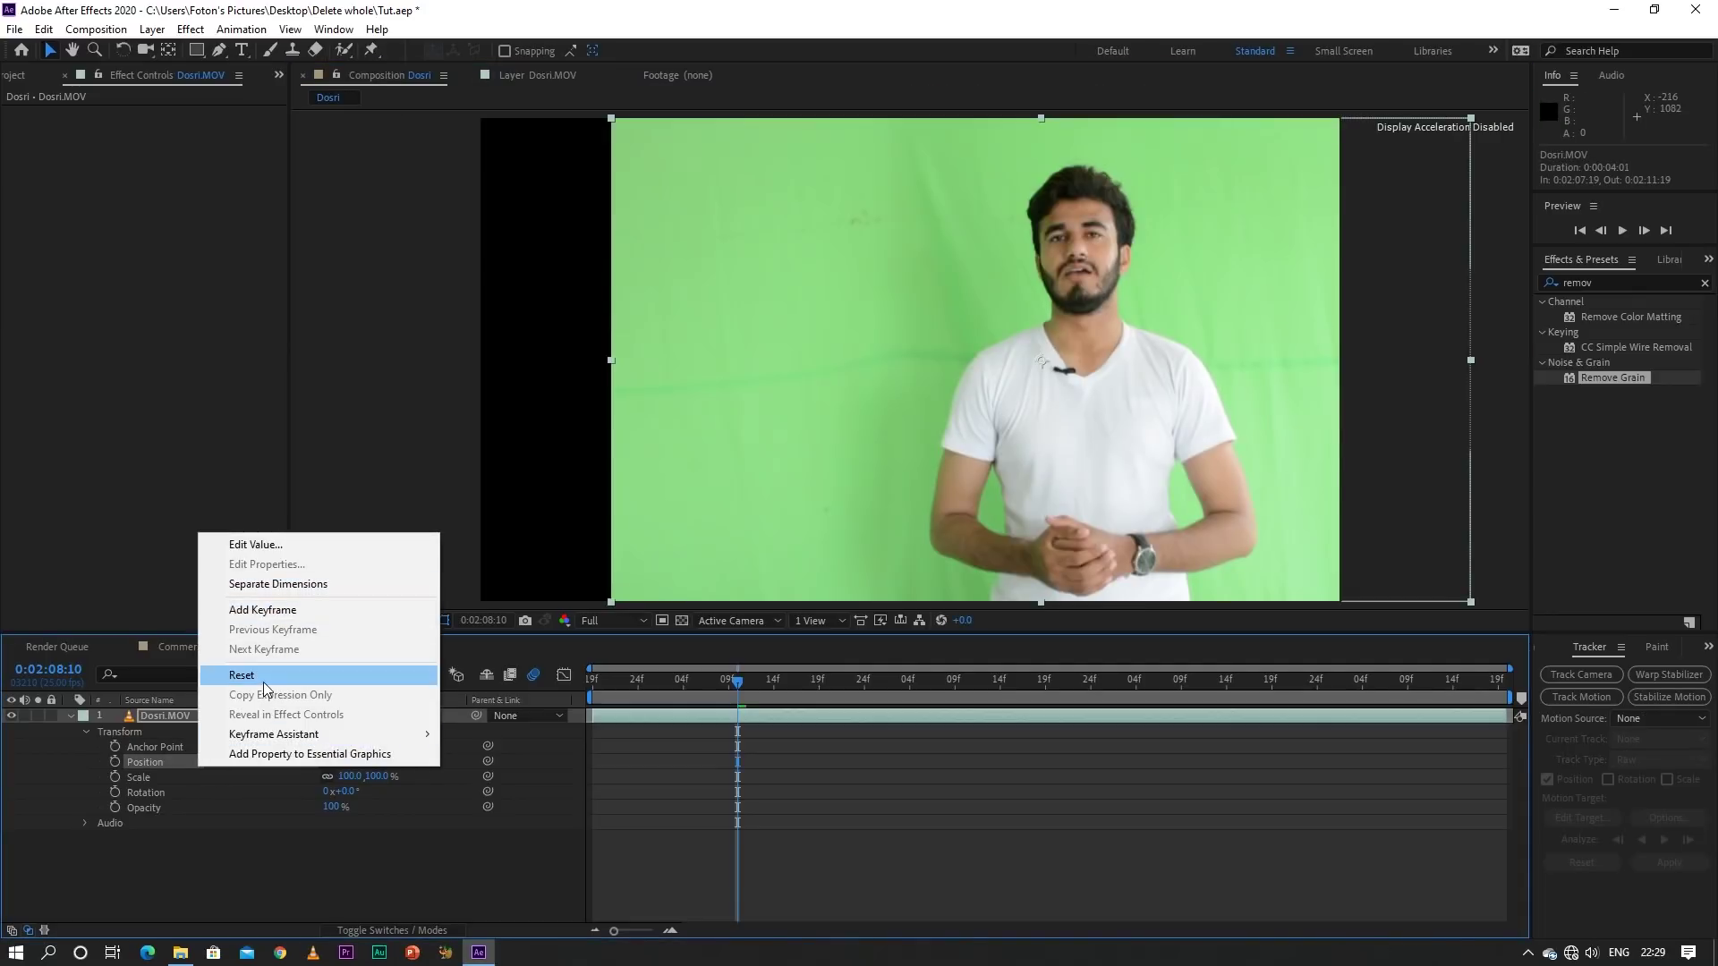
pyautogui.click(263, 680)
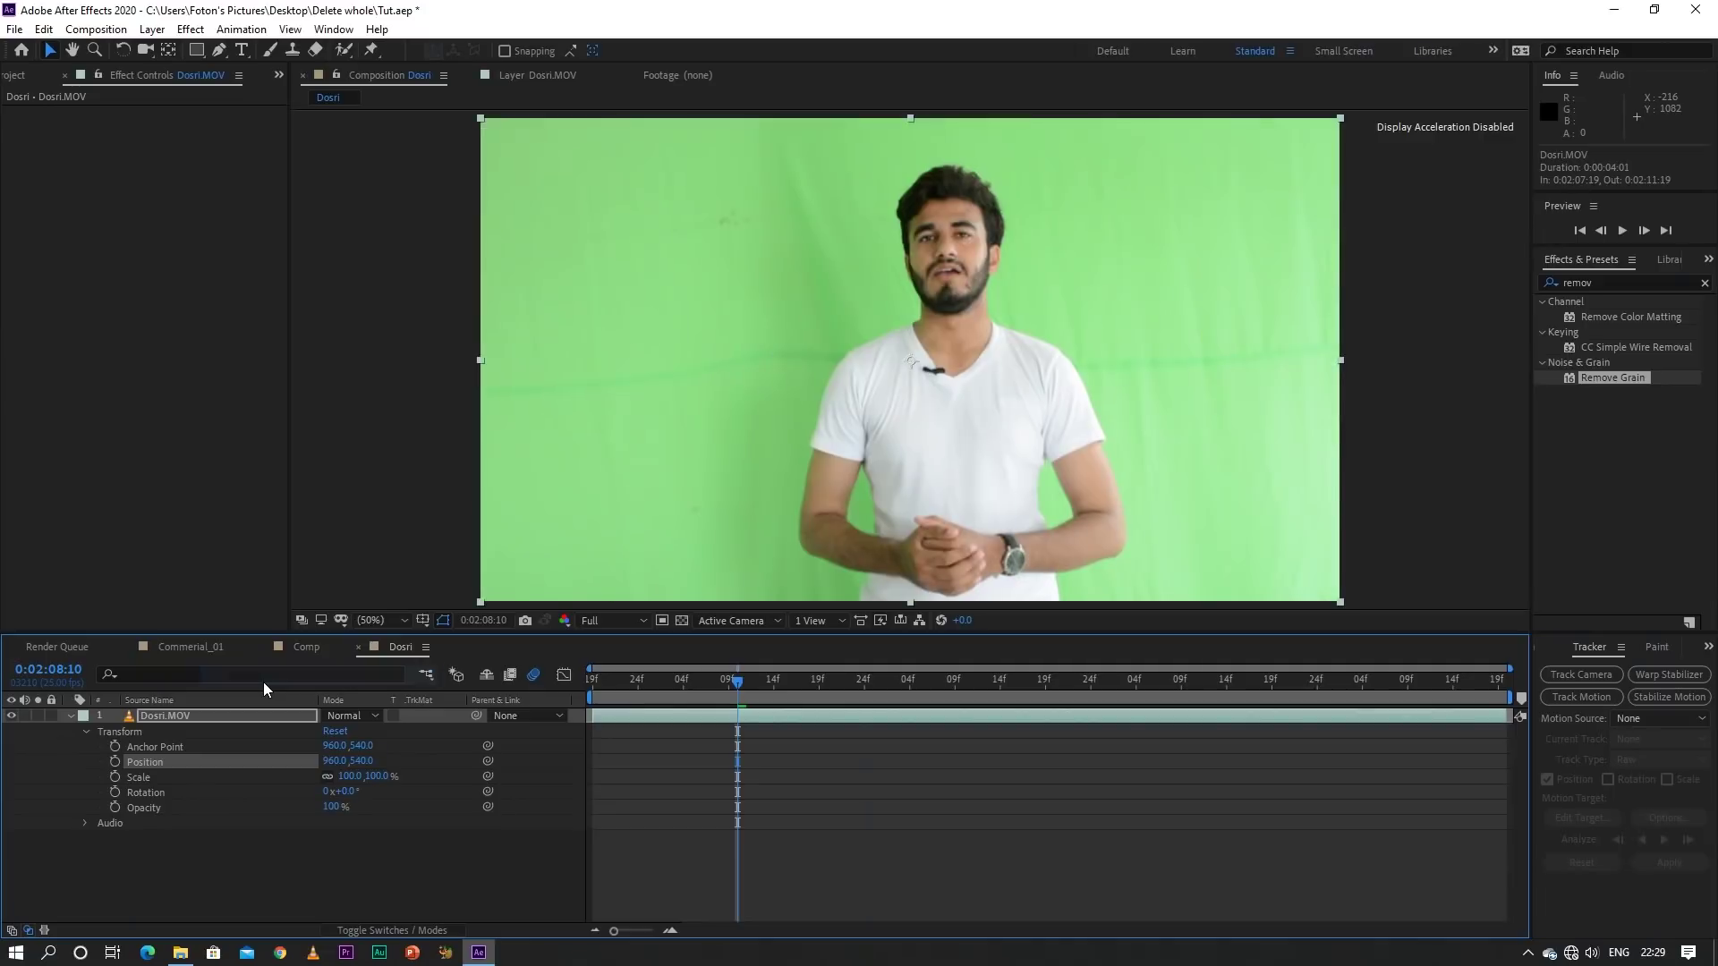
pyautogui.click(72, 719)
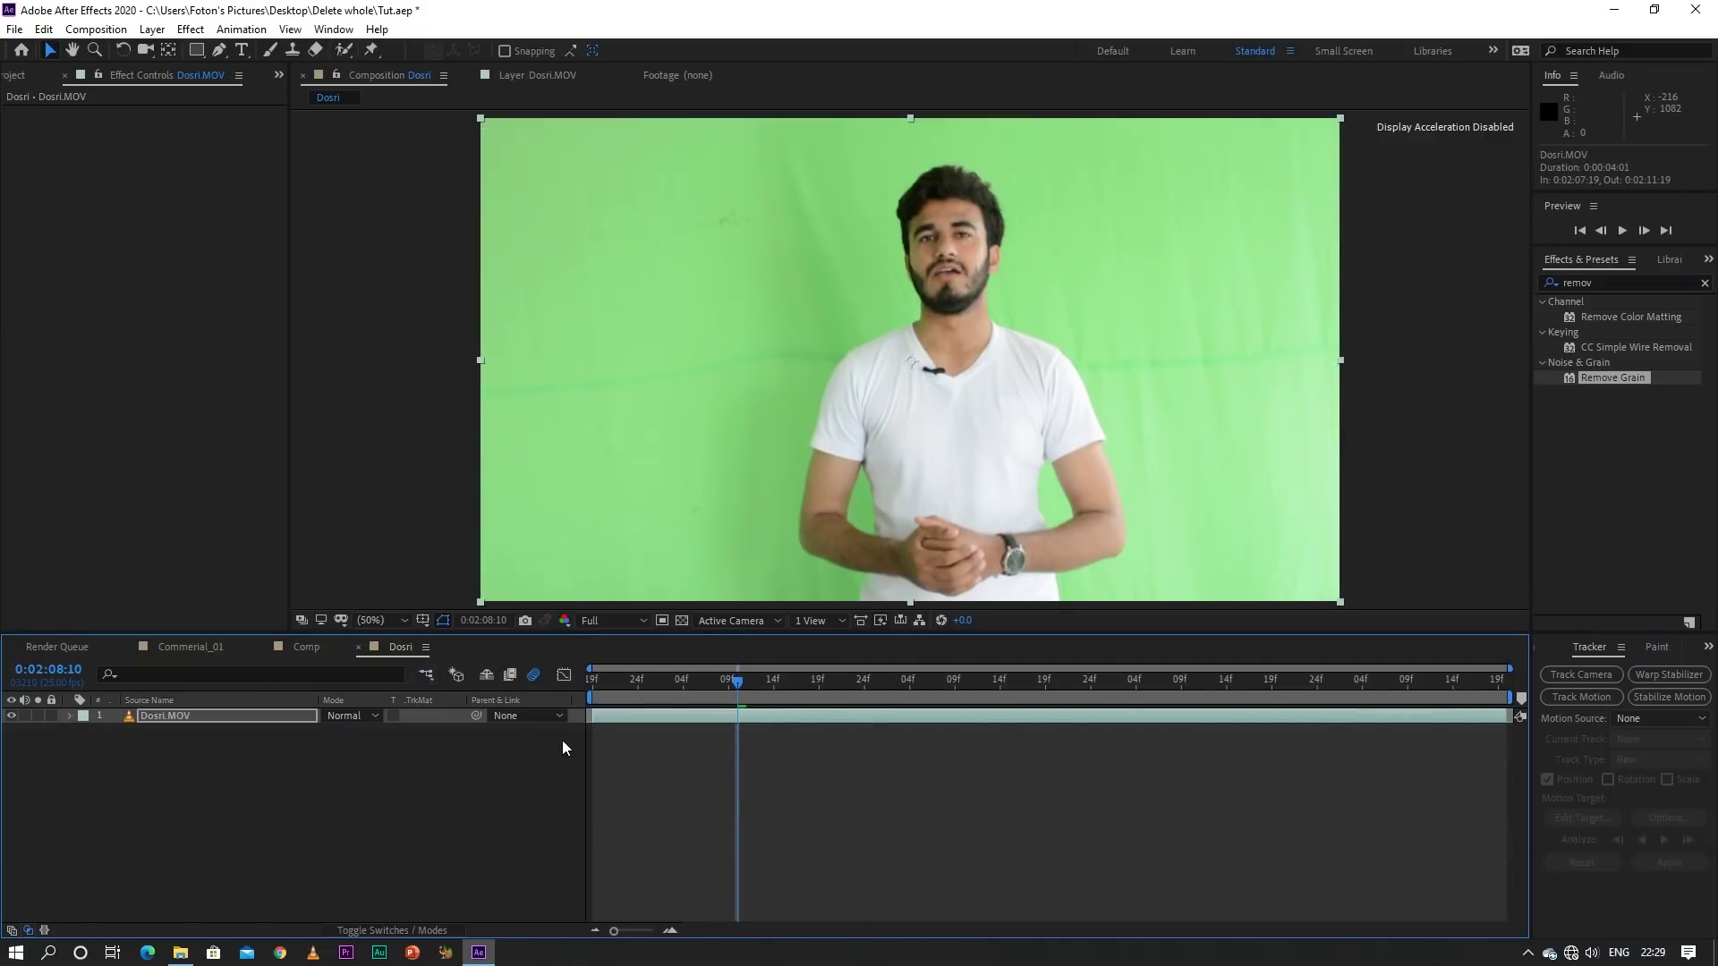
pyautogui.moveTo(737, 684); pyautogui.dragTo(729, 694)
pyautogui.moveTo(738, 682); pyautogui.dragTo(561, 689)
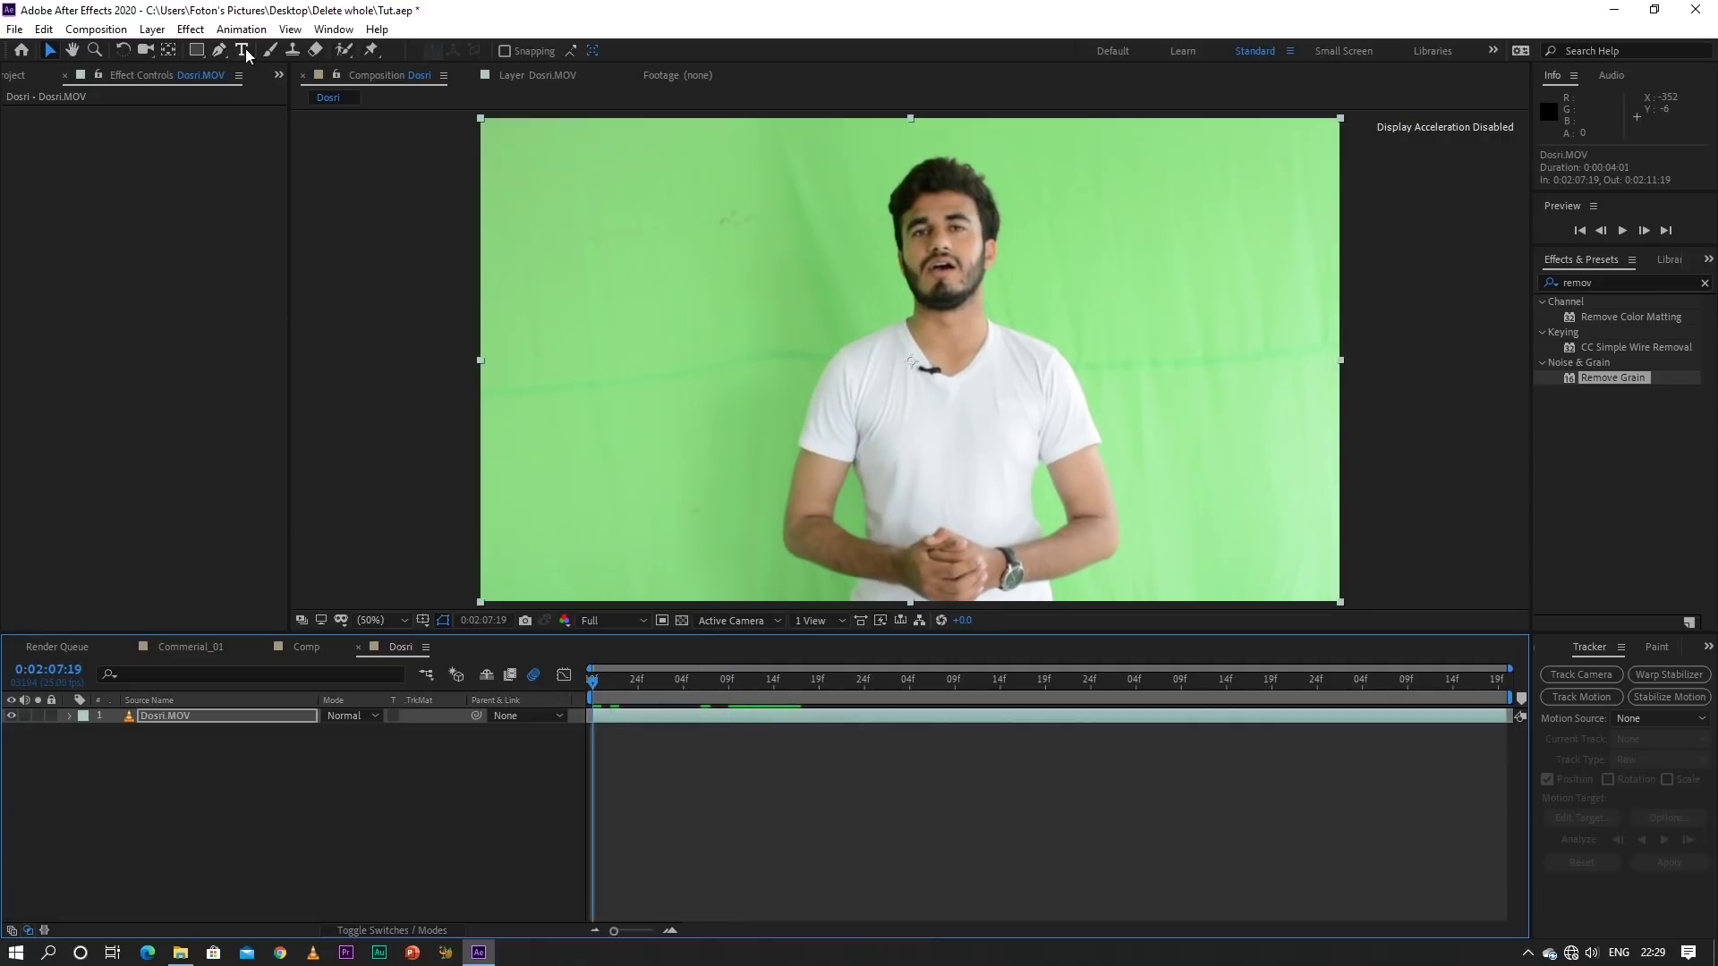
# Draw a closed pen mask, Mask 1, around the presenter
pyautogui.click(220, 51)
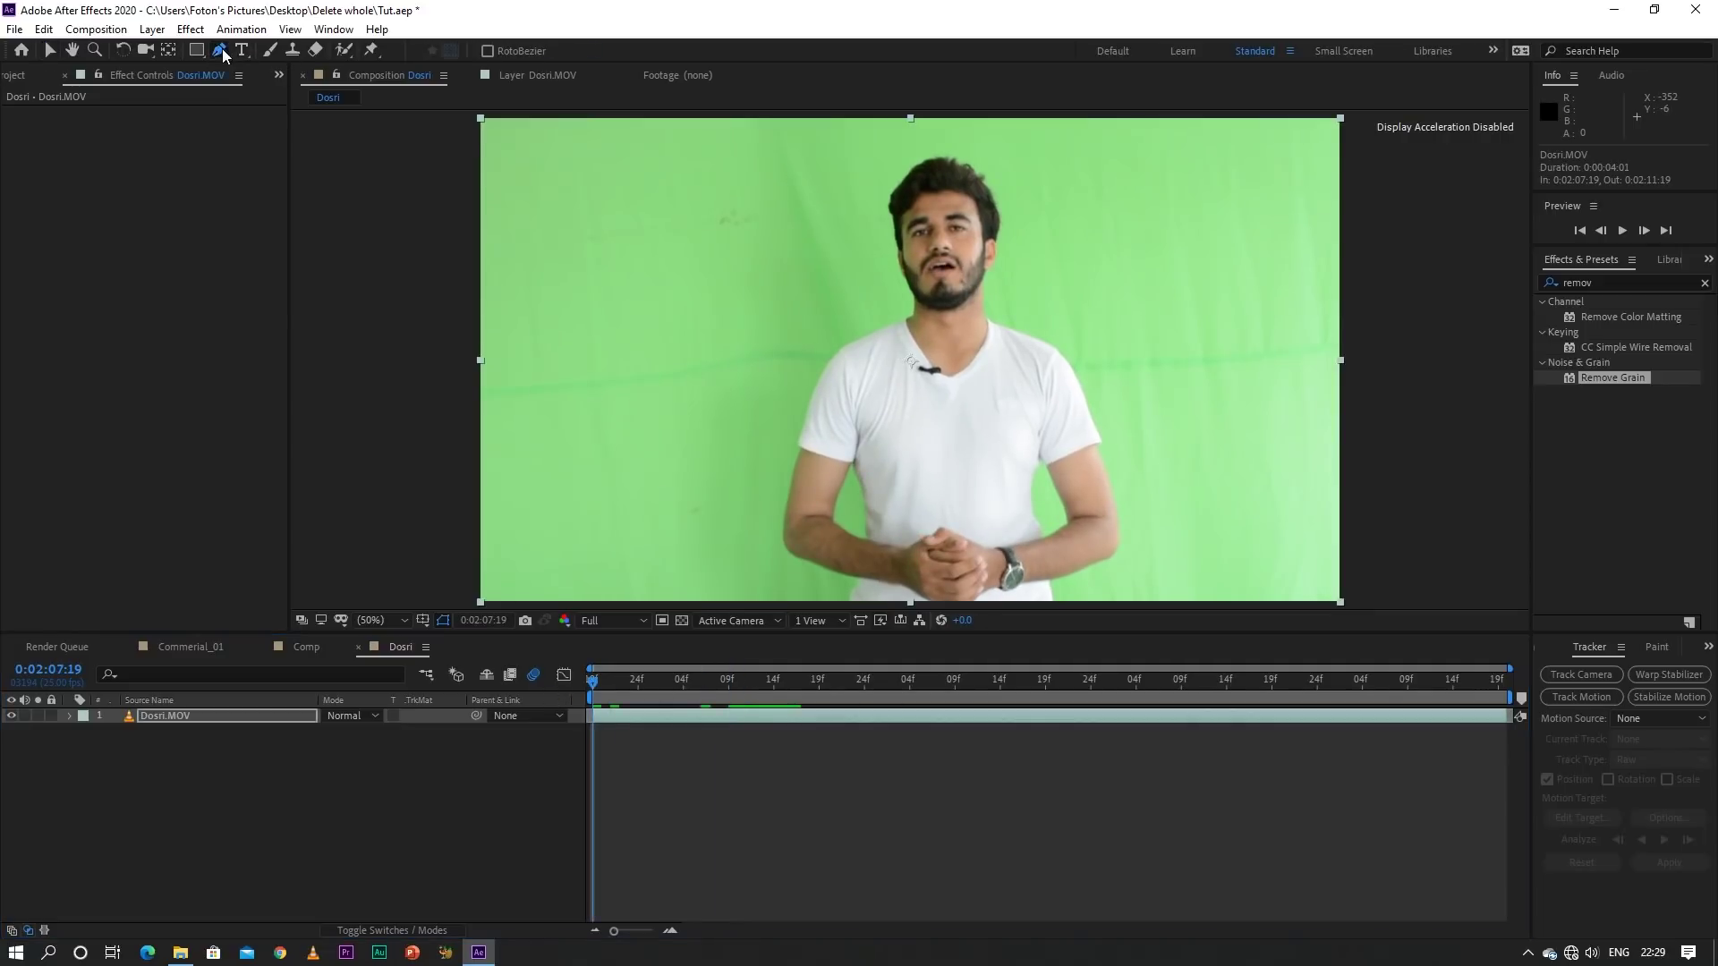
pyautogui.click(927, 129)
pyautogui.click(843, 159)
pyautogui.click(848, 248)
pyautogui.click(792, 341)
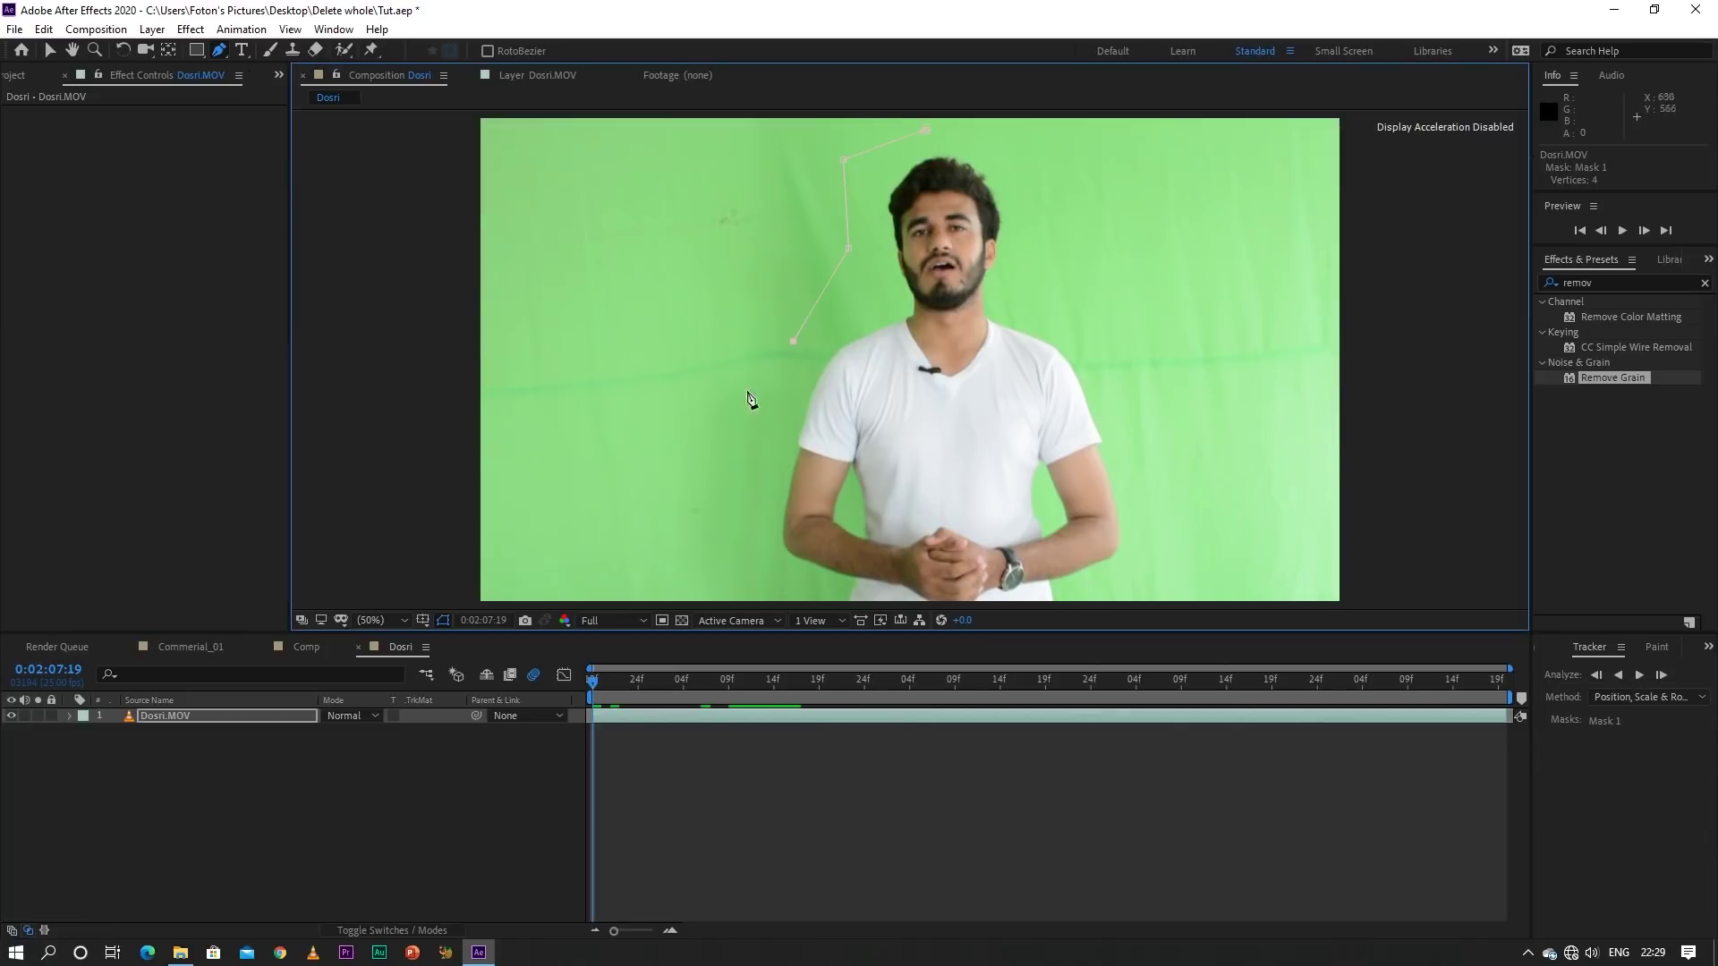
pyautogui.click(730, 433)
pyautogui.click(714, 527)
pyautogui.click(714, 600)
pyautogui.press(',')
pyautogui.click(882, 513)
pyautogui.click(1002, 517)
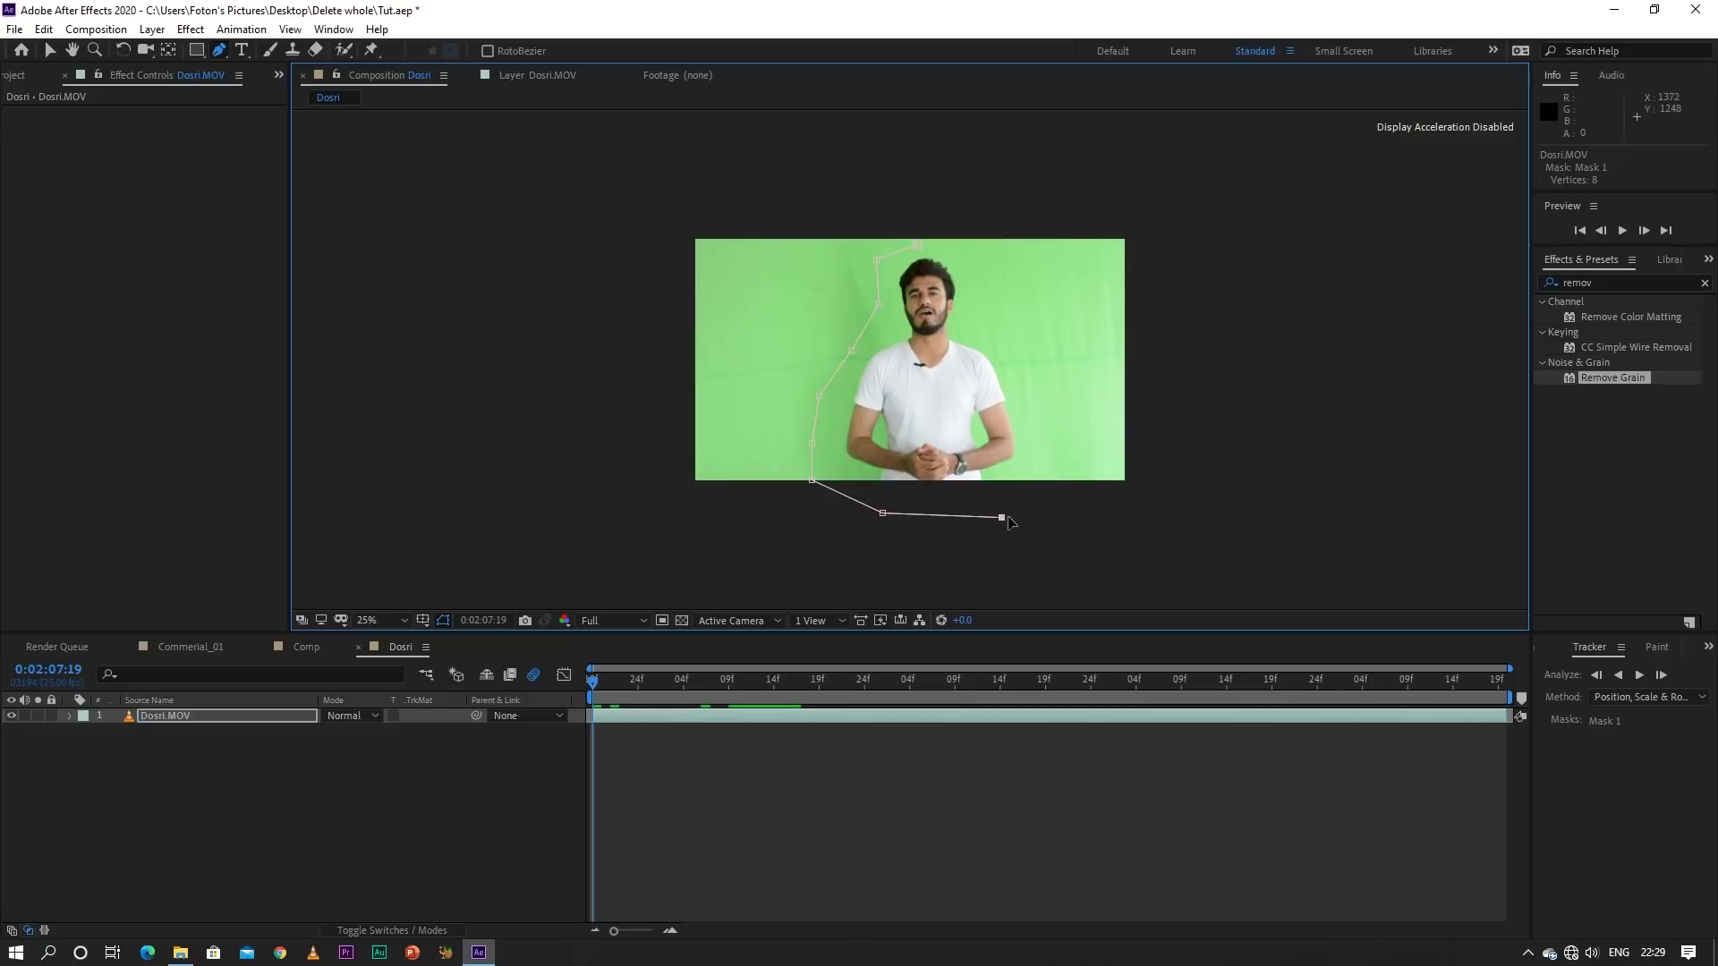
pyautogui.click(1048, 462)
pyautogui.click(1041, 399)
pyautogui.click(1025, 334)
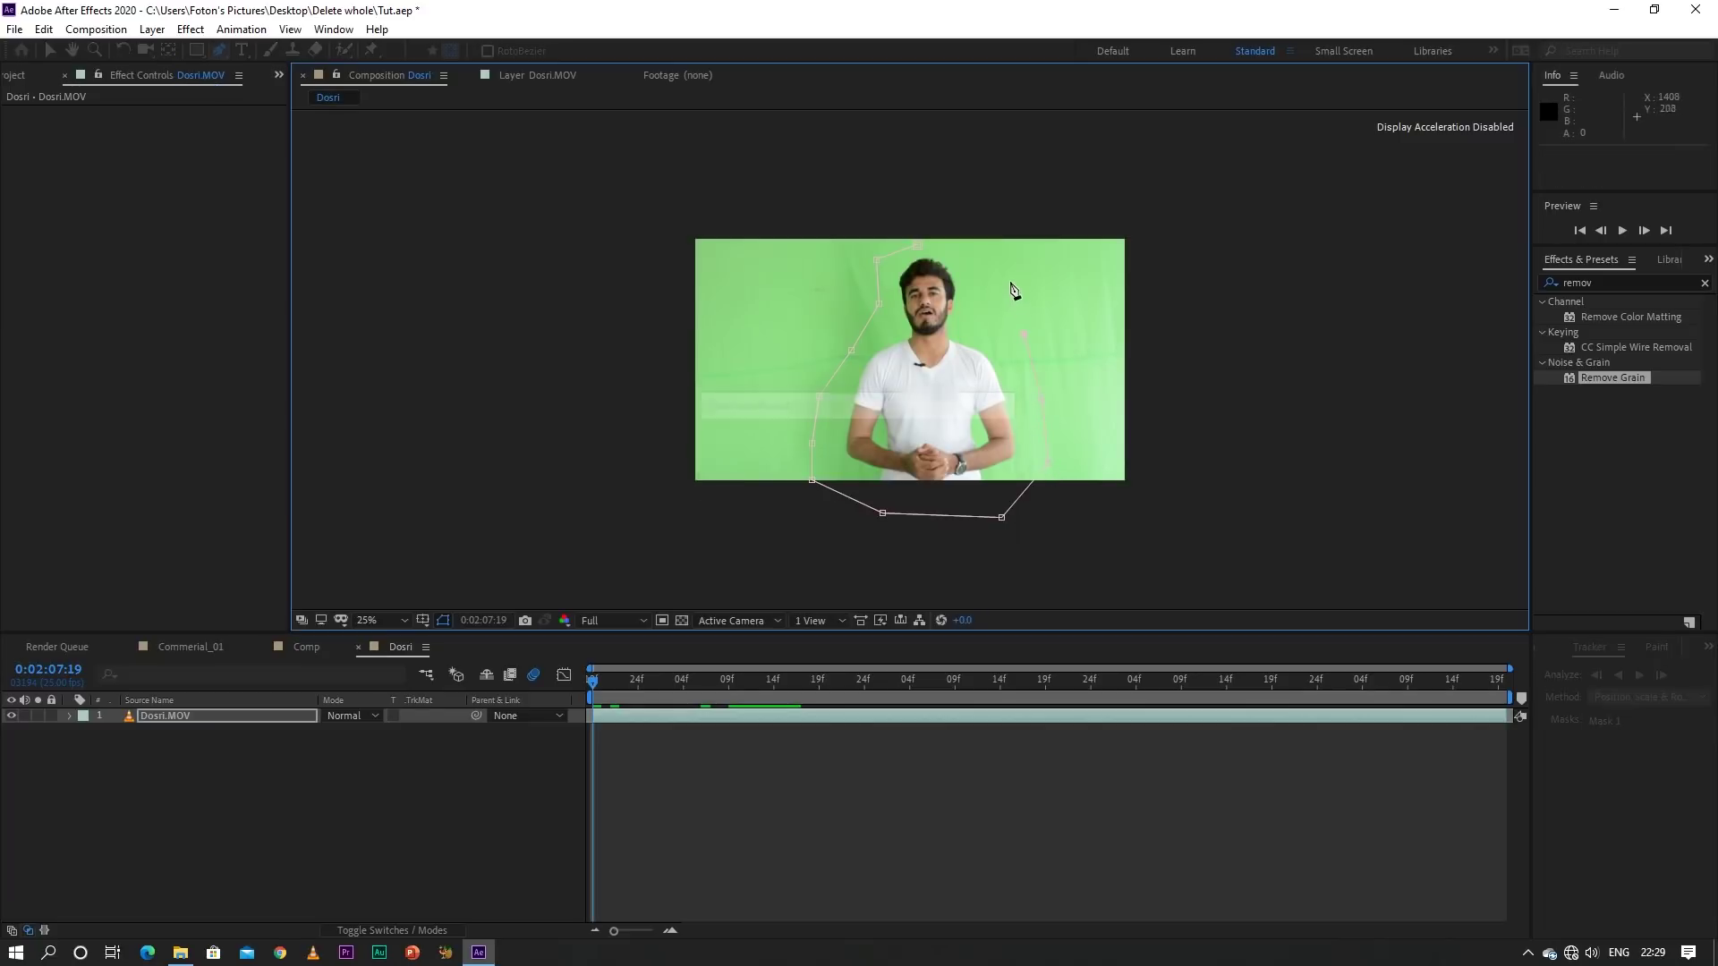
pyautogui.click(1010, 281)
pyautogui.click(975, 255)
pyautogui.click(918, 246)
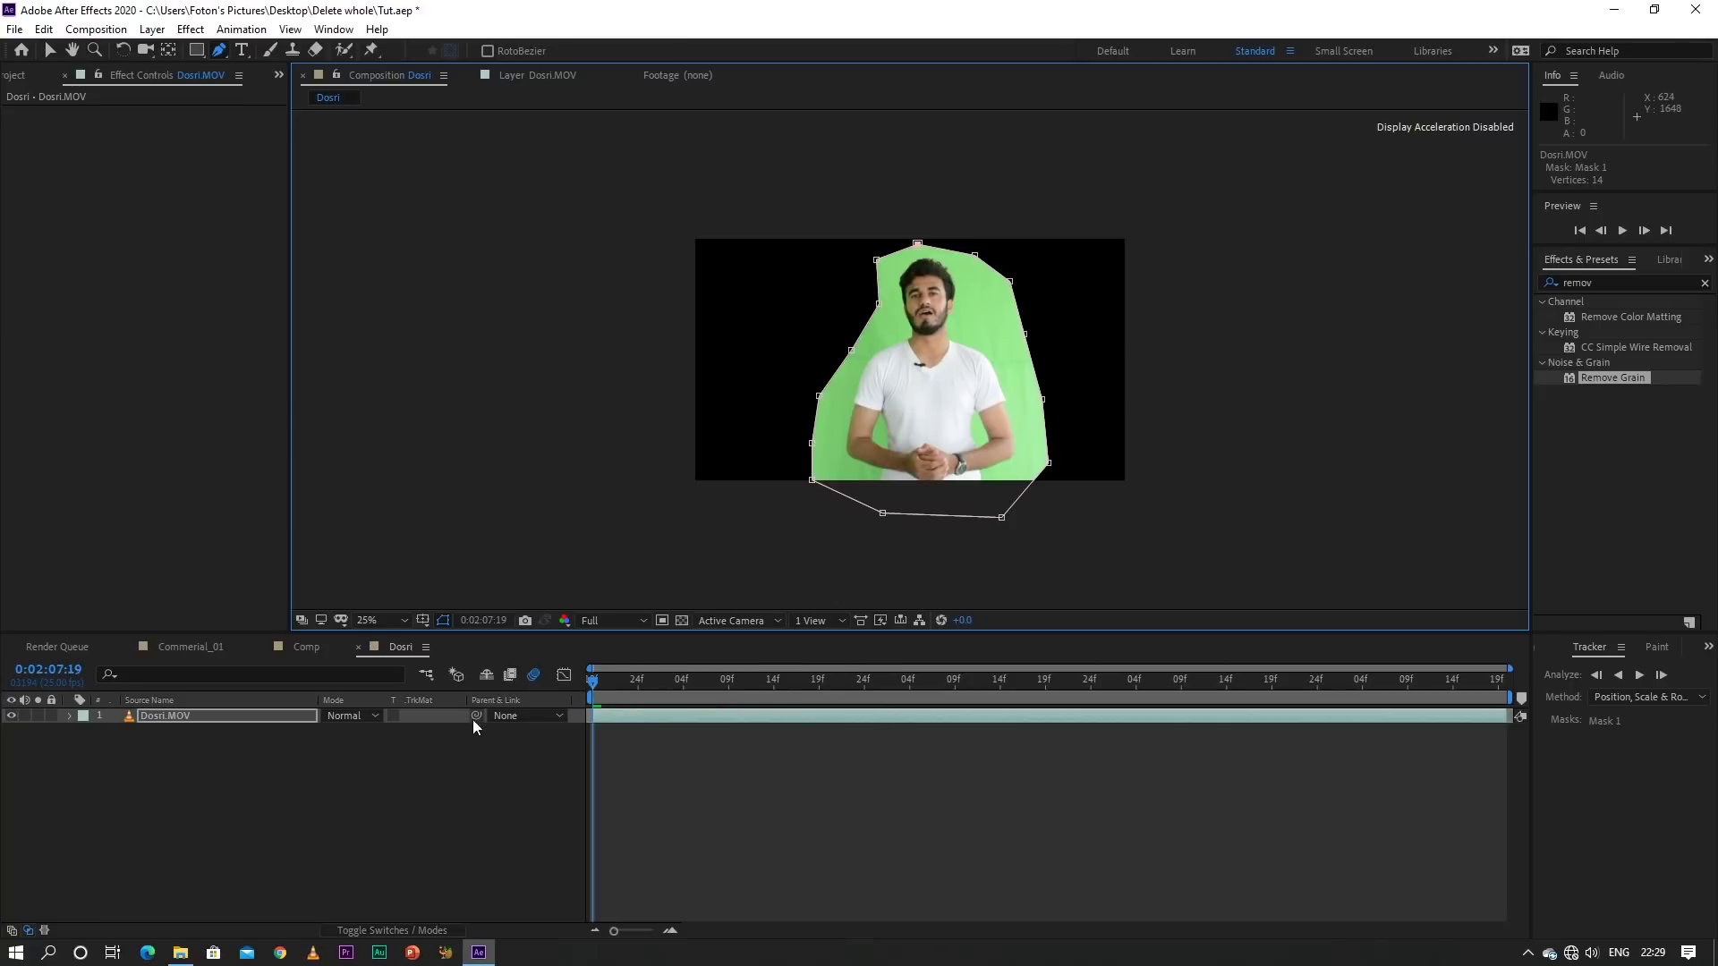
# Set the viewer magnification to Fit up to 100% and return to the Selection tool
pyautogui.click(380, 620)
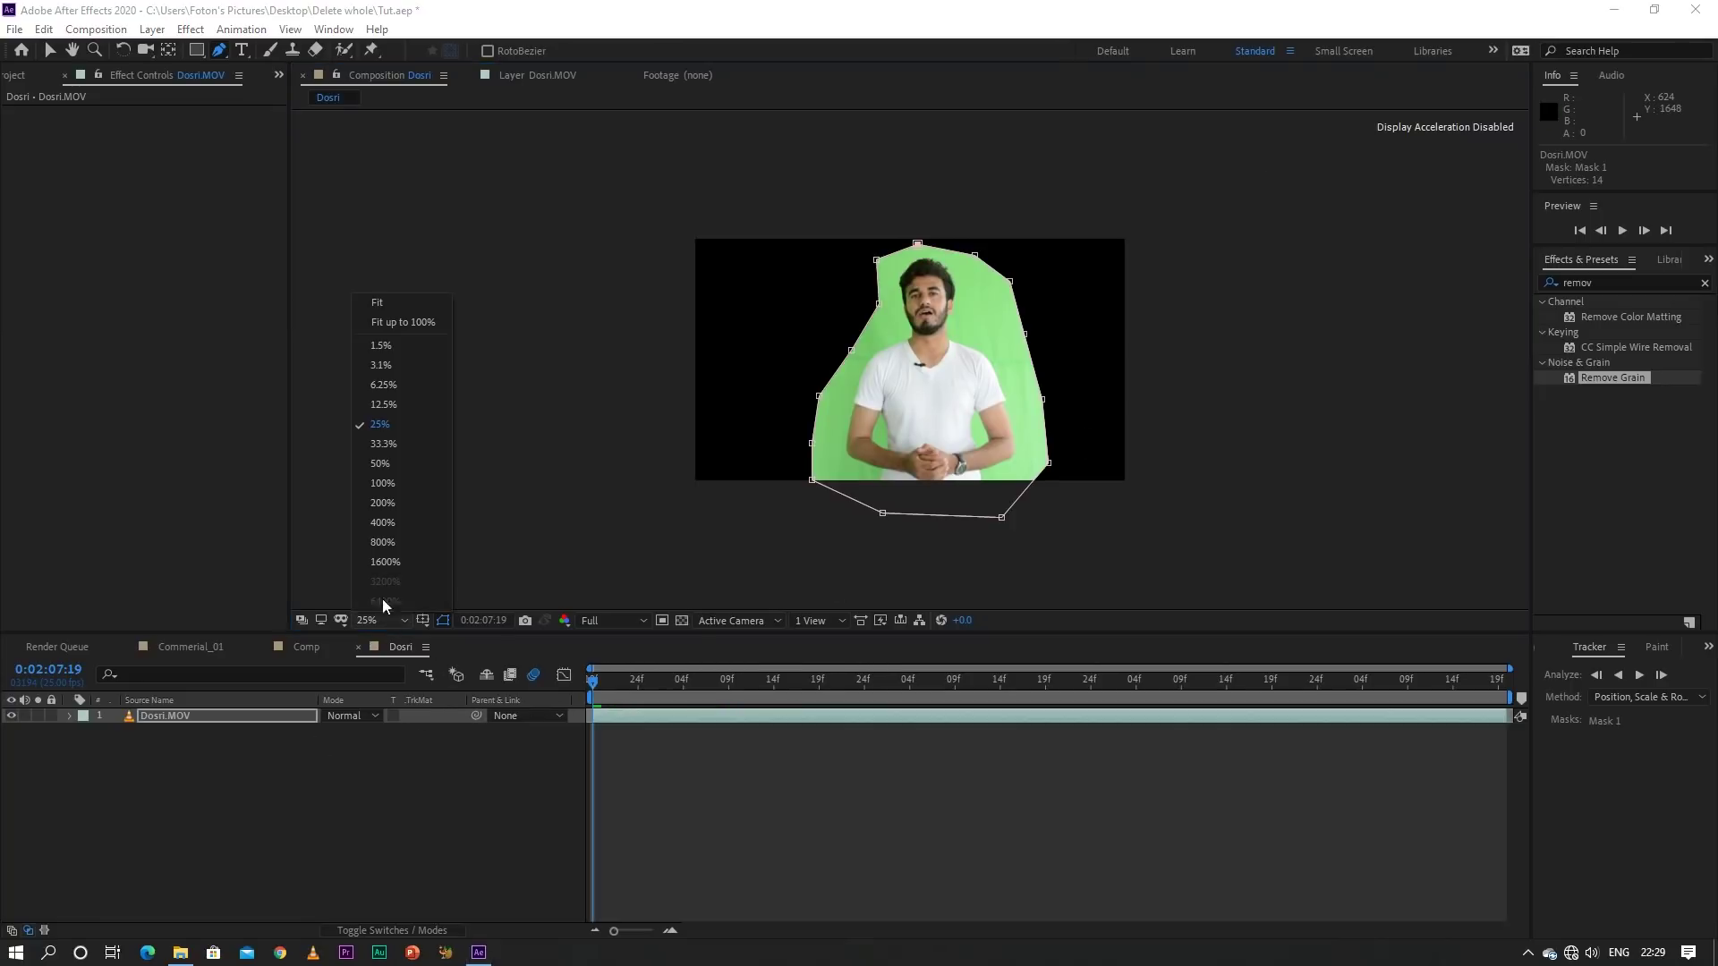
pyautogui.click(383, 320)
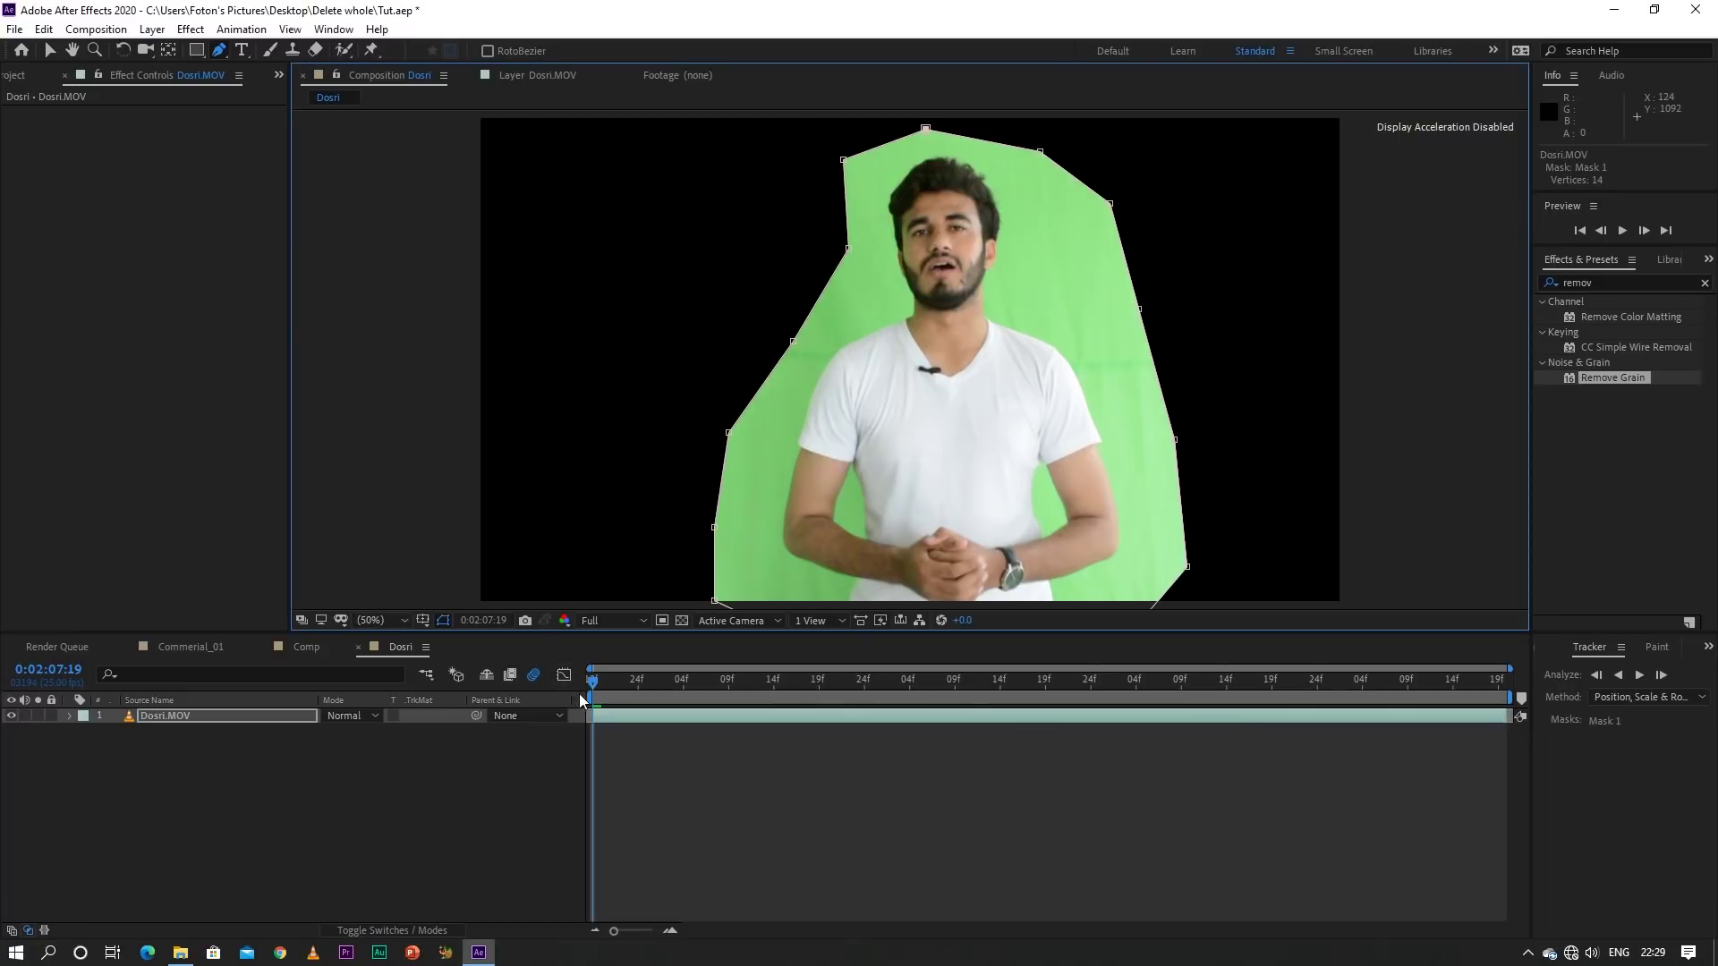
pyautogui.click(48, 51)
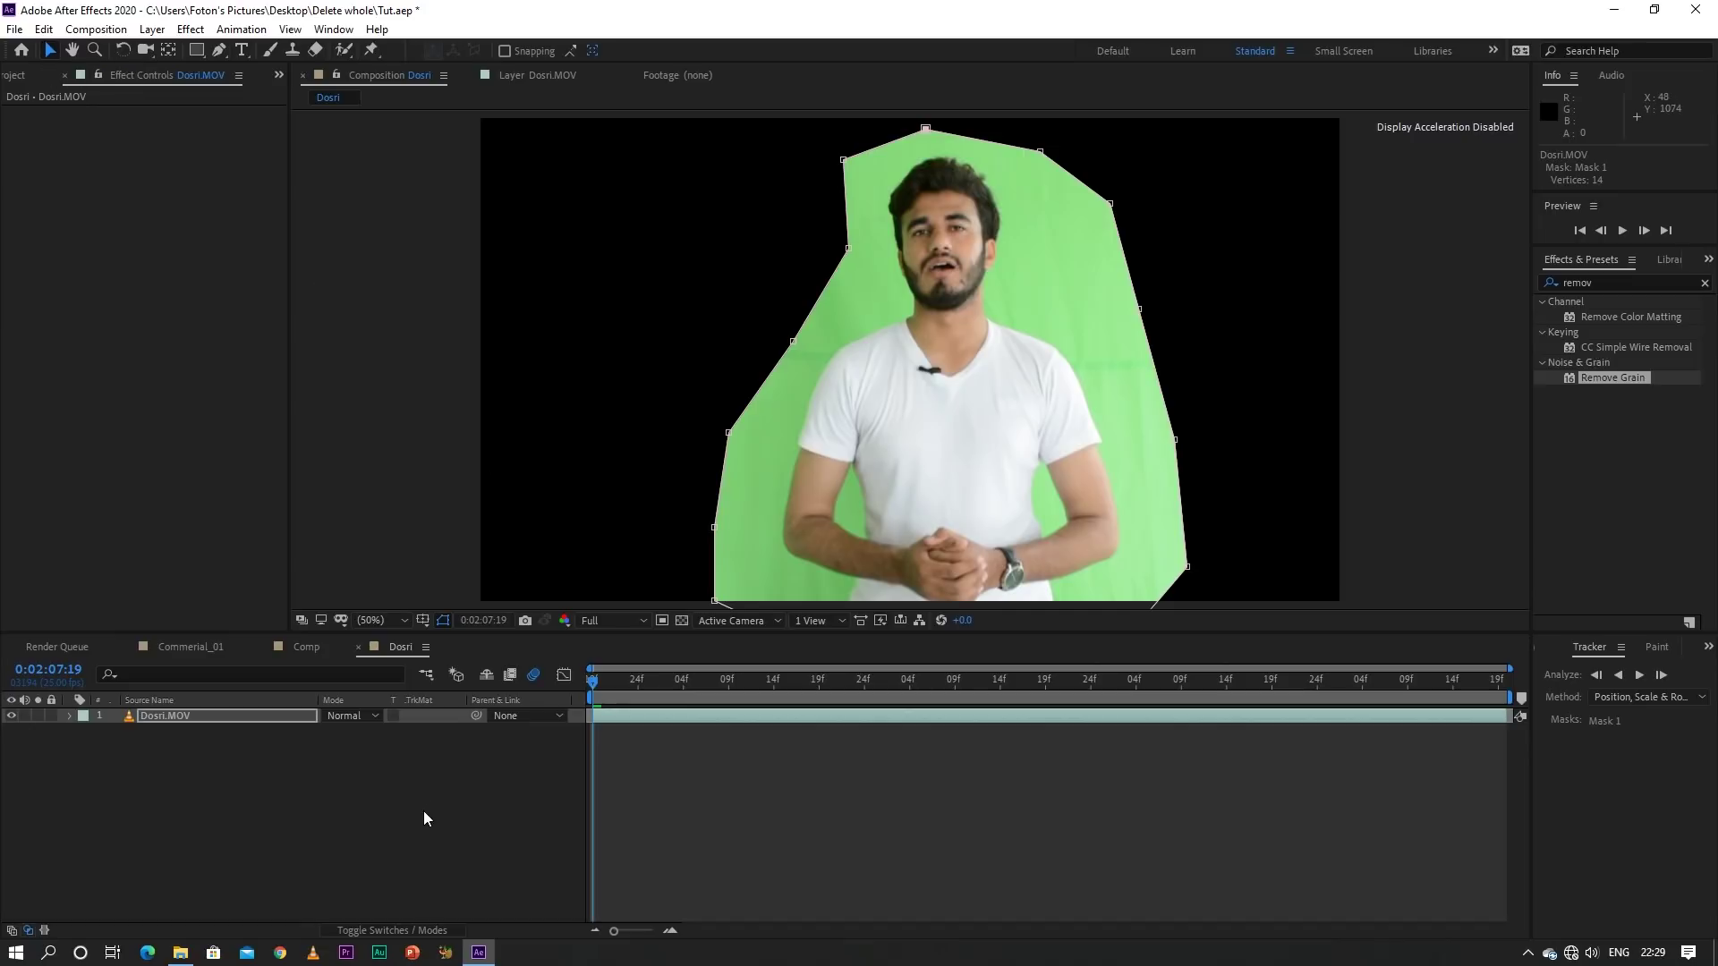
pyautogui.click(494, 811)
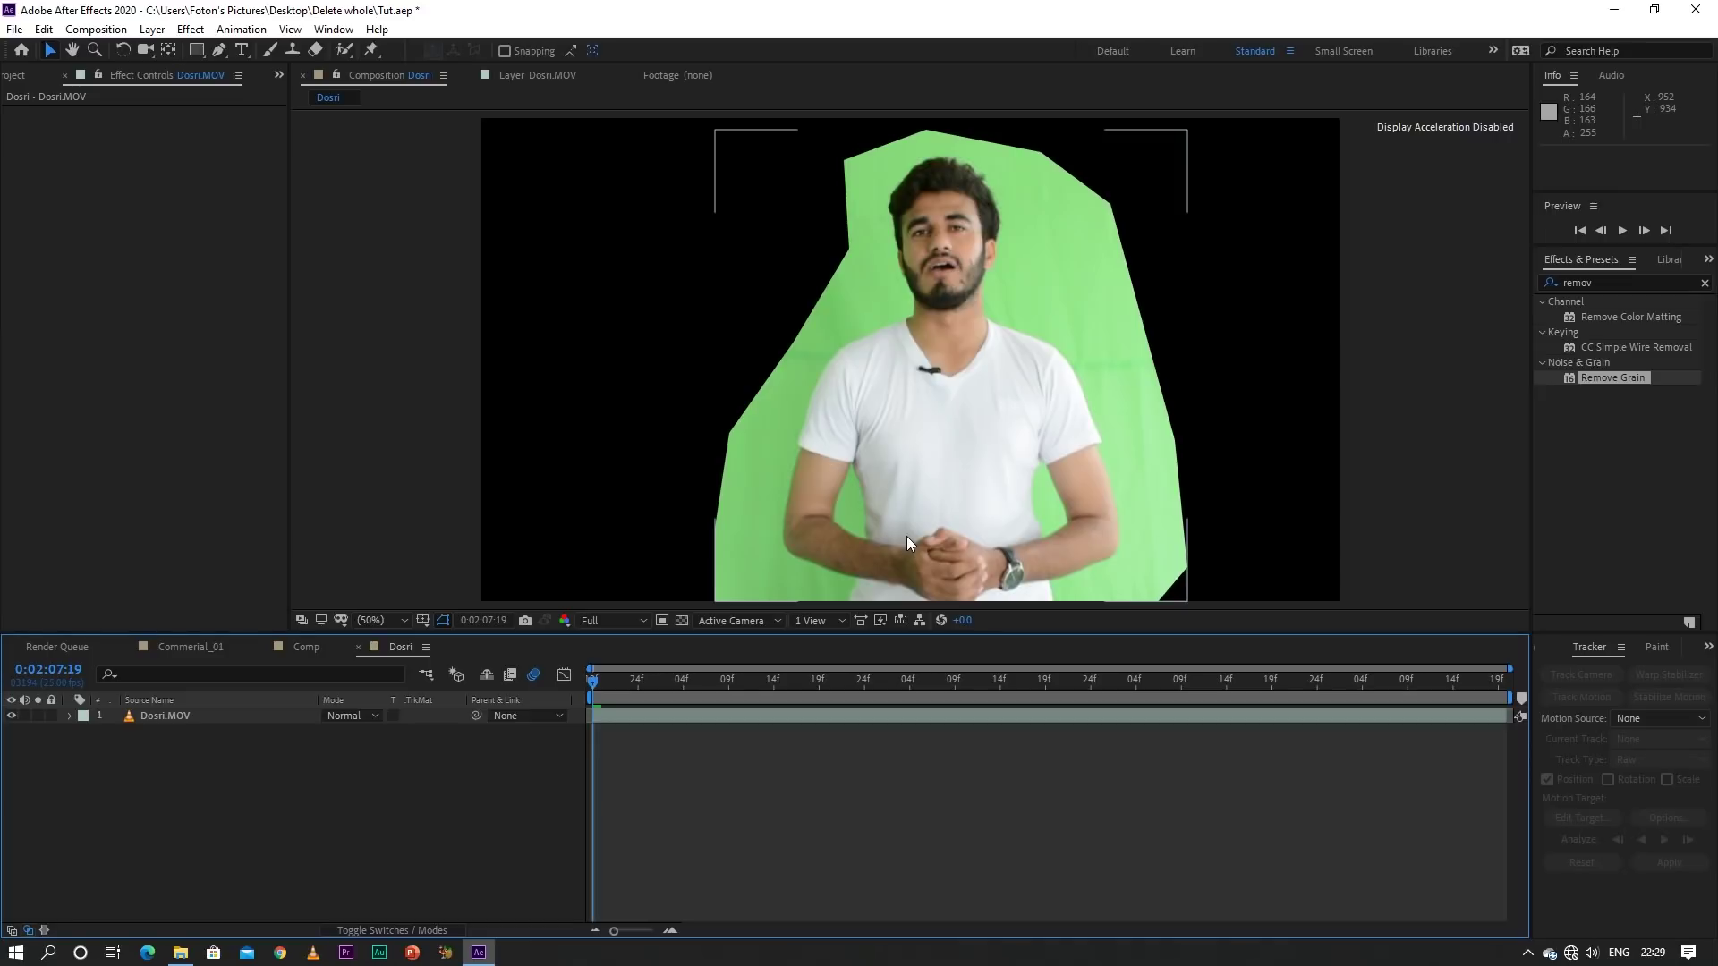
# Set Dosri.MOV's Mask 1 mode to Subtract
pyautogui.click(210, 716)
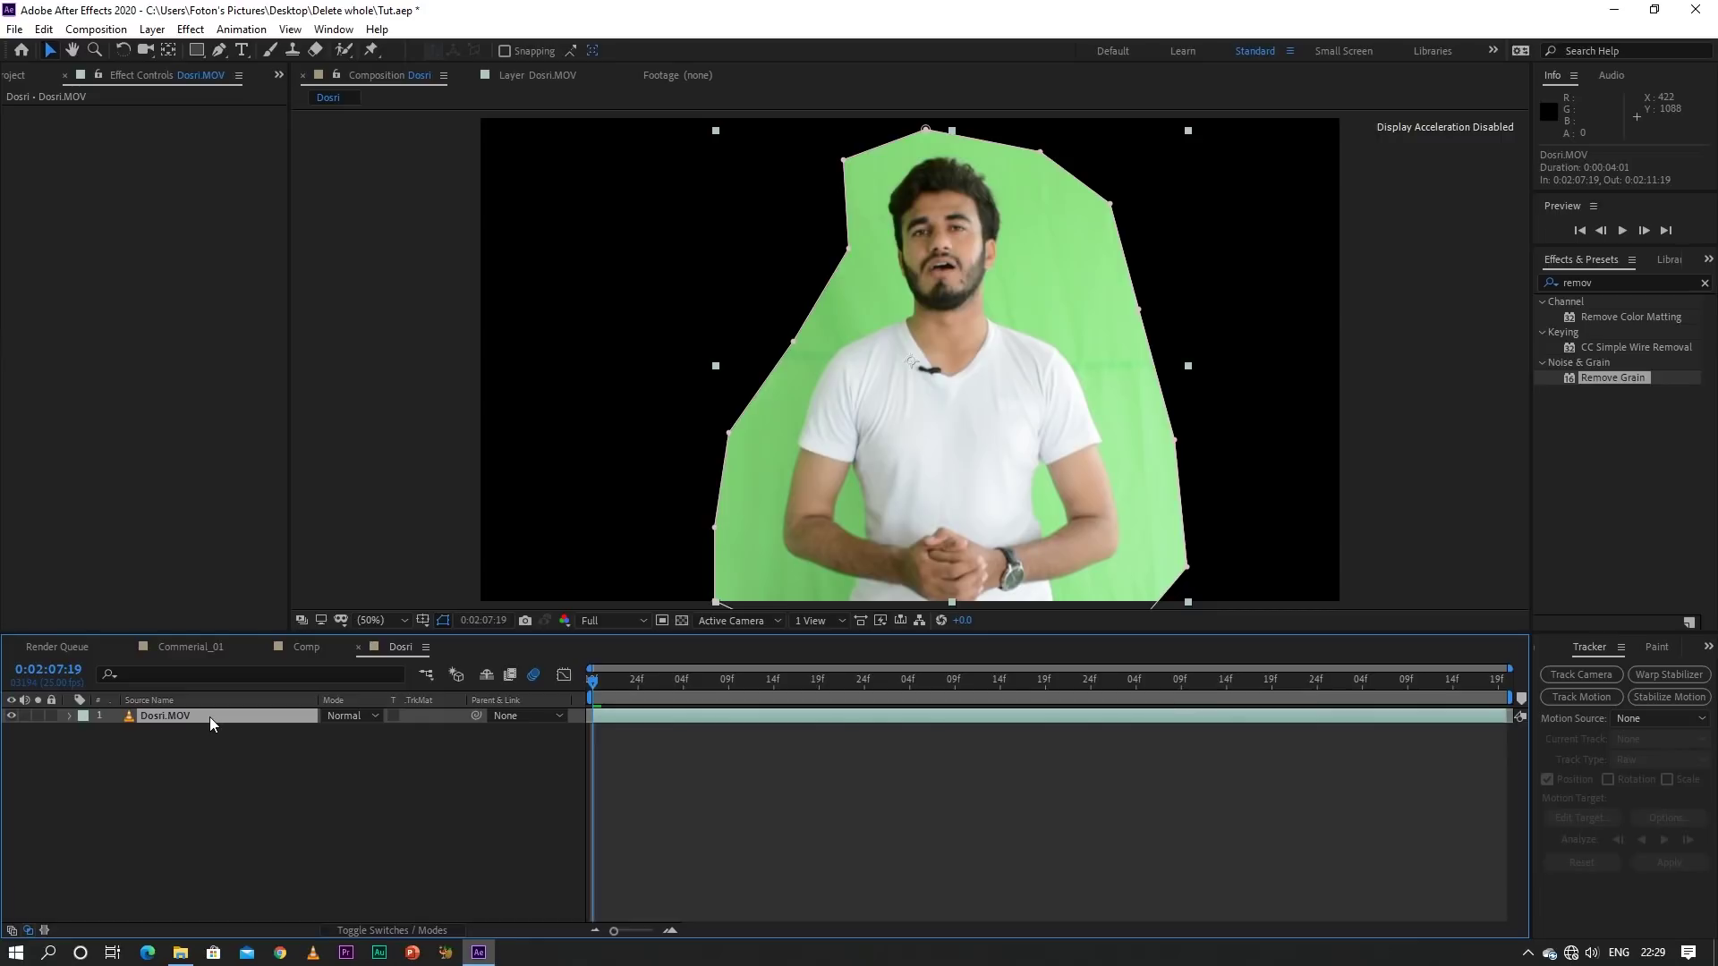
pyautogui.press('m')
pyautogui.click(362, 734)
pyautogui.click(372, 789)
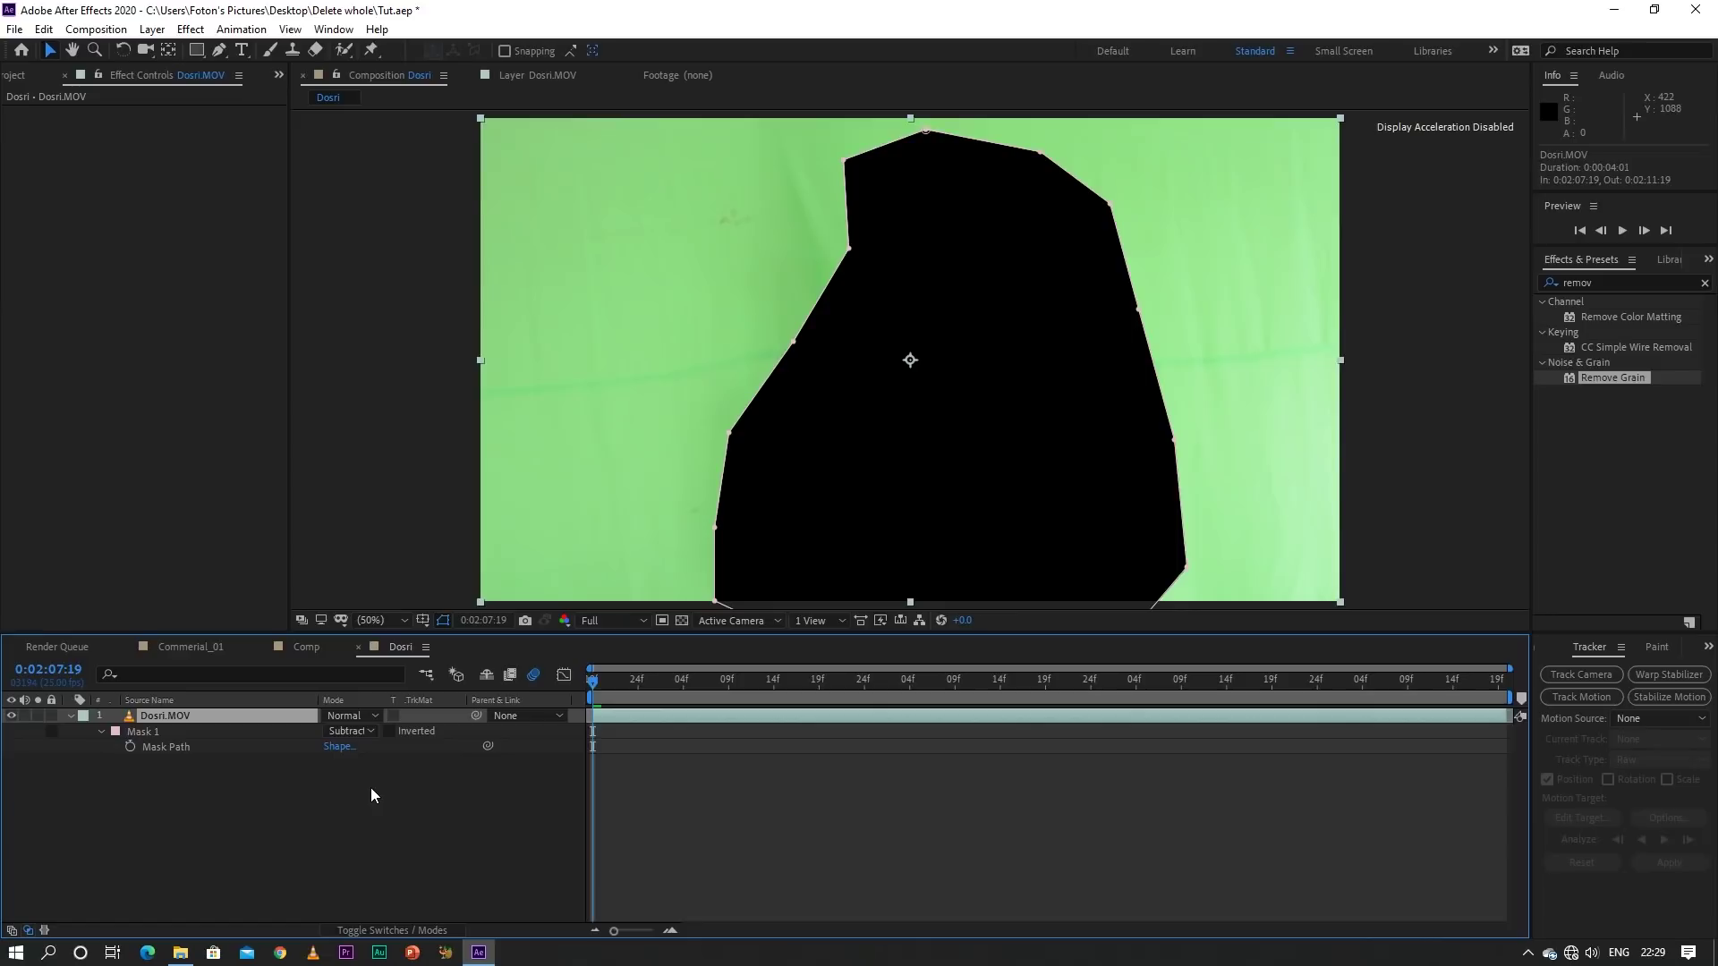
# Set Mask 1 back to Add and feather it to 84 pixels
pyautogui.click(367, 735)
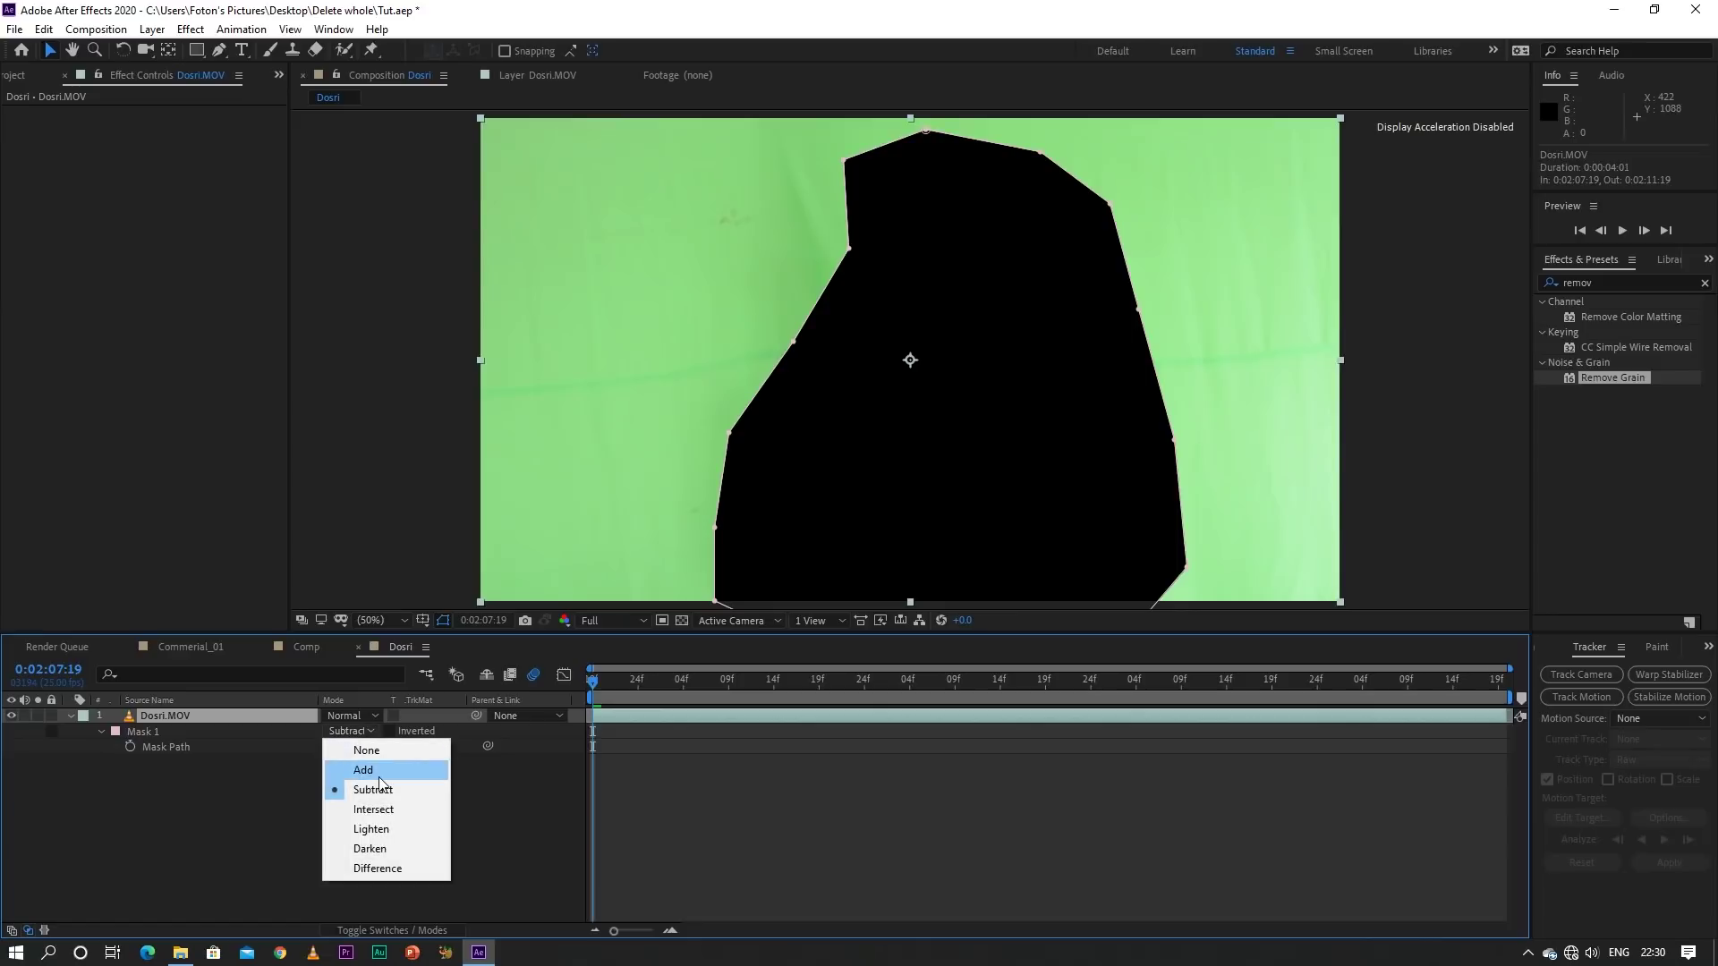
pyautogui.click(378, 775)
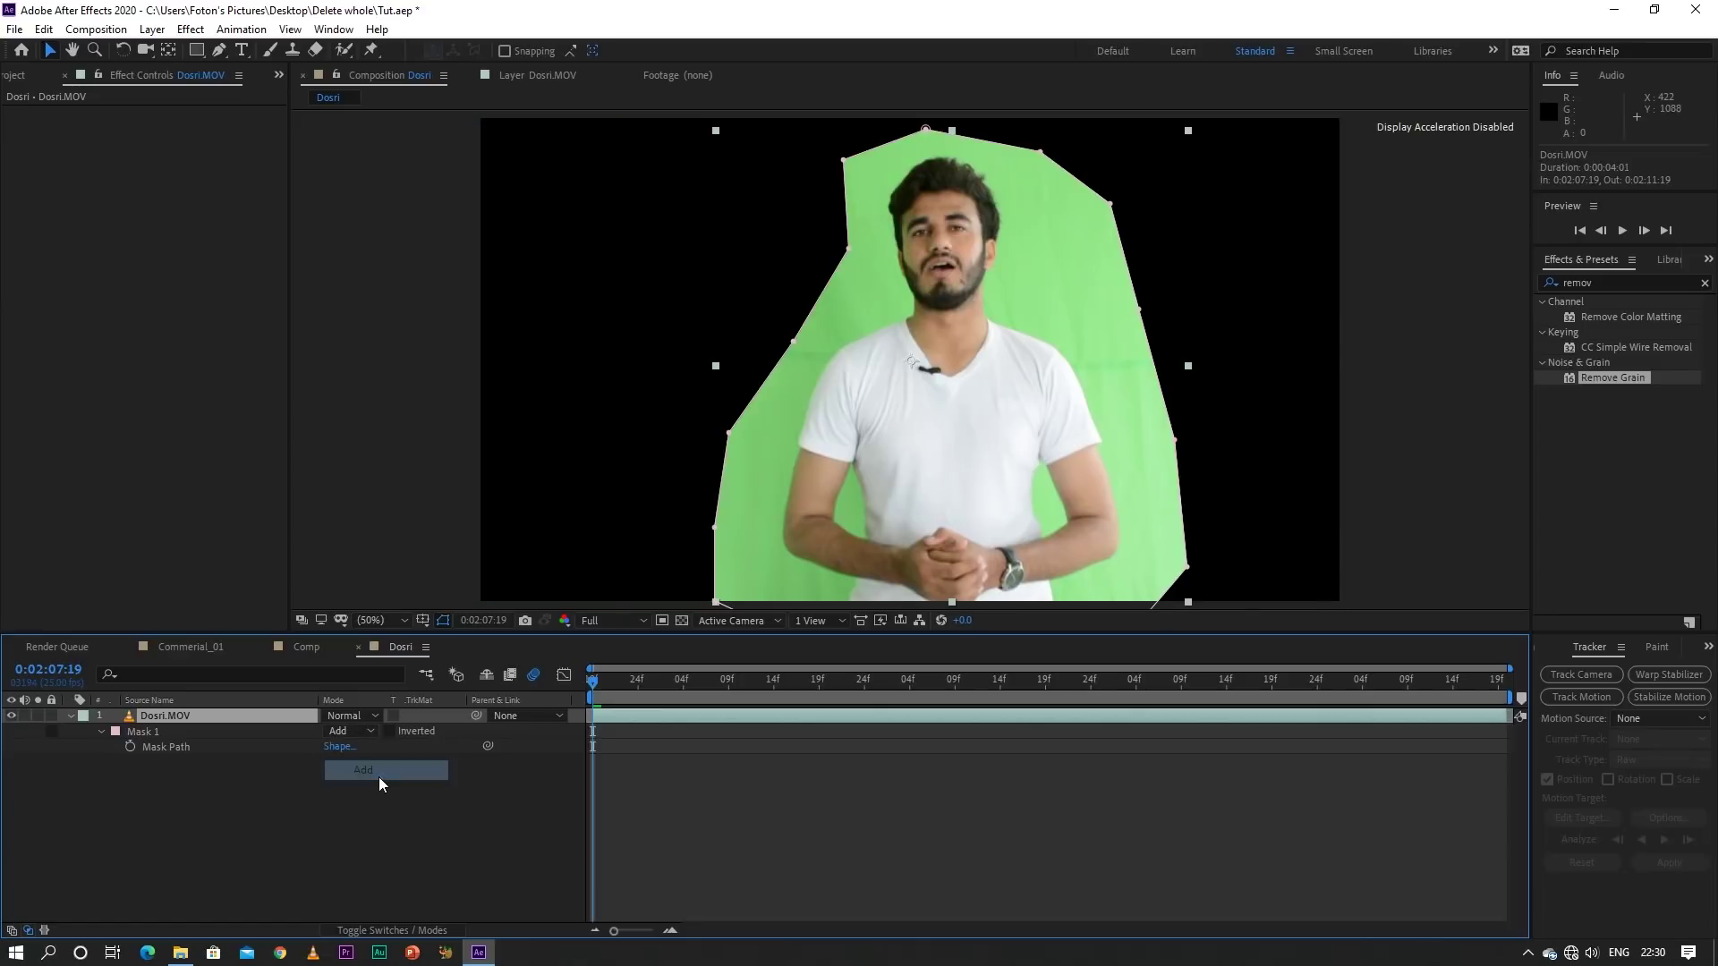
pyautogui.click(100, 733)
pyautogui.click(99, 733)
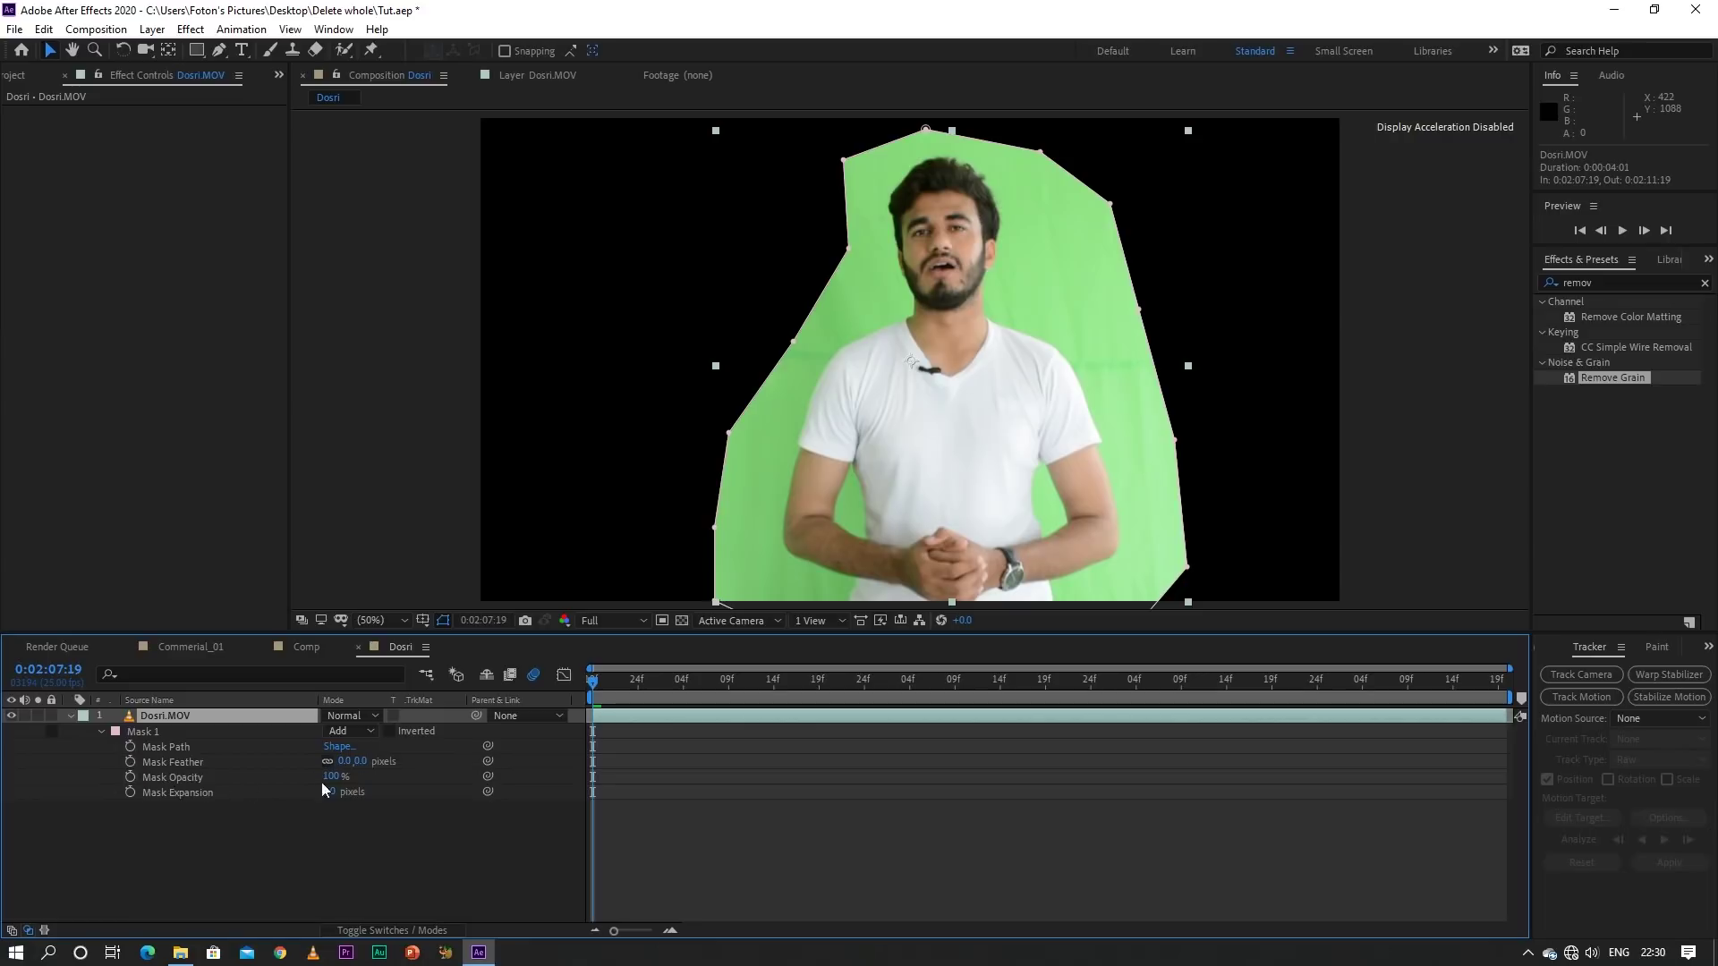
pyautogui.moveTo(355, 763); pyautogui.dragTo(483, 790)
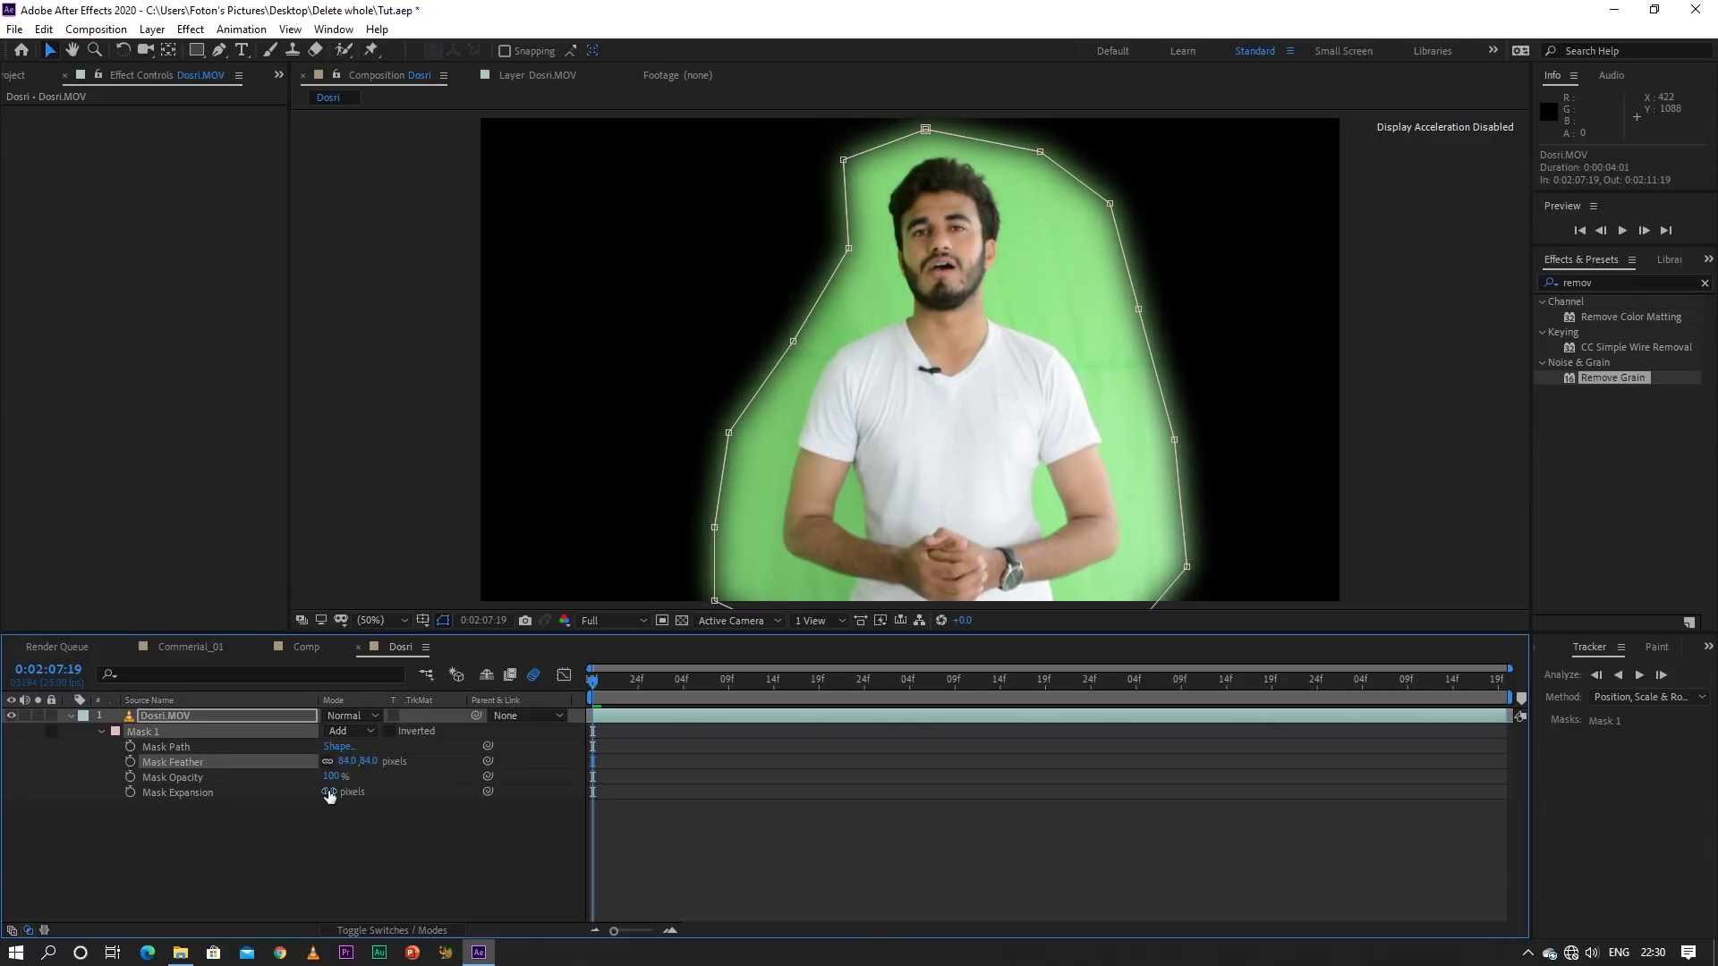
# Test Mask Opacity and Mask Expansion, then undo the expansion change
pyautogui.moveTo(335, 777); pyautogui.dragTo(355, 790)
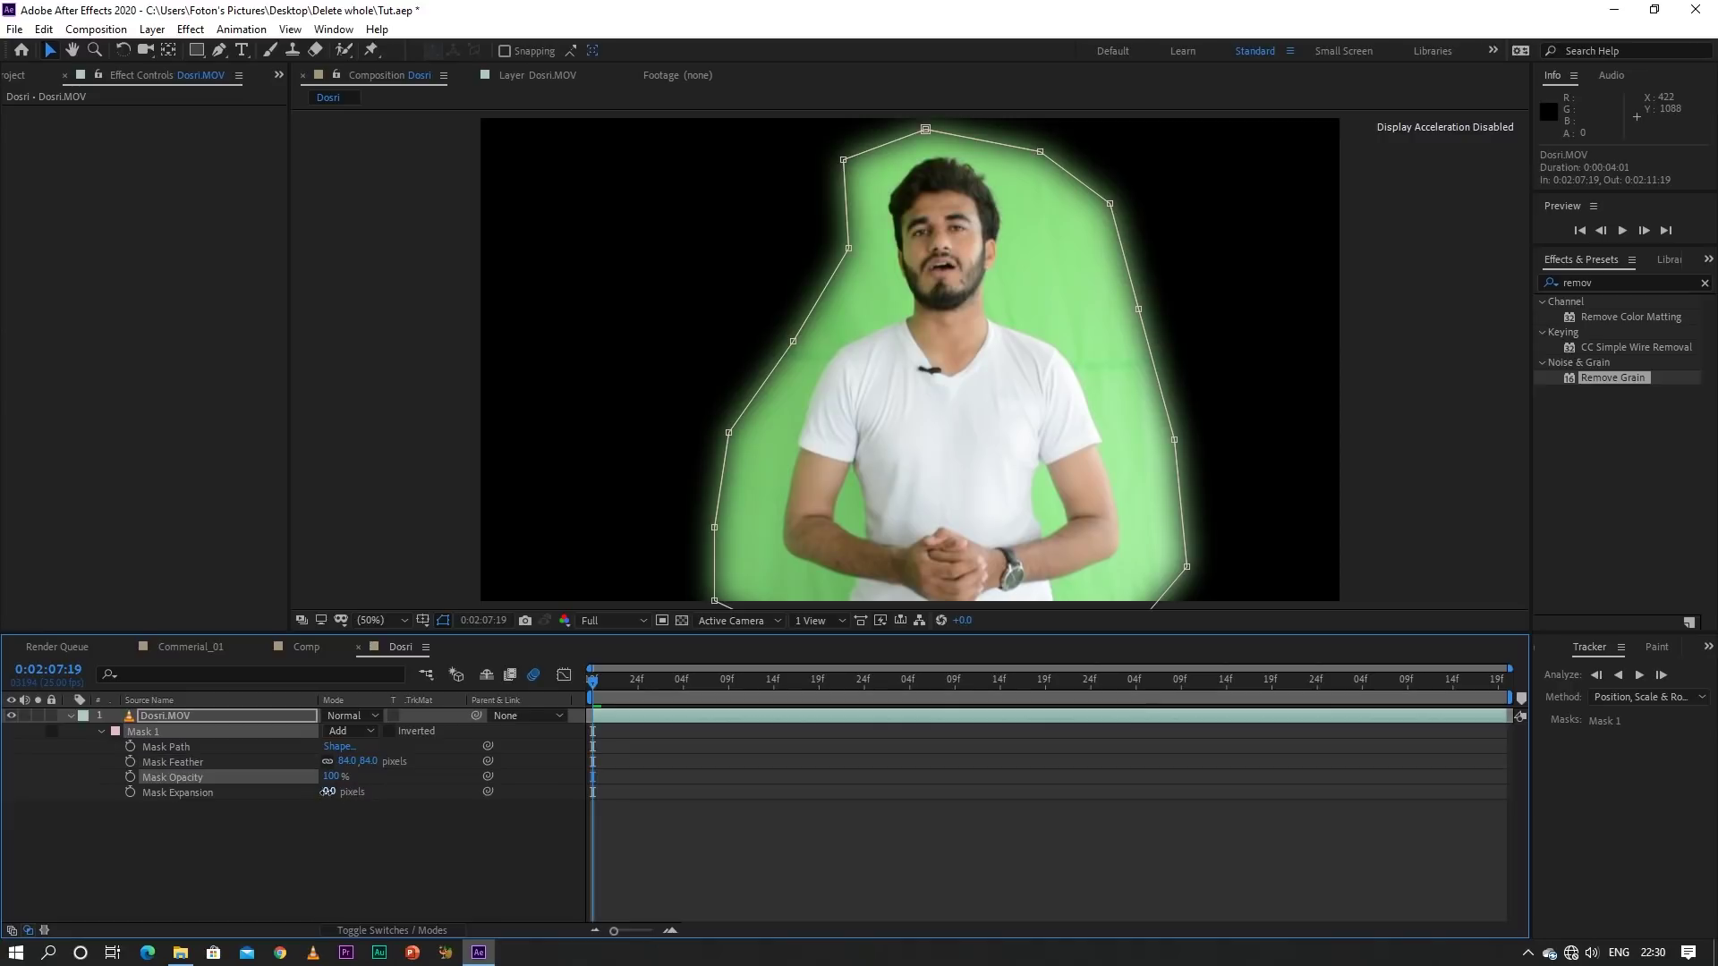
pyautogui.moveTo(327, 792)
pyautogui.mouseDown()
pyautogui.moveTo(233, 803)
pyautogui.moveTo(463, 824)
pyautogui.moveTo(347, 838)
pyautogui.mouseUp()
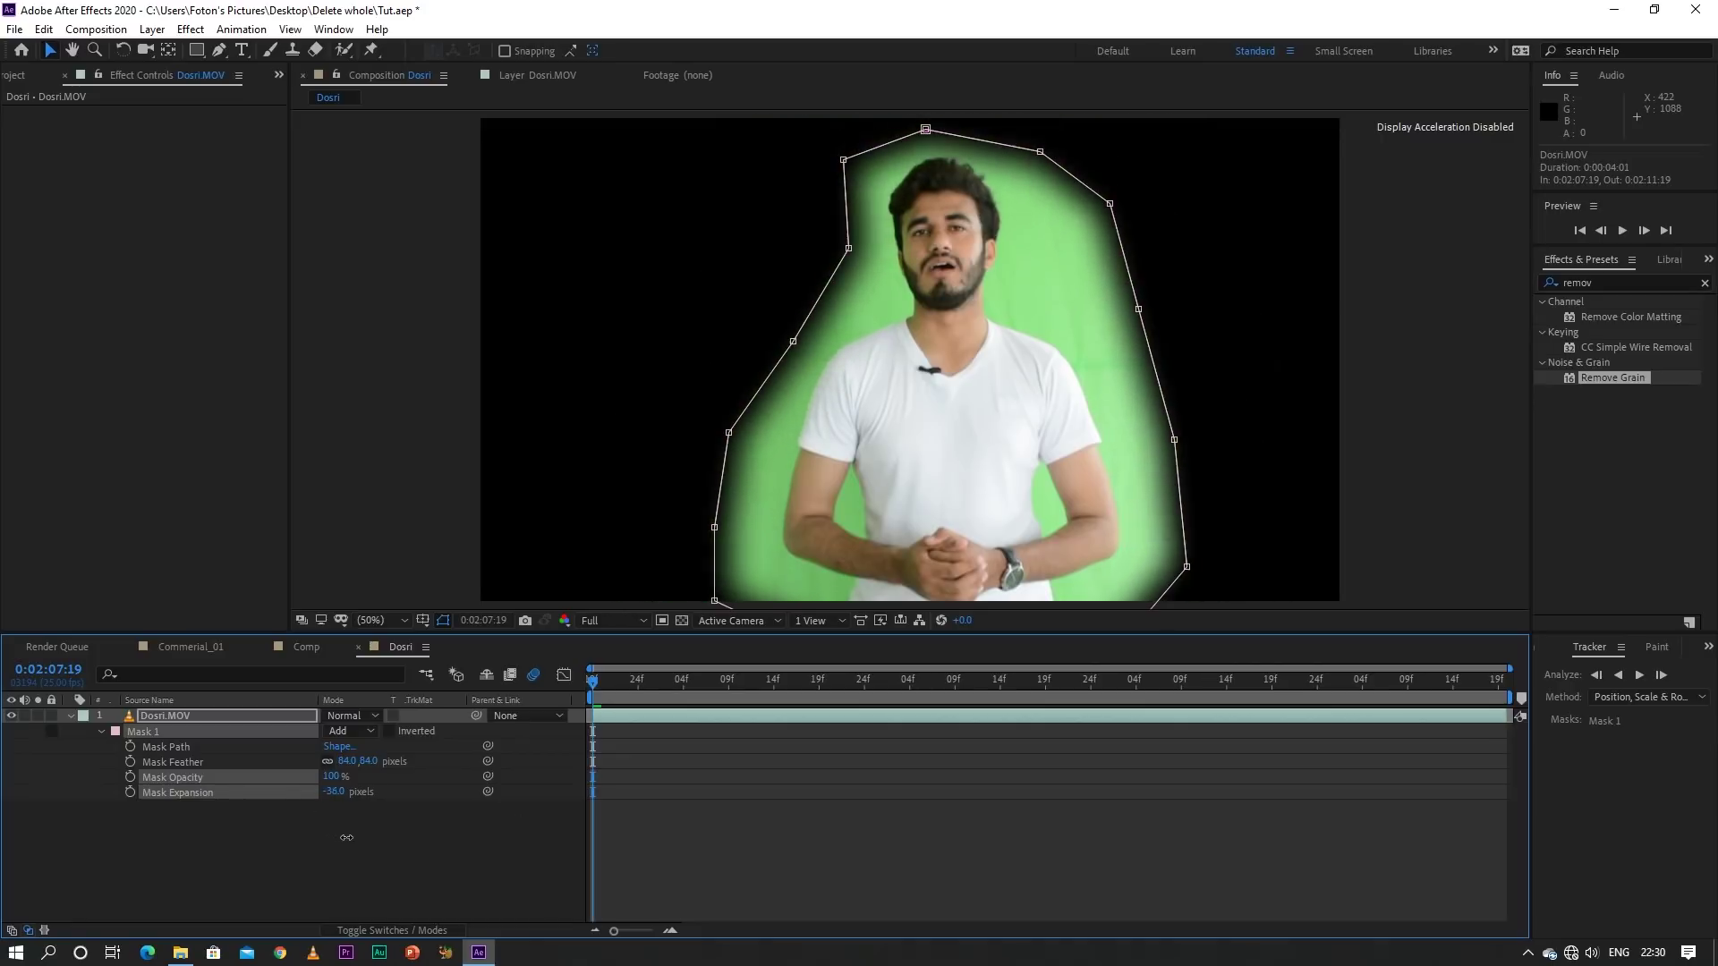
pyautogui.hotkey('ctrl', 'z')
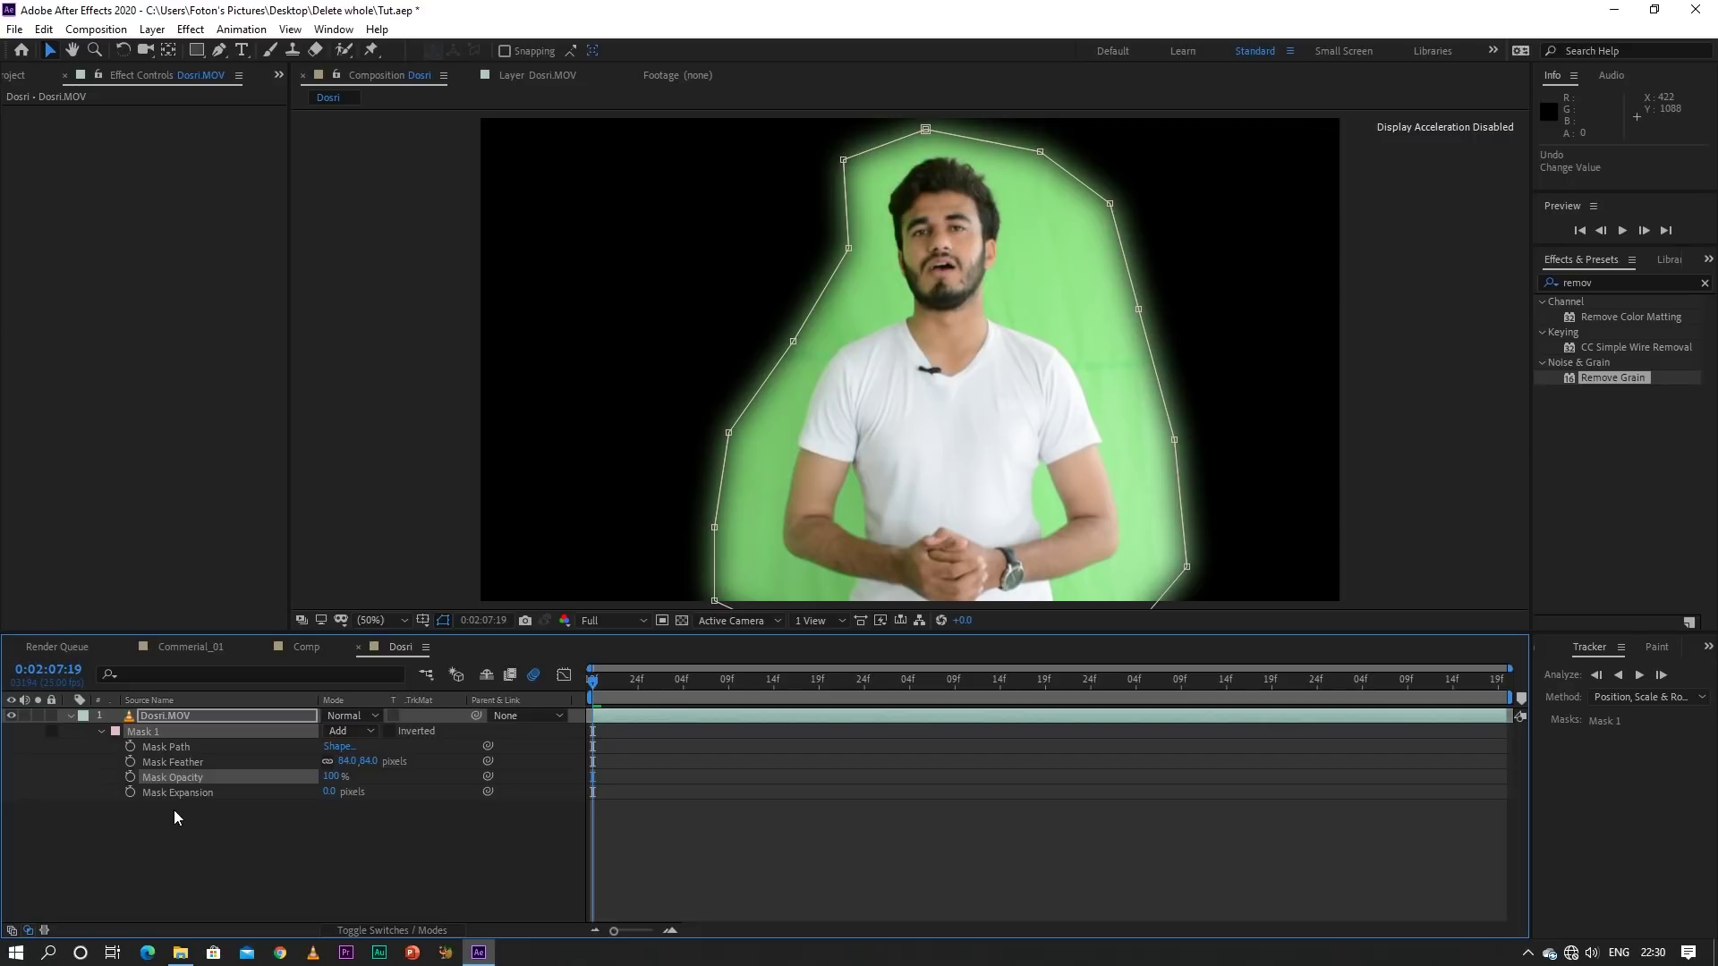
# Keyframe Mask 1's path and reshape it around the presenter at 0:02:08:12
pyautogui.click(130, 746)
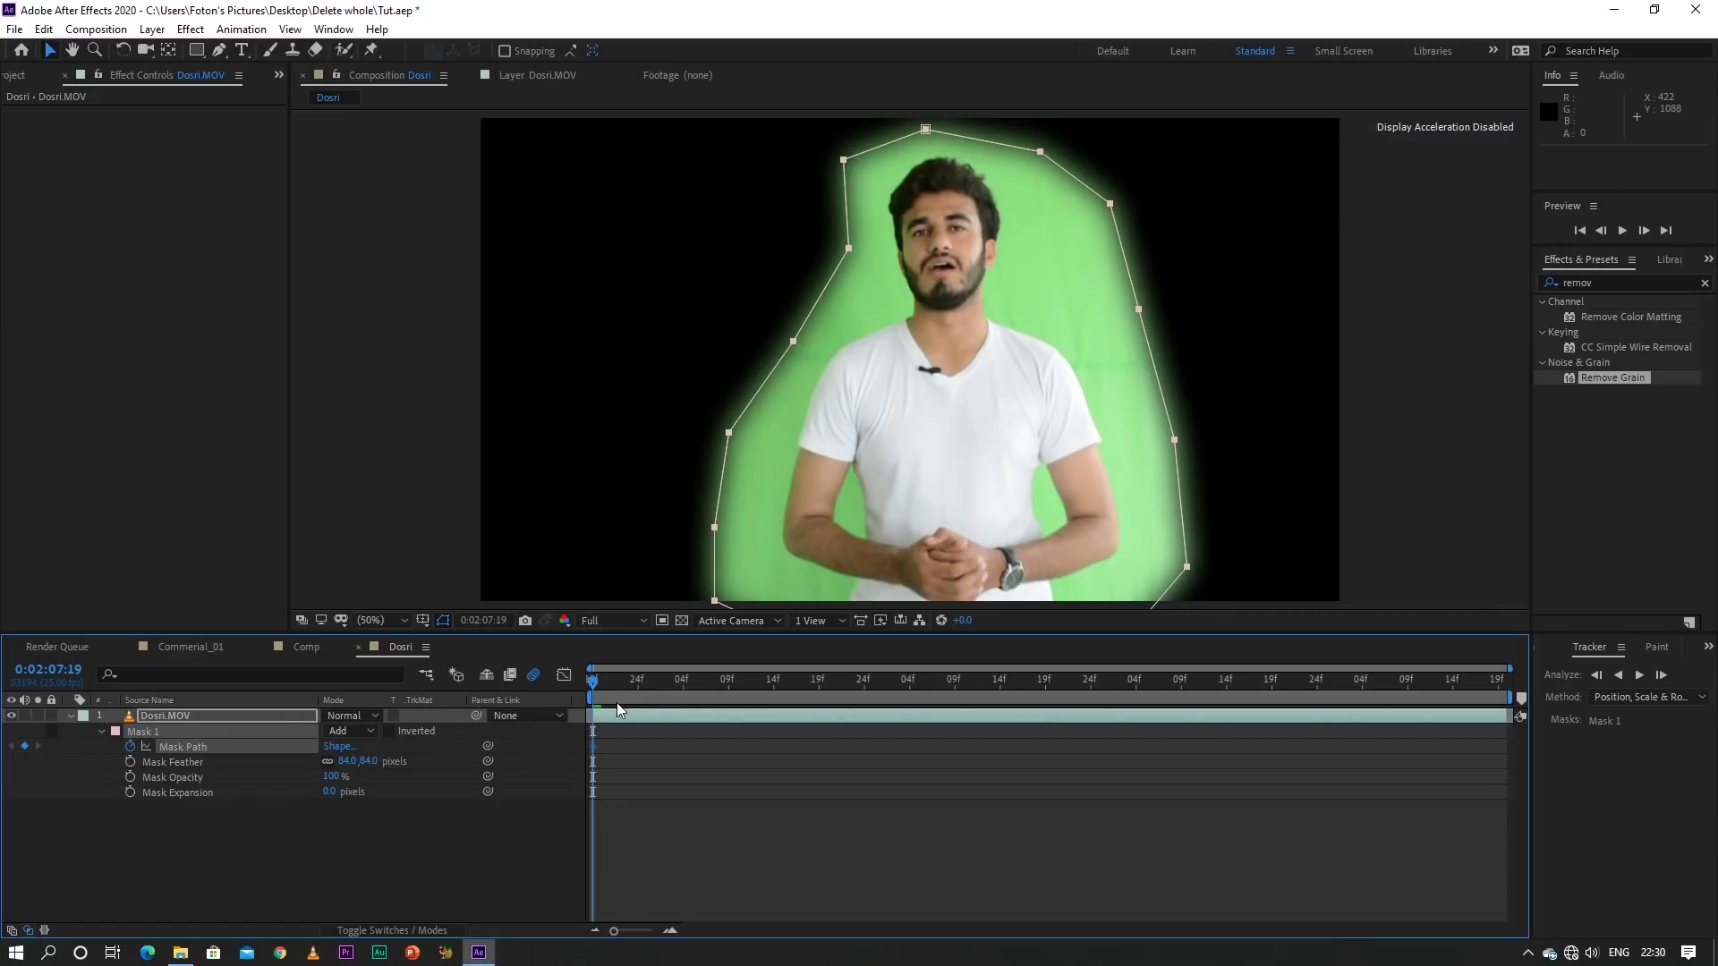
pyautogui.moveTo(680, 686); pyautogui.dragTo(909, 690)
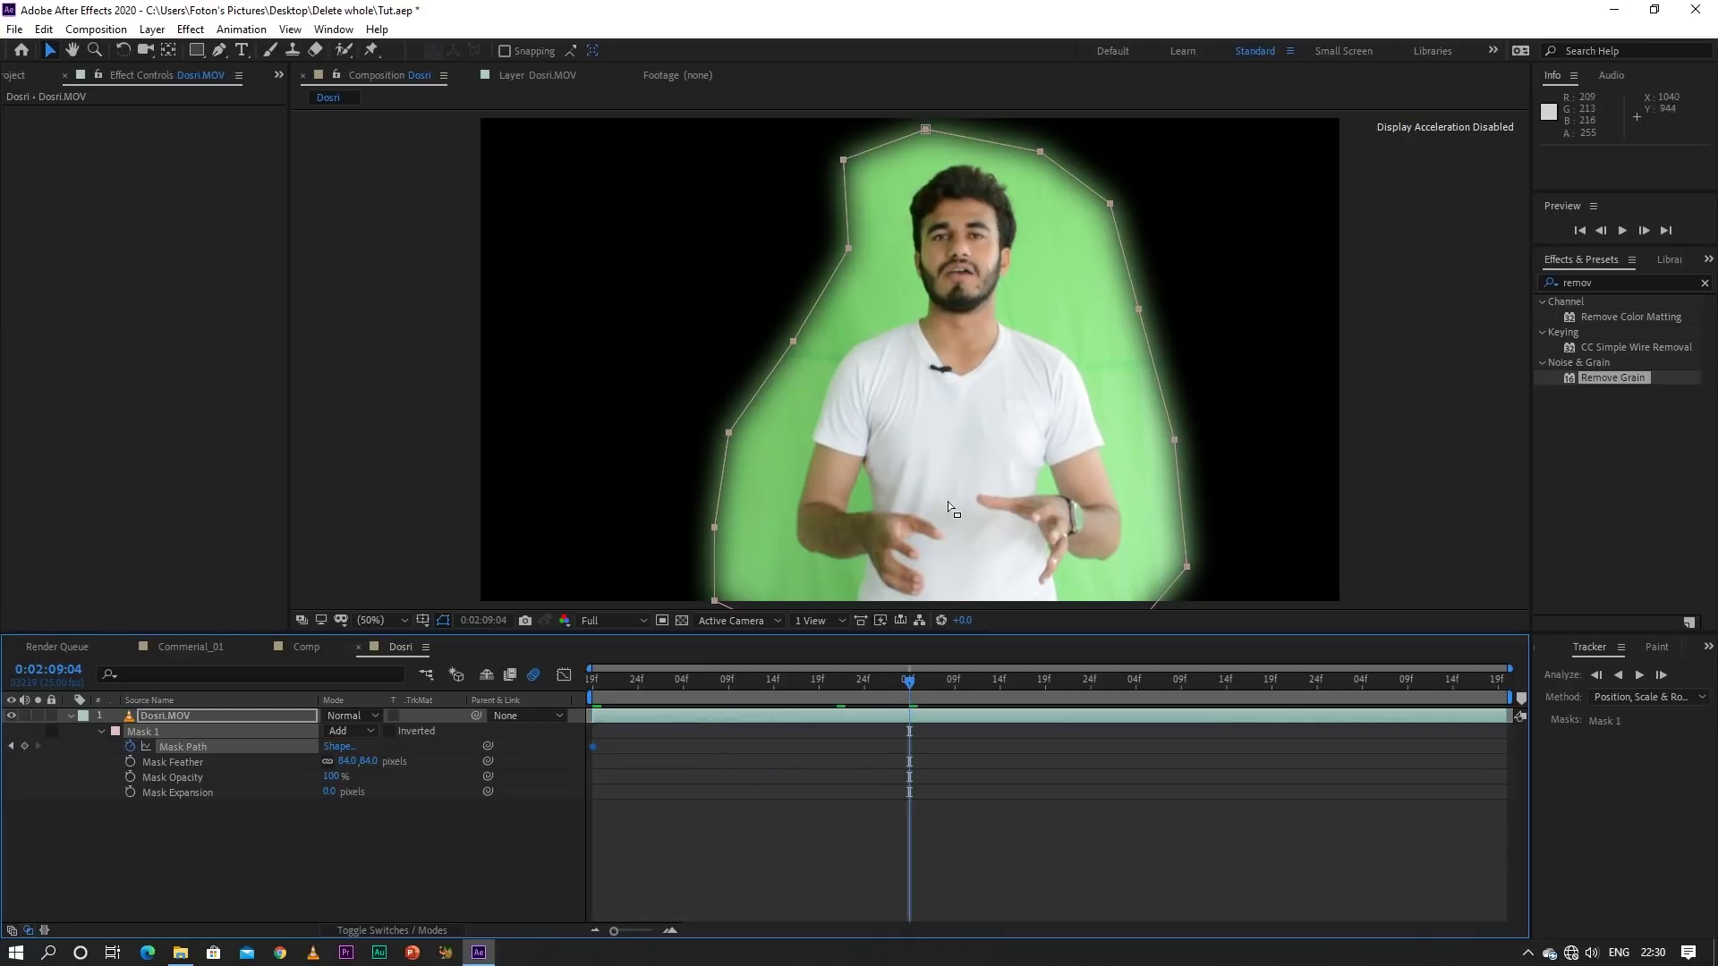
pyautogui.moveTo(927, 139); pyautogui.dragTo(950, 143)
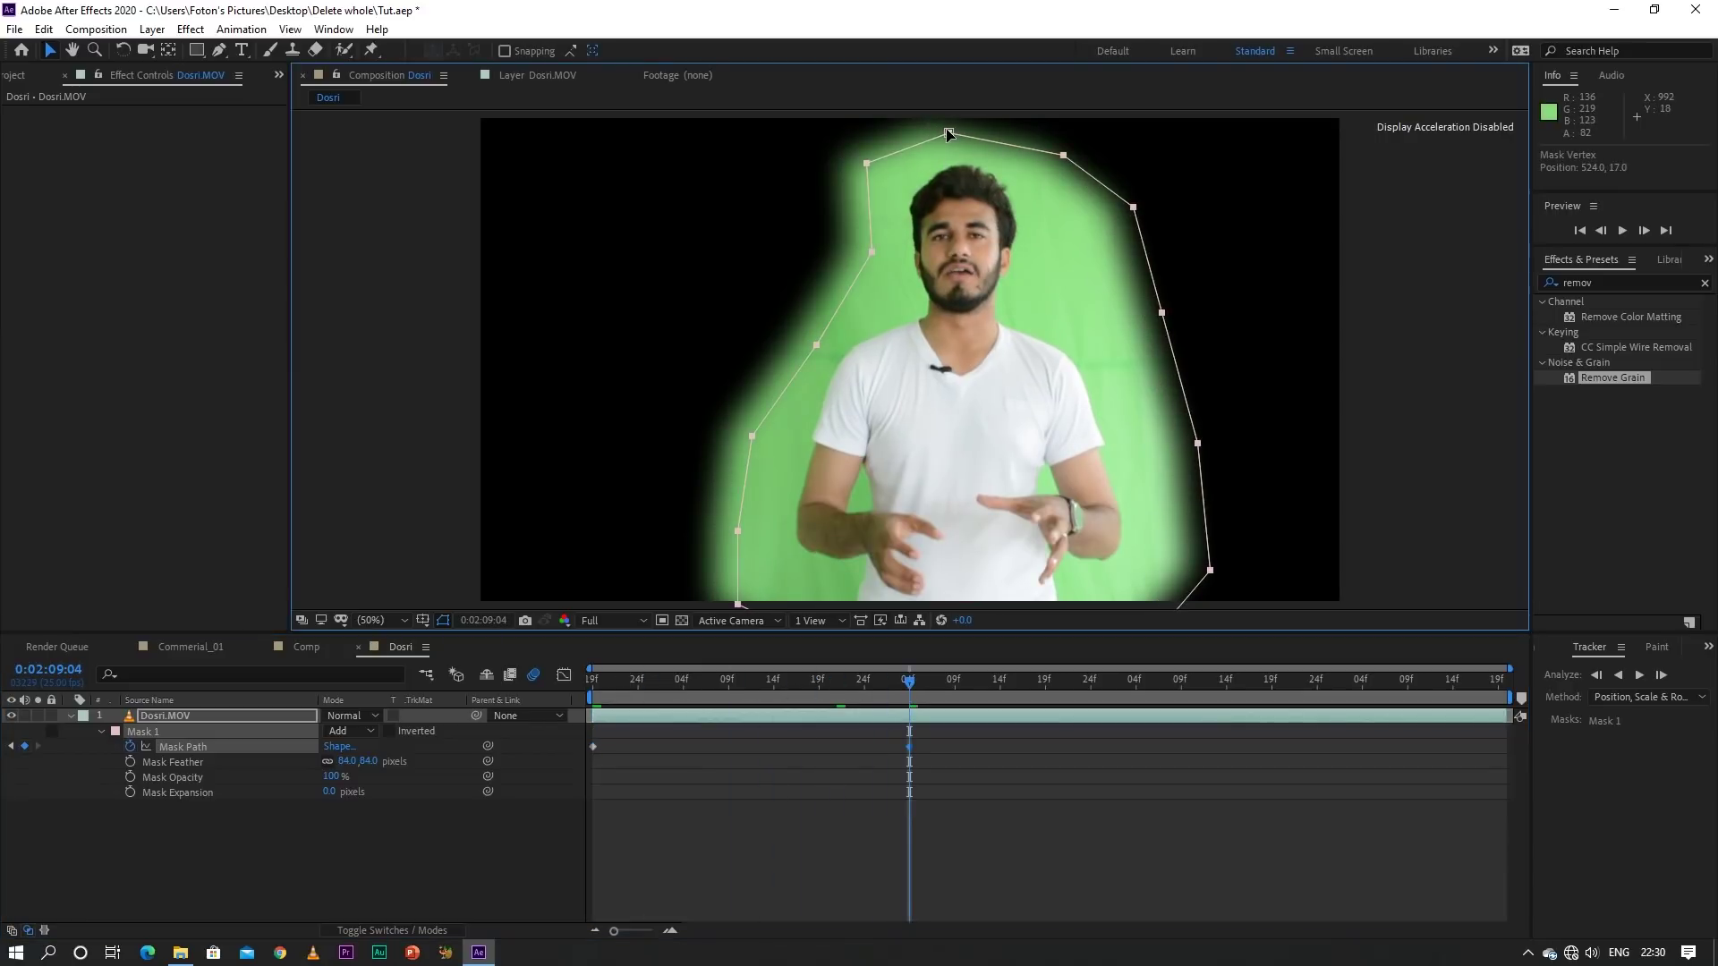
pyautogui.moveTo(909, 690); pyautogui.dragTo(759, 685)
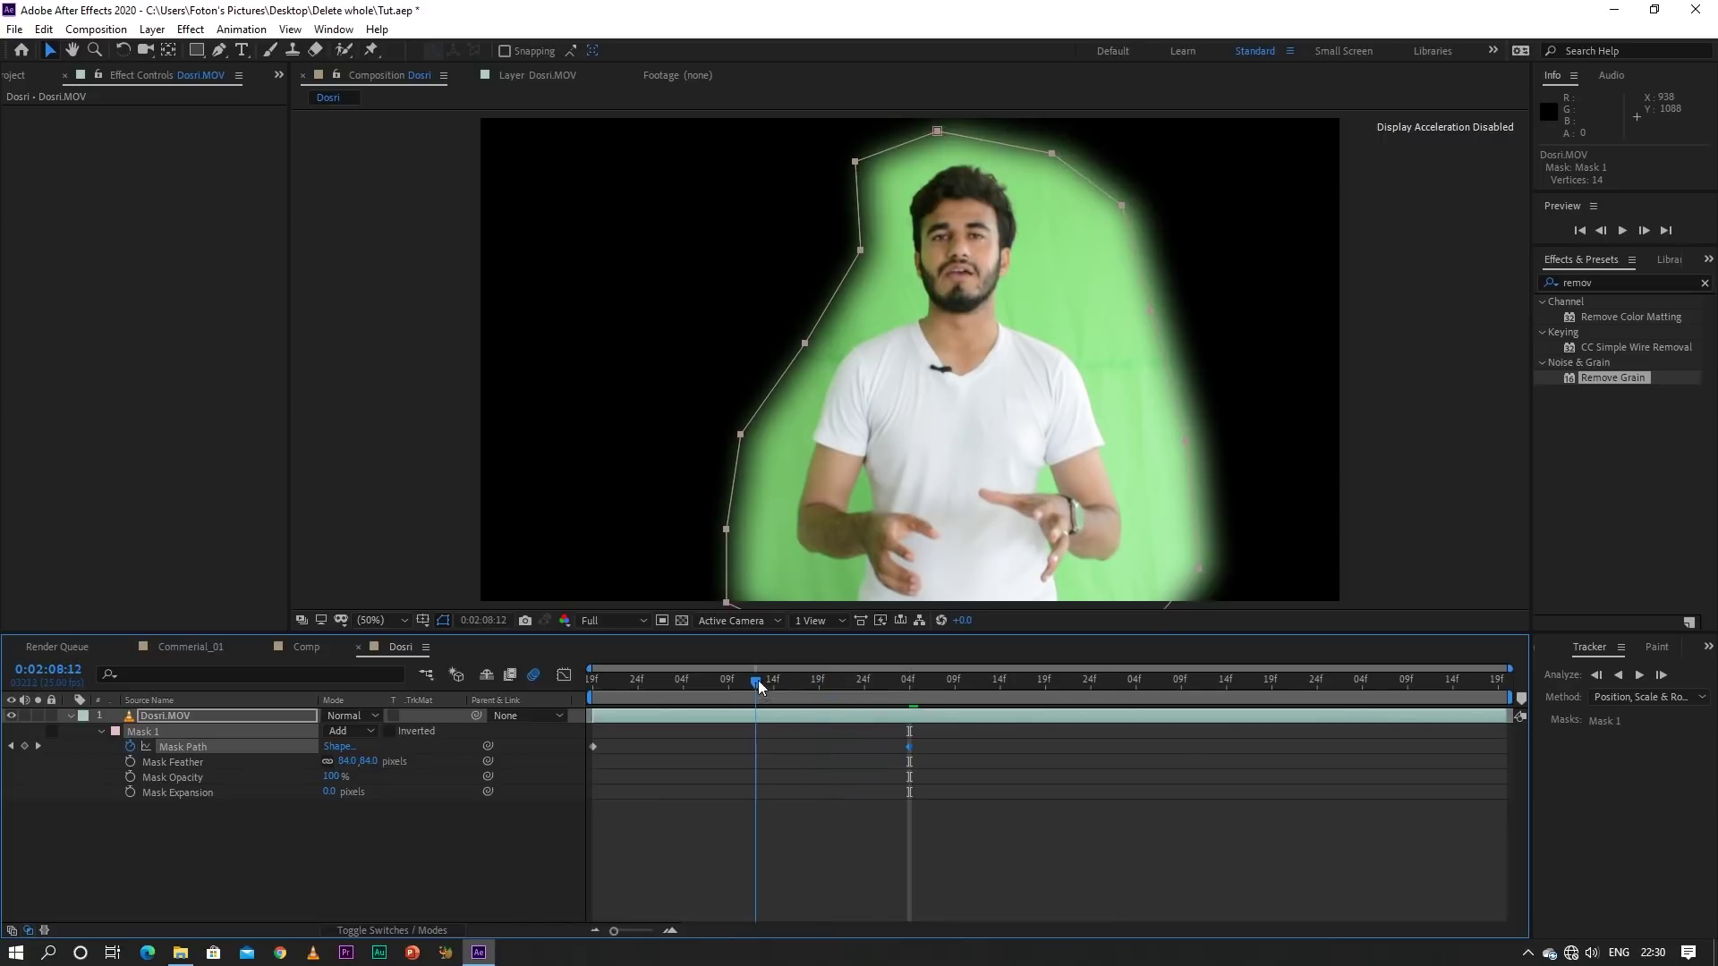
pyautogui.doubleClick(778, 391)
pyautogui.moveTo(737, 432); pyautogui.dragTo(761, 441)
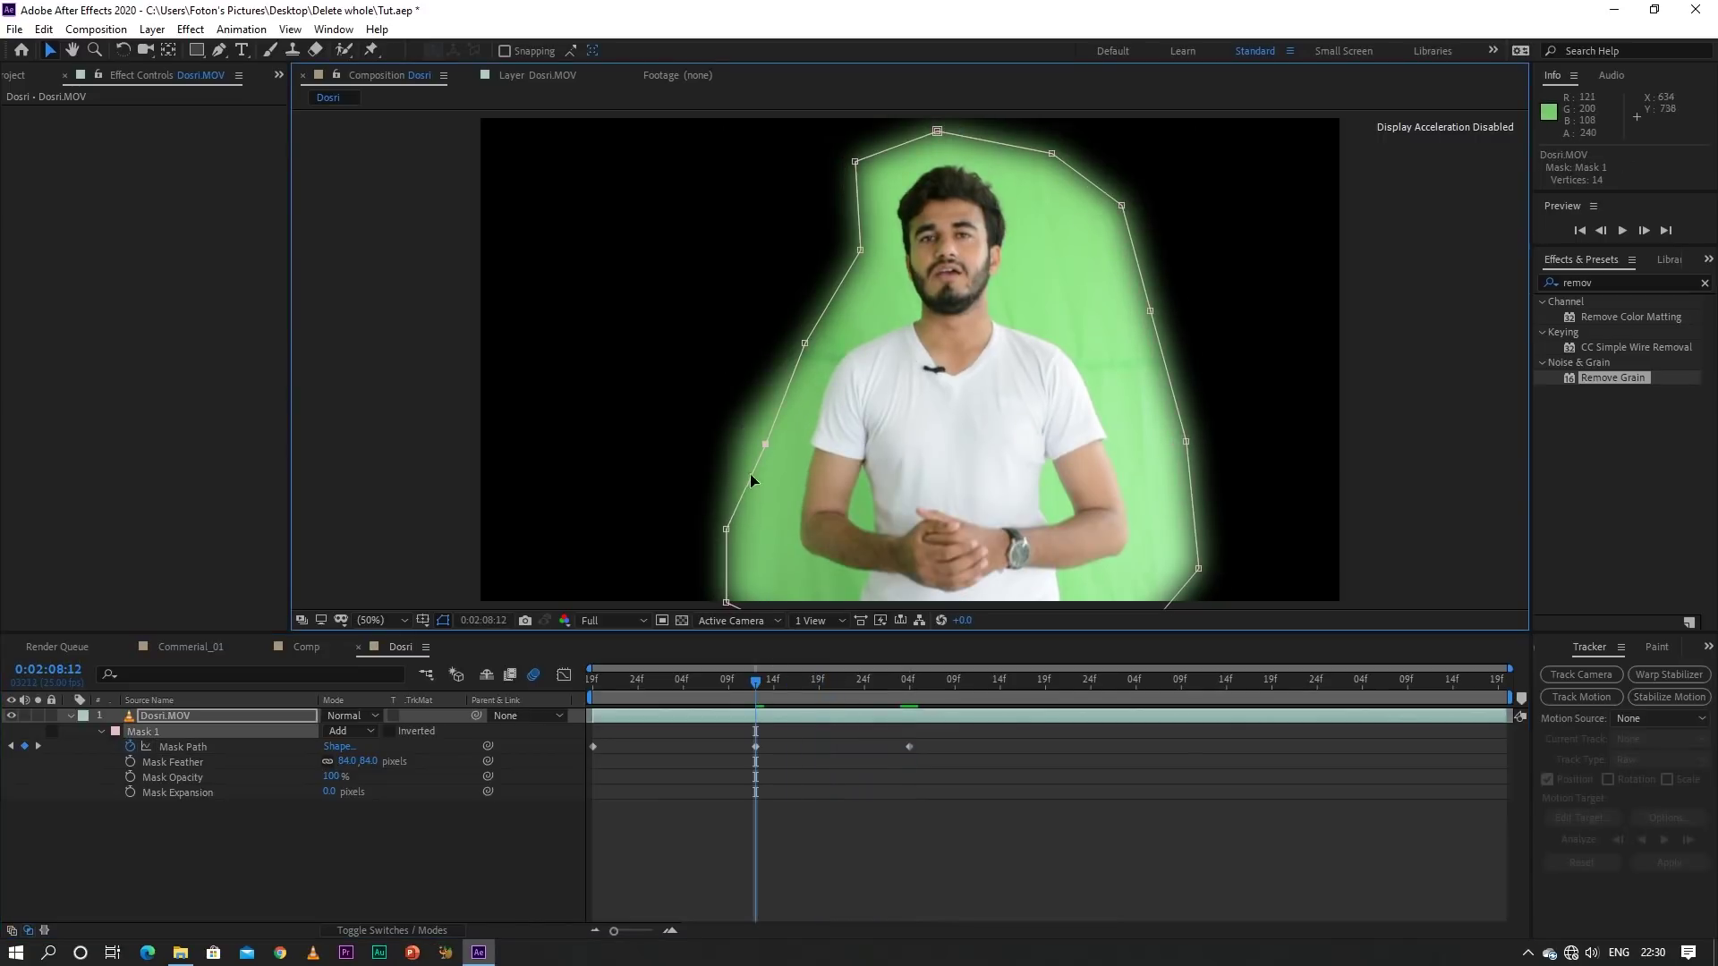
pyautogui.moveTo(728, 534)
pyautogui.mouseDown()
pyautogui.moveTo(753, 550)
pyautogui.moveTo(754, 605)
pyautogui.mouseUp()
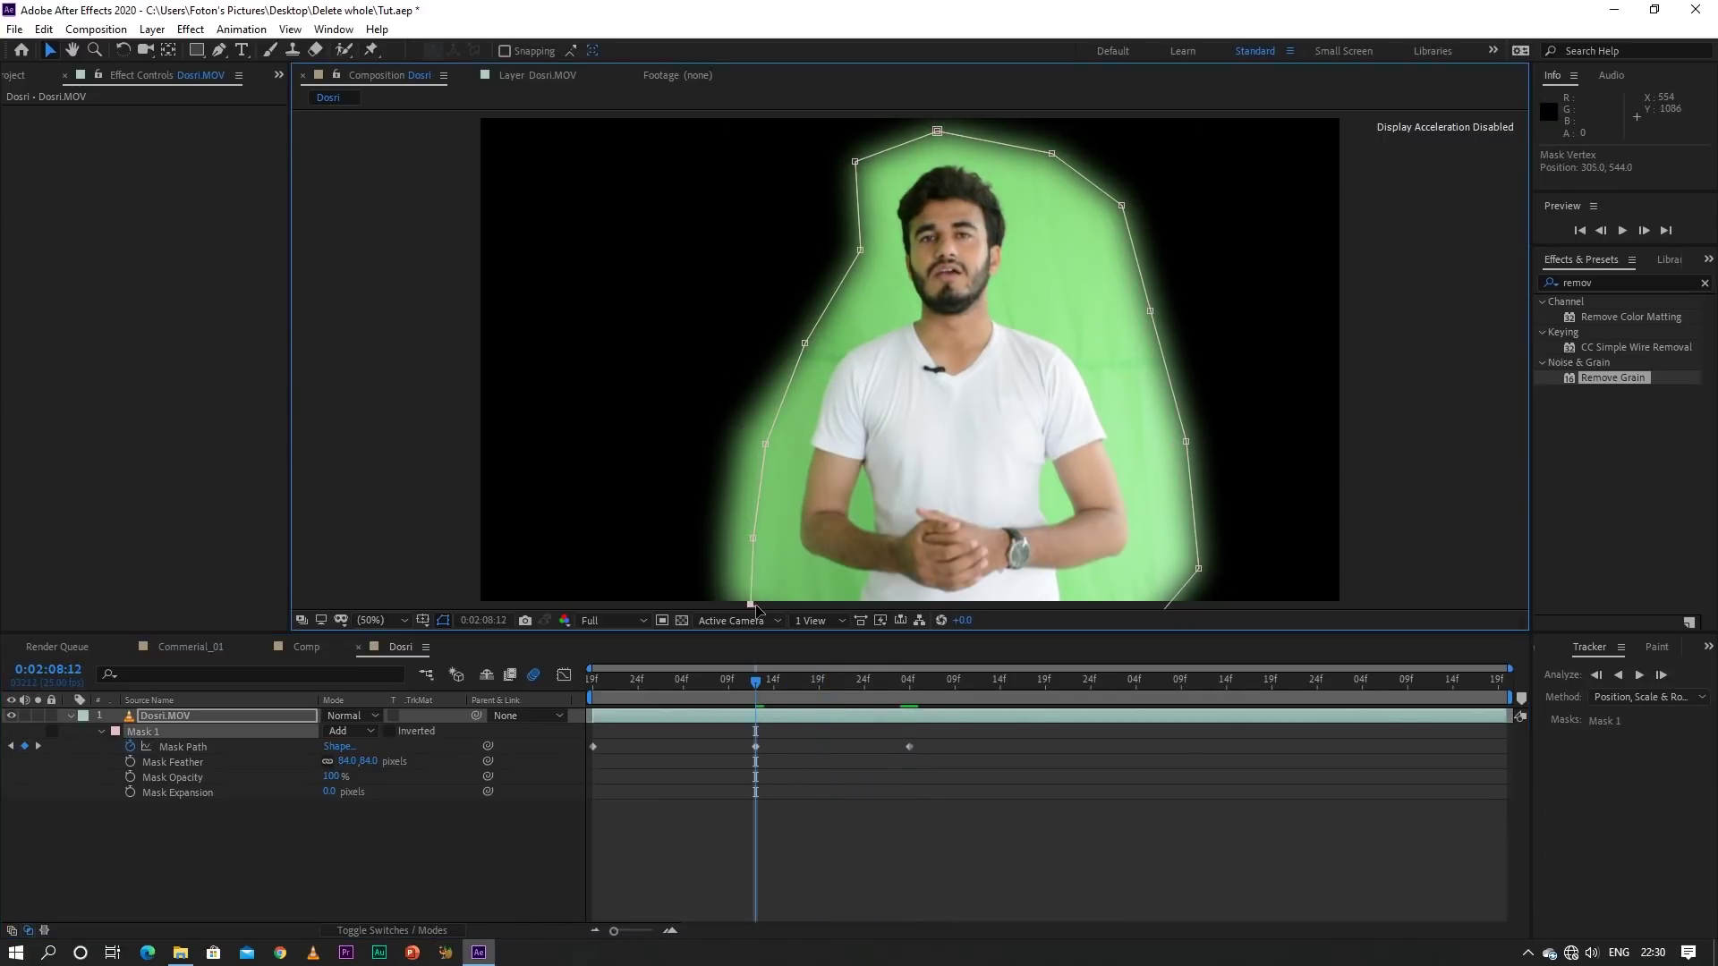
# Adjust the right-side mask points at 0:02:09:24 and delete an unneeded vertex
pyautogui.moveTo(858, 682); pyautogui.dragTo(1091, 682)
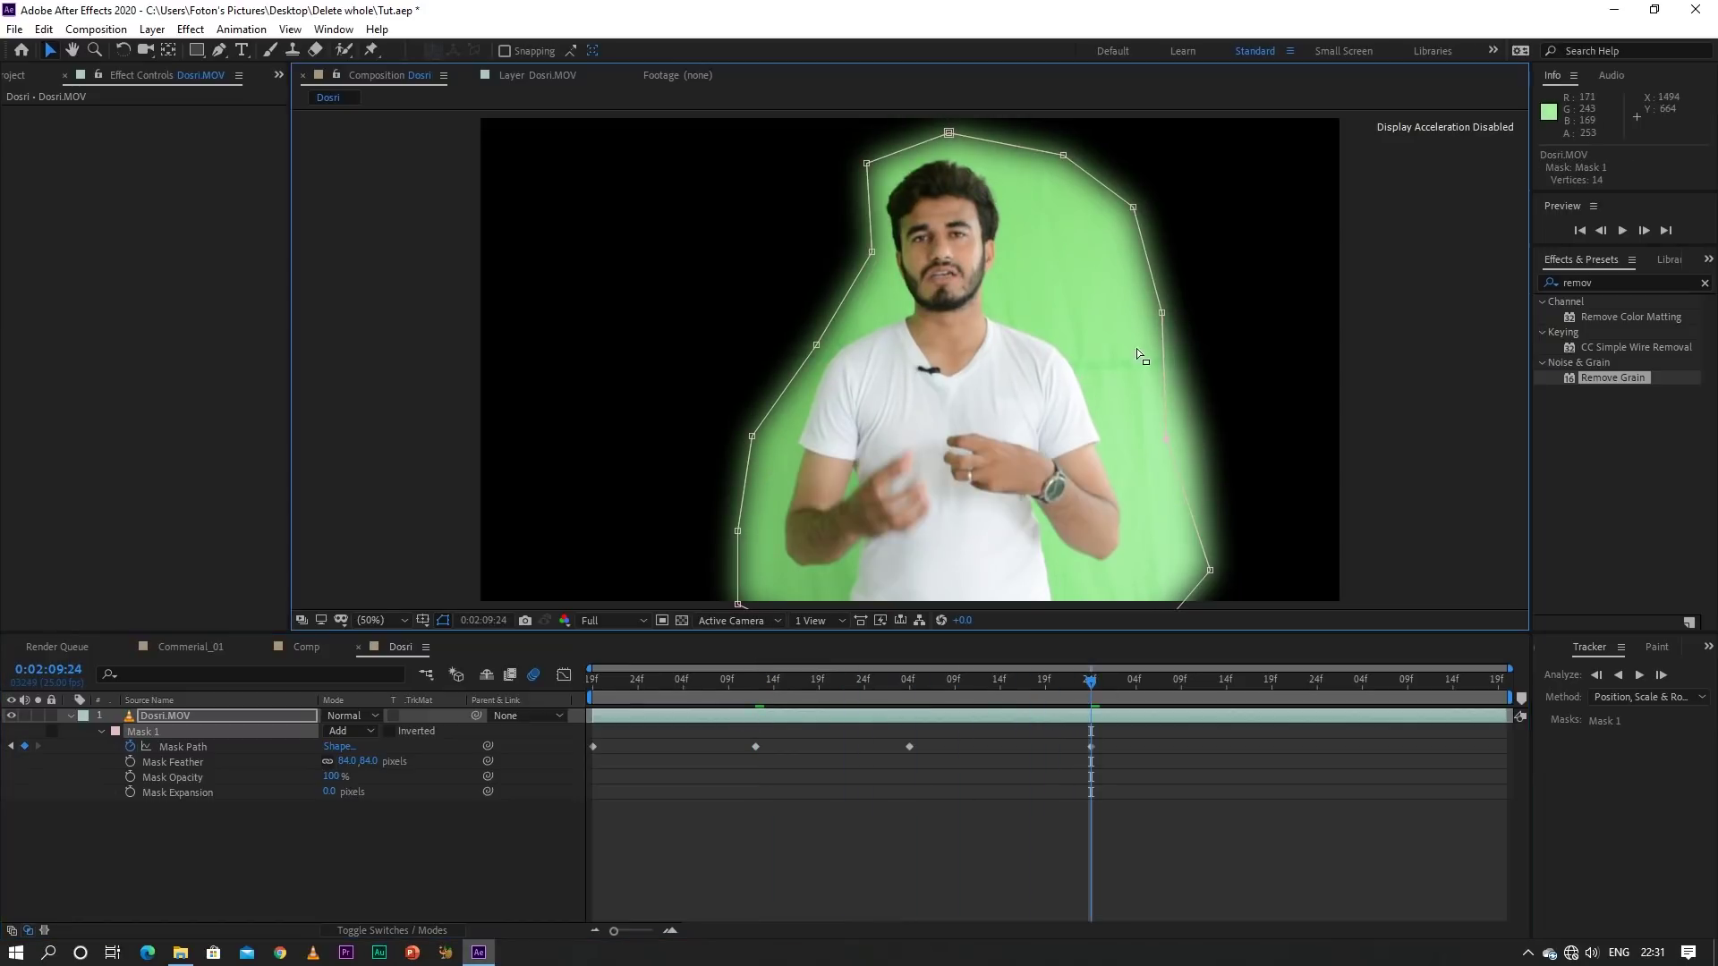
pyautogui.moveTo(1161, 312); pyautogui.dragTo(1121, 278)
pyautogui.moveTo(1210, 569); pyautogui.dragTo(1170, 584)
pyautogui.moveTo(1094, 699)
pyautogui.mouseDown()
pyautogui.moveTo(596, 736)
pyautogui.moveTo(846, 775)
pyautogui.mouseUp()
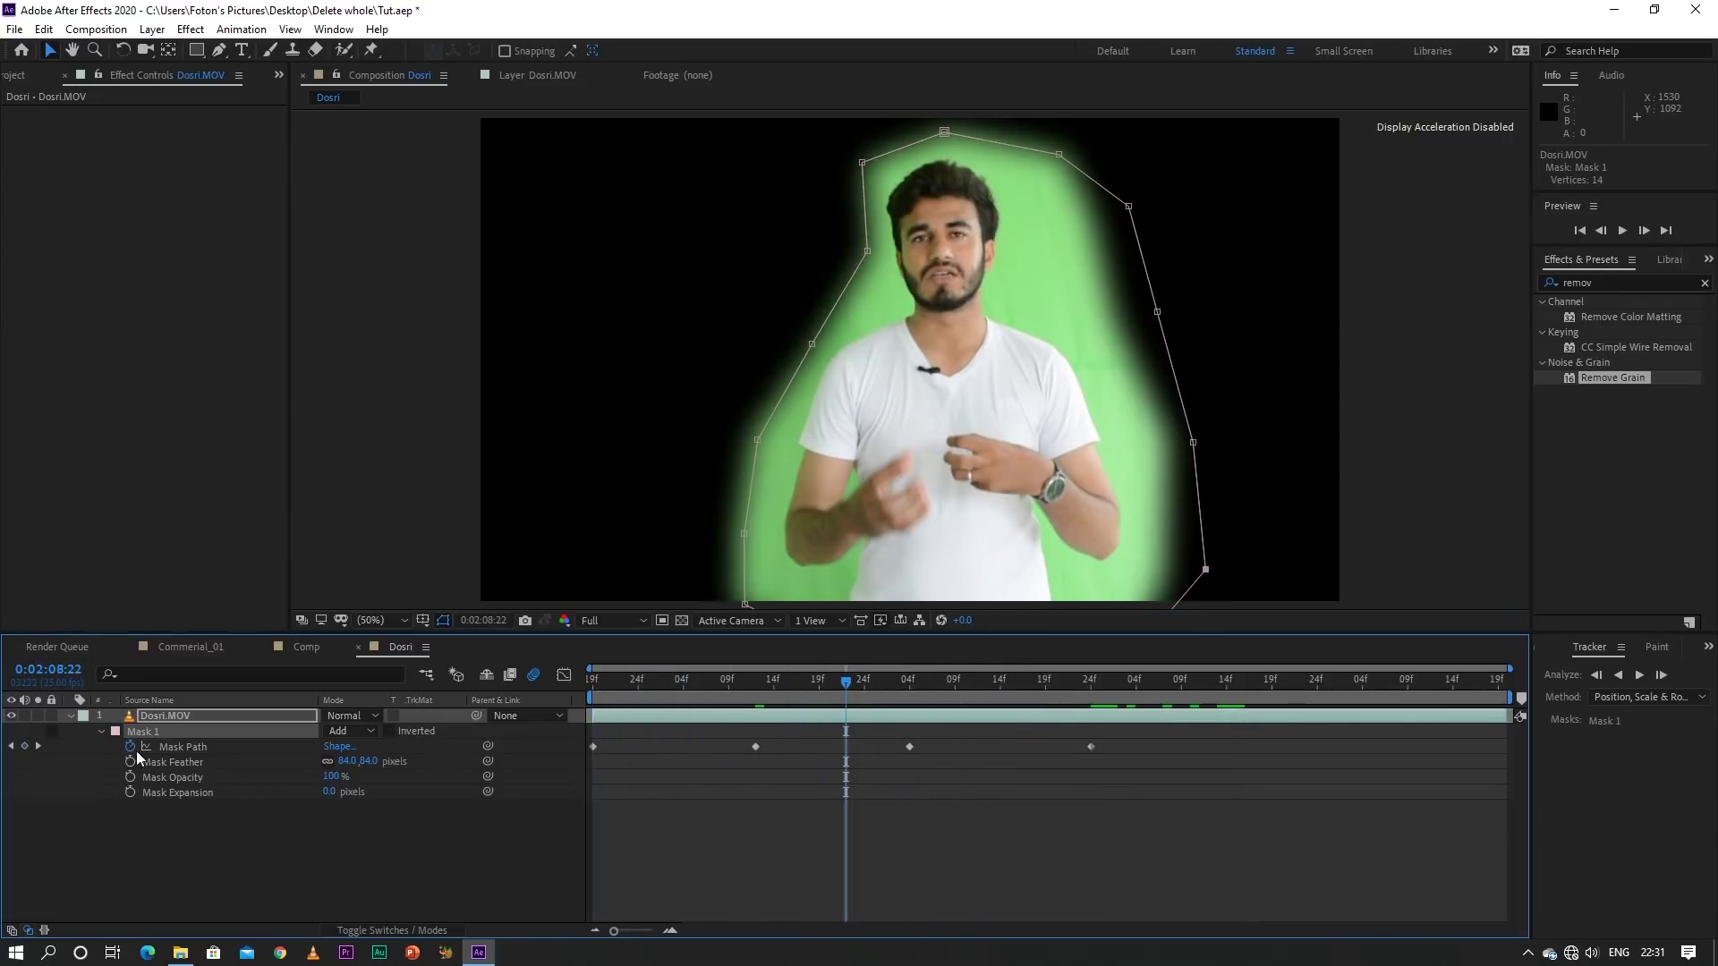
pyautogui.press('Delete')
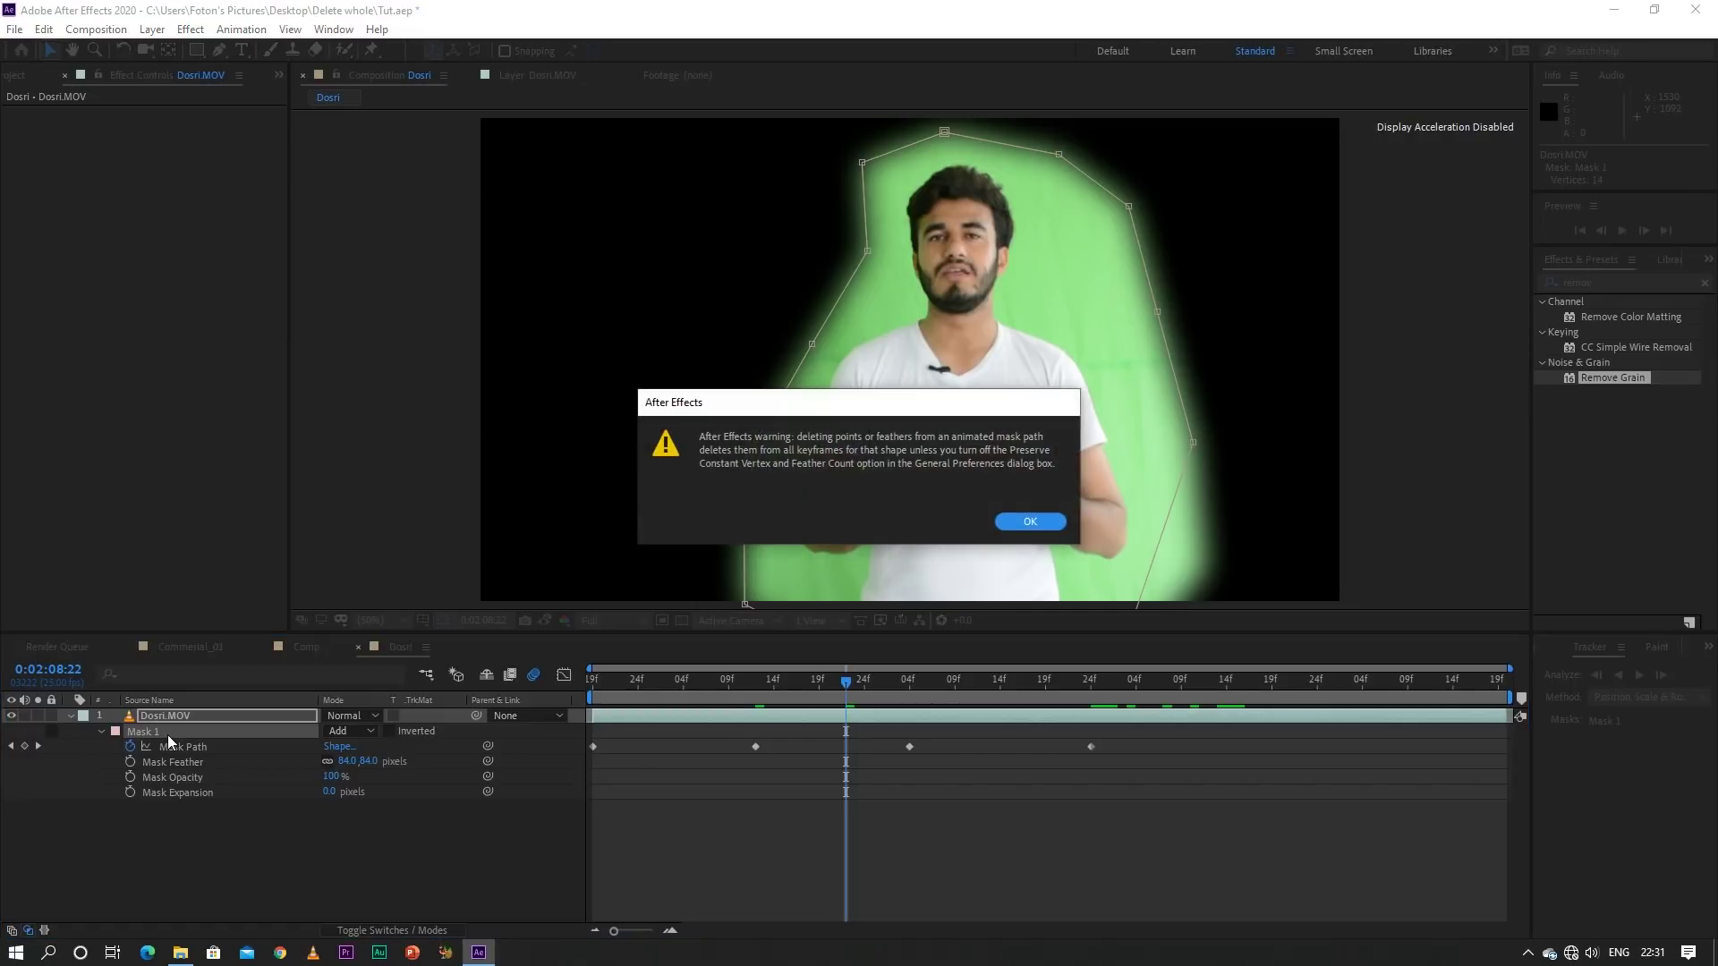
pyautogui.click(1011, 524)
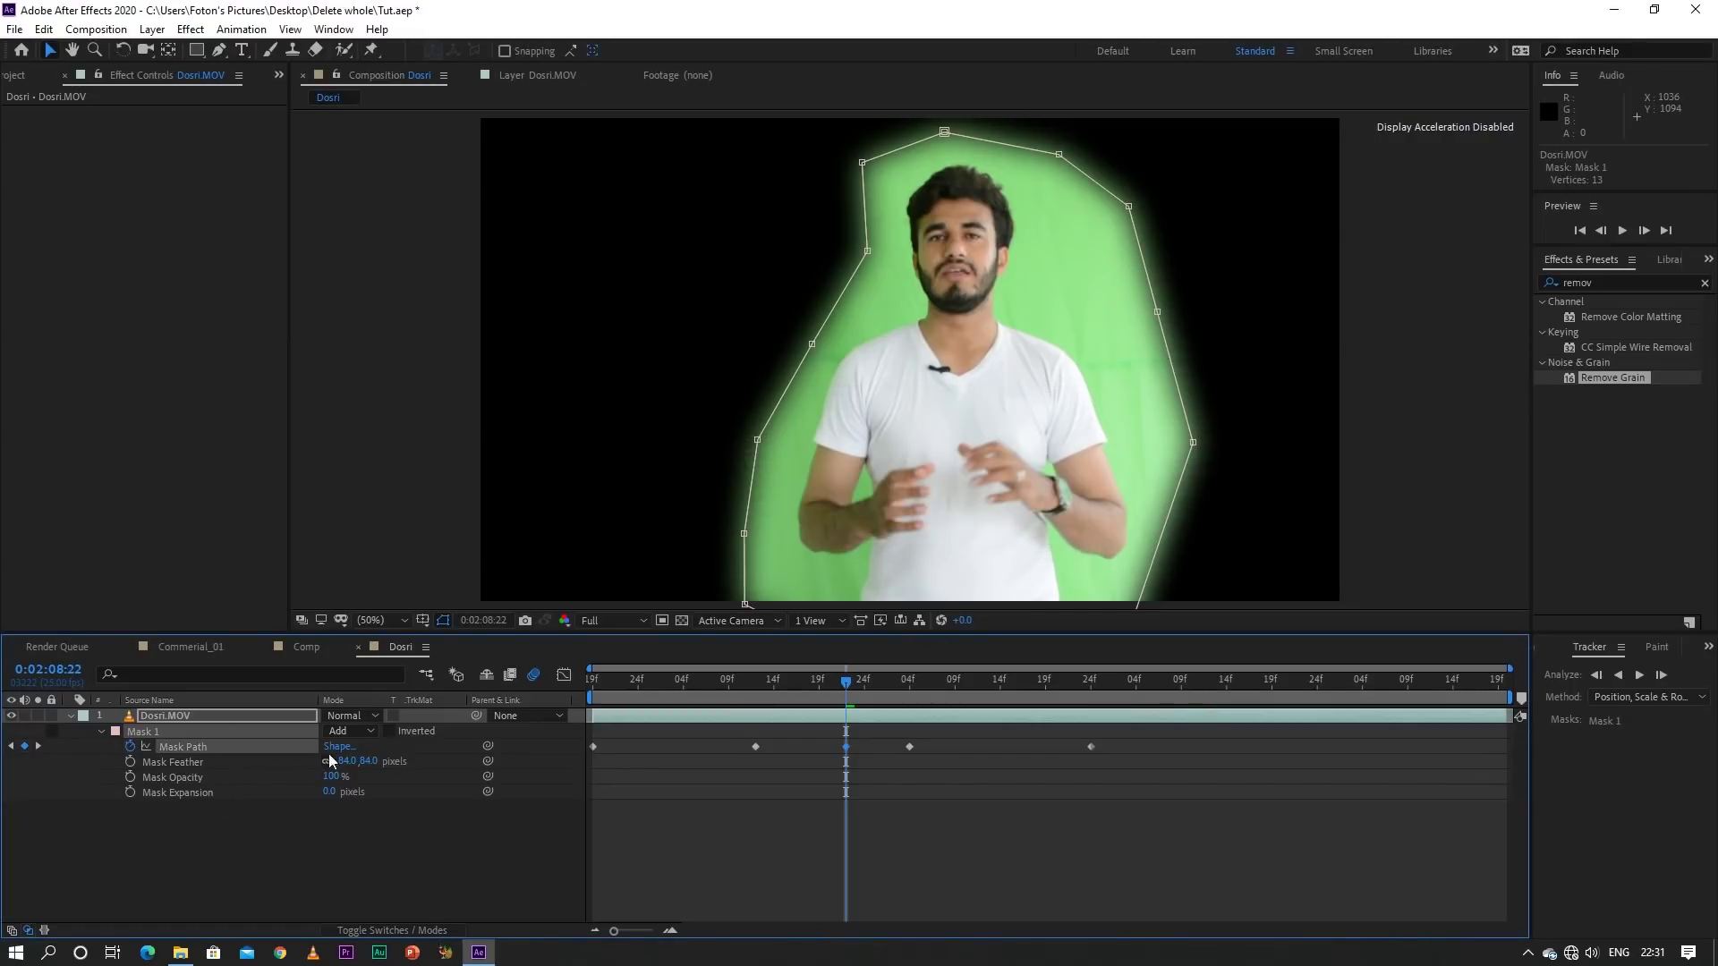
# Turn off the path and feather stopwatches, delete Mask 1, and show mask paths
pyautogui.click(131, 761)
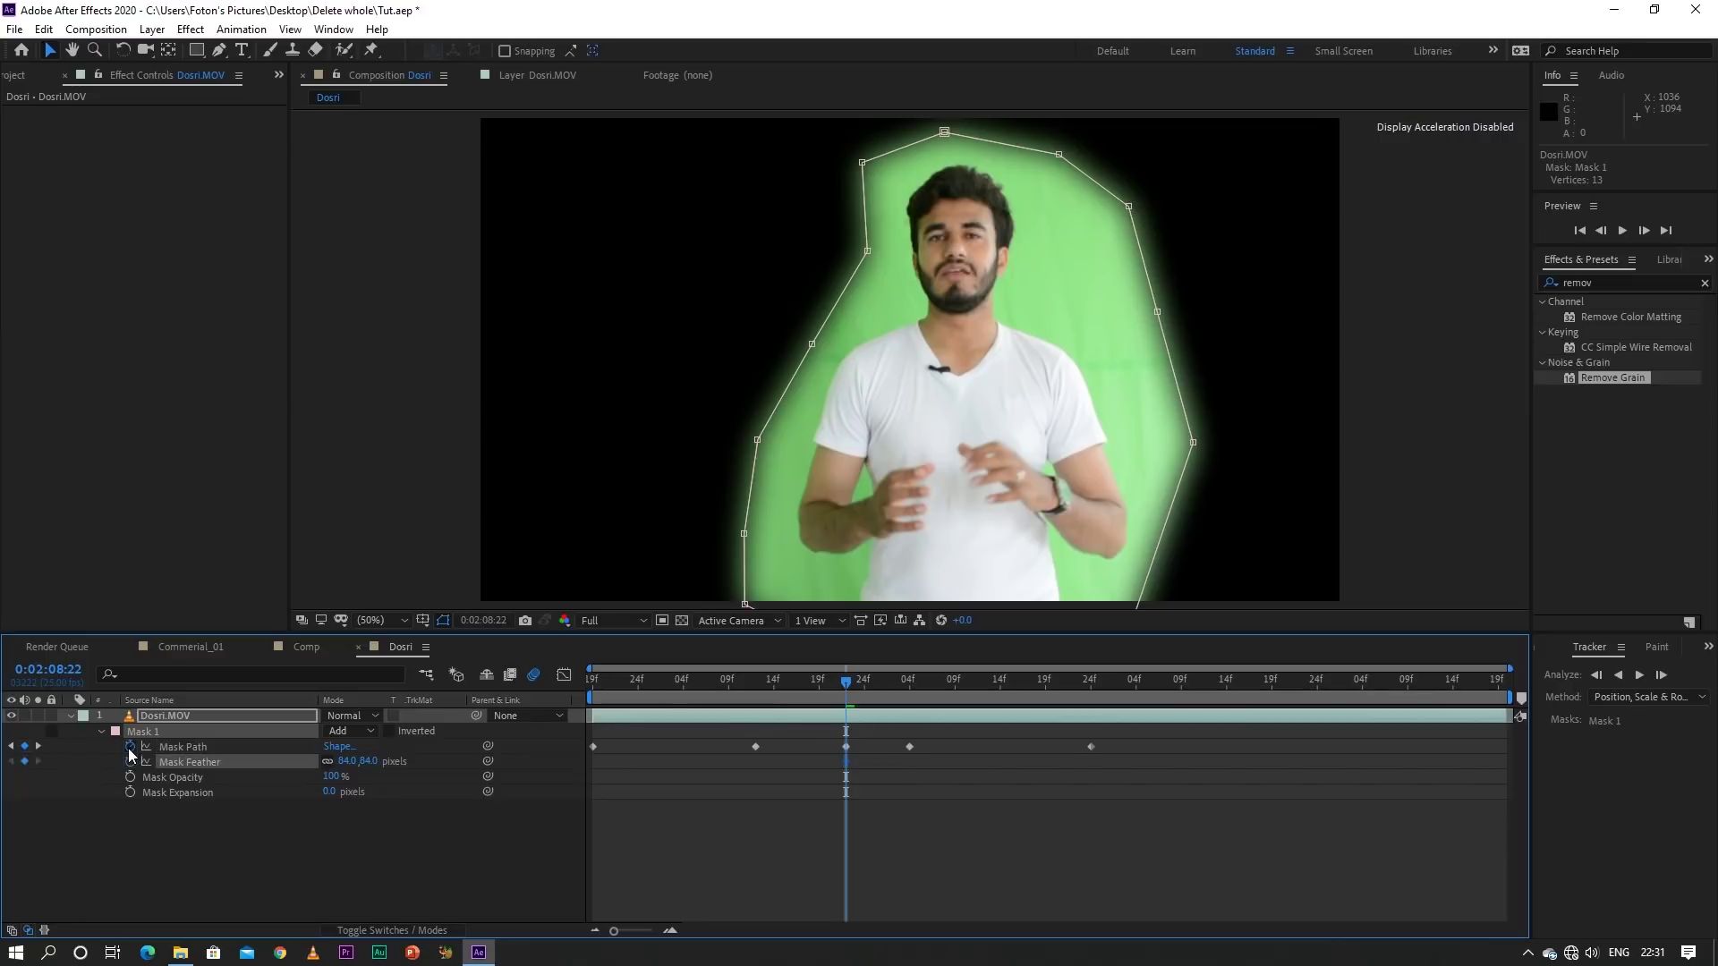
pyautogui.click(130, 746)
pyautogui.click(133, 762)
pyautogui.press('Delete')
pyautogui.click(440, 618)
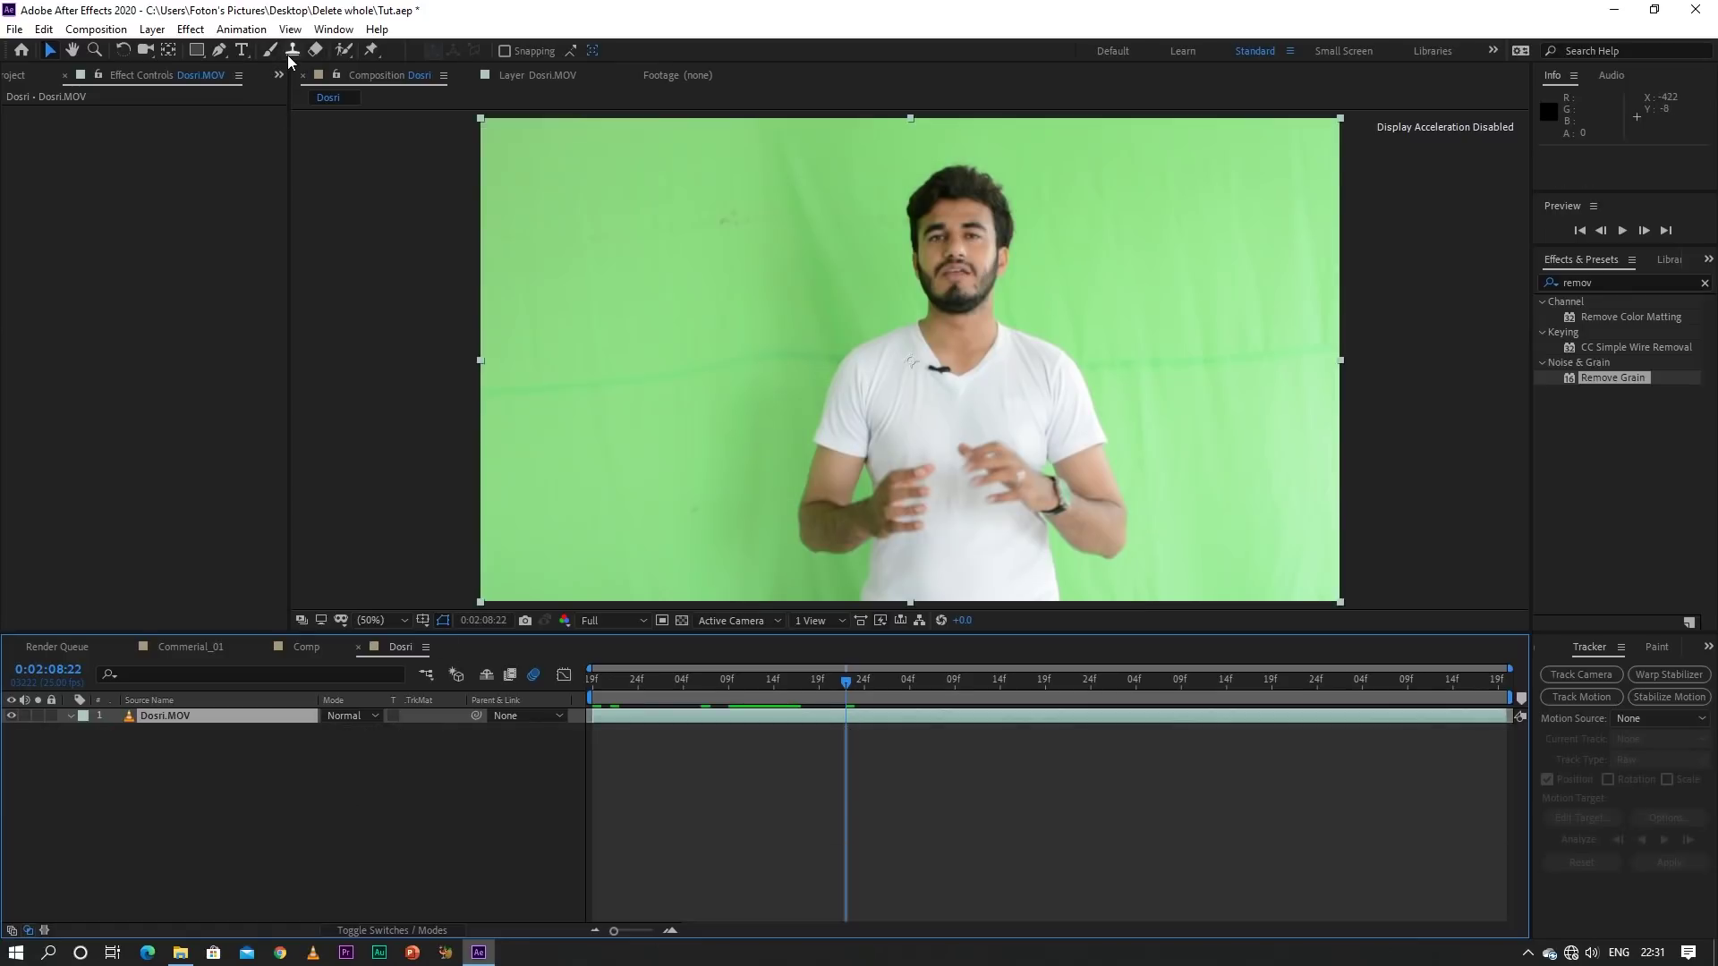
# Paint a Roto Brush stroke over the presenter in Dosri.MOV's layer view and preview playback
pyautogui.click(340, 57)
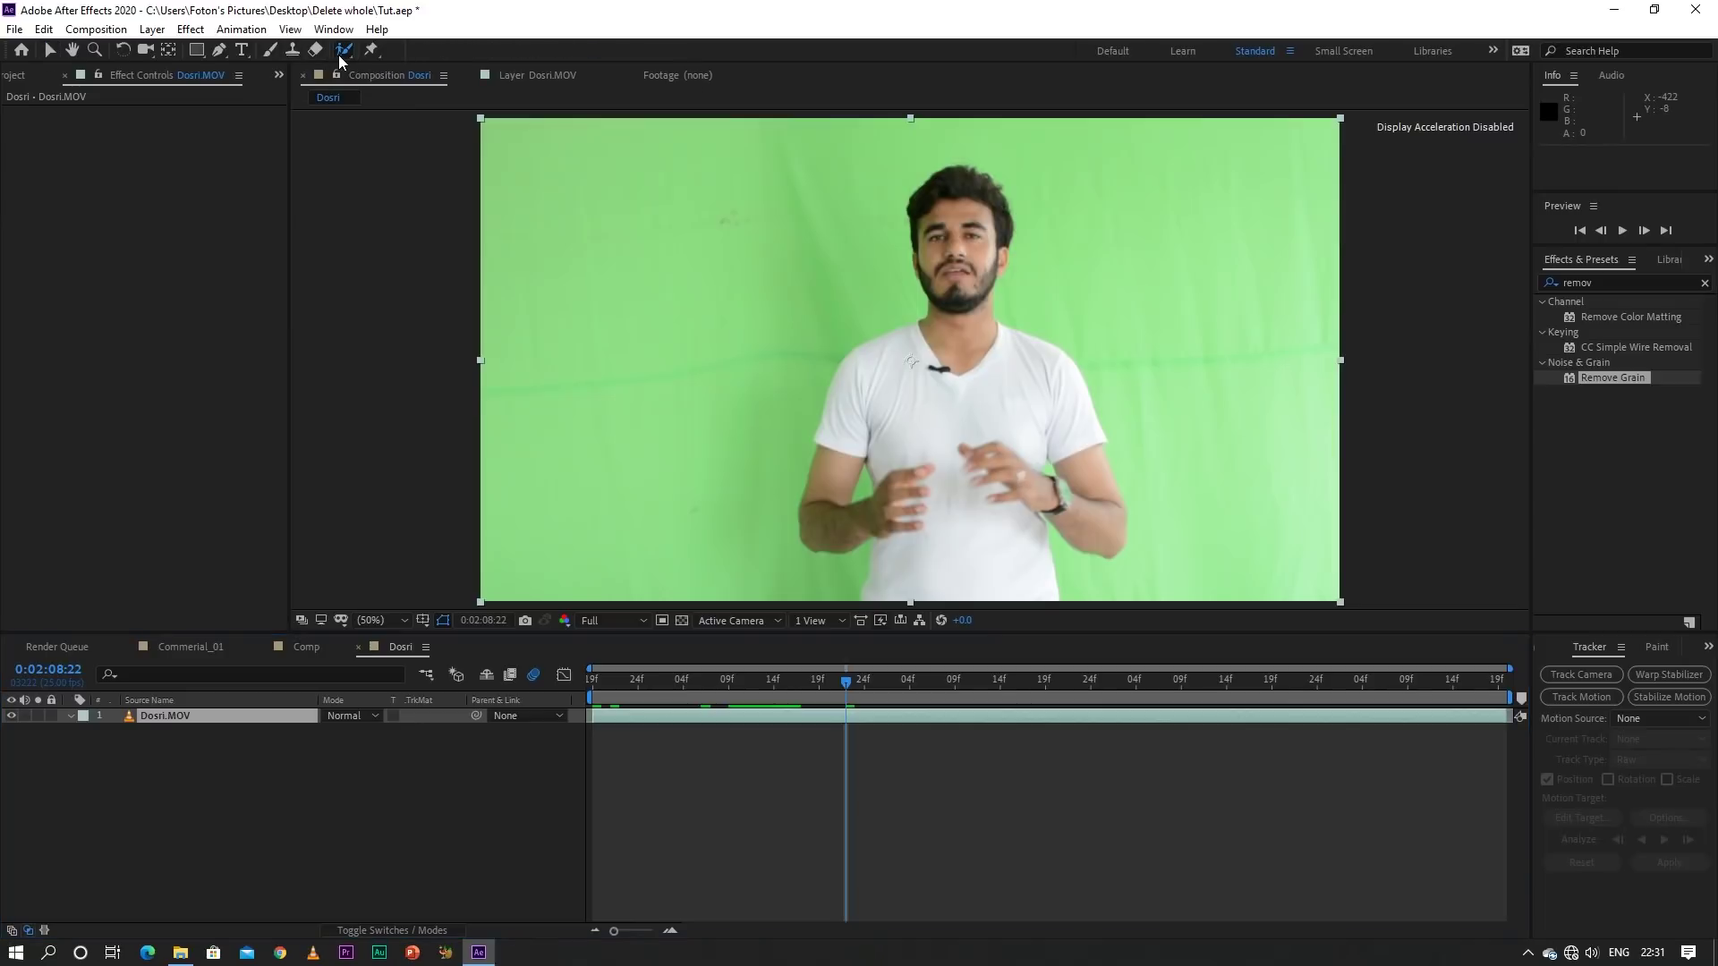
pyautogui.click(535, 81)
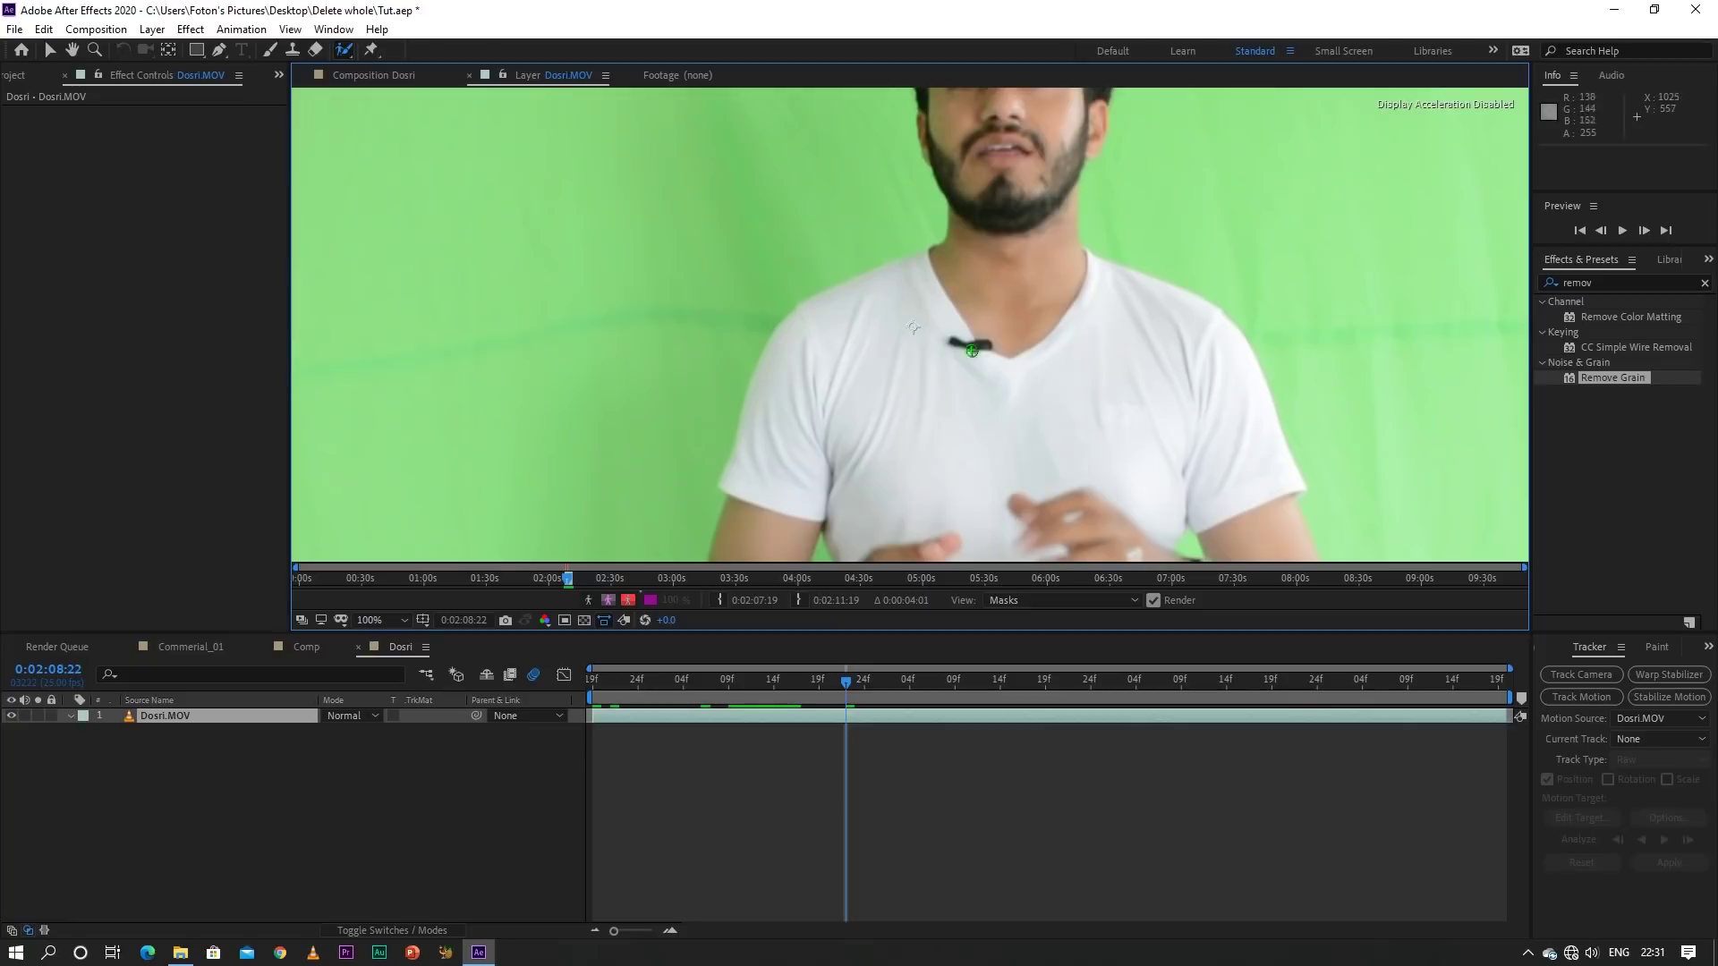
pyautogui.scroll(-2, 938, 360)
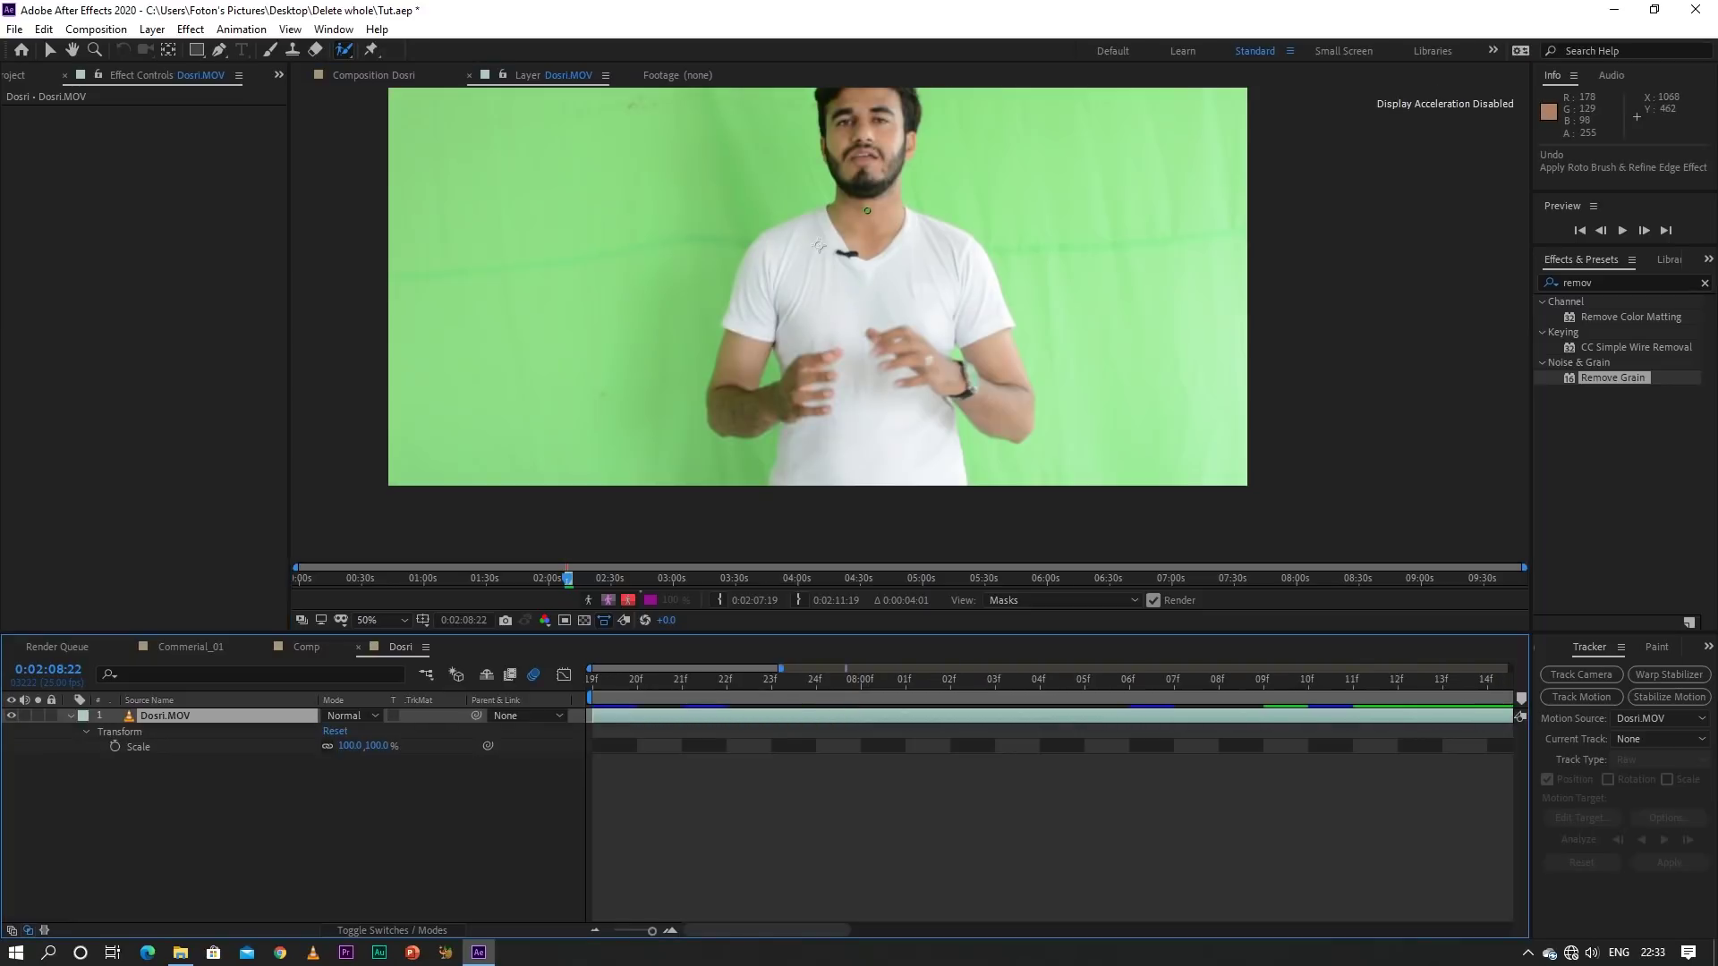
pyautogui.moveTo(867, 211); pyautogui.dragTo(904, 245)
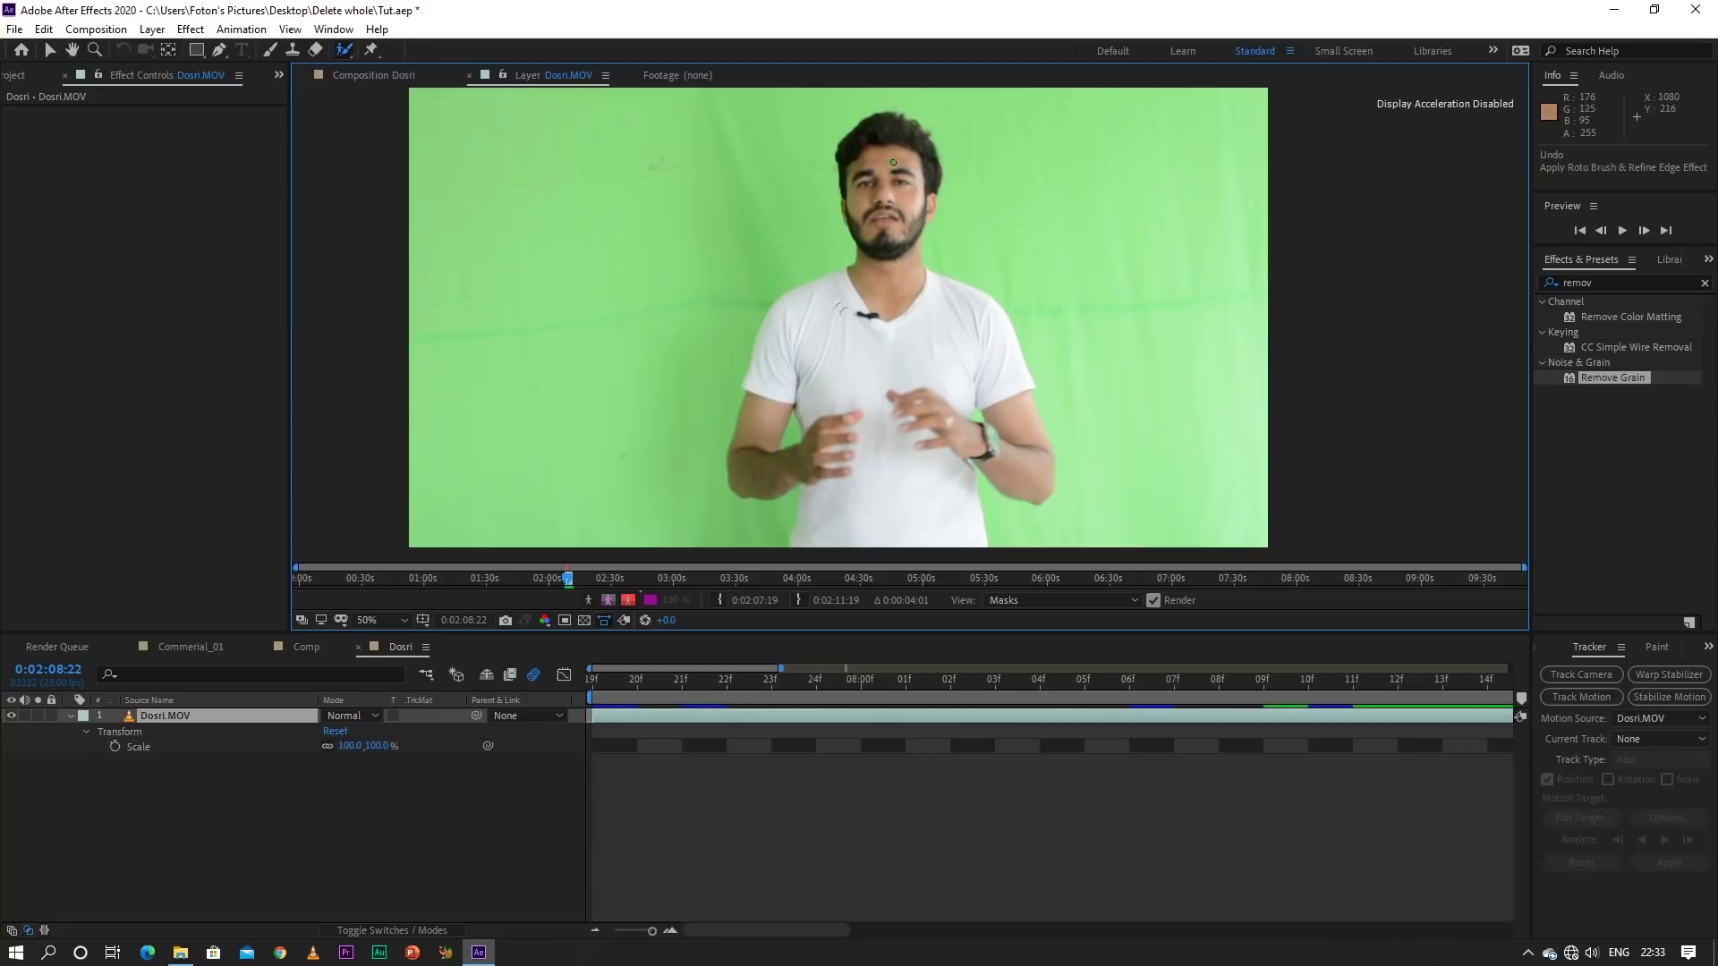
pyautogui.moveTo(890, 147)
pyautogui.mouseDown()
pyautogui.moveTo(855, 482)
pyautogui.moveTo(889, 213)
pyautogui.mouseUp()
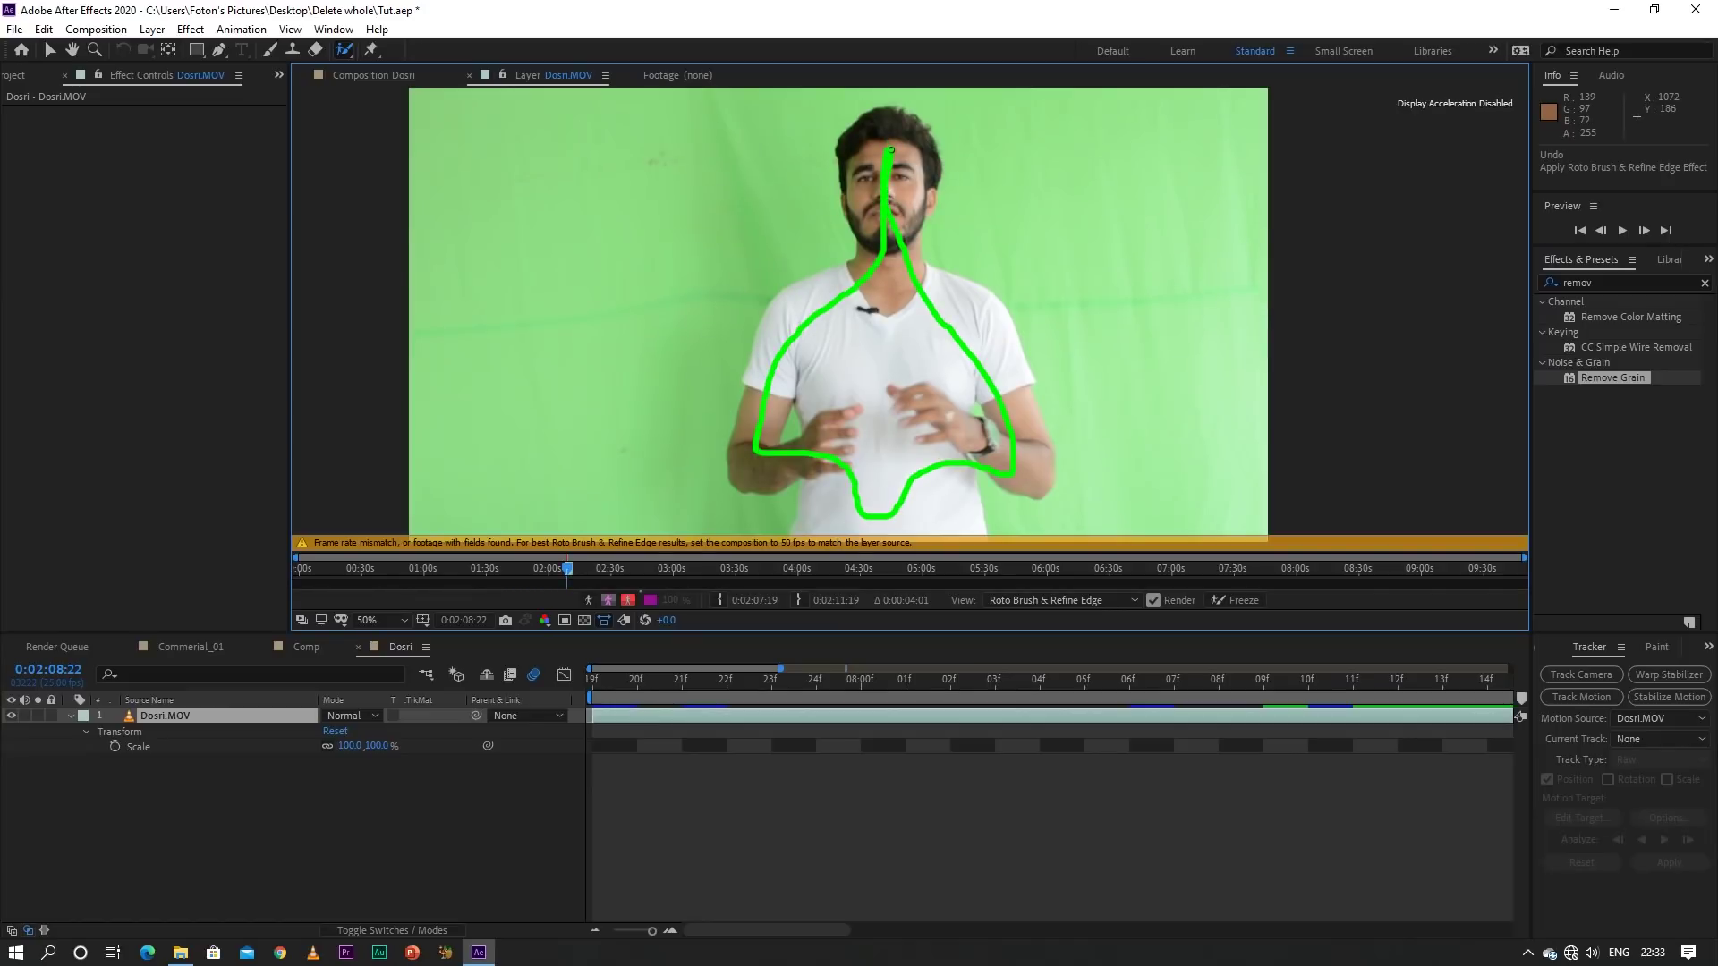
pyautogui.moveTo(891, 149); pyautogui.dragTo(891, 150)
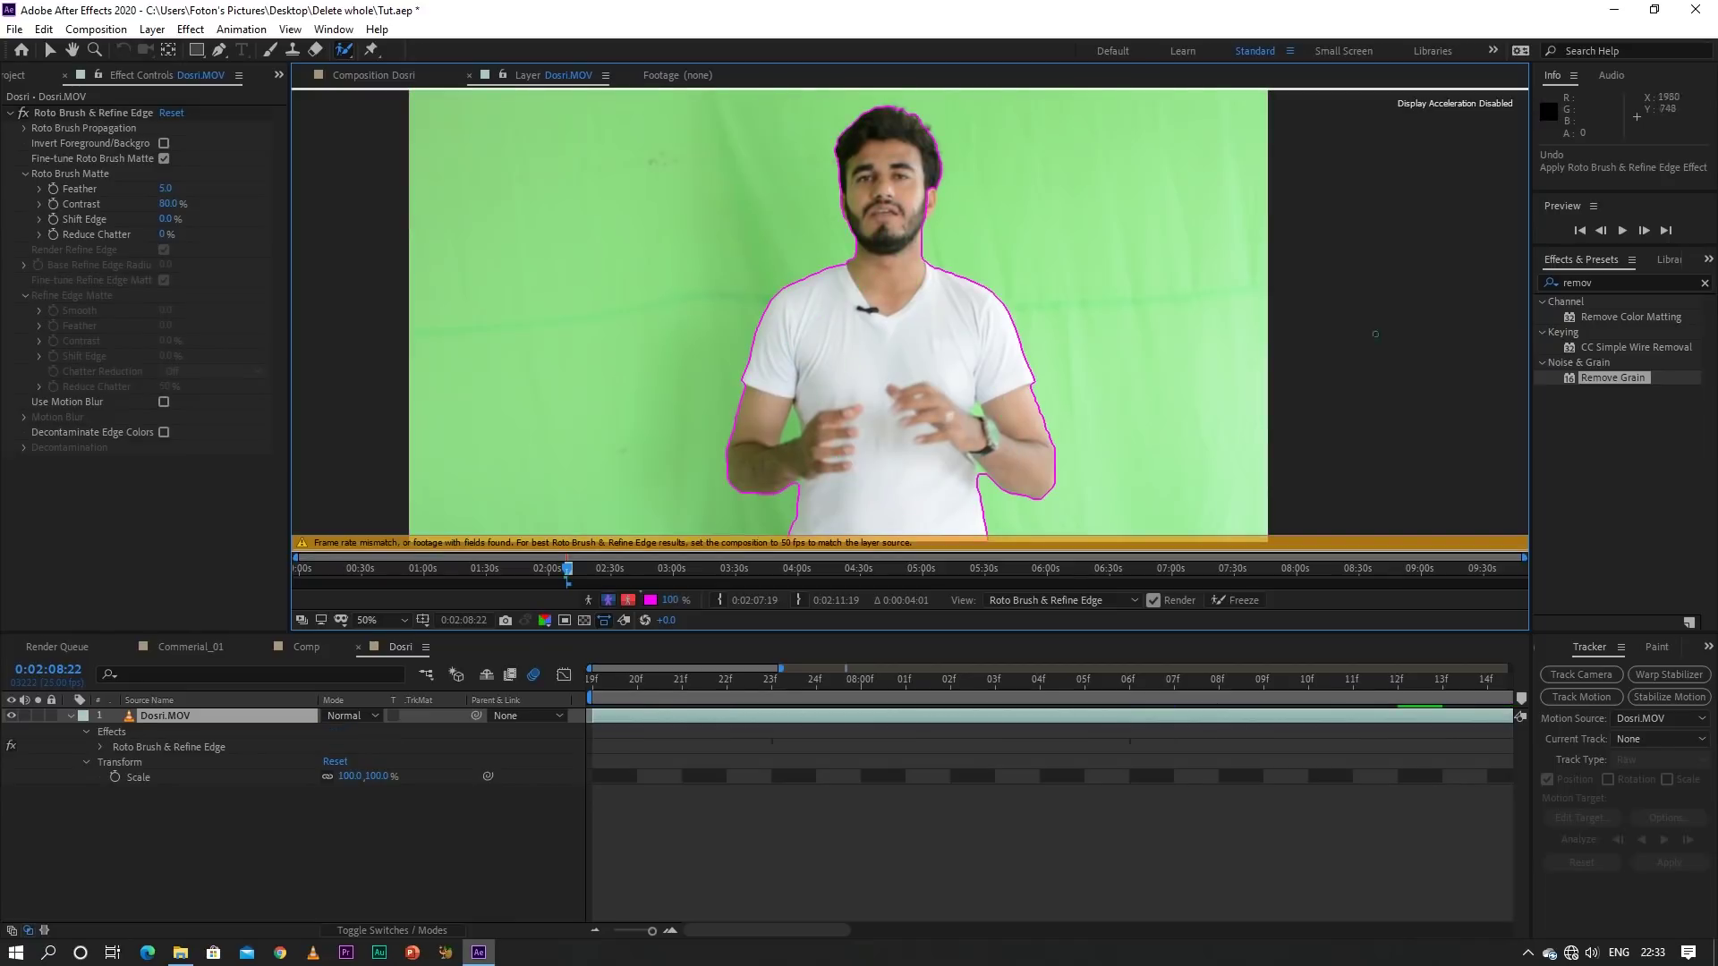
pyautogui.click(1624, 229)
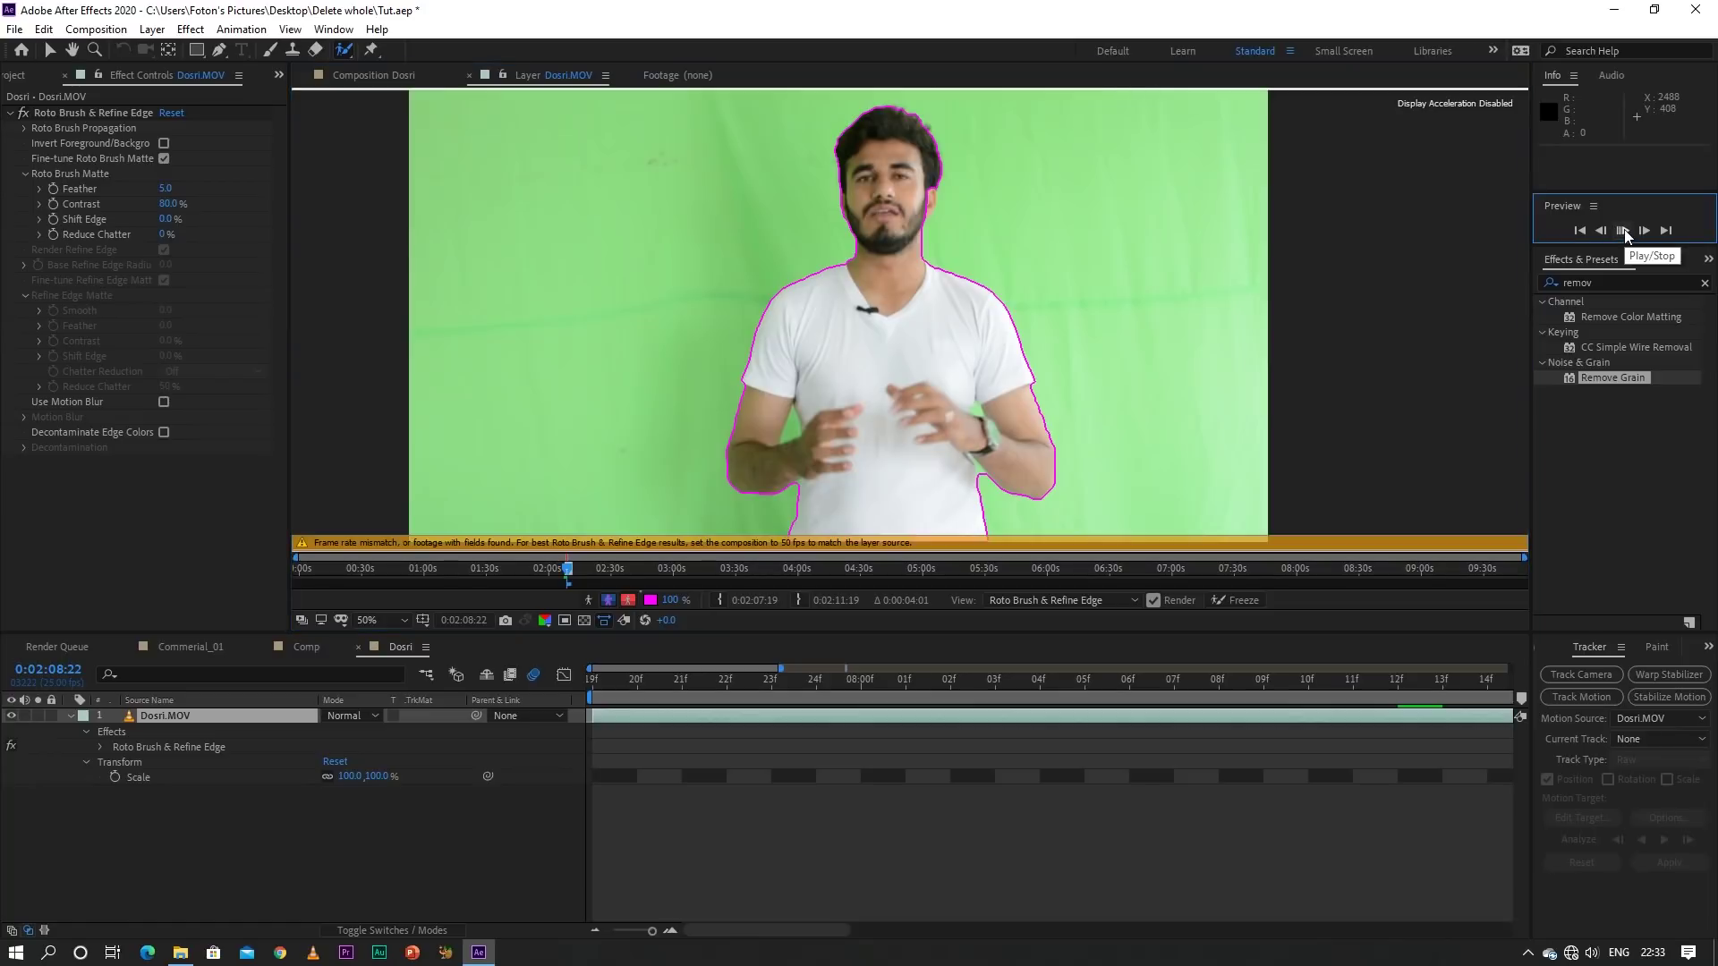
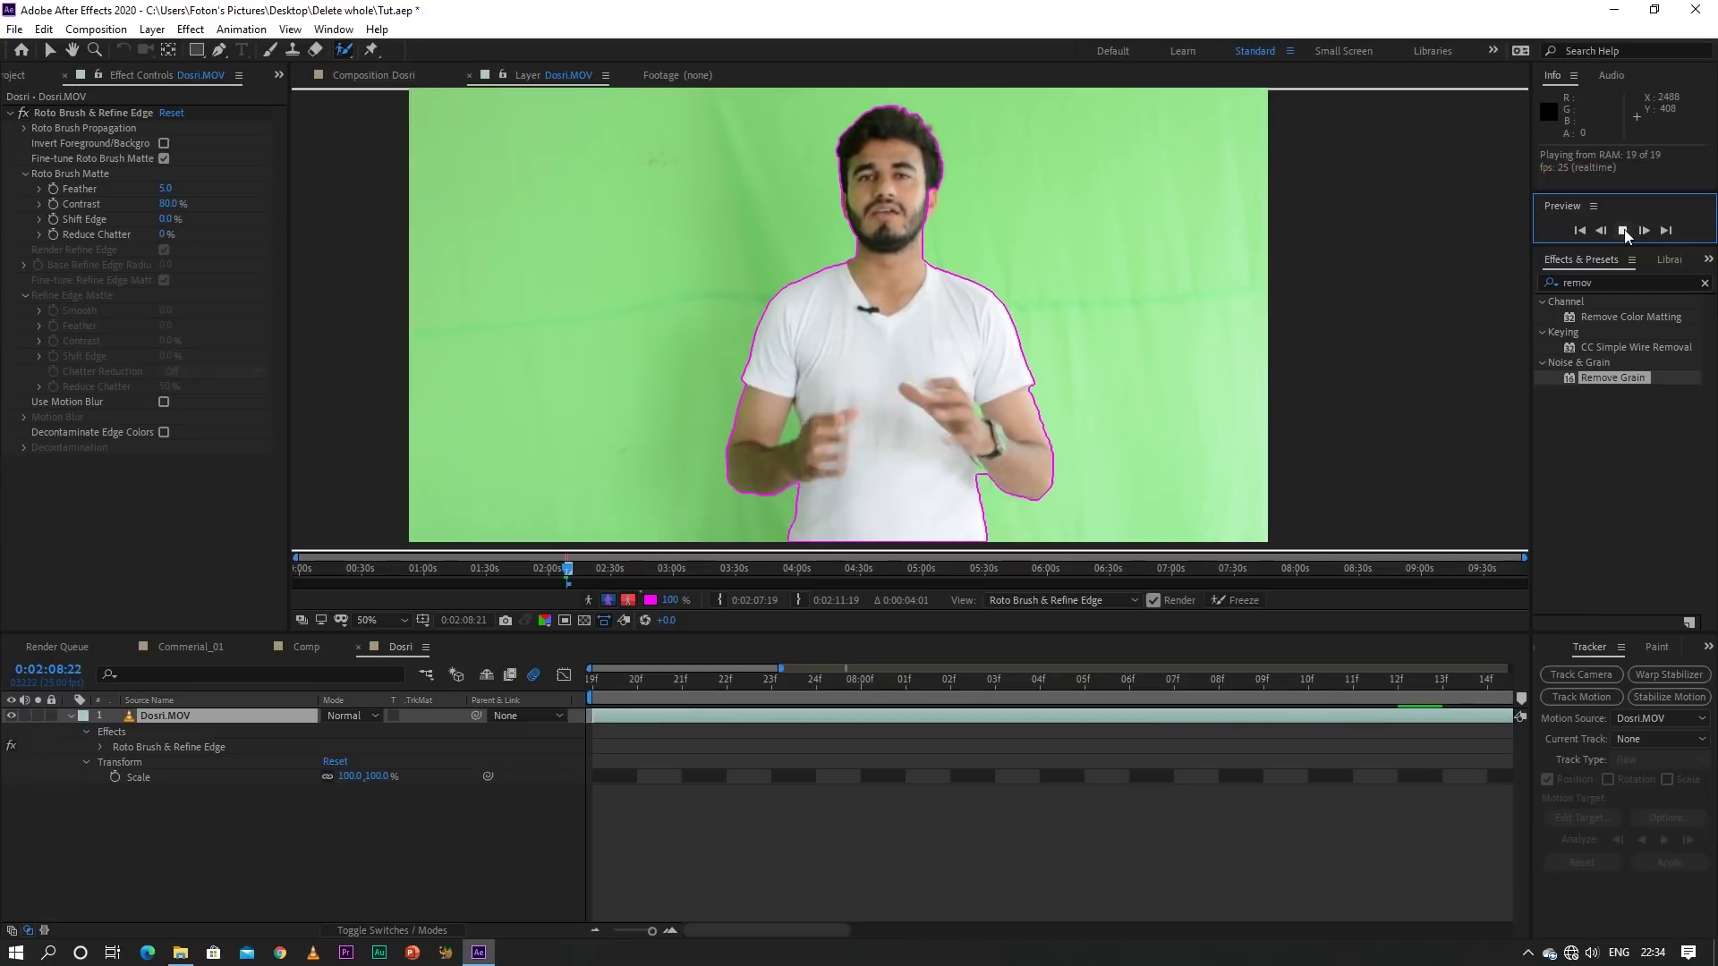
# Stop the preview and delete the Roto Brush & Refine Edge effect and the Dosri.MOV layer
pyautogui.click(1624, 229)
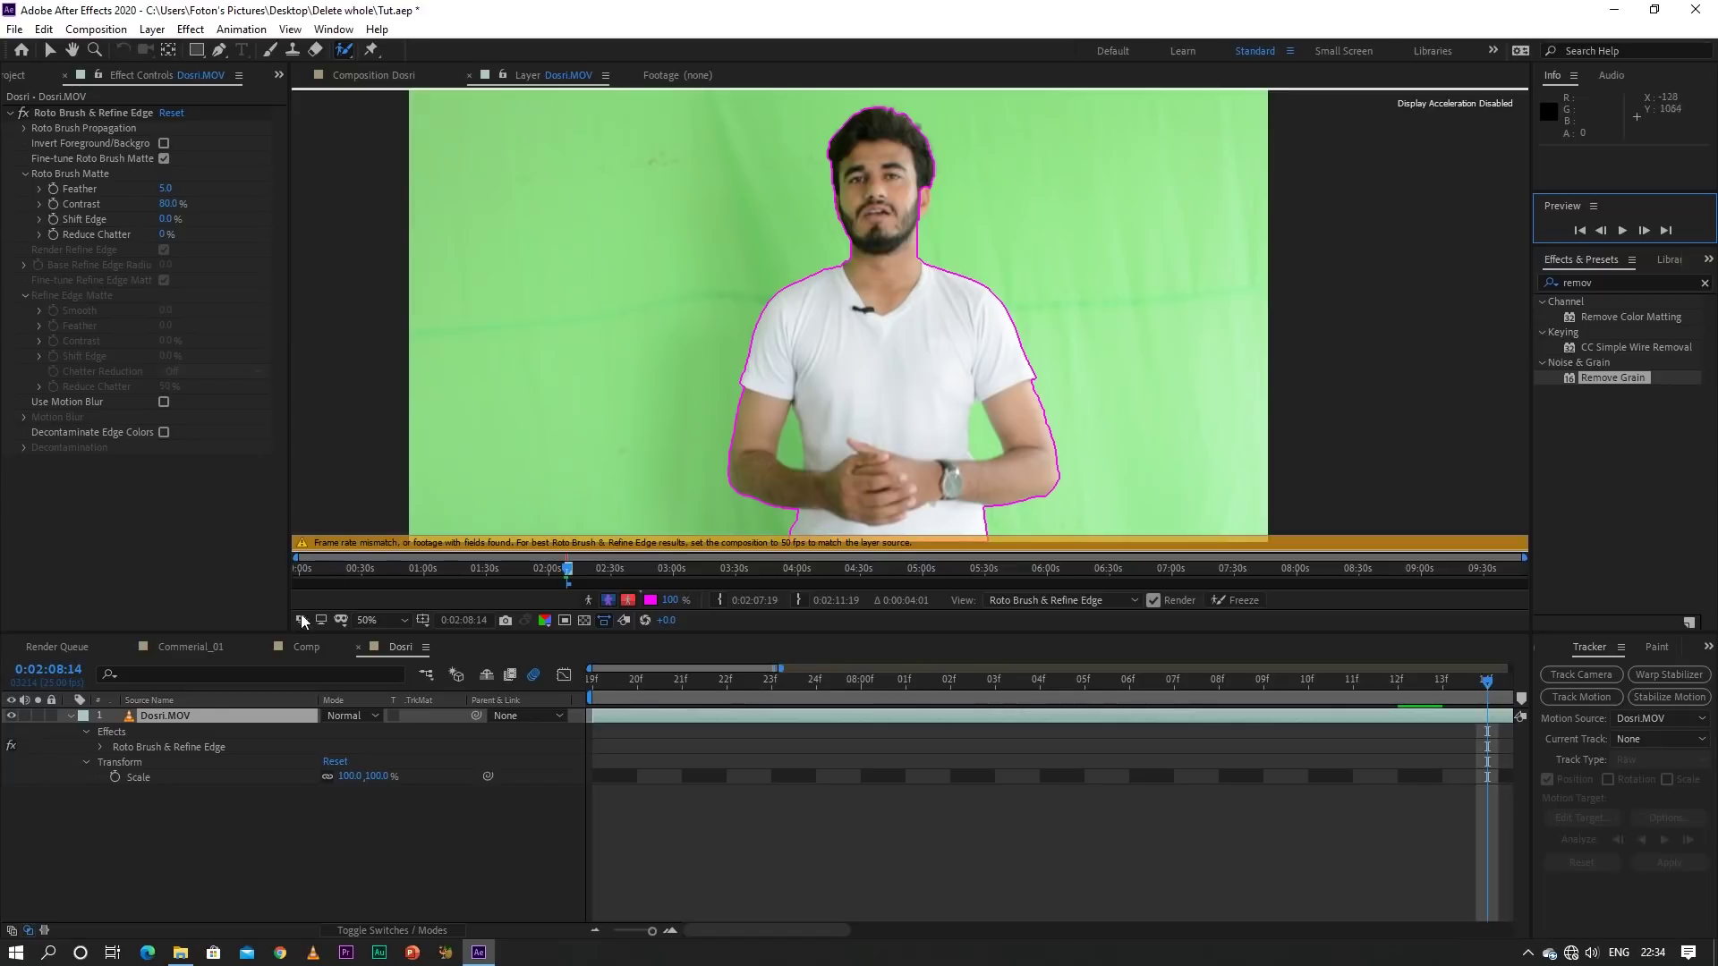
pyautogui.click(383, 78)
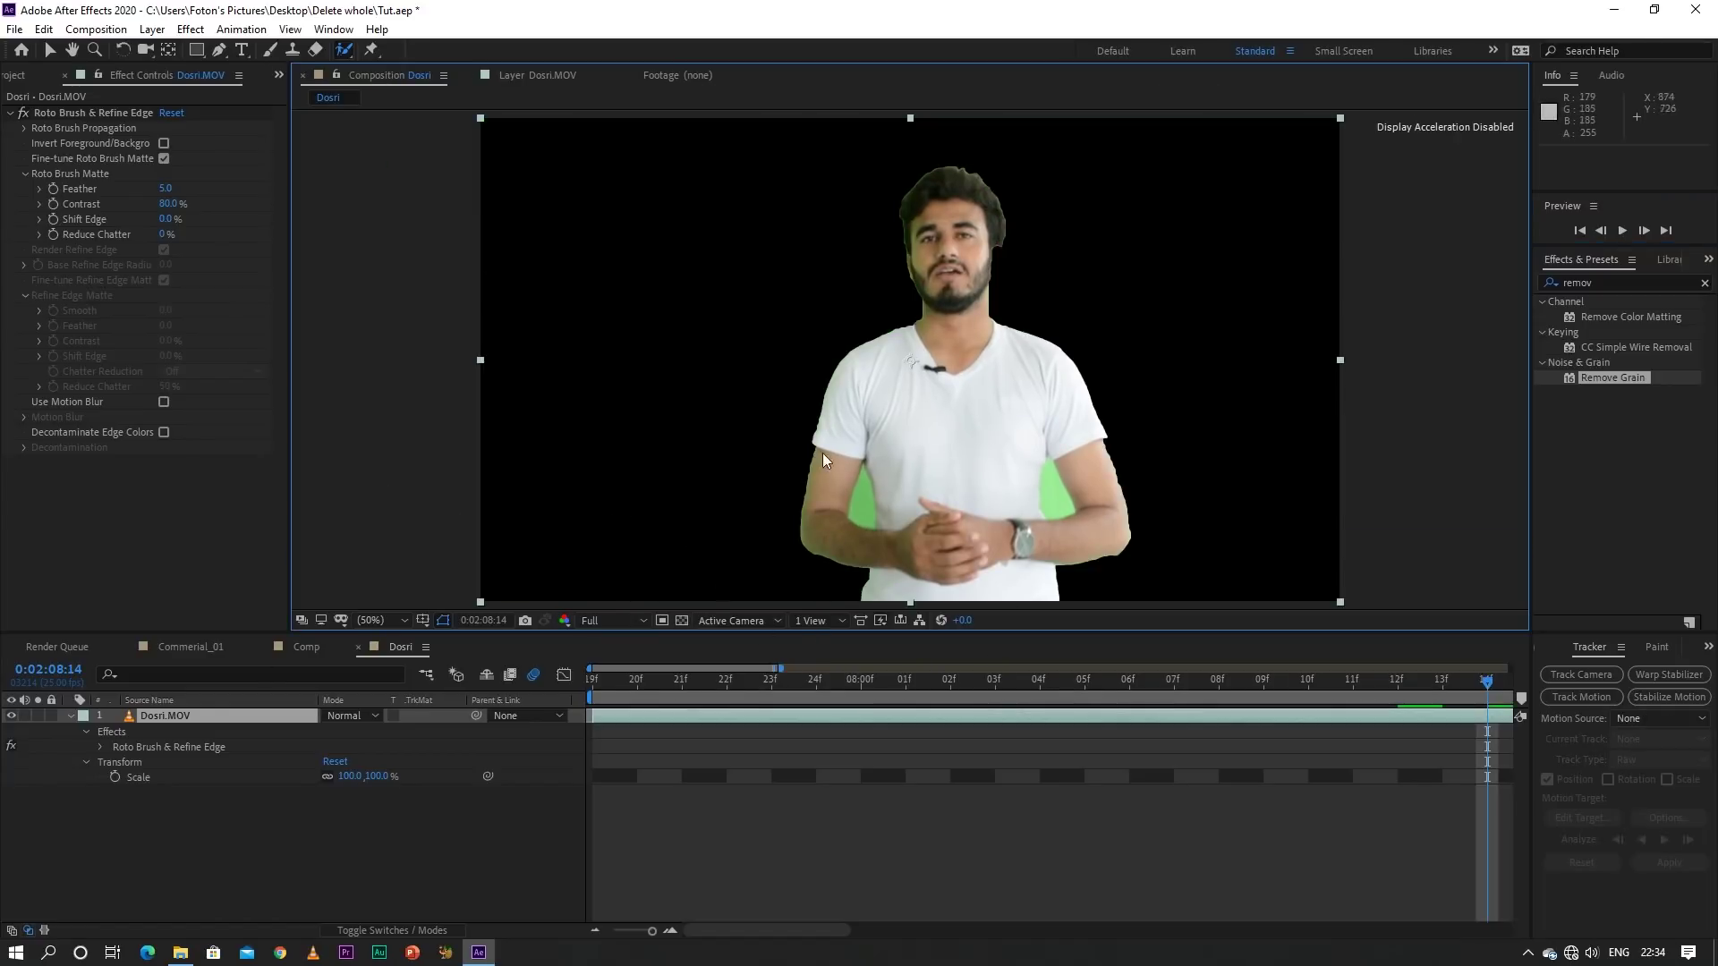
pyautogui.click(181, 742)
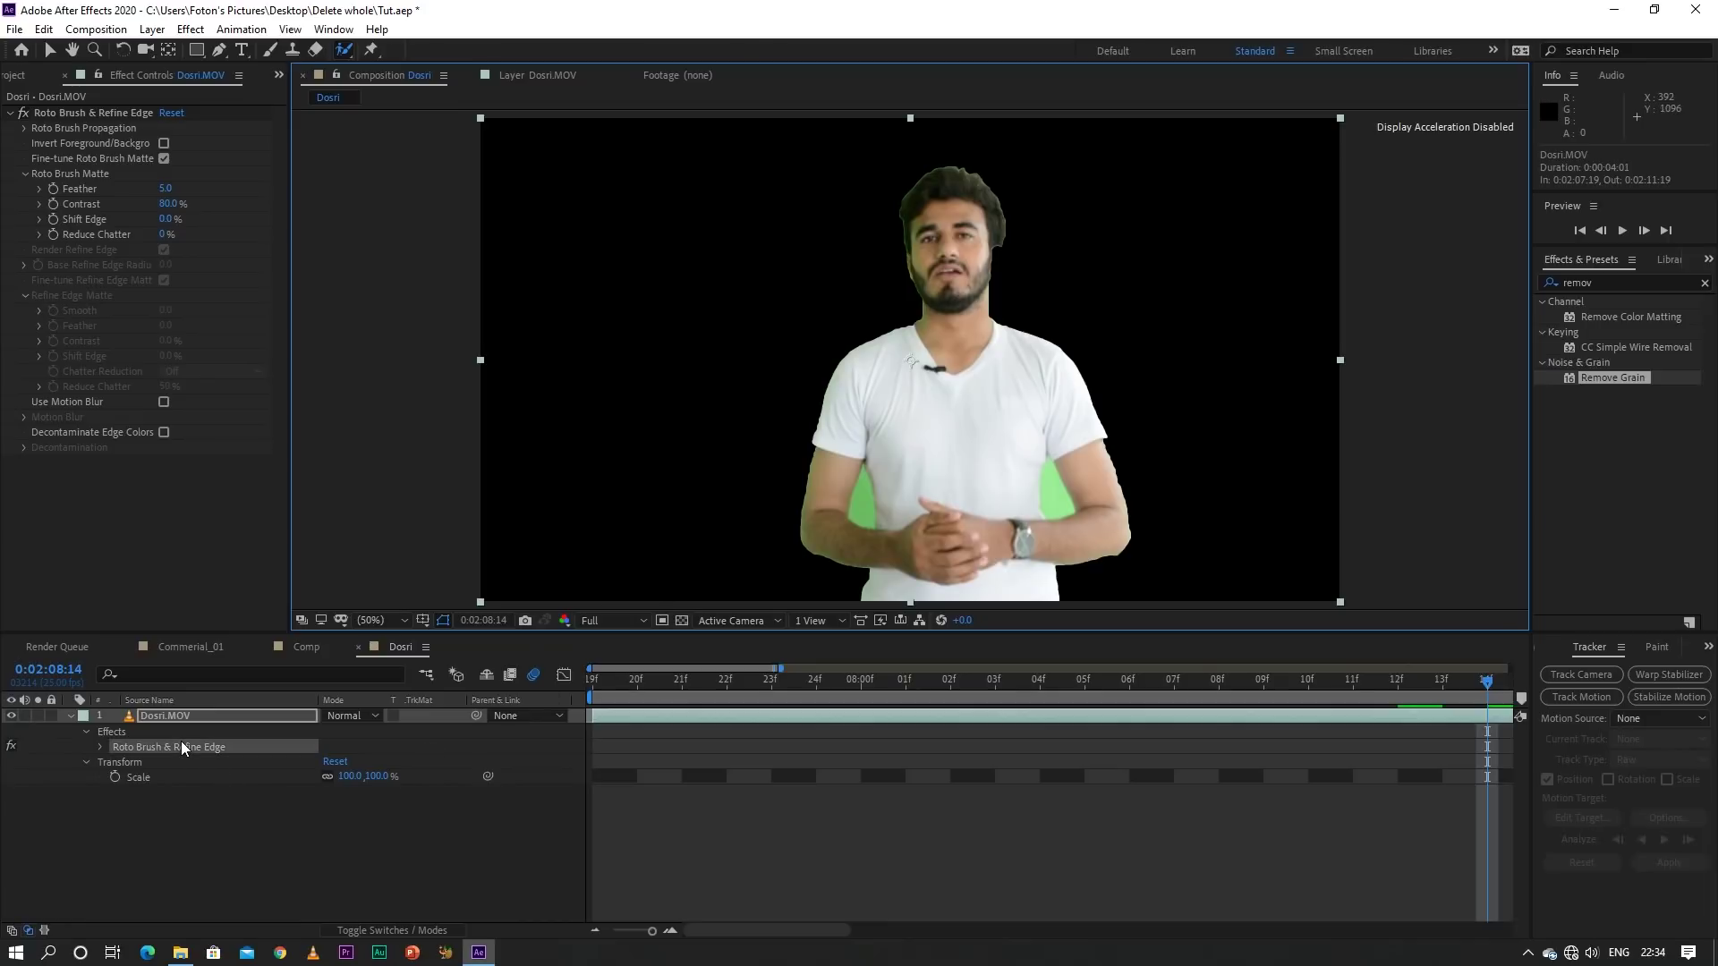
pyautogui.press('Delete')
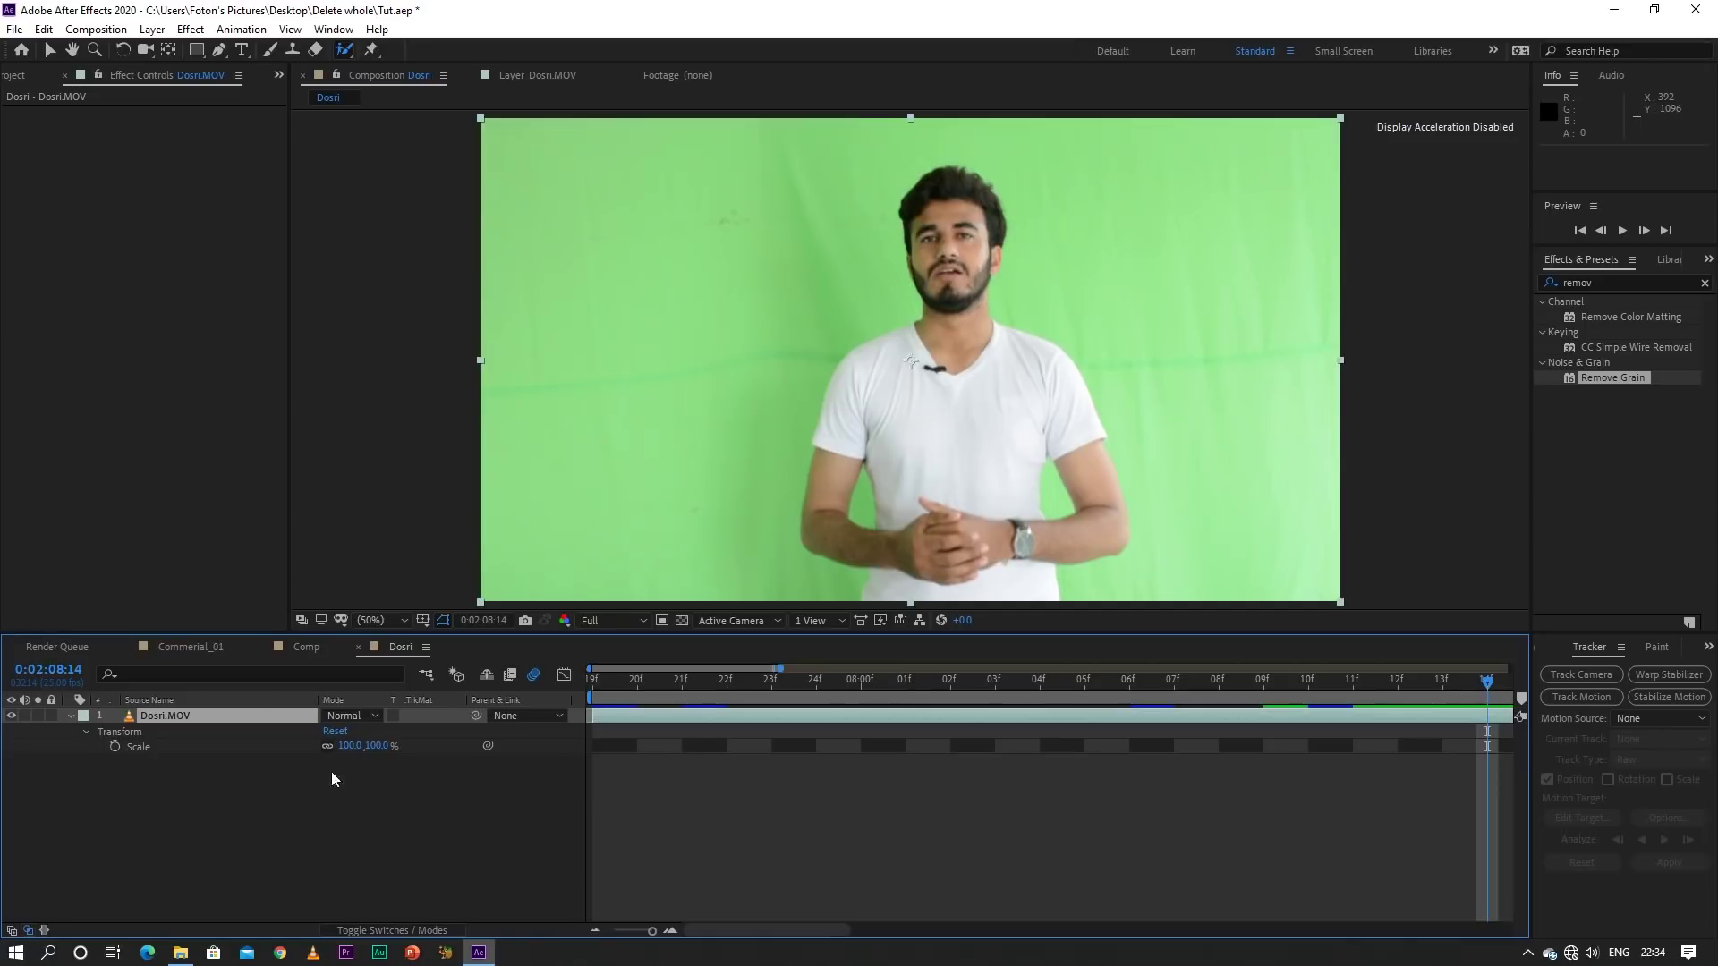
pyautogui.click(179, 717)
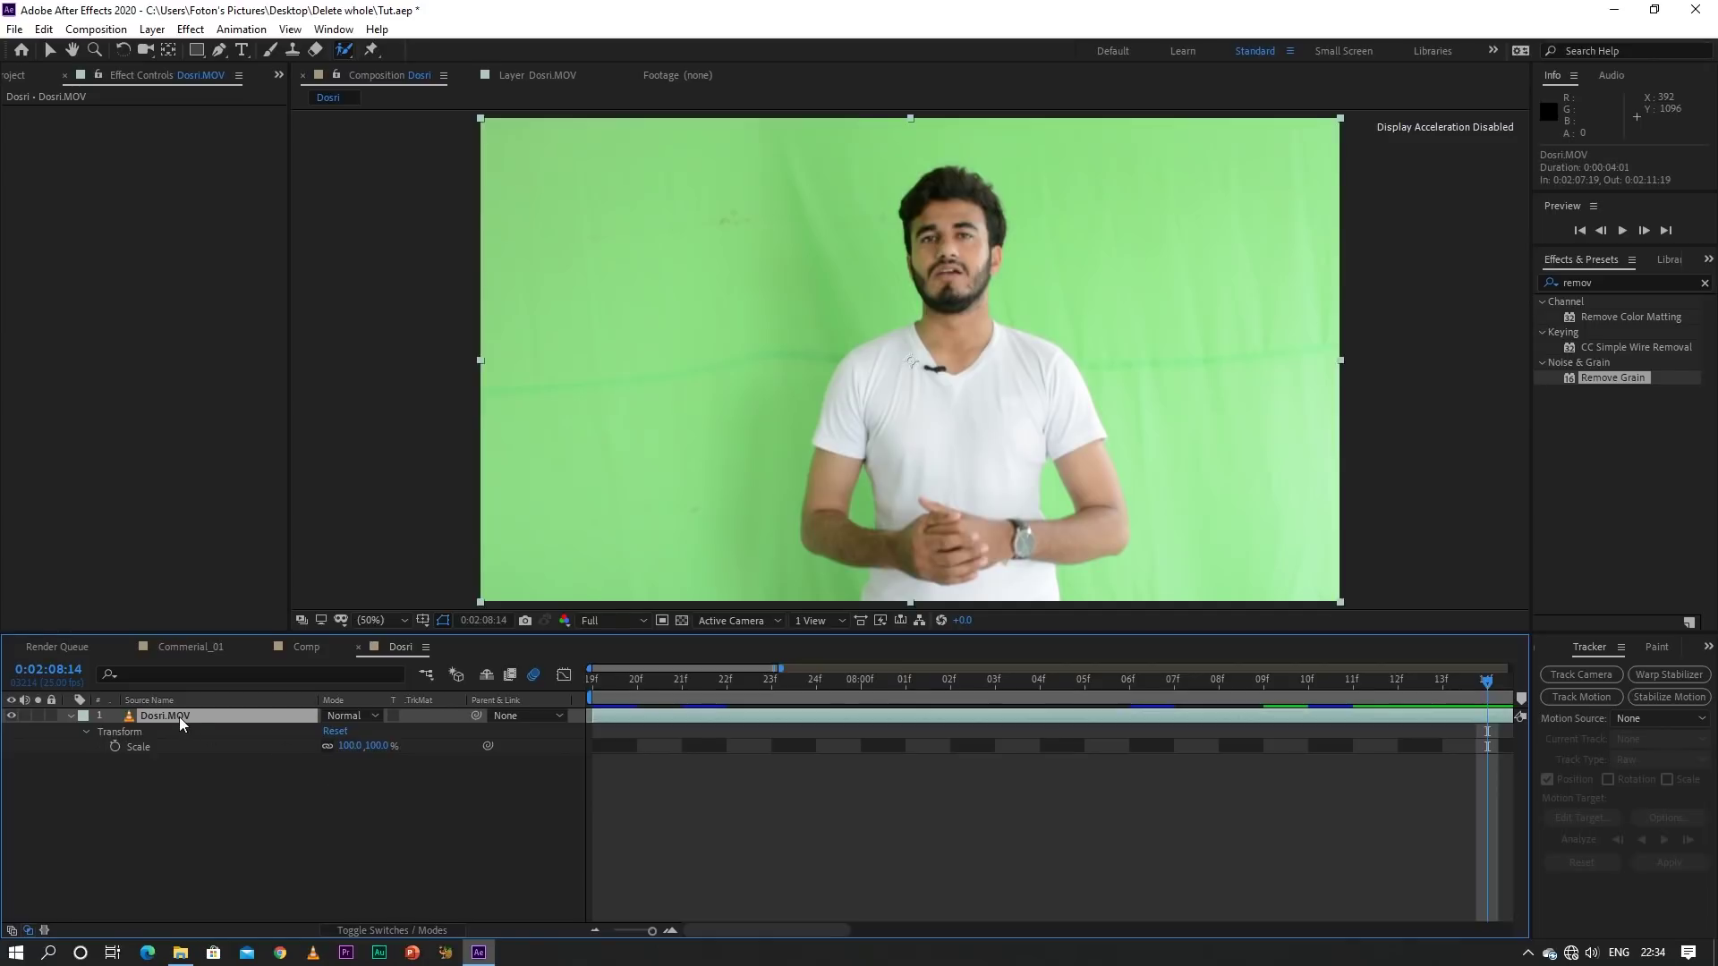
pyautogui.press('Delete')
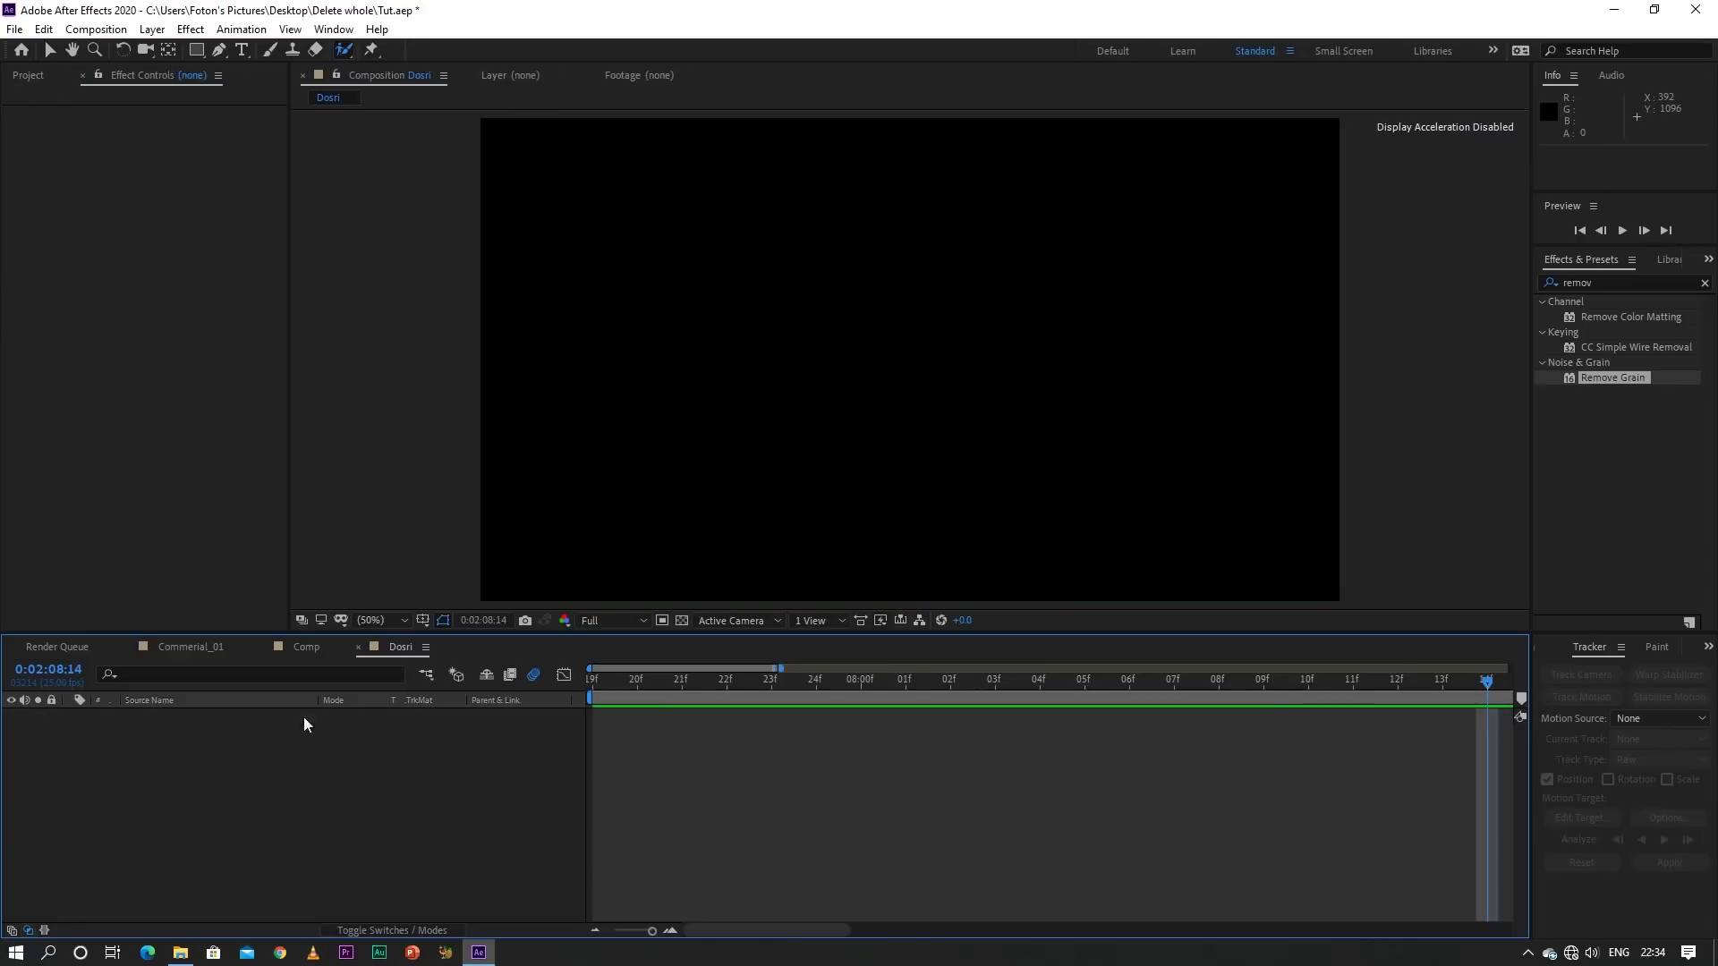
# Add a new solid layer, Red Solid 2, to the Dosri composition
pyautogui.moveTo(684, 680); pyautogui.dragTo(637, 678)
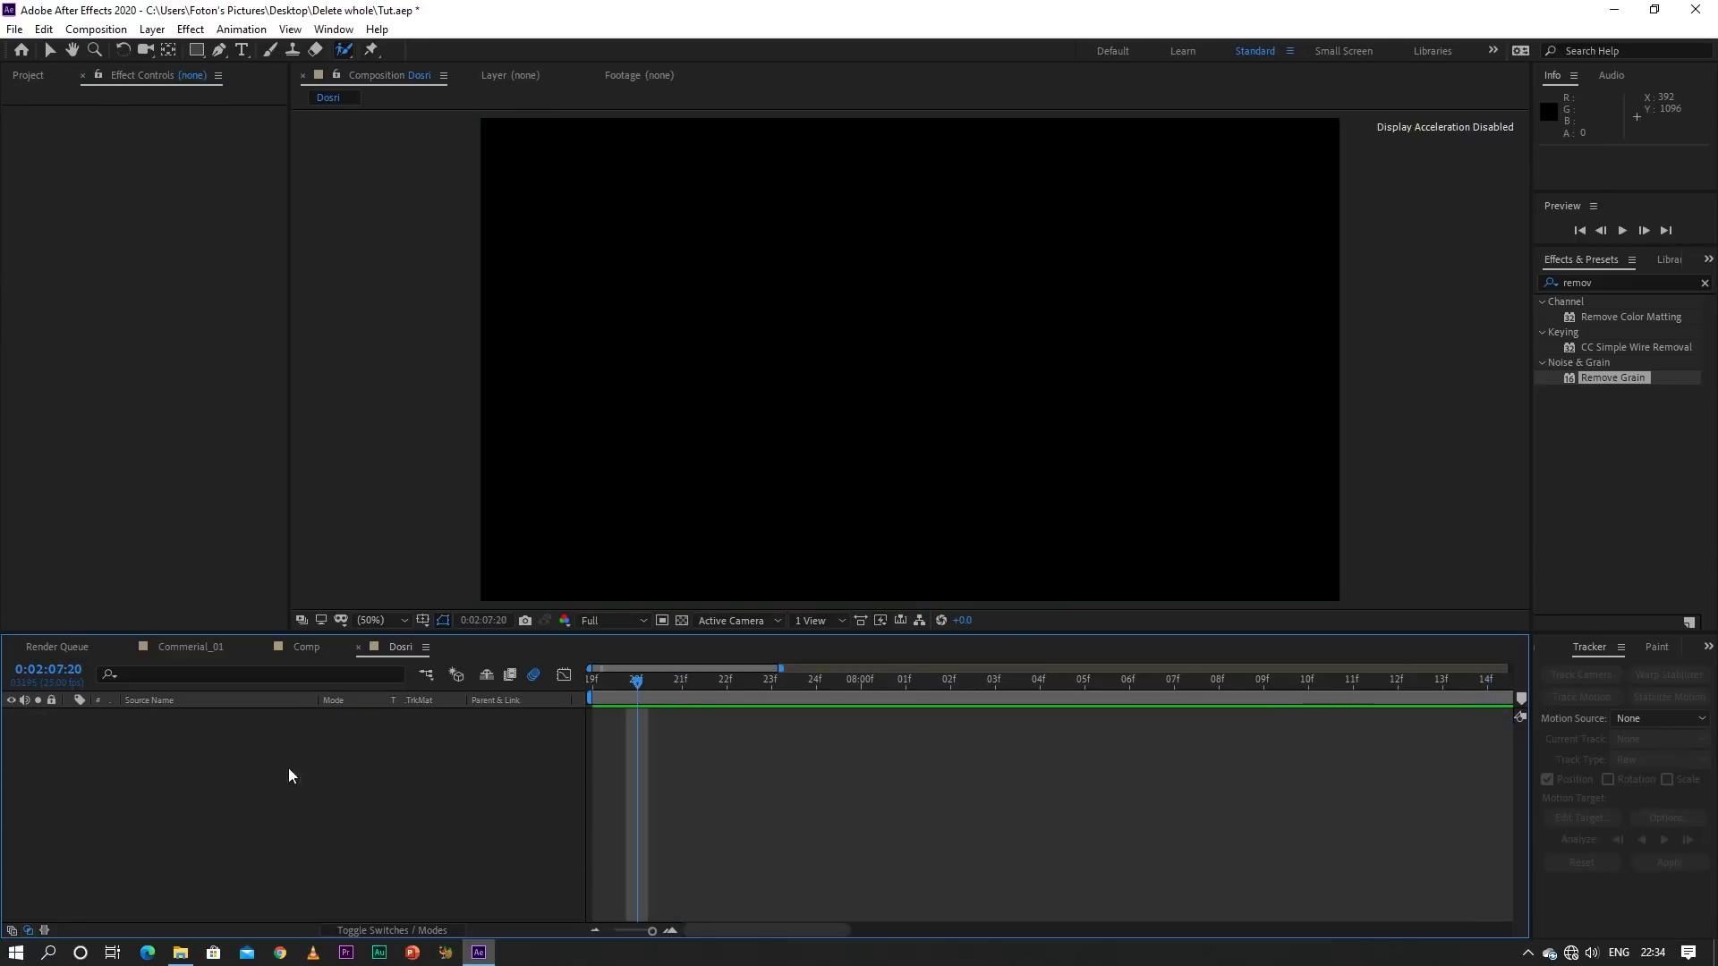
pyautogui.rightClick(259, 783)
pyautogui.moveTo(447, 580)
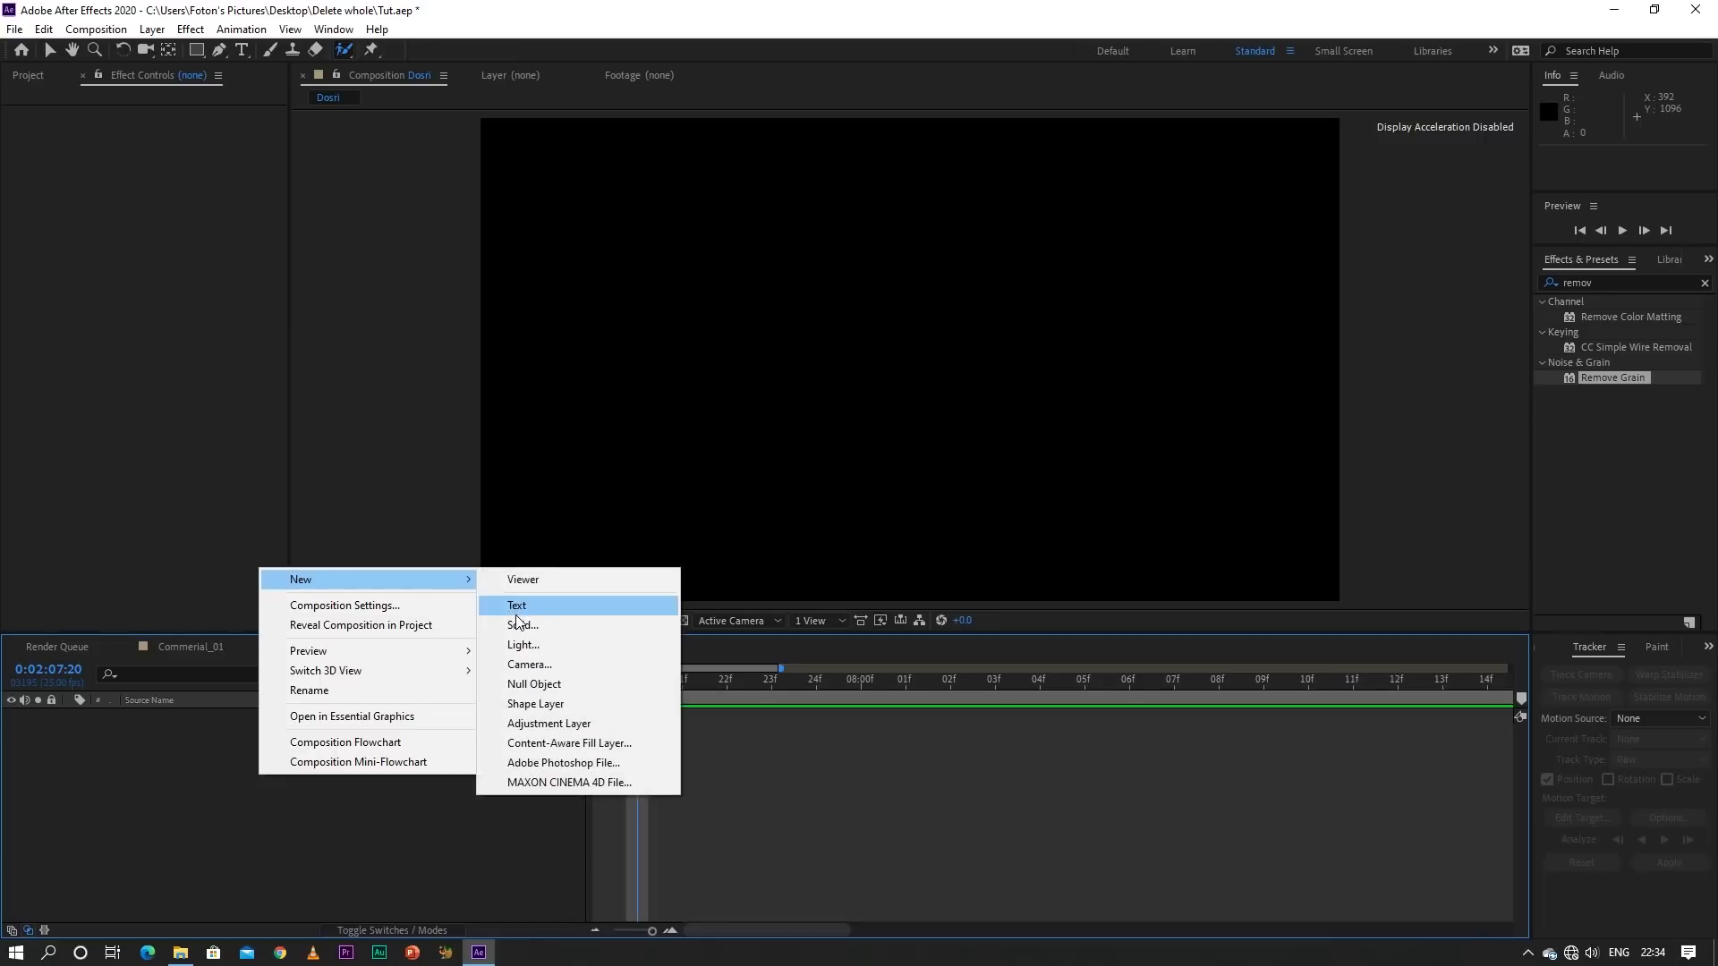
pyautogui.click(517, 626)
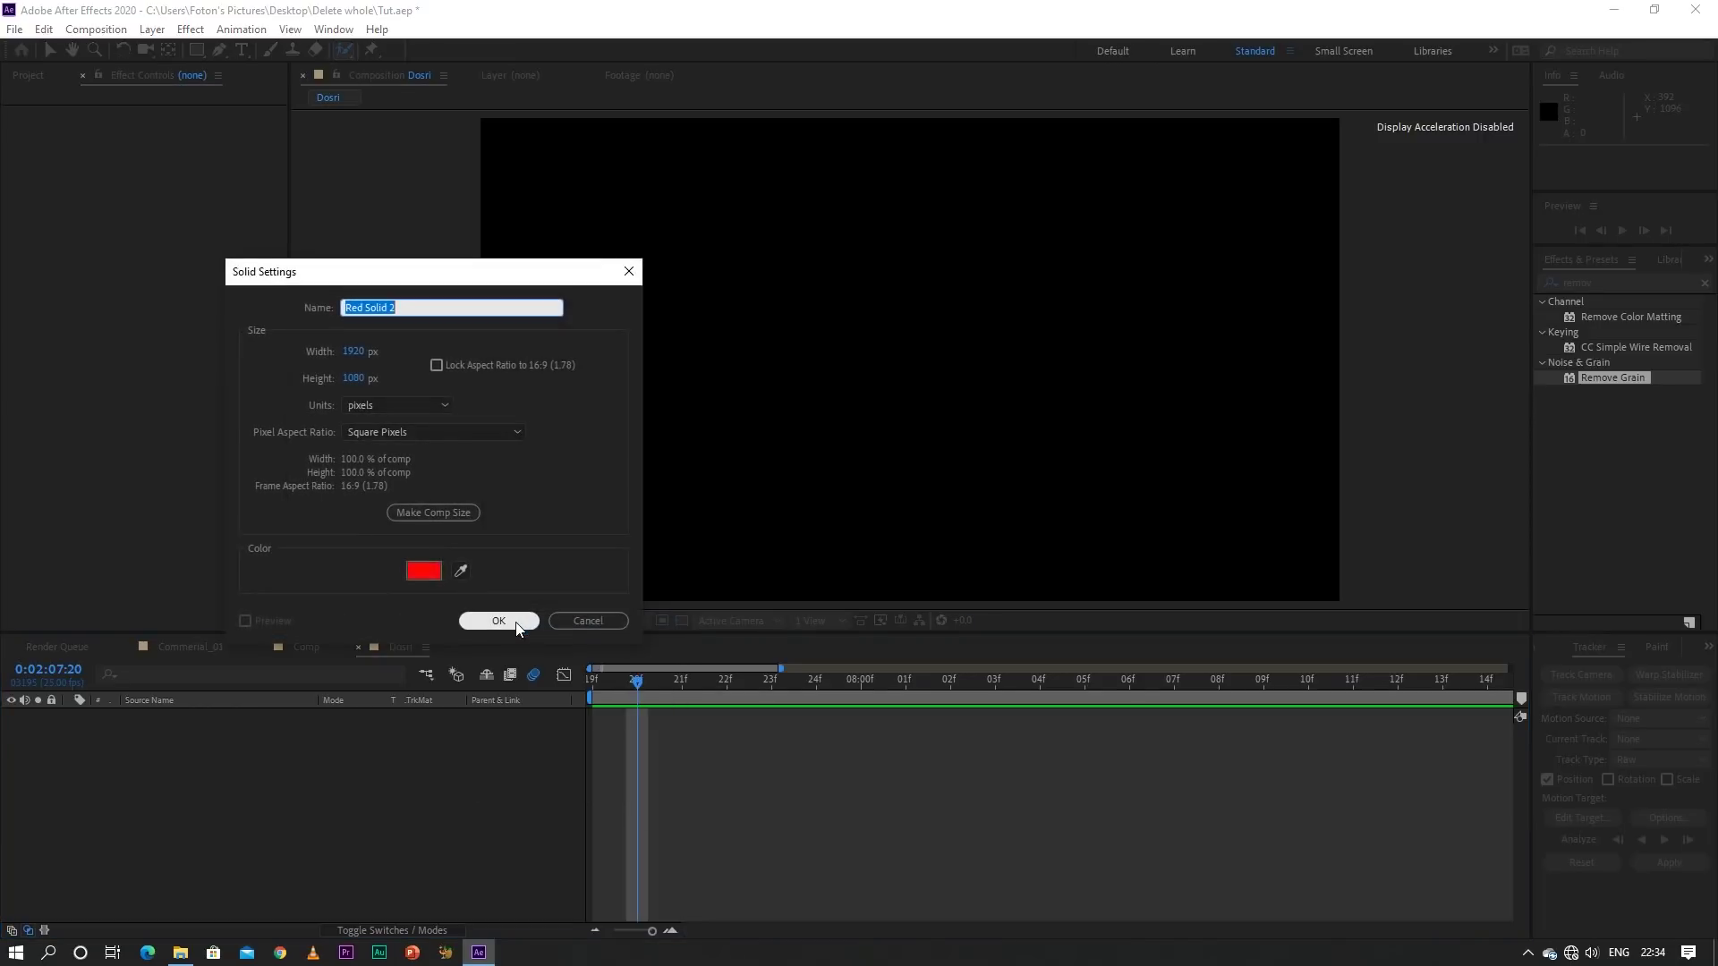
pyautogui.click(518, 623)
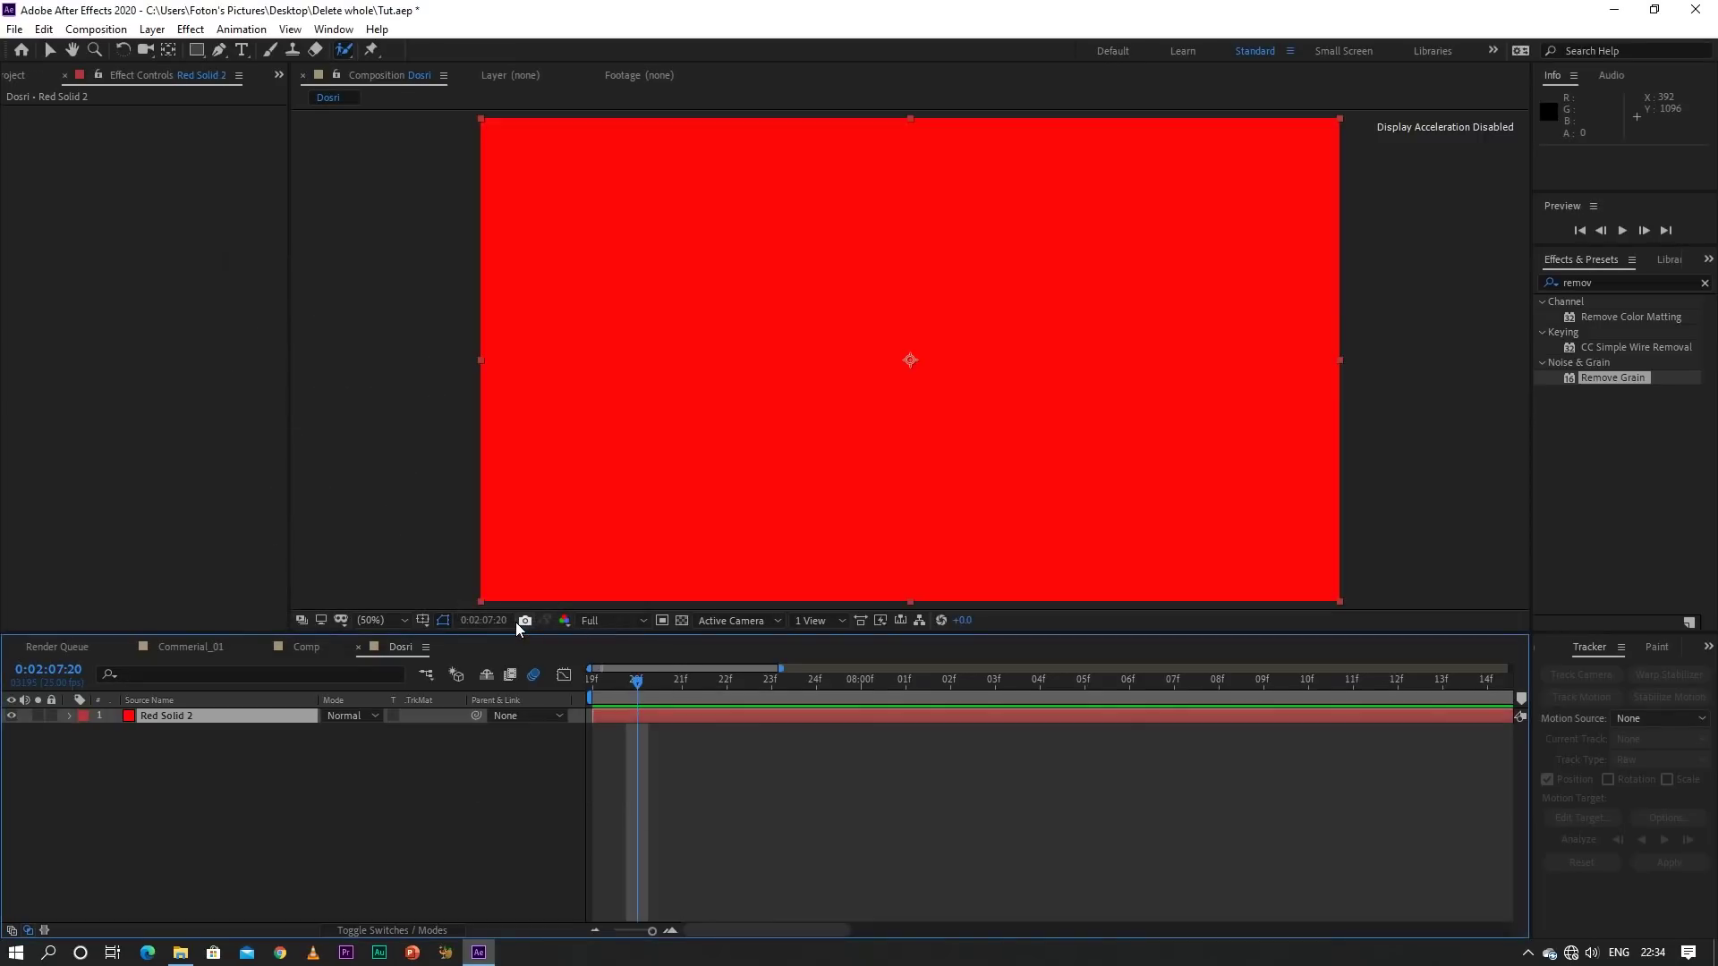
# Apply CC Particle World to Red Solid 2 and scrub to see the golden particle fountain
pyautogui.click(191, 32)
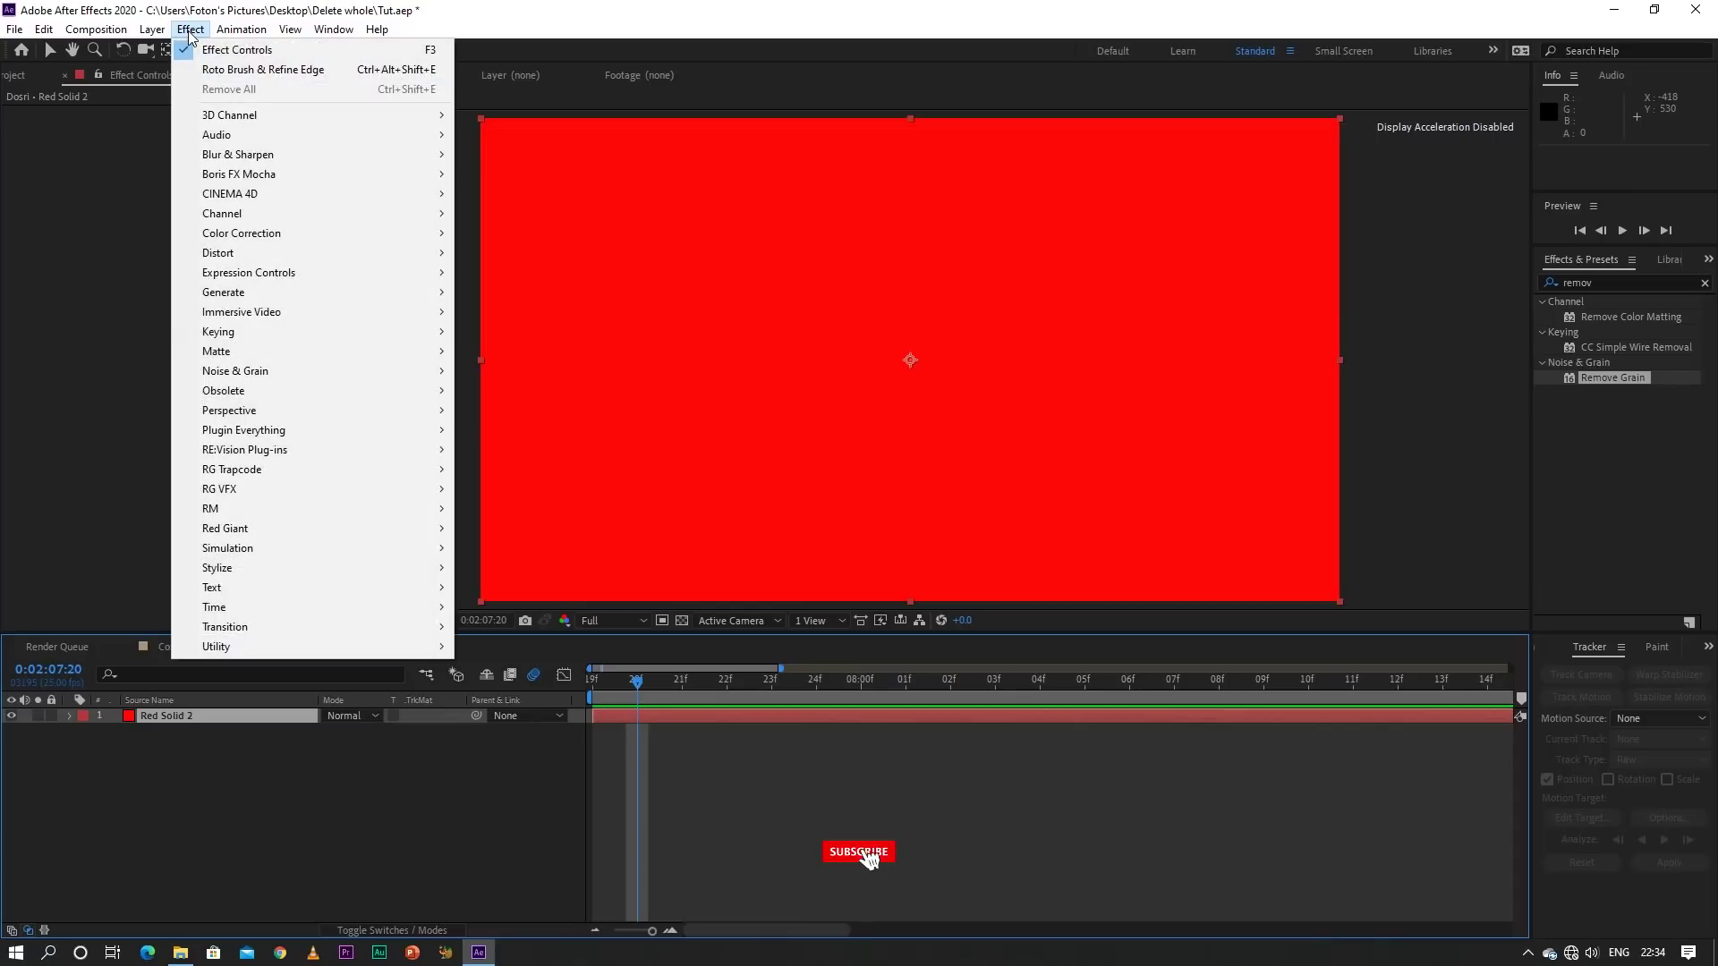
pyautogui.click(1595, 284)
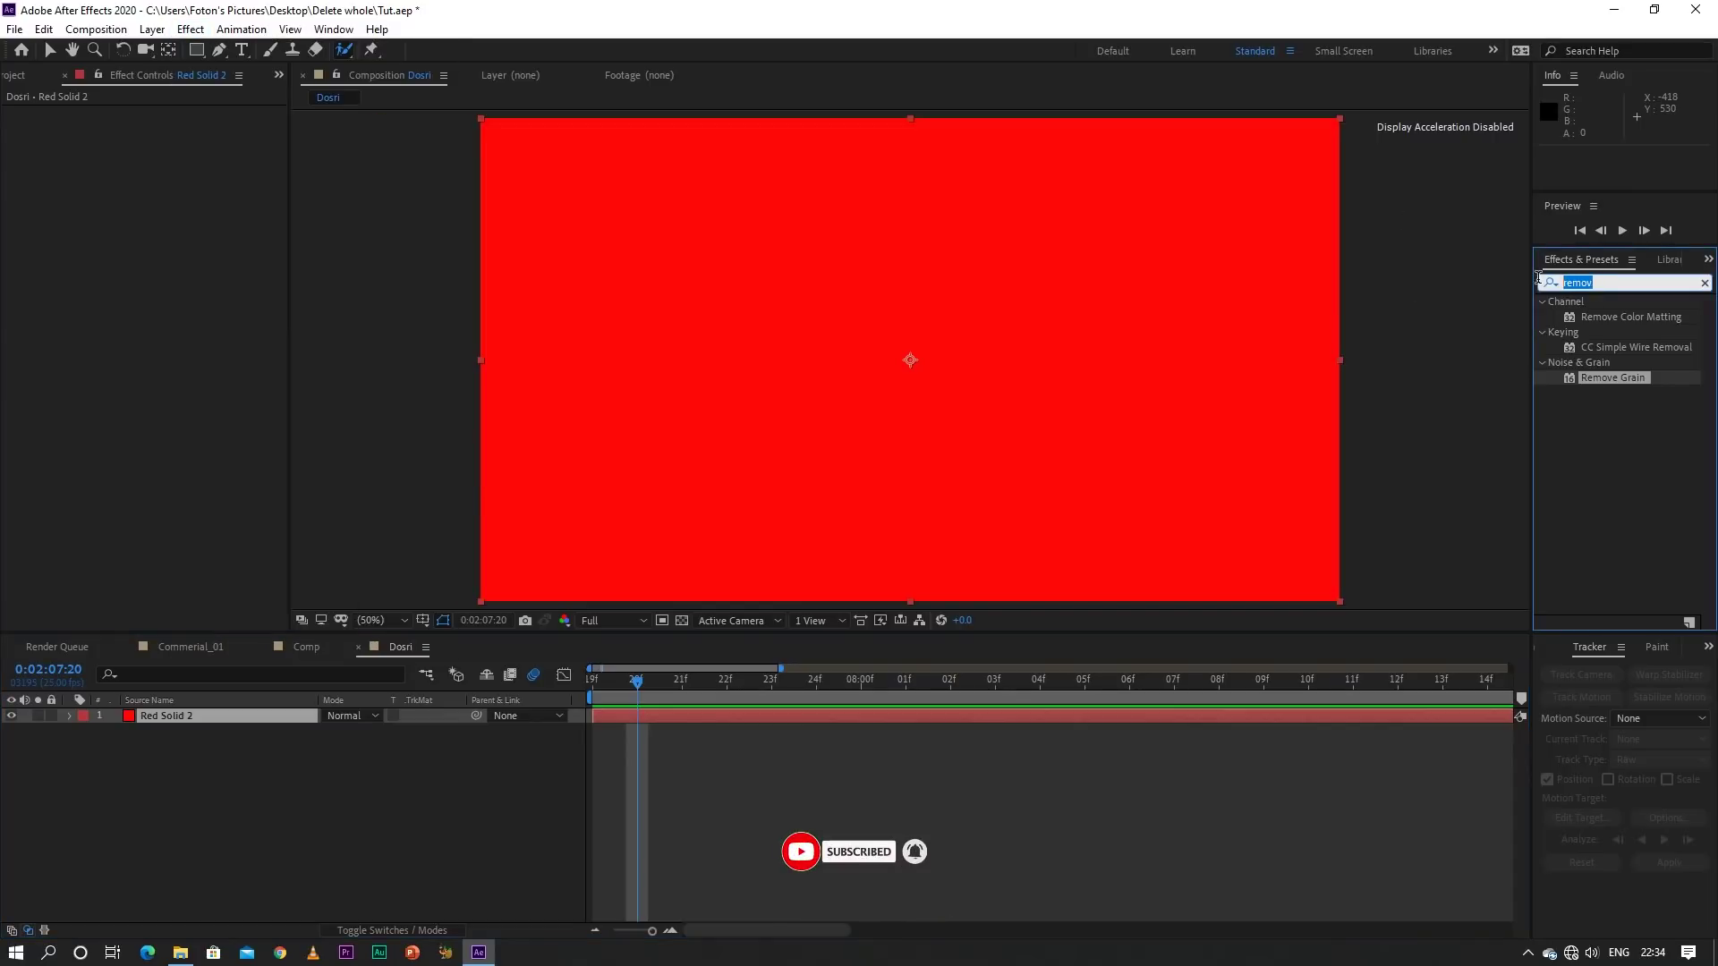
pyautogui.write('parti')
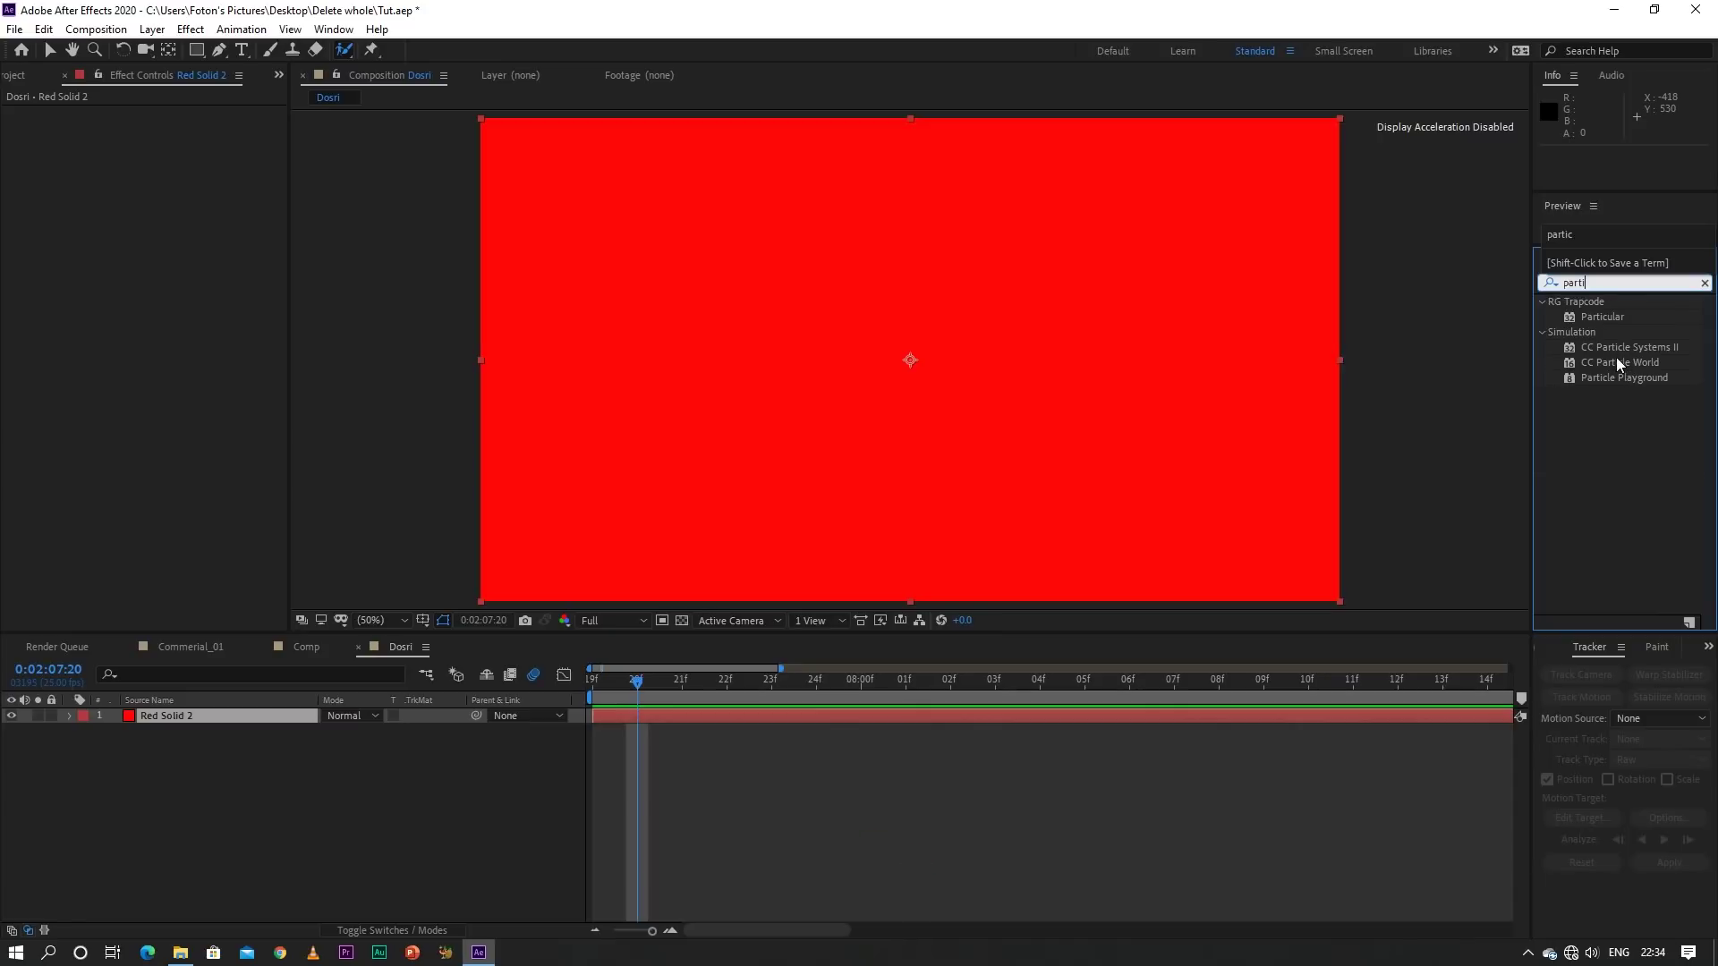
pyautogui.moveTo(1618, 362); pyautogui.dragTo(1020, 386)
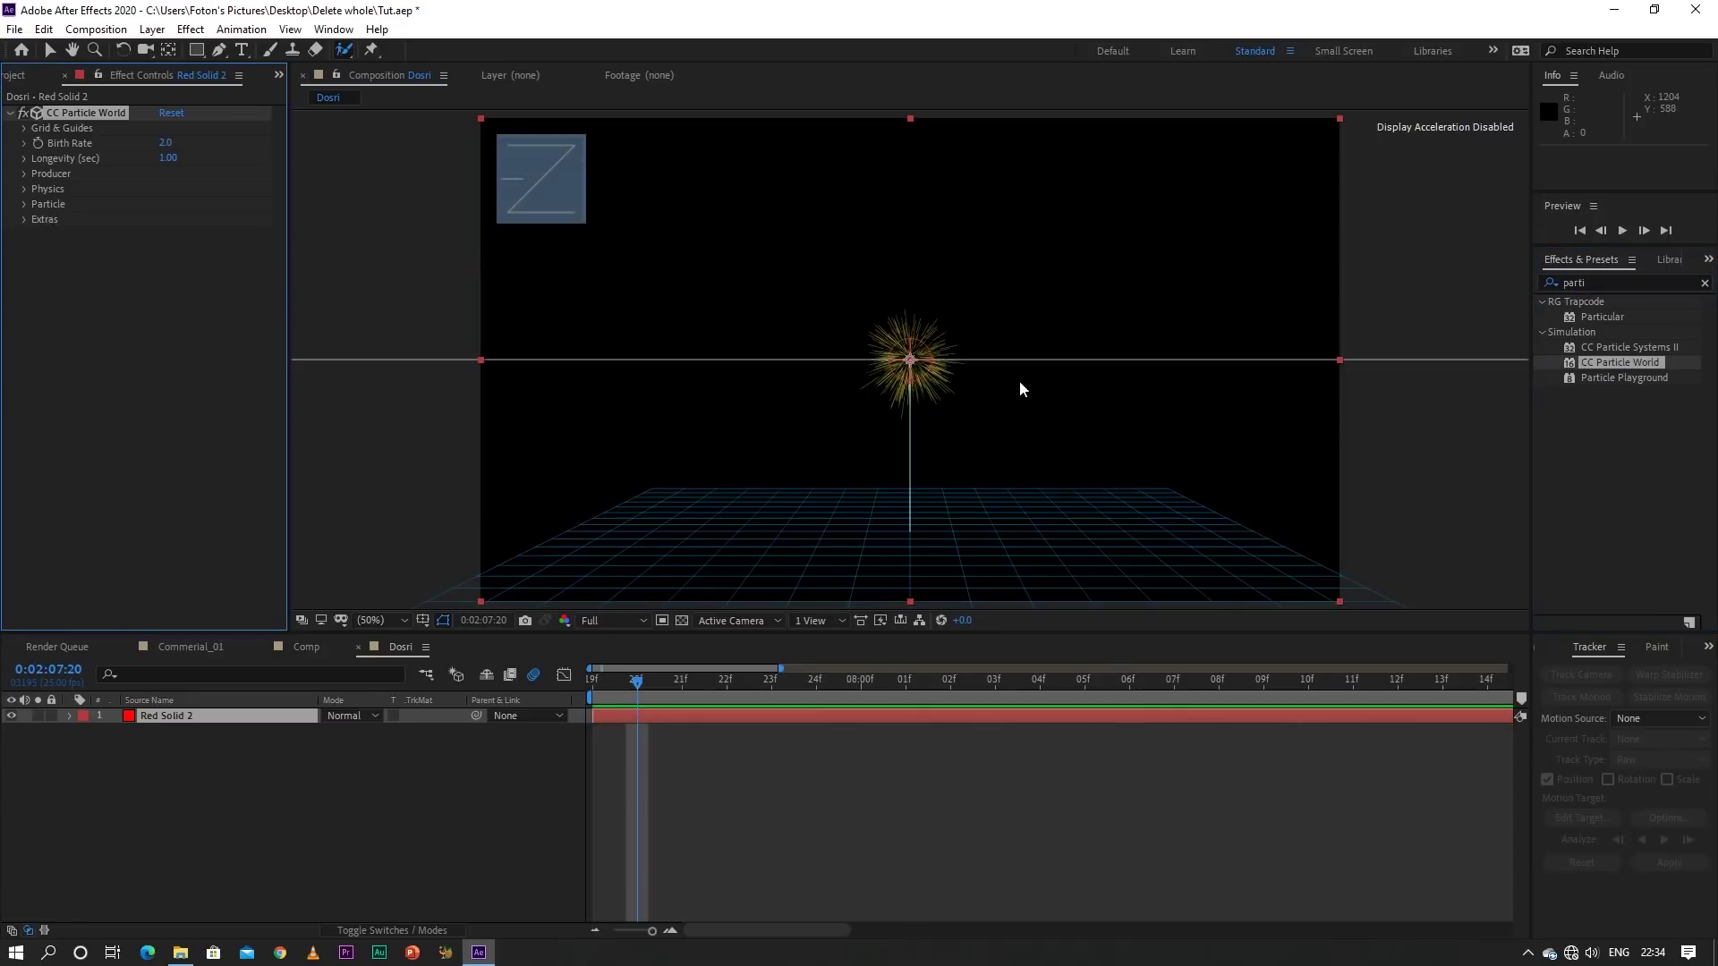
pyautogui.moveTo(647, 685)
pyautogui.mouseDown()
pyautogui.moveTo(771, 685)
pyautogui.moveTo(1347, 772)
pyautogui.mouseUp()
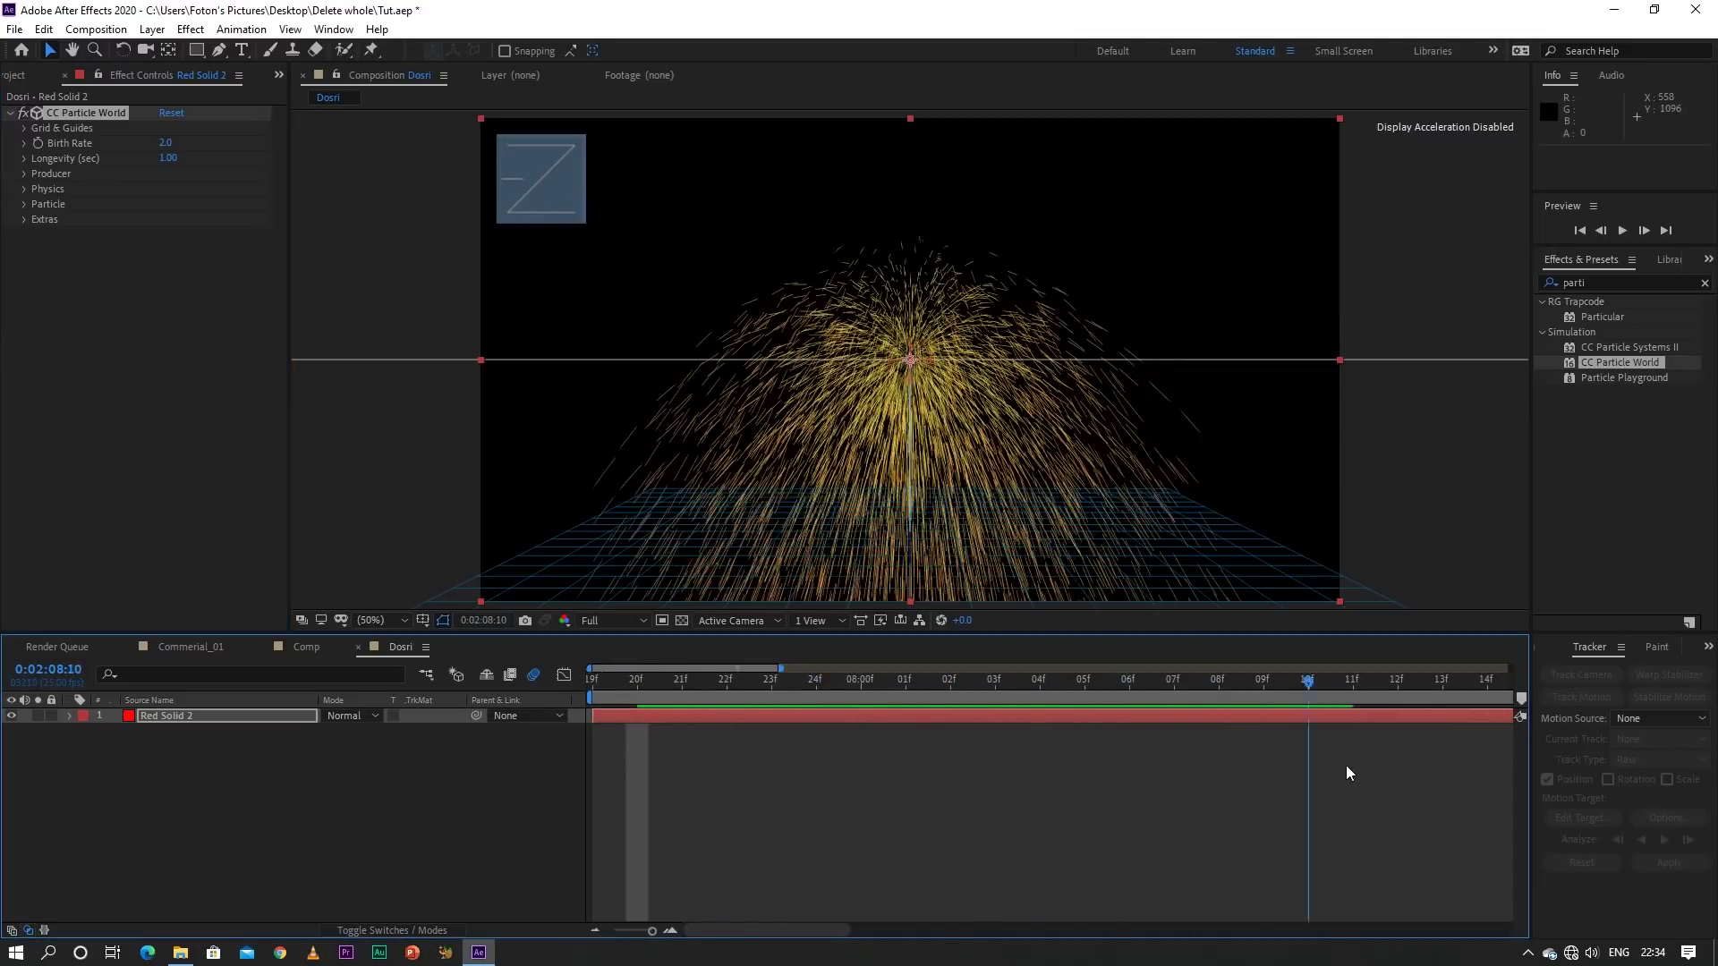
pyautogui.moveTo(1346, 765); pyautogui.dragTo(636, 748)
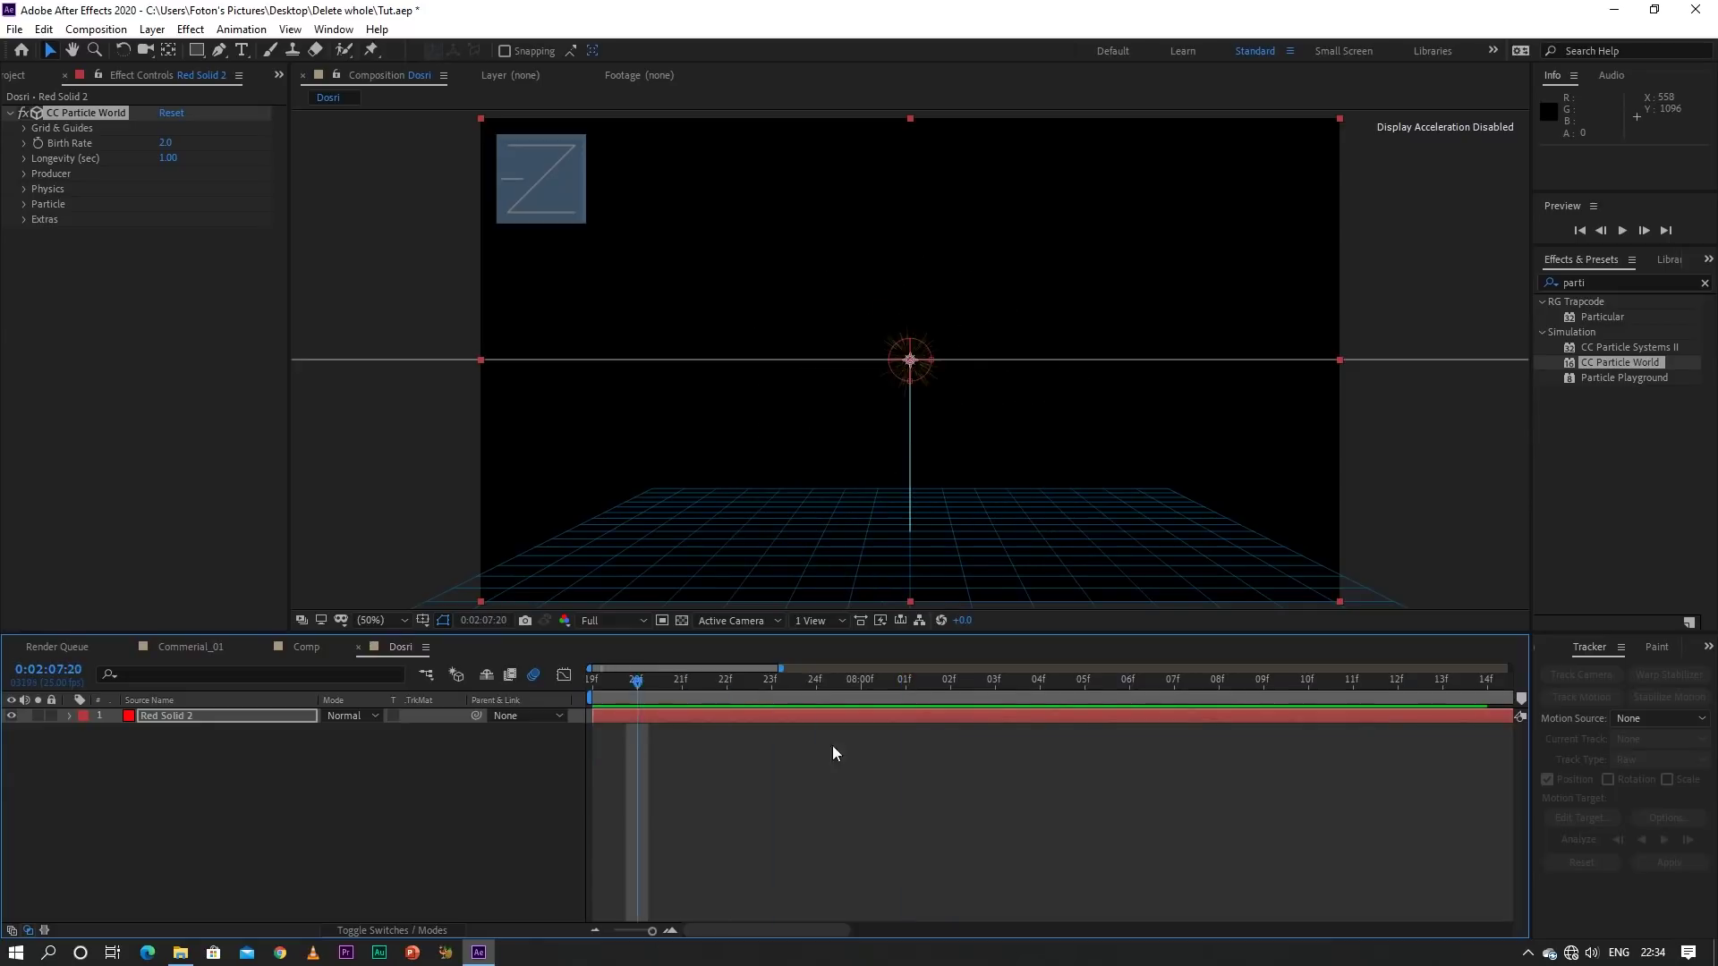
pyautogui.moveTo(832, 744); pyautogui.dragTo(1263, 796)
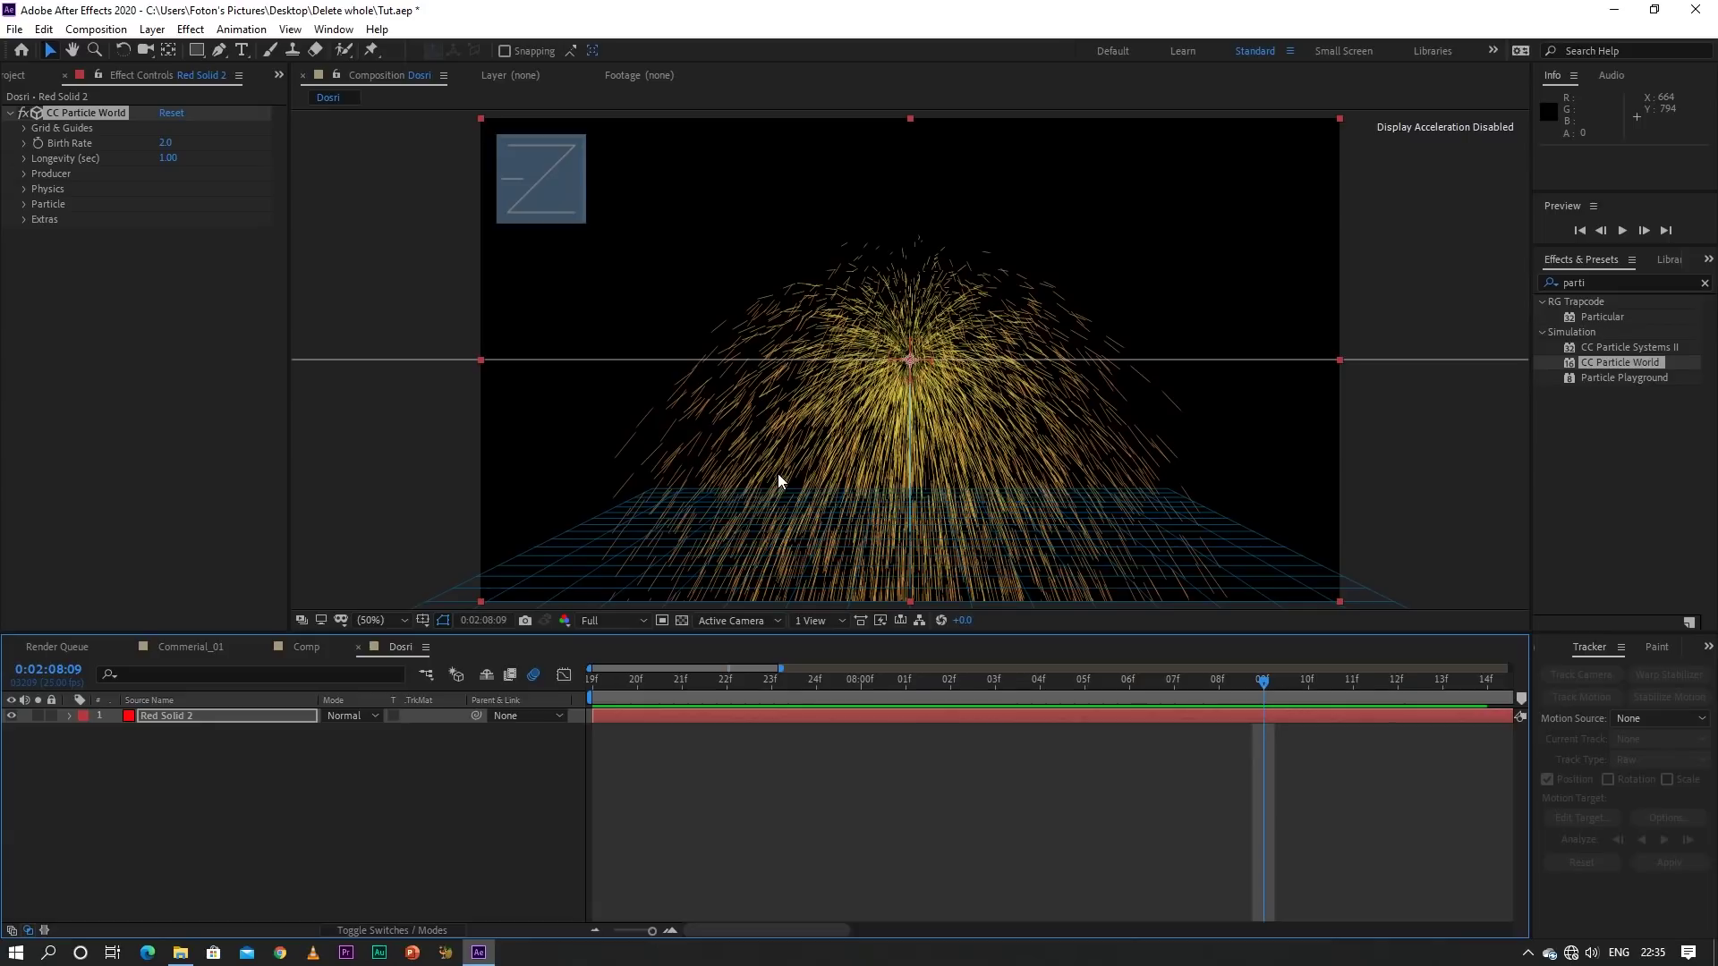
pyautogui.click(143, 56)
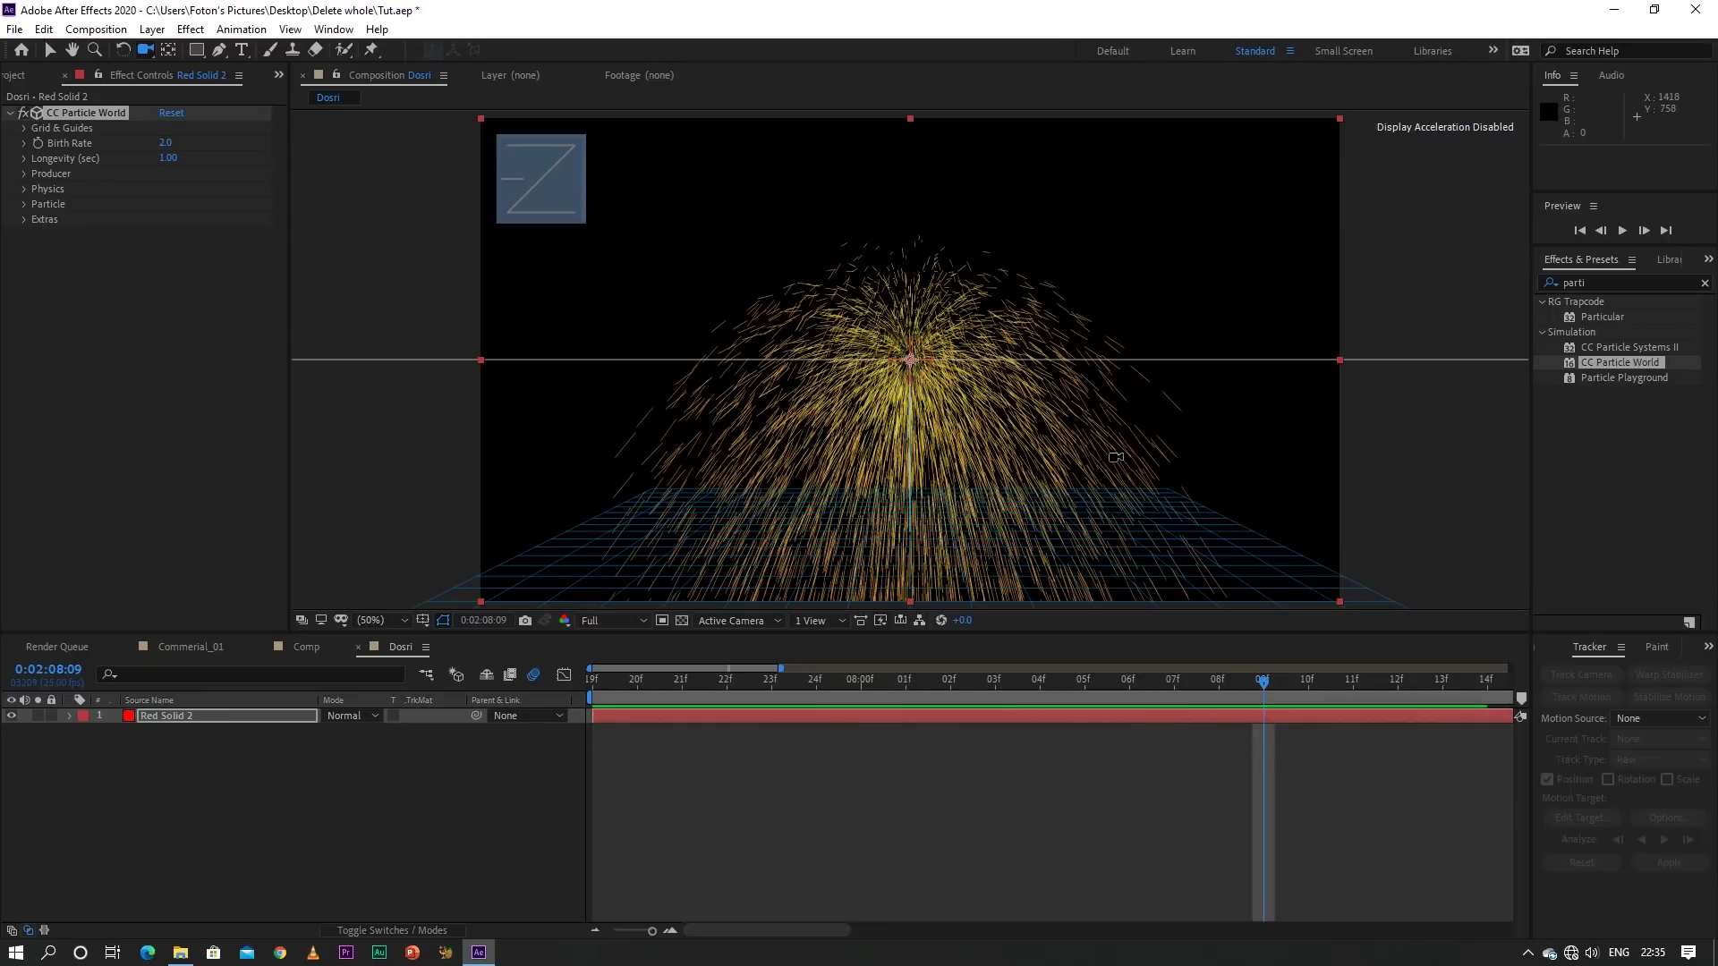
pyautogui.click(1116, 457)
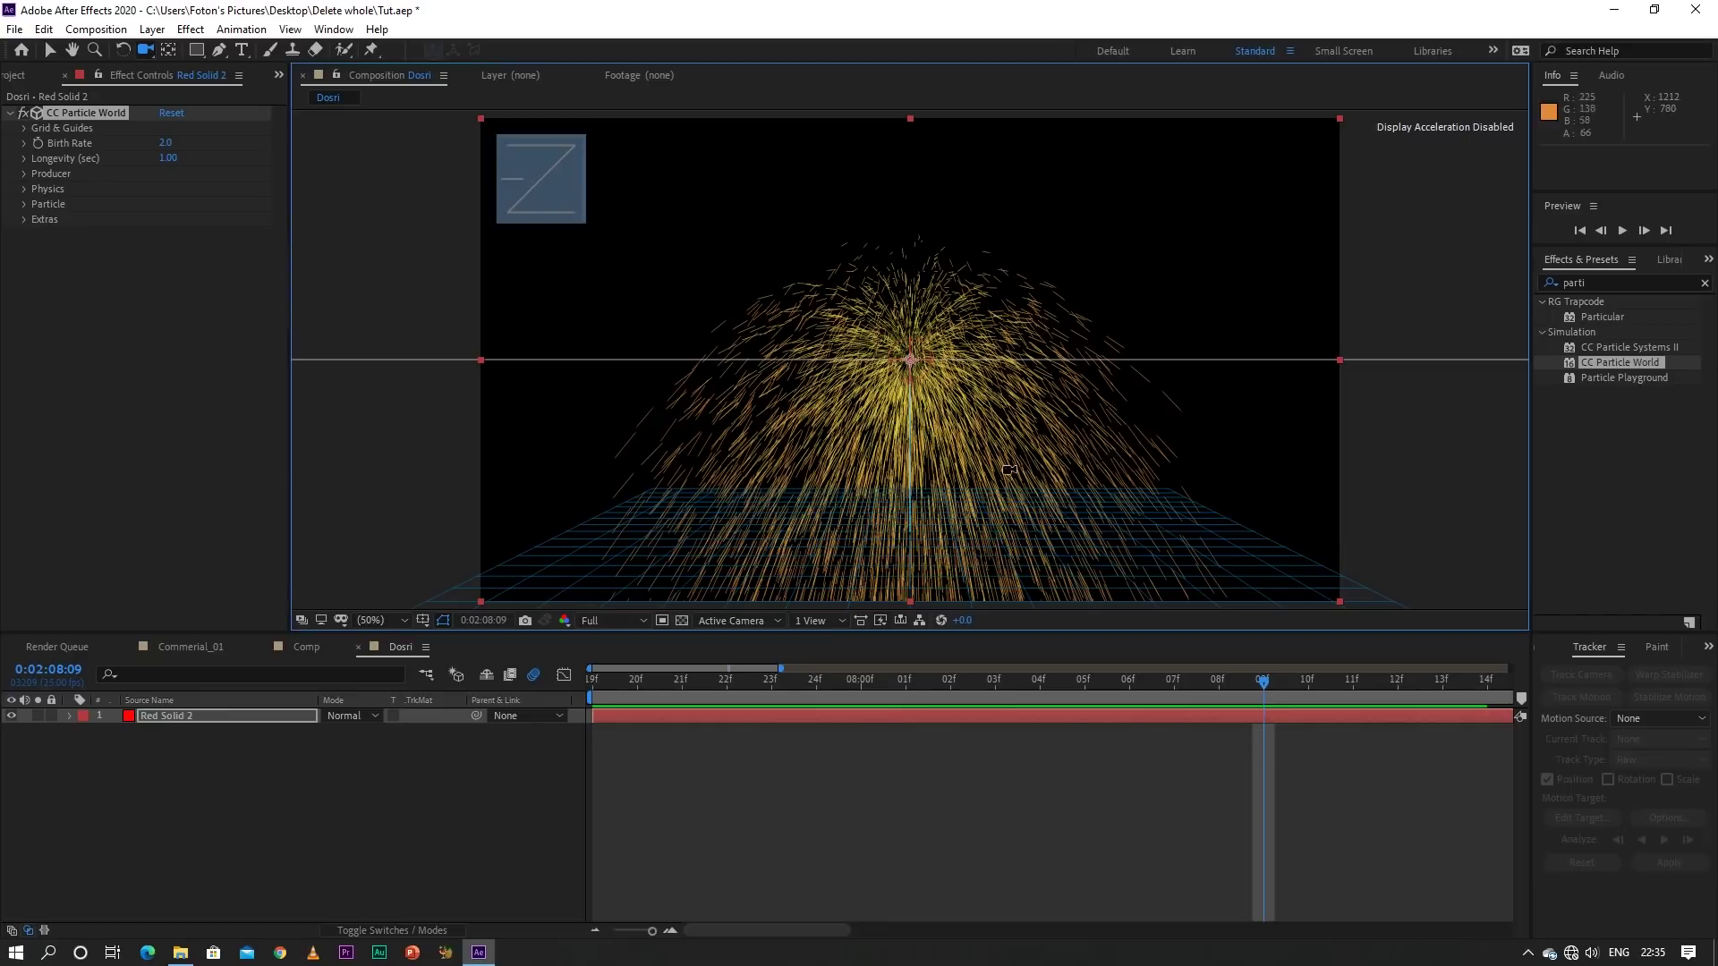
# Add Camera 1 and orbit it around the particle fountain, then reselect Red Solid 2
pyautogui.rightClick(230, 761)
pyautogui.moveTo(417, 570)
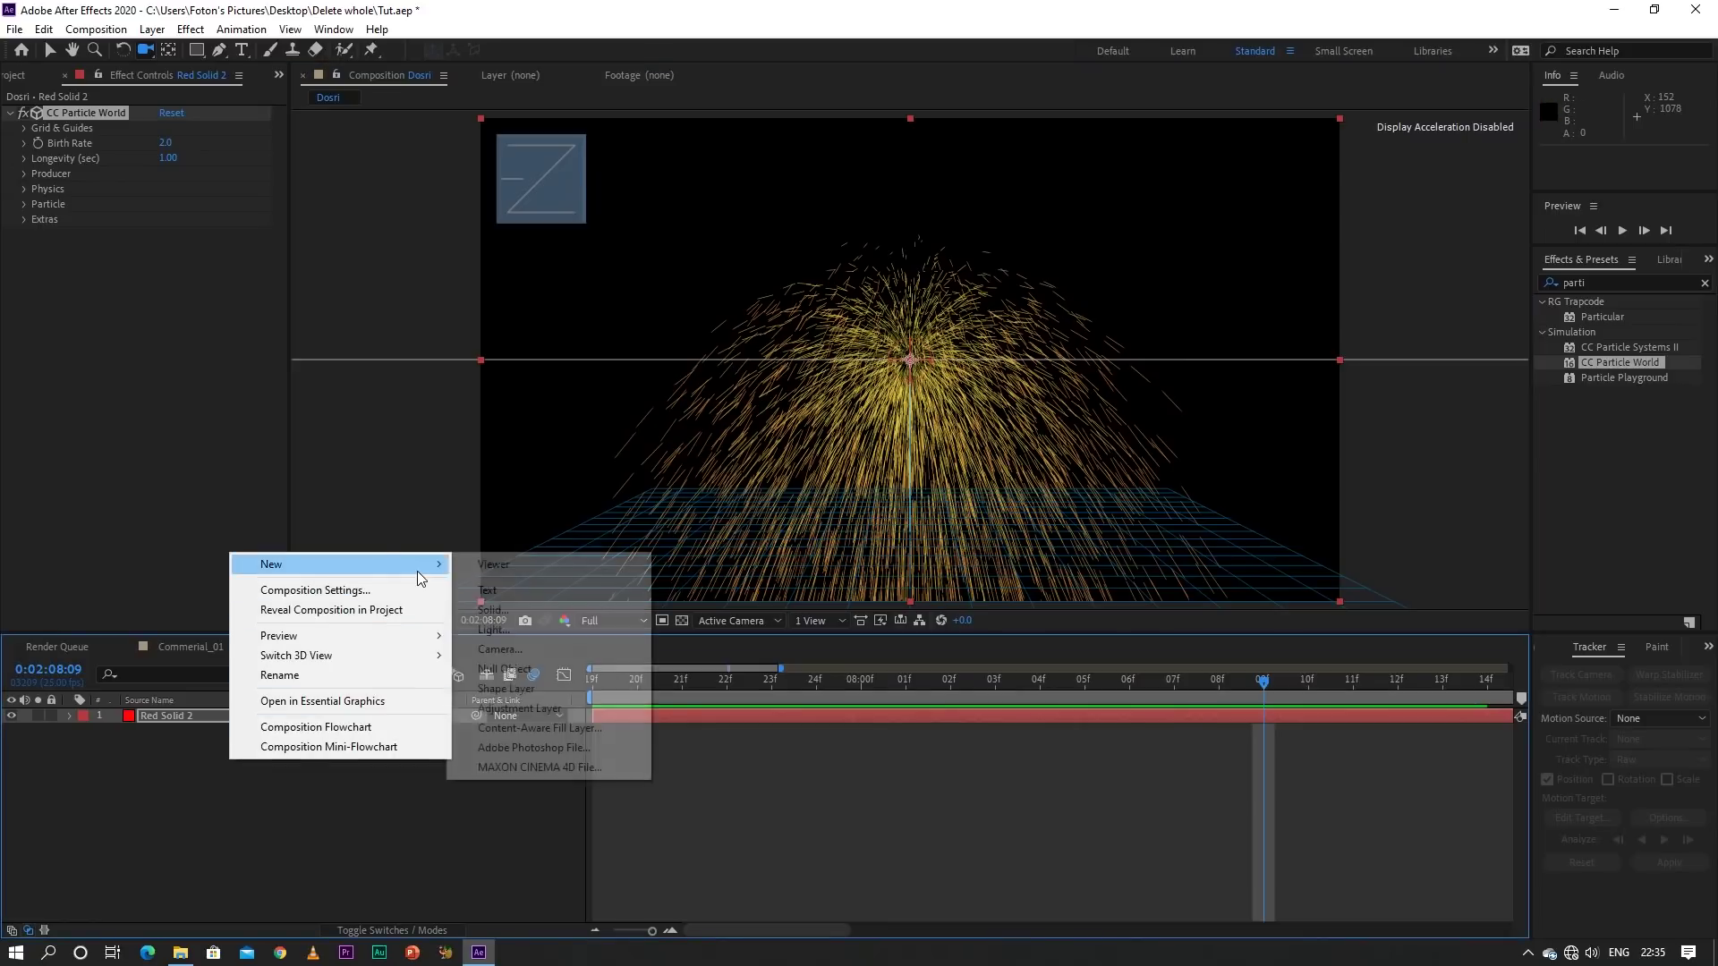
pyautogui.click(529, 649)
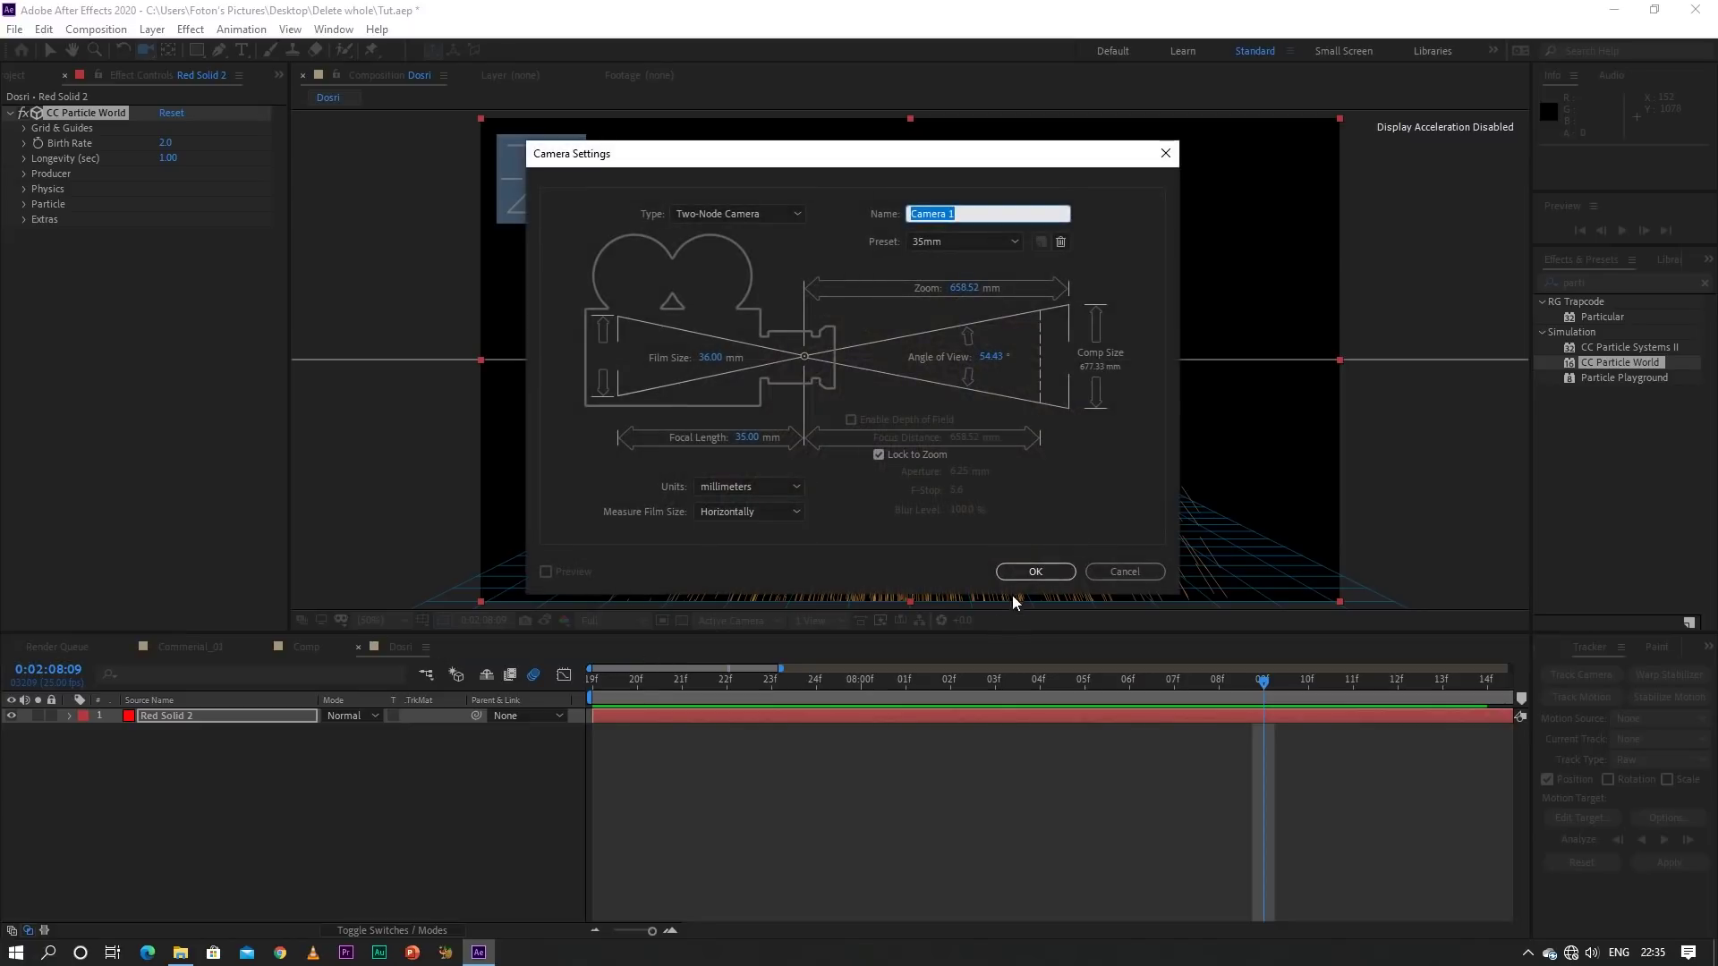
pyautogui.click(1034, 572)
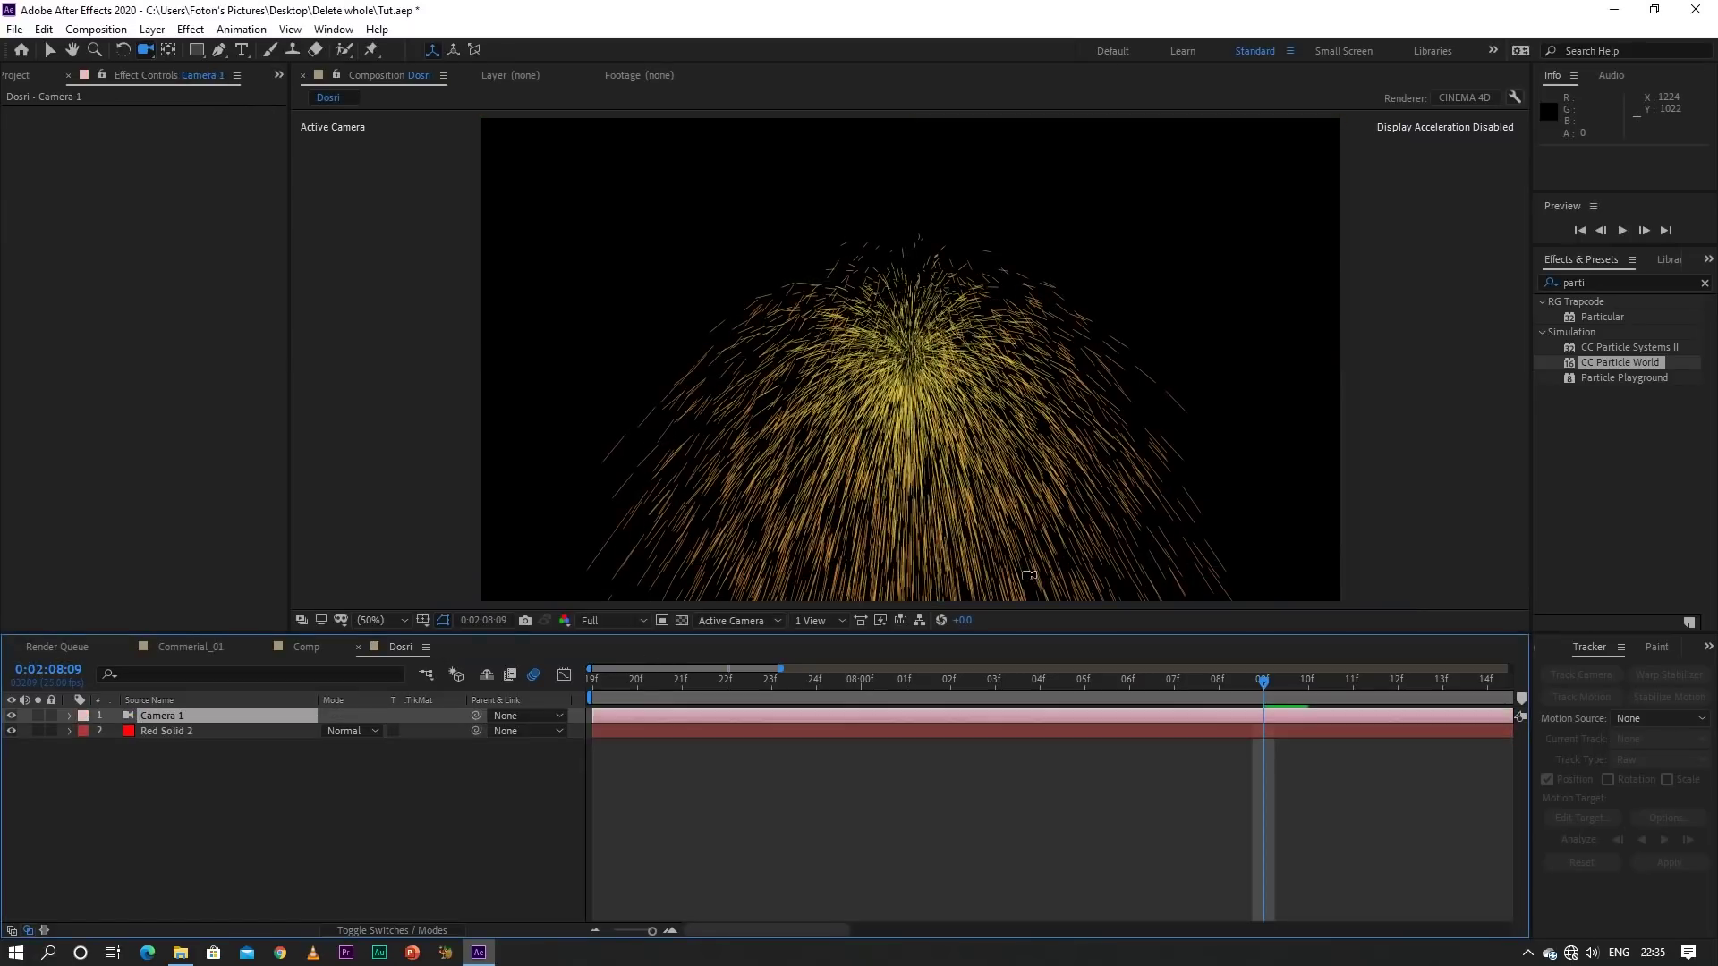
pyautogui.moveTo(1084, 478)
pyautogui.mouseDown()
pyautogui.moveTo(931, 356)
pyautogui.moveTo(1221, 512)
pyautogui.moveTo(857, 499)
pyautogui.mouseUp()
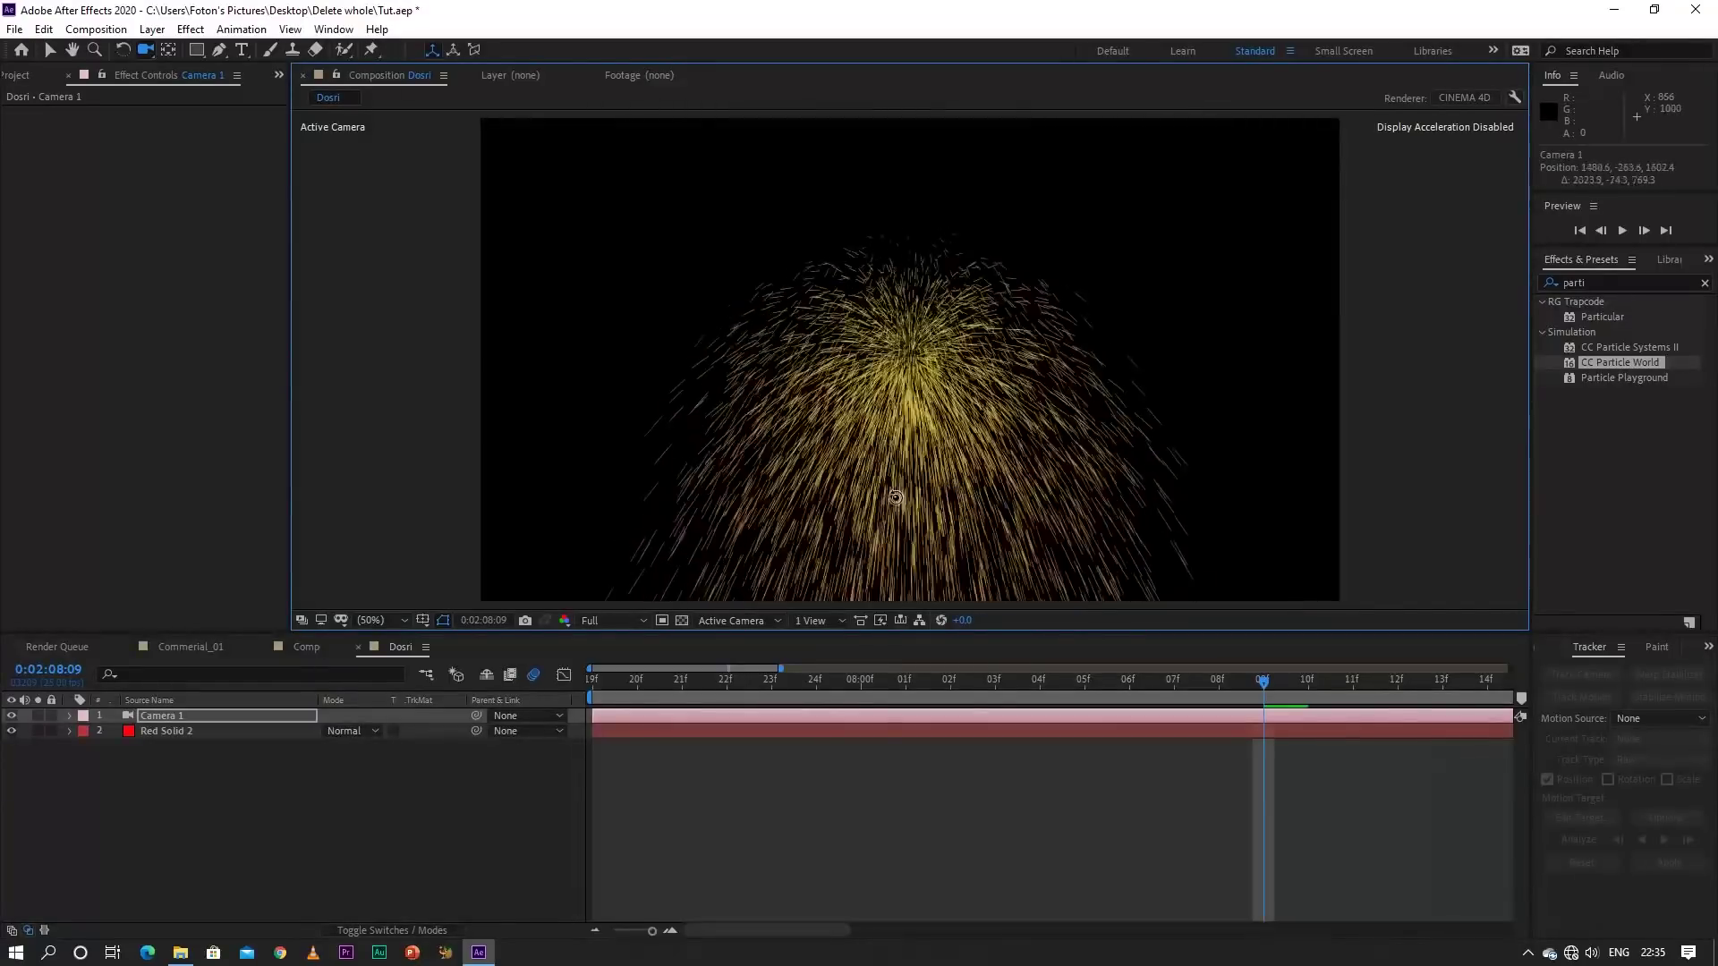
pyautogui.moveTo(857, 499); pyautogui.dragTo(382, 604)
pyautogui.click(179, 731)
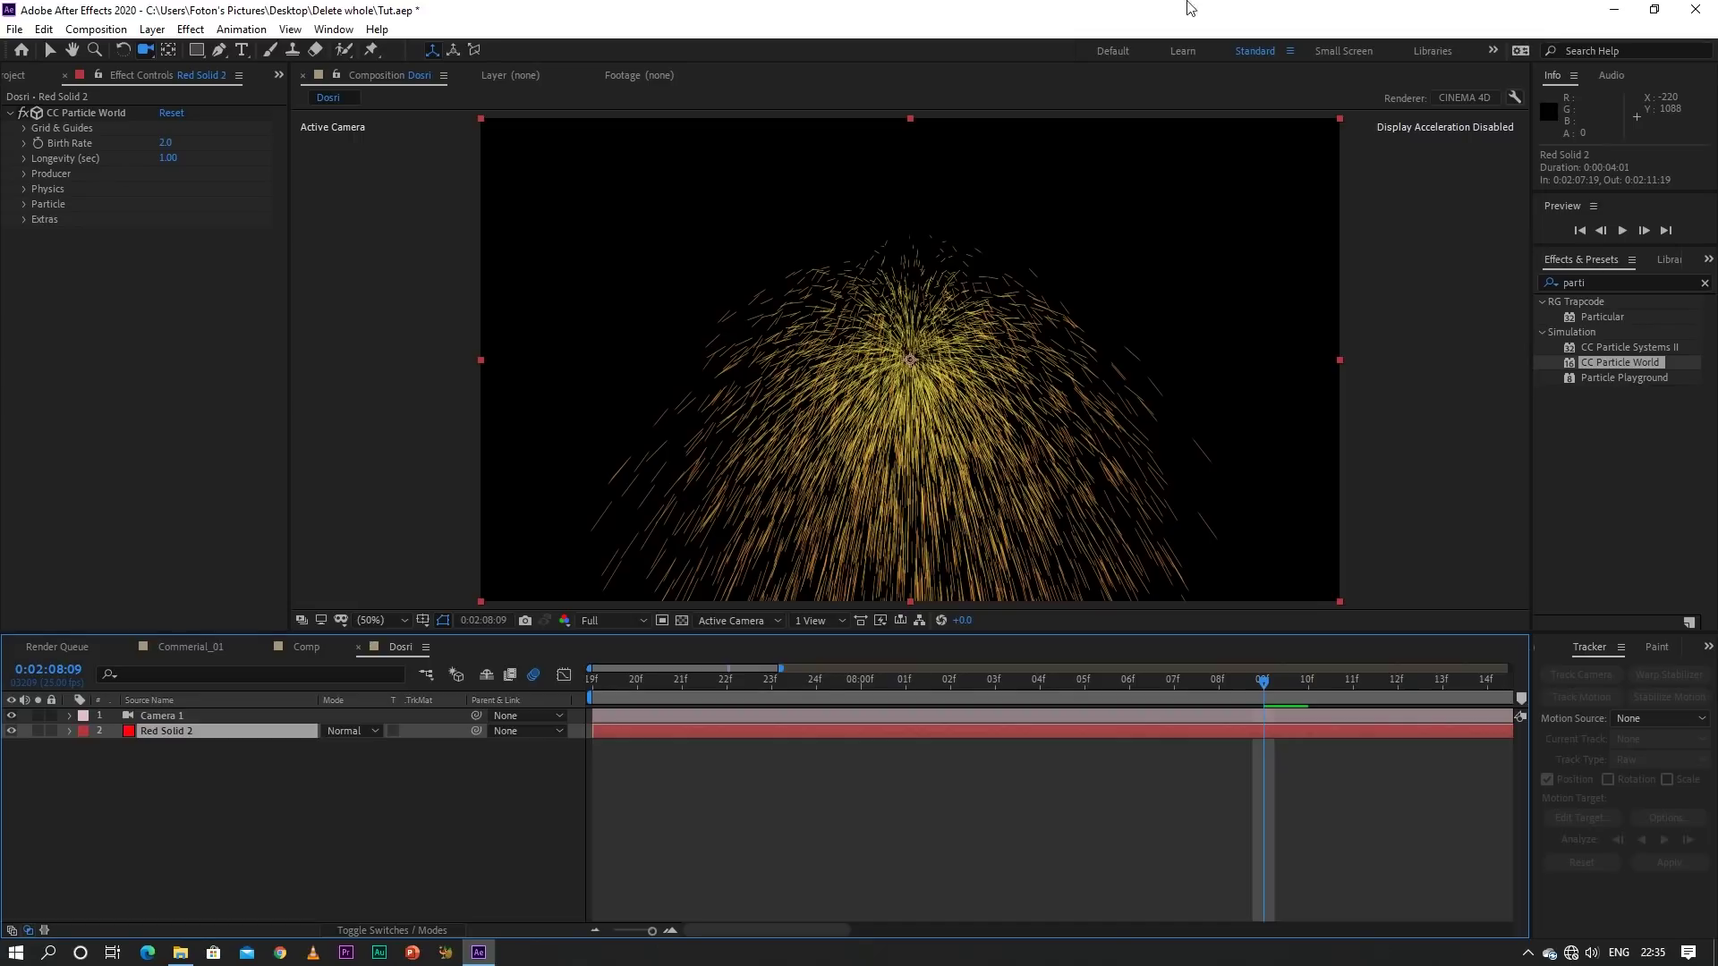
# Widen the Producer emitter to Radius X 0.795 and Radius Y 0.355, then preview the streaks
pyautogui.click(24, 174)
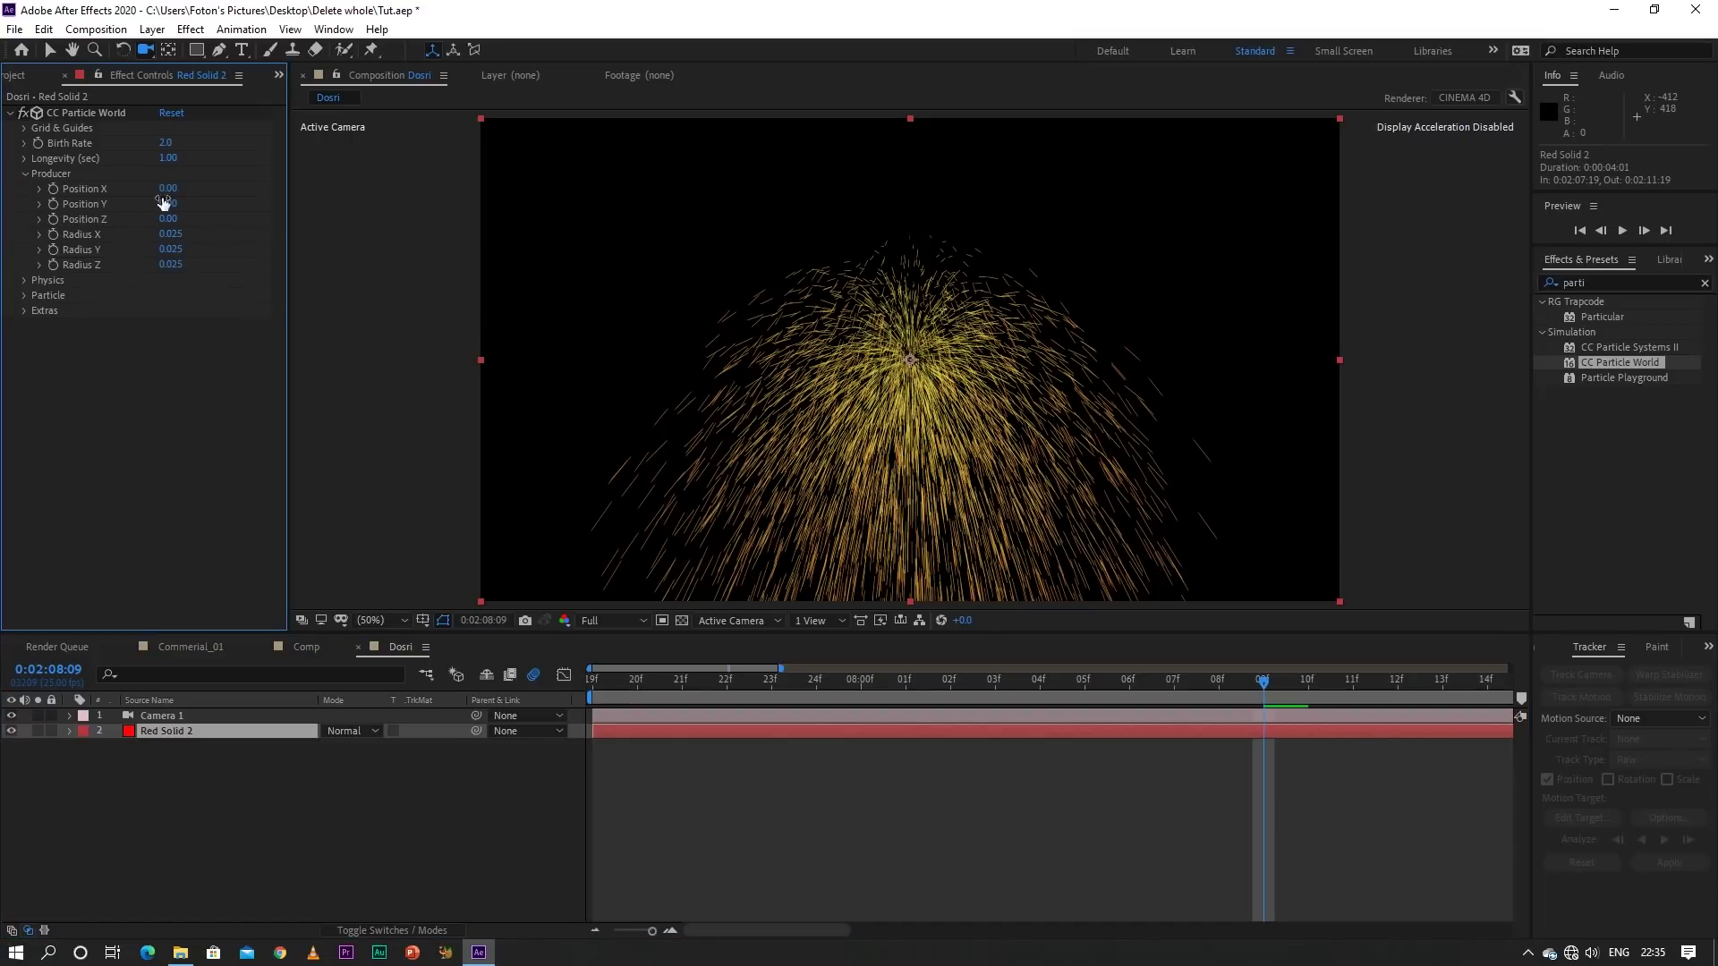
pyautogui.moveTo(165, 194)
pyautogui.mouseDown()
pyautogui.moveTo(241, 255)
pyautogui.moveTo(204, 253)
pyautogui.mouseUp()
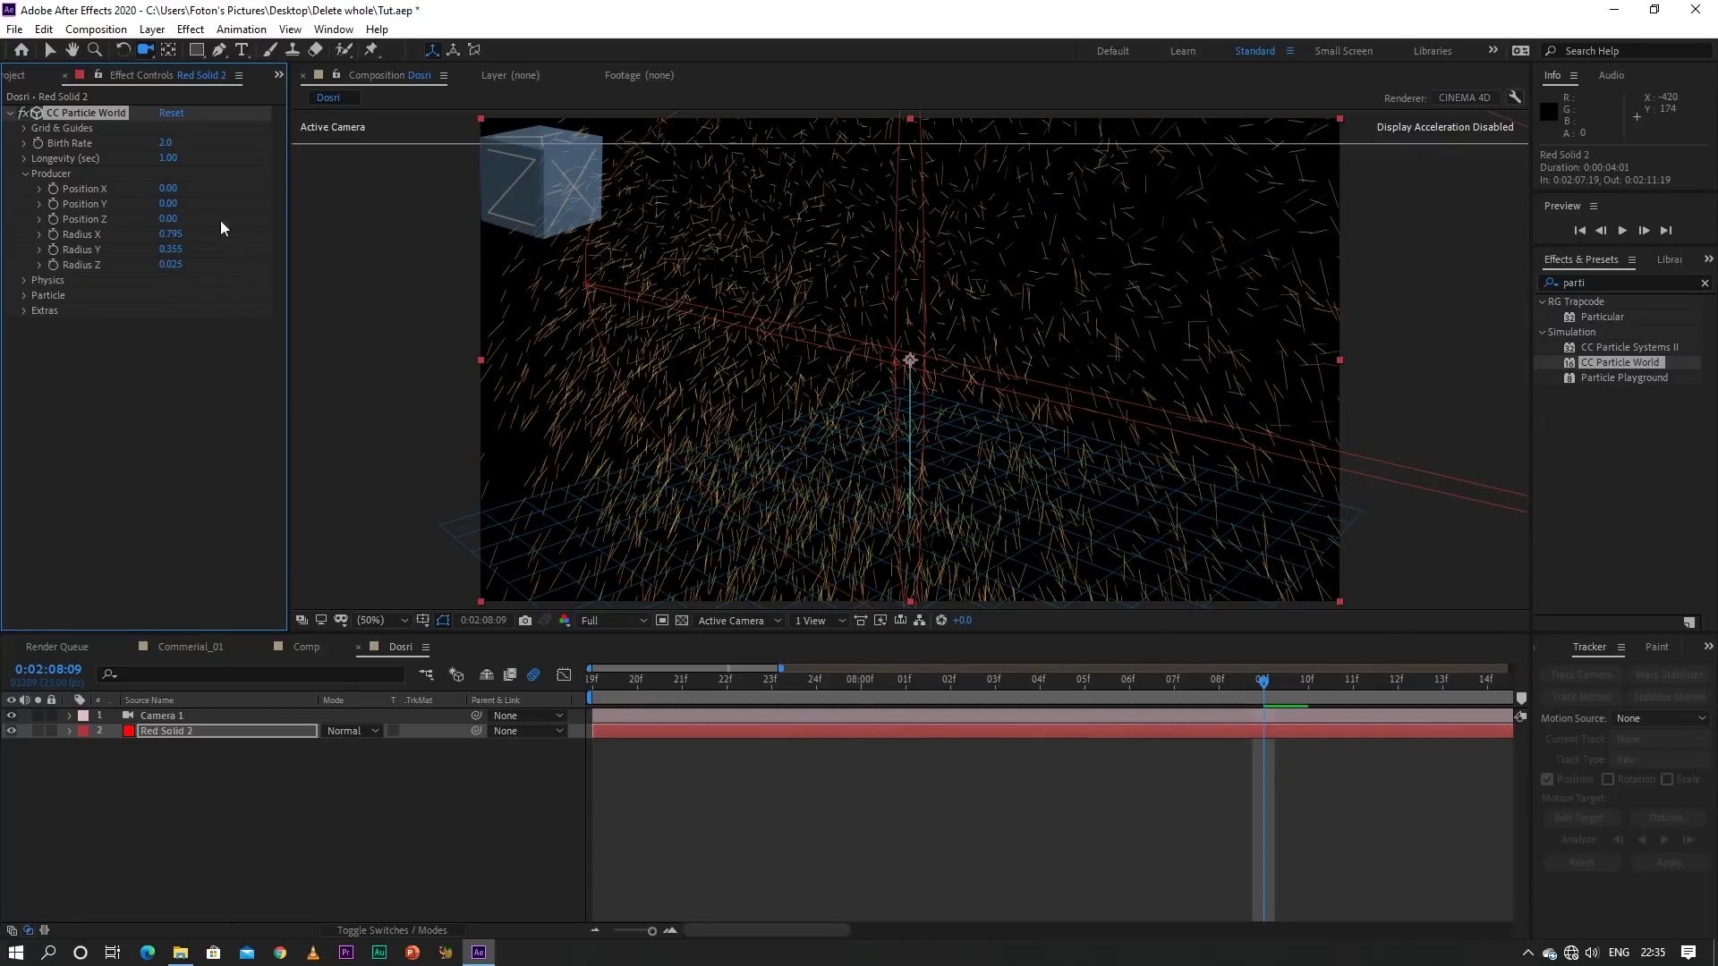
pyautogui.moveTo(841, 398); pyautogui.dragTo(884, 393)
pyautogui.click(801, 731)
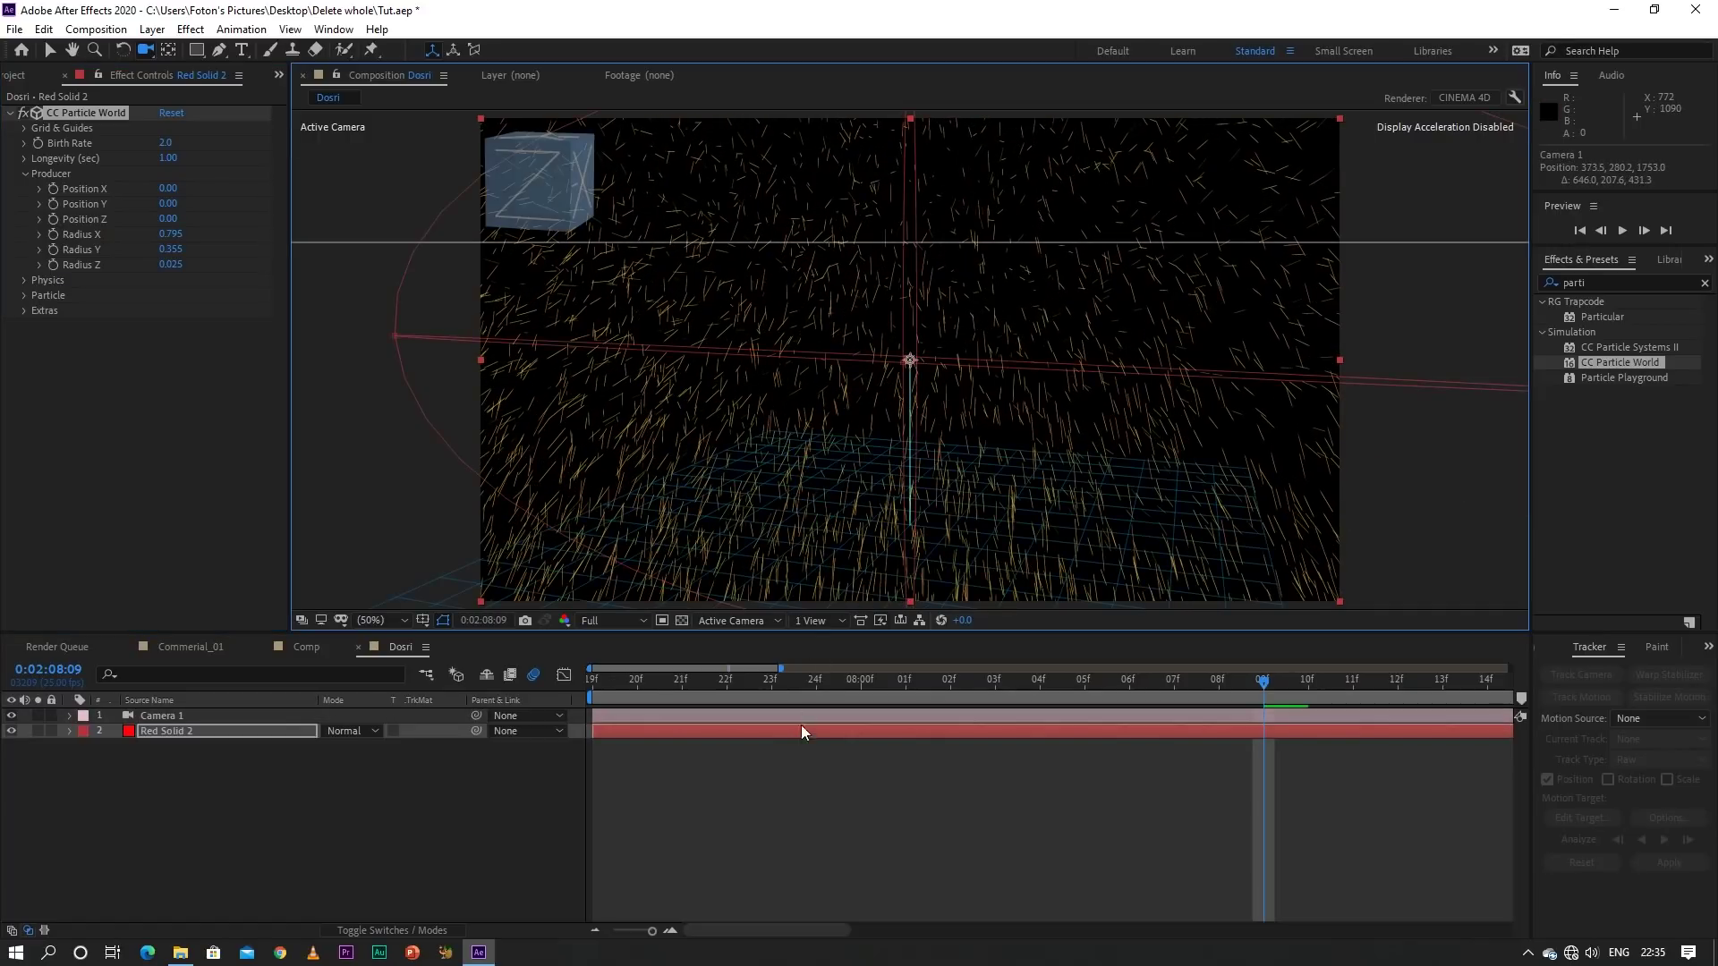
pyautogui.moveTo(796, 696); pyautogui.dragTo(572, 712)
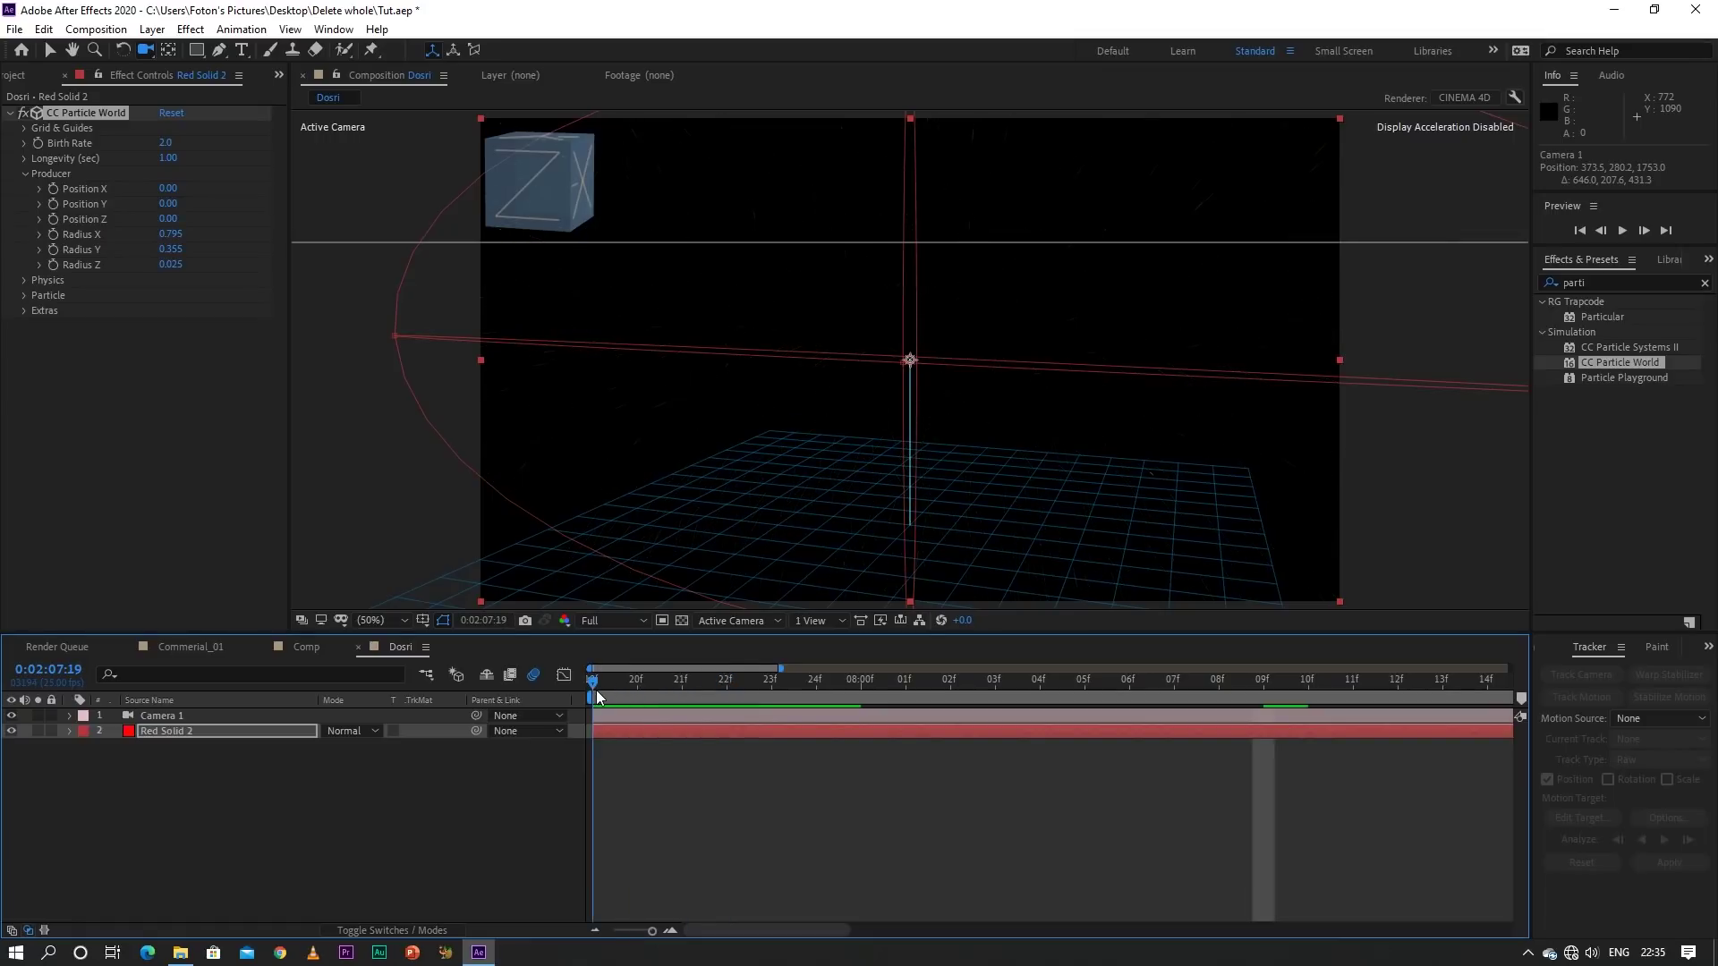
pyautogui.press('space')
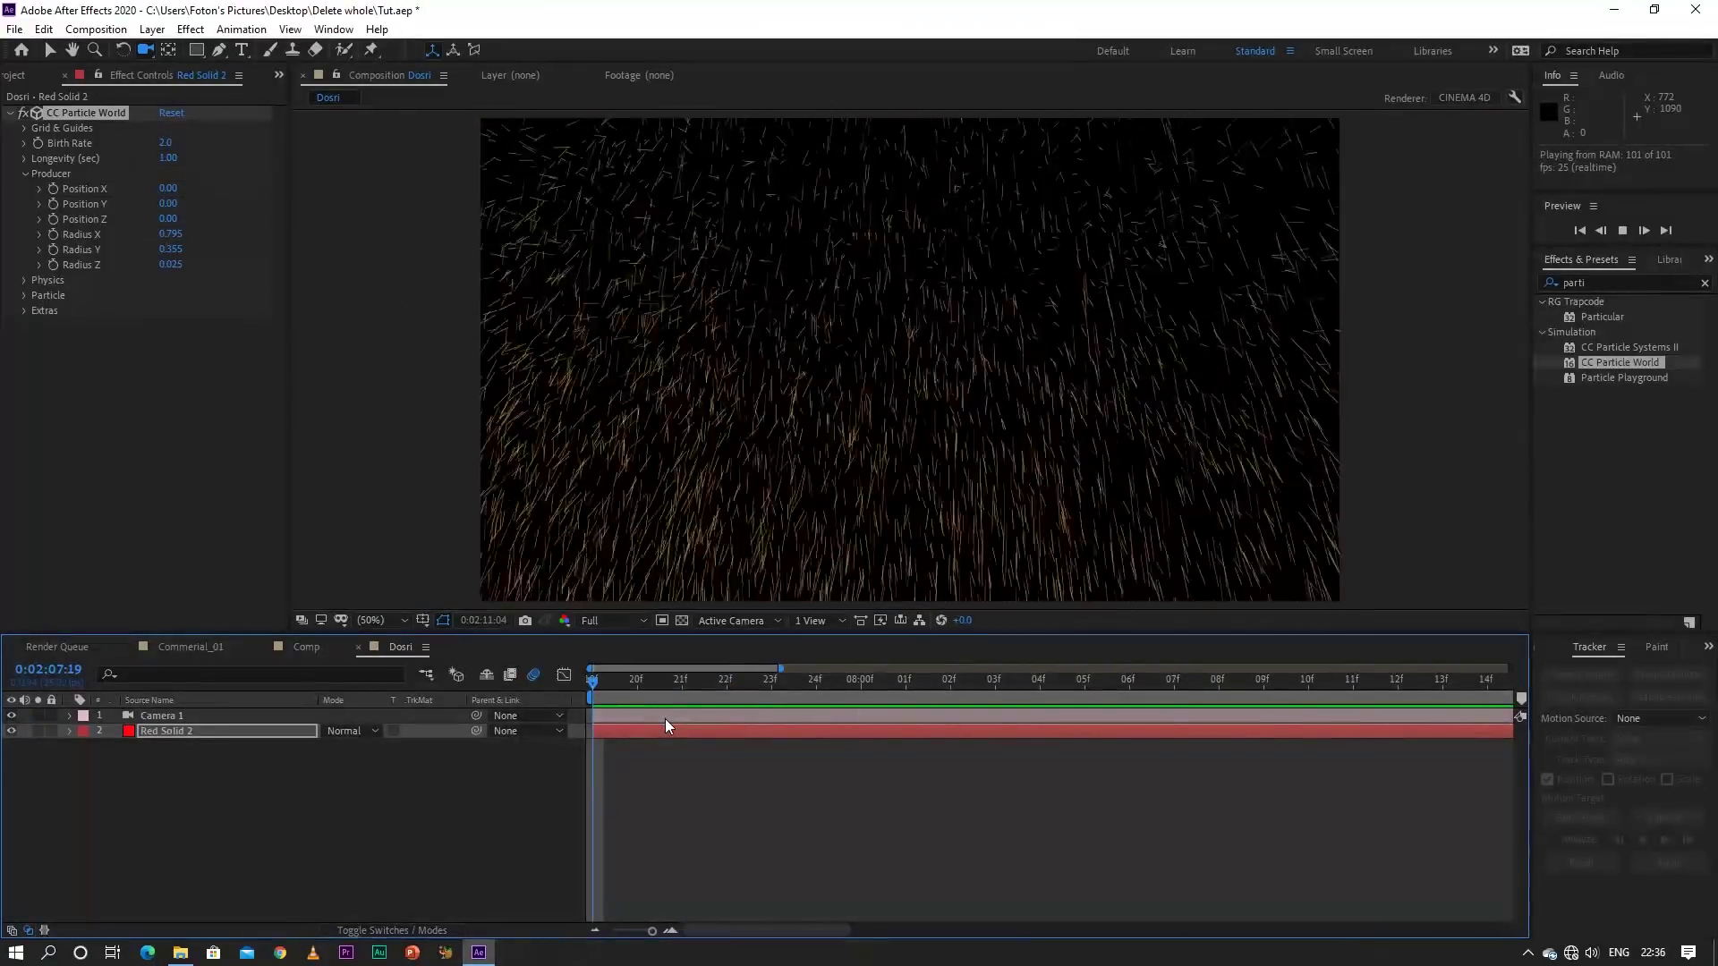
pyautogui.press('c')
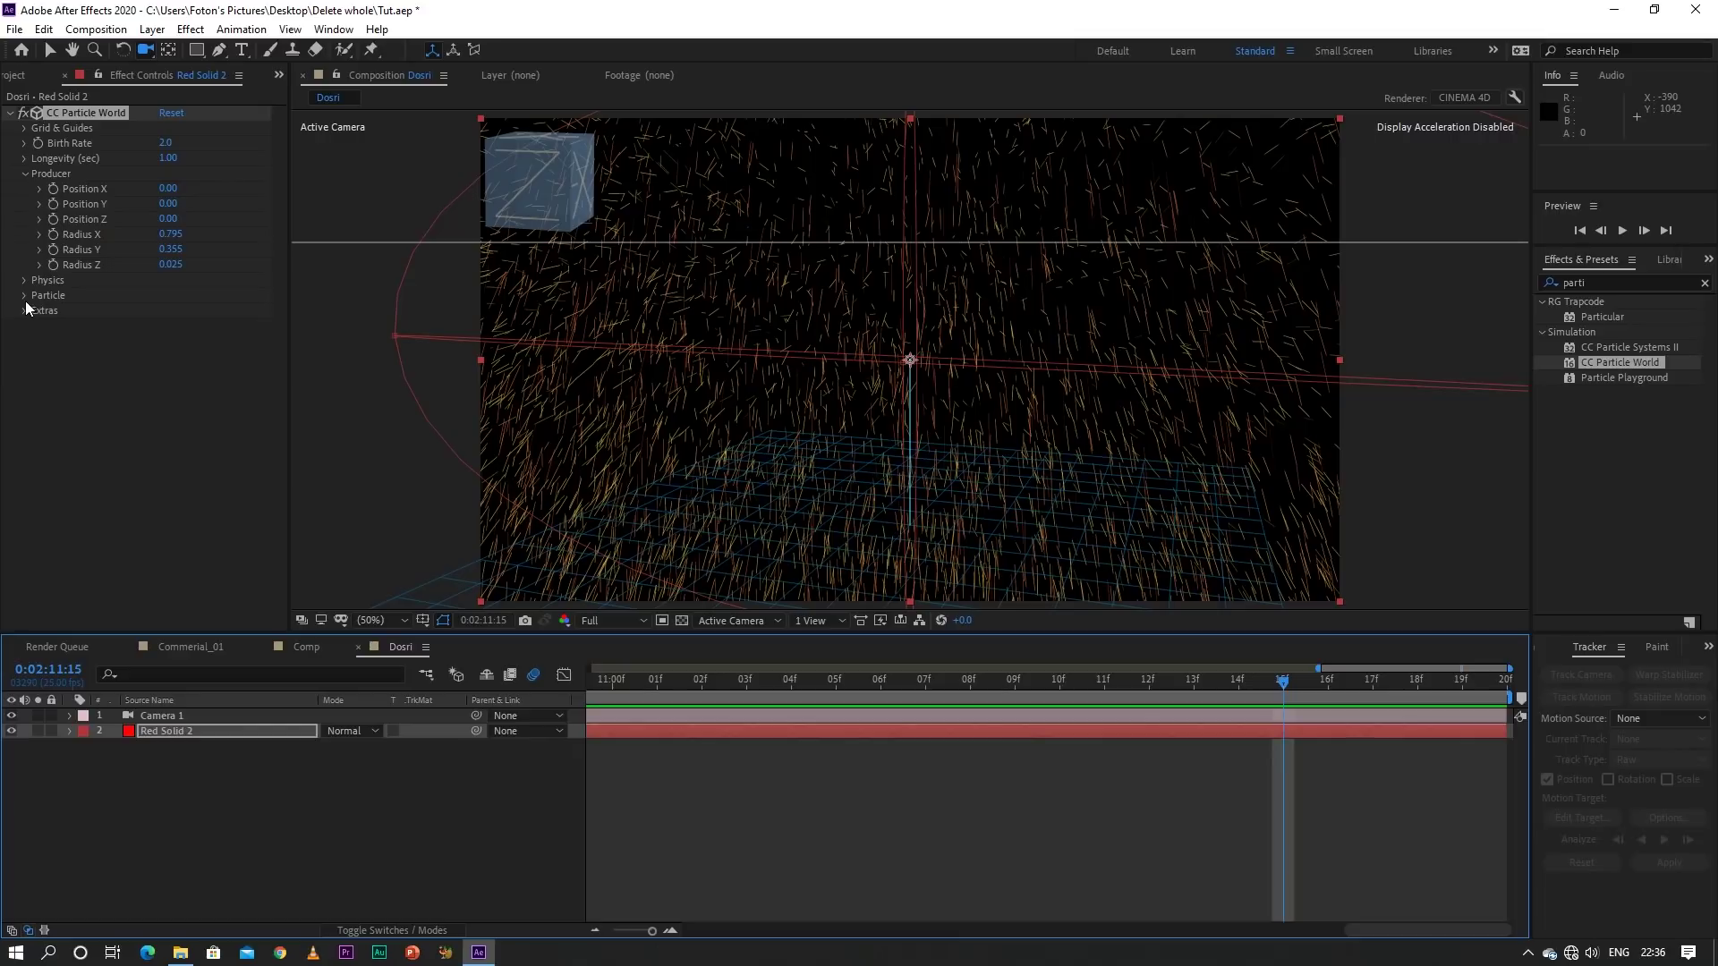
# Set the particle Birth Color to near-white F5F5F5 and preview the result
pyautogui.click(25, 299)
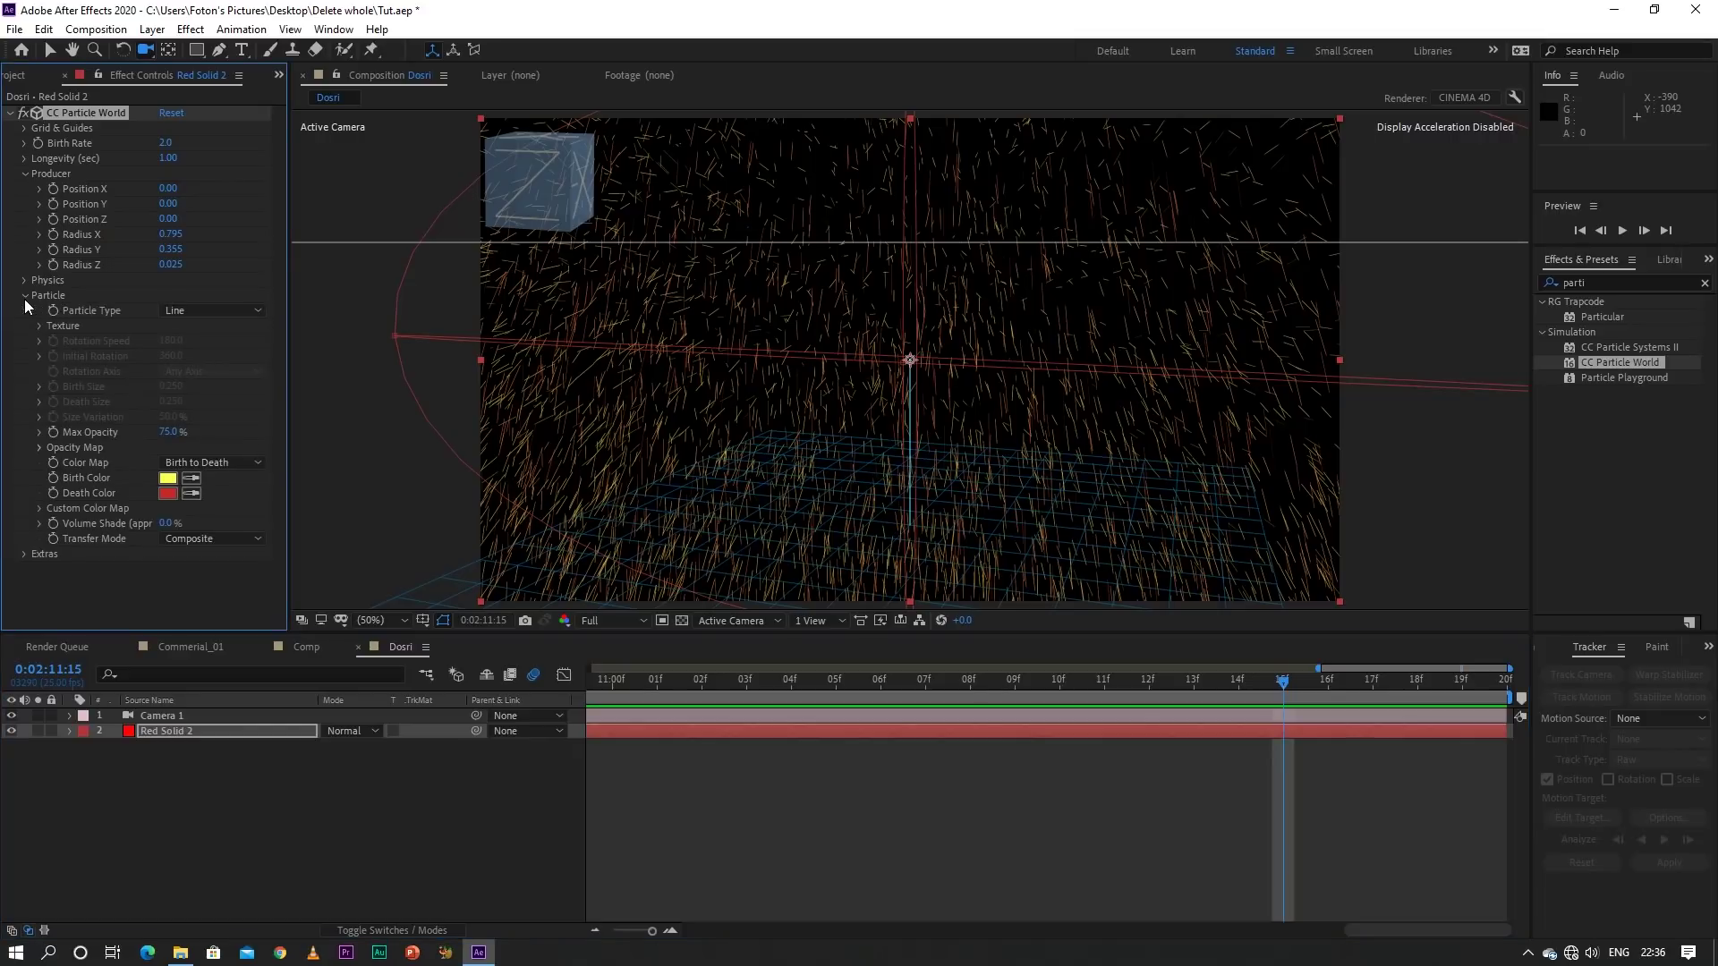
pyautogui.click(167, 479)
pyautogui.click(576, 491)
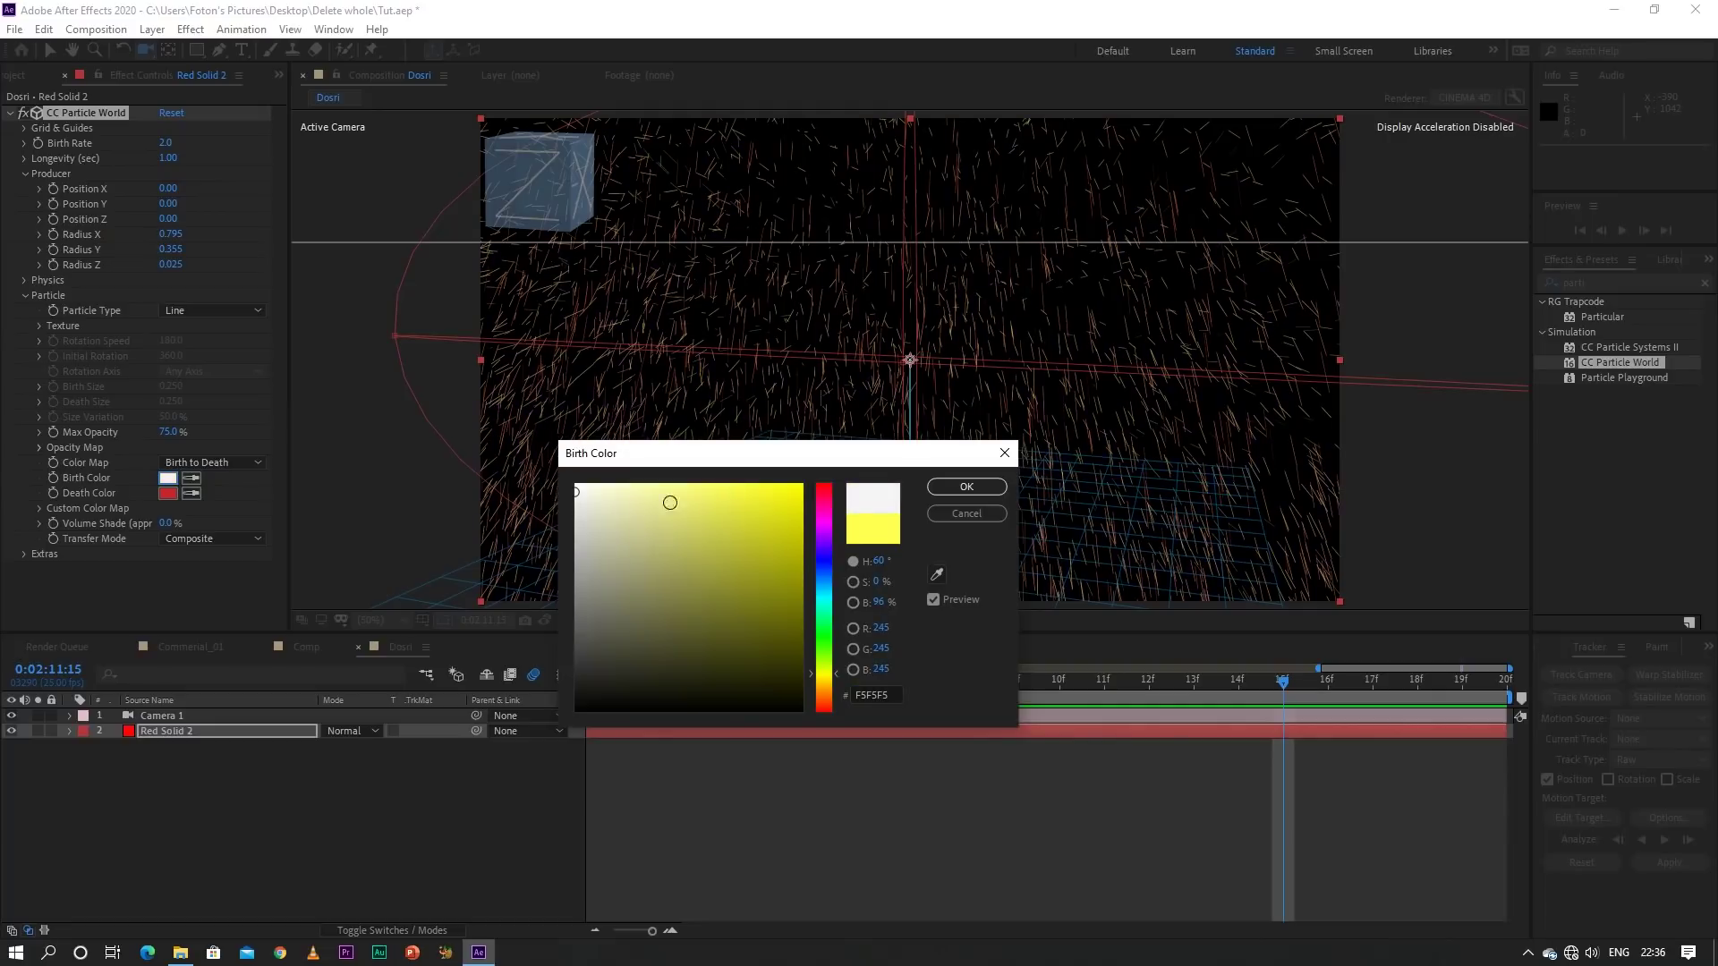
pyautogui.click(951, 490)
pyautogui.click(1013, 680)
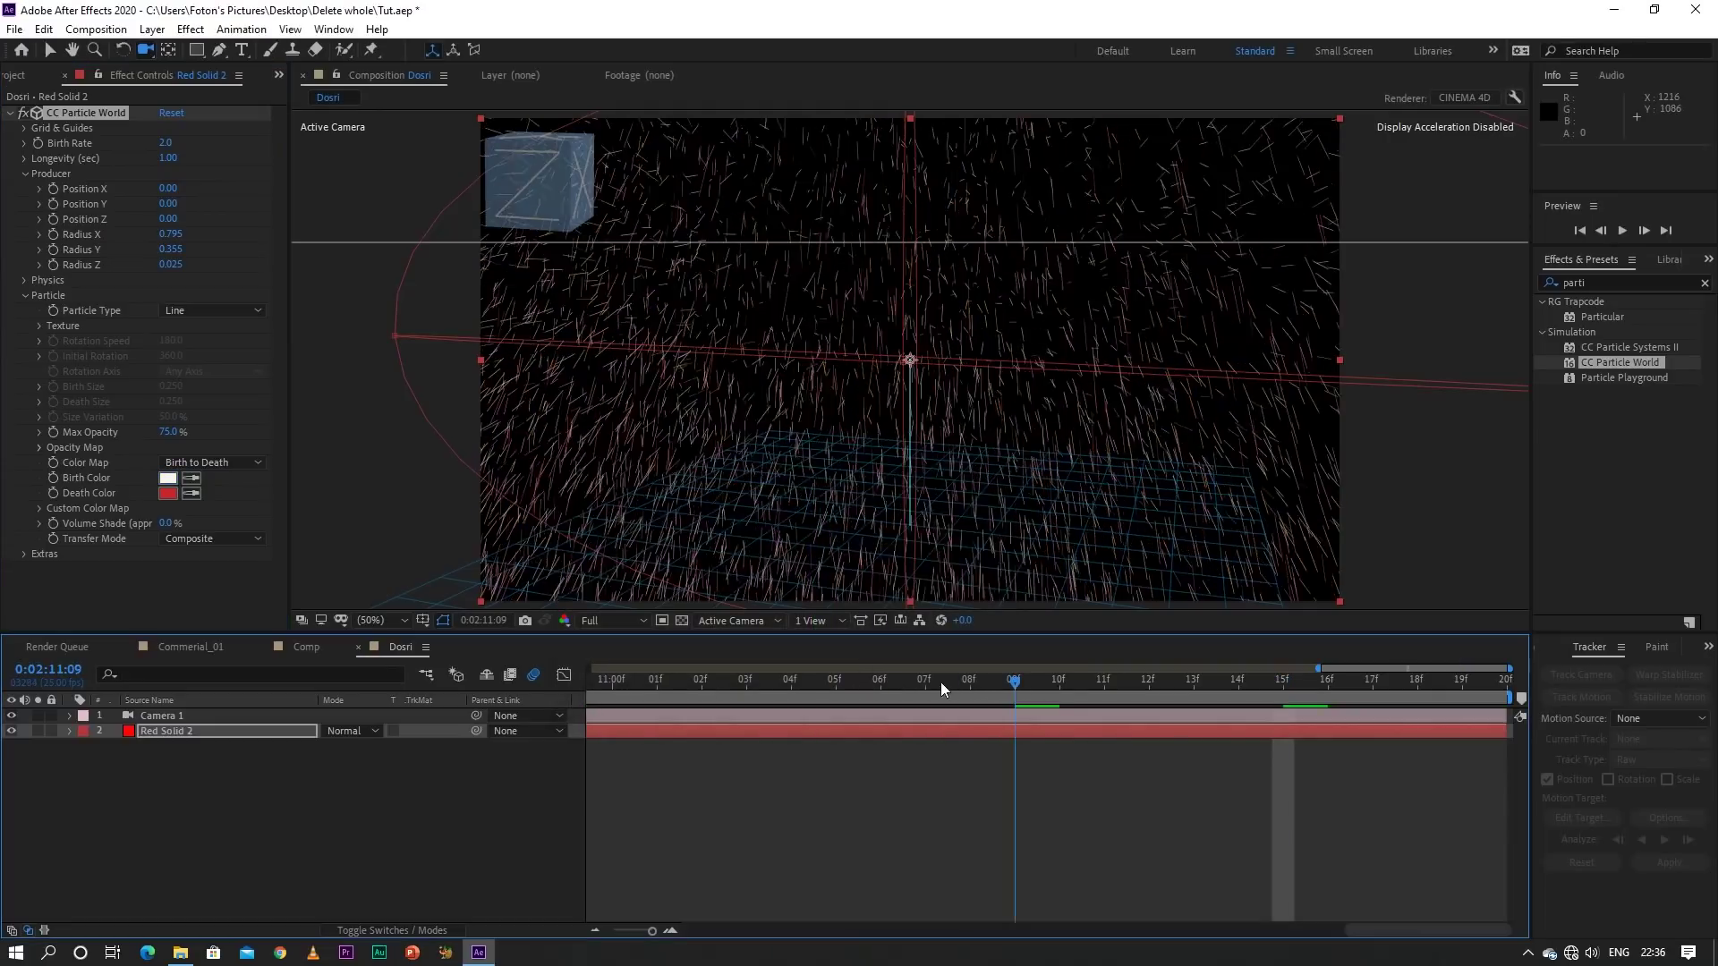
pyautogui.press('space')
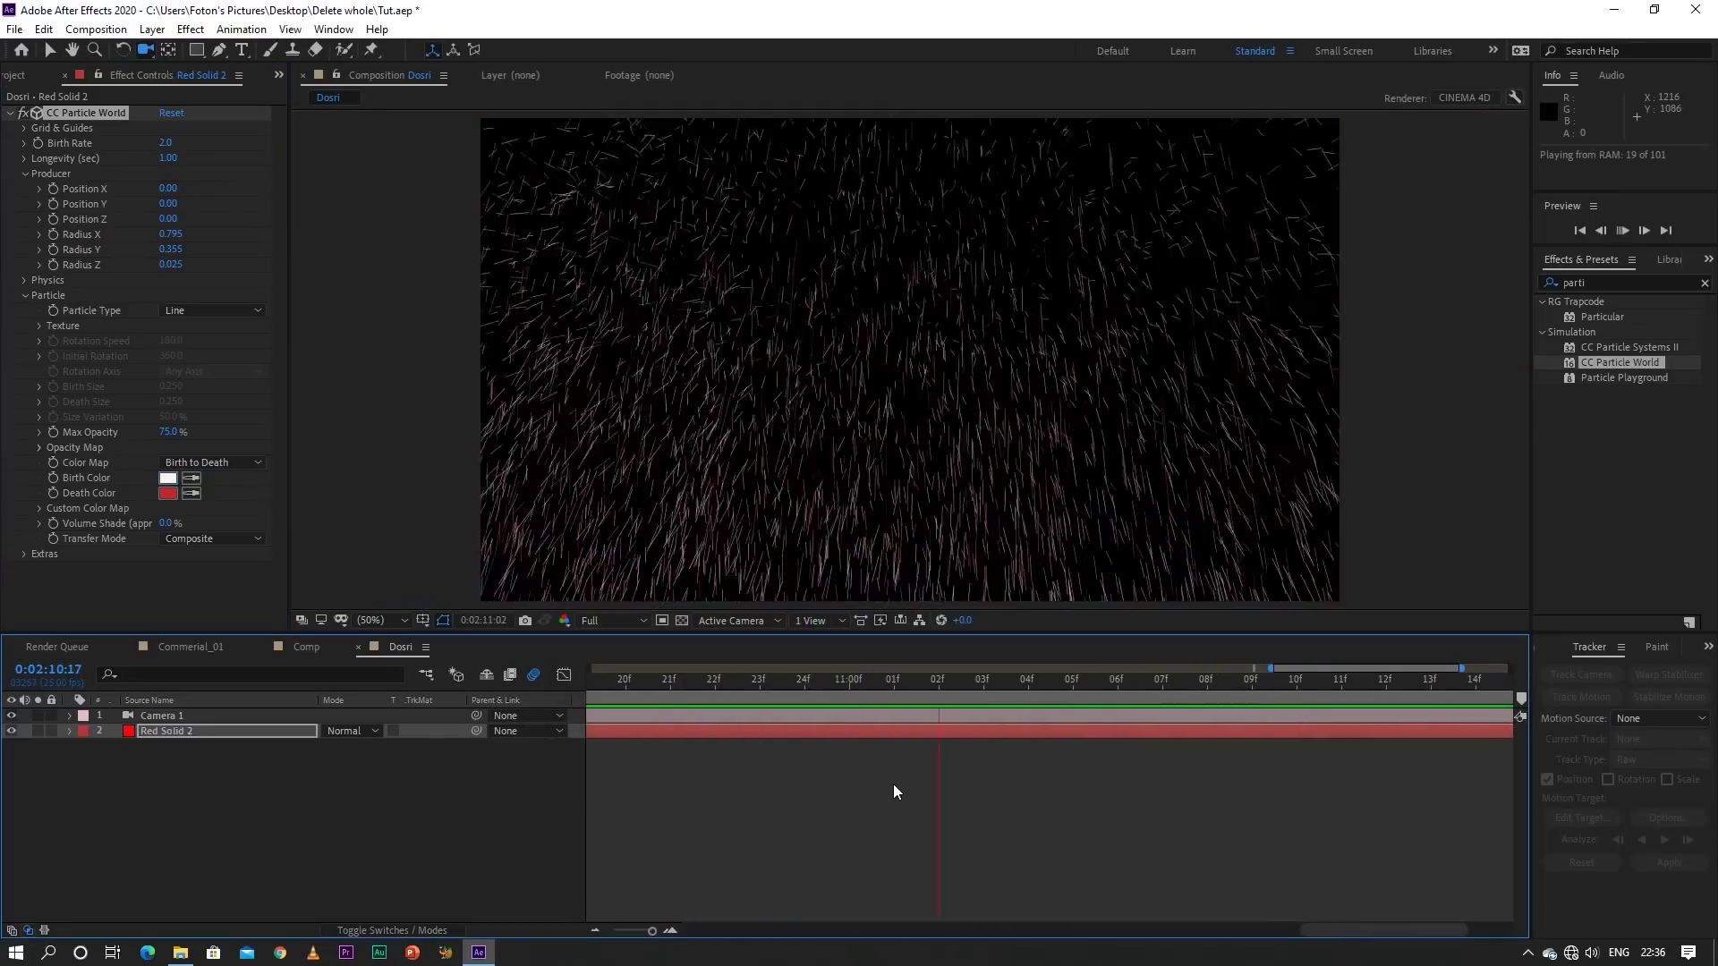
pyautogui.press('space')
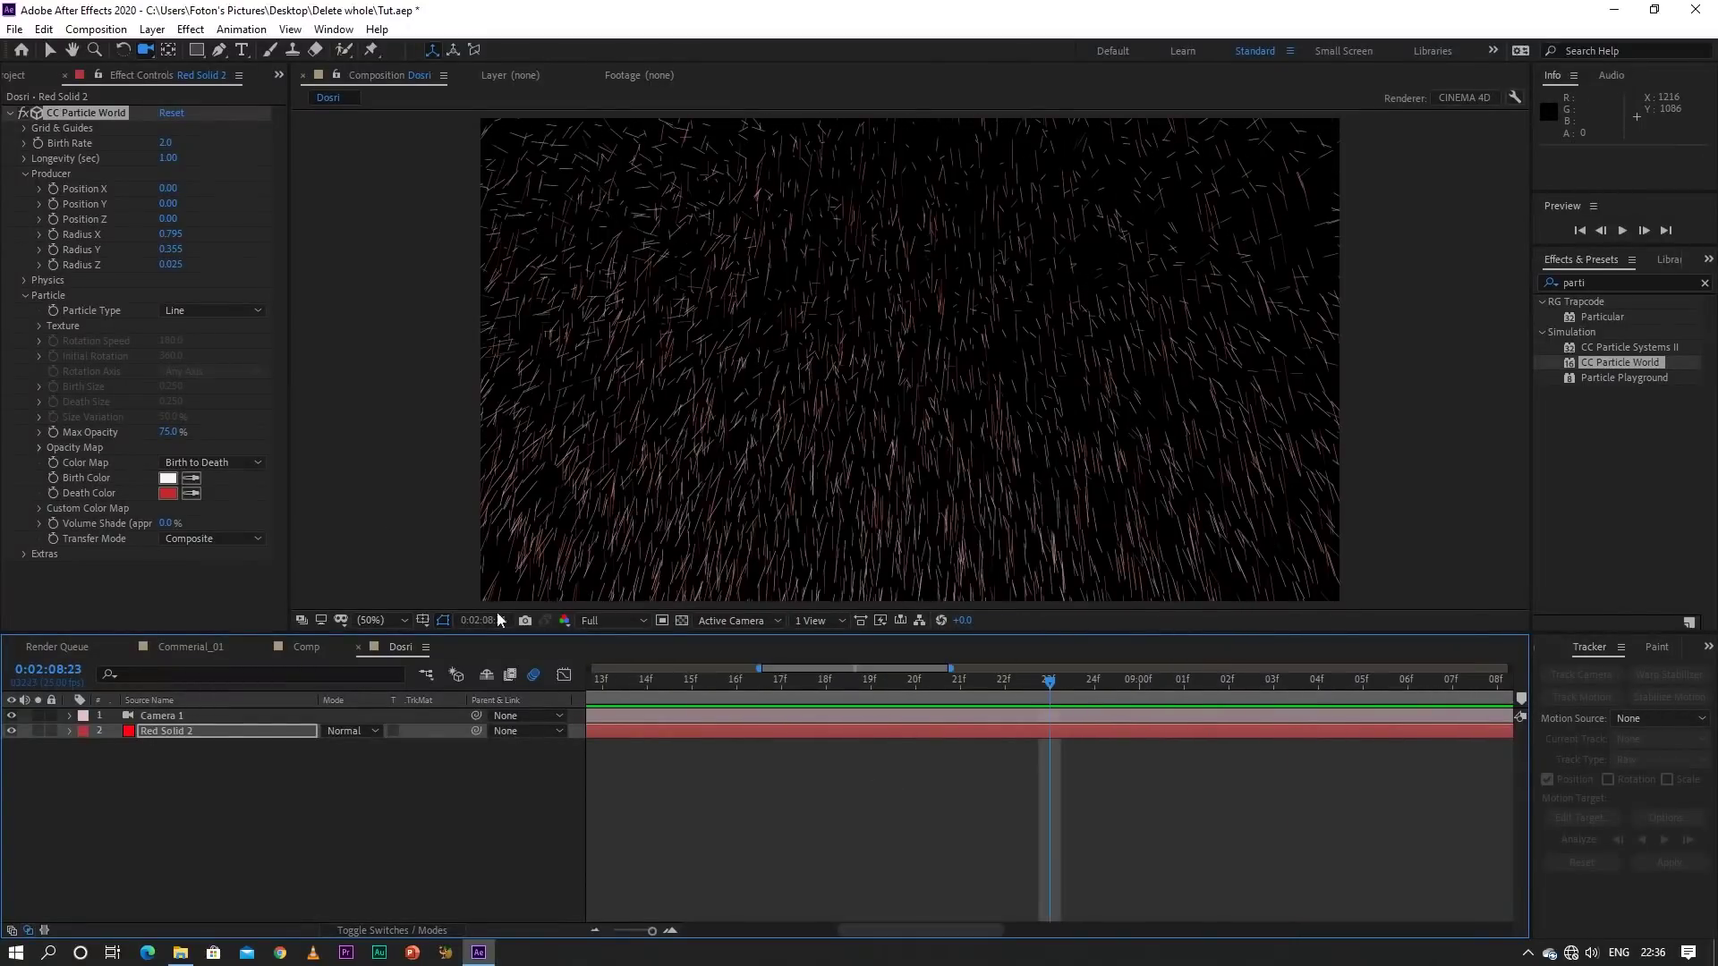
# Lower the emitter to Producer Position Y -0.70 and preview the rain from the comp start
pyautogui.moveTo(168, 204); pyautogui.dragTo(105, 204)
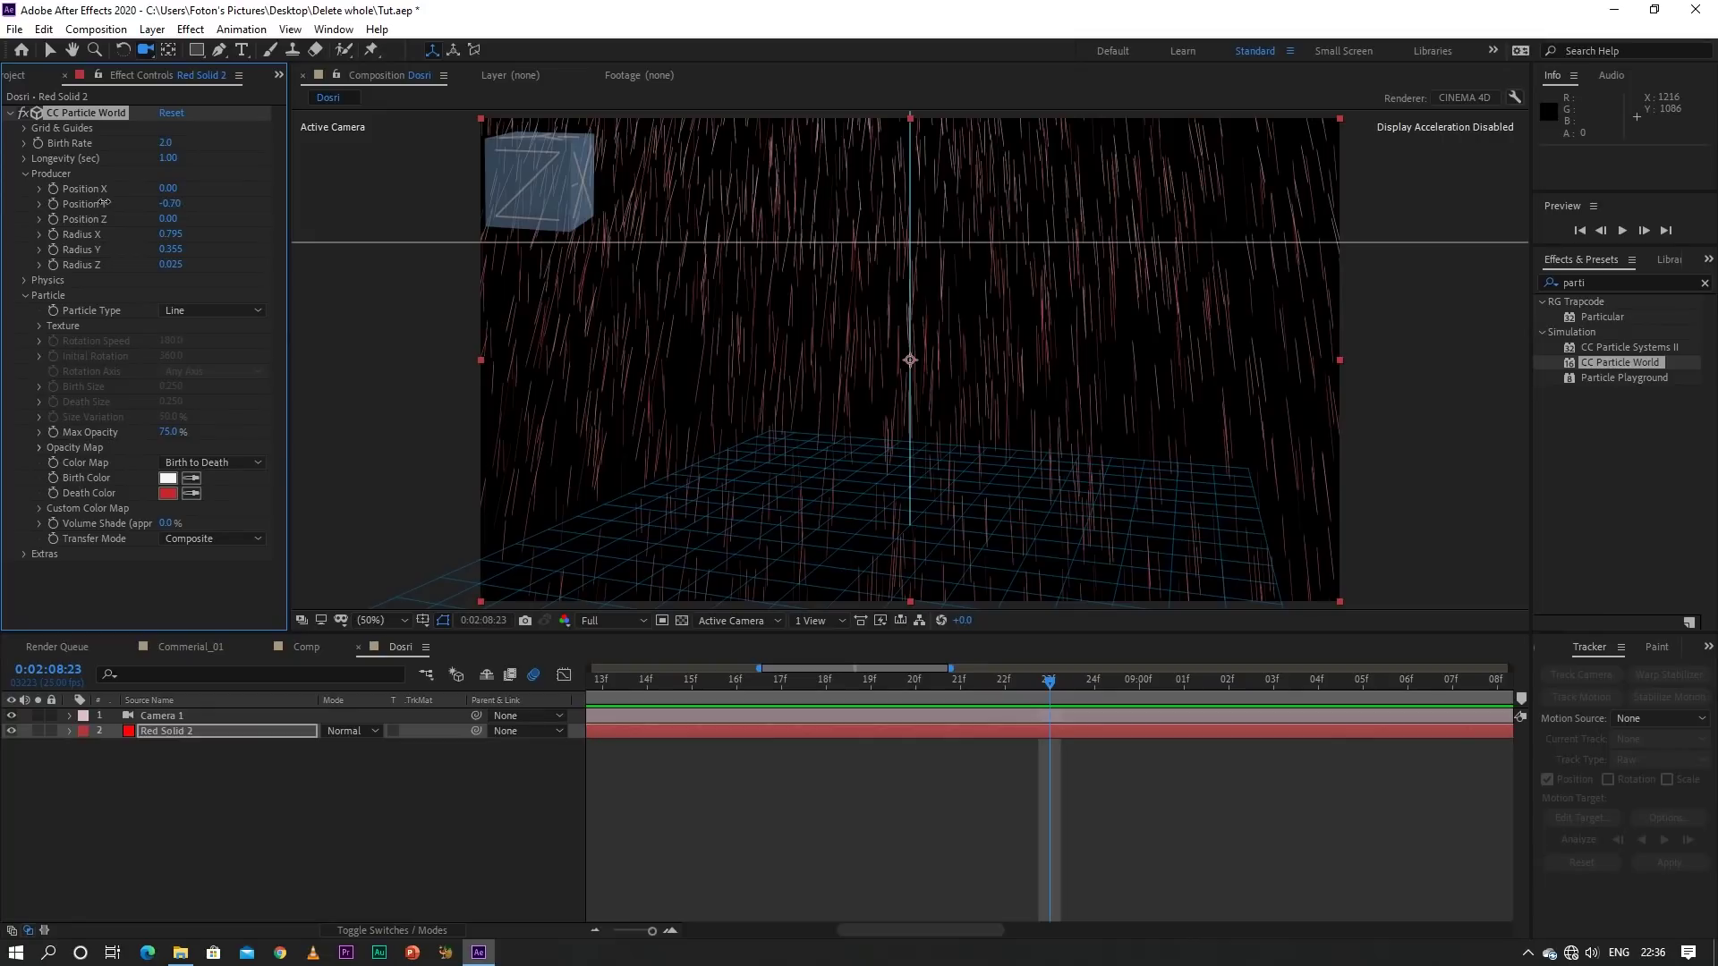
pyautogui.press('h')
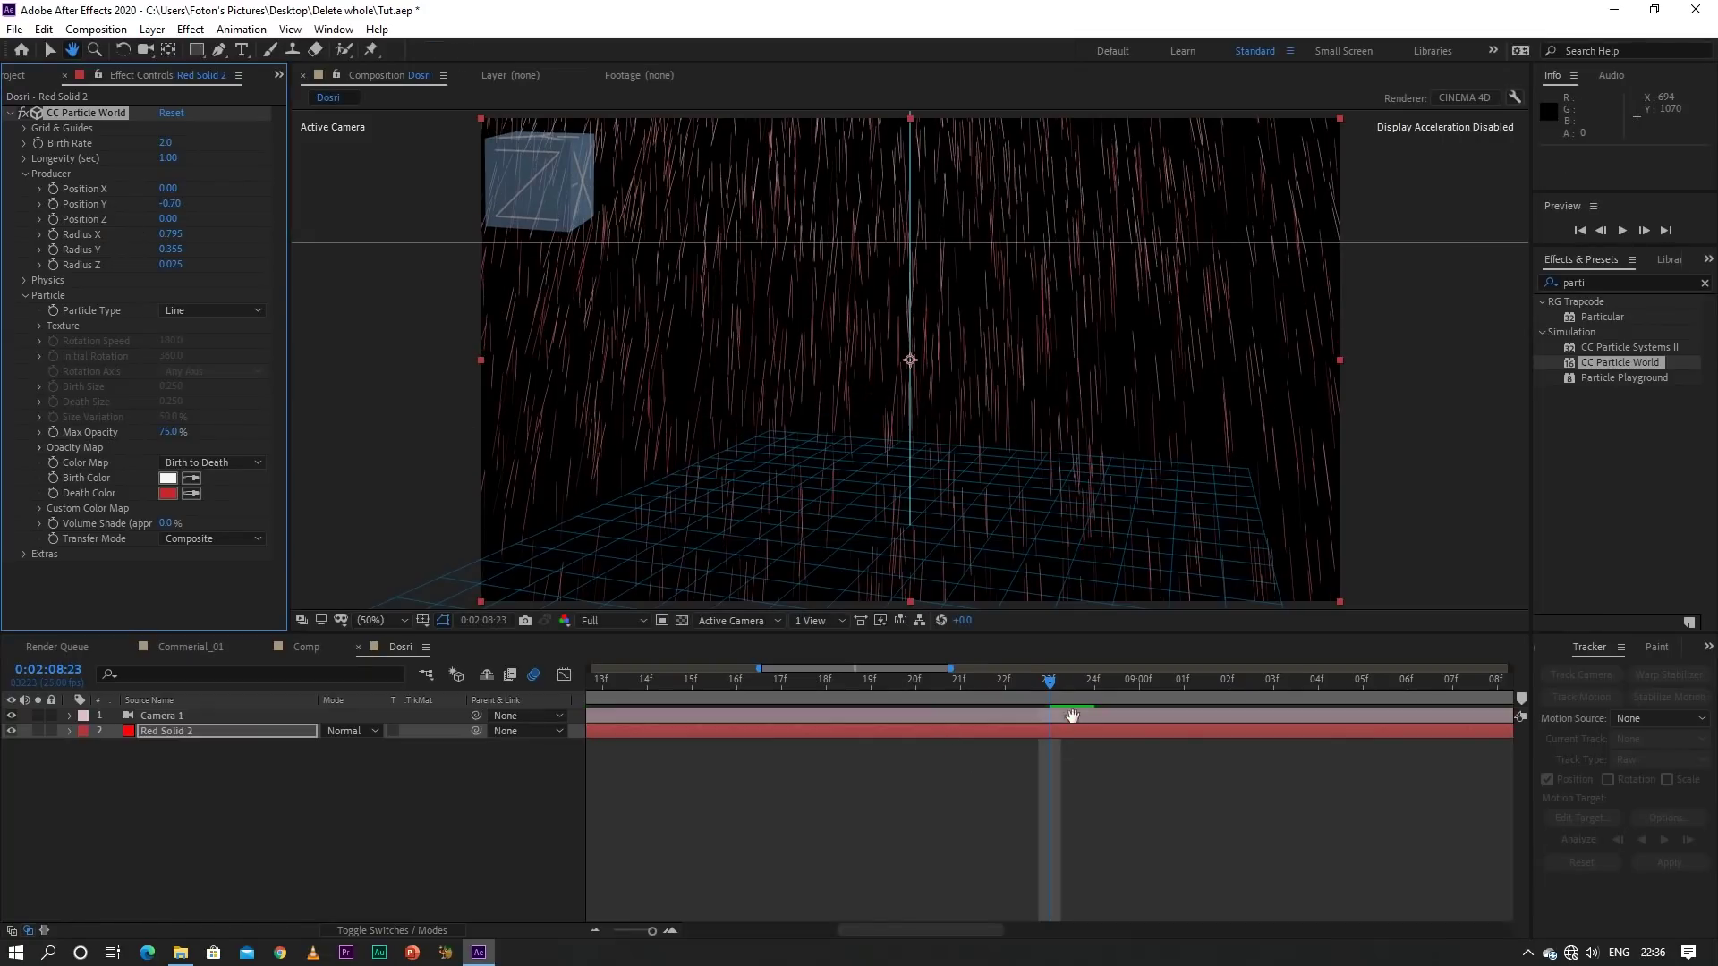
pyautogui.moveTo(1049, 682); pyautogui.dragTo(566, 695)
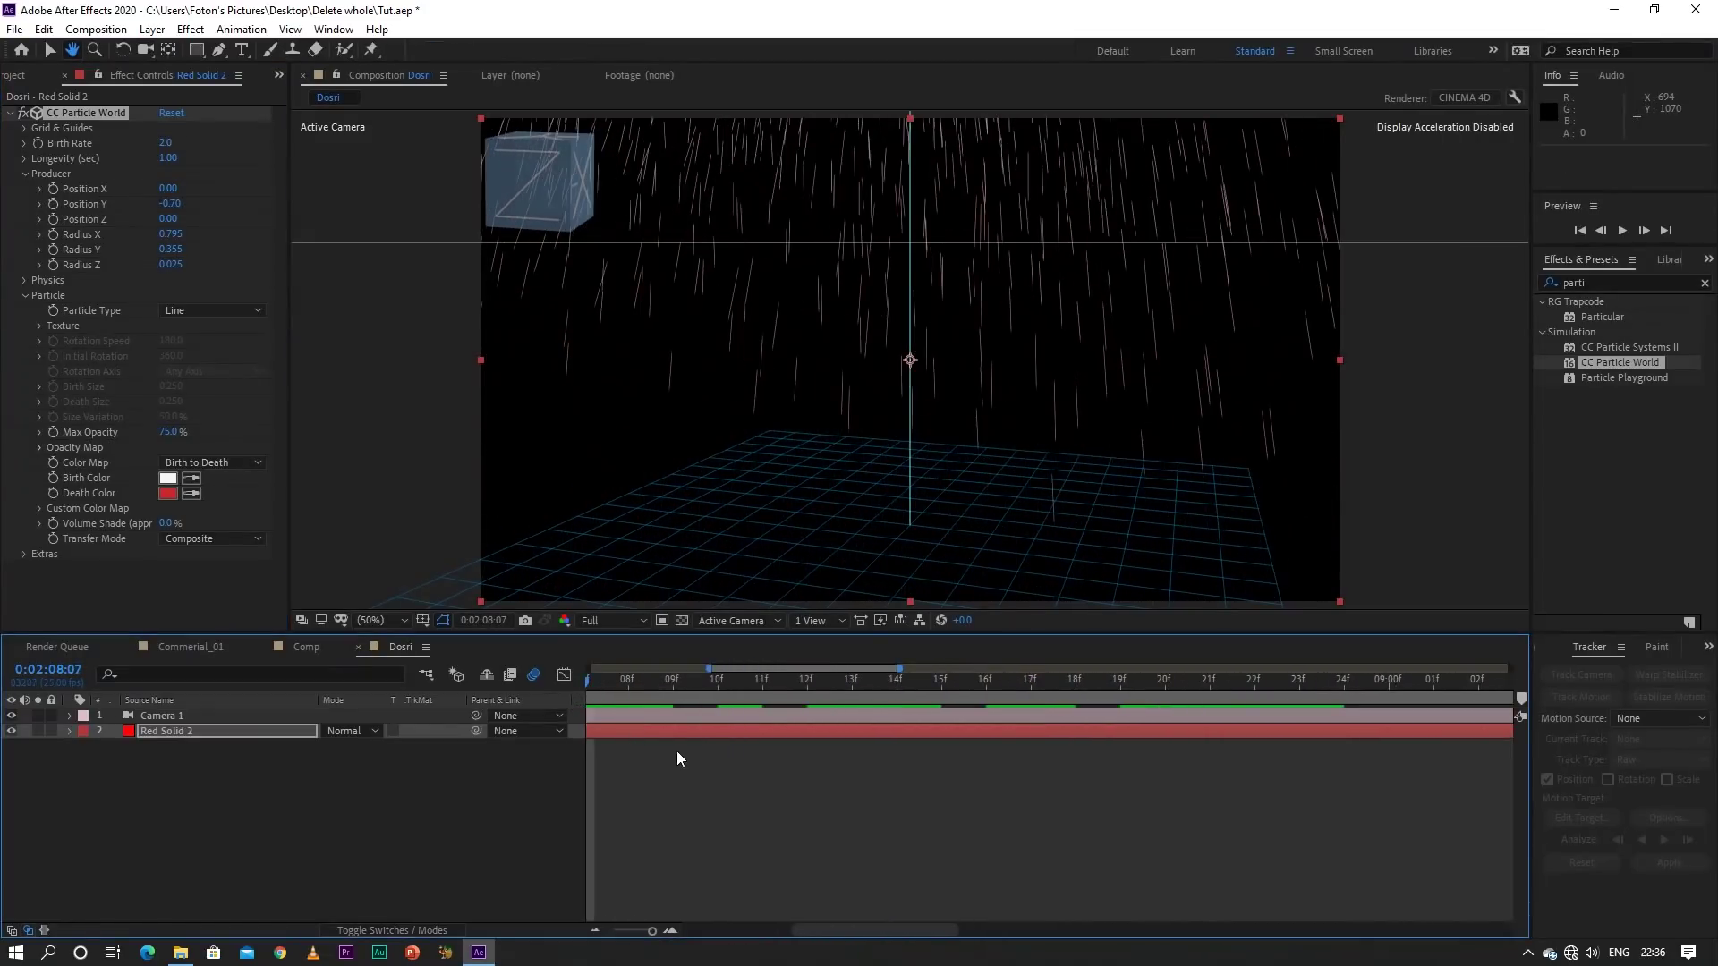
pyautogui.press('c')
pyautogui.moveTo(650, 932); pyautogui.dragTo(588, 868)
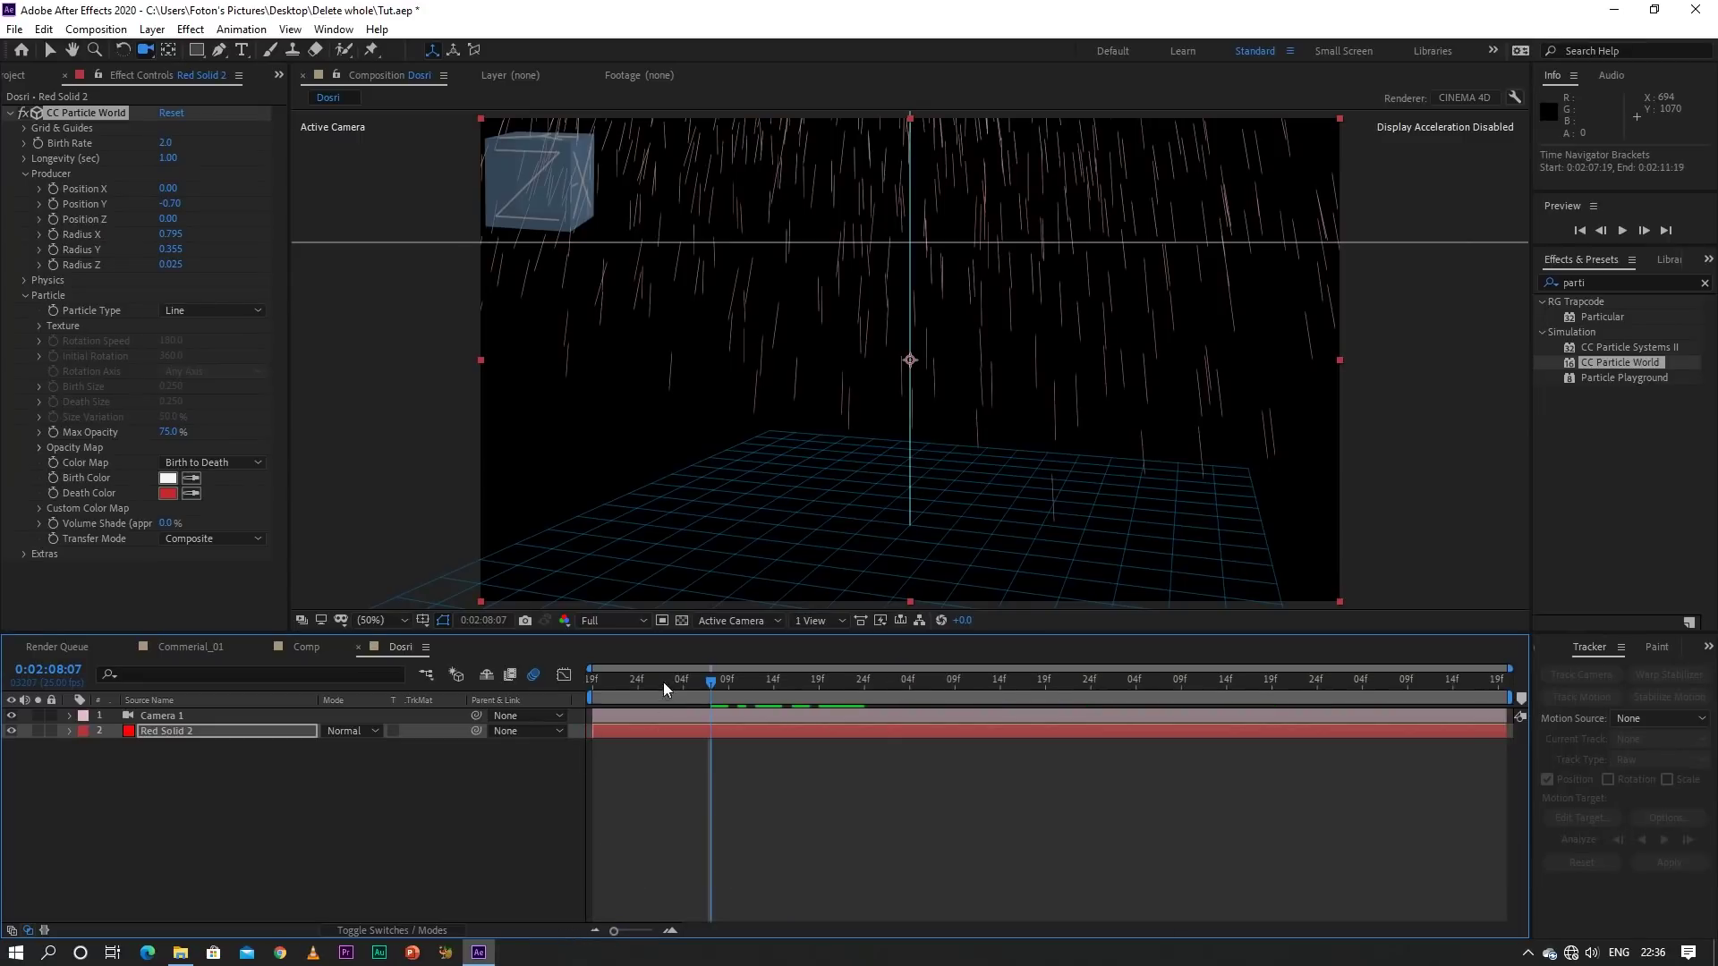
pyautogui.moveTo(663, 681); pyautogui.dragTo(554, 680)
pyautogui.press('space')
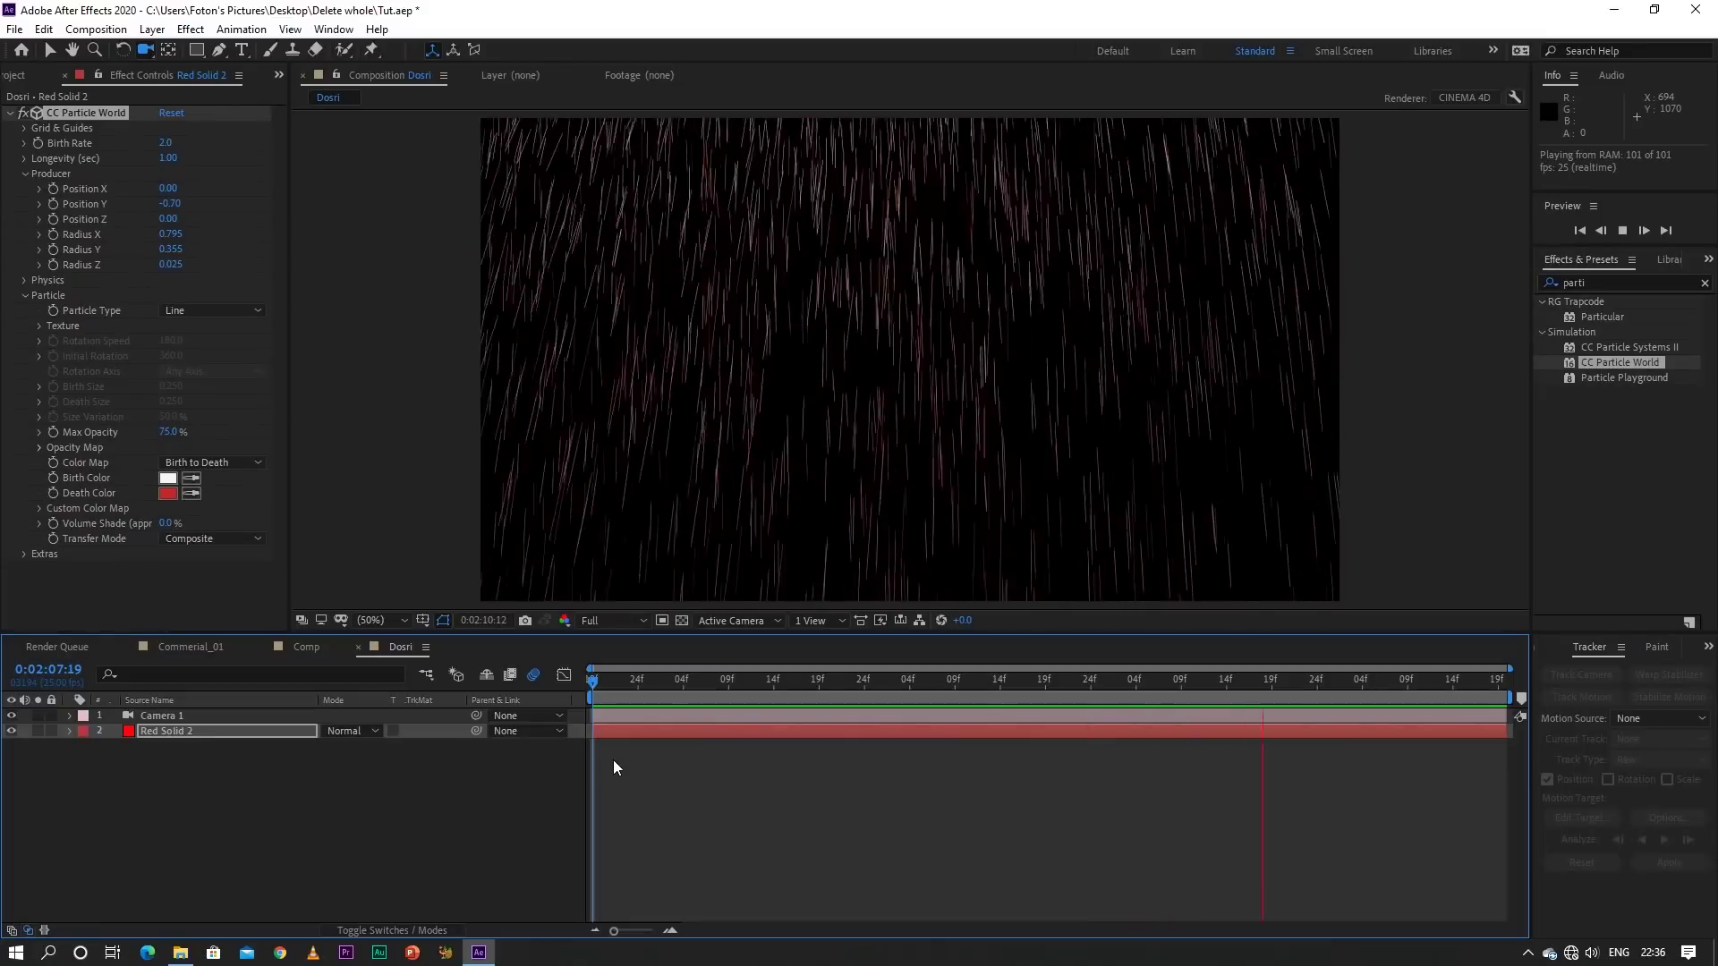
pyautogui.press('space')
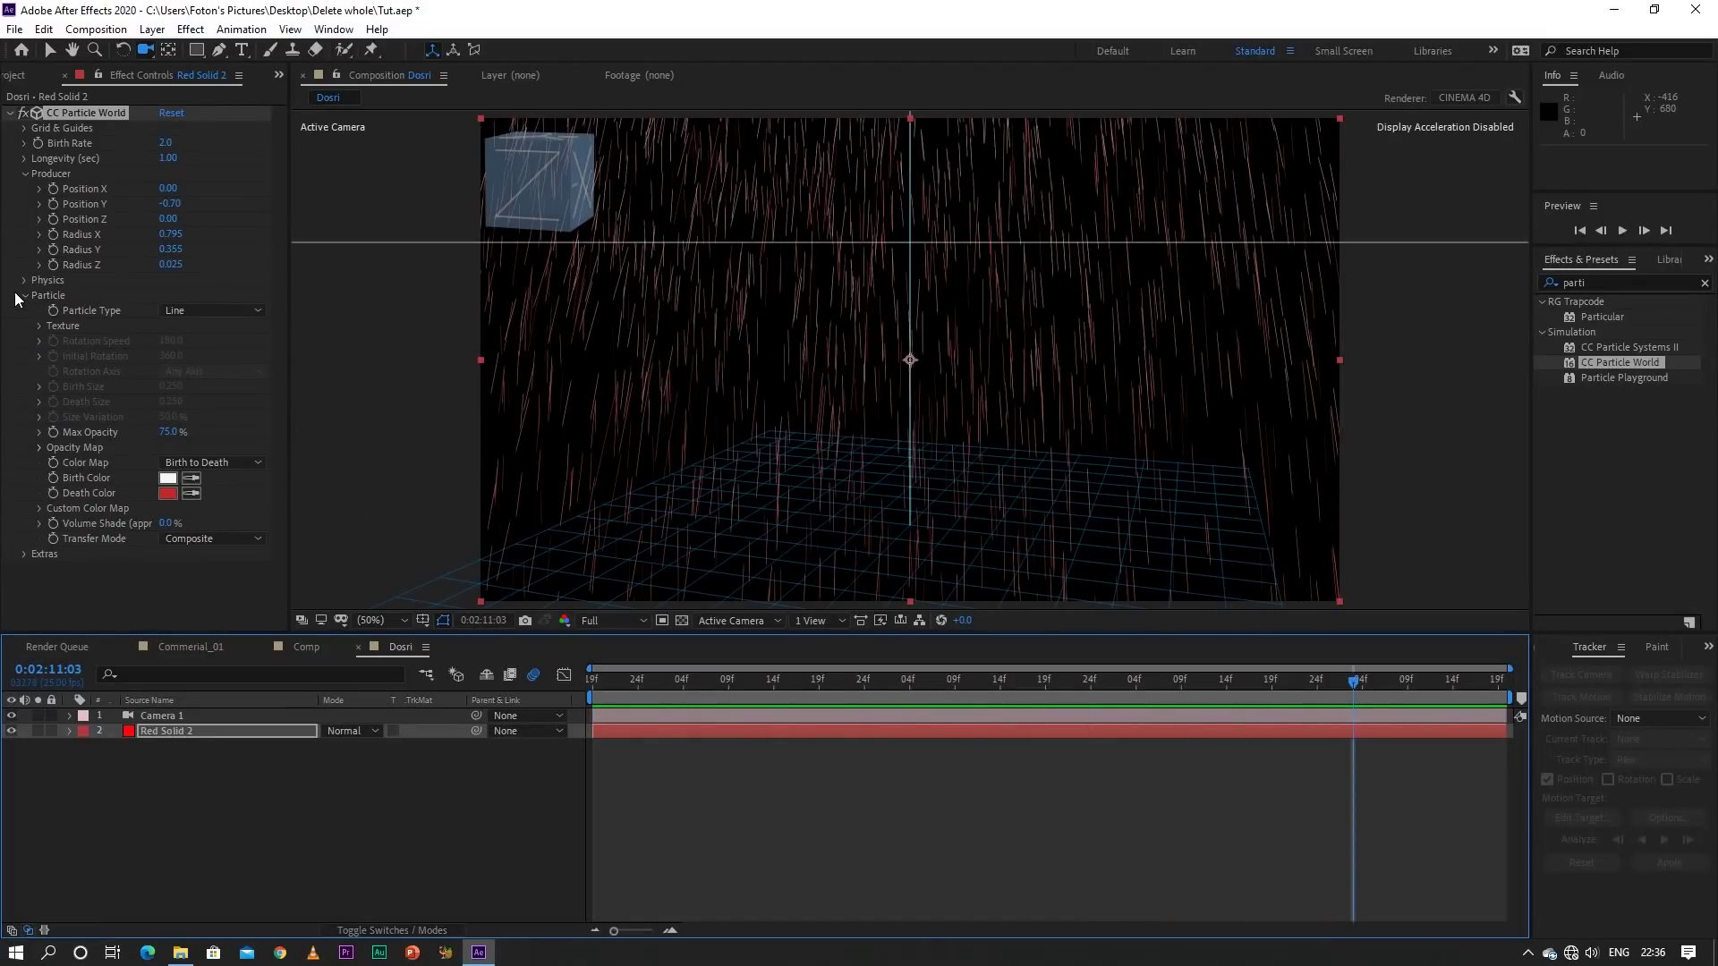
# Set Physics Gravity to 1.000, preview the faster rain, and open the Death Color picker
pyautogui.click(22, 297)
pyautogui.click(22, 281)
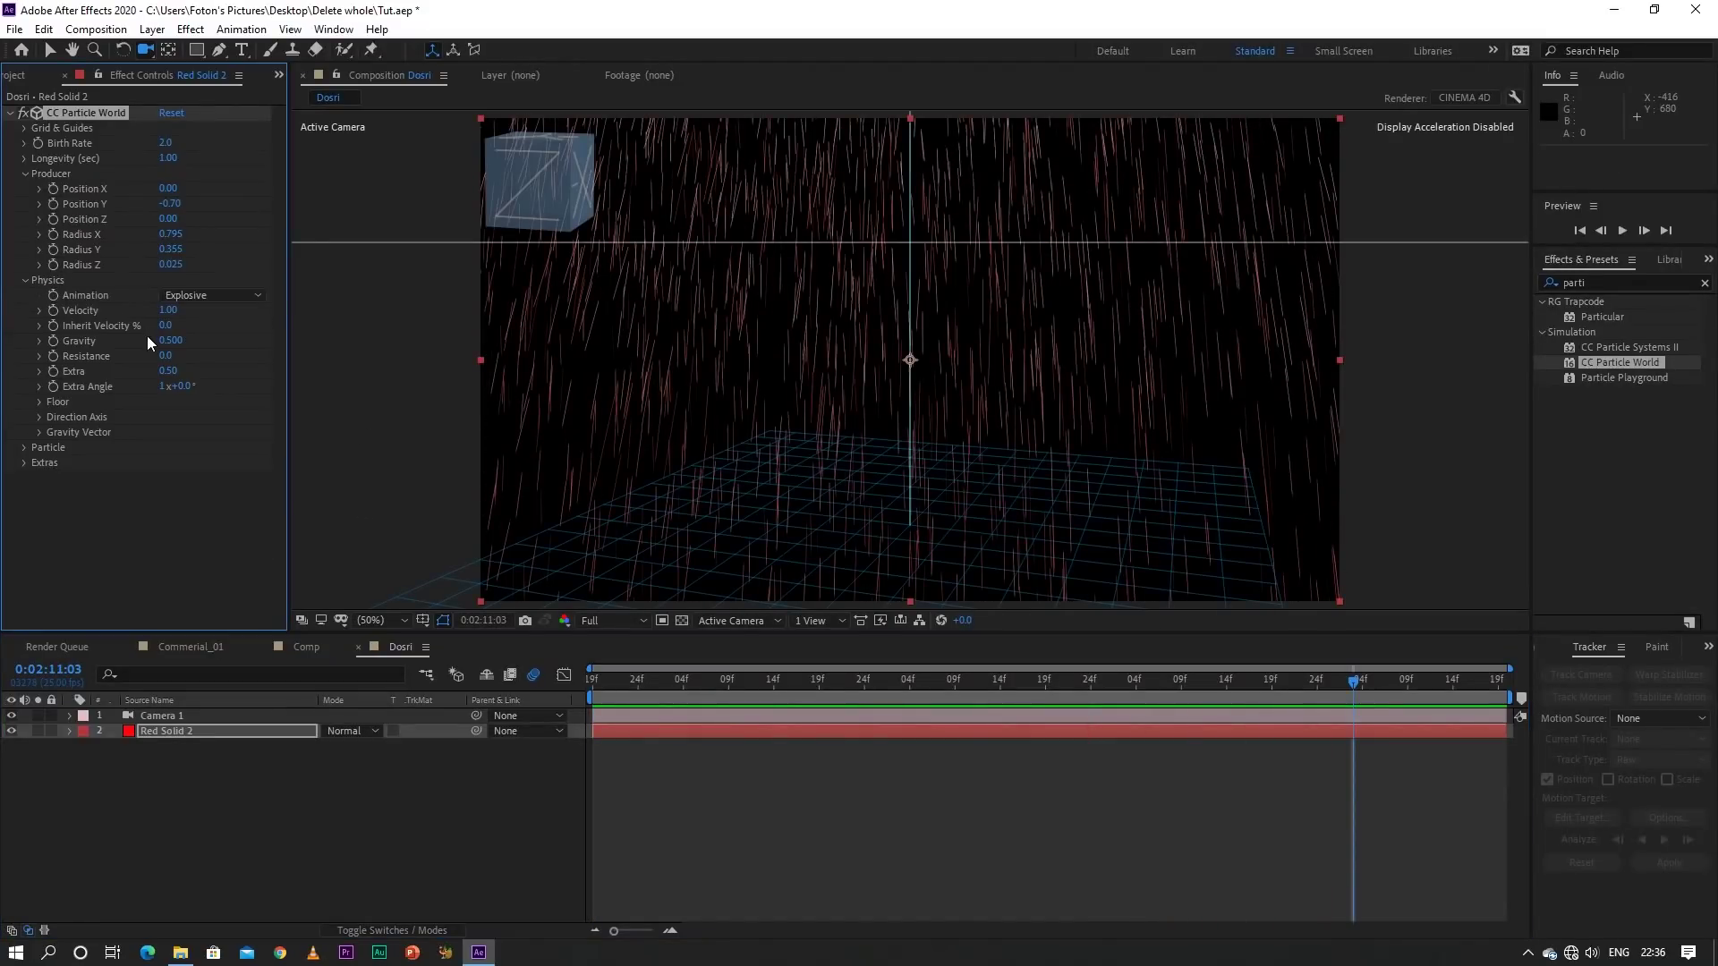
pyautogui.click(170, 341)
pyautogui.write('1')
pyautogui.press('Return')
pyautogui.press('space')
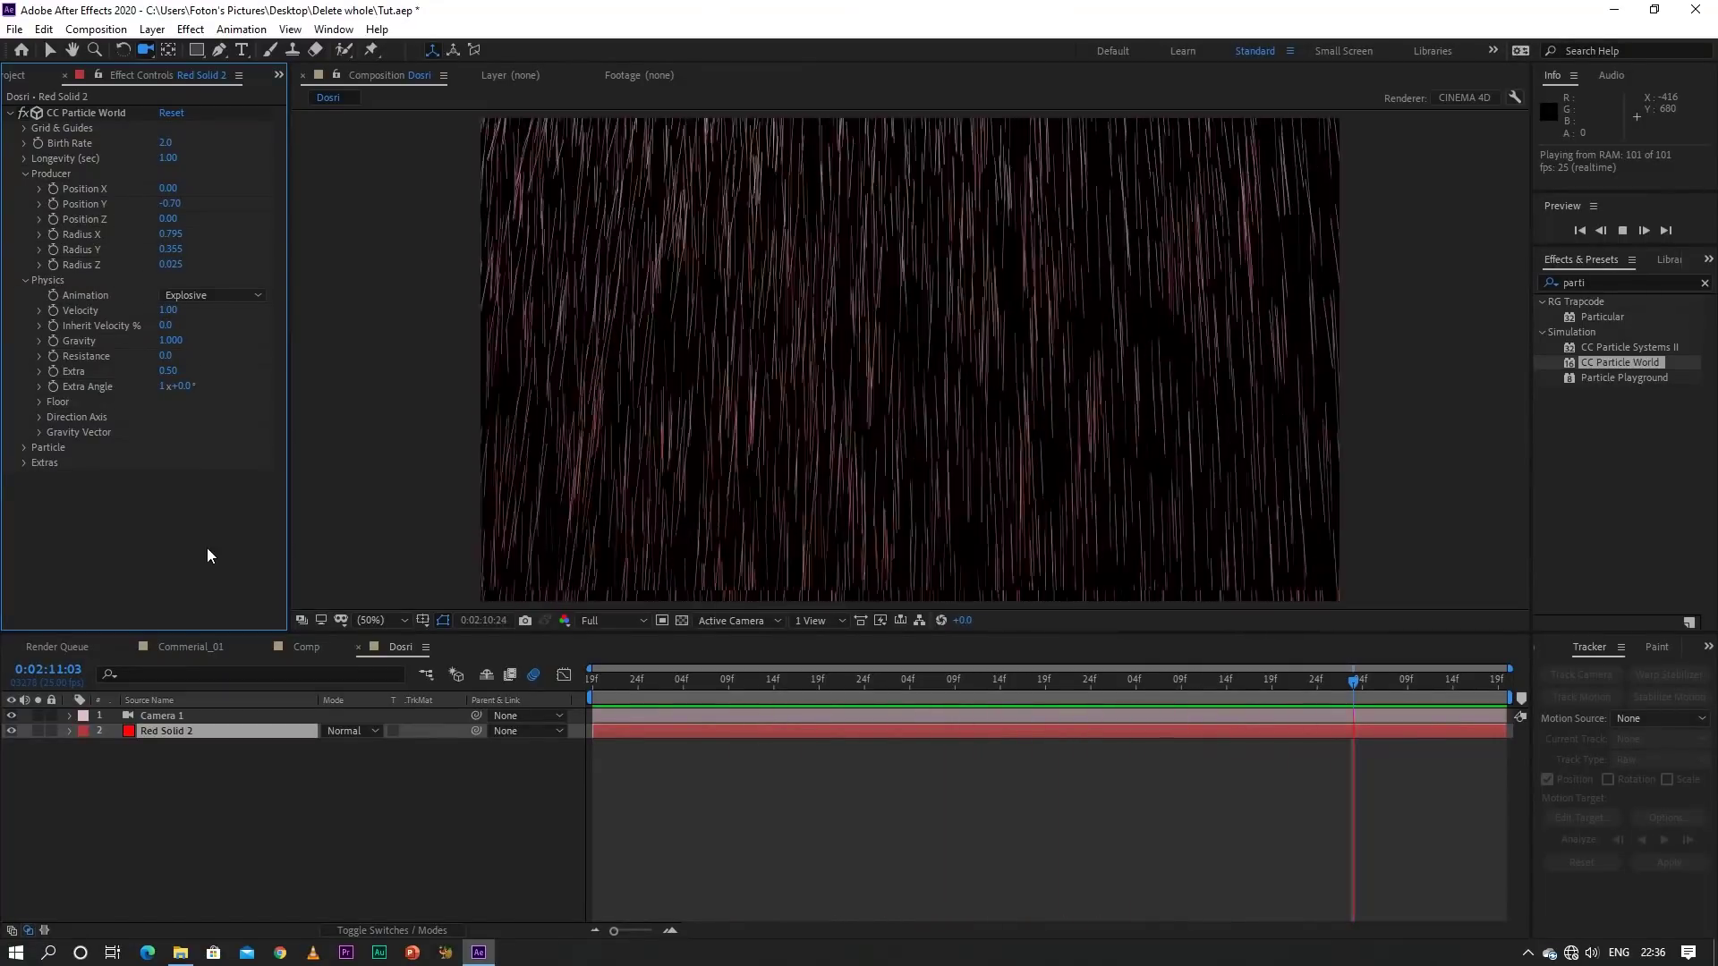
pyautogui.press('space')
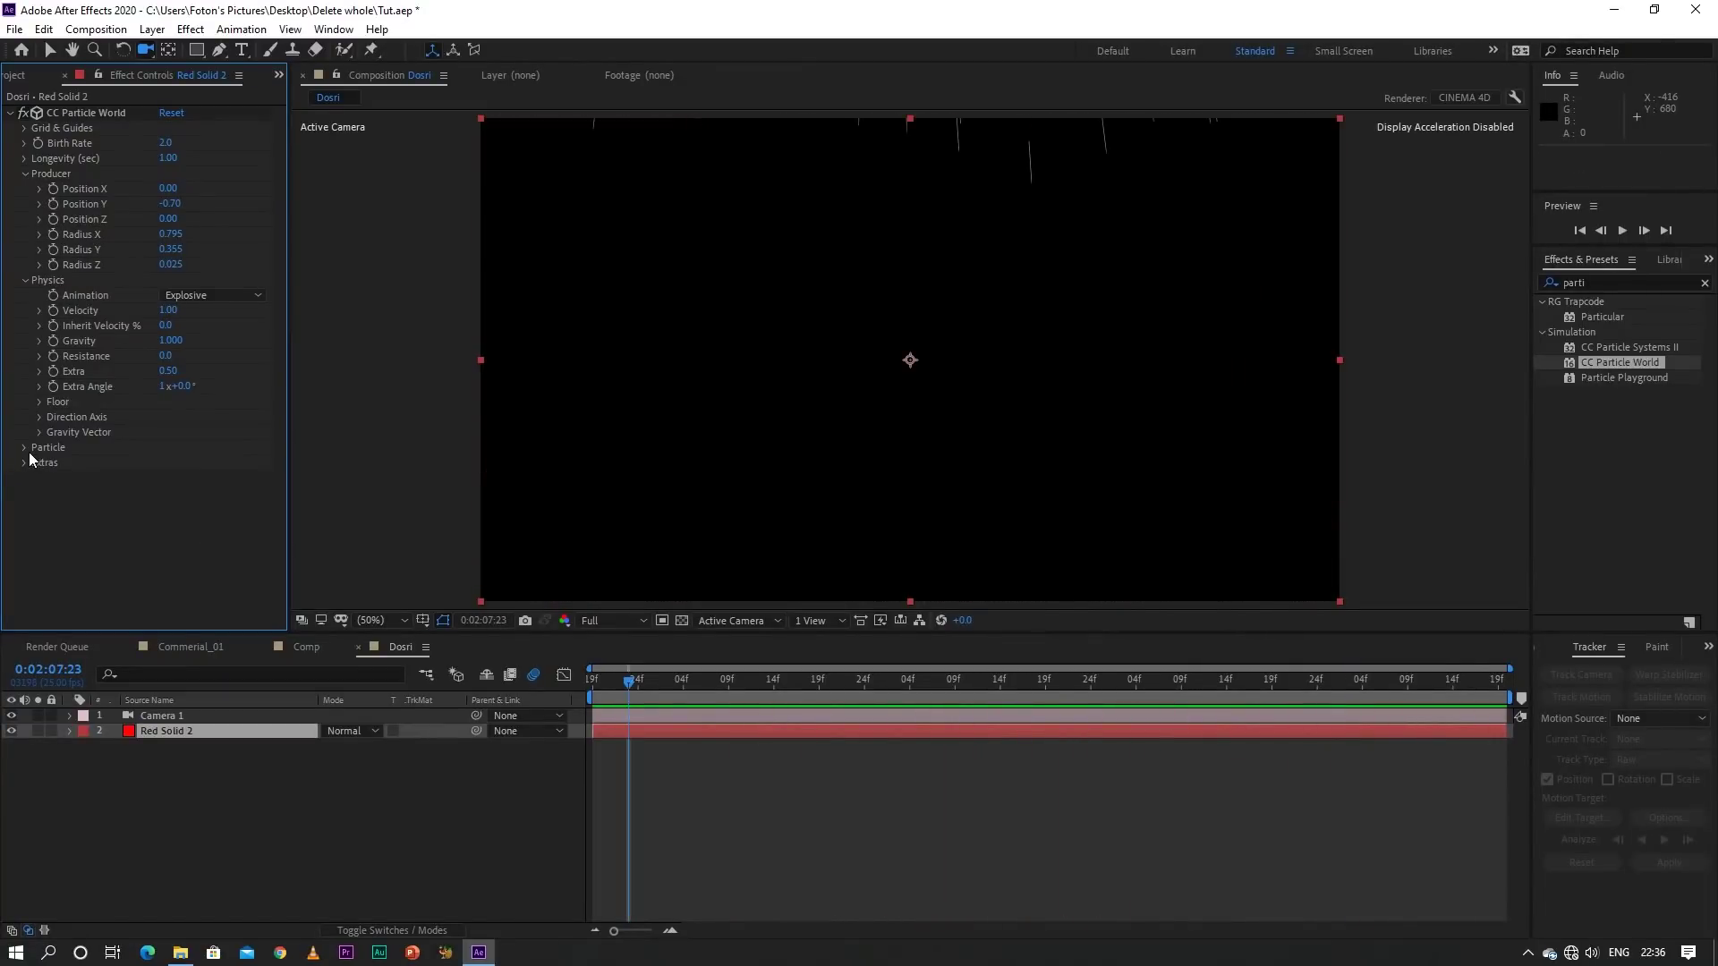
pyautogui.click(24, 447)
pyautogui.click(167, 577)
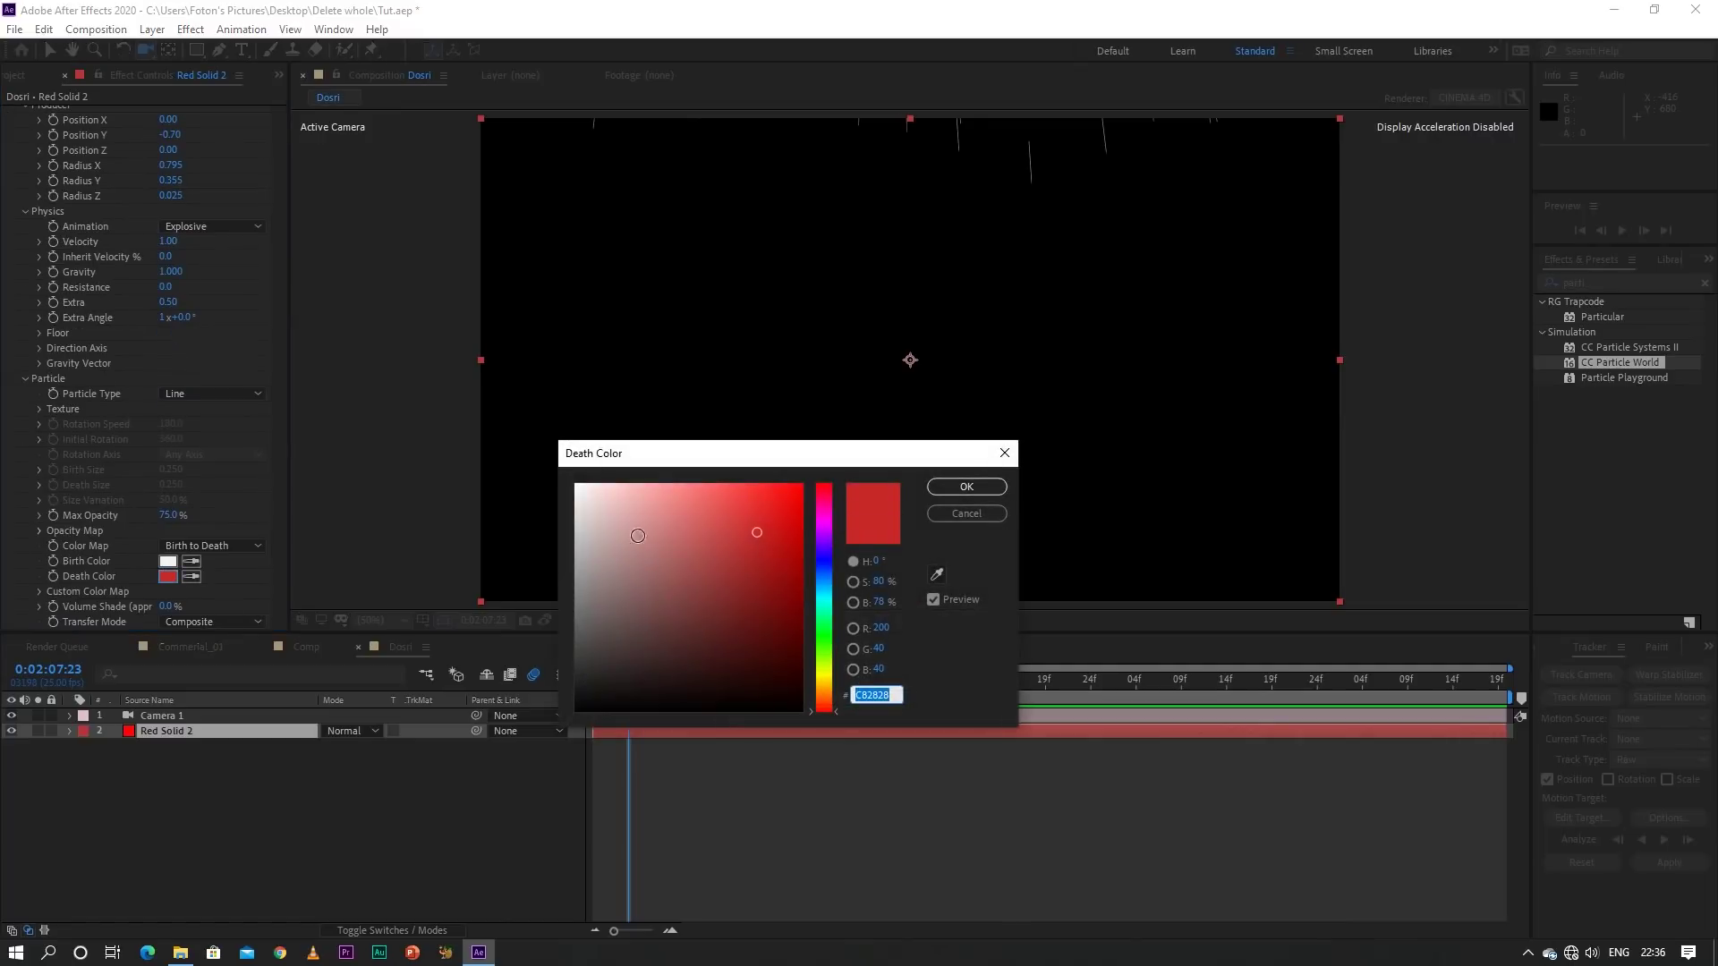
# Set the particle Death Color to white FFFFFF and preview the white rain streaks
pyautogui.write('FFFFFF')
pyautogui.press('Return')
pyautogui.click(966, 488)
pyautogui.press('space')
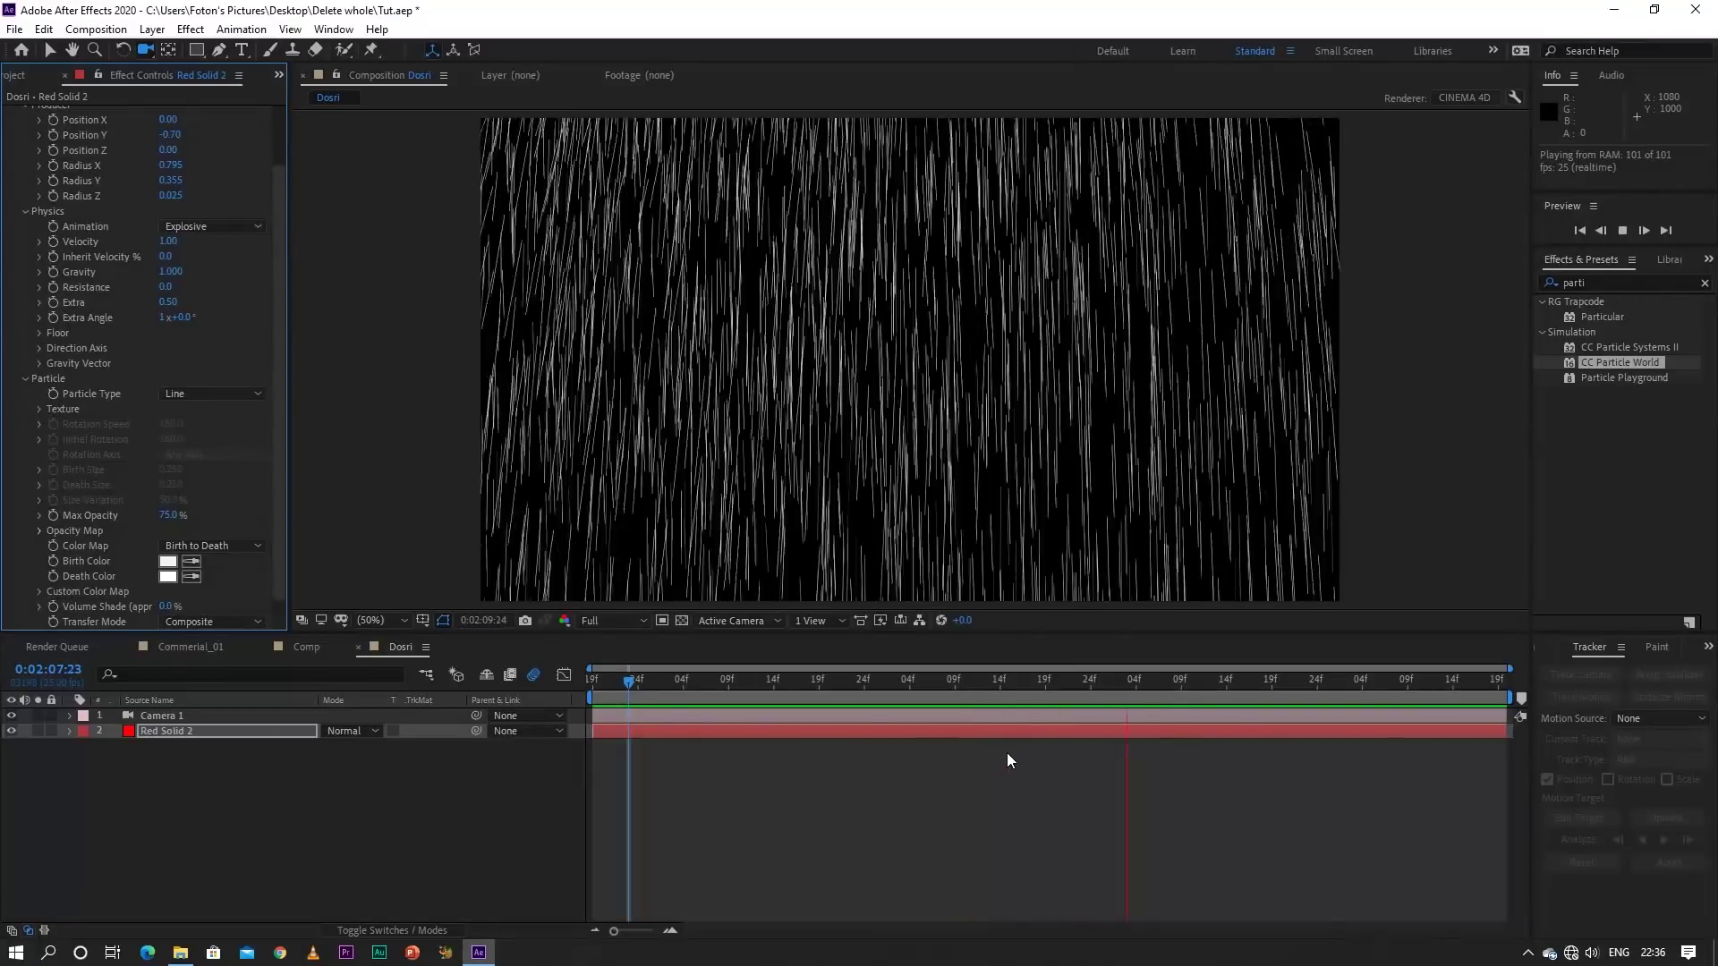
pyautogui.press('space')
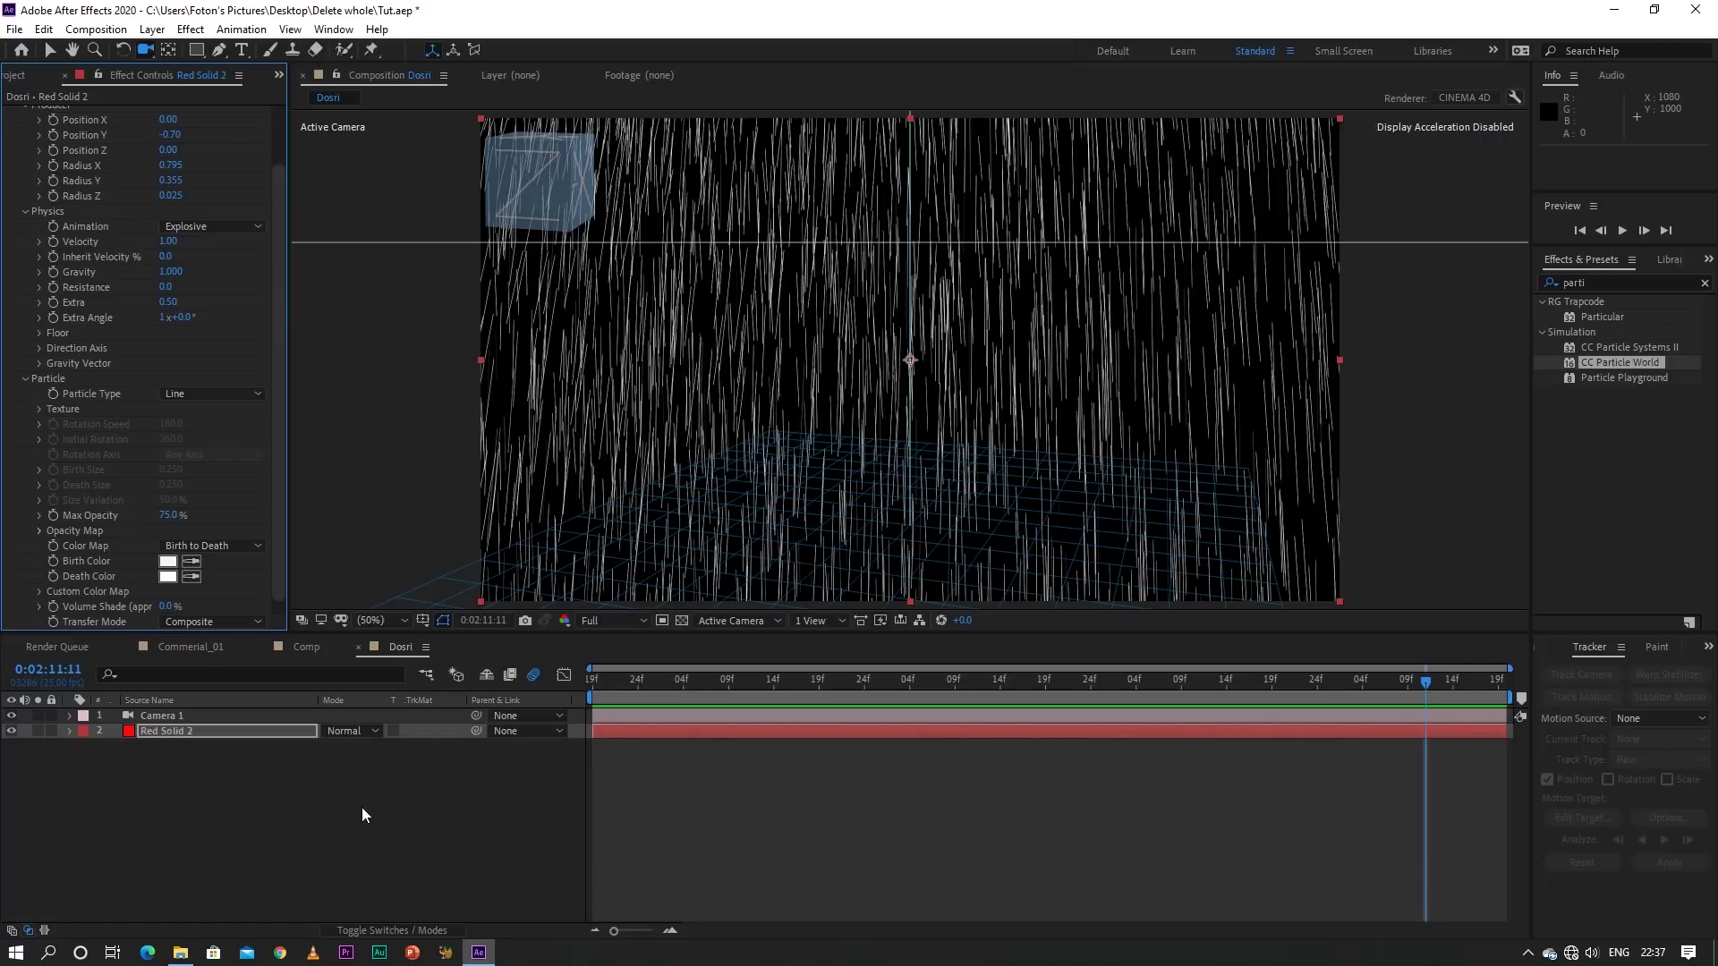
pyautogui.click(151, 716)
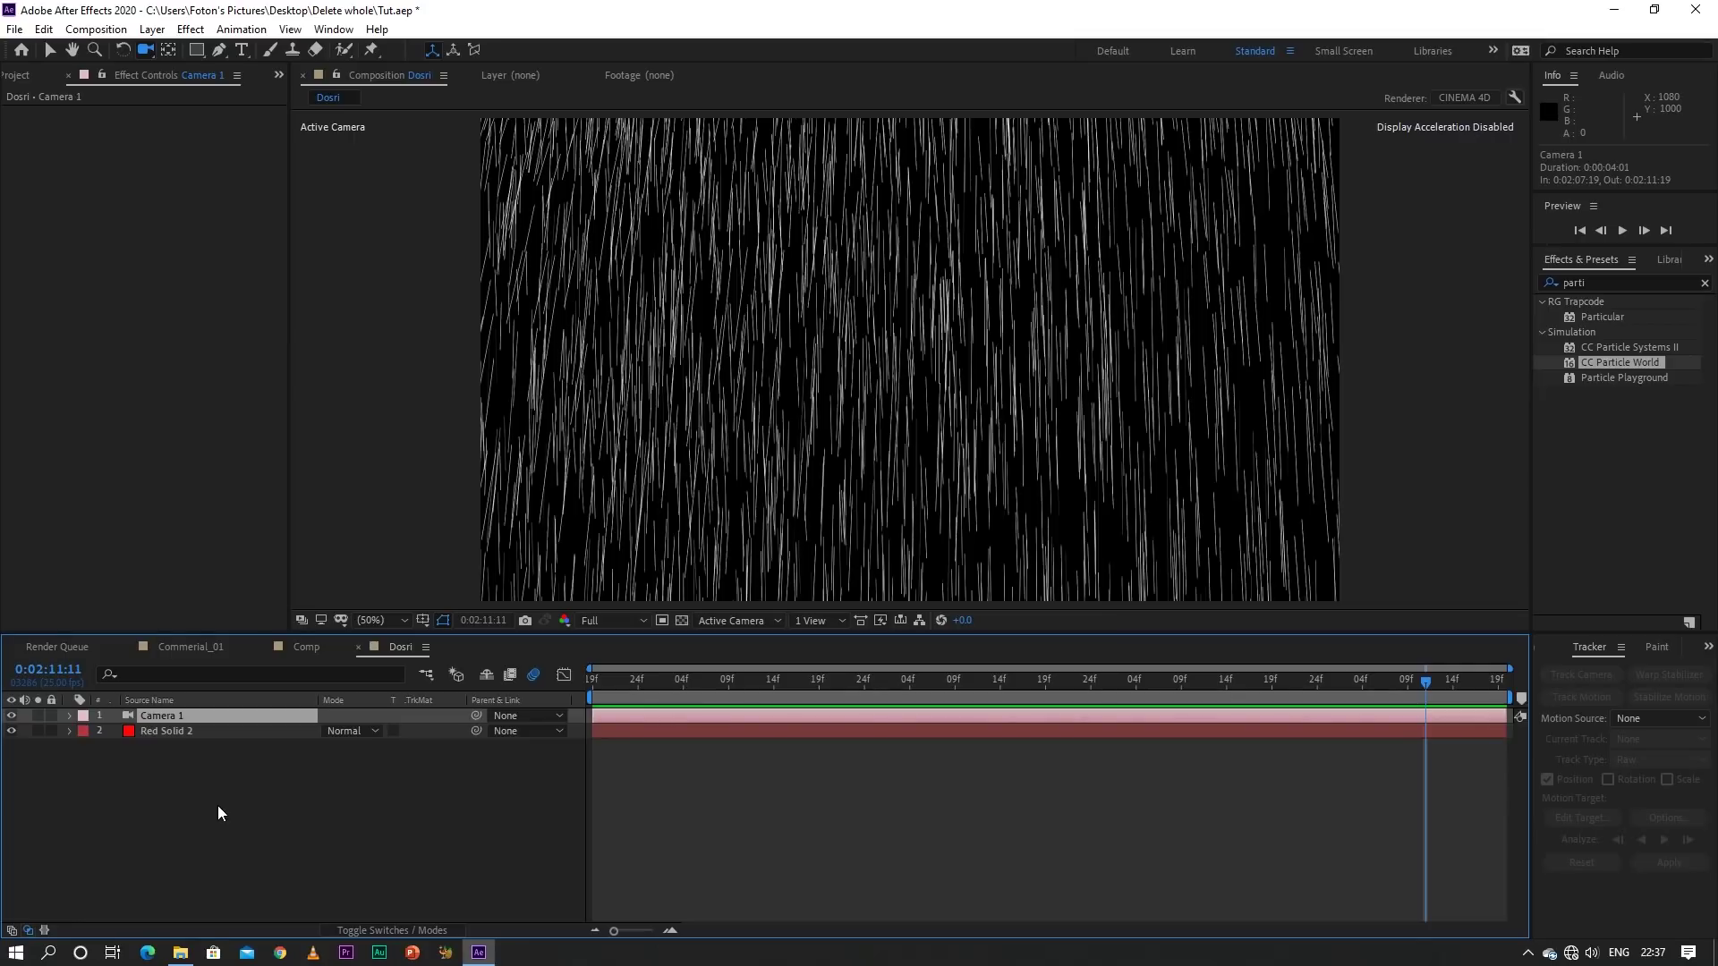
# Replace Red Solid 2 with a new full-frame Red Solid 3 and enable its 3D Layer switch
pyautogui.click(192, 735)
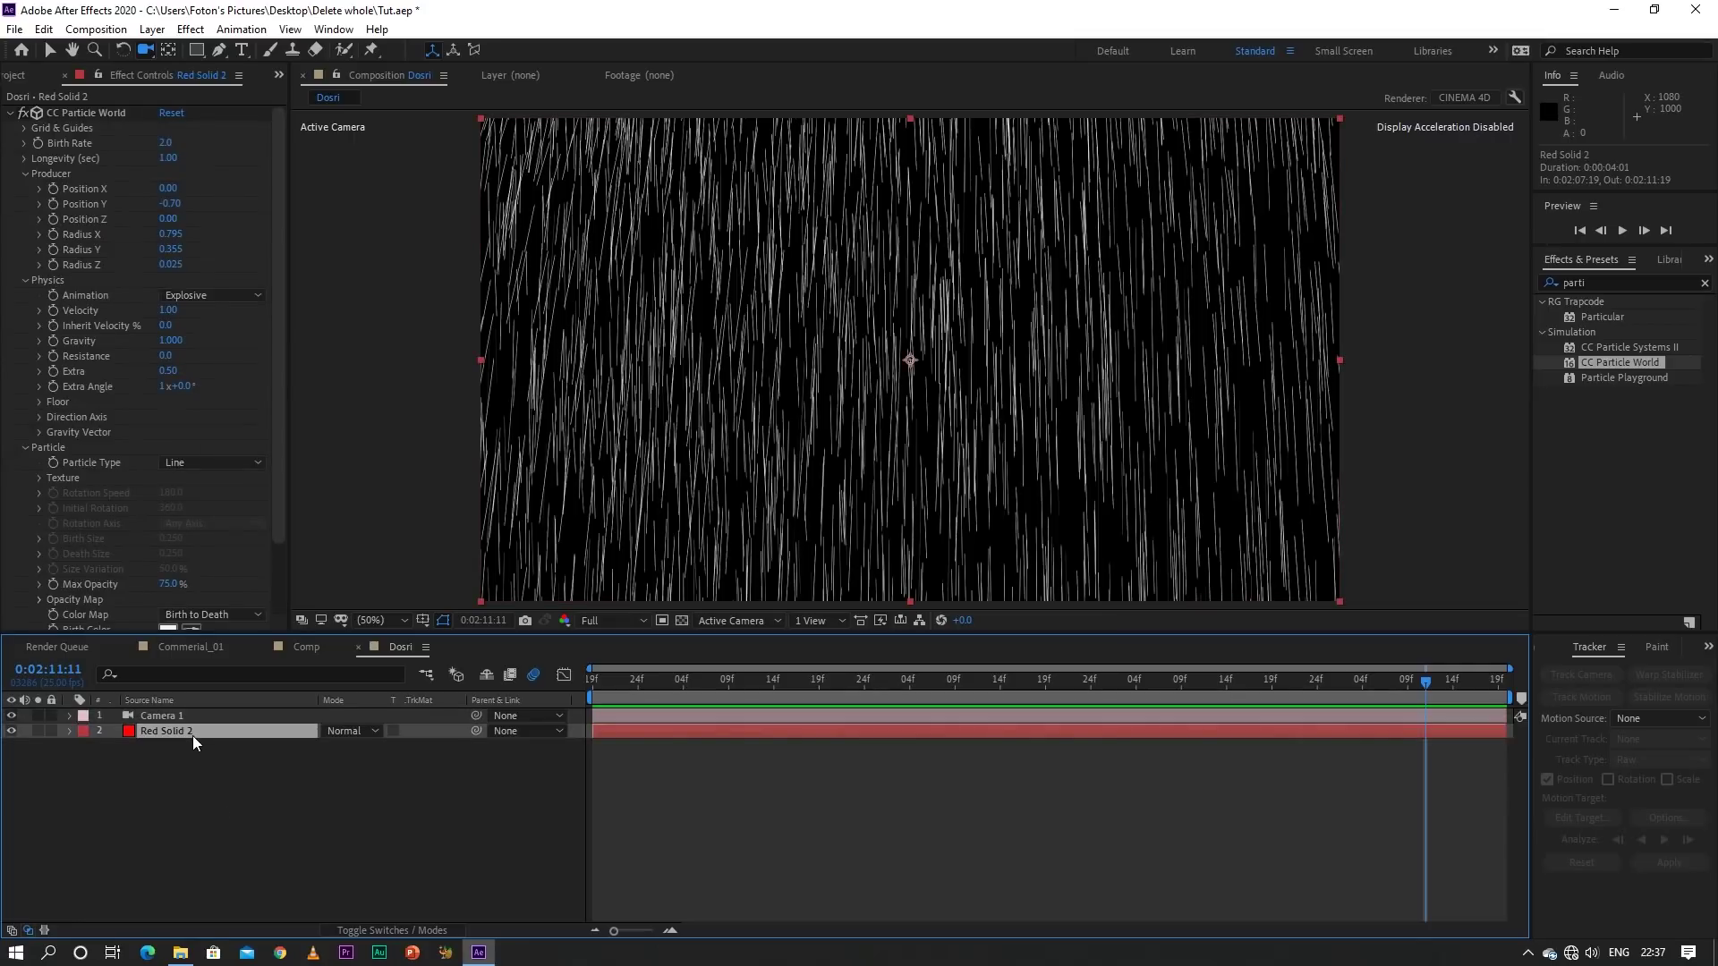
pyautogui.press('Delete')
pyautogui.rightClick(192, 736)
pyautogui.moveTo(308, 548)
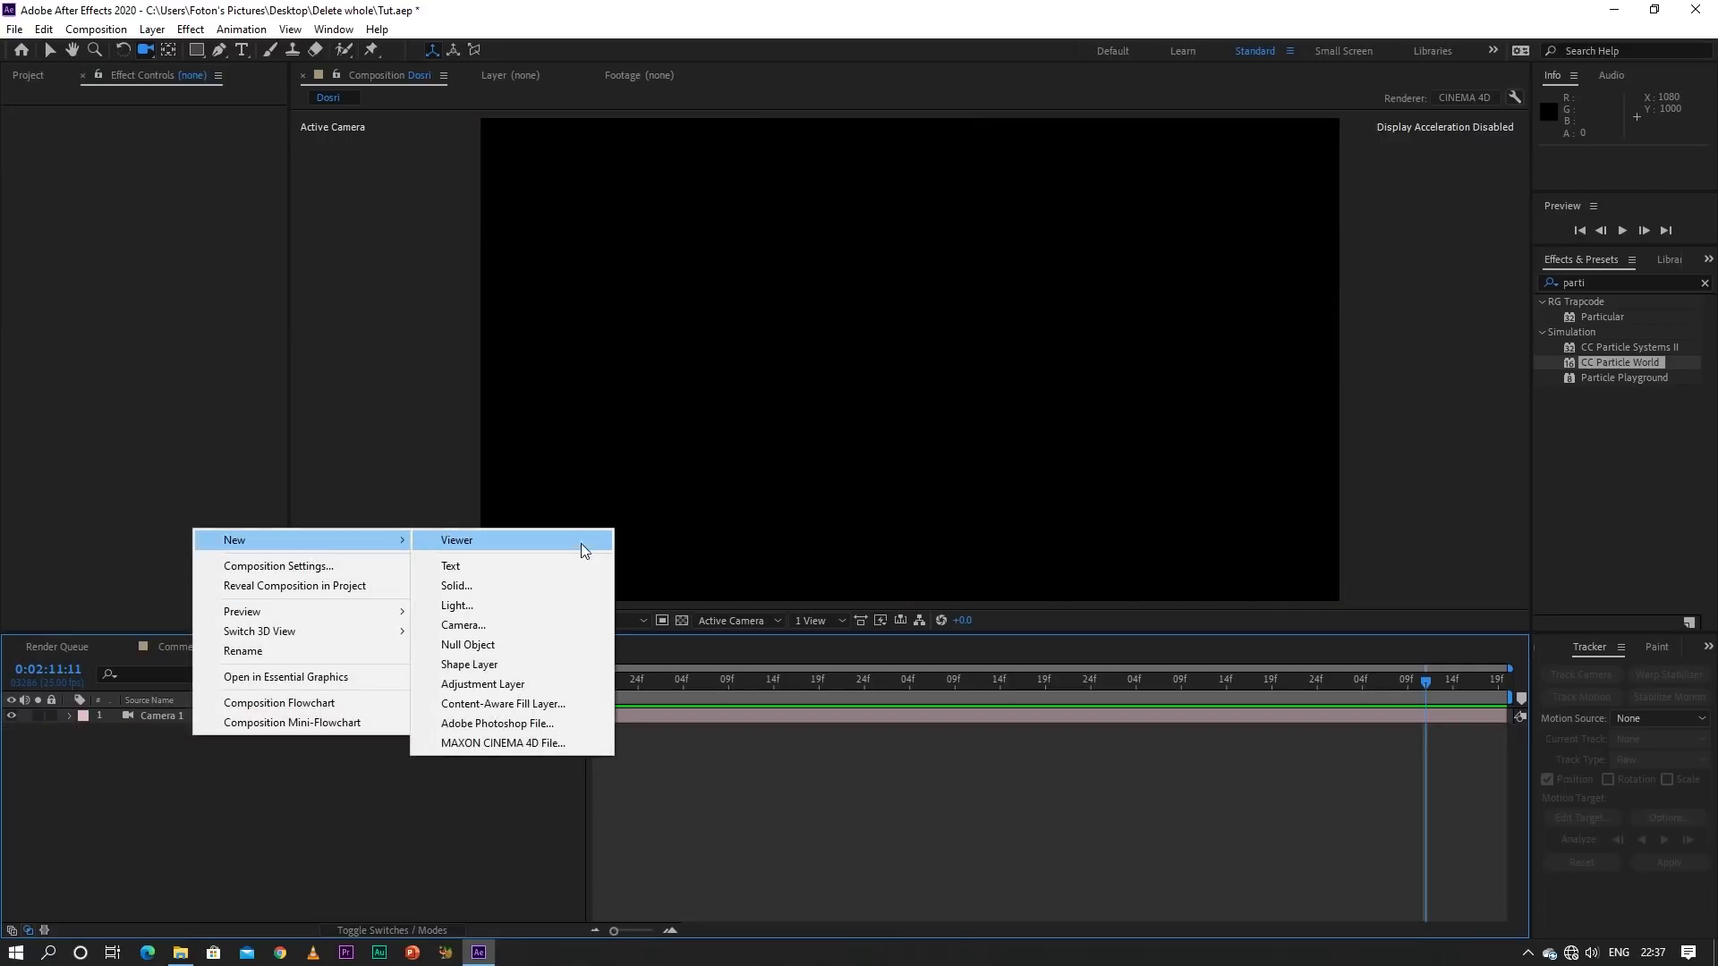
pyautogui.click(499, 582)
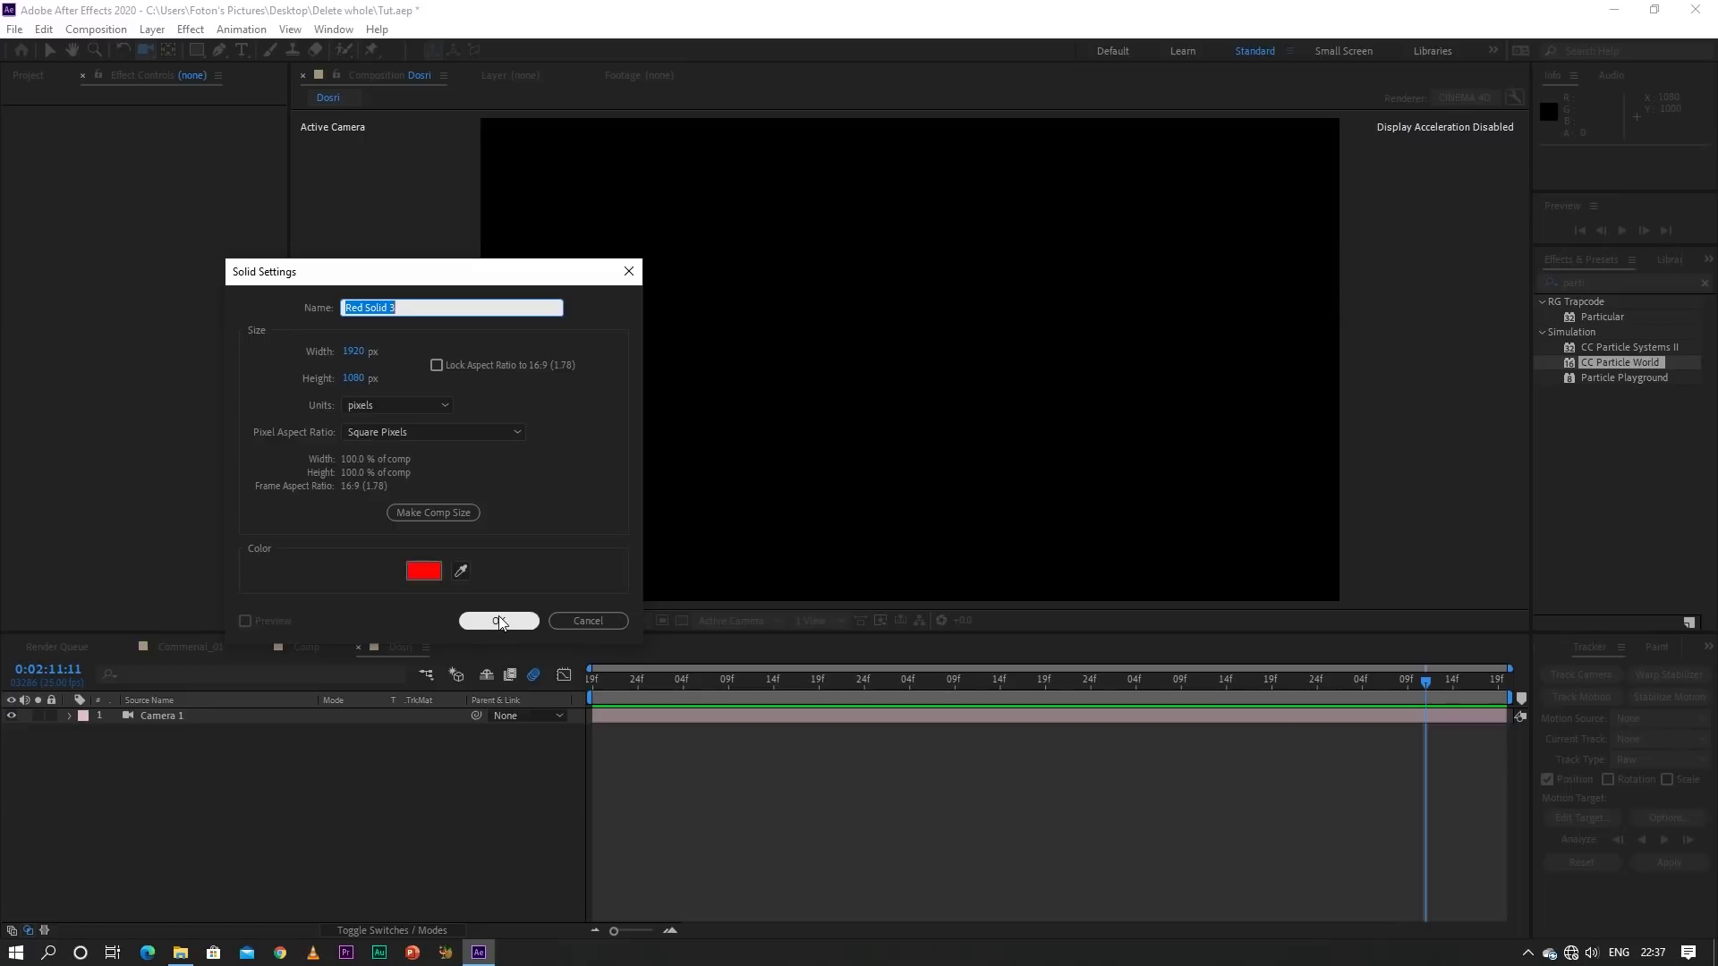
pyautogui.click(499, 618)
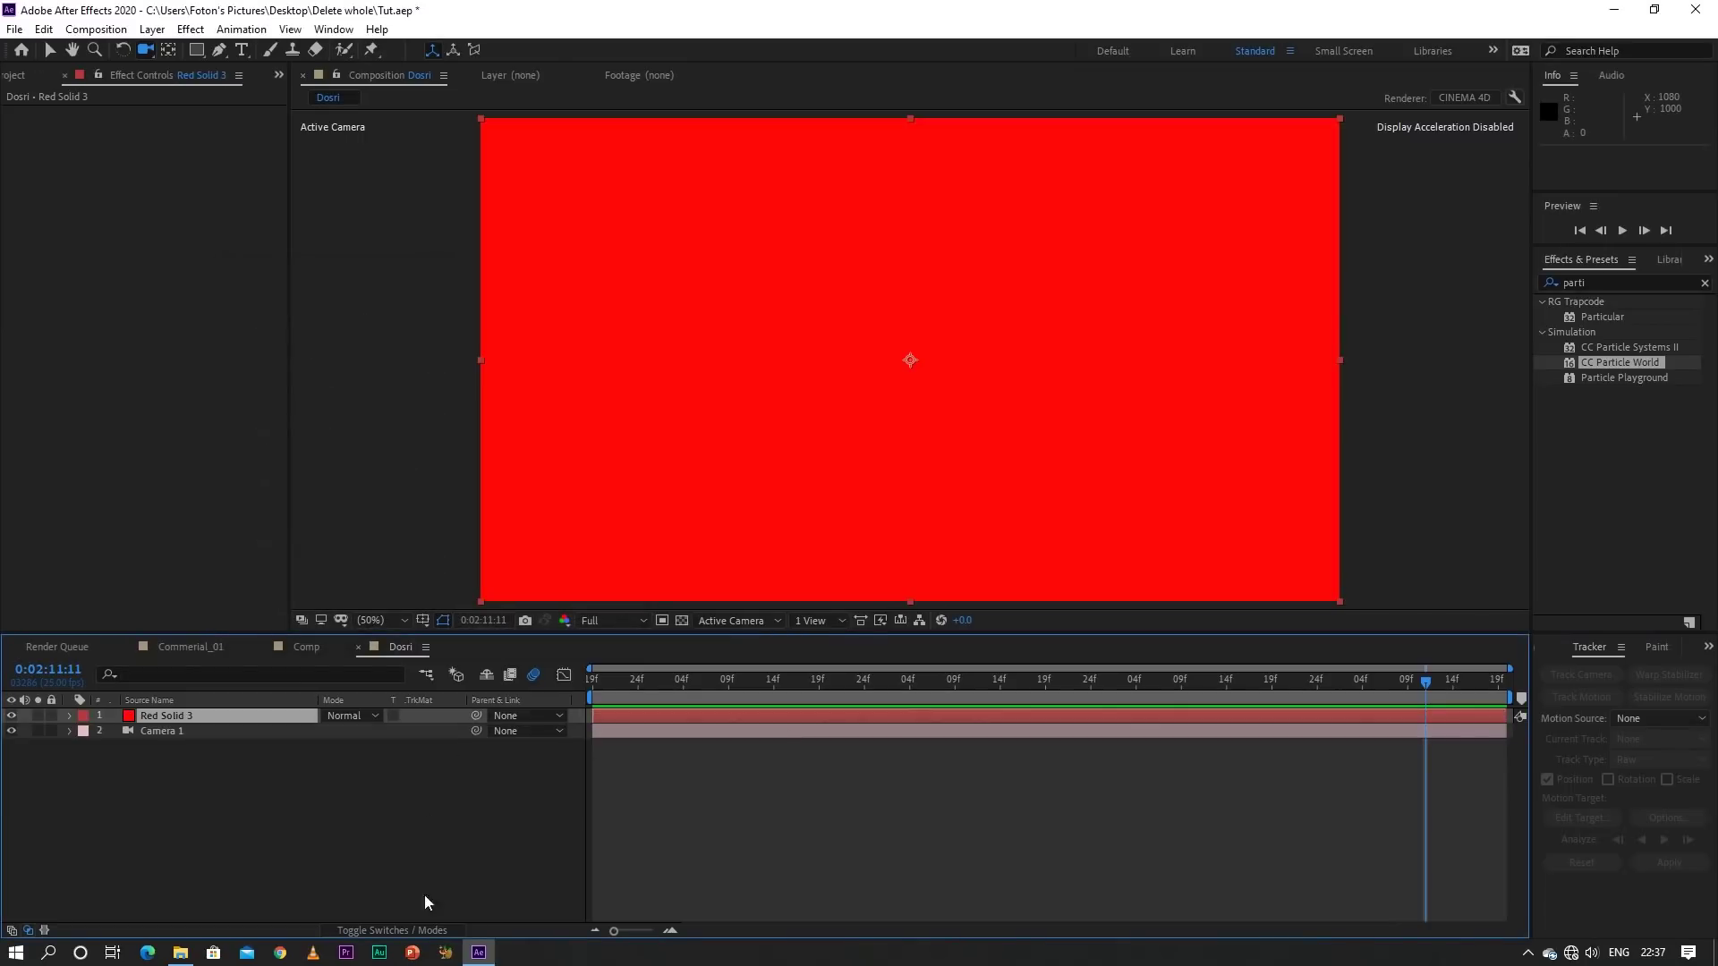
pyautogui.click(391, 930)
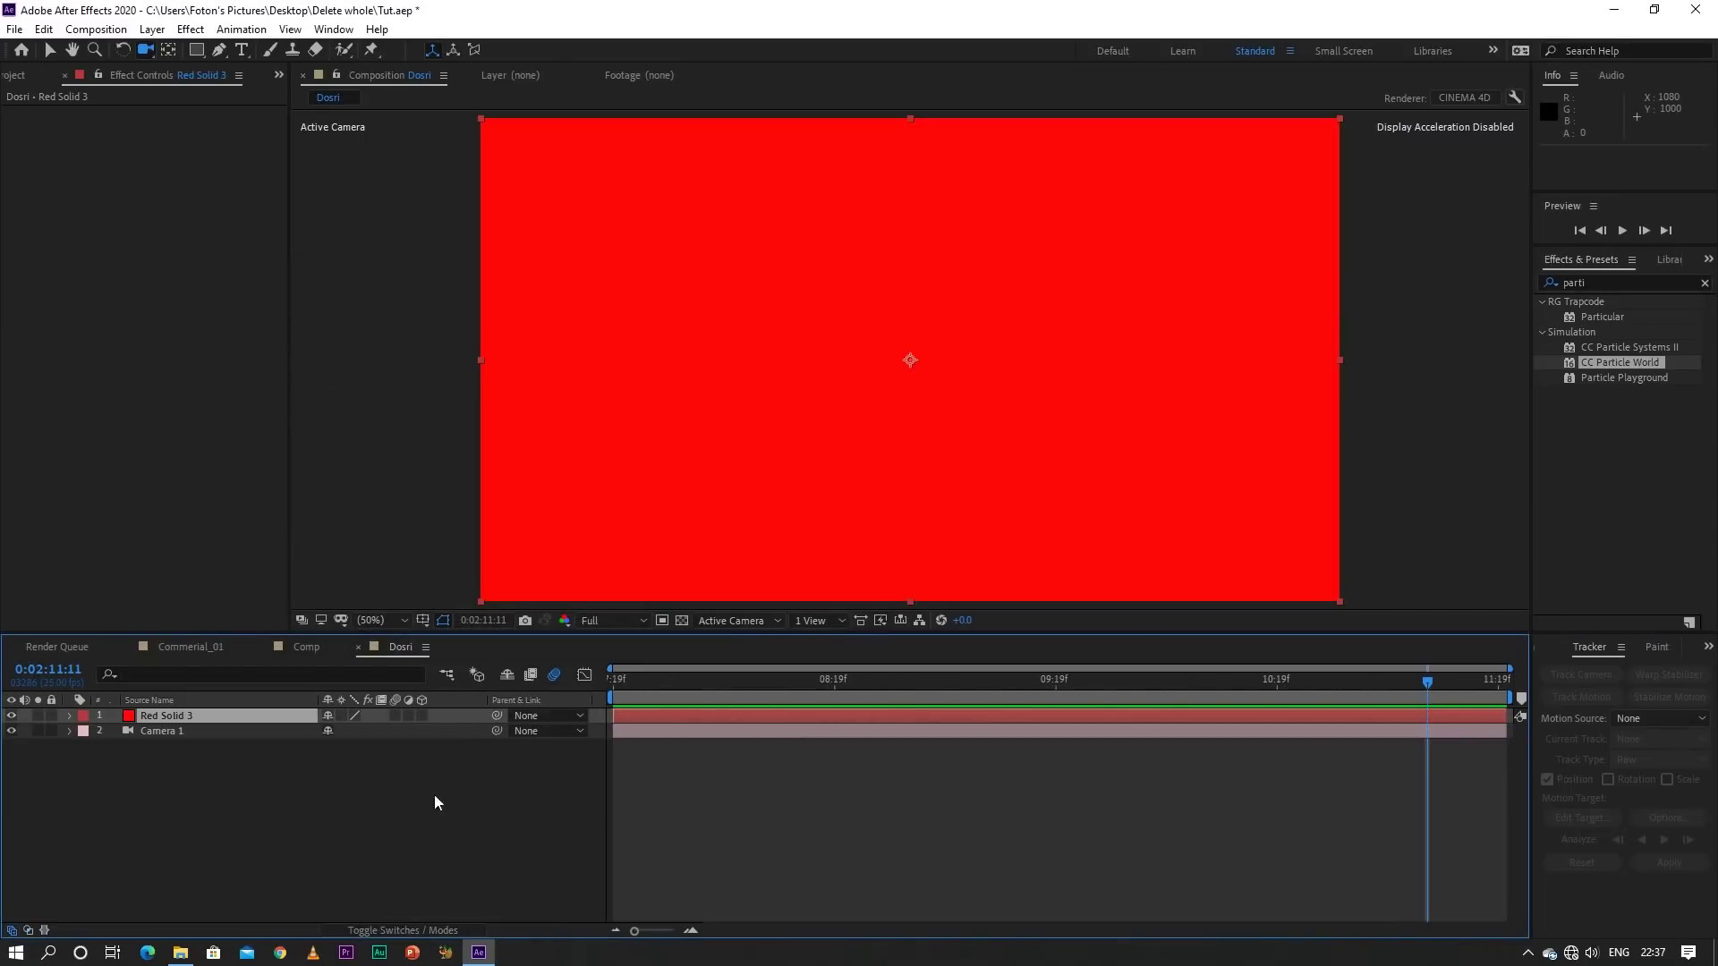
pyautogui.click(422, 715)
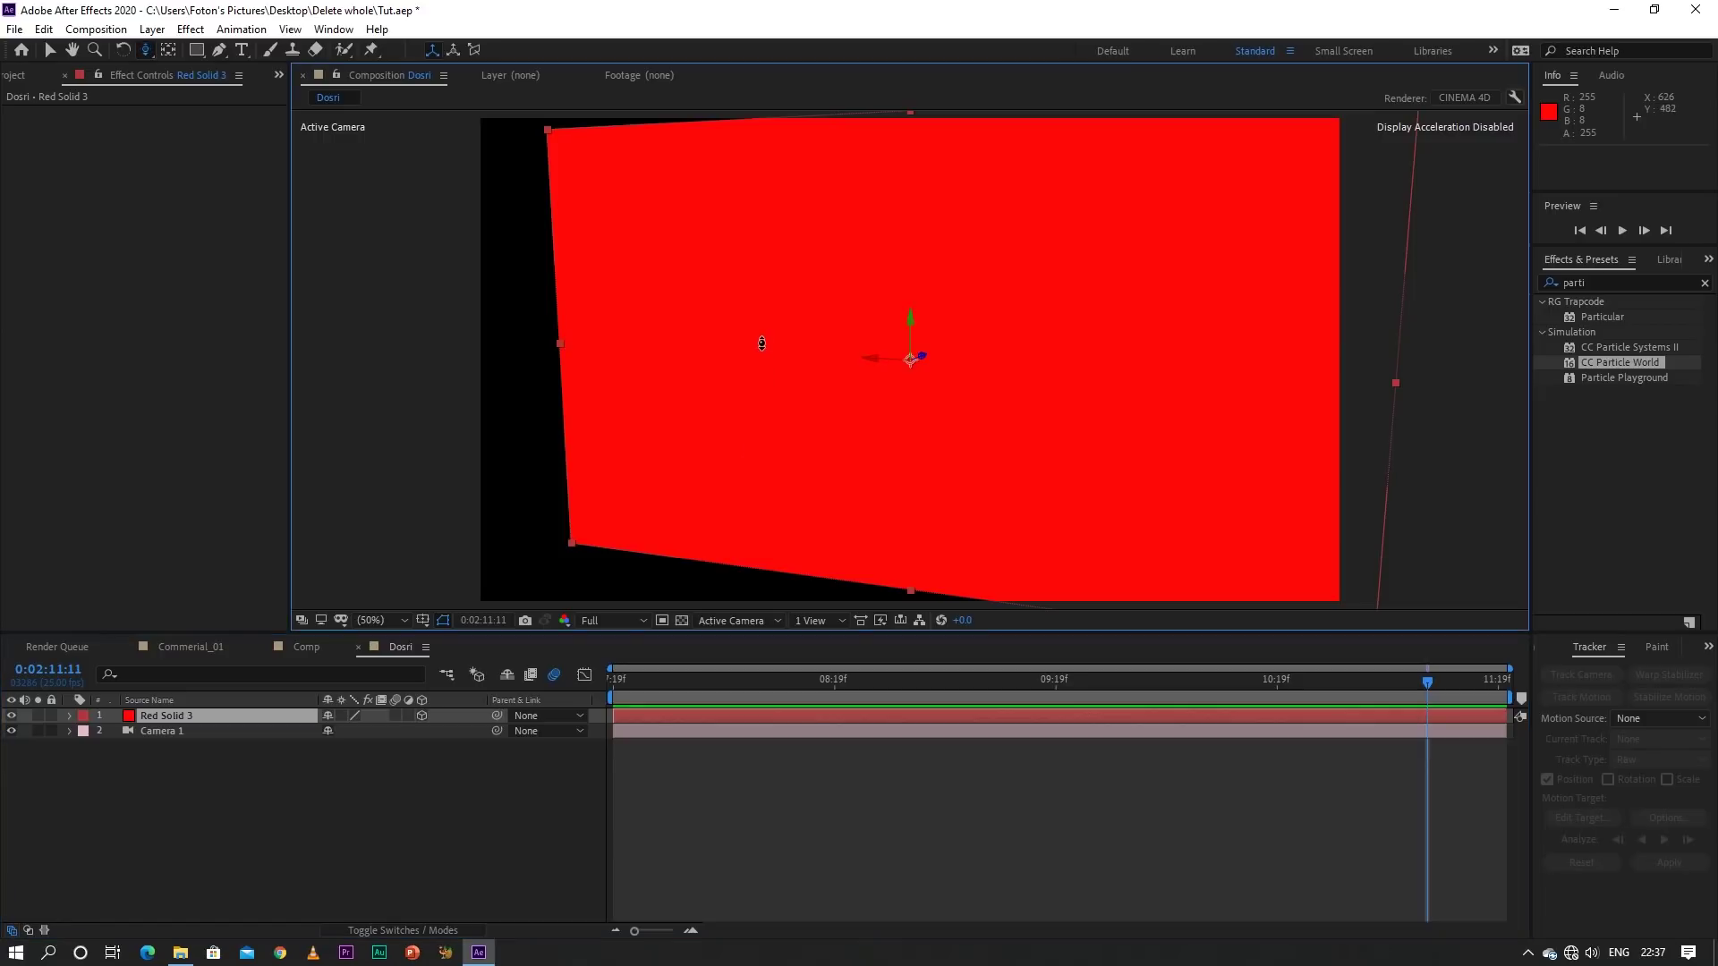
# Orbit and dolly Camera 1 around the red solid to a steep angle
pyautogui.moveTo(761, 335); pyautogui.dragTo(764, 388)
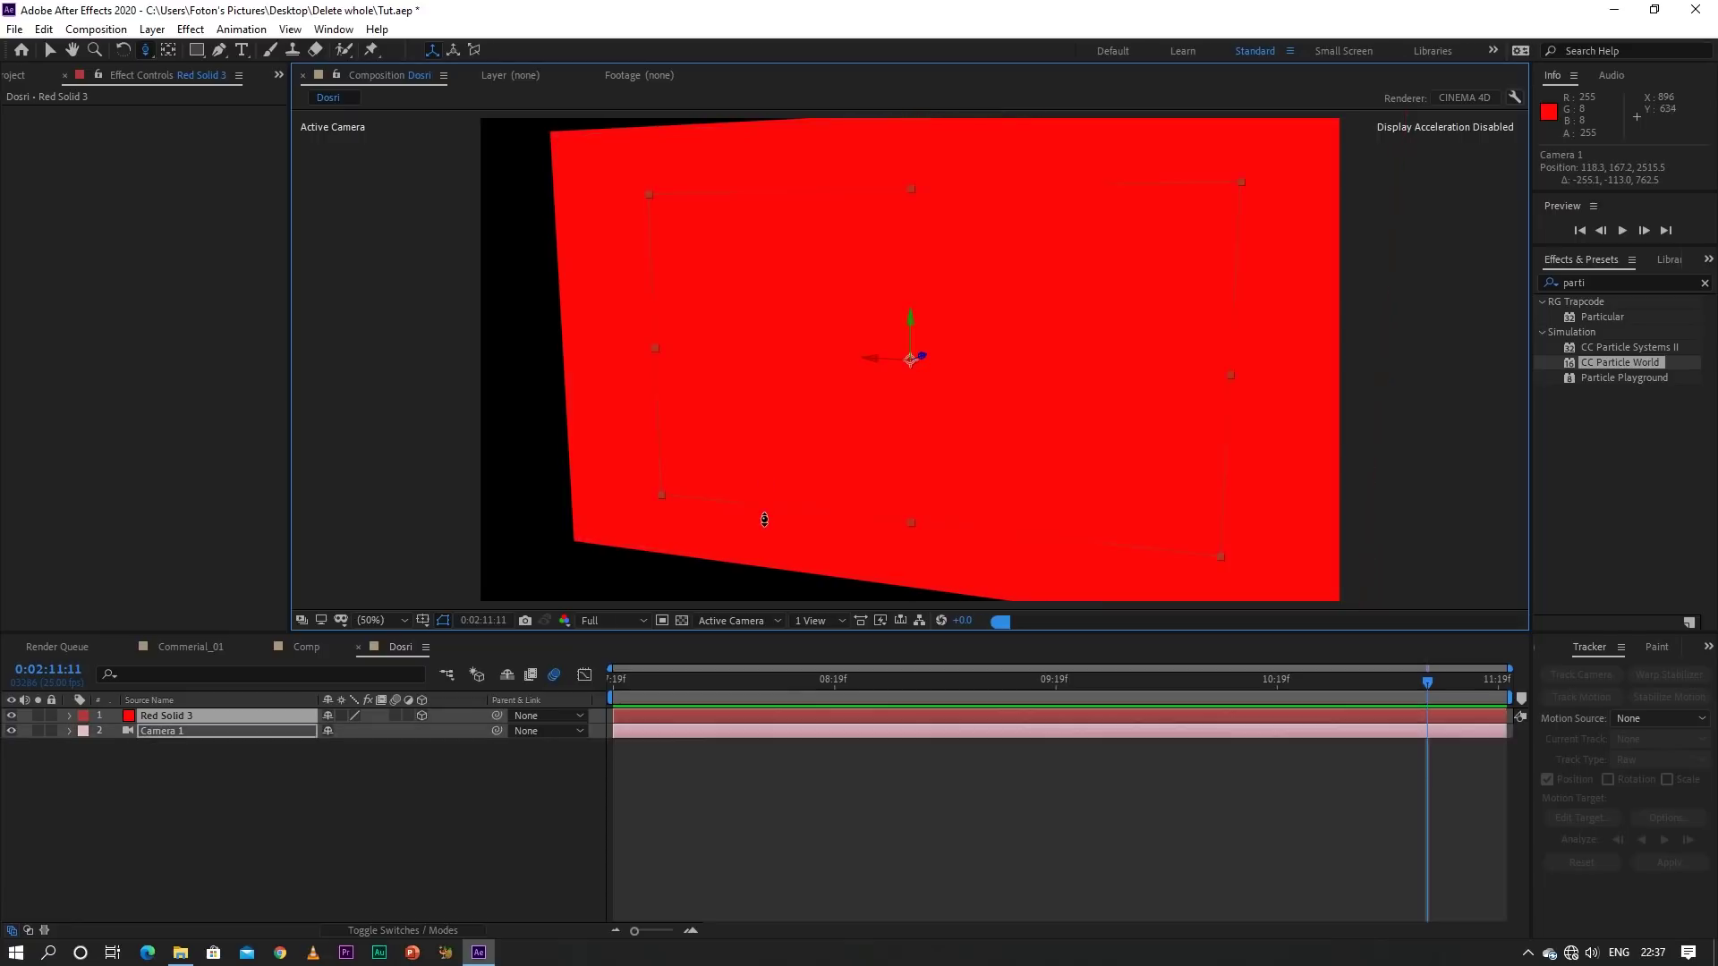
pyautogui.moveTo(764, 519); pyautogui.dragTo(797, 489)
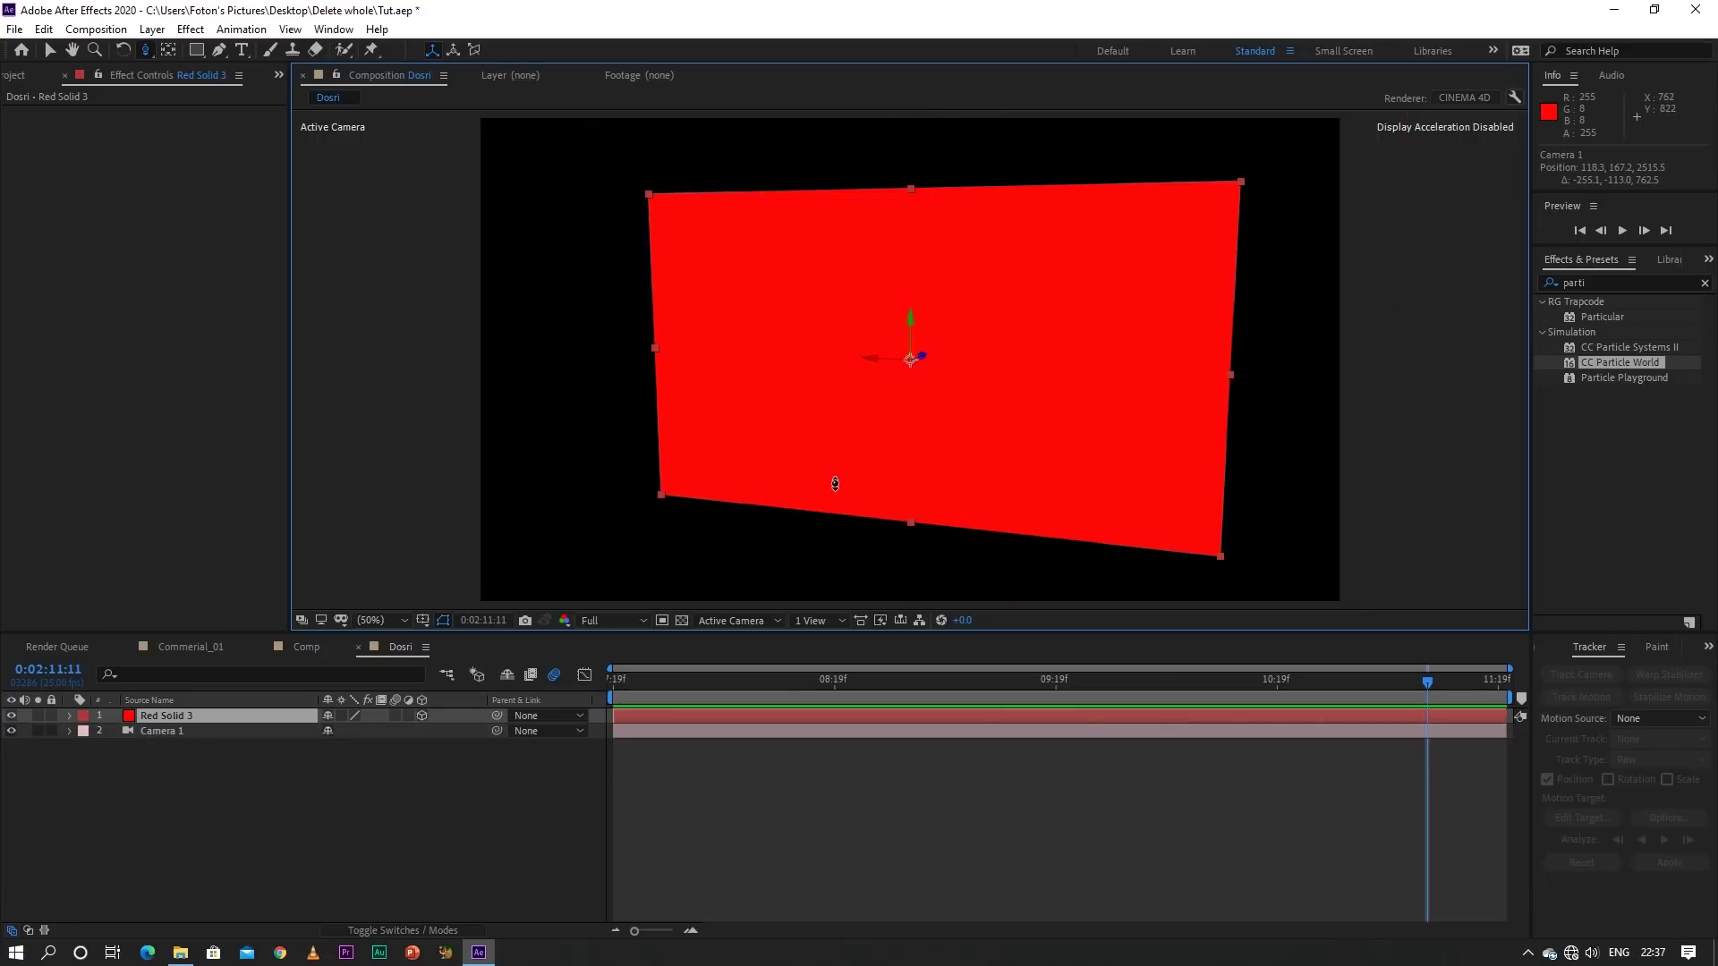
pyautogui.moveTo(991, 453); pyautogui.dragTo(888, 456)
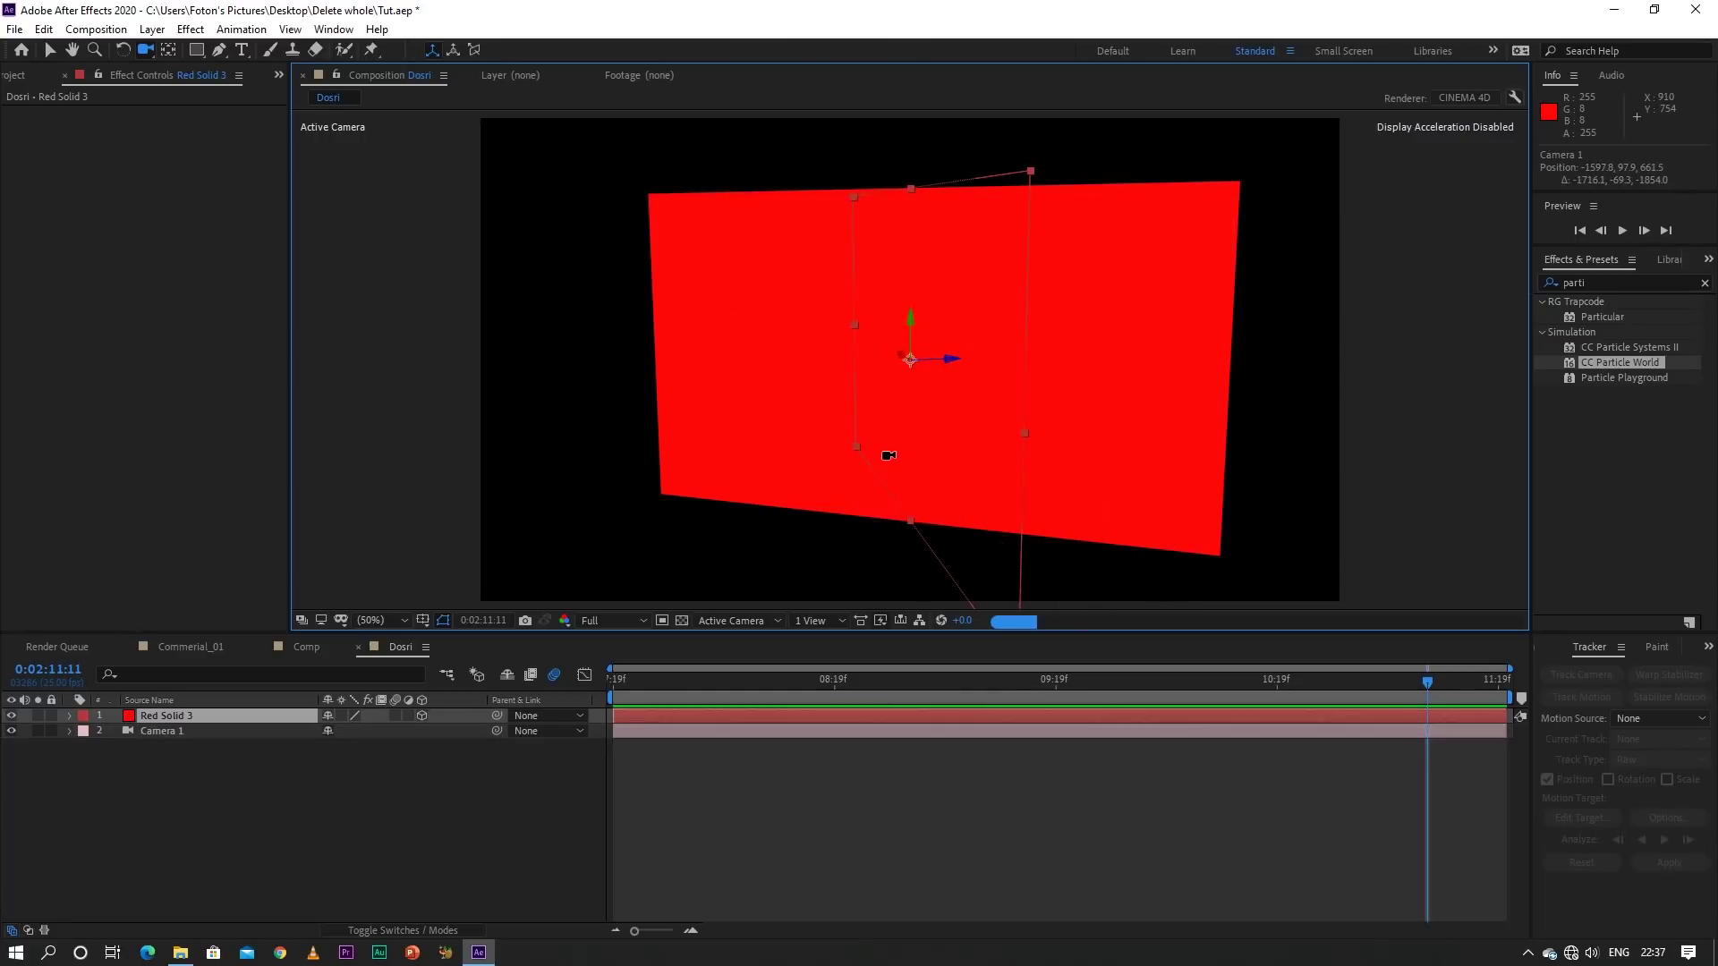
pyautogui.moveTo(882, 479); pyautogui.dragTo(876, 515)
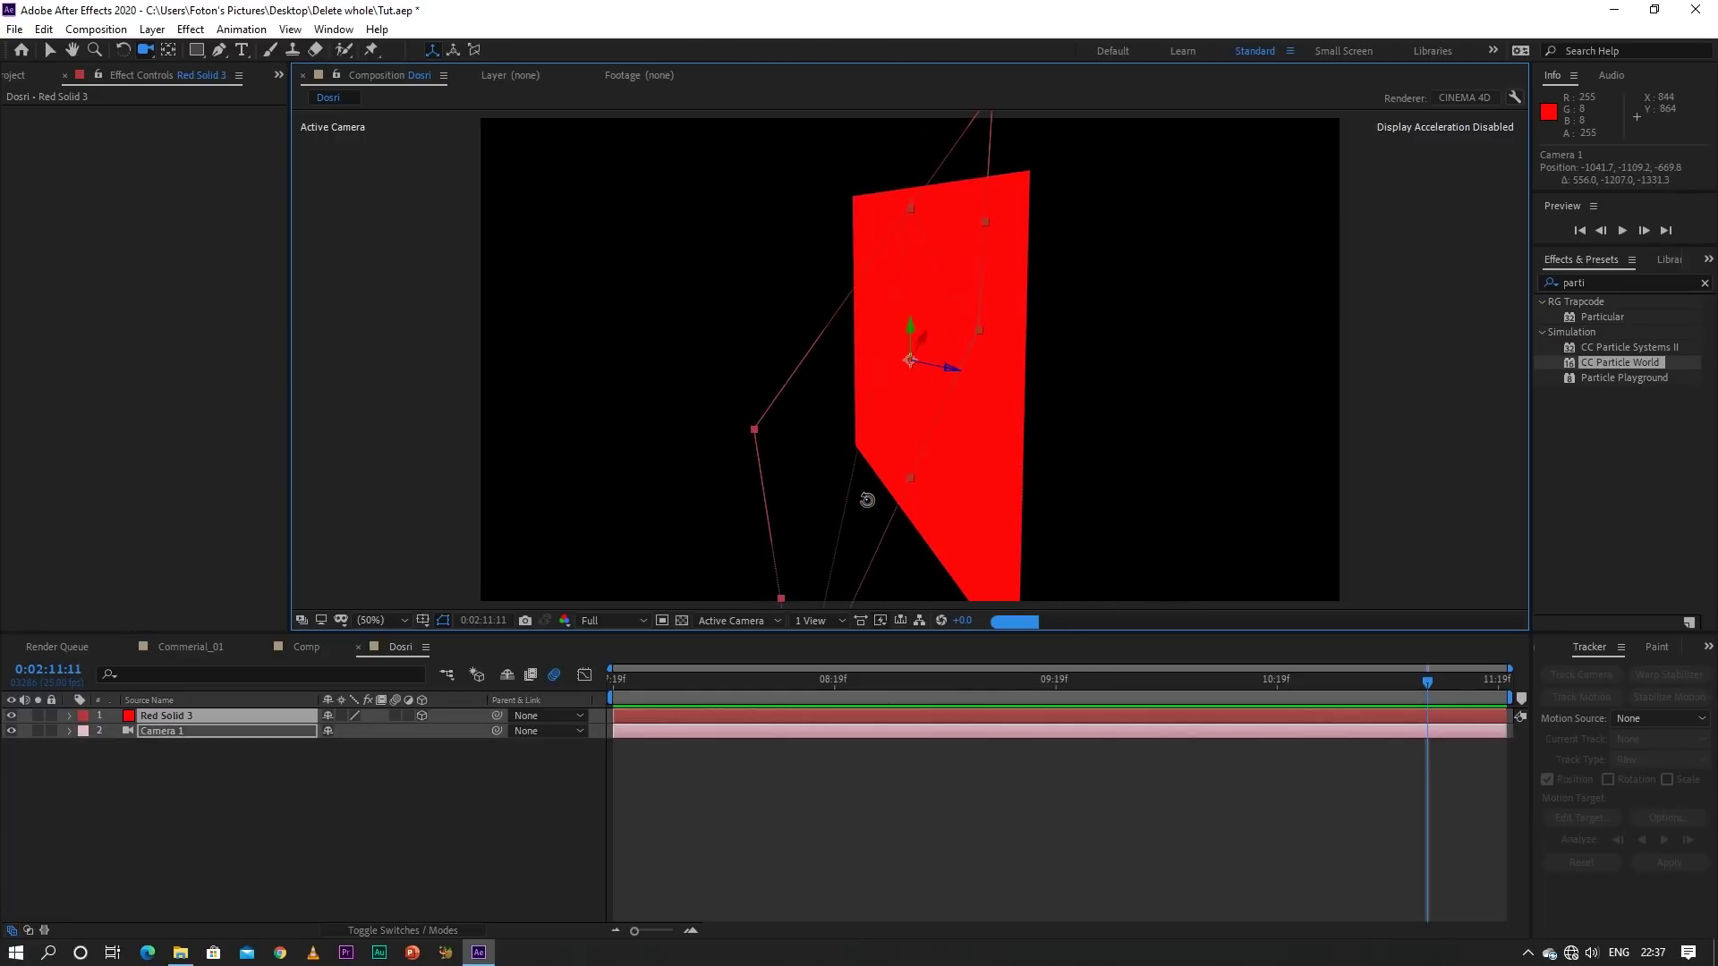
# Try the 4 Views layout and Top view, then return to 1 View through Active Camera
pyautogui.click(834, 621)
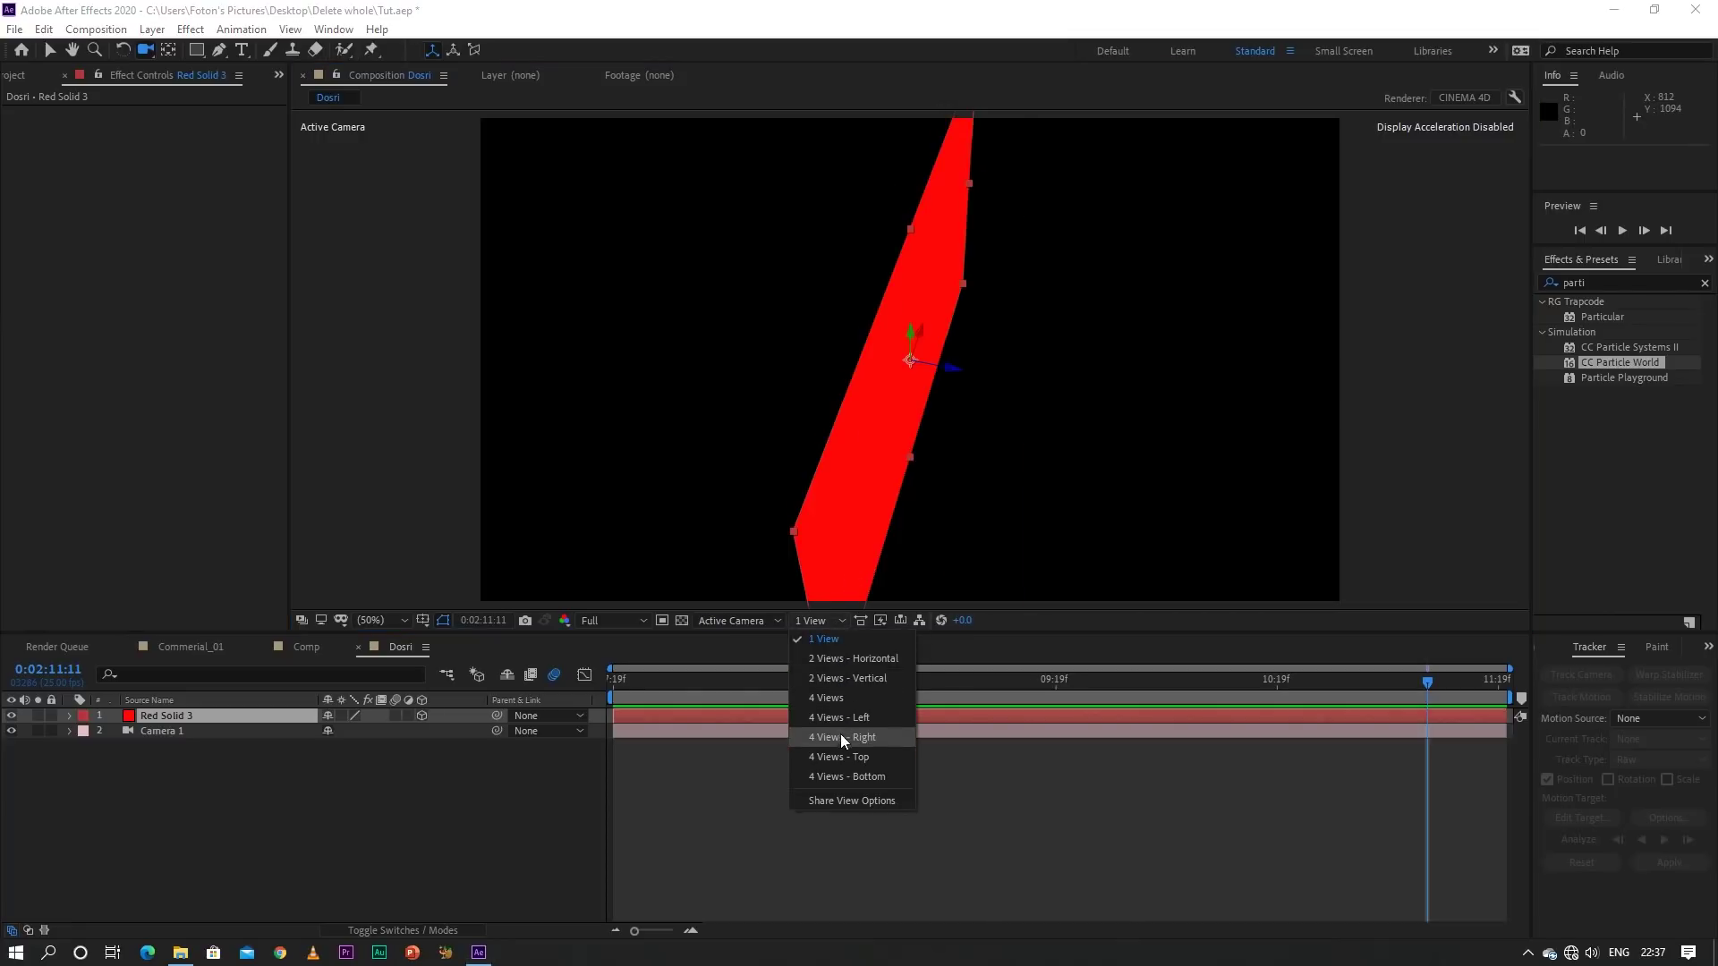
pyautogui.click(844, 757)
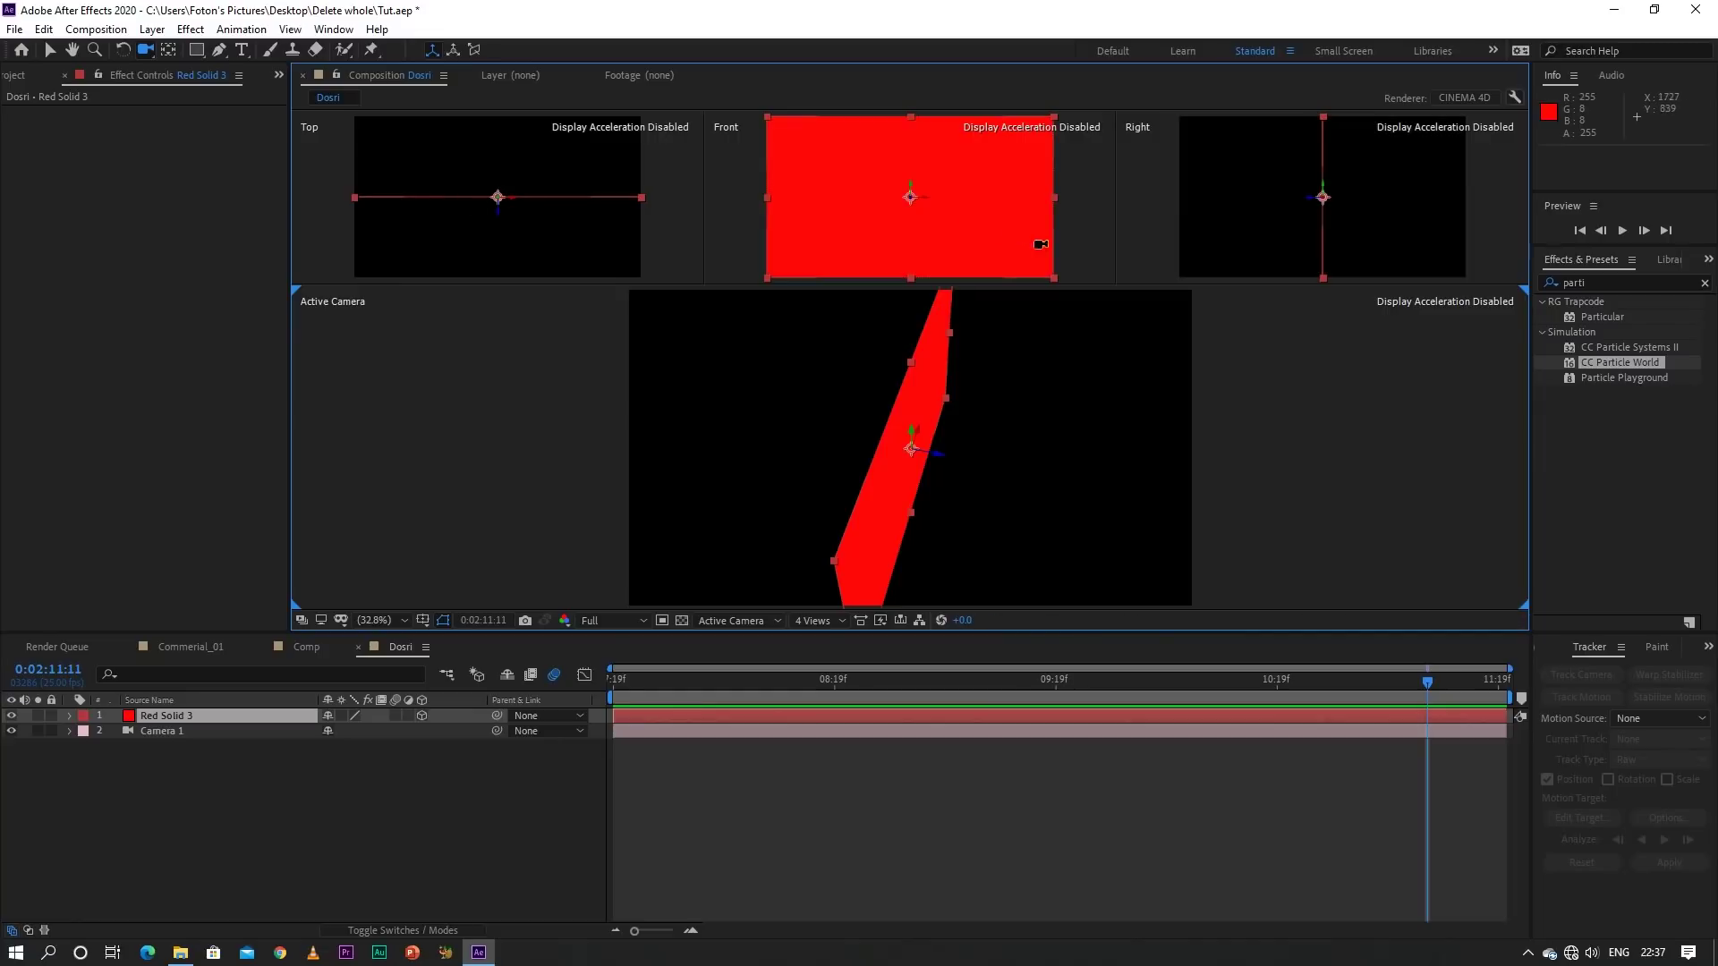
pyautogui.click(830, 623)
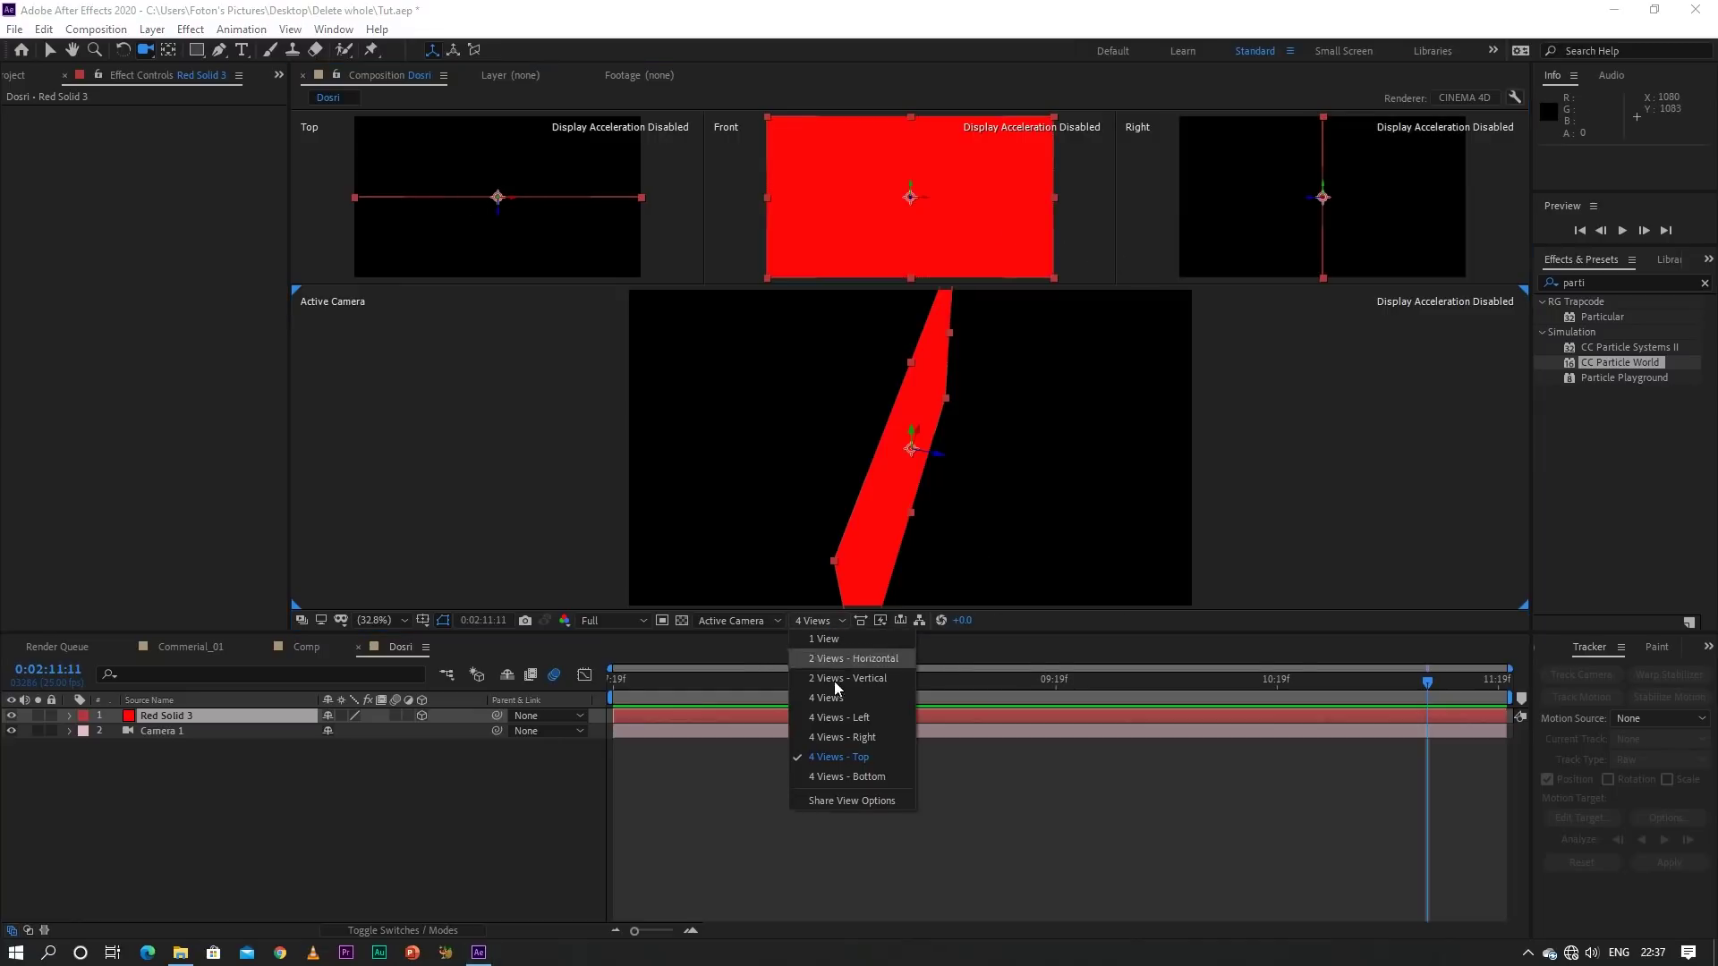
pyautogui.click(766, 619)
pyautogui.click(757, 726)
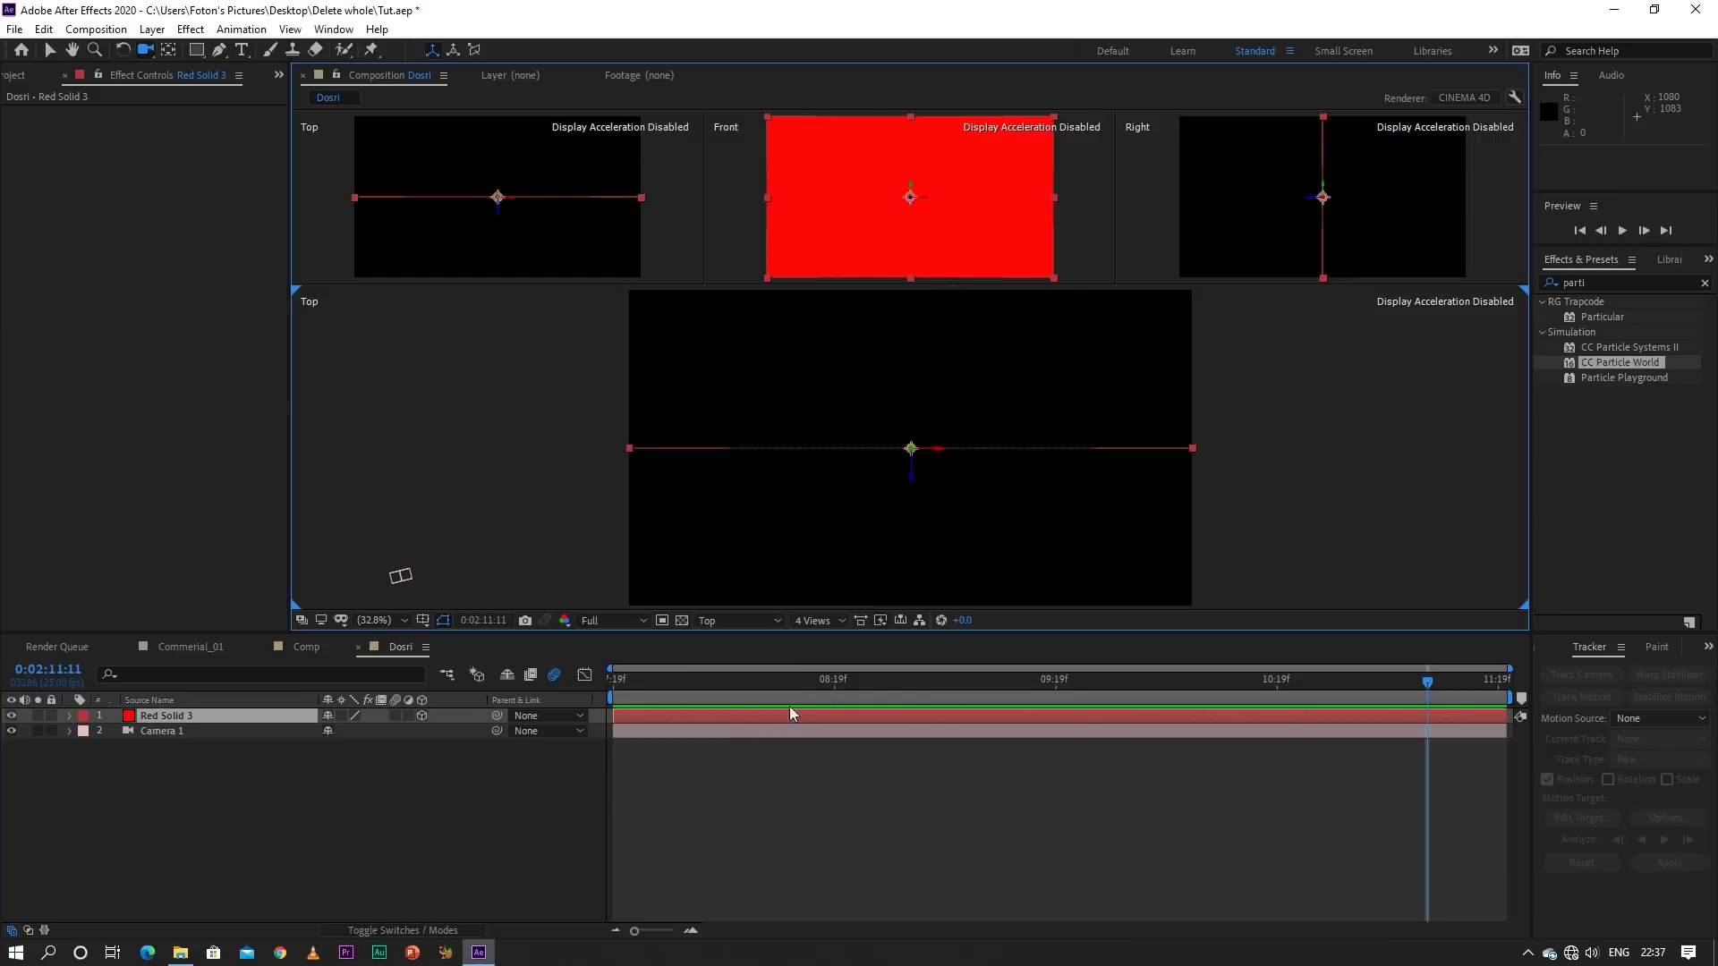
pyautogui.click(830, 619)
pyautogui.click(835, 646)
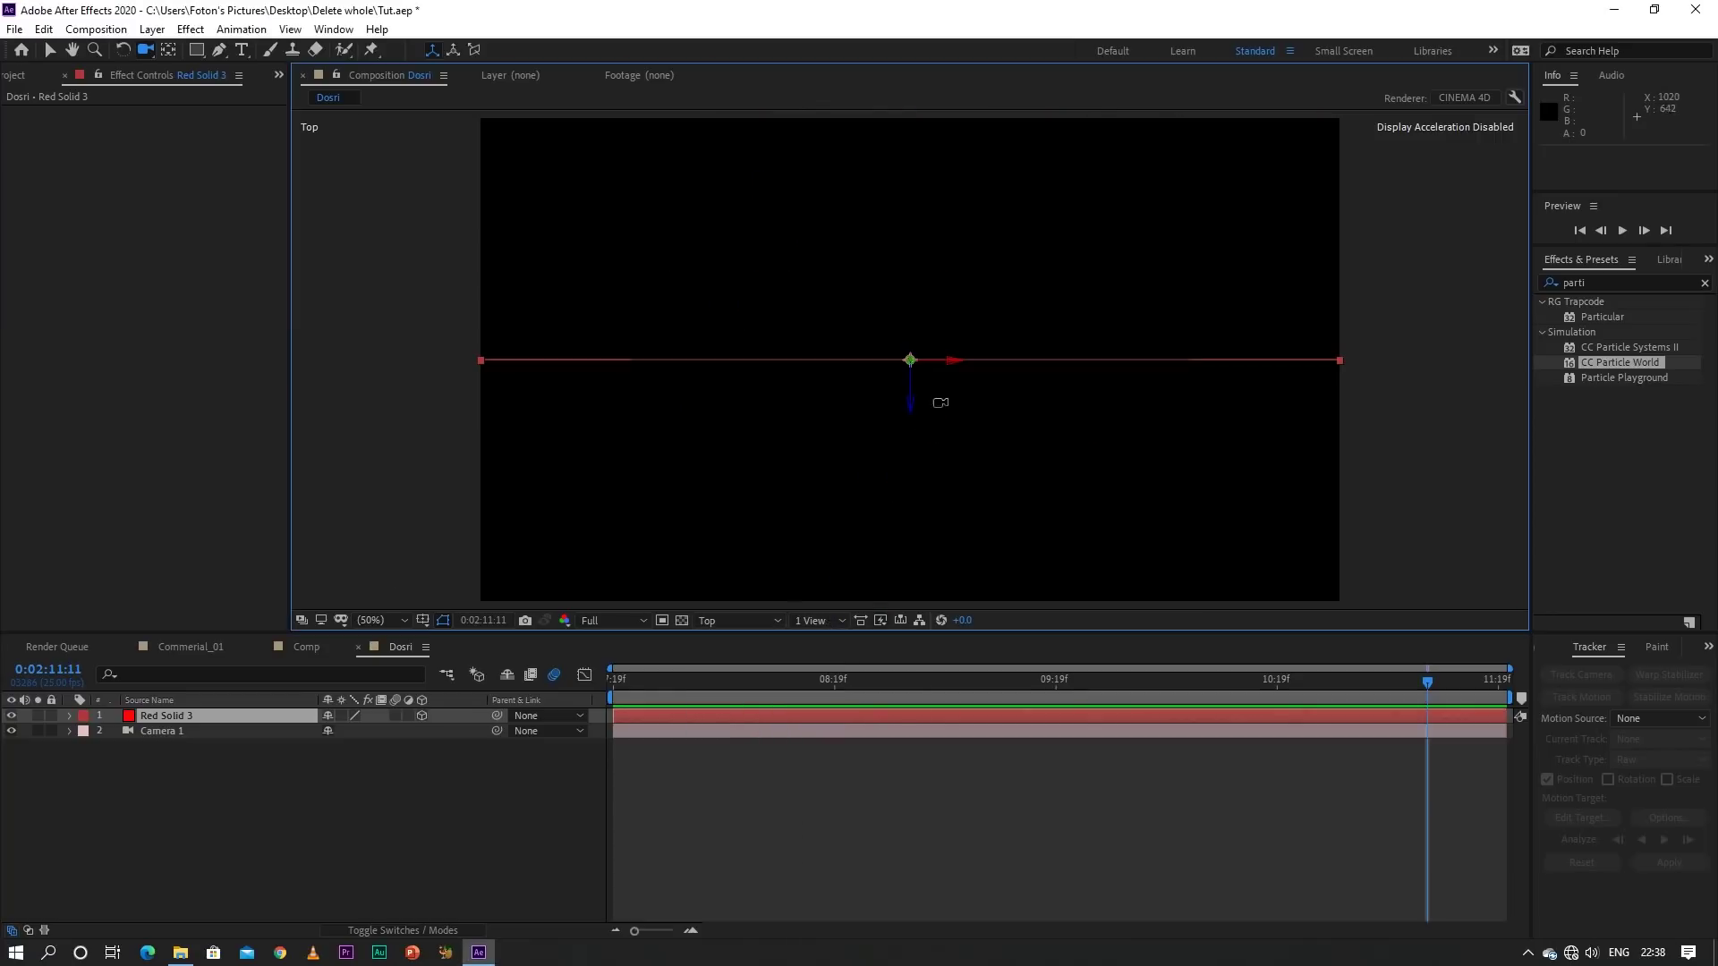
pyautogui.click(739, 623)
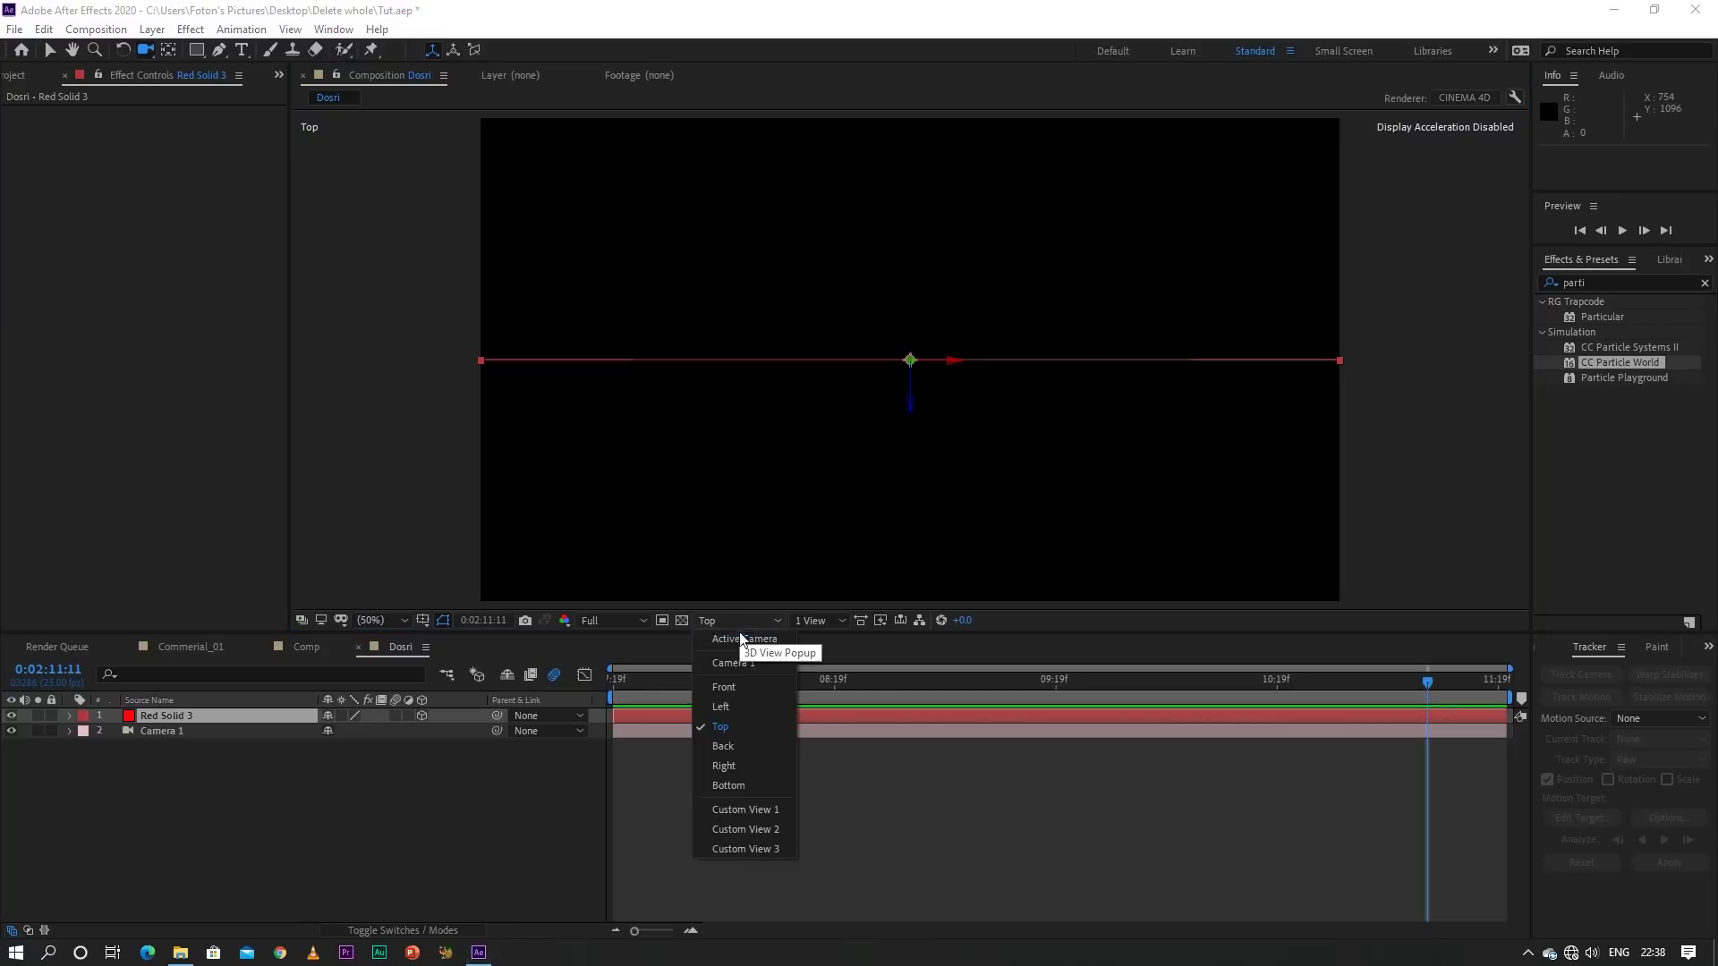
pyautogui.click(739, 690)
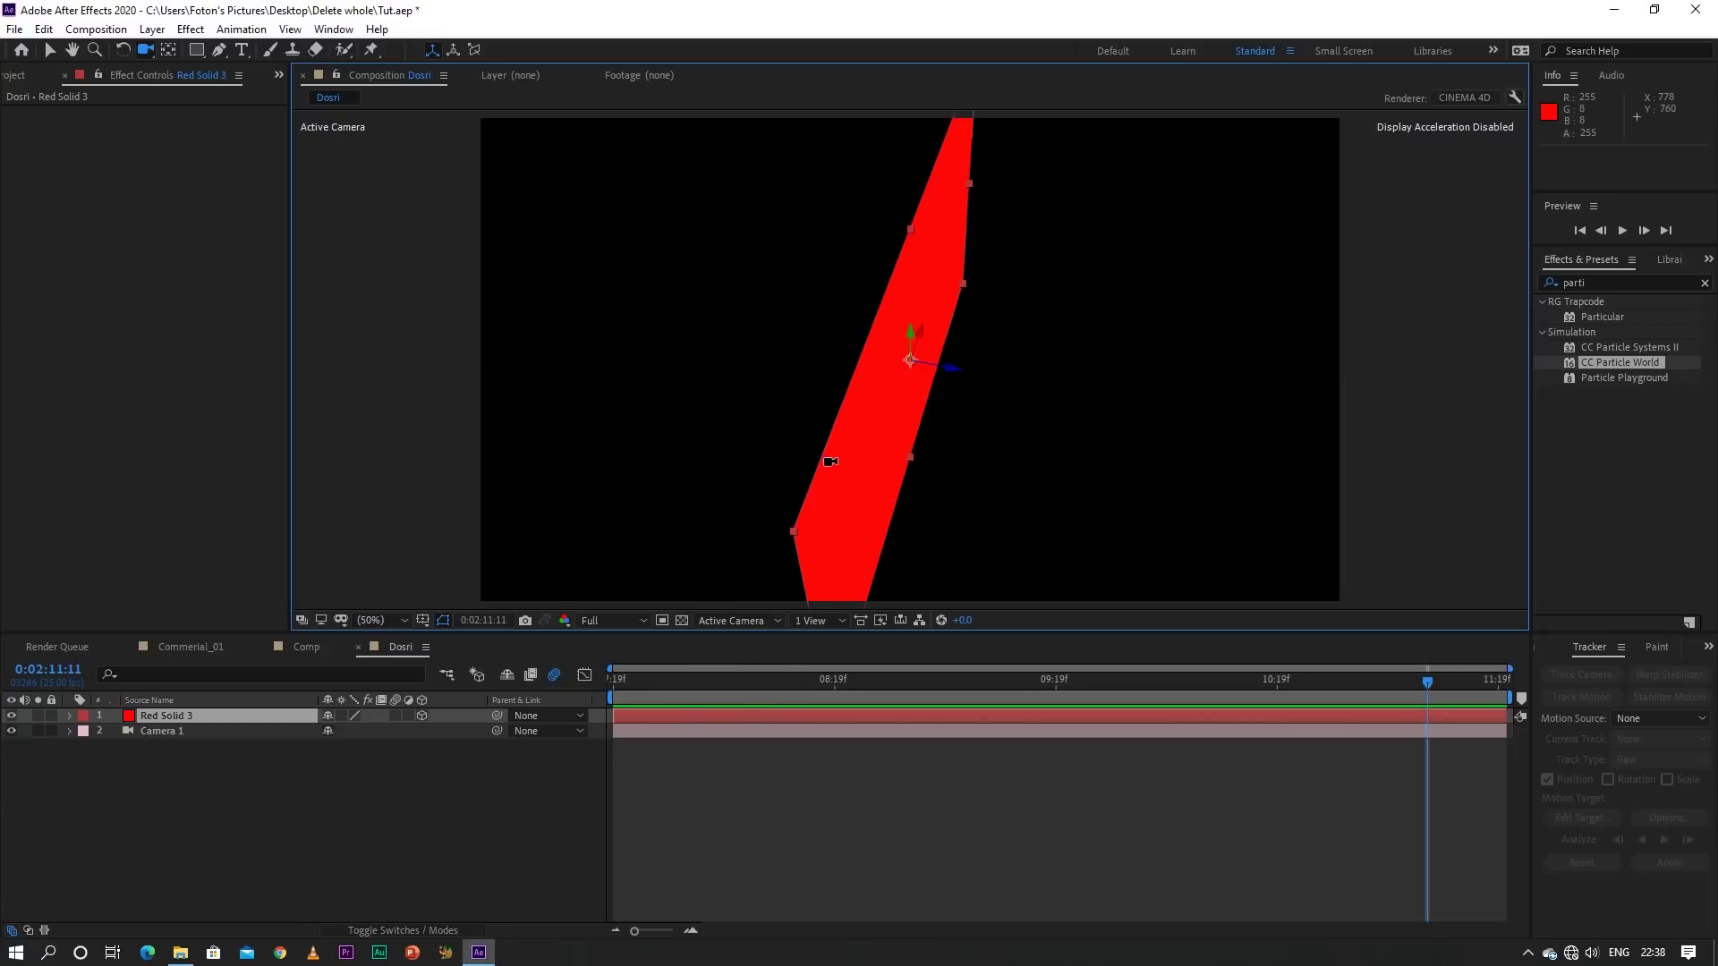
# Create a light blue solid named Medium Royal Blue Solid 1 and make it a 3D layer
pyautogui.moveTo(830, 462); pyautogui.dragTo(933, 406)
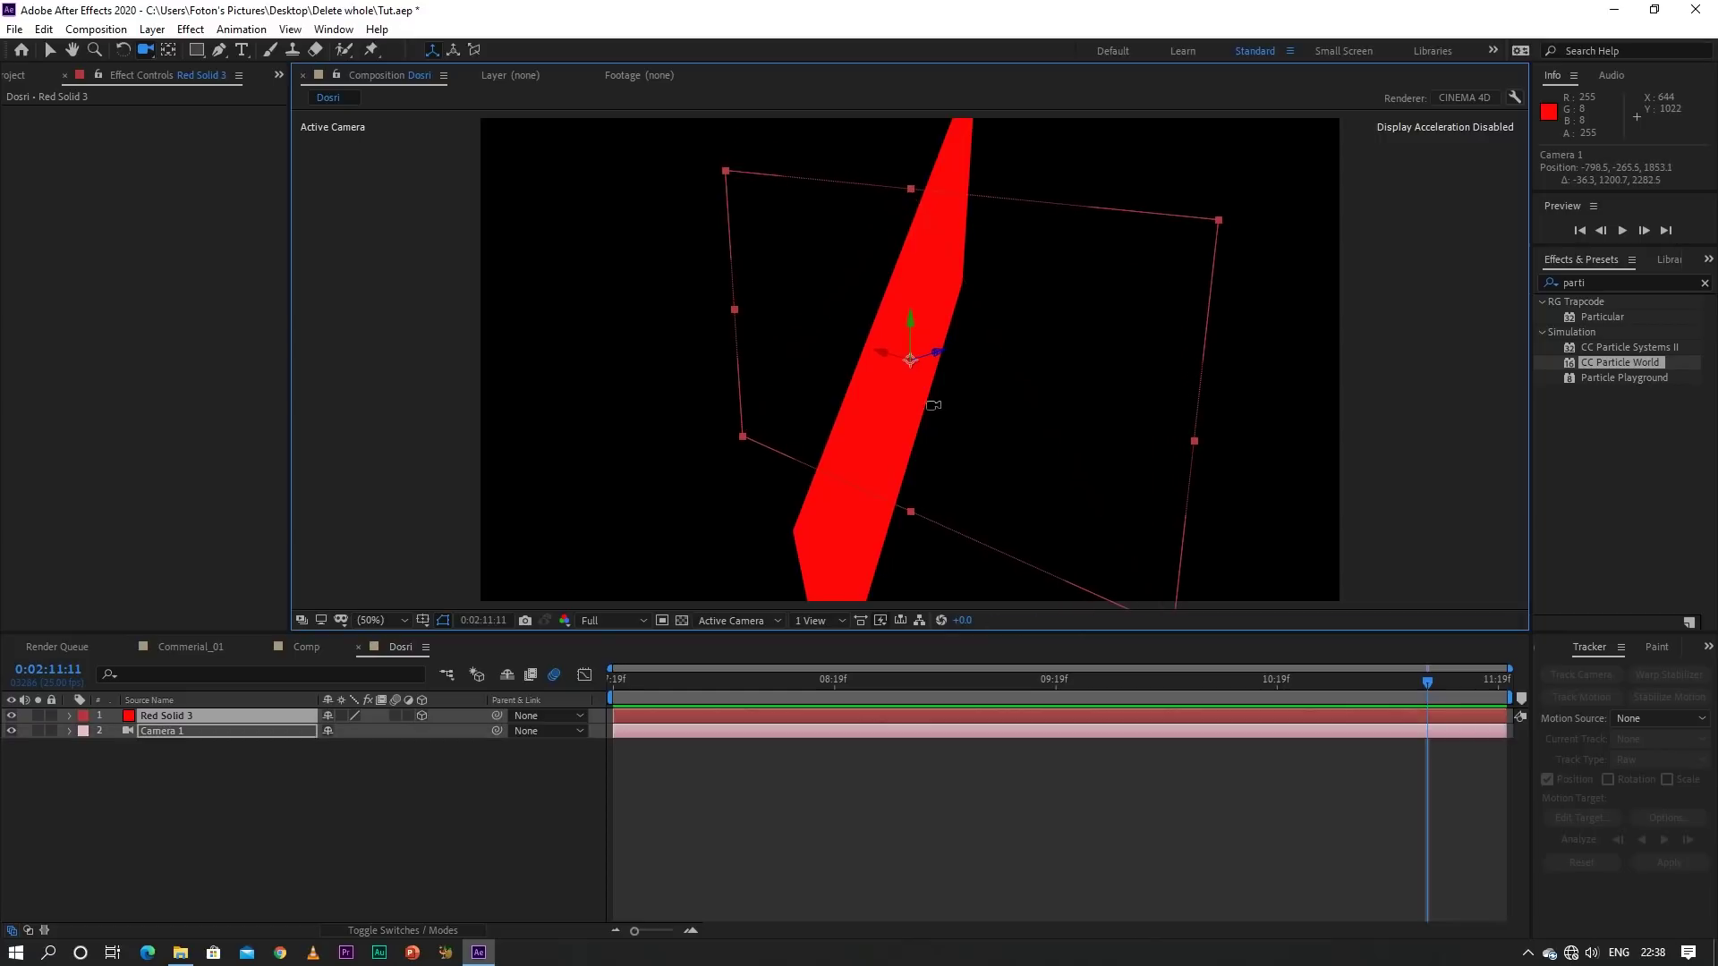
pyautogui.rightClick(222, 771)
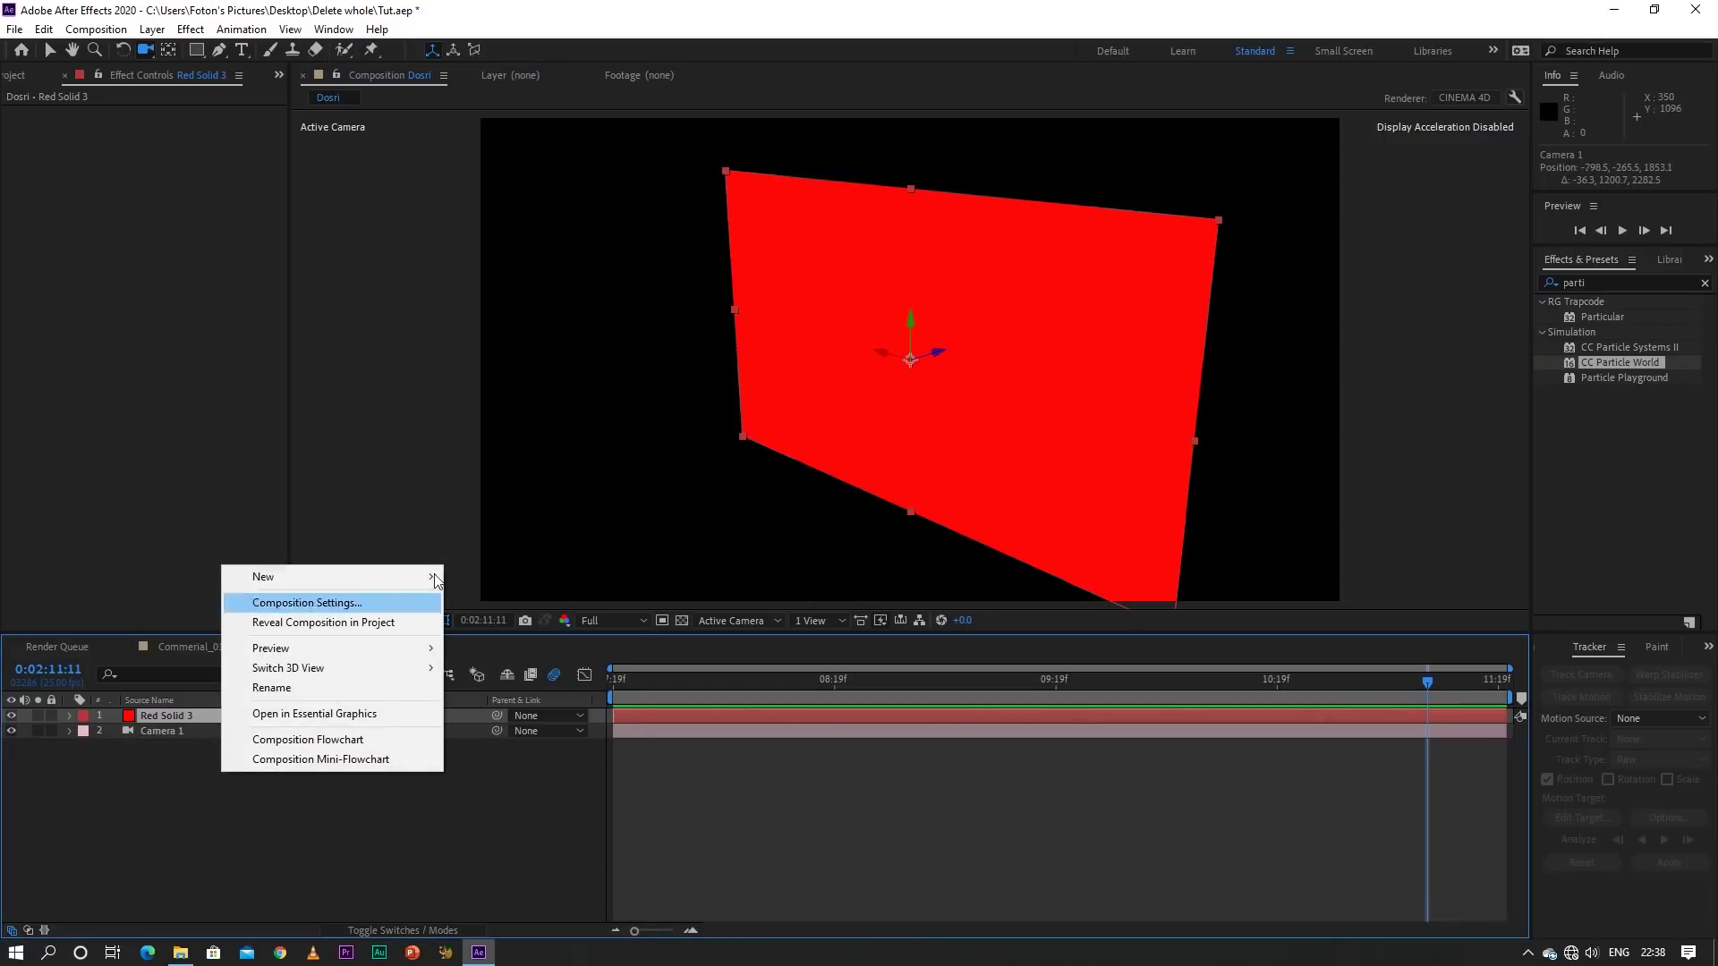
pyautogui.moveTo(435, 579)
pyautogui.click(508, 622)
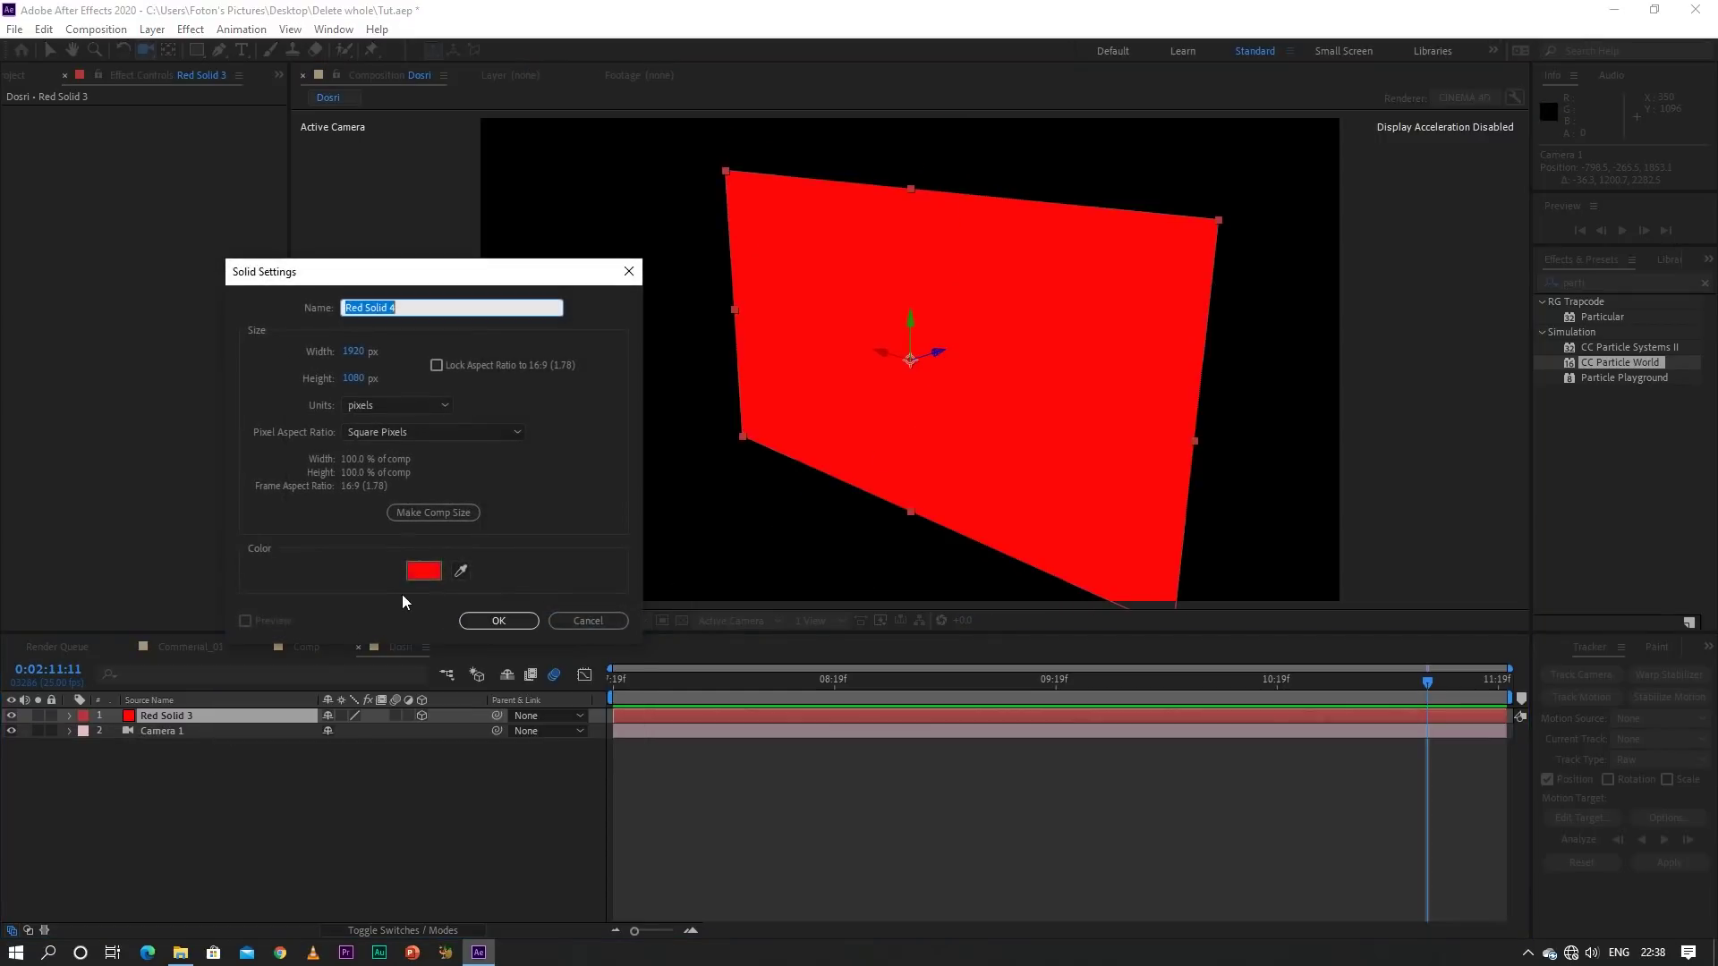
pyautogui.click(421, 569)
pyautogui.click(821, 583)
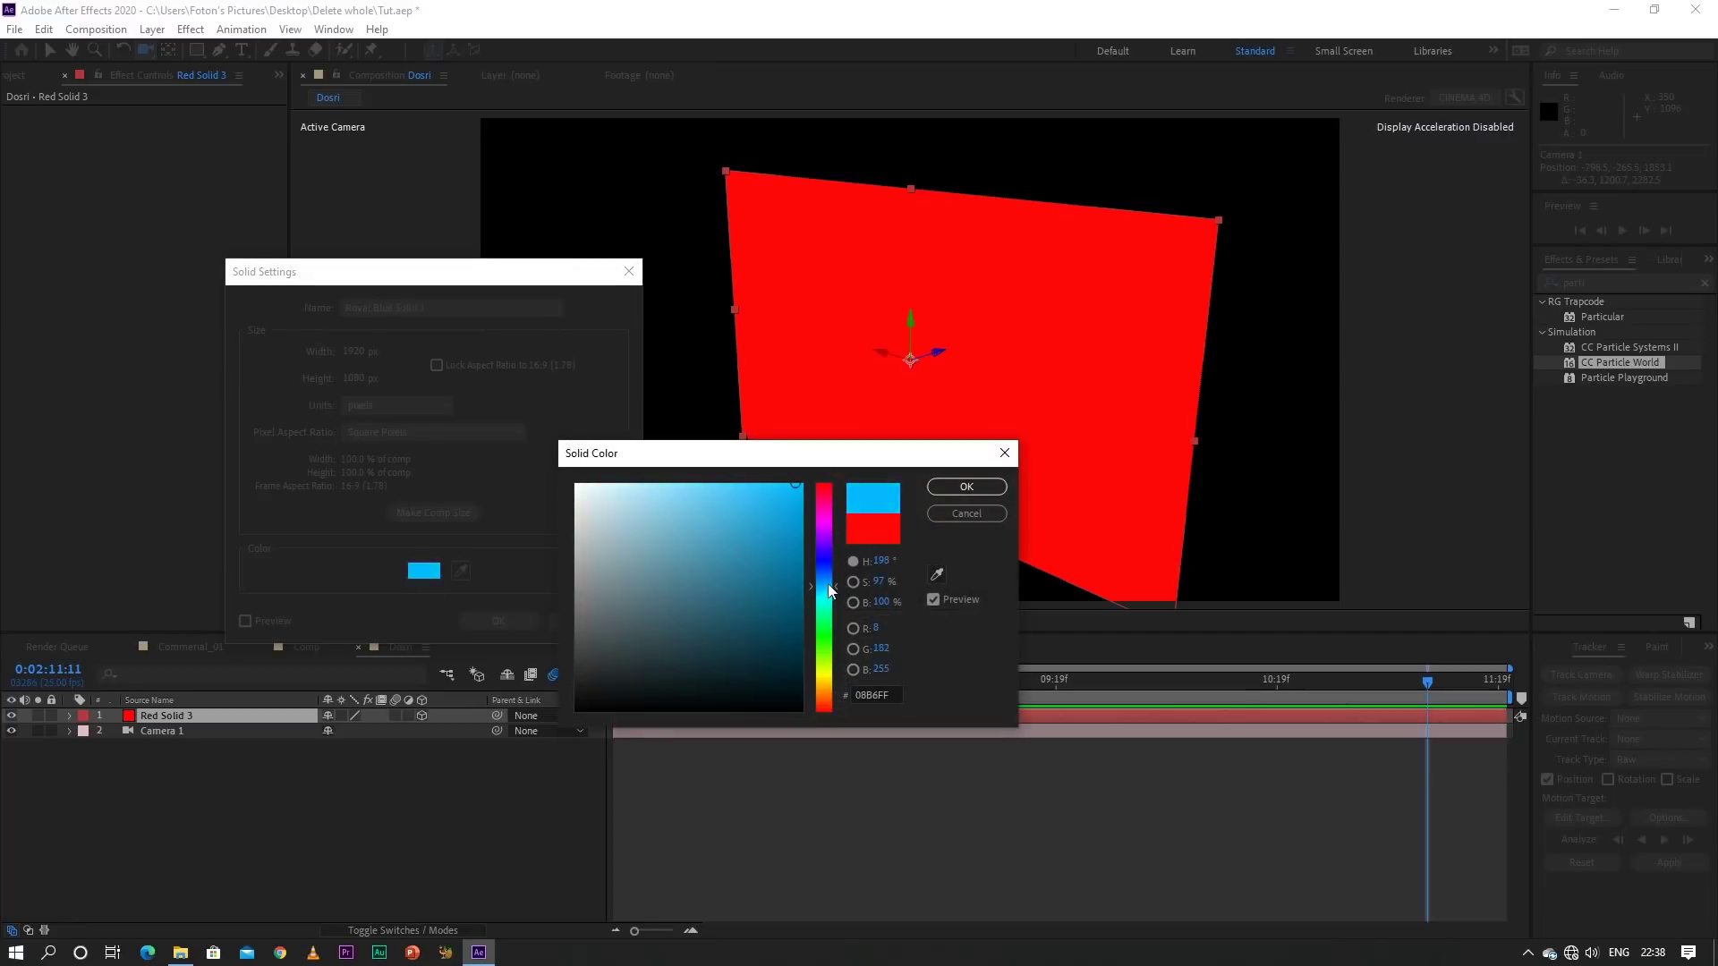
pyautogui.moveTo(774, 578); pyautogui.dragTo(706, 493)
pyautogui.click(947, 489)
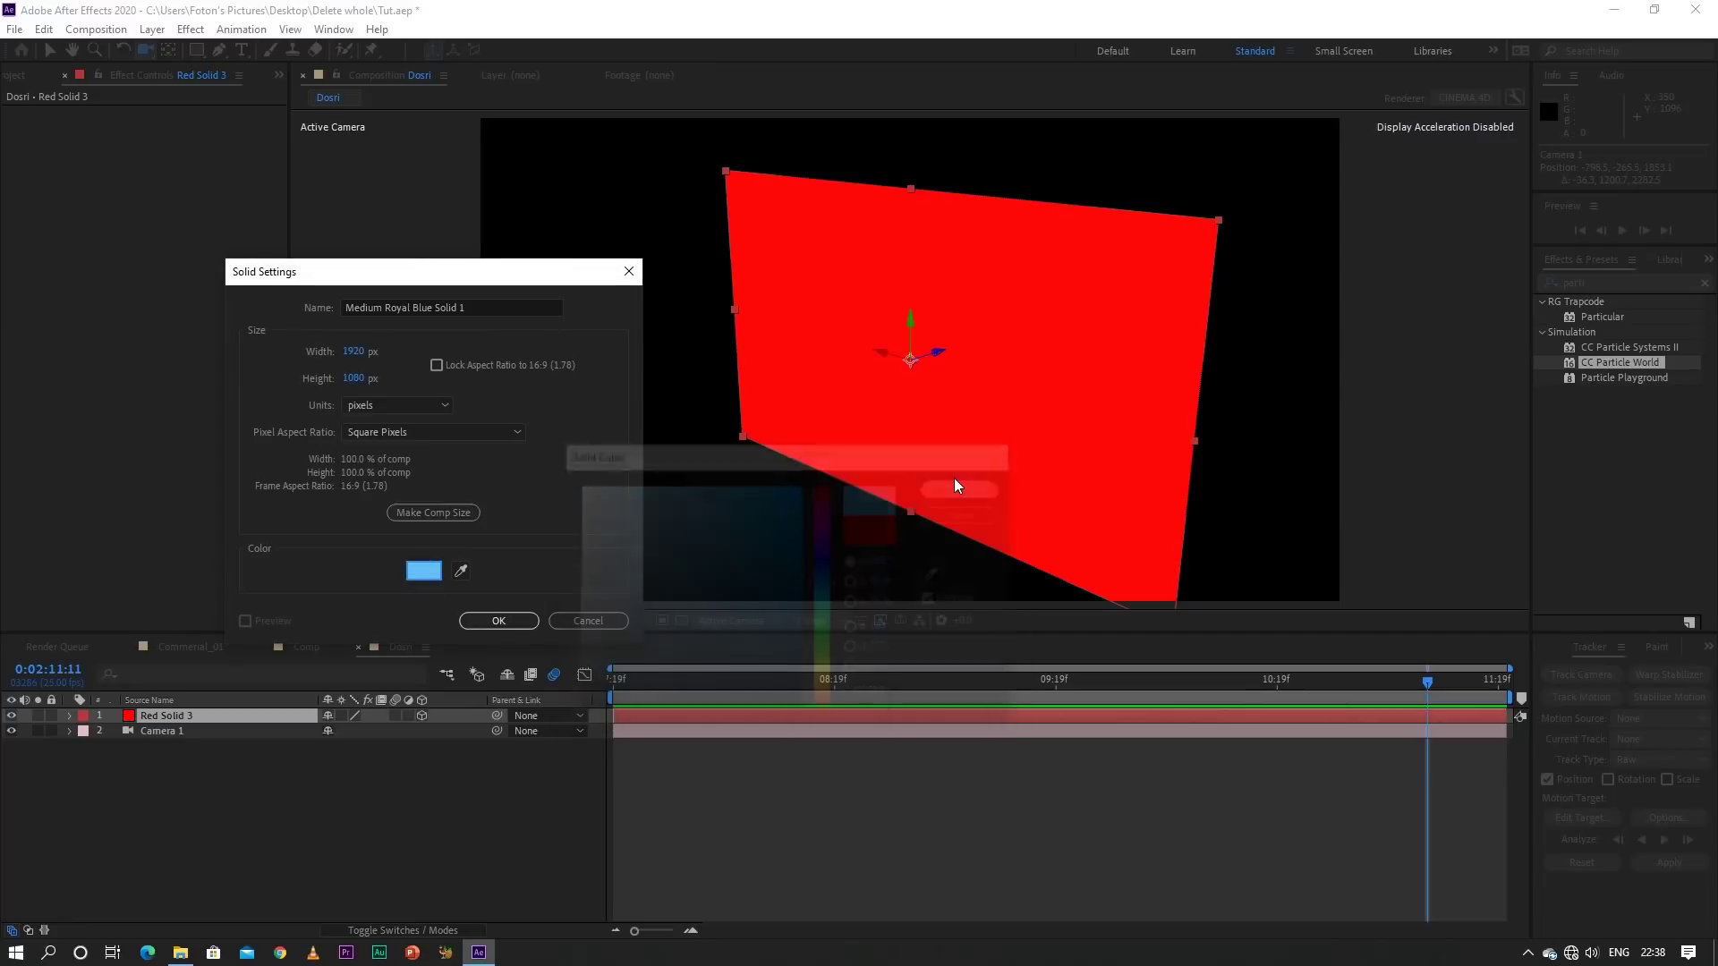
pyautogui.click(498, 621)
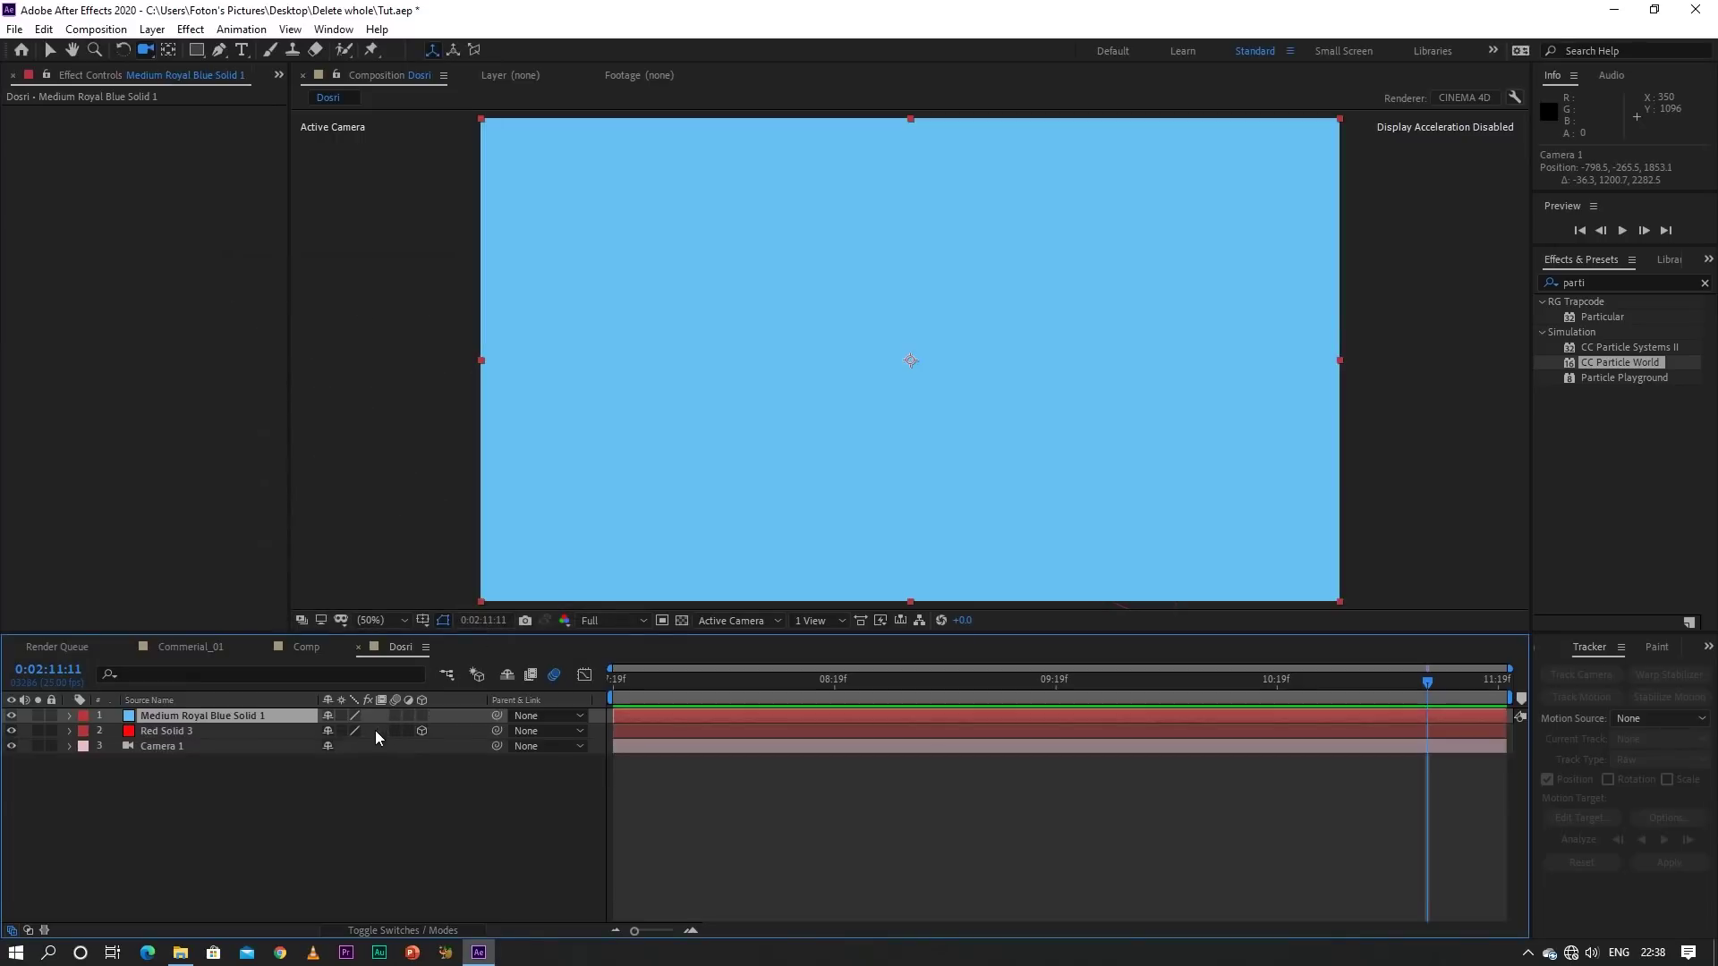
pyautogui.click(422, 716)
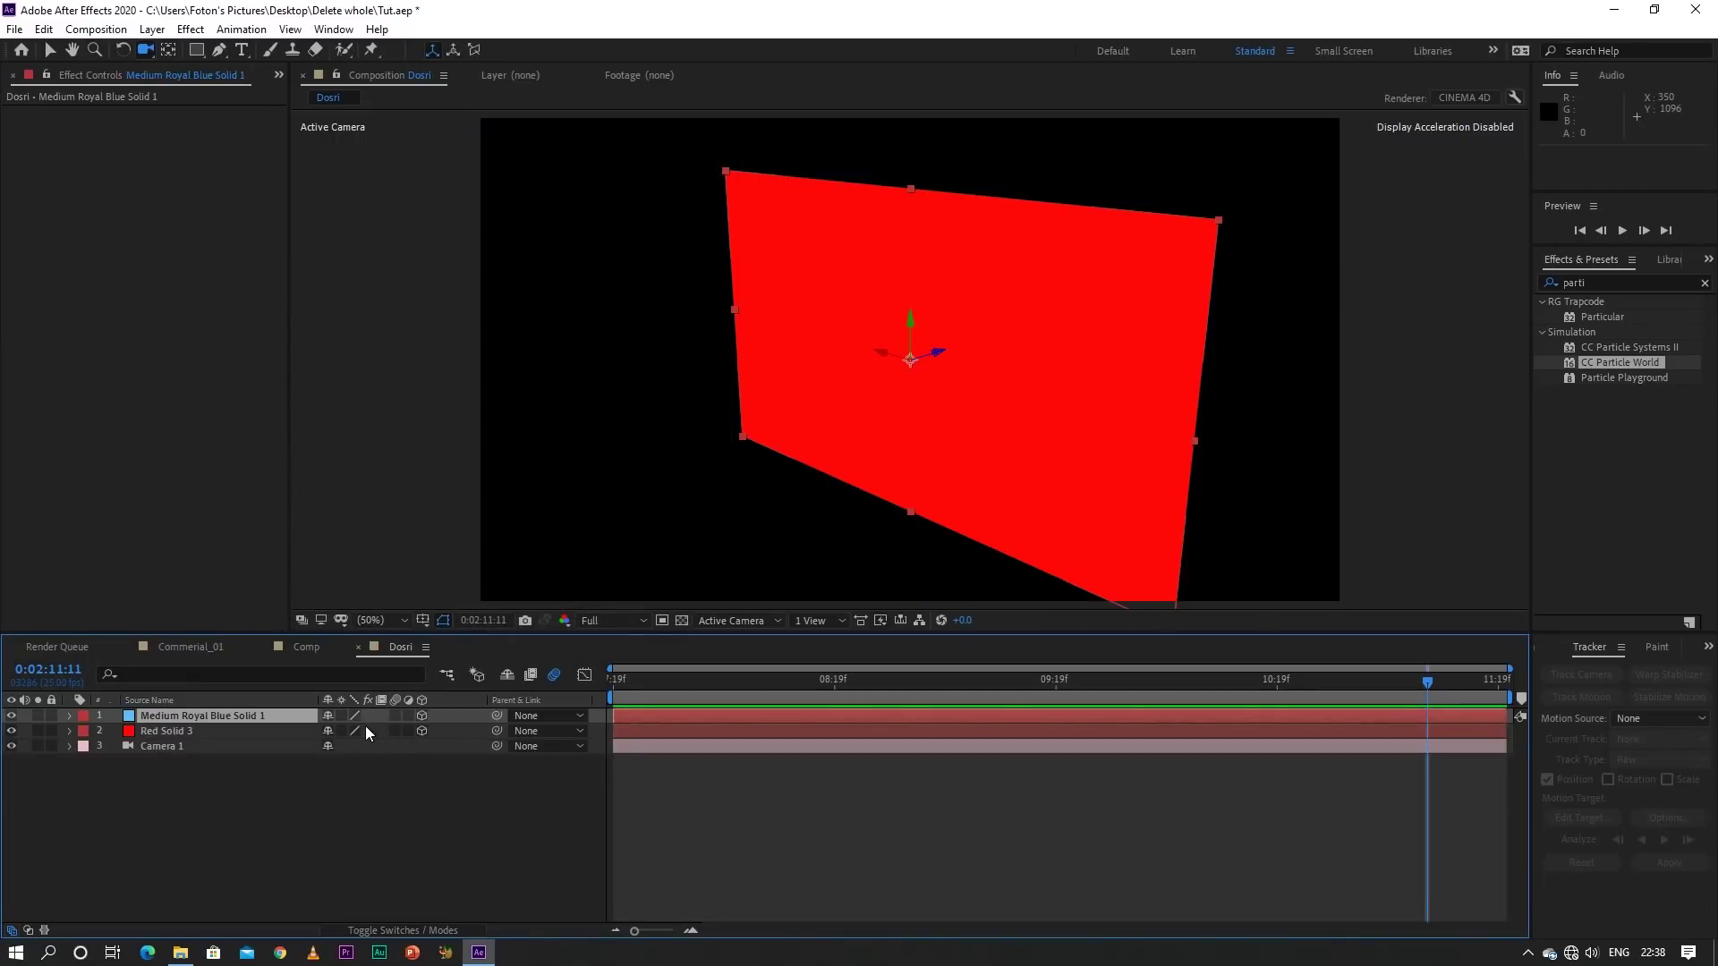
# Set the blue solid's Y Rotation to 90° so it crosses the red solid
pyautogui.press('r')
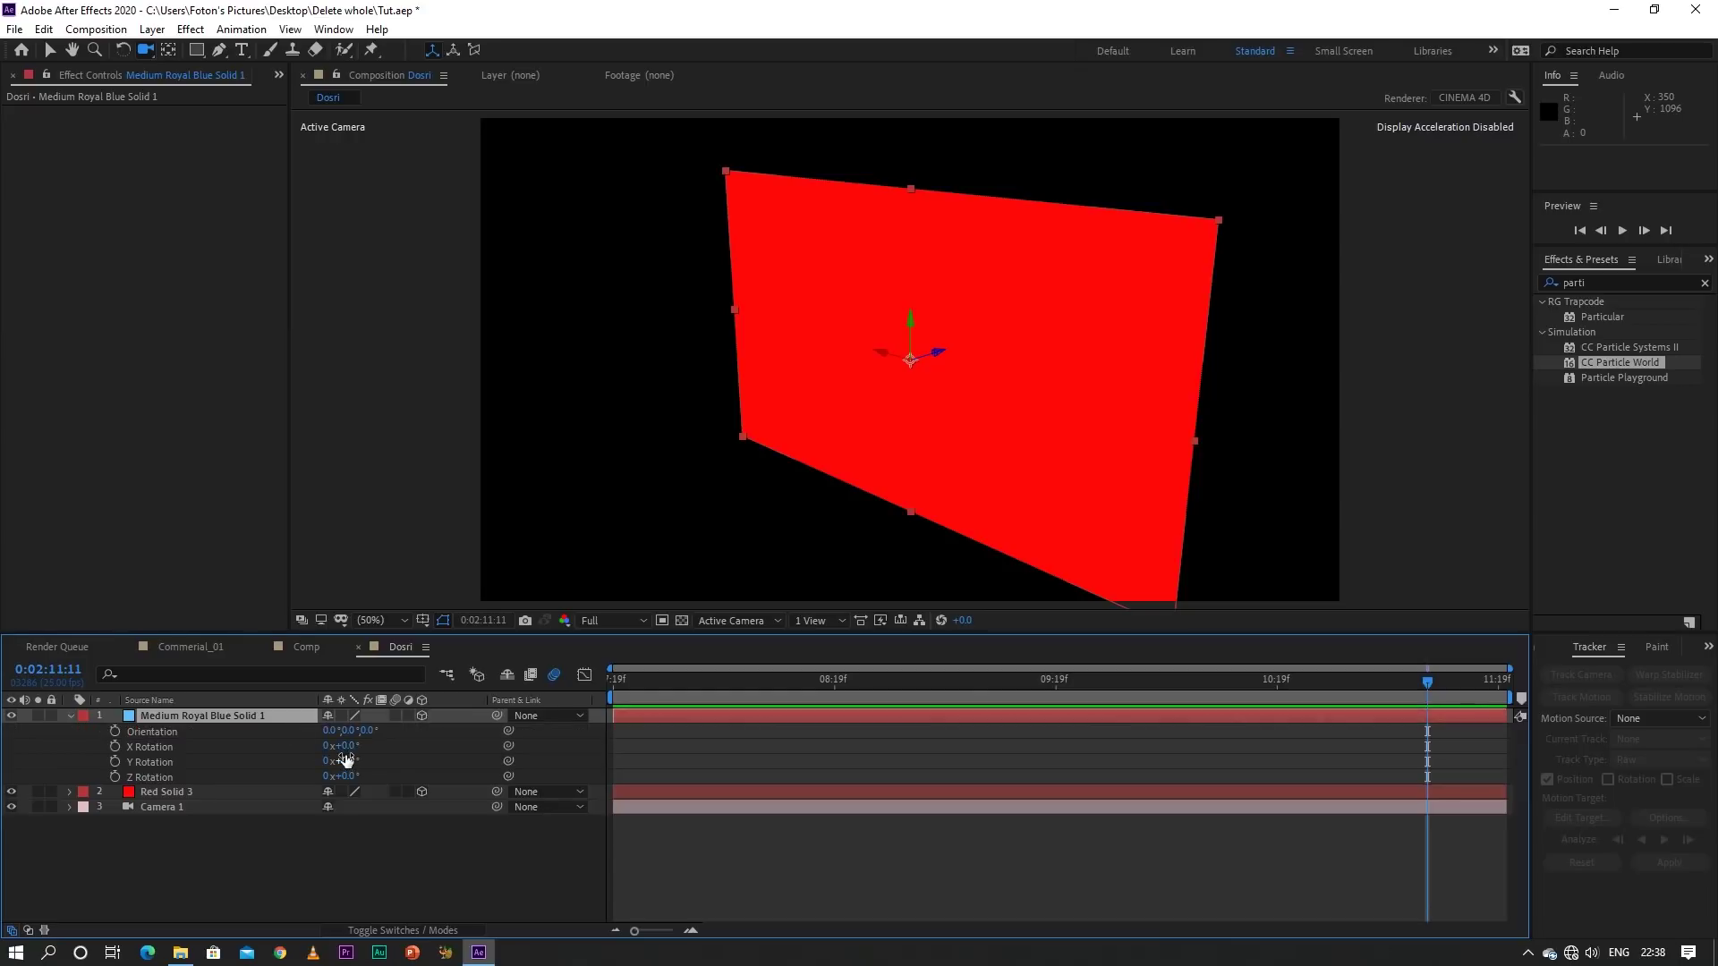
pyautogui.moveTo(352, 762); pyautogui.dragTo(430, 780)
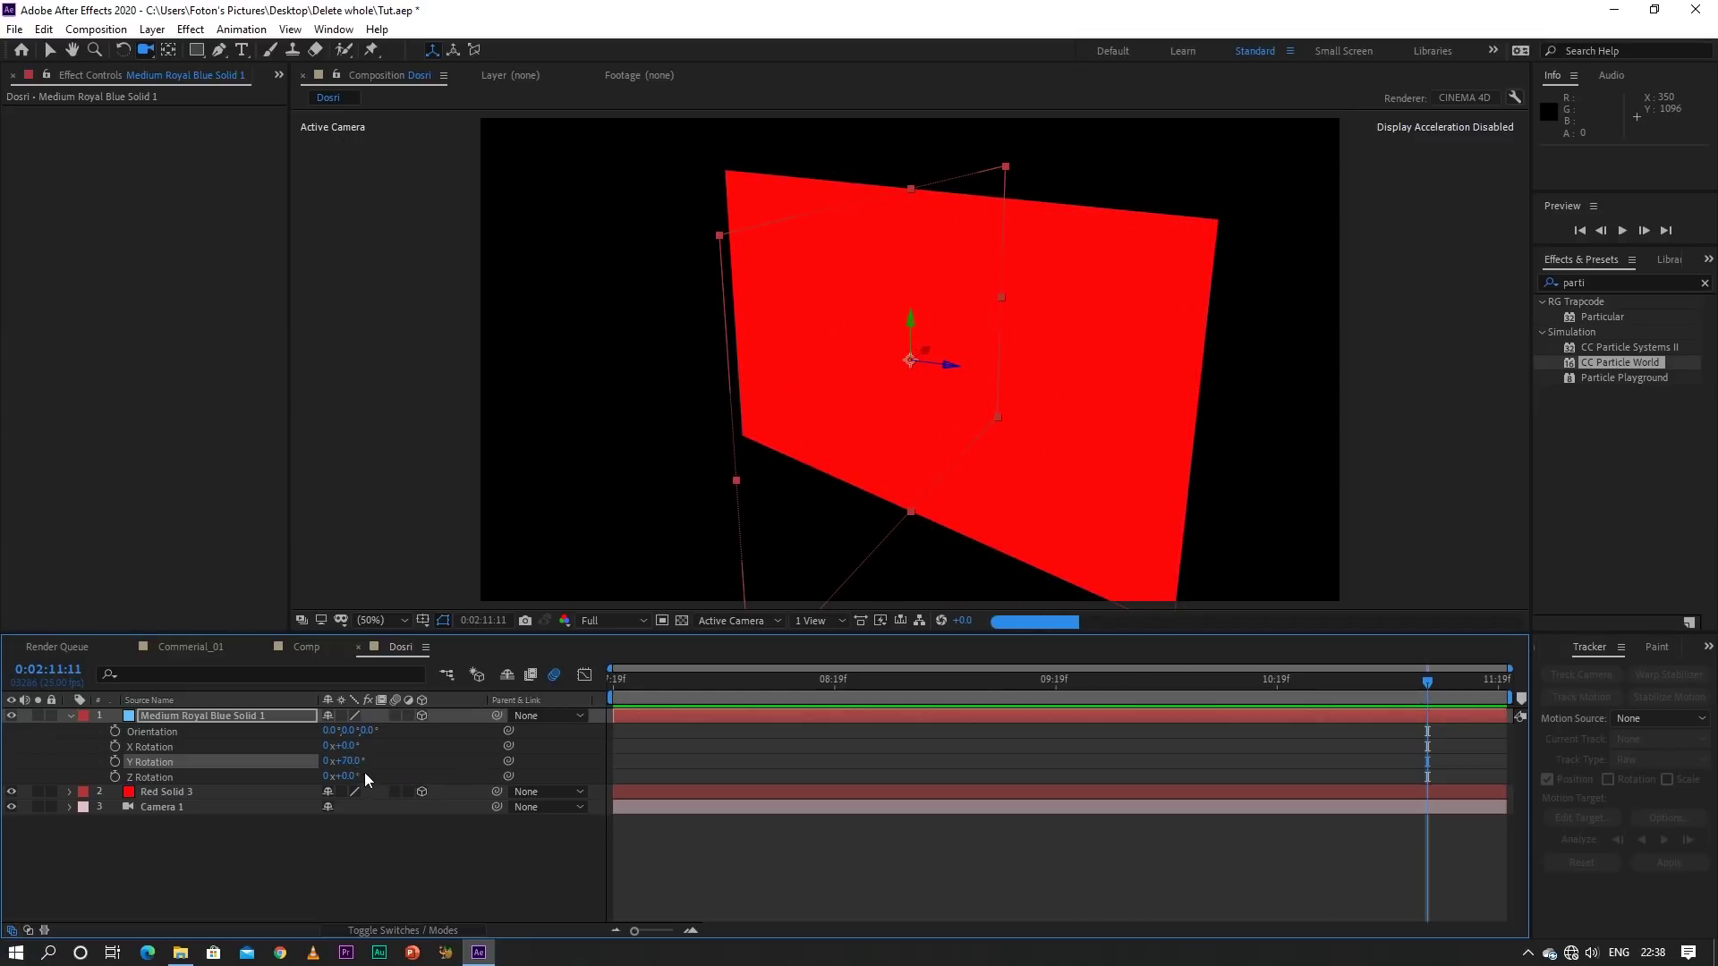
pyautogui.click(344, 761)
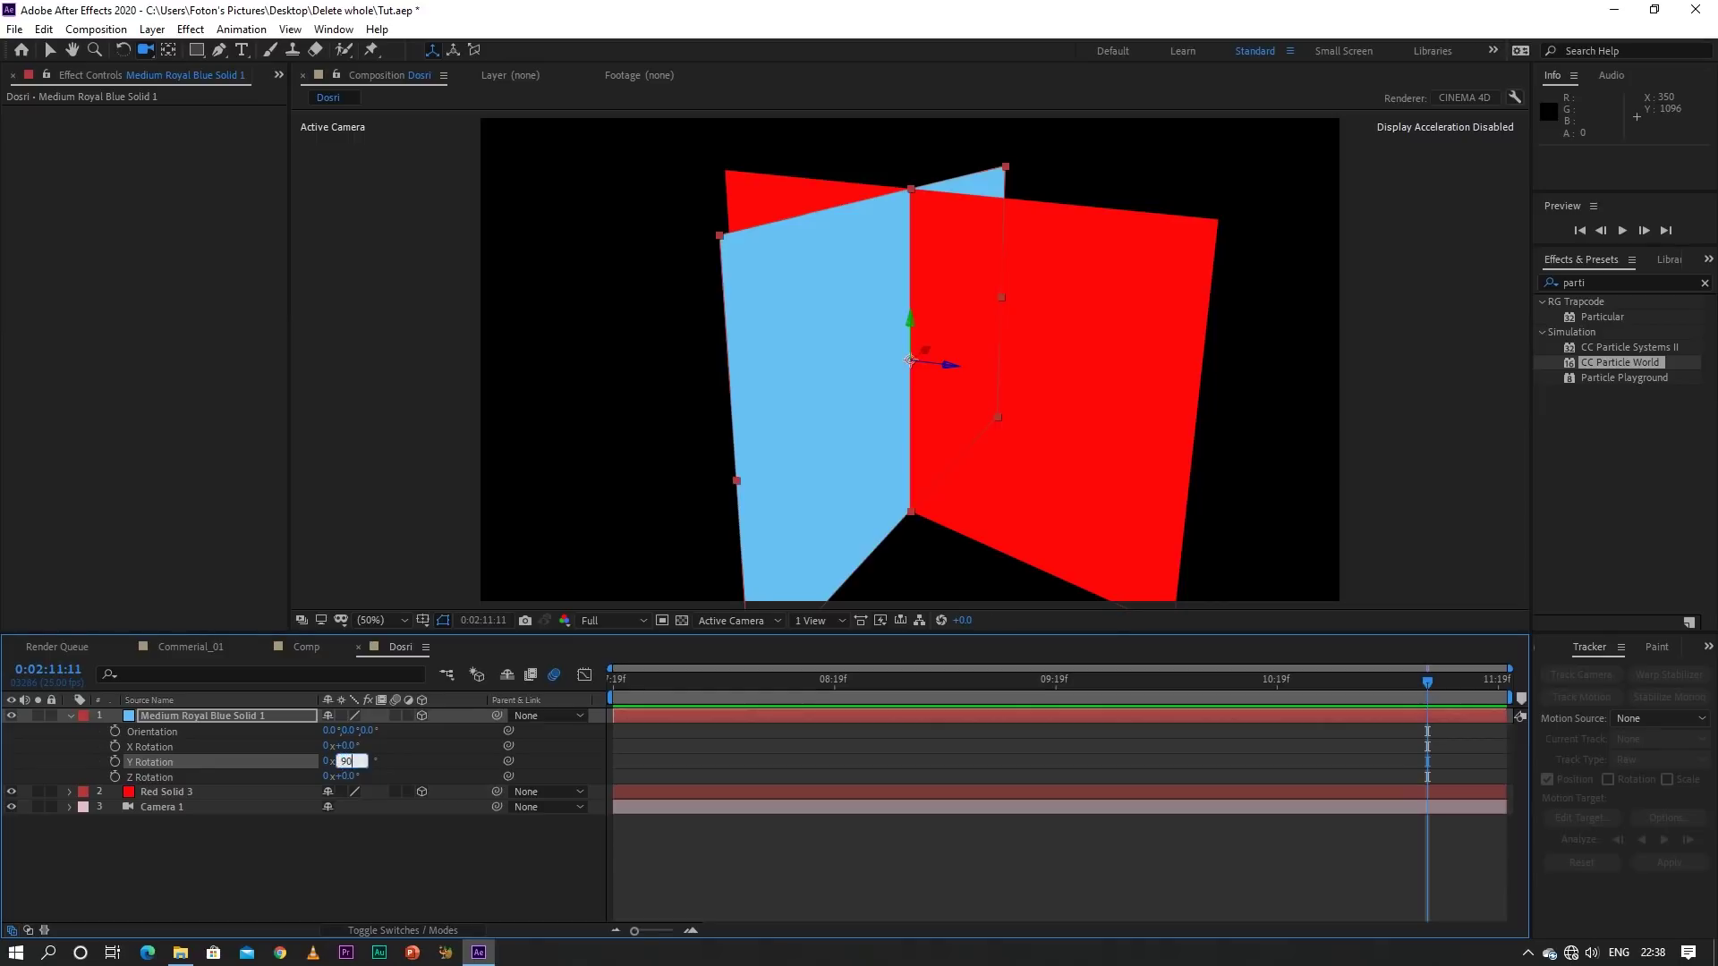
pyautogui.press('Return')
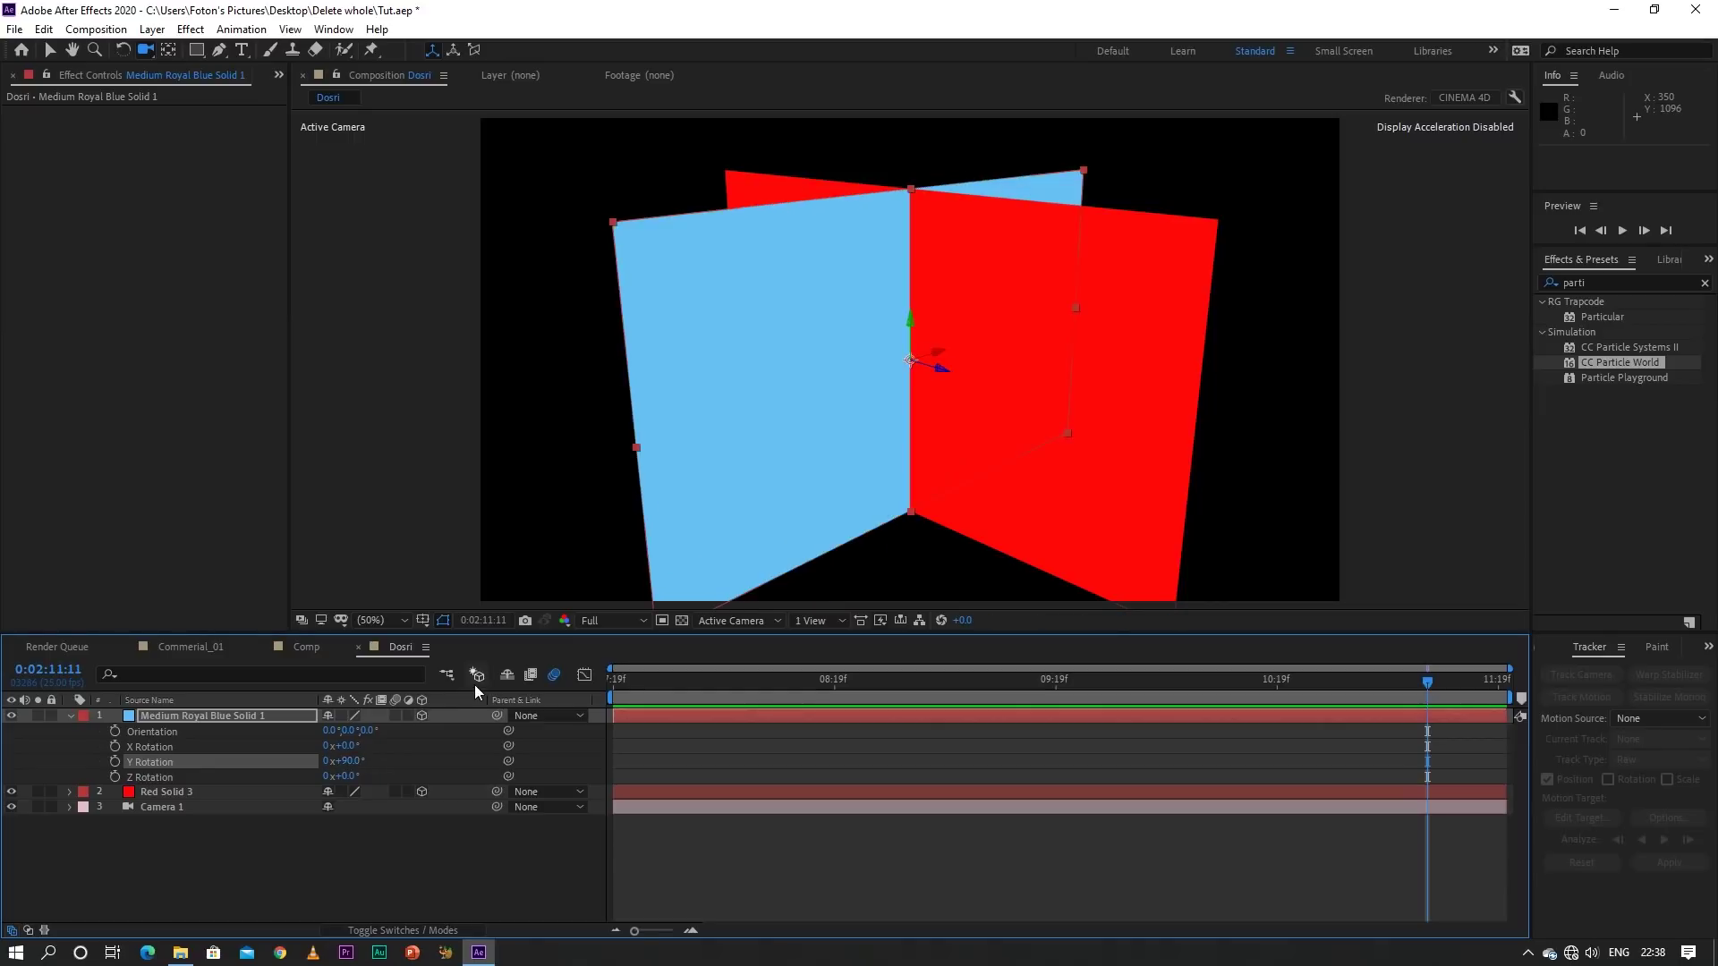
# Orbit the camera around the crossed solids and lower the preview resolution to Third
pyautogui.click(975, 470)
pyautogui.moveTo(975, 471); pyautogui.dragTo(965, 477)
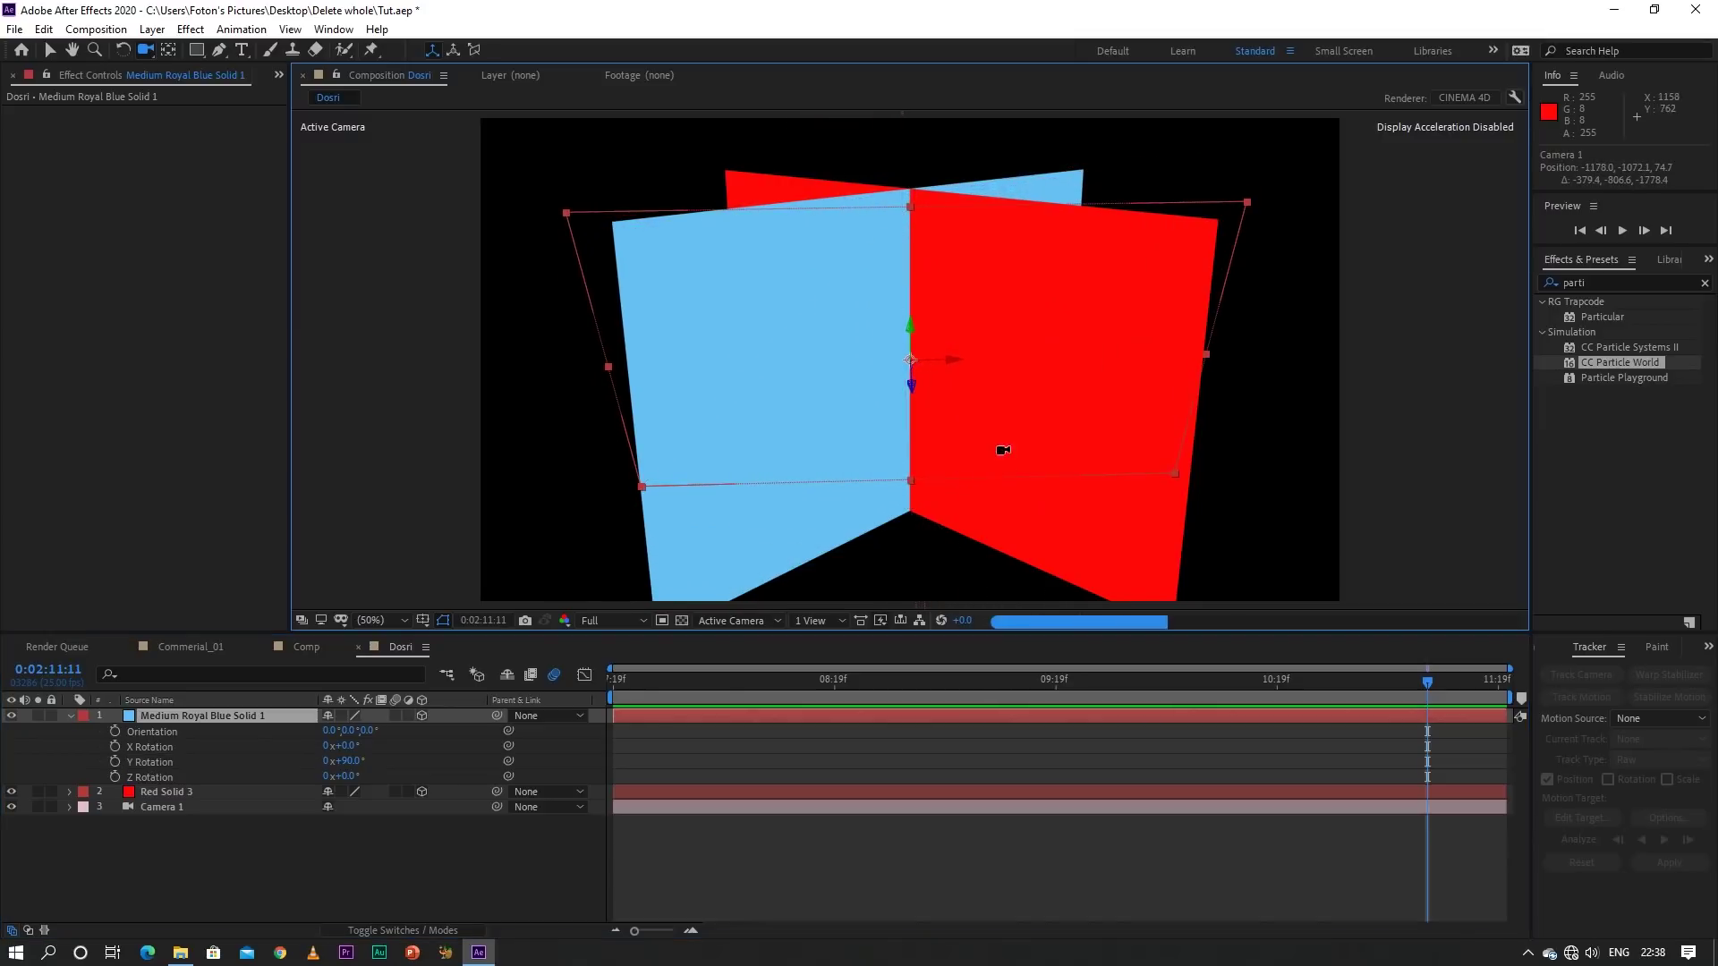
pyautogui.moveTo(1005, 439)
pyautogui.mouseDown()
pyautogui.moveTo(933, 439)
pyautogui.moveTo(794, 537)
pyautogui.mouseUp()
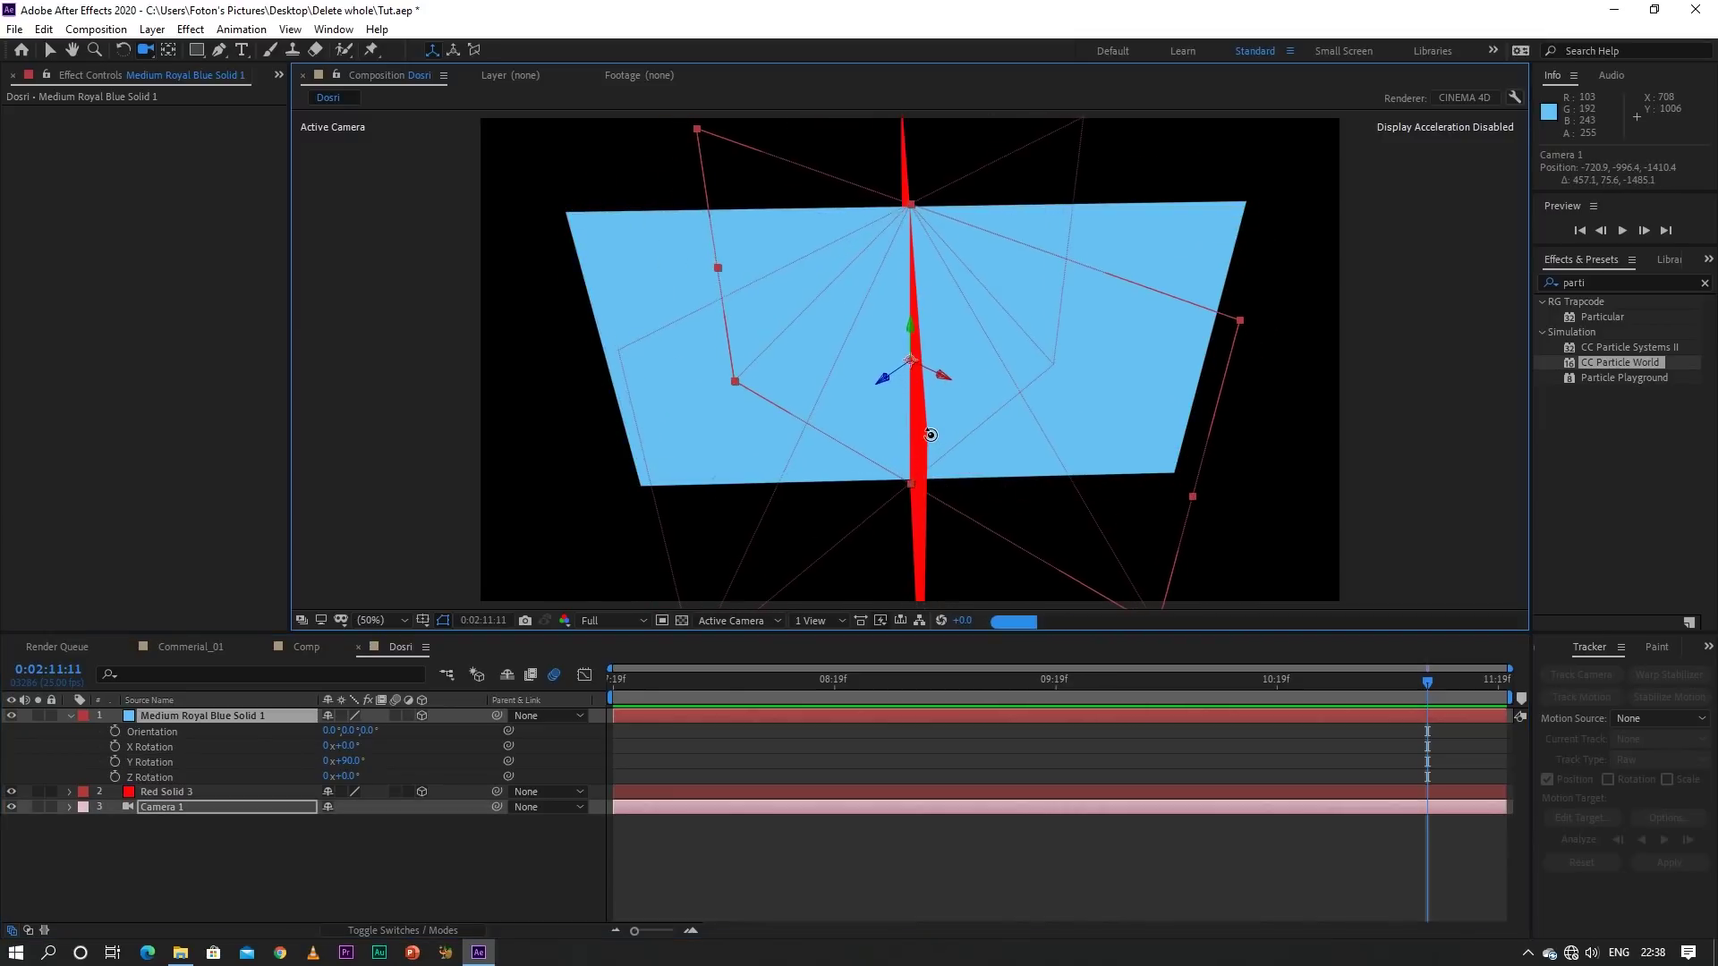
pyautogui.click(629, 627)
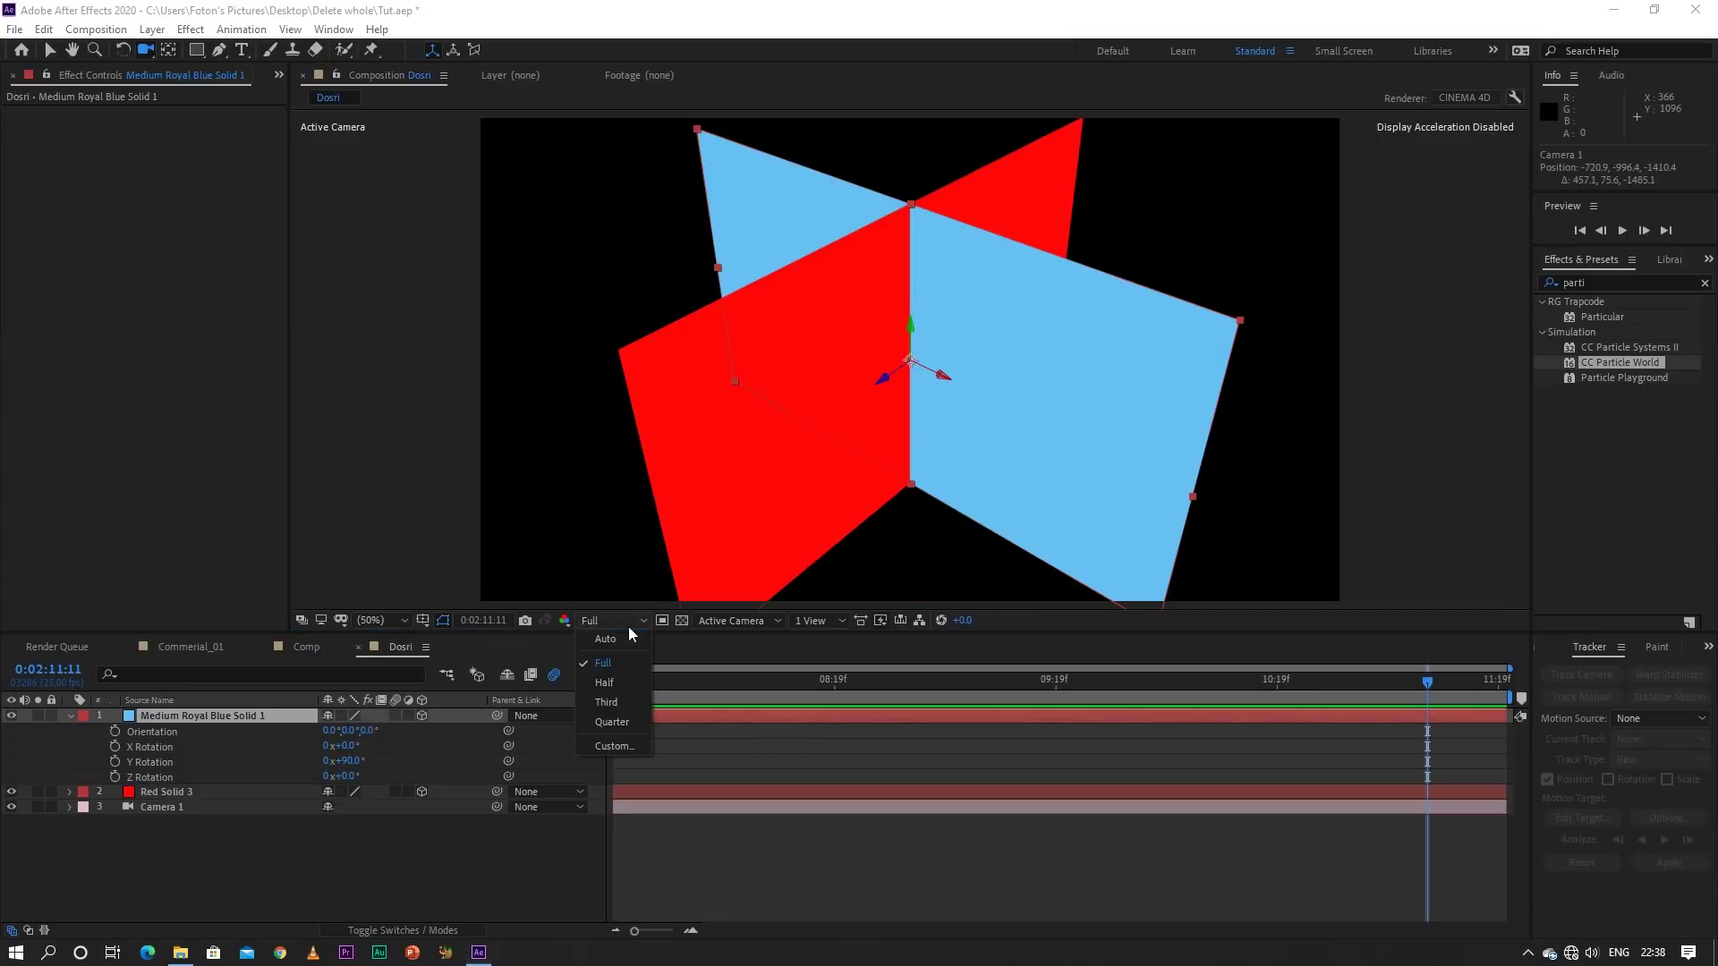
pyautogui.click(625, 680)
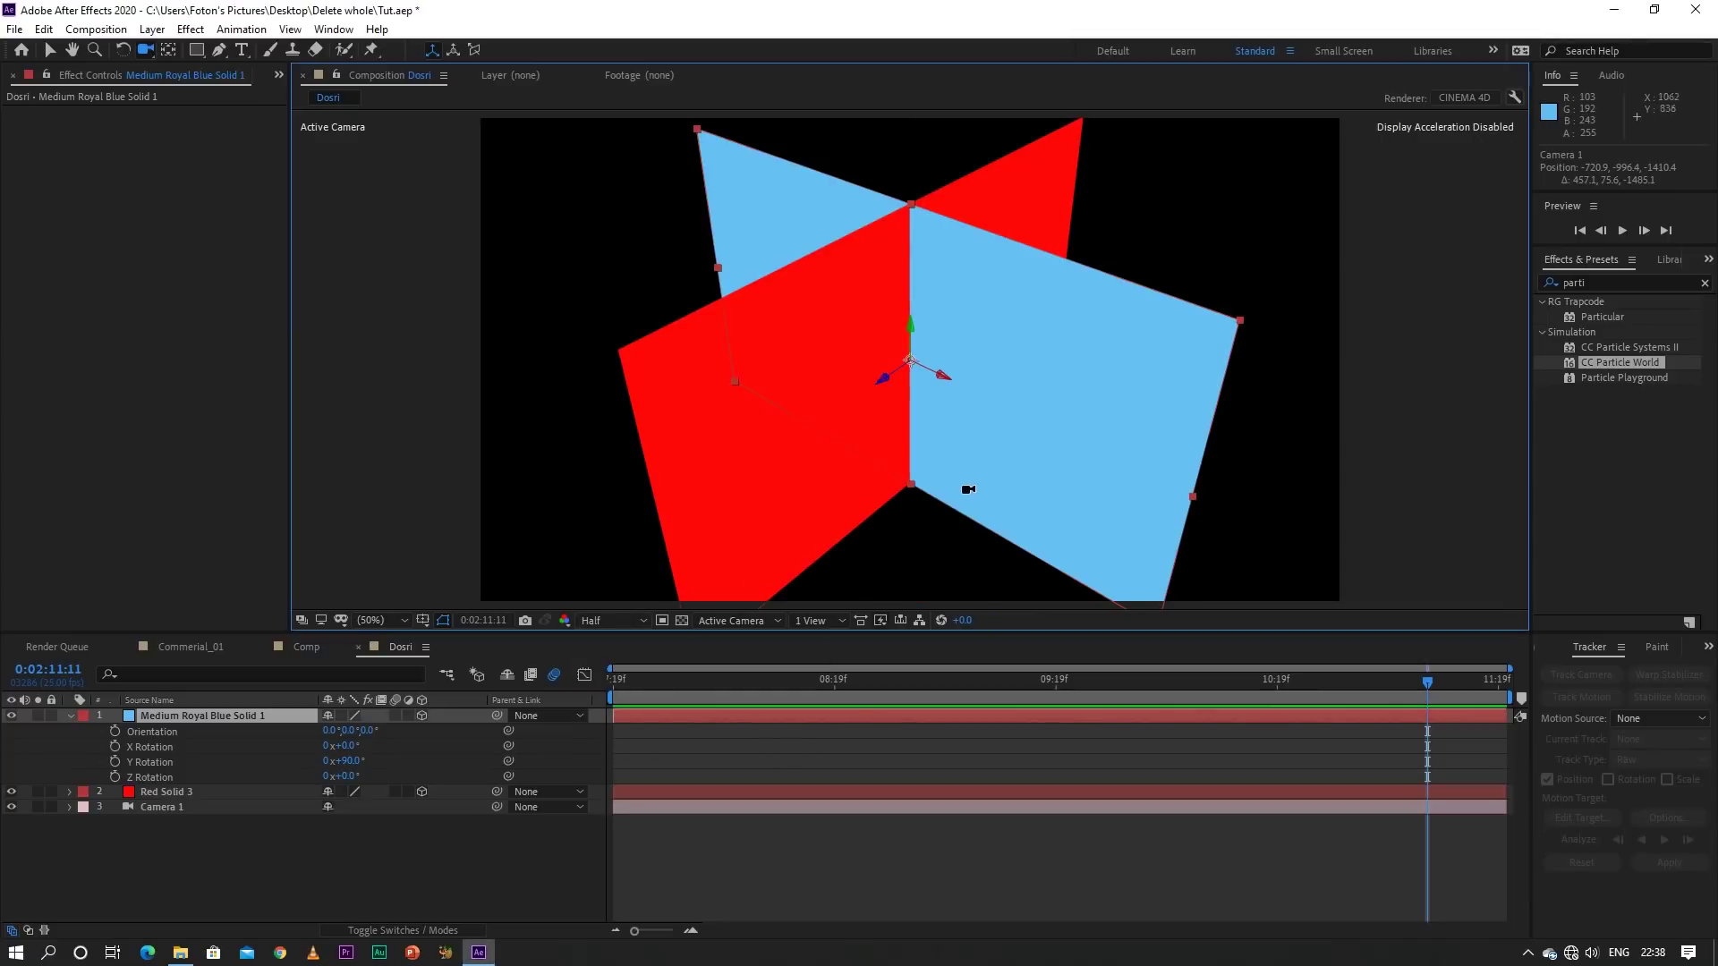
pyautogui.moveTo(977, 491); pyautogui.dragTo(616, 630)
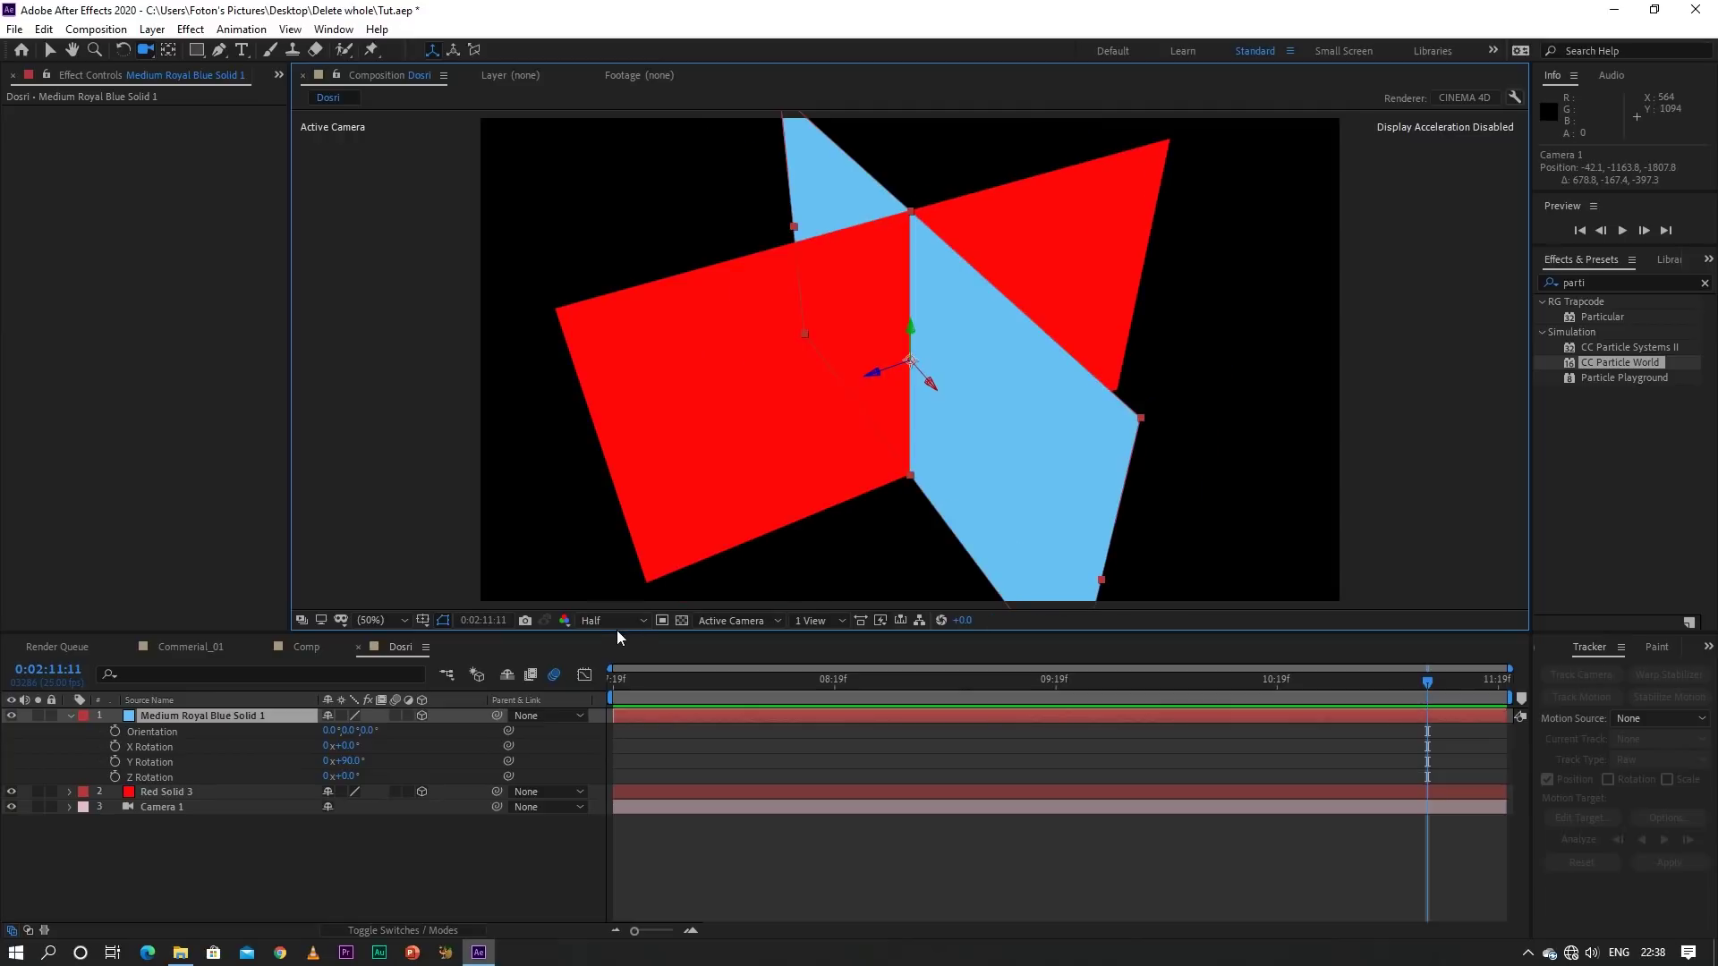
pyautogui.click(617, 621)
pyautogui.click(625, 699)
# Deselect the blue solid and orbit the camera to face it
pyautogui.moveTo(981, 474)
pyautogui.mouseDown()
pyautogui.moveTo(878, 449)
pyautogui.moveTo(902, 381)
pyautogui.moveTo(1041, 481)
pyautogui.moveTo(1102, 473)
pyautogui.moveTo(1077, 526)
pyautogui.moveTo(980, 468)
pyautogui.moveTo(869, 434)
pyautogui.mouseUp()
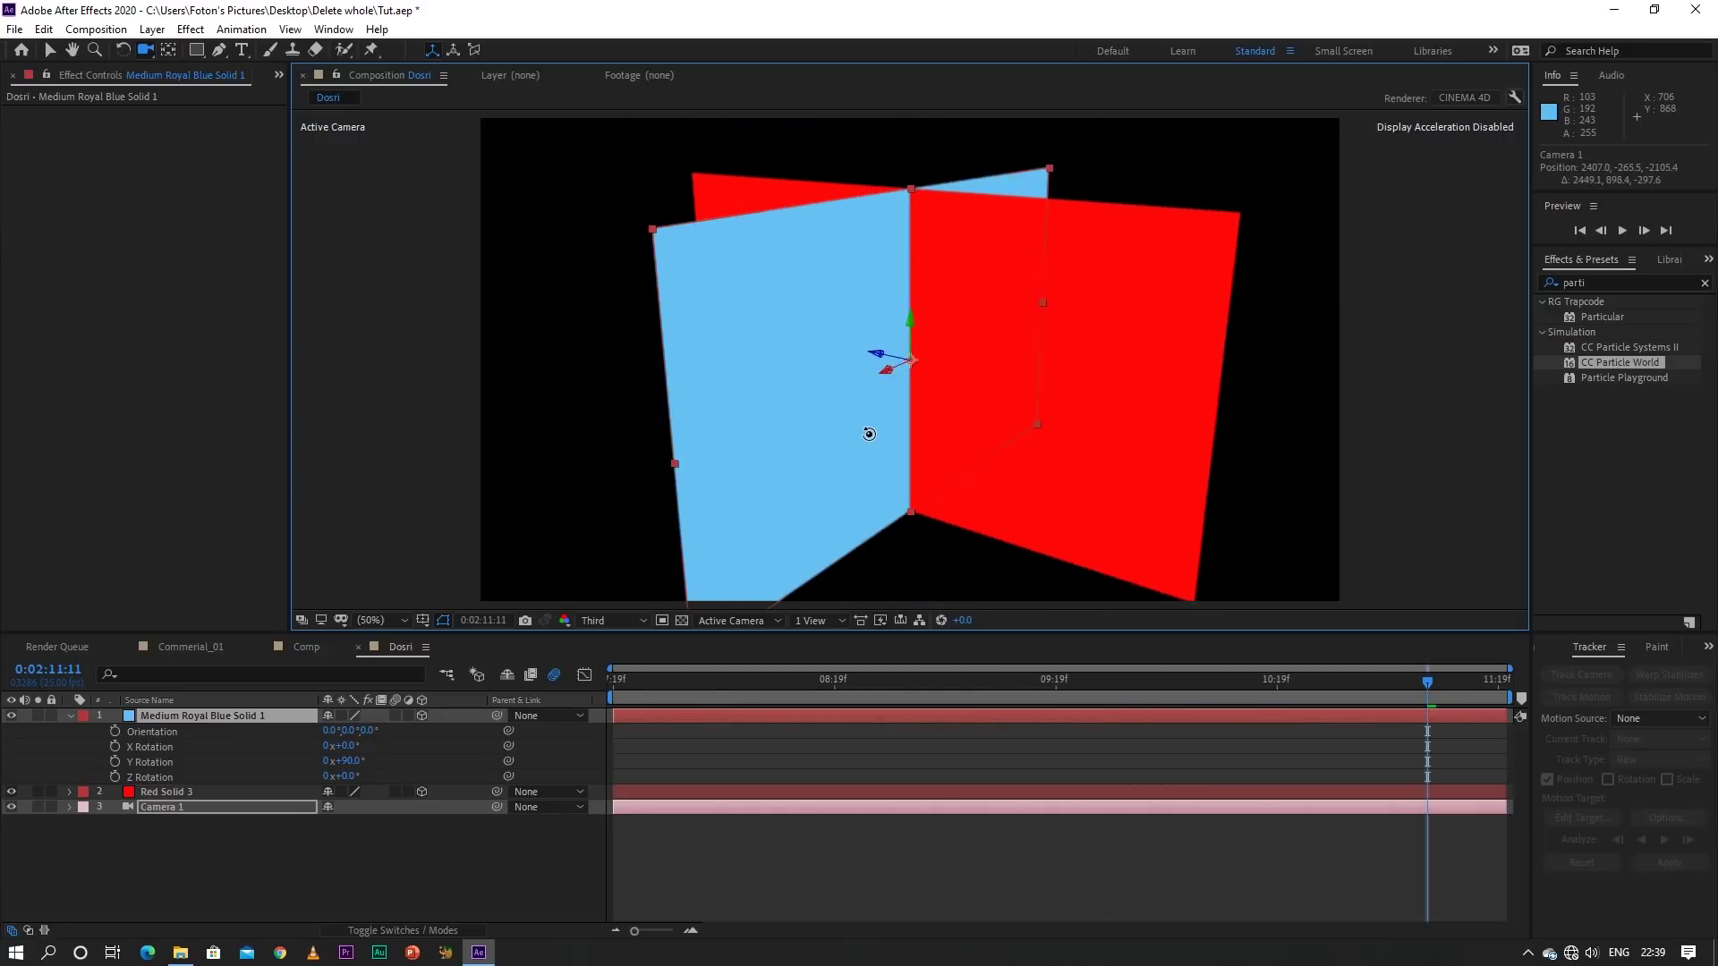
pyautogui.click(260, 881)
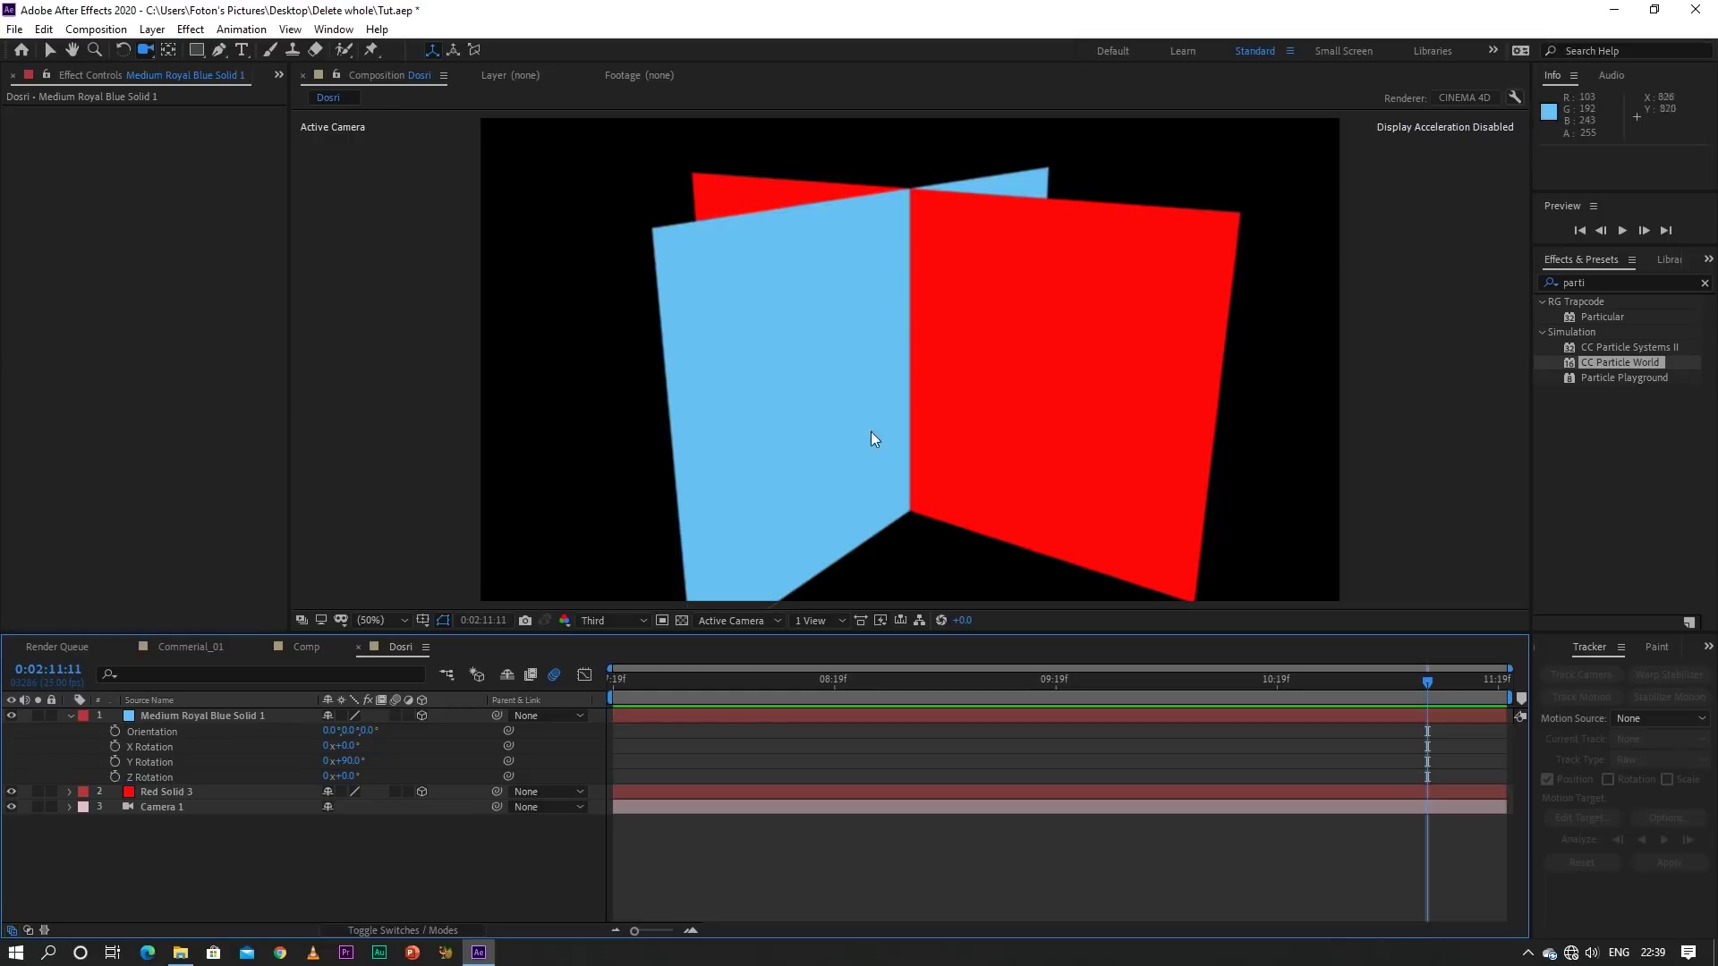
pyautogui.moveTo(875, 434)
pyautogui.mouseDown()
pyautogui.moveTo(979, 430)
pyautogui.moveTo(992, 375)
pyautogui.mouseUp()
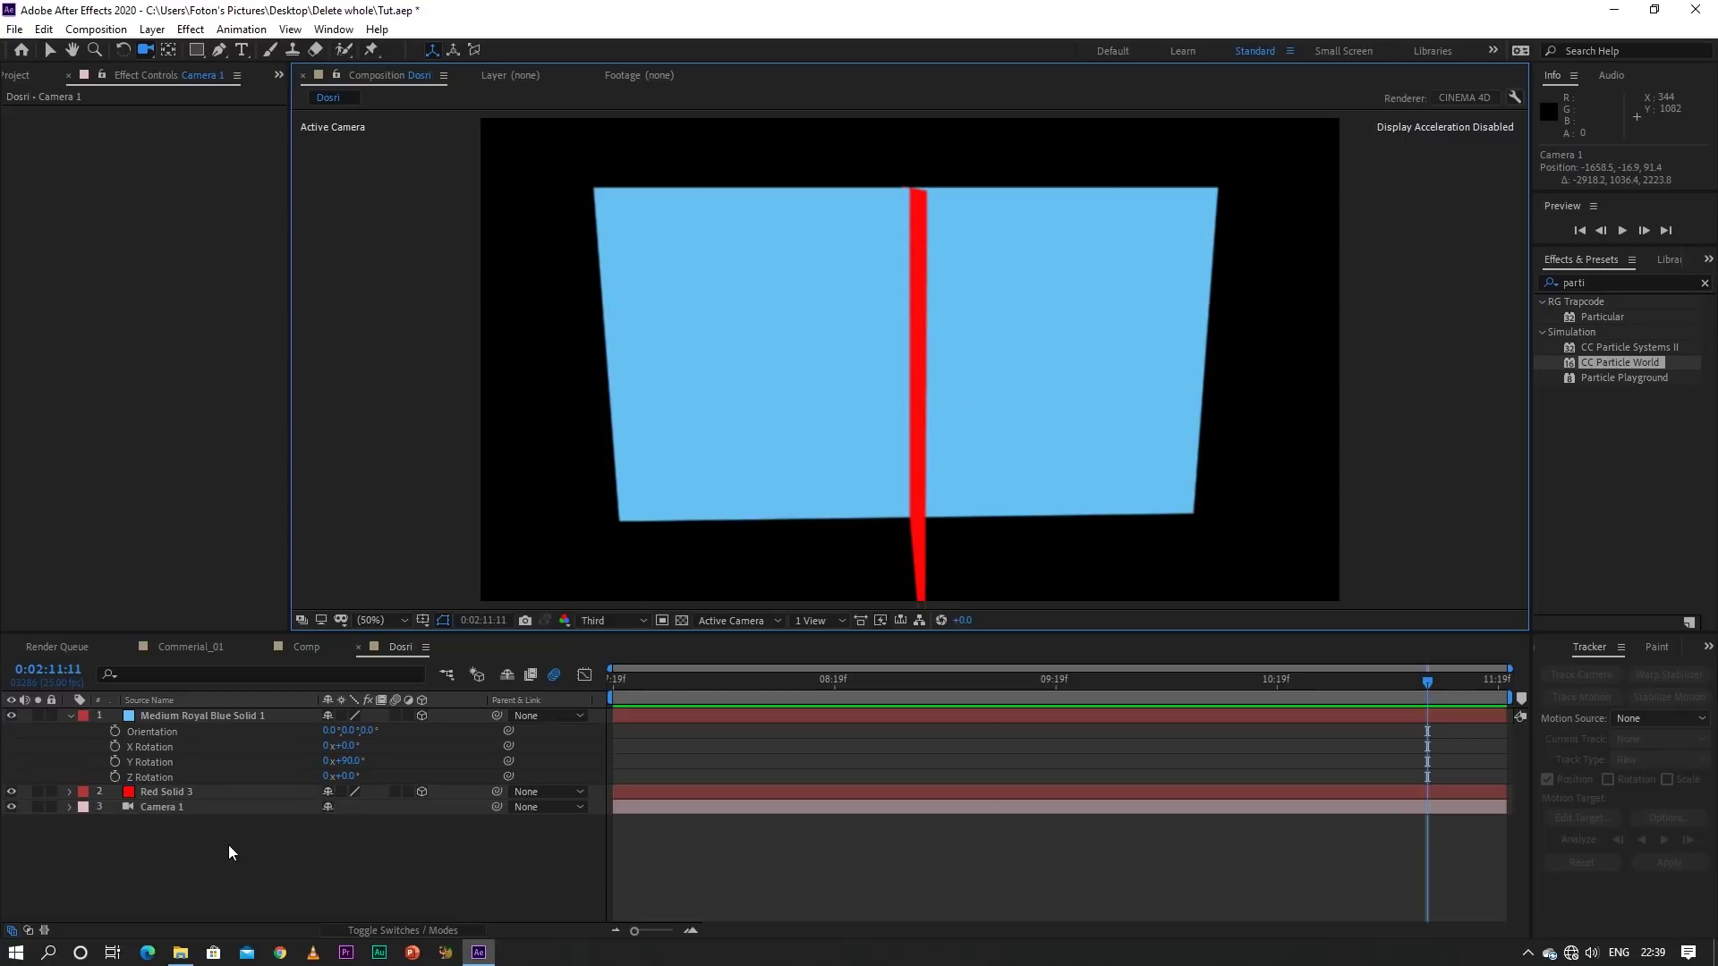
# Delete the solid layers and add a new text layer reading Foton
pyautogui.click(172, 716)
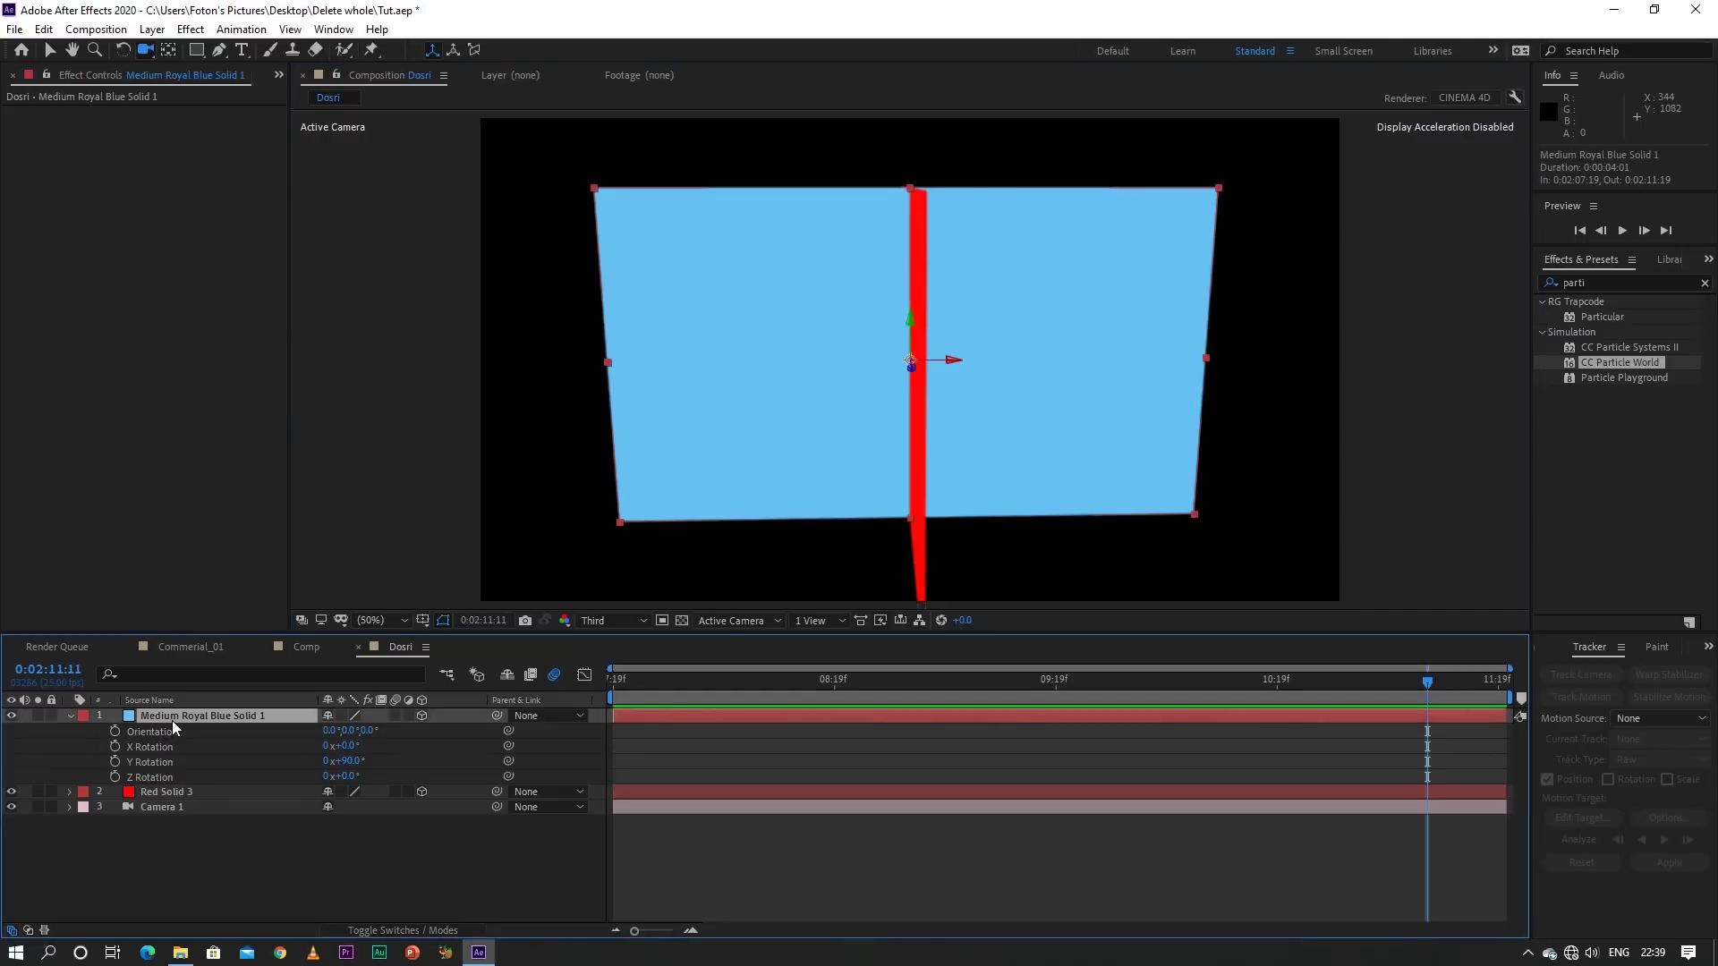
pyautogui.press('Delete')
pyautogui.press('Delete')
pyautogui.rightClick(164, 819)
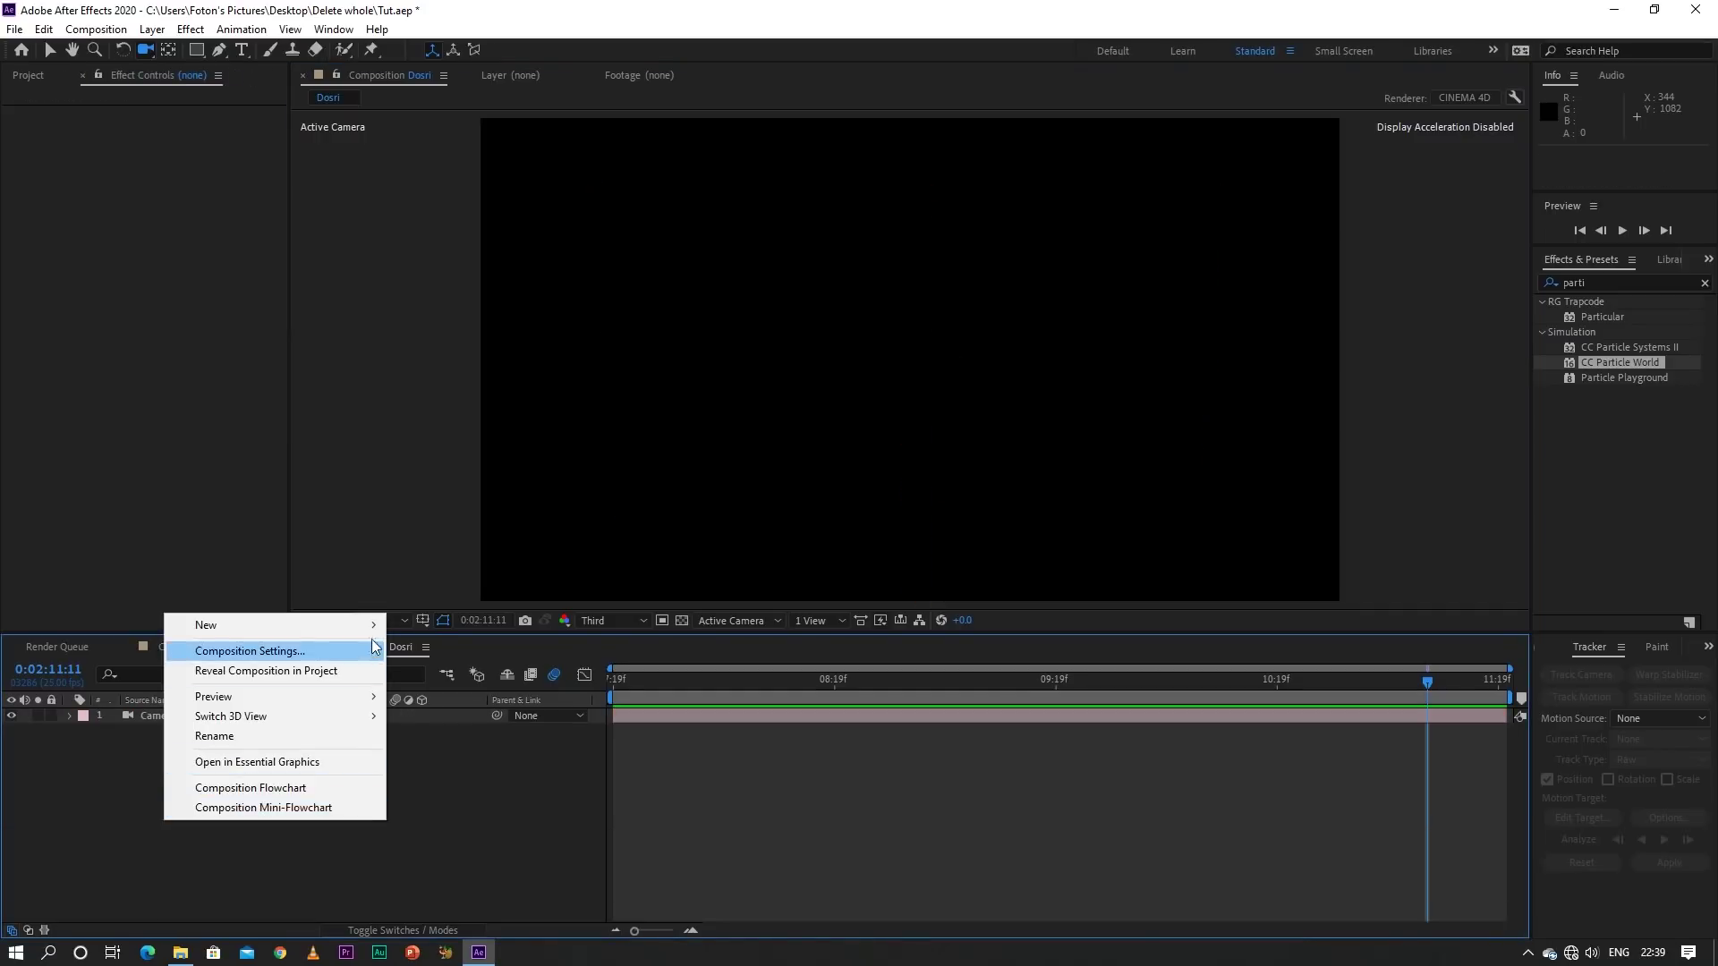
pyautogui.moveTo(372, 625)
pyautogui.click(422, 648)
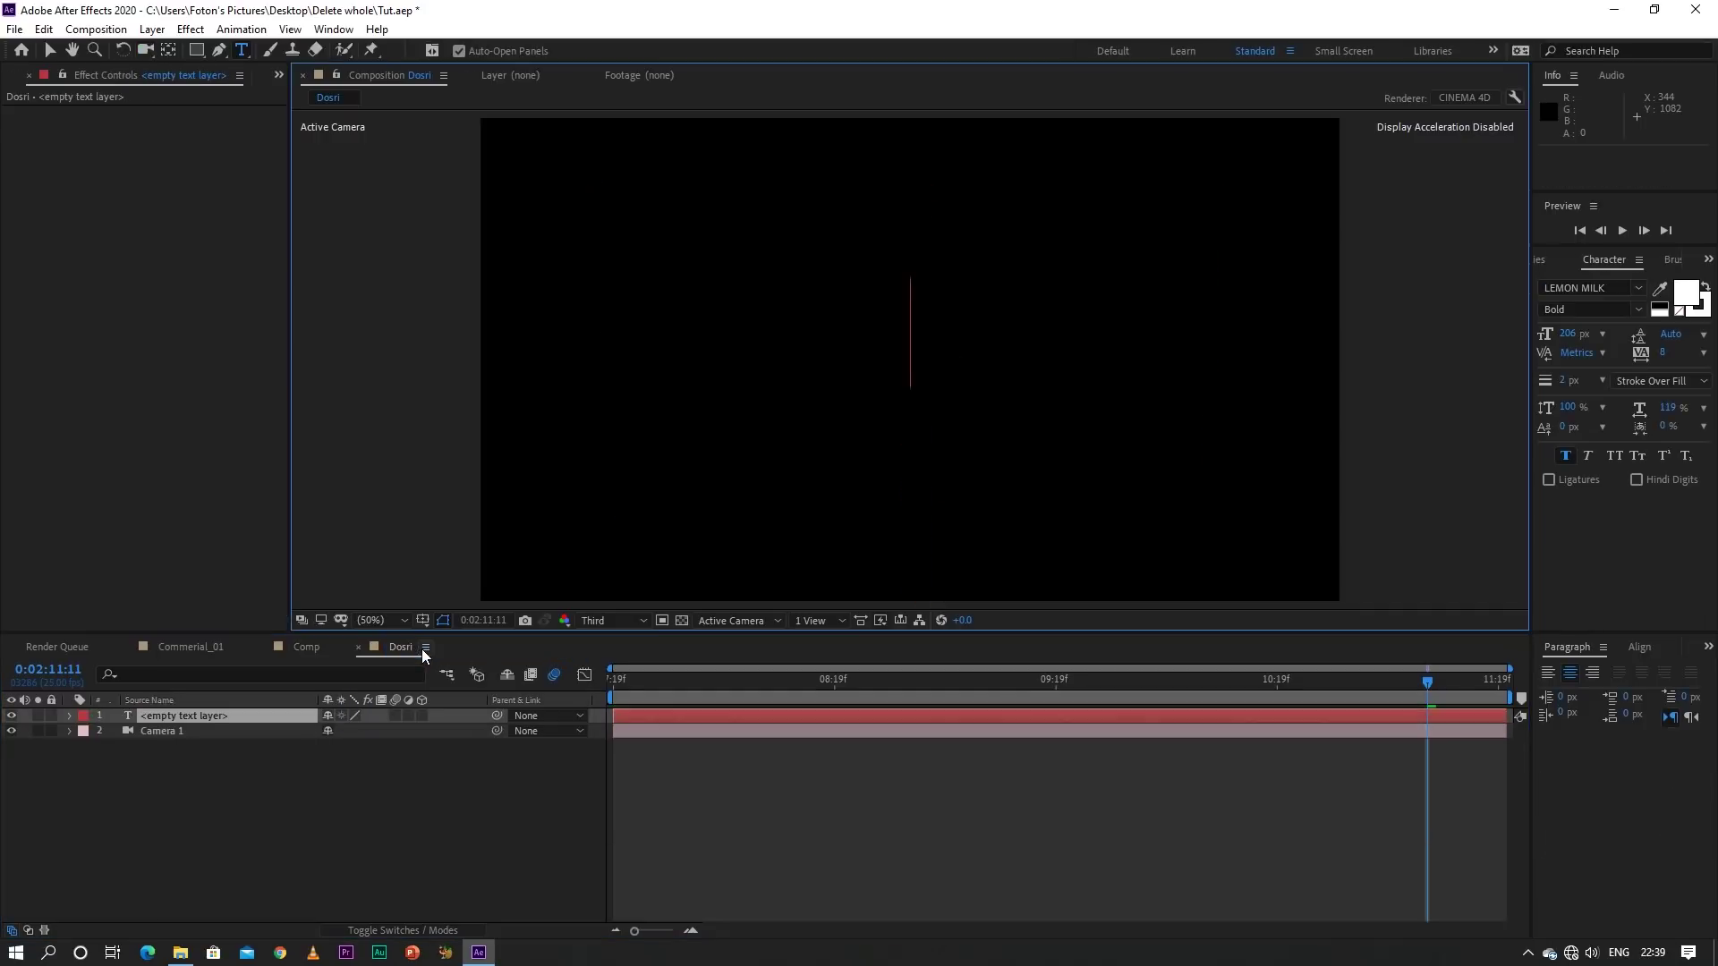
pyautogui.write('Foto')
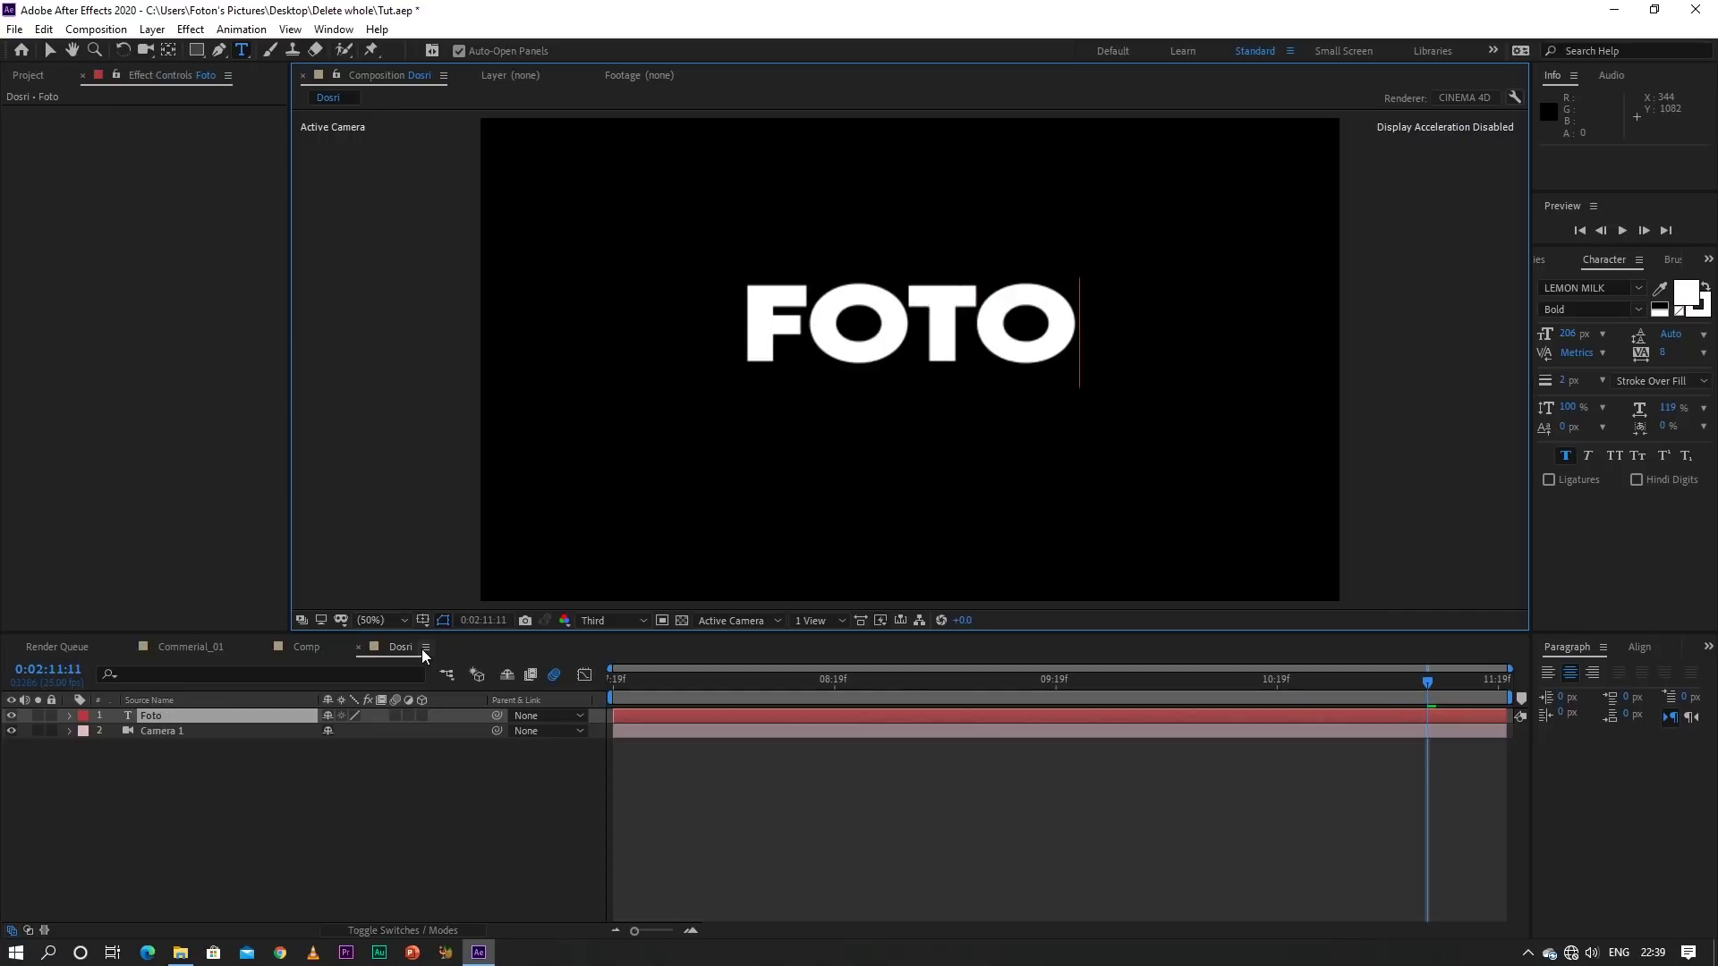
pyautogui.write('n')
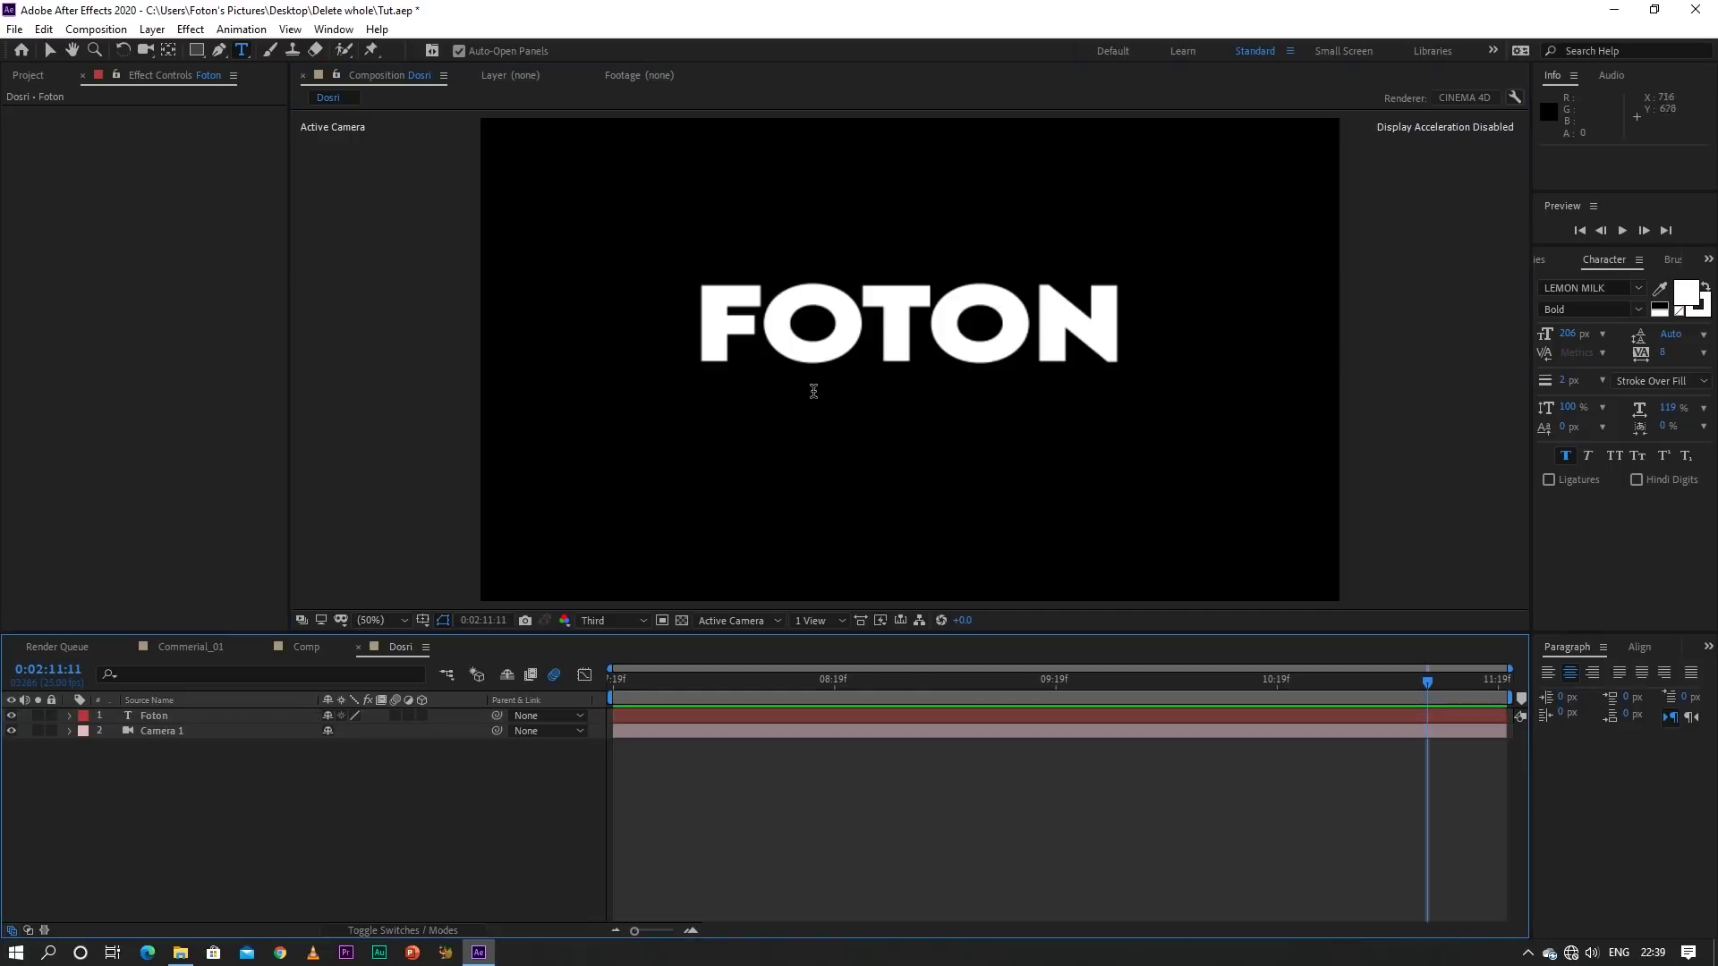
# Set all of the FOTON text to the Bold Italic style
pyautogui.click(831, 338)
pyautogui.hotkey('ctrl', 'a')
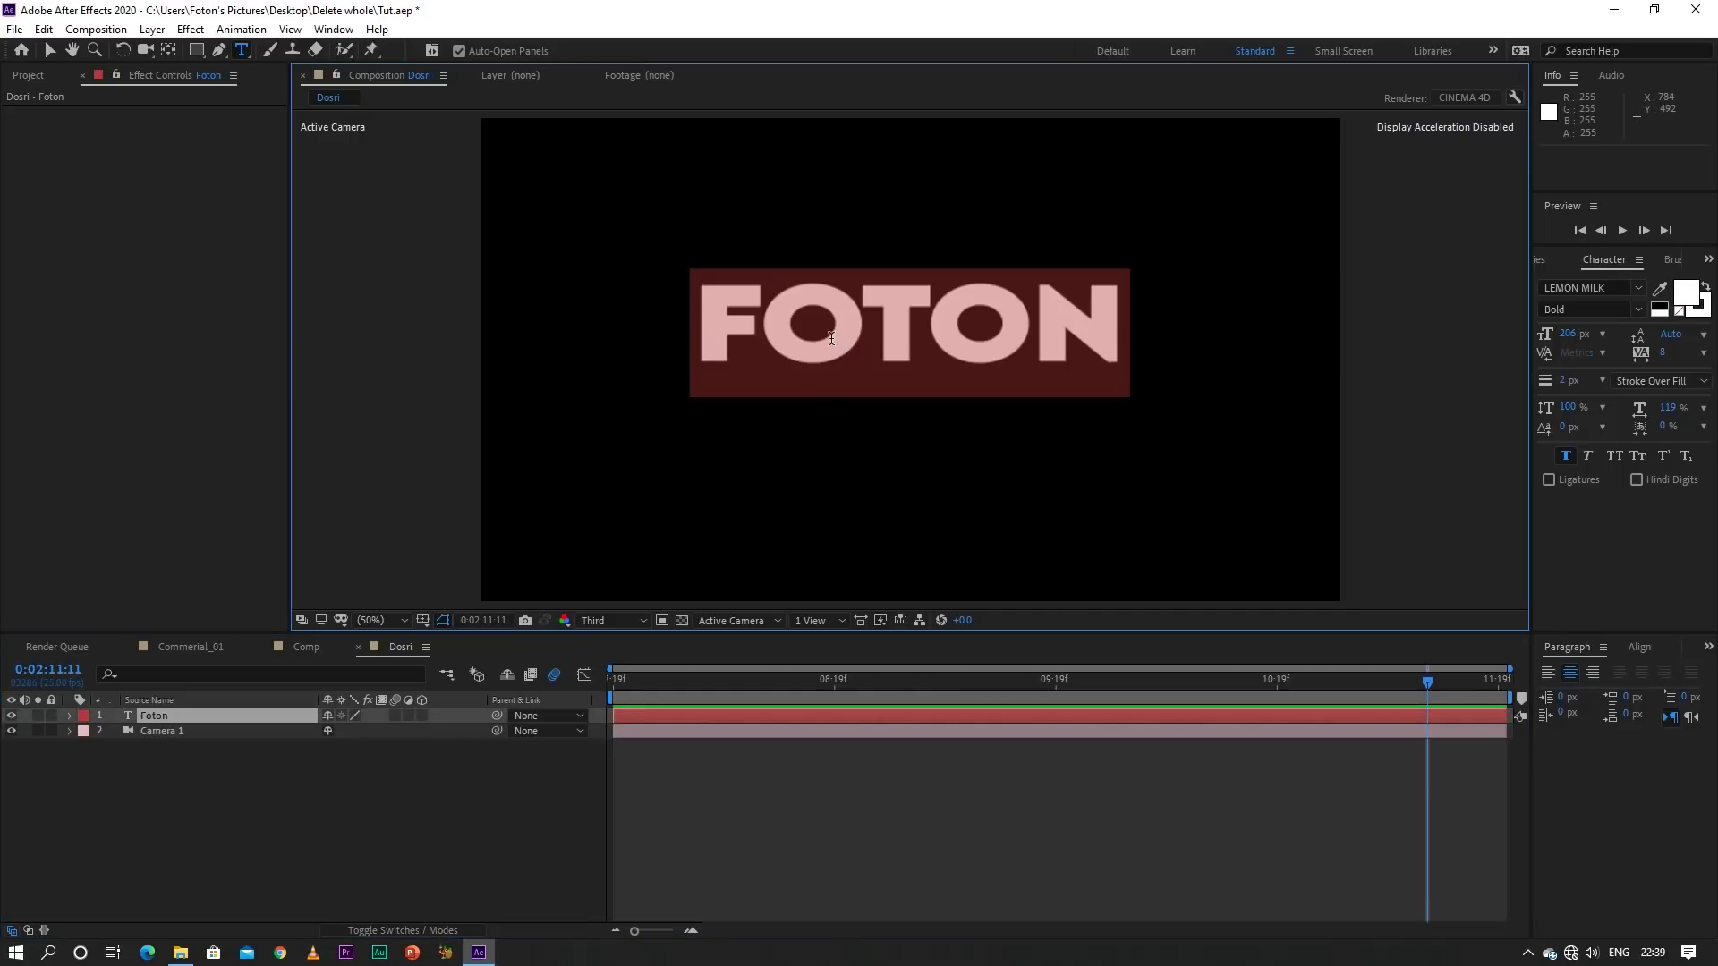
pyautogui.click(1639, 291)
pyautogui.click(1599, 358)
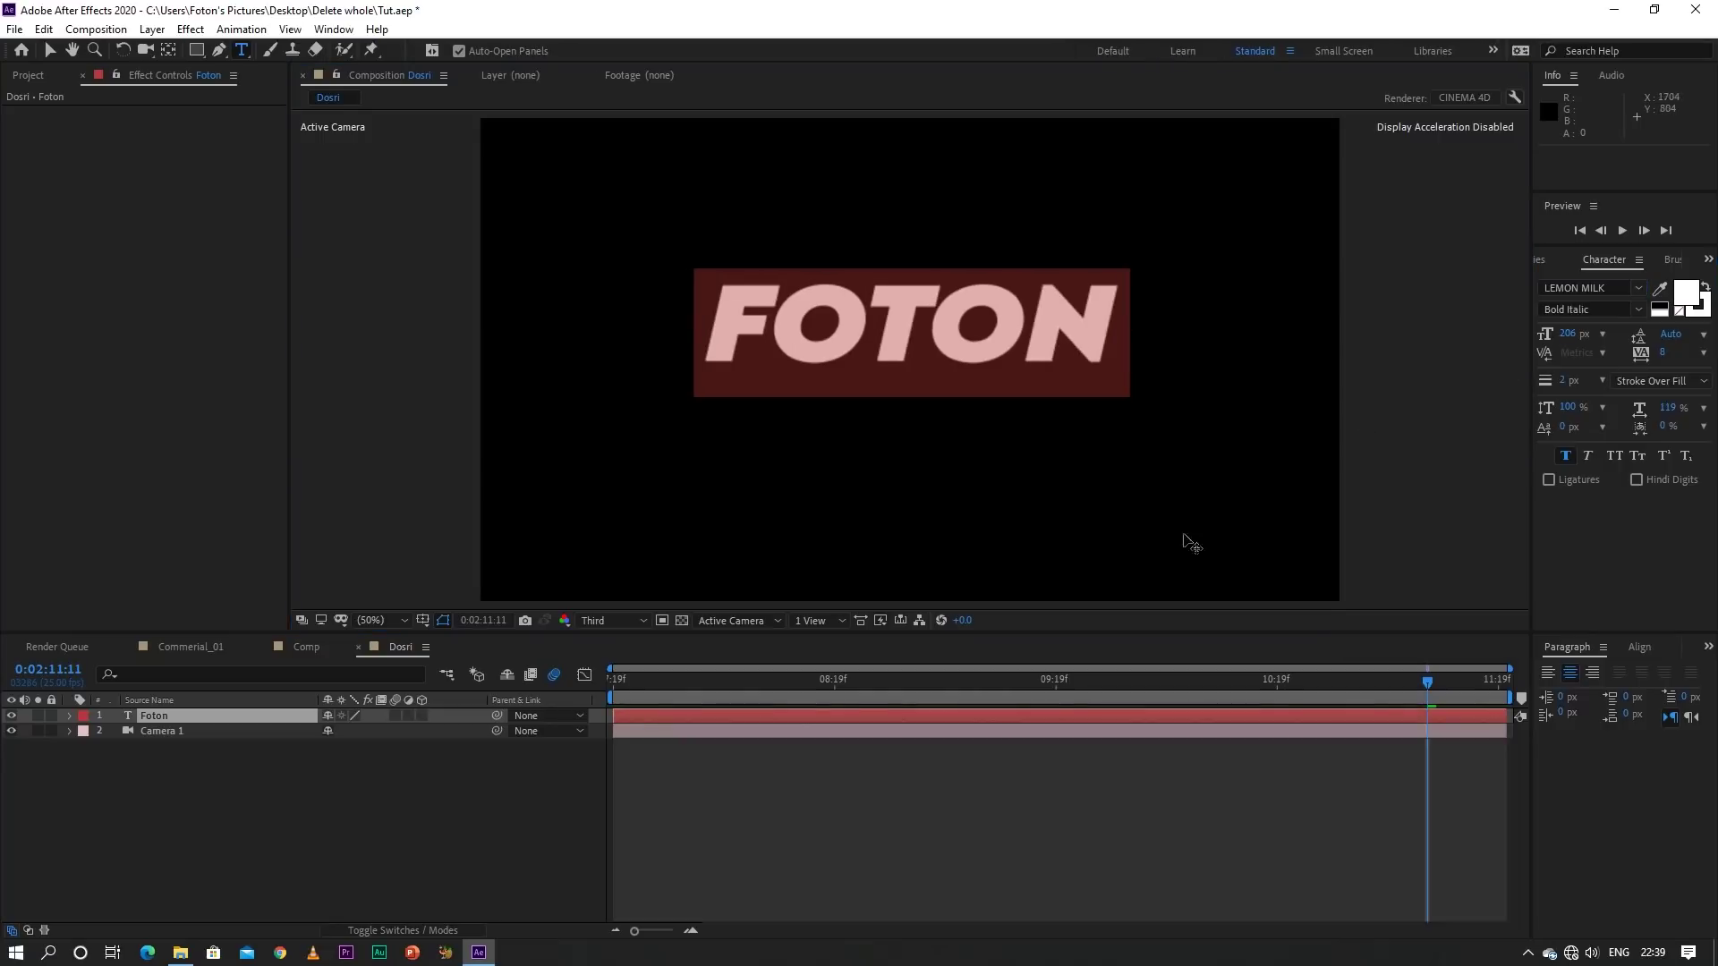
# Reveal the Foton layer's Transform properties, scrub the time, and switch side panels
pyautogui.moveTo(1013, 691); pyautogui.dragTo(993, 694)
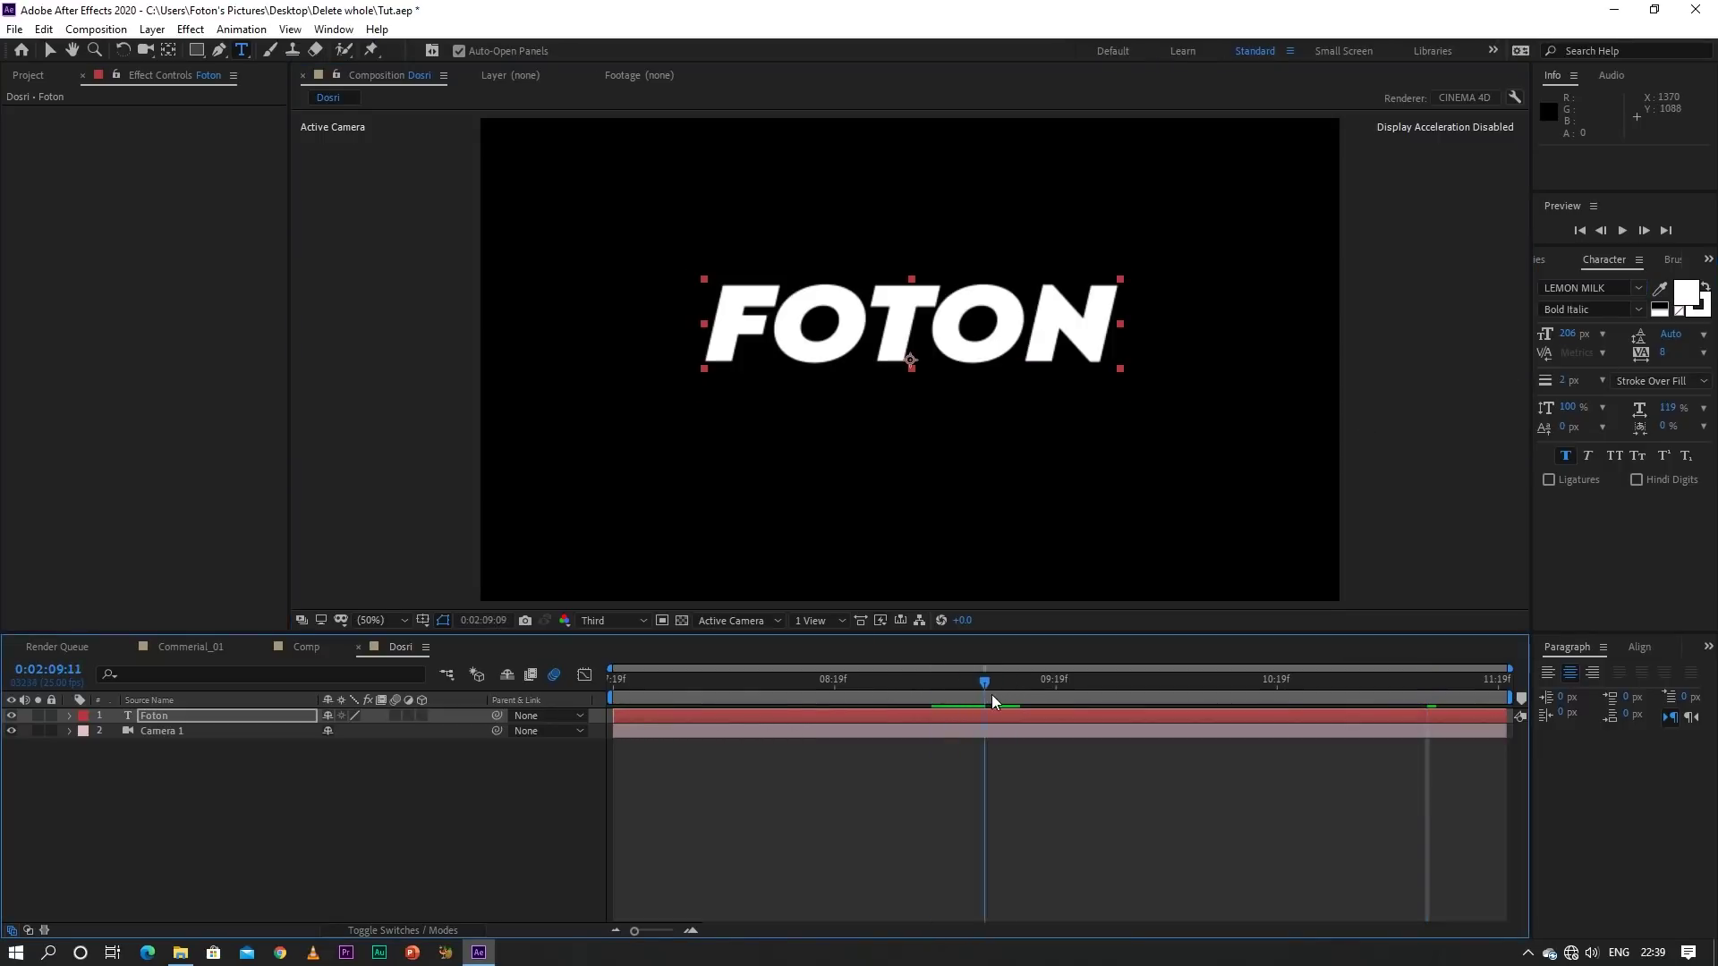
pyautogui.click(71, 715)
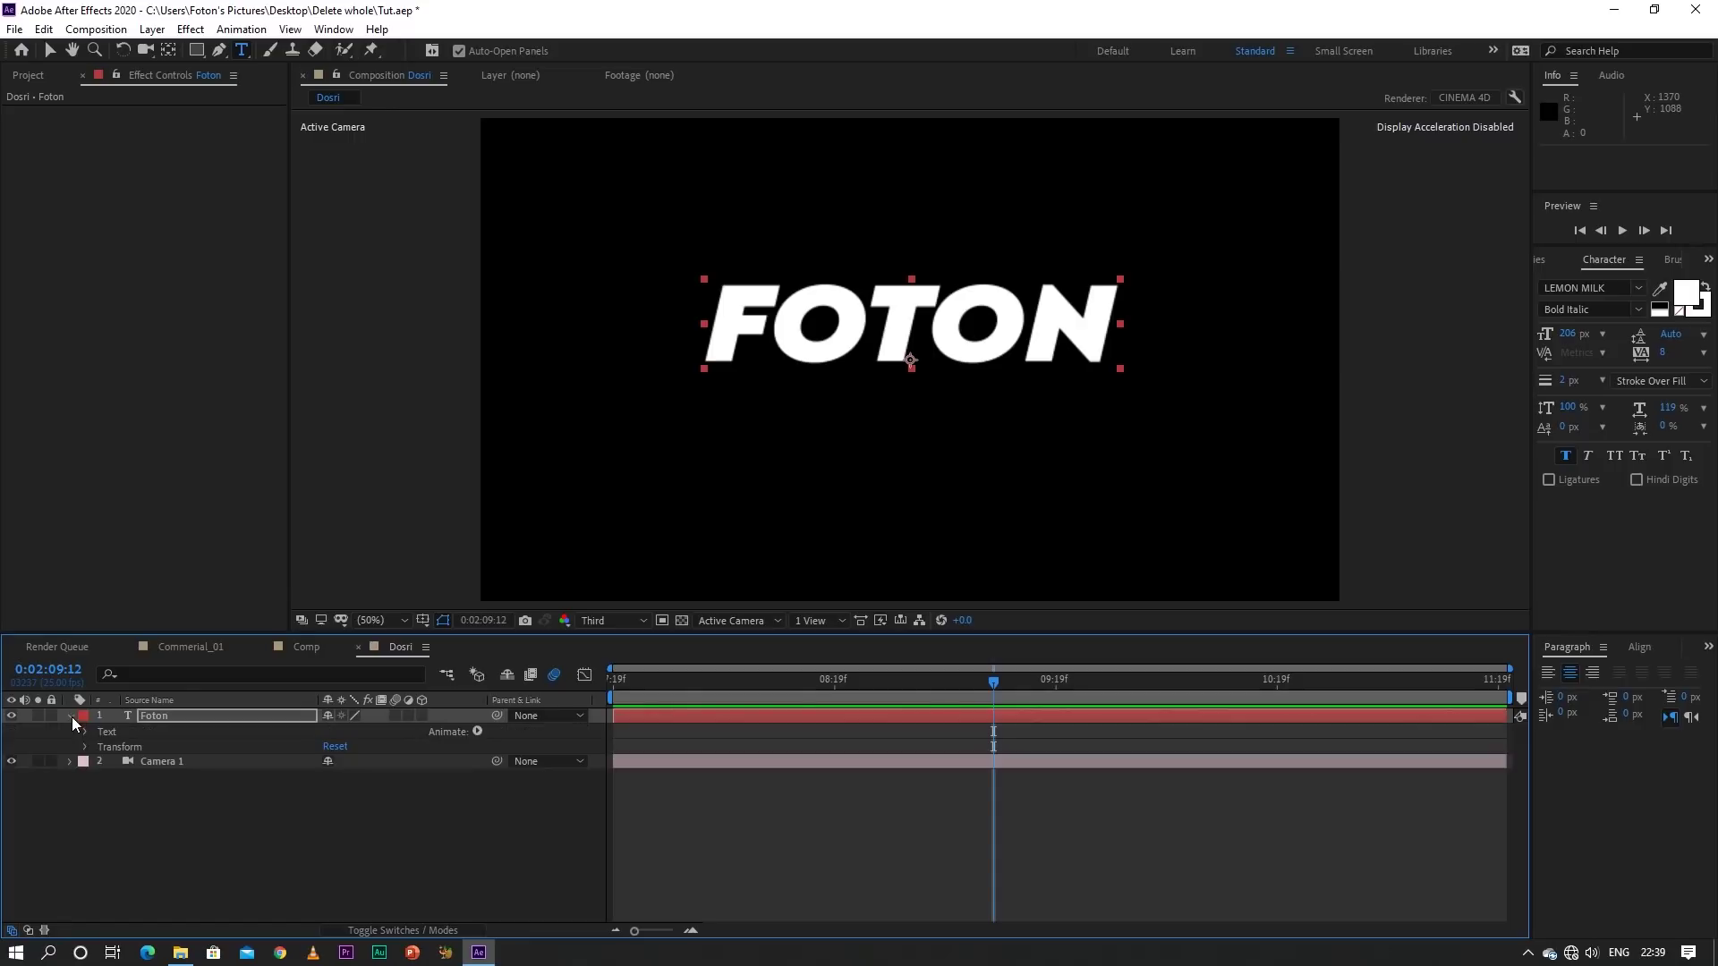
pyautogui.click(85, 748)
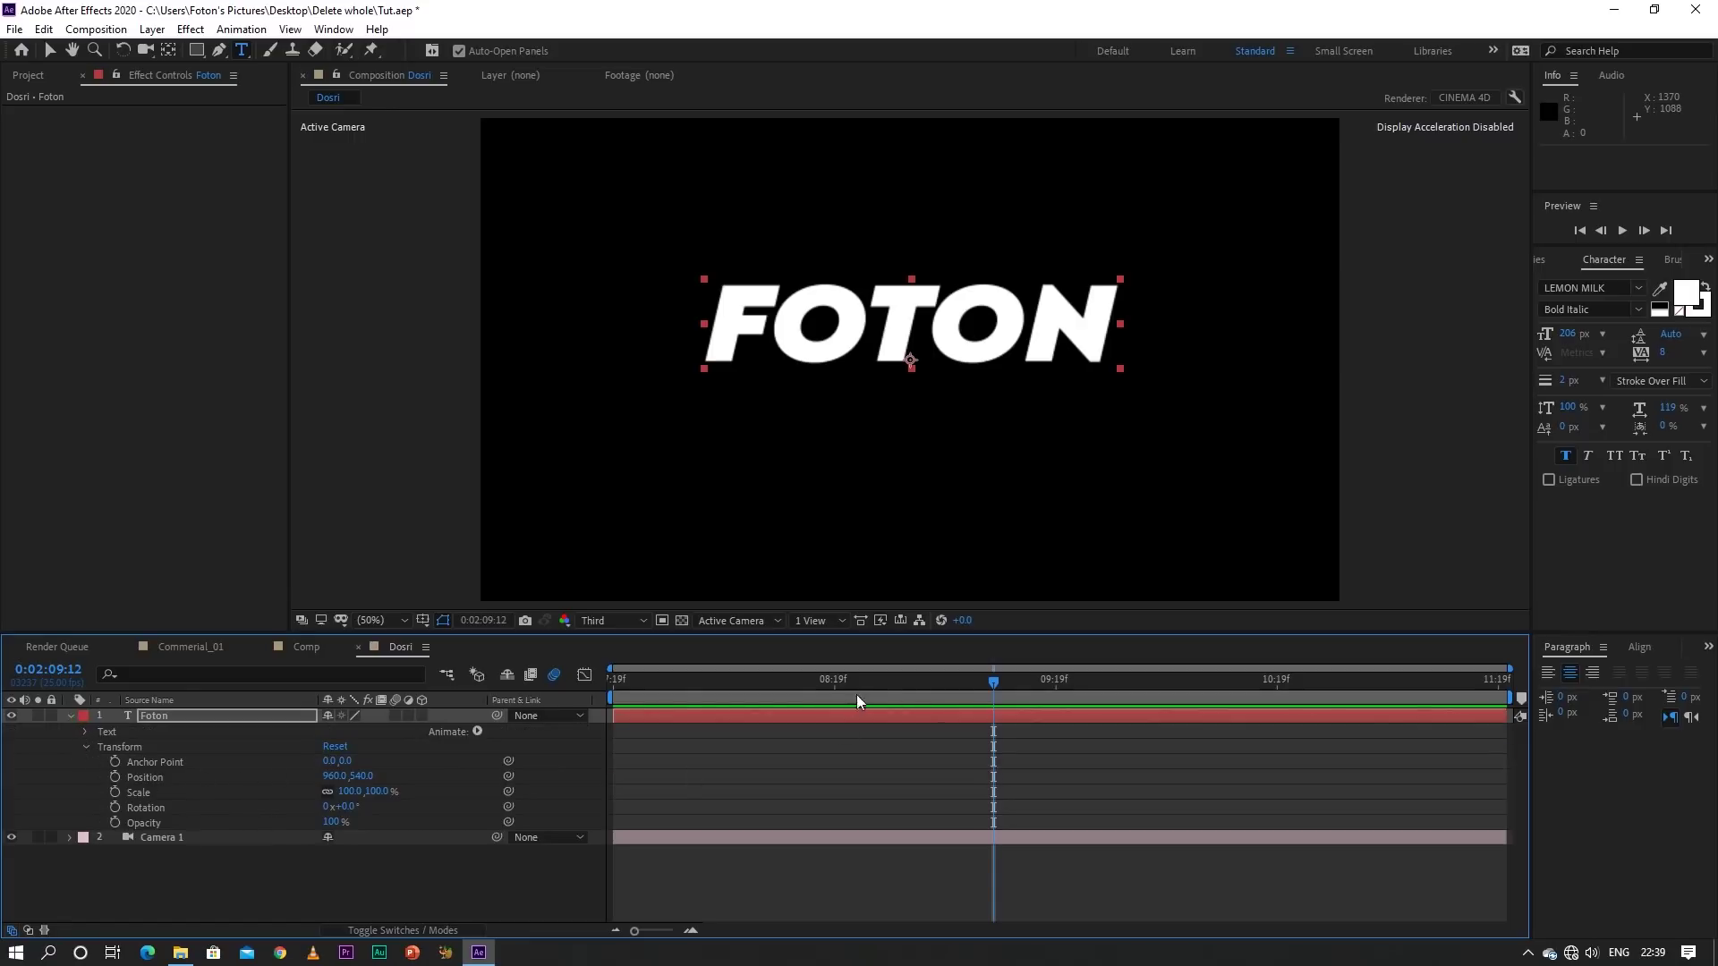
pyautogui.moveTo(856, 694); pyautogui.dragTo(810, 716)
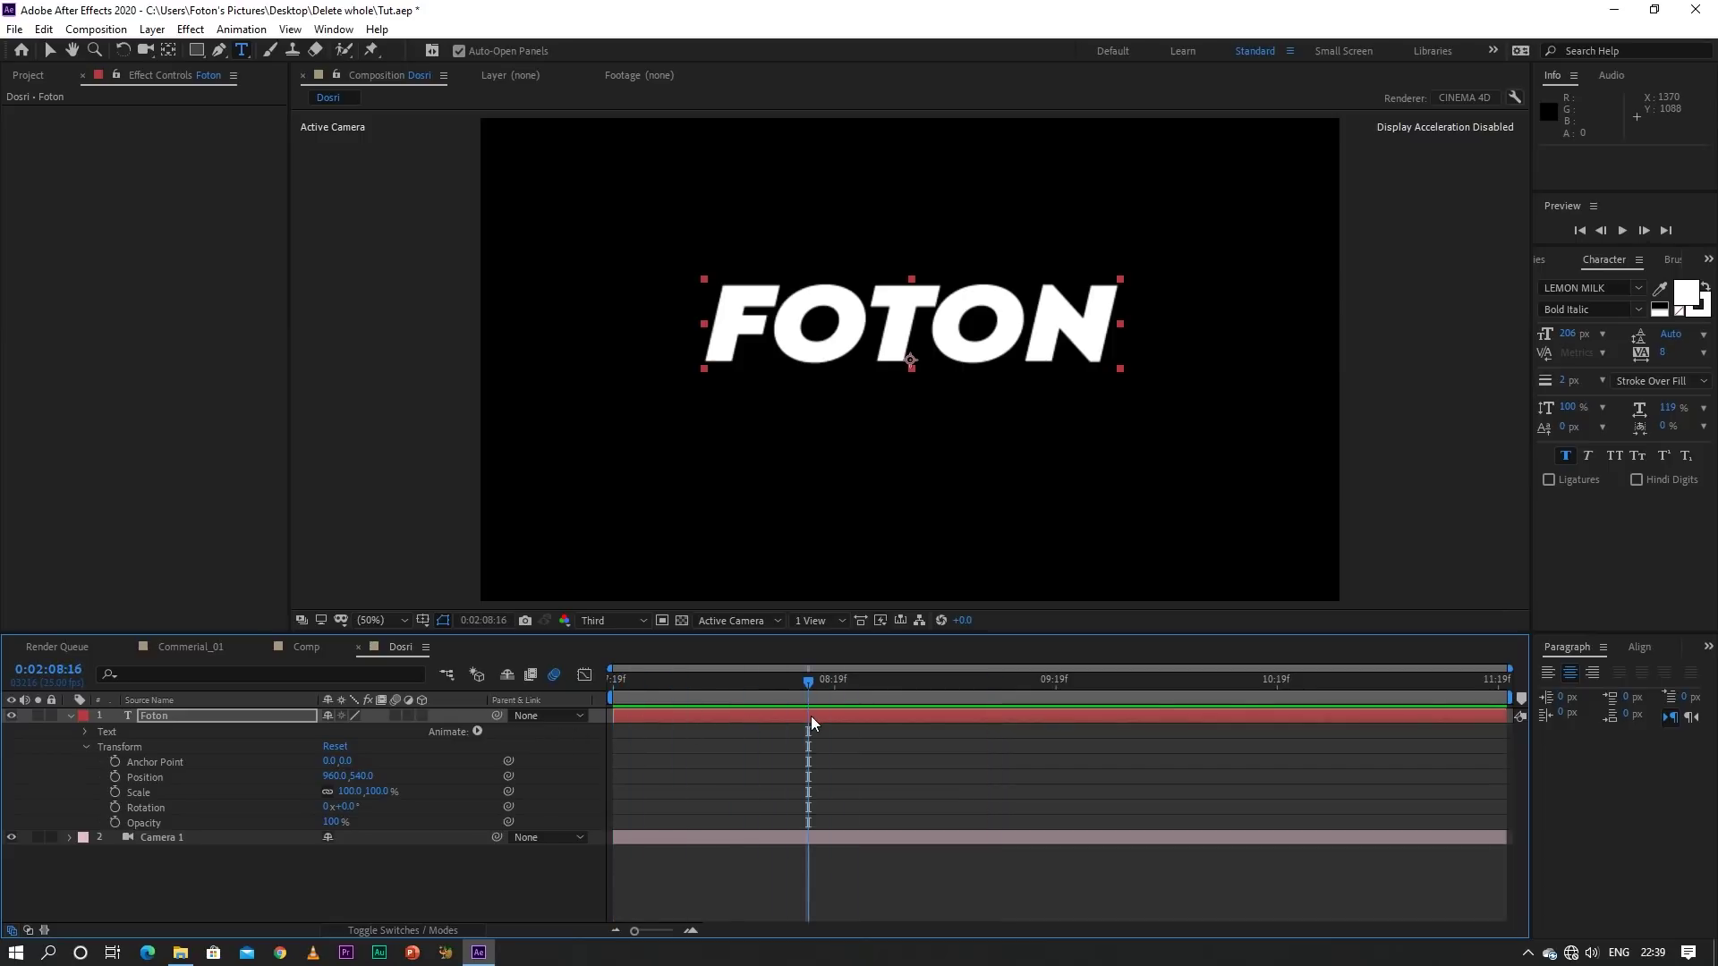
pyautogui.click(1555, 262)
pyautogui.click(1632, 259)
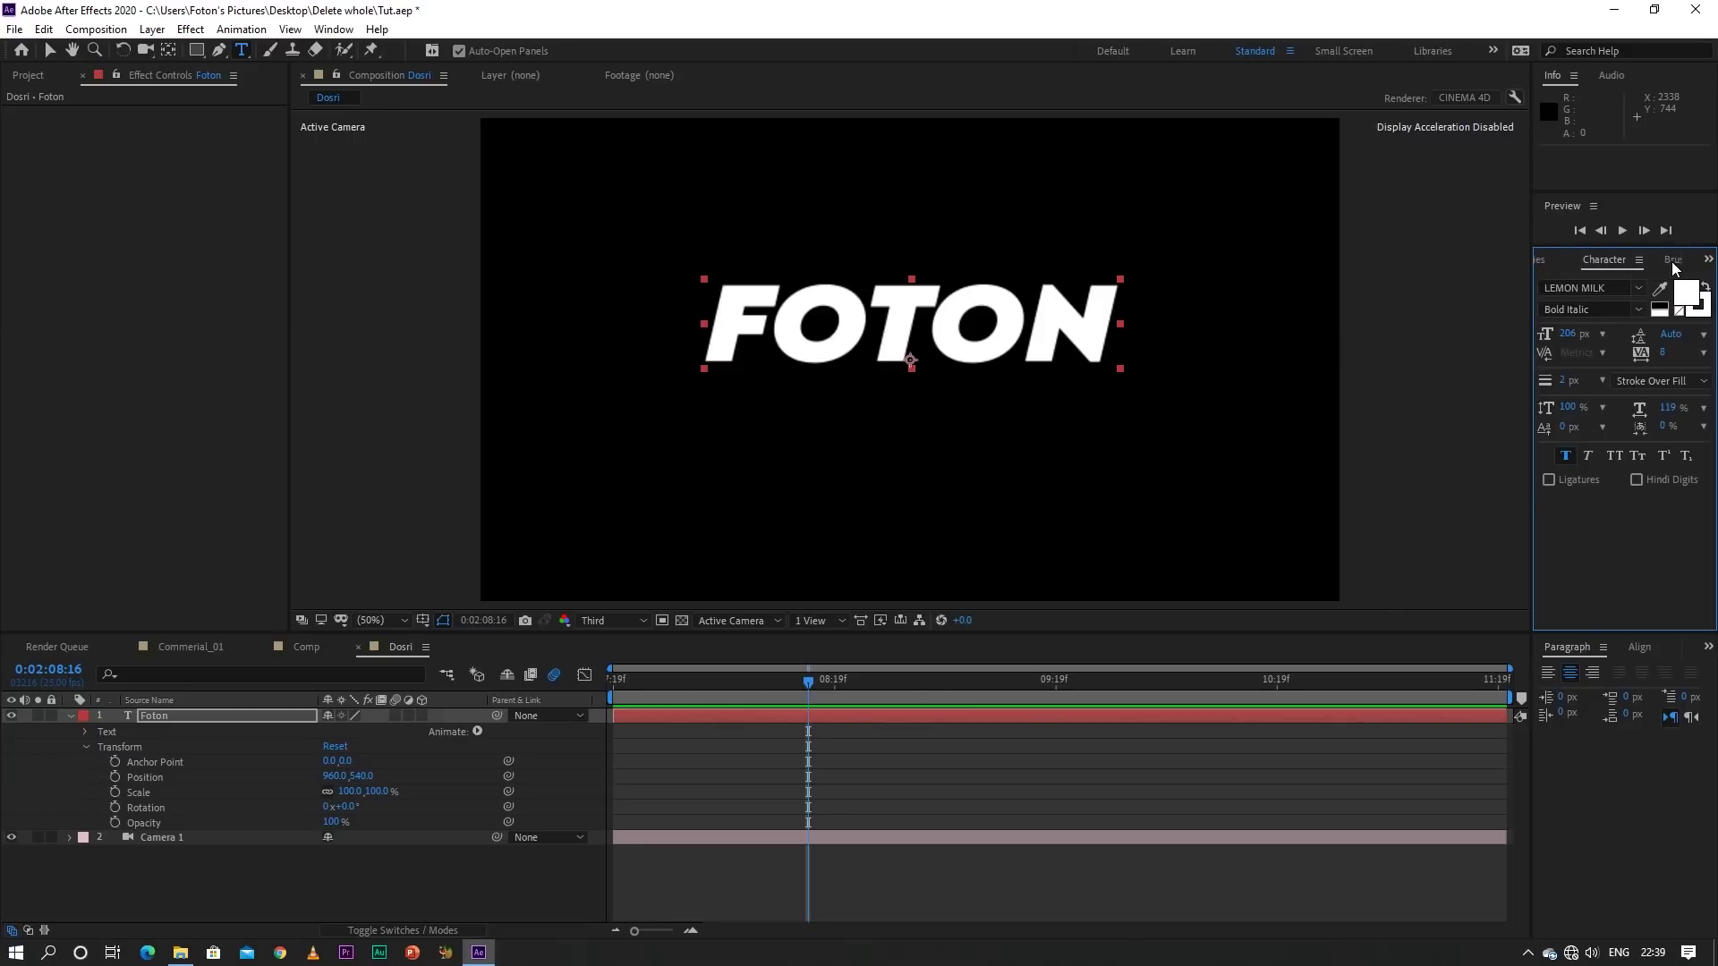
pyautogui.click(1638, 260)
pyautogui.click(1669, 260)
# Start an empty text layer and drag the Animate In Fade Up Flip preset onto it
pyautogui.click(1436, 255)
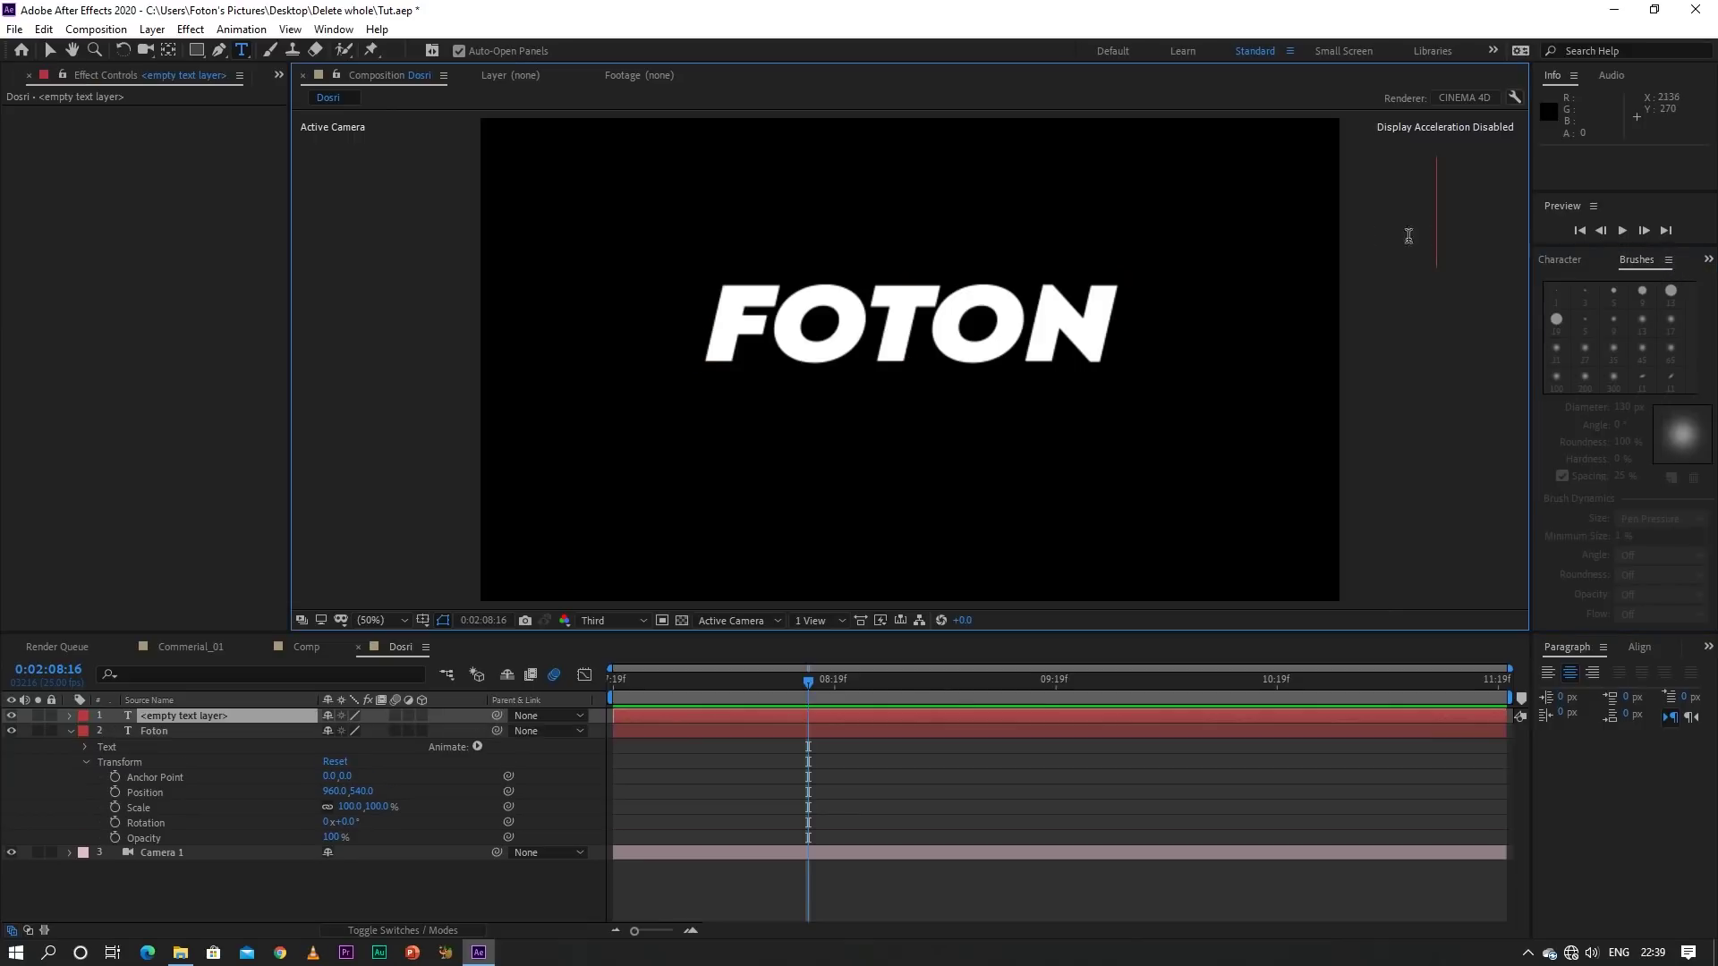
pyautogui.click(333, 29)
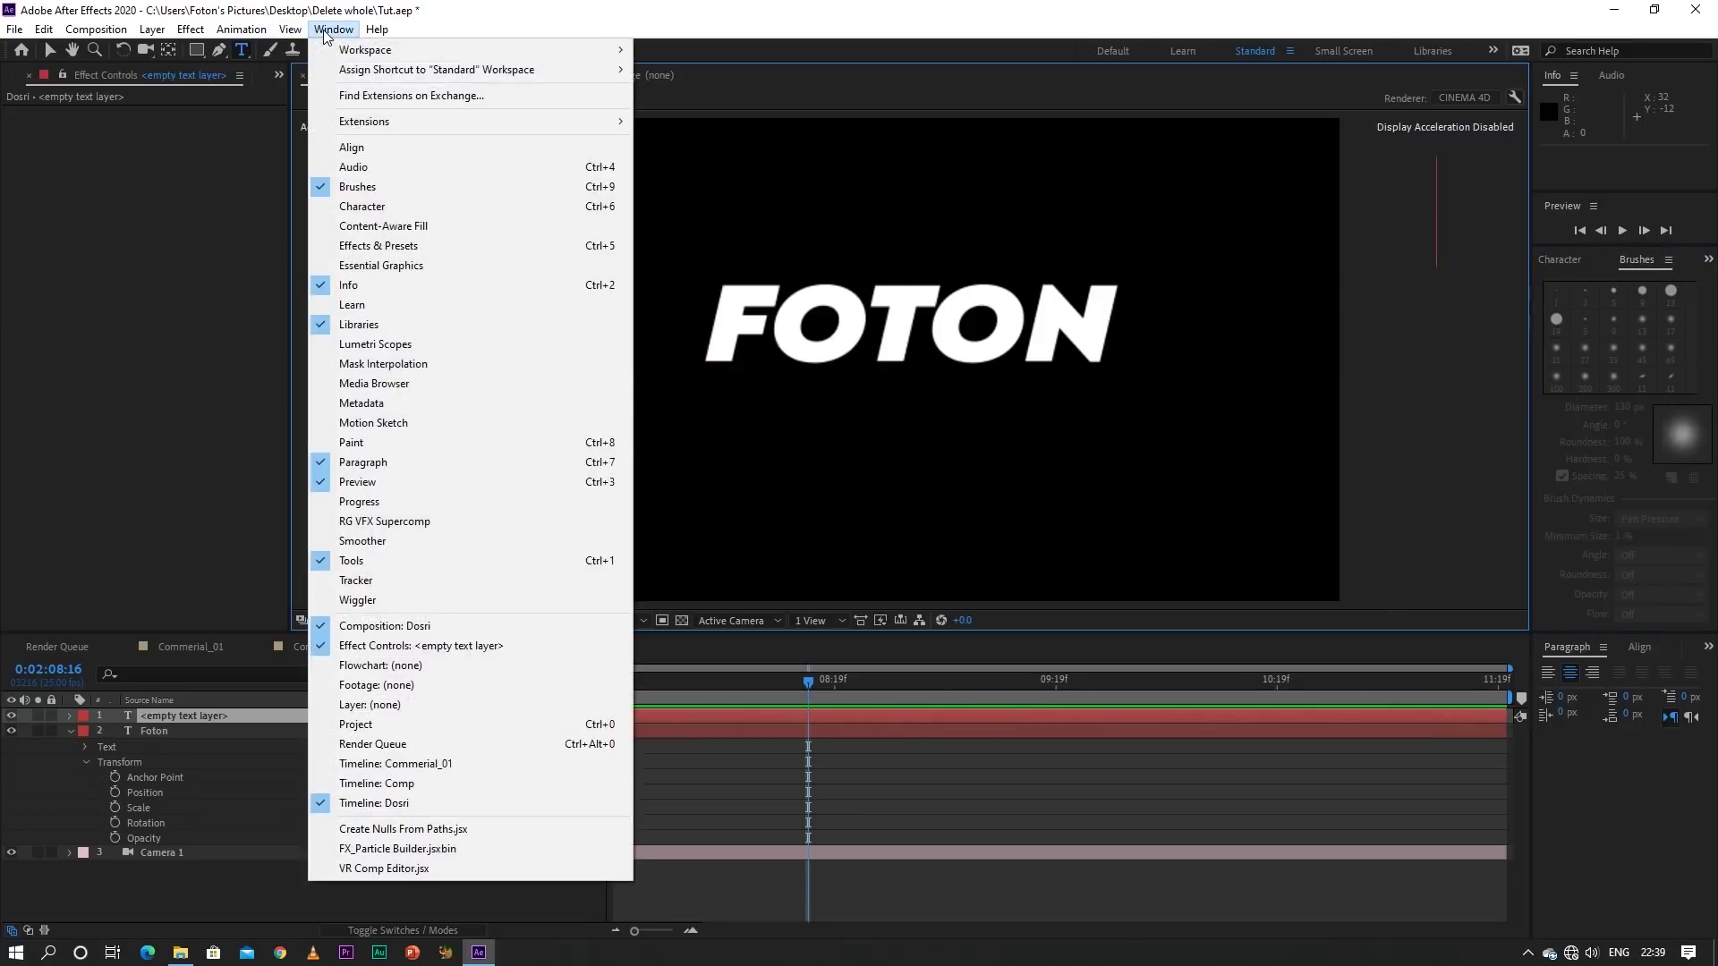
pyautogui.click(363, 240)
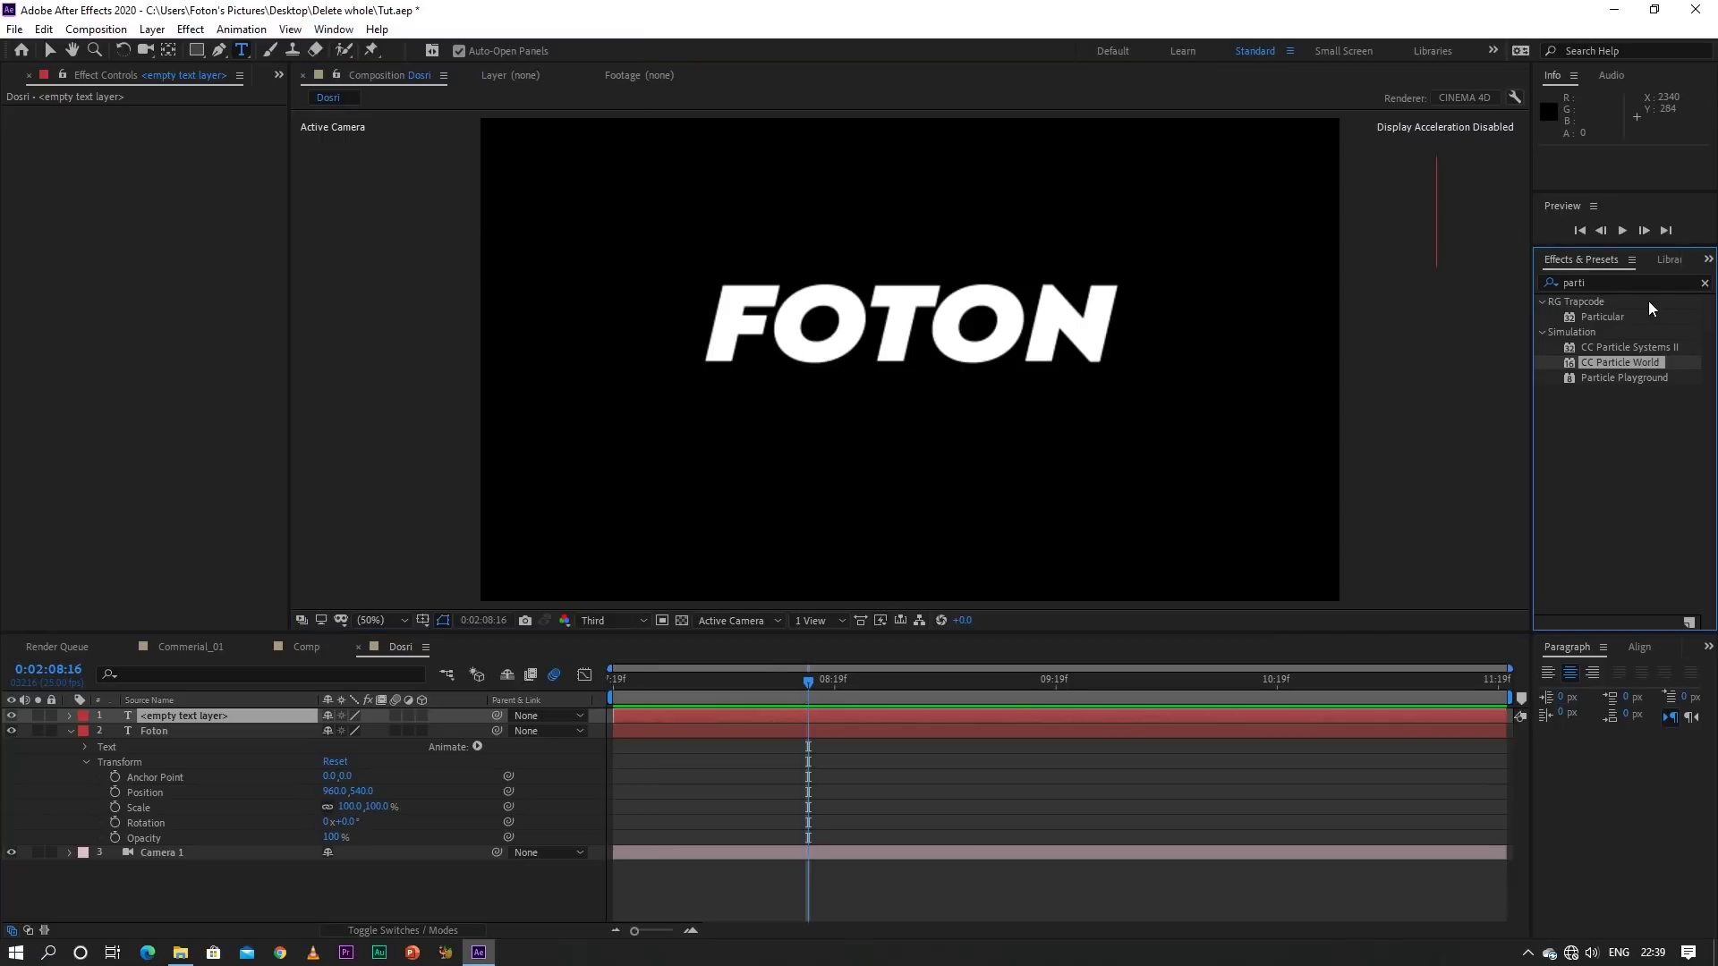
pyautogui.click(1704, 284)
pyautogui.click(1543, 303)
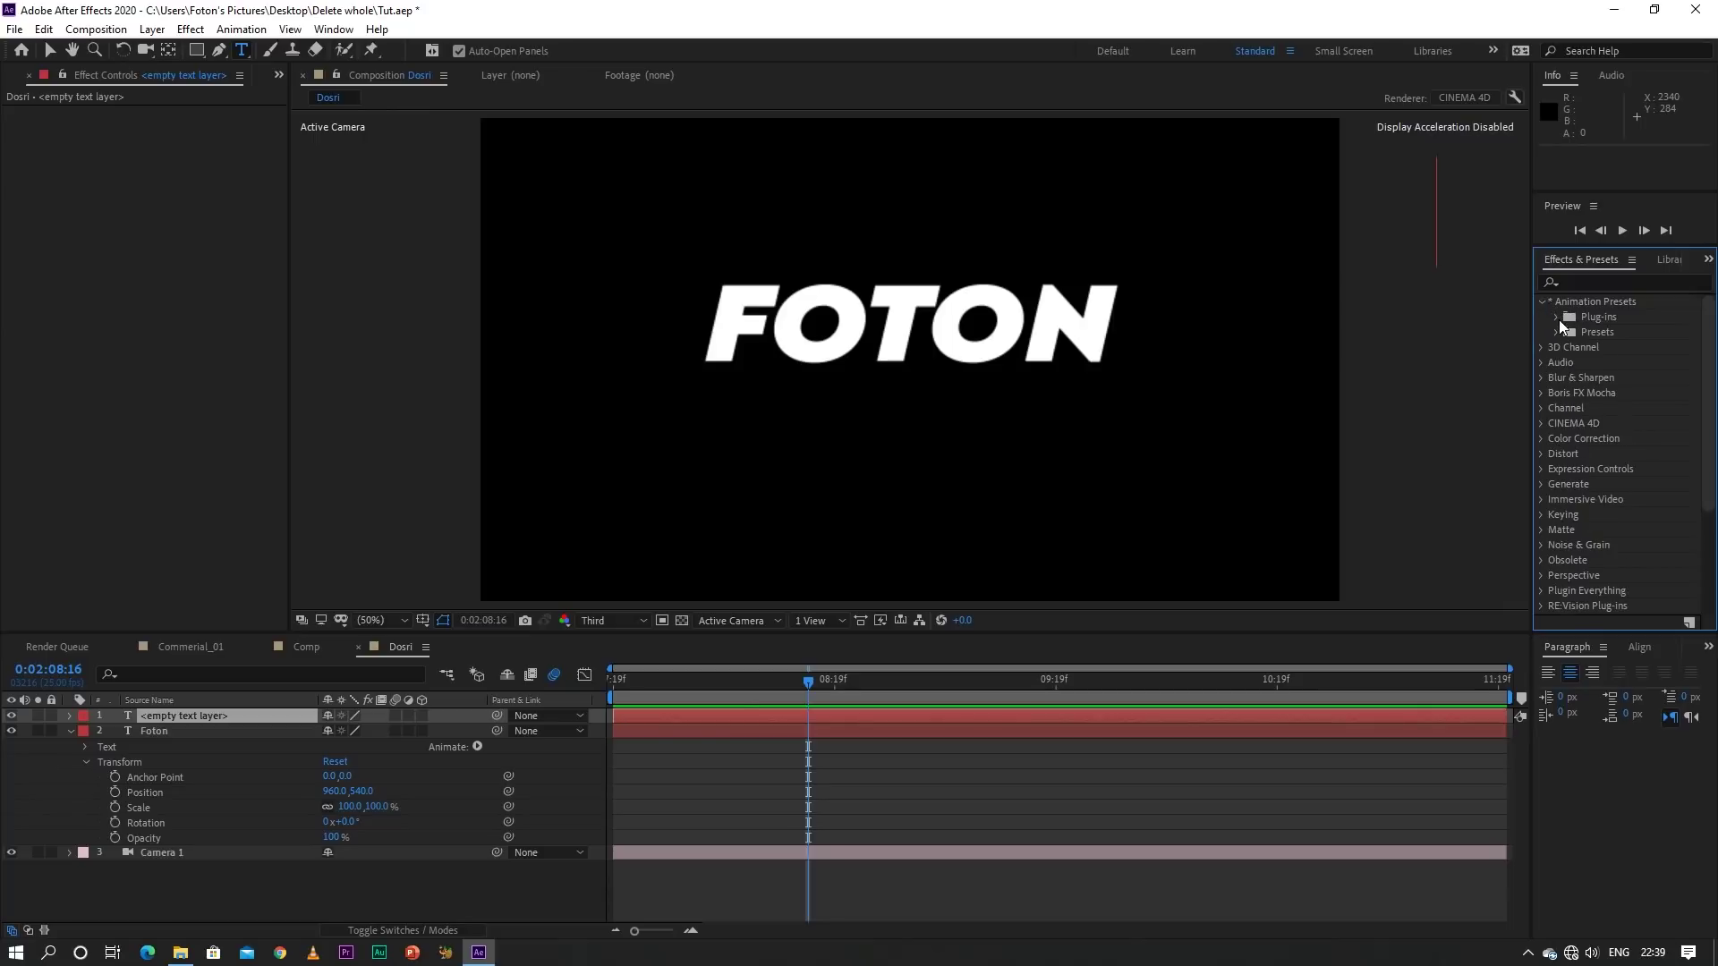
pyautogui.click(1557, 332)
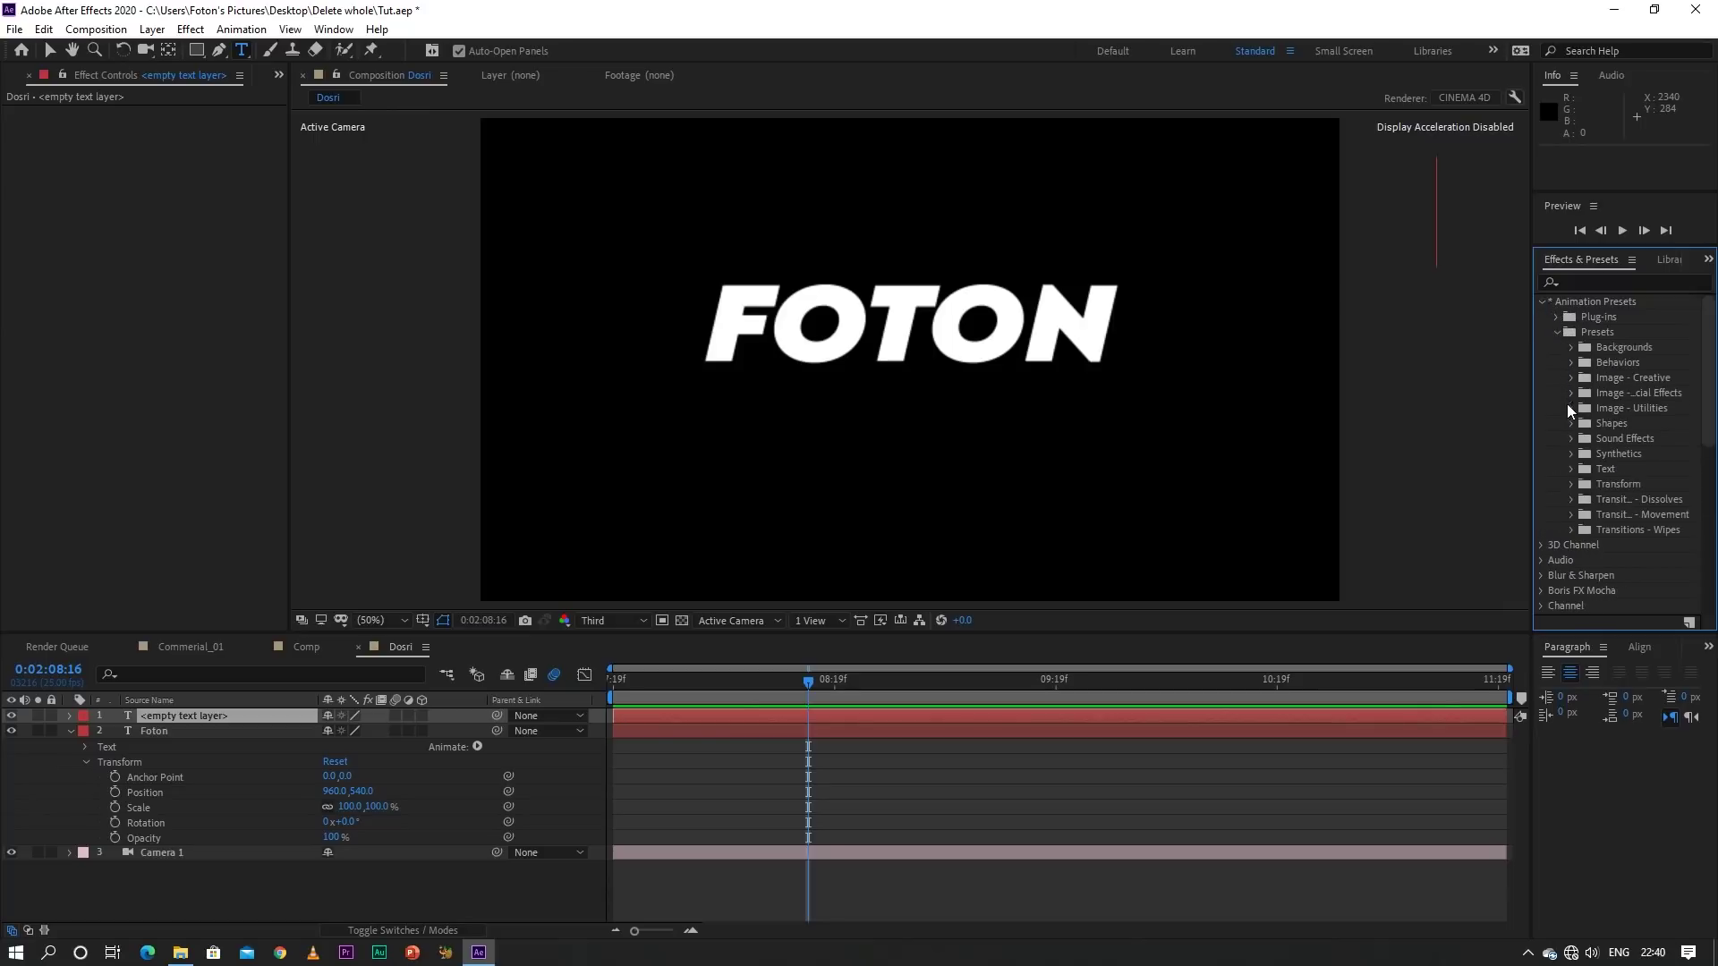
pyautogui.click(1570, 470)
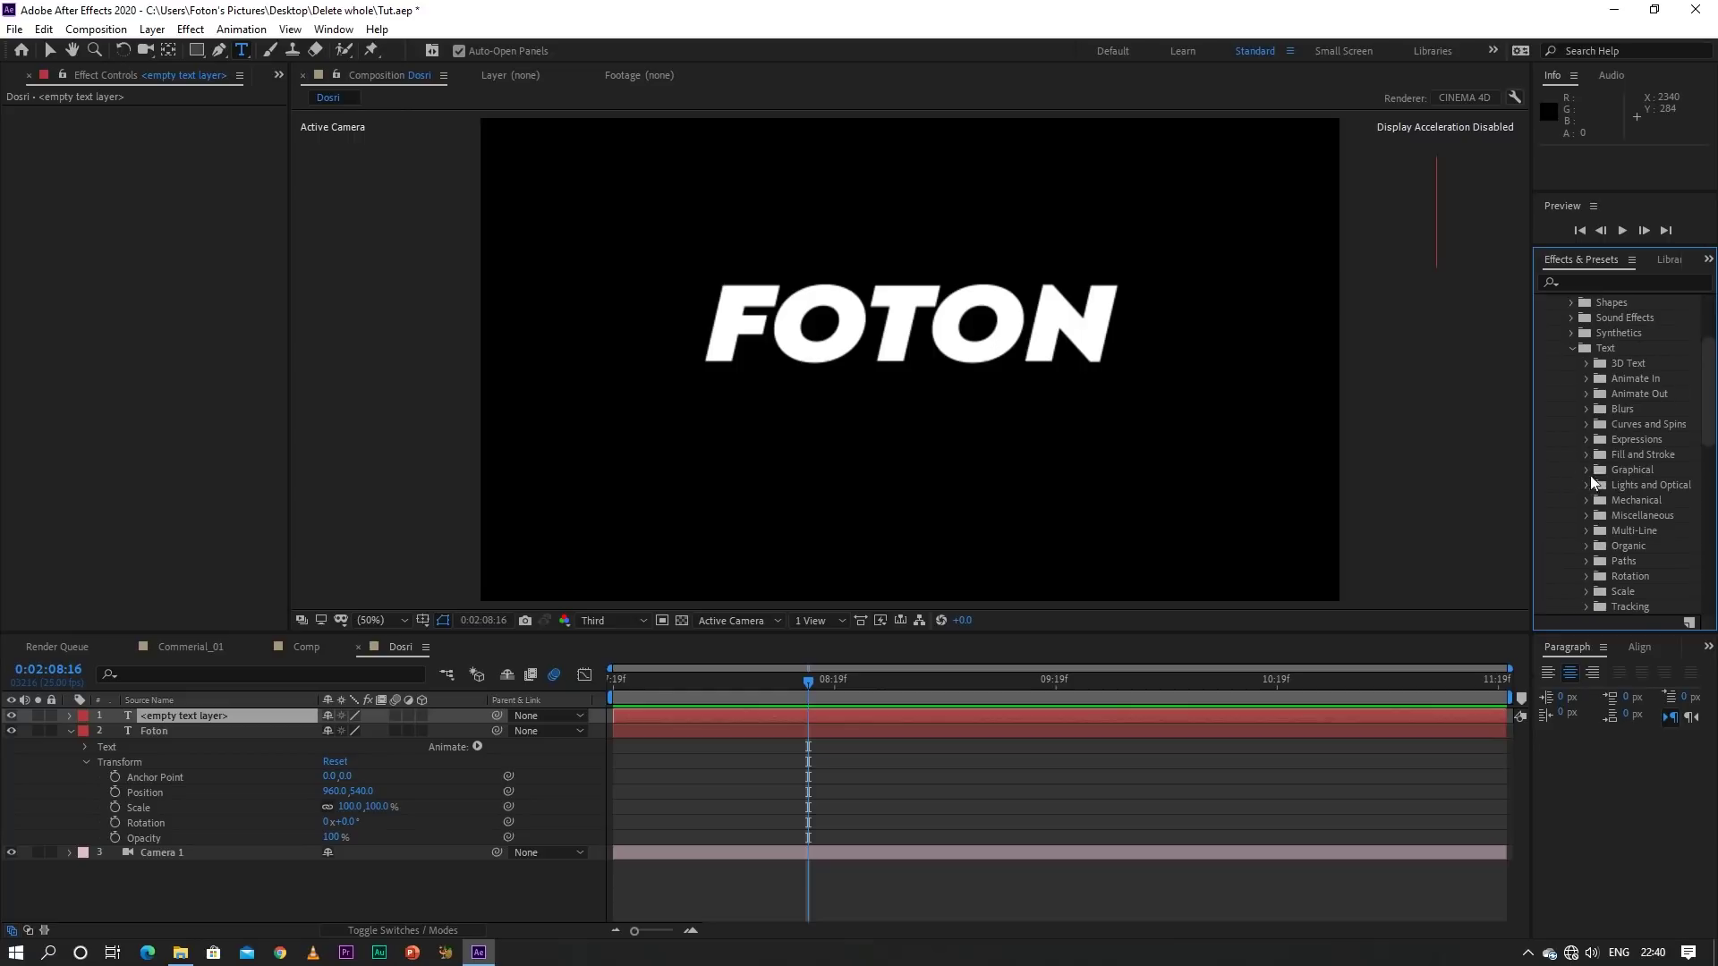
pyautogui.click(1587, 377)
pyautogui.moveTo(1650, 390)
pyautogui.mouseDown()
pyautogui.moveTo(716, 732)
pyautogui.moveTo(1031, 706)
pyautogui.moveTo(1015, 734)
pyautogui.moveTo(1118, 776)
pyautogui.moveTo(785, 772)
pyautogui.mouseUp()
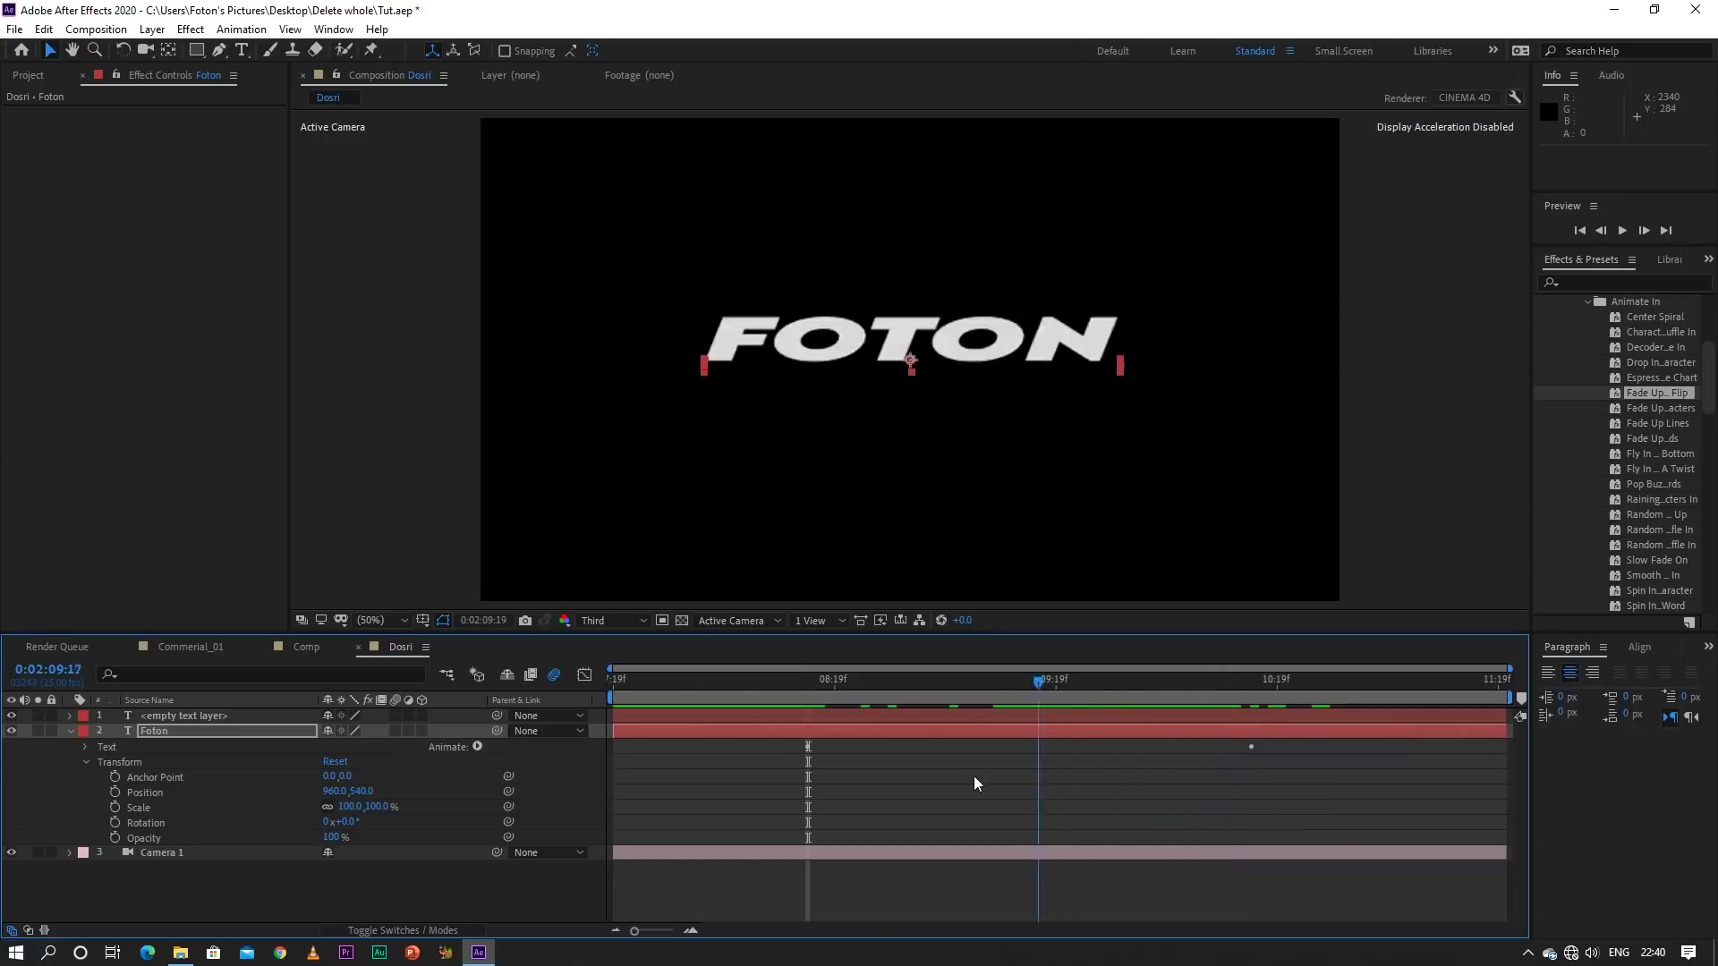
# Undo the animation preset and delete the empty text layer
pyautogui.click(66, 733)
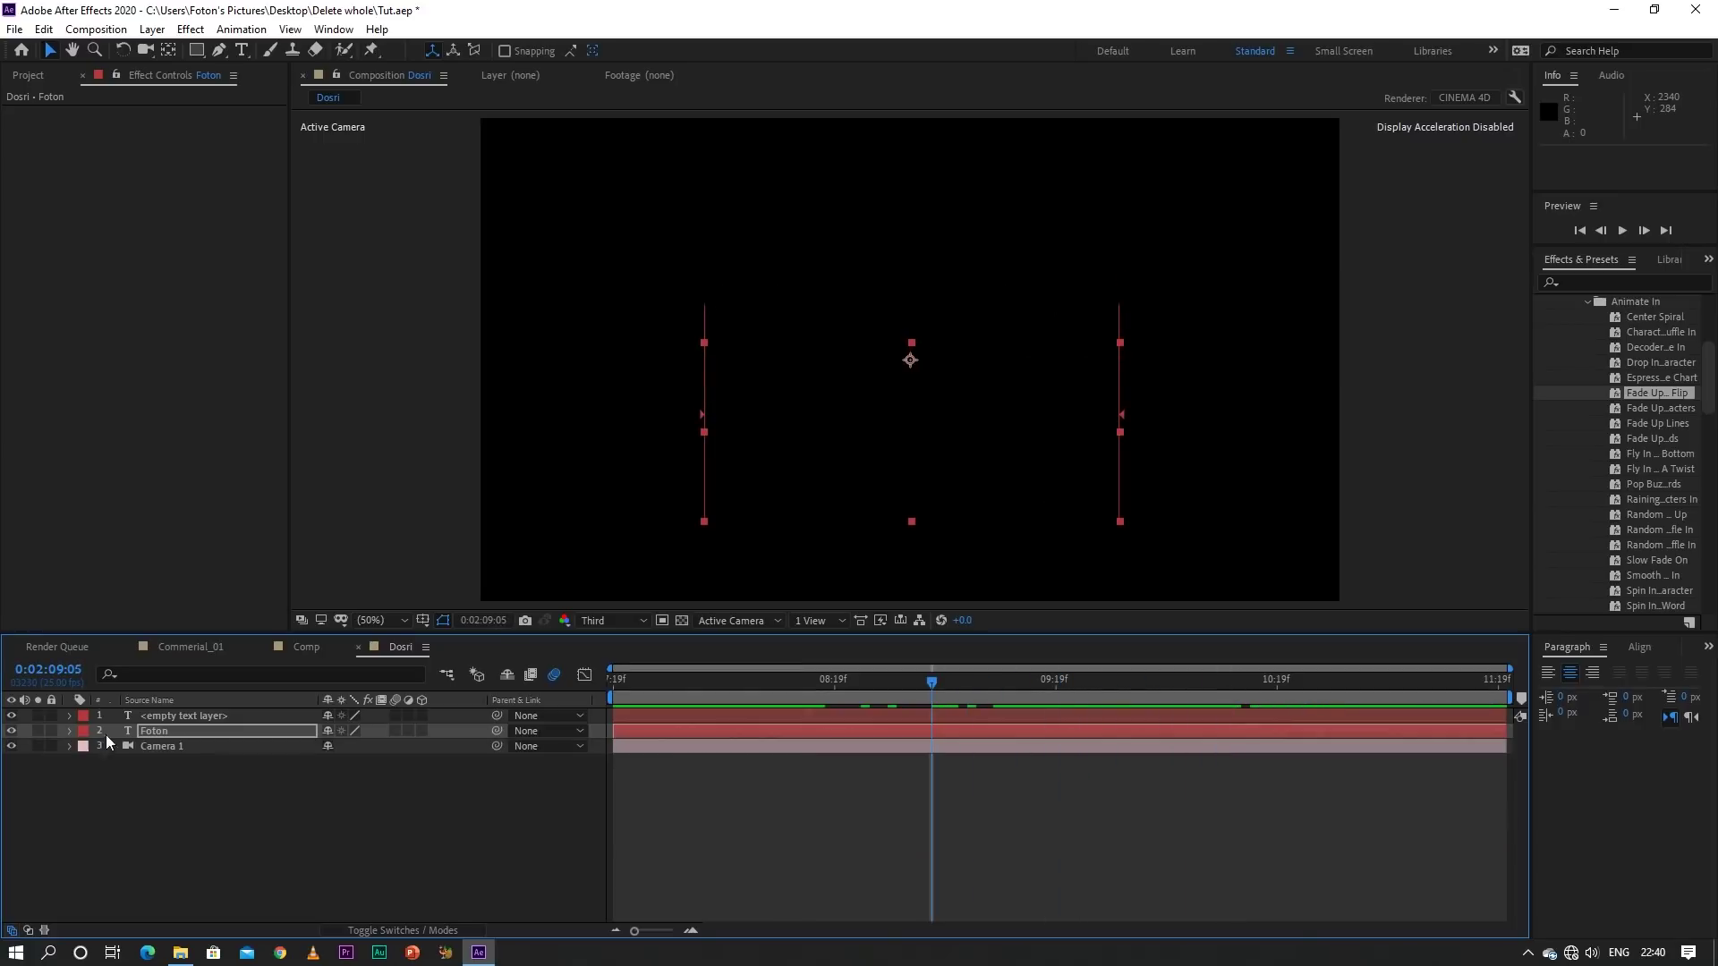
pyautogui.click(136, 731)
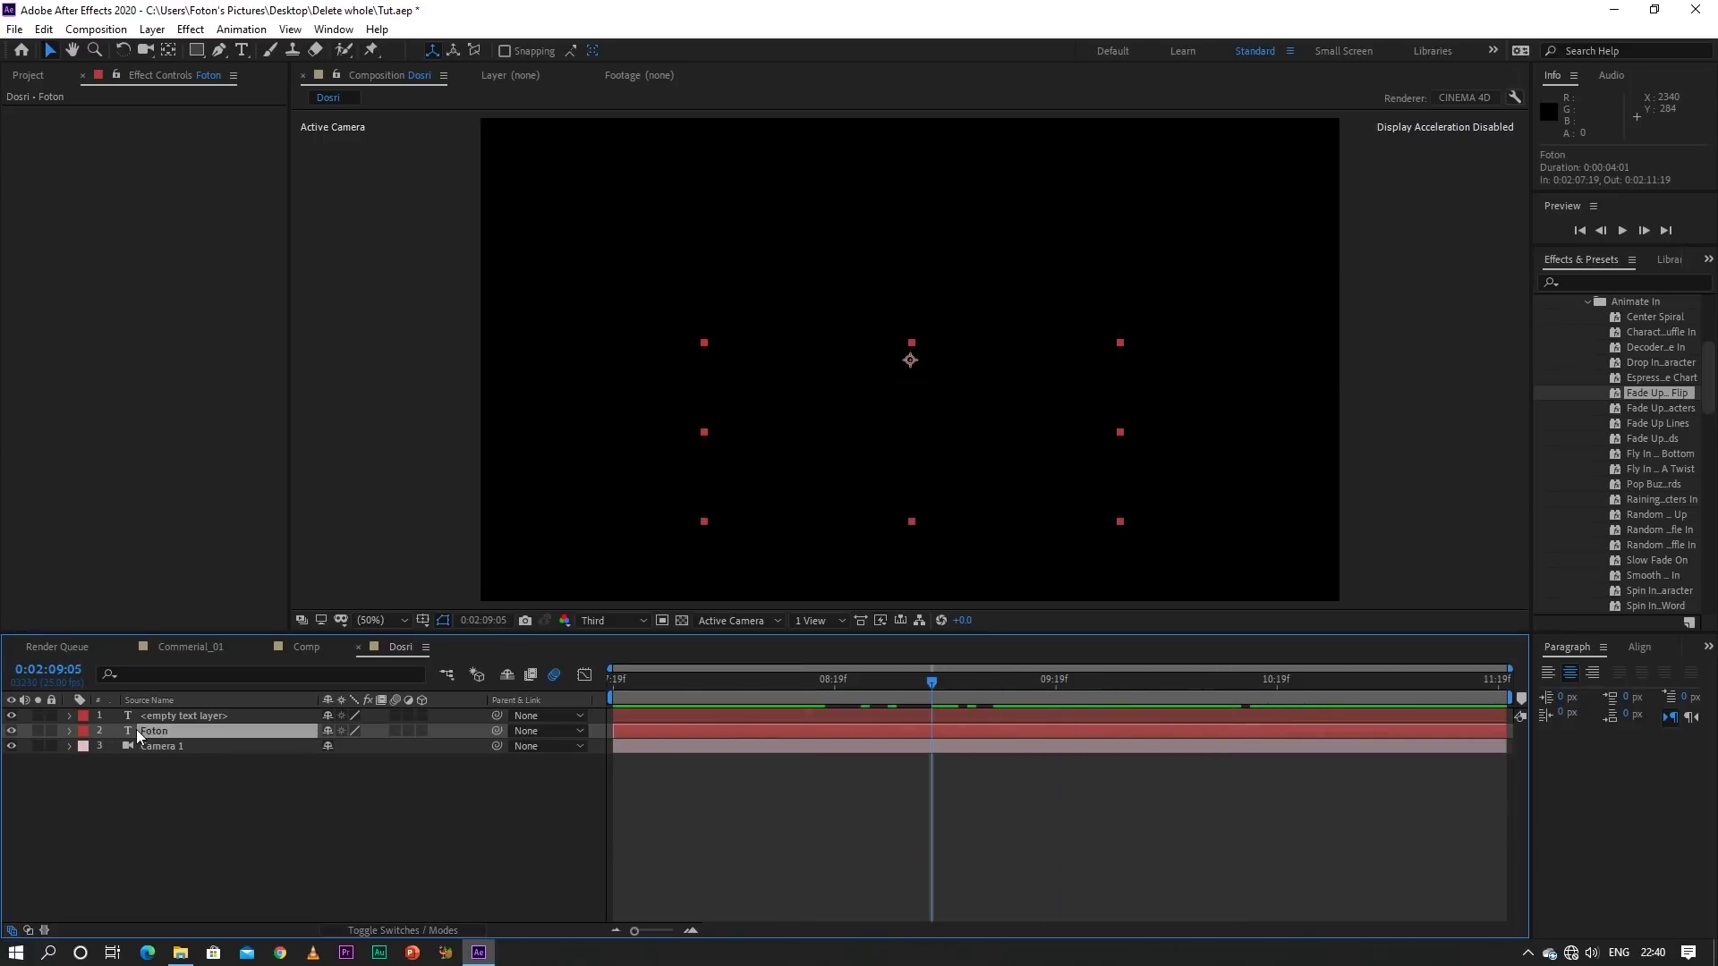
pyautogui.press('j')
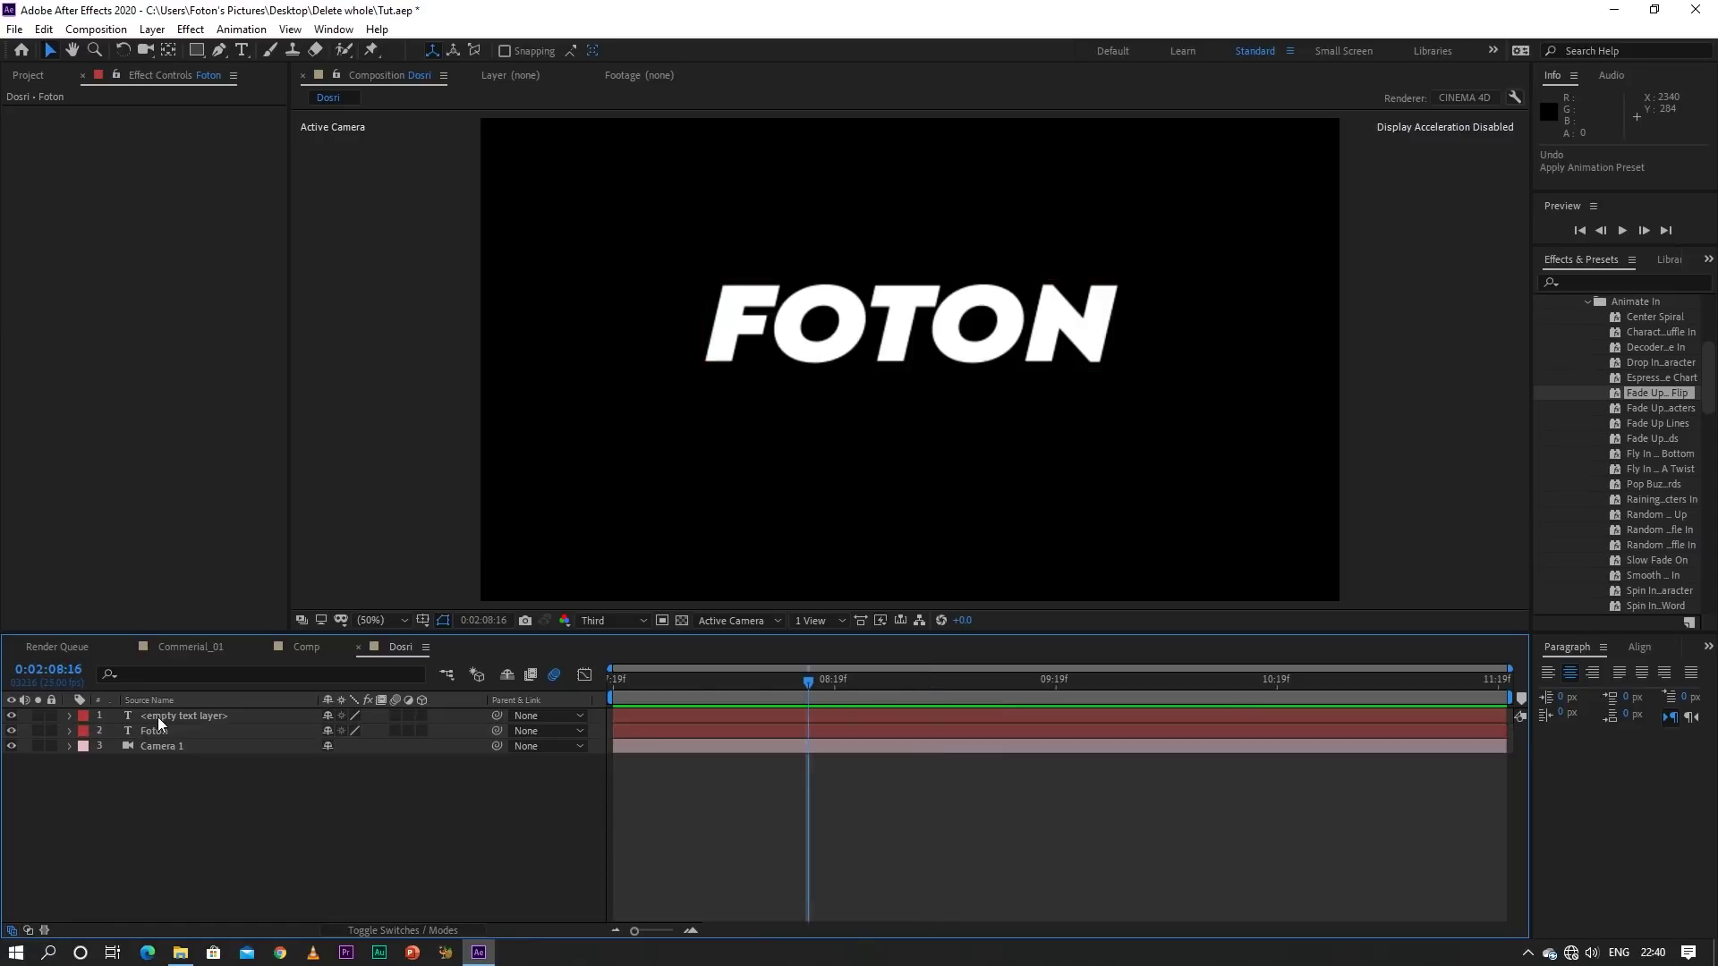
pyautogui.click(157, 716)
pyautogui.press('Delete')
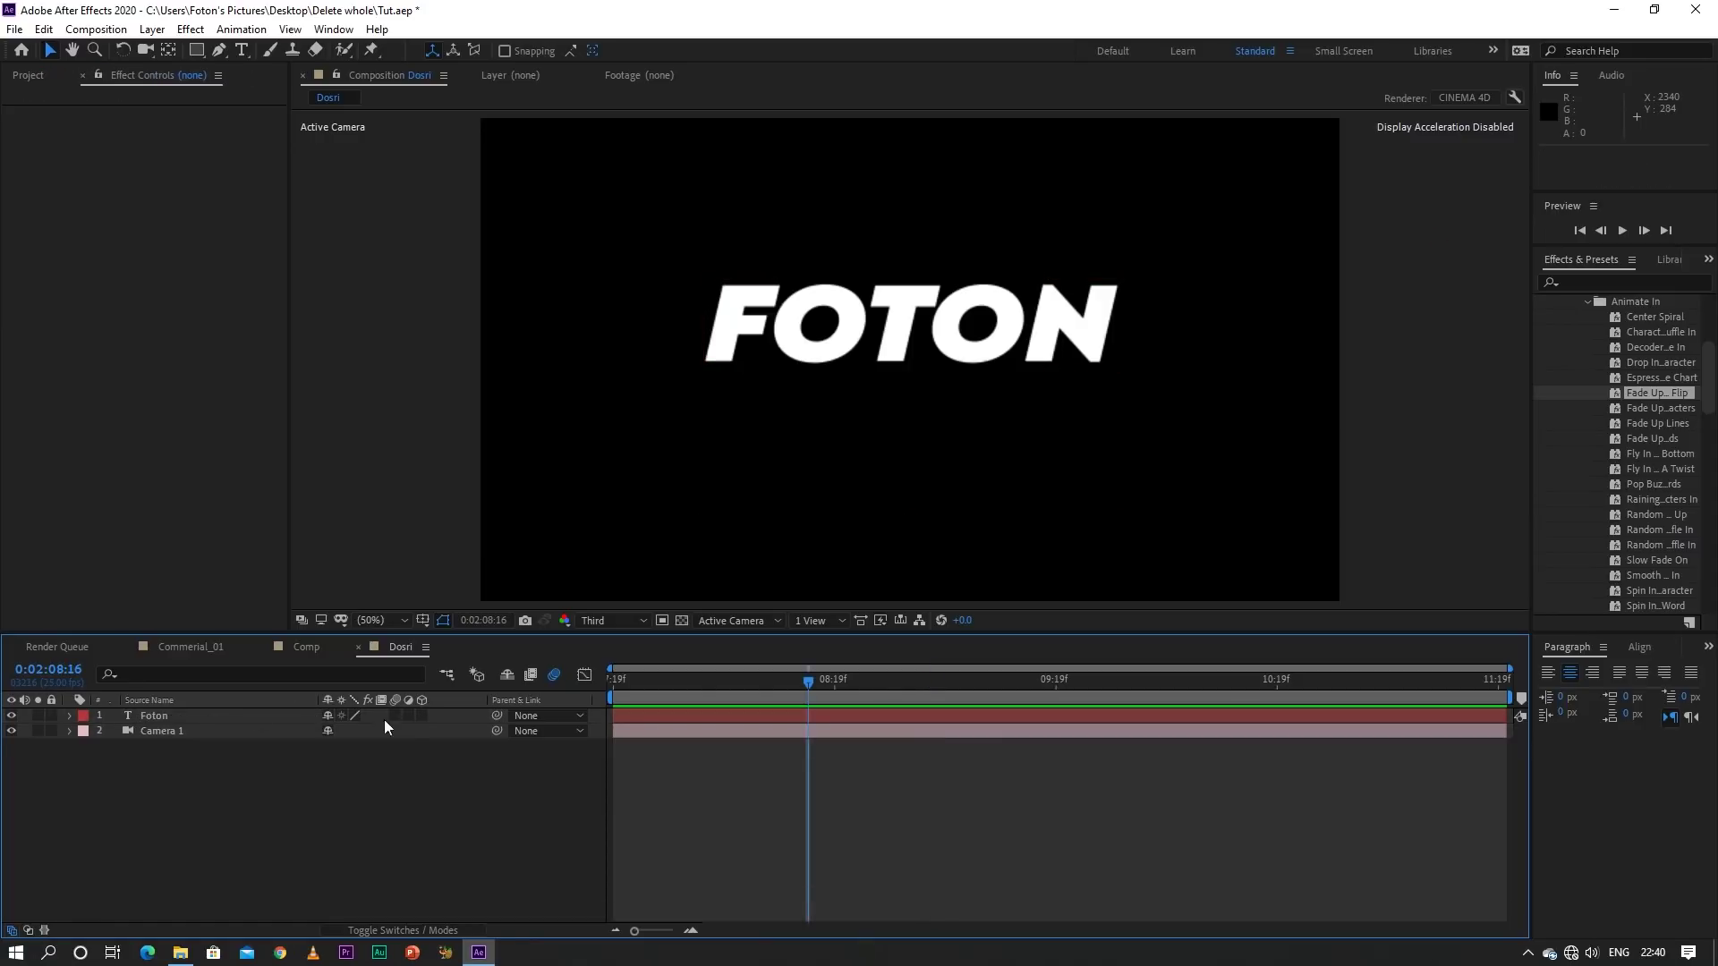
# Make Foton a 3D layer and orbit the camera until FOTON faces forward
pyautogui.click(422, 716)
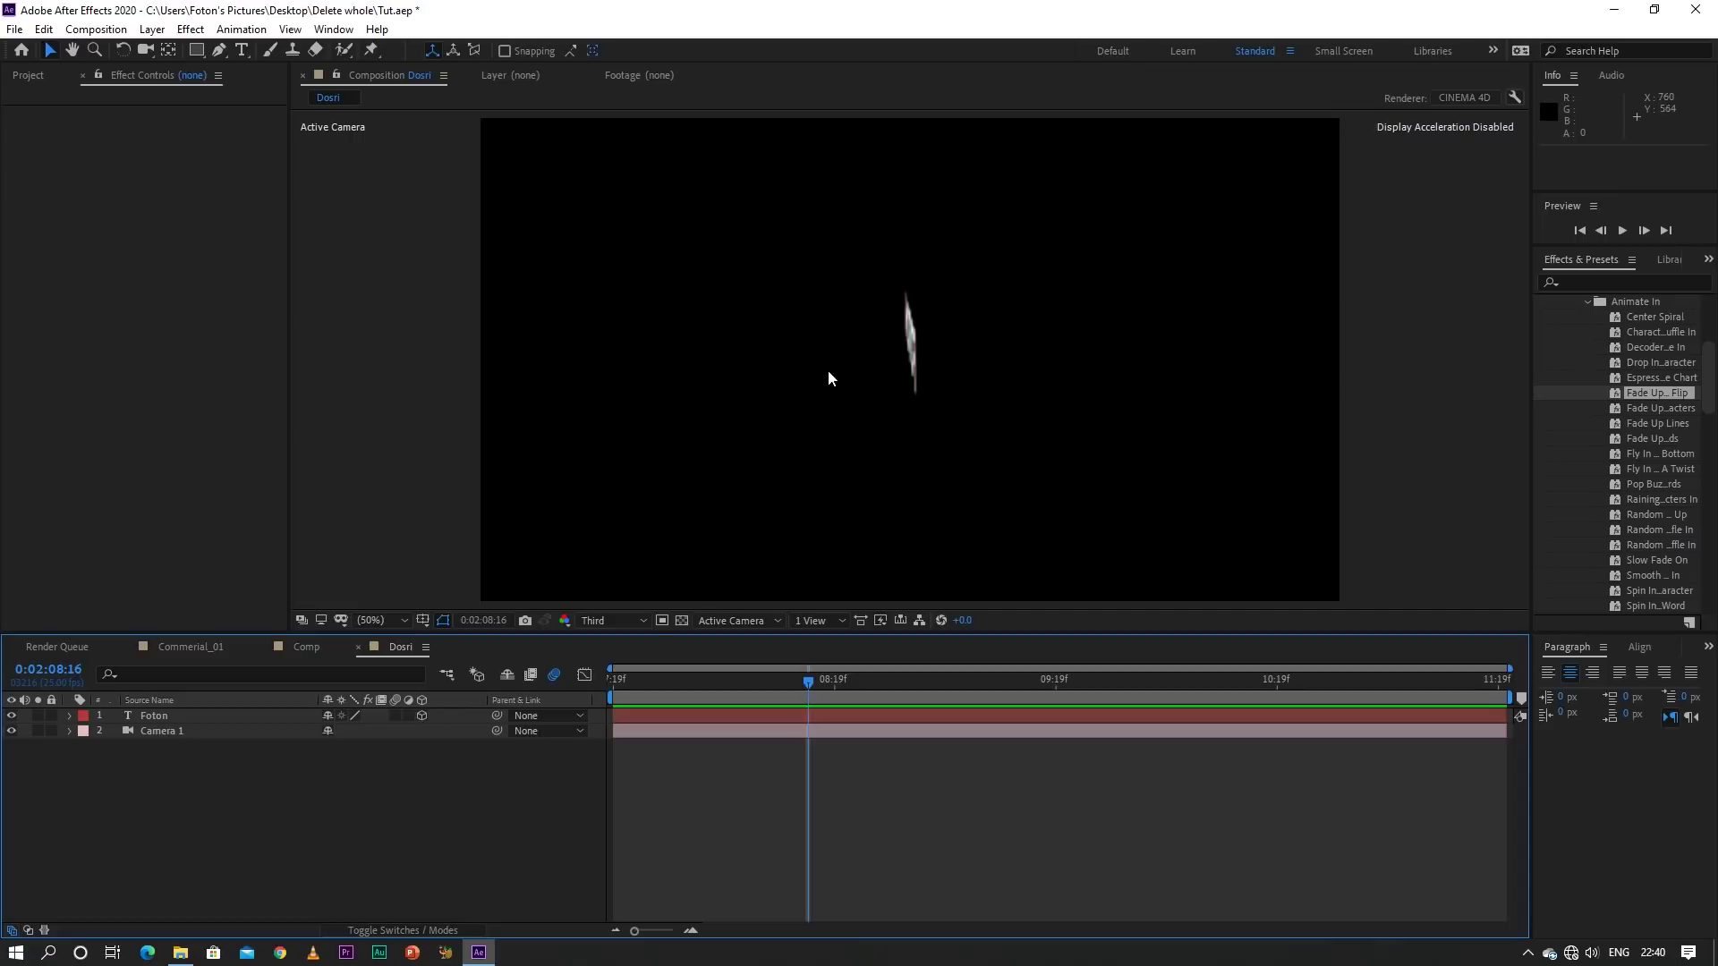
pyautogui.click(851, 379)
pyautogui.press('c')
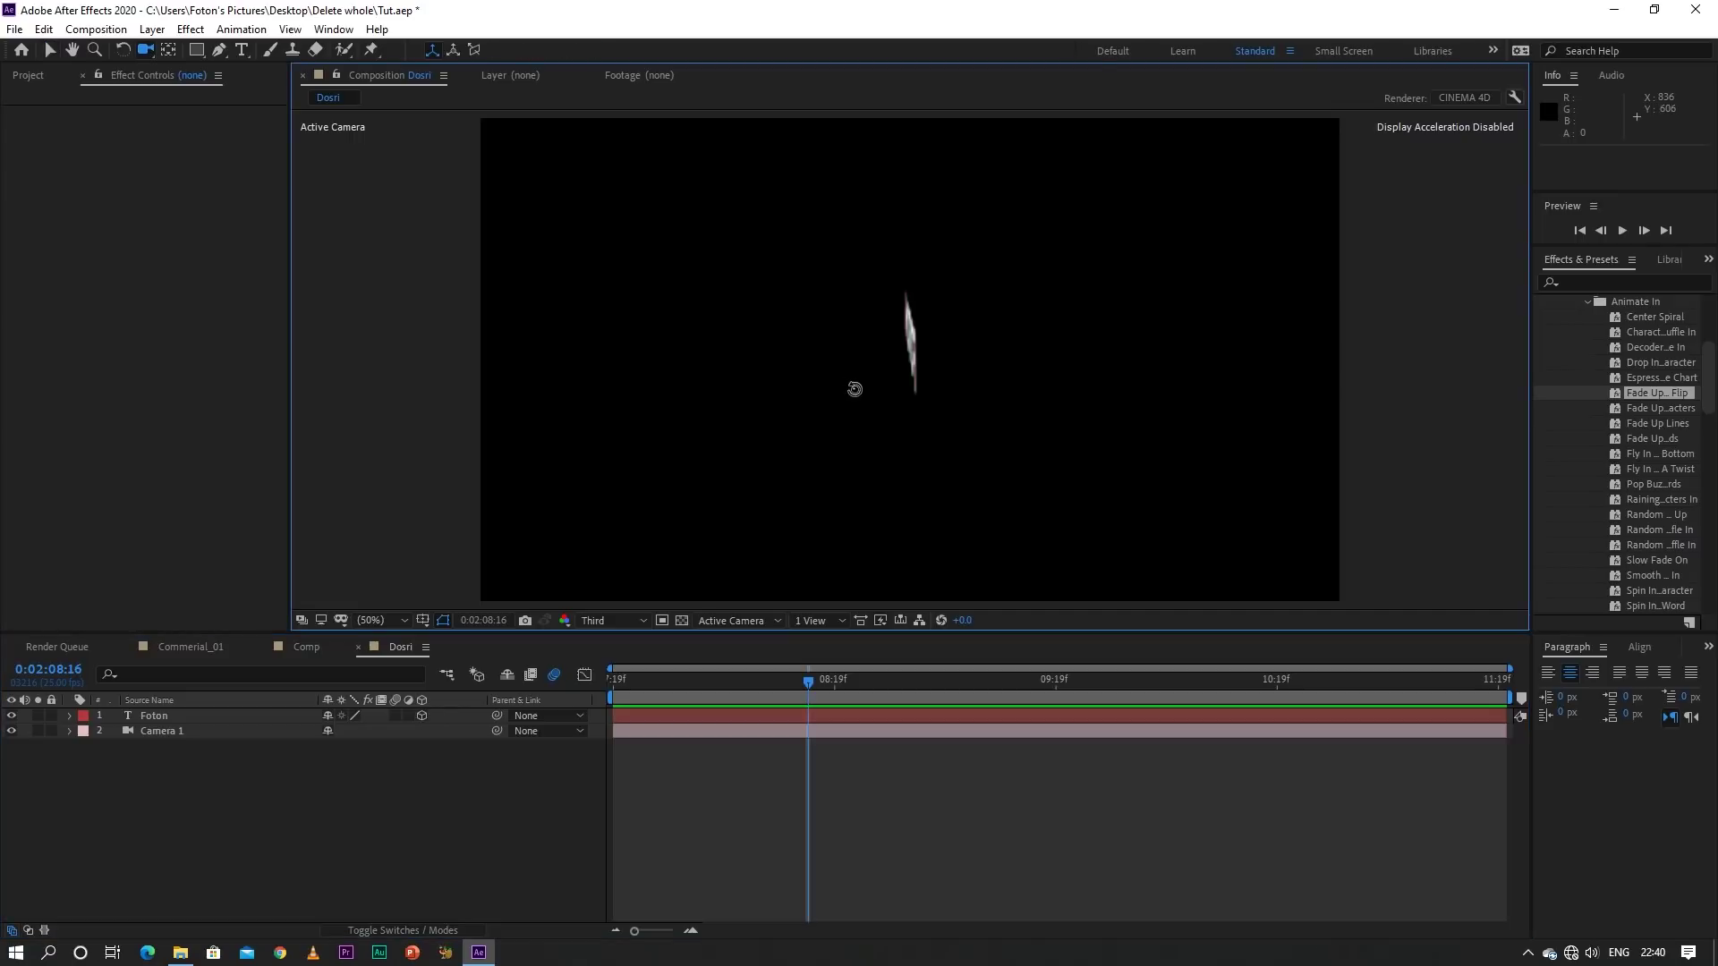
pyautogui.moveTo(855, 390)
pyautogui.mouseDown()
pyautogui.moveTo(1009, 325)
pyautogui.moveTo(835, 312)
pyautogui.mouseUp()
pyautogui.moveTo(756, 350)
pyautogui.mouseDown()
pyautogui.moveTo(744, 485)
pyautogui.moveTo(859, 432)
pyautogui.moveTo(843, 399)
pyautogui.moveTo(779, 388)
pyautogui.moveTo(817, 379)
pyautogui.moveTo(506, 387)
pyautogui.moveTo(668, 431)
pyautogui.moveTo(798, 373)
pyautogui.moveTo(779, 372)
pyautogui.mouseUp()
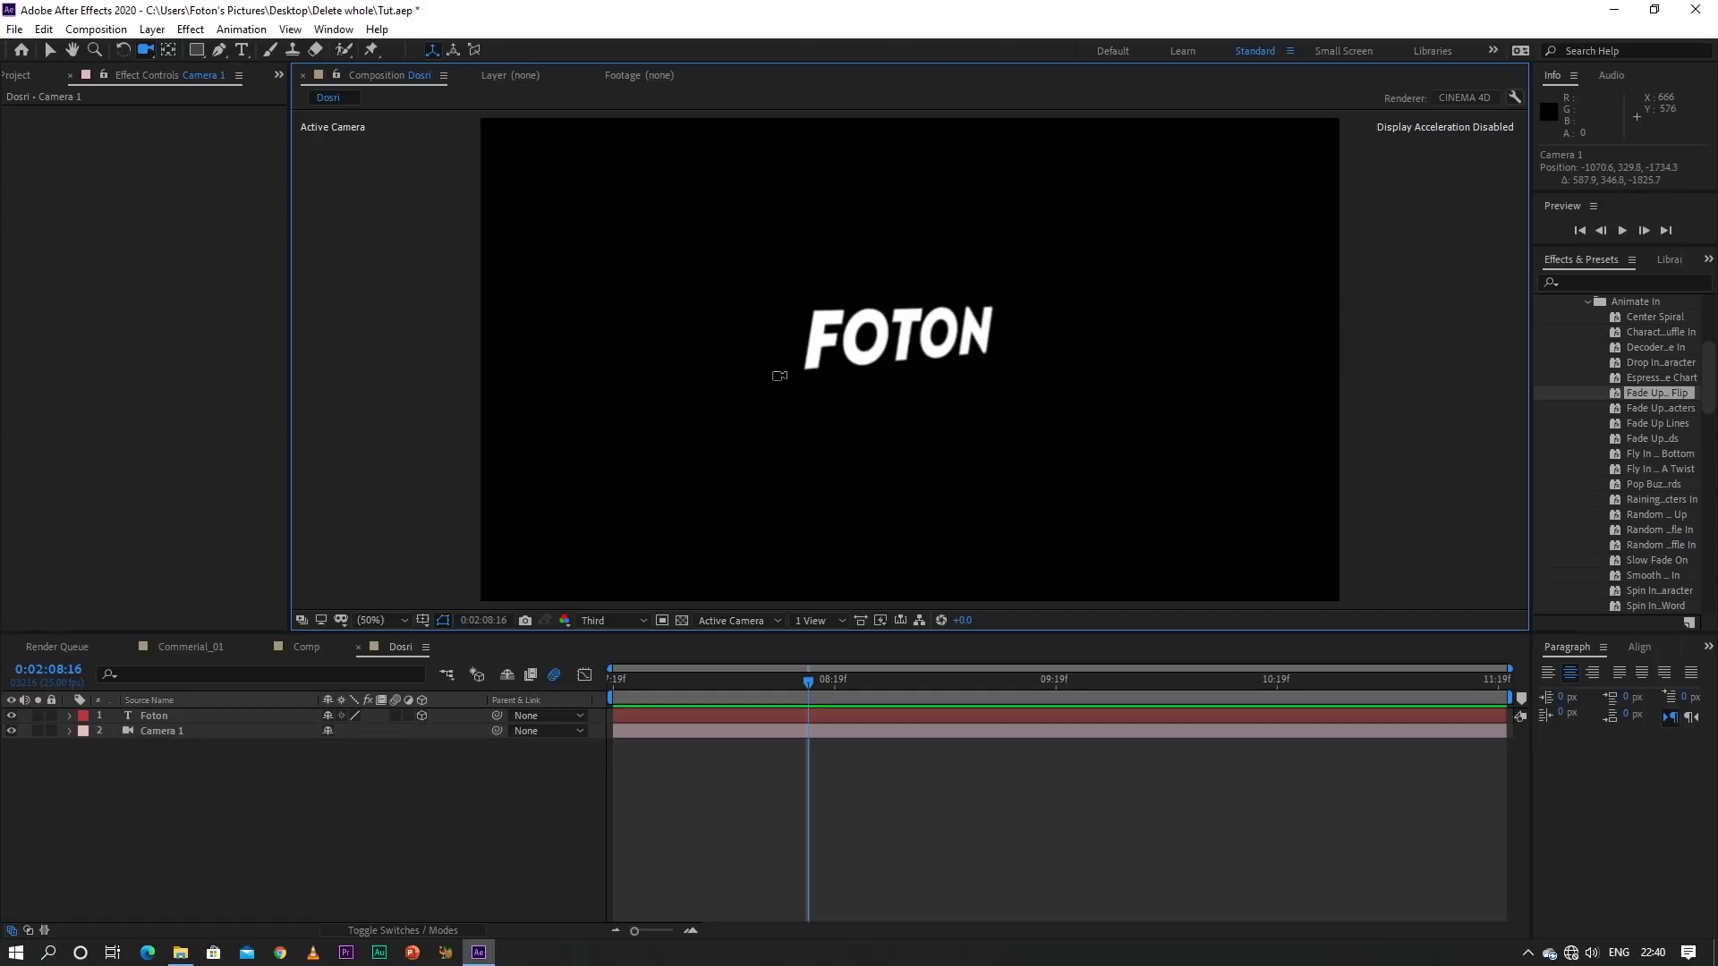
pyautogui.click(200, 722)
# Delete the Foton and Camera 1 layers and add a new solid layer
pyautogui.press('Delete')
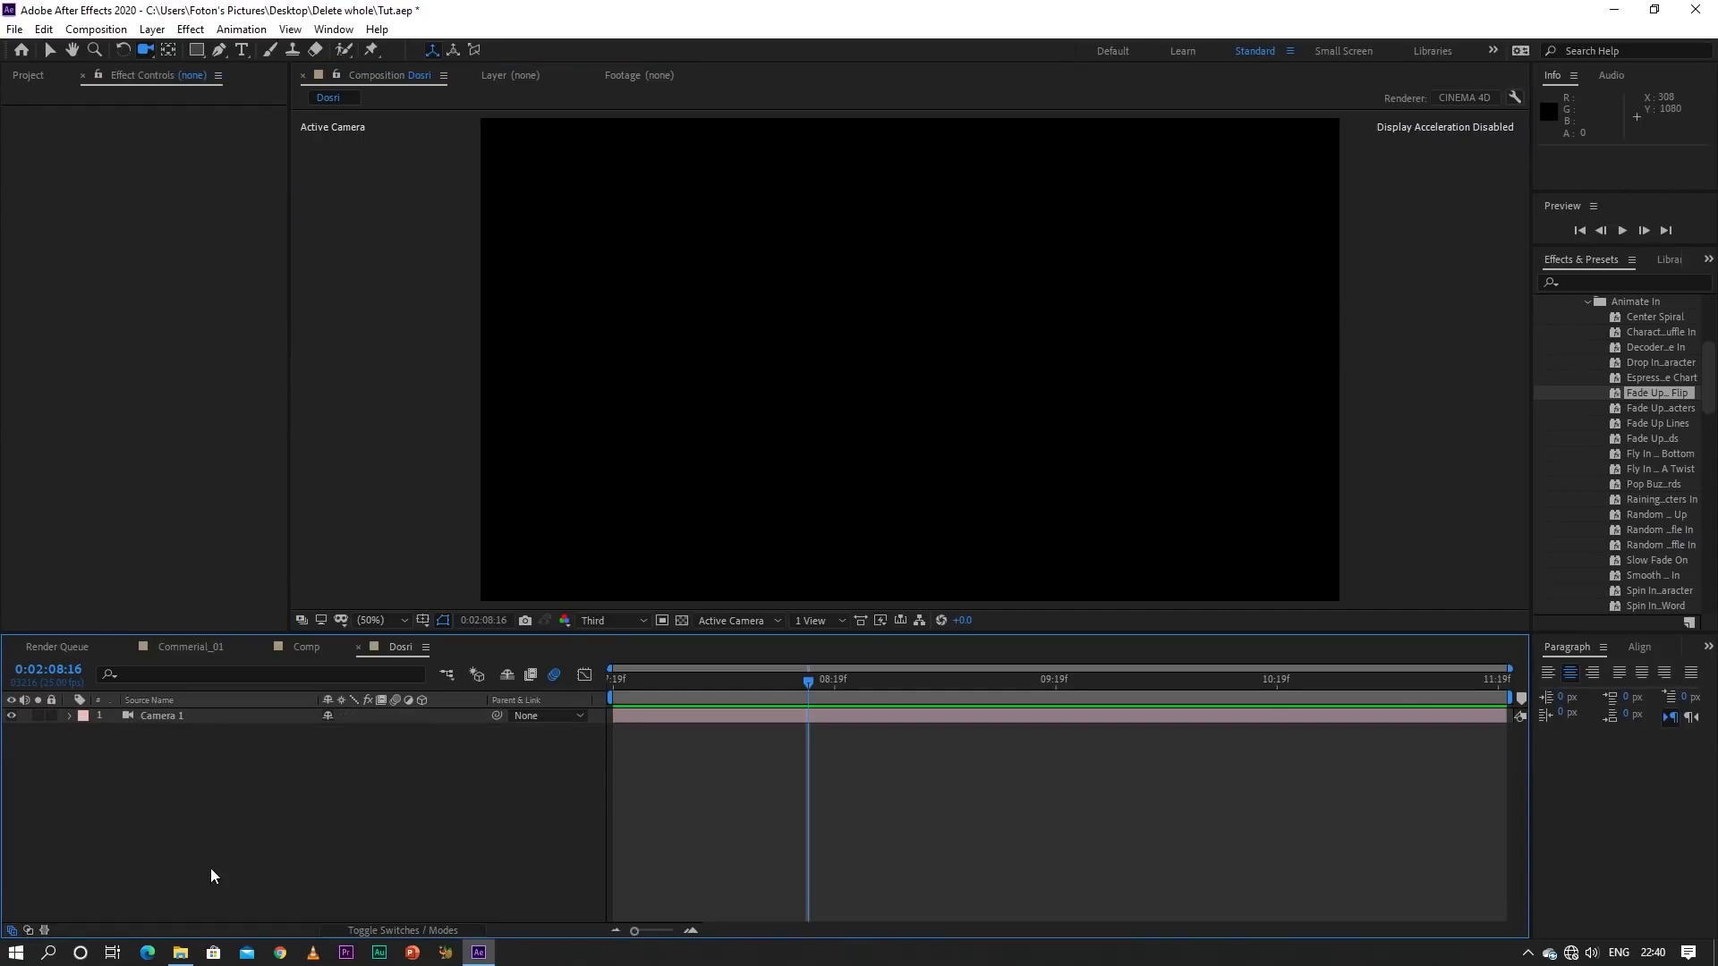
pyautogui.click(178, 716)
pyautogui.press('Delete')
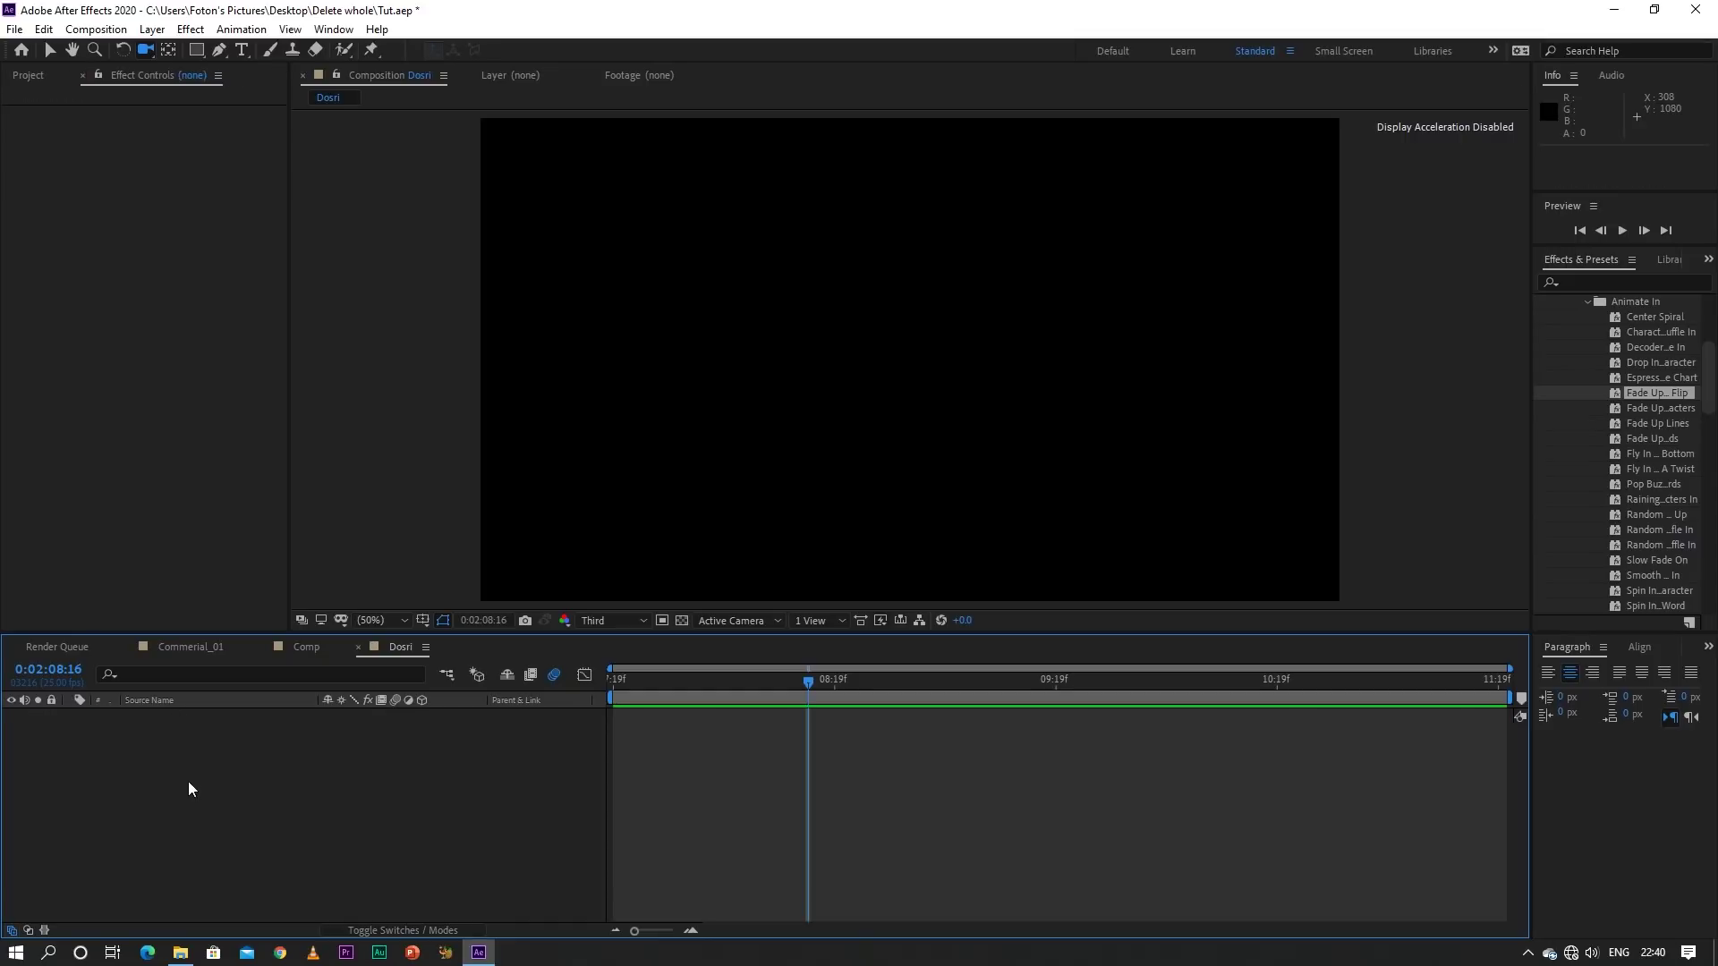
pyautogui.rightClick(188, 781)
pyautogui.moveTo(313, 587)
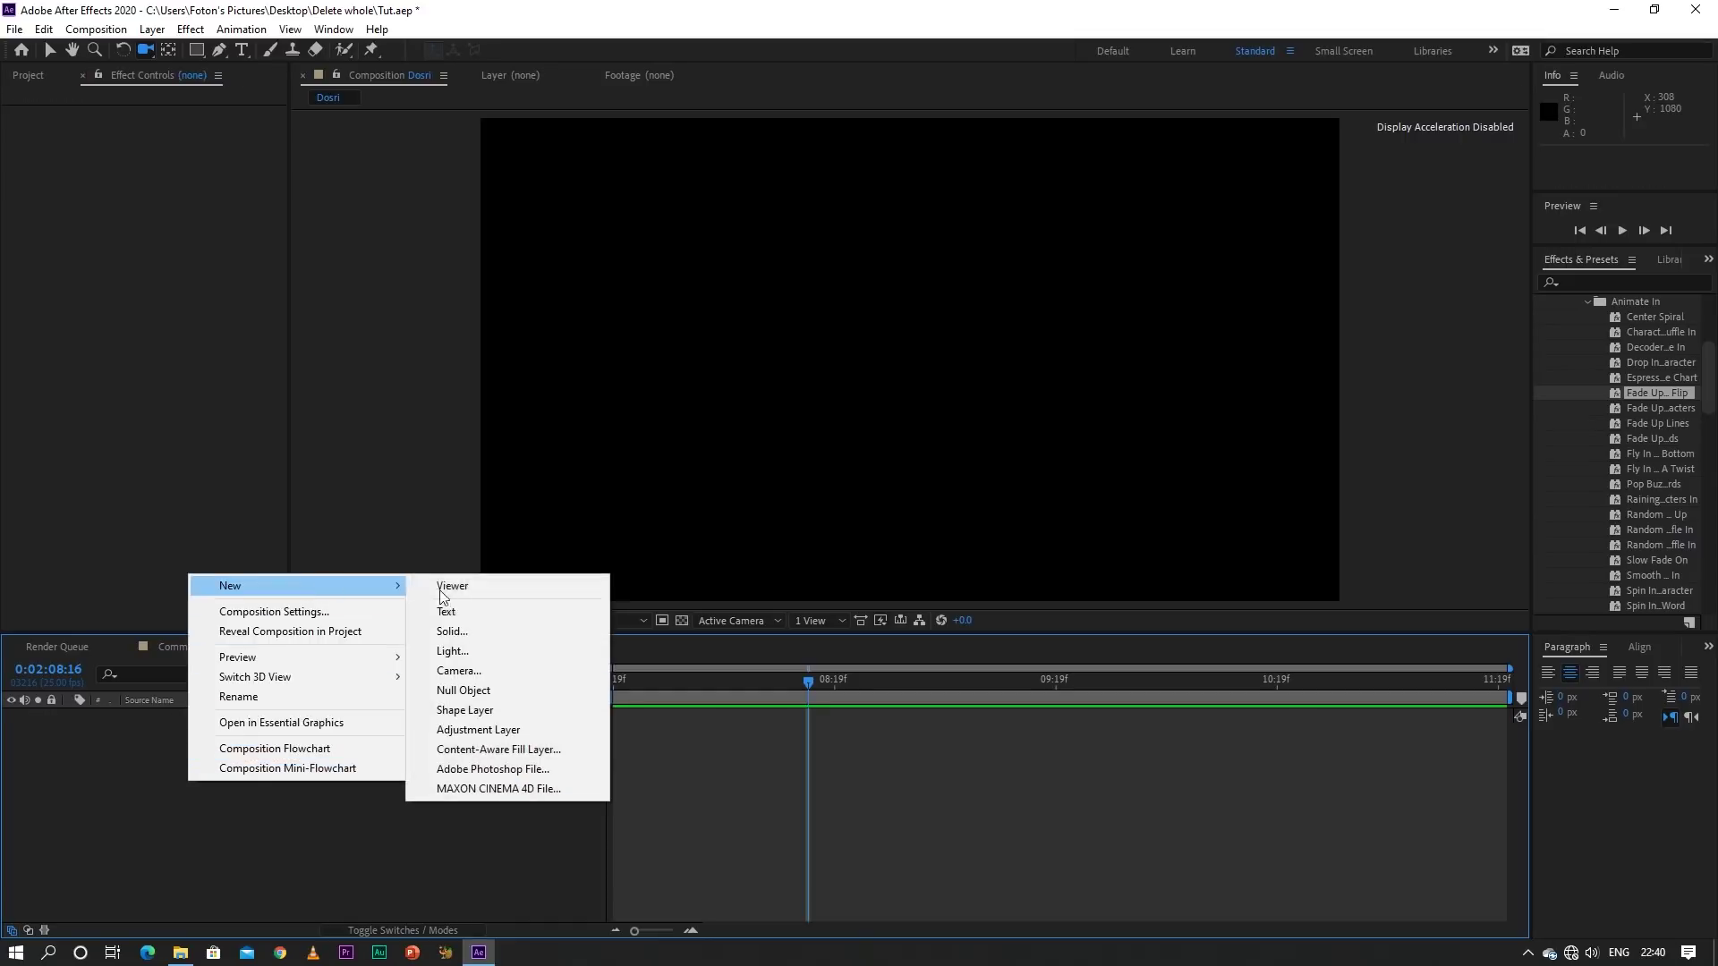
pyautogui.click(487, 631)
pyautogui.click(479, 621)
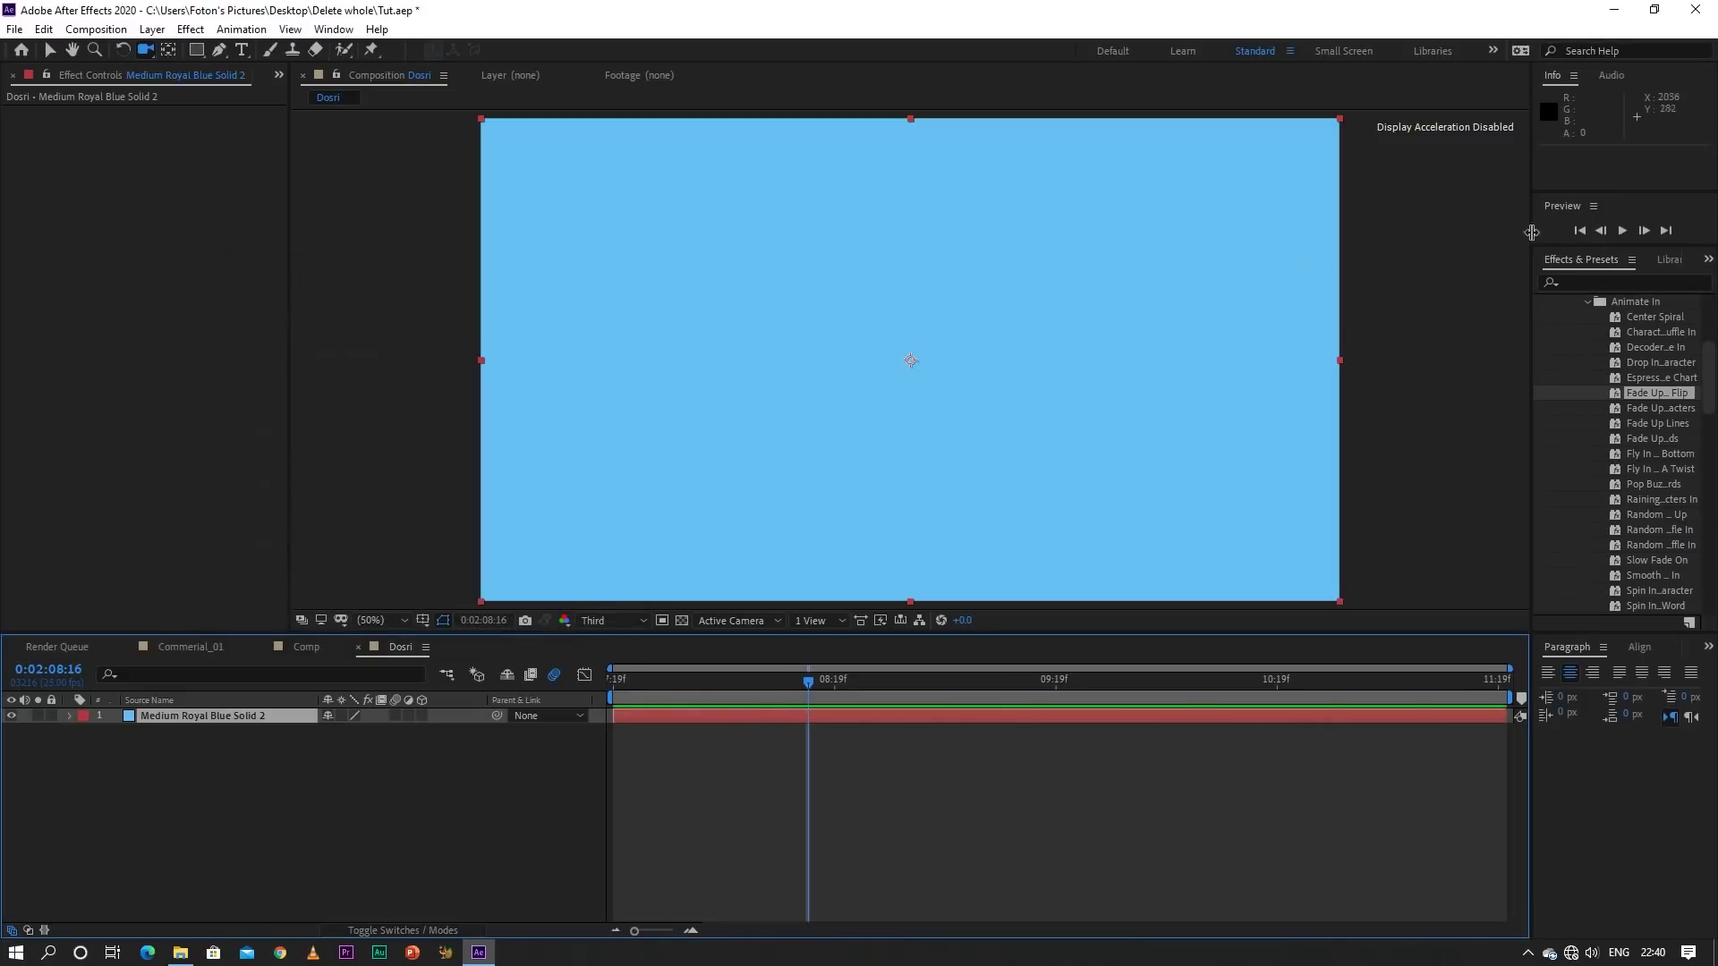
# Search 'frac', apply Fractal Noise to the blue solid, and scrub to check it
pyautogui.click(1592, 282)
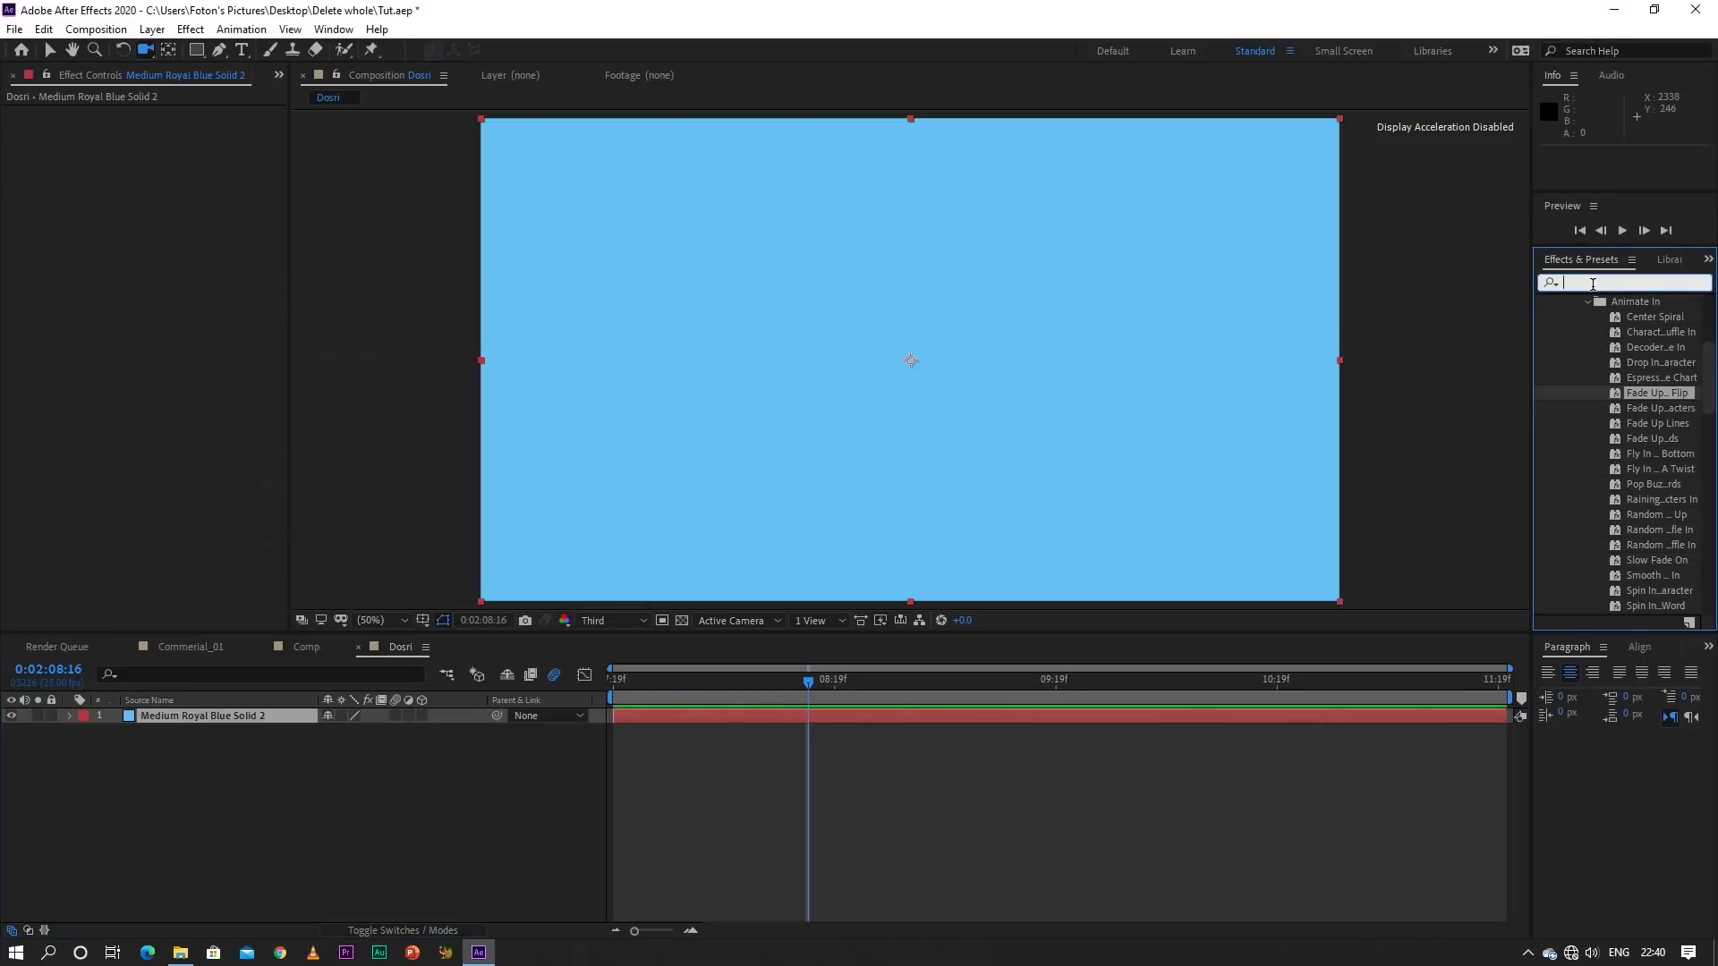
pyautogui.write('frac')
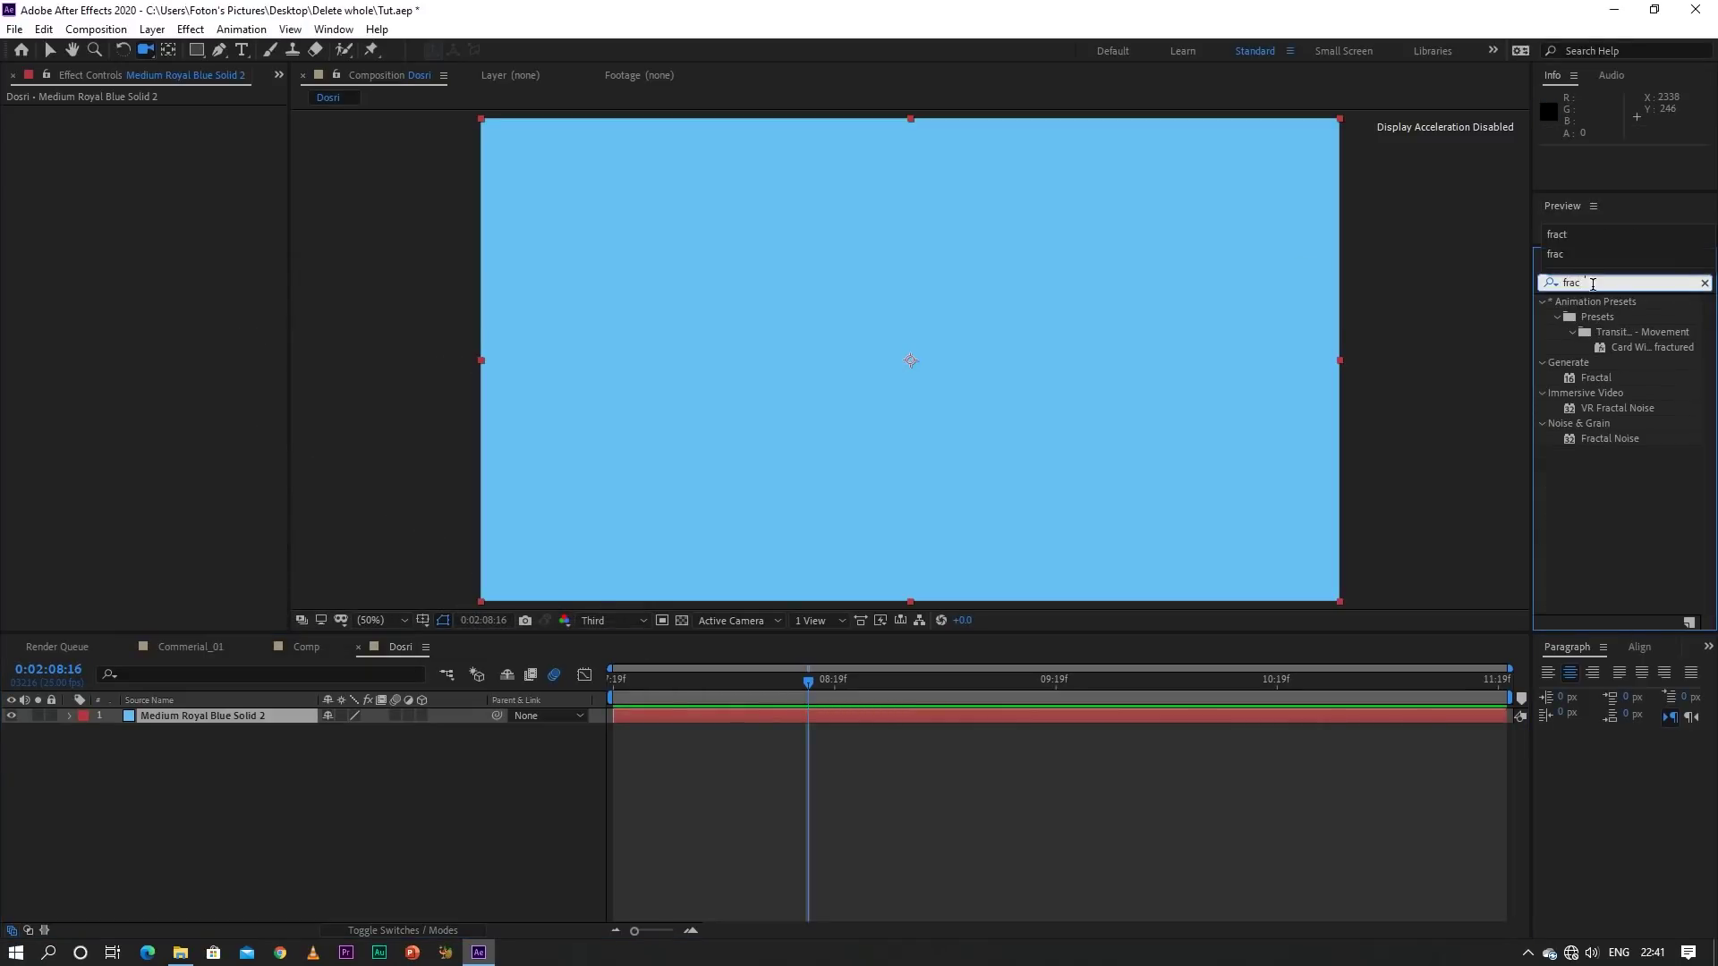
pyautogui.write('y')
pyautogui.press('BackSpace')
pyautogui.moveTo(1614, 438); pyautogui.dragTo(1031, 524)
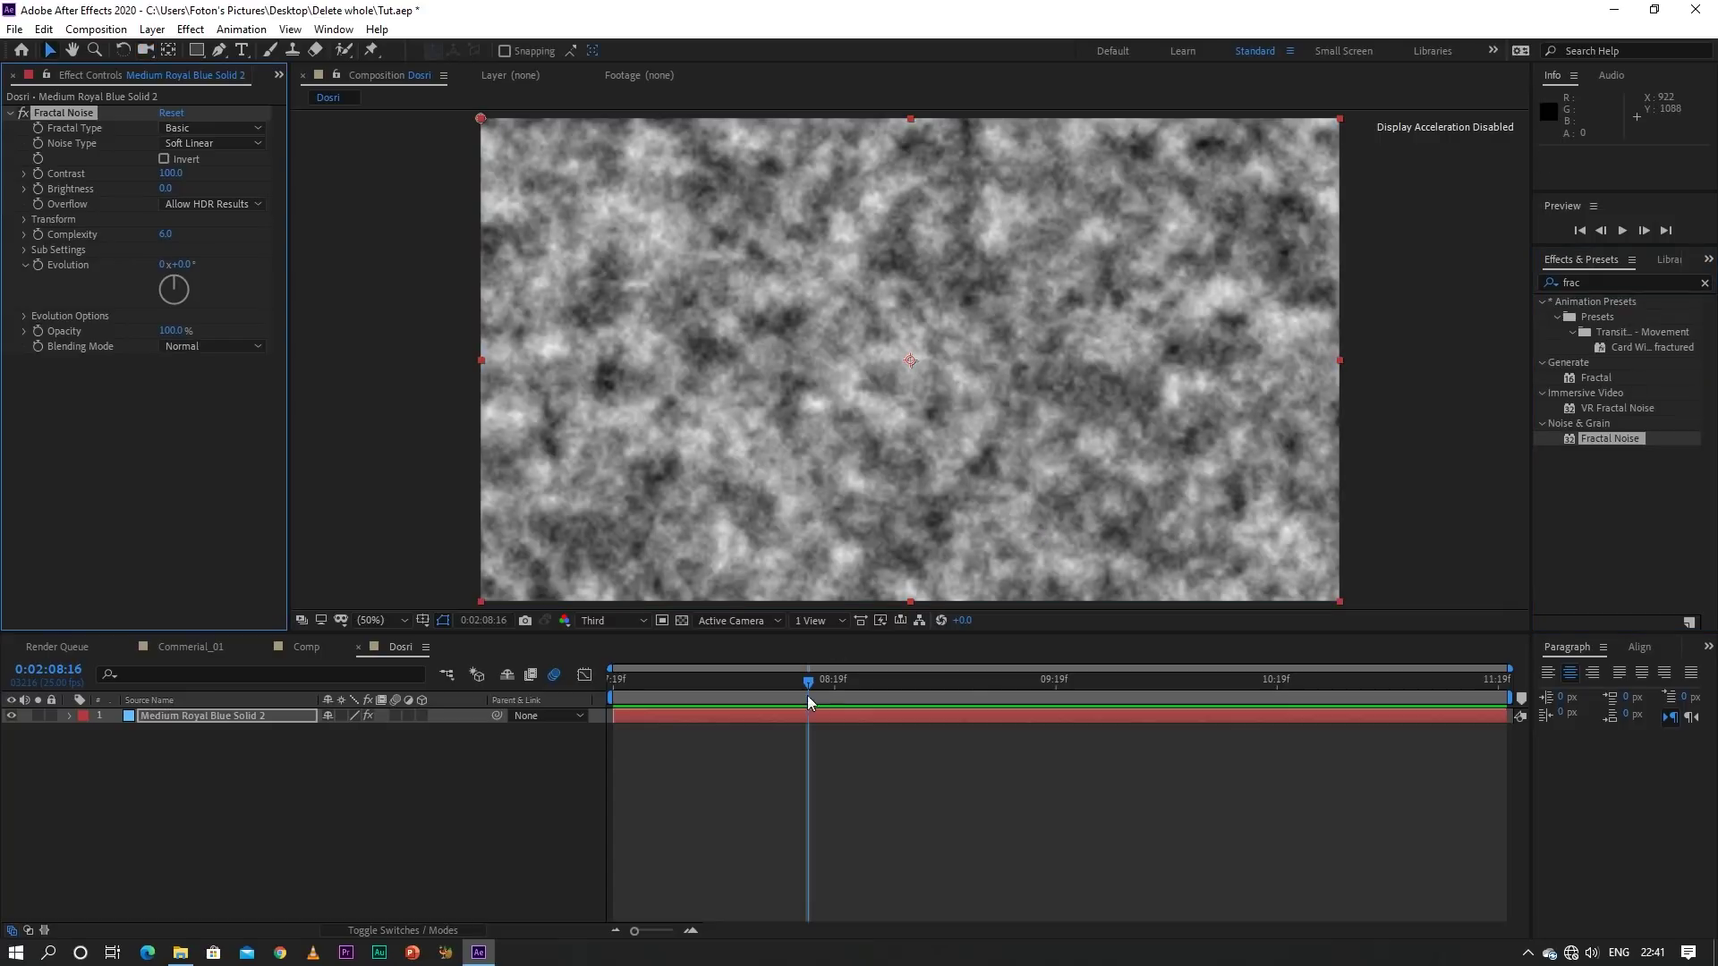
pyautogui.moveTo(808, 689)
pyautogui.mouseDown()
pyautogui.moveTo(739, 702)
pyautogui.moveTo(994, 684)
pyautogui.mouseUp()
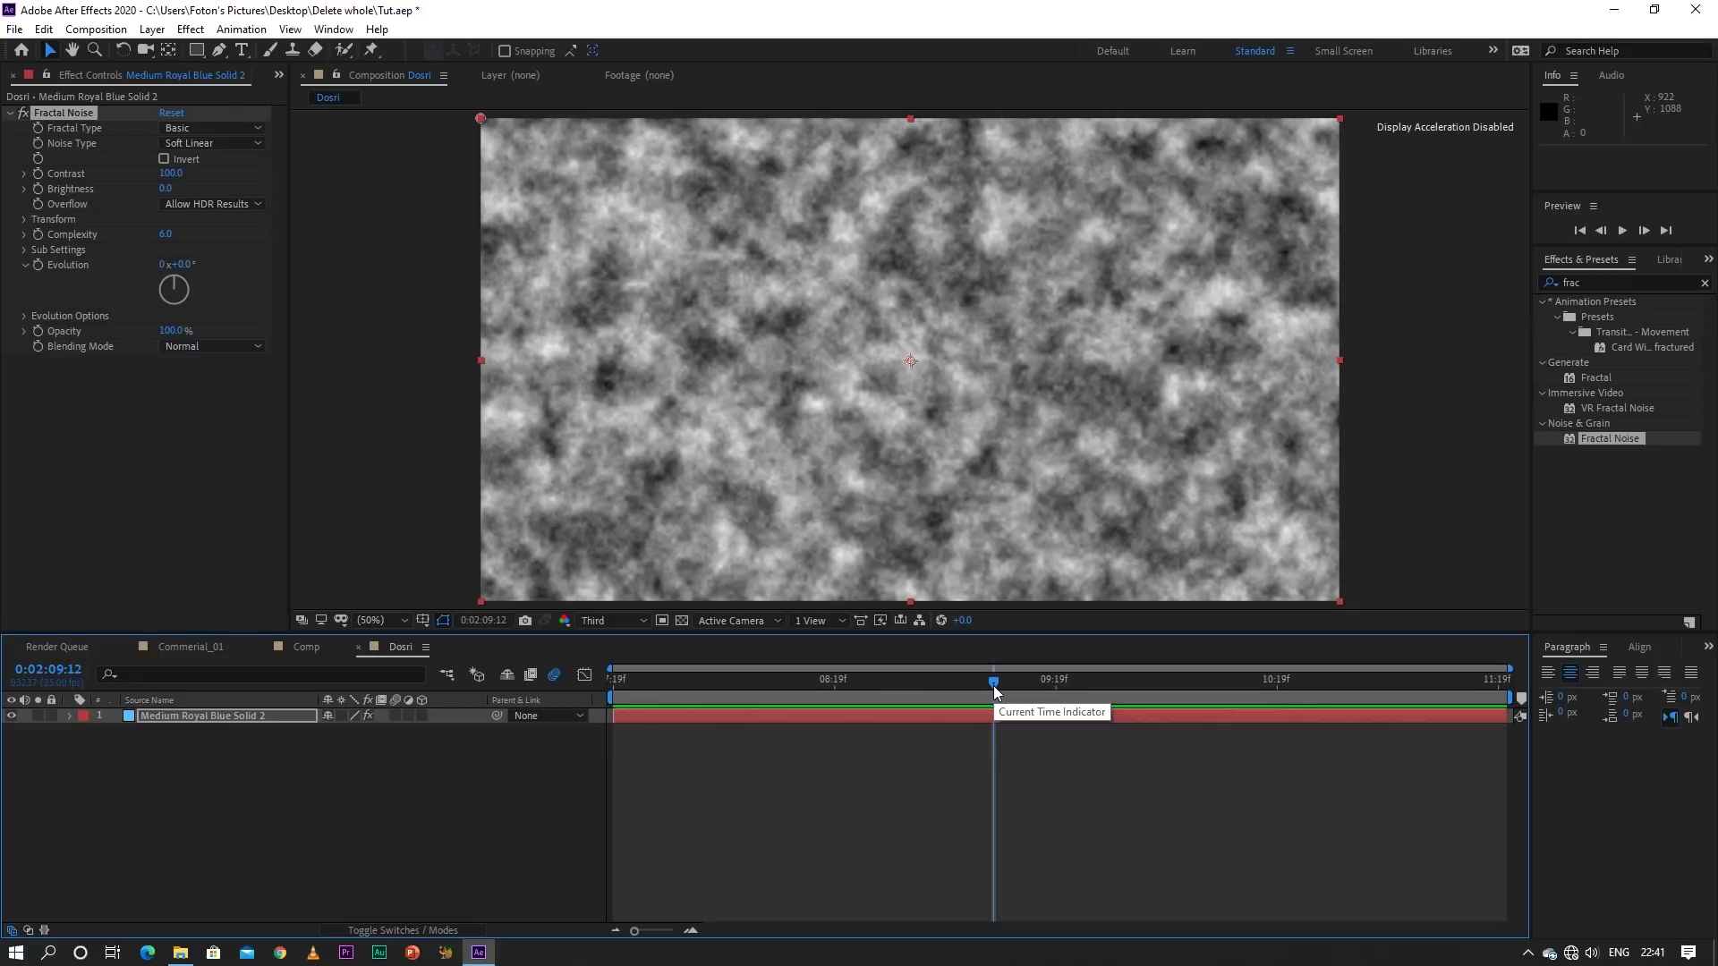
pyautogui.moveTo(994, 688); pyautogui.dragTo(878, 687)
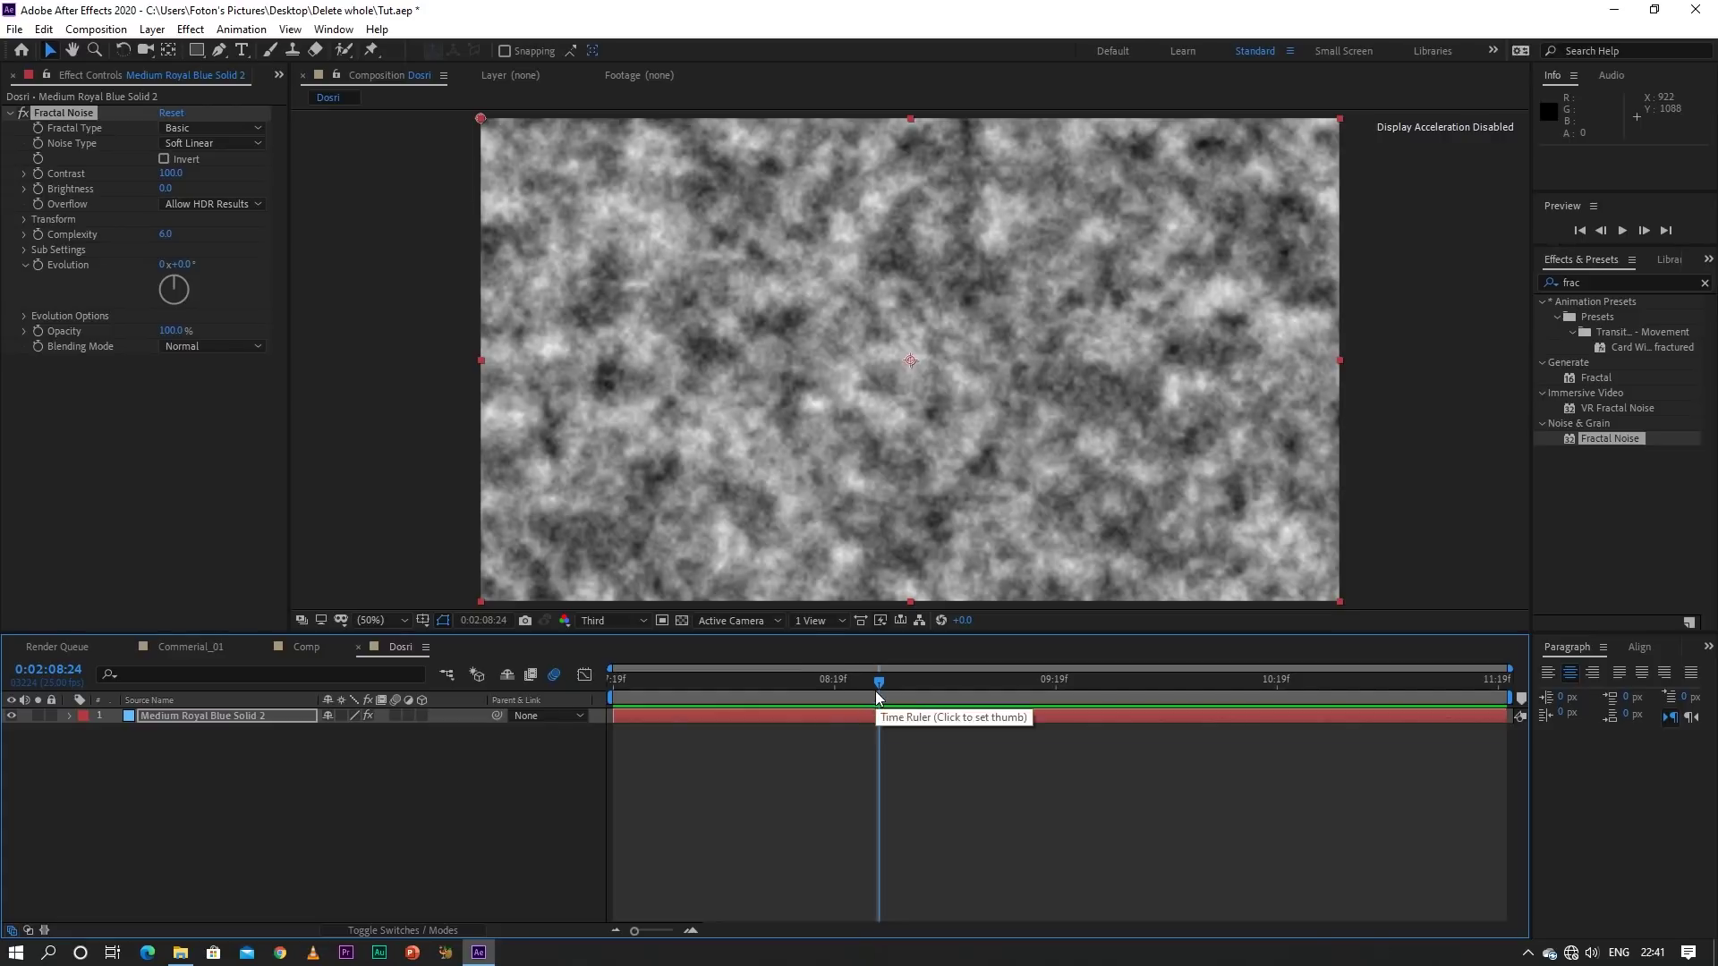
pyautogui.moveTo(878, 690); pyautogui.dragTo(657, 691)
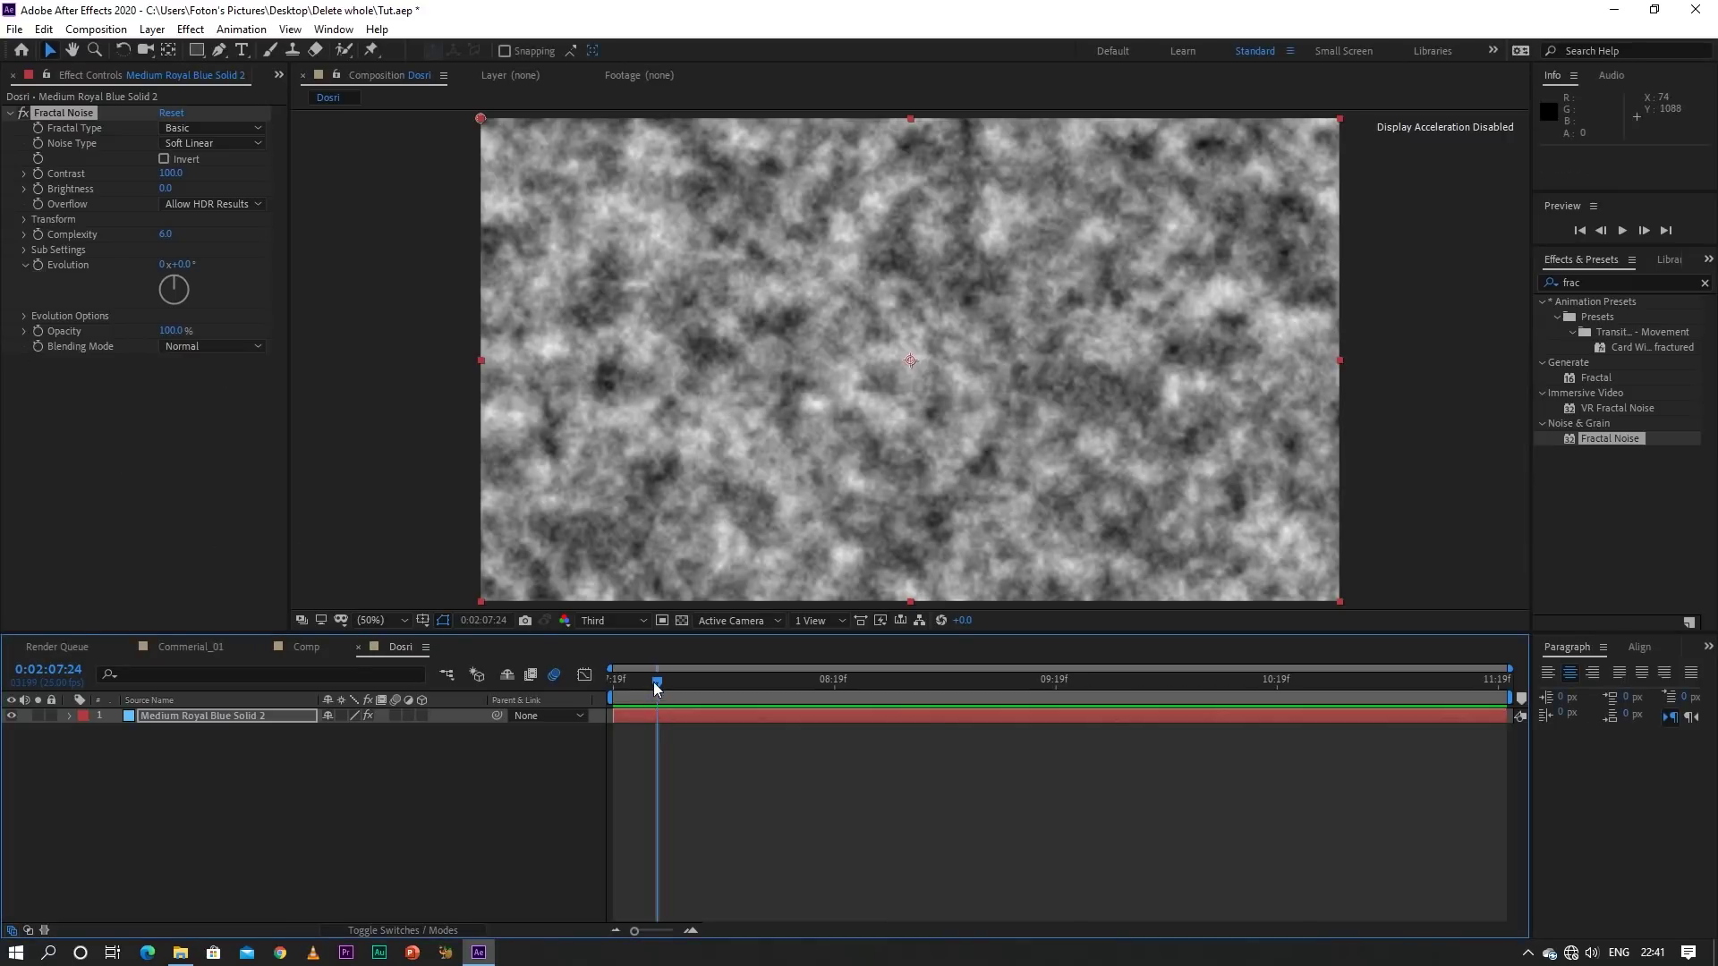
# Keyframe Evolution from the comp start up to 2x+136.0° at 0:02:10:22
pyautogui.moveTo(656, 690); pyautogui.dragTo(616, 689)
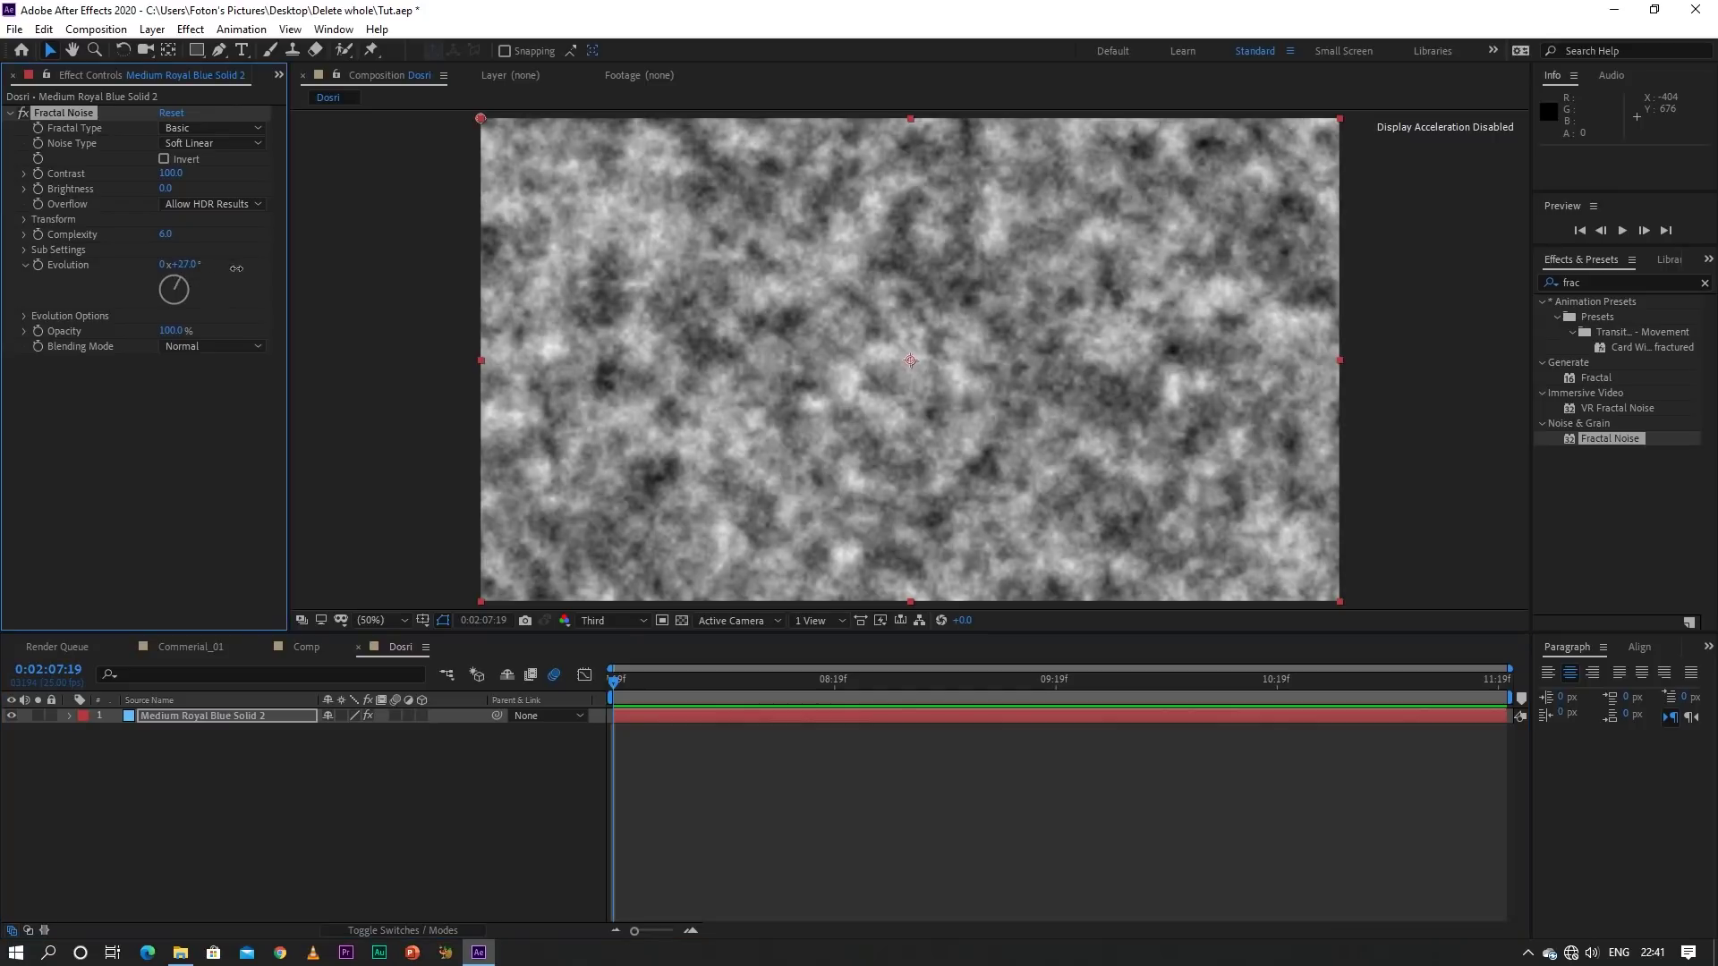
pyautogui.moveTo(177, 263)
pyautogui.mouseDown()
pyautogui.moveTo(411, 304)
pyautogui.moveTo(692, 391)
pyautogui.mouseUp()
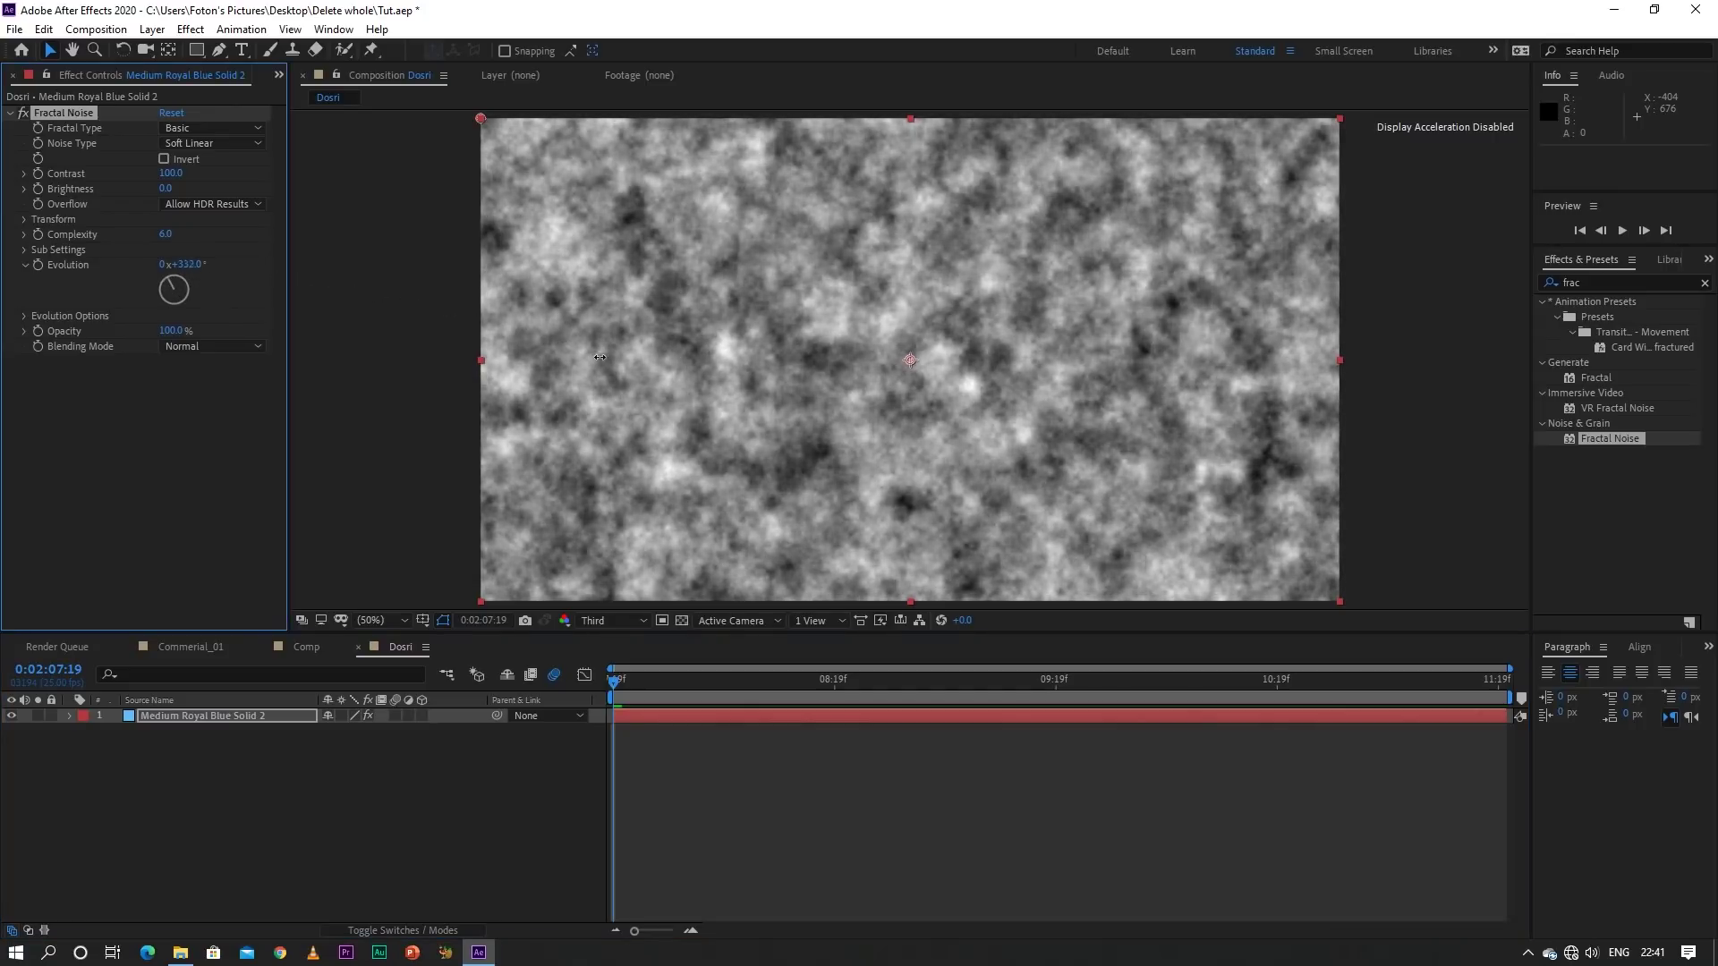
pyautogui.click(38, 265)
pyautogui.moveTo(622, 680); pyautogui.dragTo(985, 725)
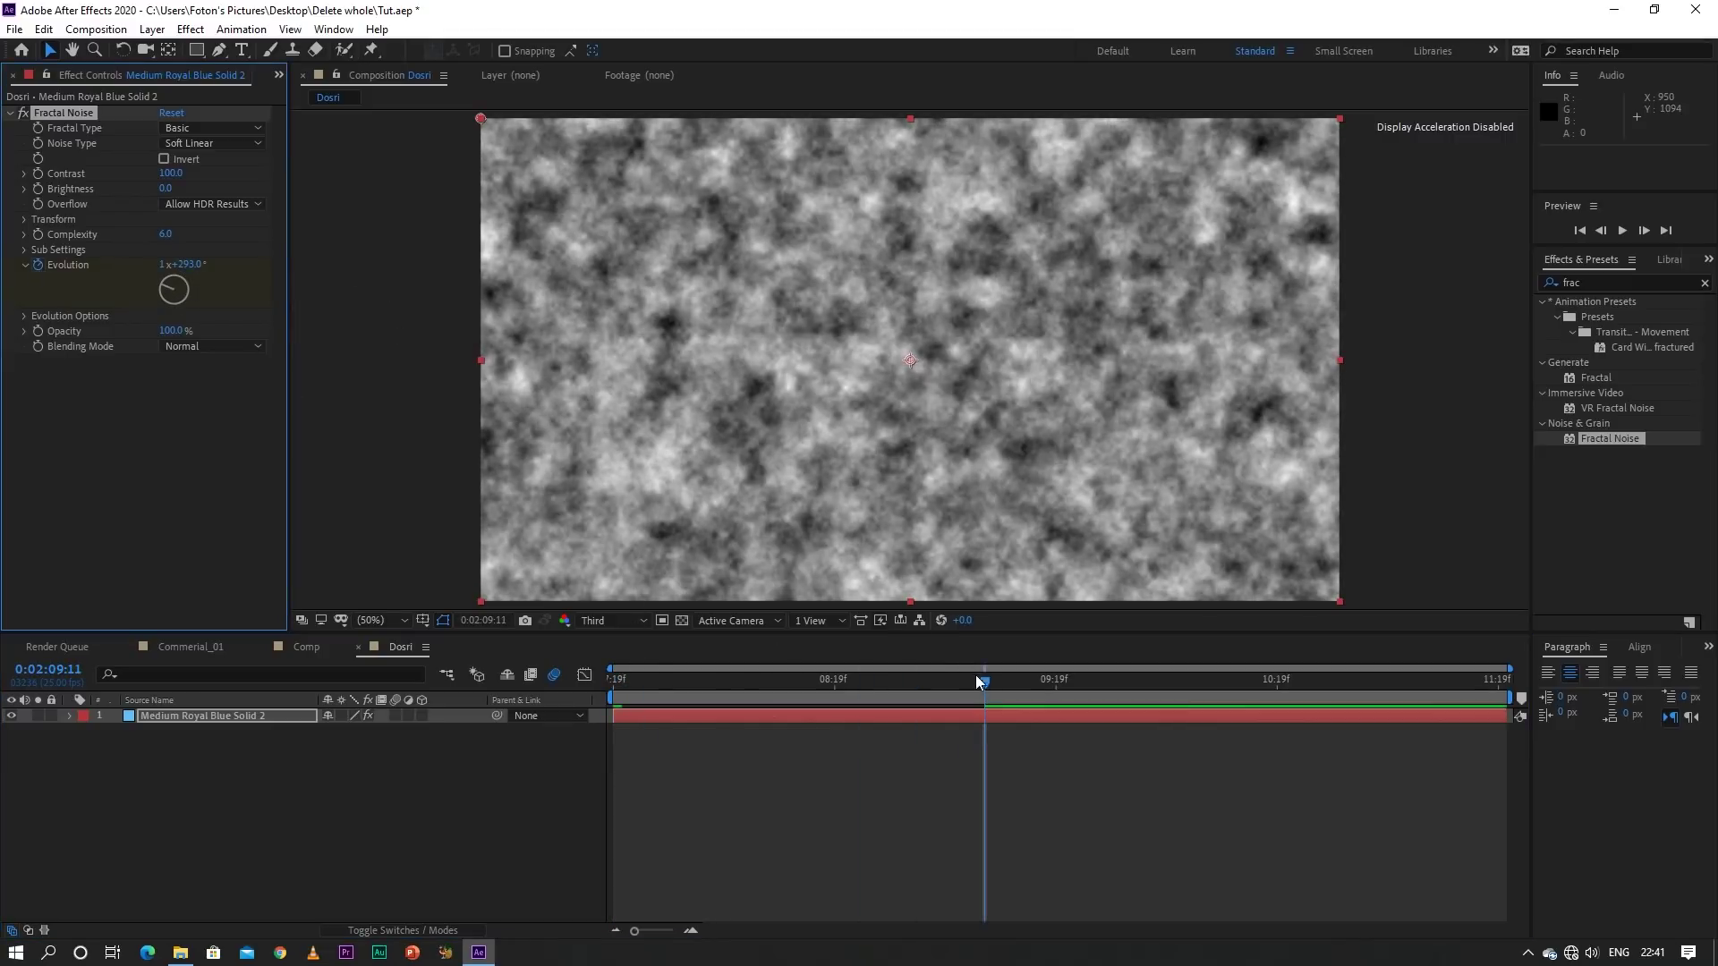
pyautogui.moveTo(984, 680); pyautogui.dragTo(1303, 721)
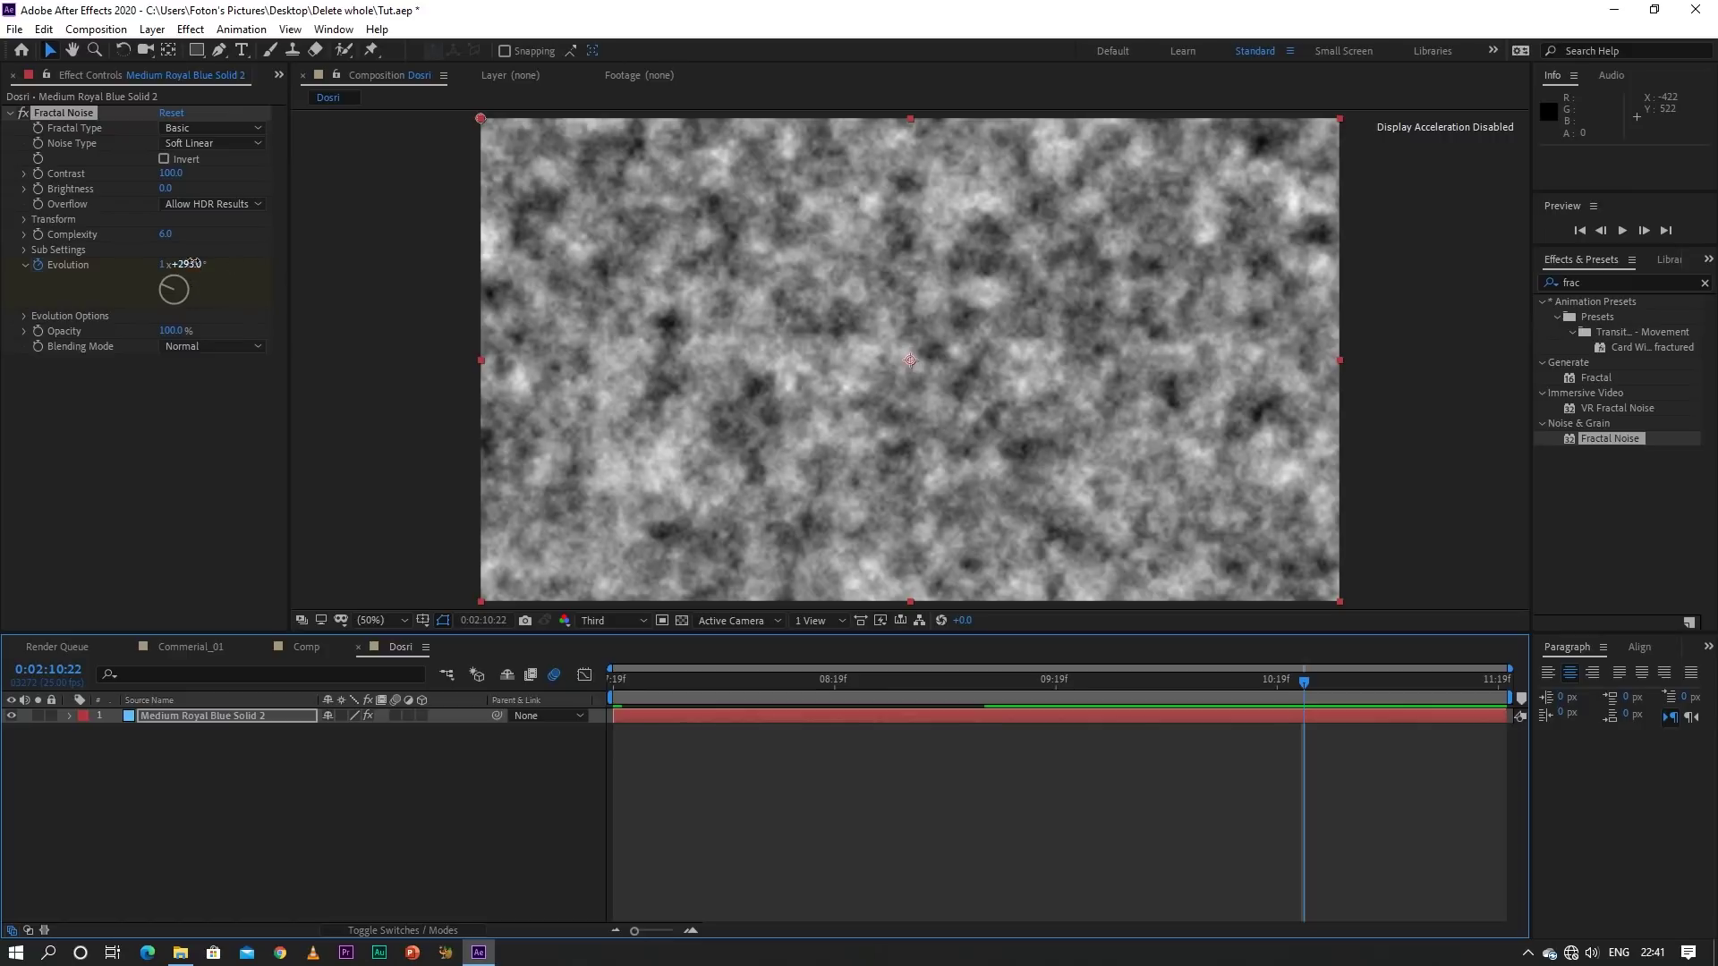
pyautogui.moveTo(183, 269); pyautogui.dragTo(600, 510)
# Preview the evolving noise, then reset Fractal Noise to its defaults
pyautogui.click(651, 683)
pyautogui.press('space')
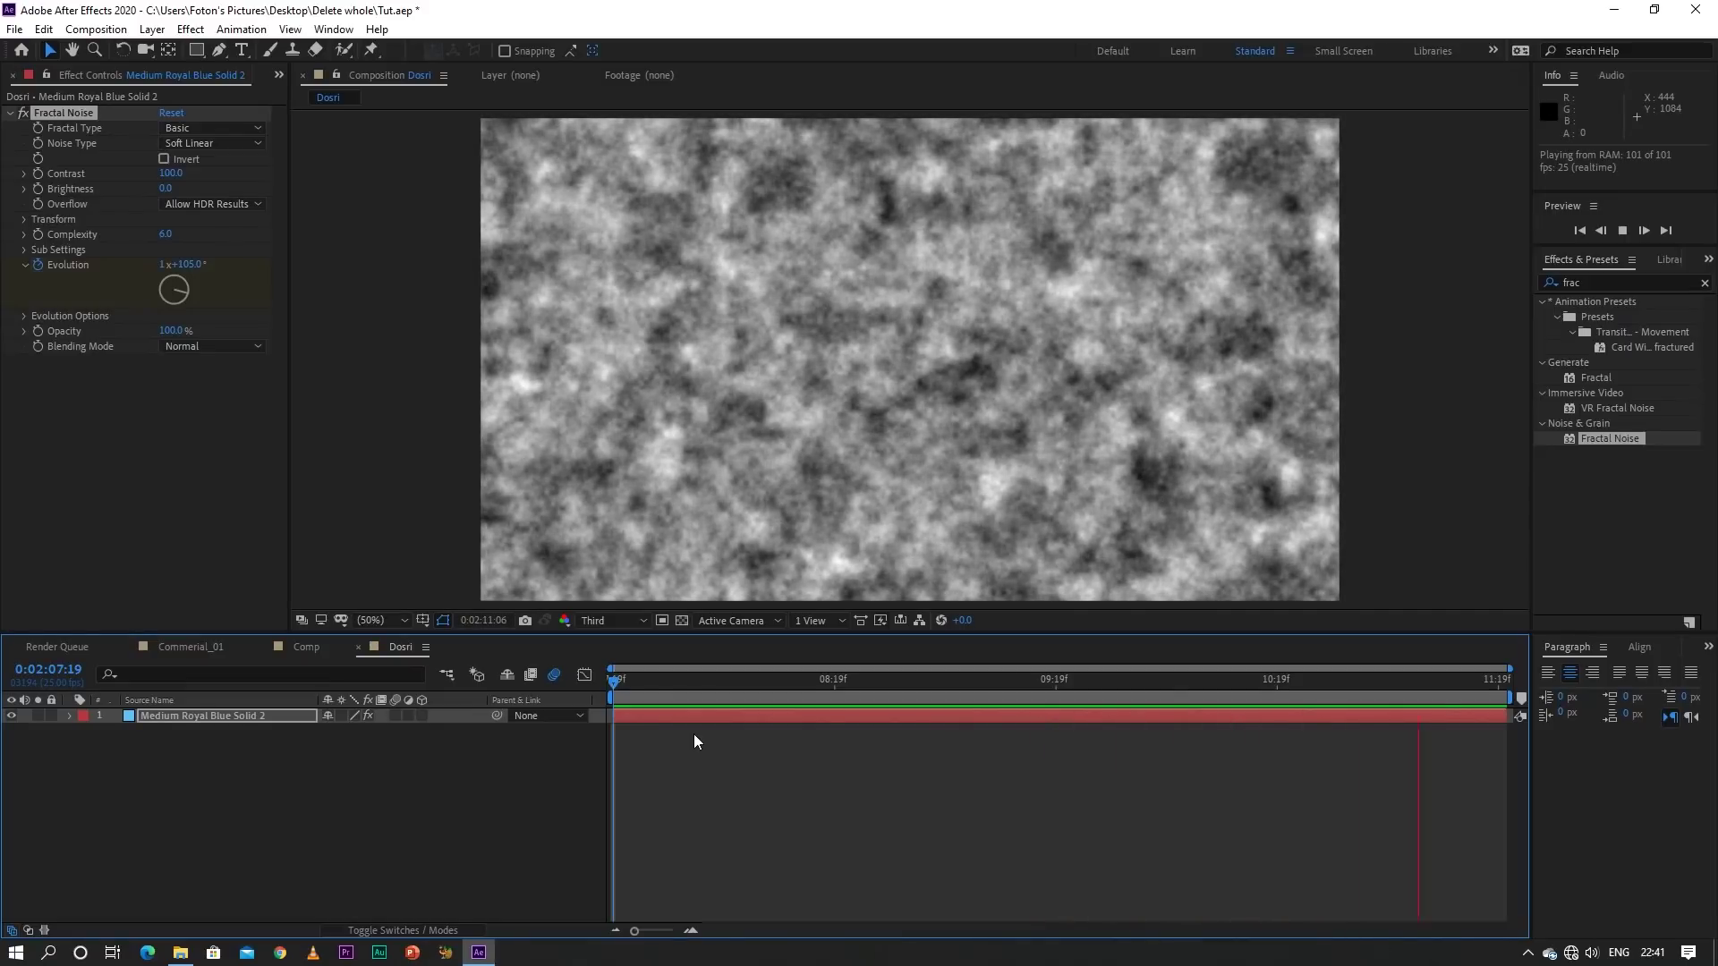
pyautogui.press('space')
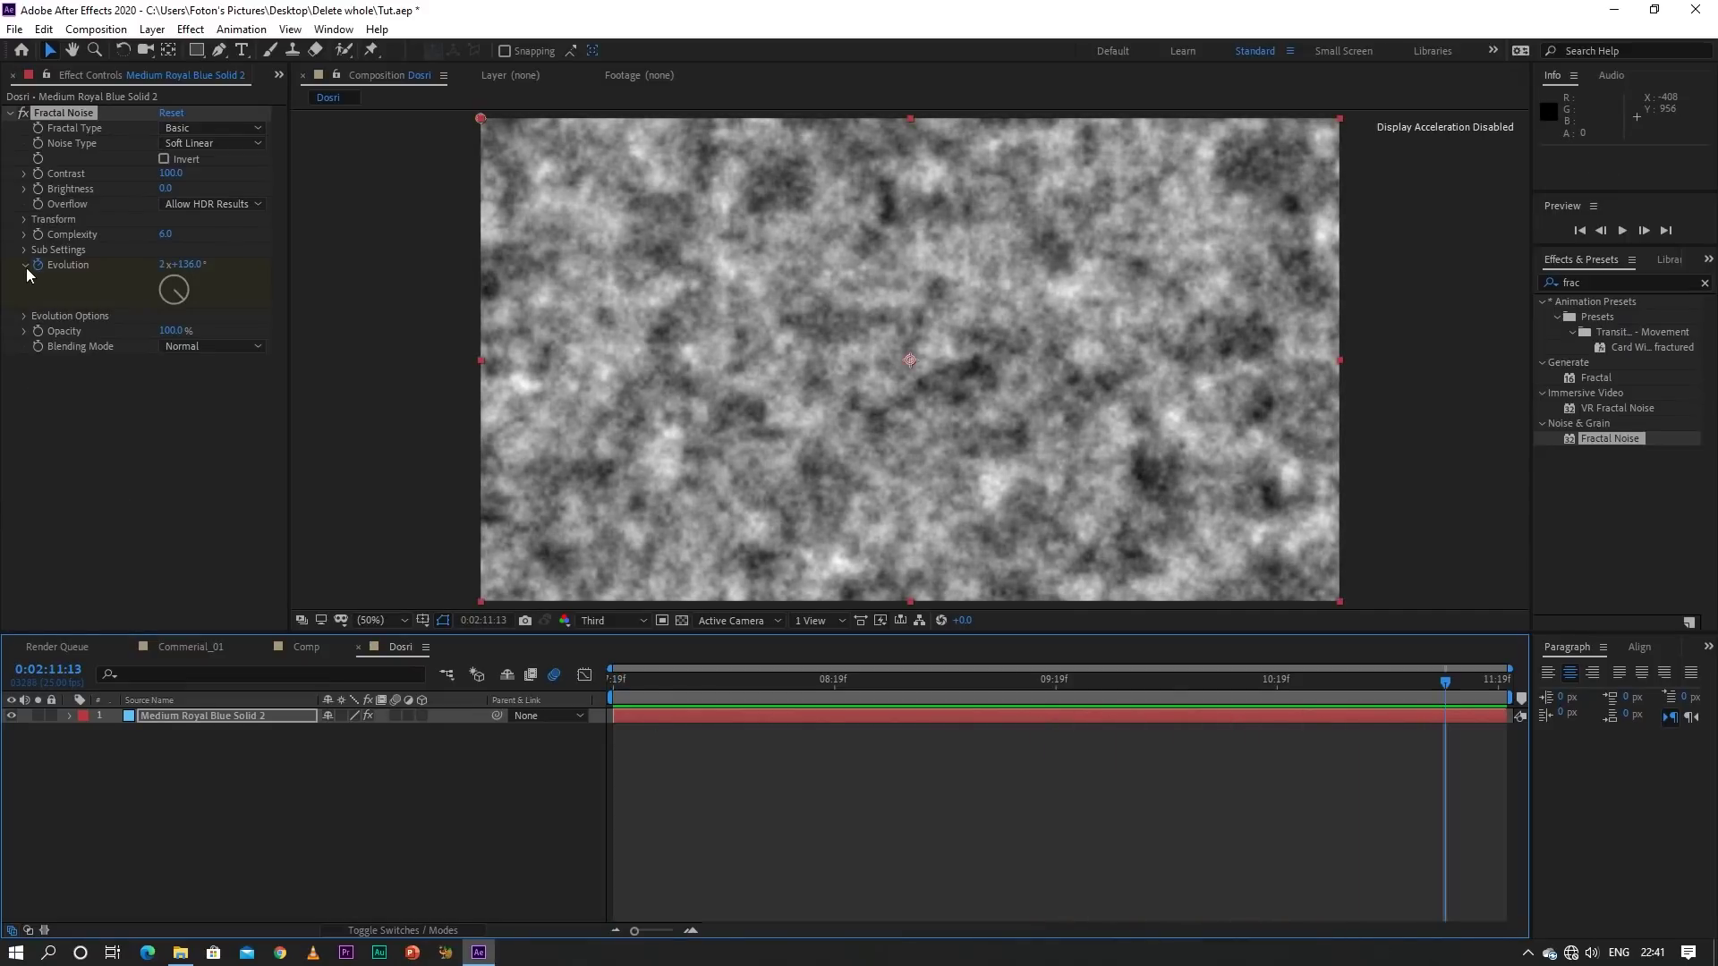
pyautogui.click(45, 280)
pyautogui.rightClick(96, 266)
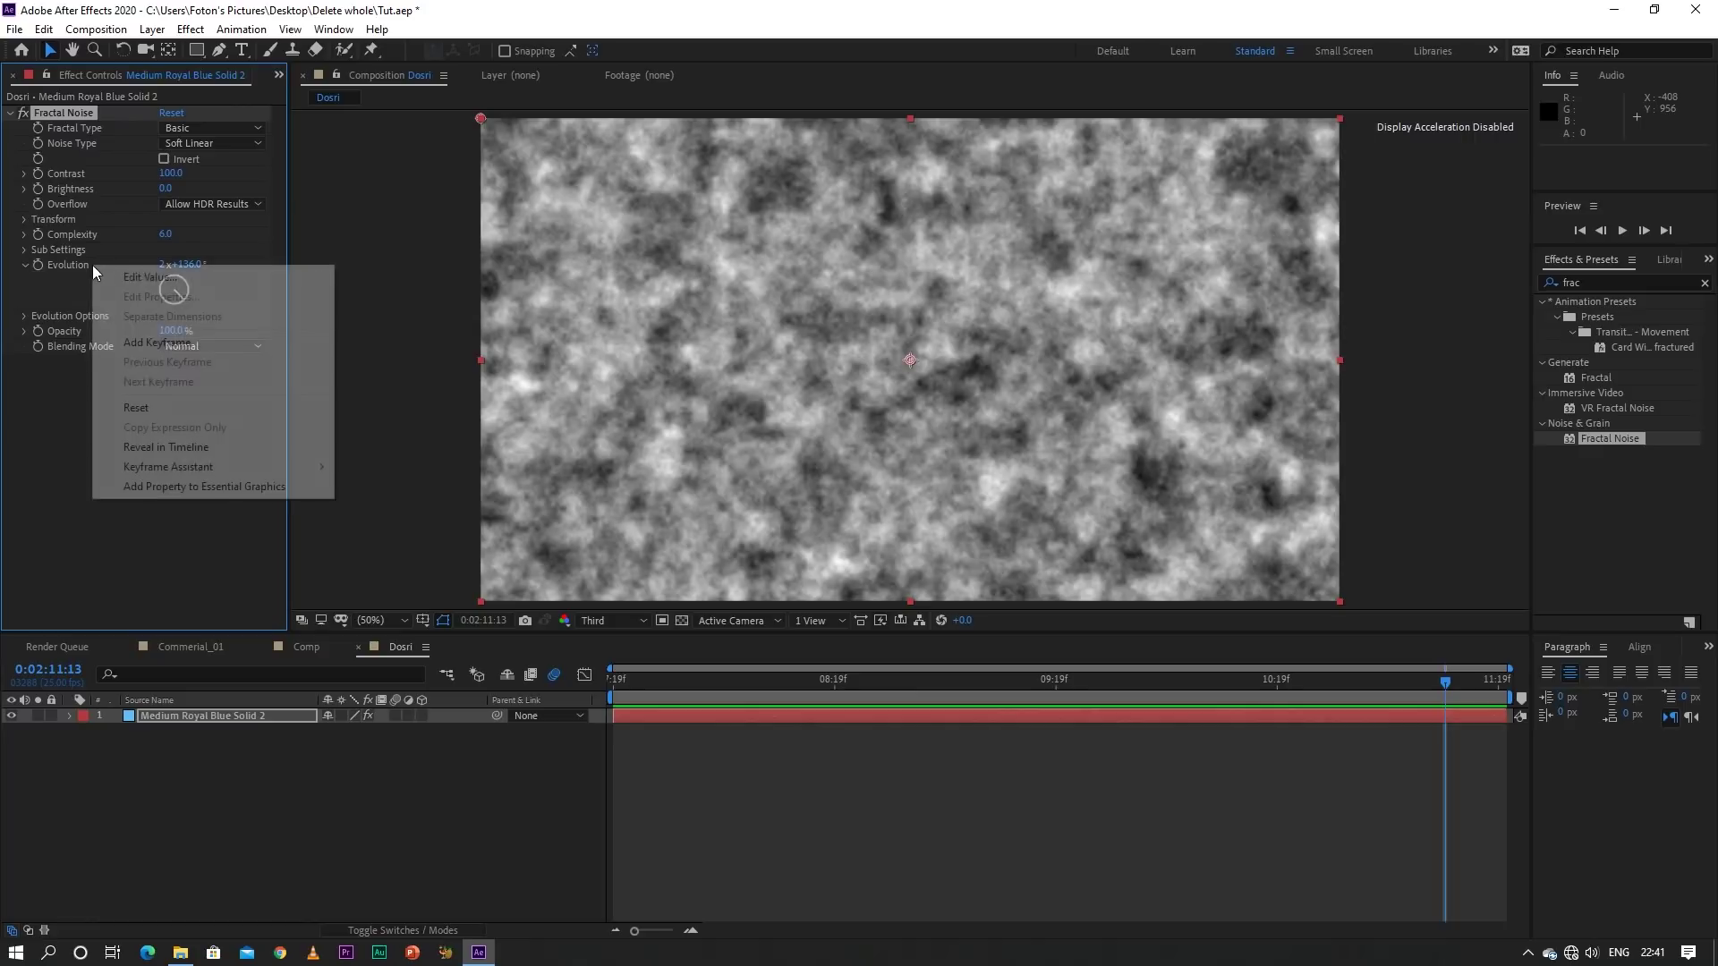
pyautogui.click(126, 409)
pyautogui.click(125, 410)
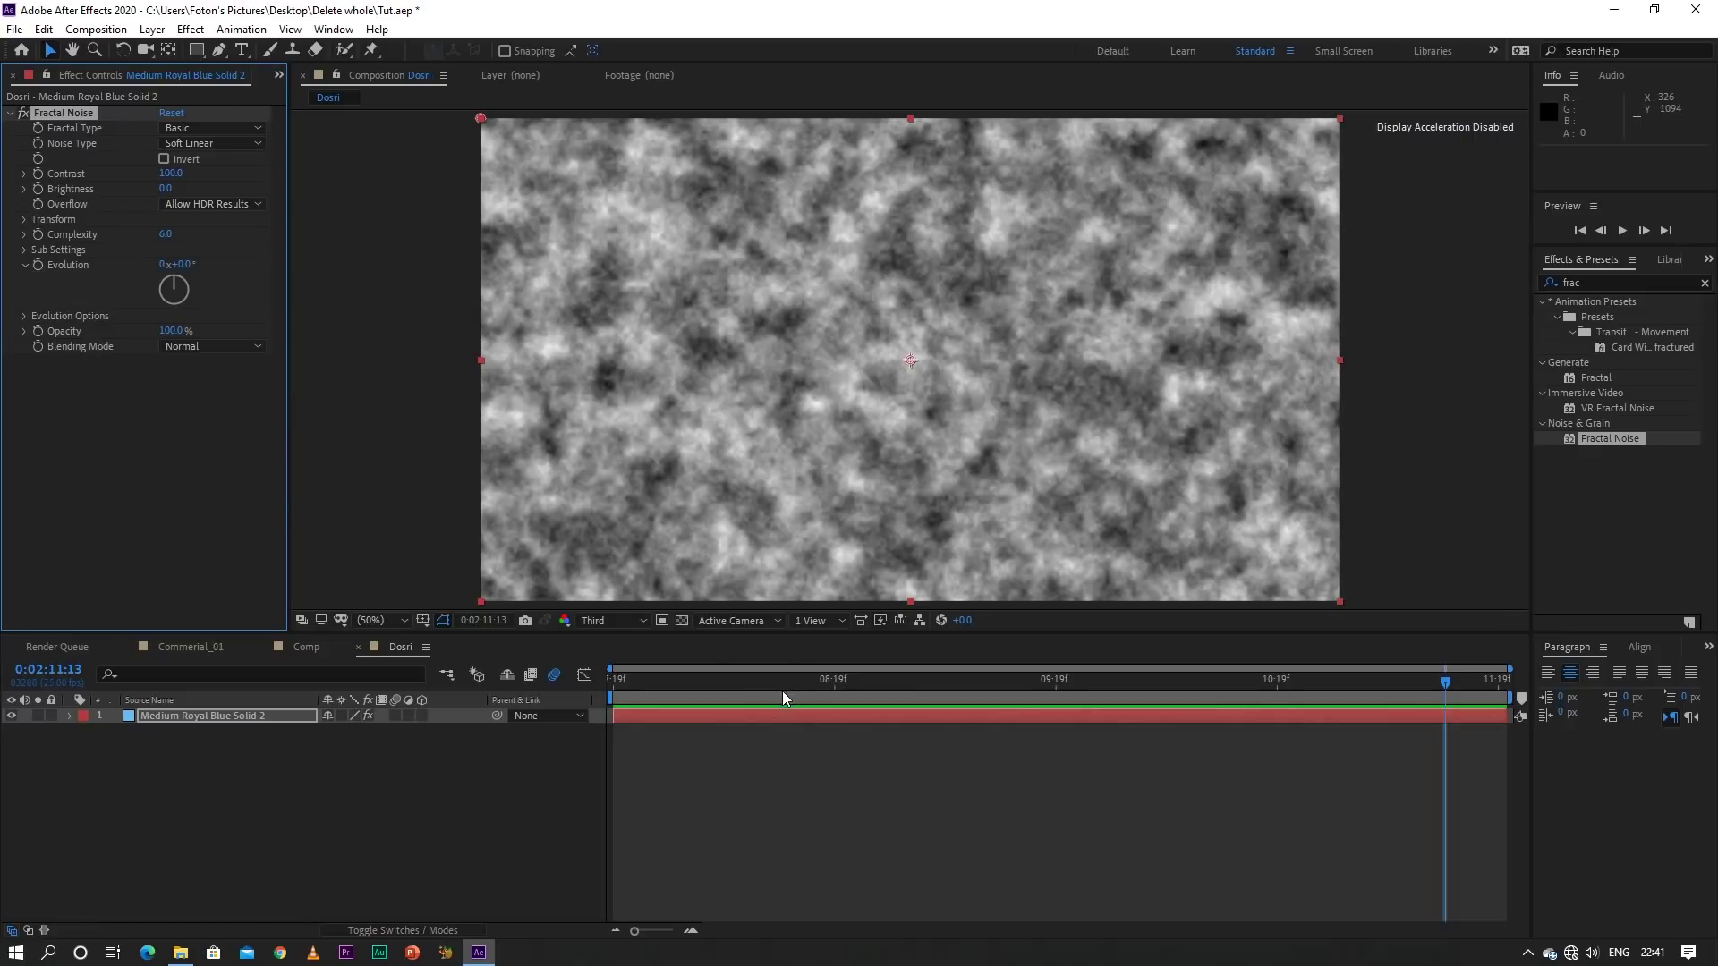
pyautogui.moveTo(786, 682); pyautogui.dragTo(701, 682)
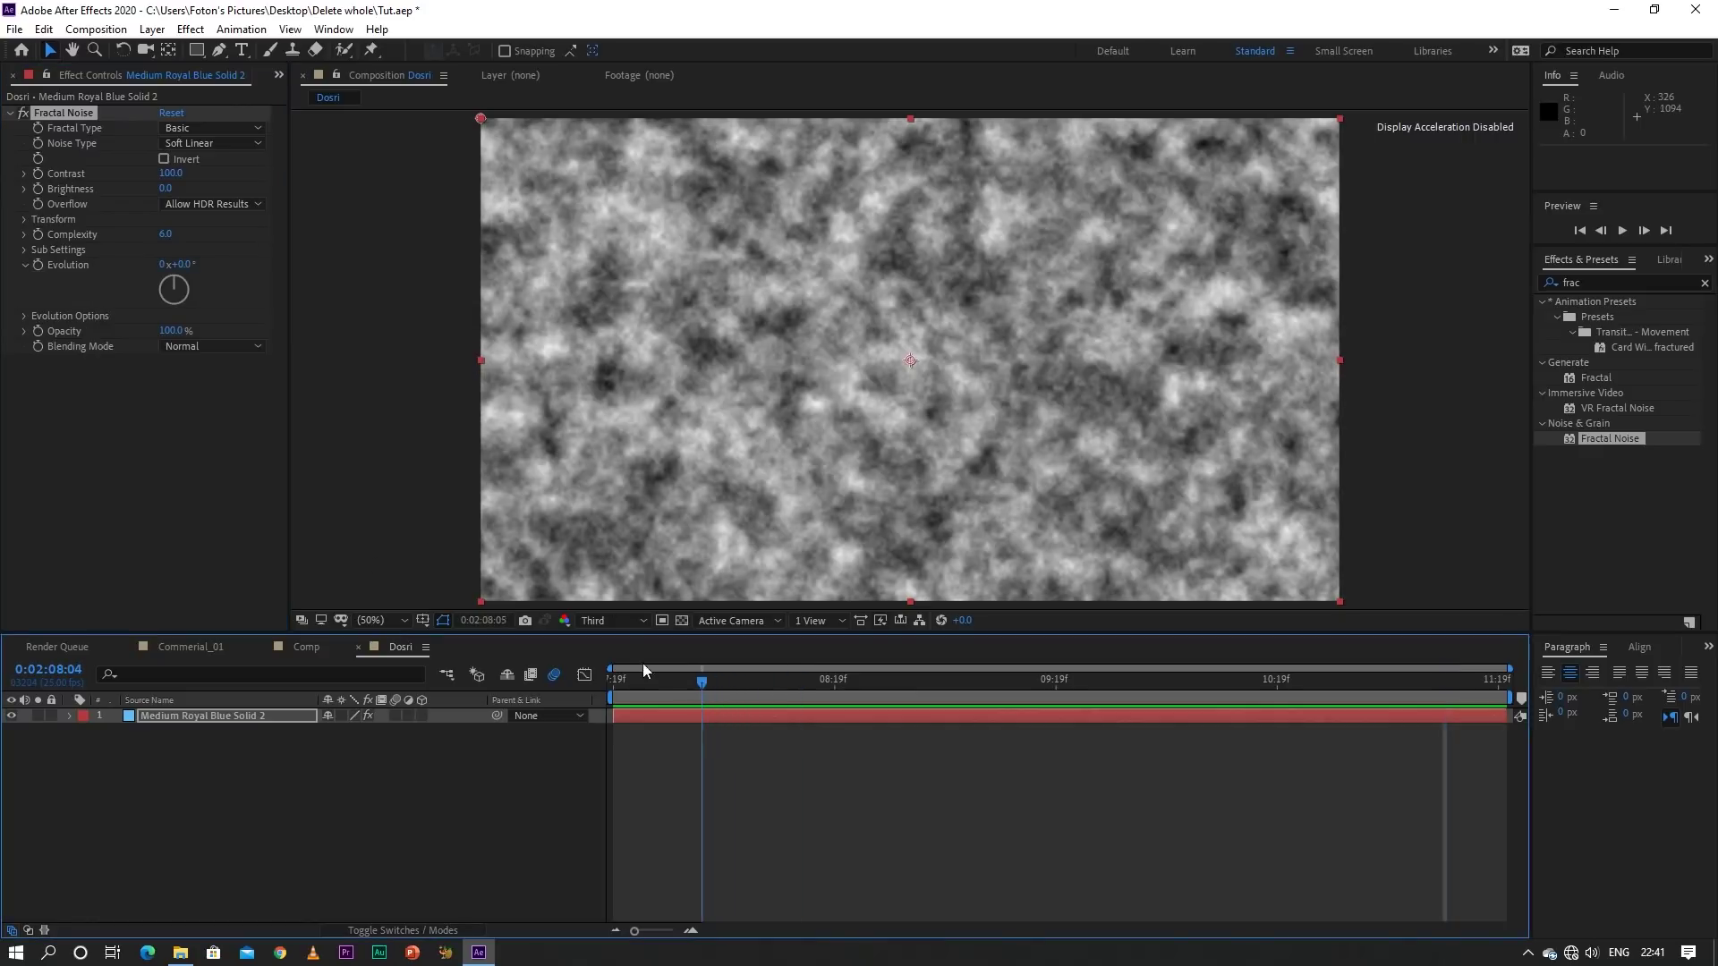
# Give Evolution the expression time*200 and preview the churning noise
pyautogui.keyDown('alt'); pyautogui.click(37, 266); pyautogui.keyUp('alt')
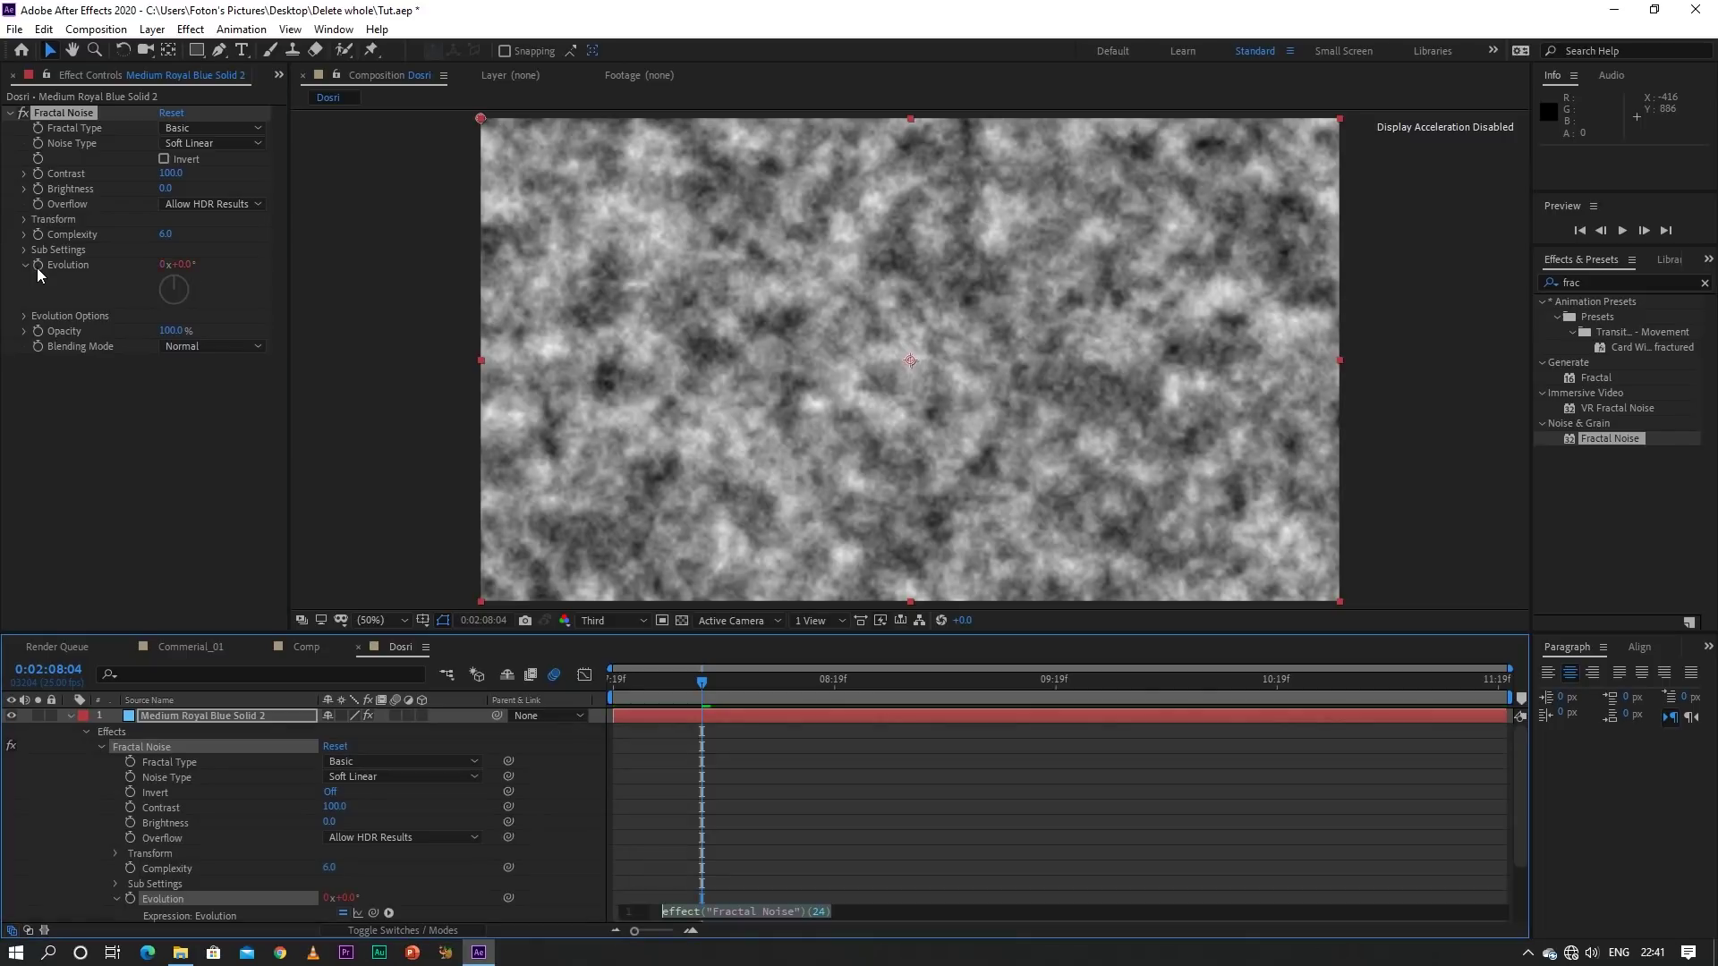
pyautogui.scroll(-3, 673, 825)
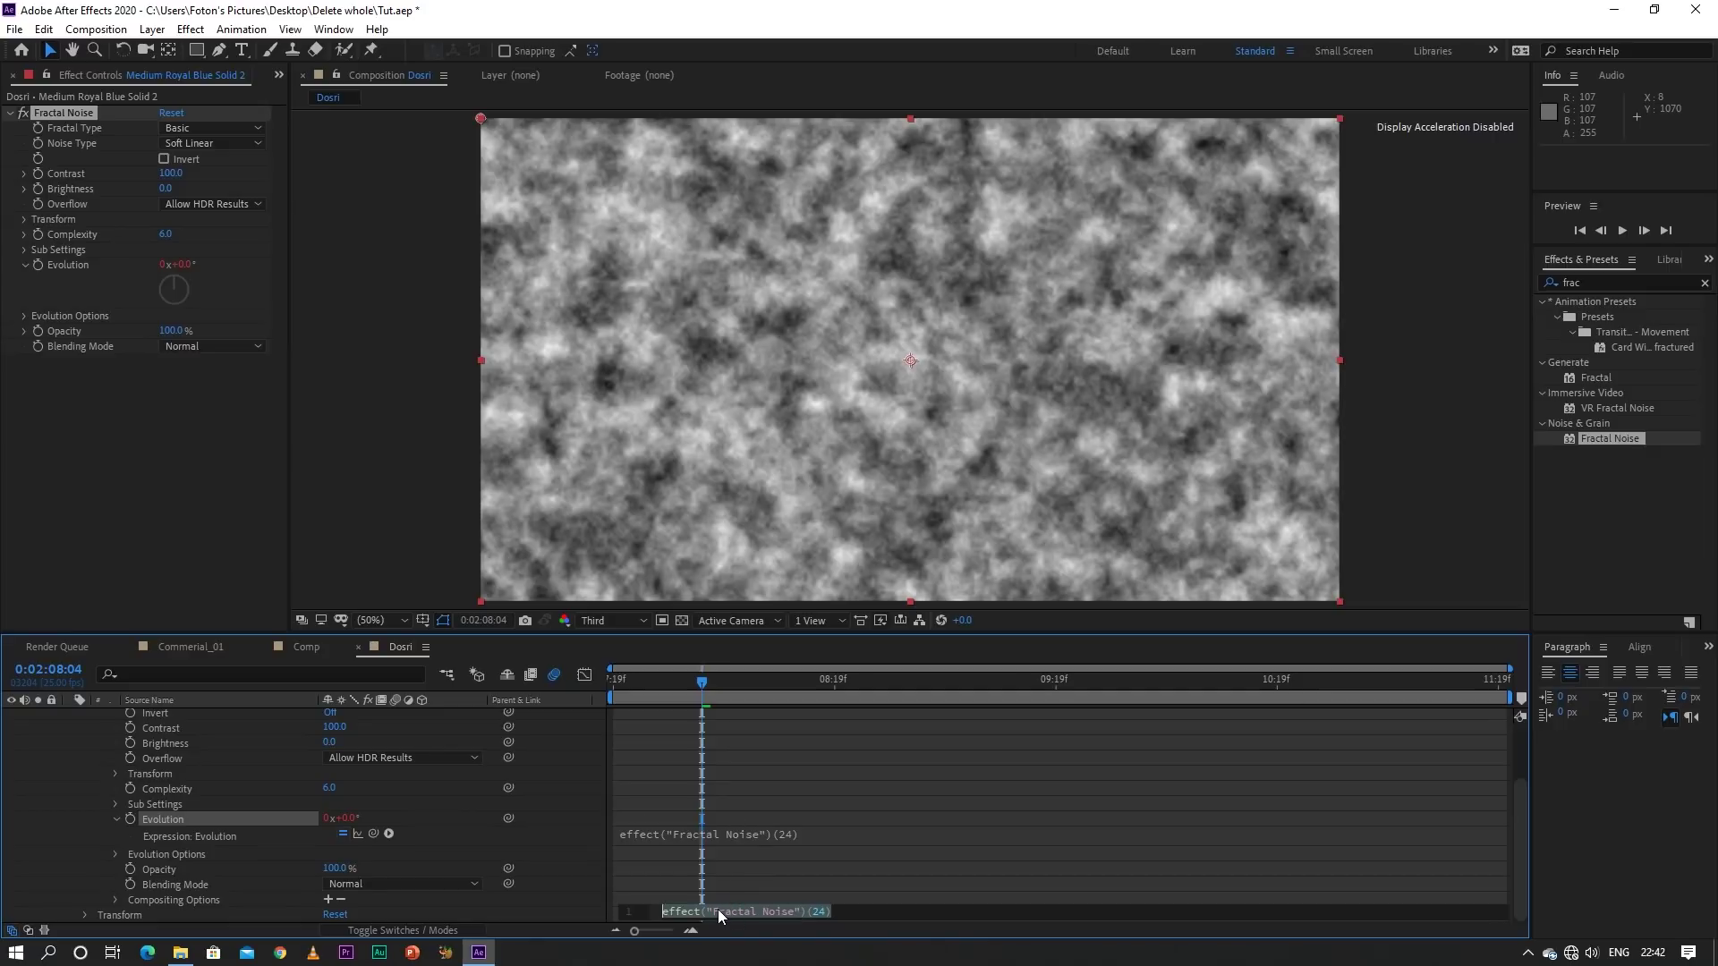
pyautogui.write('tim')
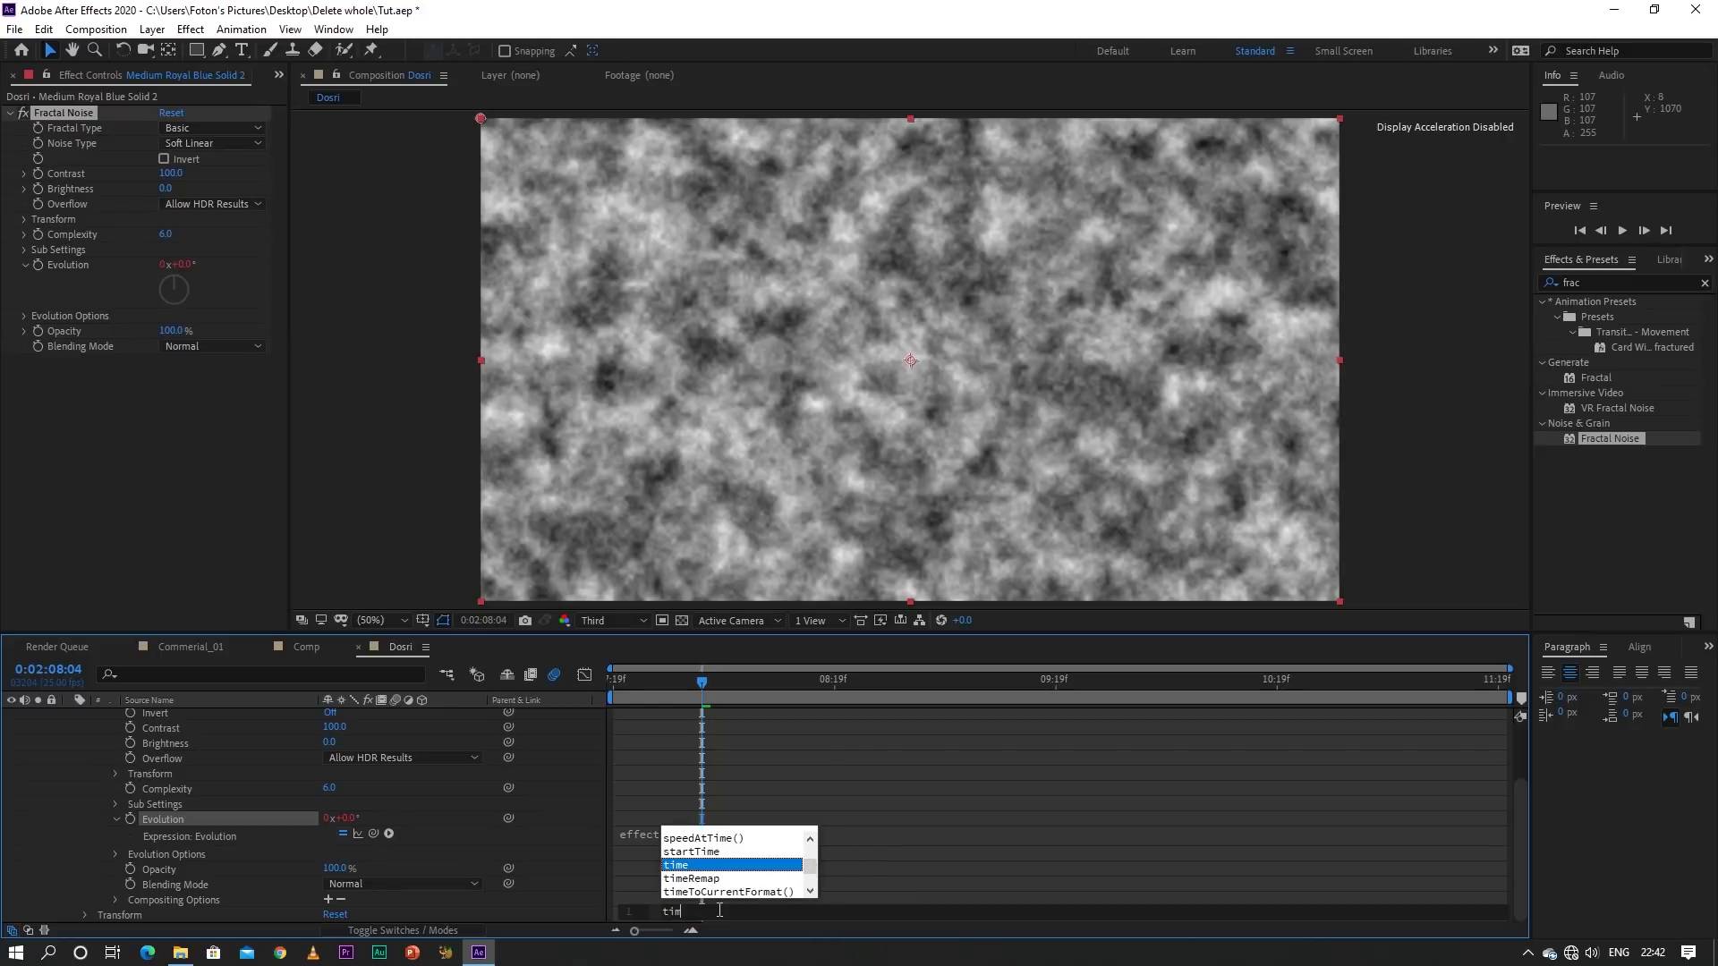
pyautogui.write('e*')
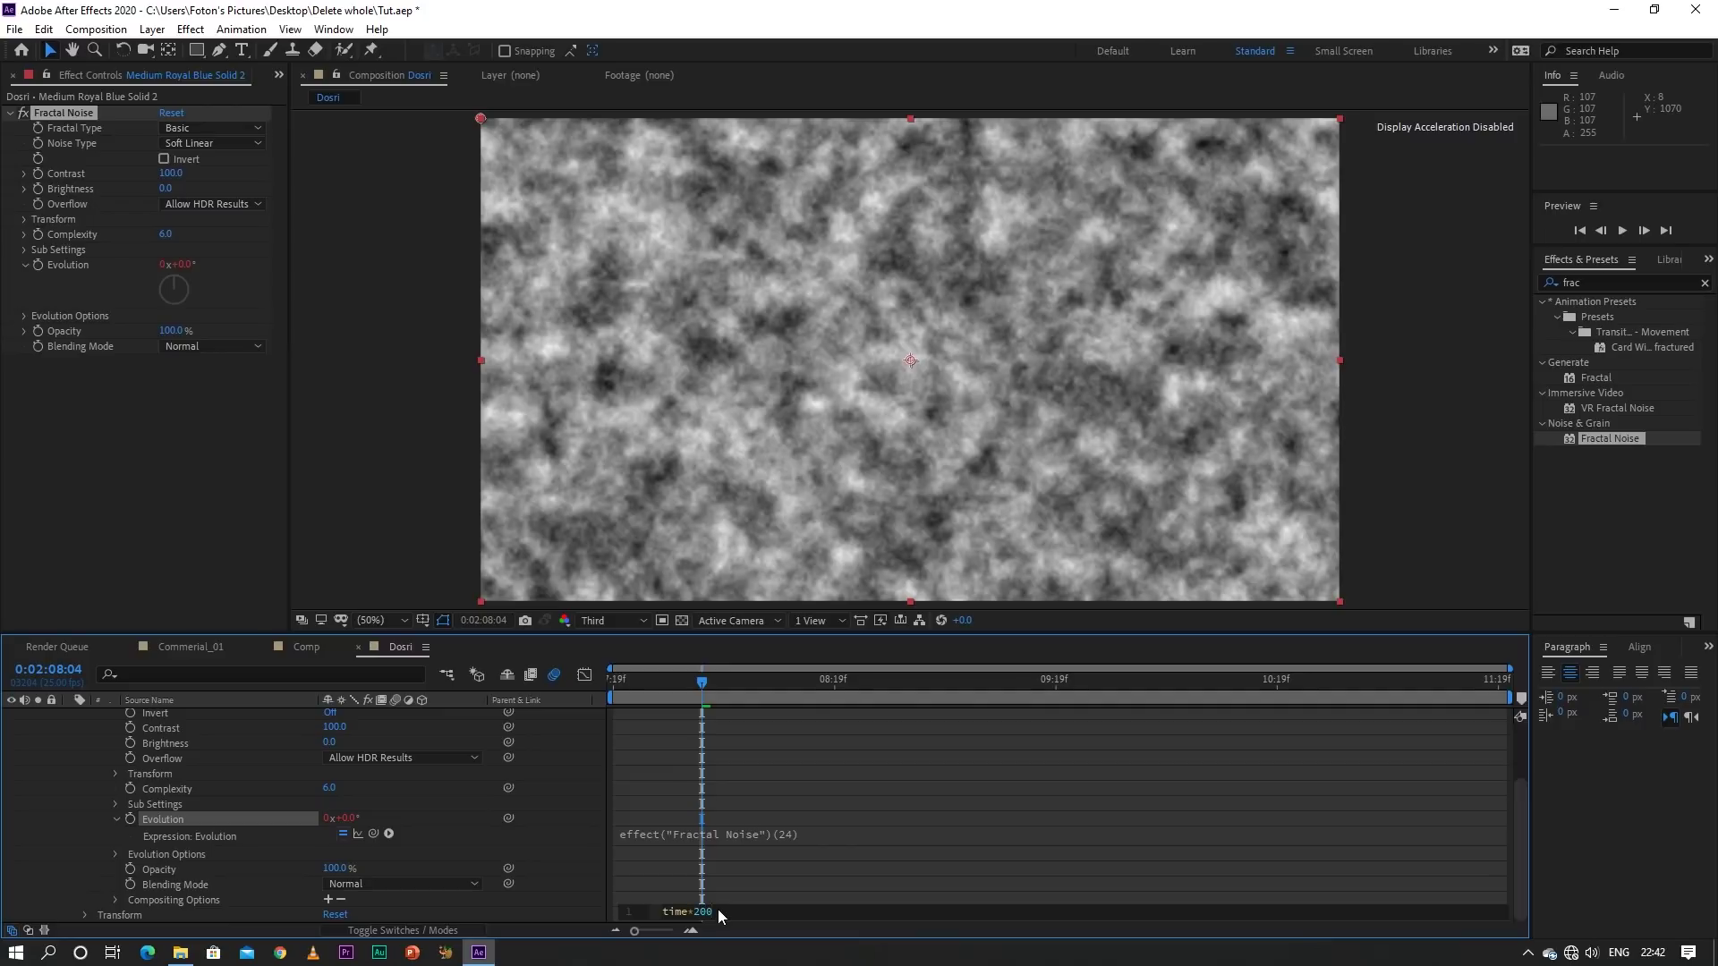
pyautogui.click(717, 884)
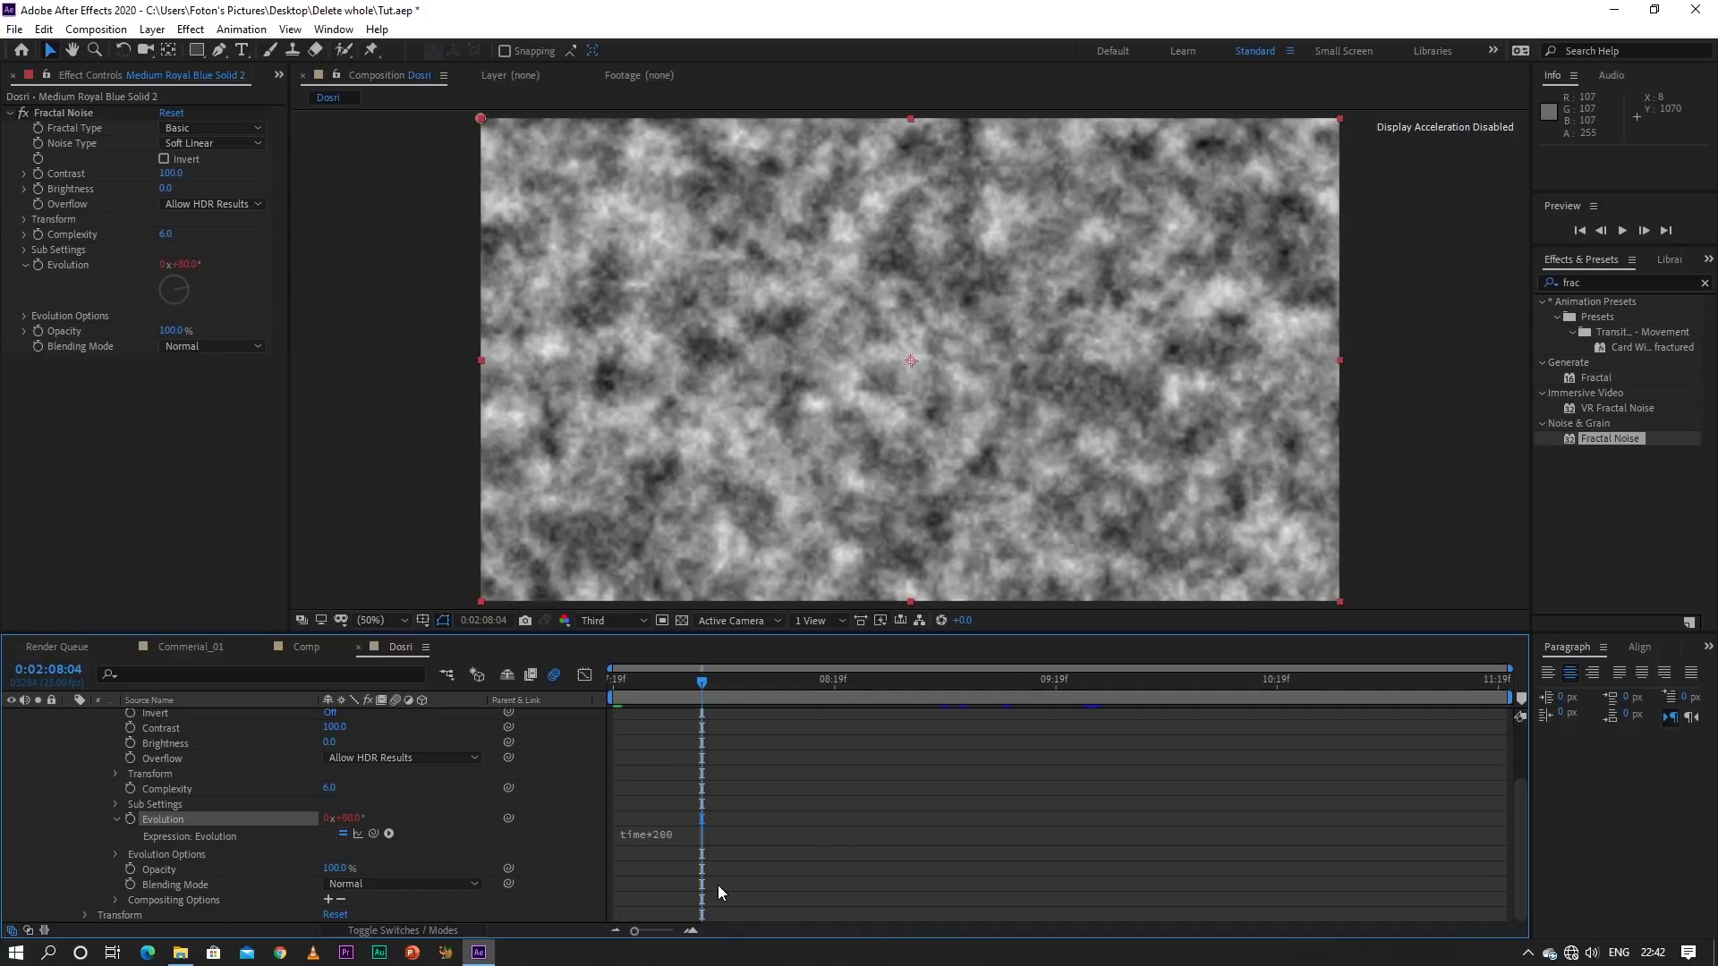
pyautogui.press('pageup')
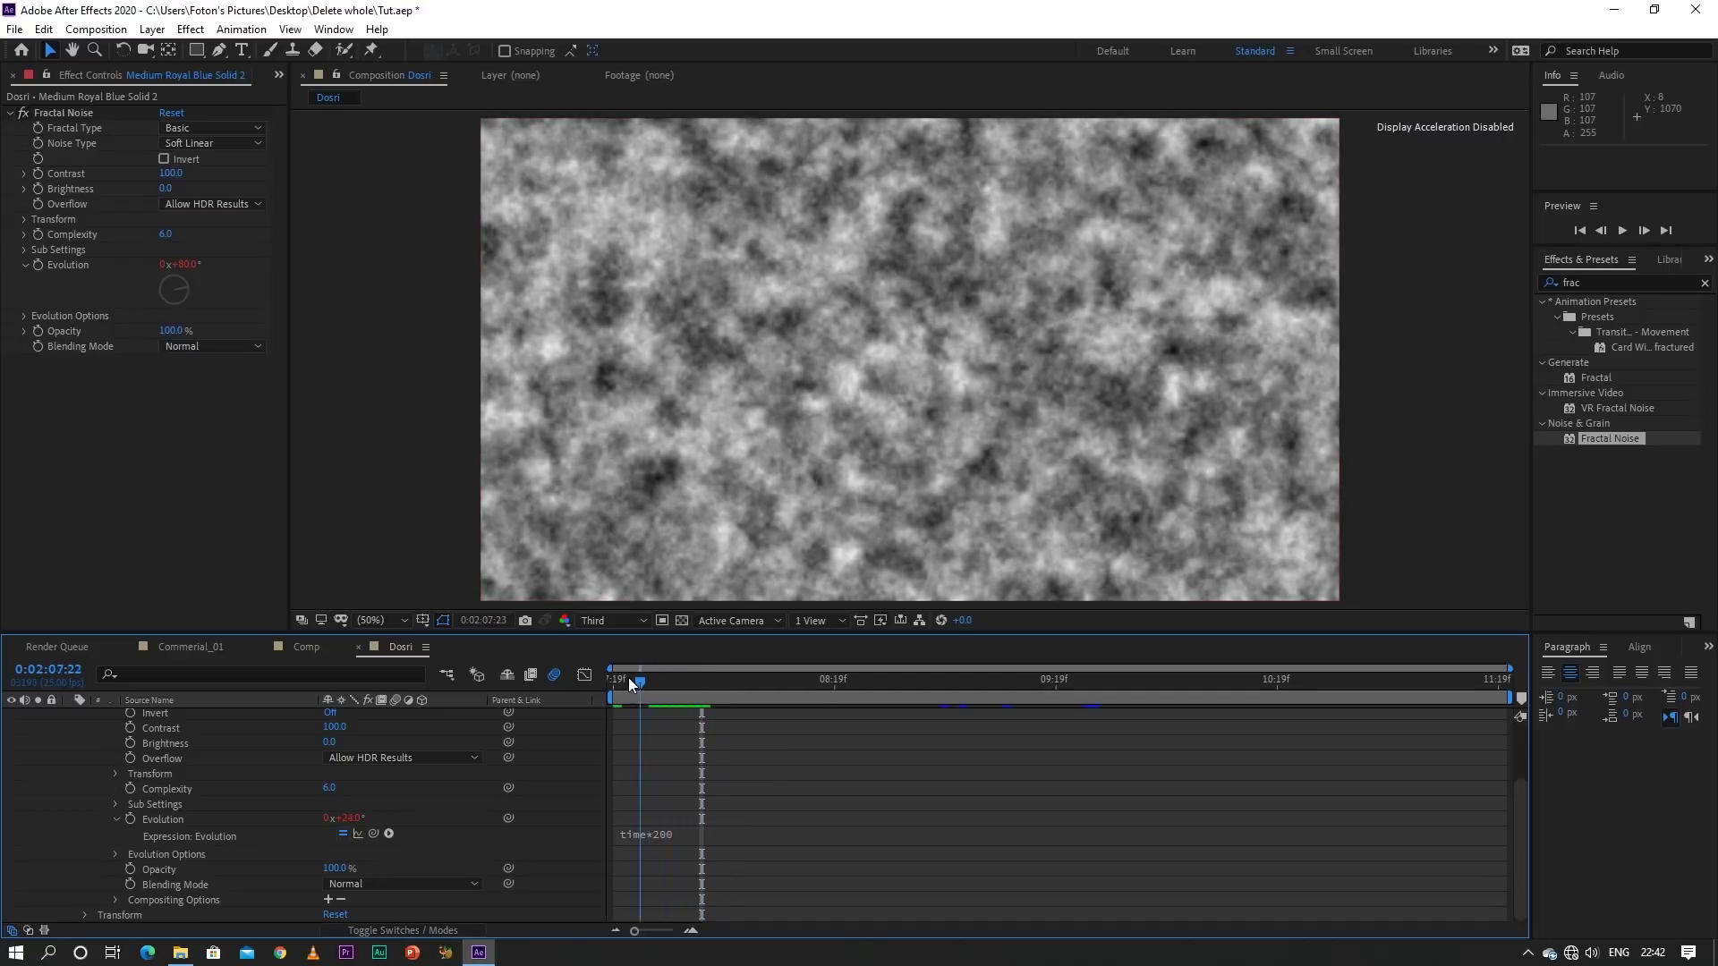
pyautogui.click(609, 678)
pyautogui.press('space')
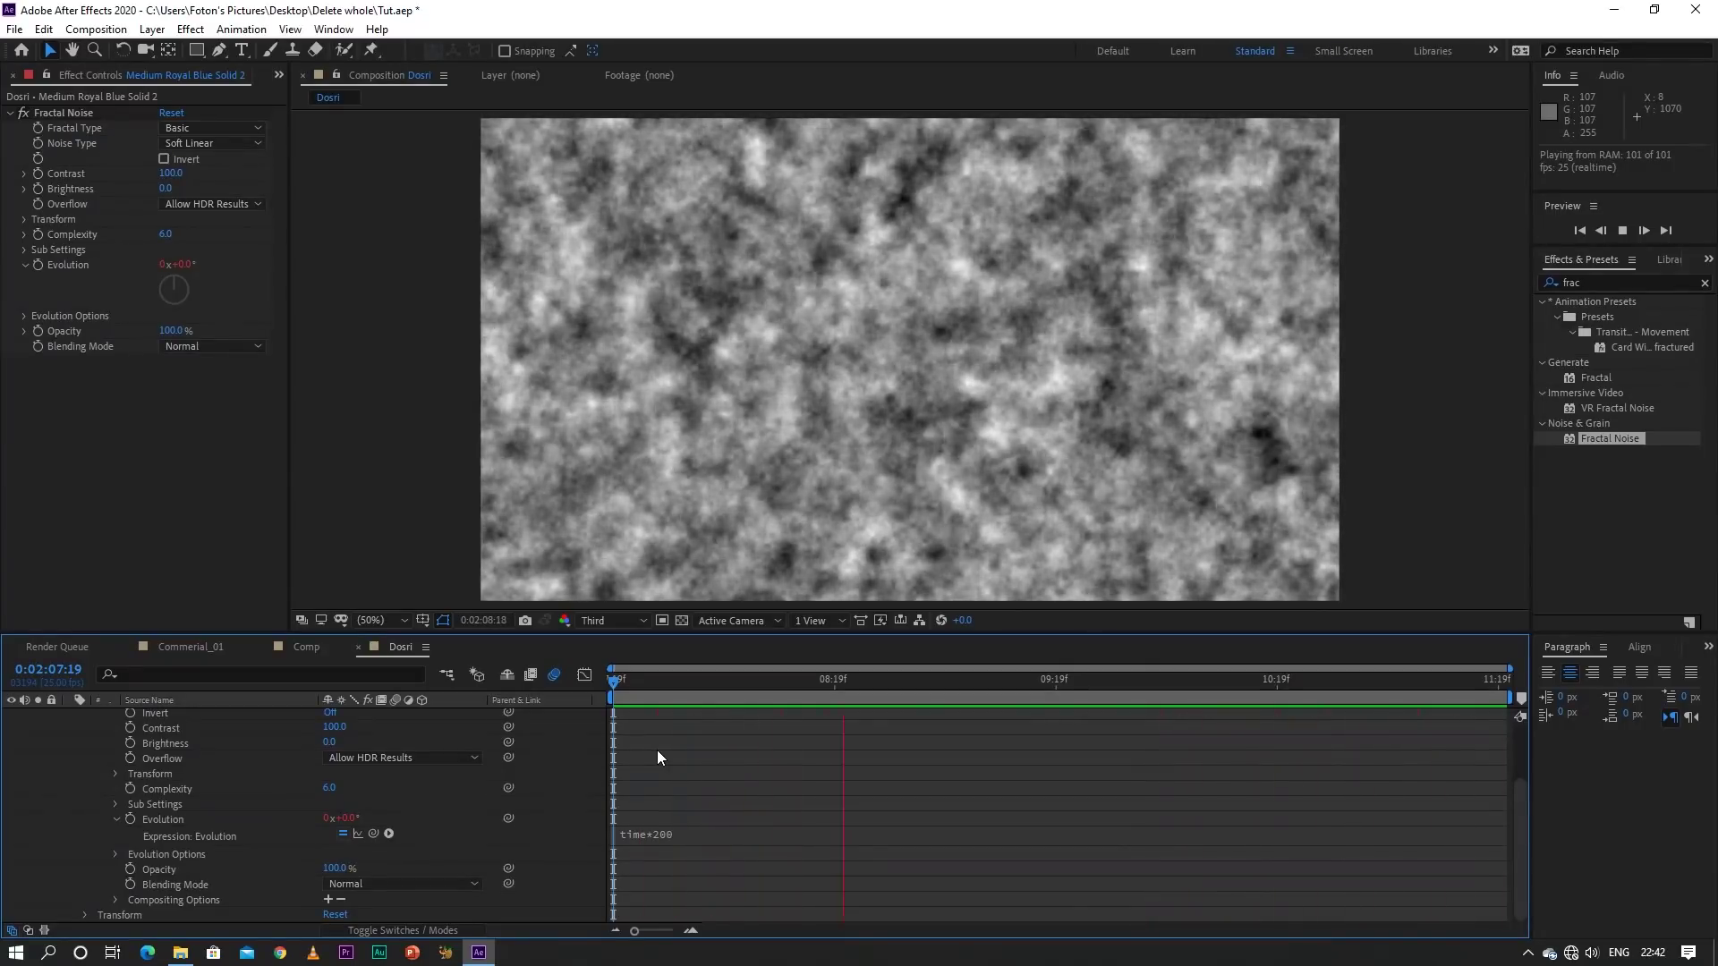
pyautogui.press('space')
# Edit the Evolution expression to time*200/2 and preview the slower noise
pyautogui.click(689, 832)
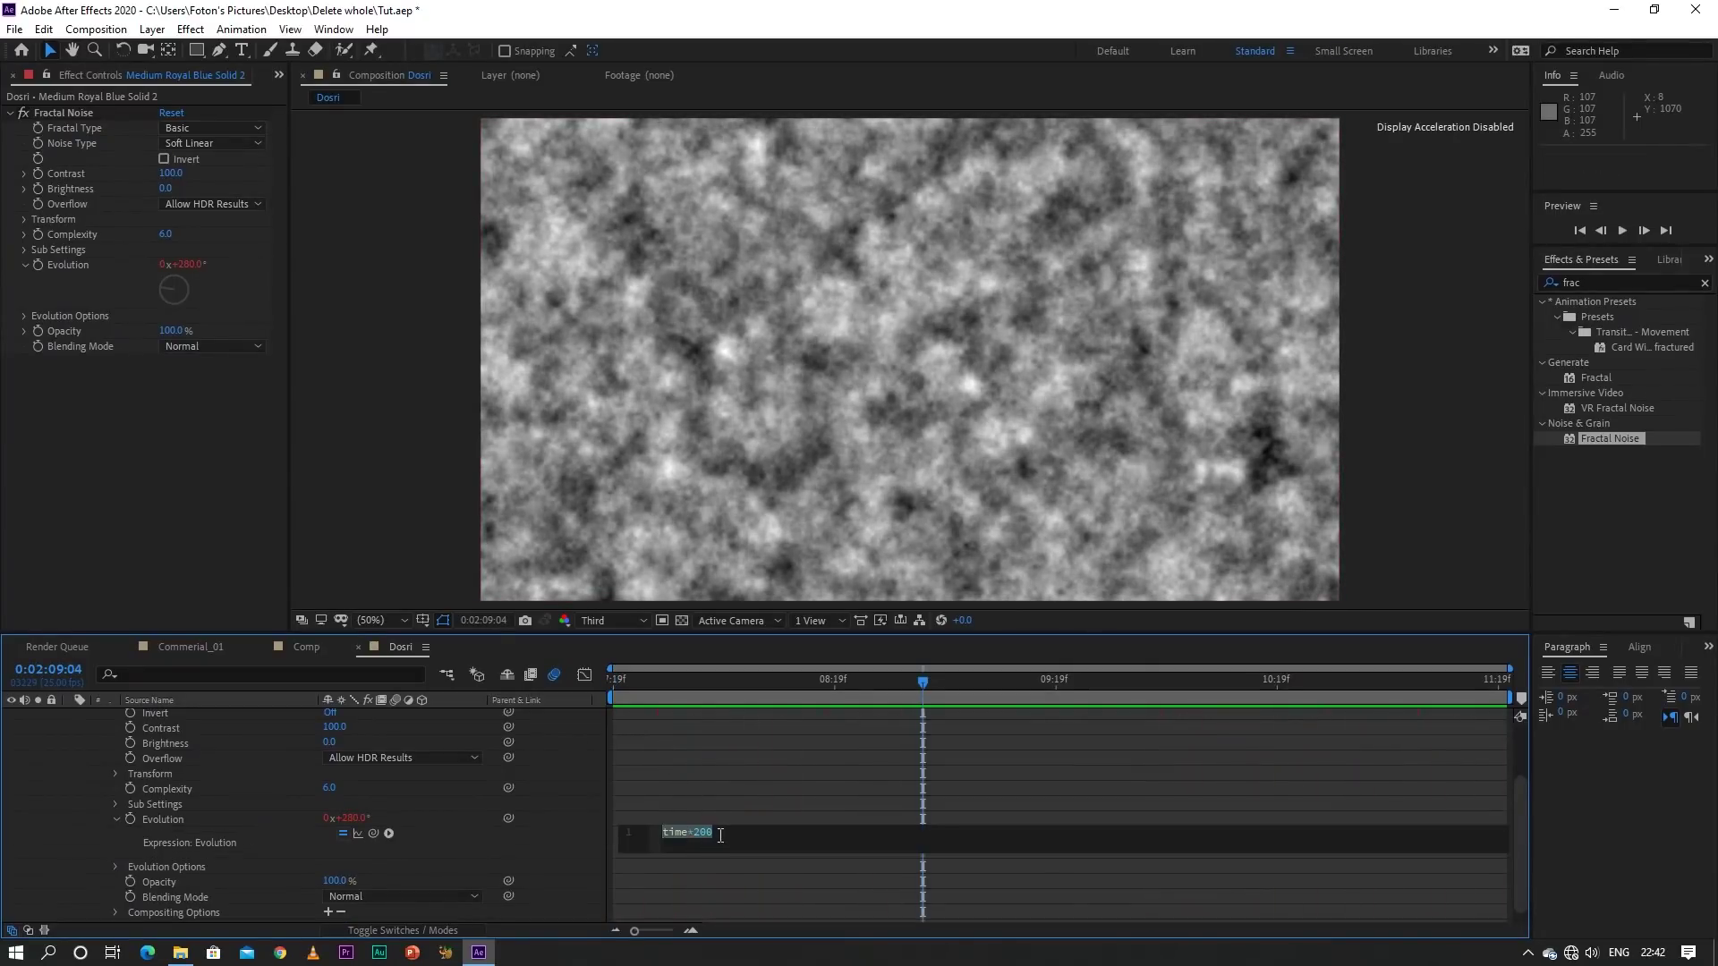
pyautogui.click(721, 834)
pyautogui.write('/1')
pyautogui.press('BackSpace')
pyautogui.write('2')
pyautogui.click(678, 787)
pyautogui.moveTo(669, 693); pyautogui.dragTo(612, 693)
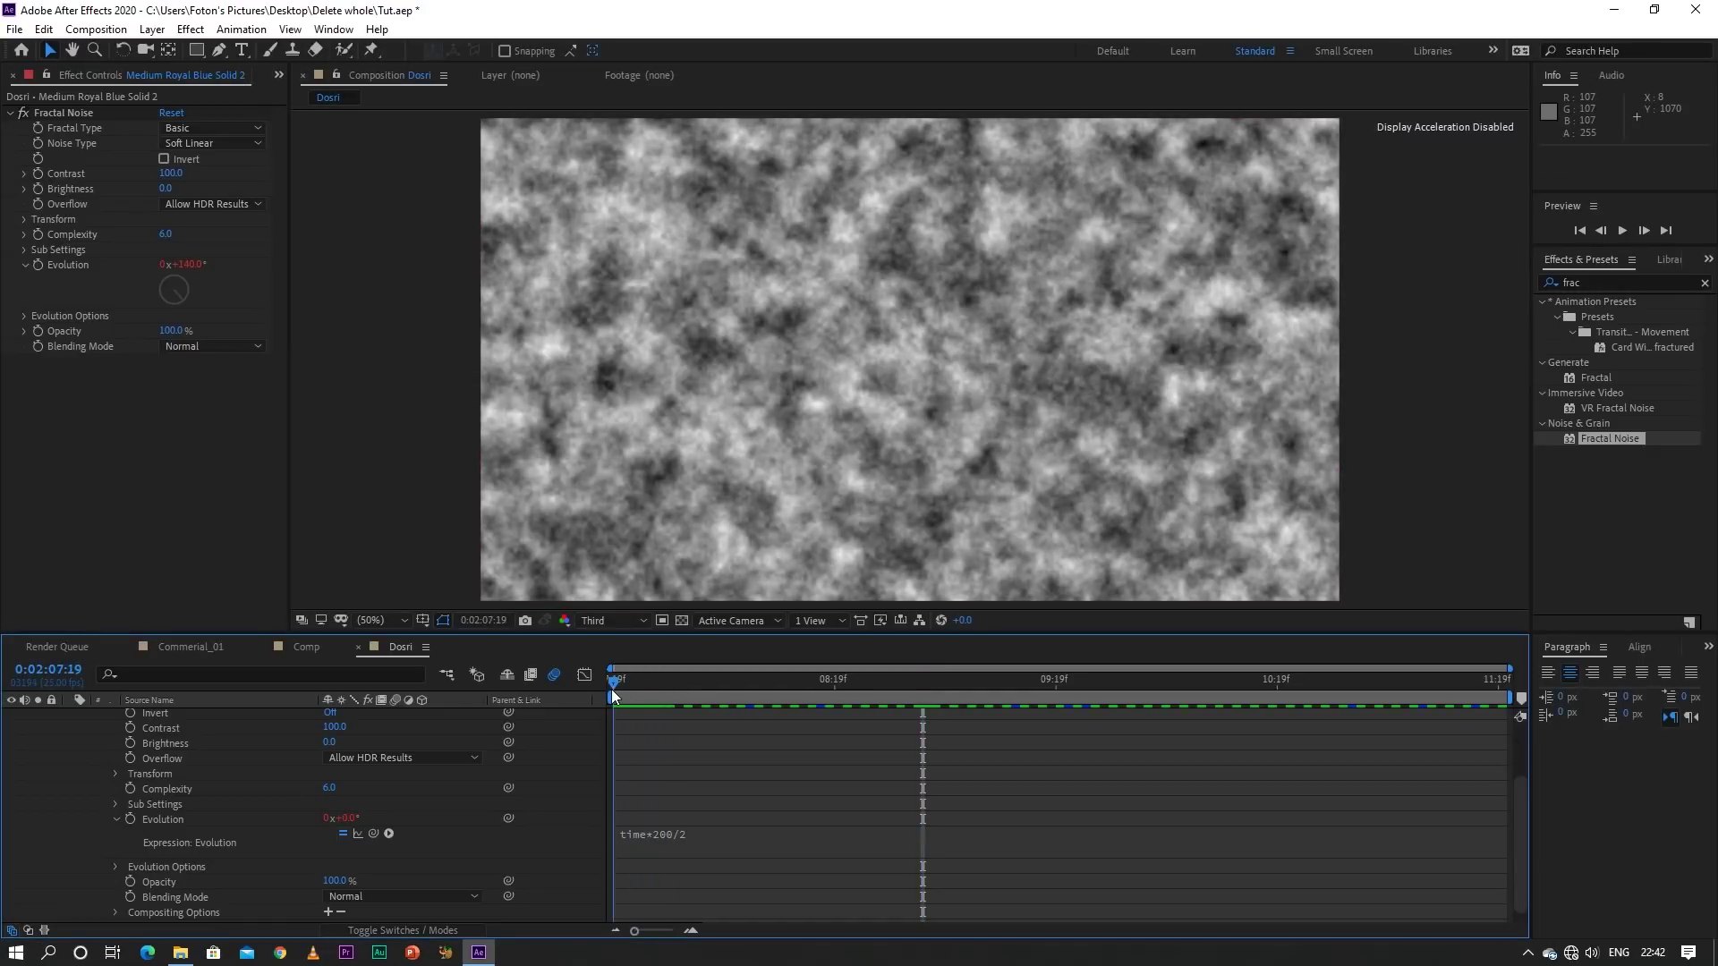
pyautogui.press('space')
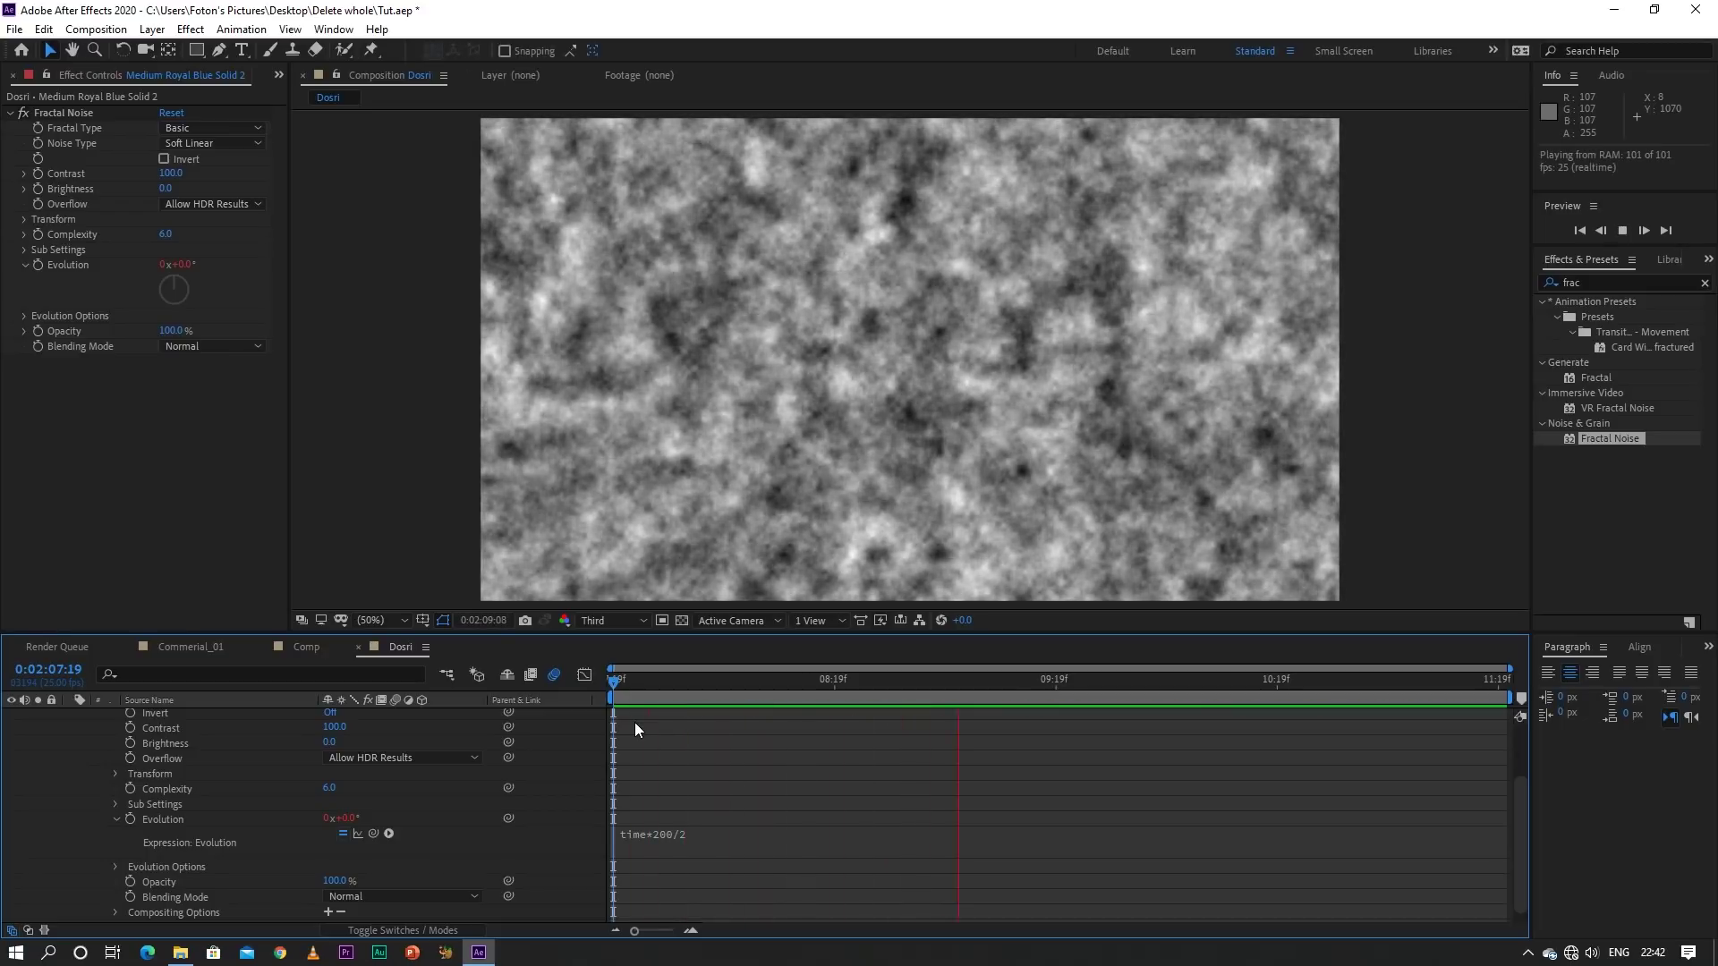
pyautogui.press('space')
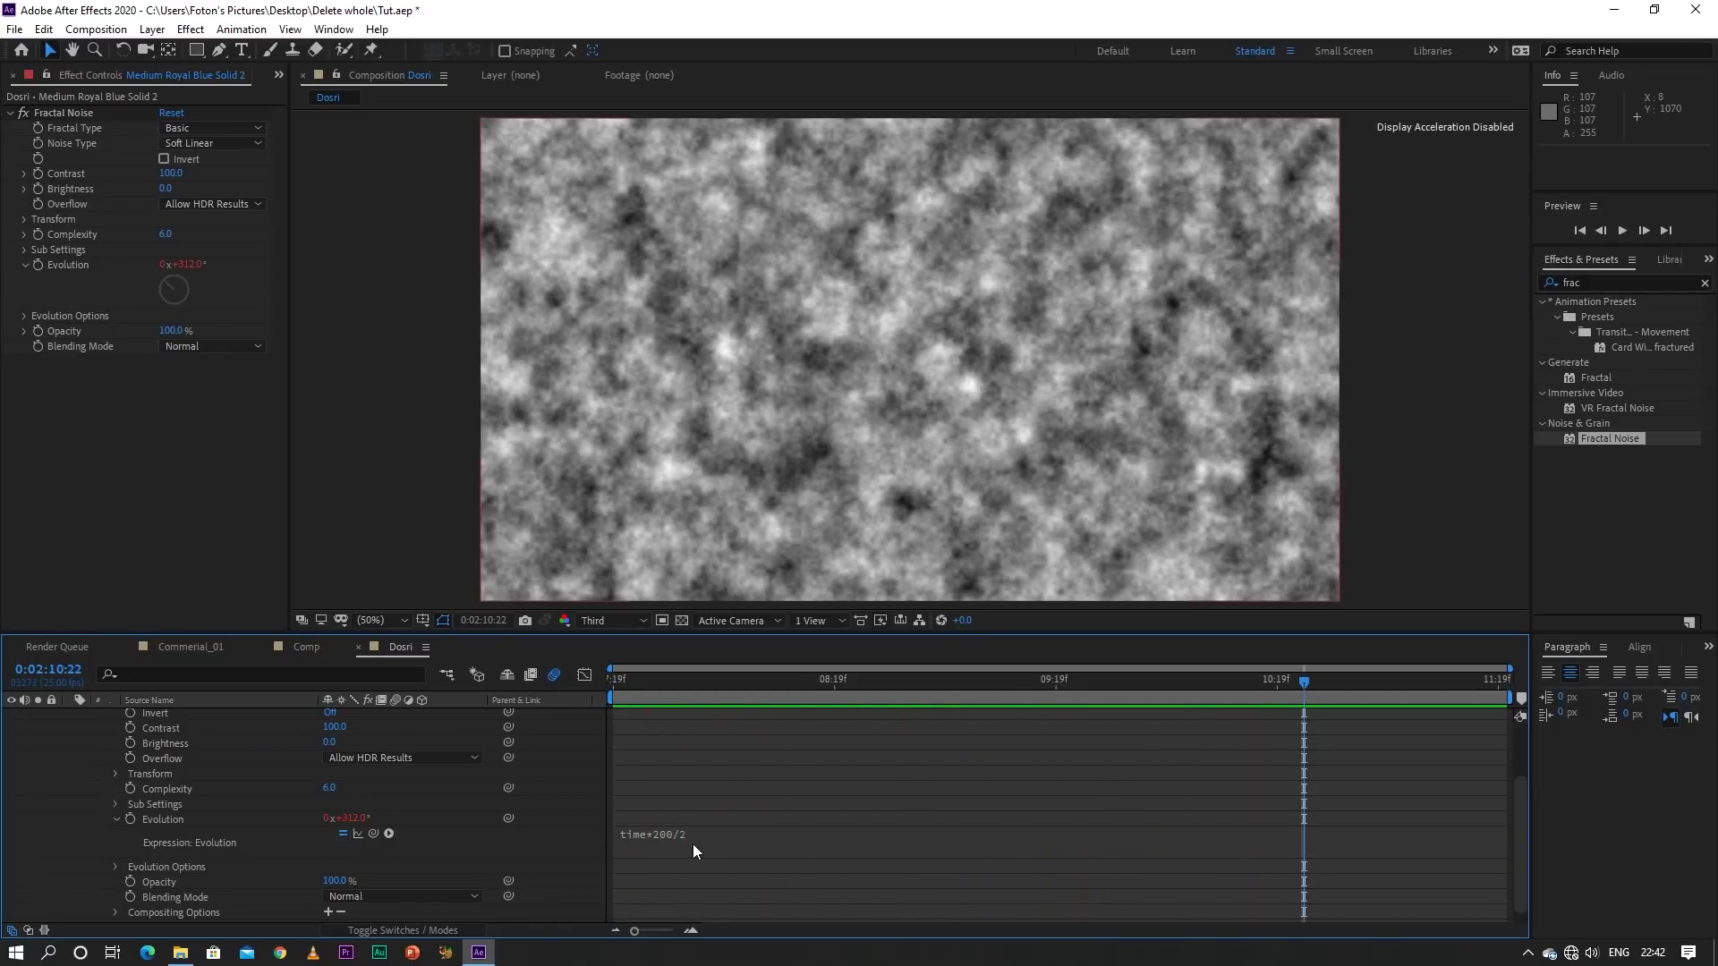
# Collapse the layer's properties and select the Fractal Noise effect
pyautogui.click(656, 682)
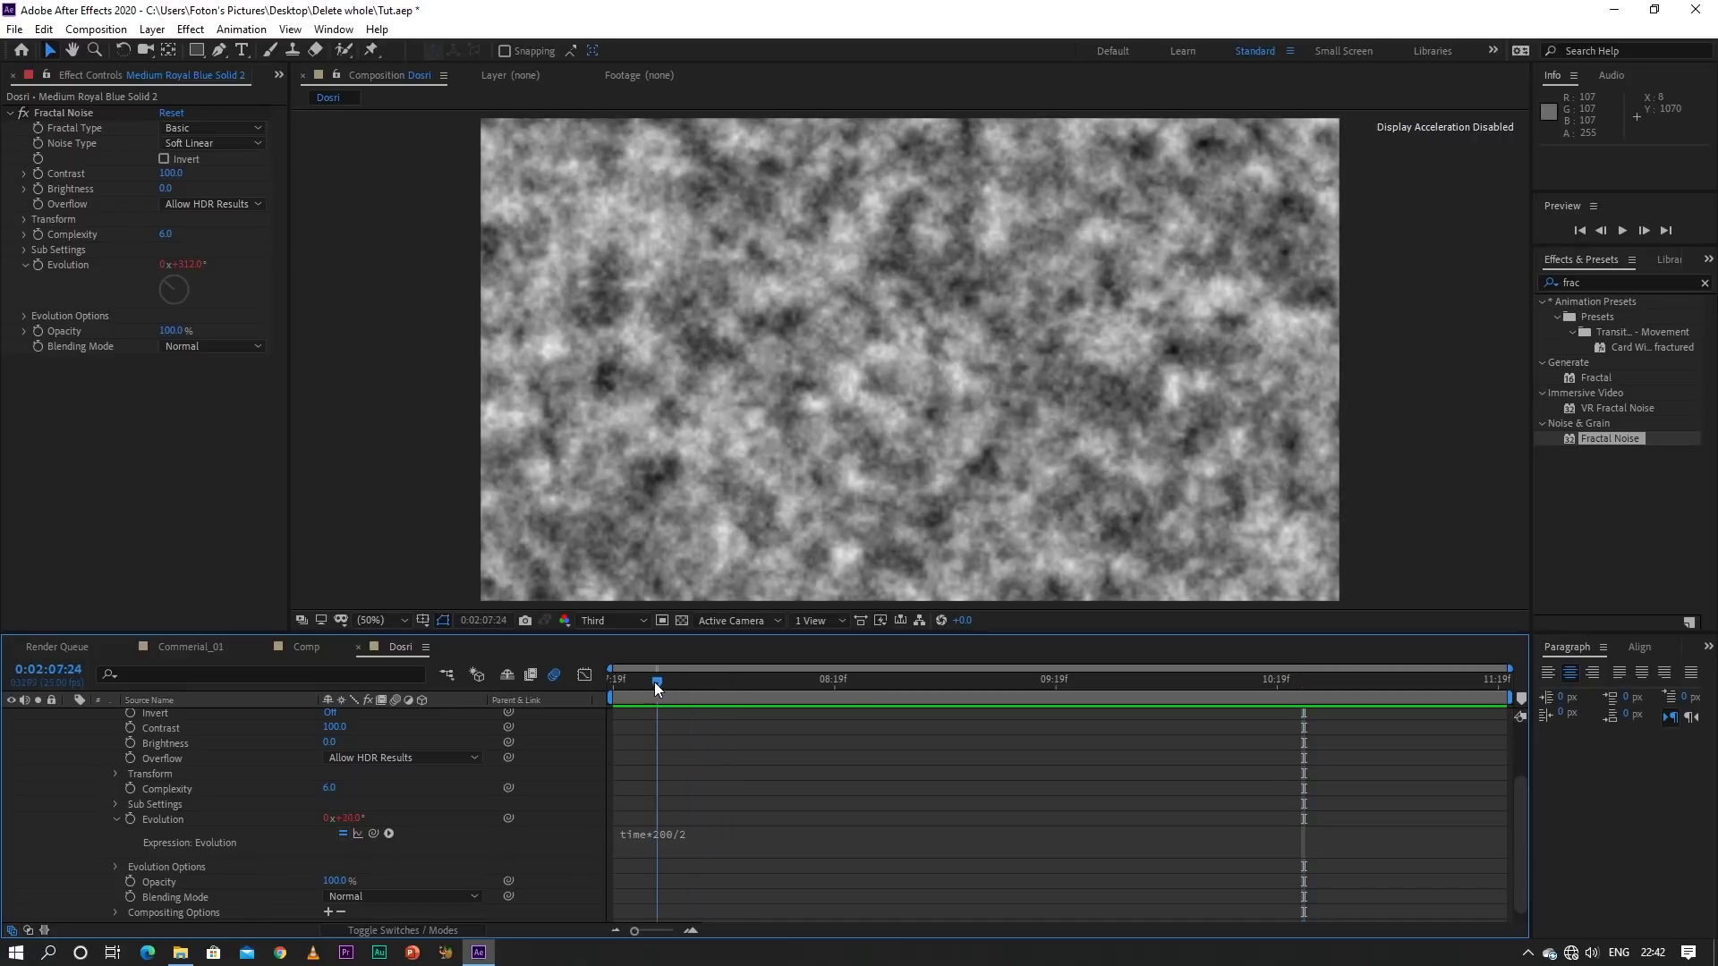
pyautogui.scroll(3, 90, 791)
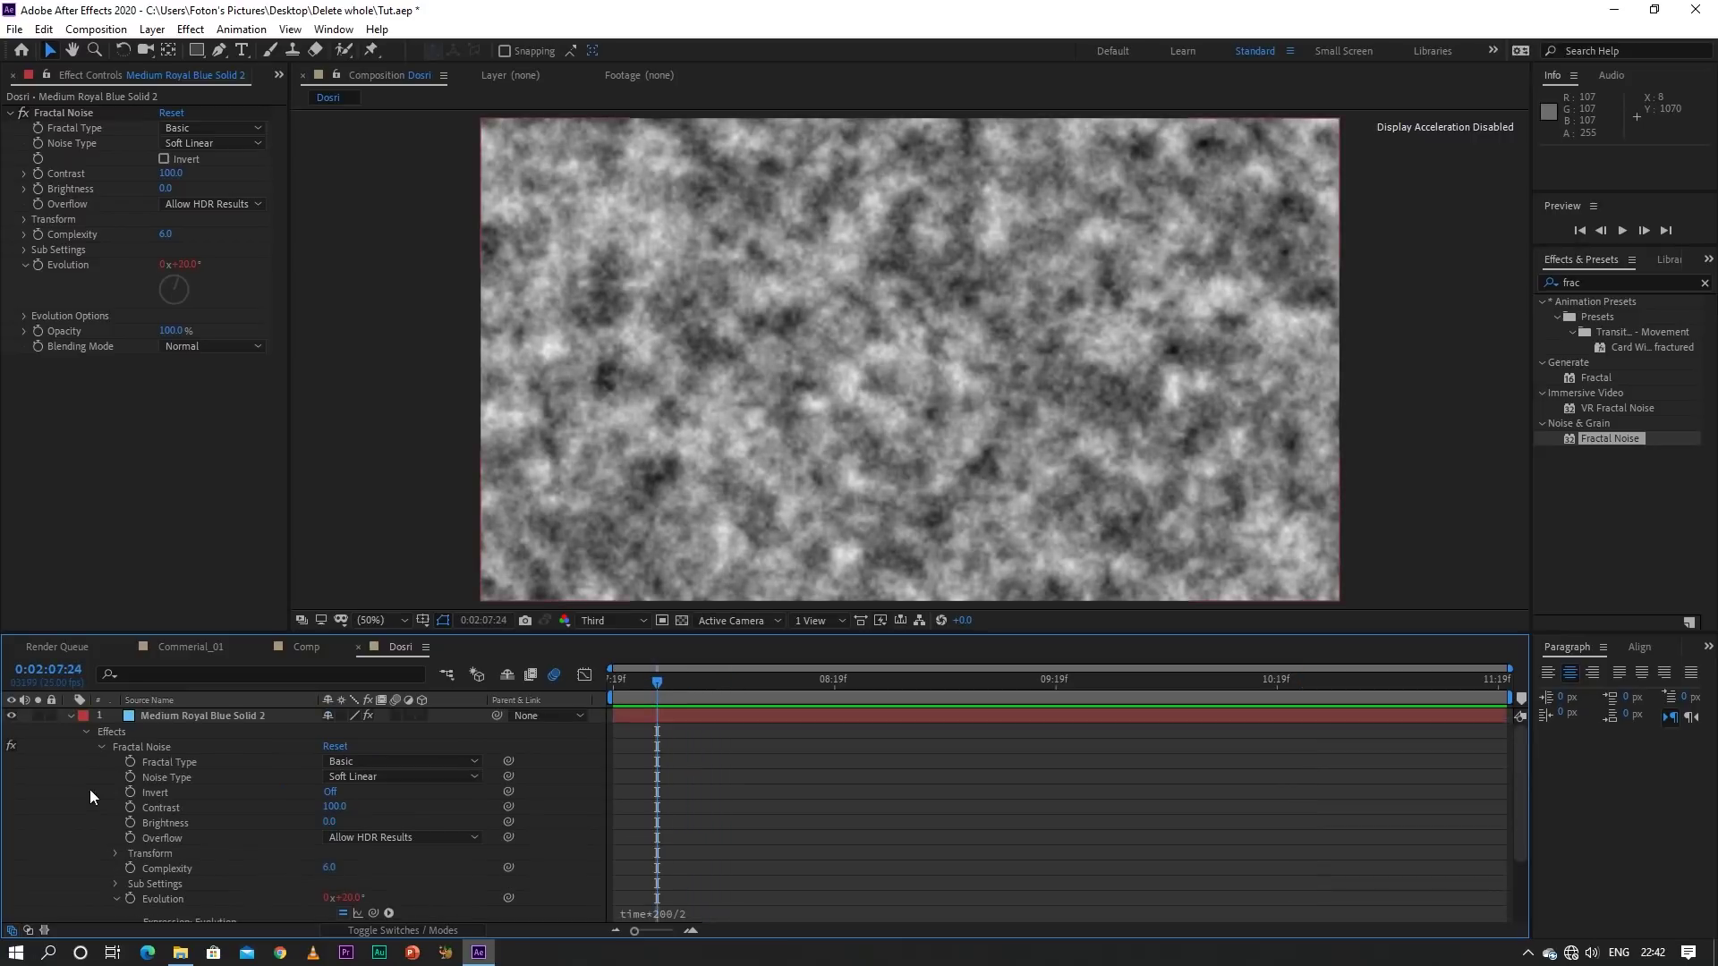
pyautogui.click(68, 716)
pyautogui.click(78, 115)
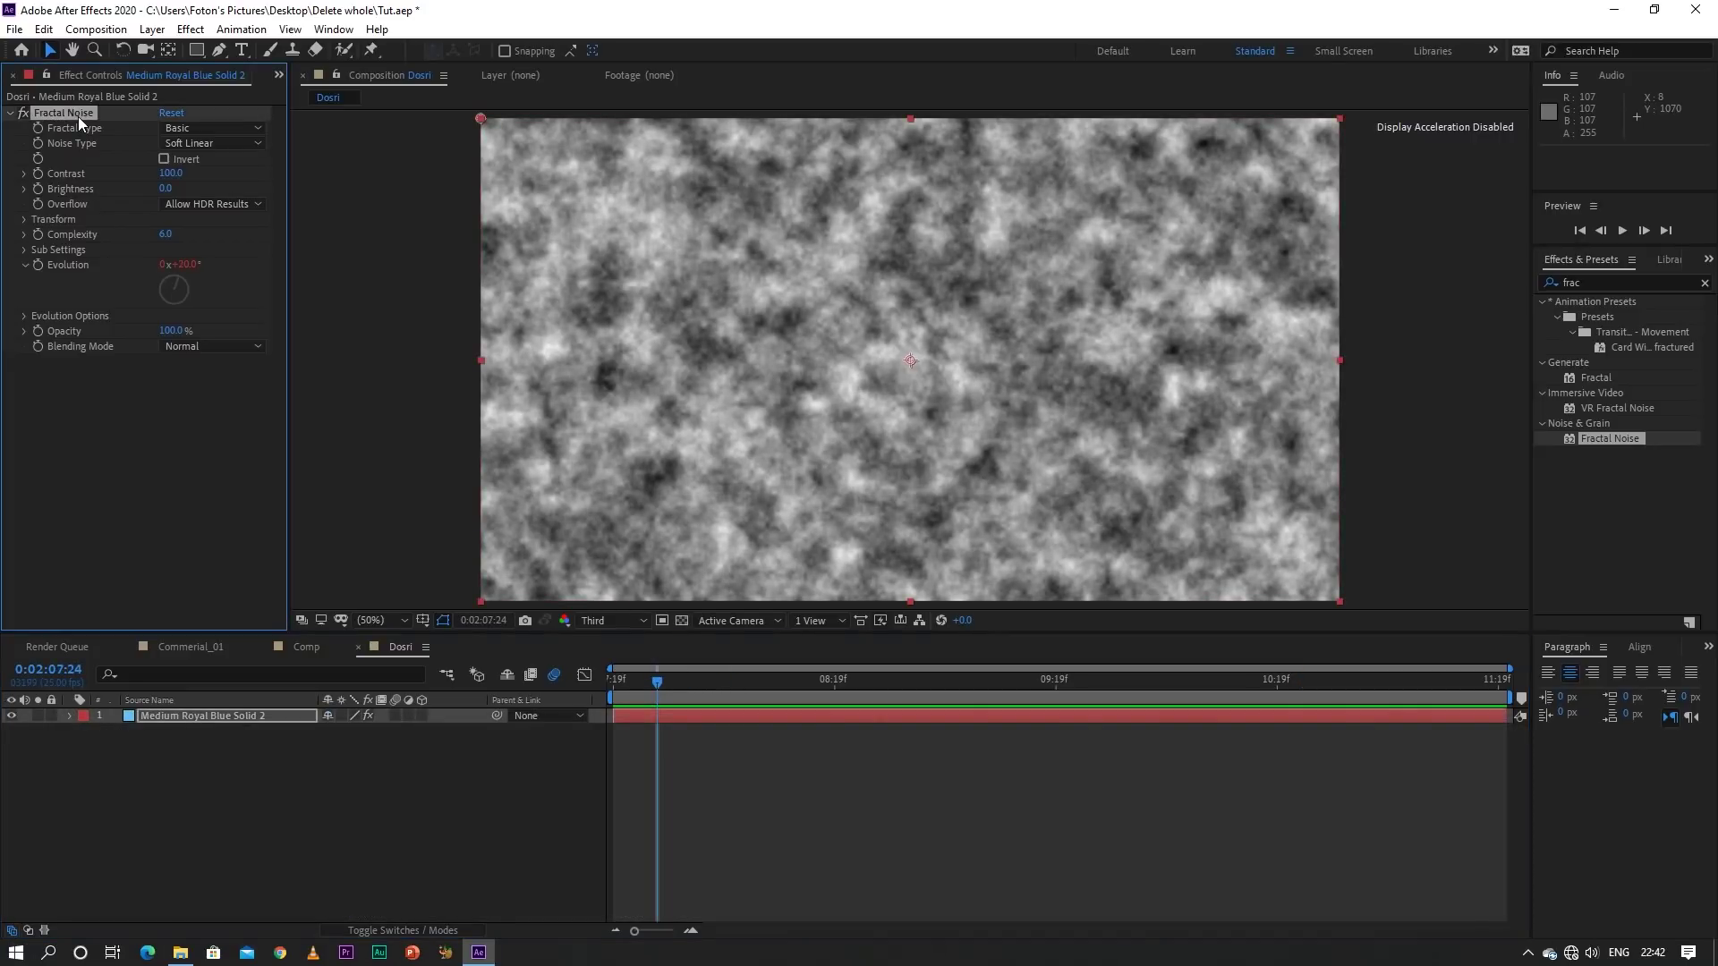
# Delete Fractal Noise and cycle the property shortcuts, ending with Opacity shown
pyautogui.press('Delete')
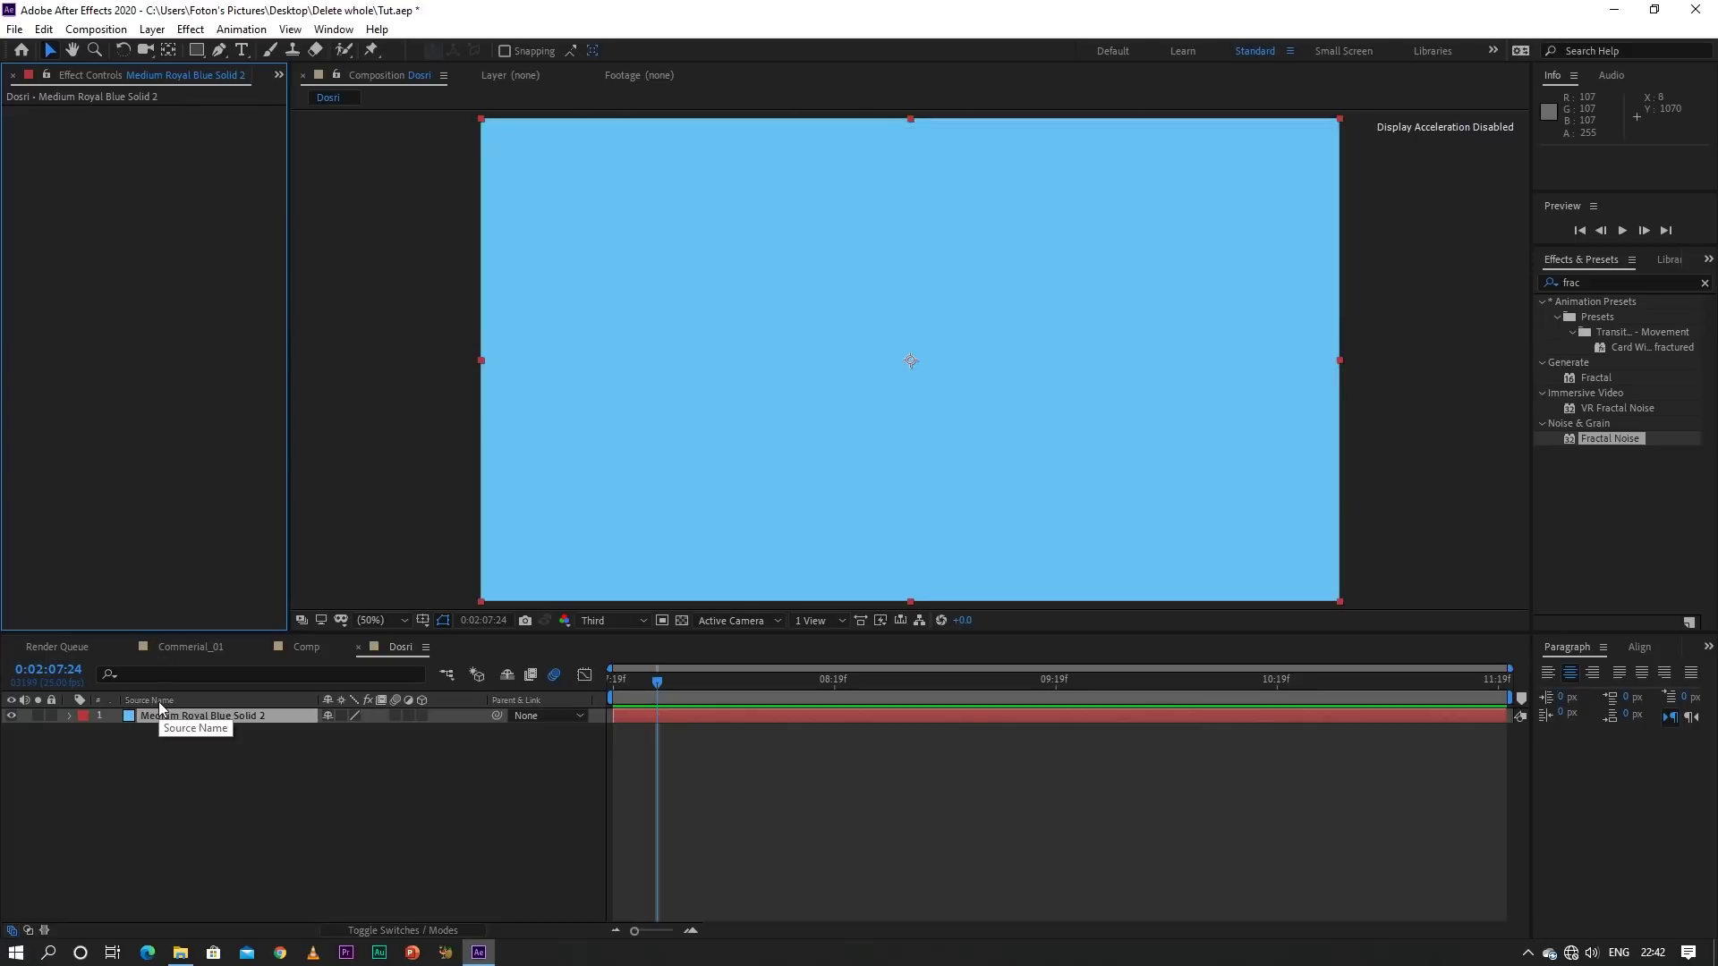
pyautogui.press('t')
pyautogui.press('r')
pyautogui.press('s')
pyautogui.press('a')
pyautogui.press('t')
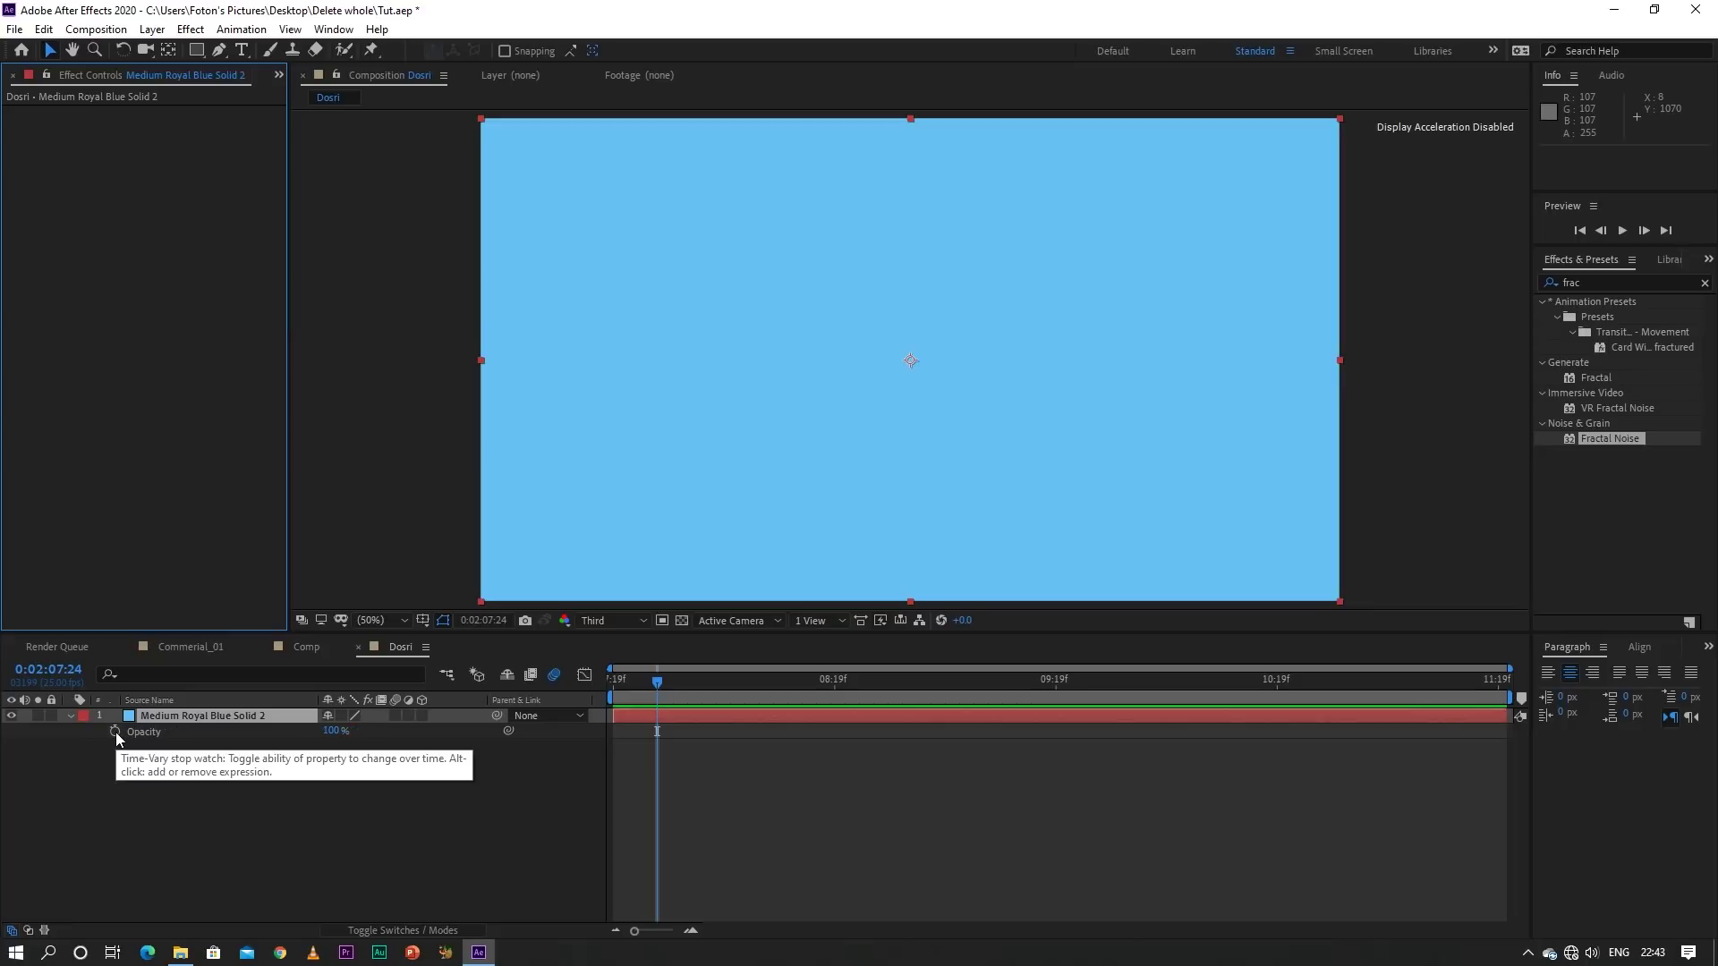
# Add a wiggle(12,8) expression to the blue solid's Opacity
pyautogui.keyDown('alt'); pyautogui.click(115, 732); pyautogui.keyUp('alt')
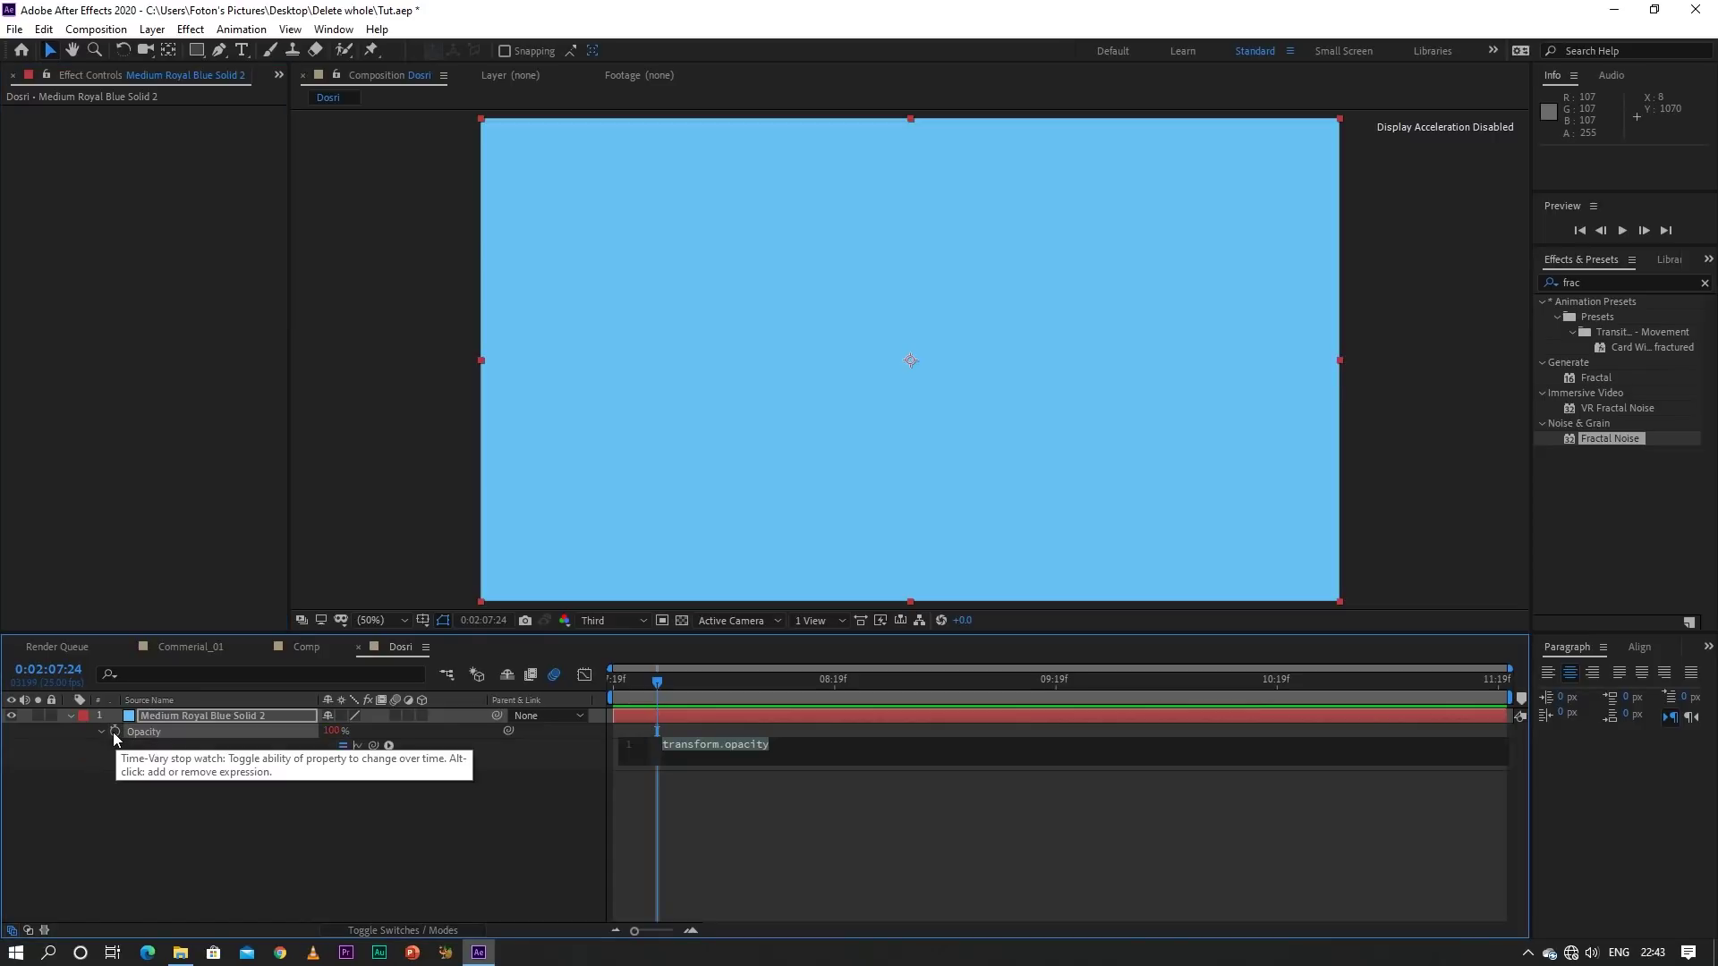
pyautogui.write('wiggle')
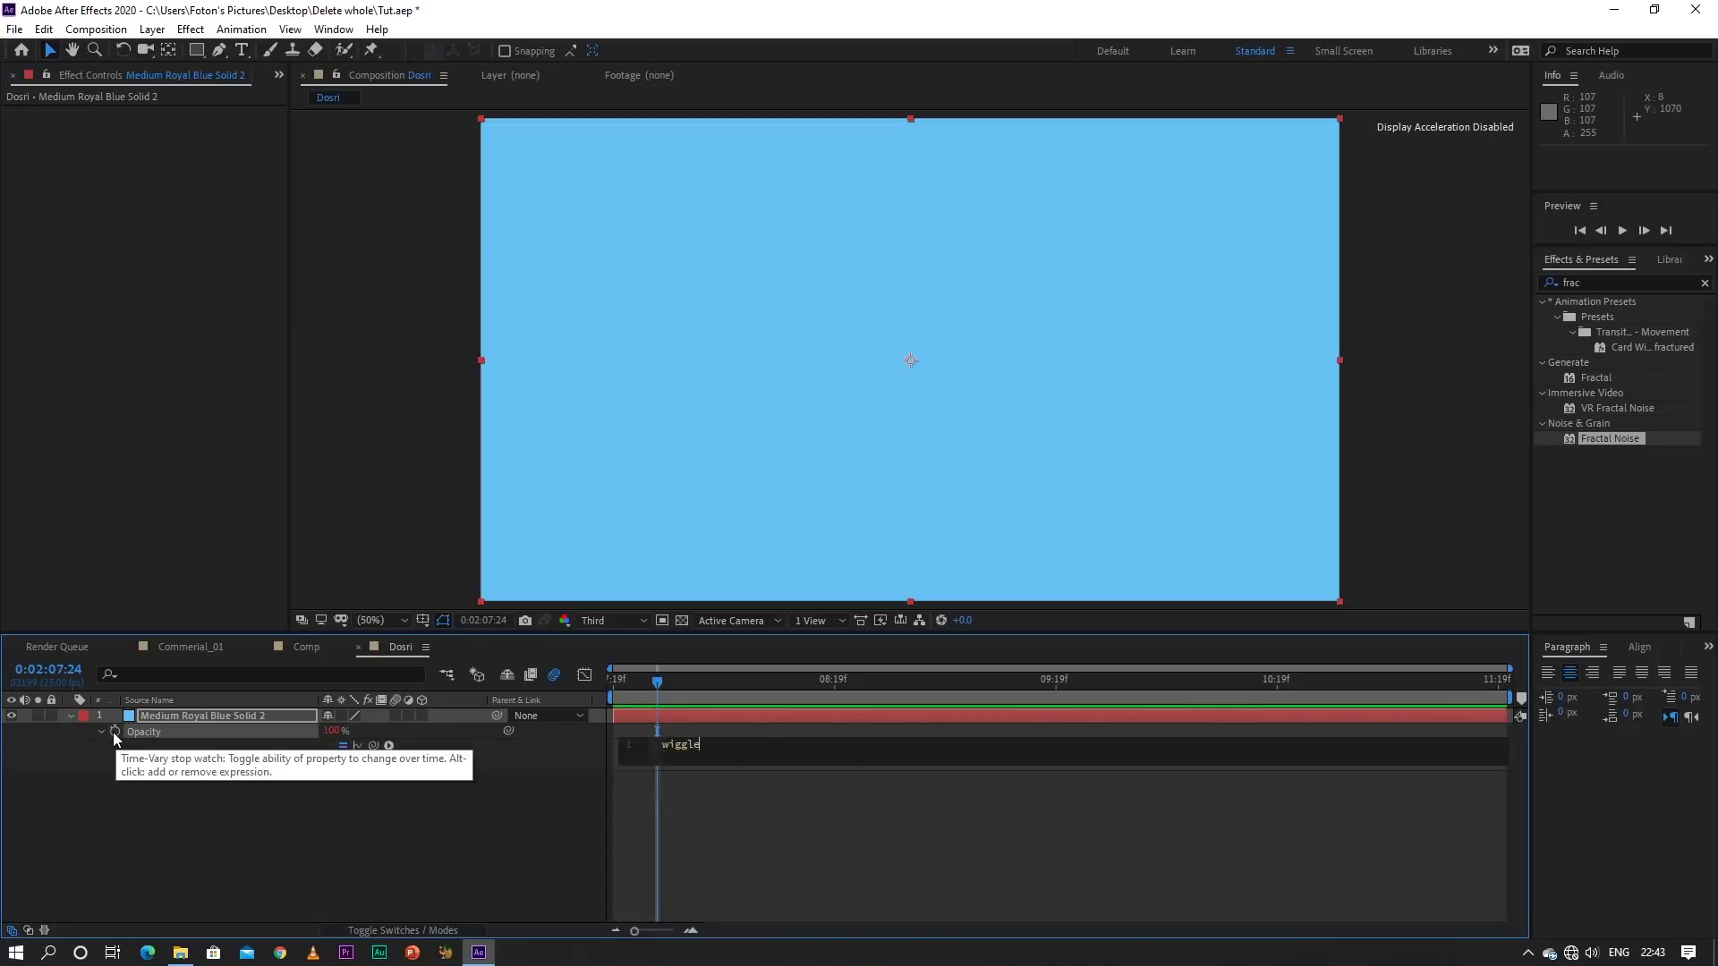
pyautogui.press('Return')
pyautogui.write('12,')
pyautogui.write('8')
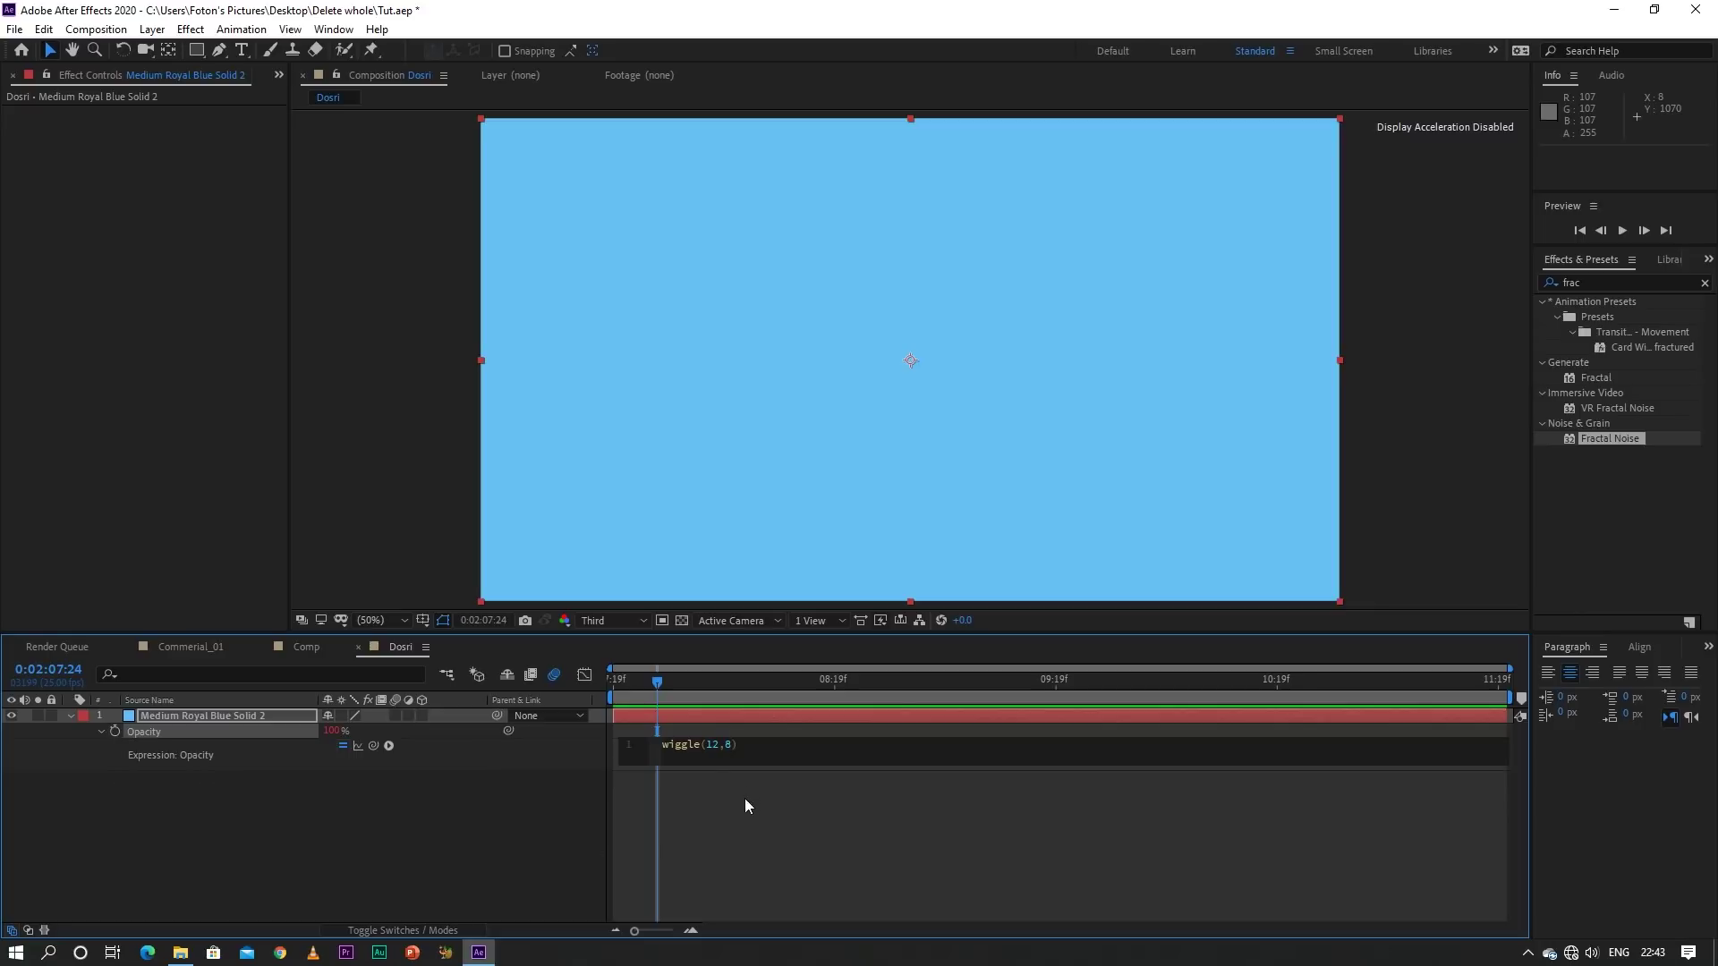
pyautogui.doubleClick(725, 747)
pyautogui.click(720, 785)
# Preview the flicker and scrub a few frames to check the opacity change
pyautogui.click(639, 682)
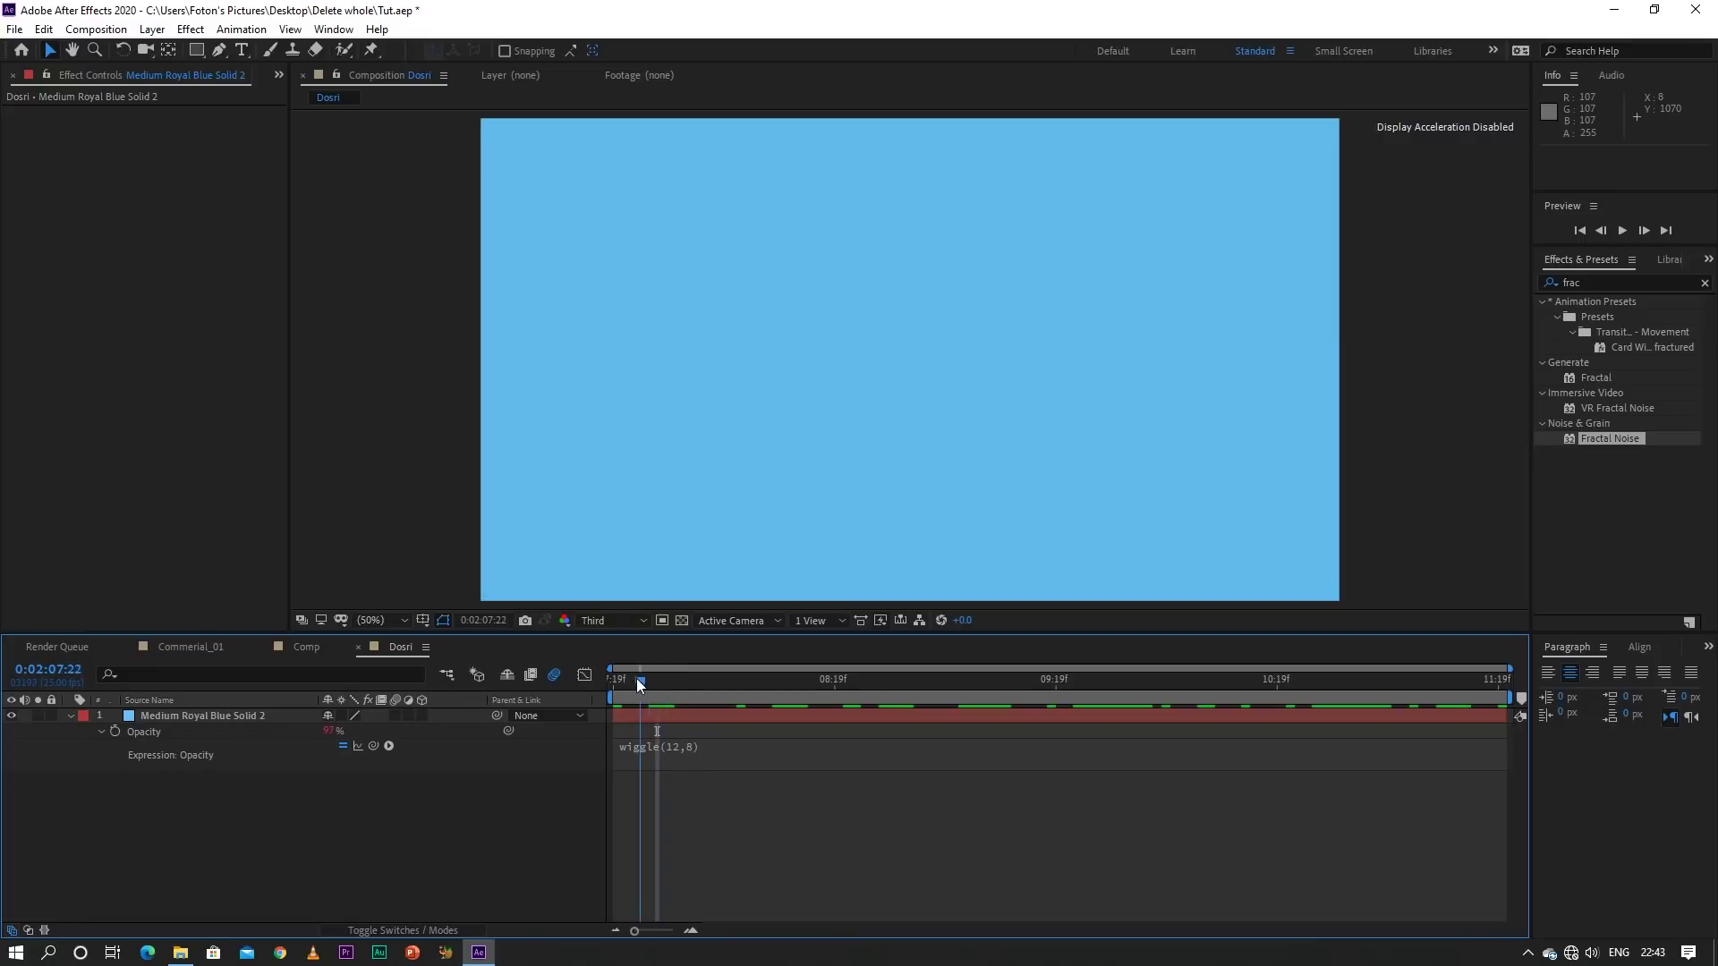
pyautogui.moveTo(638, 683); pyautogui.dragTo(615, 678)
pyautogui.press('space')
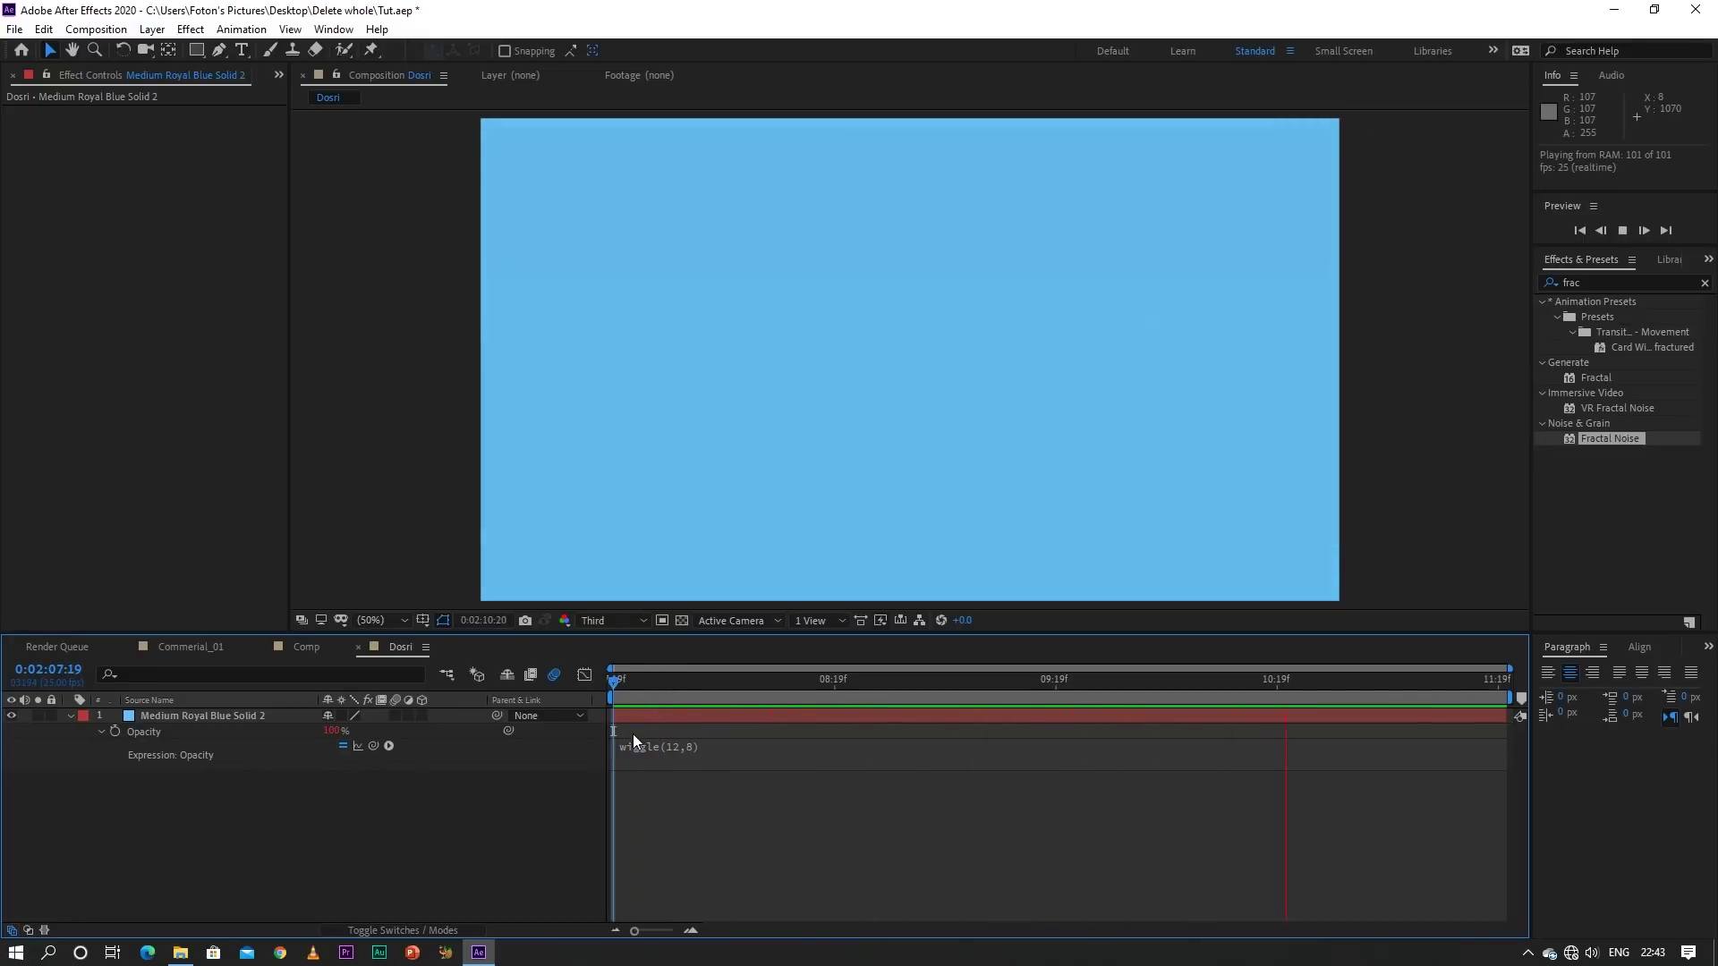
pyautogui.press('space')
pyautogui.moveTo(631, 691); pyautogui.dragTo(612, 689)
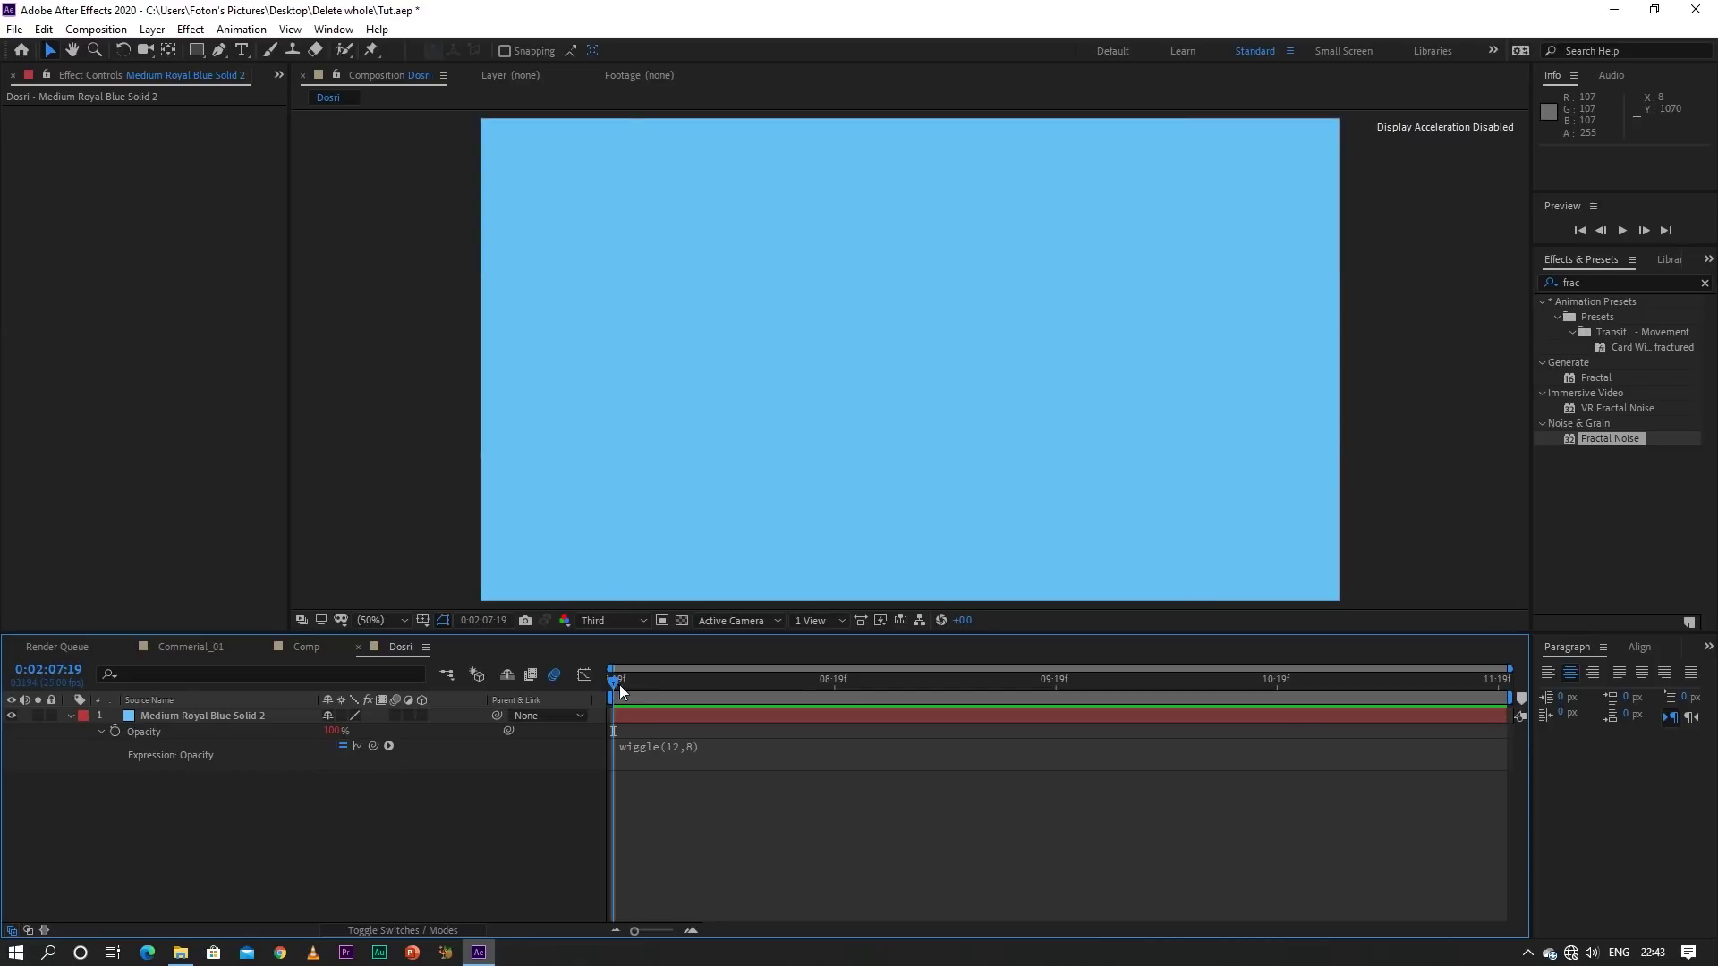
pyautogui.moveTo(619, 684); pyautogui.dragTo(663, 691)
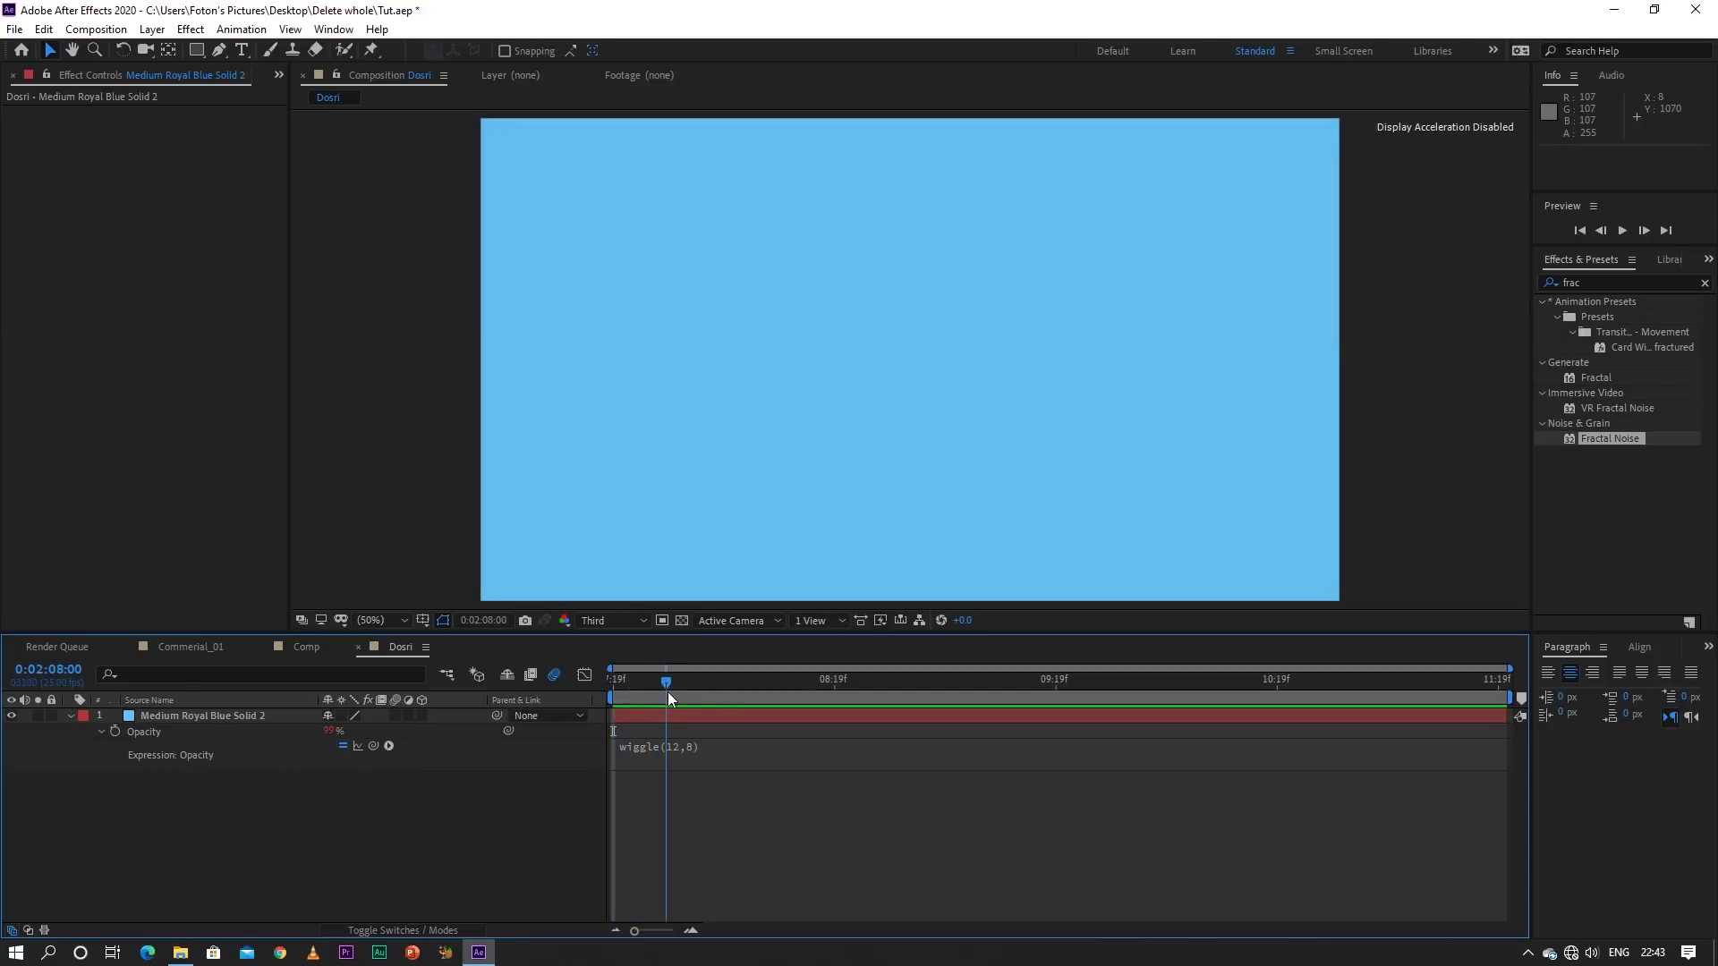
pyautogui.moveTo(665, 693); pyautogui.dragTo(808, 702)
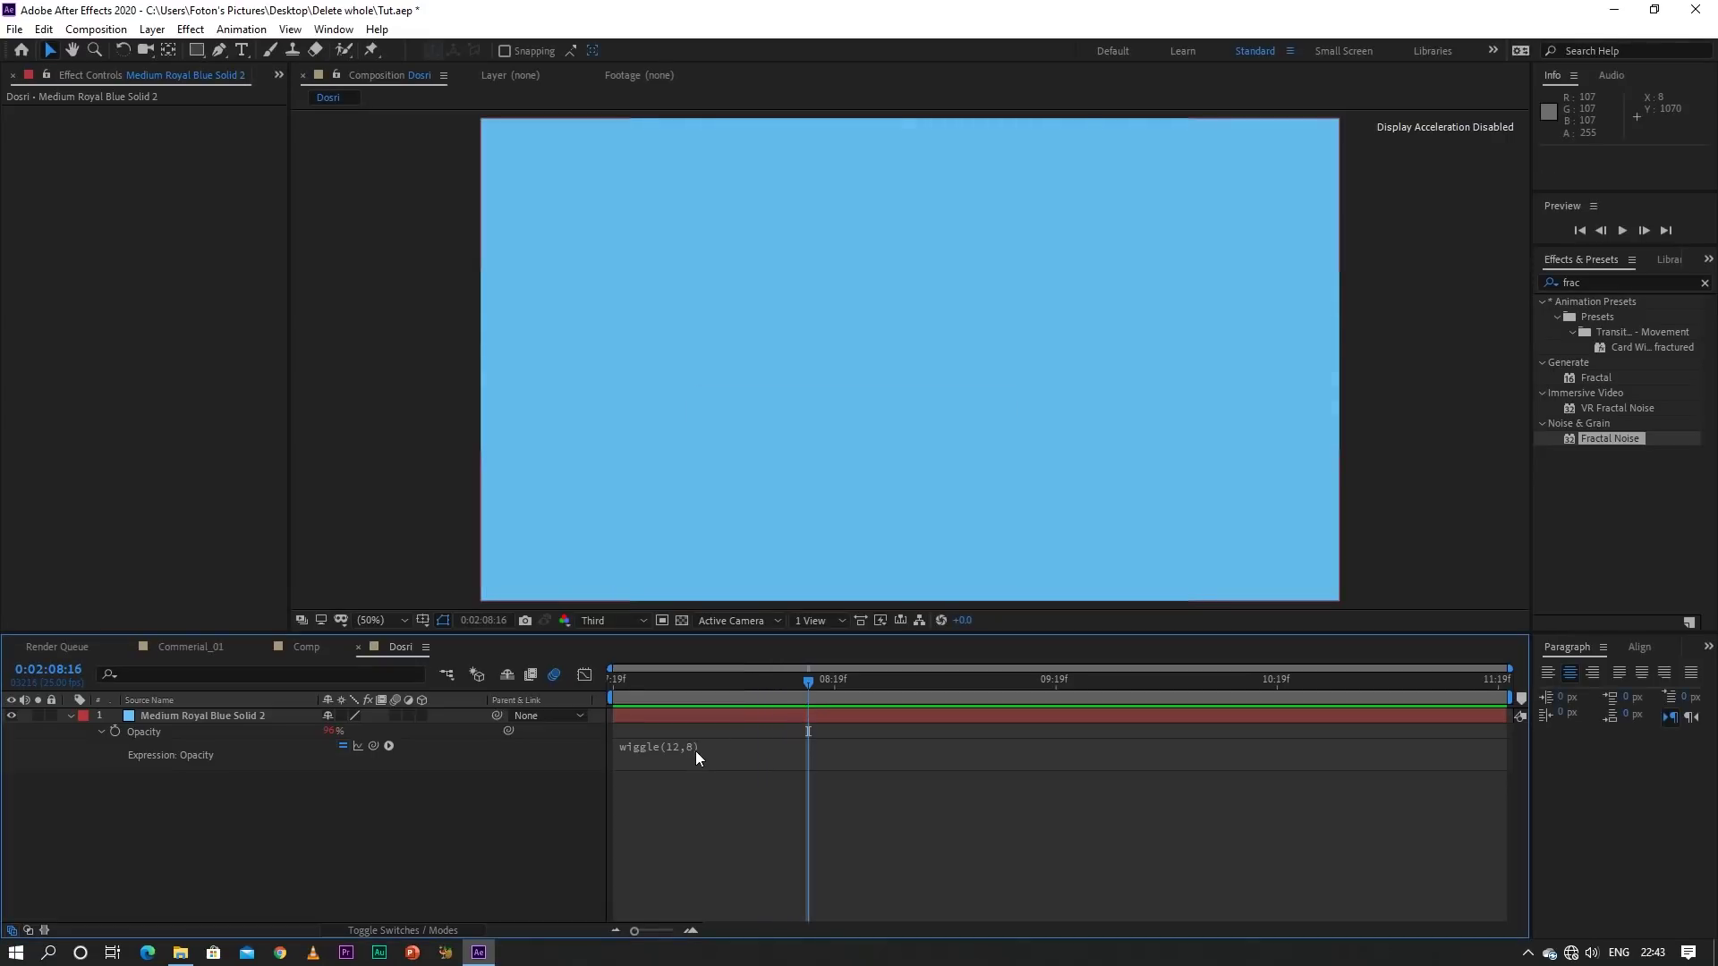
# Change the Opacity expression to wiggle(12,50) and preview the stronger flicker
pyautogui.click(691, 750)
pyautogui.click(730, 748)
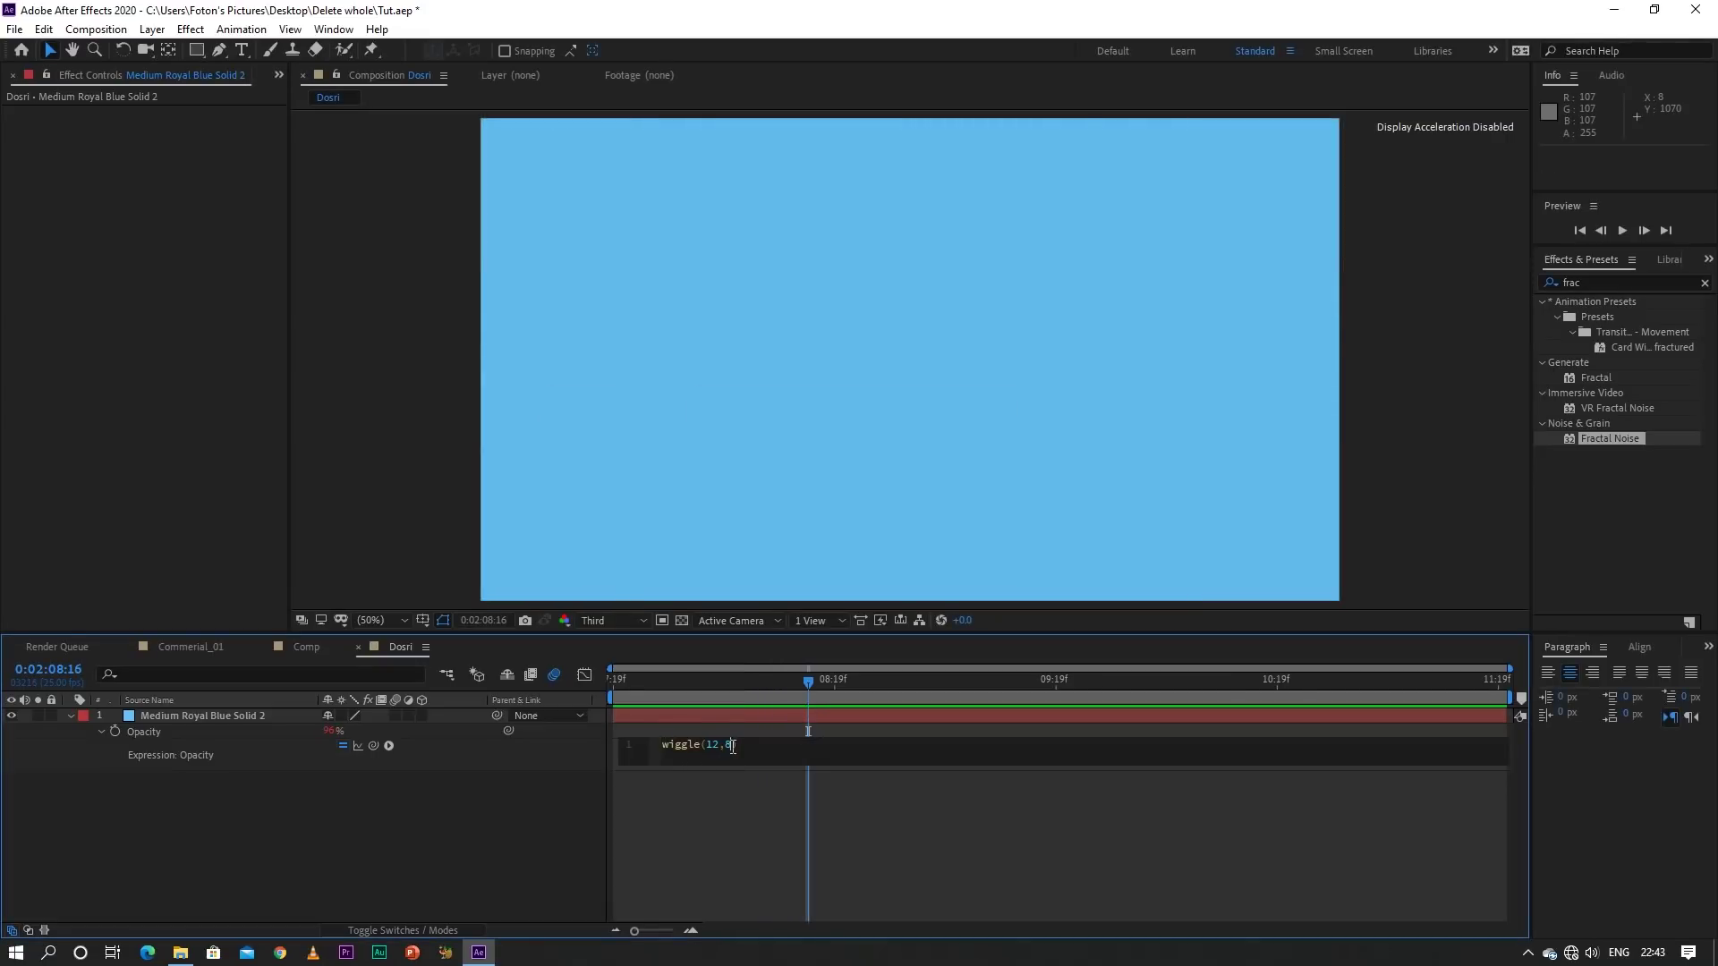
pyautogui.press('BackSpace')
pyautogui.write('50')
pyautogui.click(777, 800)
pyautogui.moveTo(755, 685); pyautogui.dragTo(614, 689)
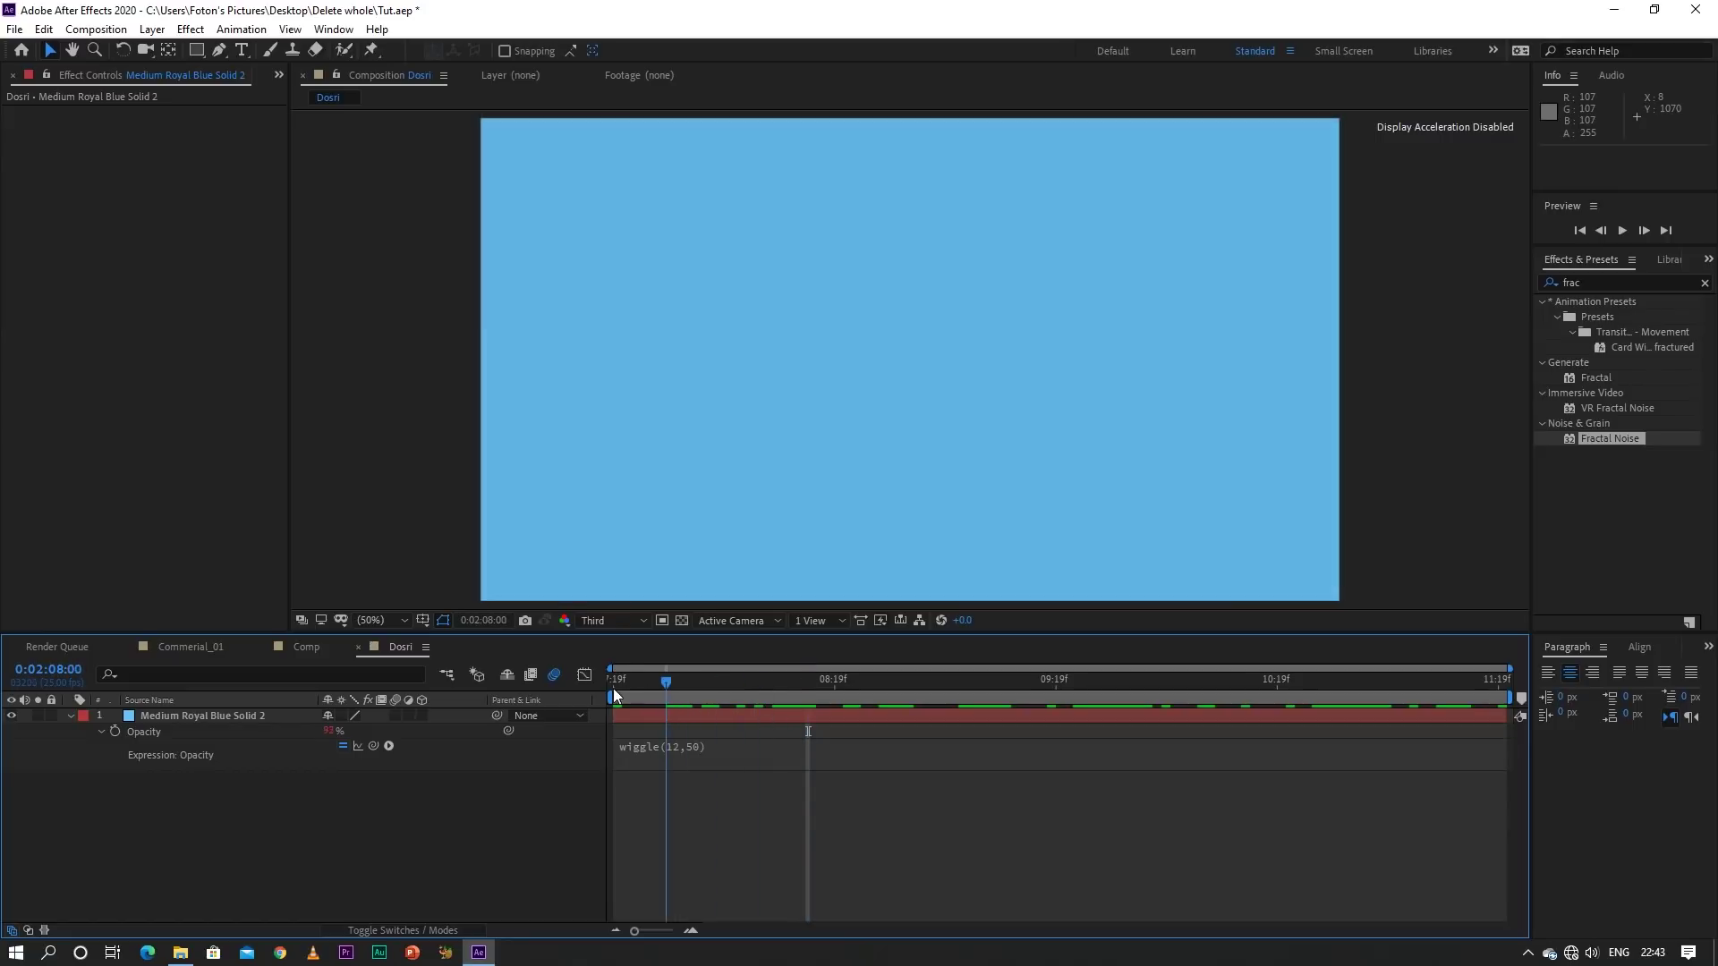
pyautogui.press('space')
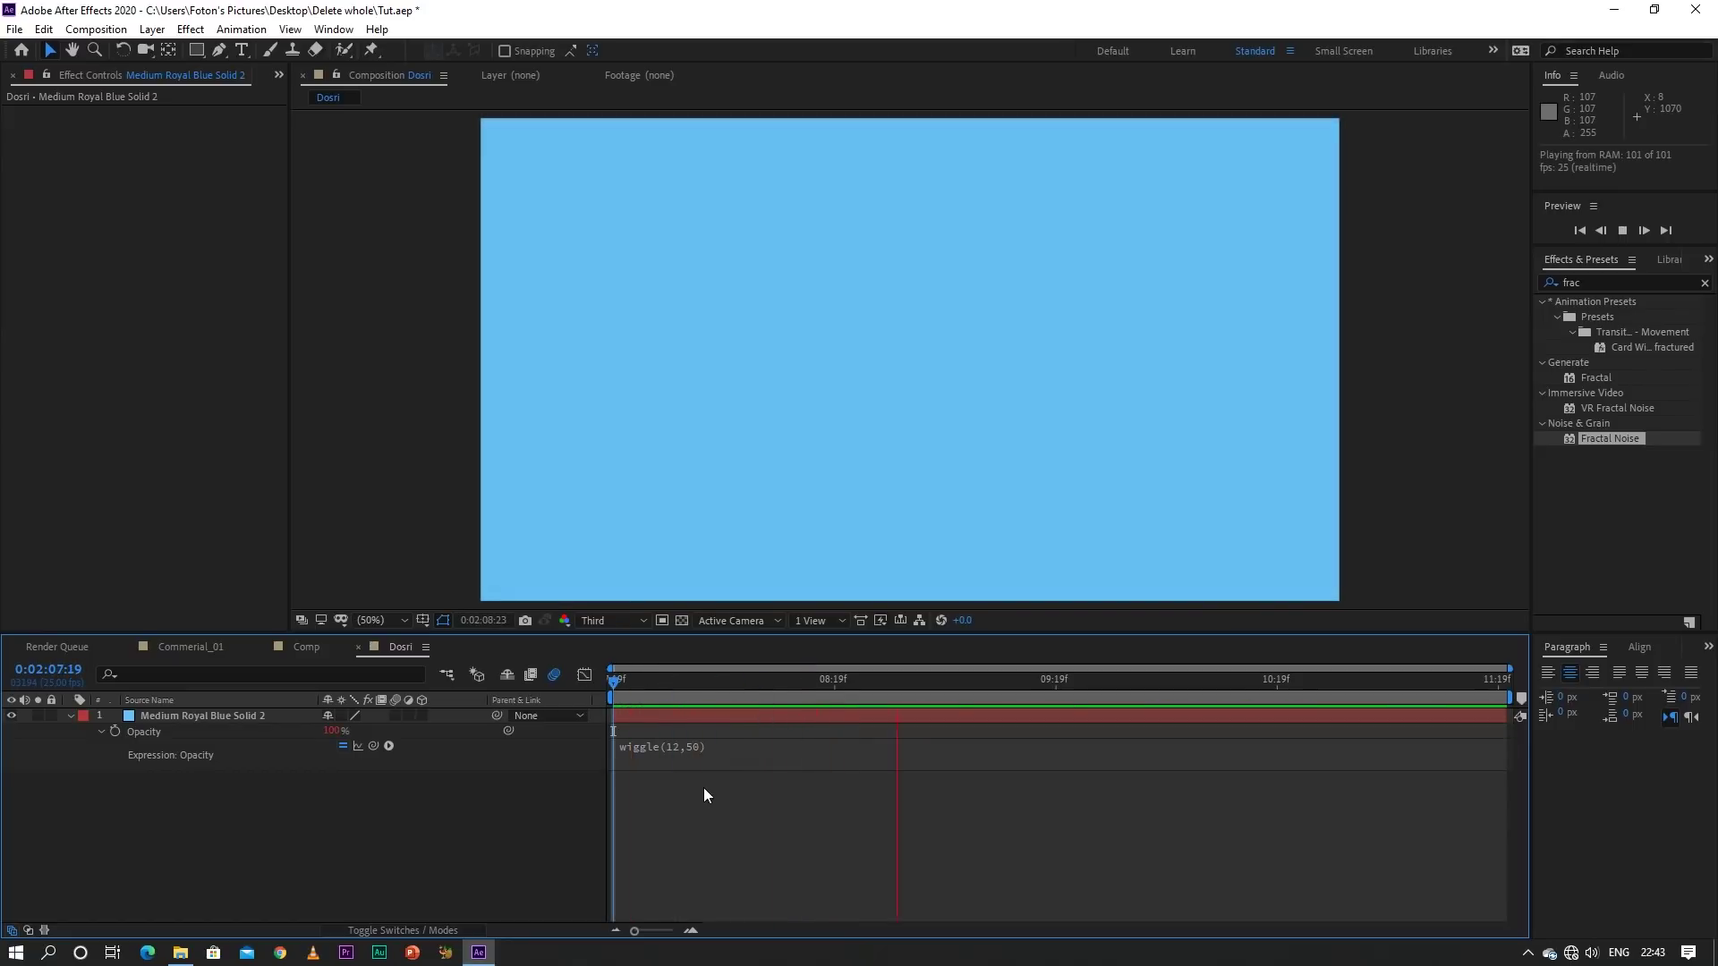
pyautogui.press('space')
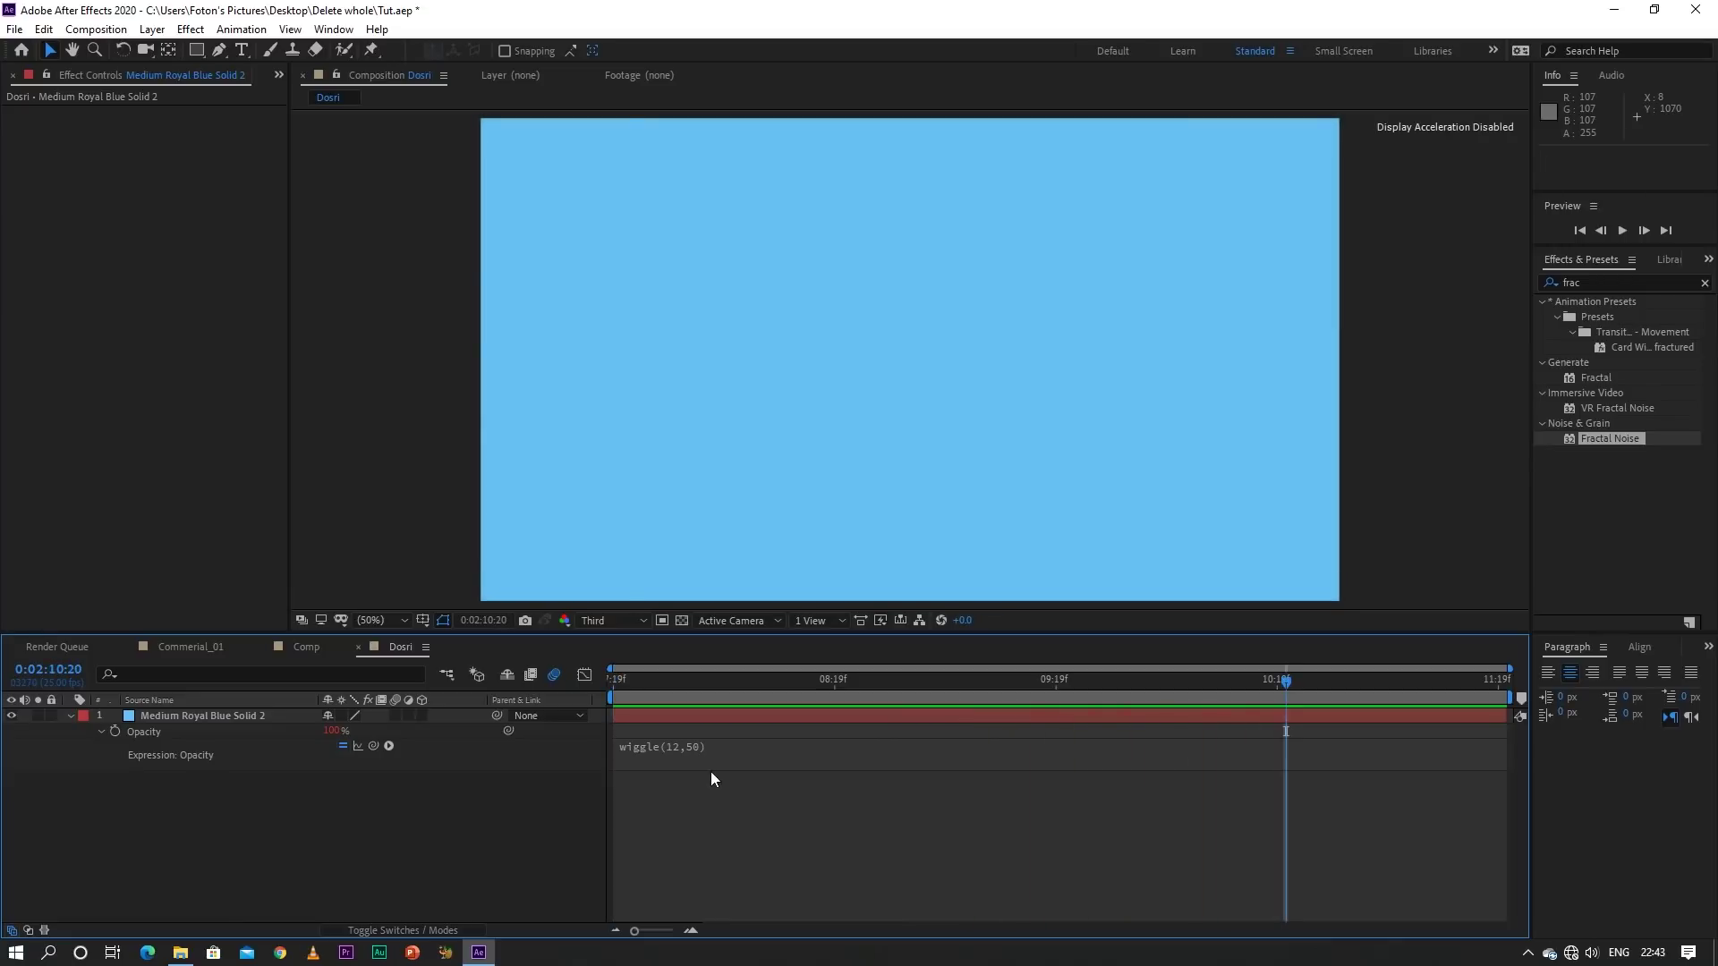
# Raise the expression to wiggle(12,90), preview it, and collapse the layer
pyautogui.click(703, 746)
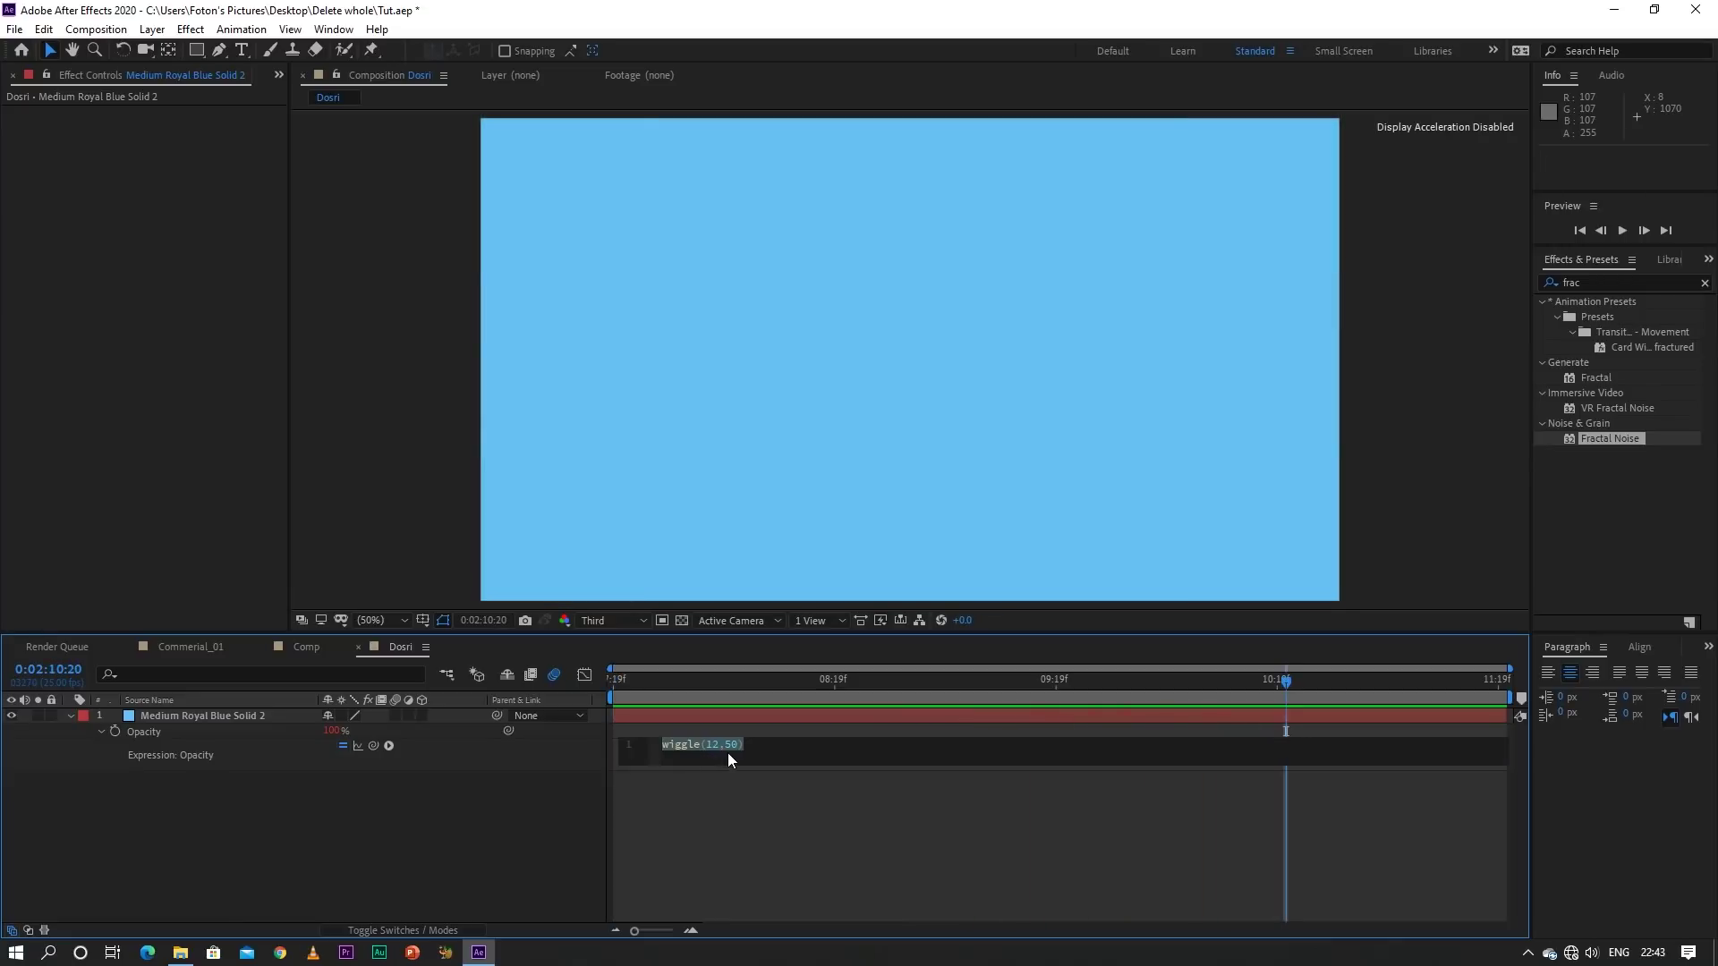
pyautogui.click(738, 749)
pyautogui.press('BackSpace')
pyautogui.press('BackSpace')
pyautogui.write('9')
pyautogui.write('0')
pyautogui.click(744, 807)
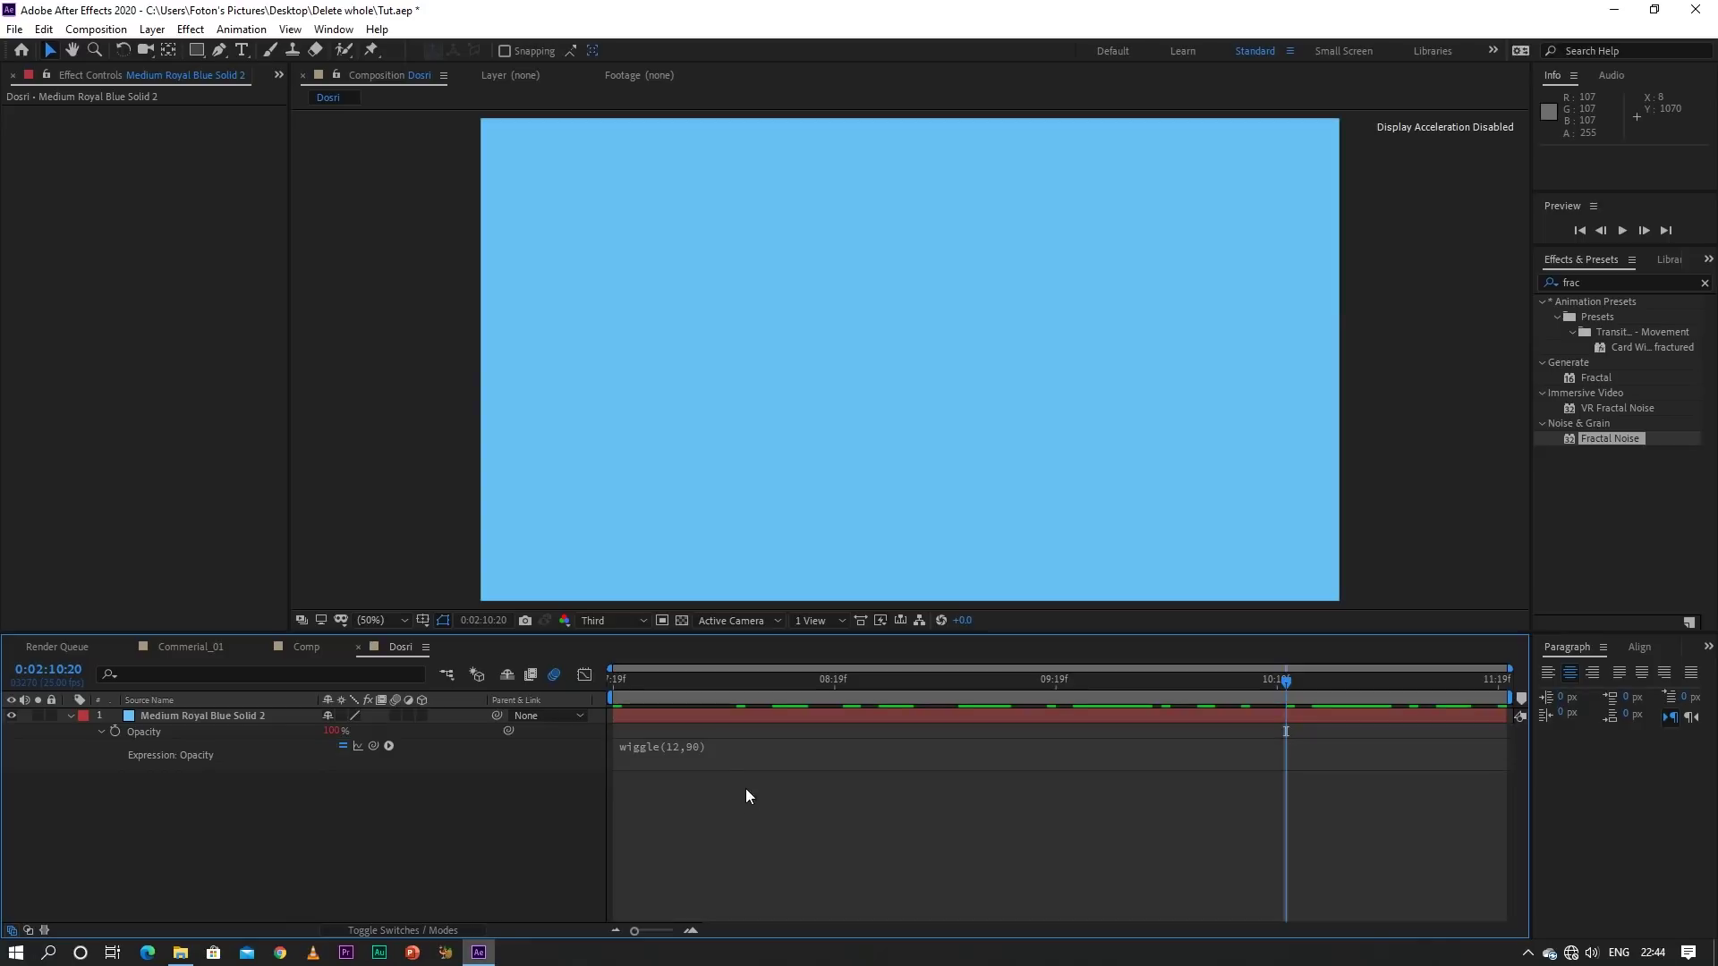
pyautogui.moveTo(714, 683); pyautogui.dragTo(594, 684)
pyautogui.press('space')
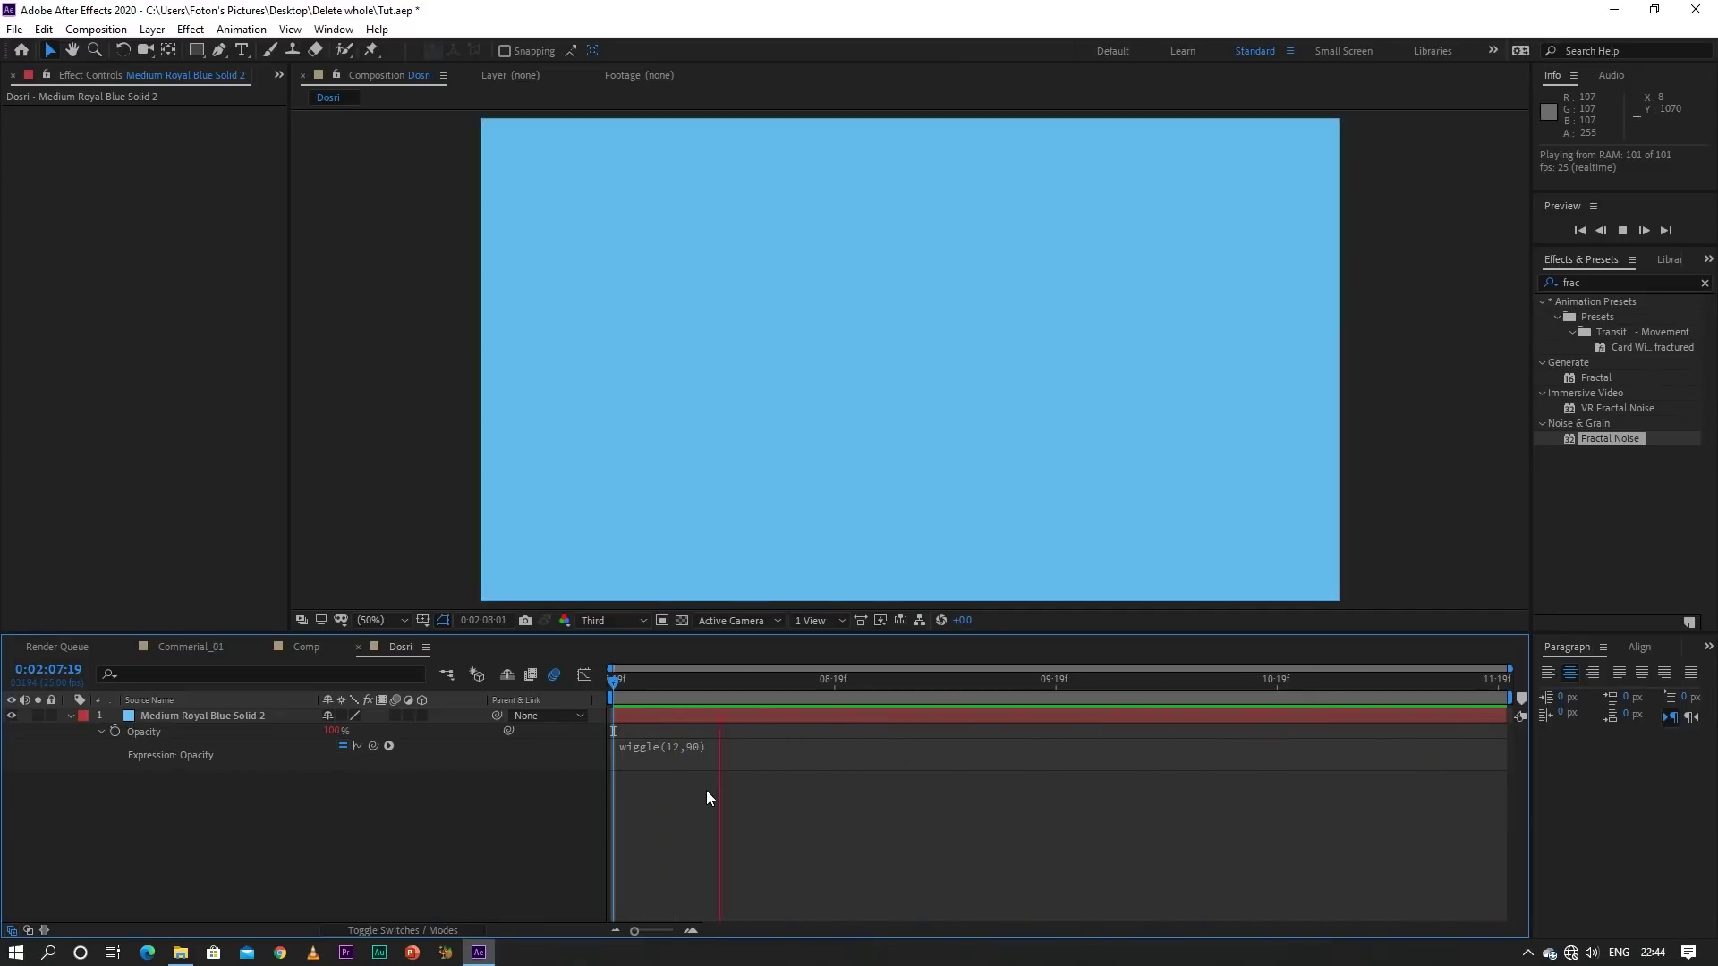
pyautogui.press('space')
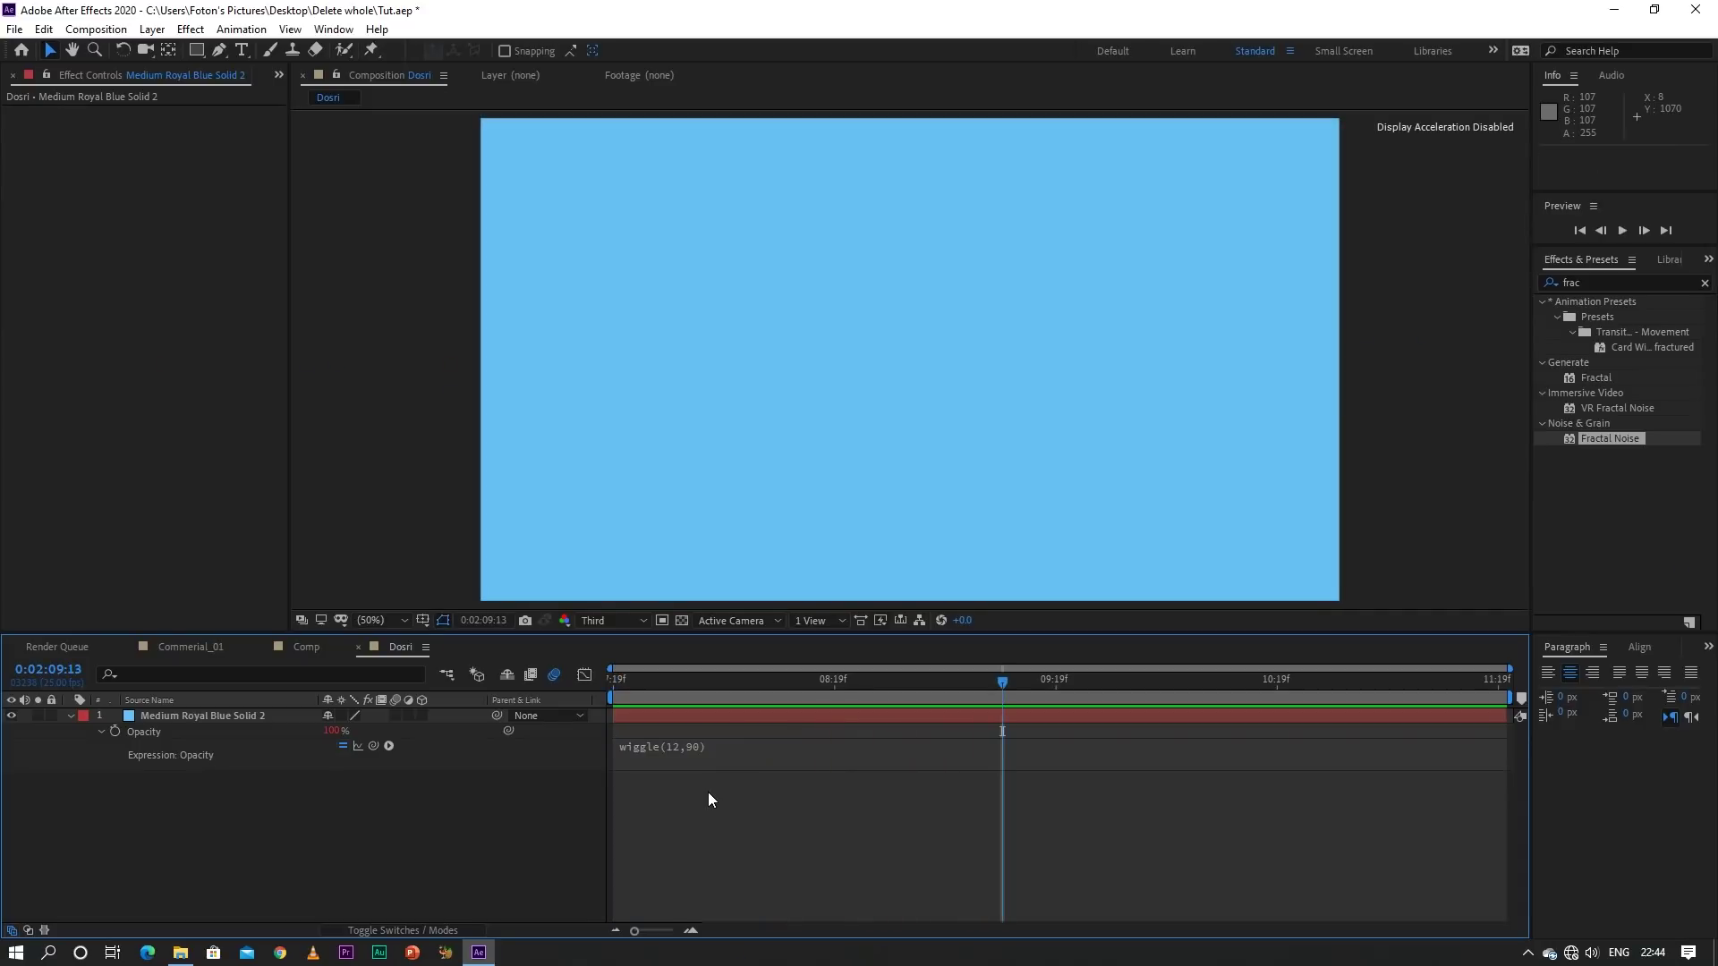
pyautogui.click(70, 717)
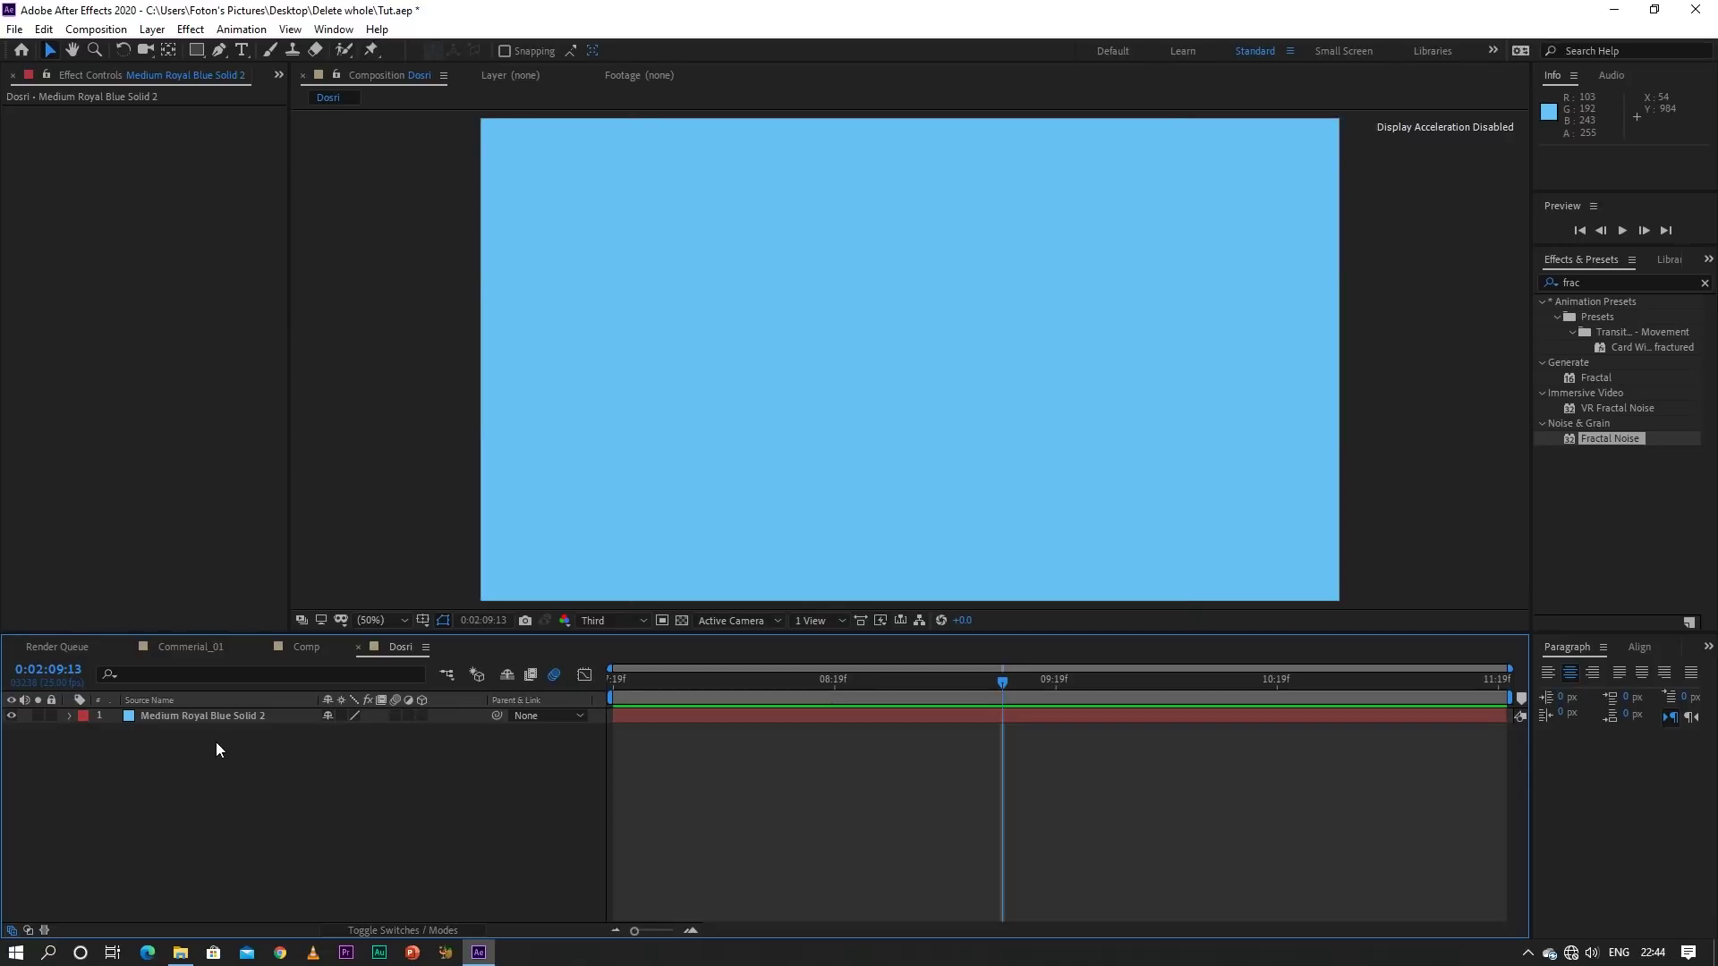
# Add a new solid layer coloured 222222, creating Dark Gray Solid 1
pyautogui.click(8, 86)
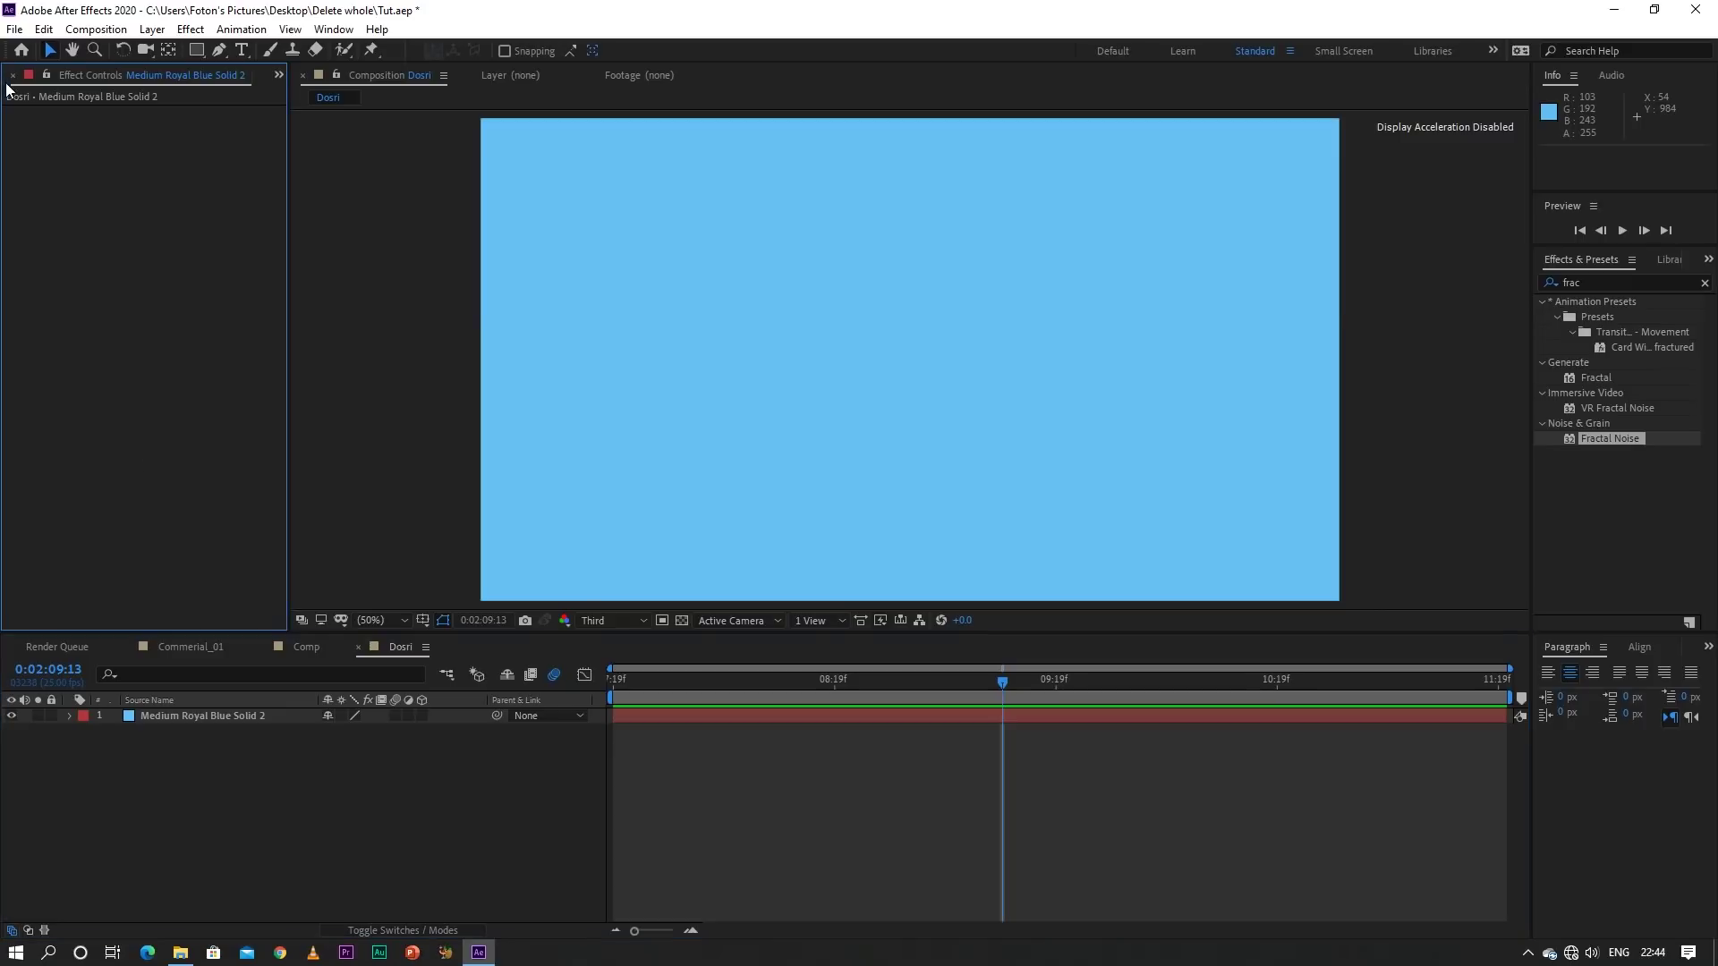
pyautogui.rightClick(260, 791)
pyautogui.moveTo(469, 600)
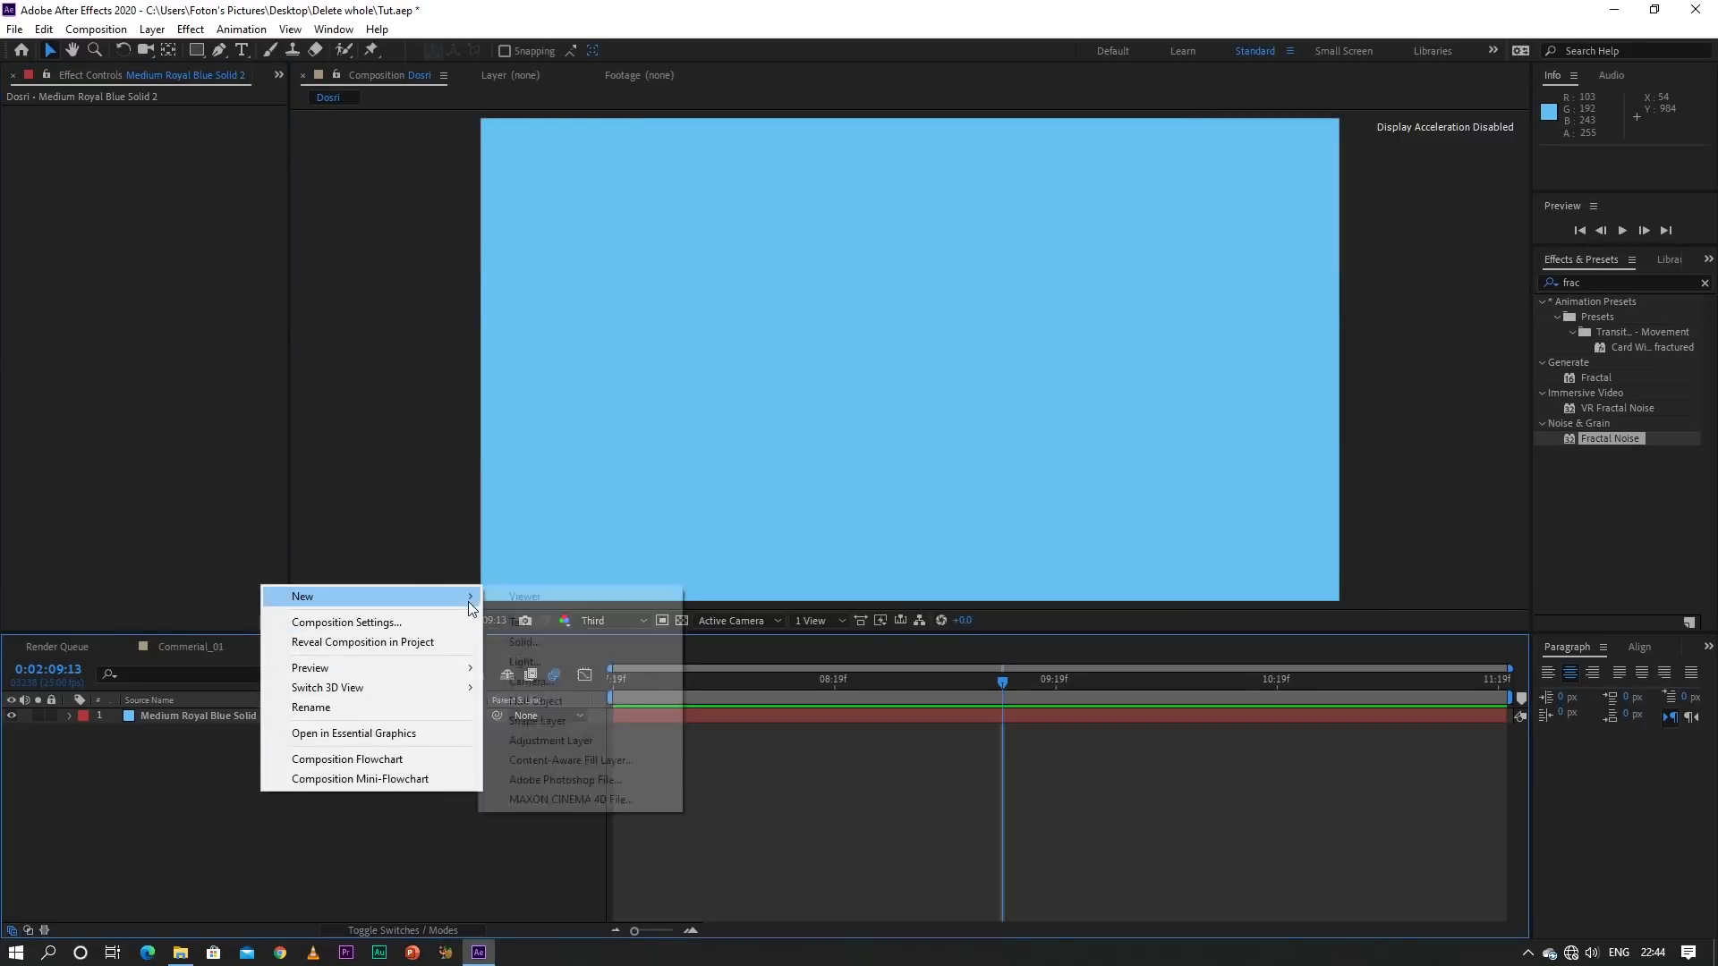
pyautogui.click(528, 640)
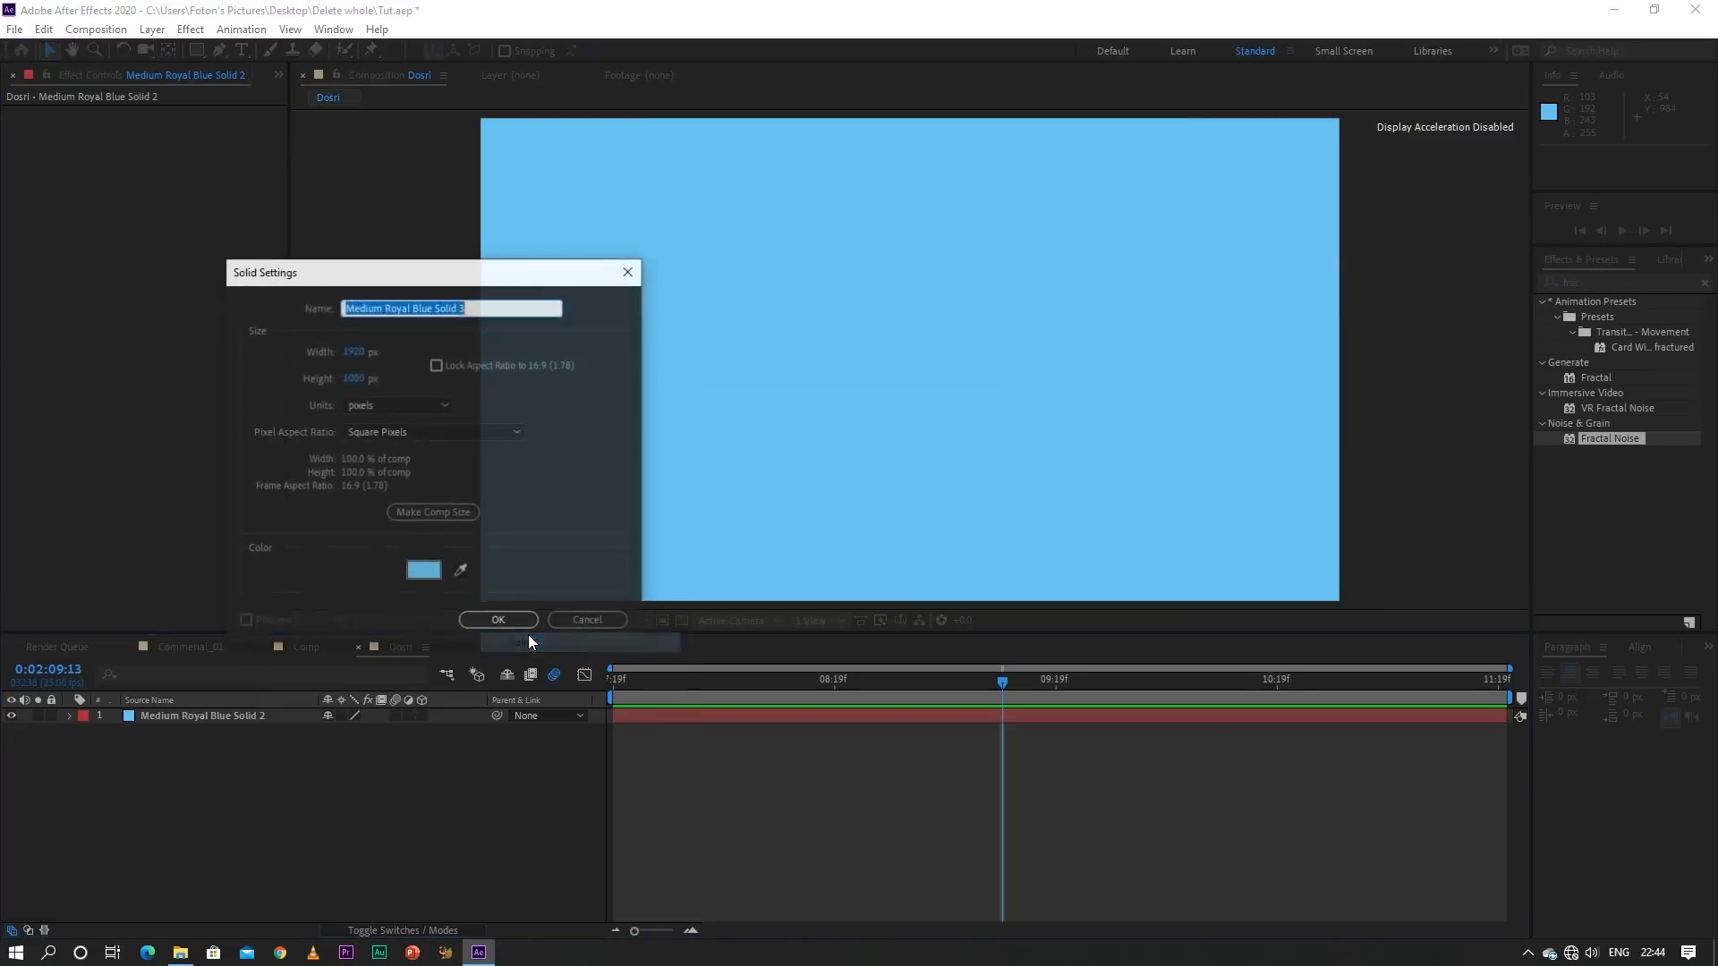
pyautogui.click(417, 573)
pyautogui.write('222222')
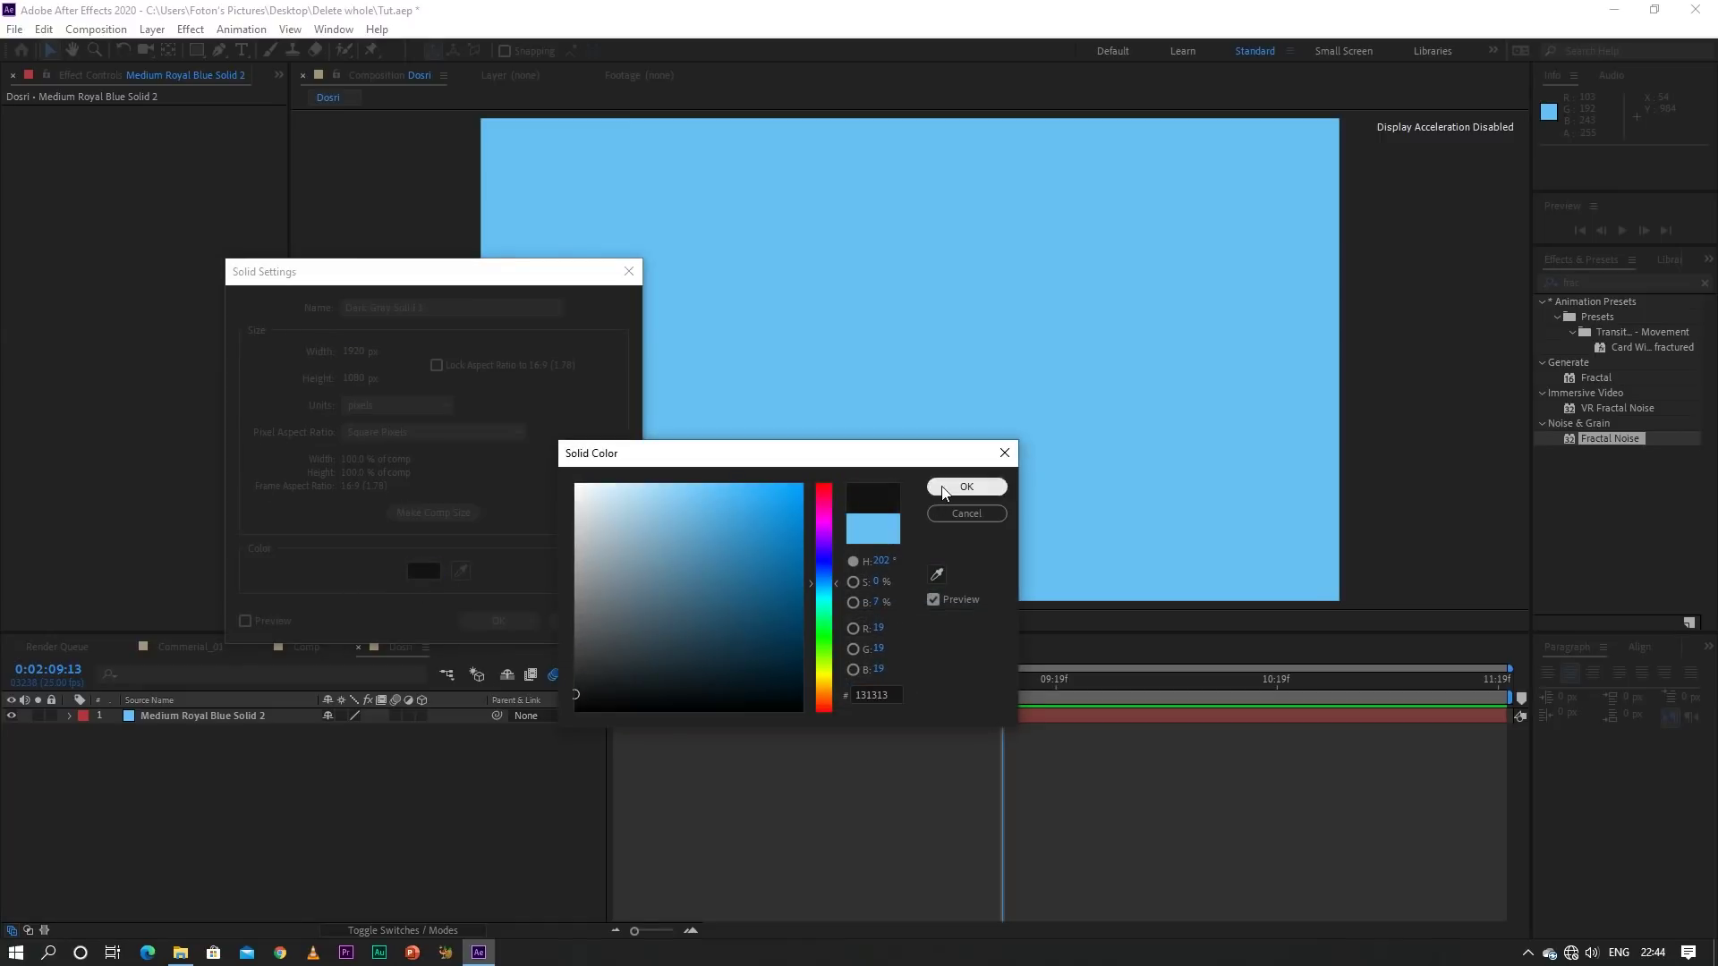
pyautogui.click(964, 487)
pyautogui.click(507, 623)
# Duplicate the Medium Royal Blue Solid 2 layer and move one copy above Dark Gray Solid 1
pyautogui.click(259, 734)
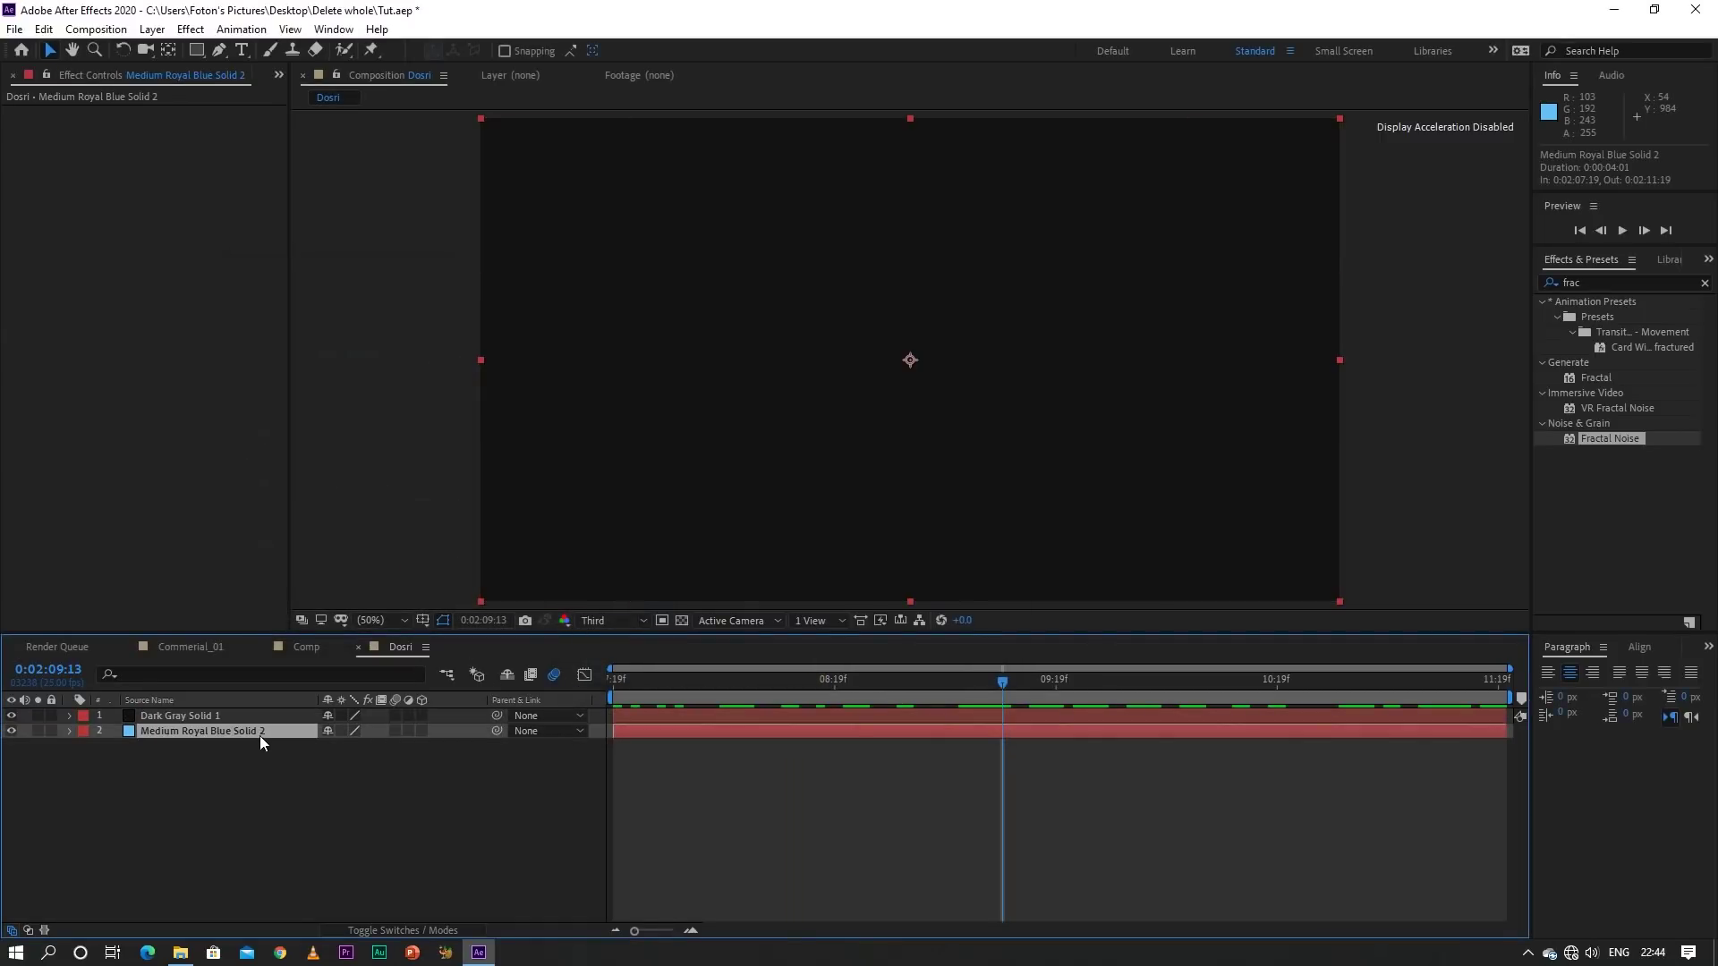
pyautogui.hotkey('ctrl', 'd')
pyautogui.hotkey('ctrl', 'd')
pyautogui.hotkey('ctrl', 'd')
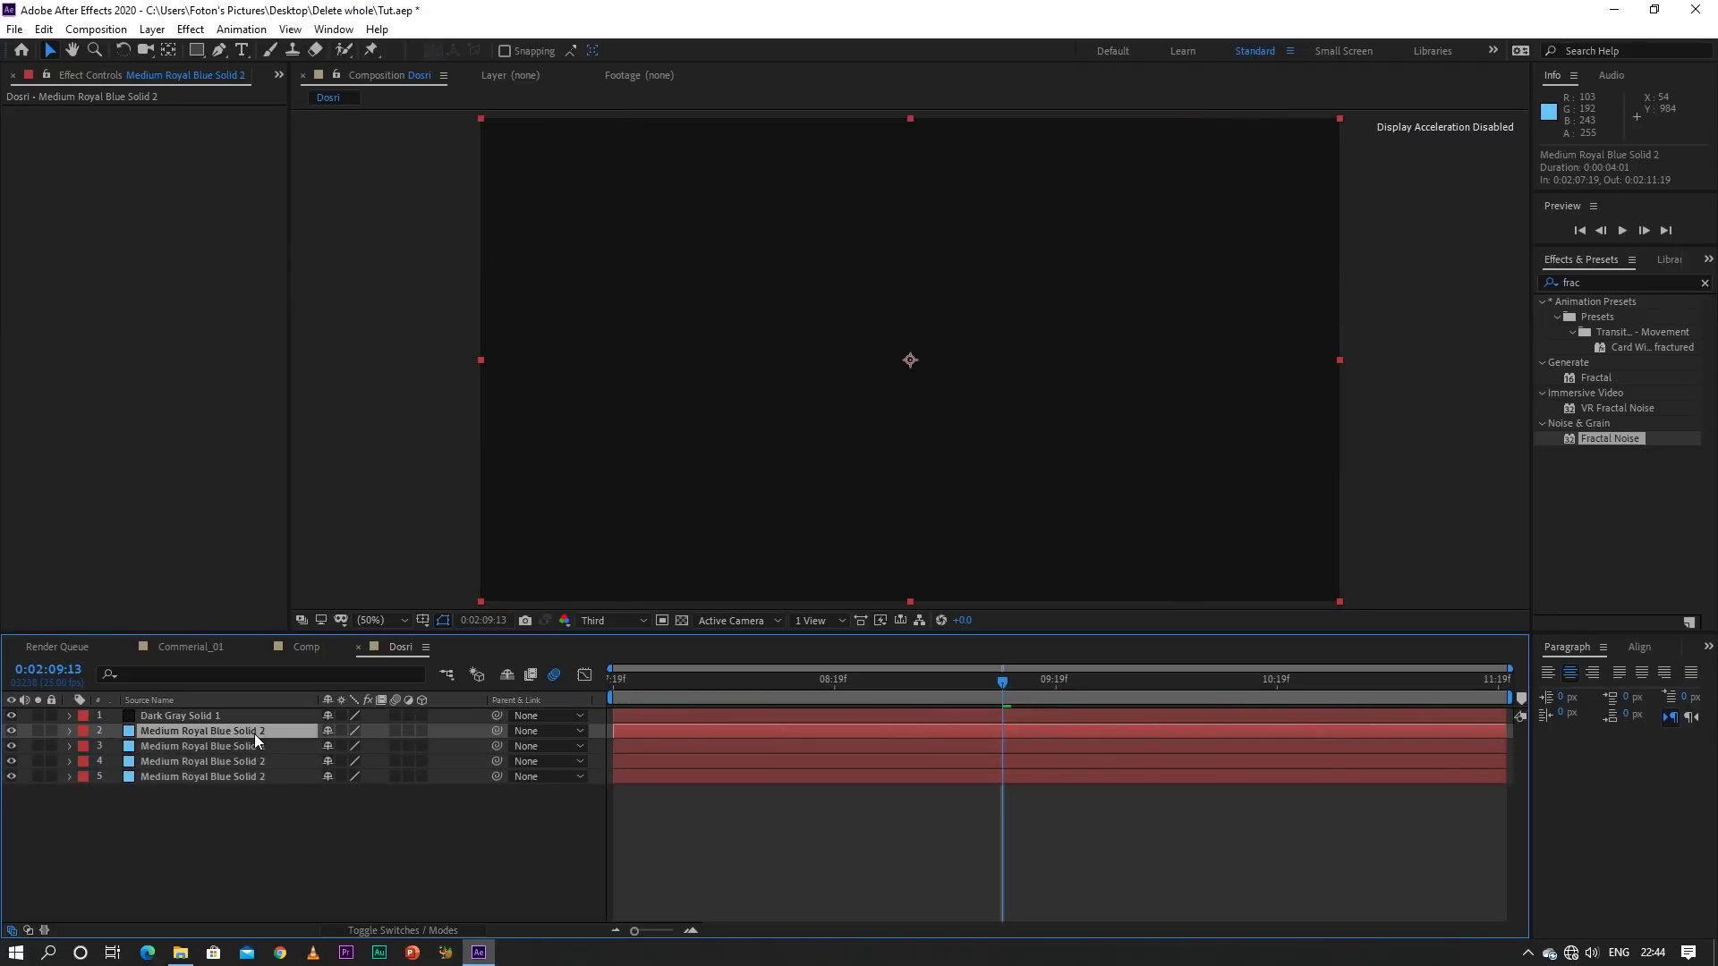
pyautogui.moveTo(254, 734); pyautogui.dragTo(250, 709)
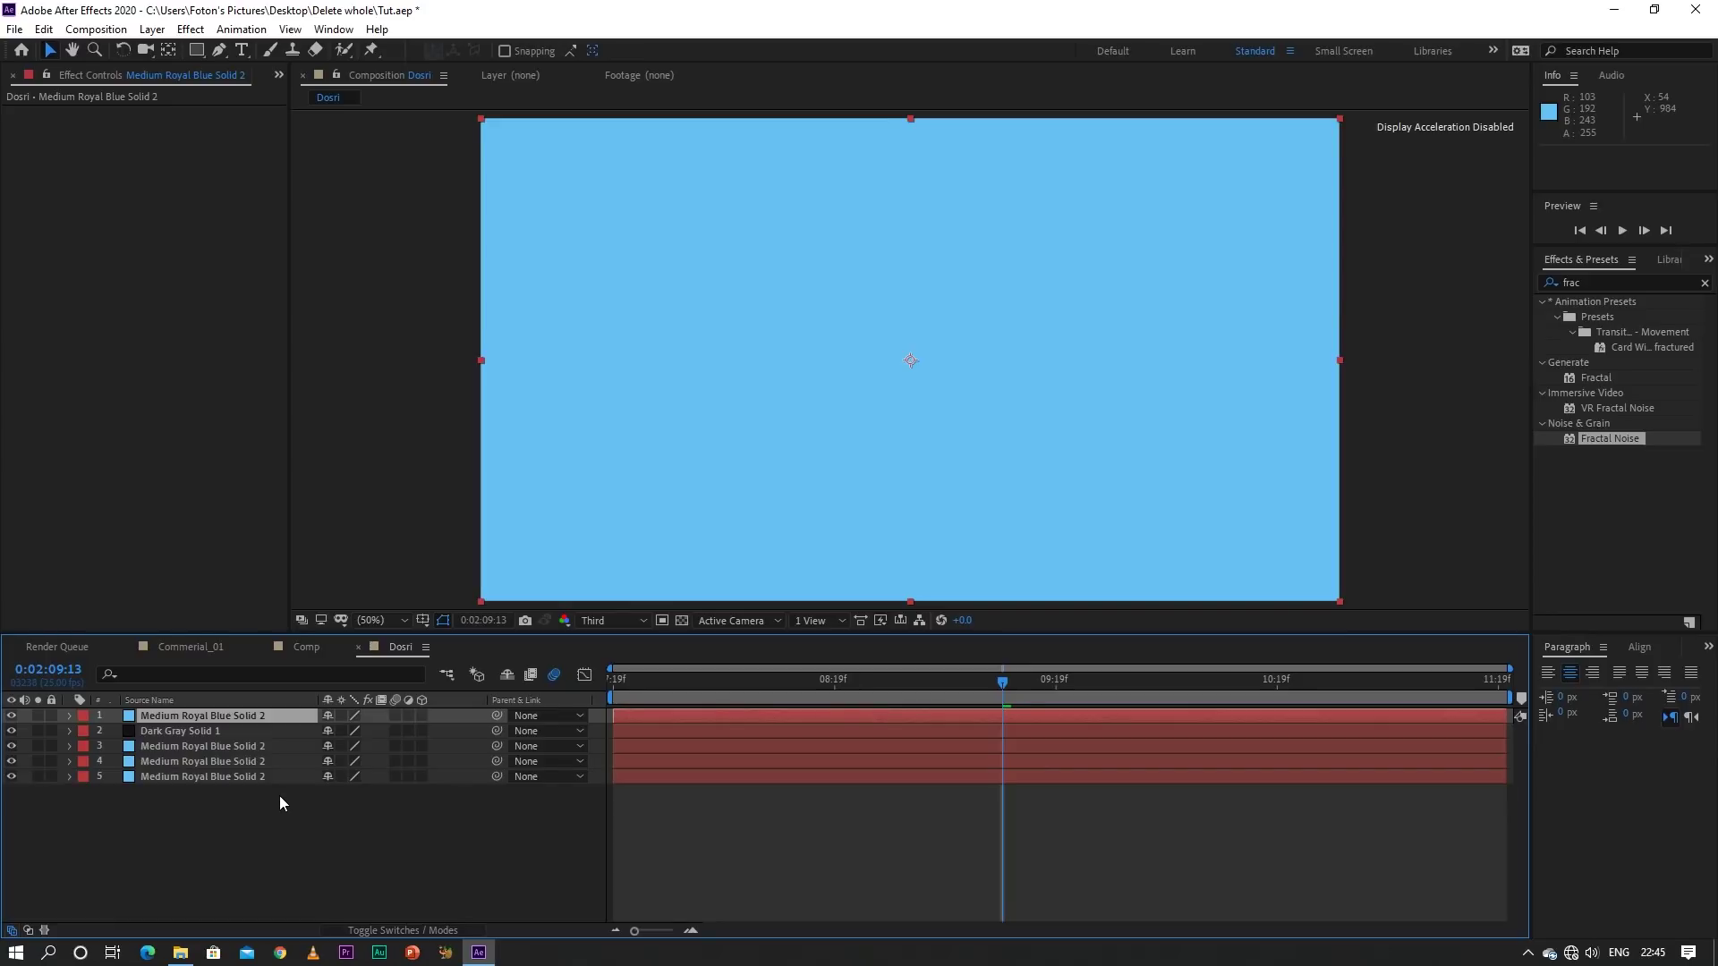
# Precompose all five layers into a new comp named 'Final Video'
pyautogui.hotkey('ctrl', 'a')
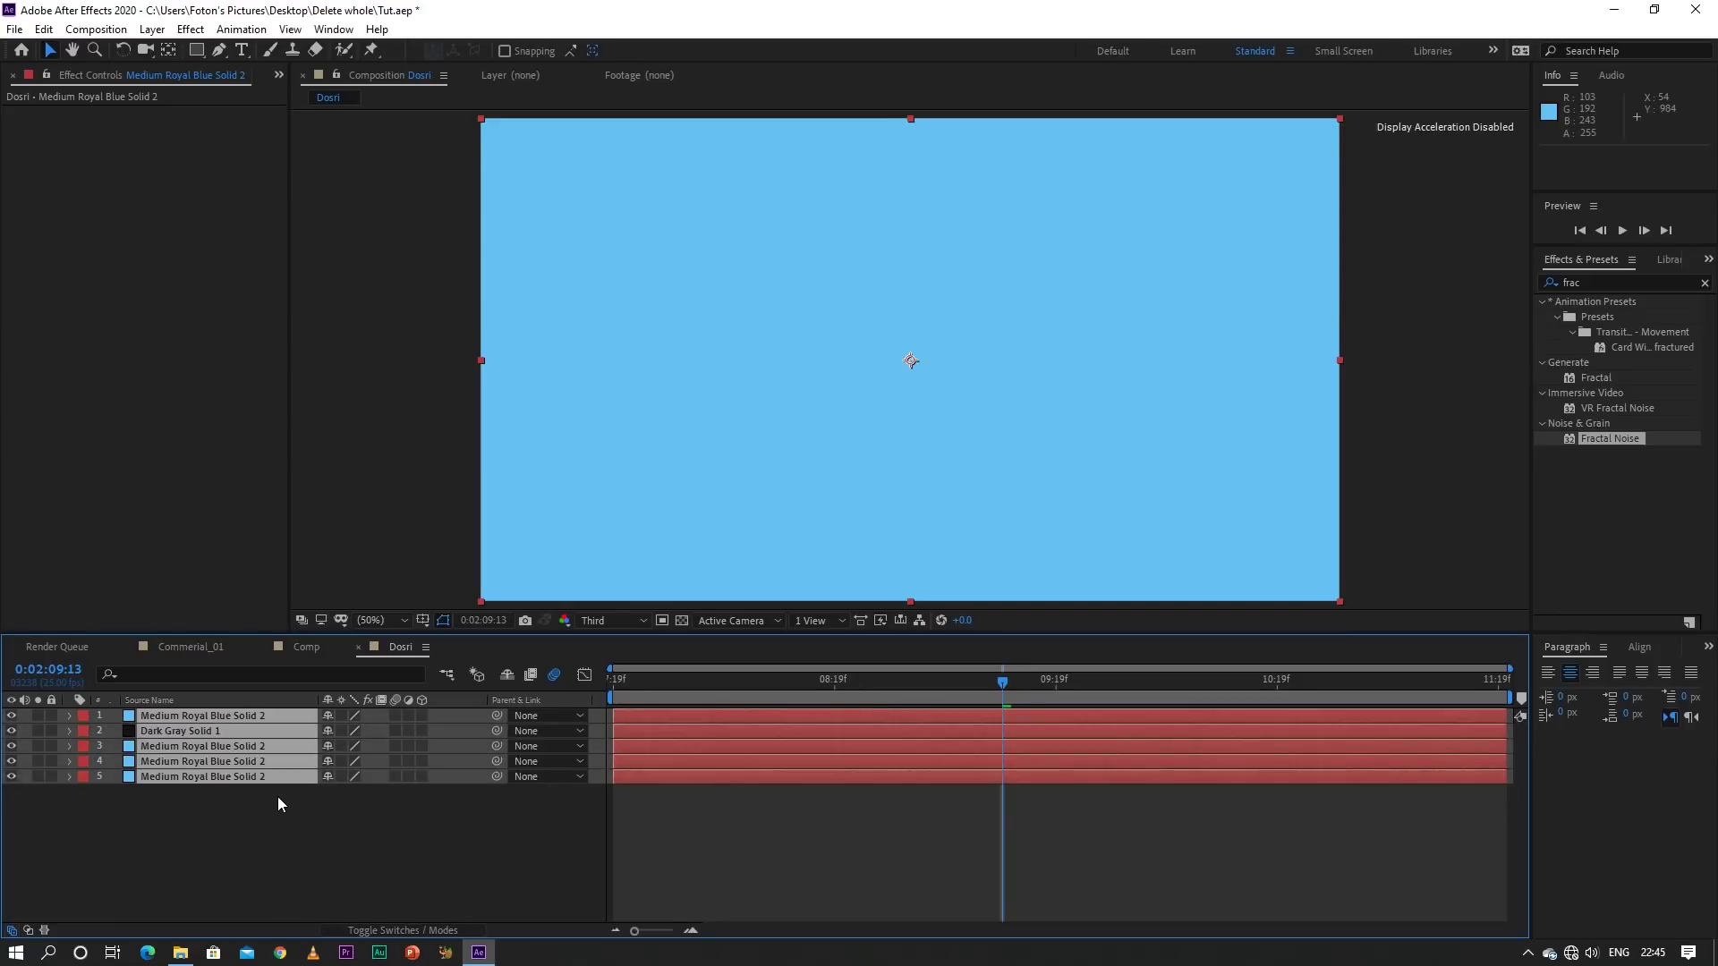
pyautogui.rightClick(274, 773)
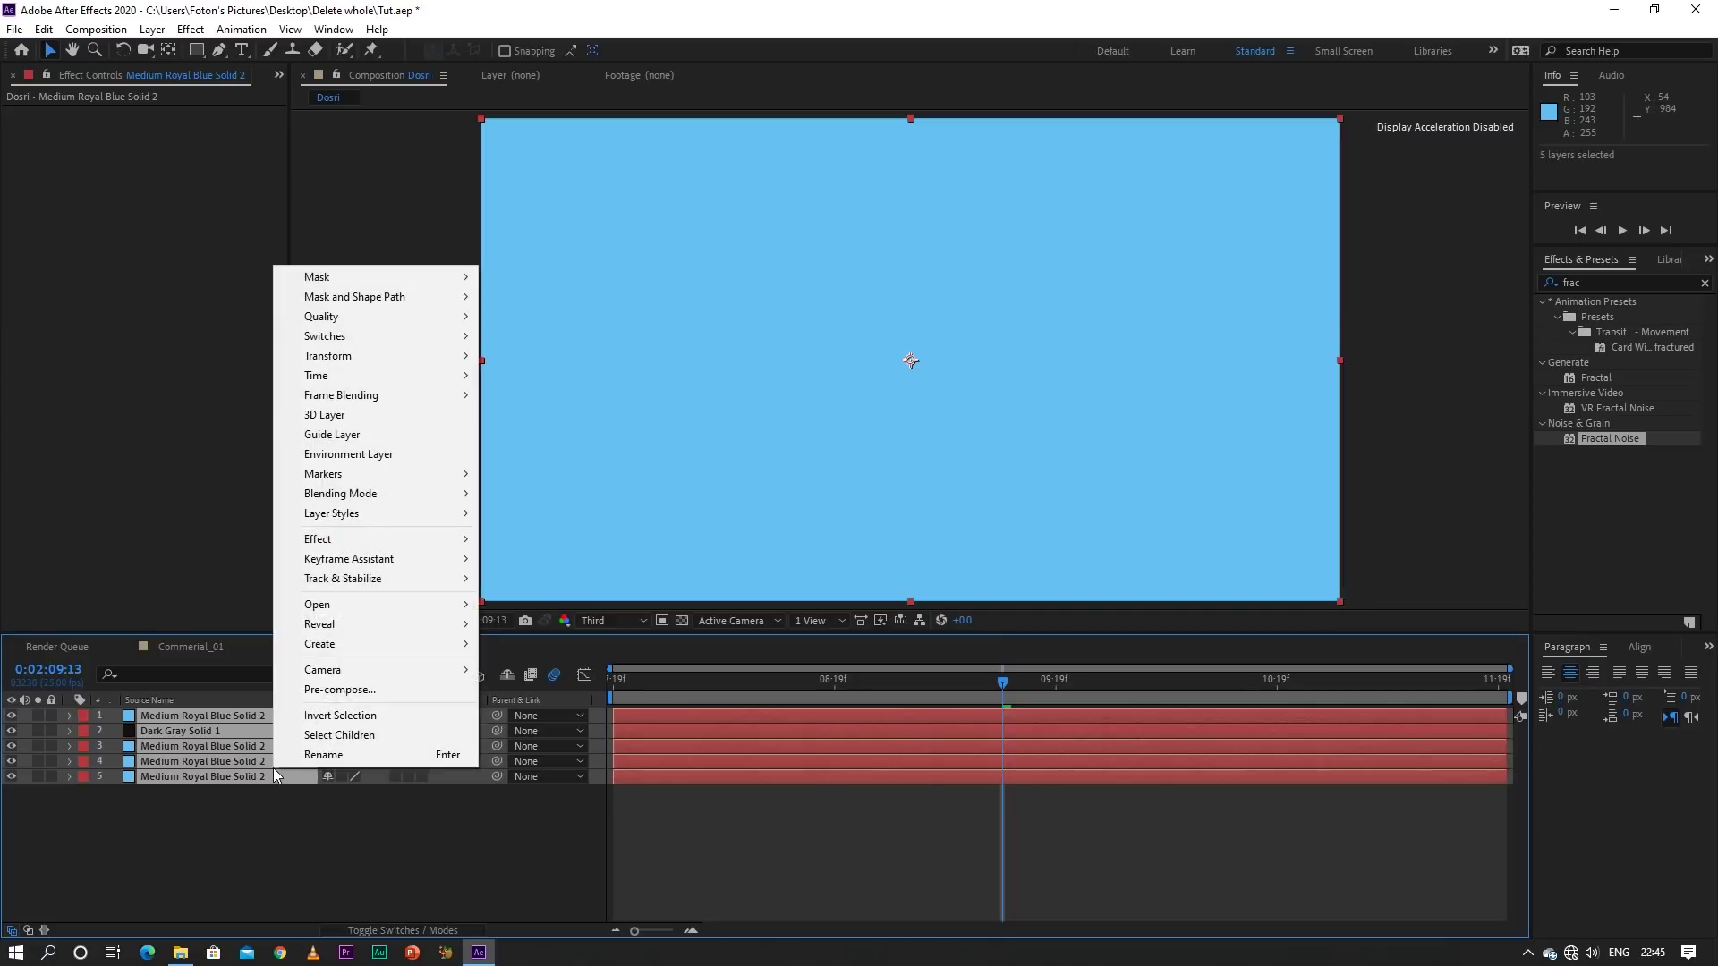
pyautogui.click(333, 690)
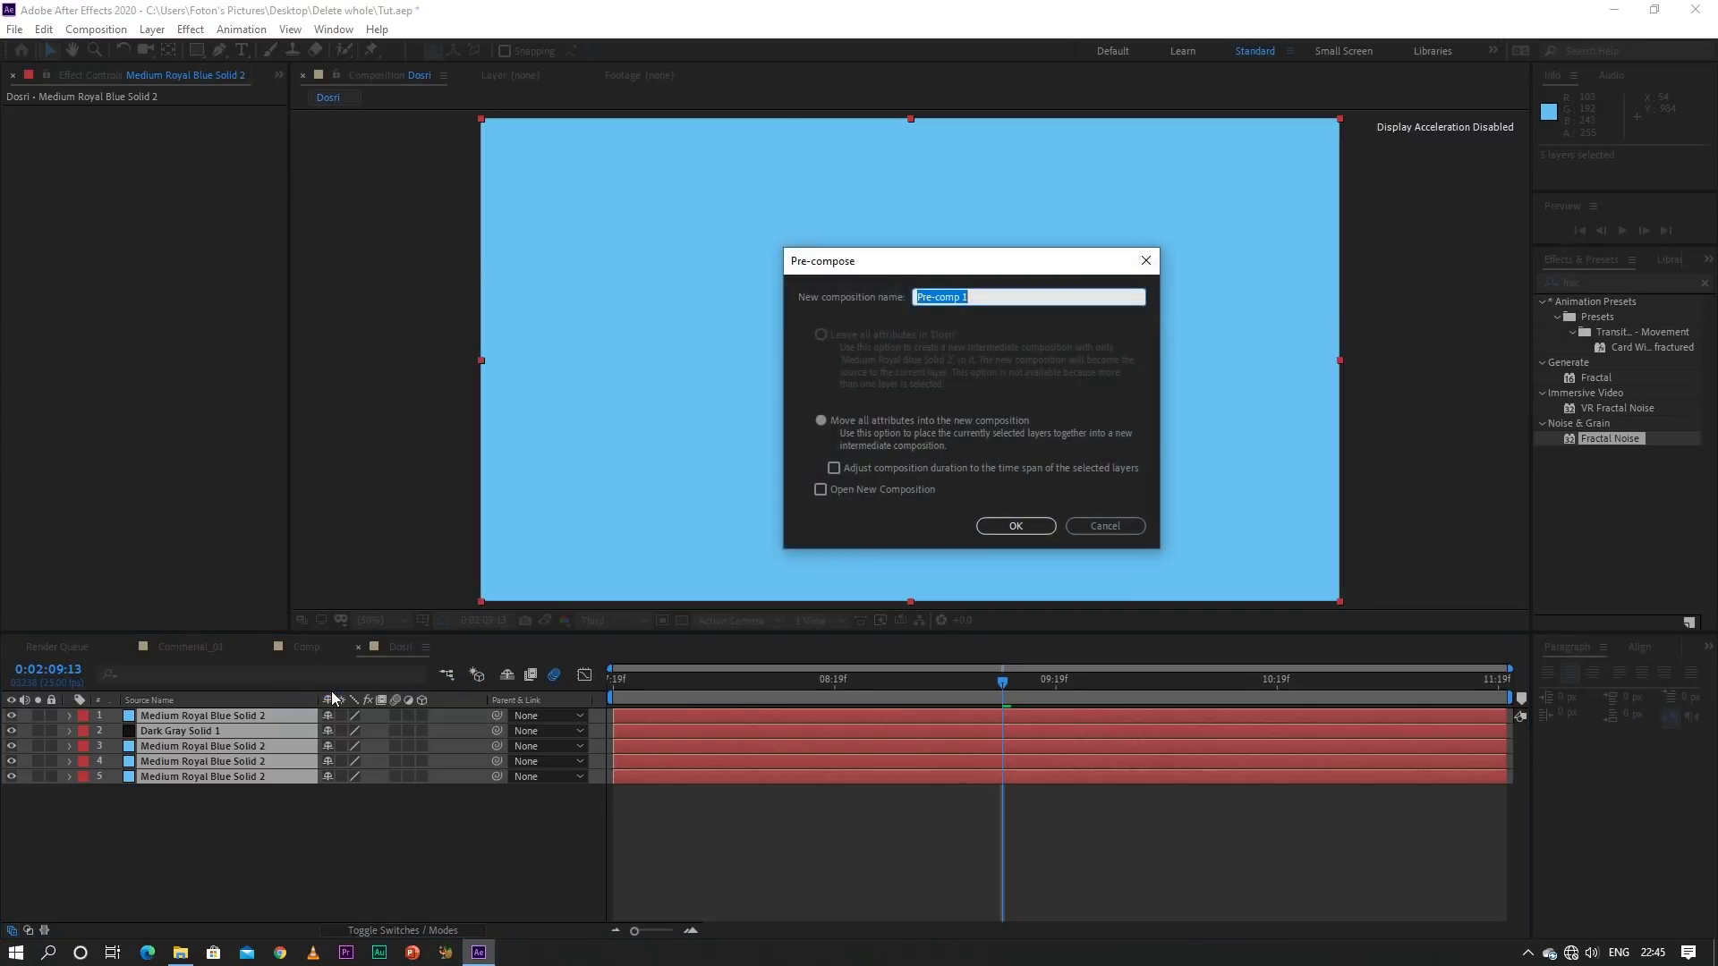
pyautogui.write('Final ')
pyautogui.write('Video')
pyautogui.click(1004, 531)
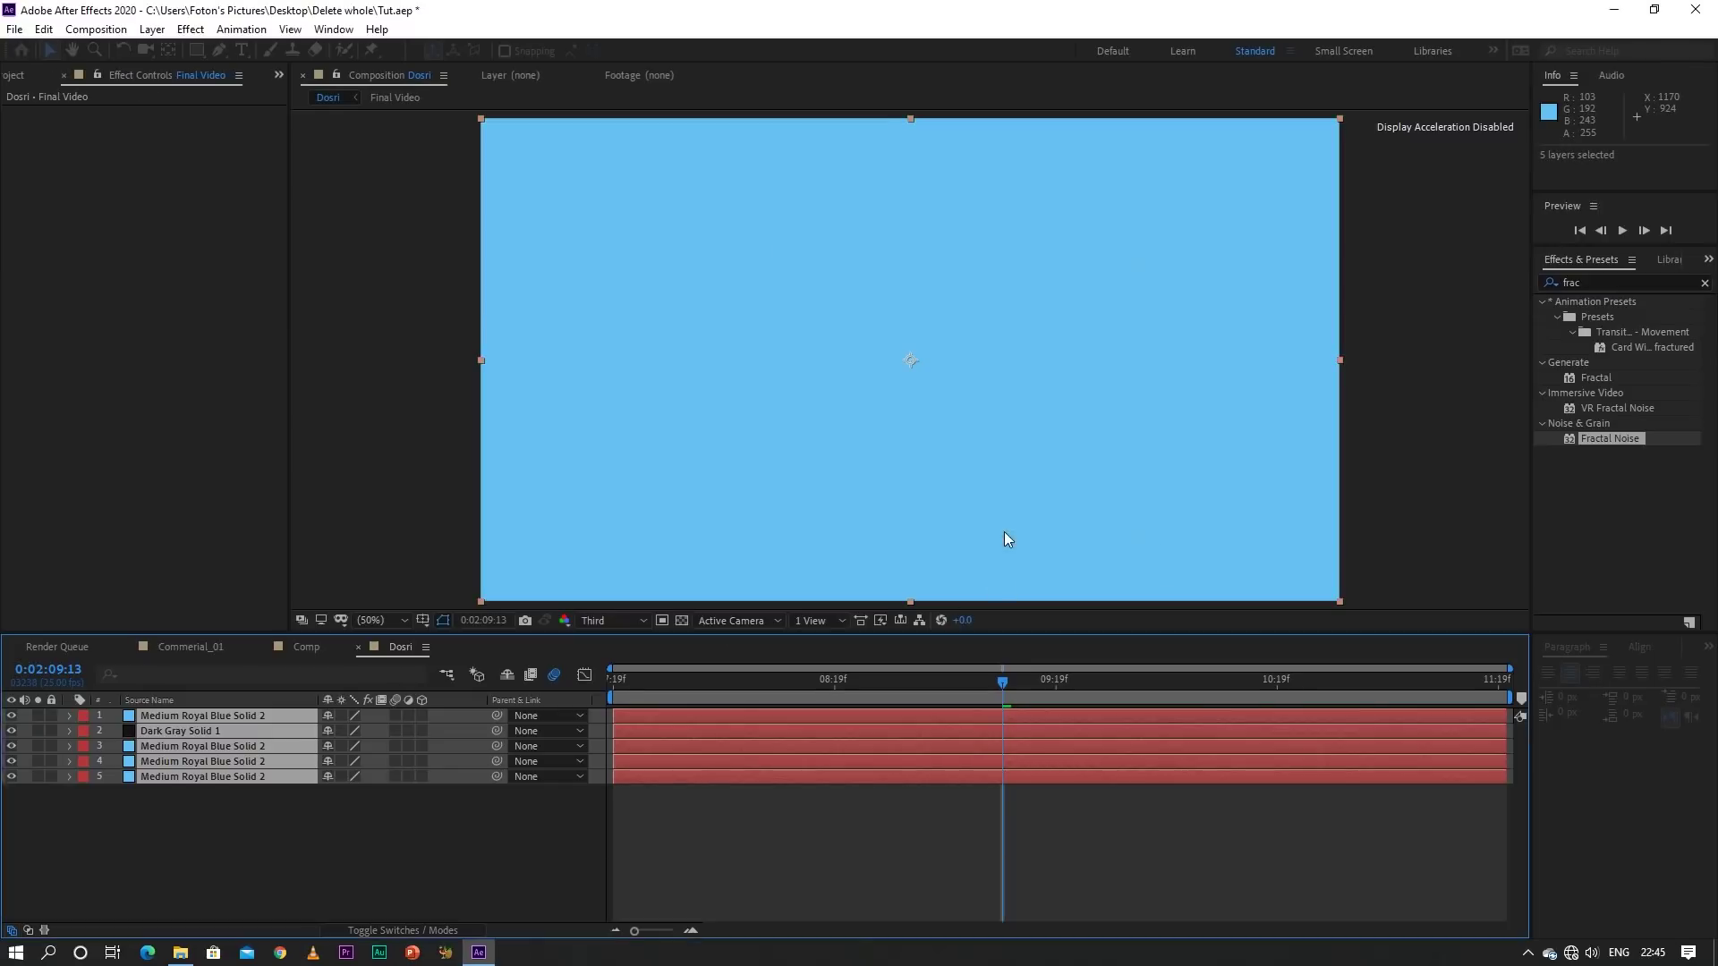
# Move the time to 0:02:09:05 and open the Final Video precomp in its own timeline tab
pyautogui.moveTo(1012, 684)
pyautogui.mouseDown()
pyautogui.moveTo(837, 682)
pyautogui.moveTo(984, 683)
pyautogui.mouseUp()
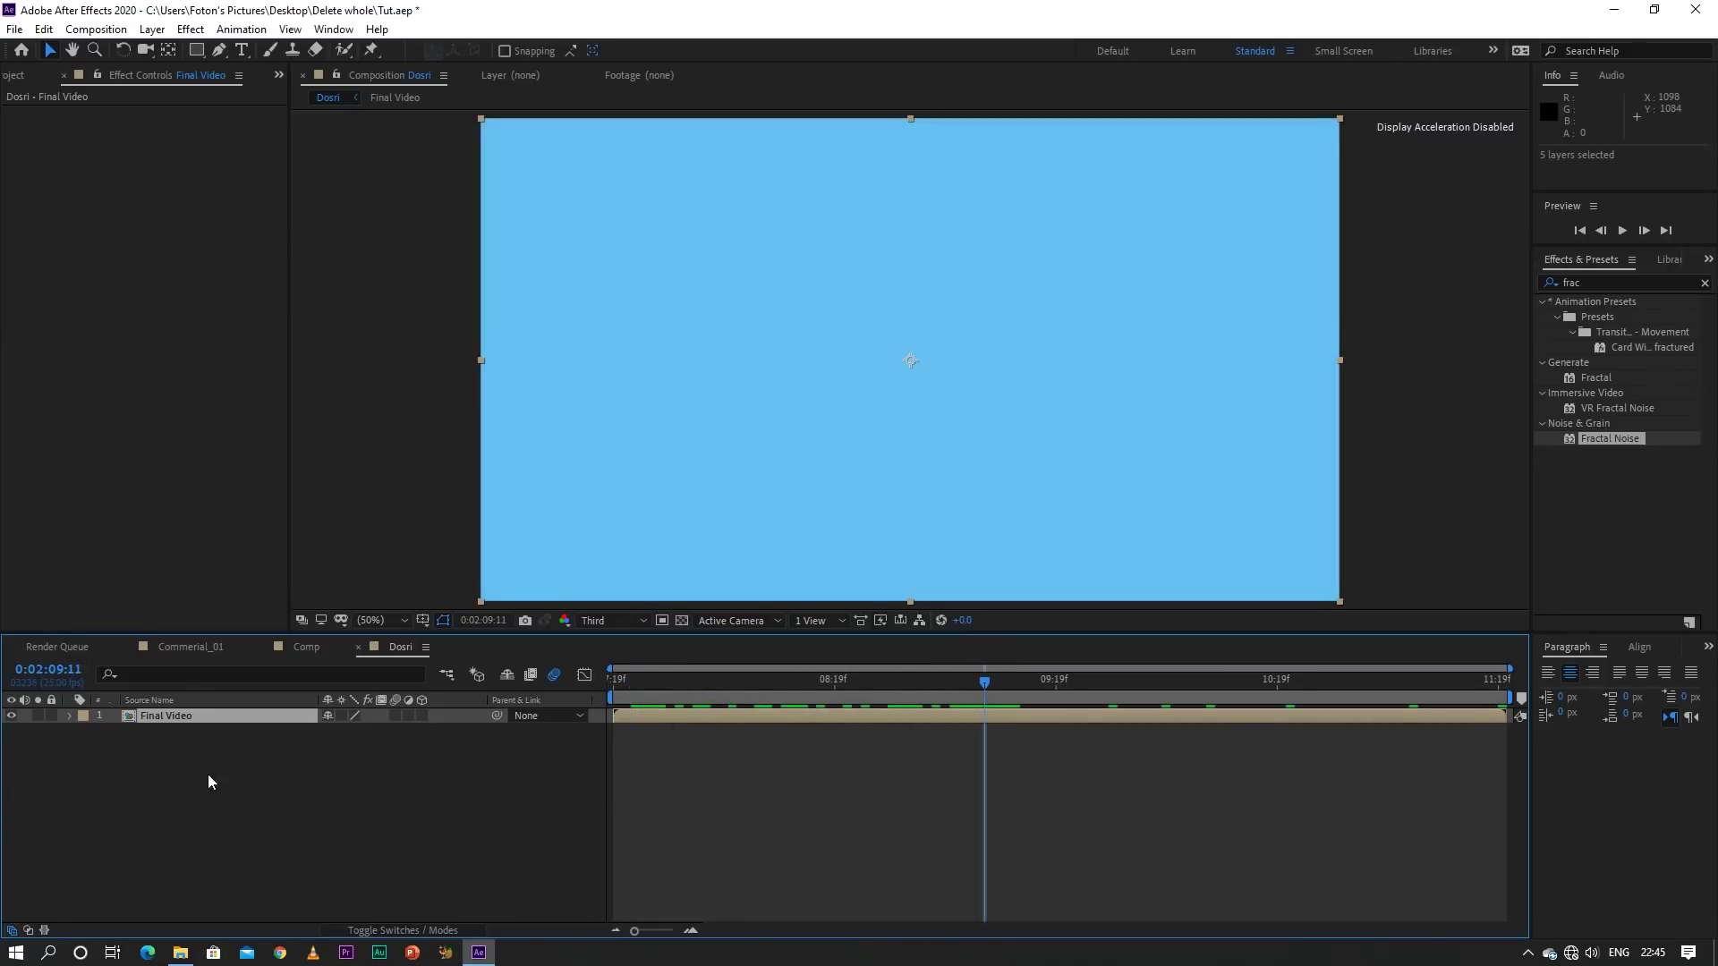
pyautogui.doubleClick(218, 720)
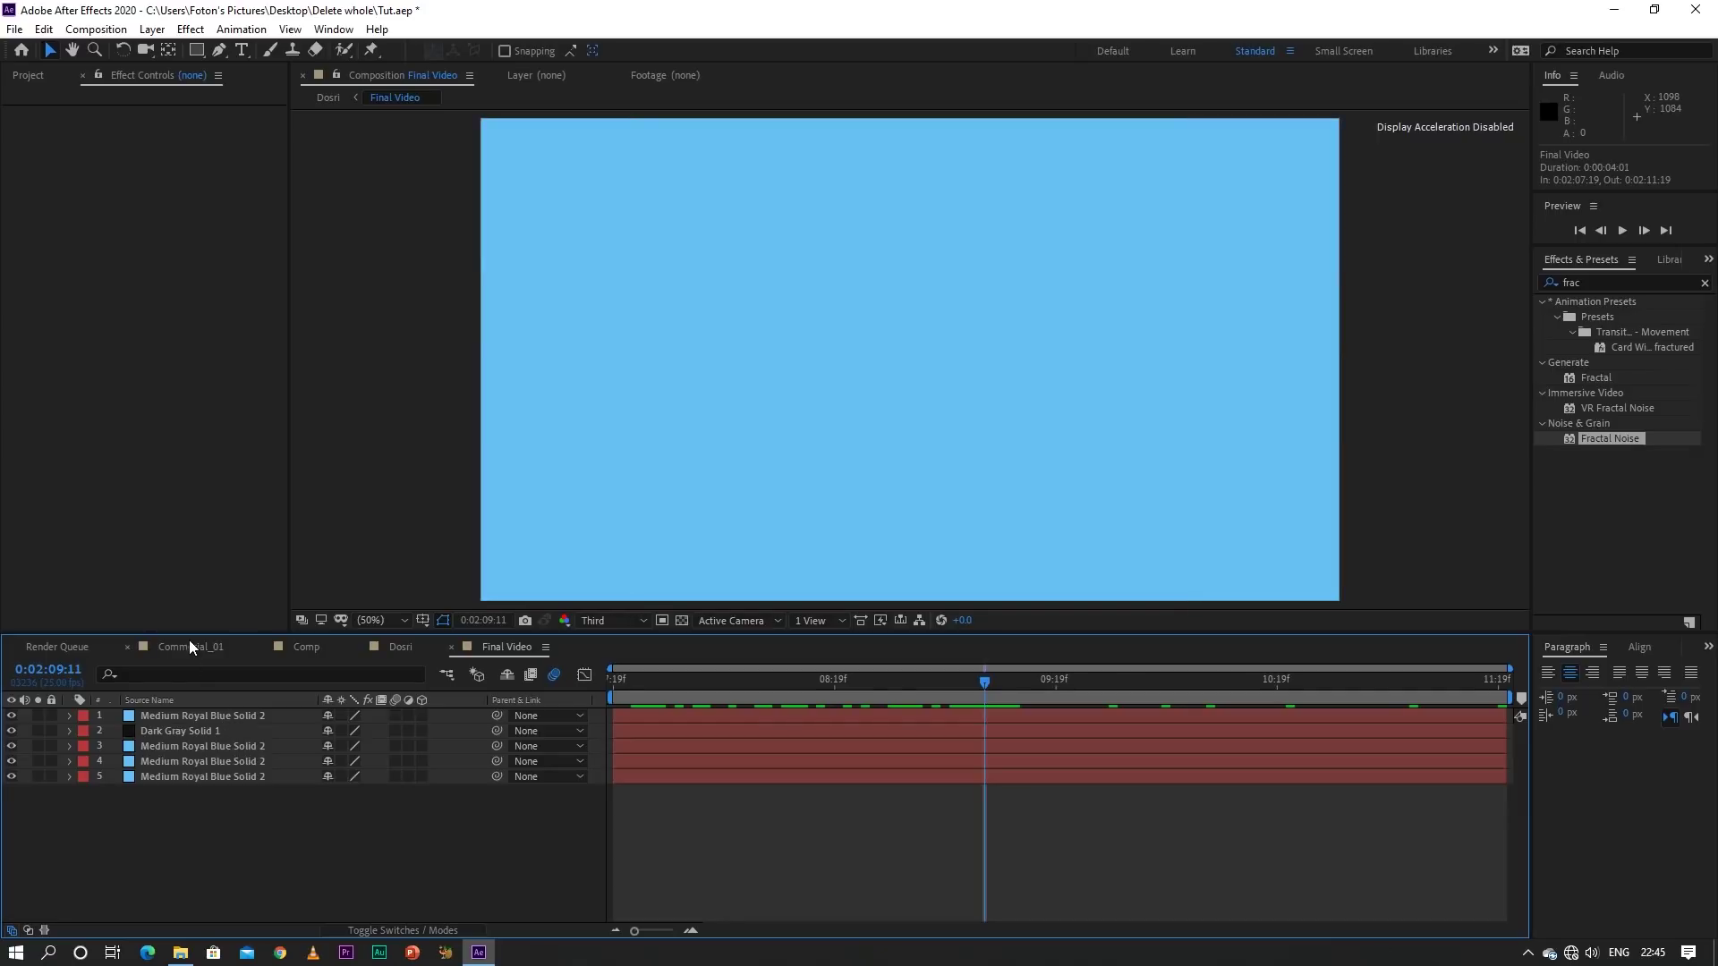
pyautogui.click(306, 646)
pyautogui.click(401, 653)
pyautogui.click(492, 651)
# Return to Dosri via the mini-flowchart, scrub to about 0:02:07:20, and reselect Final Video
pyautogui.press('Tab')
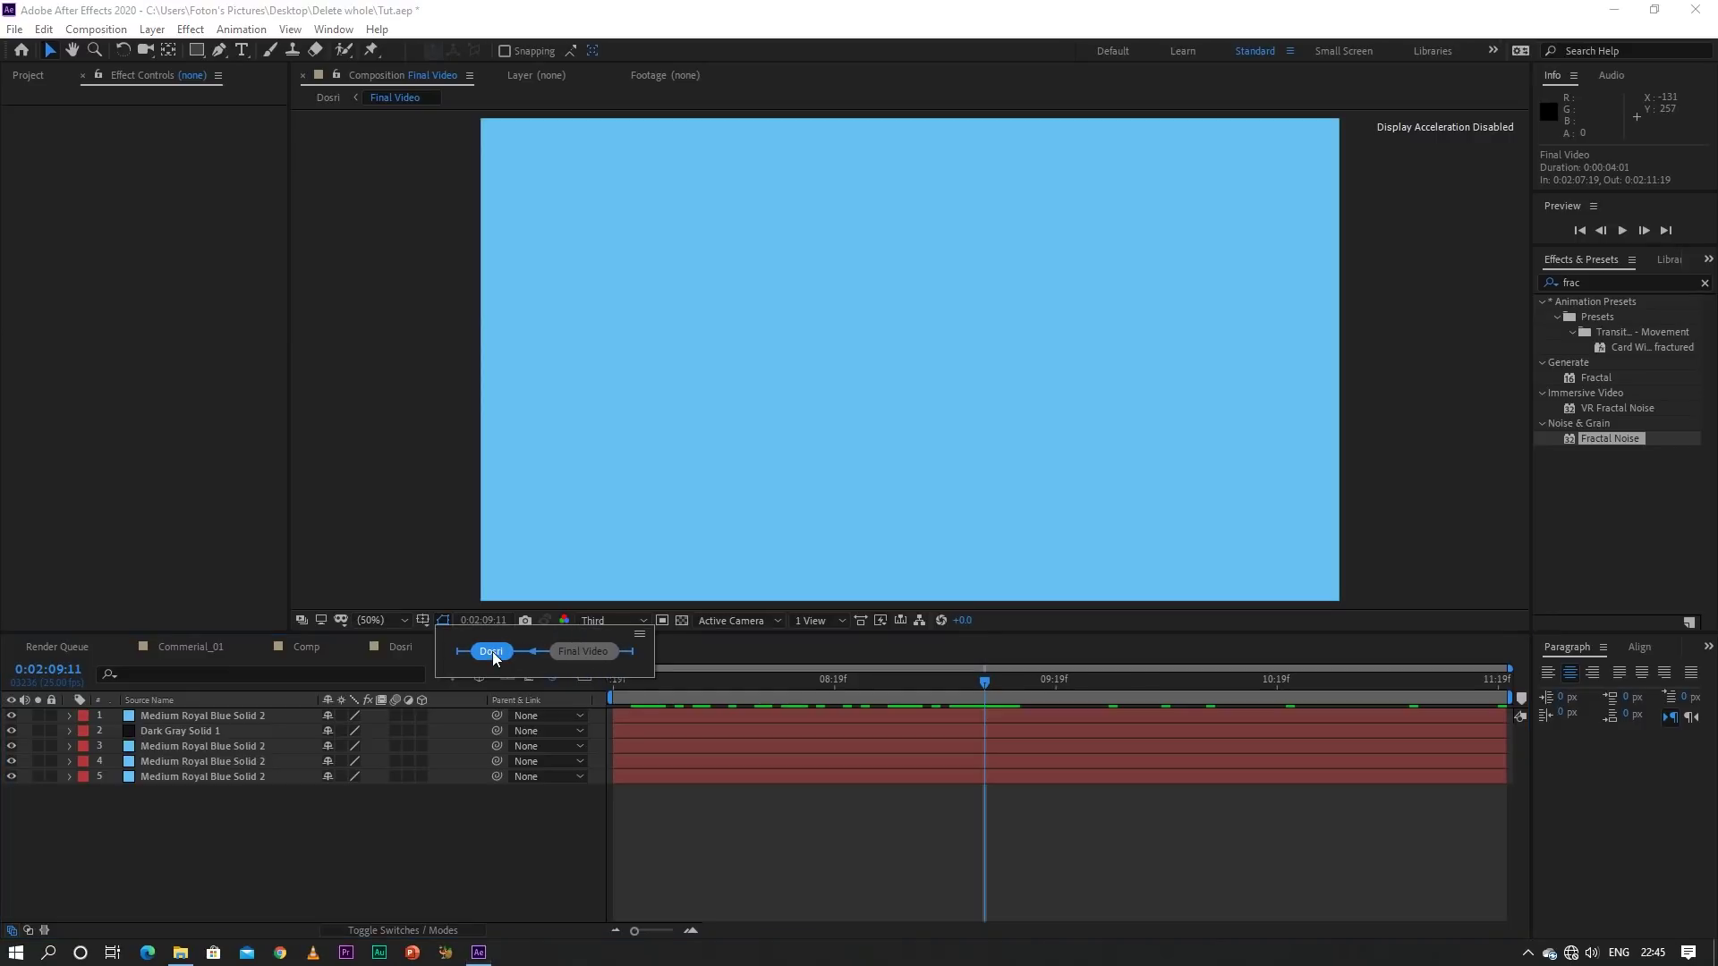
pyautogui.click(492, 651)
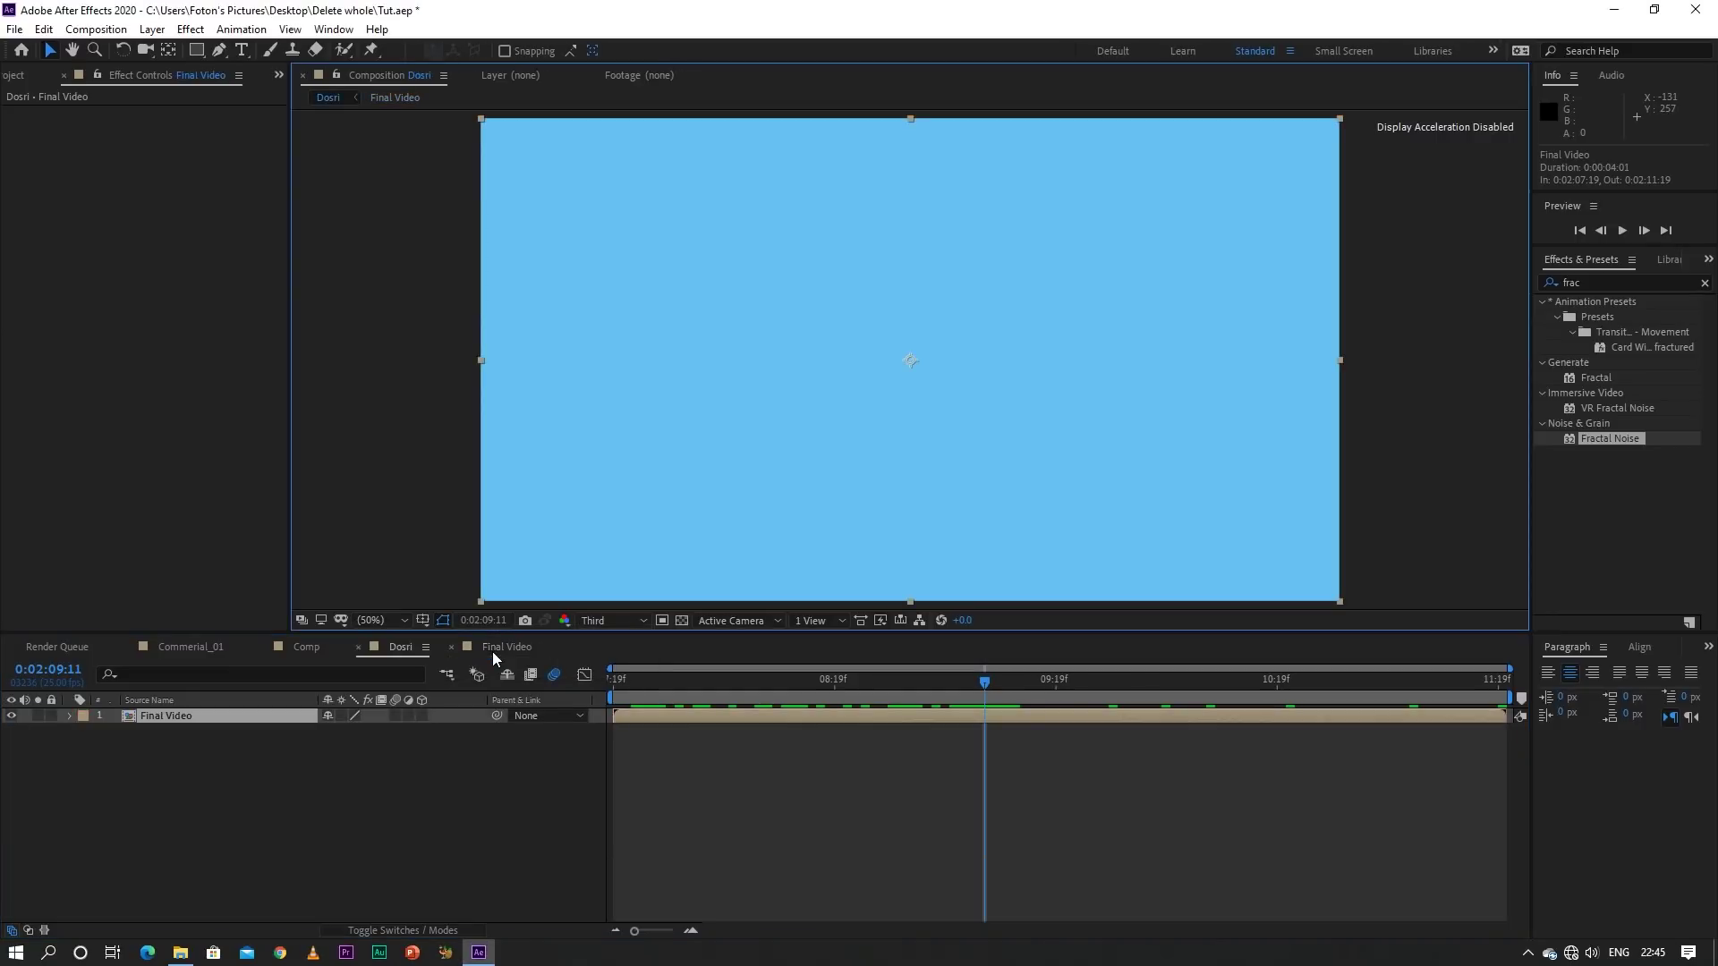
pyautogui.press('Tab')
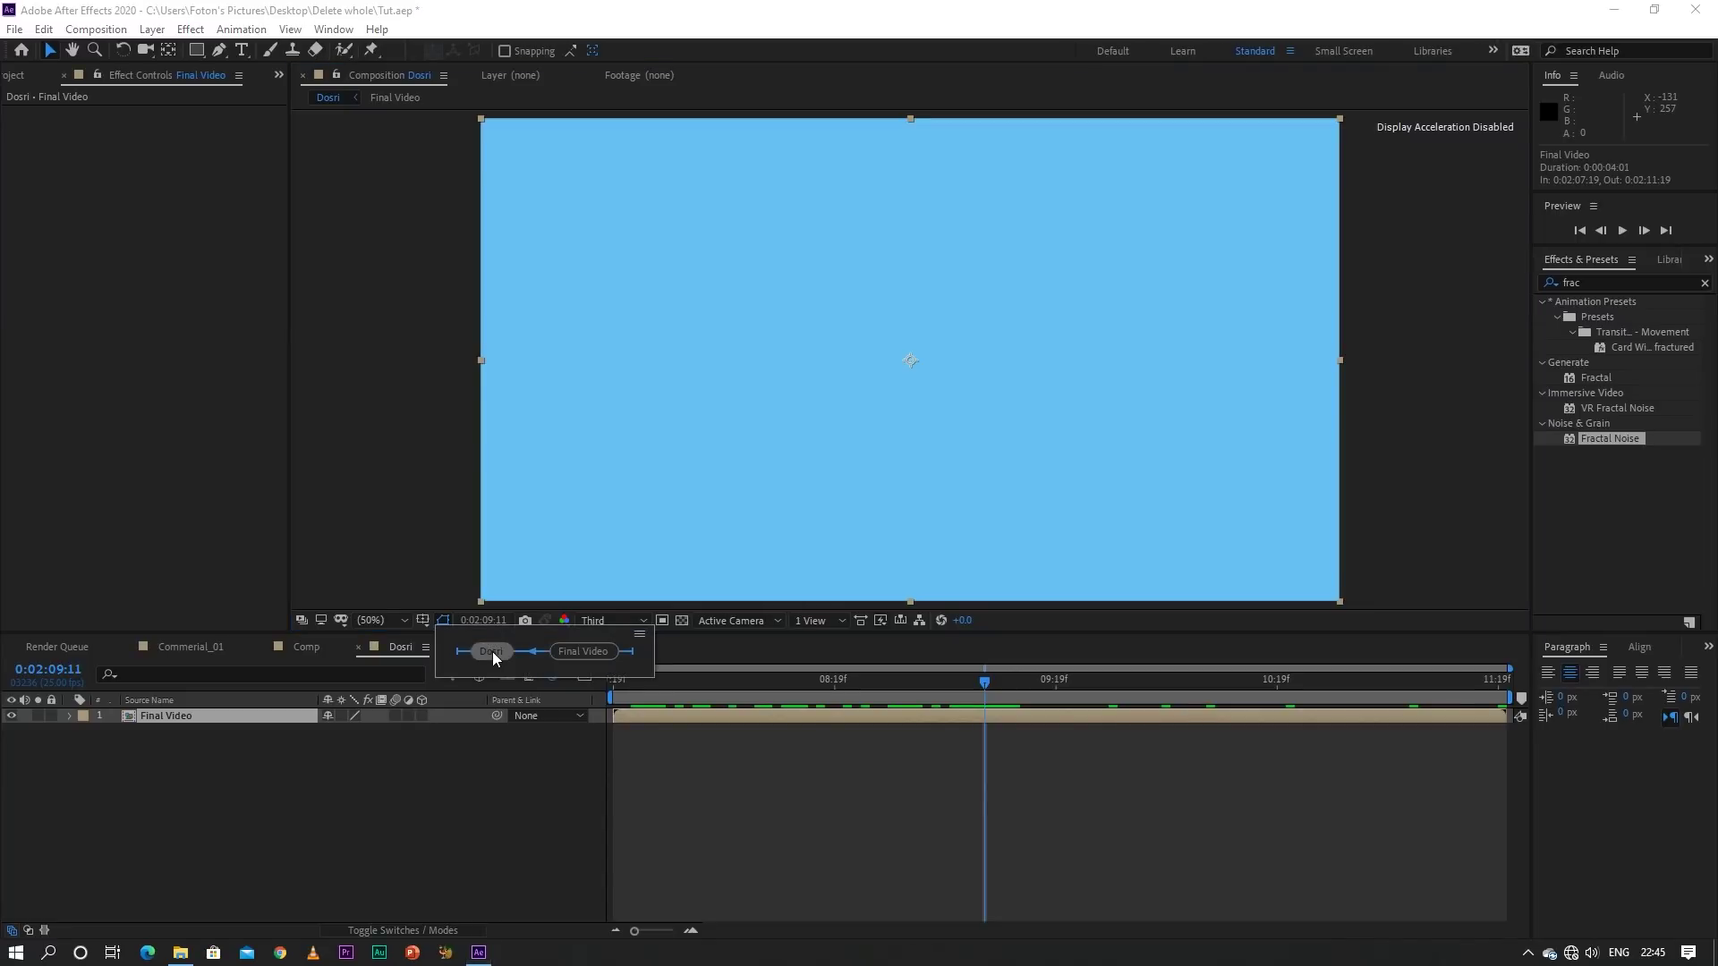
pyautogui.click(492, 651)
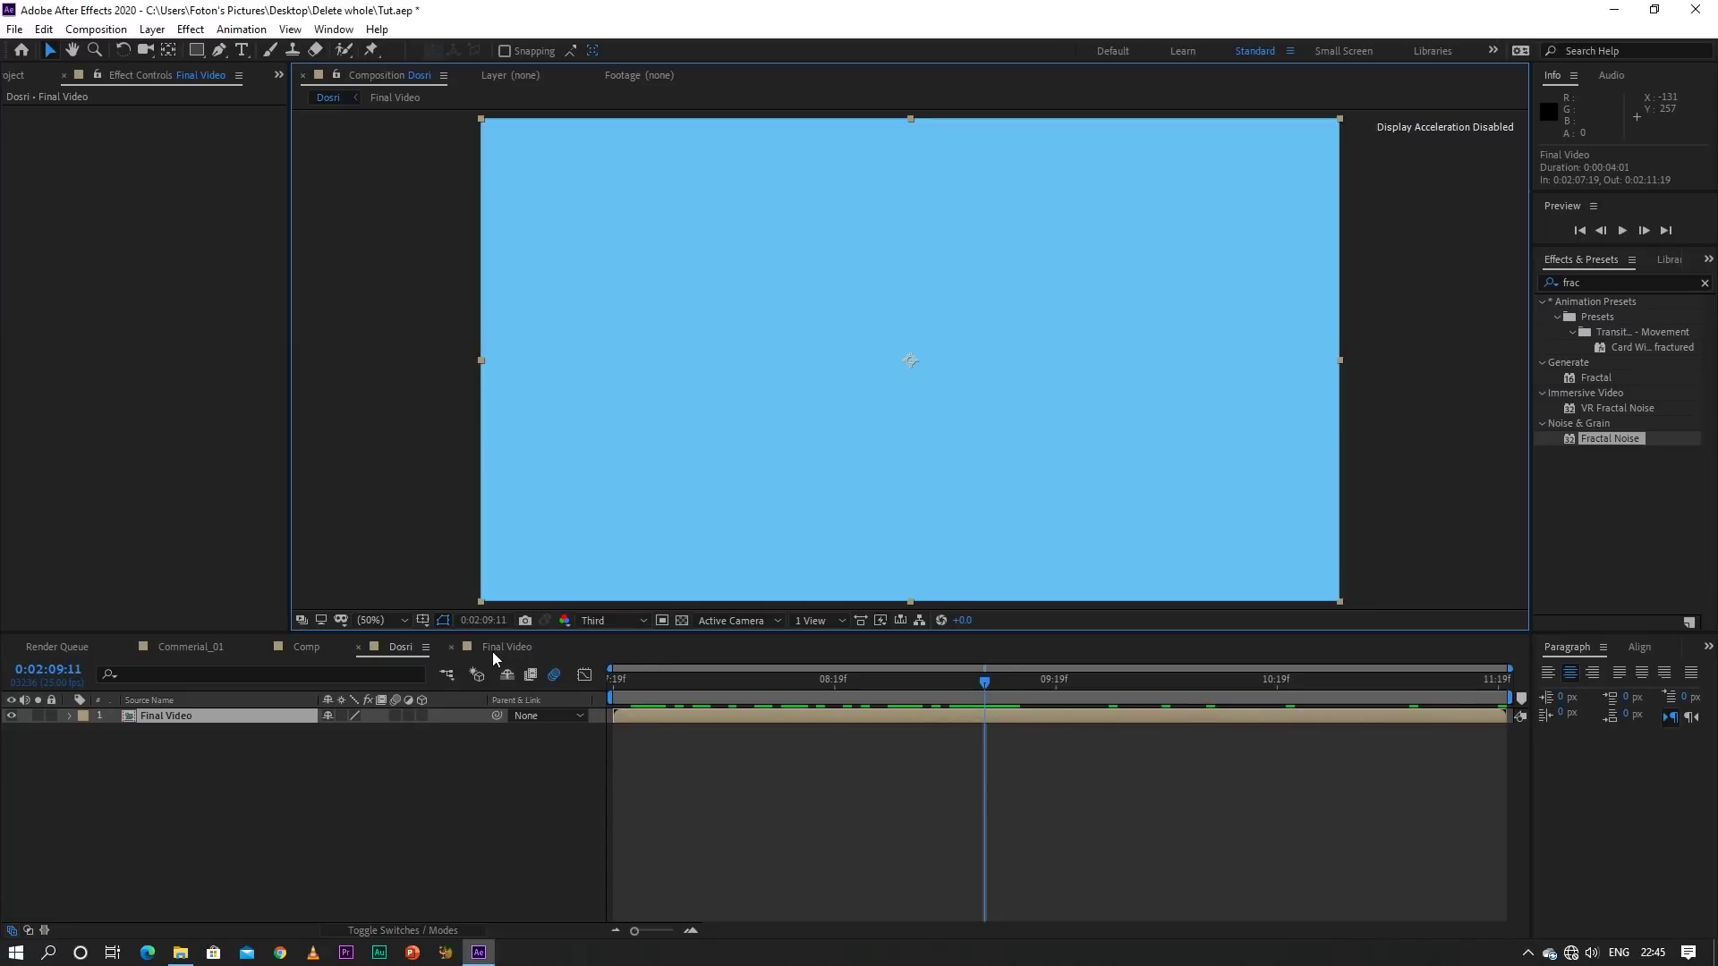
pyautogui.click(408, 798)
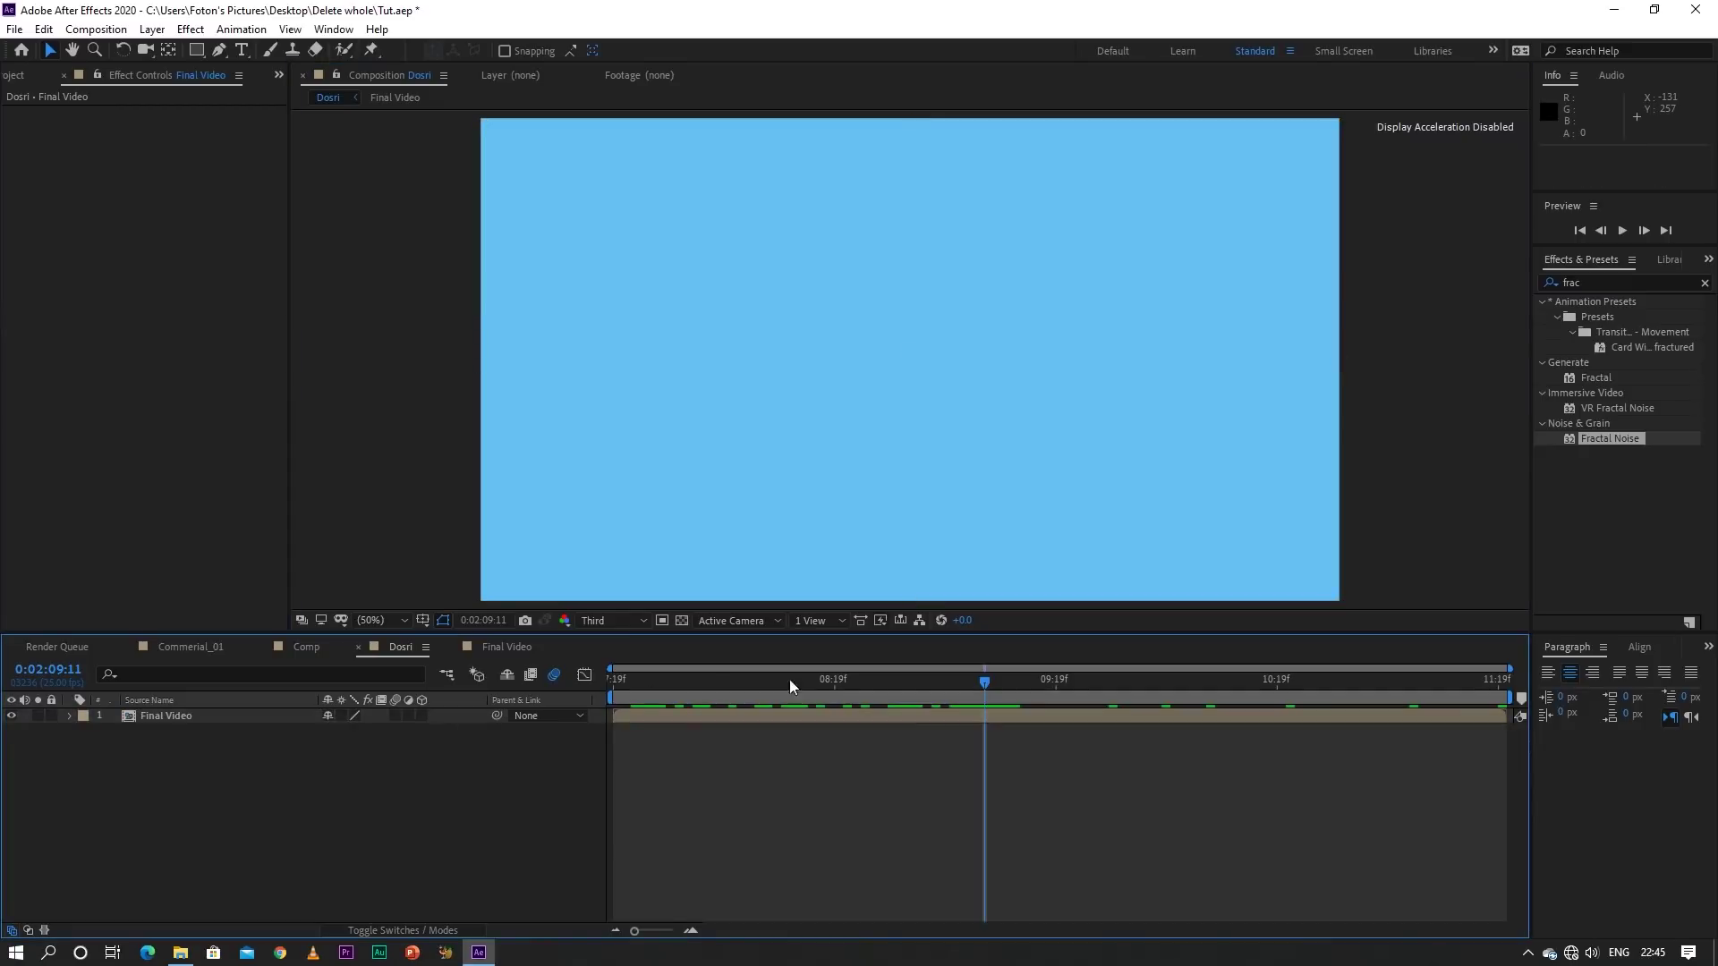
pyautogui.moveTo(904, 685)
pyautogui.mouseDown()
pyautogui.moveTo(619, 707)
pyautogui.moveTo(868, 776)
pyautogui.moveTo(834, 784)
pyautogui.mouseUp()
pyautogui.click(198, 716)
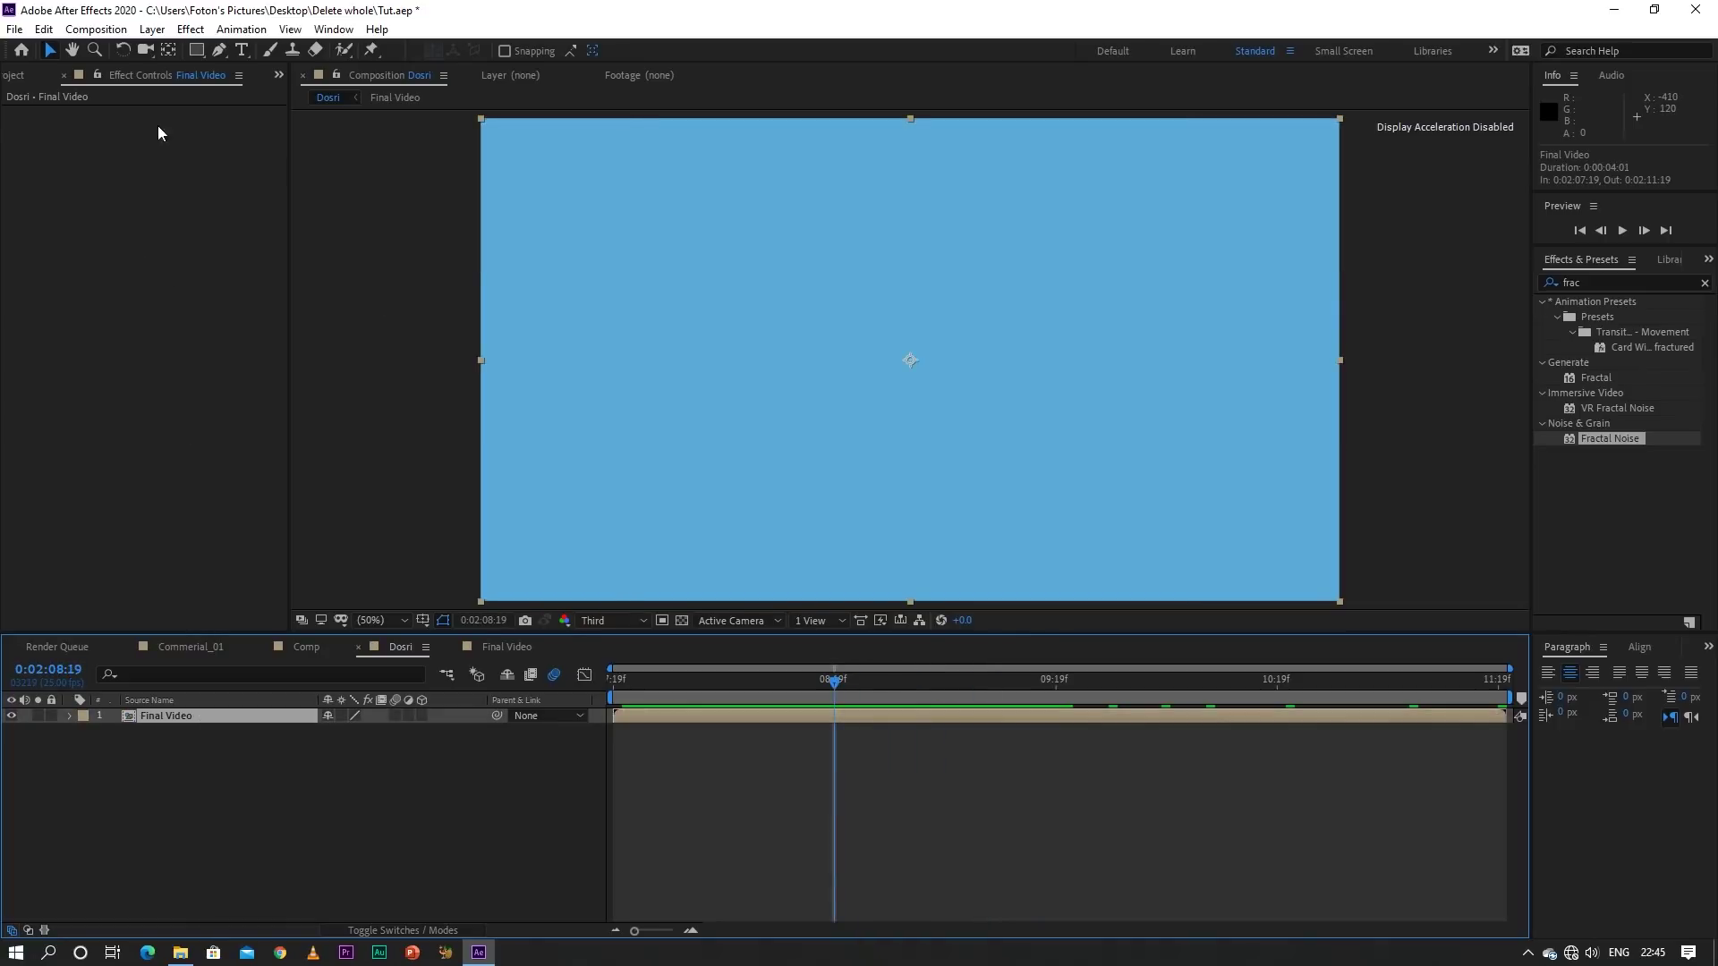
pyautogui.click(95, 30)
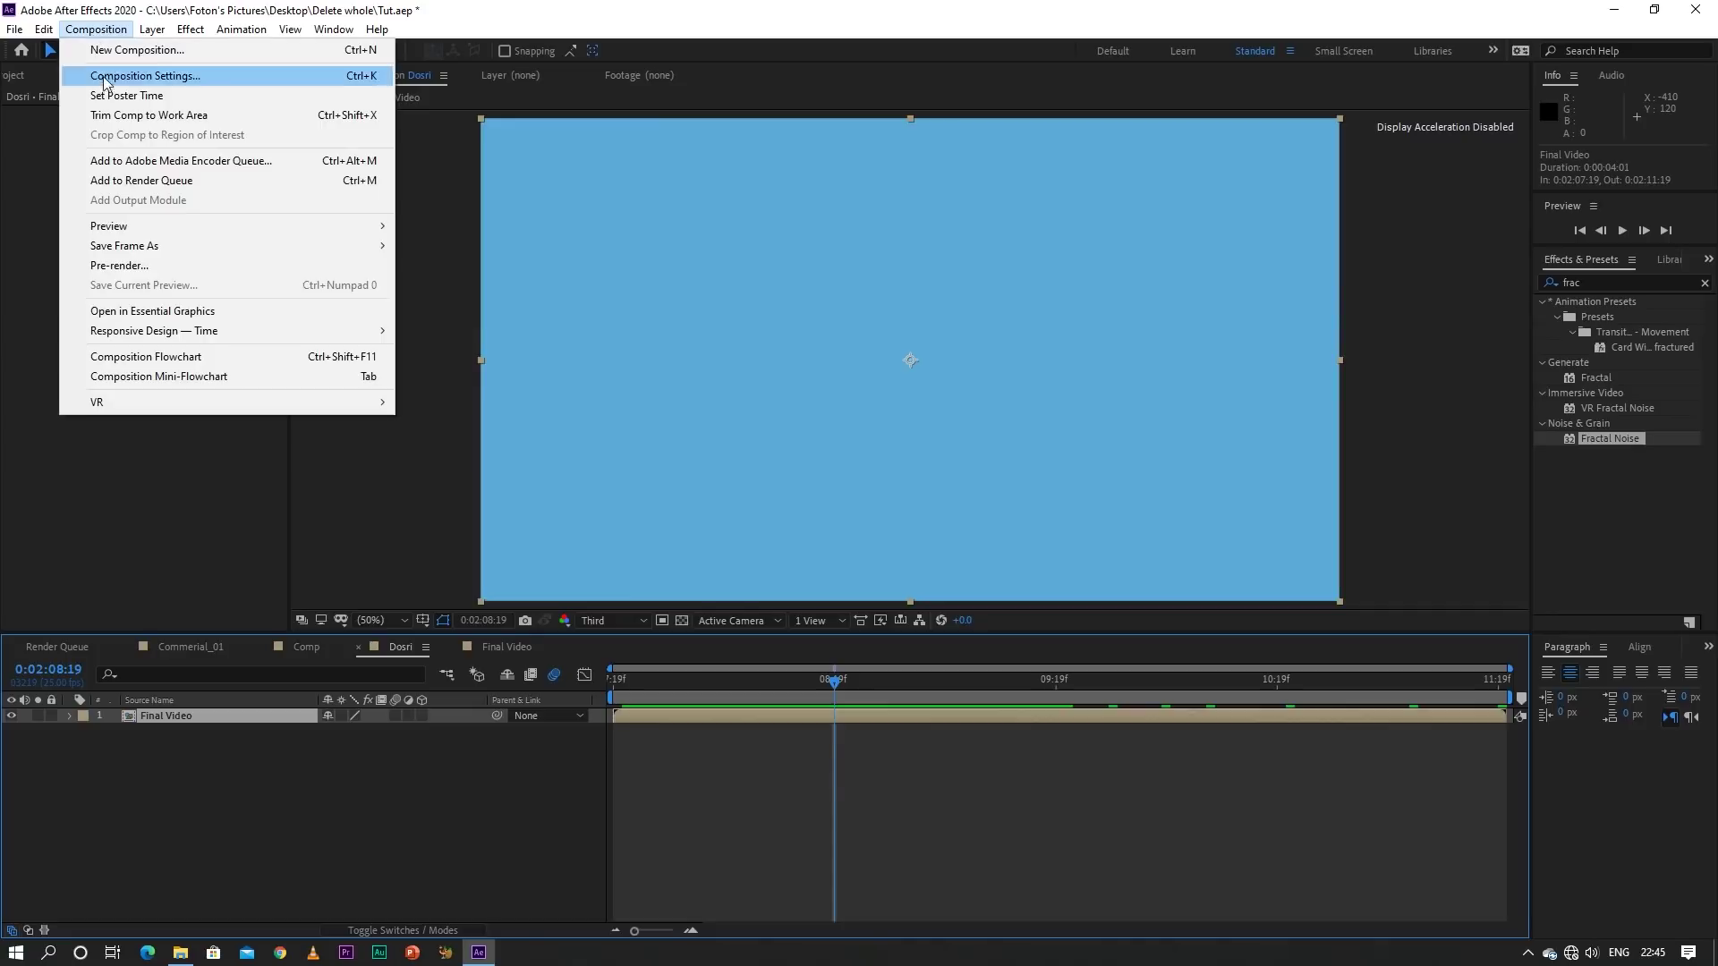
# Queue Dosri for rendering as QuickTime with the Animation codec and audio output off
pyautogui.click(153, 182)
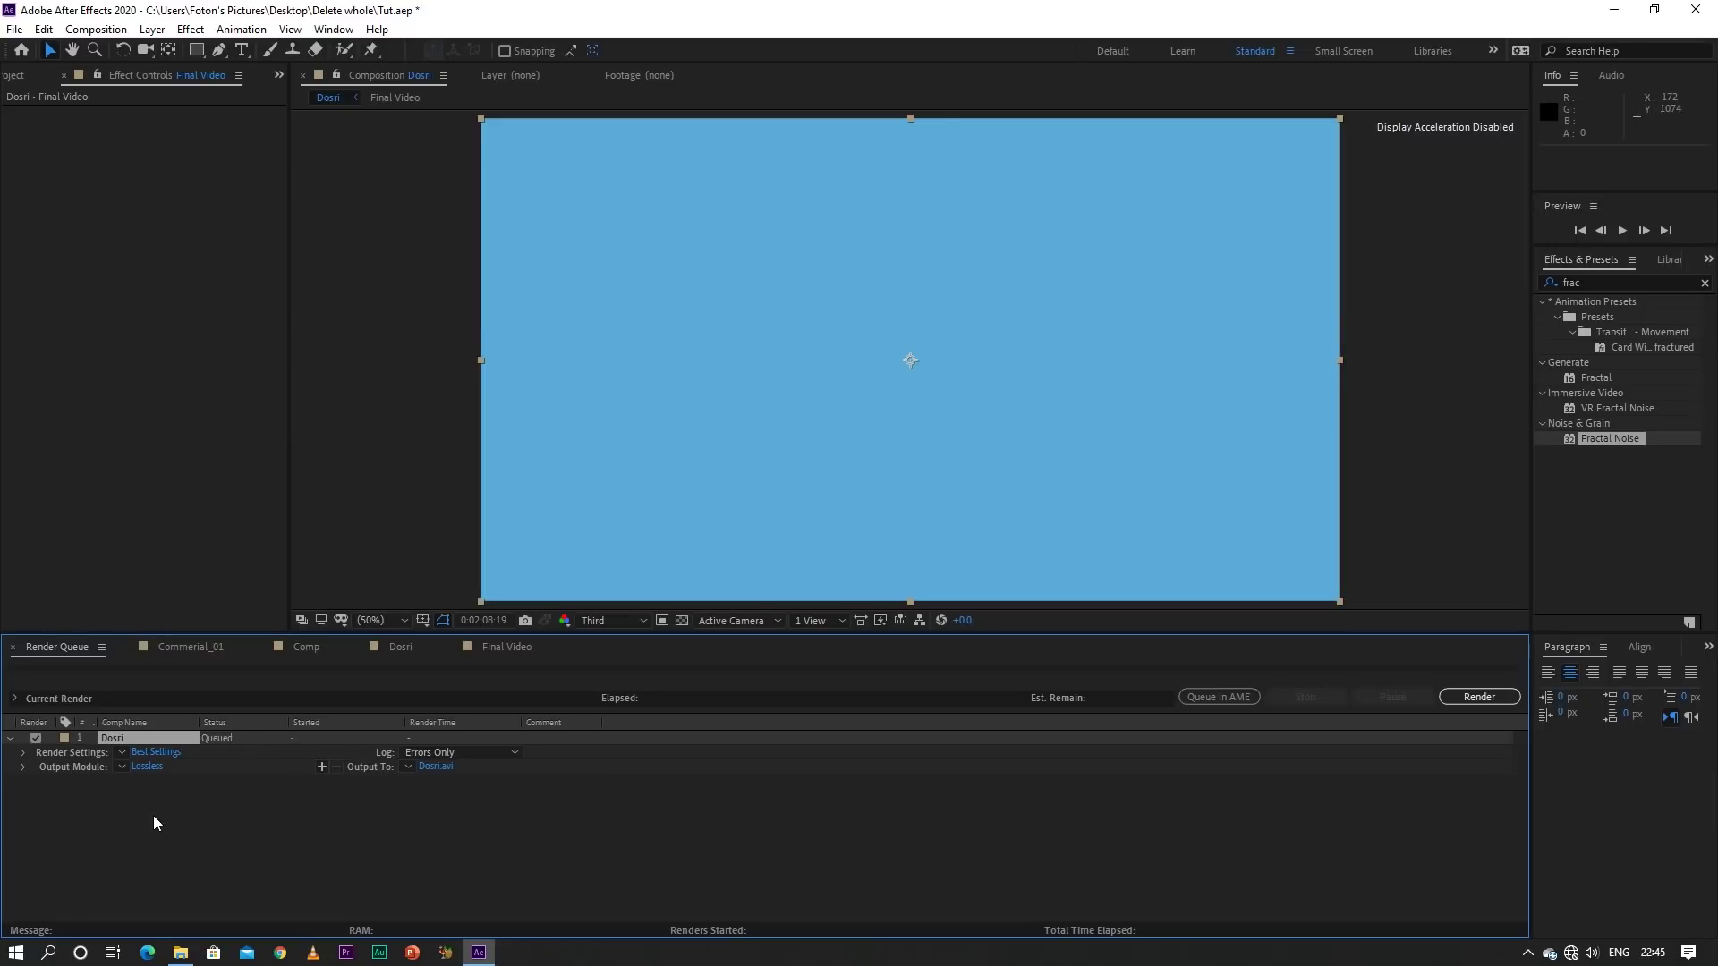
pyautogui.click(146, 767)
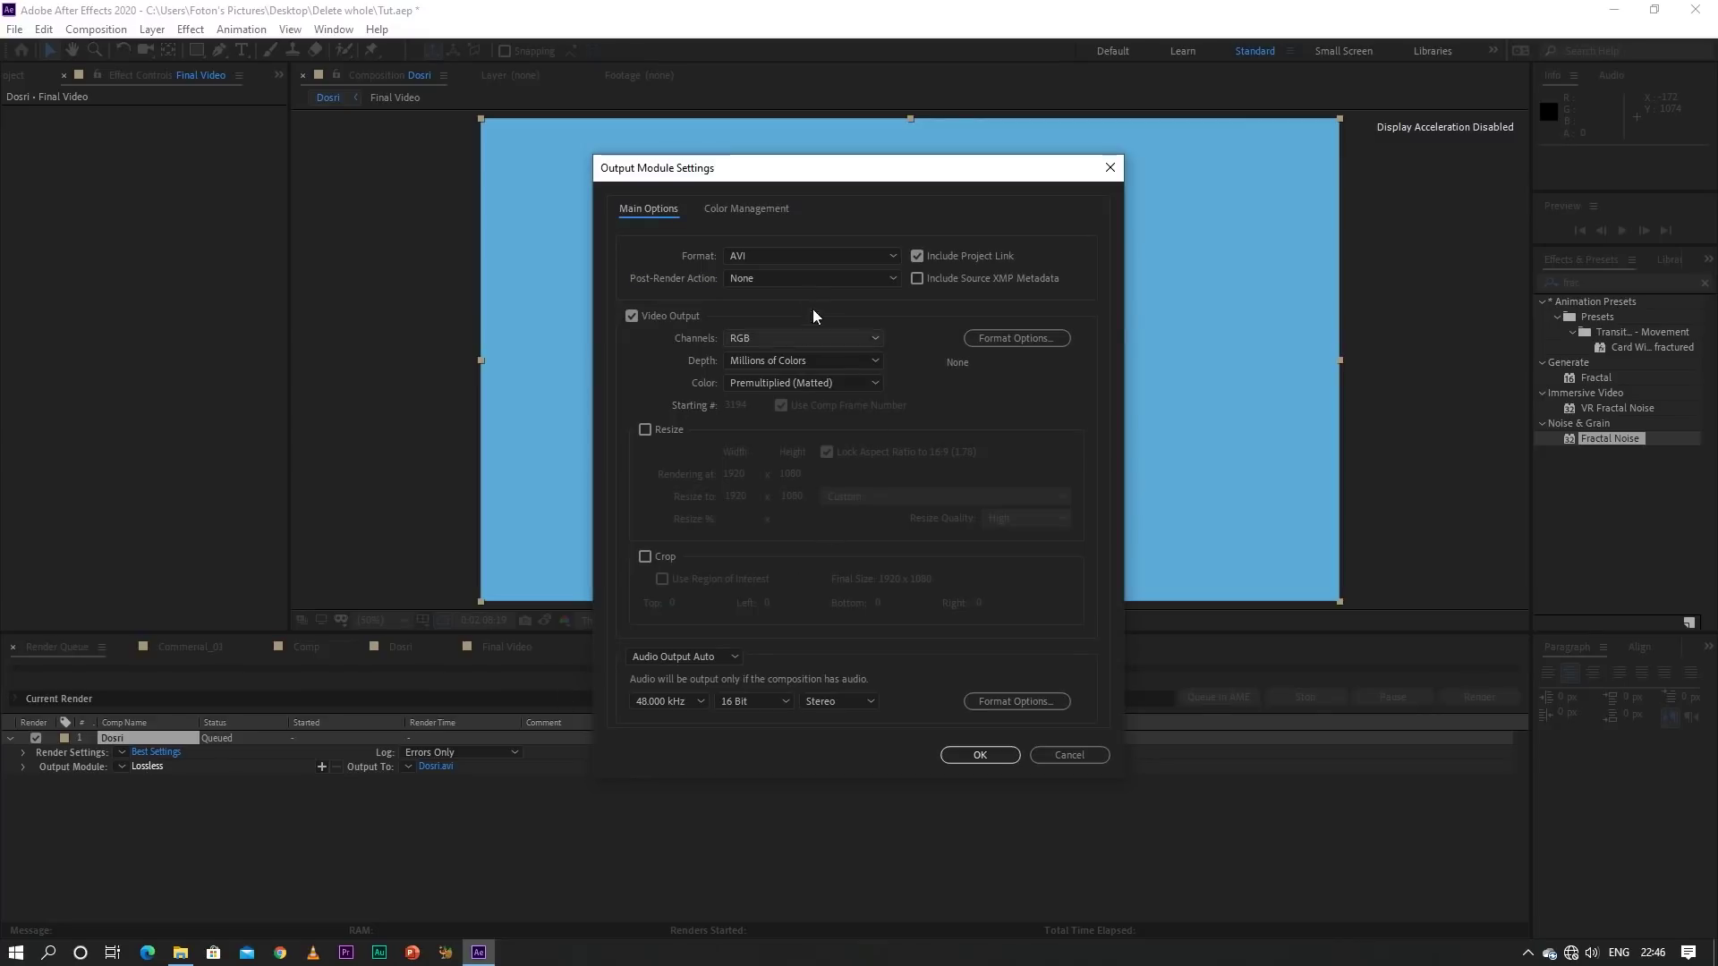
pyautogui.click(802, 256)
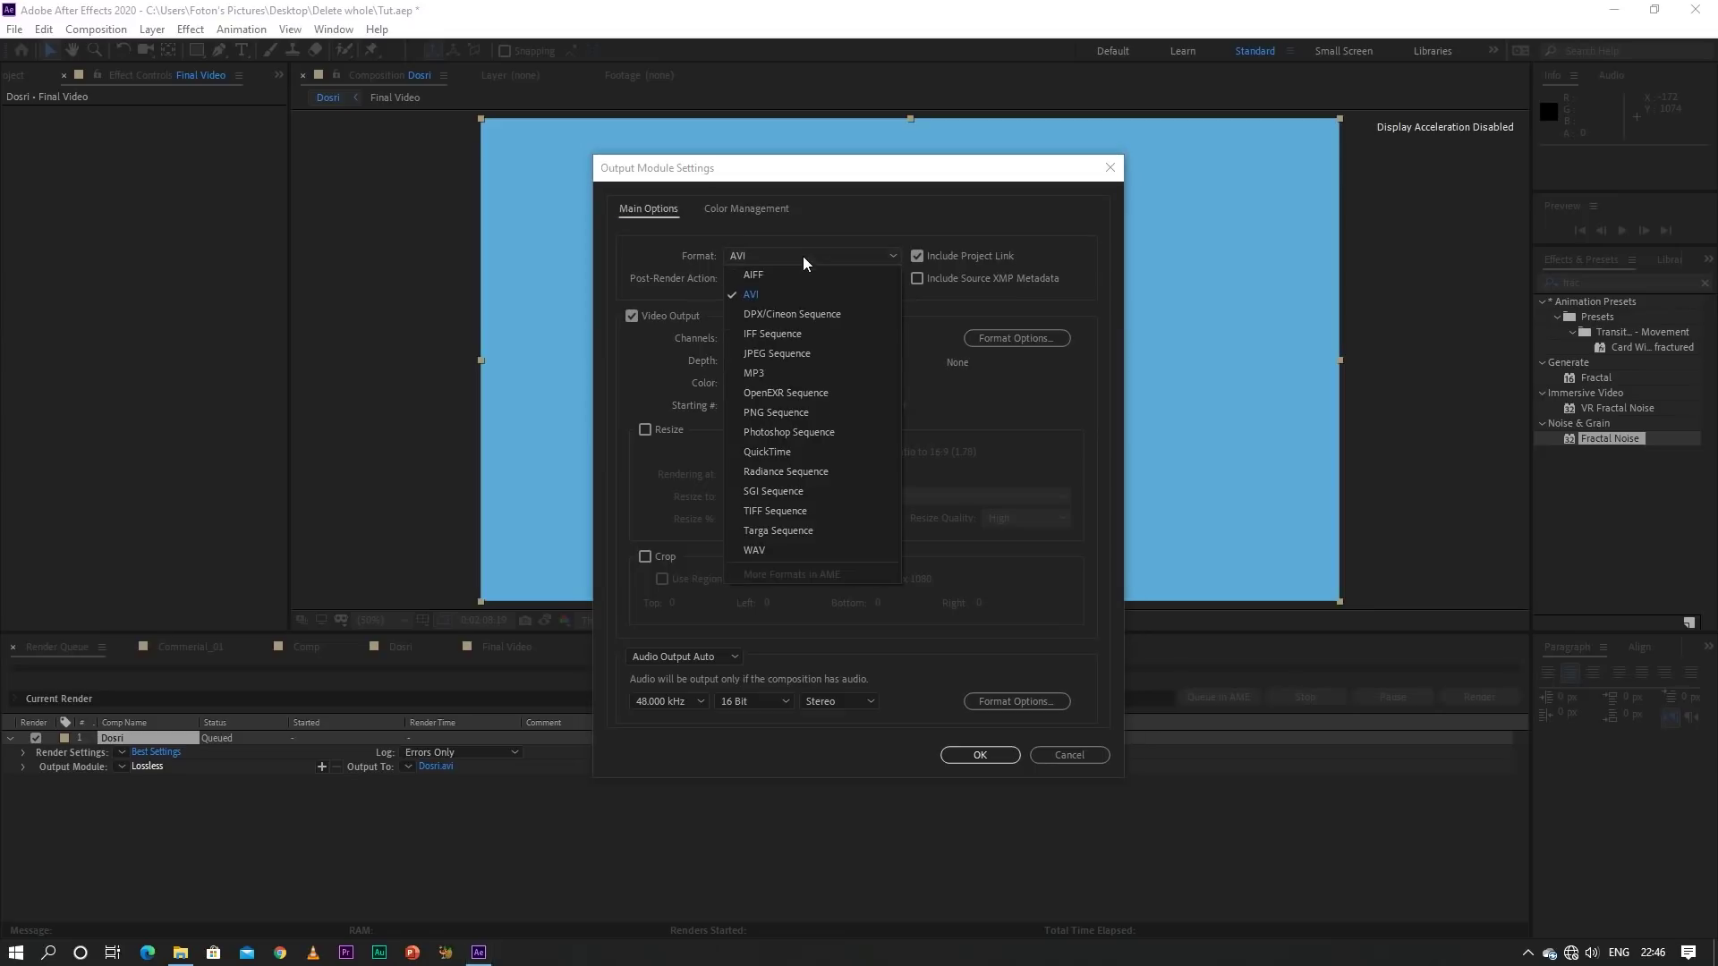
pyautogui.click(806, 450)
pyautogui.click(1027, 345)
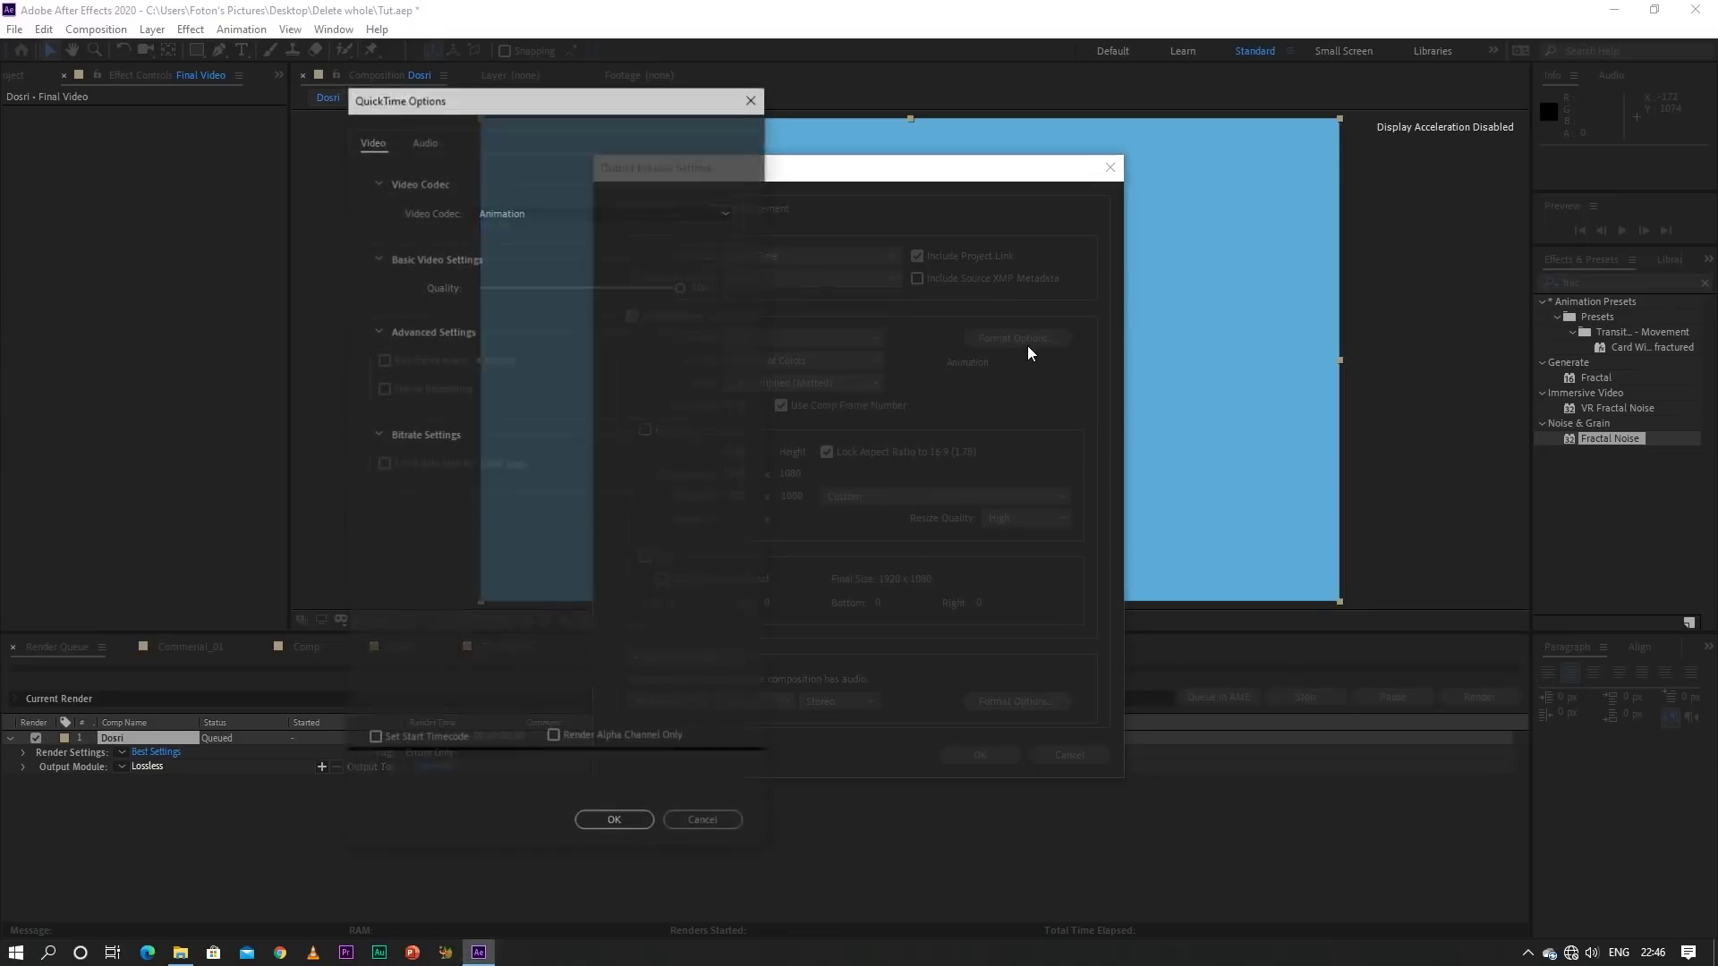
pyautogui.click(595, 212)
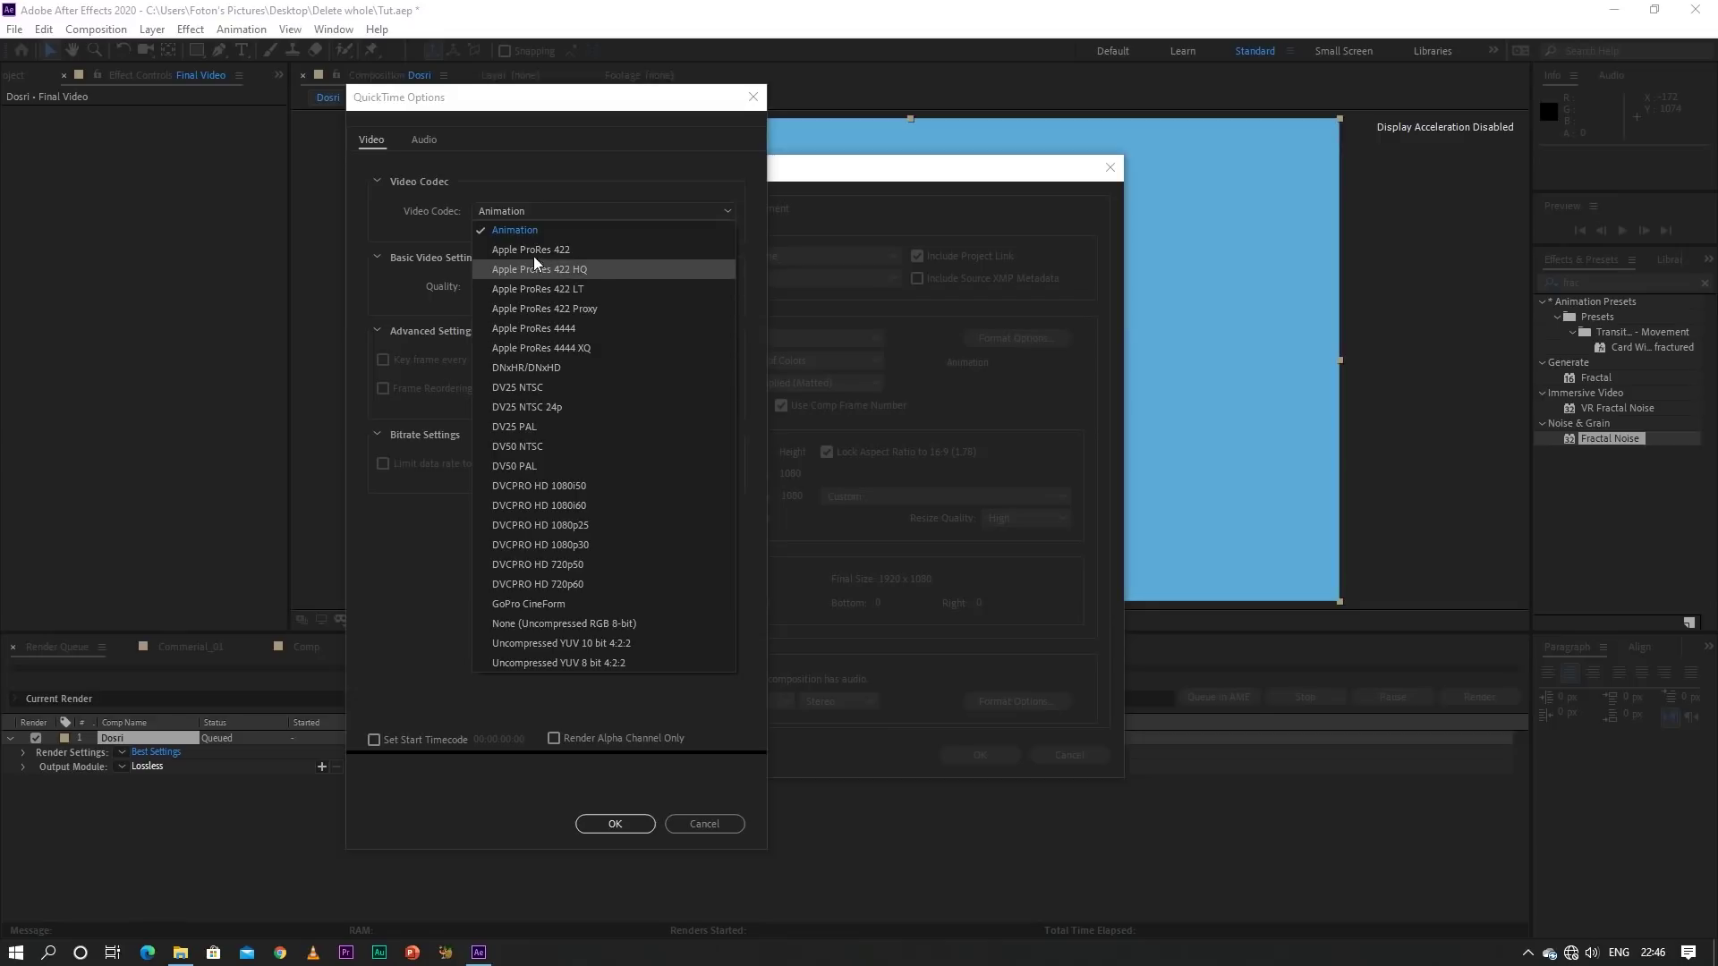
pyautogui.click(526, 229)
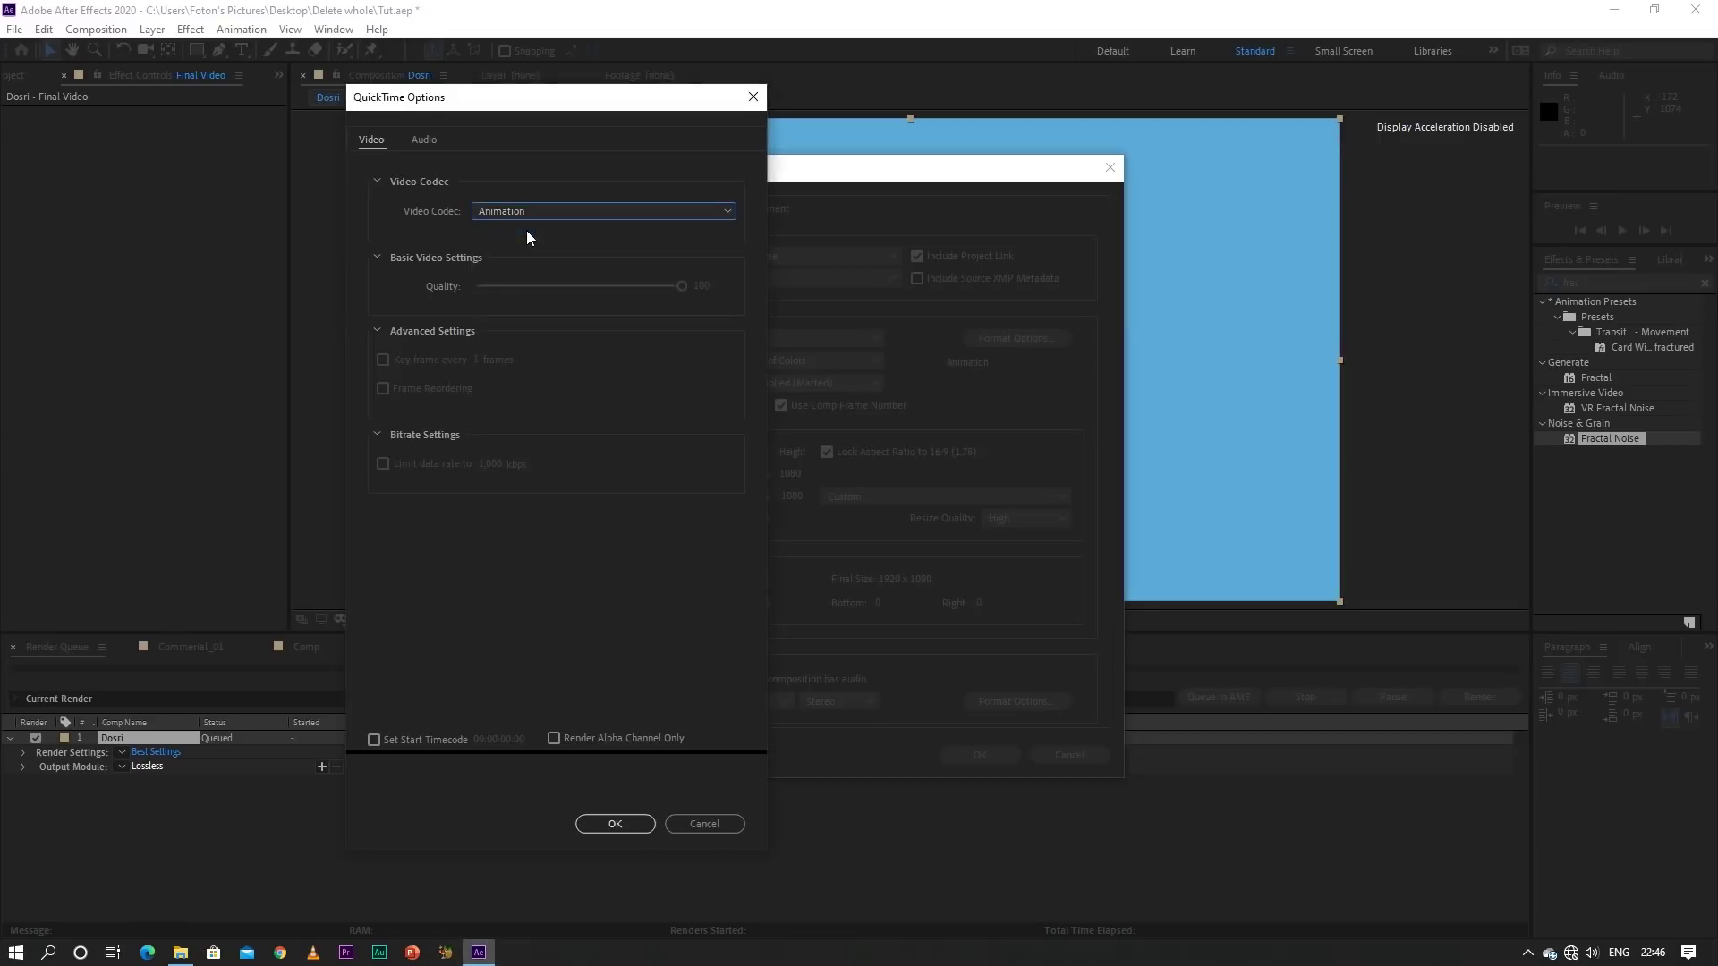
pyautogui.click(617, 823)
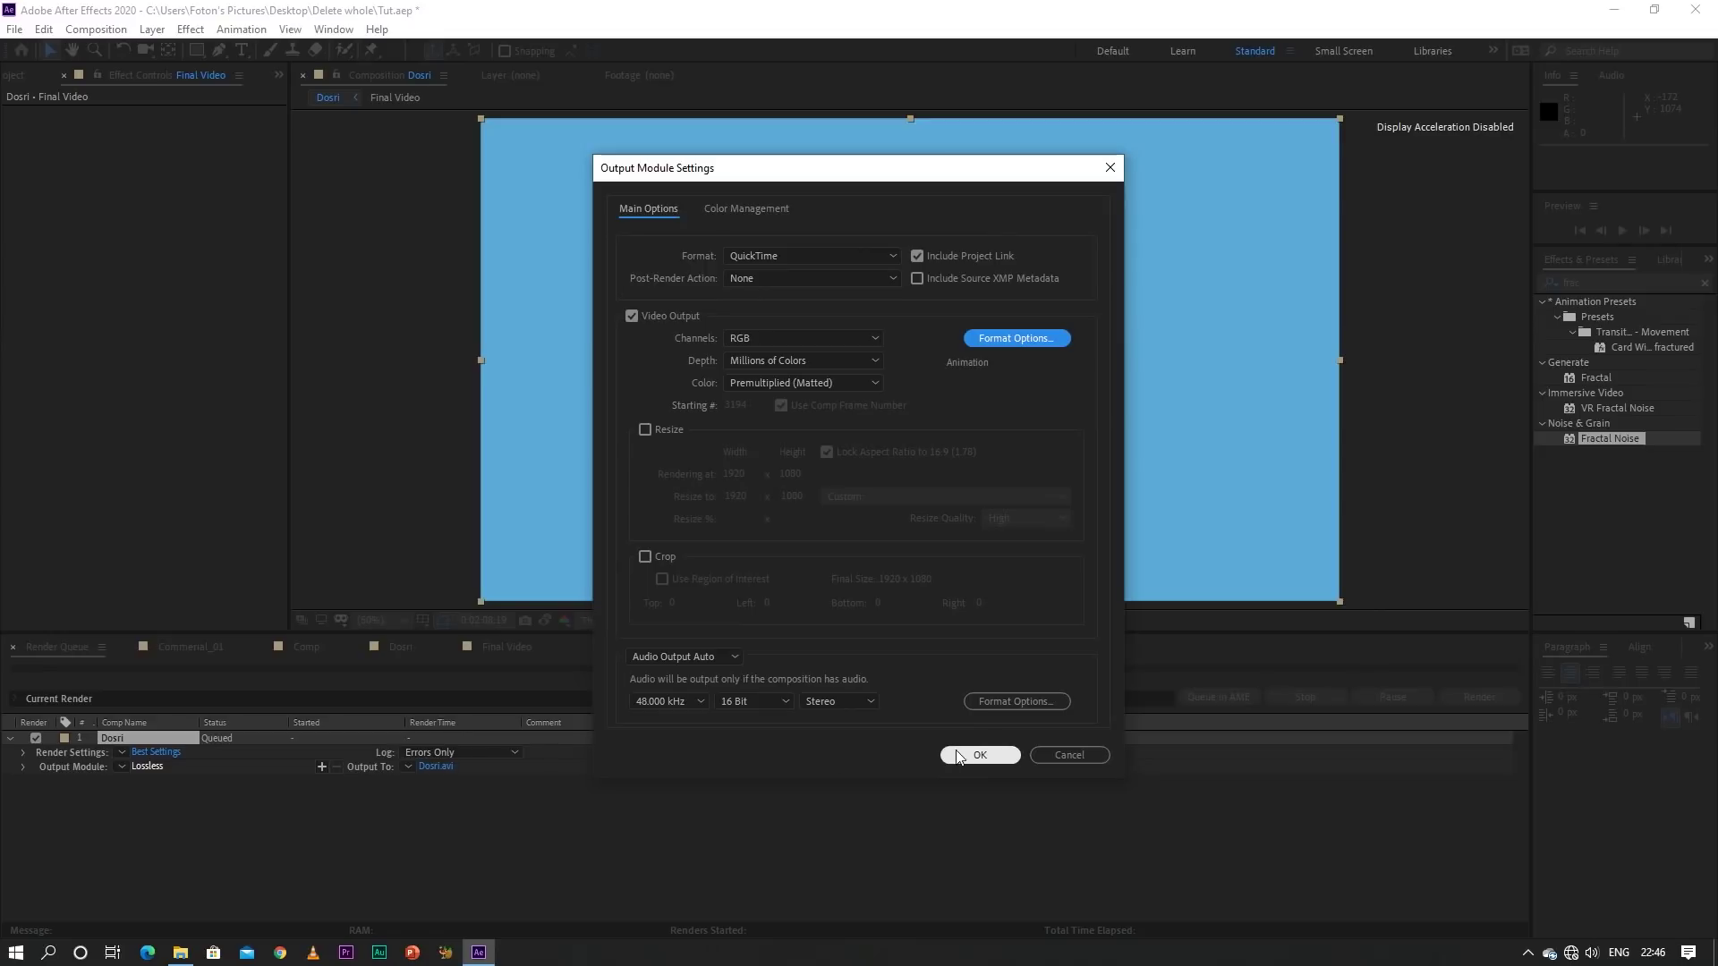
pyautogui.click(717, 656)
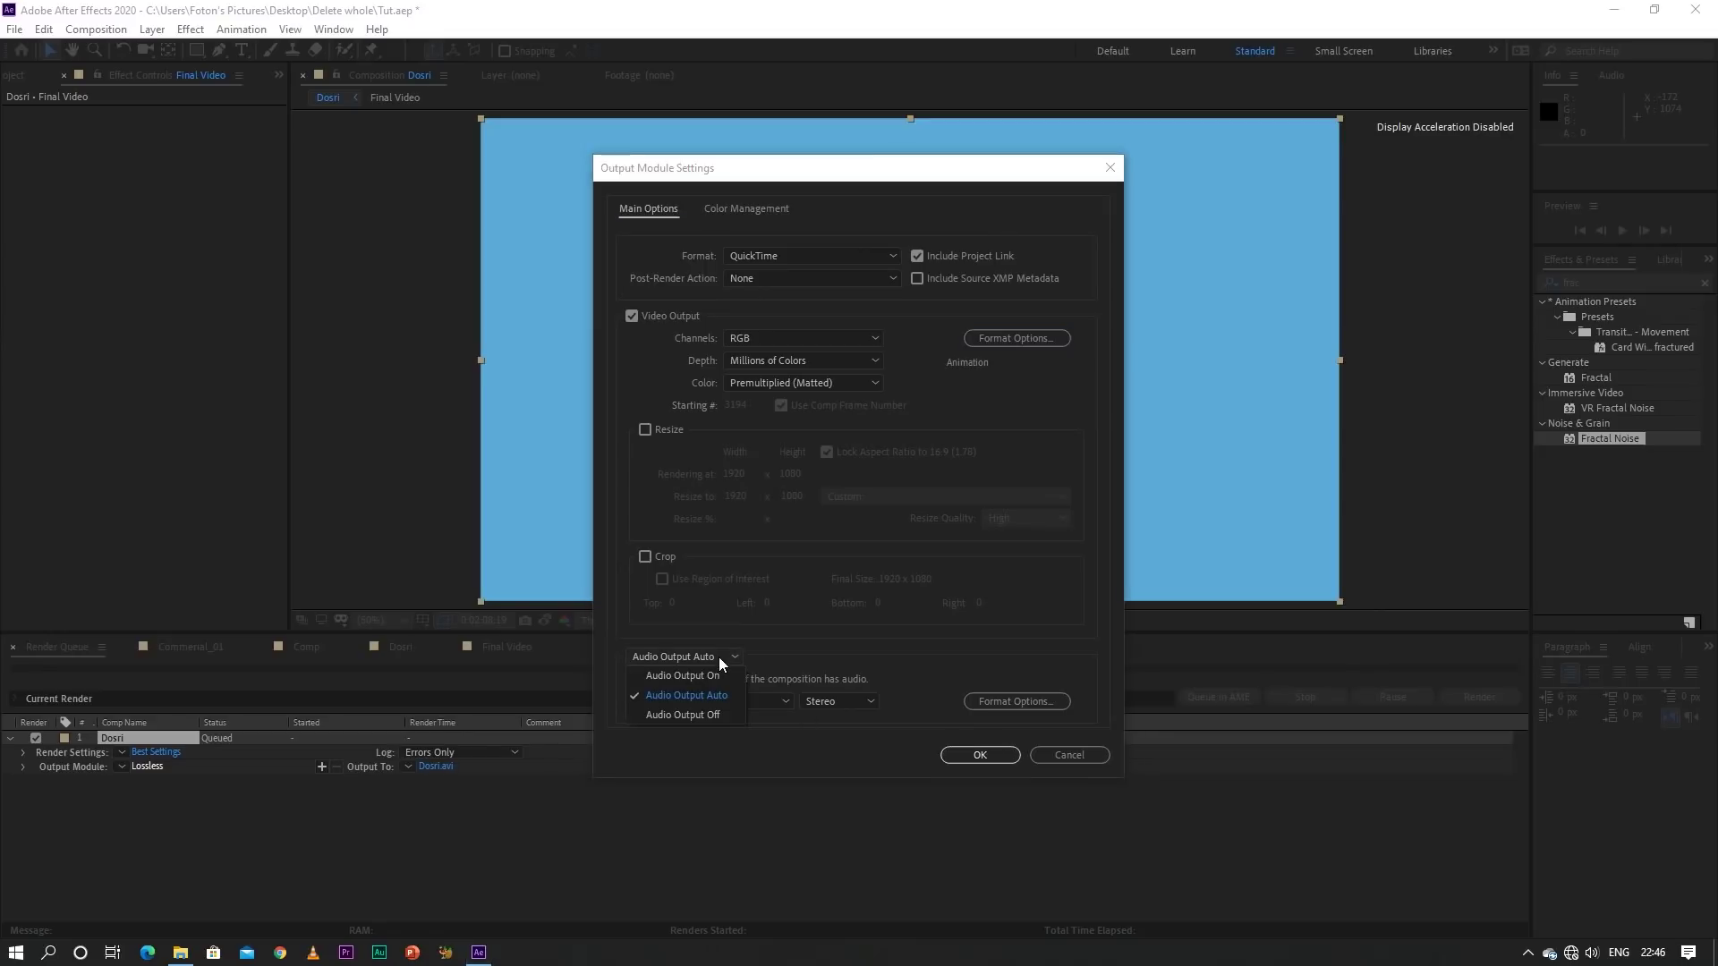
pyautogui.click(712, 713)
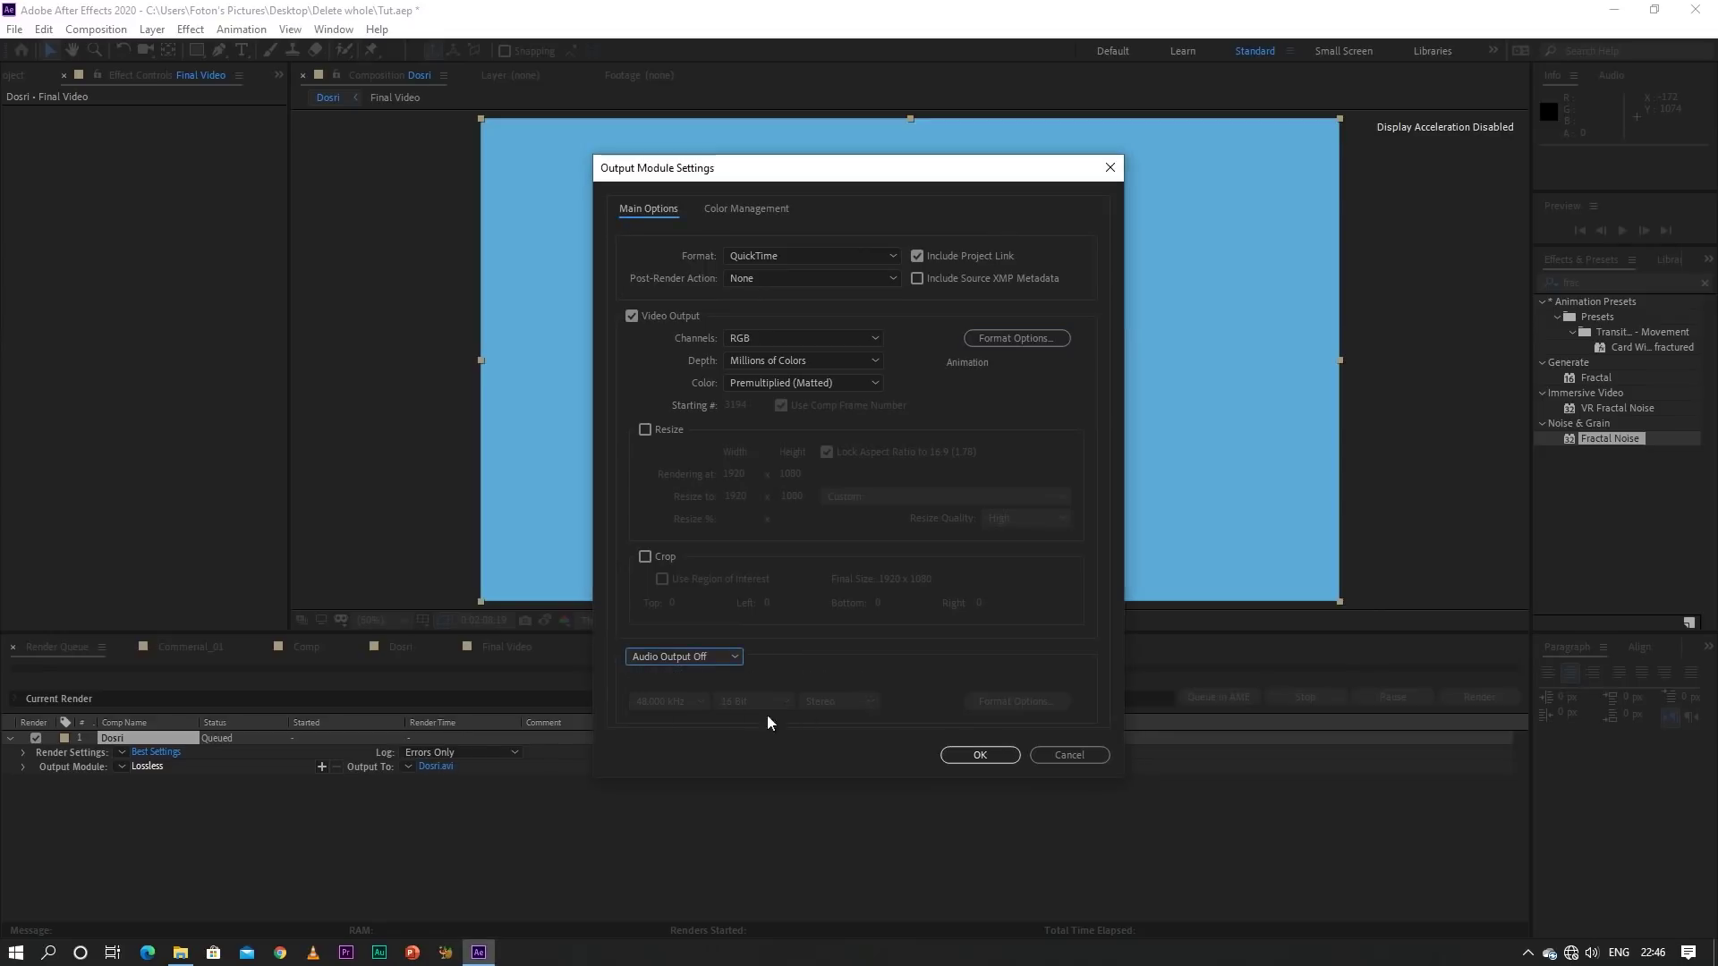
pyautogui.click(946, 754)
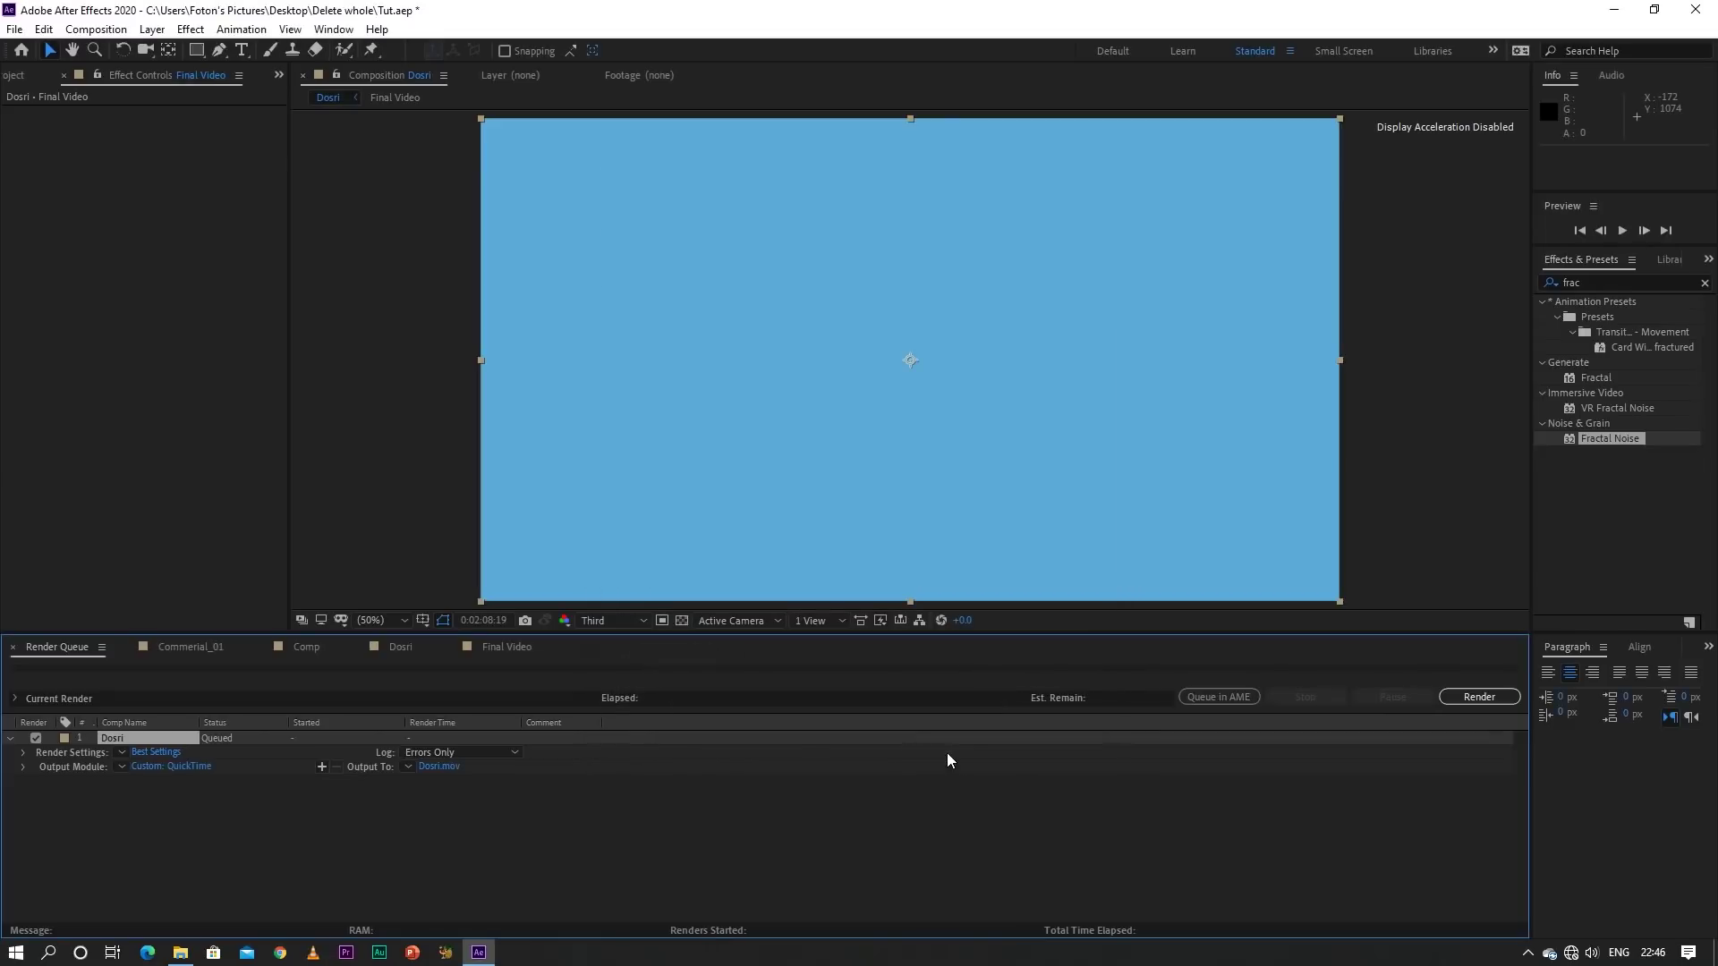
# Change the render output file to 'nbvmxcb' instead of overwriting Dosri.mov
pyautogui.click(431, 770)
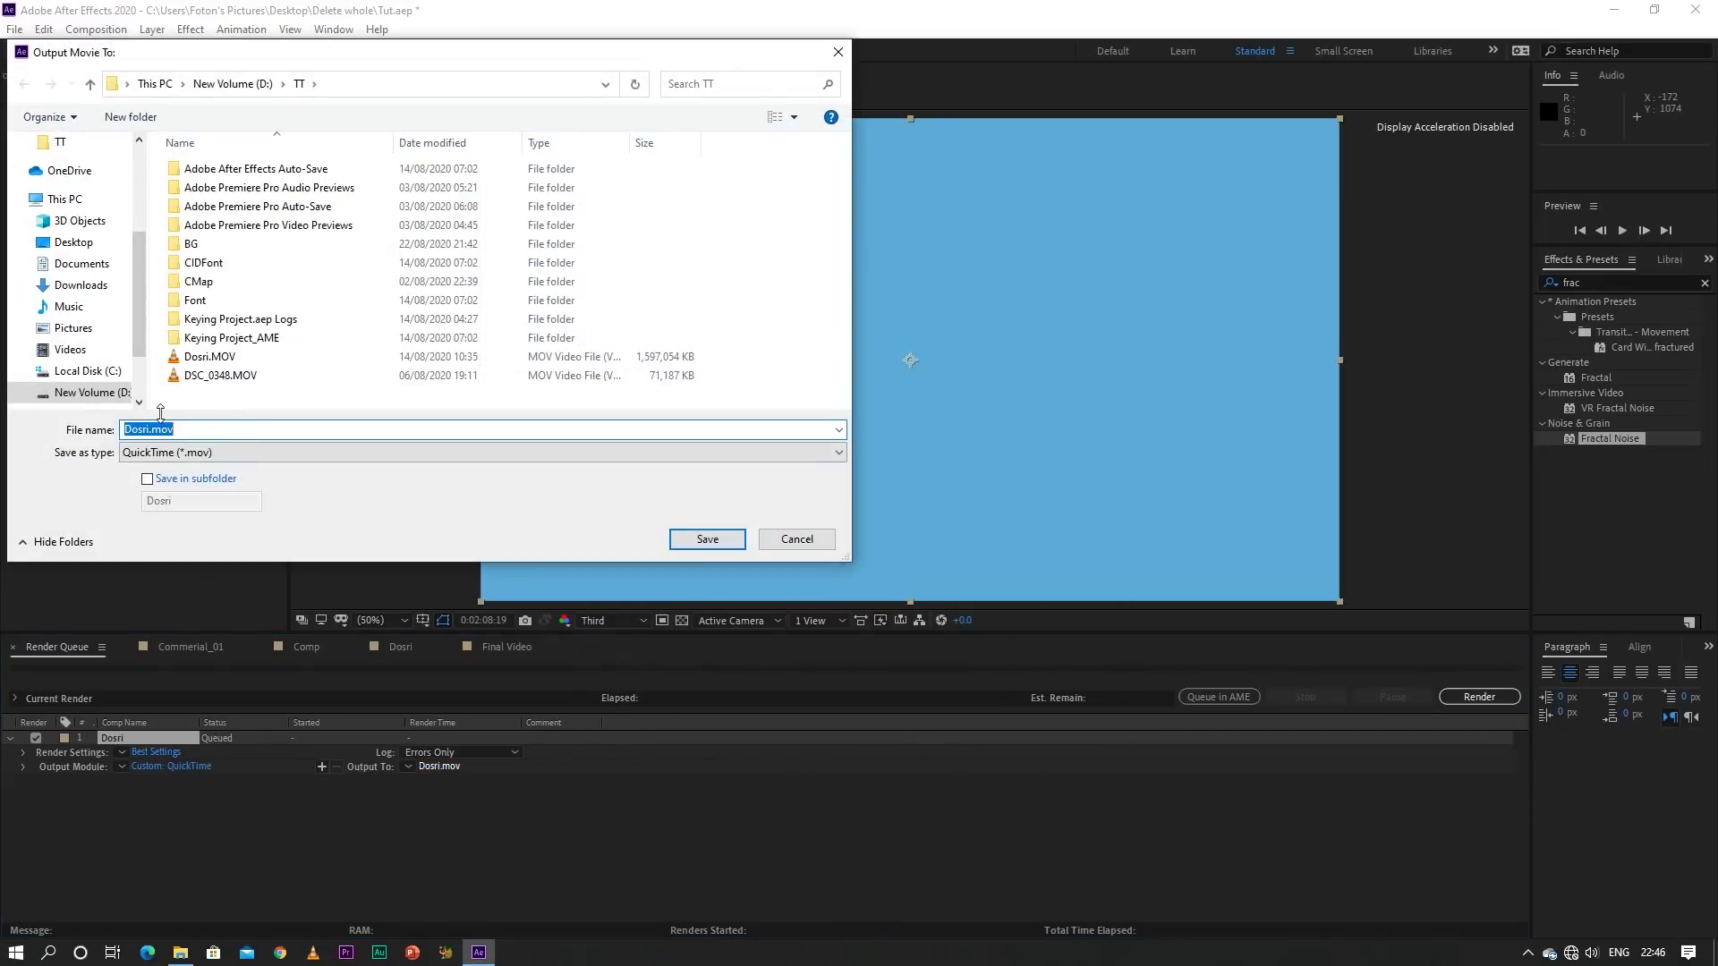
pyautogui.click(706, 540)
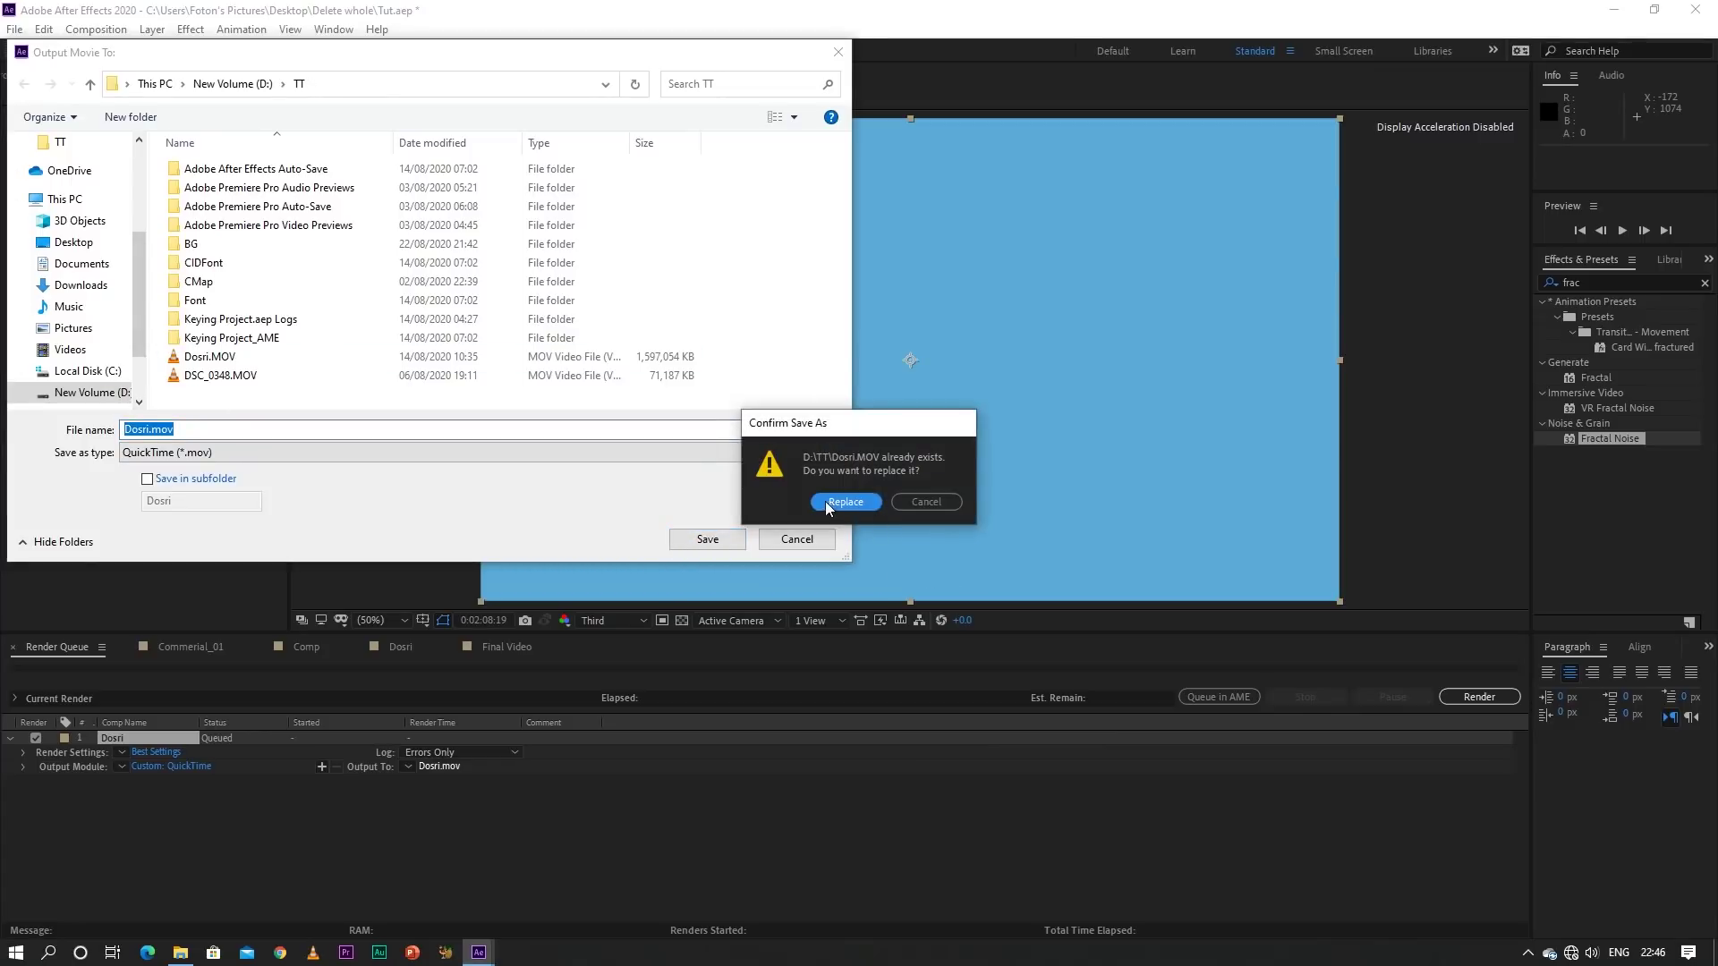
pyautogui.click(922, 503)
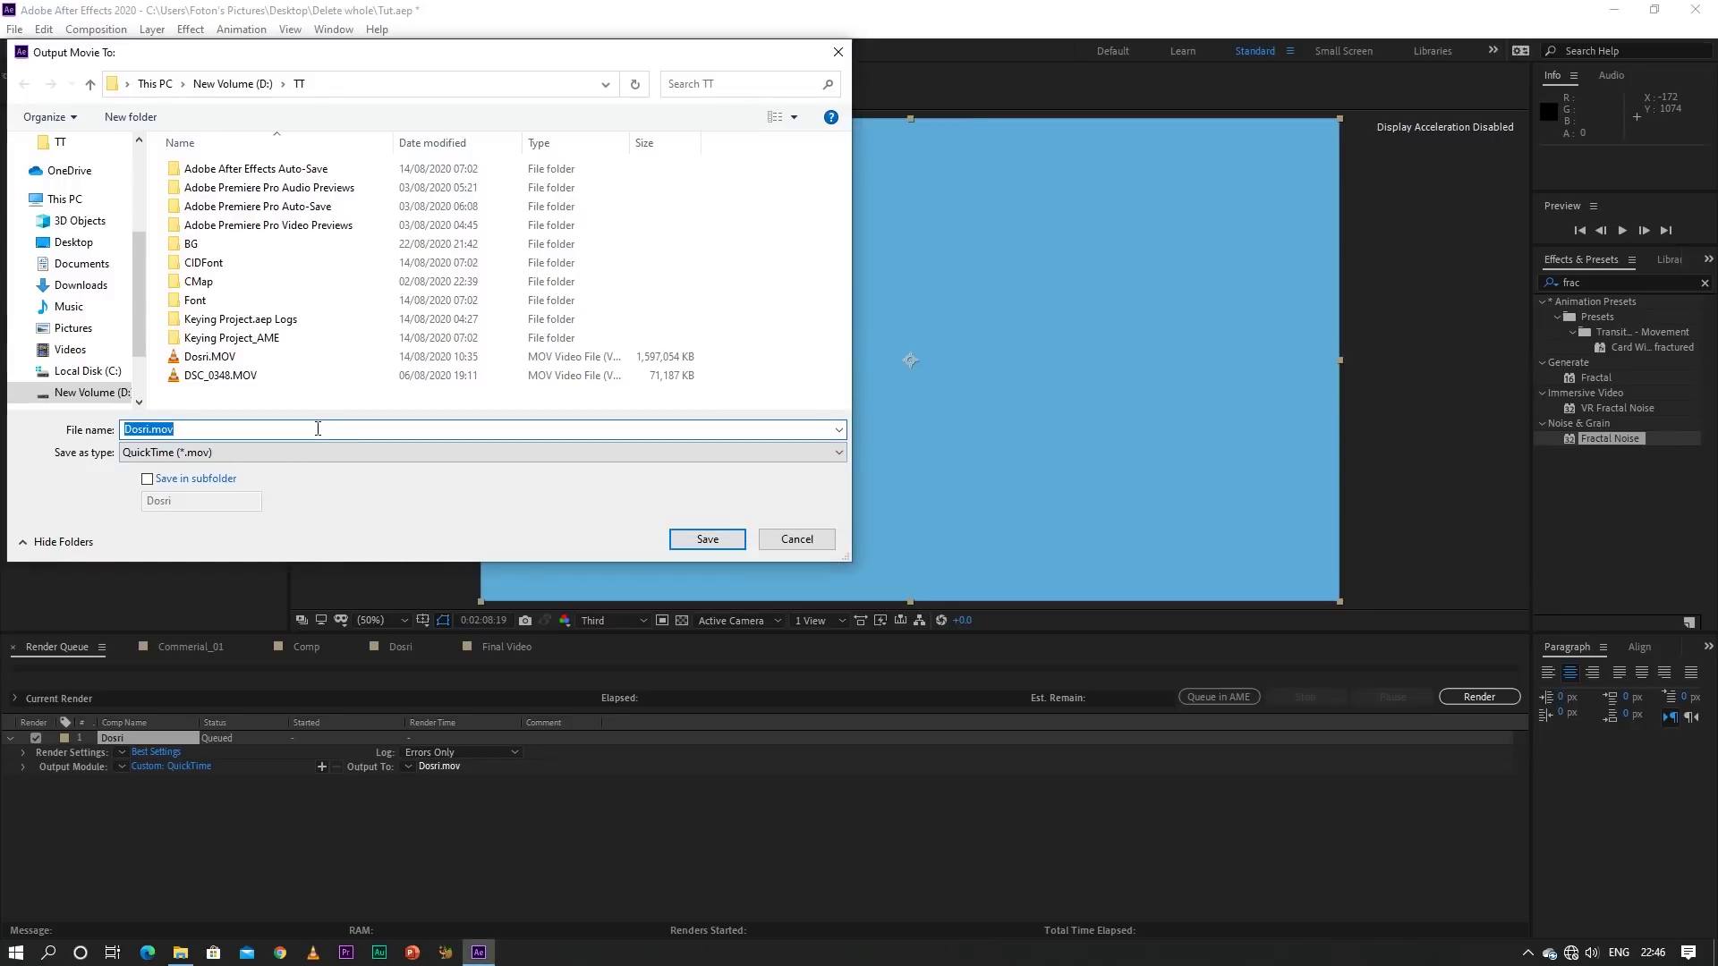
pyautogui.write('nbvmxcb')
pyautogui.click(707, 540)
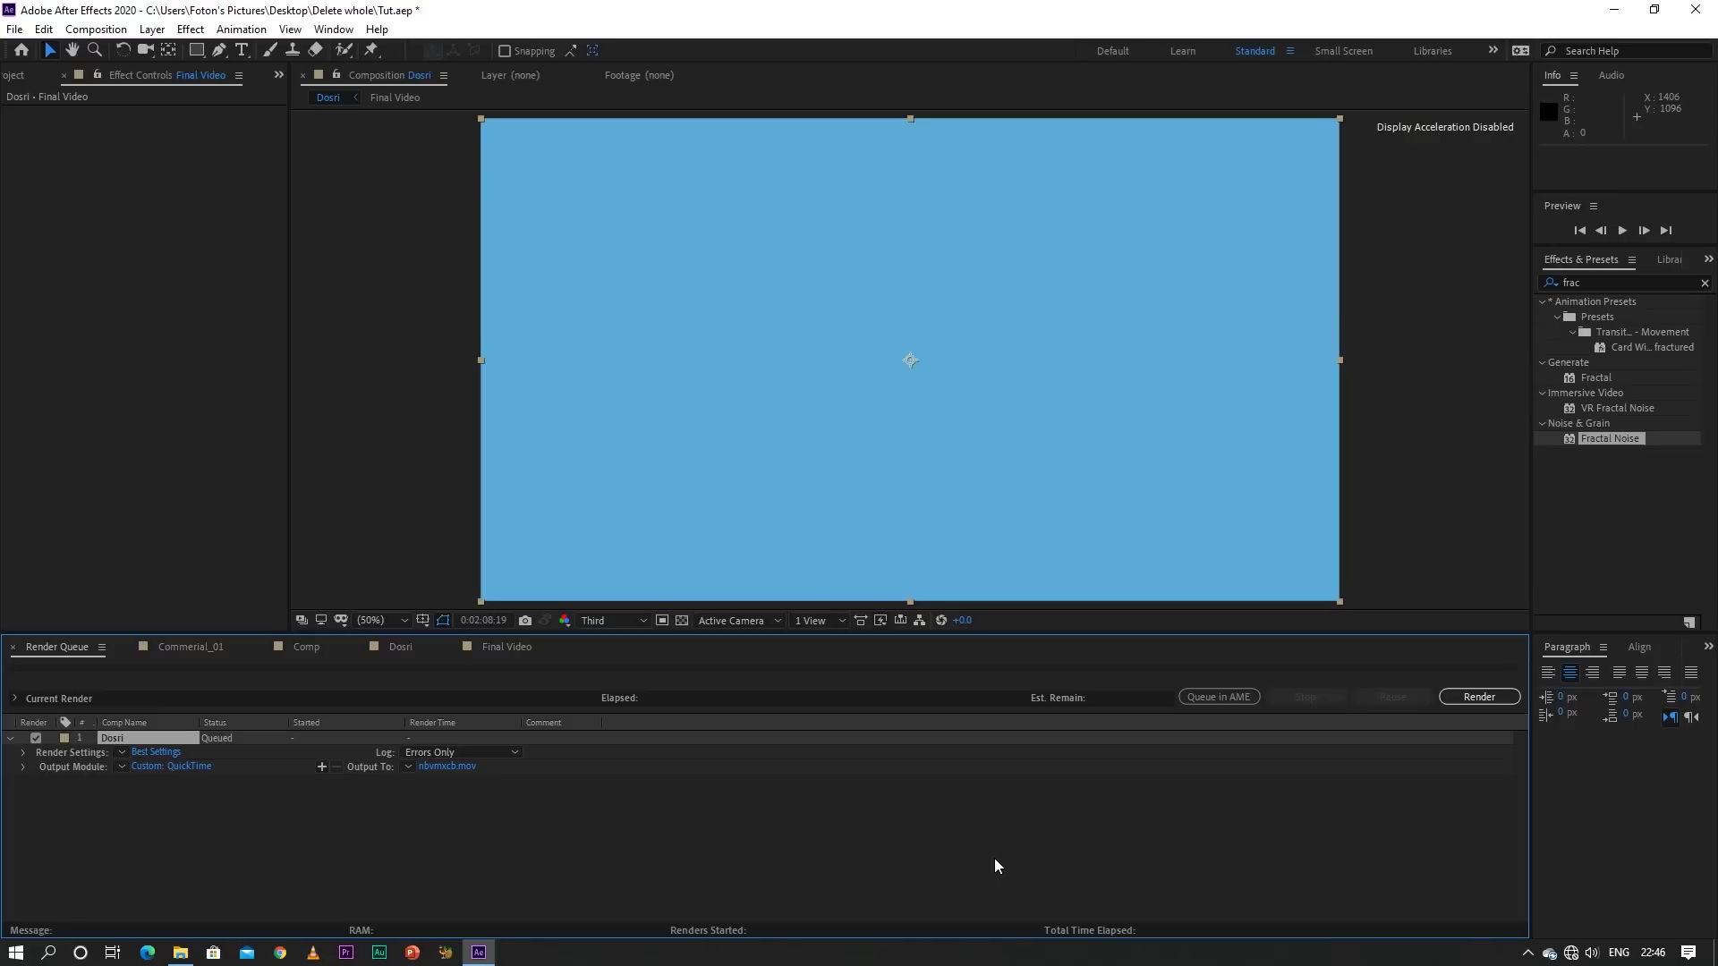
# Reselect the Dosri composition and add it to the Adobe Media Encoder queue
pyautogui.click(510, 650)
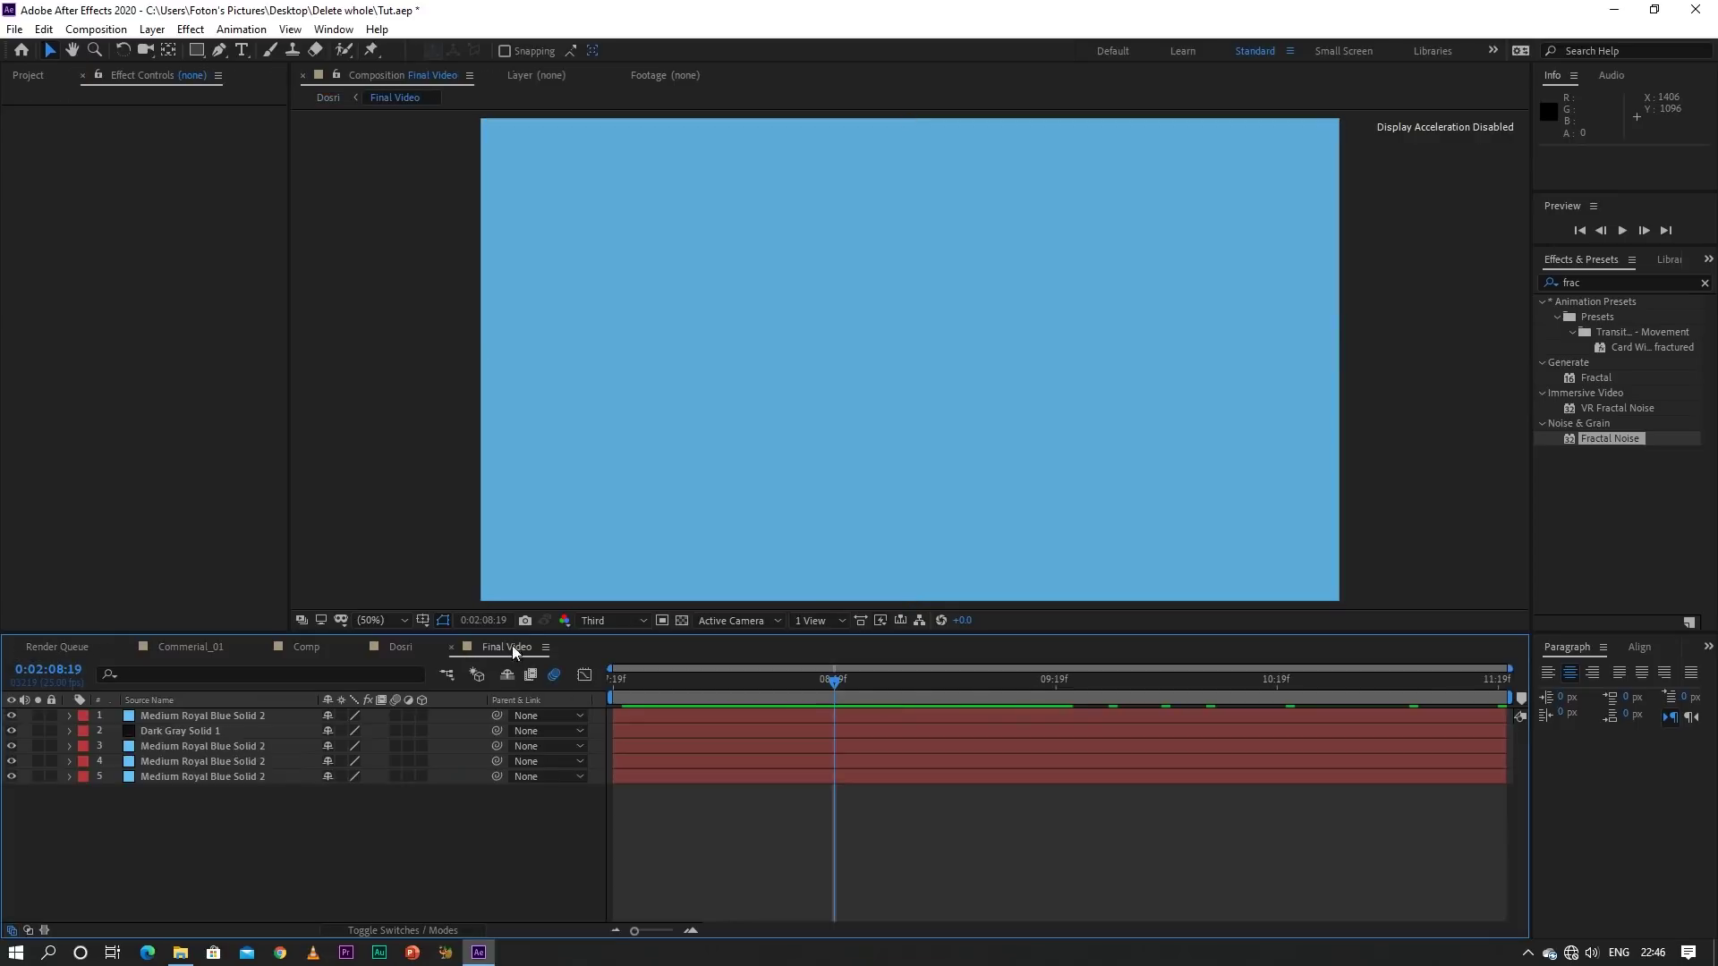
pyautogui.click(401, 646)
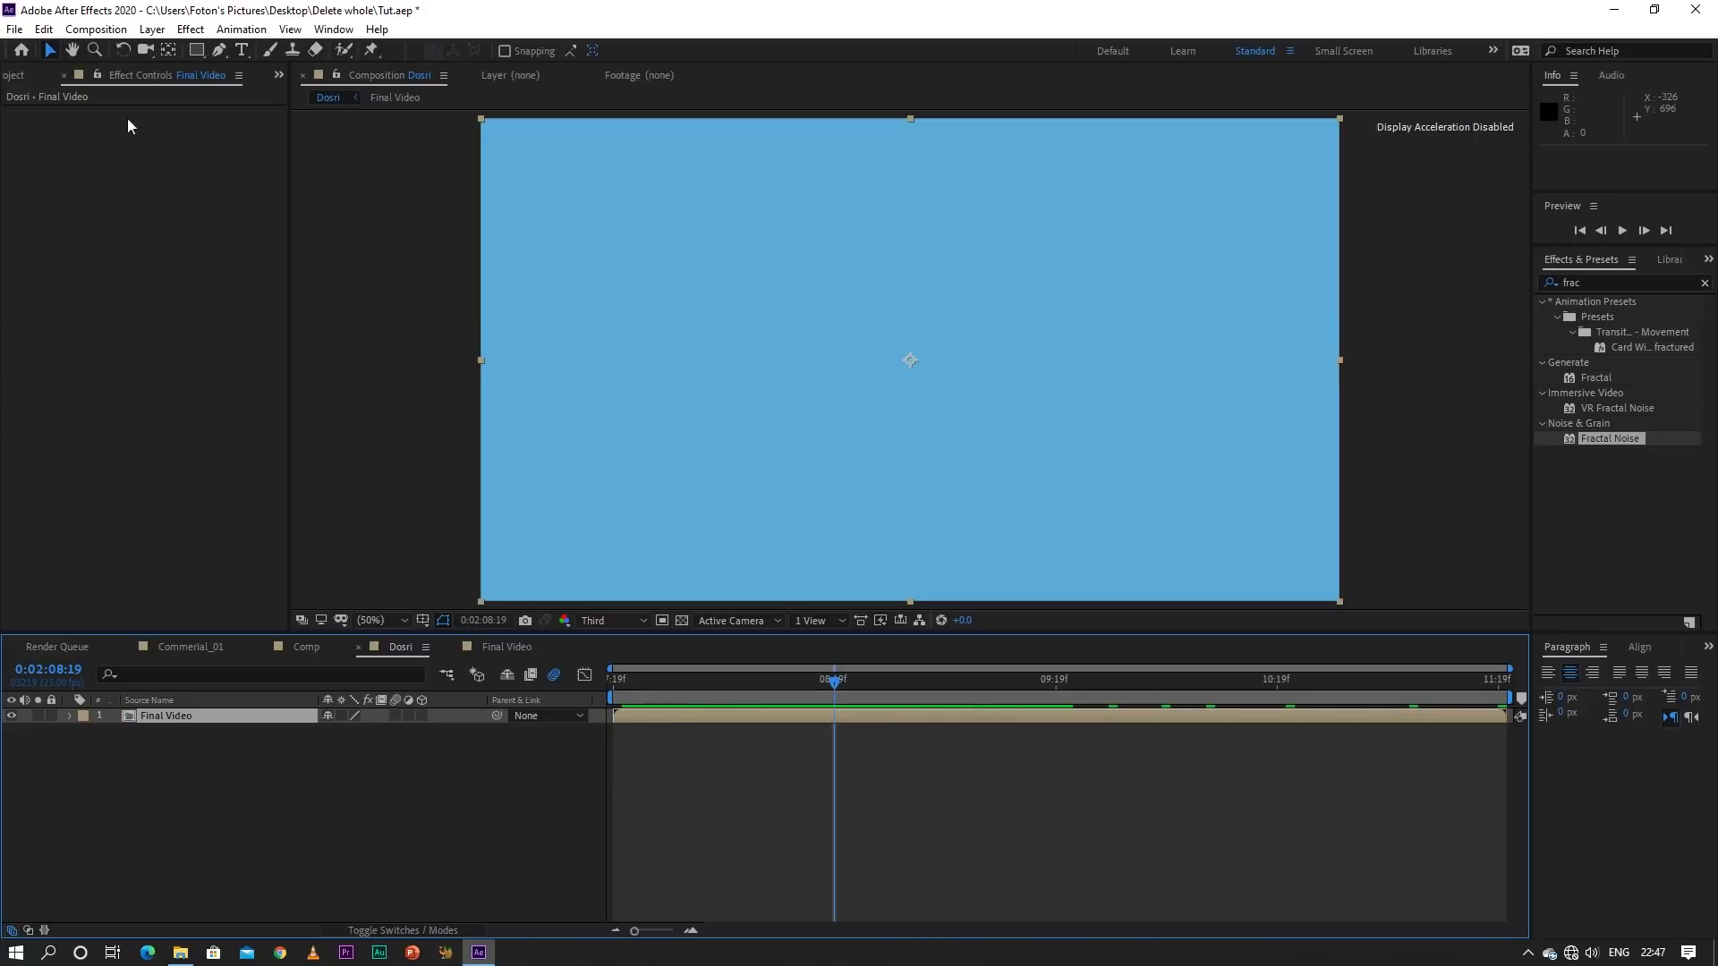
pyautogui.click(125, 36)
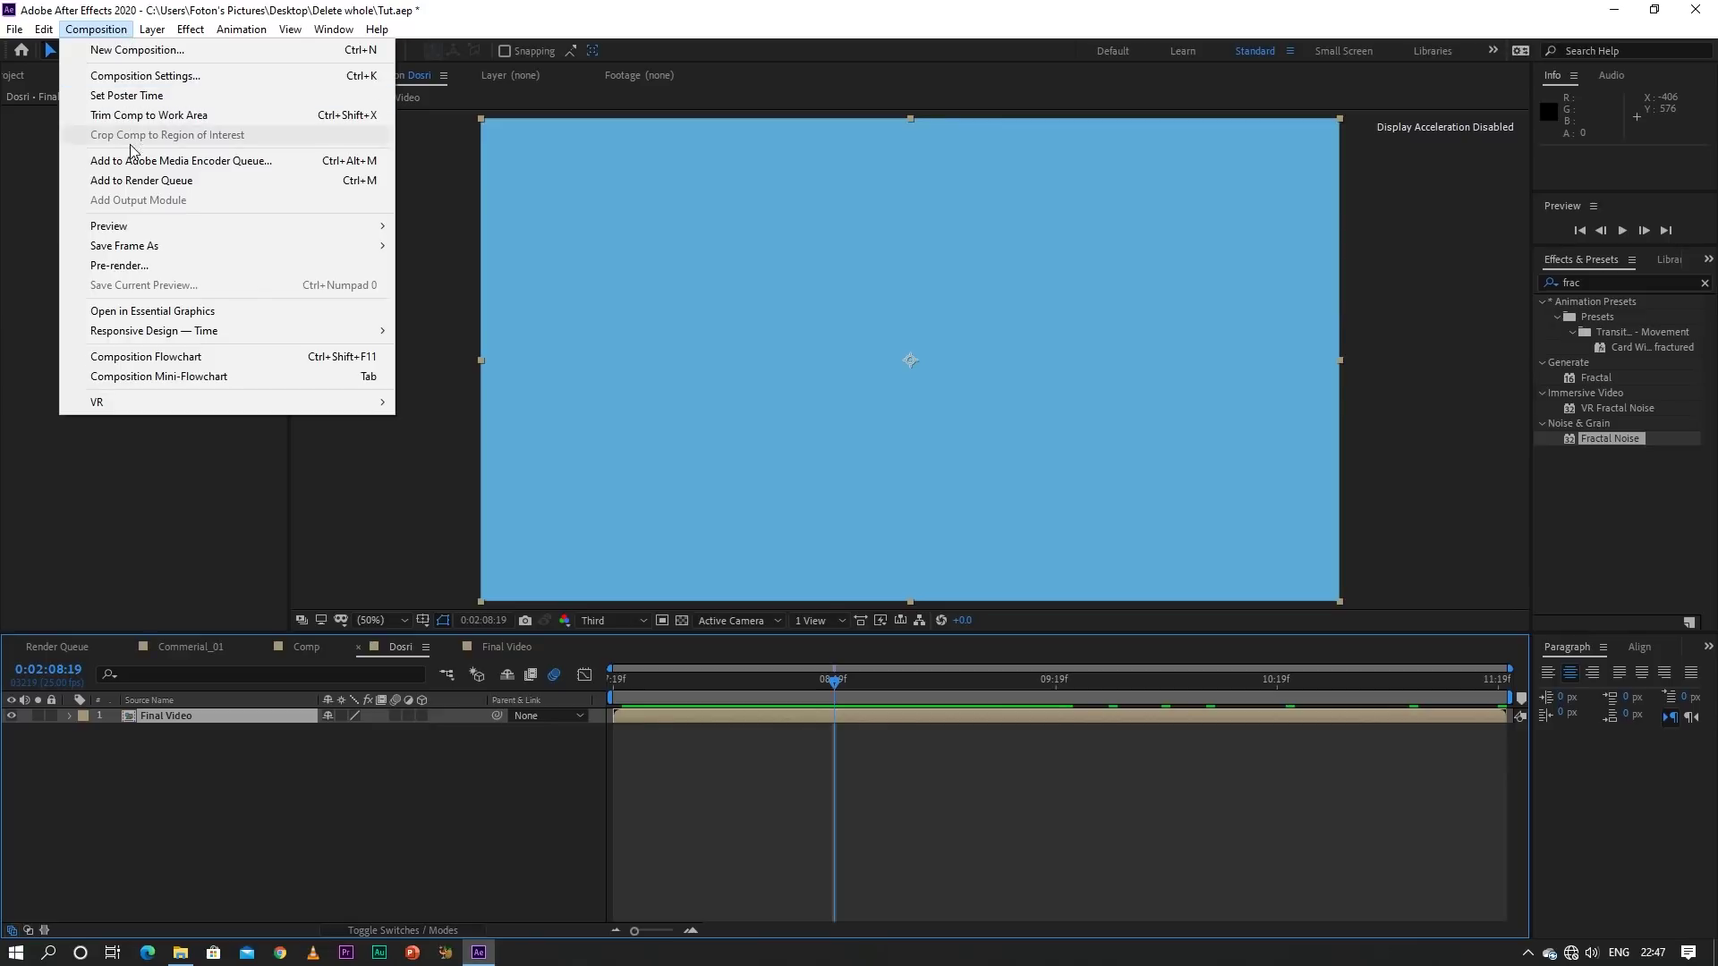
pyautogui.click(173, 169)
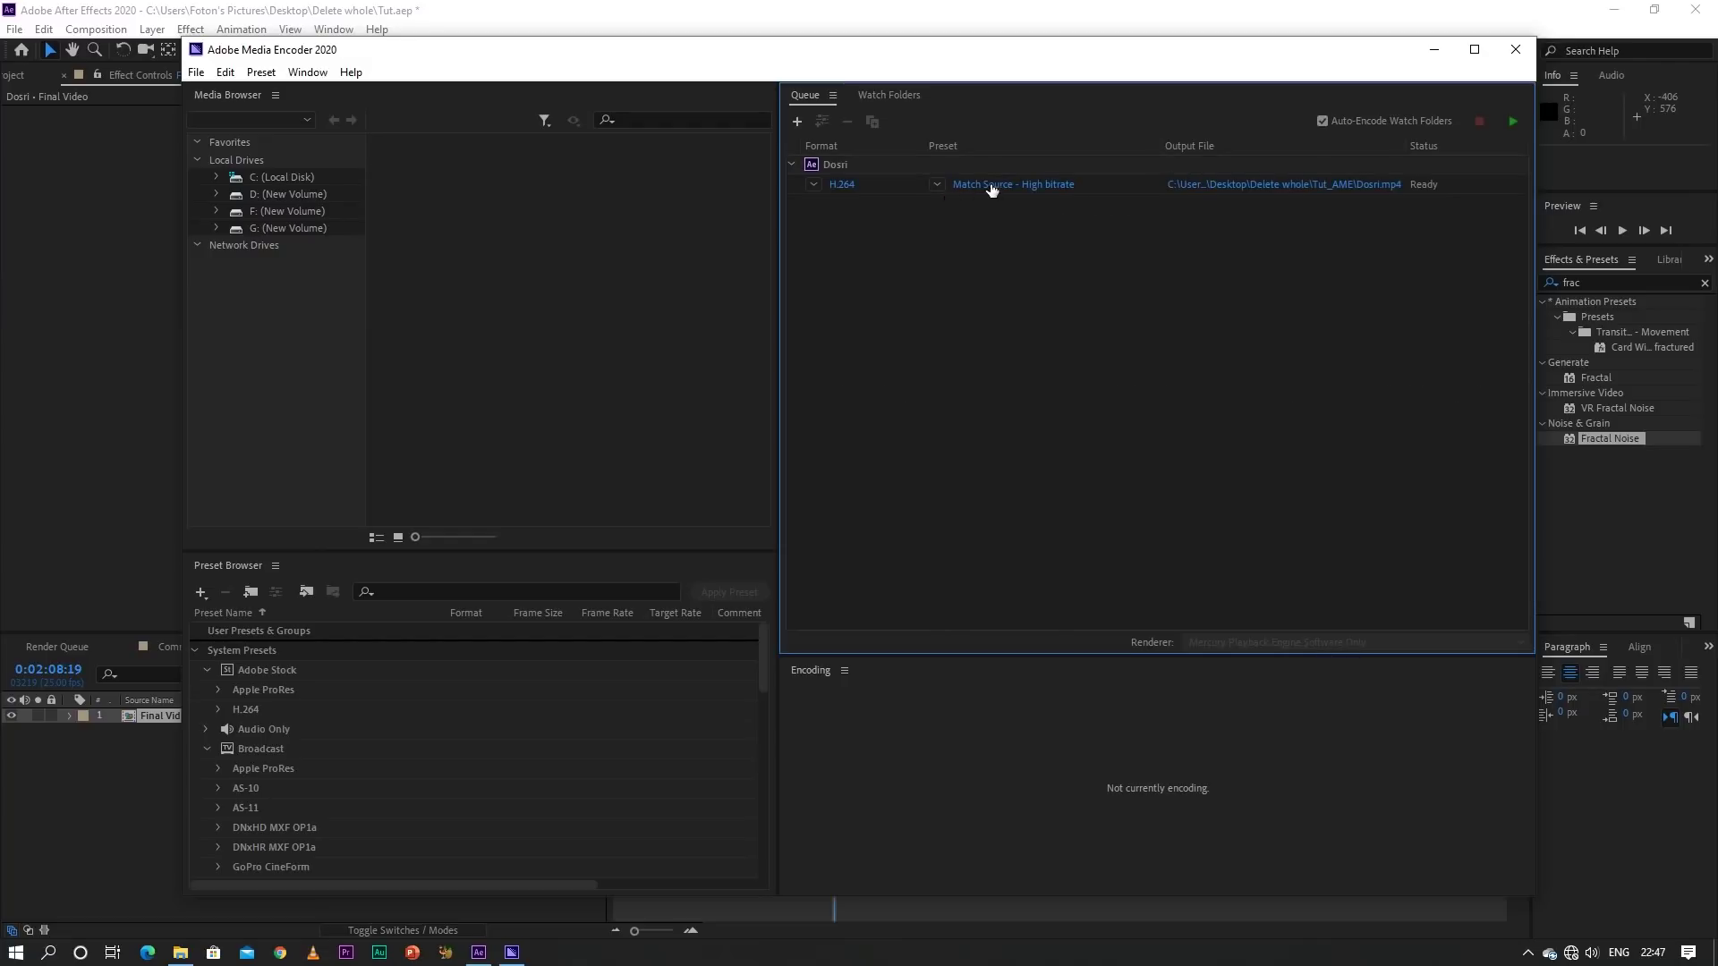
# In Dosri's export settings, preview around 0:02:09:05 and apply the YouTube 2160p 4K Ultra HD preset
pyautogui.click(996, 185)
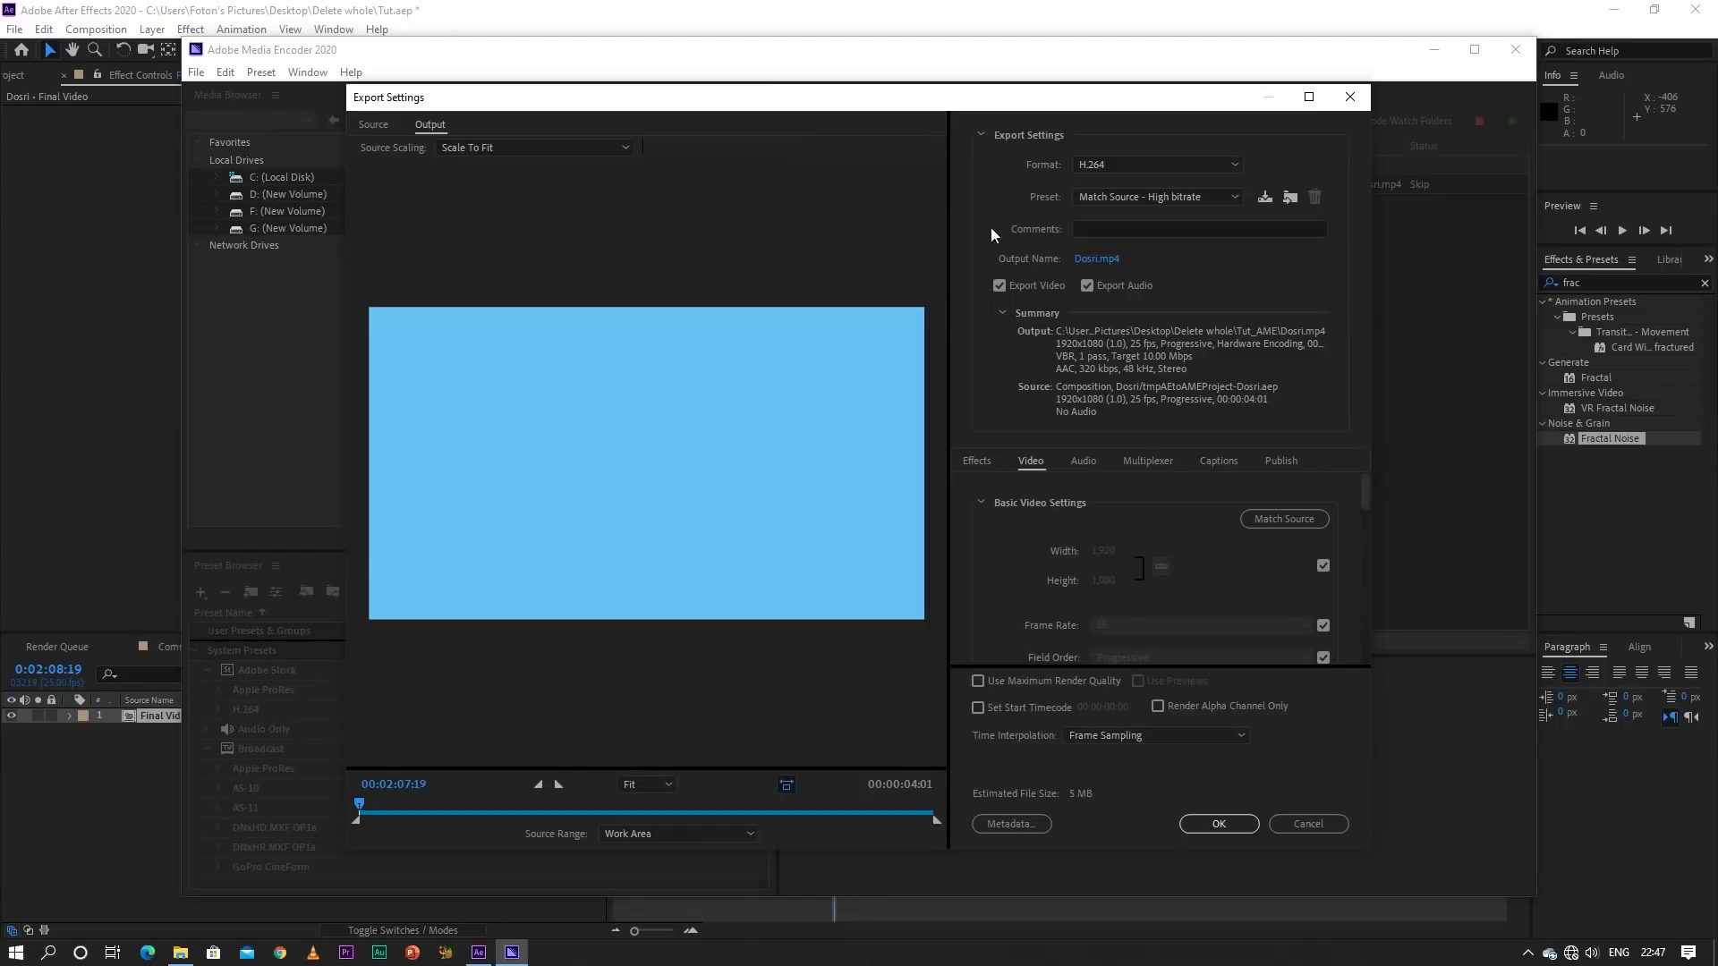
pyautogui.moveTo(515, 807); pyautogui.dragTo(564, 805)
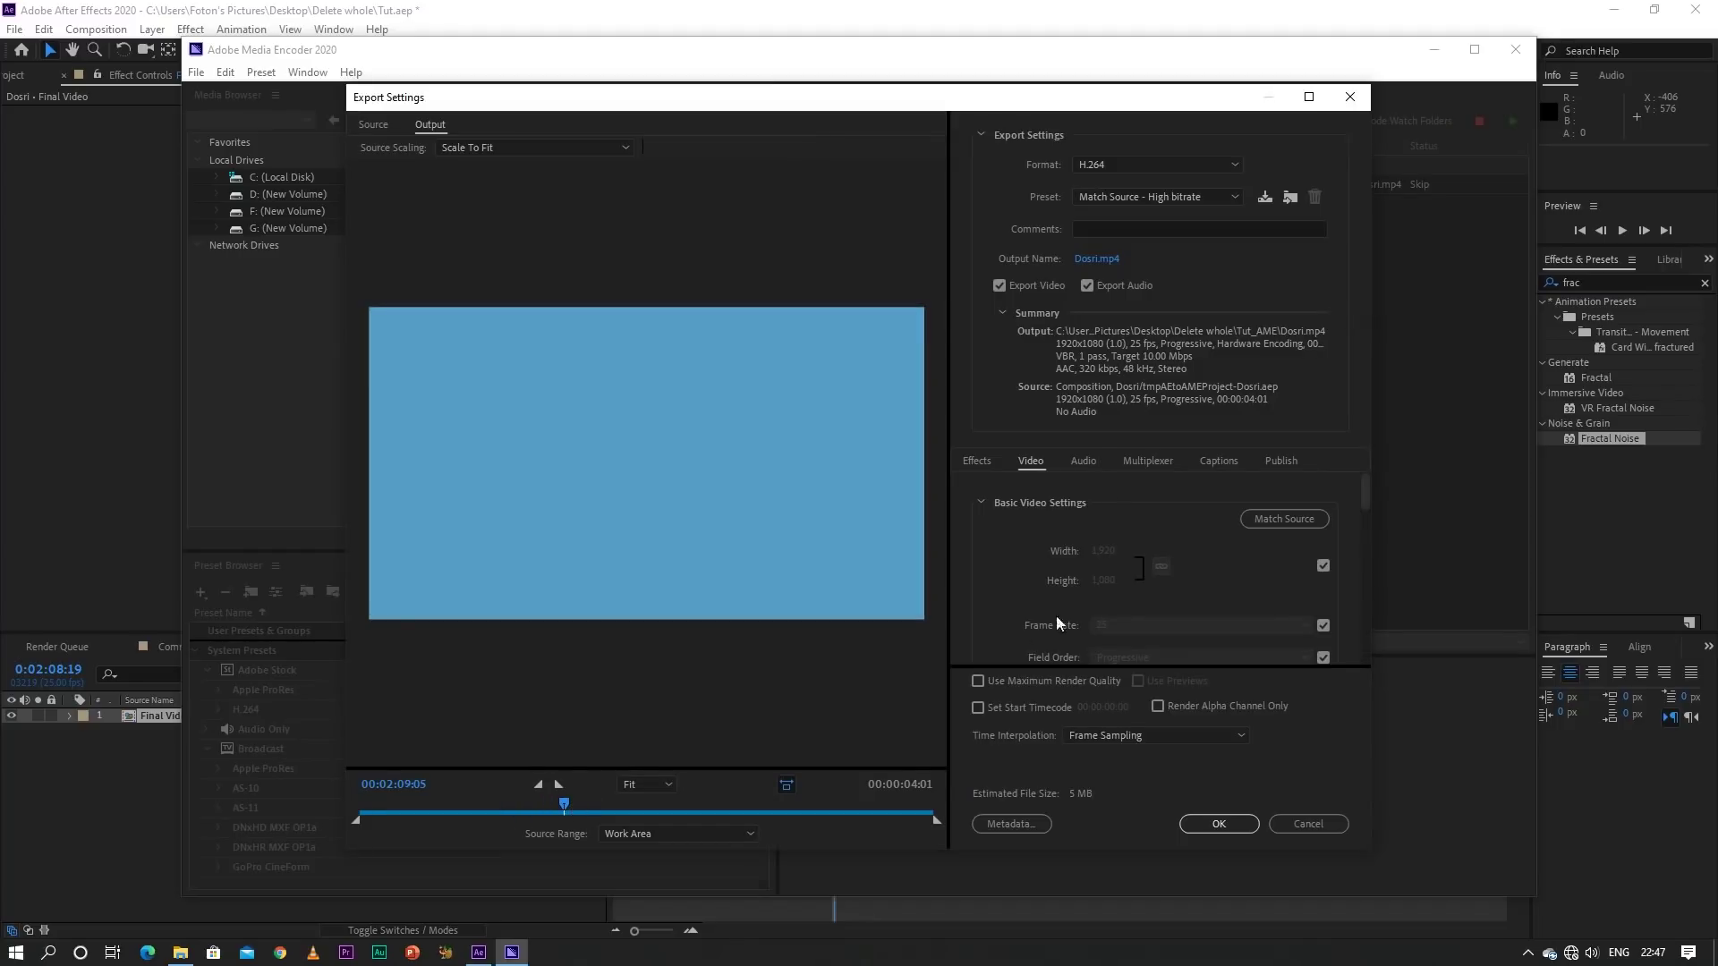
pyautogui.click(1161, 196)
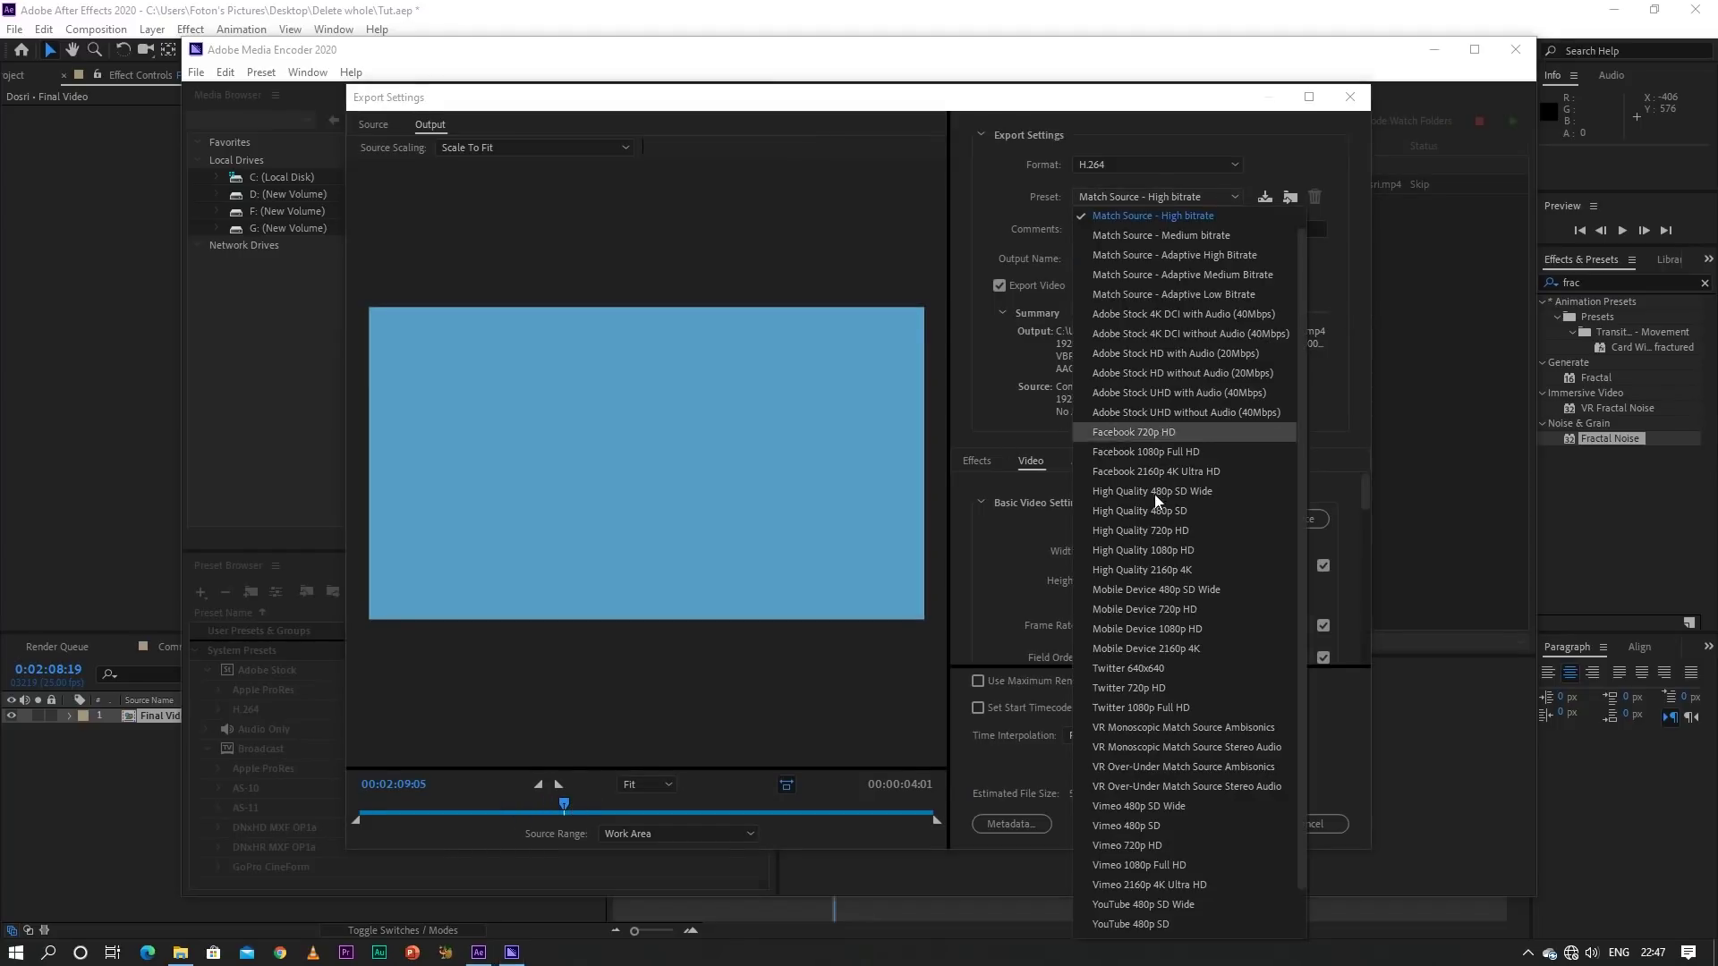
pyautogui.scroll(-1, 1154, 501)
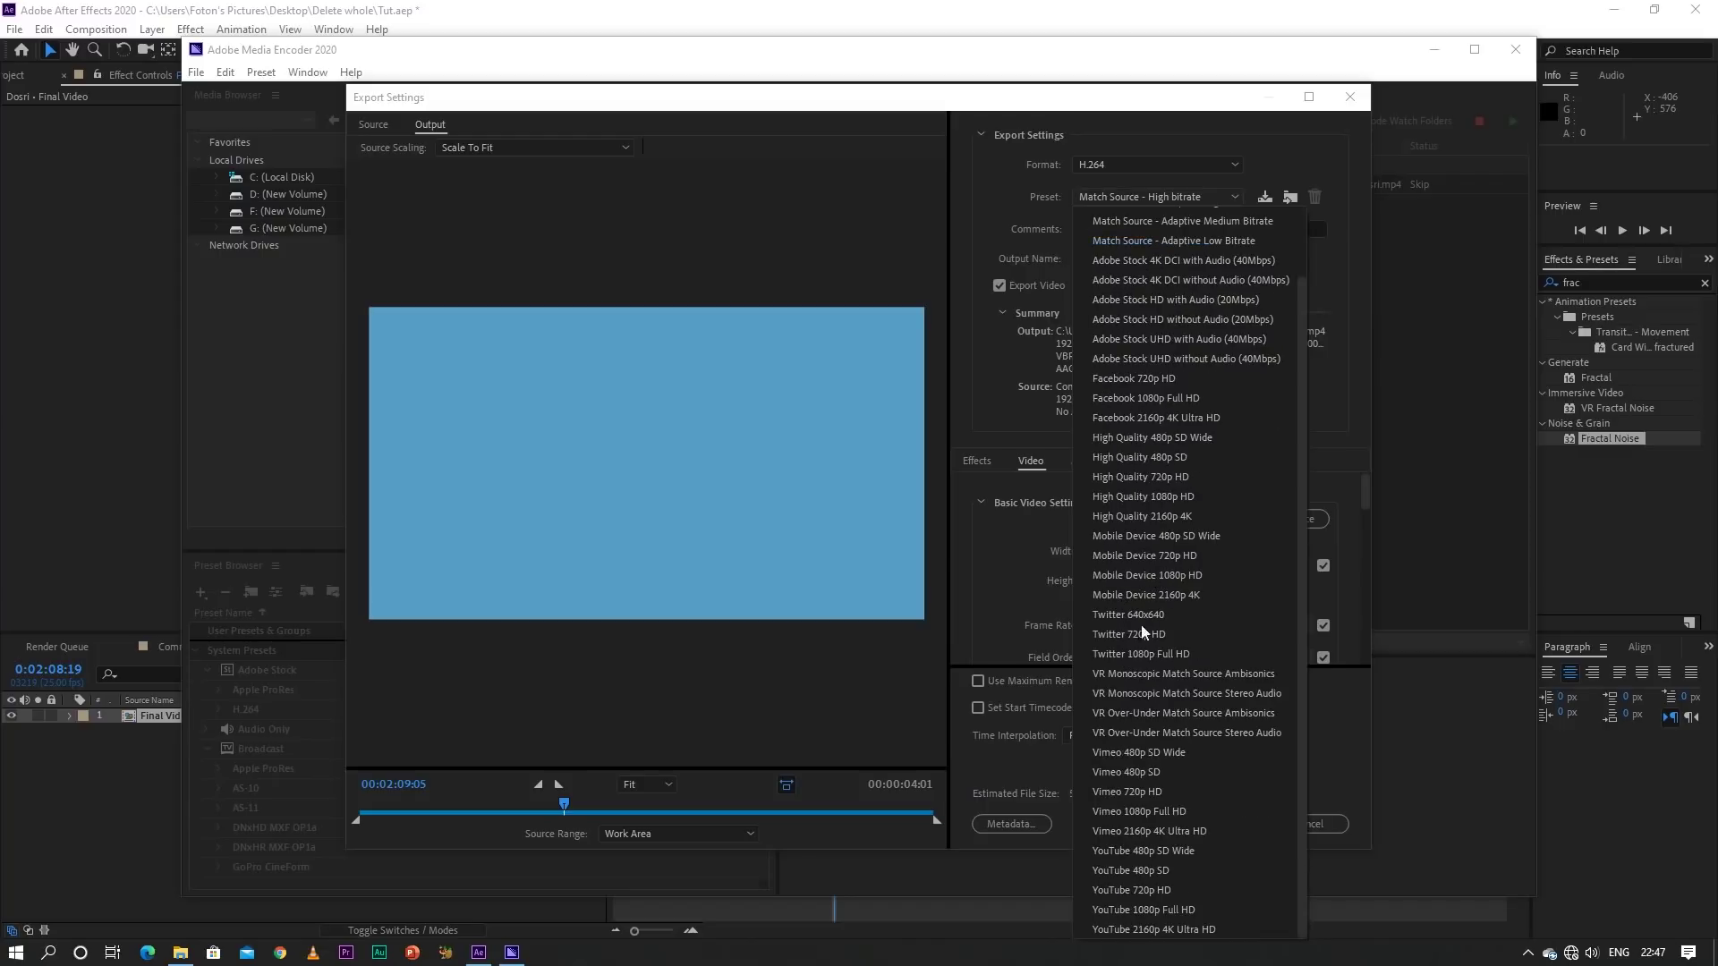
pyautogui.click(1162, 931)
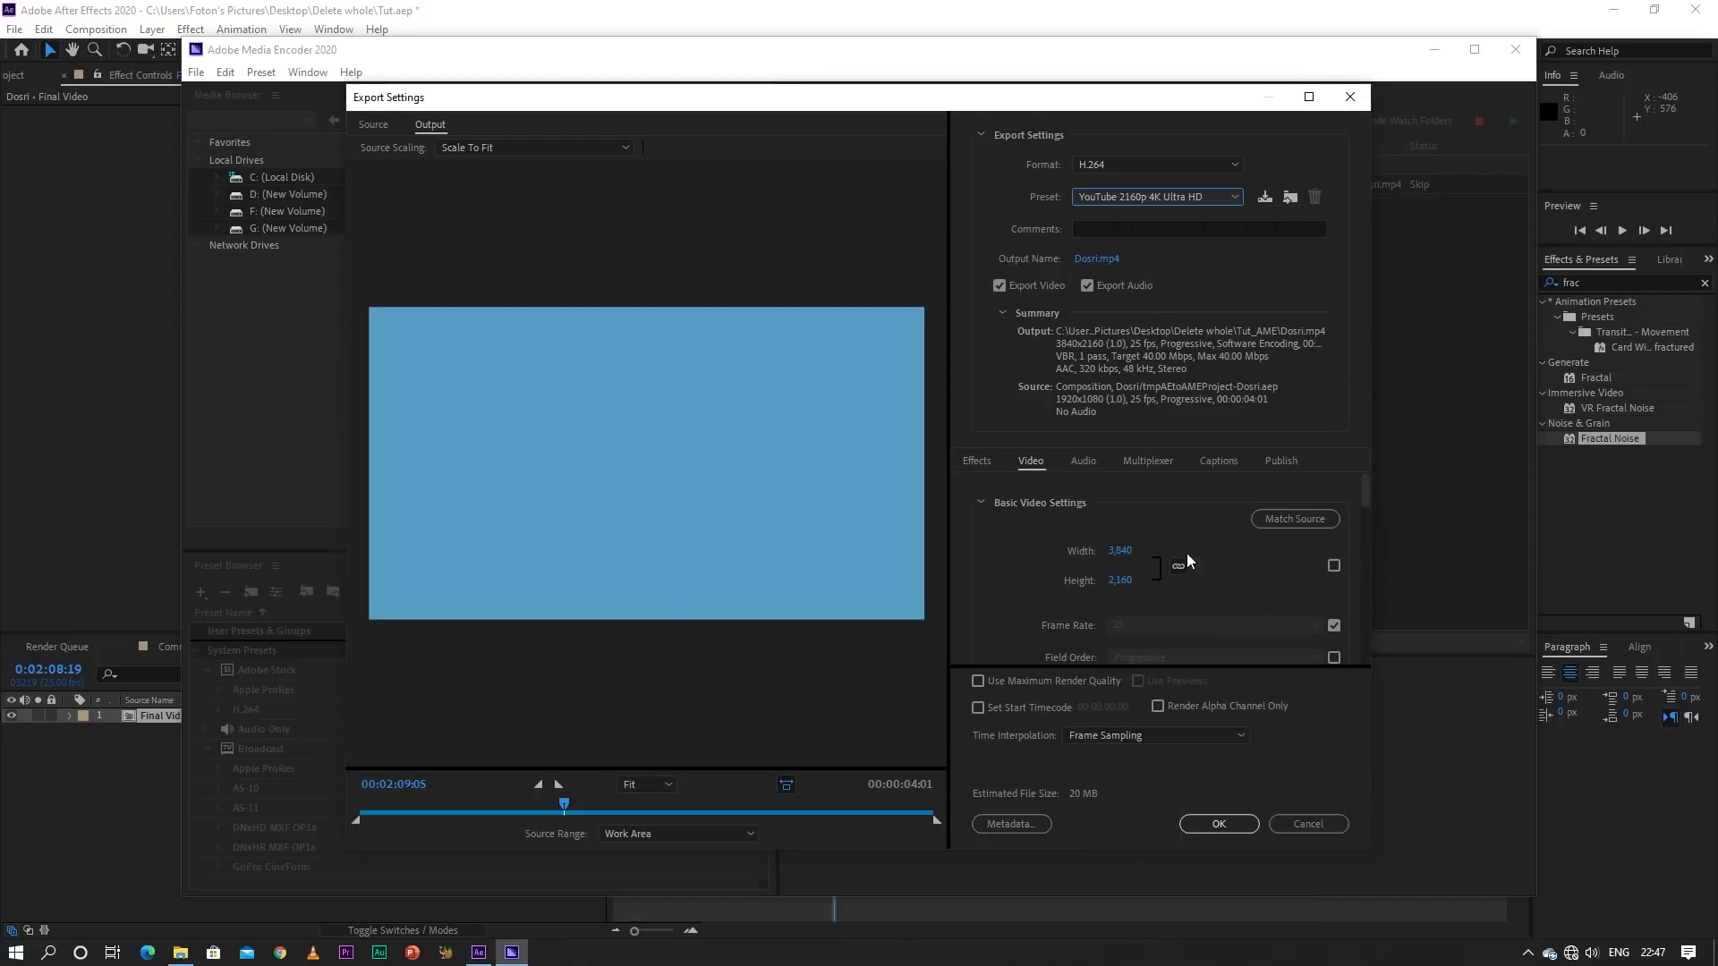
# Enable both Export Video and Export Audio, then review the Video tab settings
pyautogui.click(1001, 286)
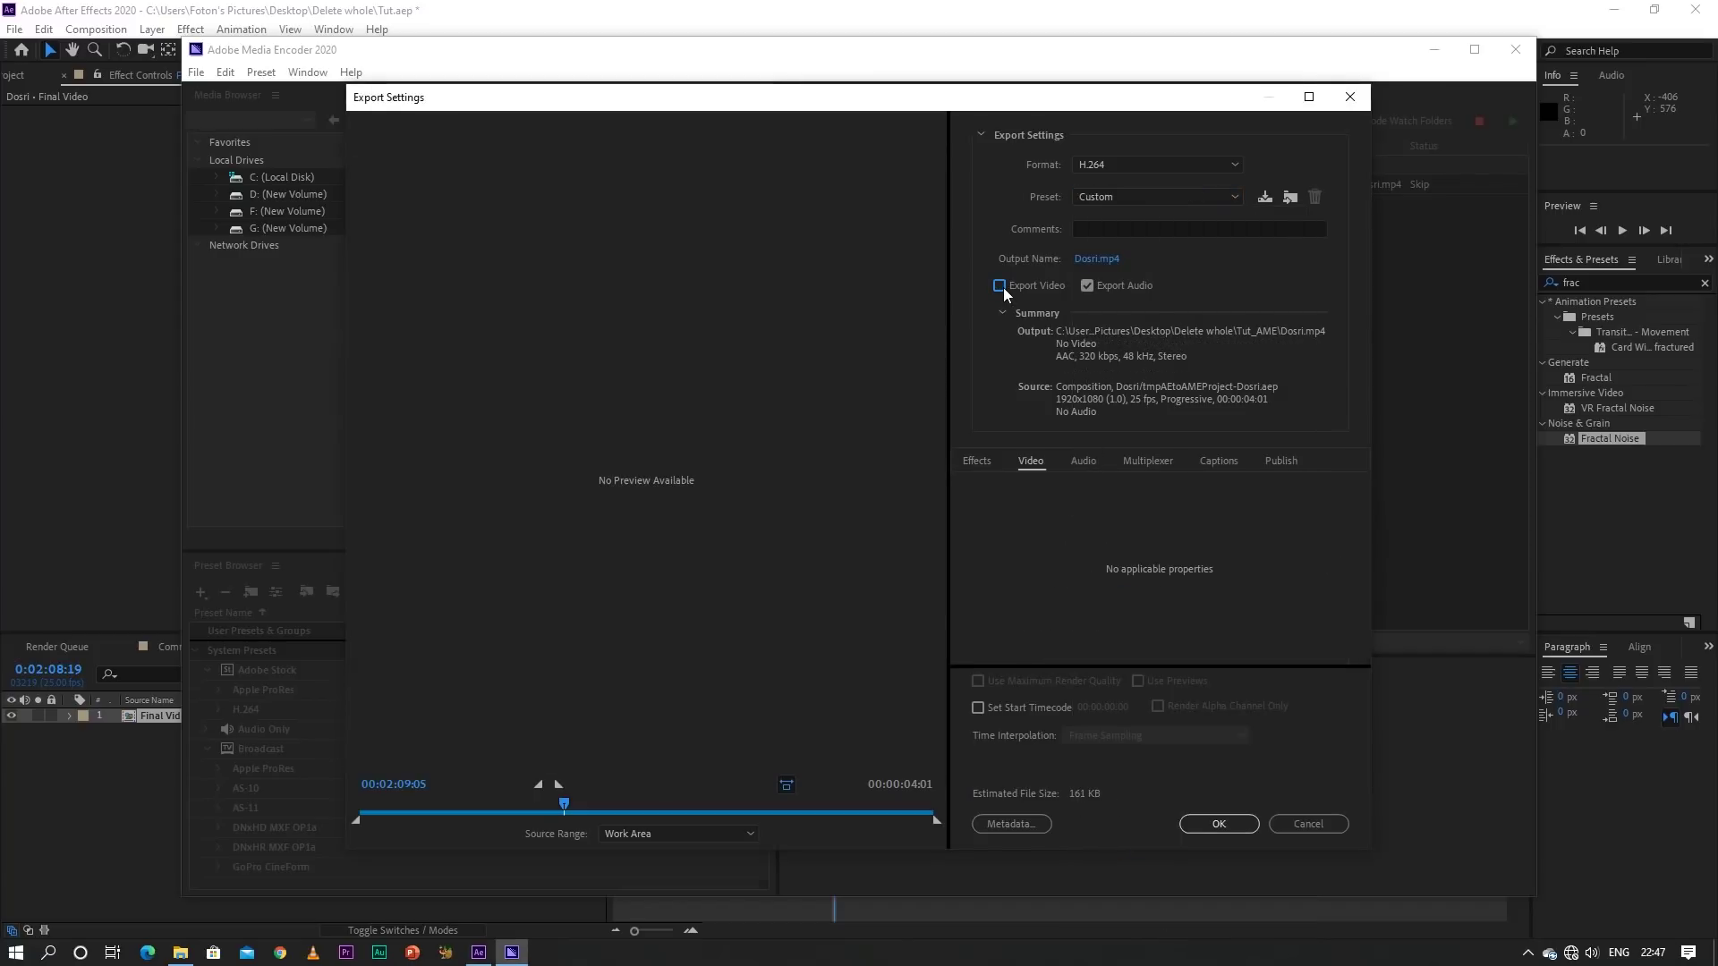
pyautogui.click(1002, 287)
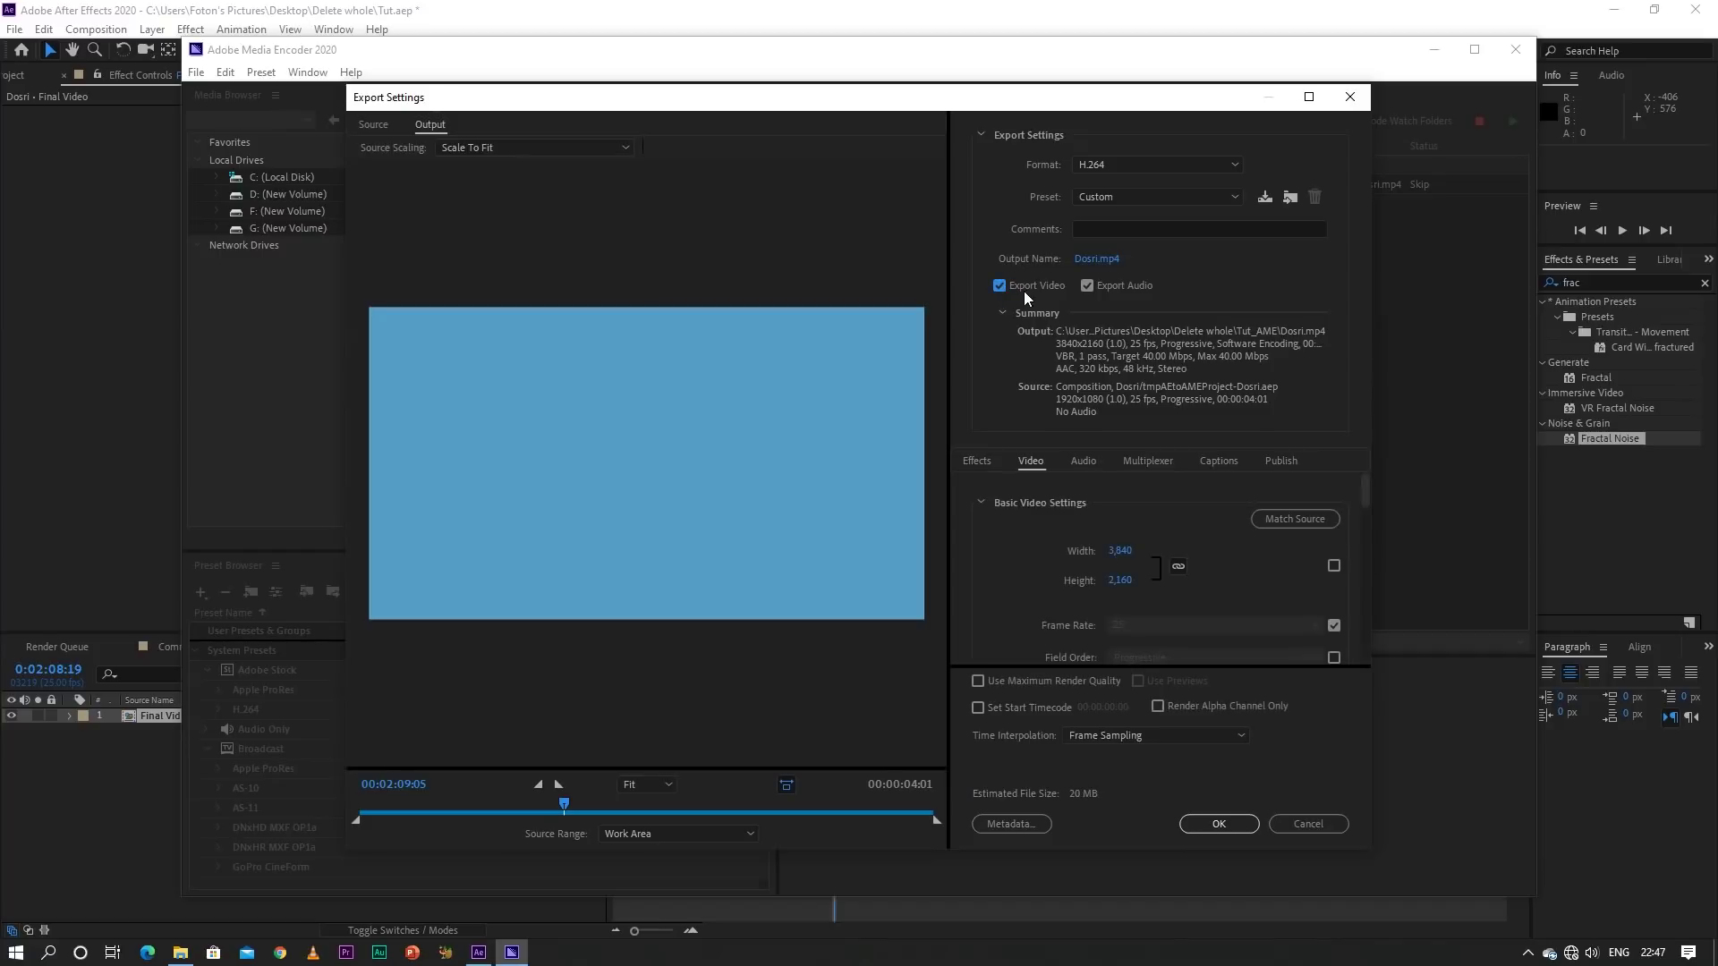
pyautogui.click(1084, 292)
pyautogui.click(1084, 291)
pyautogui.scroll(-1, 1156, 588)
pyautogui.scroll(-2, 1156, 588)
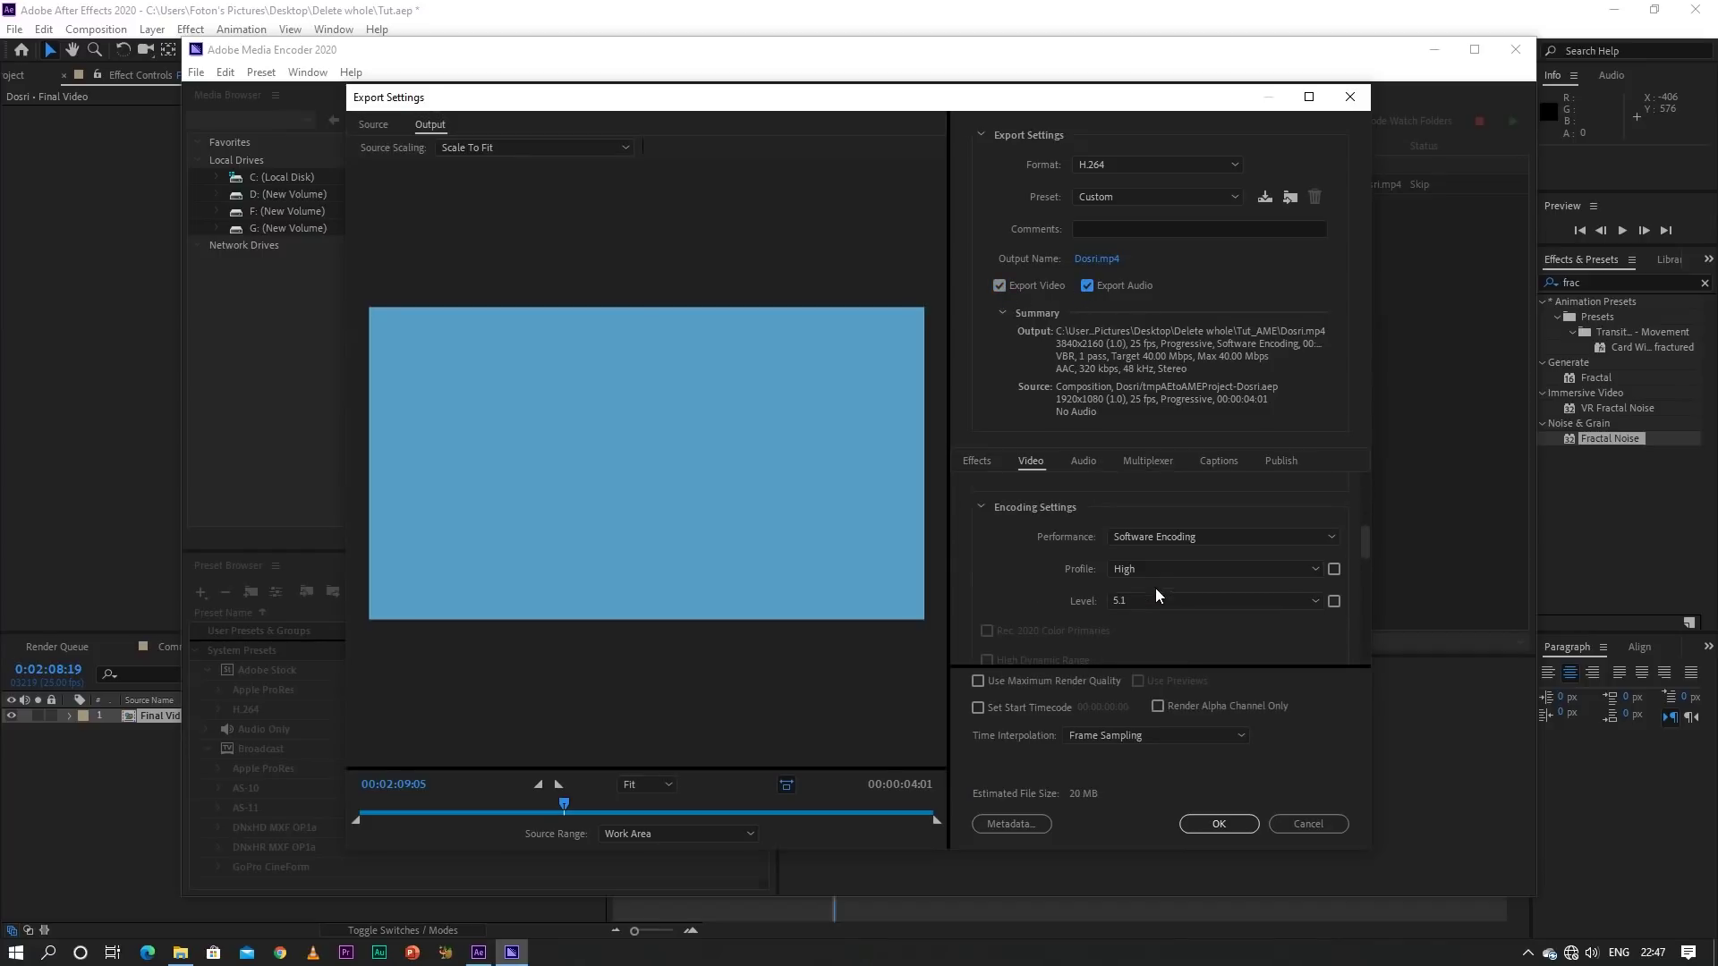
pyautogui.scroll(2, 1156, 587)
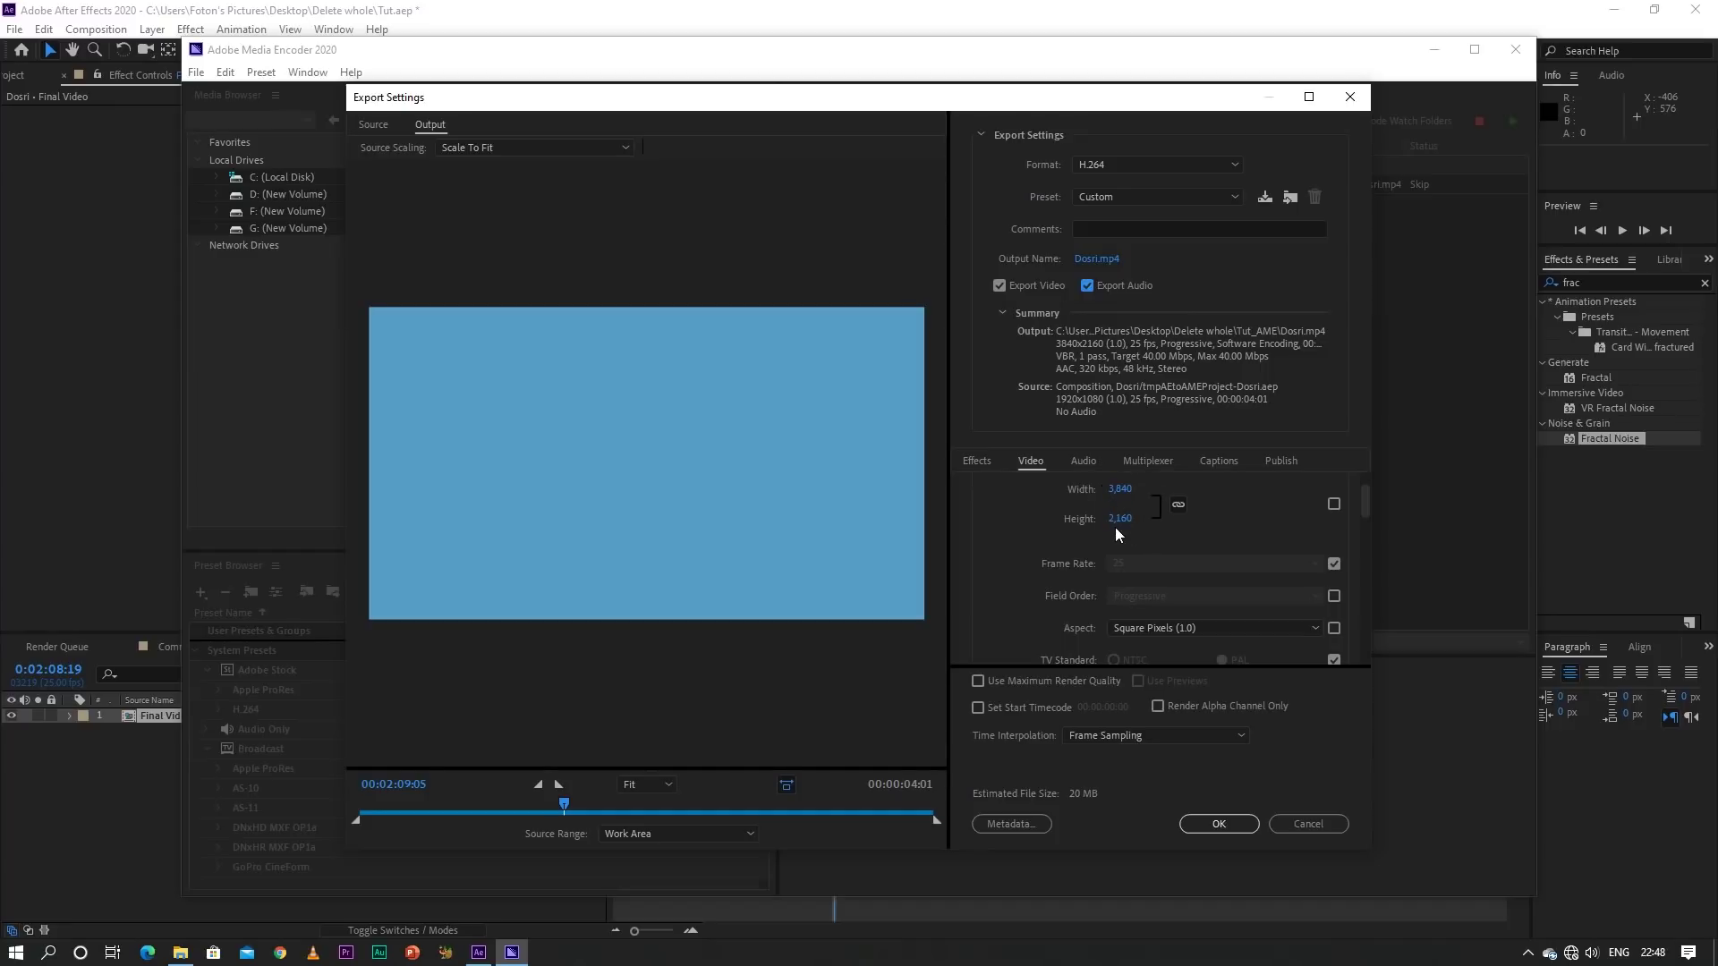
pyautogui.scroll(-2, 1115, 534)
pyautogui.scroll(-2, 1114, 537)
pyautogui.scroll(-2, 1114, 536)
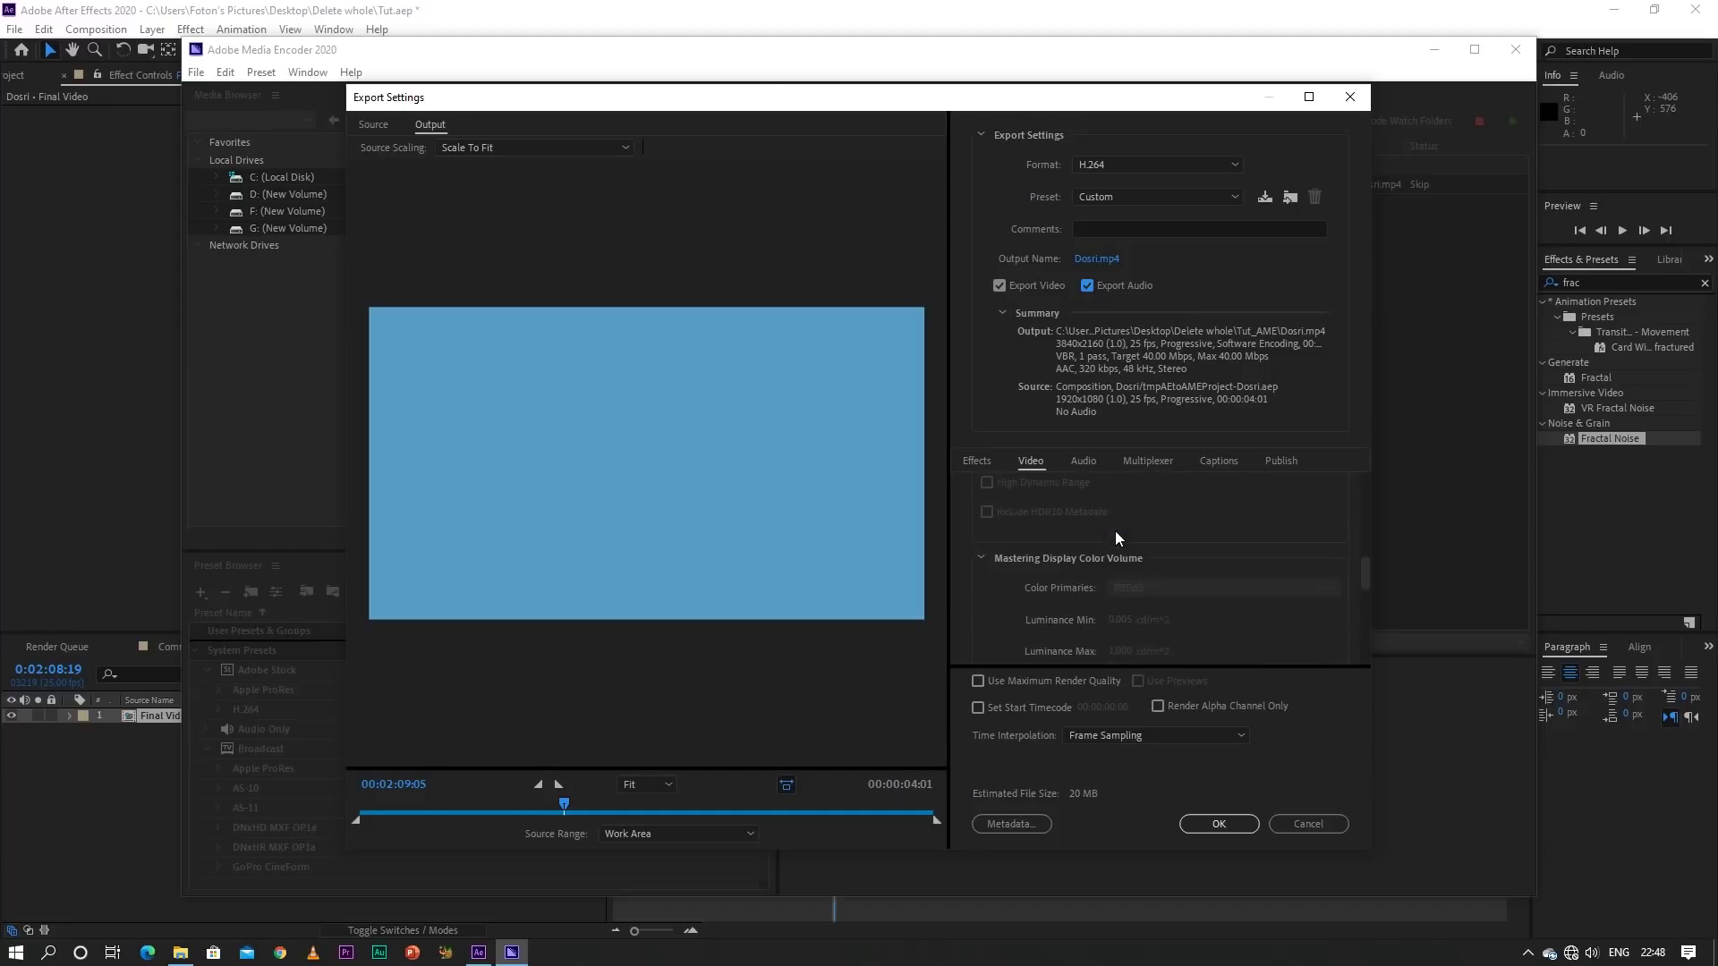
pyautogui.scroll(-3, 1115, 537)
pyautogui.scroll(-2, 1115, 537)
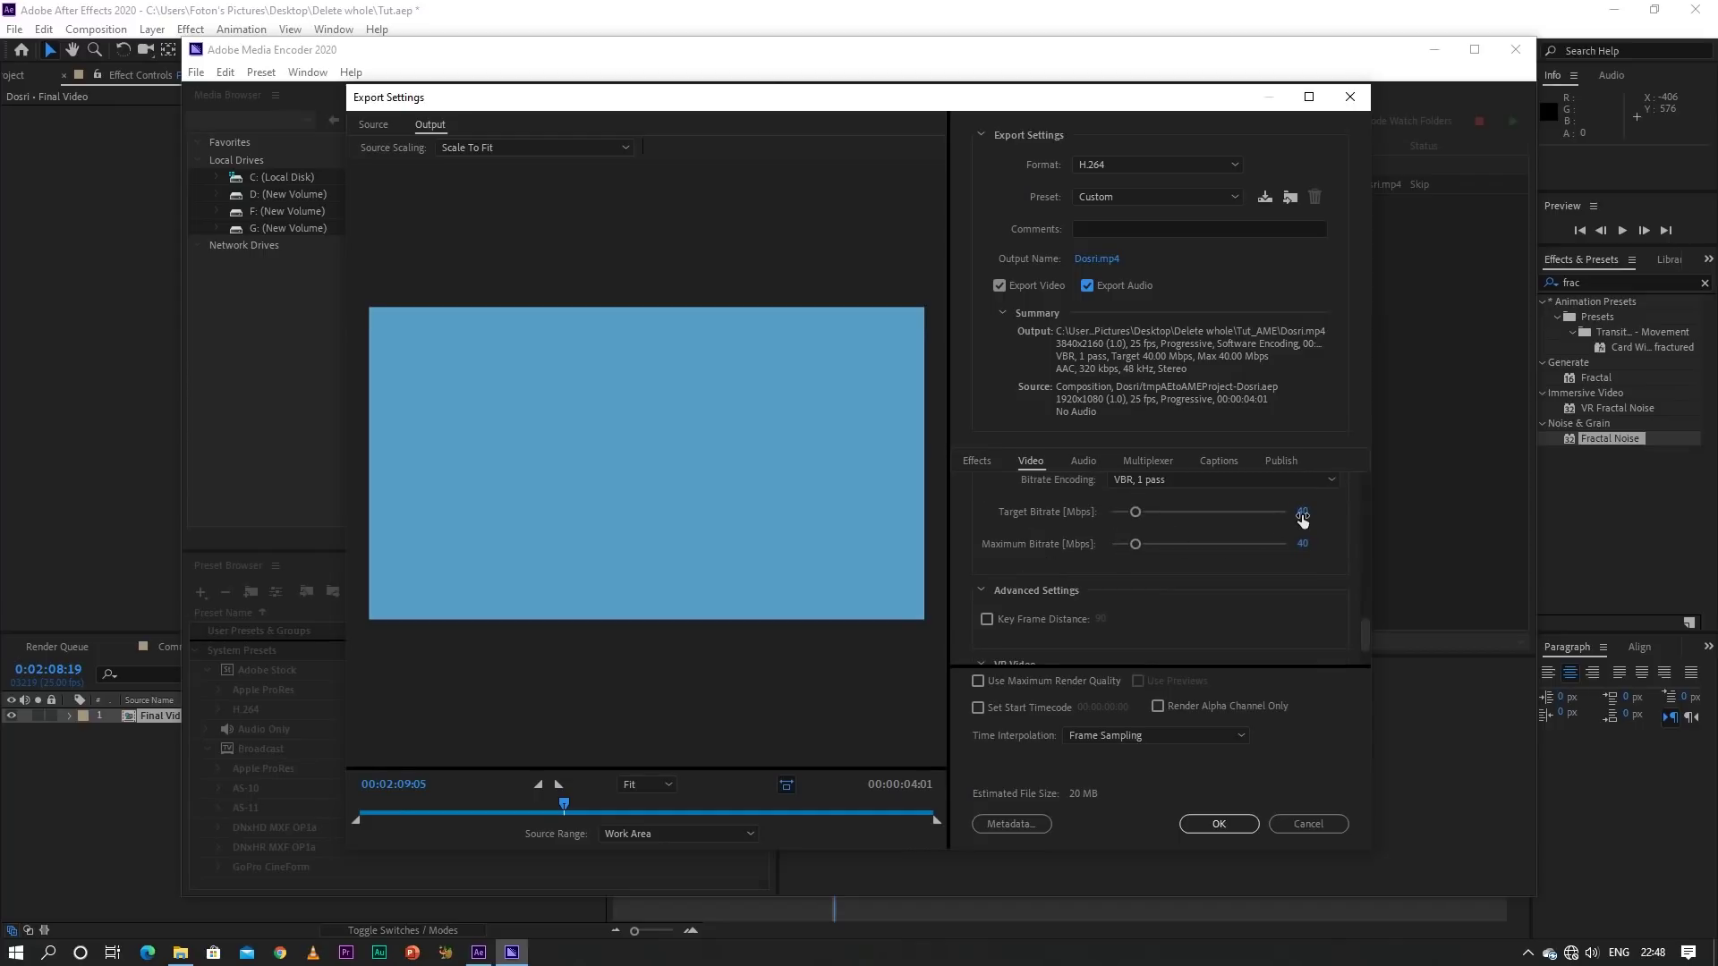
pyautogui.click(1150, 198)
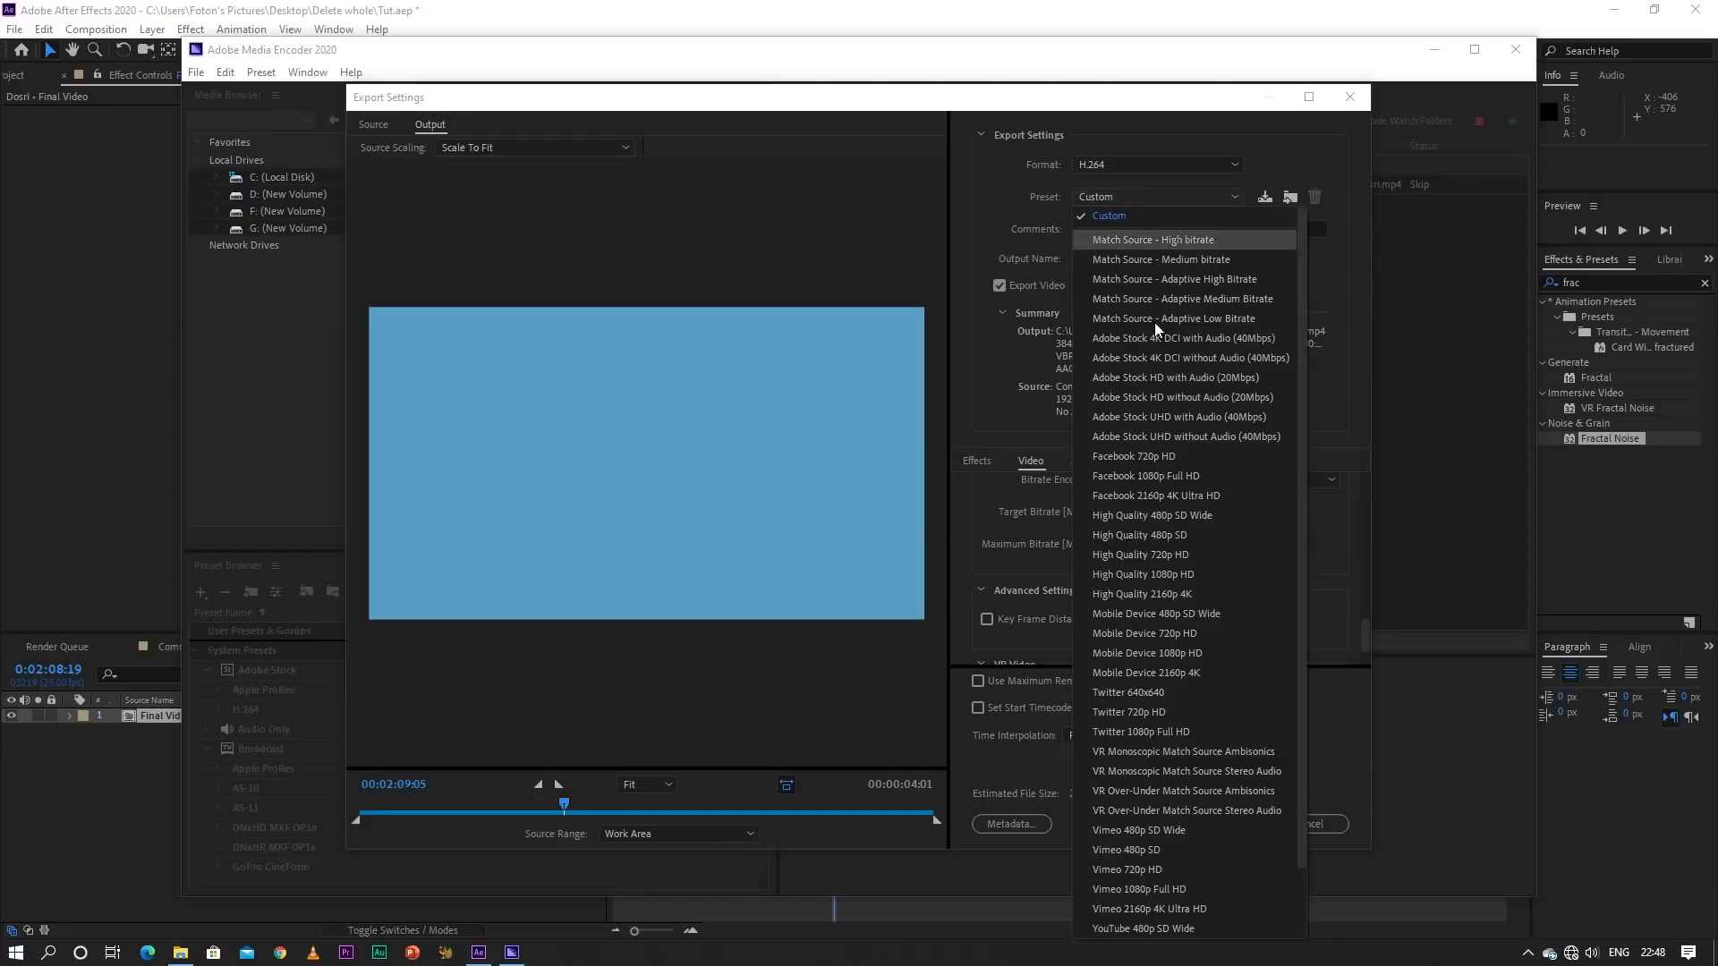
# Apply the High Quality 720p HD preset with VBR 2 pass encoding at a 20 Mbps target bitrate
pyautogui.click(1169, 555)
pyautogui.scroll(-2, 1216, 602)
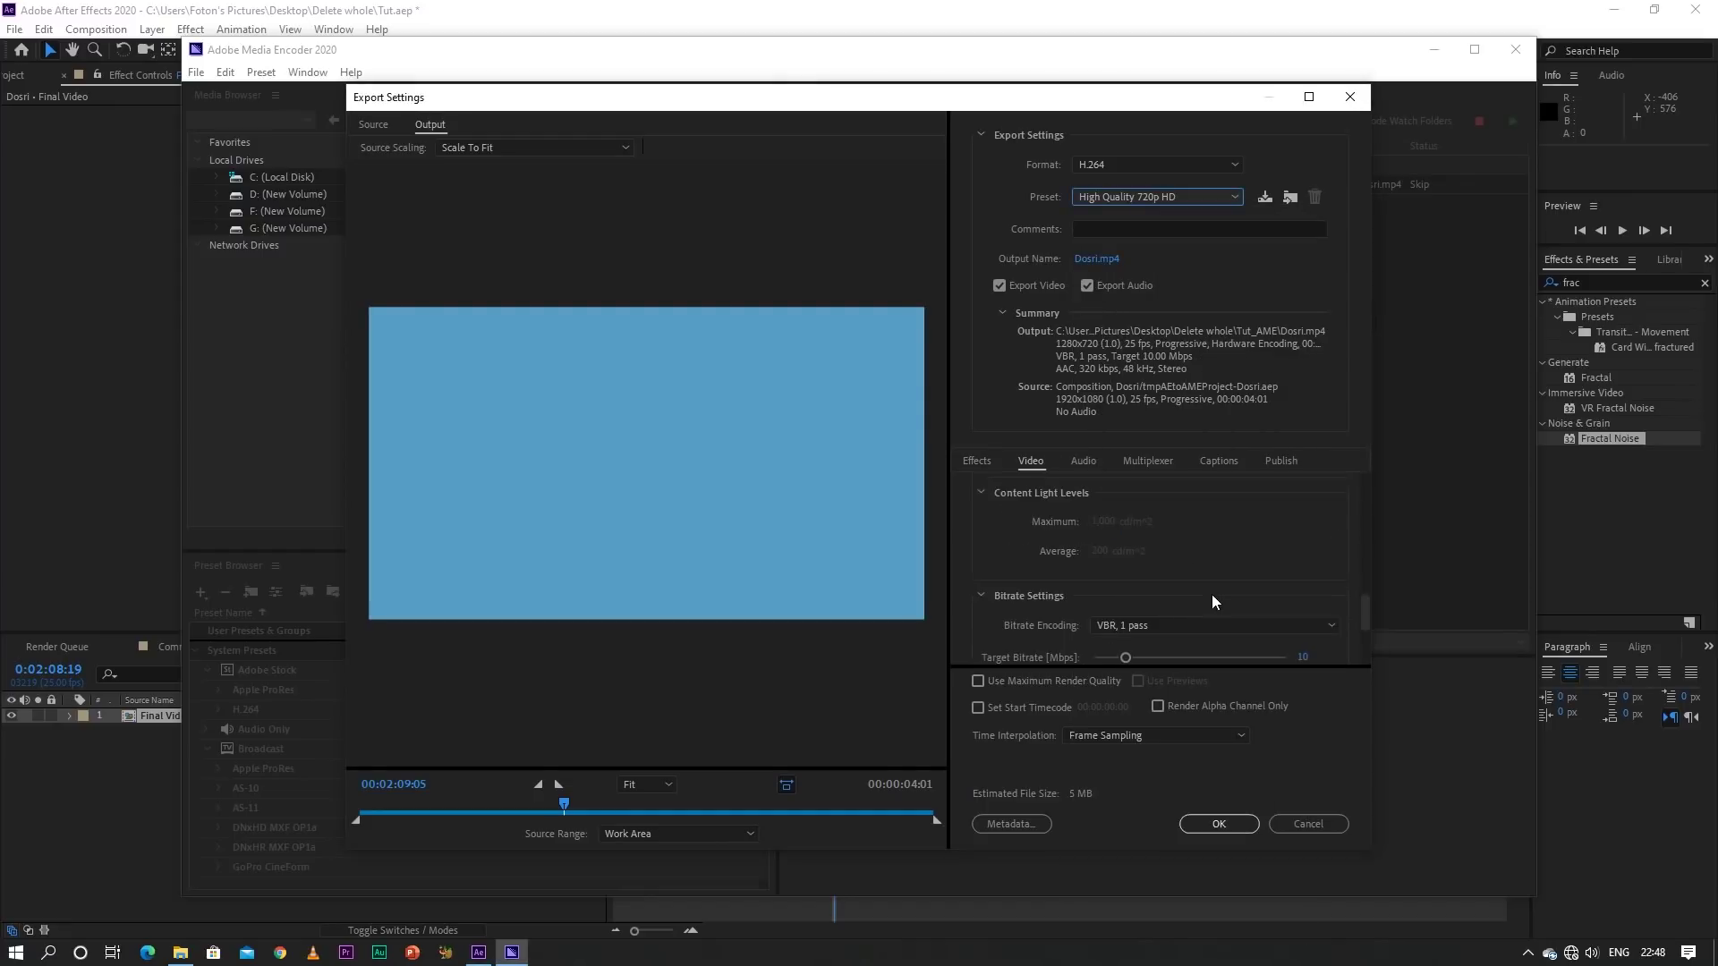
pyautogui.scroll(-2, 1215, 602)
pyautogui.scroll(1, 1302, 550)
pyautogui.scroll(1, 1303, 550)
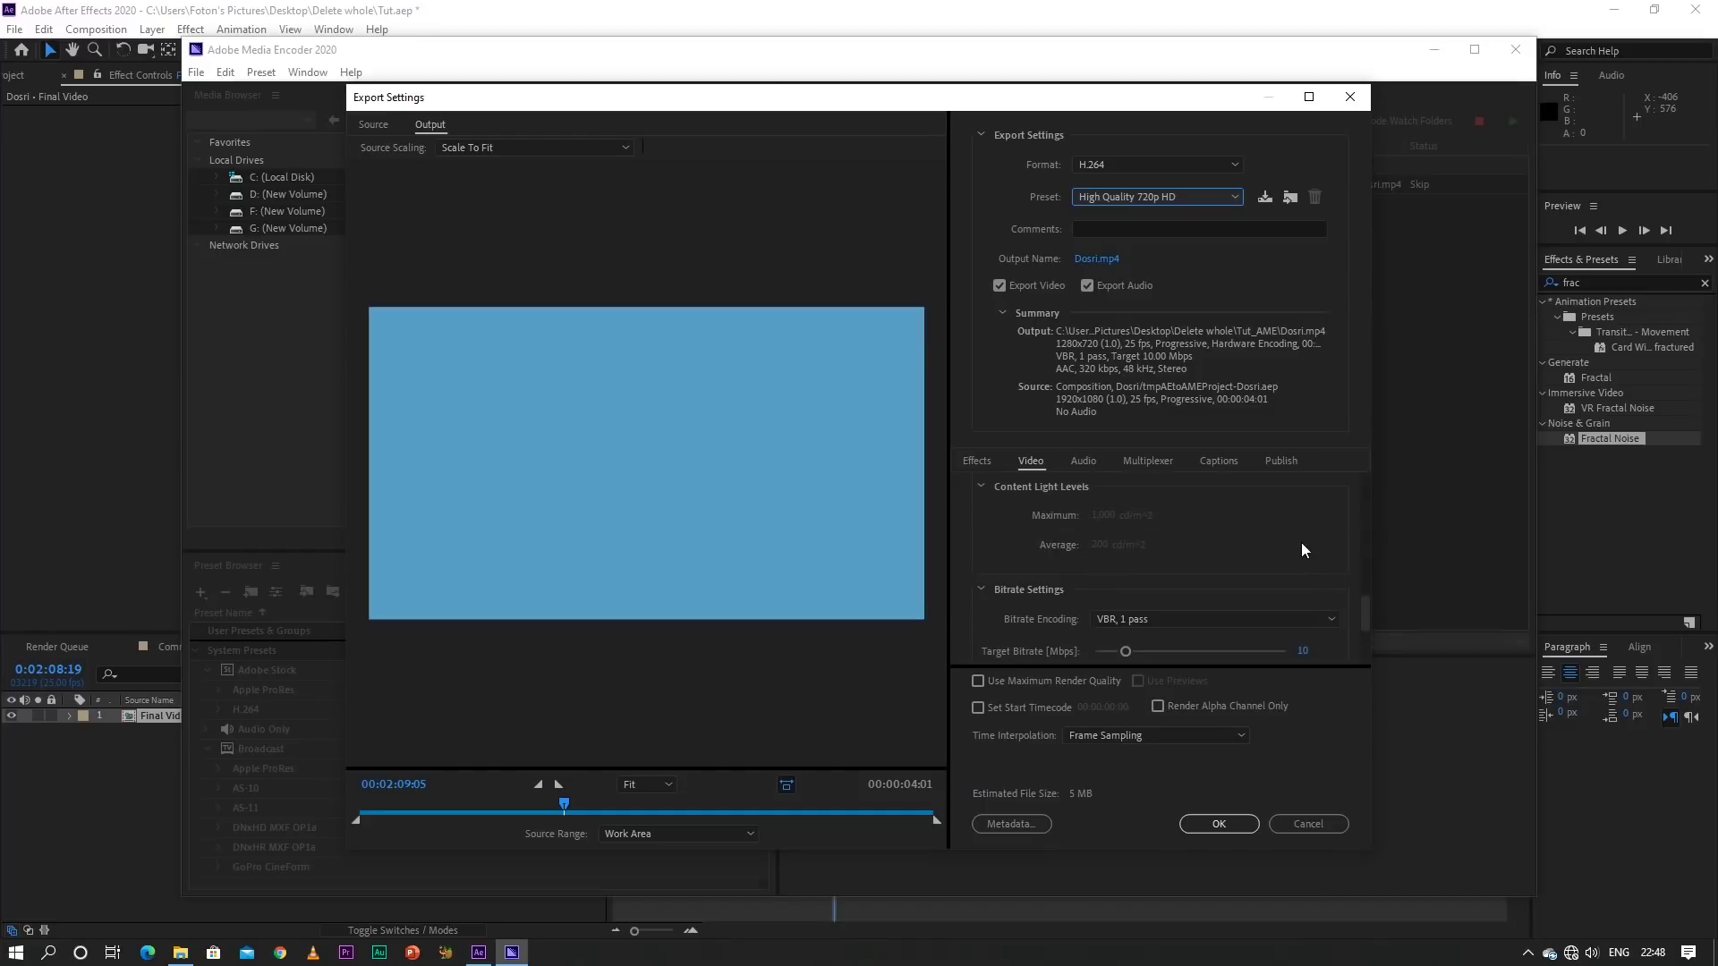
pyautogui.click(1316, 625)
pyautogui.click(1304, 656)
pyautogui.scroll(-1, 1299, 644)
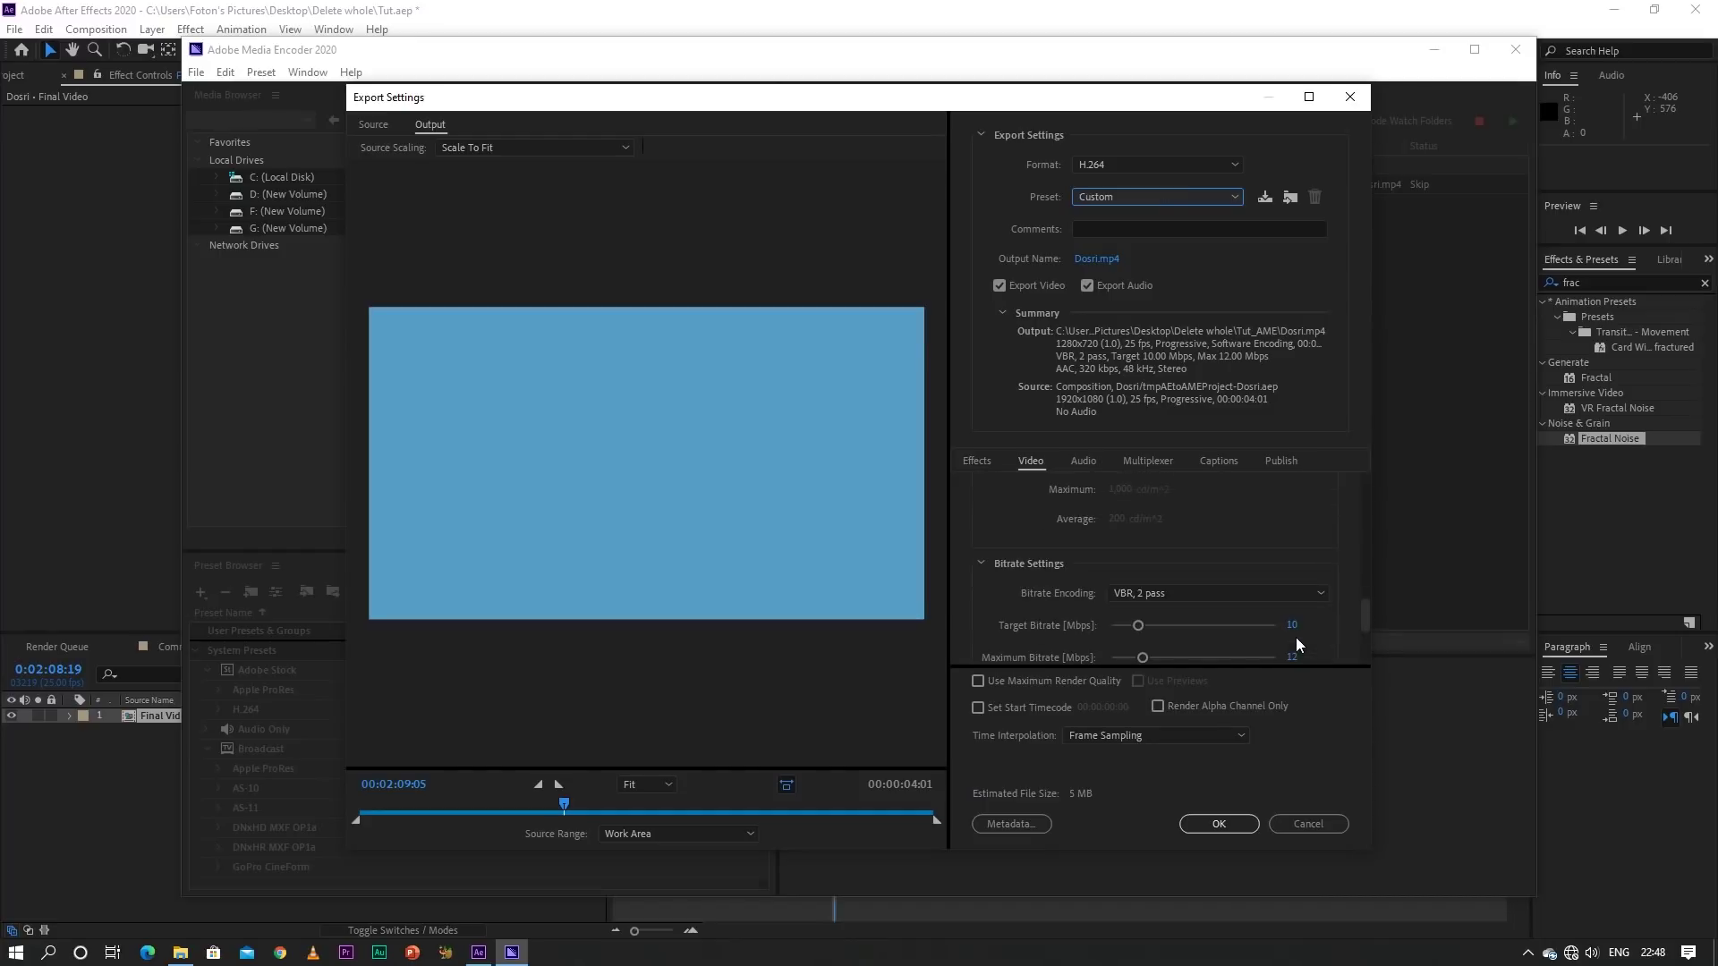
pyautogui.scroll(-1, 1297, 642)
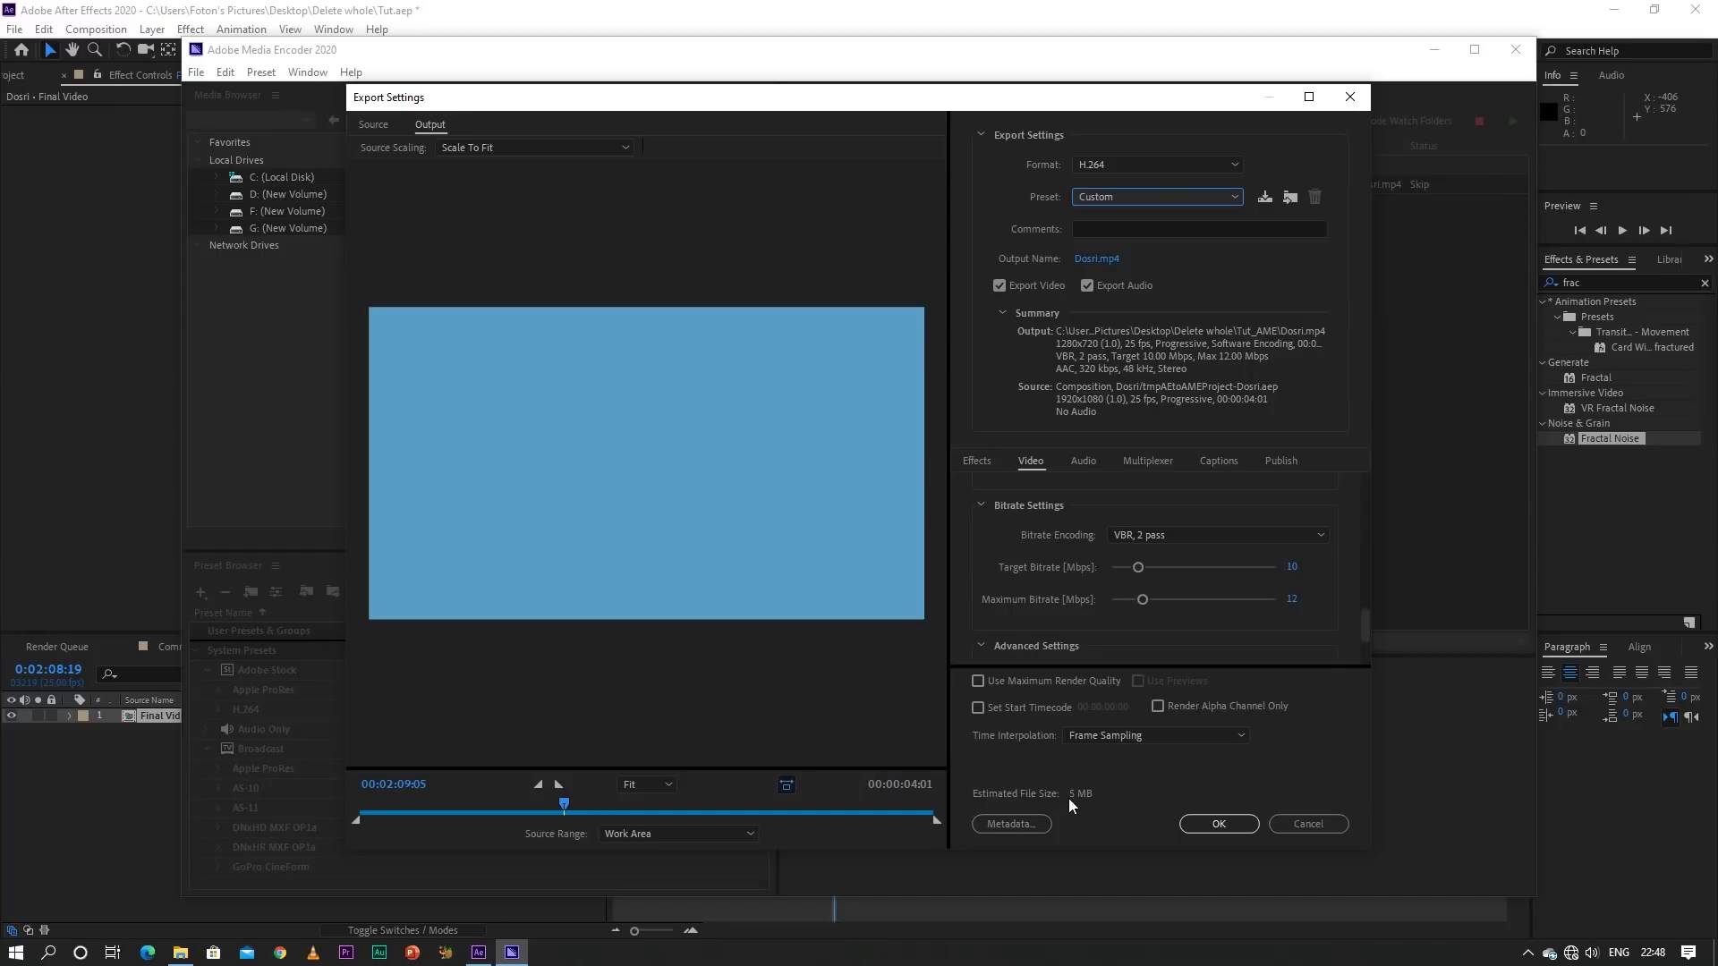
pyautogui.click(1291, 568)
pyautogui.write('20')
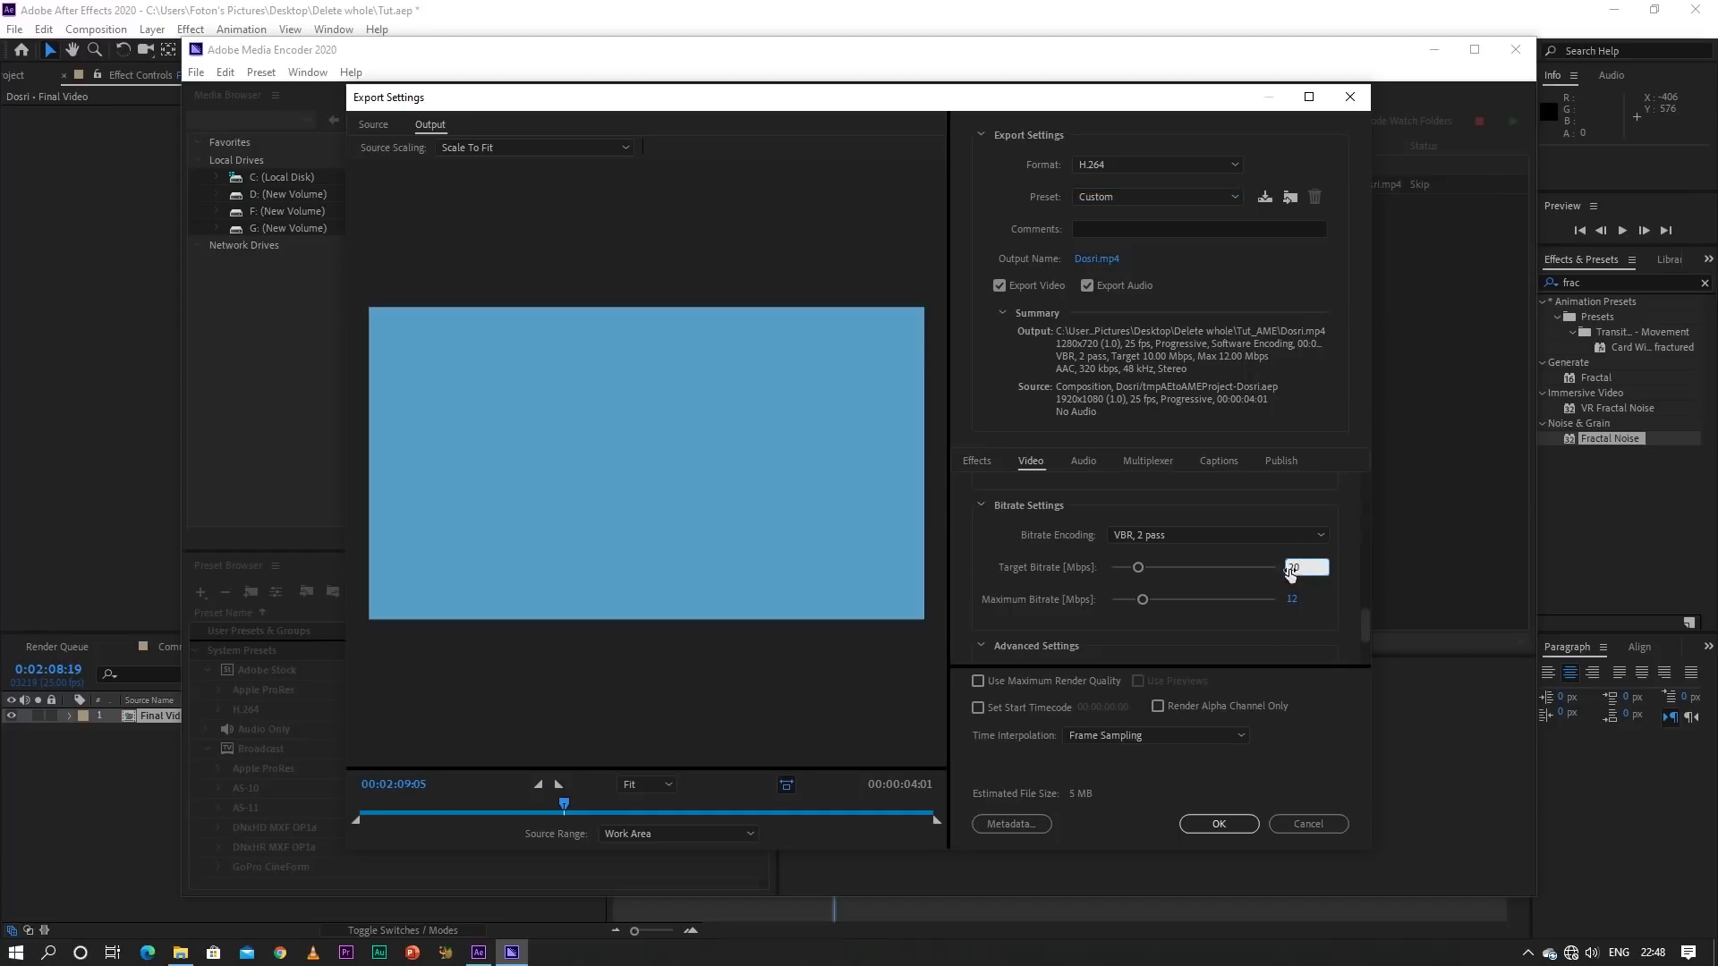
pyautogui.press('Return')
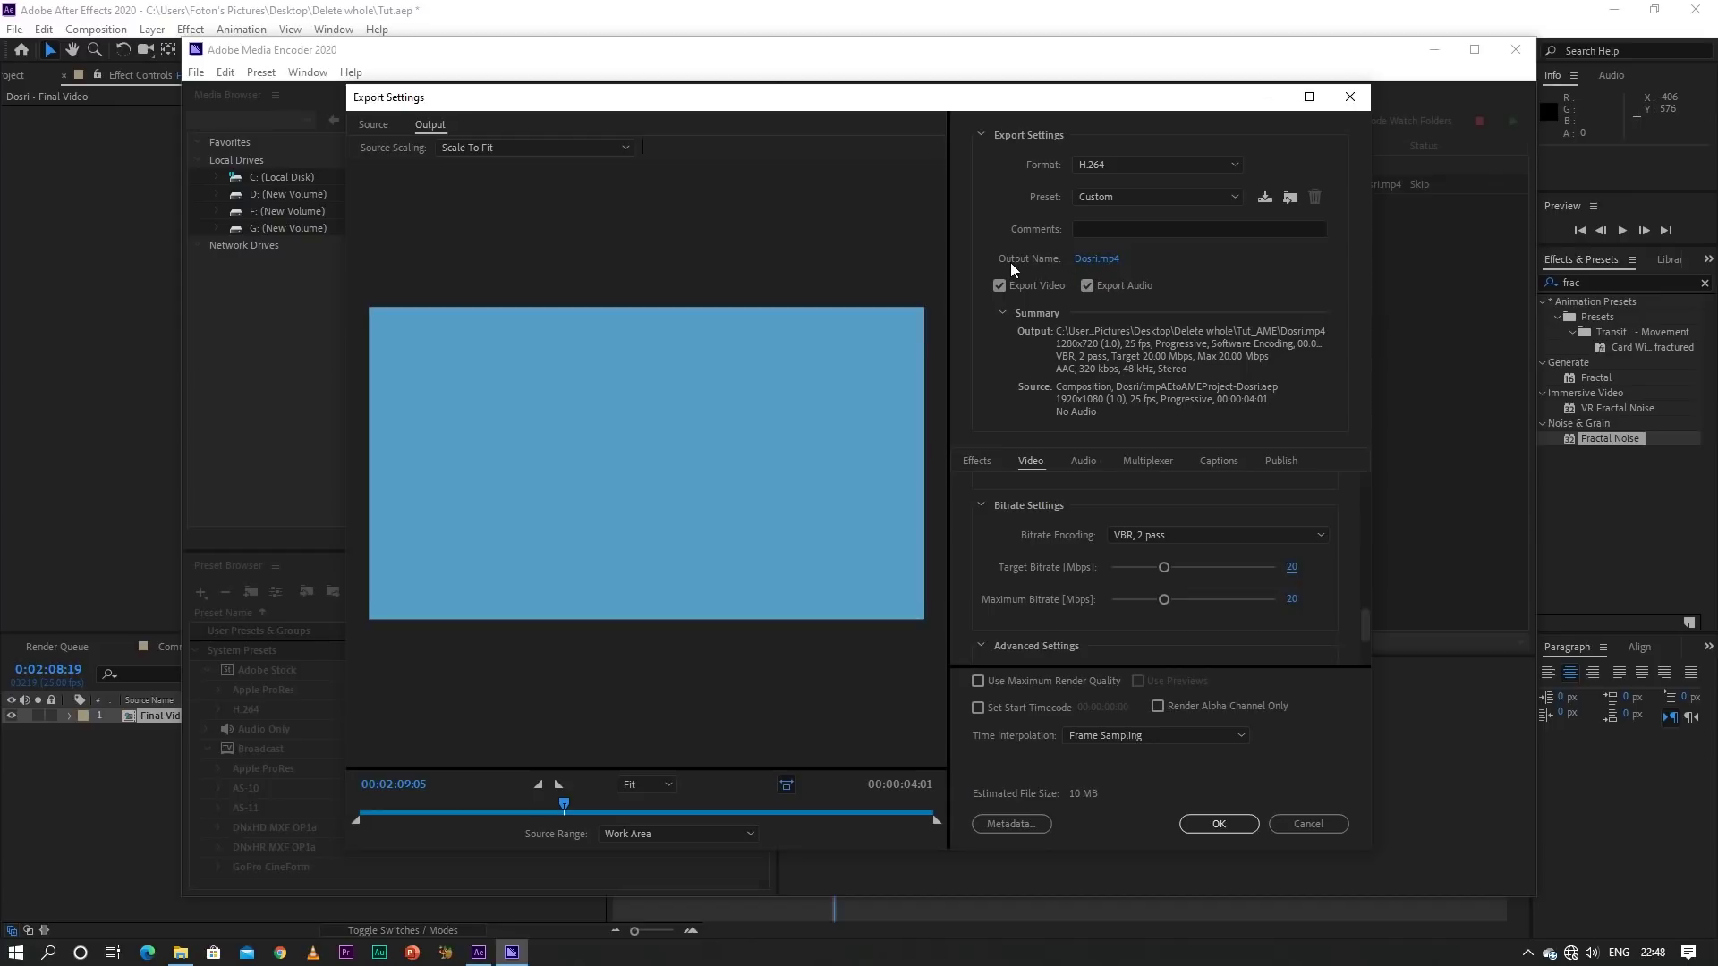
# Save the output as Dosri.mp4 in Tut_AME and confirm the export settings
pyautogui.click(1083, 261)
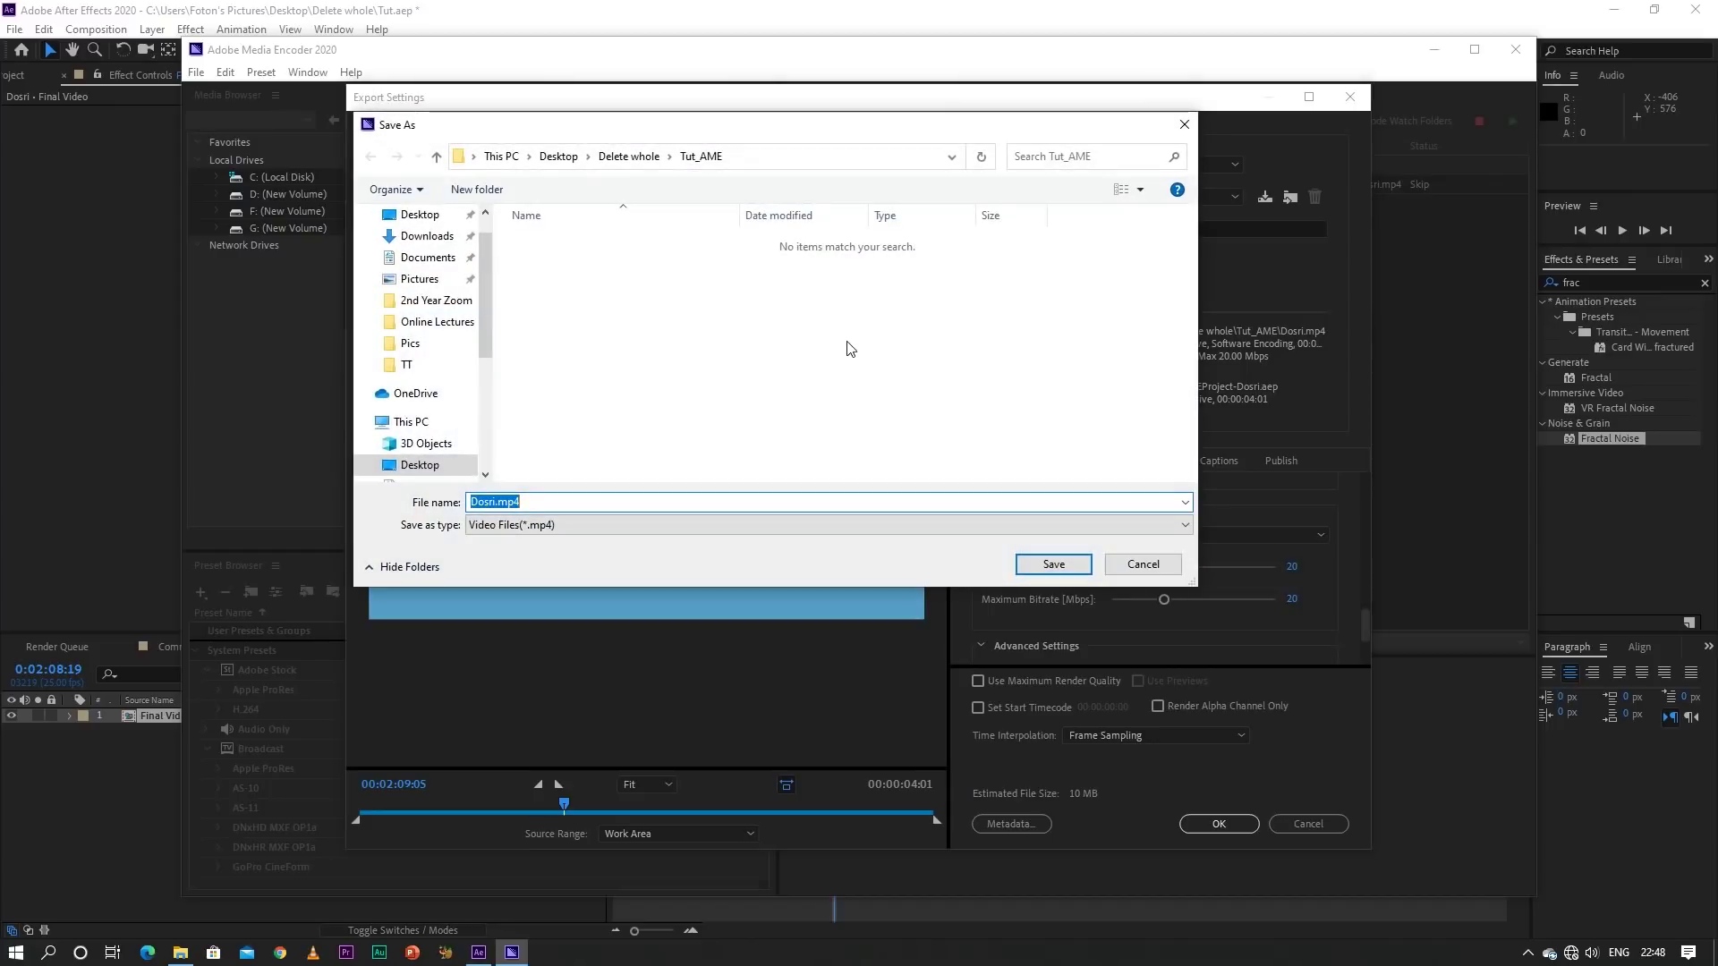
pyautogui.click(1035, 571)
pyautogui.click(1217, 824)
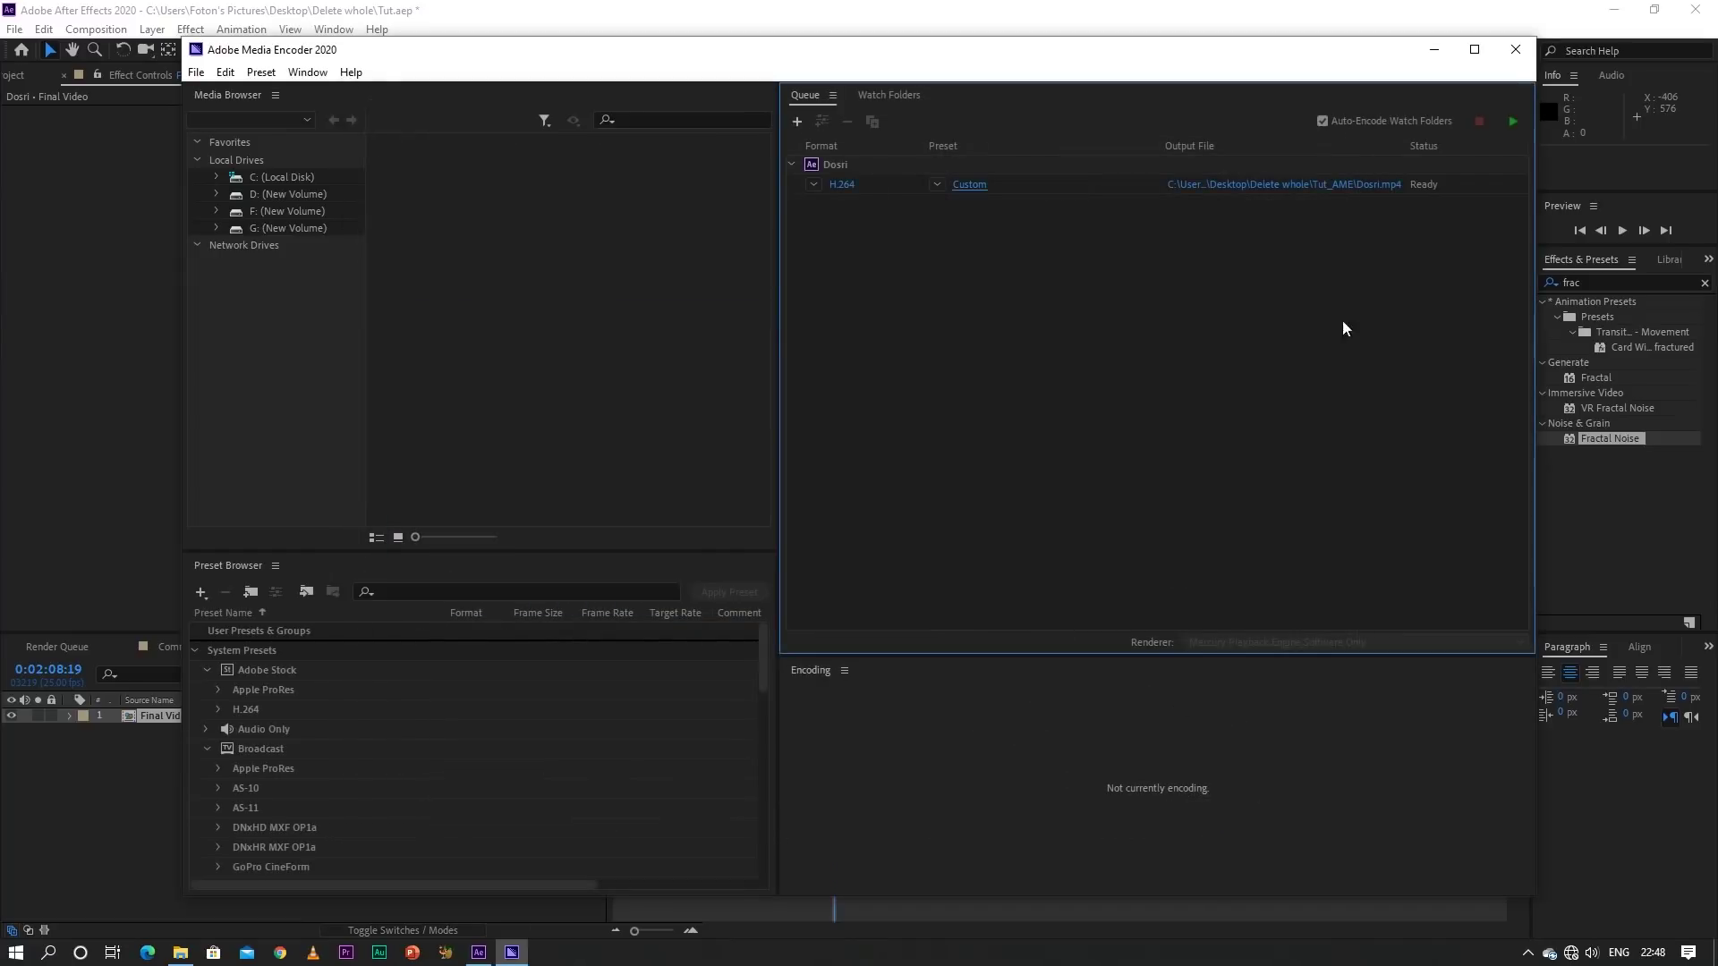
# Start encoding the queued Dosri job, then close Media Encoder
pyautogui.click(1055, 165)
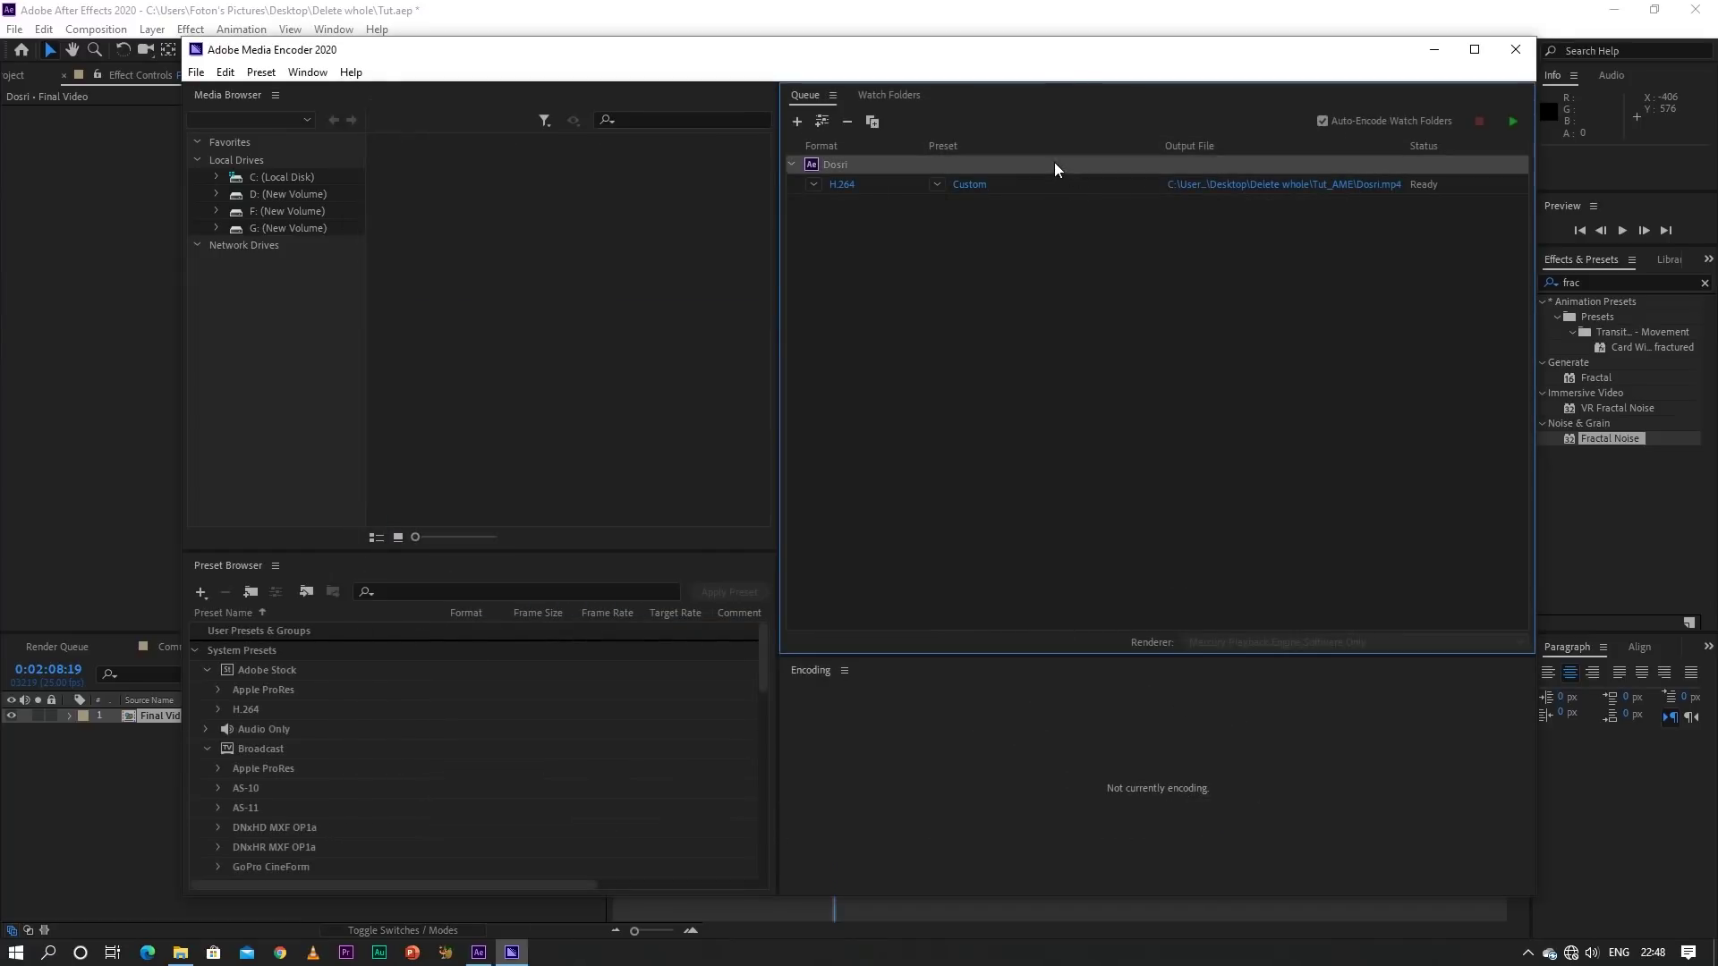
pyautogui.click(1509, 122)
pyautogui.click(1505, 50)
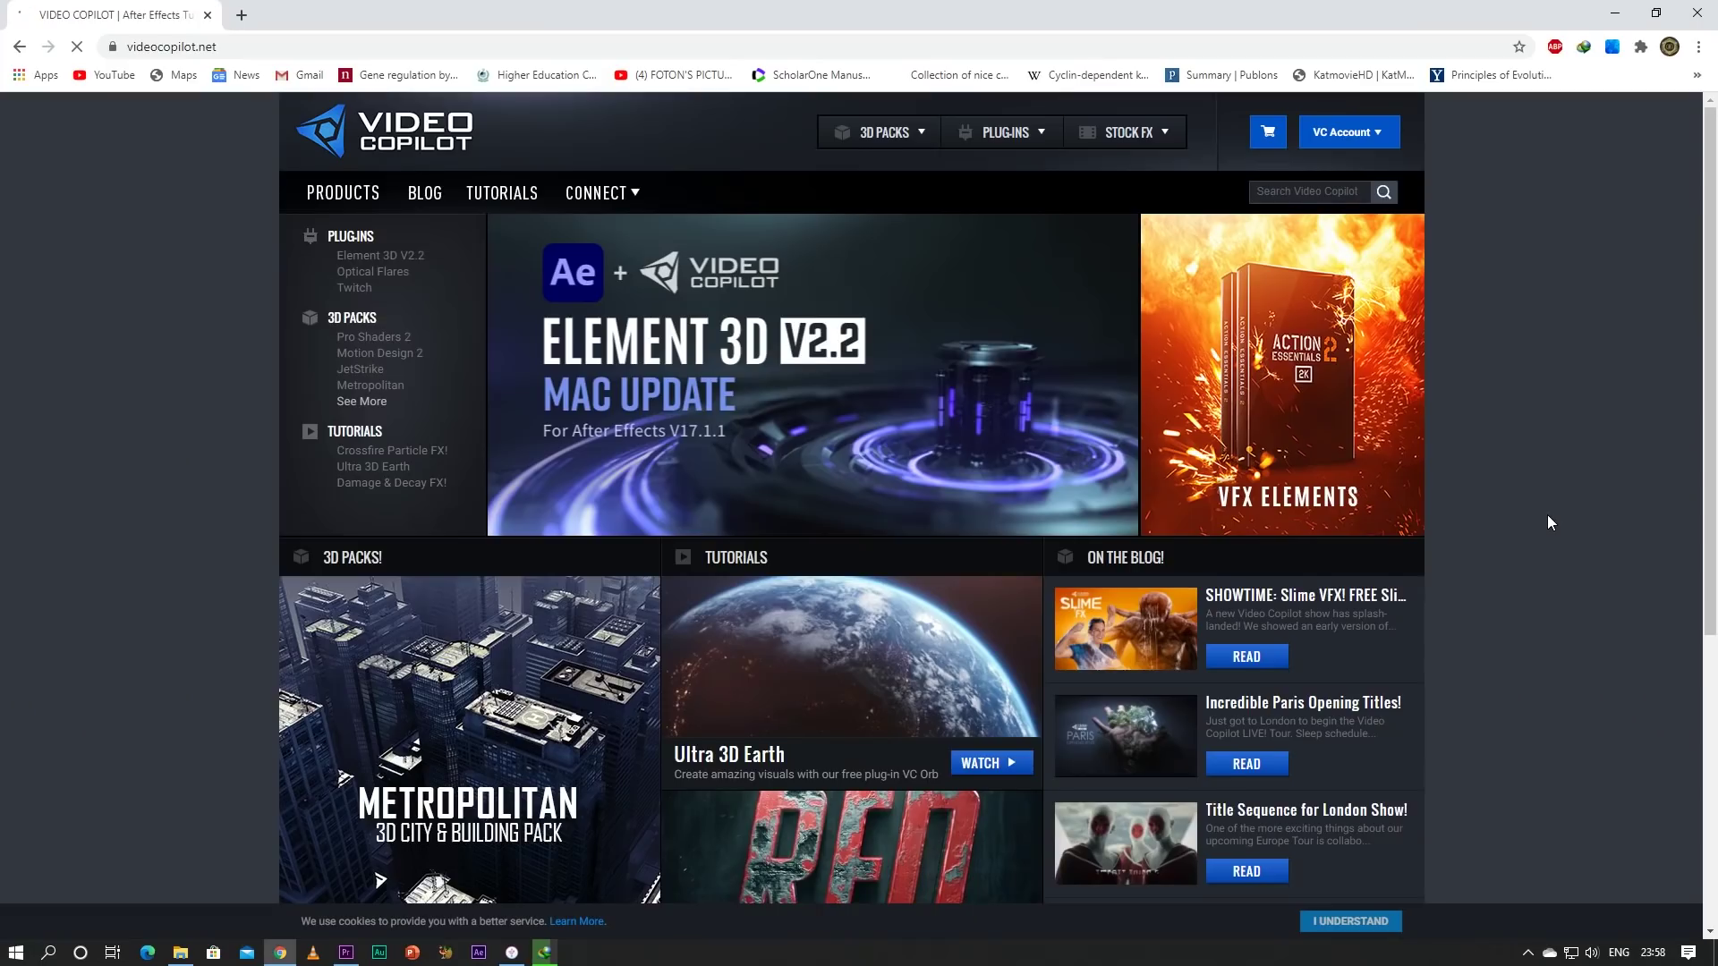
pyautogui.scroll(-3, 1551, 522)
pyautogui.scroll(-2, 1550, 523)
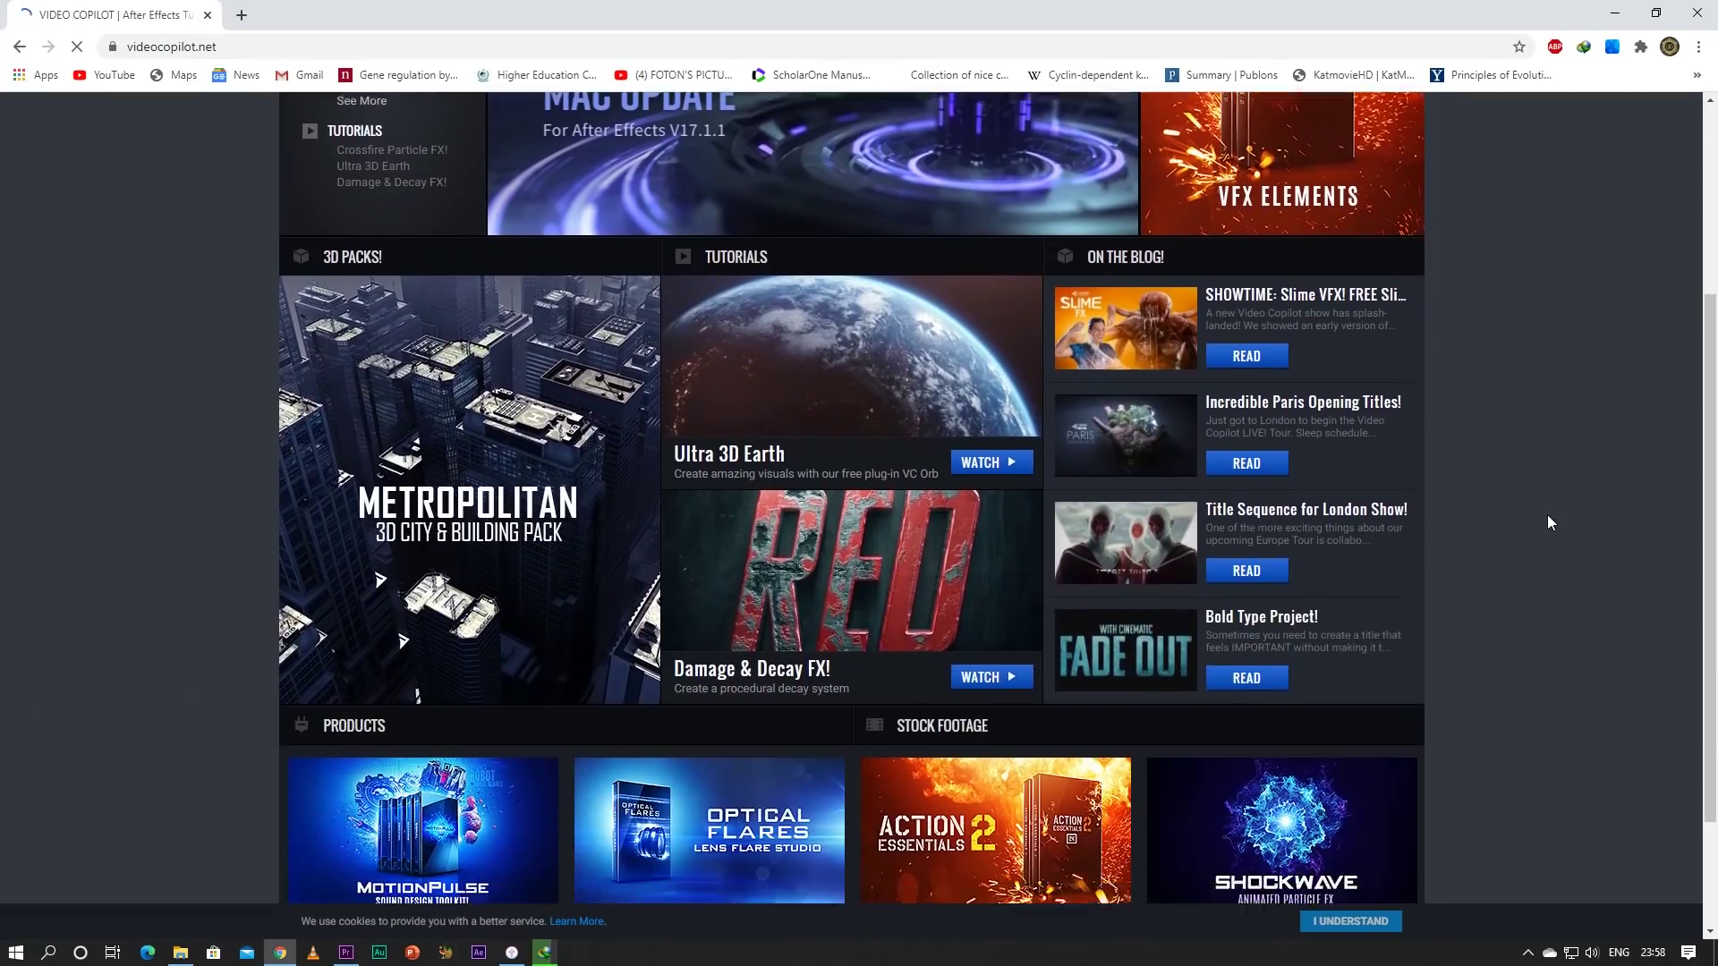
pyautogui.scroll(-1, 1550, 522)
pyautogui.scroll(-1, 1551, 522)
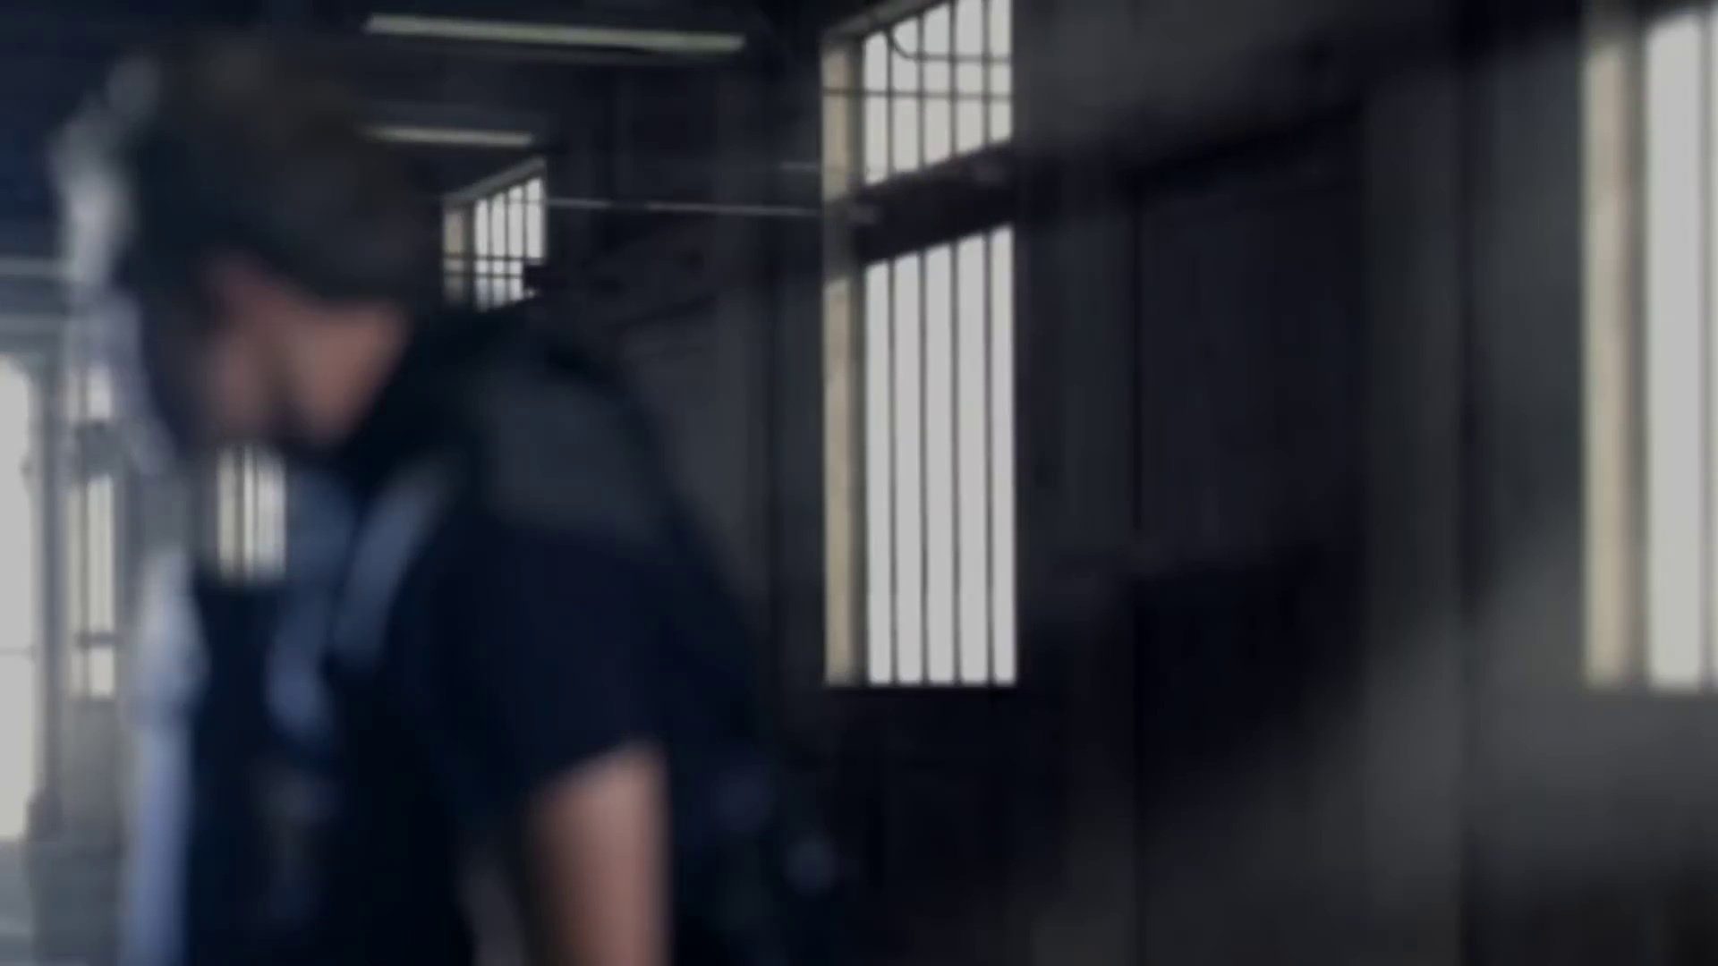